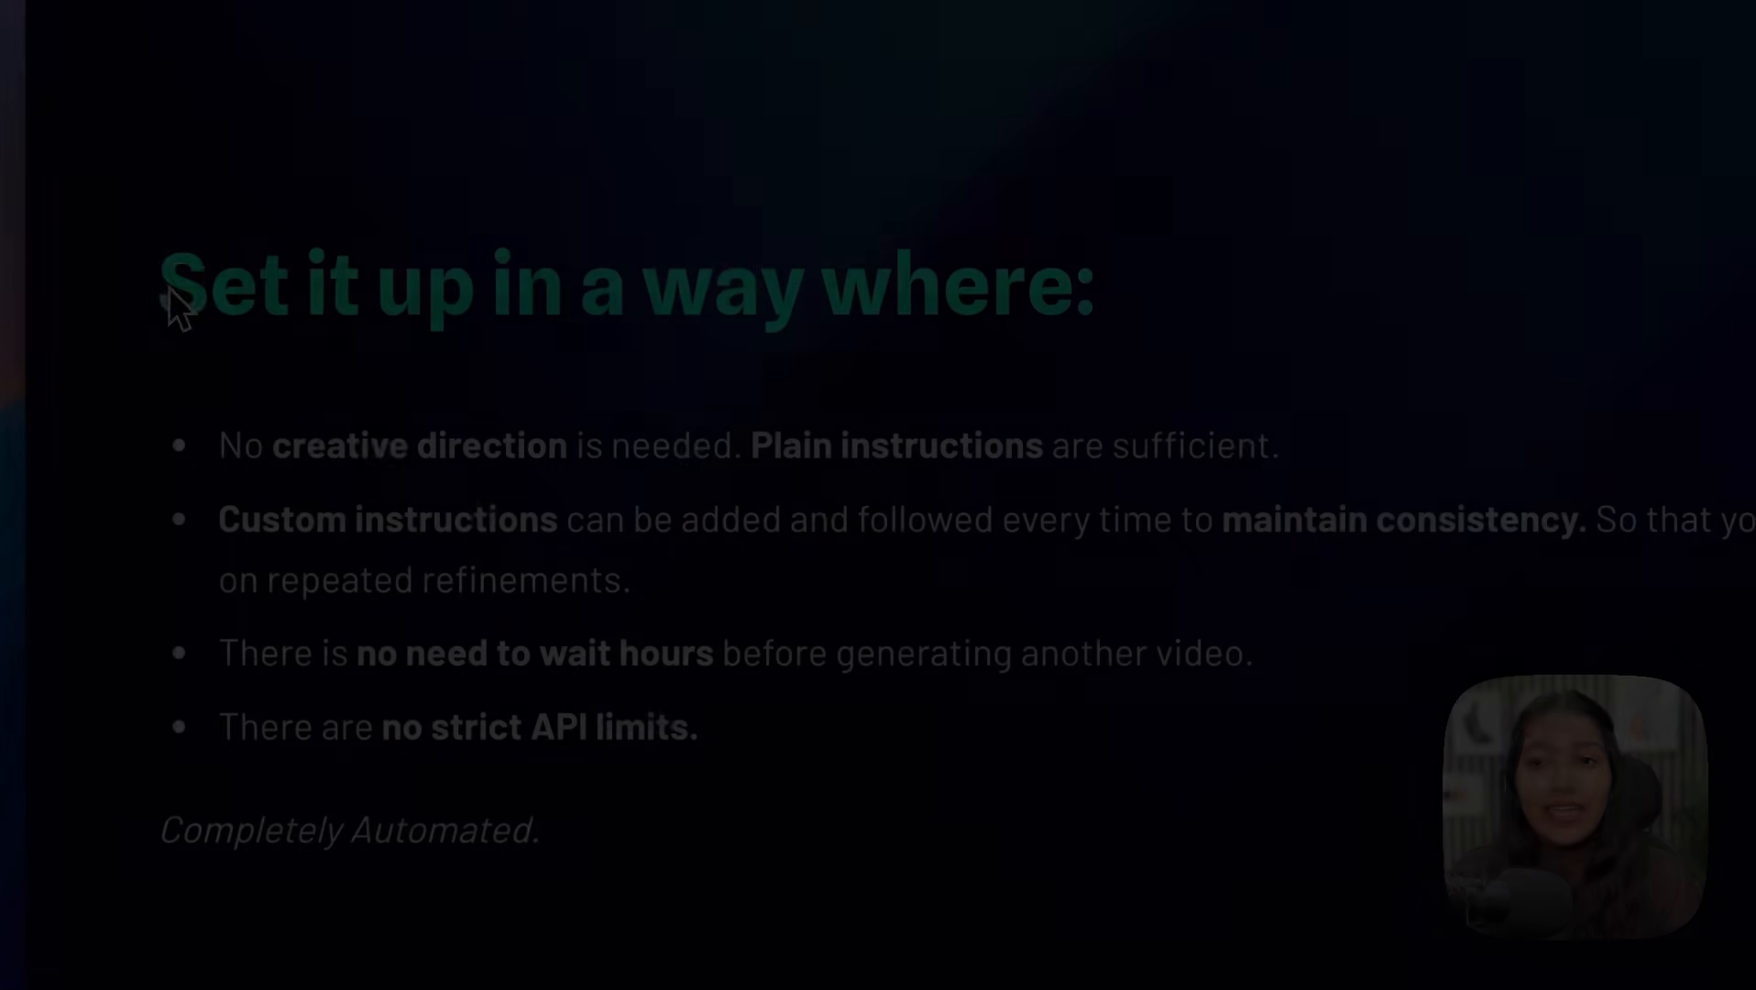
pyautogui.moveTo(174, 305); pyautogui.dragTo(1073, 285)
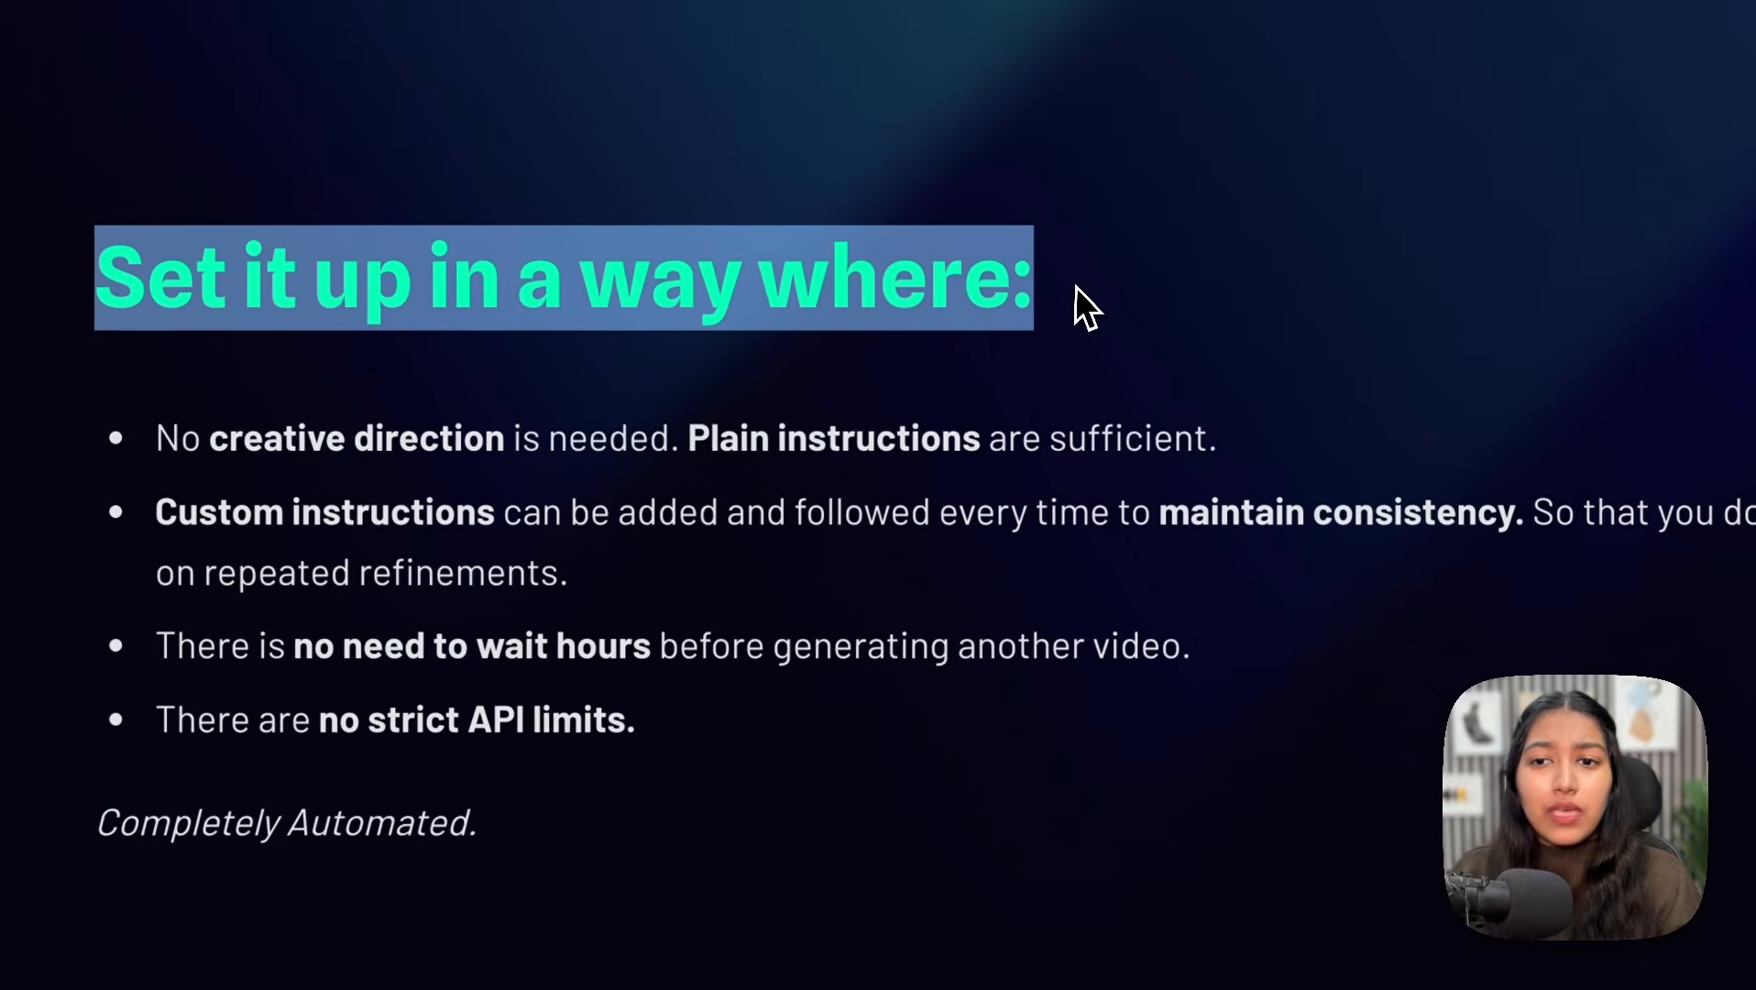
pyautogui.click(1073, 285)
pyautogui.moveTo(227, 439); pyautogui.dragTo(617, 447)
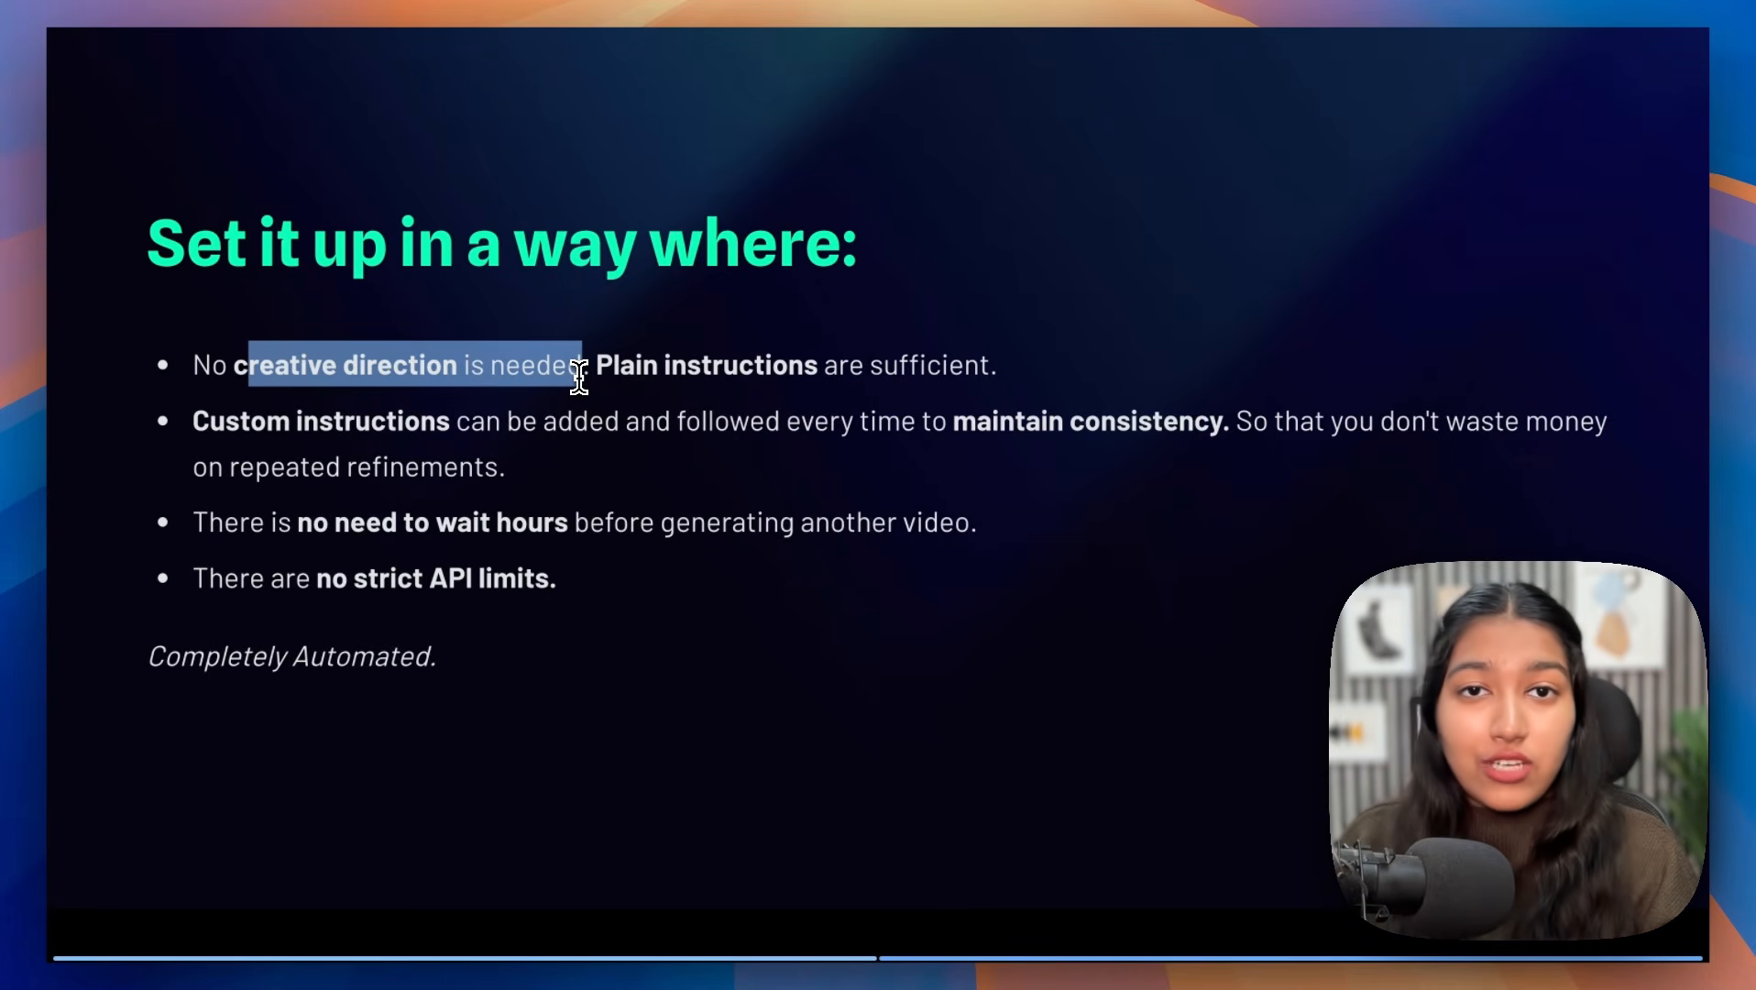
pyautogui.doubleClick(189, 431)
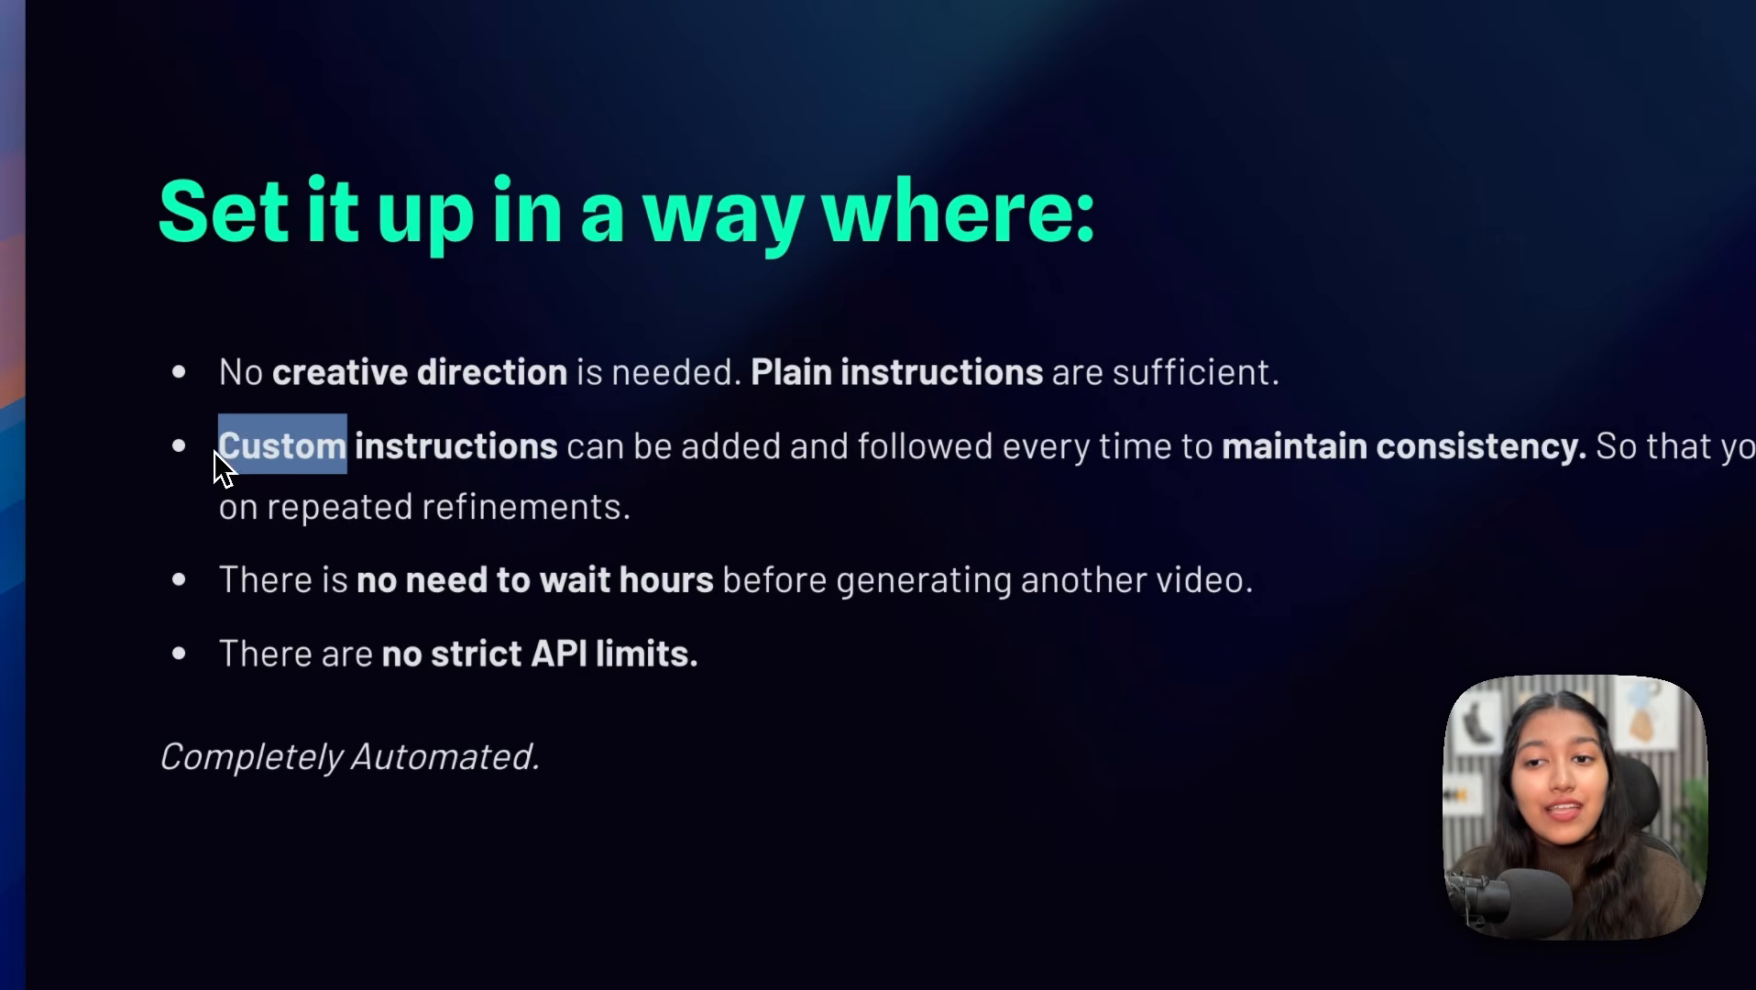
pyautogui.moveTo(189, 431); pyautogui.dragTo(451, 428)
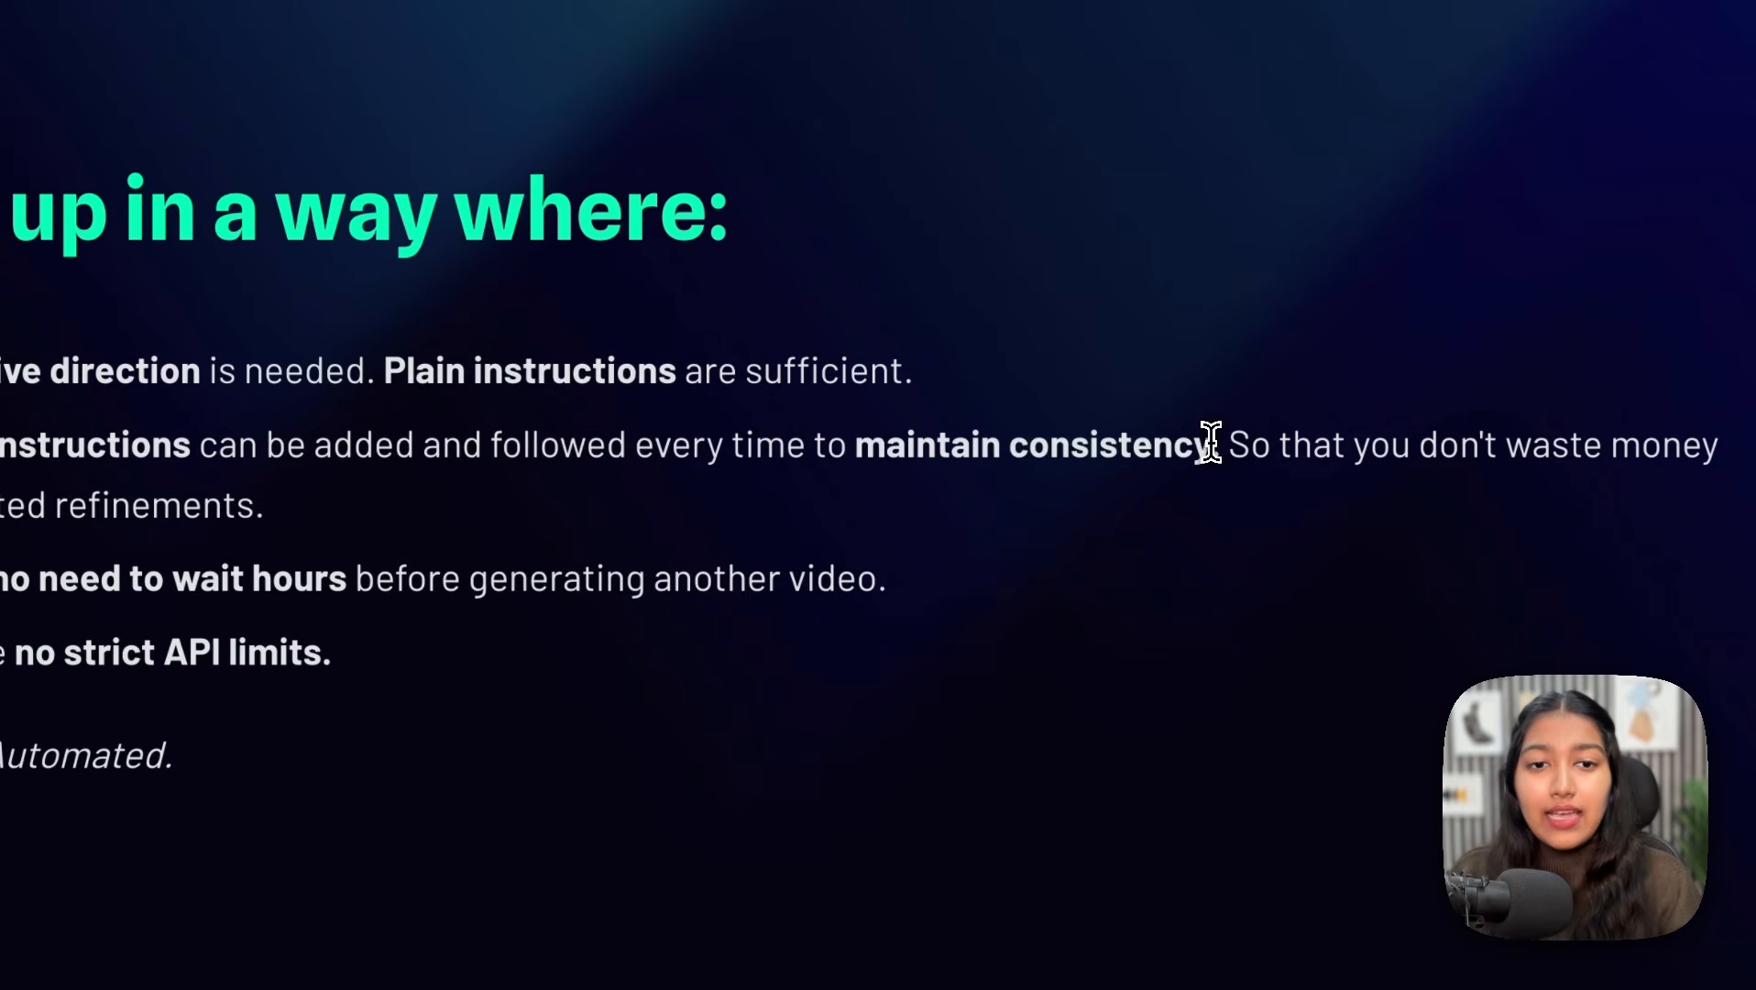
pyautogui.moveTo(1224, 421); pyautogui.dragTo(987, 418)
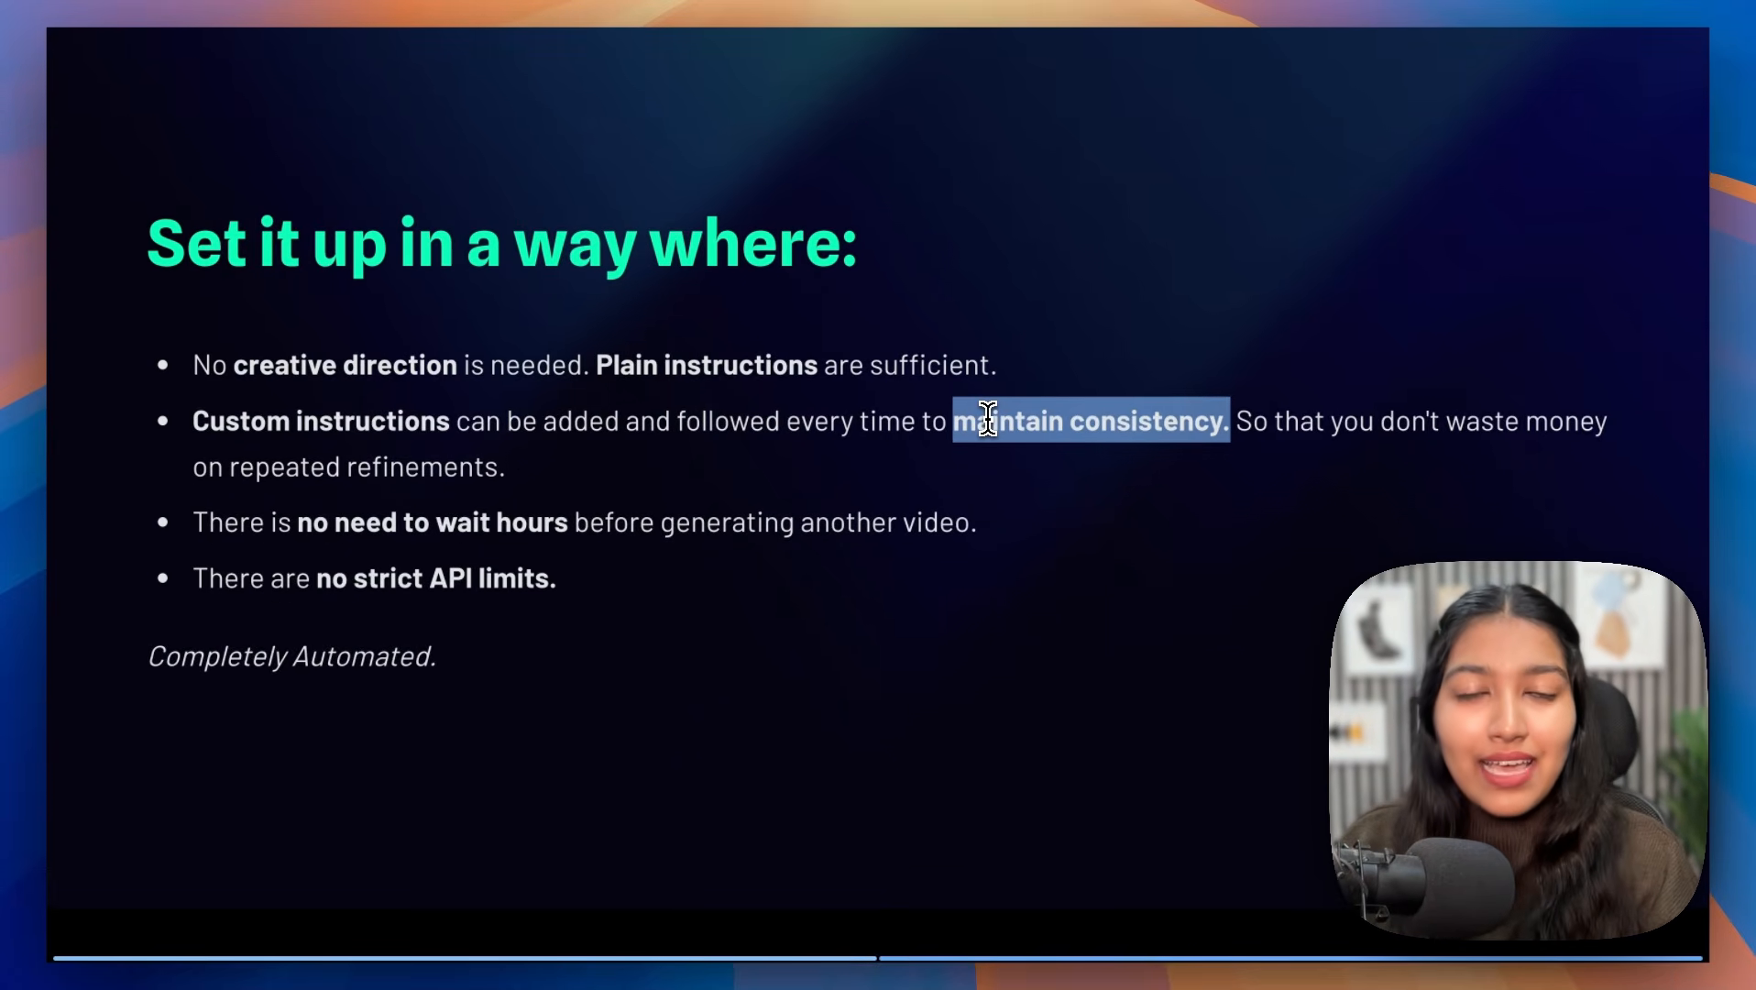
pyautogui.click(1234, 420)
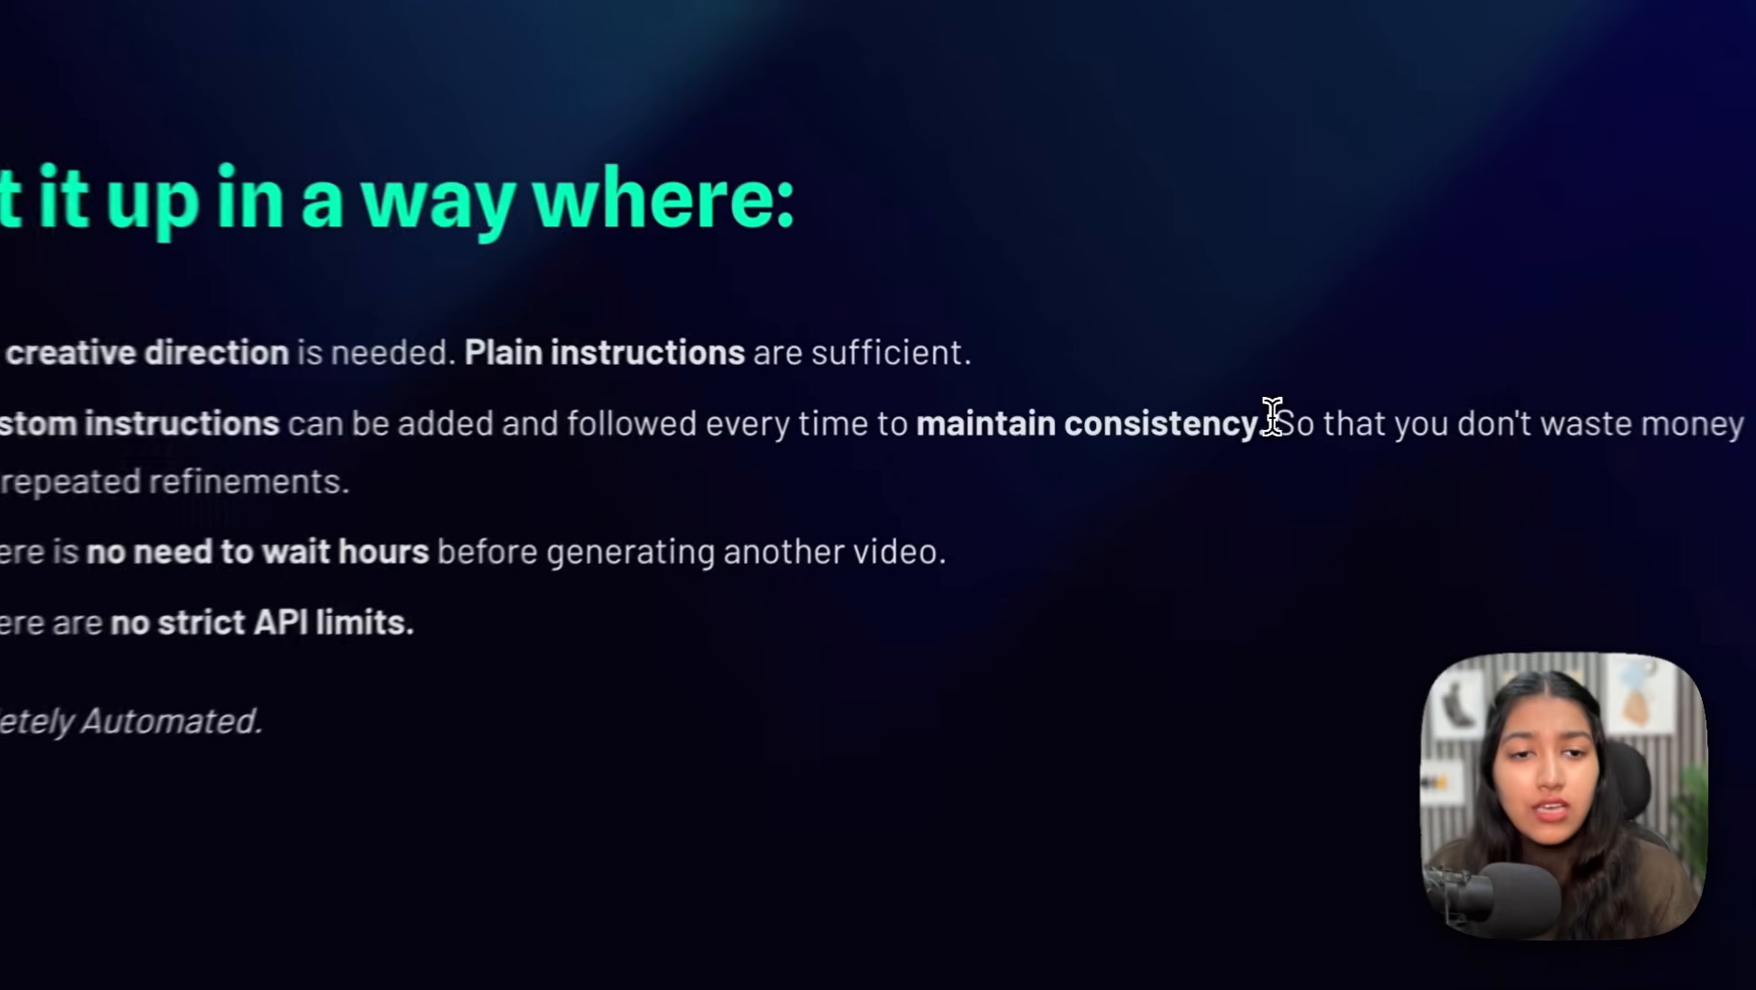
pyautogui.moveTo(1276, 421); pyautogui.dragTo(1325, 460)
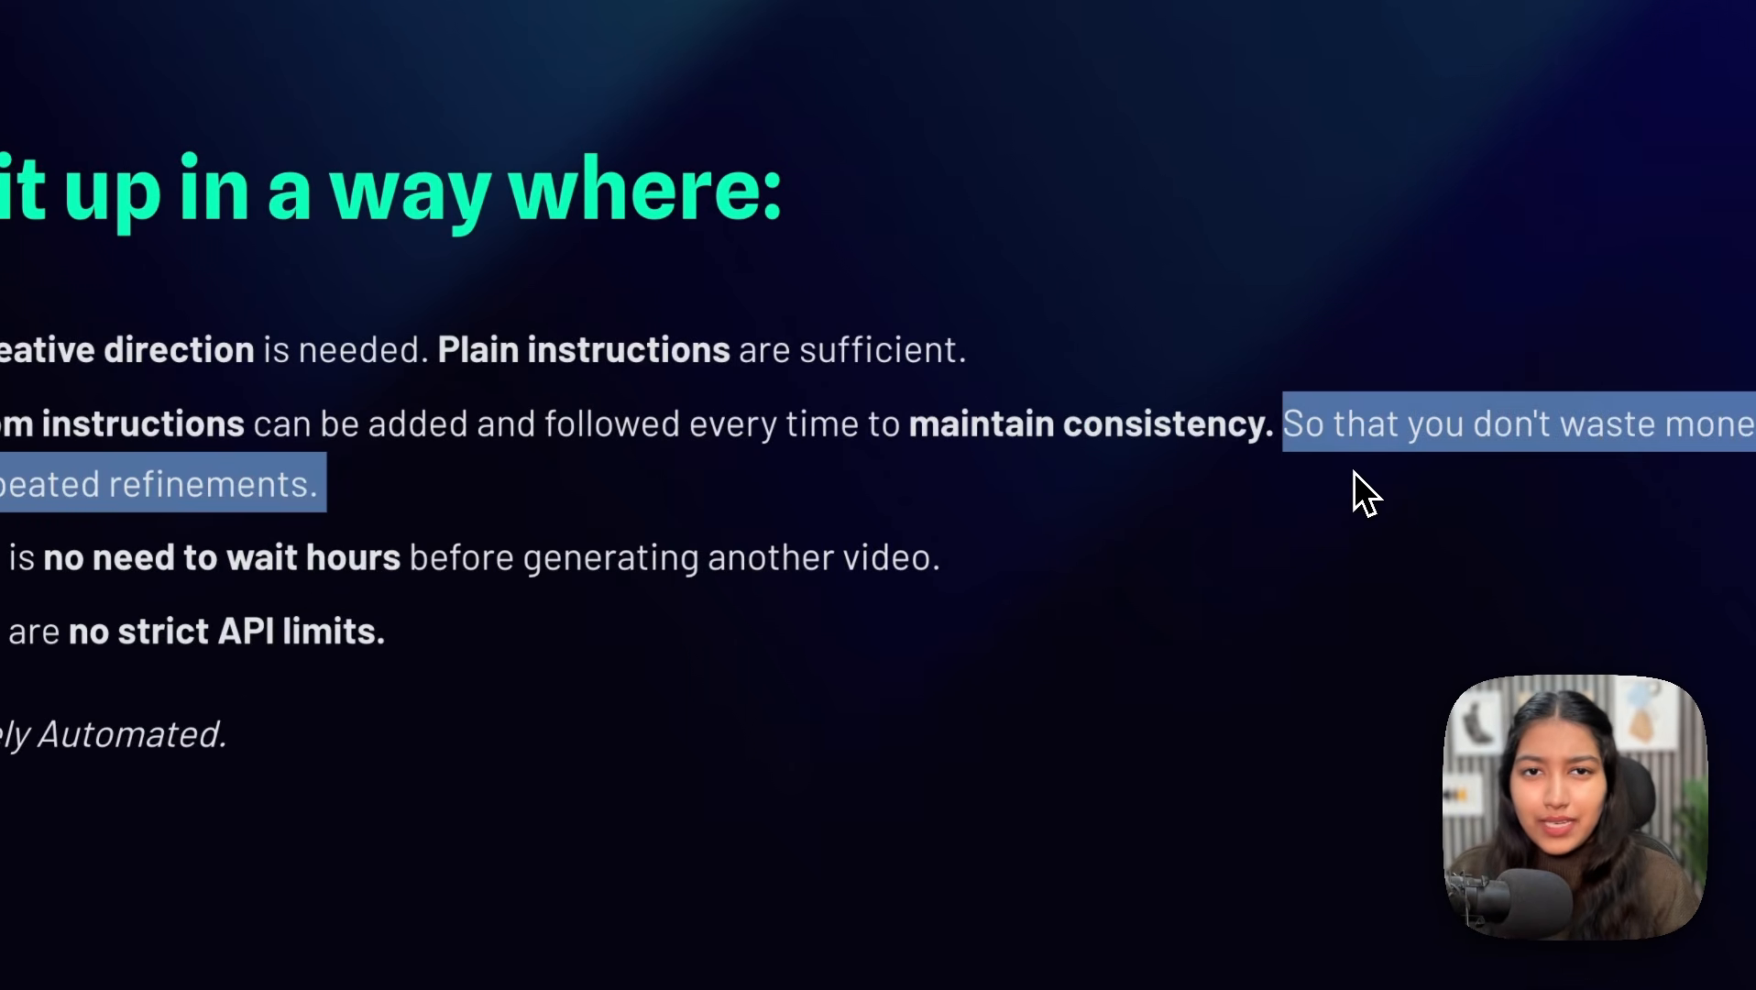
pyautogui.click(965, 572)
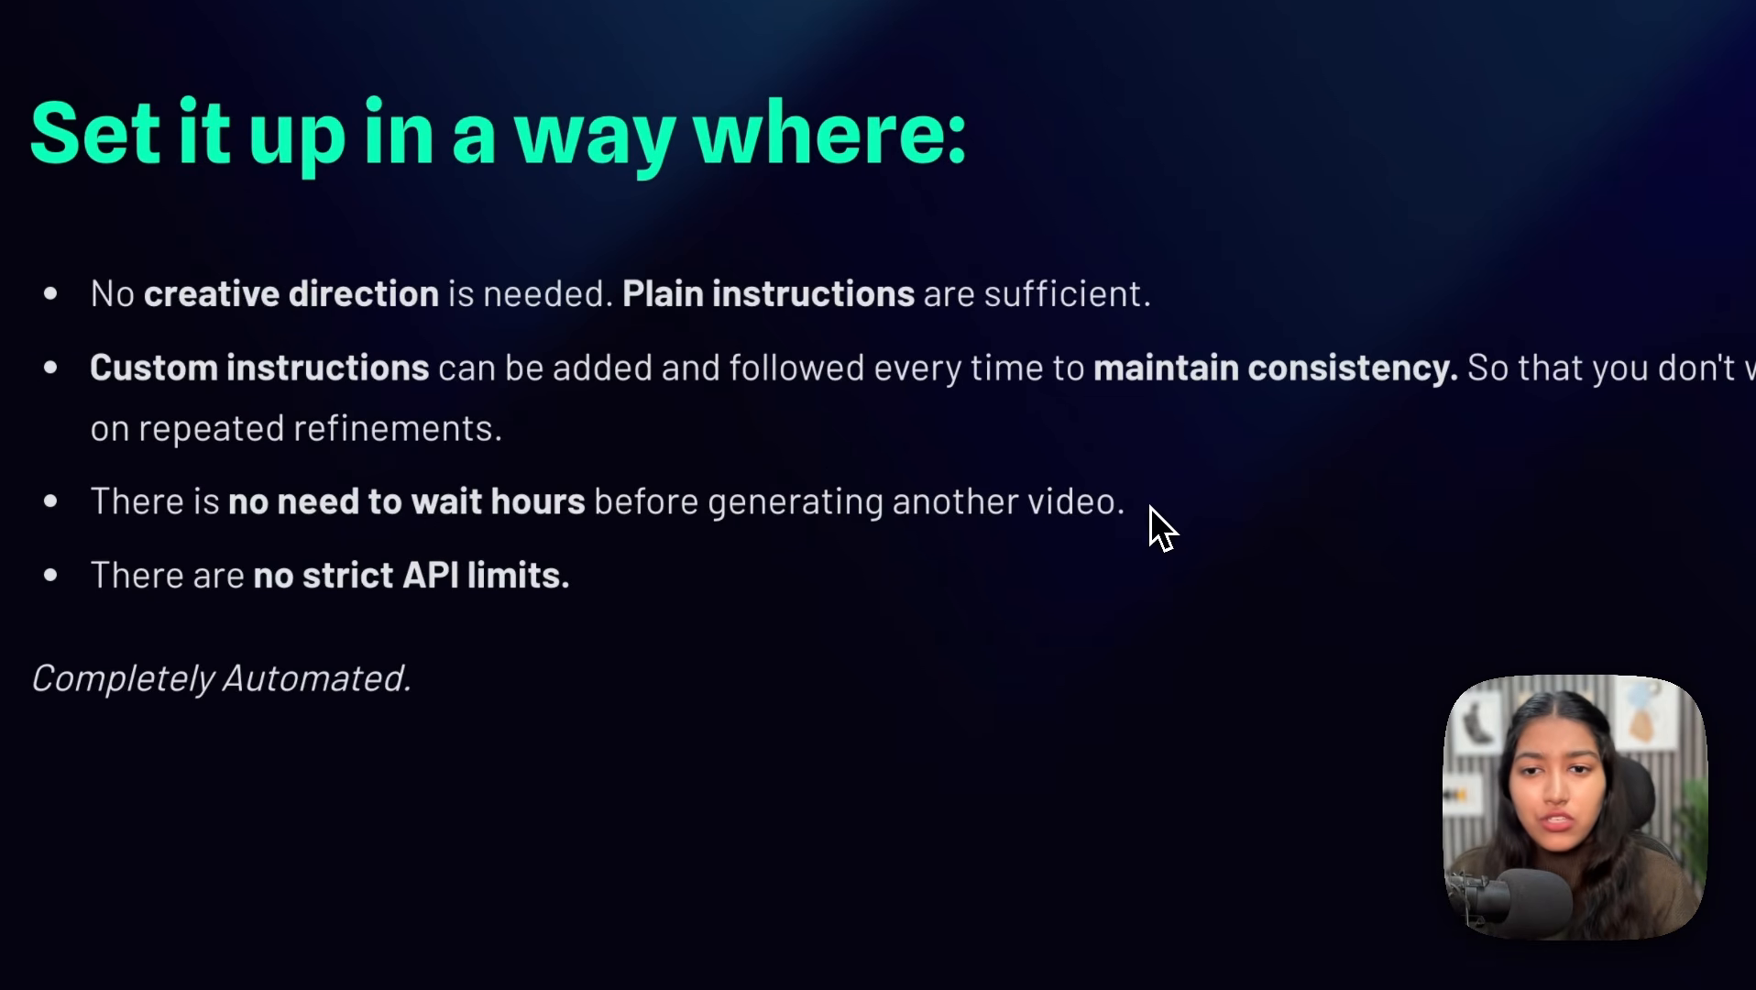
pyautogui.moveTo(1149, 511); pyautogui.dragTo(364, 501)
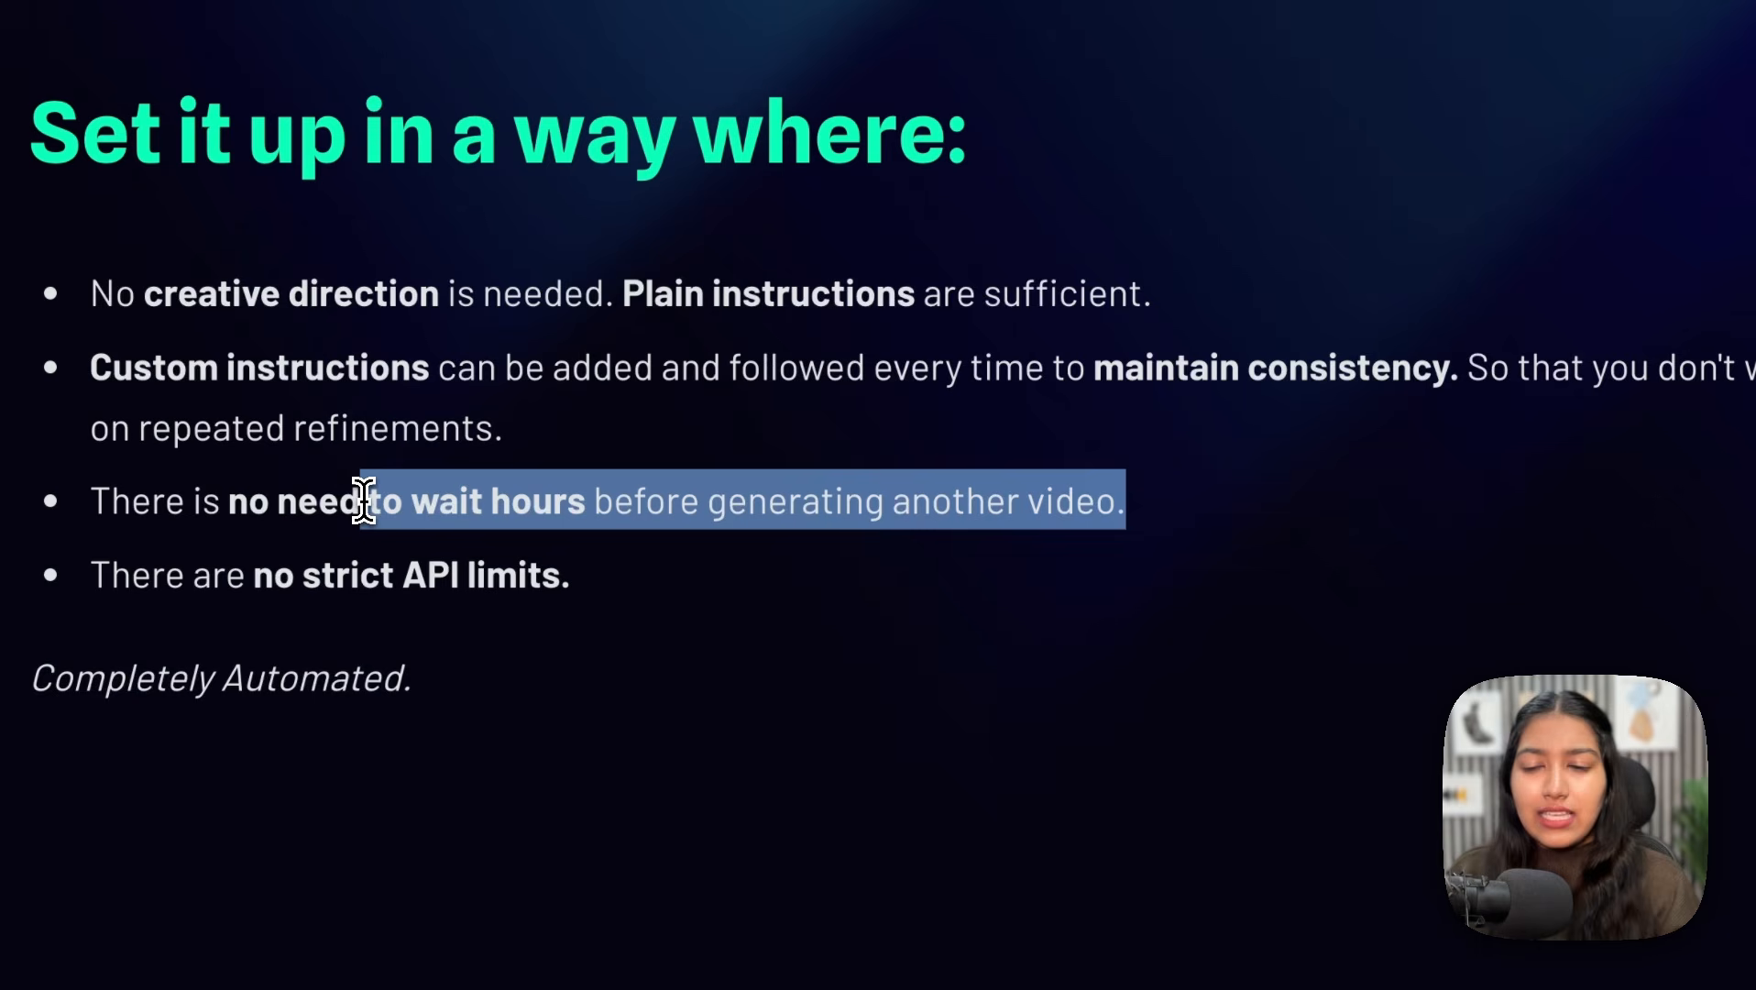
pyautogui.moveTo(227, 574); pyautogui.dragTo(544, 570)
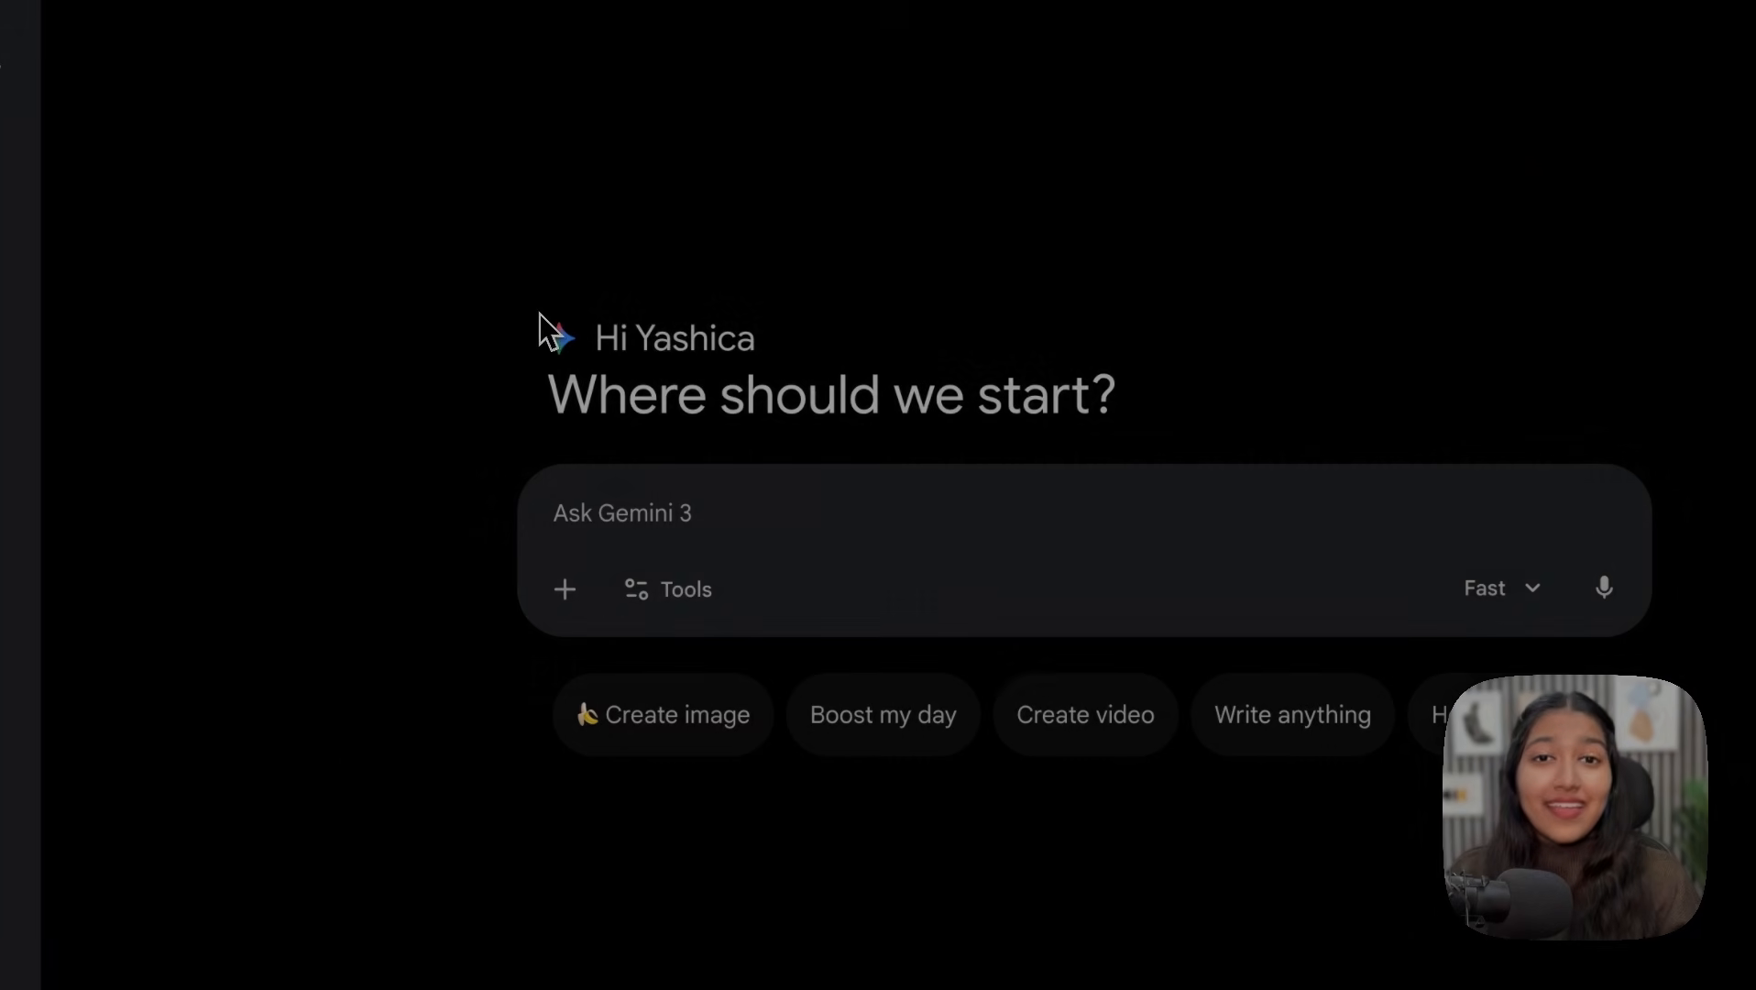
pyautogui.moveTo(539, 315); pyautogui.dragTo(1136, 404)
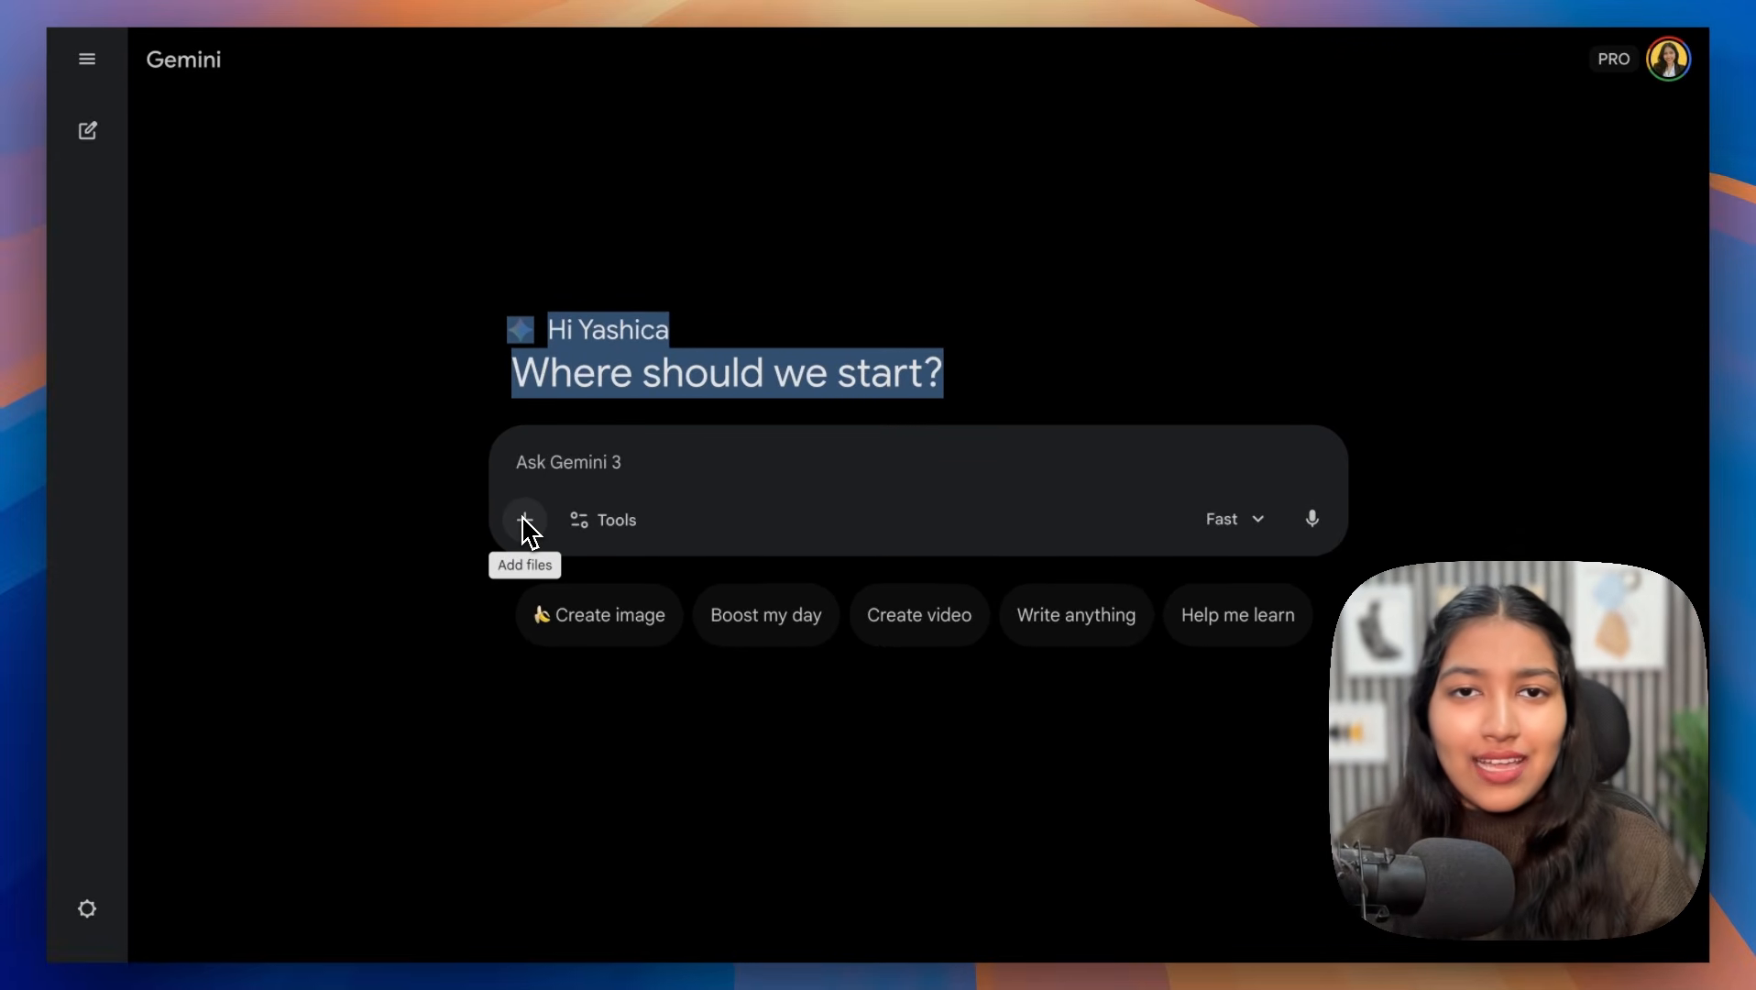
pyautogui.click(470, 345)
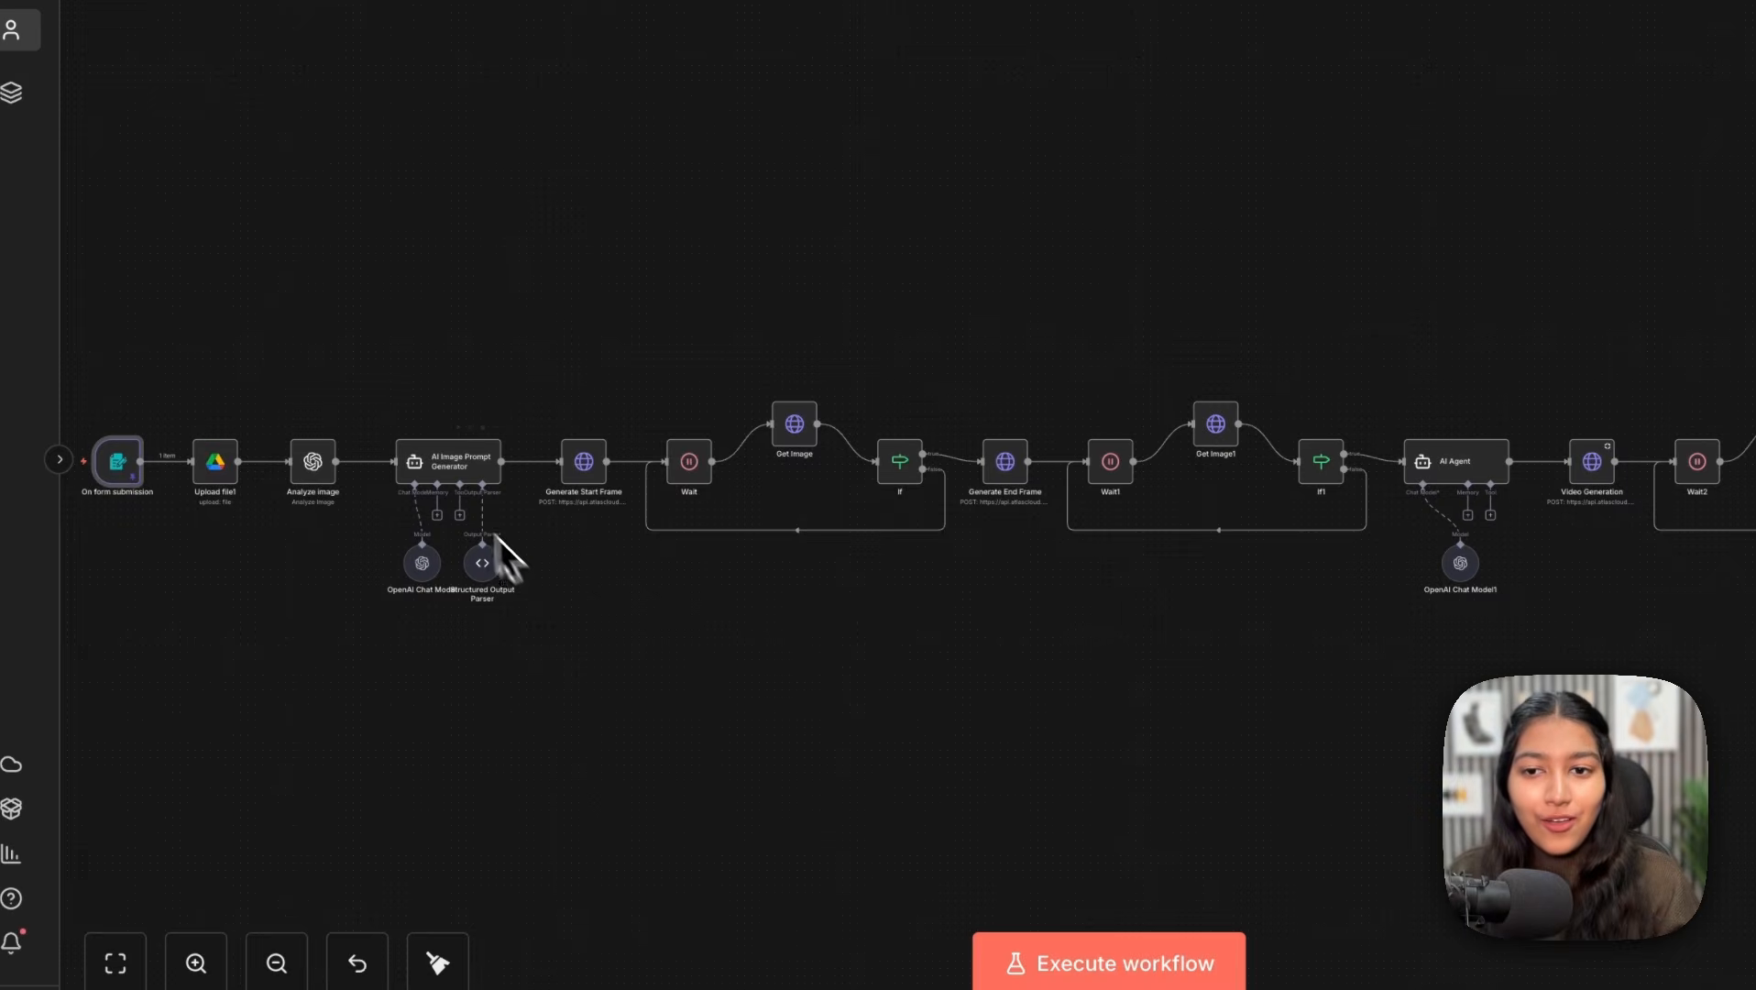
# Step: Examine the n8n video workflow's nodes, from the AI Image Prompt Generator through the start and end frame generation loops to the video section
pyautogui.moveTo(356, 394); pyautogui.dragTo(469, 437)
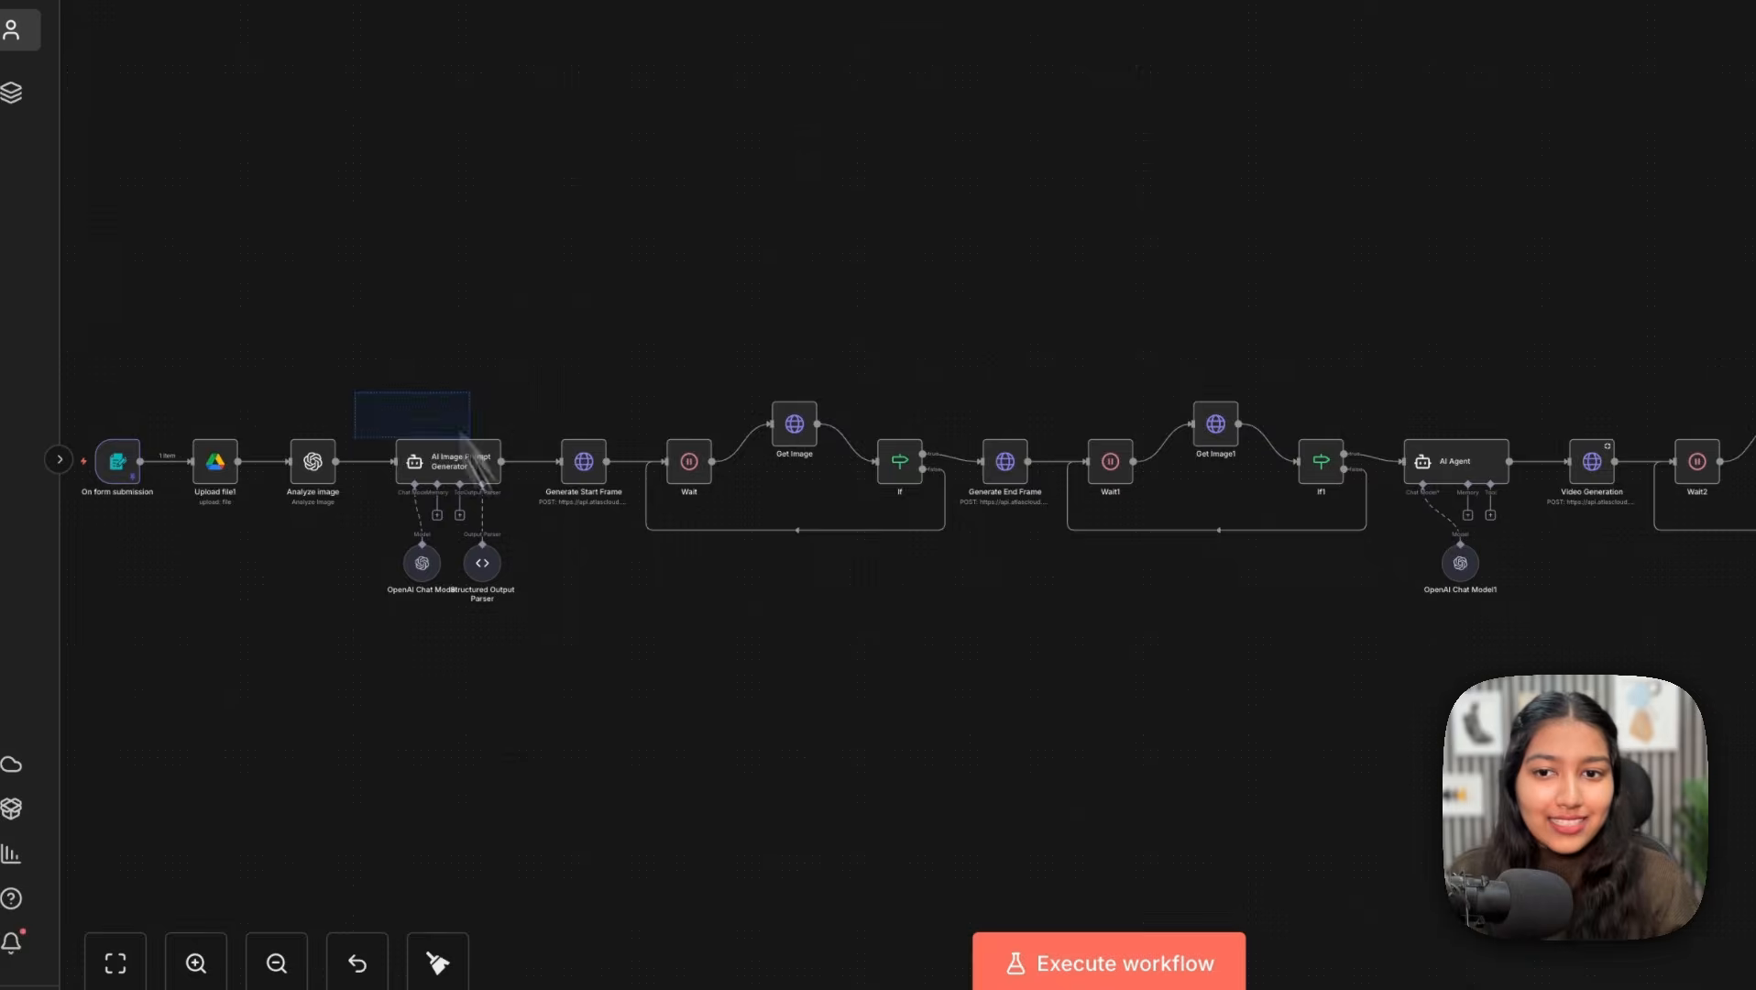
pyautogui.moveTo(272, 276); pyautogui.dragTo(582, 724)
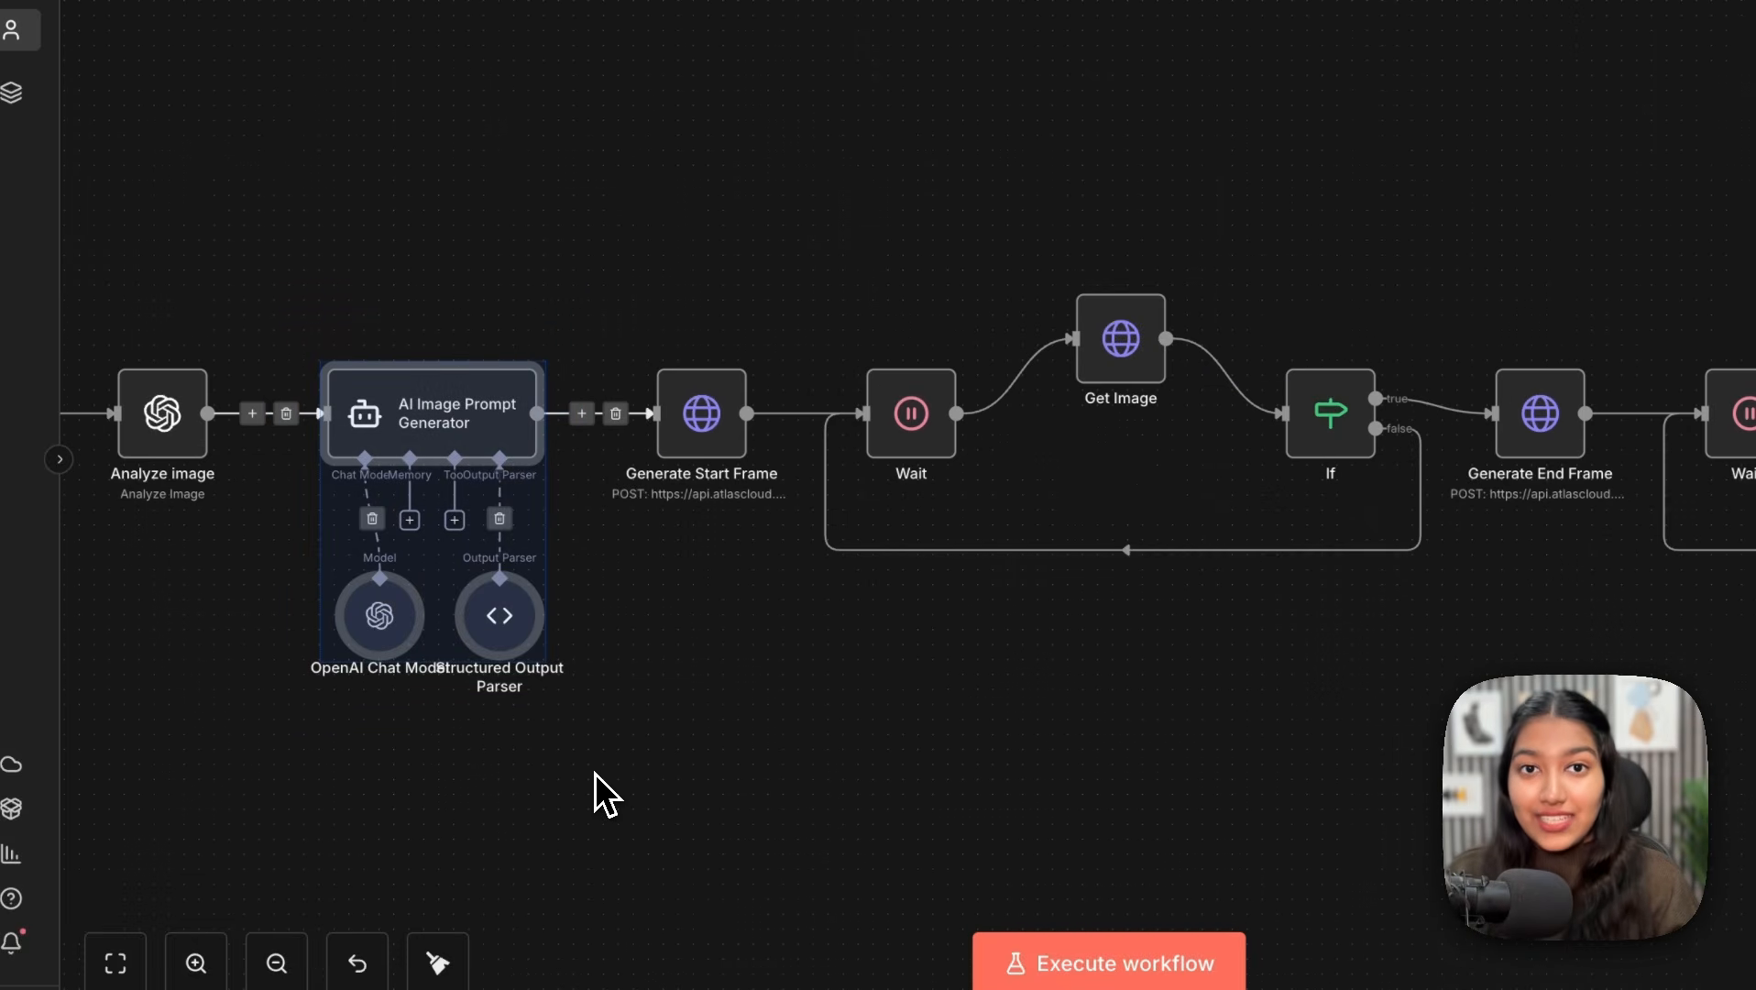
pyautogui.moveTo(244, 255); pyautogui.dragTo(555, 405)
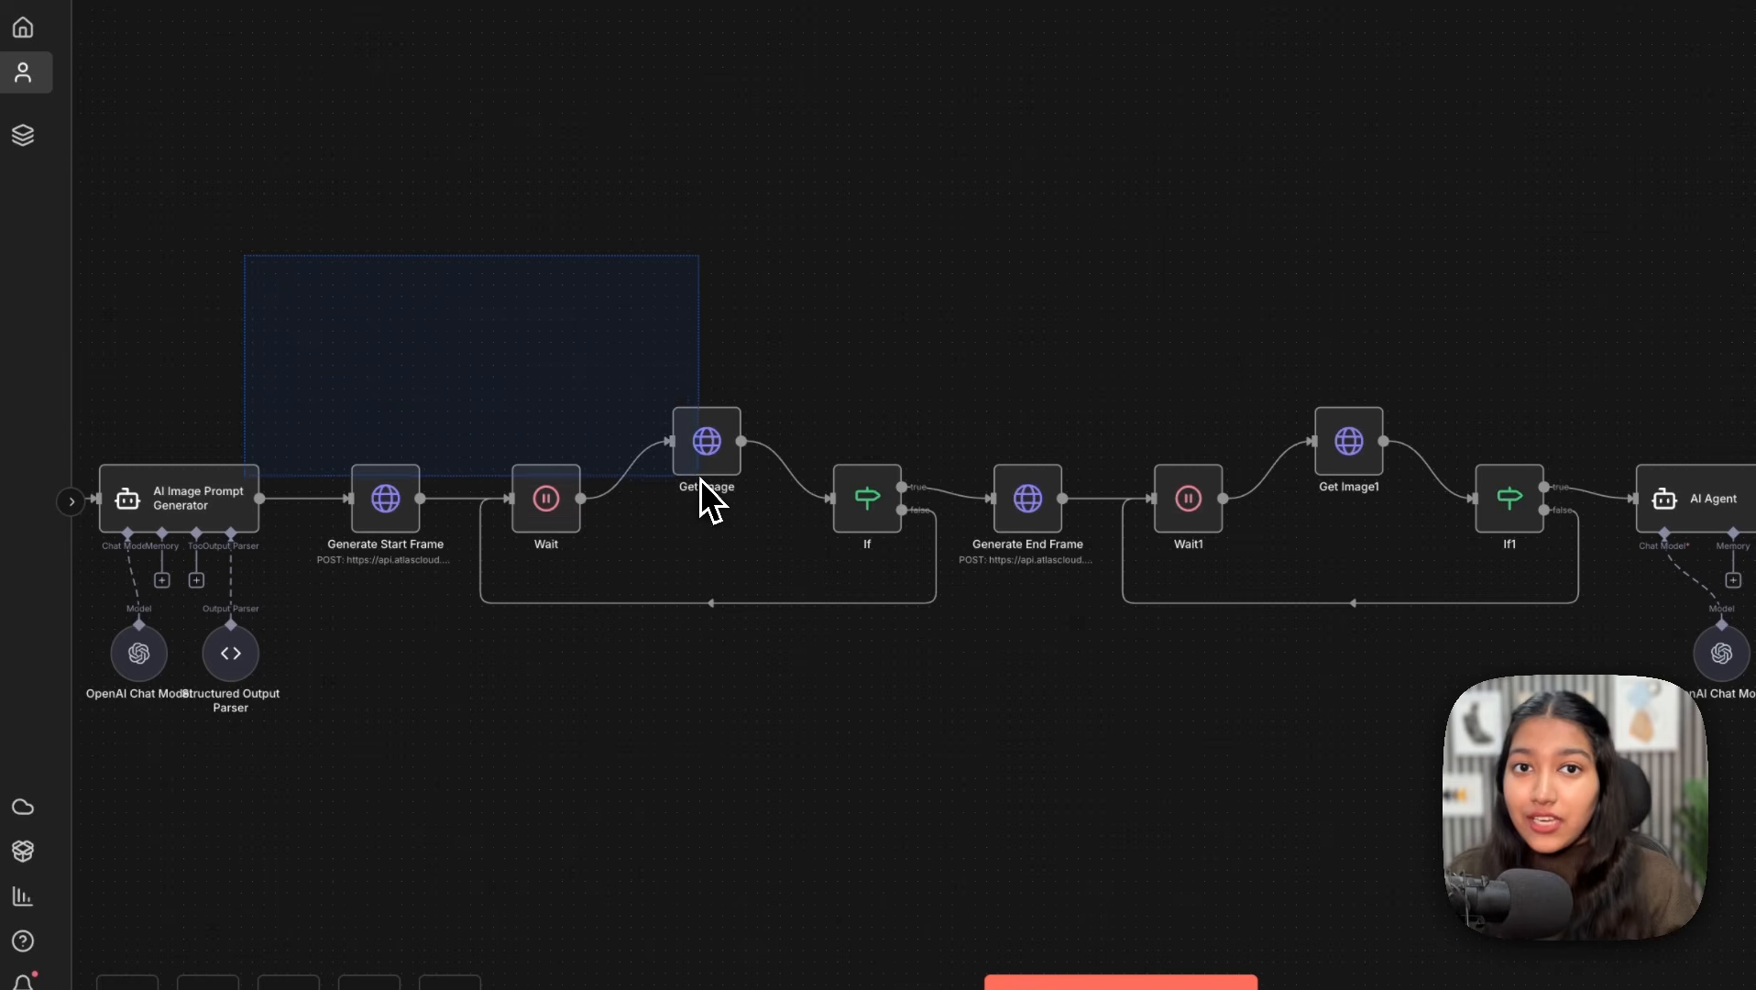
pyautogui.moveTo(699, 479); pyautogui.dragTo(997, 732)
pyautogui.click(962, 370)
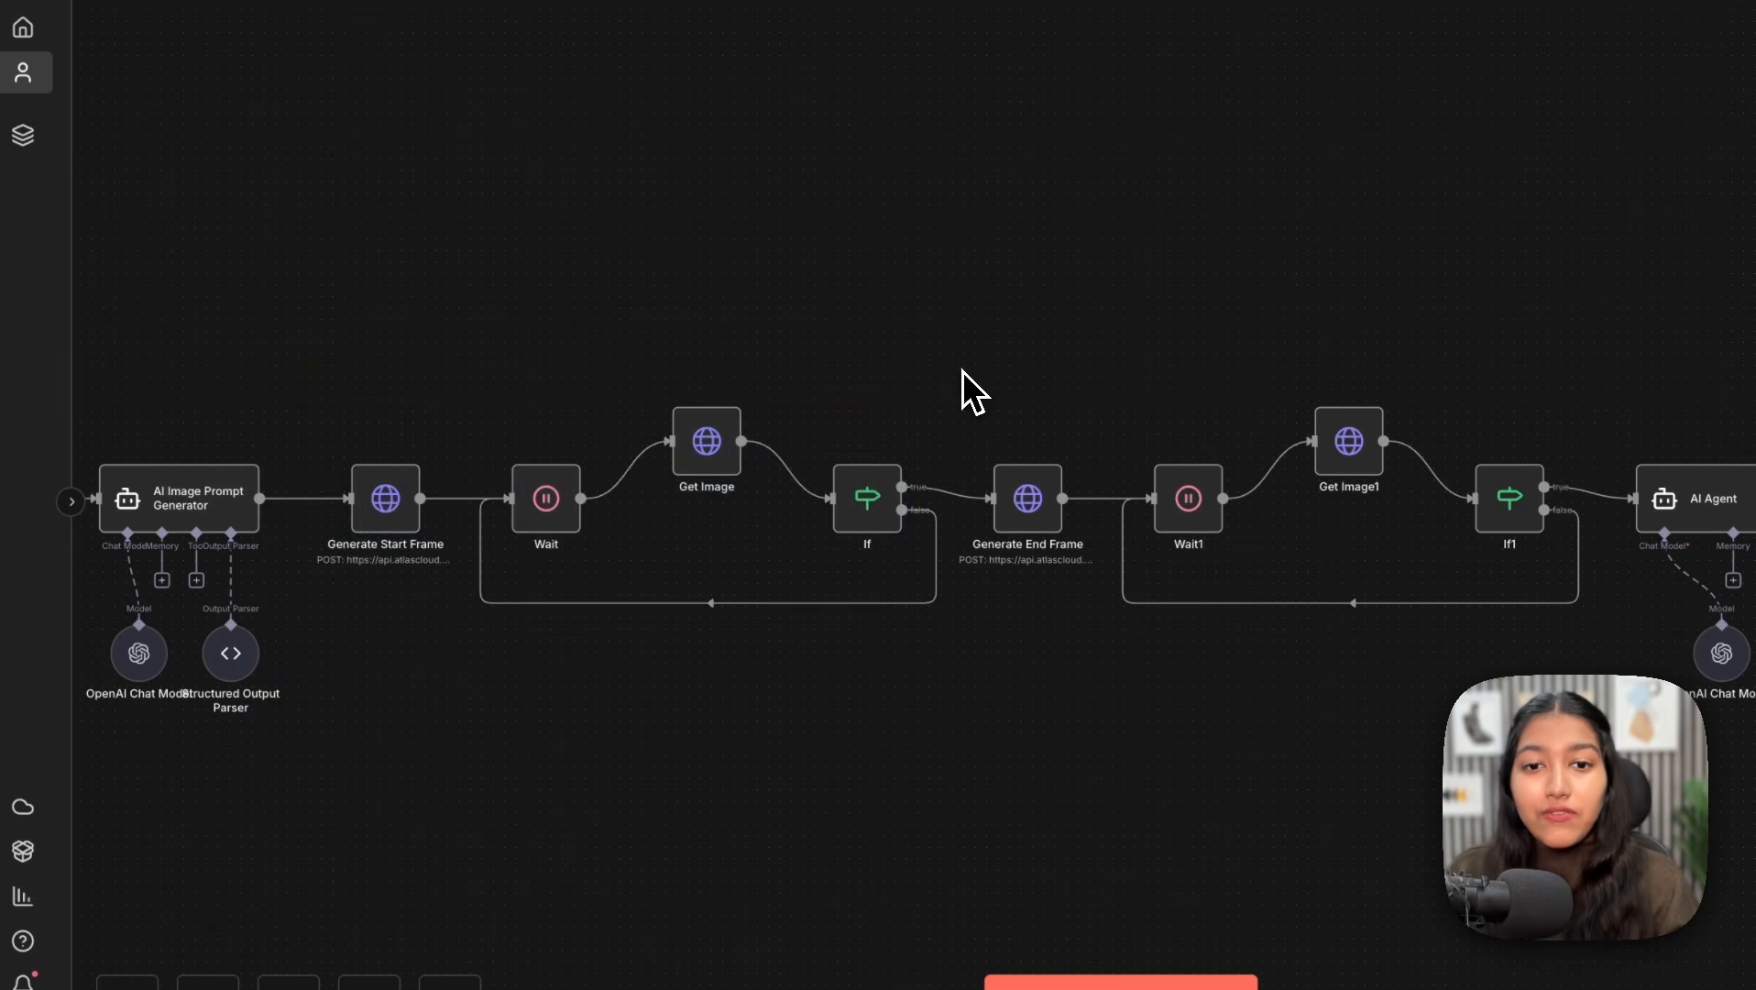
pyautogui.moveTo(962, 370); pyautogui.dragTo(1626, 714)
pyautogui.hscroll(2, 1469, 819)
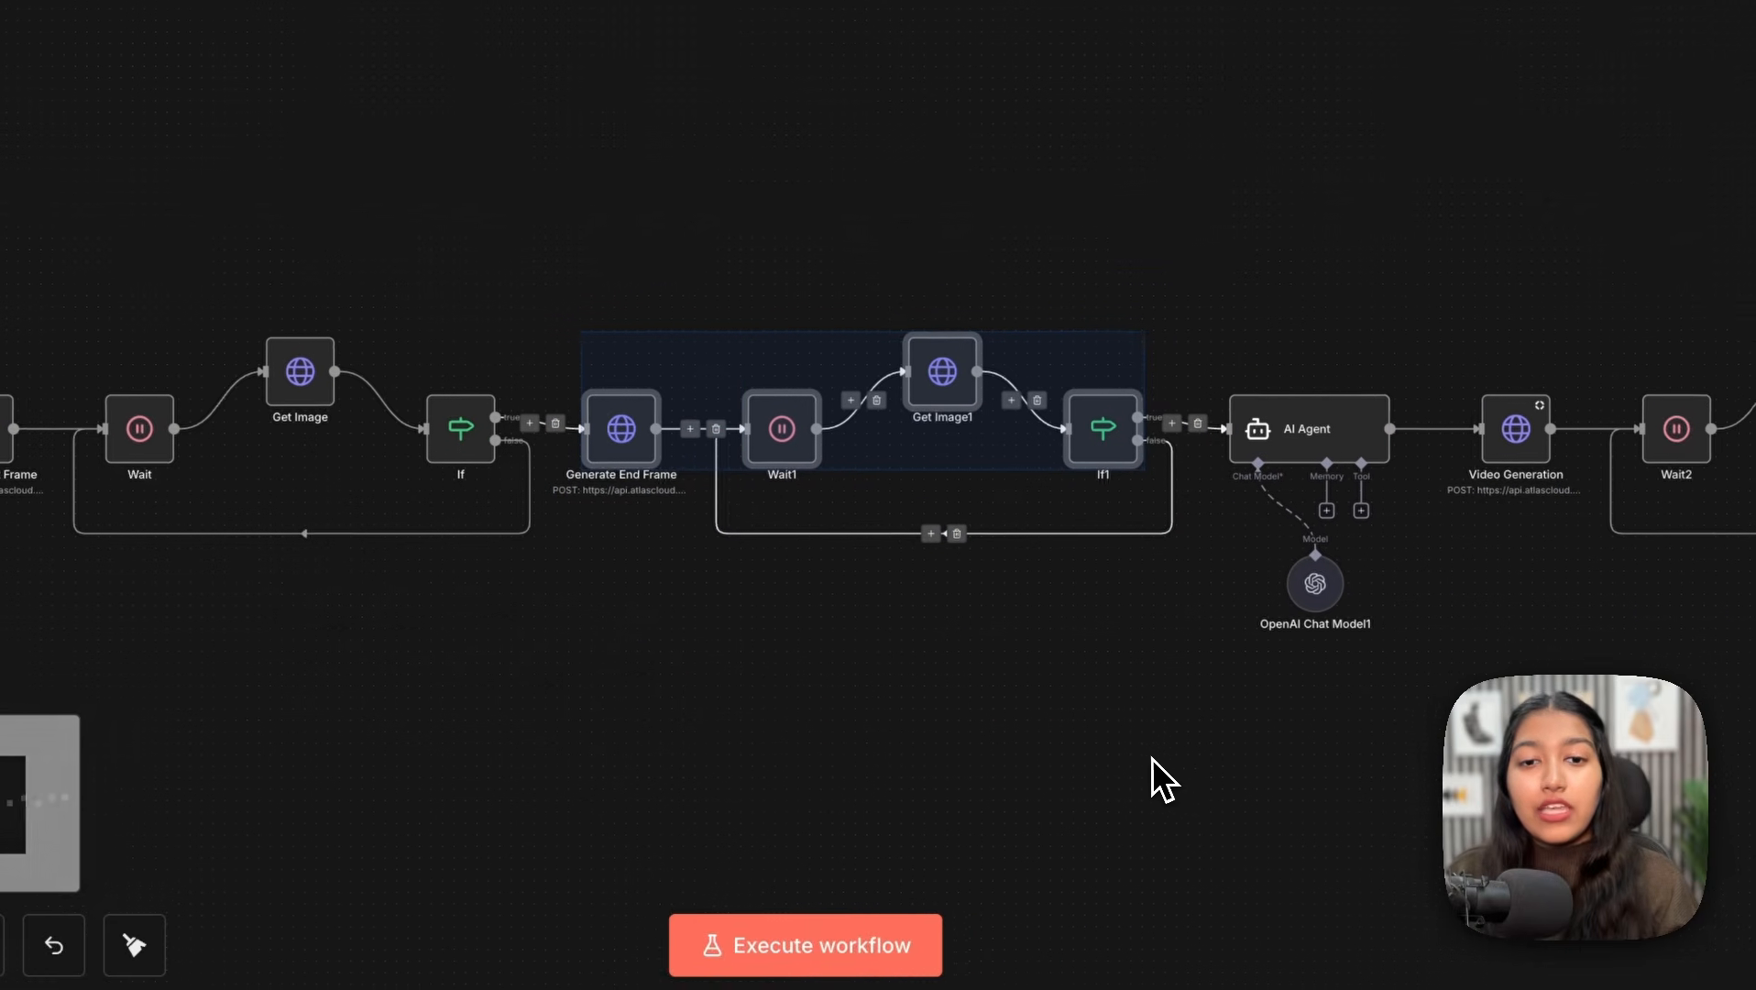
pyautogui.hscroll(5, 1151, 757)
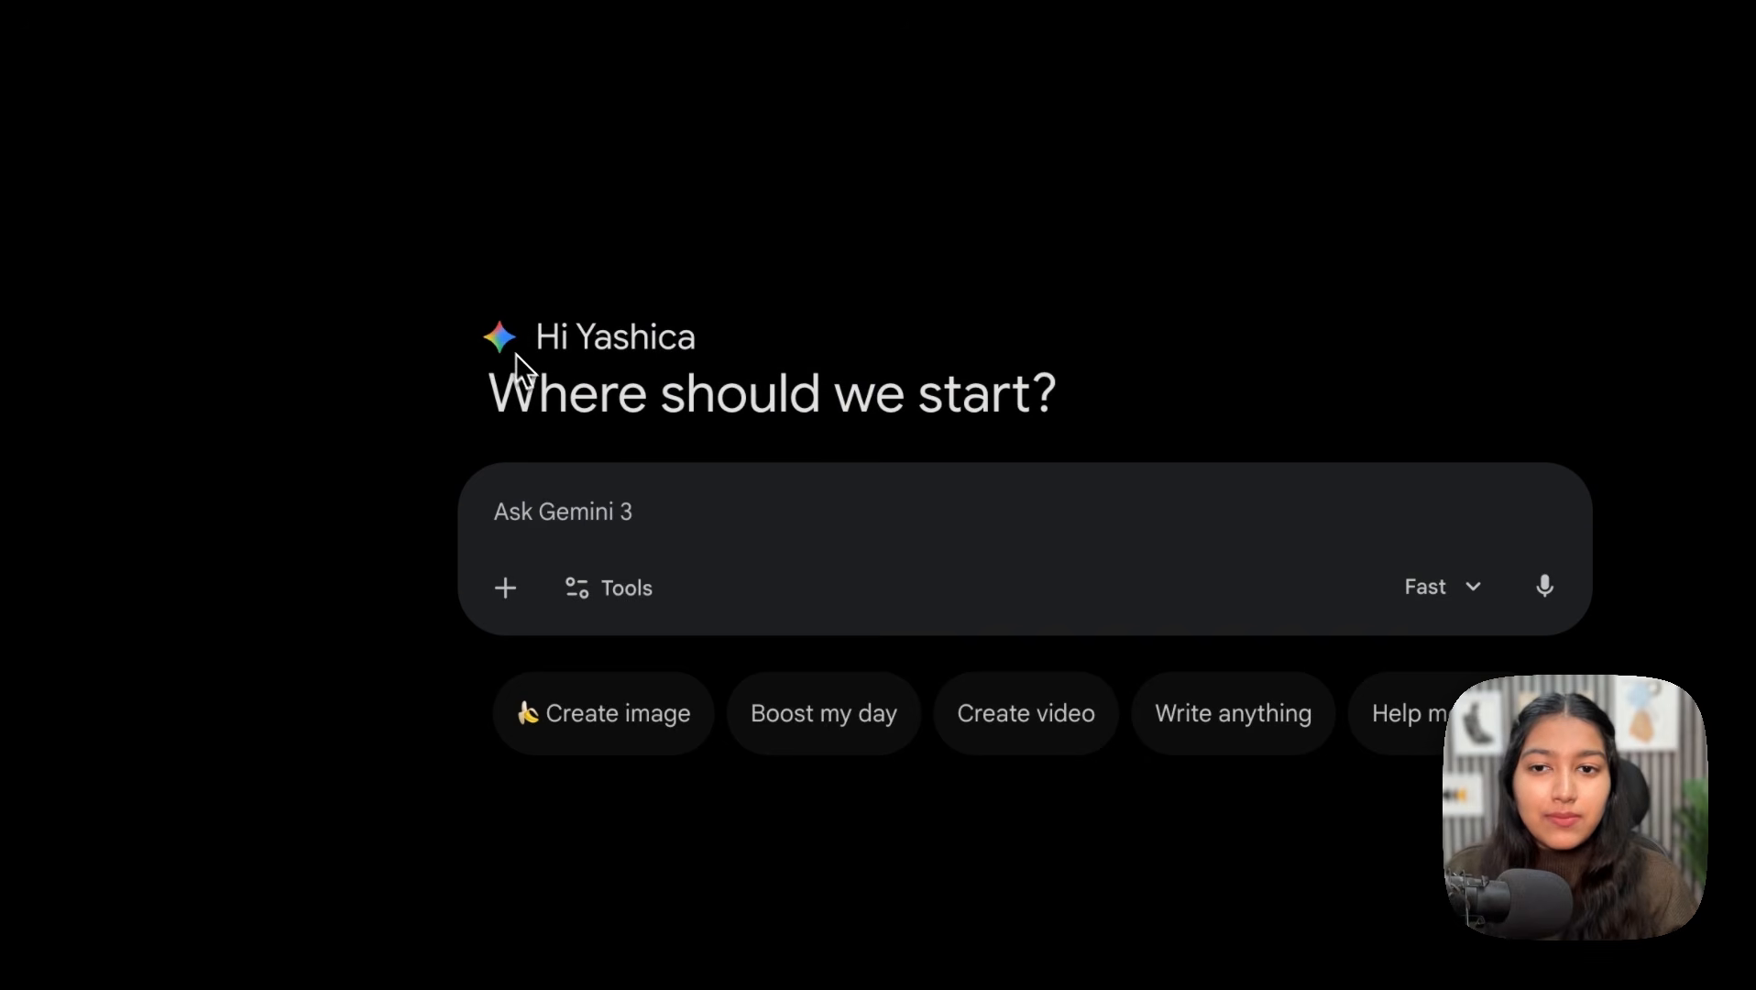
pyautogui.moveTo(514, 354); pyautogui.dragTo(539, 368)
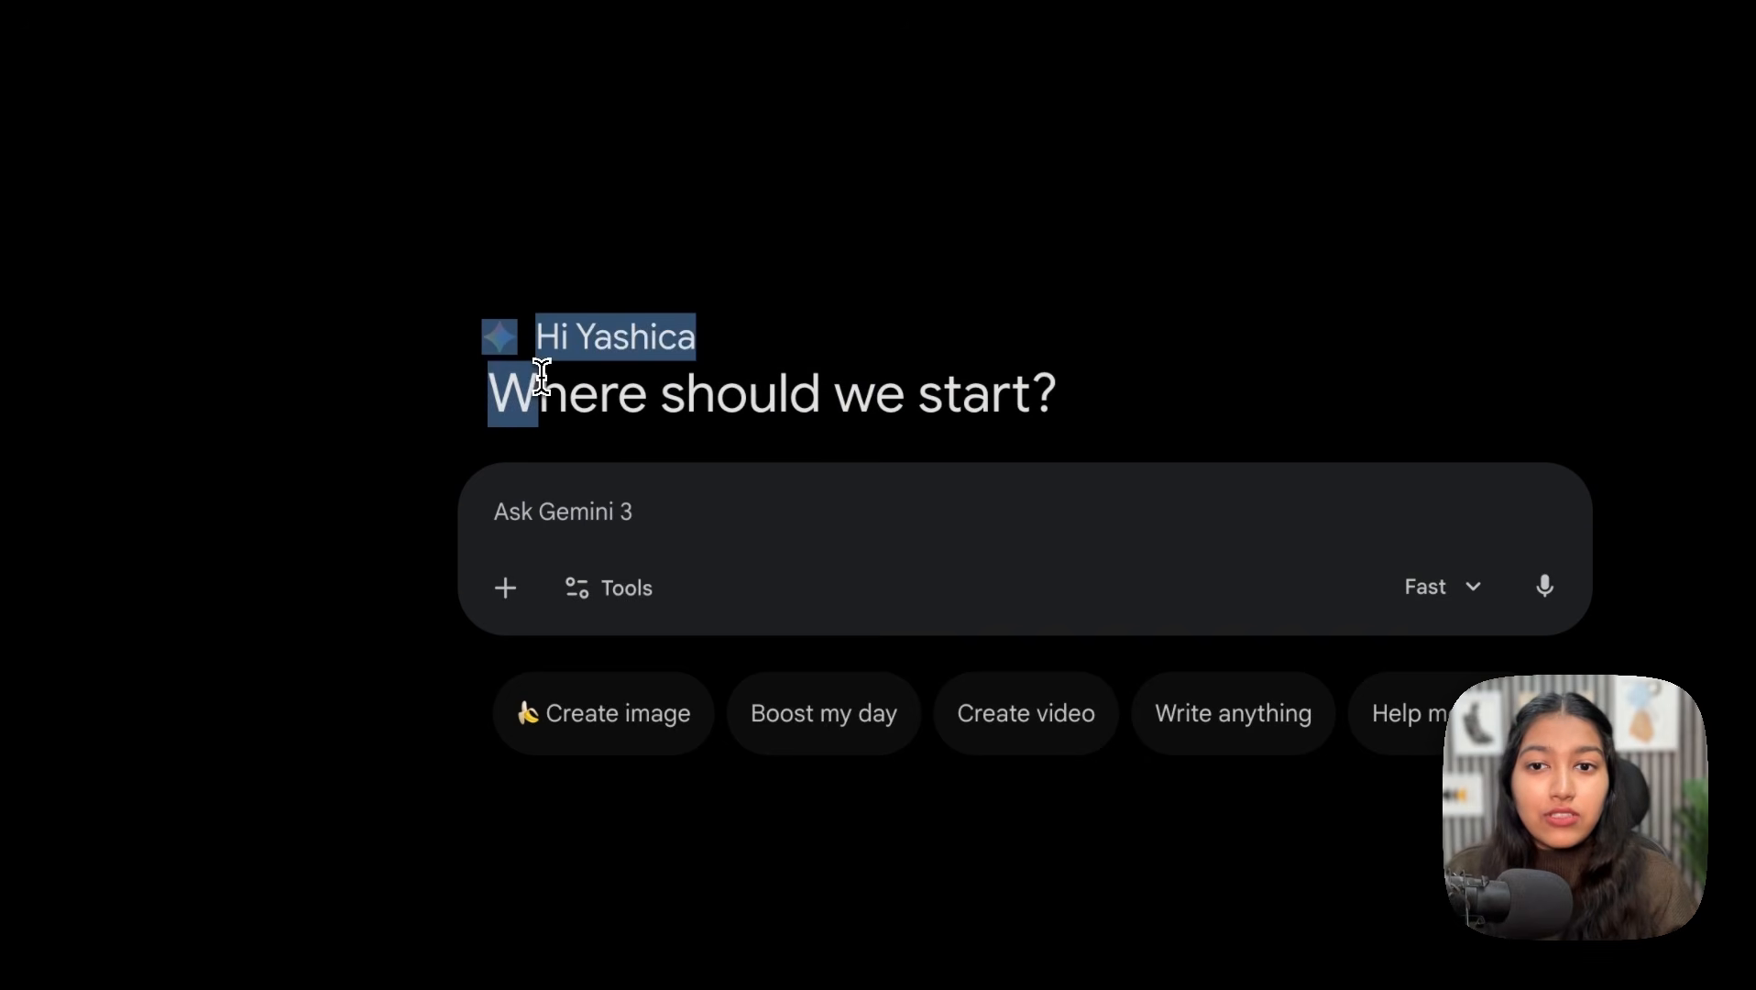
pyautogui.click(541, 375)
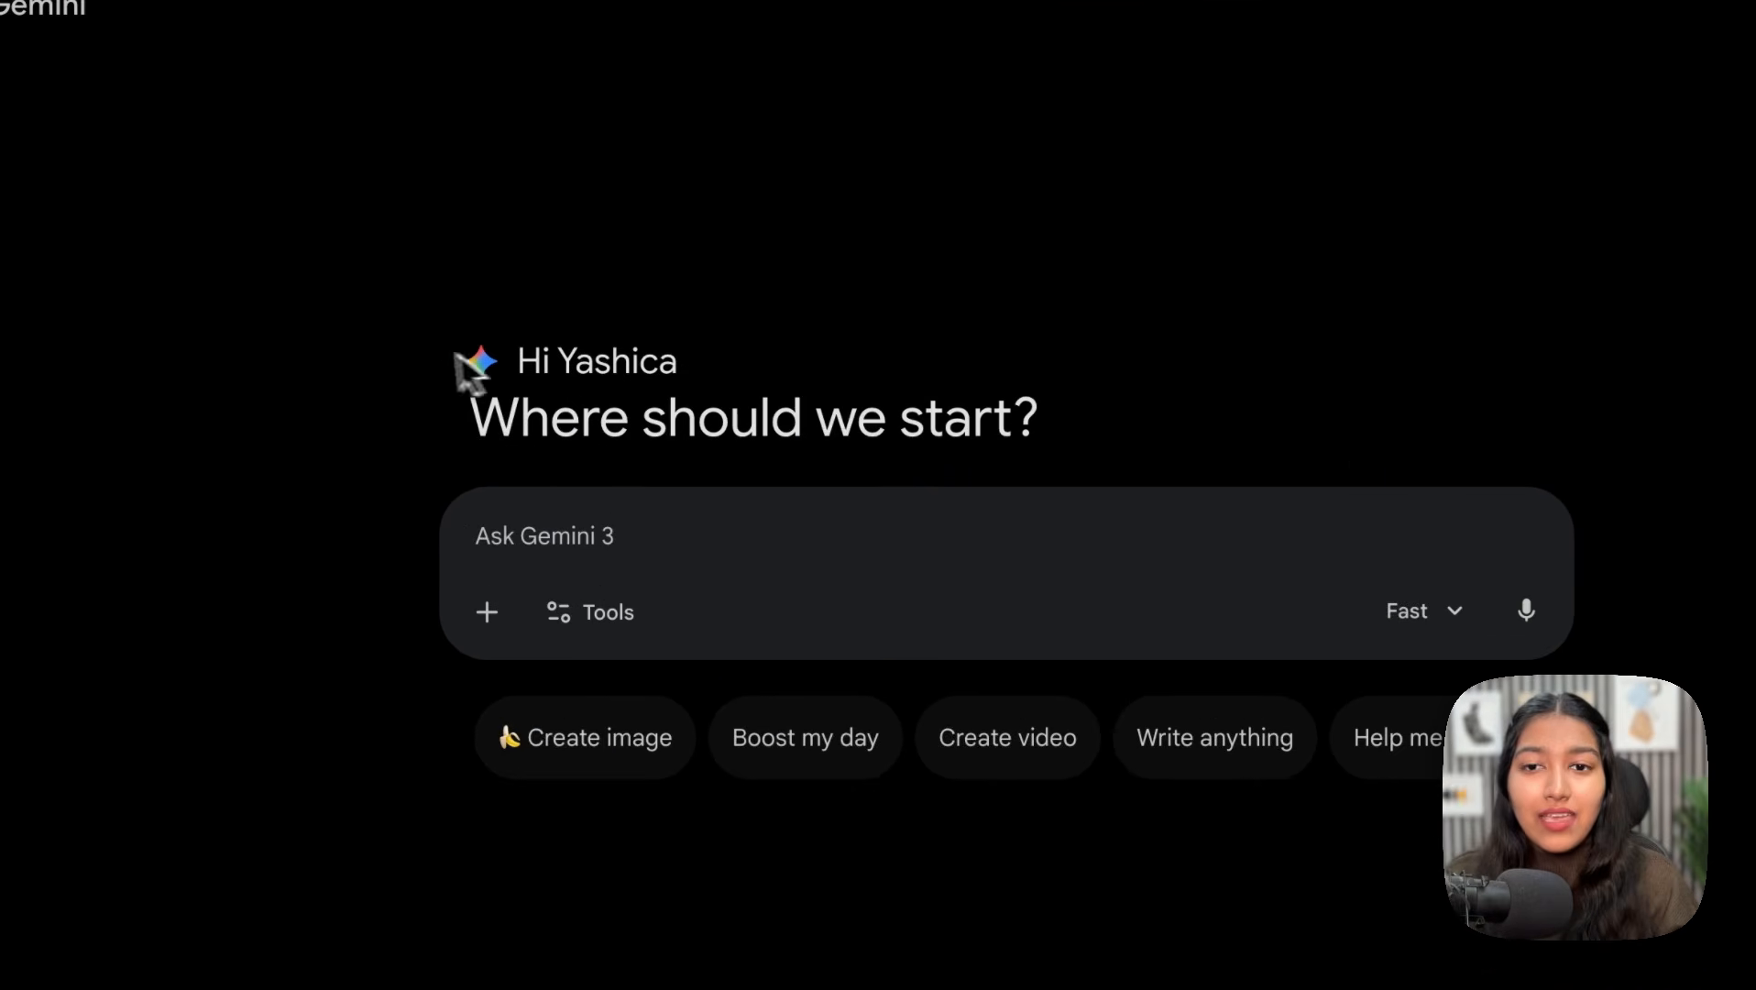
pyautogui.moveTo(457, 355); pyautogui.dragTo(1017, 461)
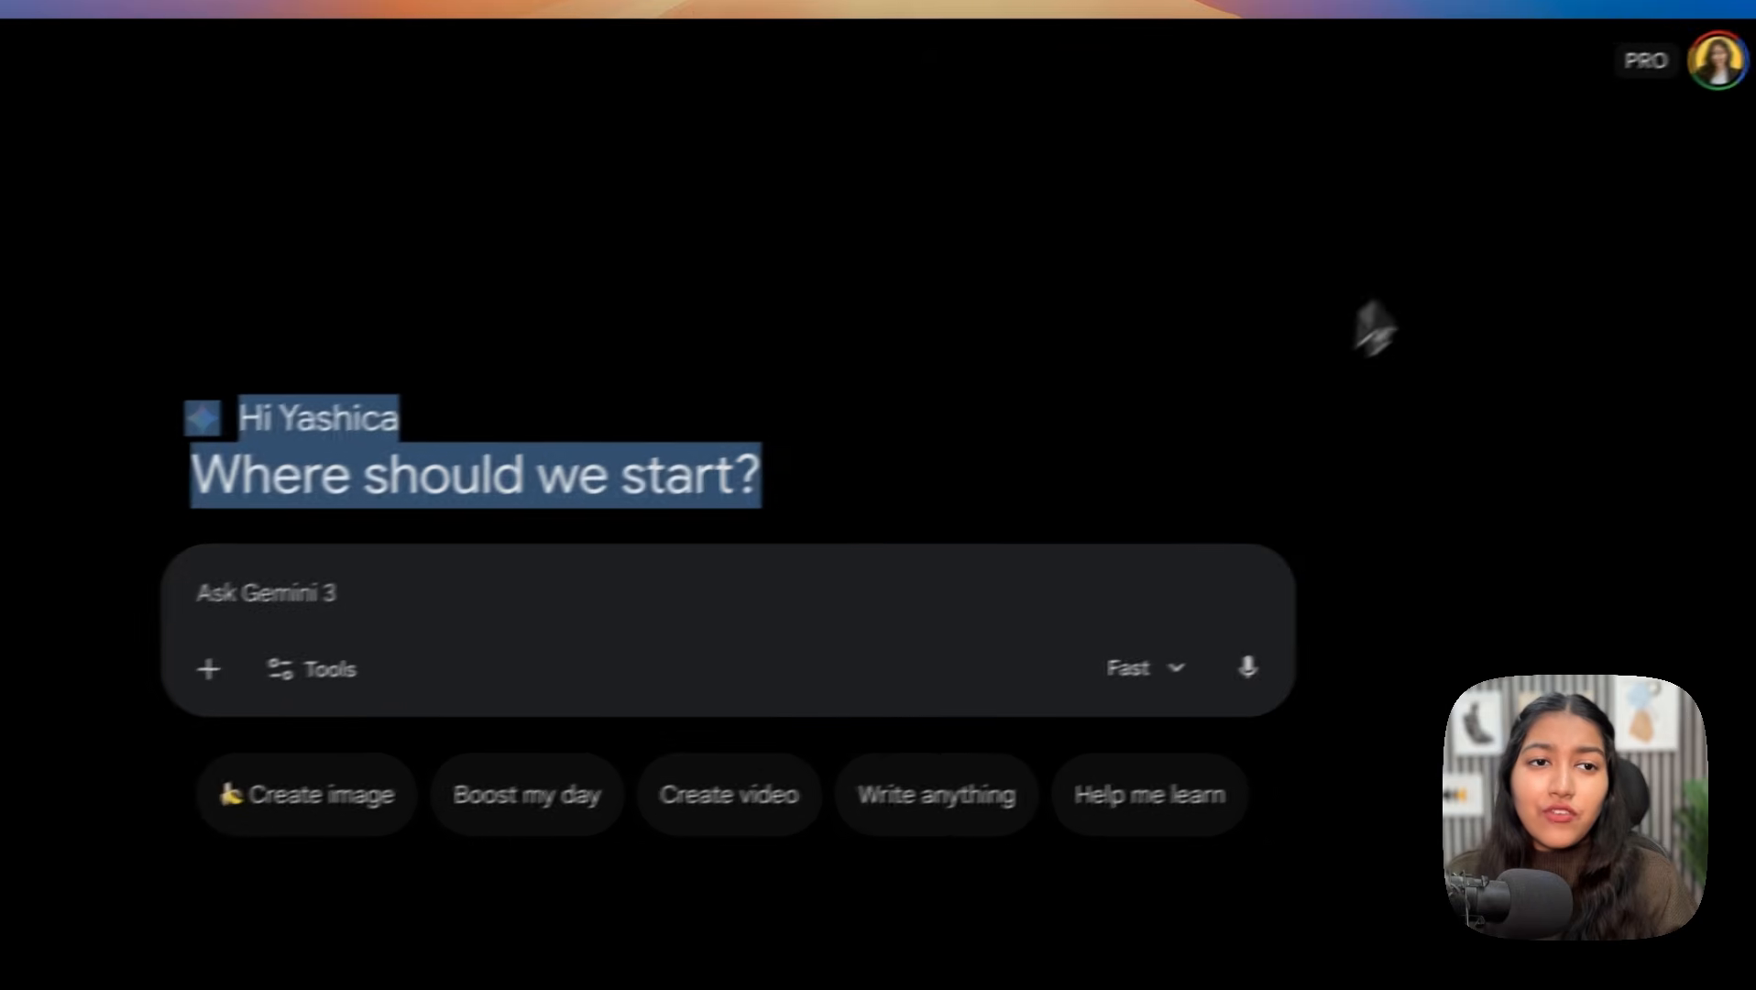
pyautogui.click(1601, 105)
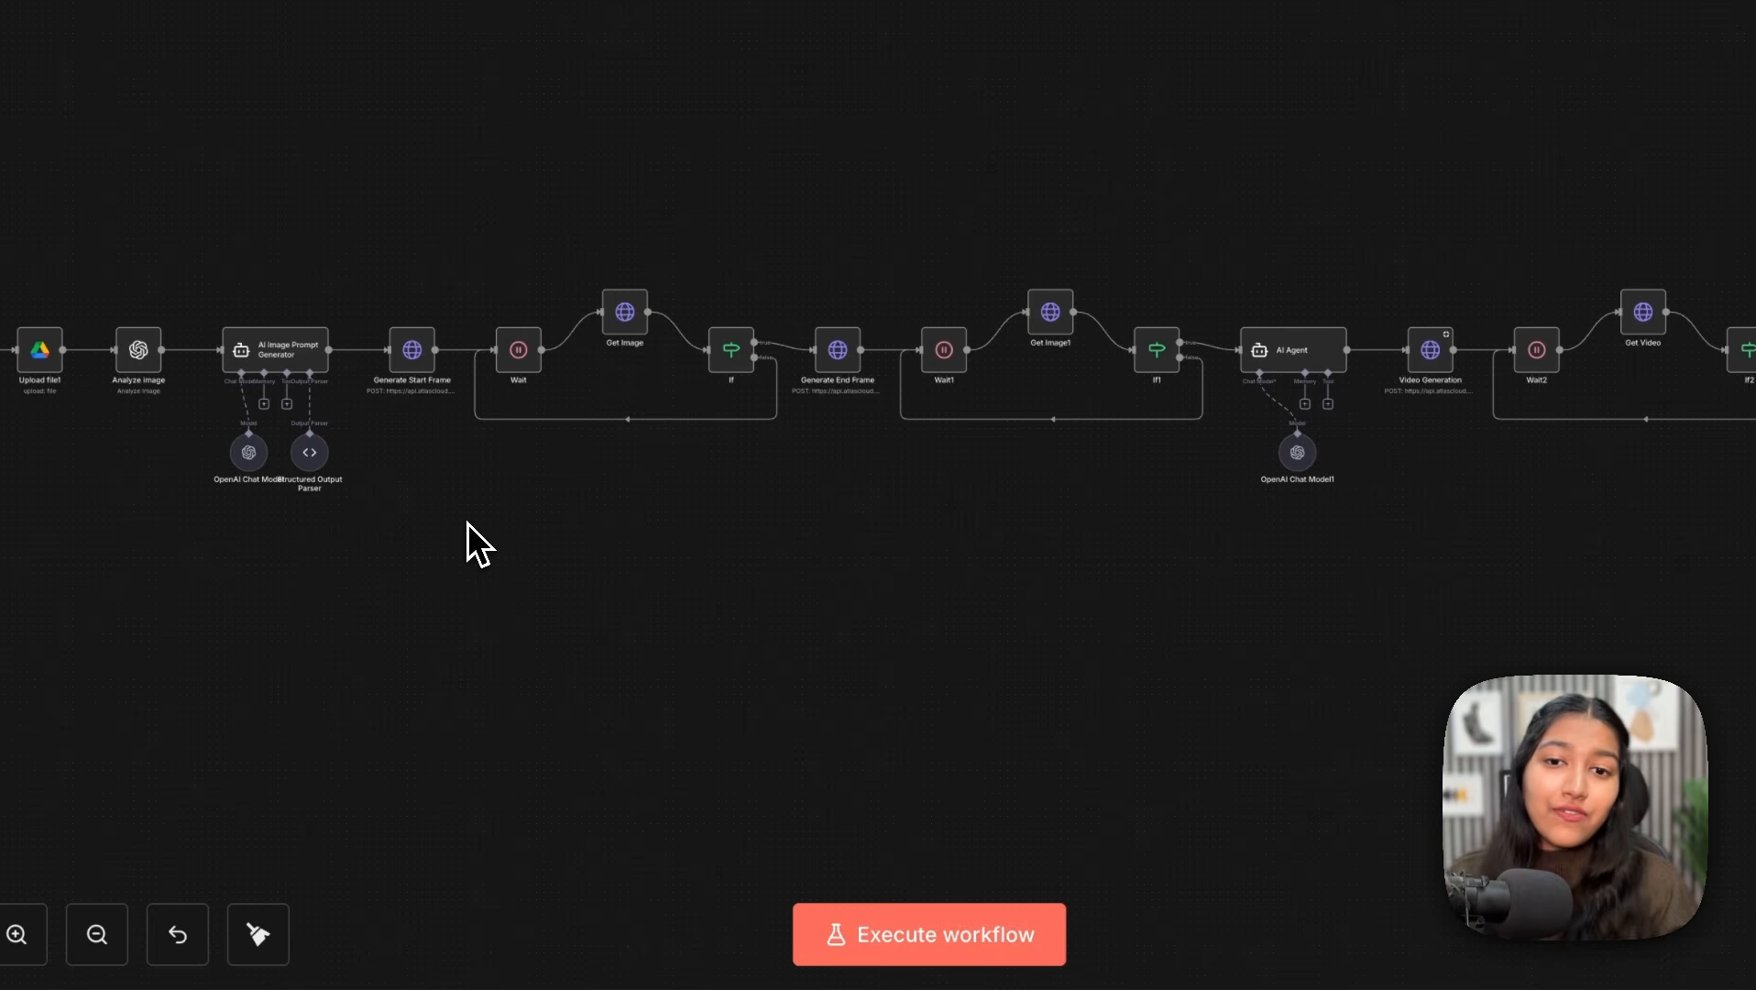
# Step: Review the Video Generation node and the start and end frame image loops in the n8n workflow
pyautogui.moveTo(1365, 256); pyautogui.dragTo(1511, 470)
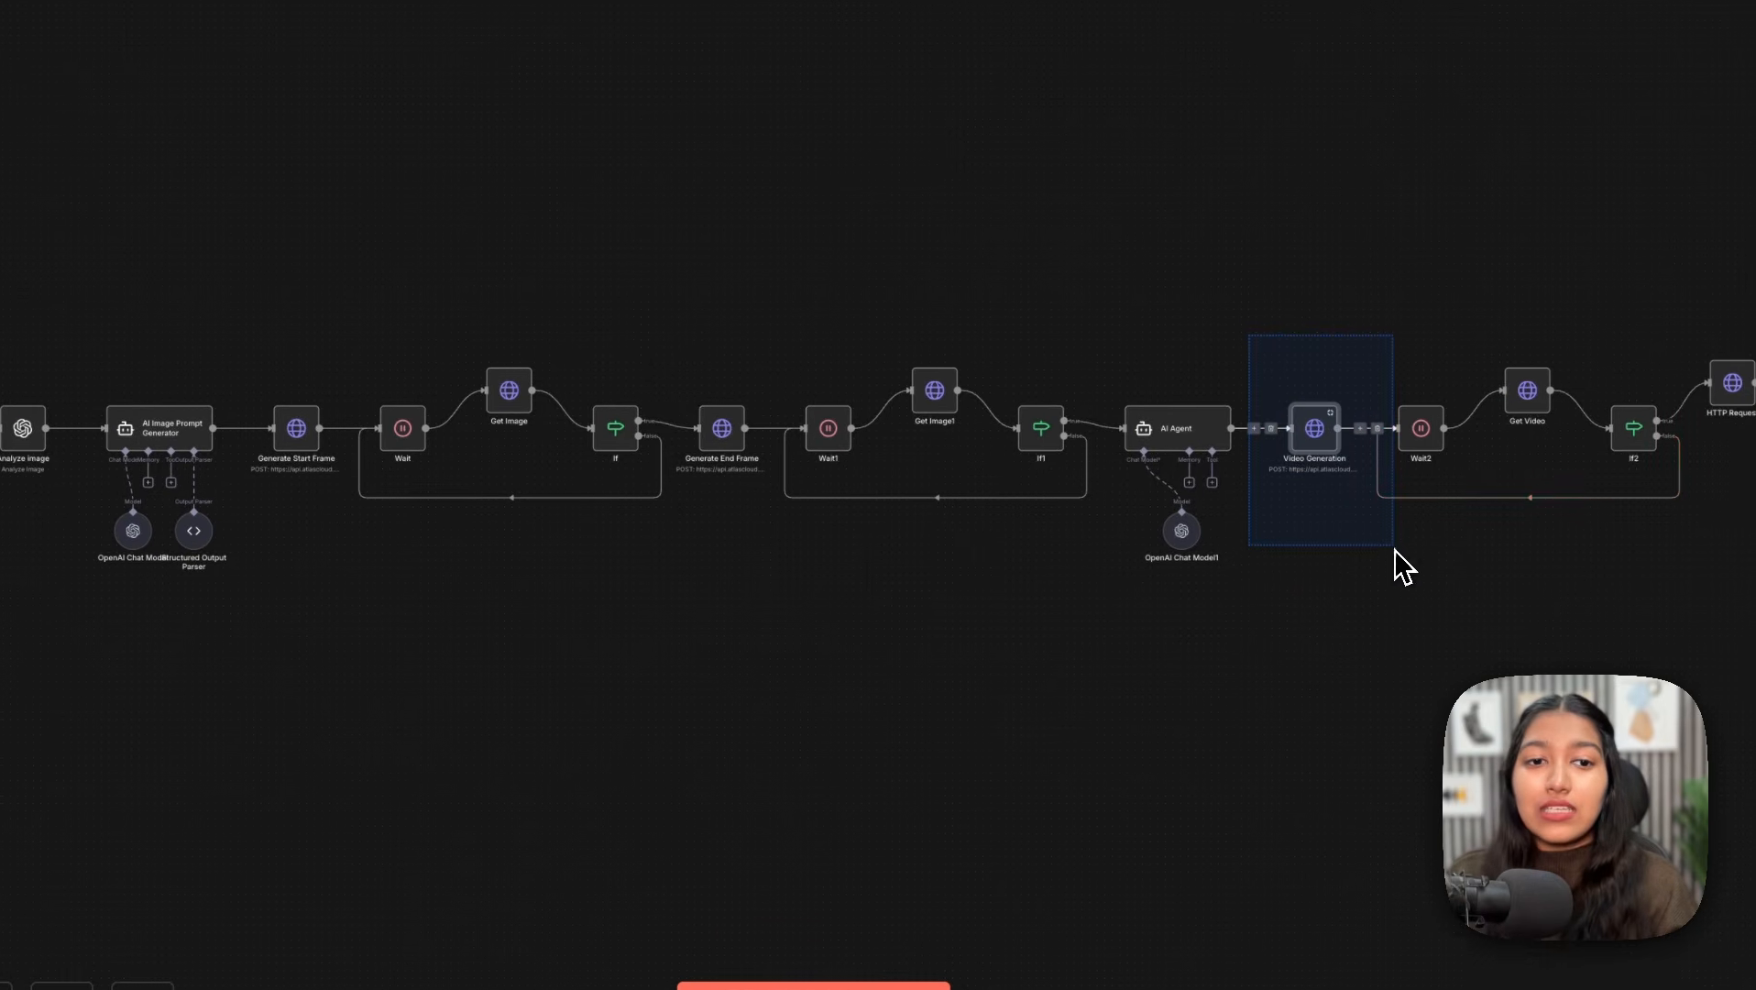
pyautogui.moveTo(1395, 548); pyautogui.dragTo(1378, 585)
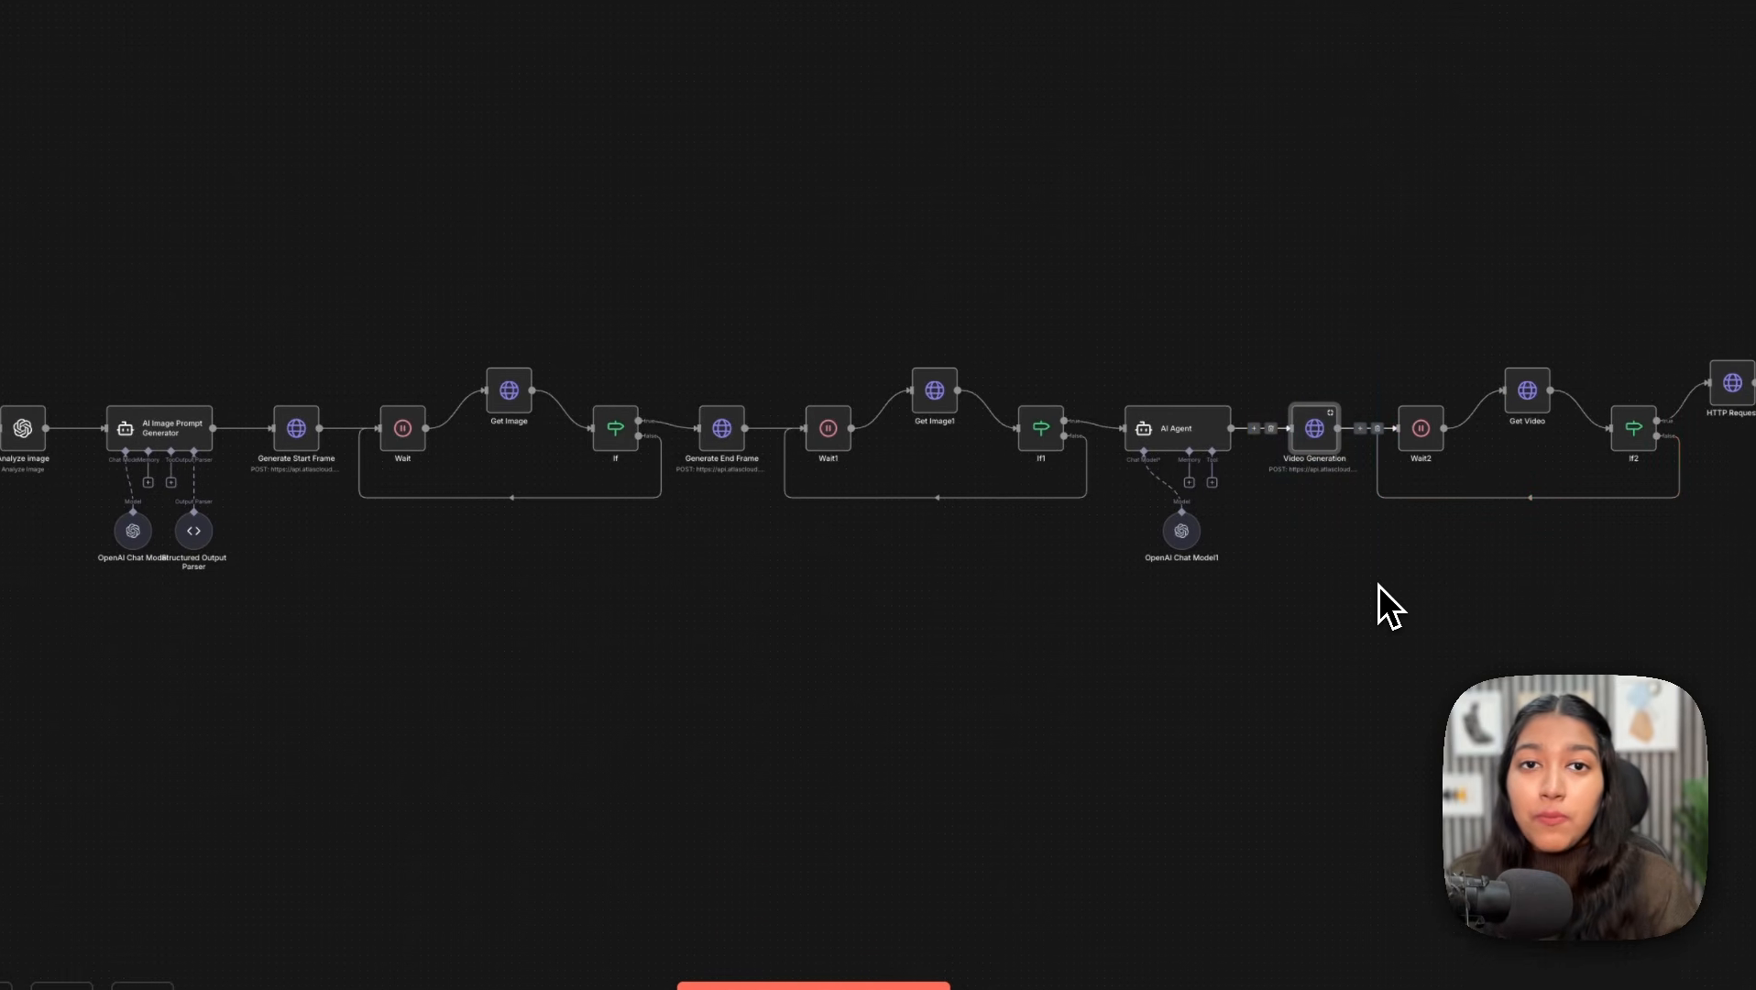
pyautogui.moveTo(1073, 637); pyautogui.dragTo(220, 307)
pyautogui.scroll(4, 234, 288)
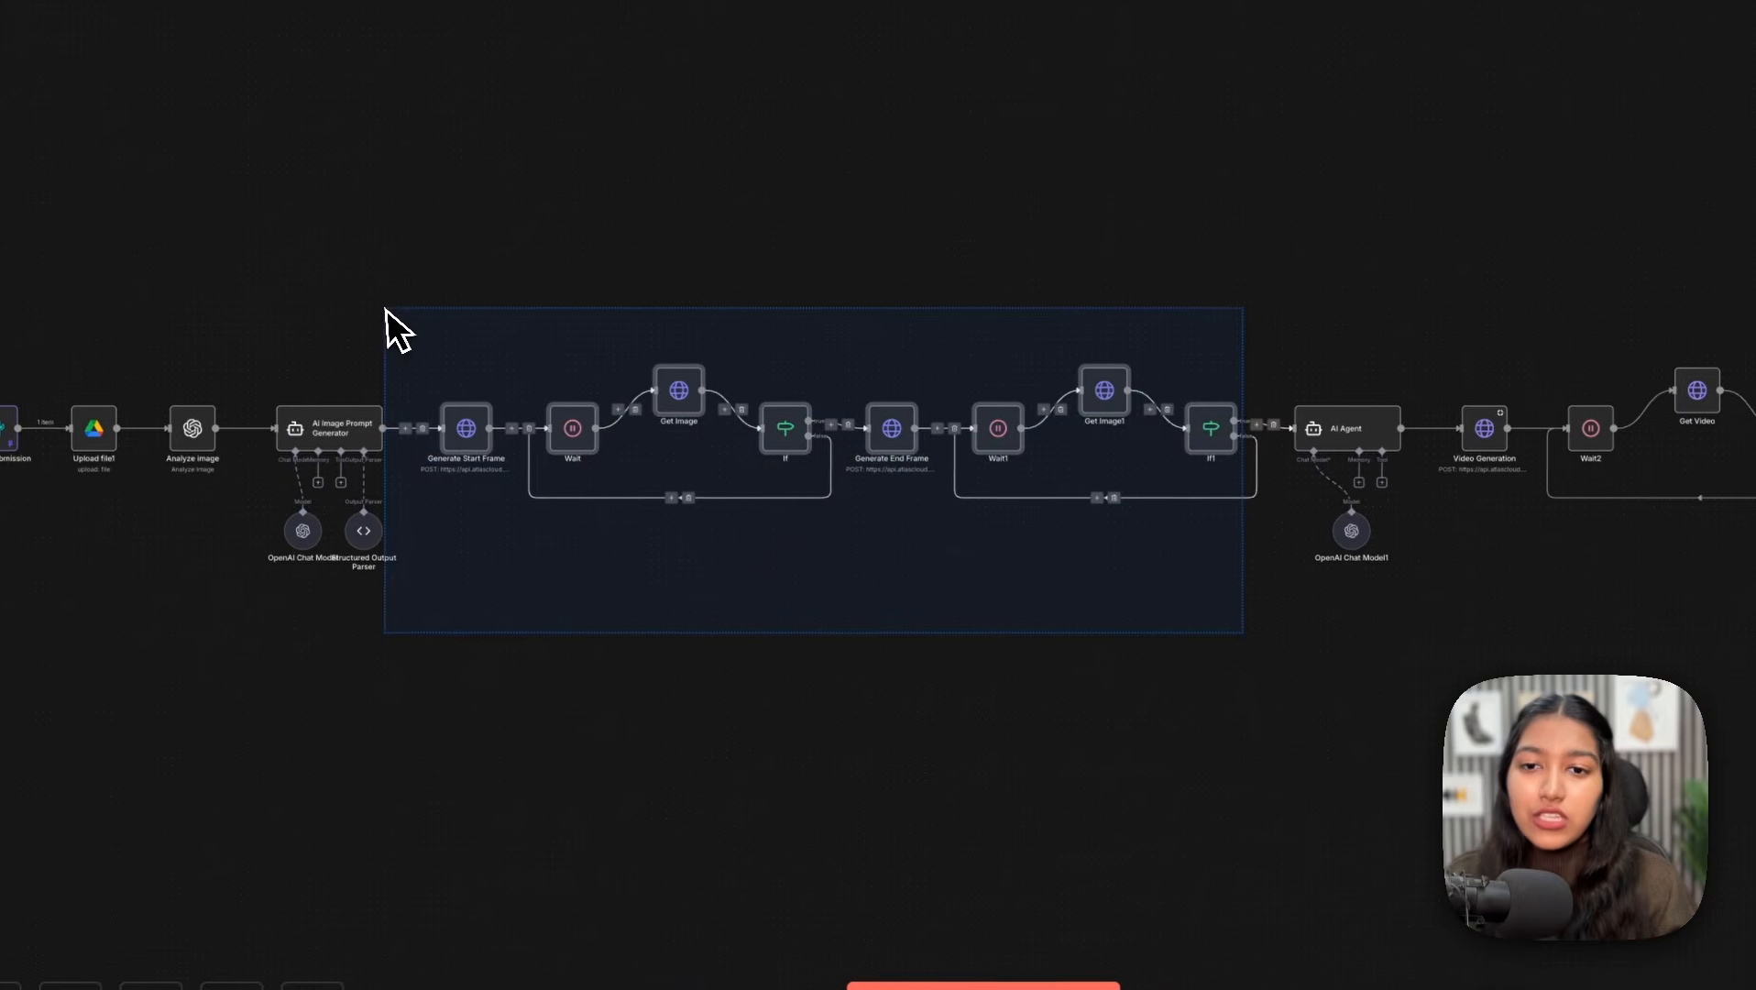
pyautogui.scroll(1, 411, 284)
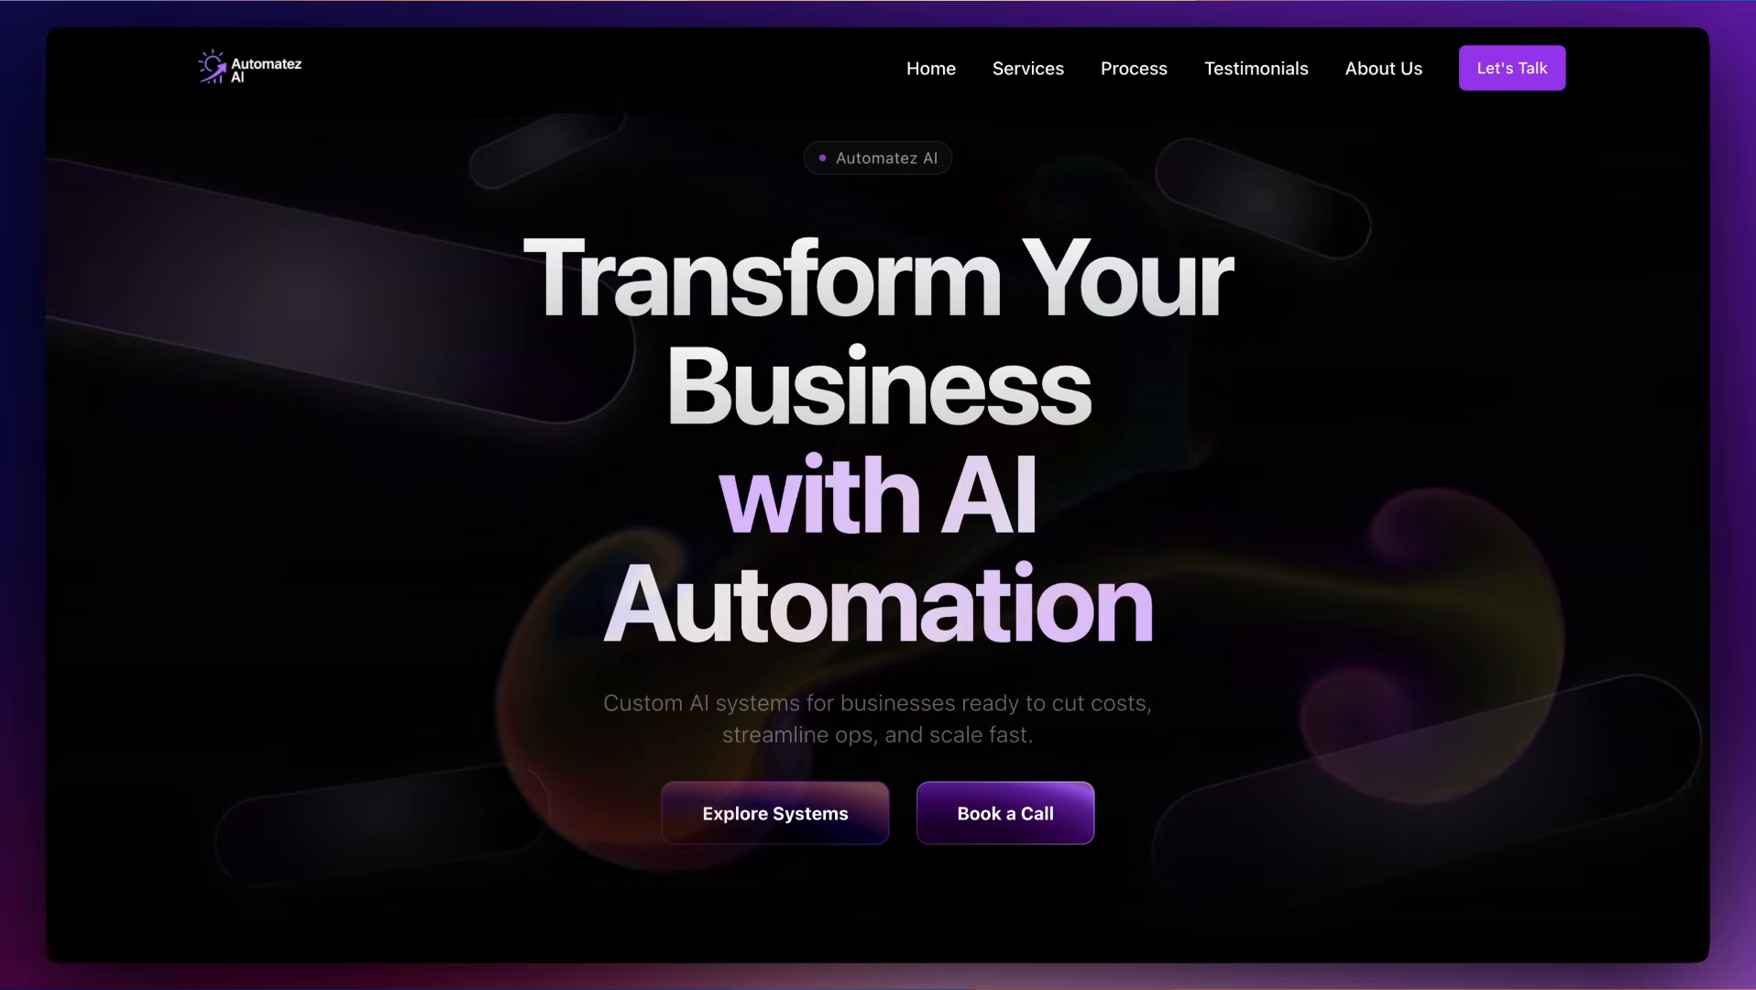
# Step: Look through the Automatez AI home page's services and process sections and the example workflow on the n8n home page
pyautogui.scroll(-6, 878, 495)
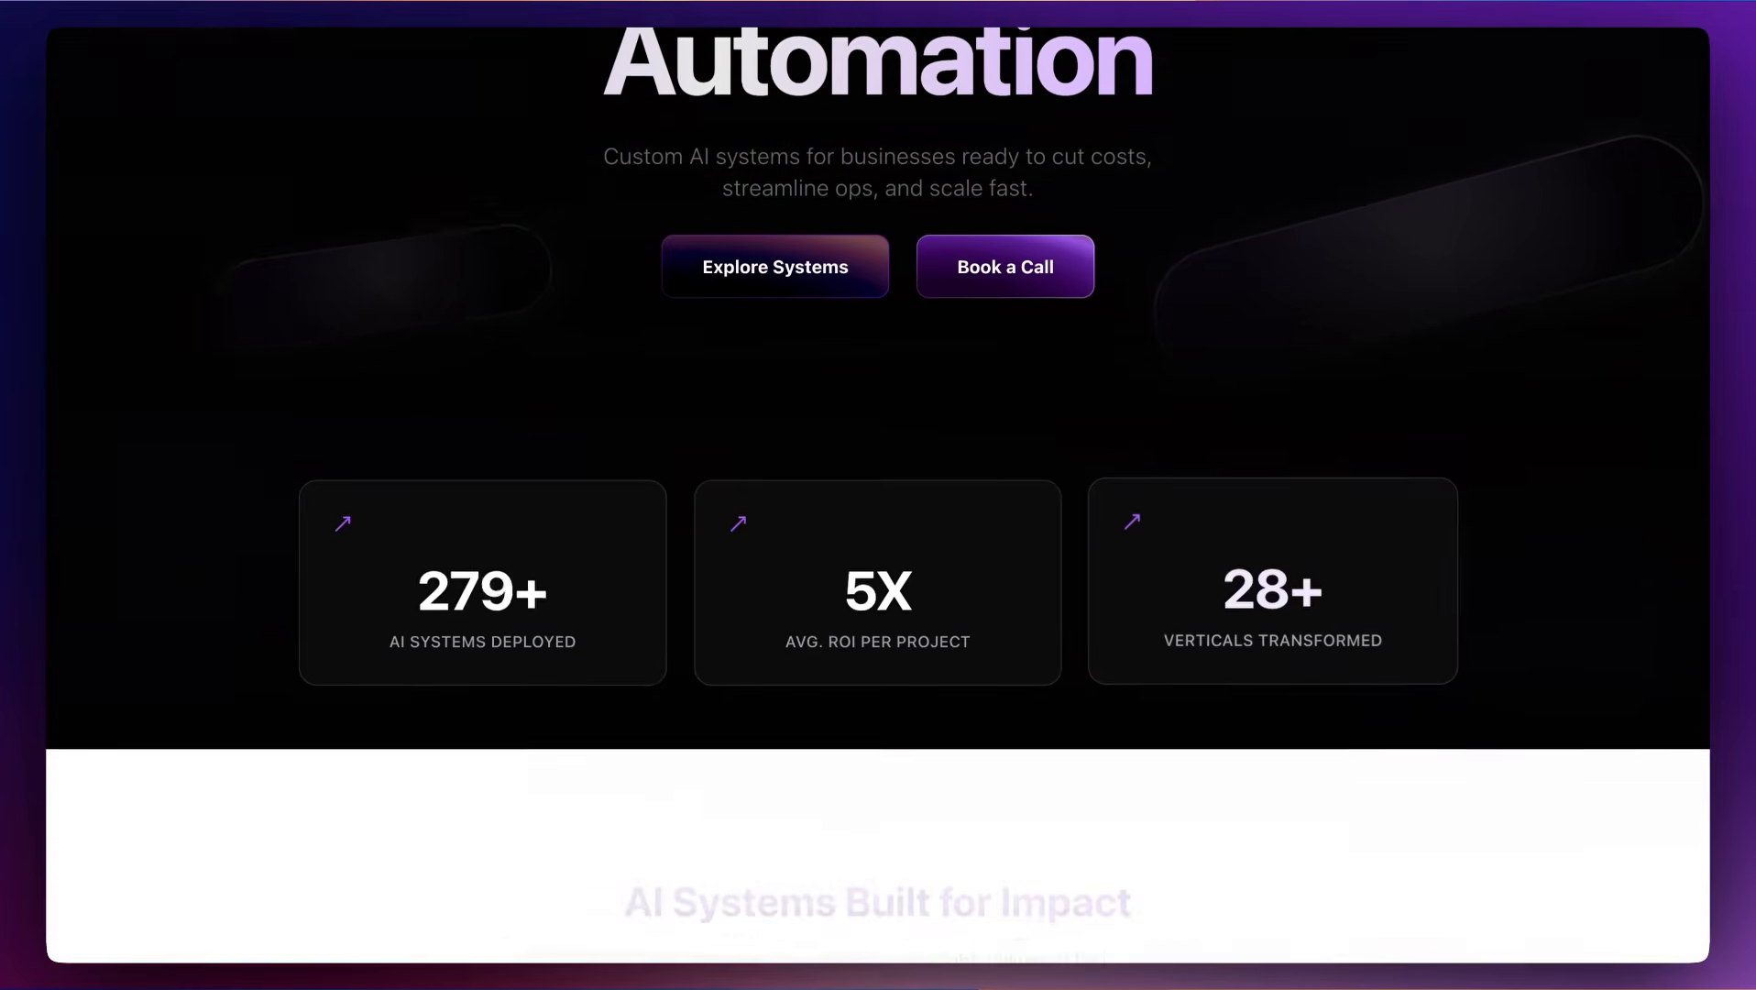
pyautogui.scroll(-9, 877, 495)
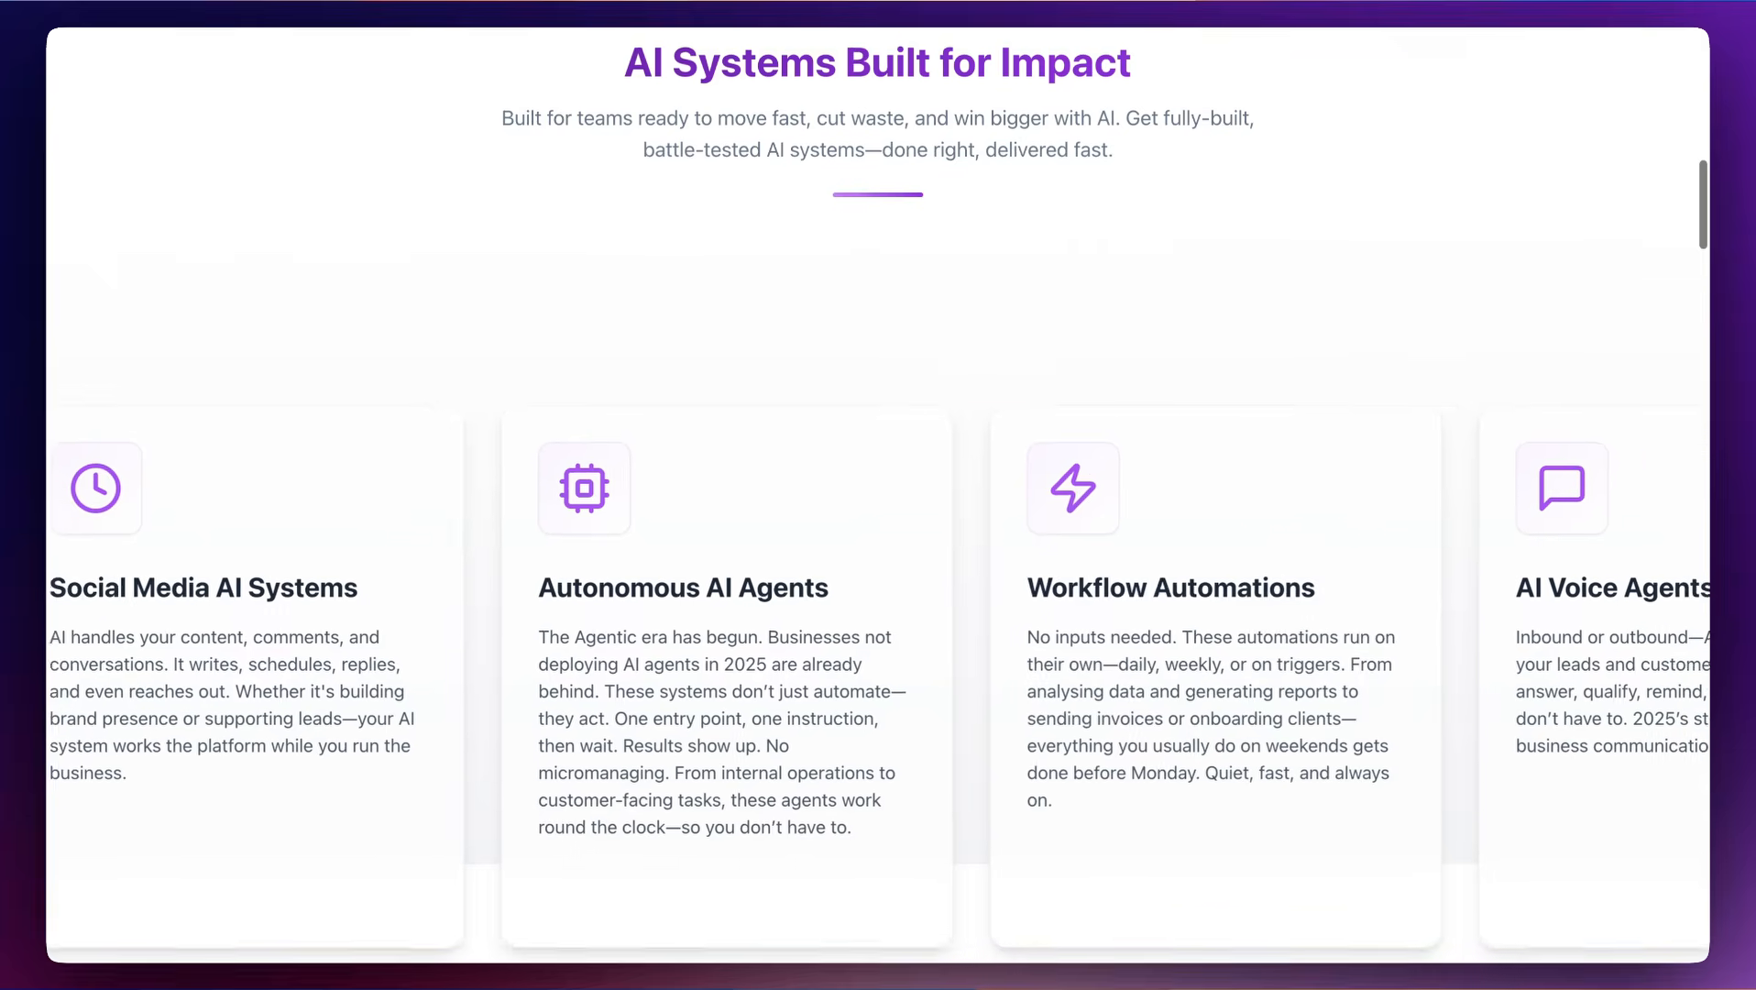
pyautogui.scroll(-7, 878, 495)
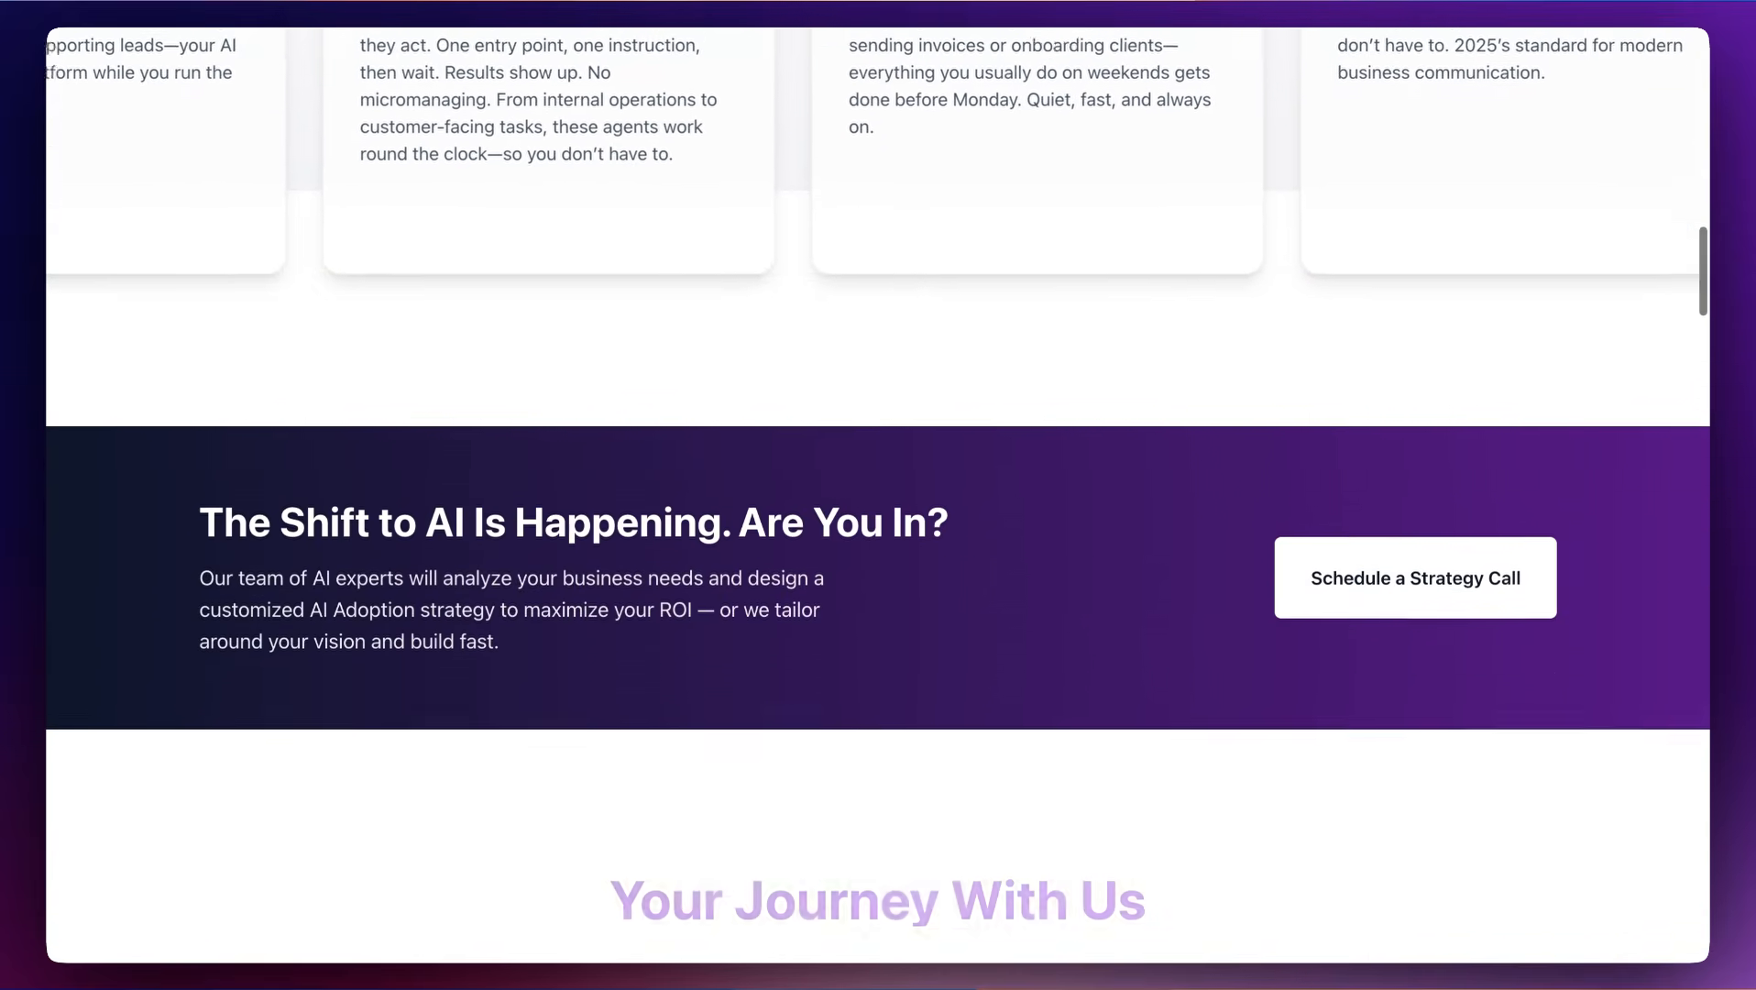
pyautogui.scroll(-7, 878, 495)
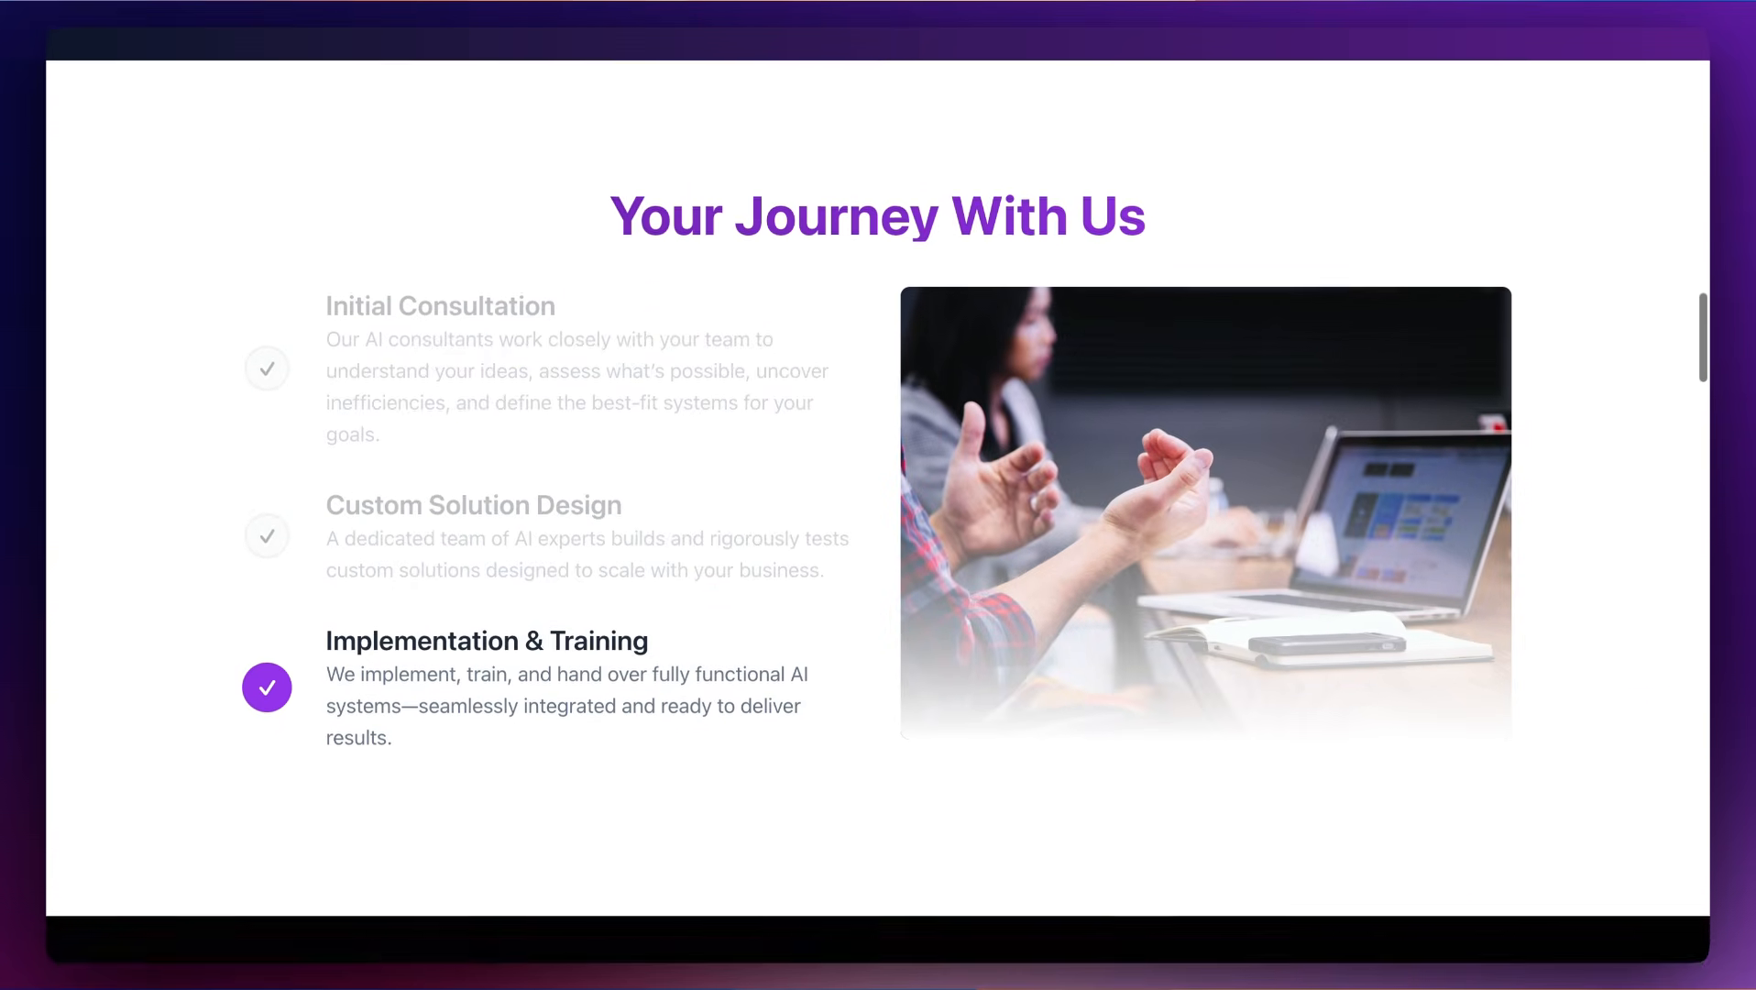
pyautogui.scroll(-7, 878, 495)
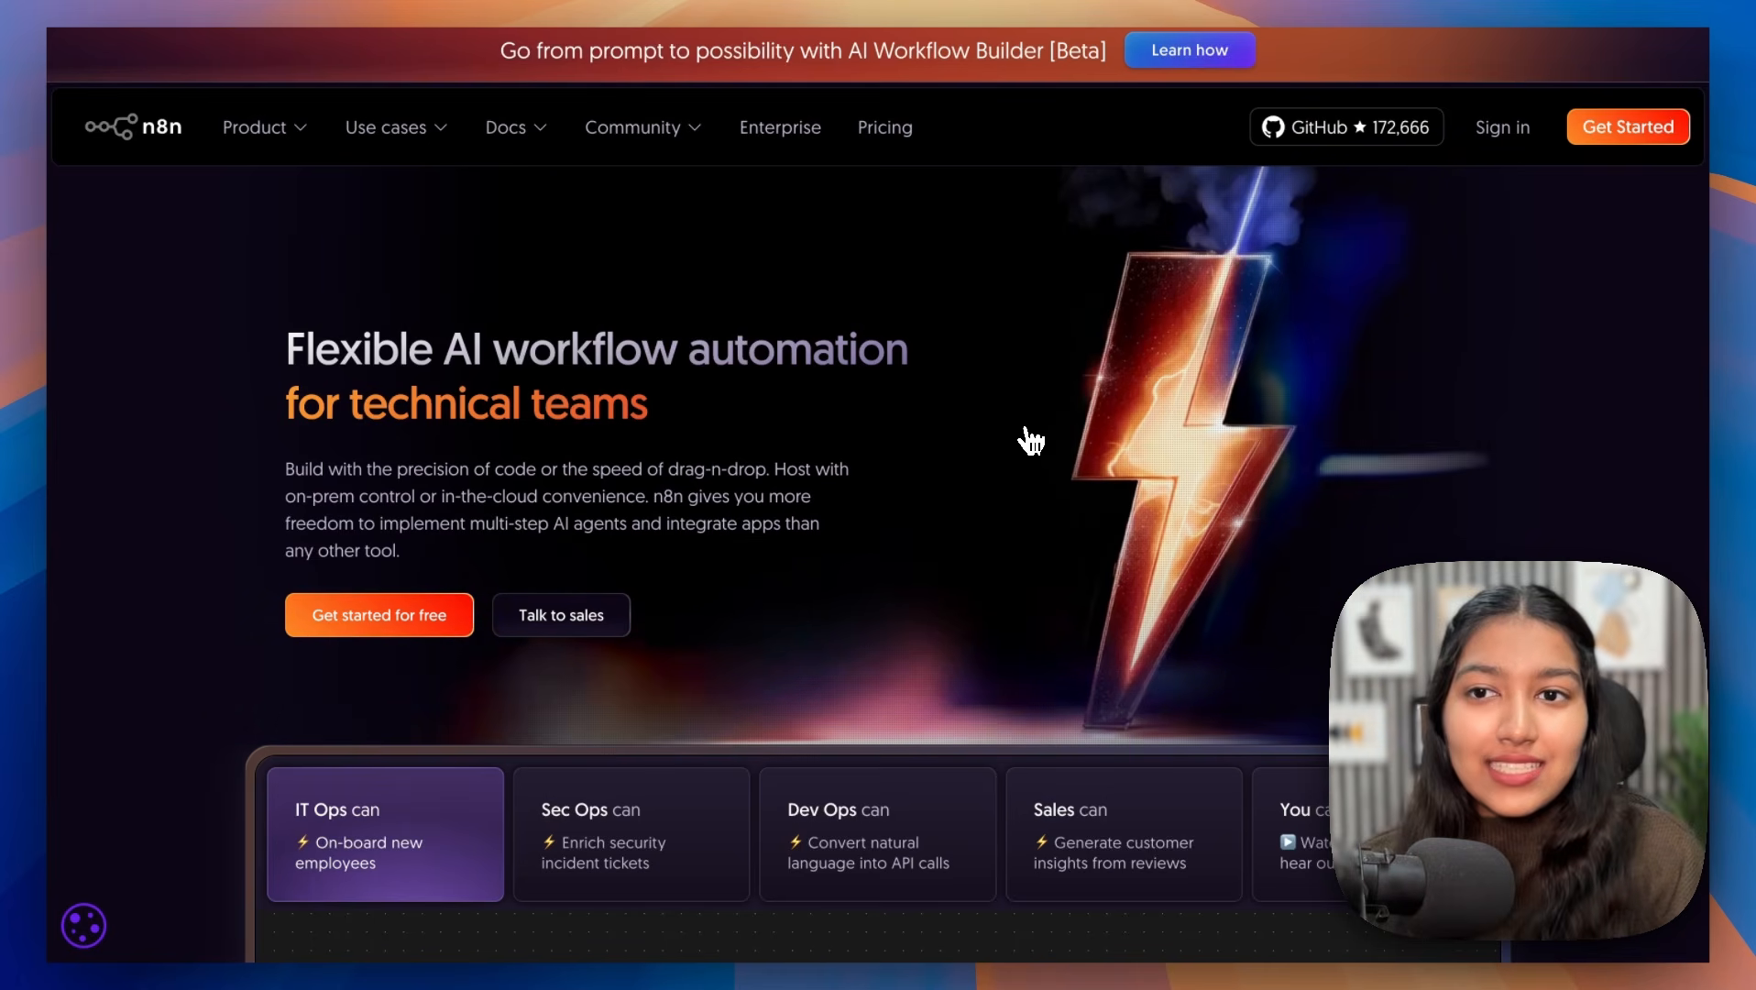
pyautogui.scroll(-6, 1031, 439)
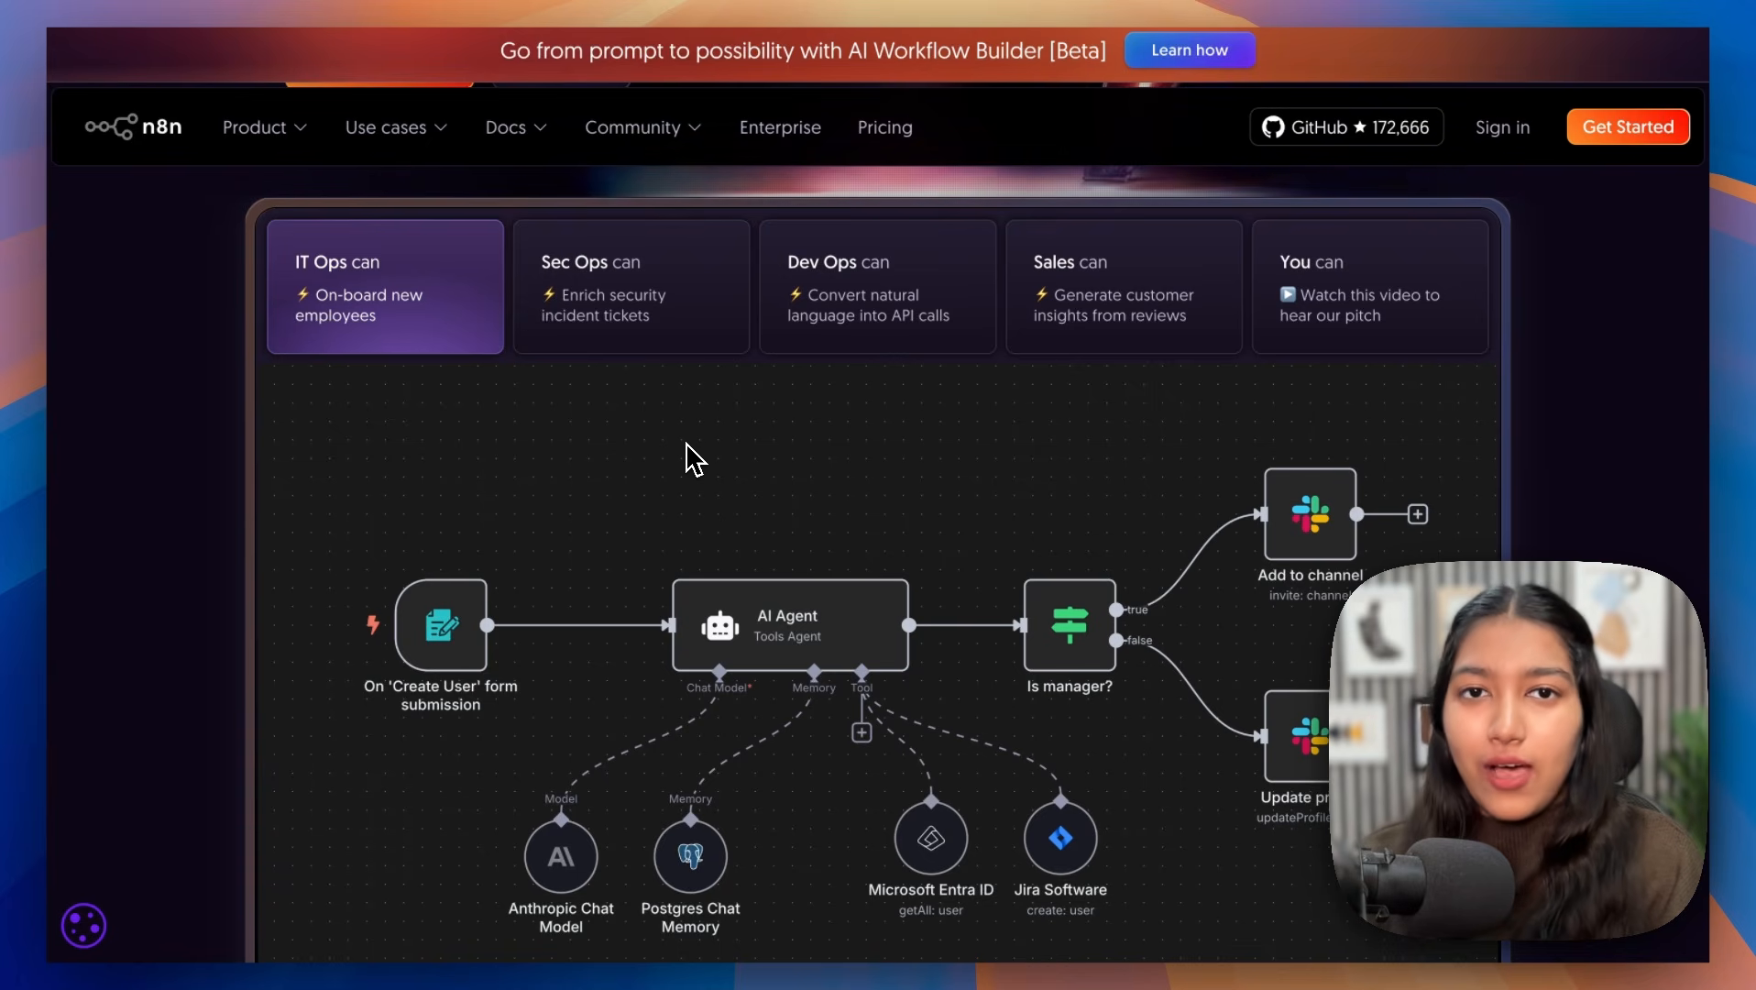
pyautogui.scroll(6, 694, 457)
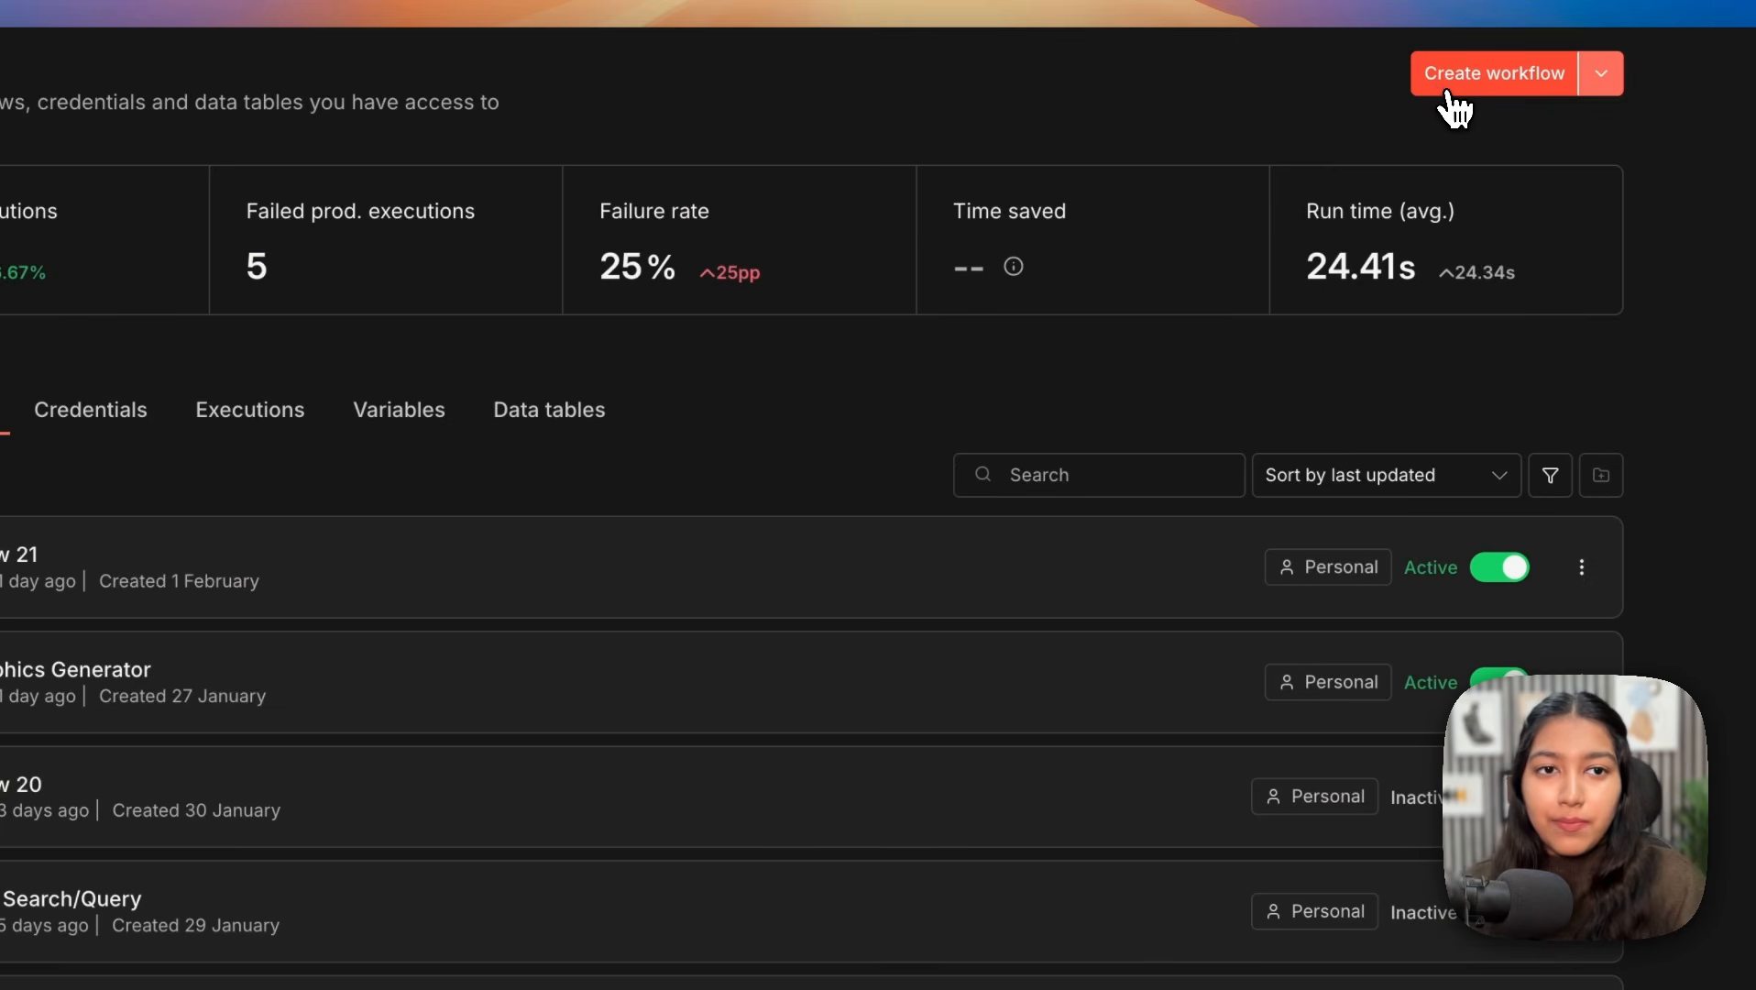
# Step: Create a new workflow and add an On form submission trigger as its first node
pyautogui.click(1454, 109)
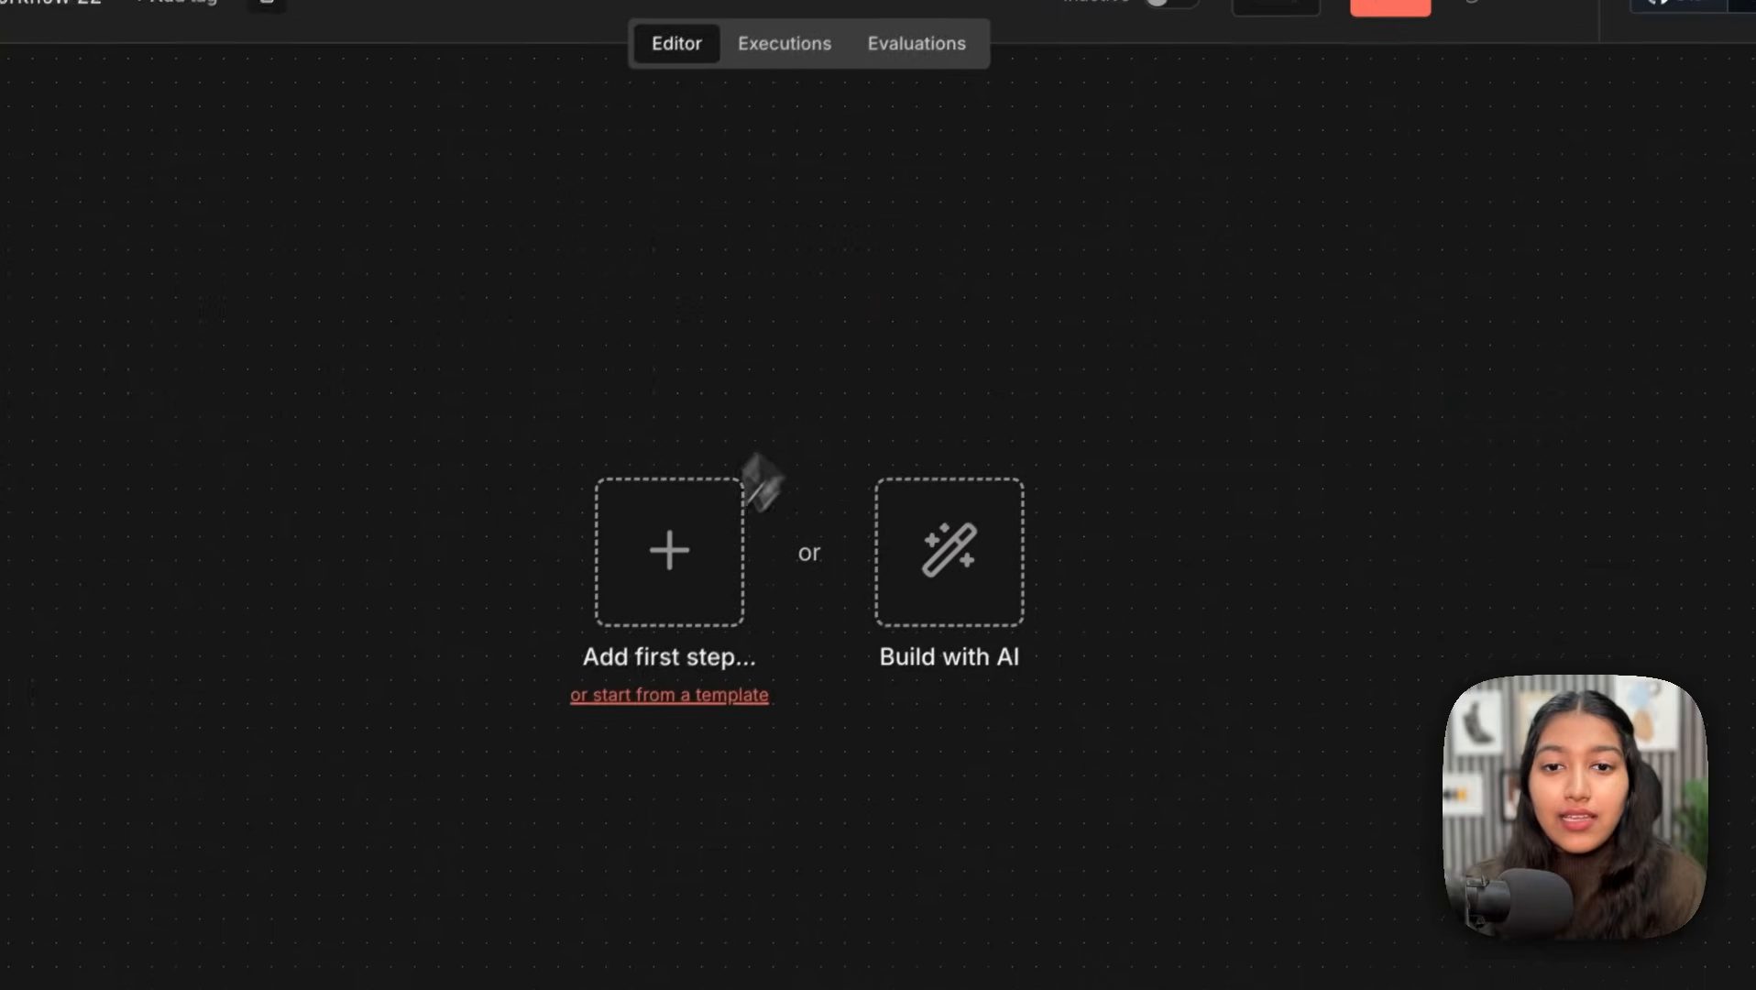
pyautogui.click(582, 581)
pyautogui.scroll(-2, 1423, 590)
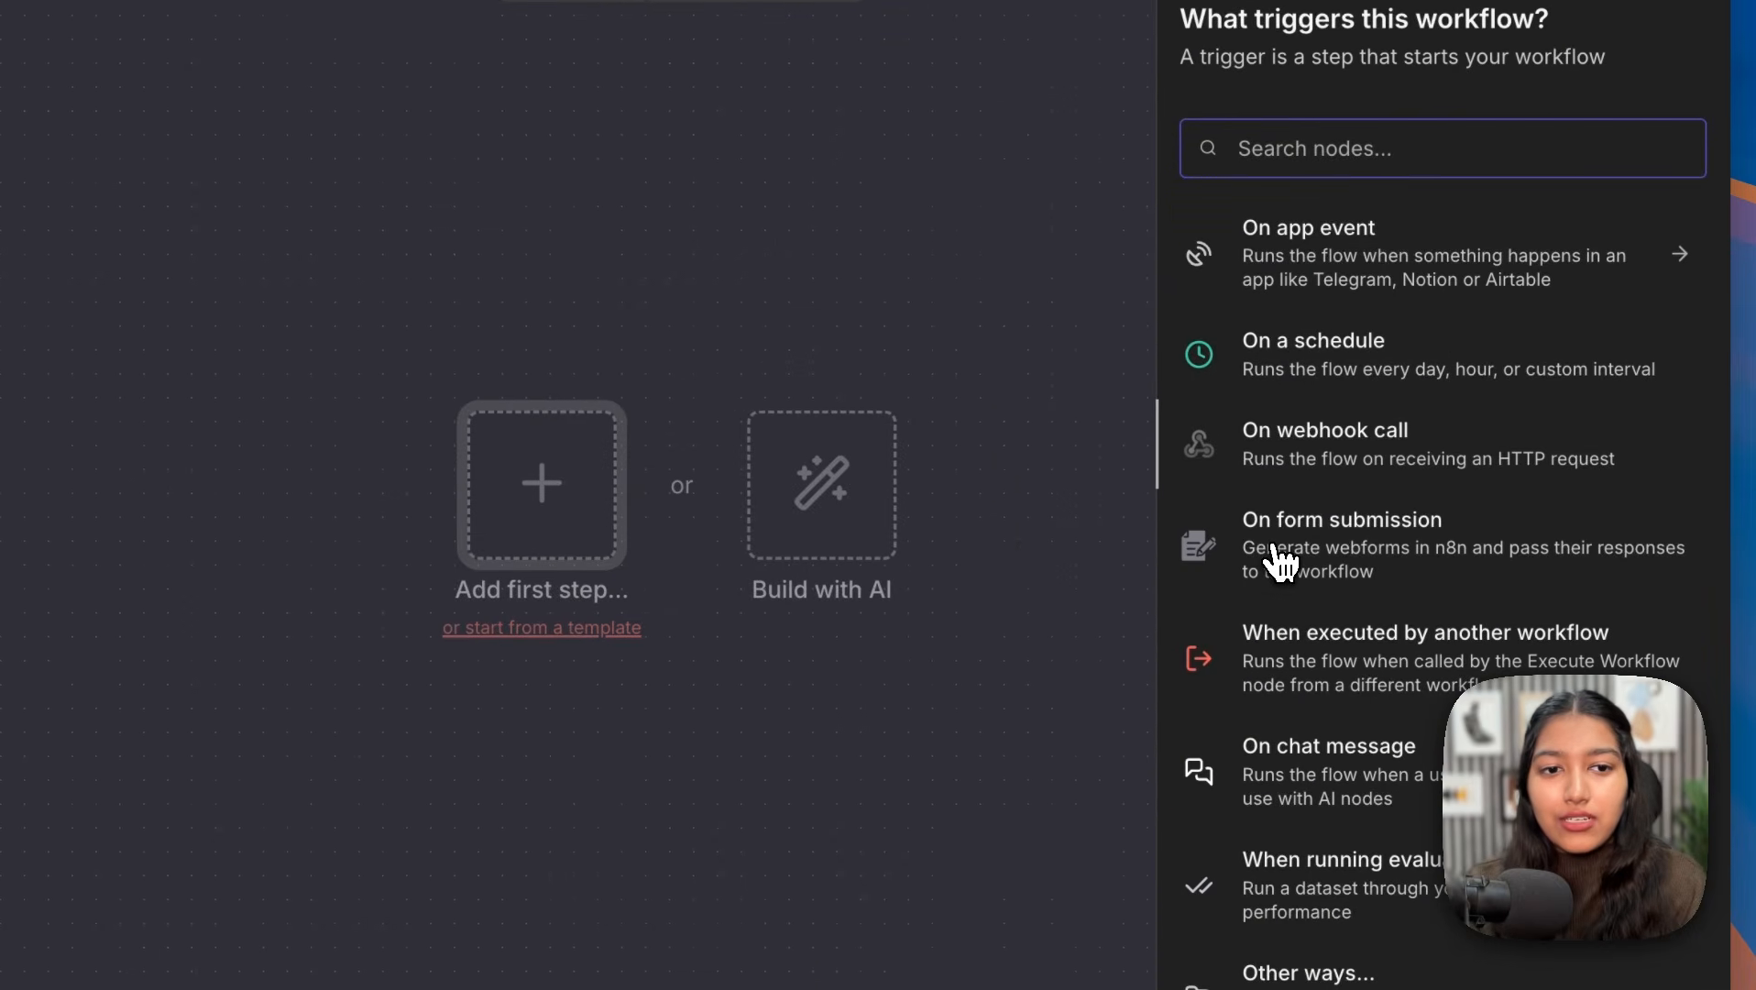
pyautogui.scroll(1, 1272, 555)
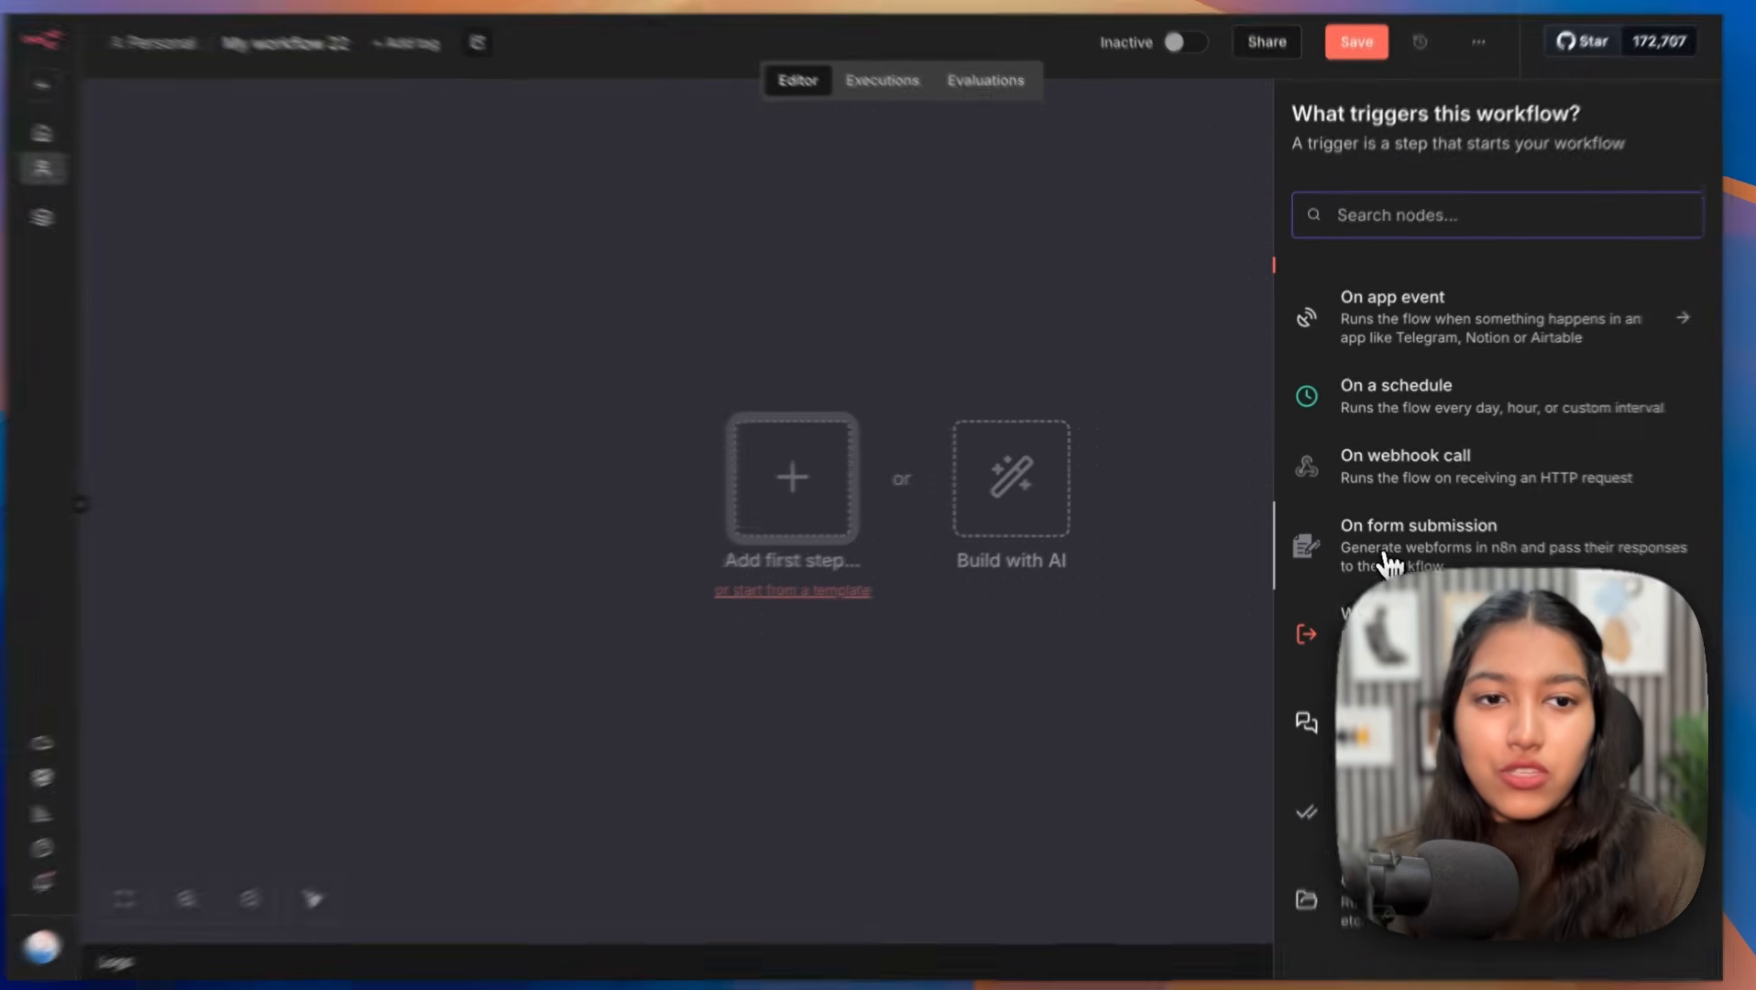
pyautogui.click(1387, 556)
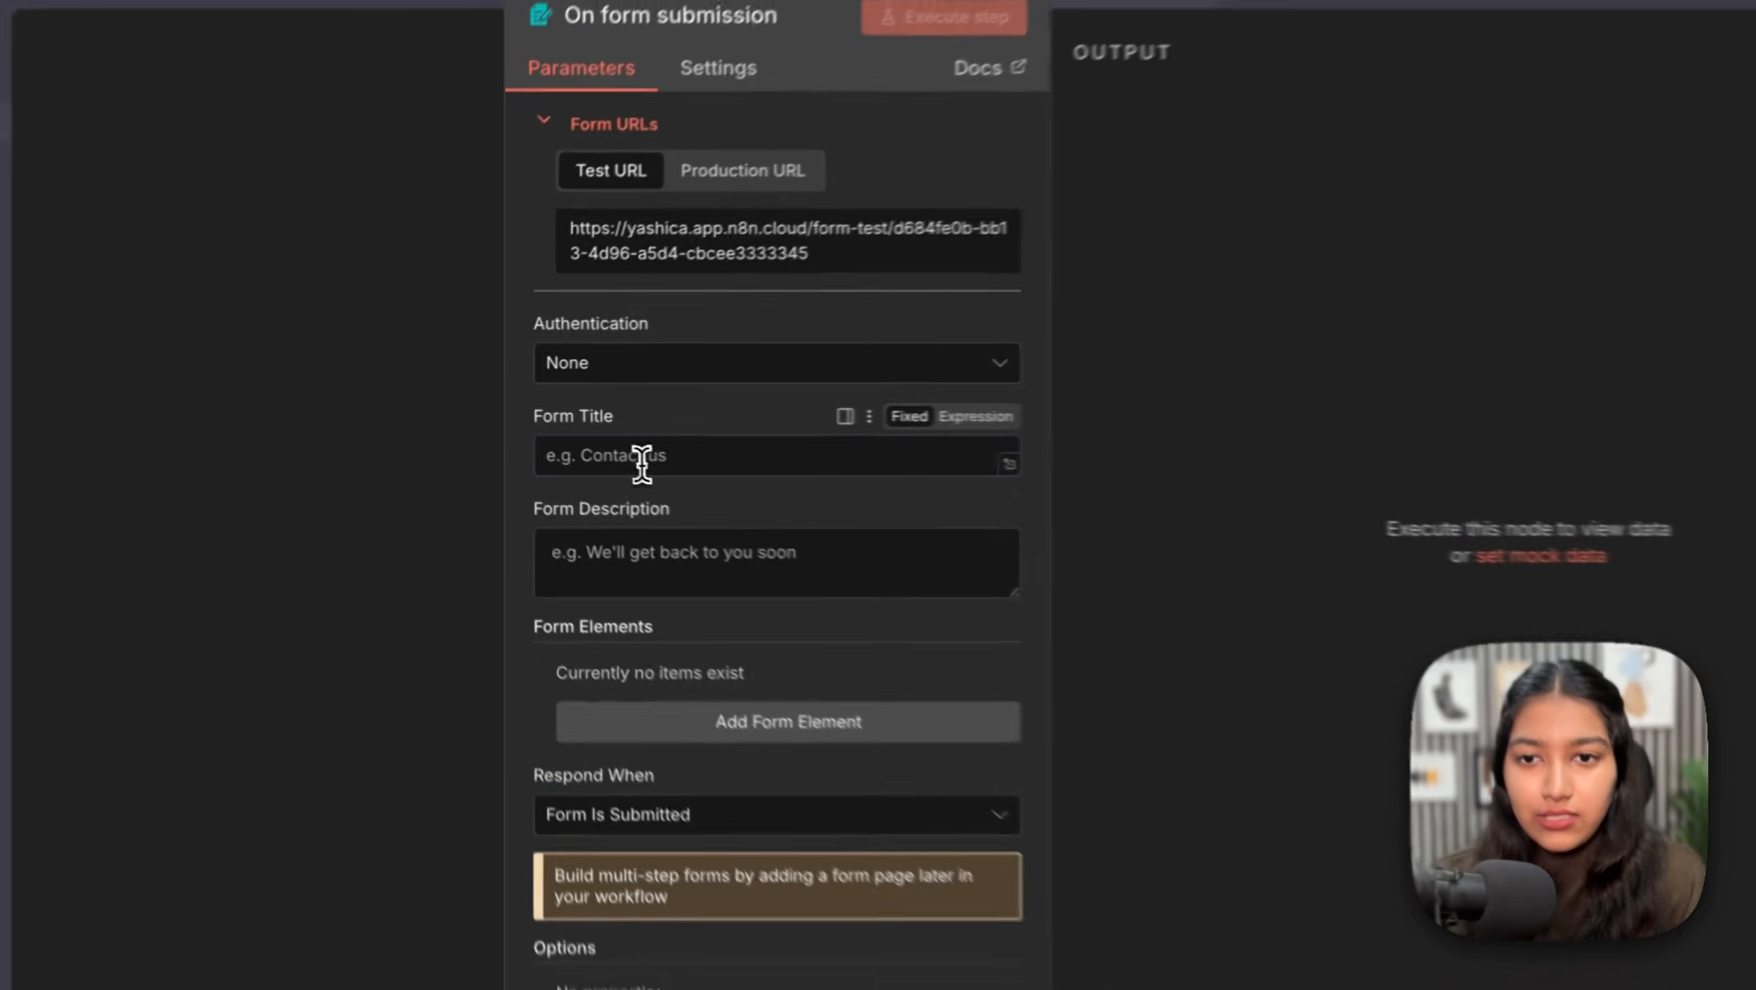
# Step: Set the form title to "Motion Graphic Generator" and the form description to "I'll turn your ideas into motion!"
pyautogui.click(581, 447)
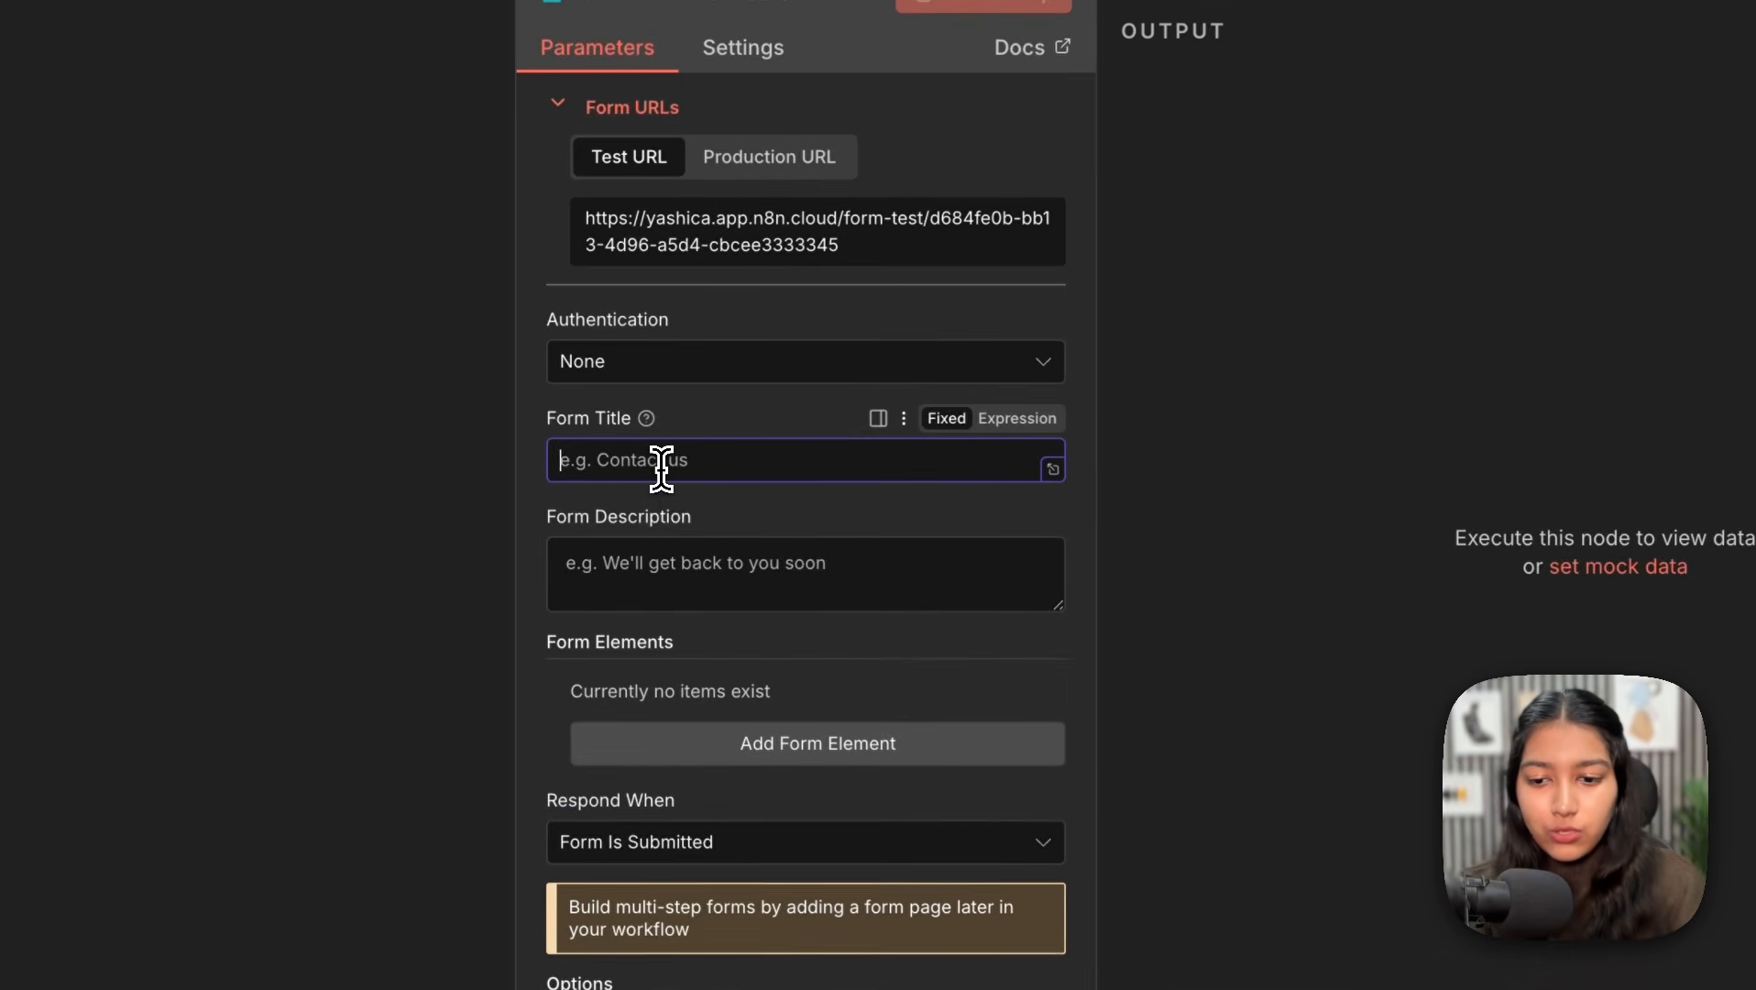
pyautogui.write('Motion G')
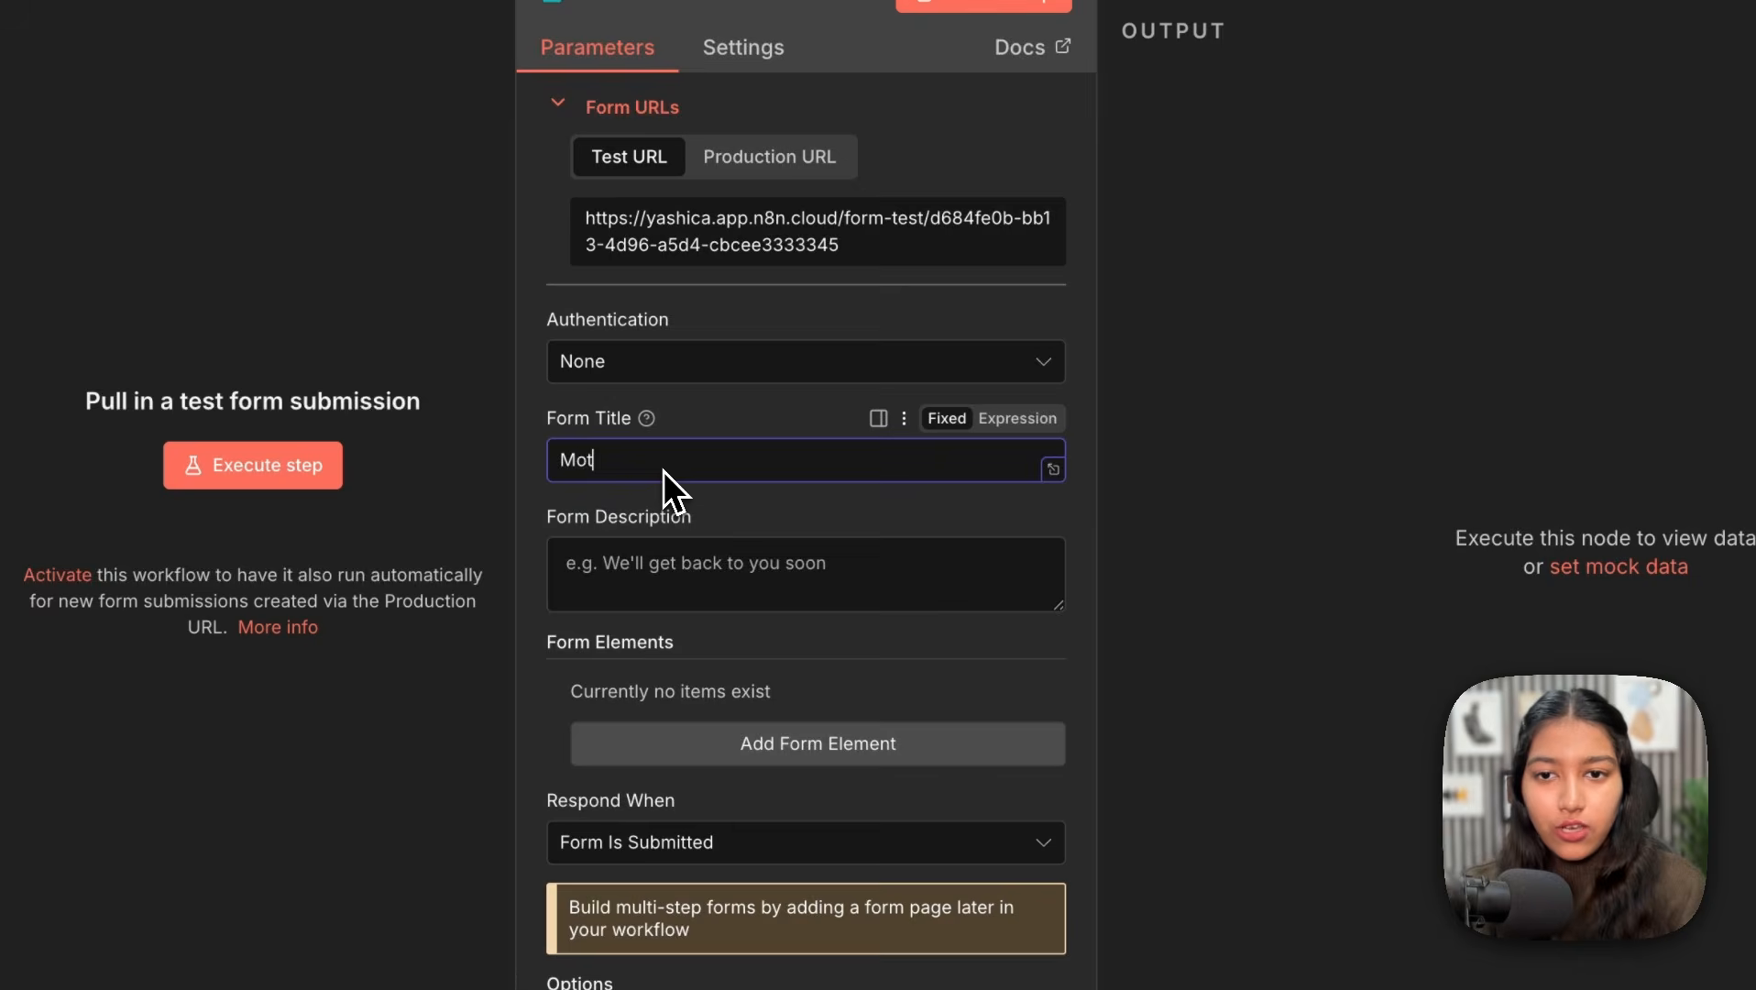
pyautogui.write('raphic')
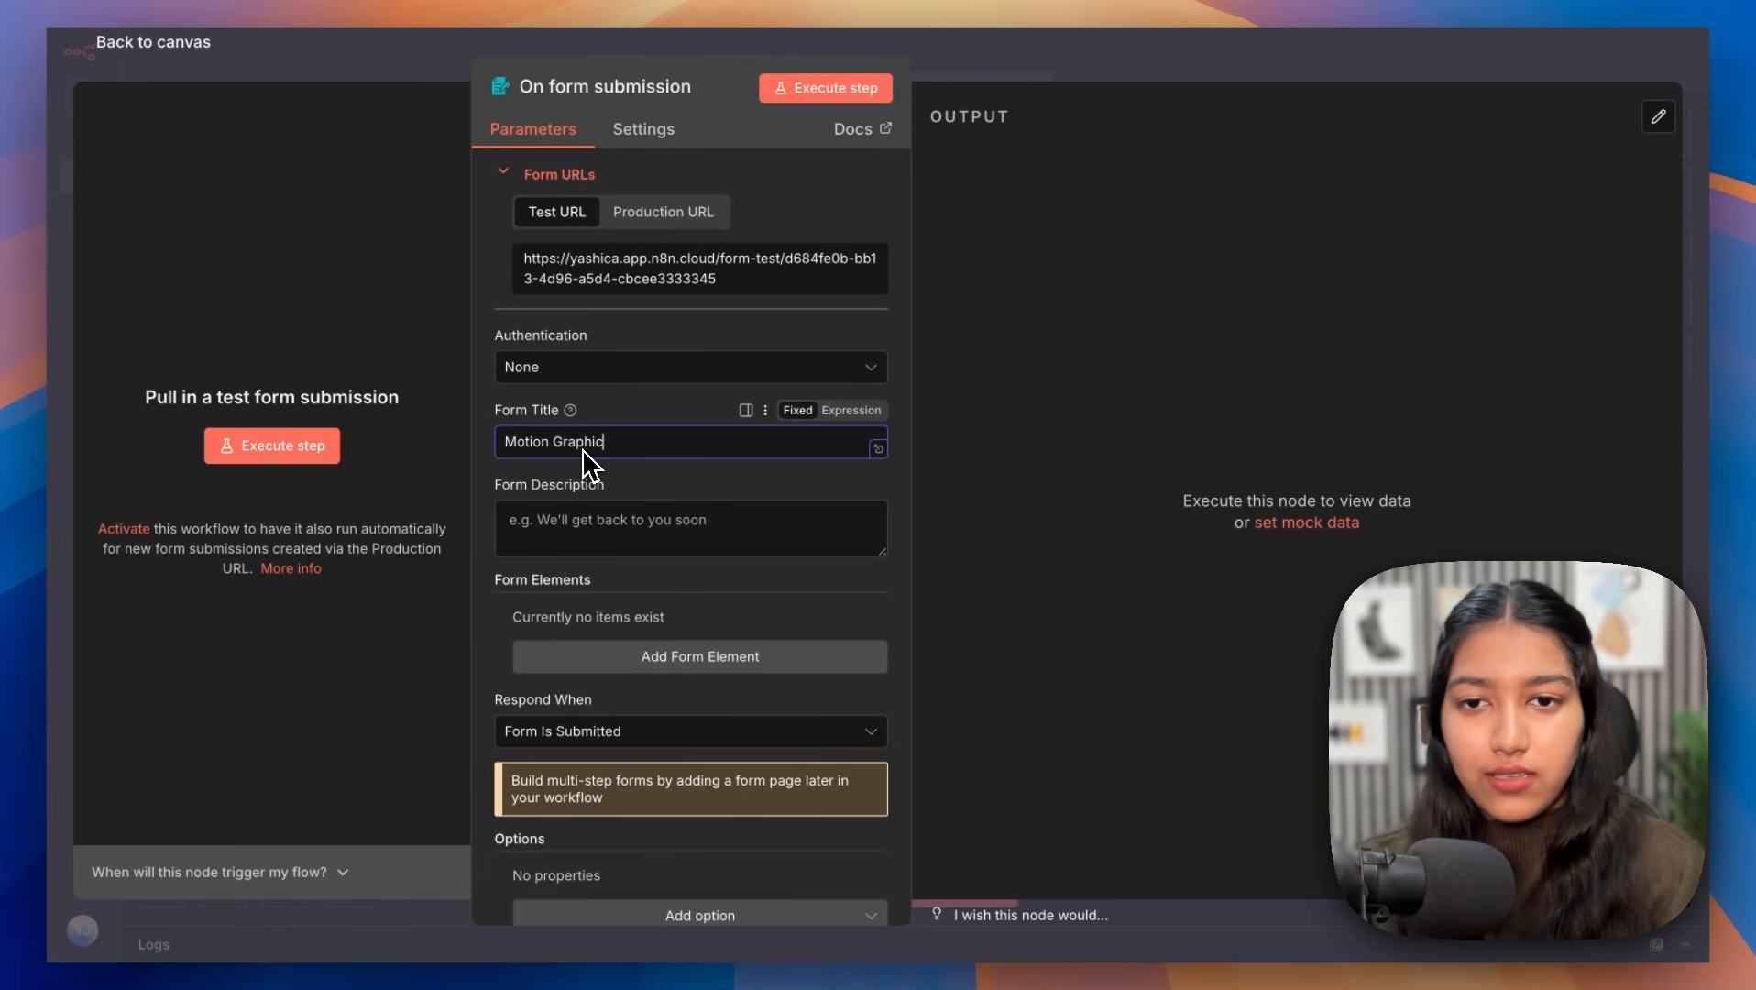
pyautogui.write(' Generator')
pyautogui.click(551, 531)
pyautogui.write("I'll turn you")
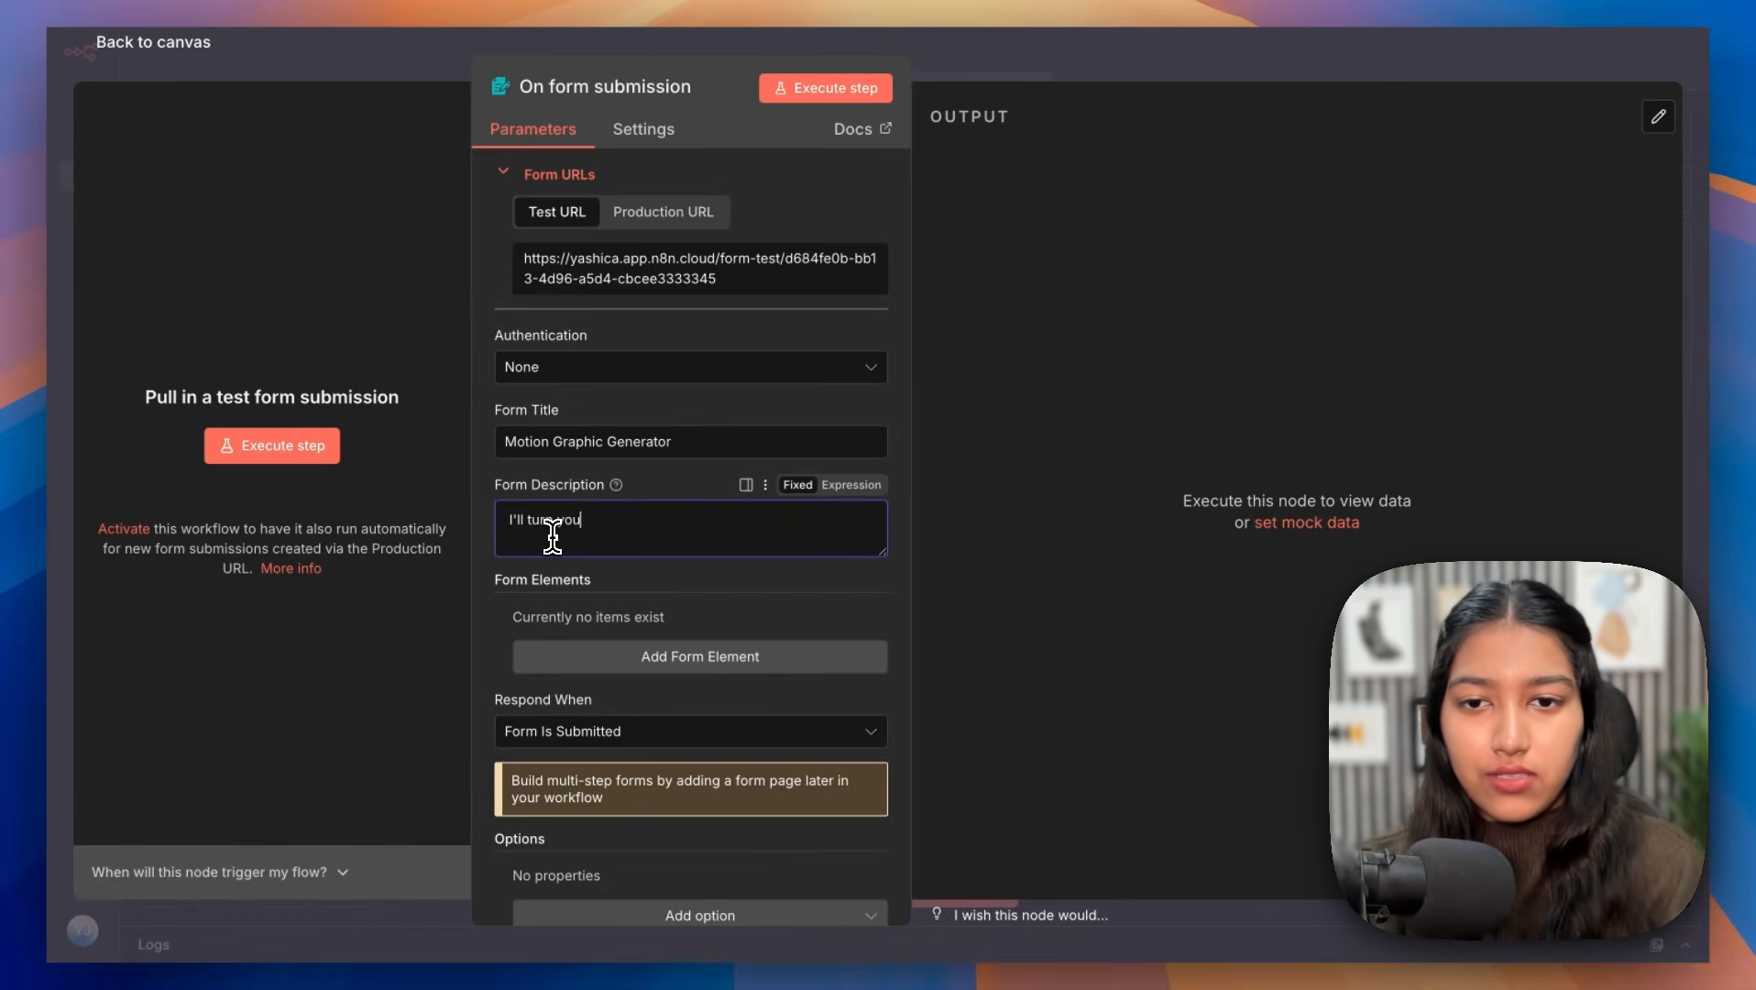
pyautogui.write('r ideas into motion!')
# Step: Add a form element of type Text named "Animation Description" and make it a required field
pyautogui.click(615, 656)
pyautogui.scroll(-4, 623, 662)
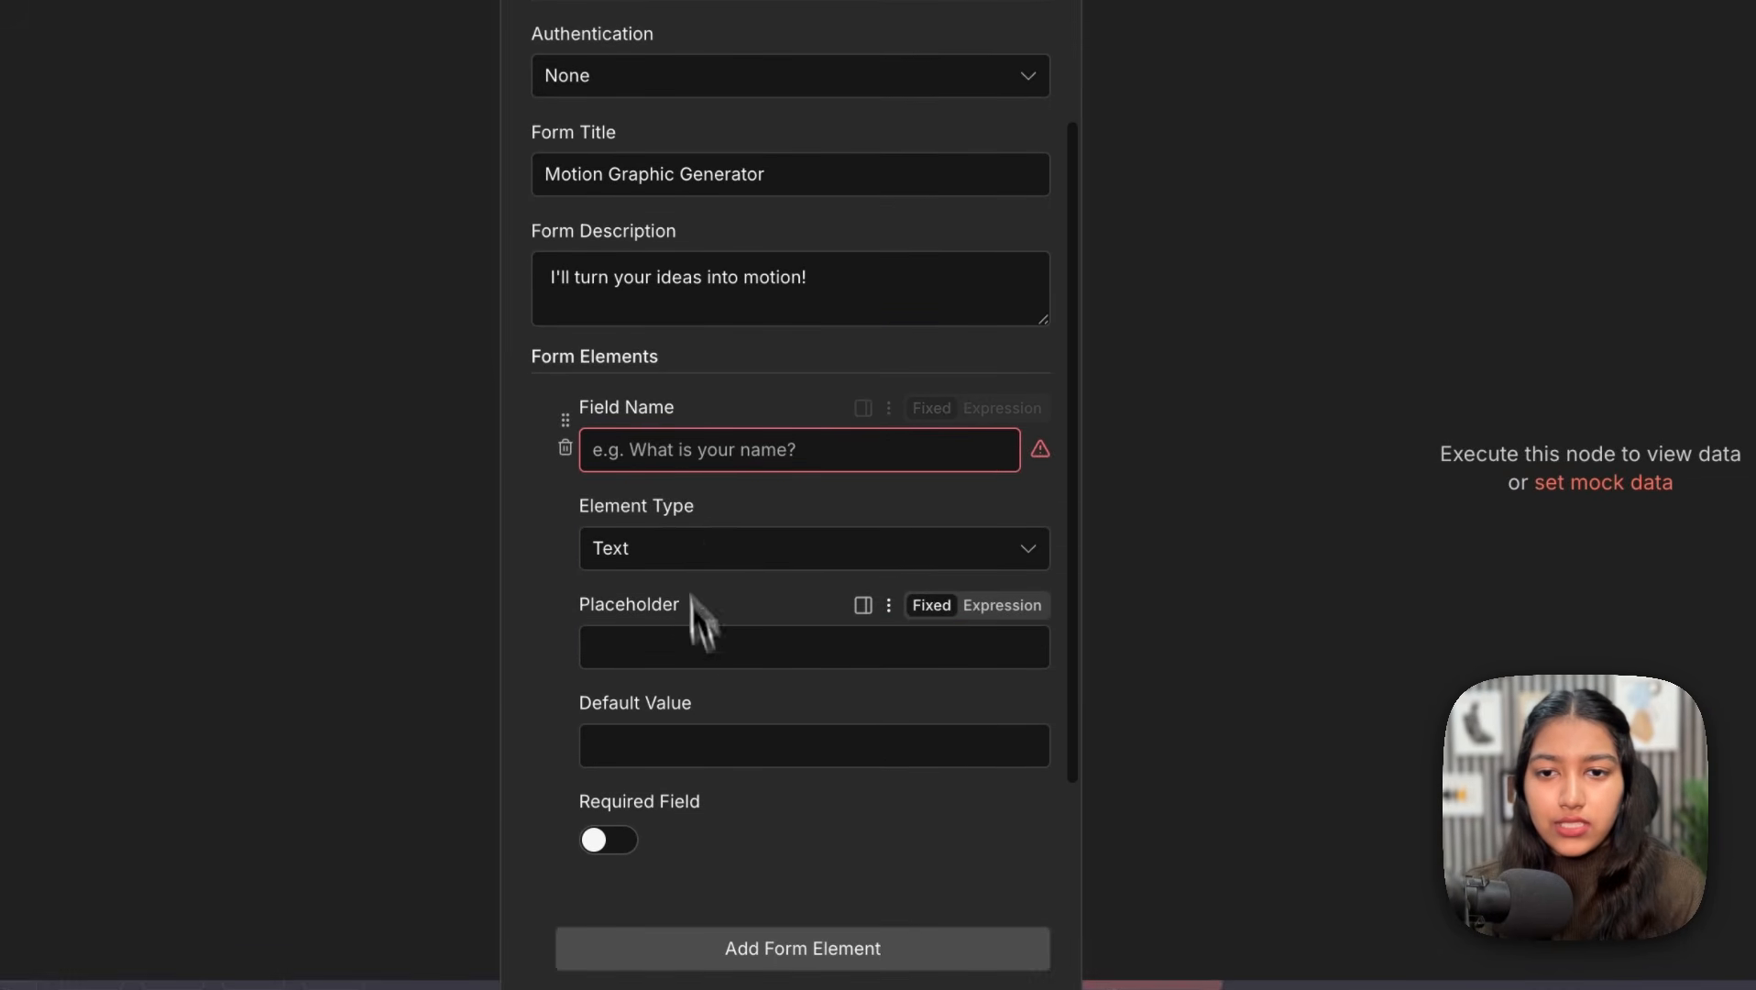
pyautogui.click(661, 444)
pyautogui.write('Anima')
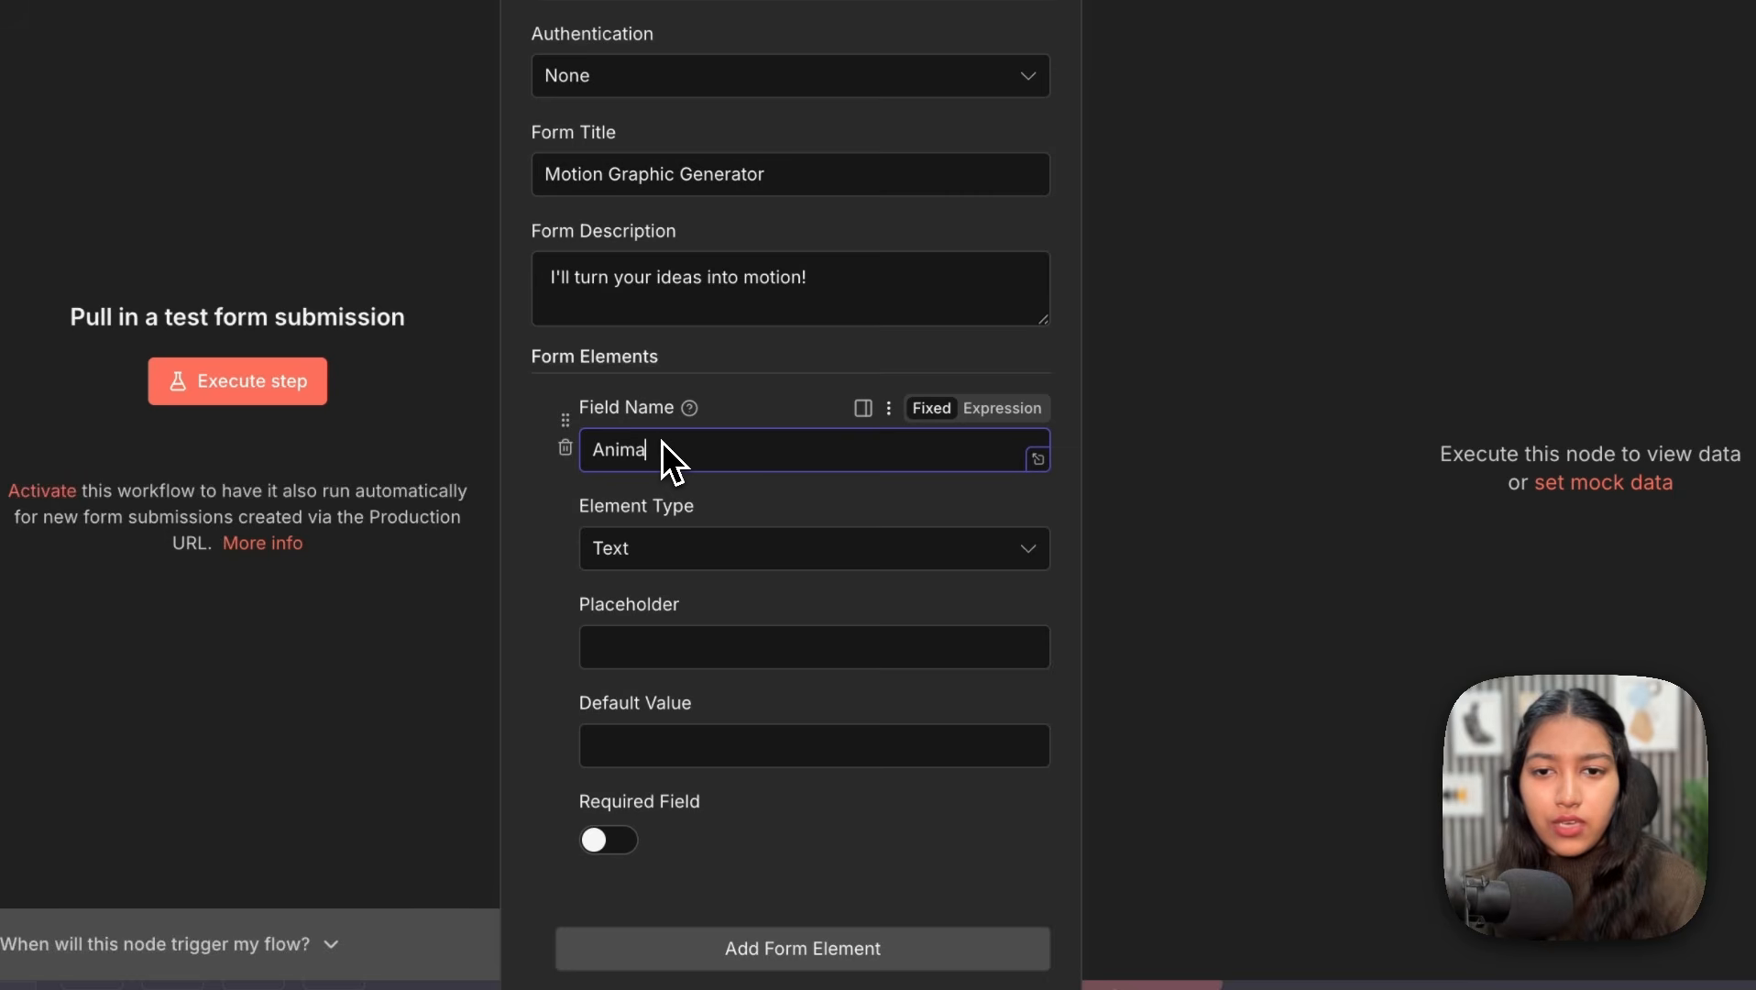
pyautogui.write('tion Descri')
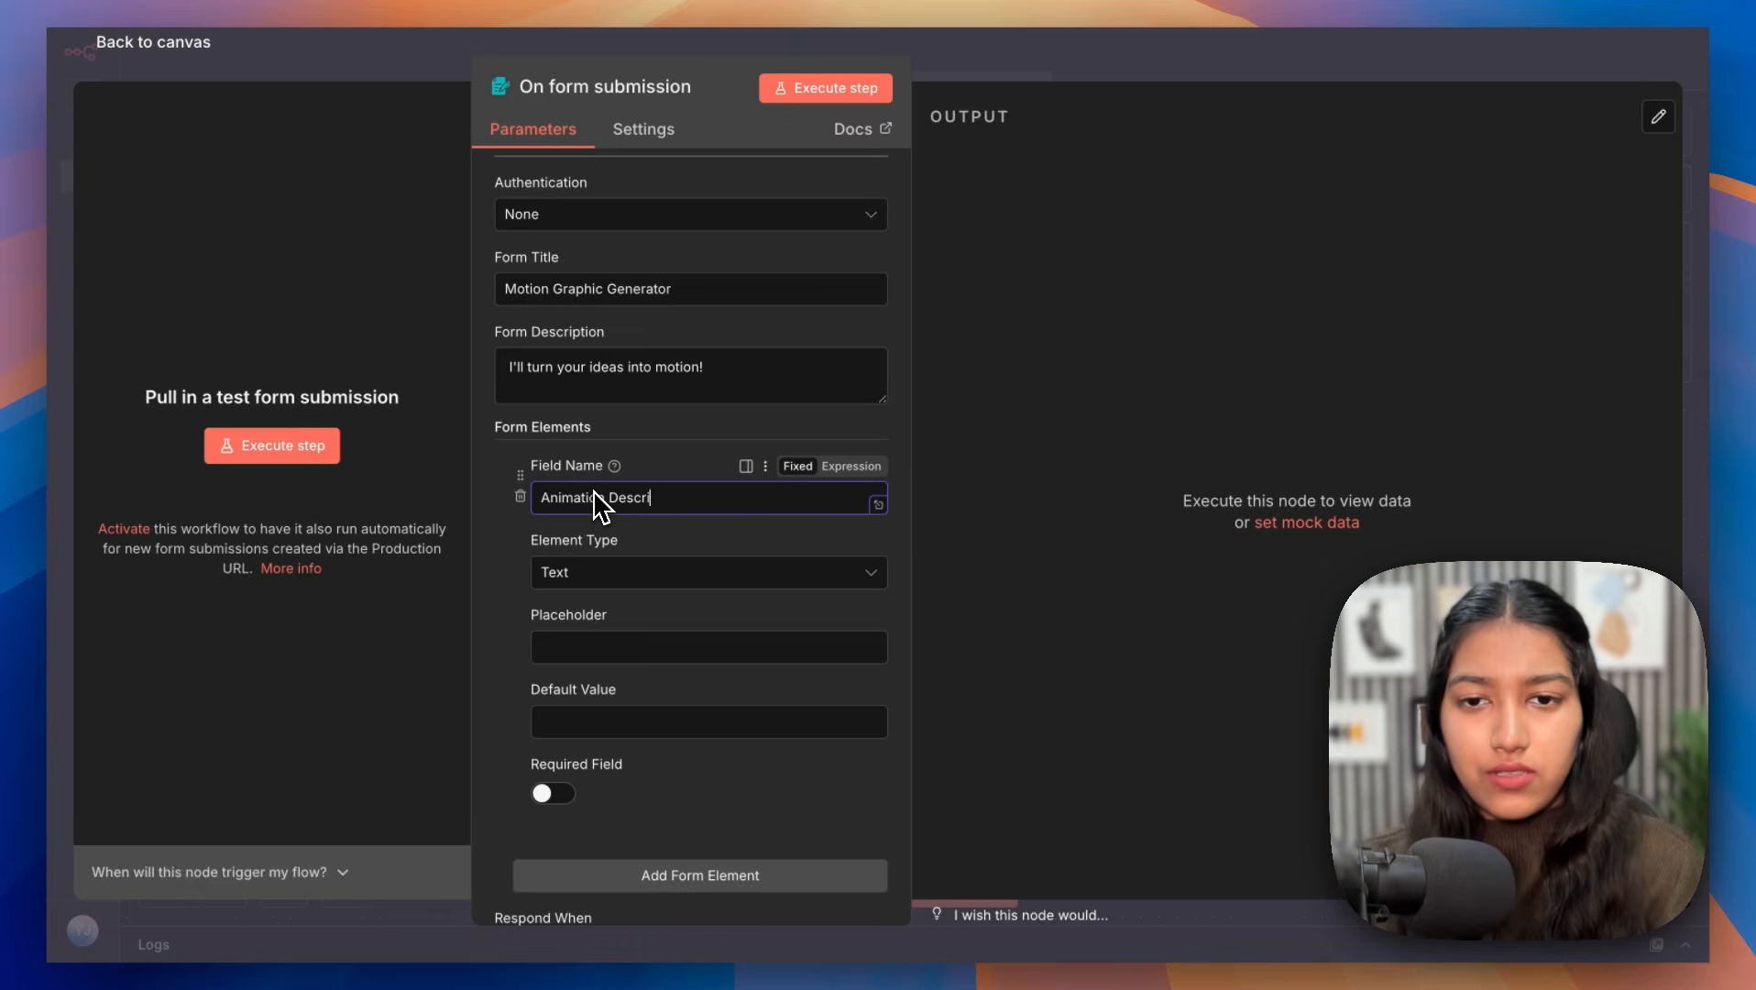
pyautogui.write('ption')
pyautogui.click(552, 792)
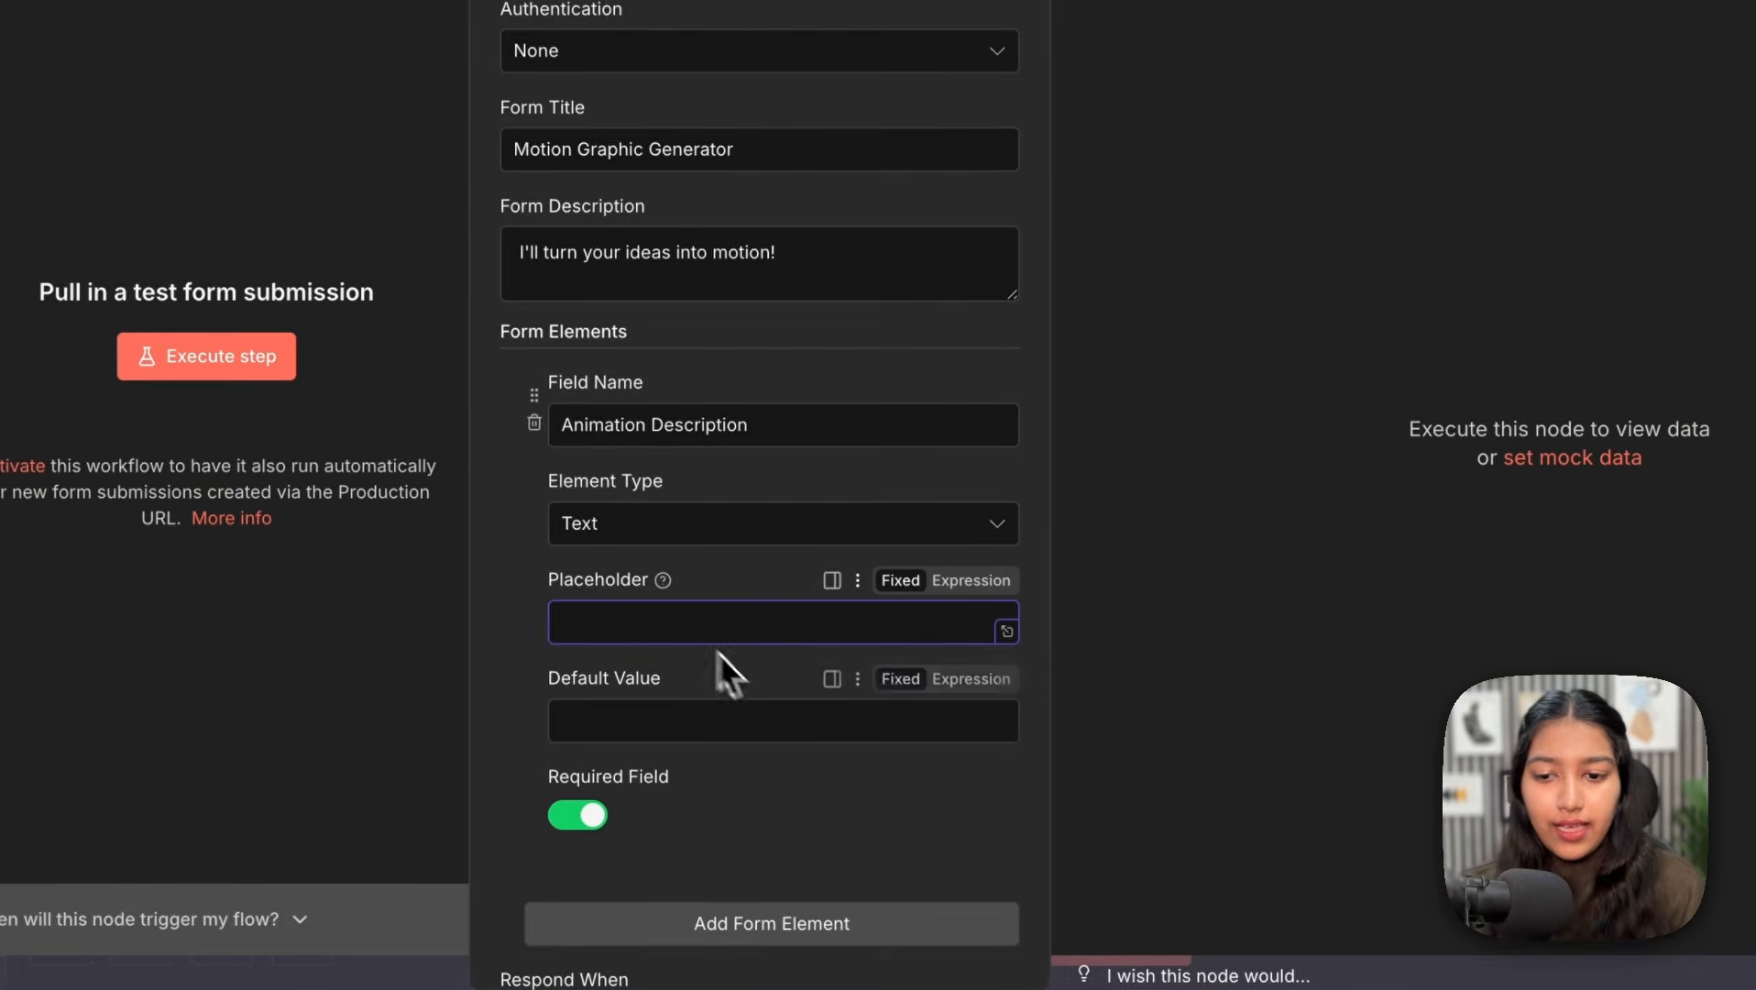
# Step: Set the Animation Description field's placeholder to "Keep it raw :)"
pyautogui.click(733, 557)
pyautogui.write('Keep ')
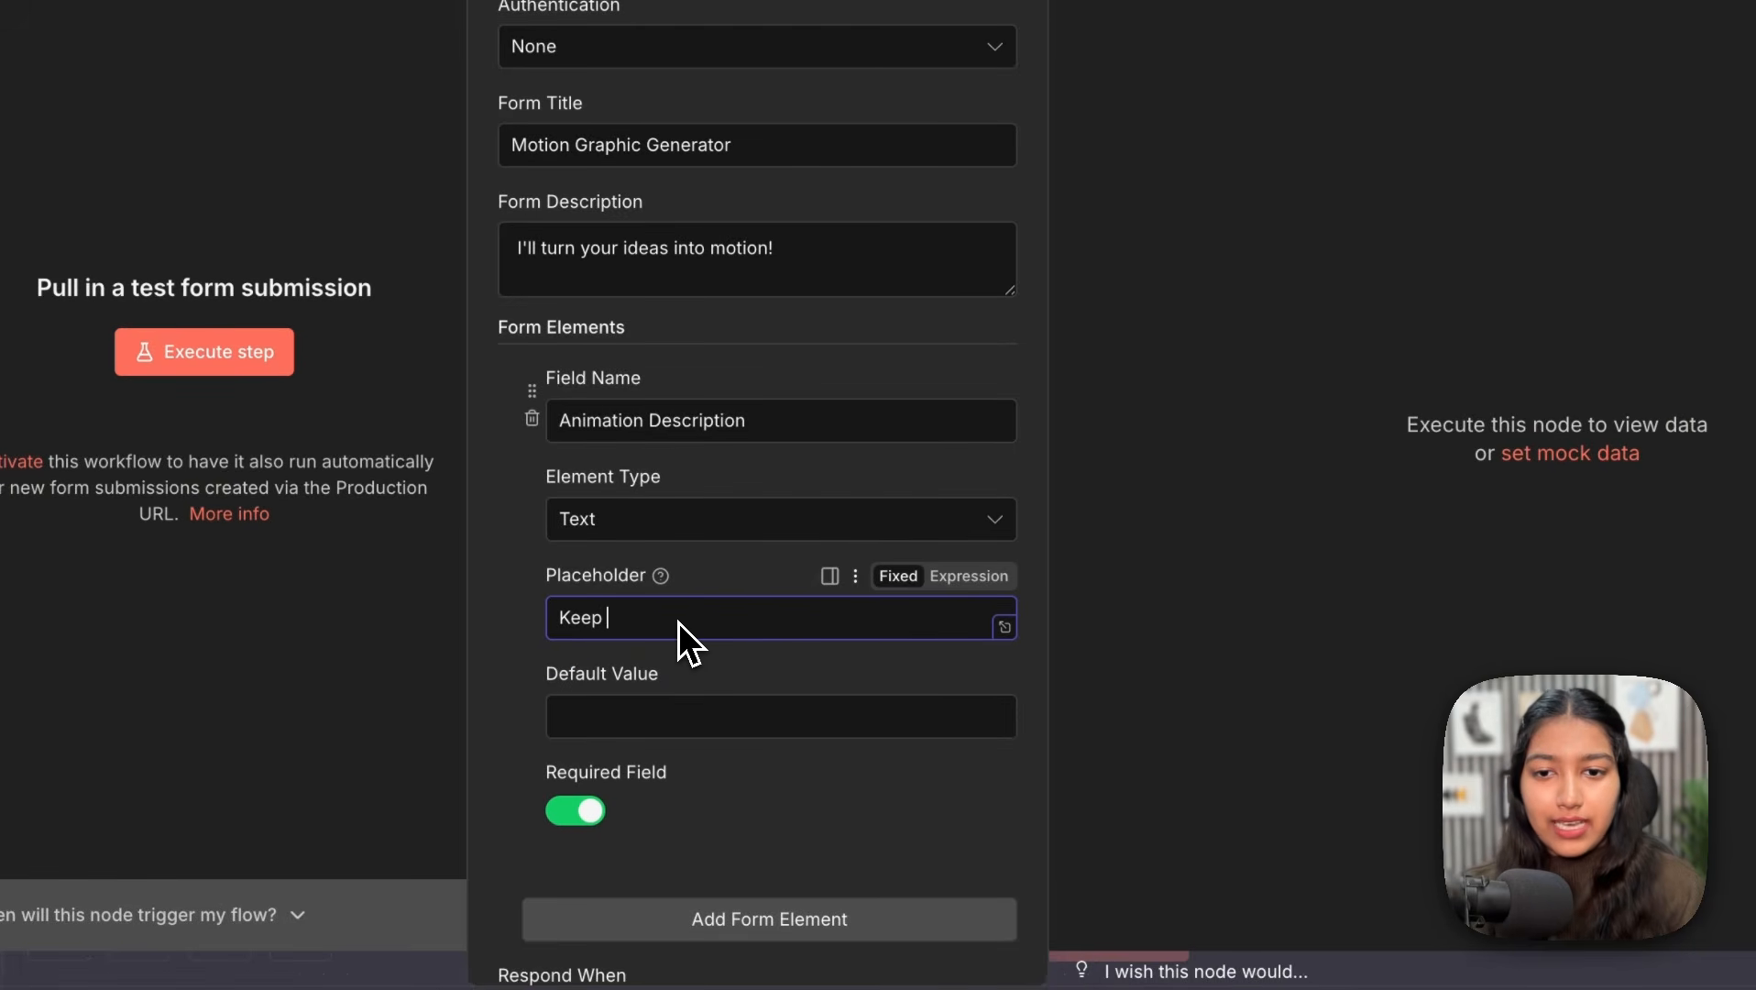
pyautogui.write('it w')
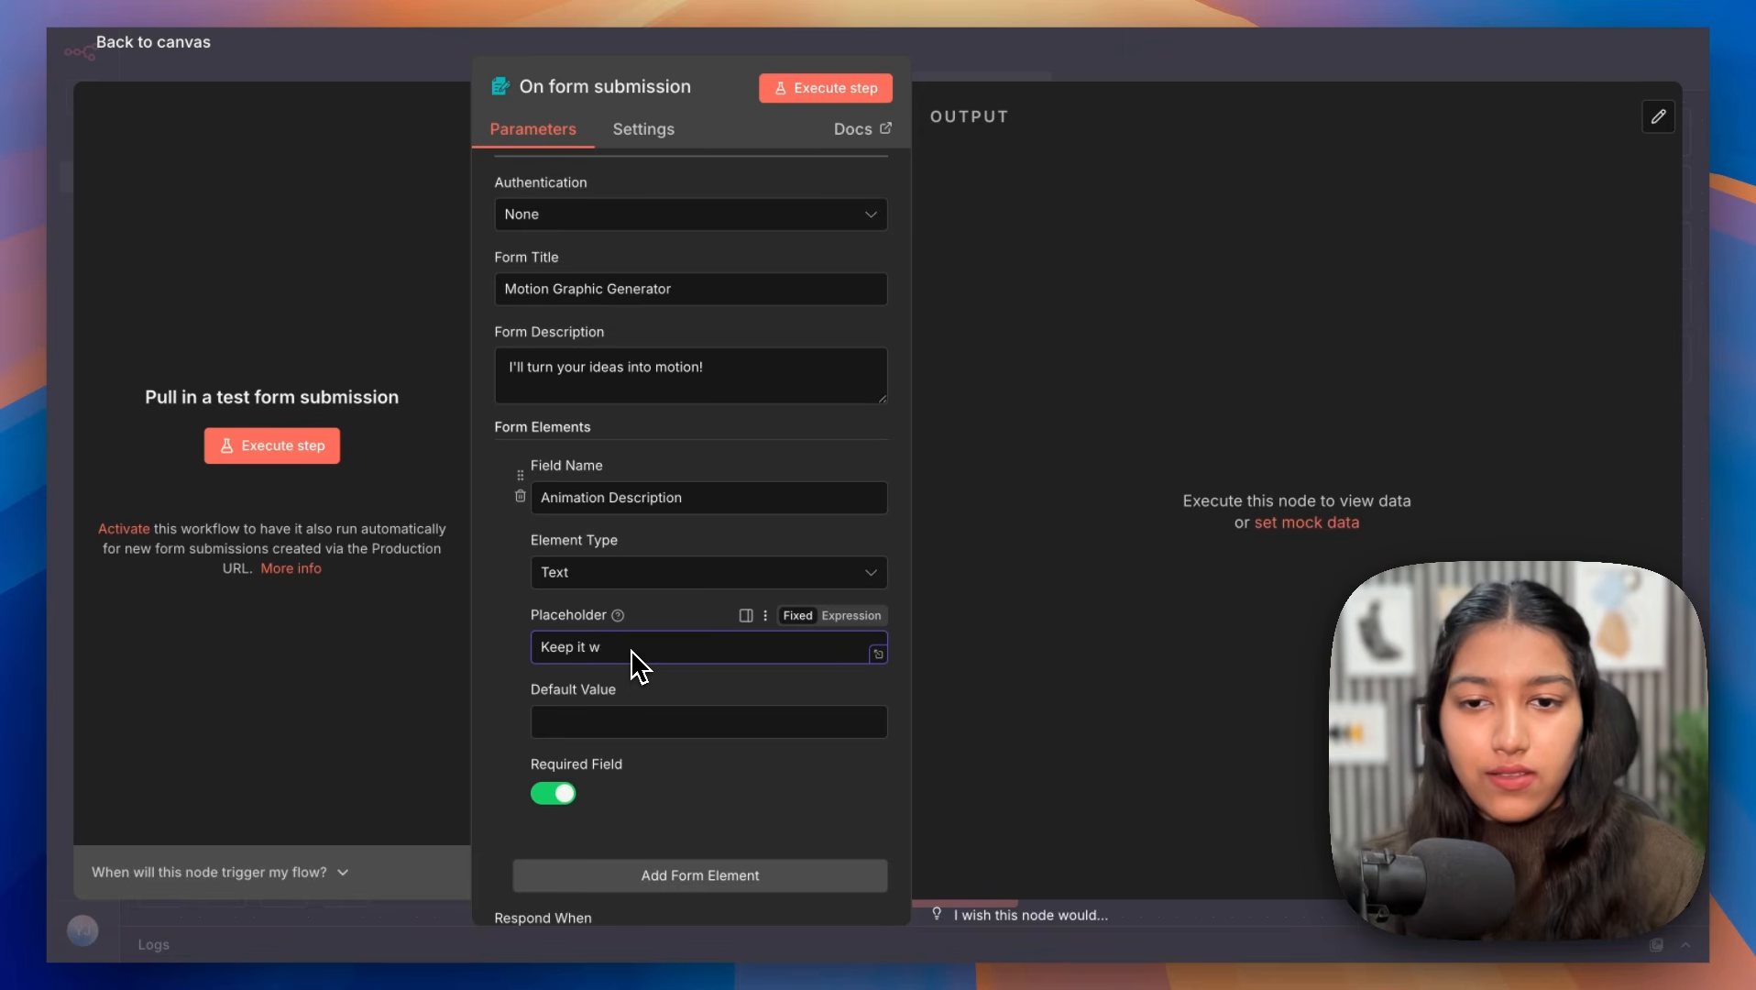
pyautogui.press('BackSpace')
pyautogui.write('raw :)')
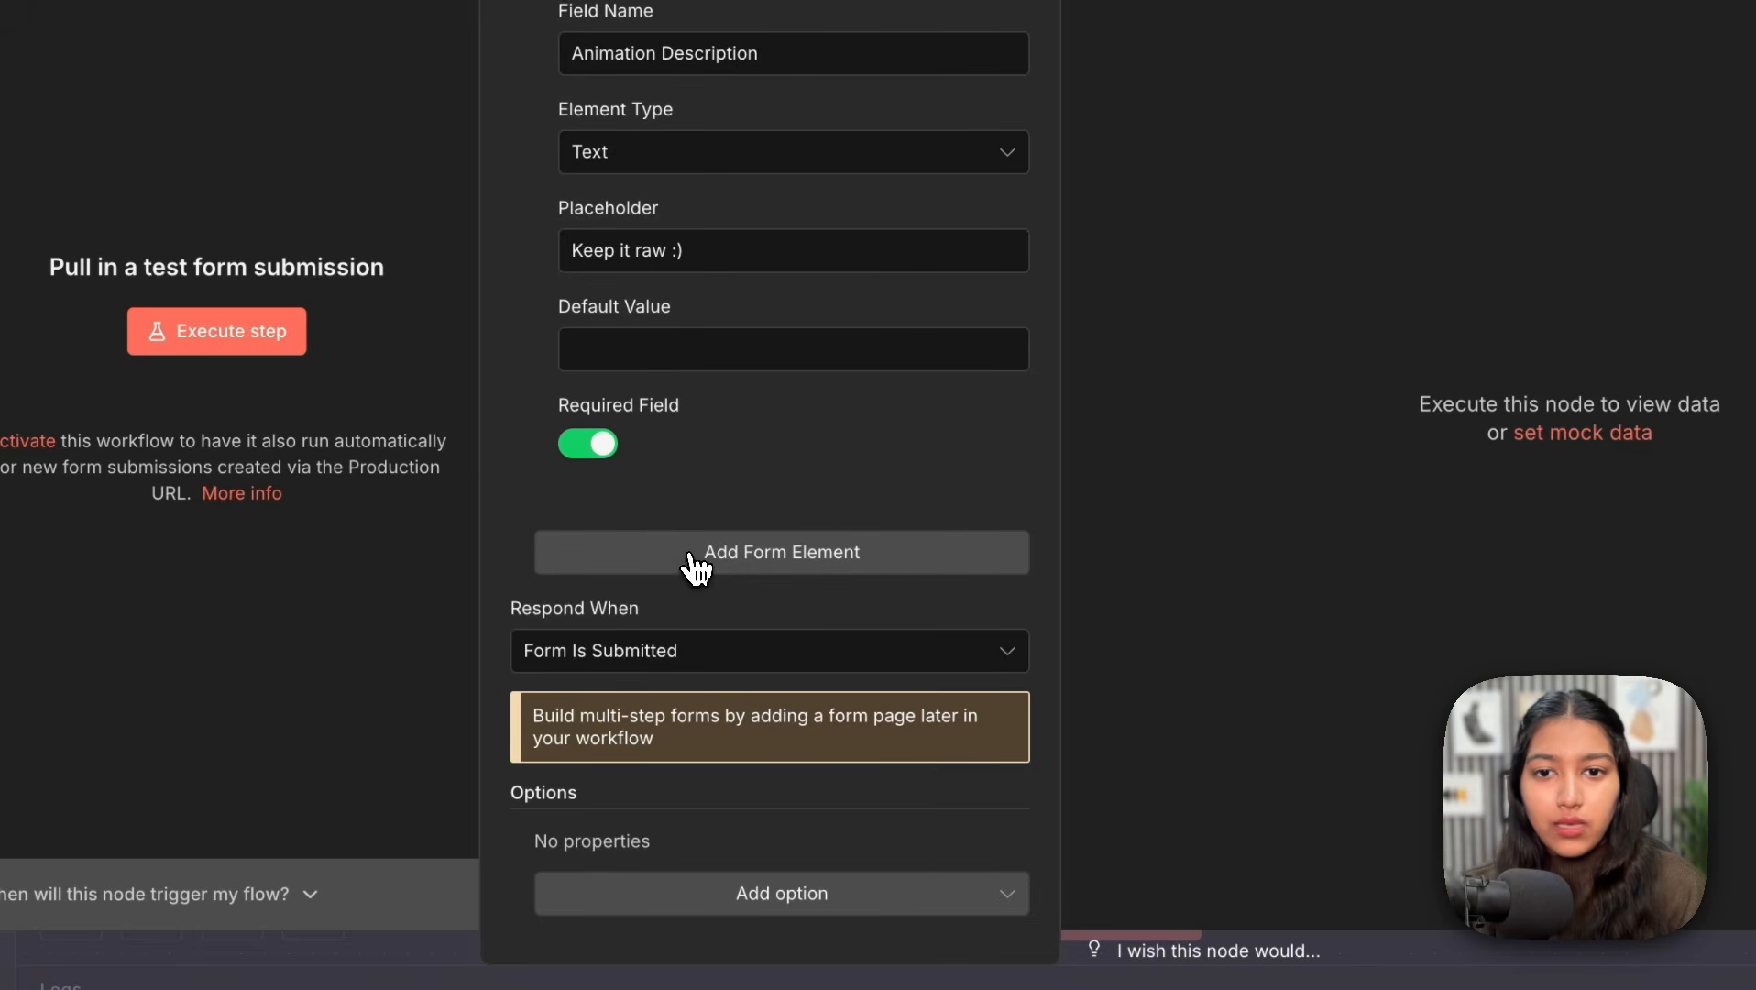
# Step: Add a second form element named "Reference Image" with the element type File
pyautogui.click(689, 553)
pyautogui.scroll(-2, 688, 551)
pyautogui.click(655, 438)
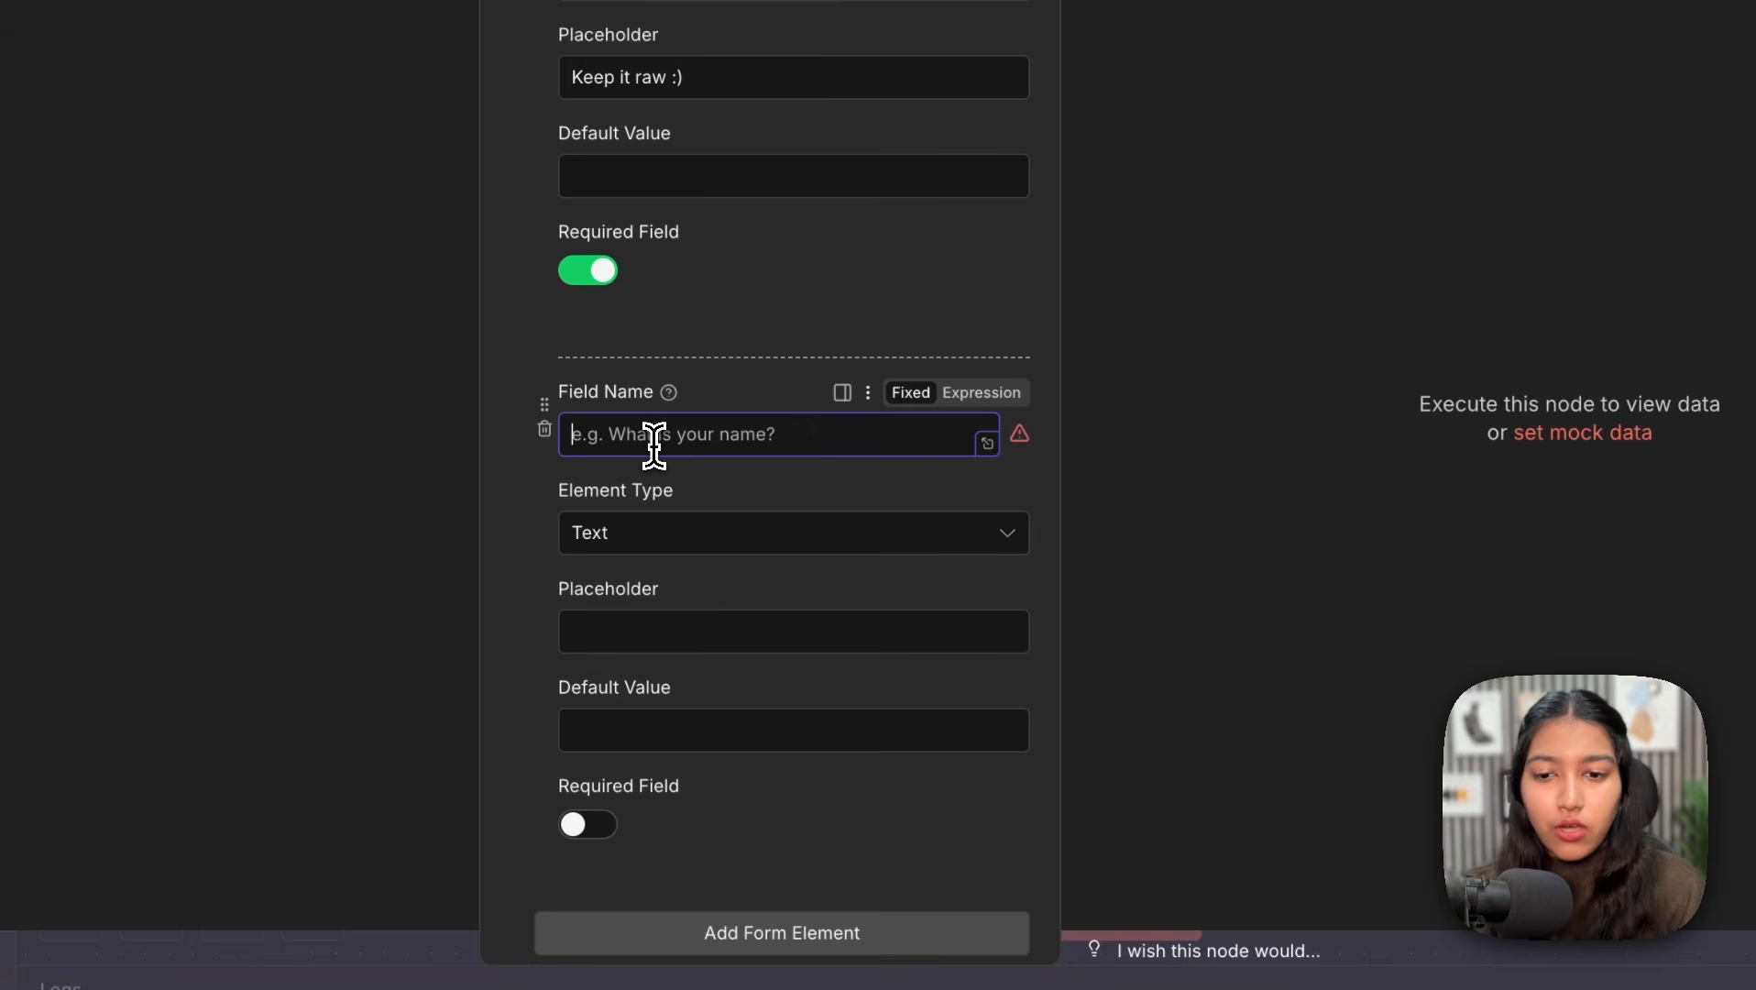
pyautogui.write('Reference Image')
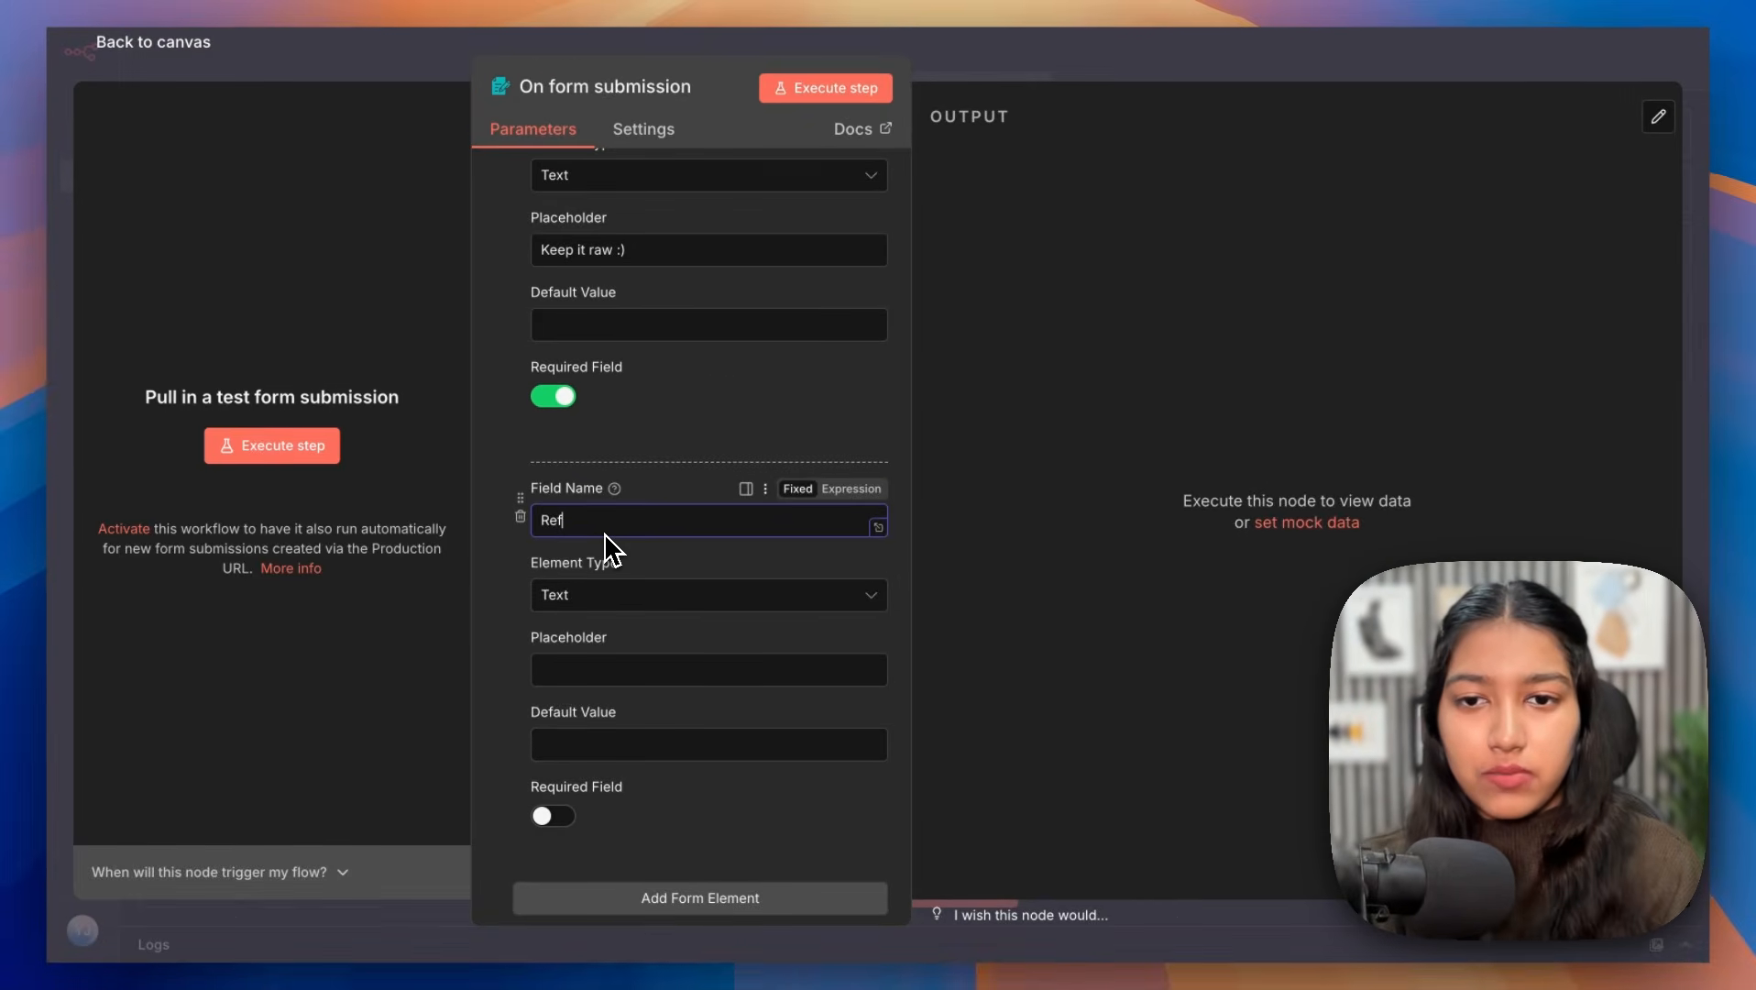
pyautogui.click(605, 592)
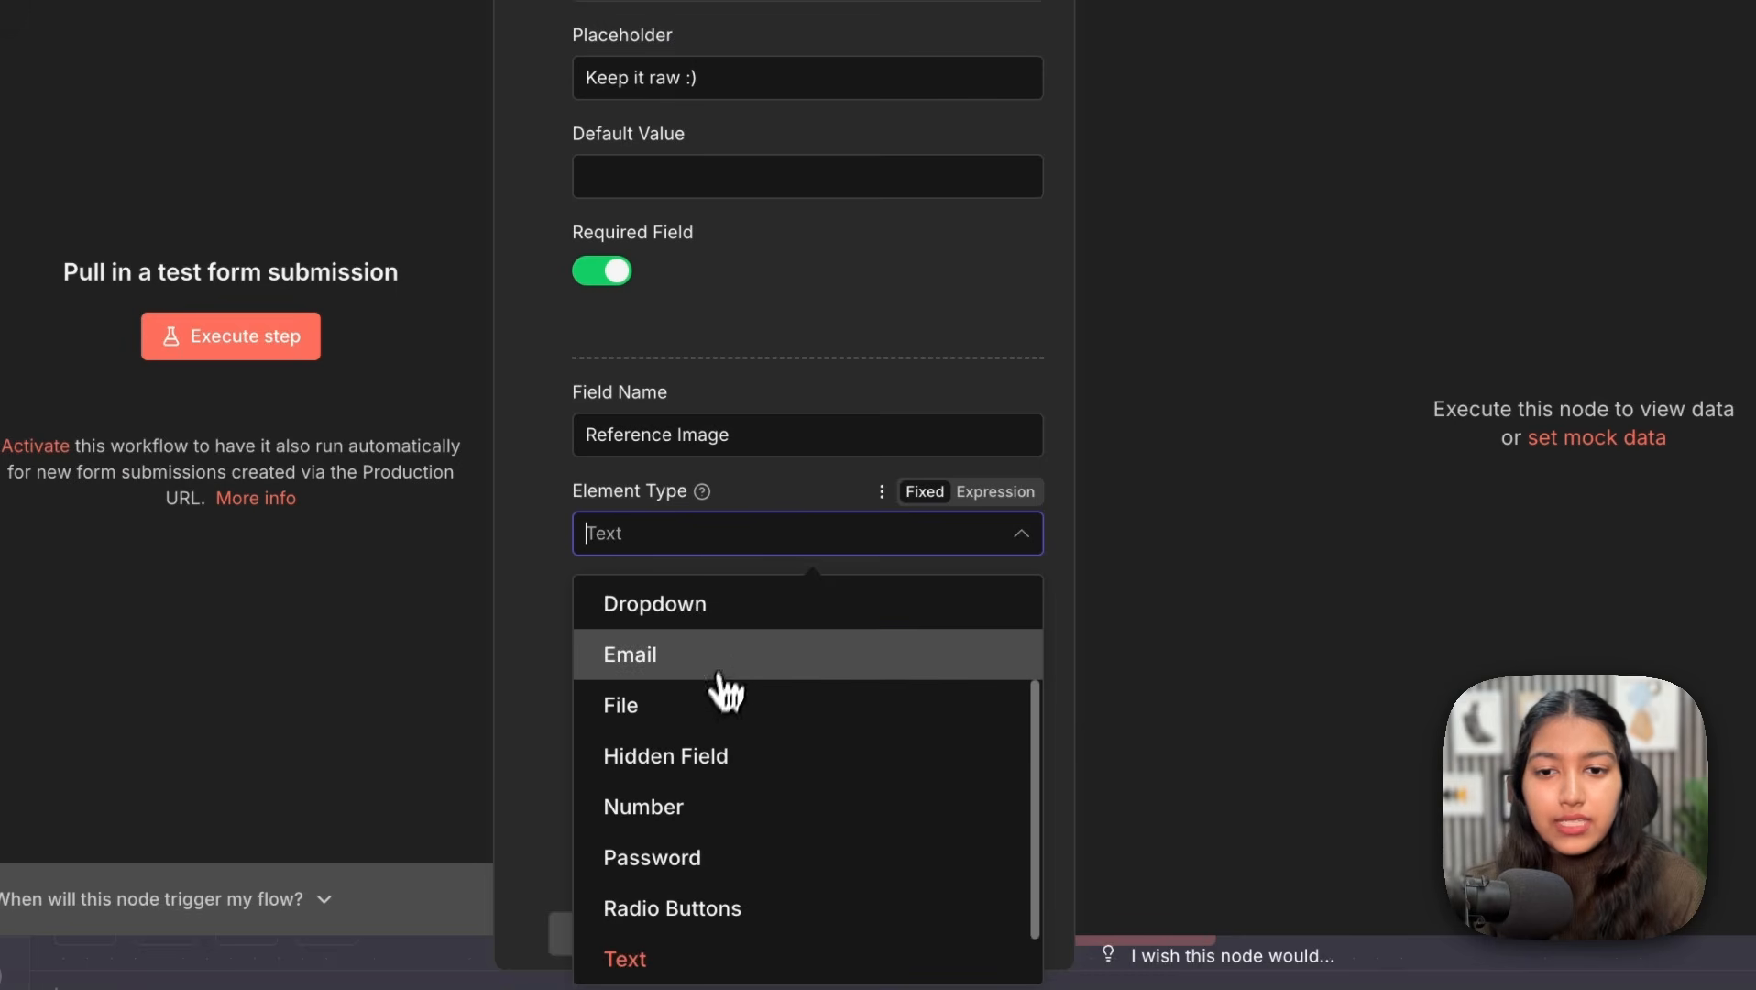
pyautogui.click(637, 725)
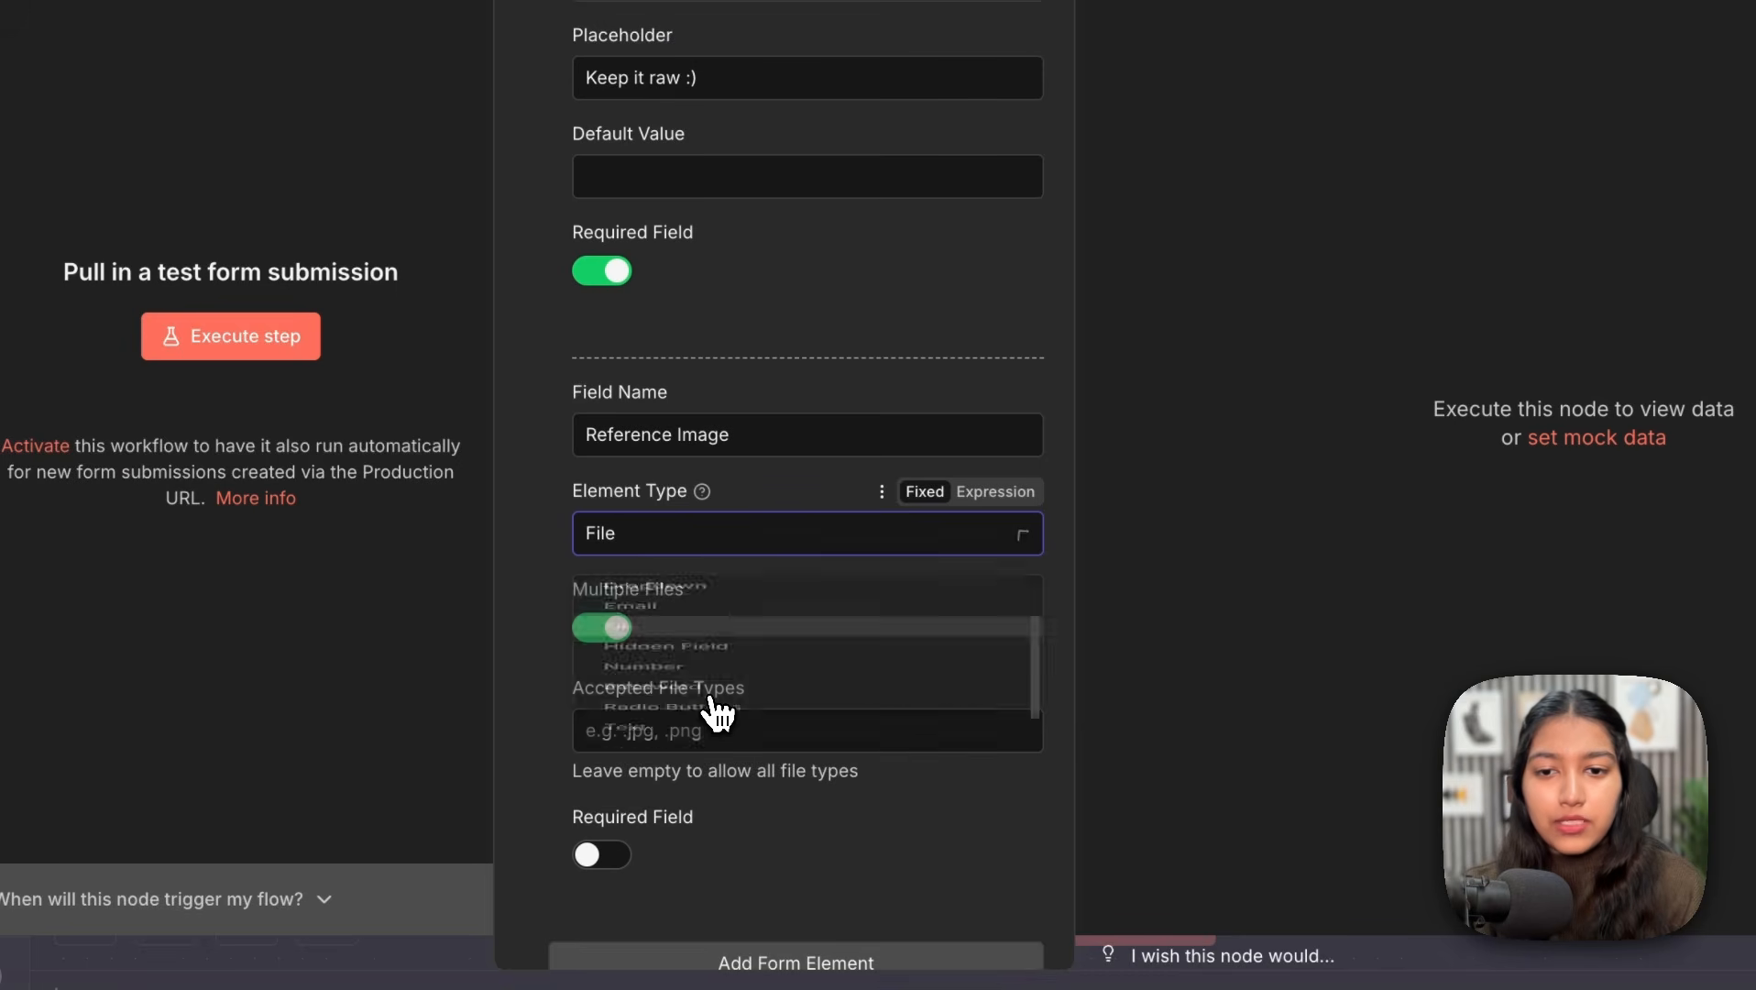
# Step: Disallow multiple files for Reference Image, accept only ".png, .jpg" and make the field required
pyautogui.click(613, 632)
pyautogui.scroll(-2, 614, 637)
pyautogui.click(616, 599)
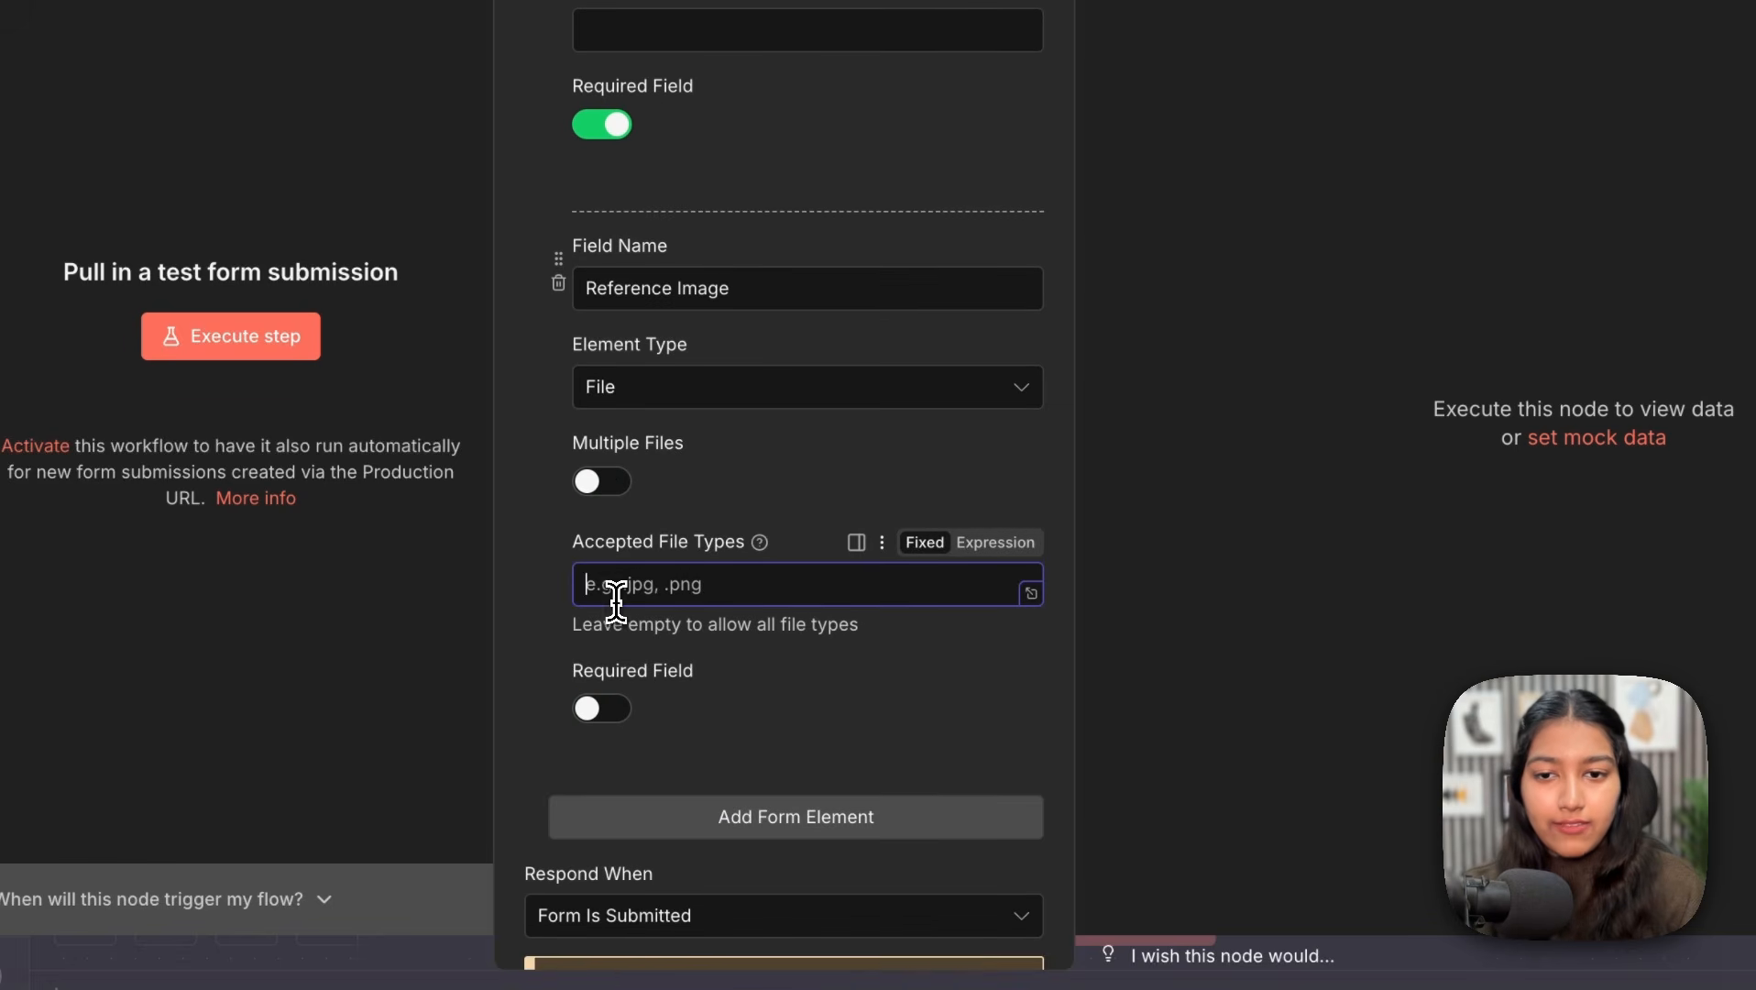
pyautogui.write('.png, ')
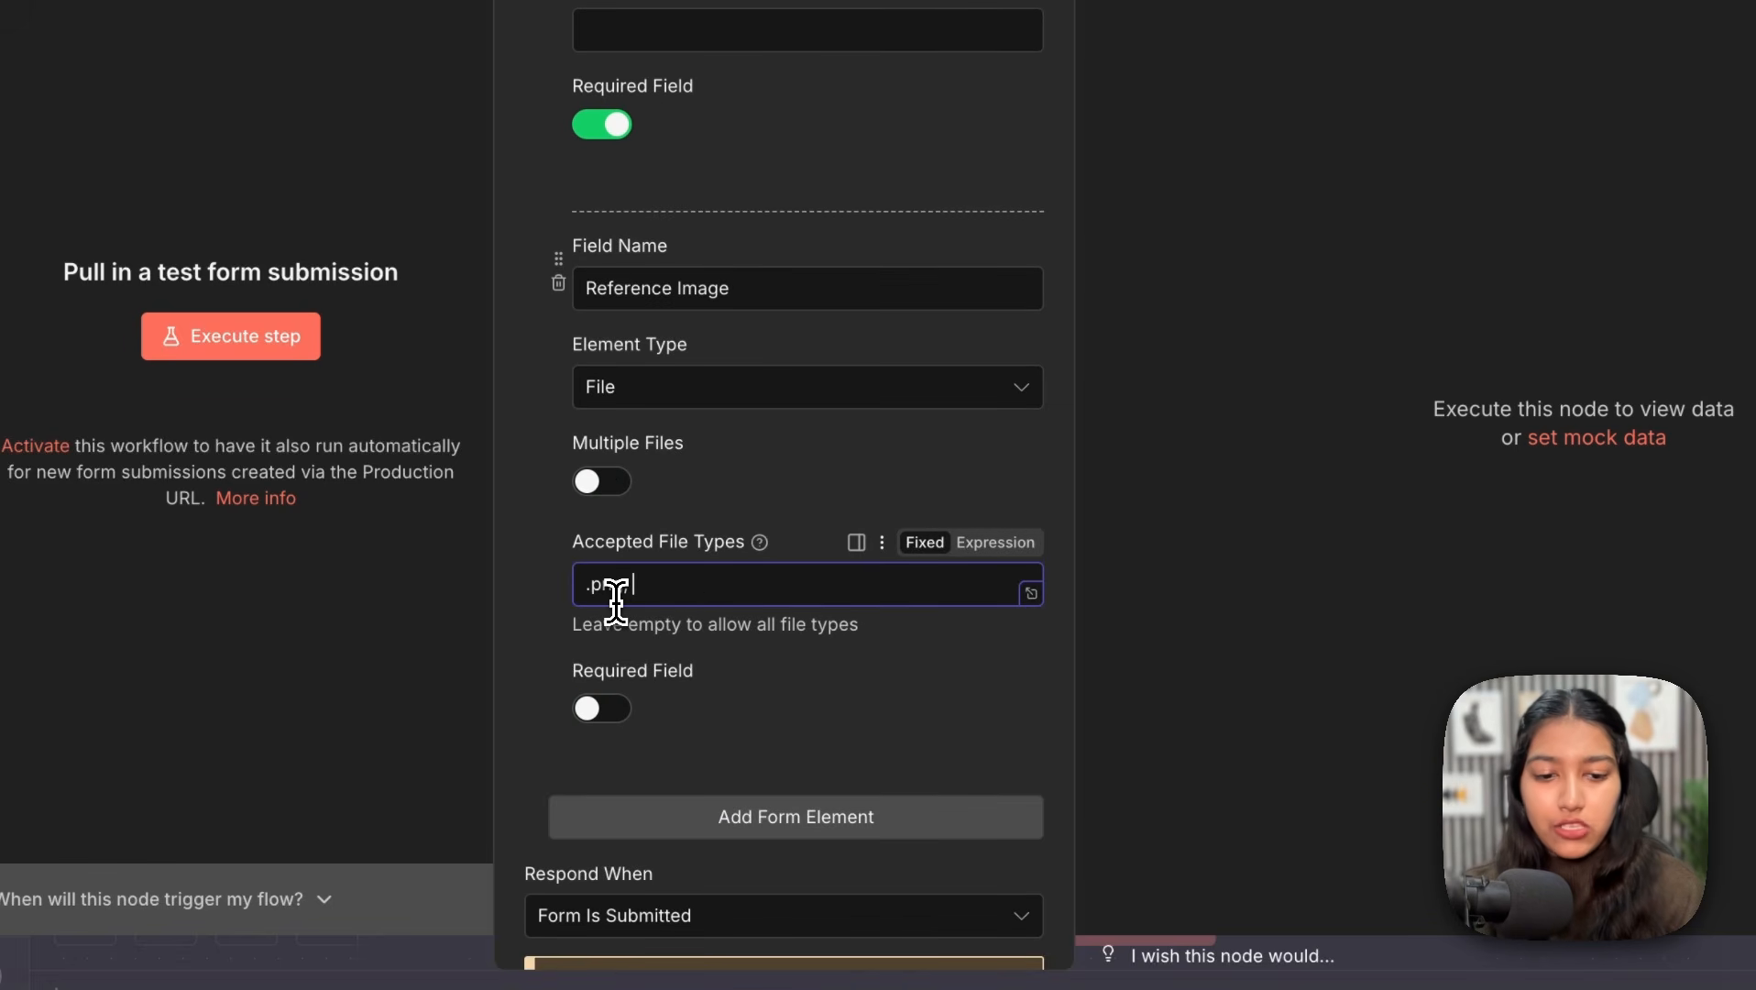
pyautogui.write('.jpg')
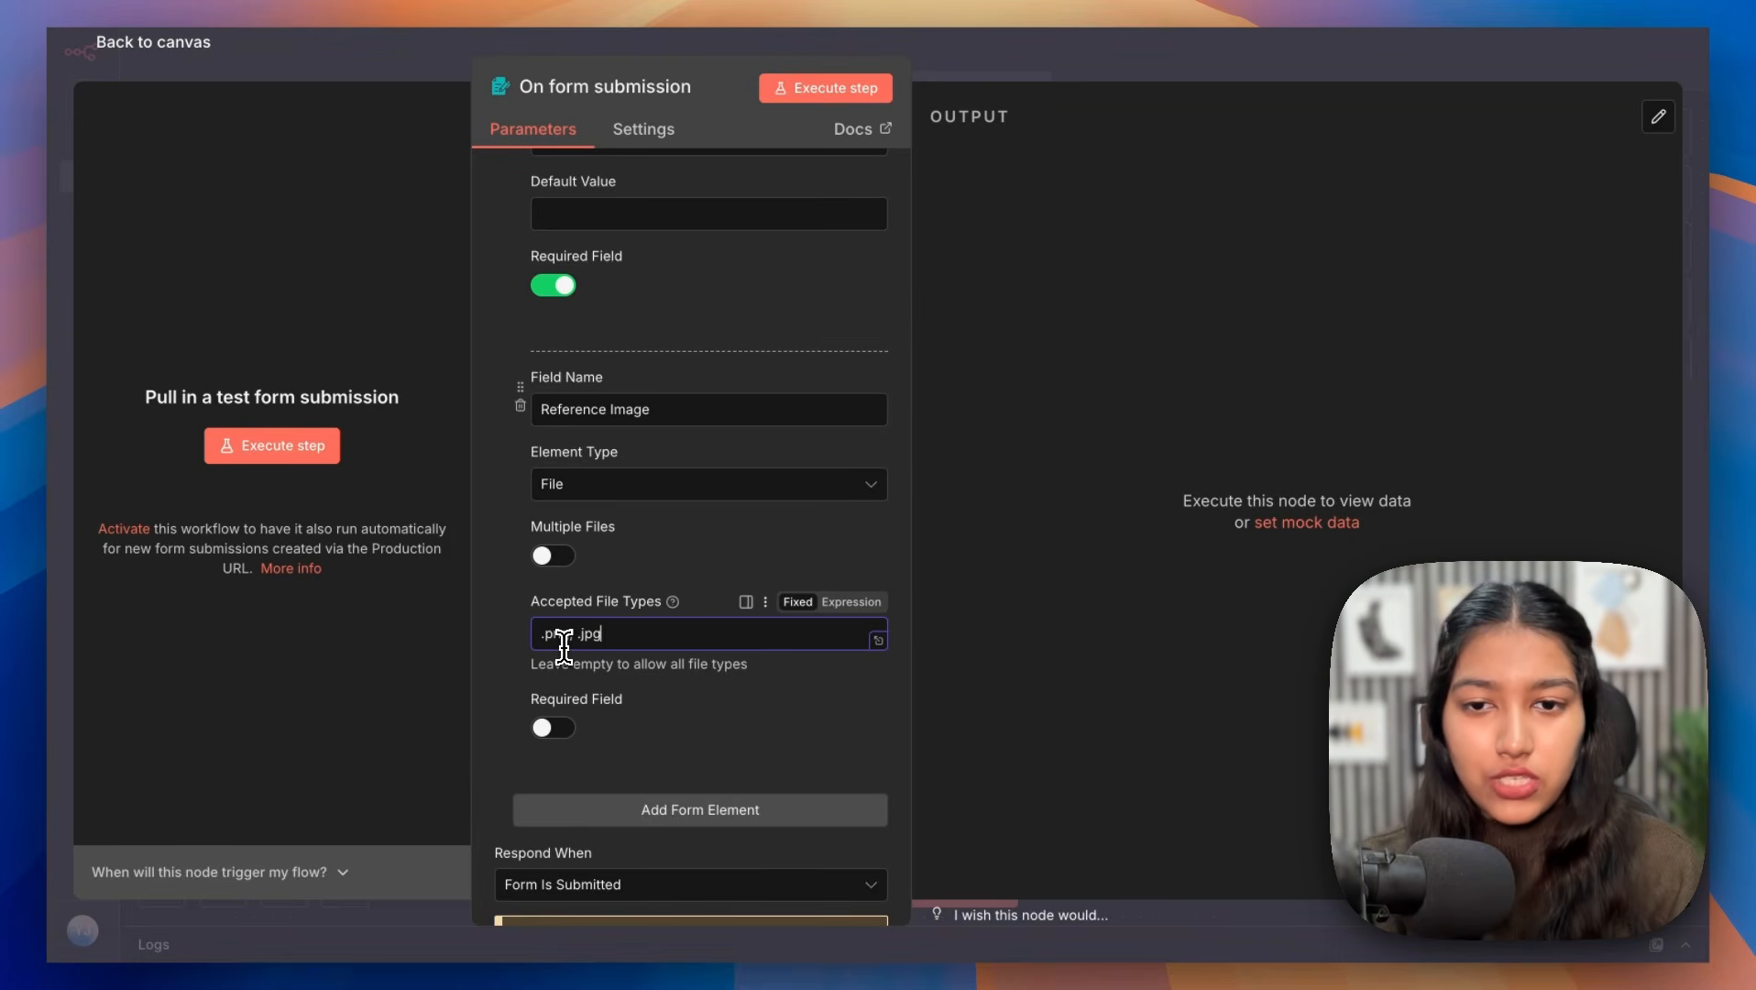
pyautogui.click(554, 727)
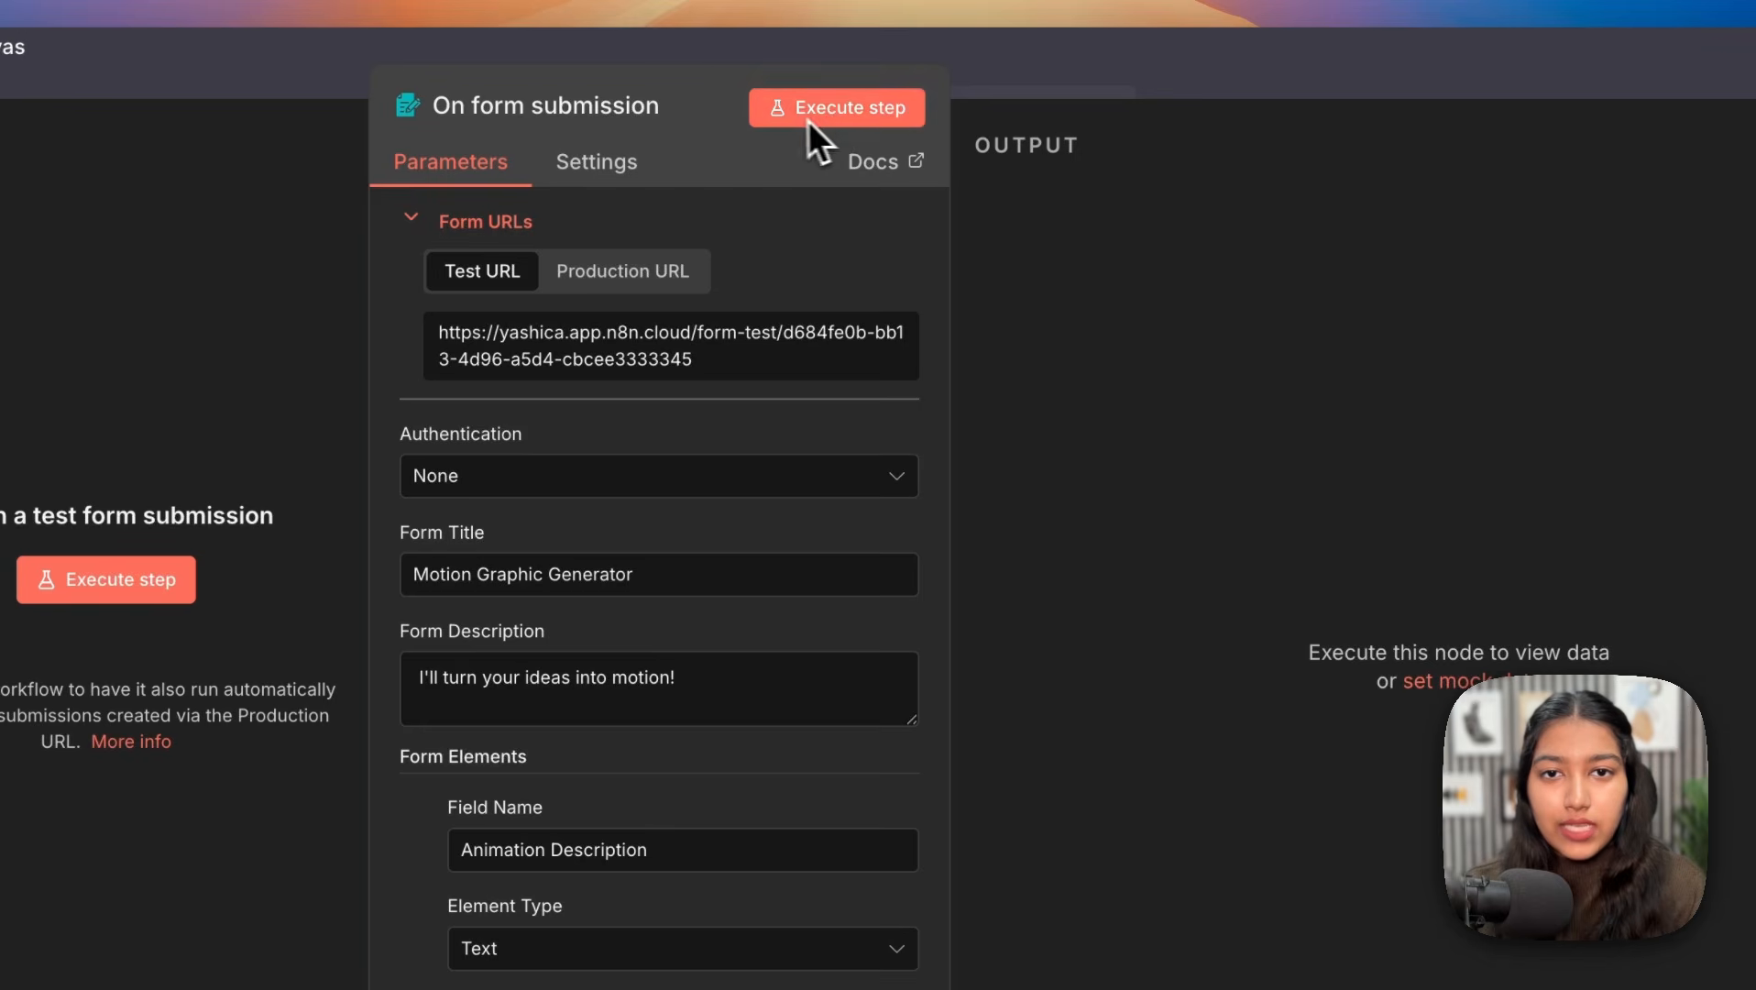
# Step: Execute the form trigger to open the test form and check its title and description
pyautogui.click(838, 121)
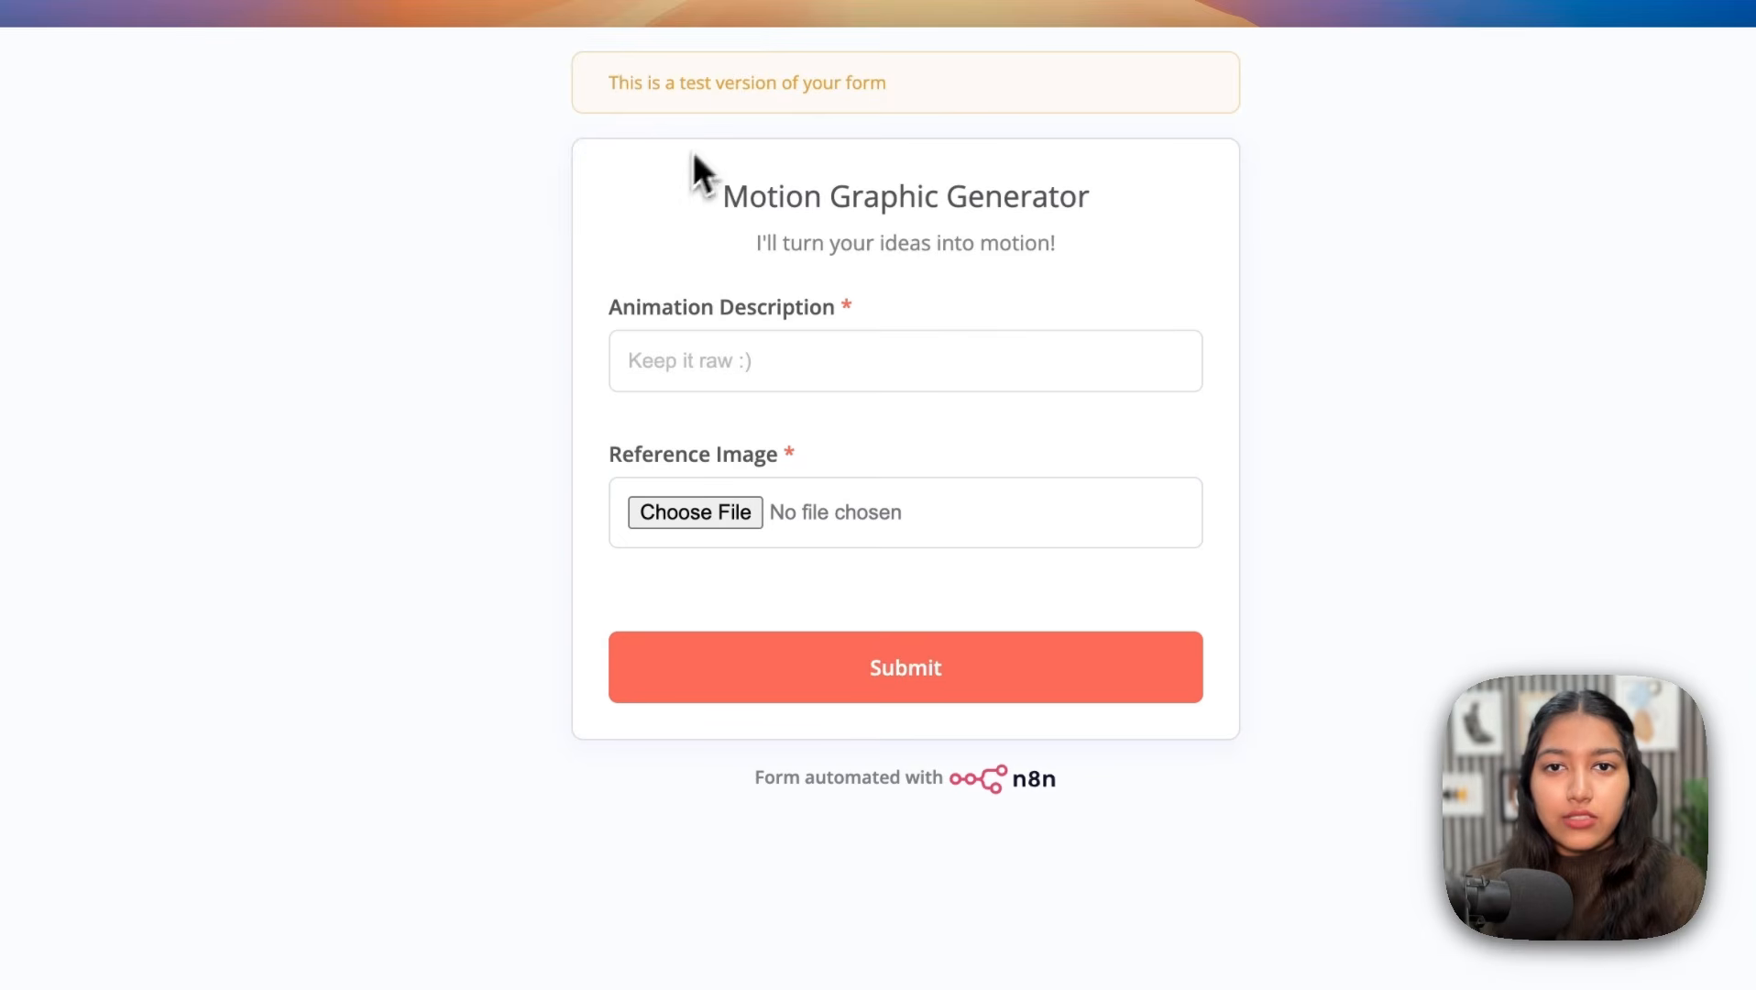
pyautogui.moveTo(724, 194); pyautogui.dragTo(1146, 261)
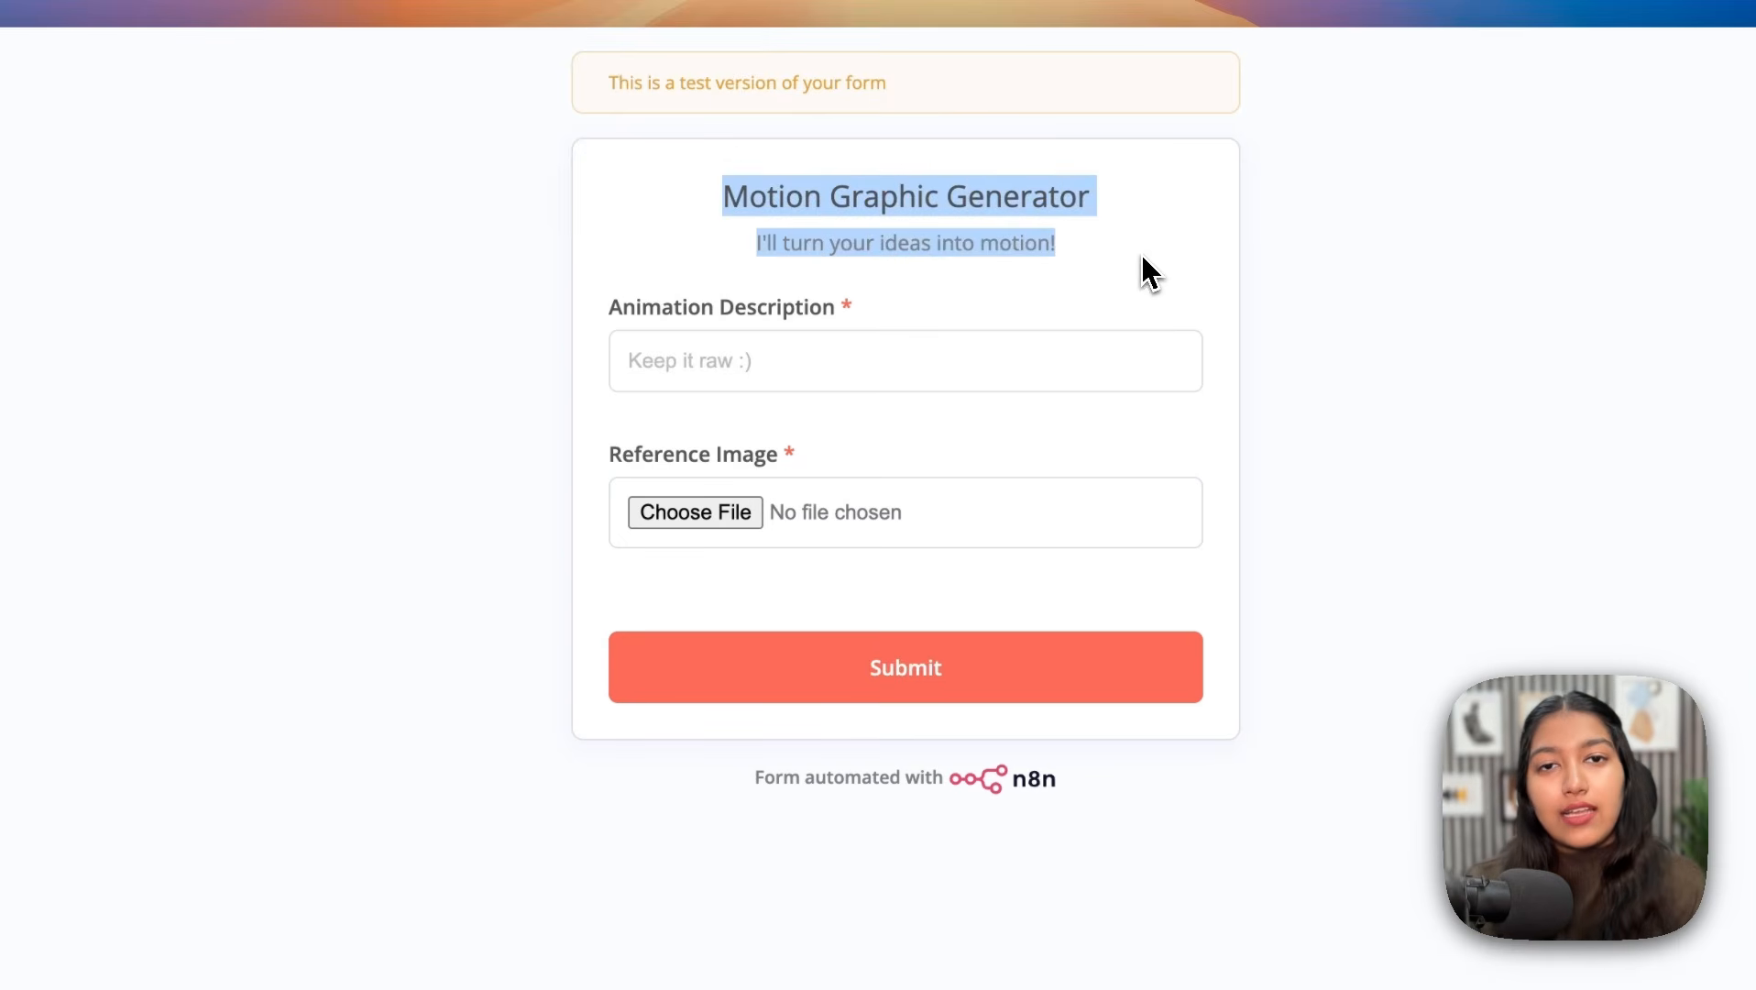
pyautogui.click(1143, 256)
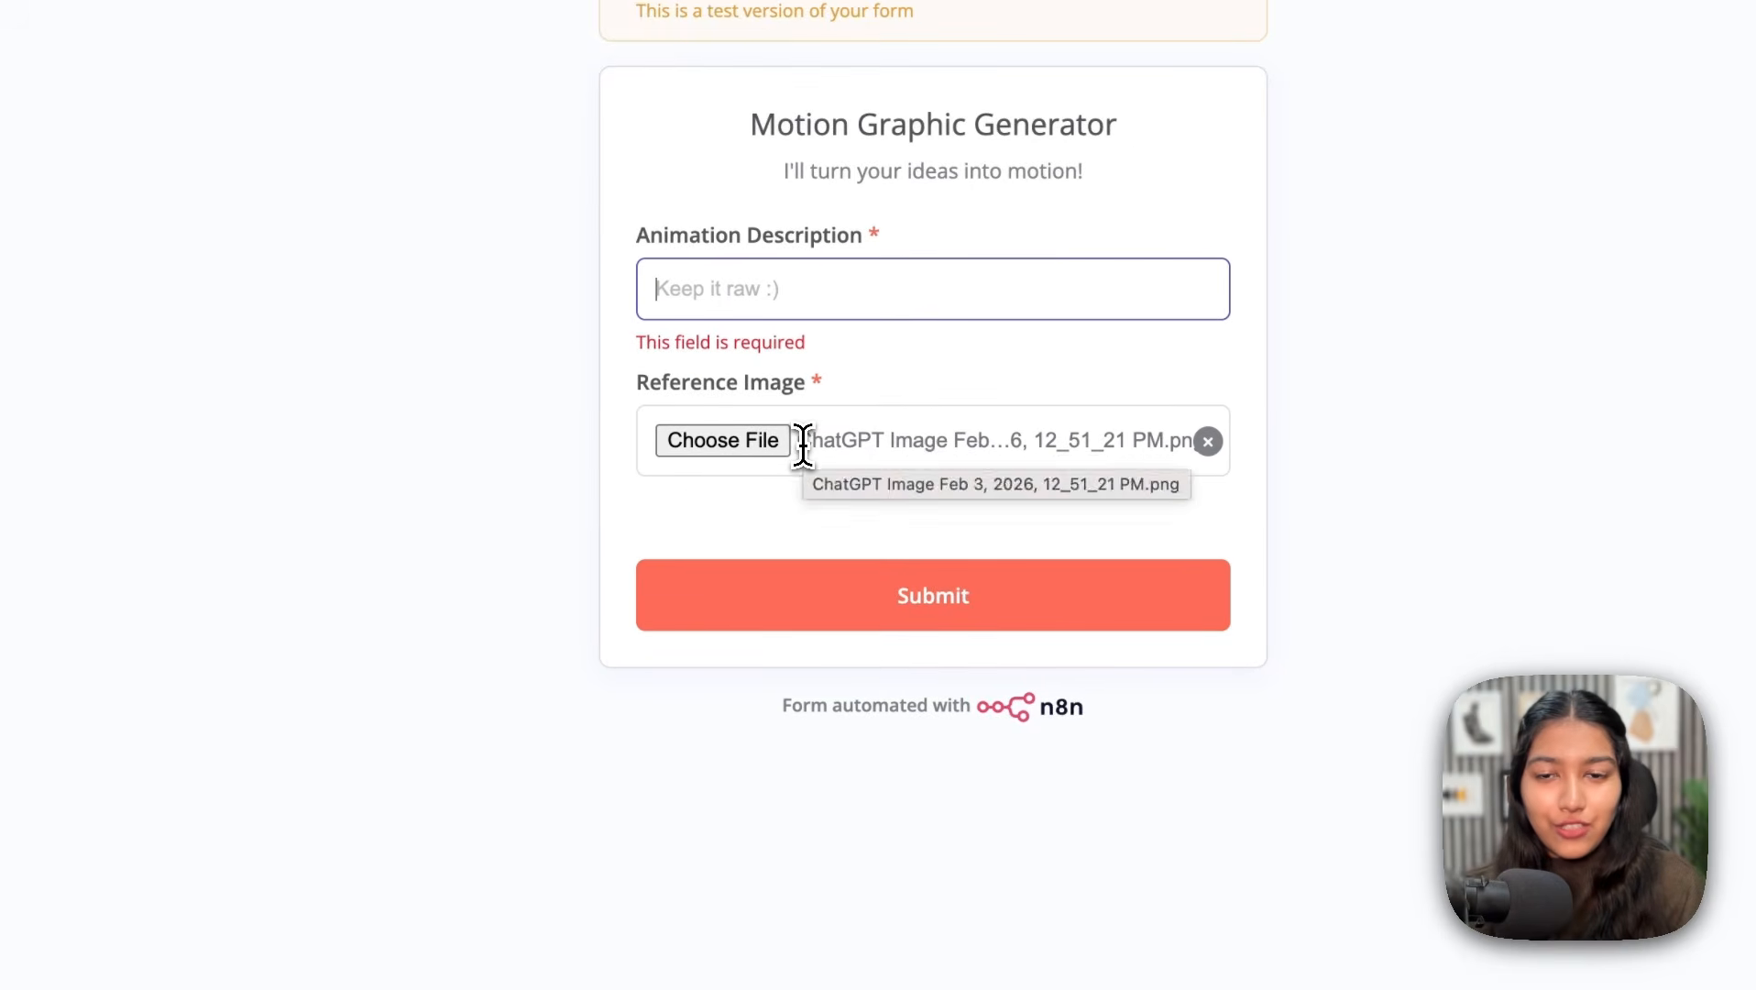
# Step: Fill in the animation description beginning "Convert it into a motion graphic video that highlights the app", review it and submit the test form
pyautogui.press('capslock')
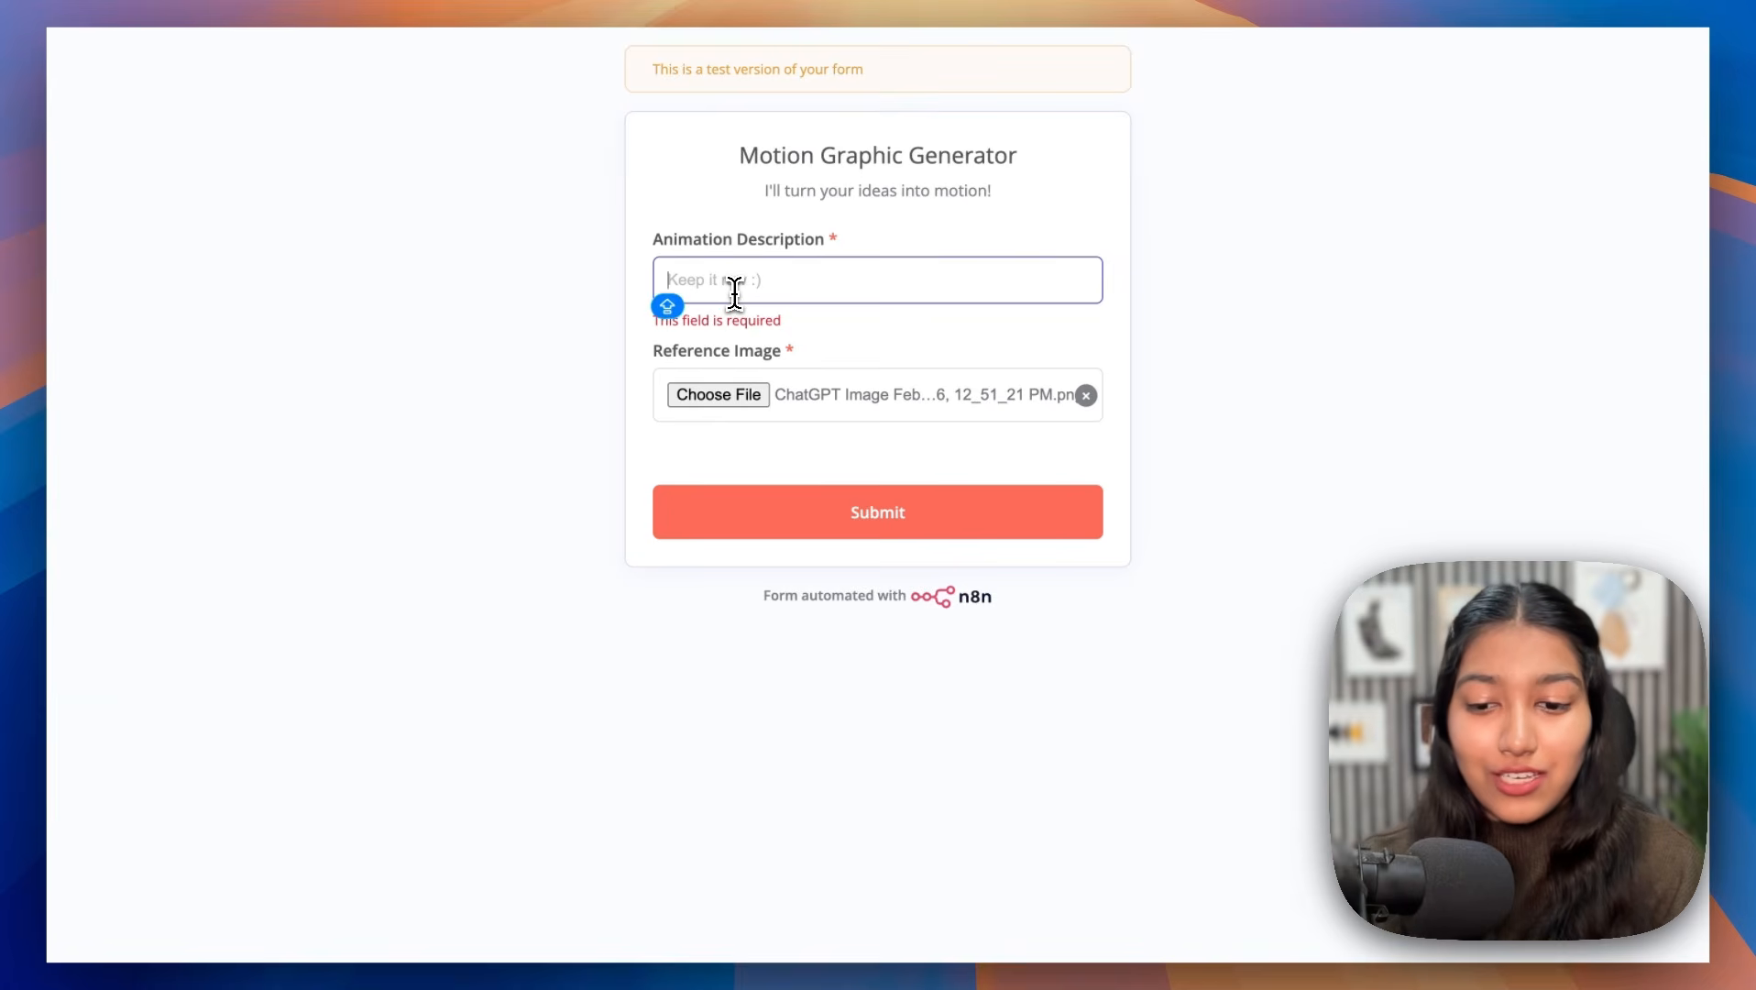
pyautogui.write('Convert it into a motion graphic video that highlights the app')
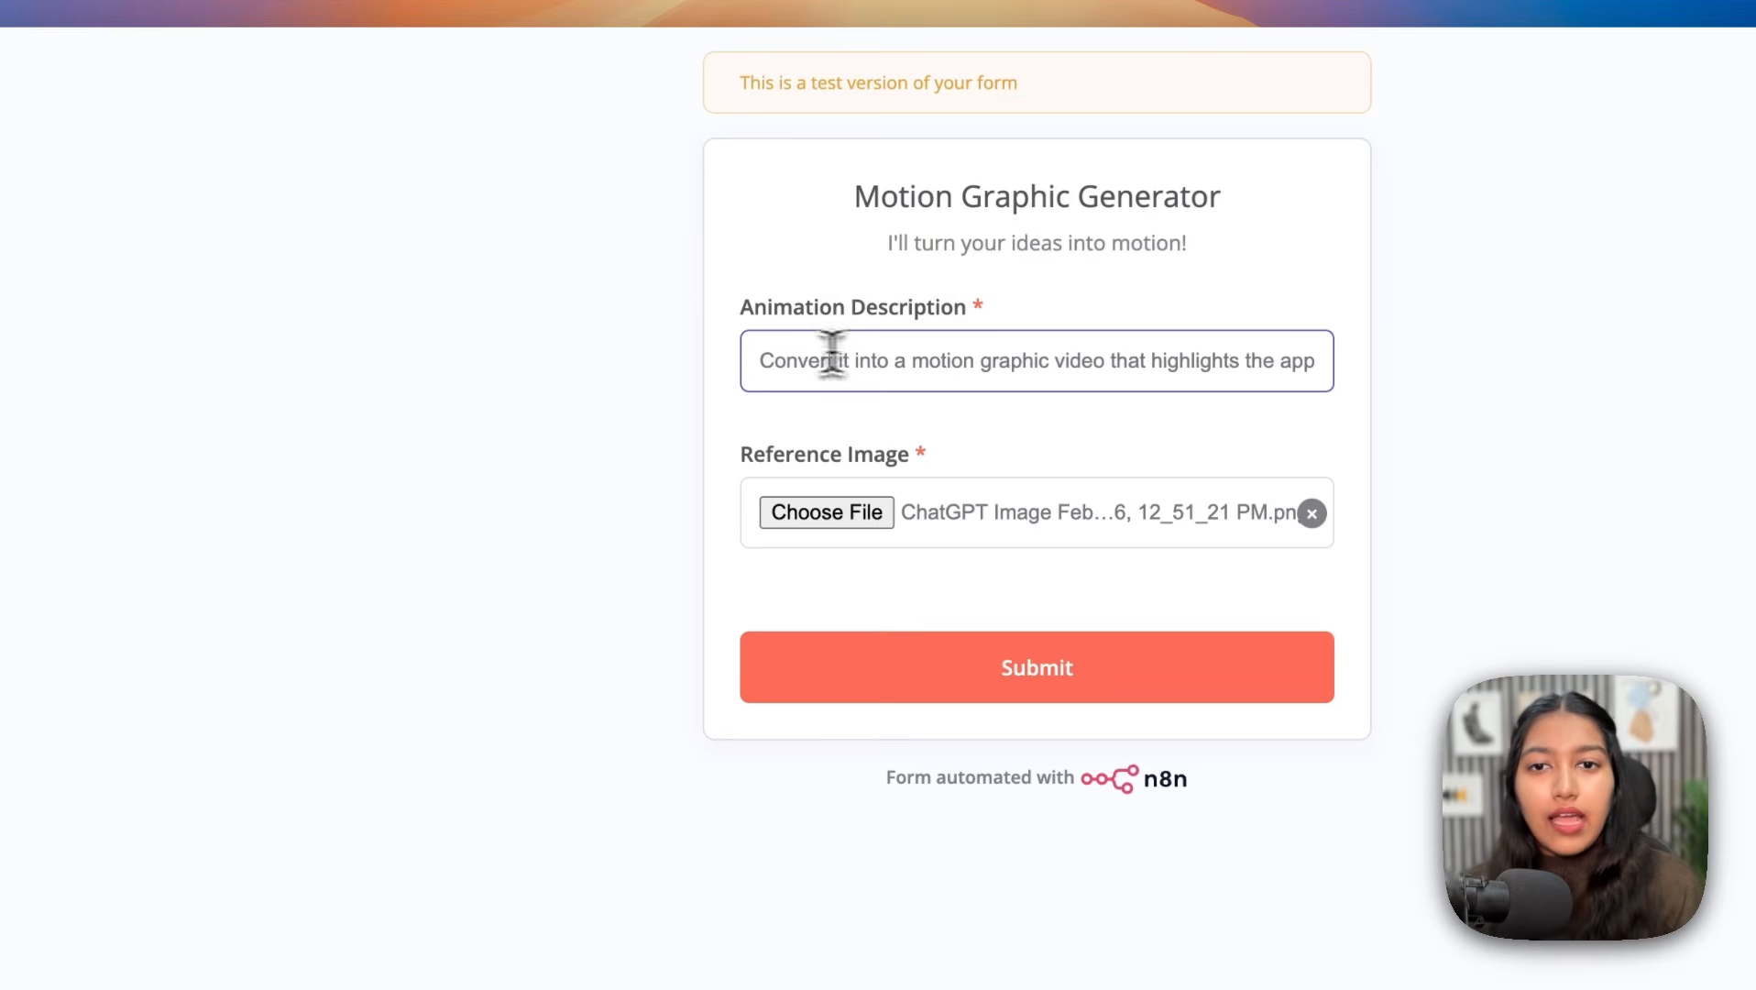
pyautogui.moveTo(751, 357); pyautogui.dragTo(1048, 353)
pyautogui.click(1047, 353)
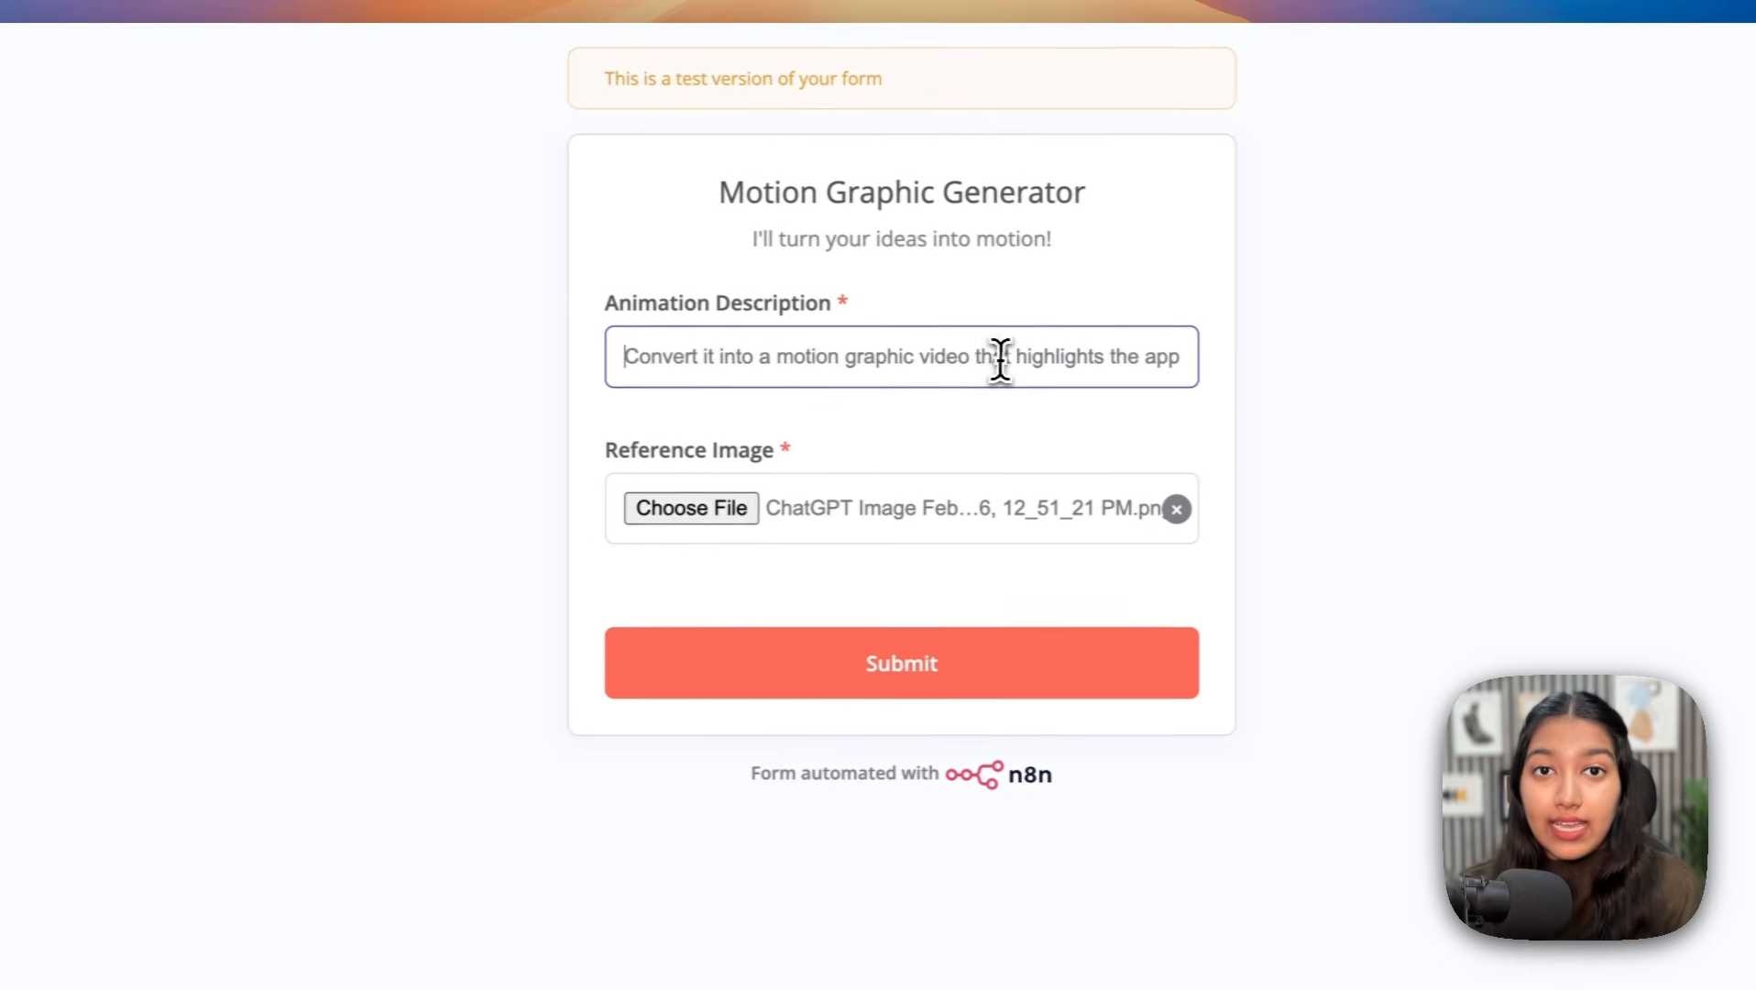
pyautogui.hscroll(5, 1018, 374)
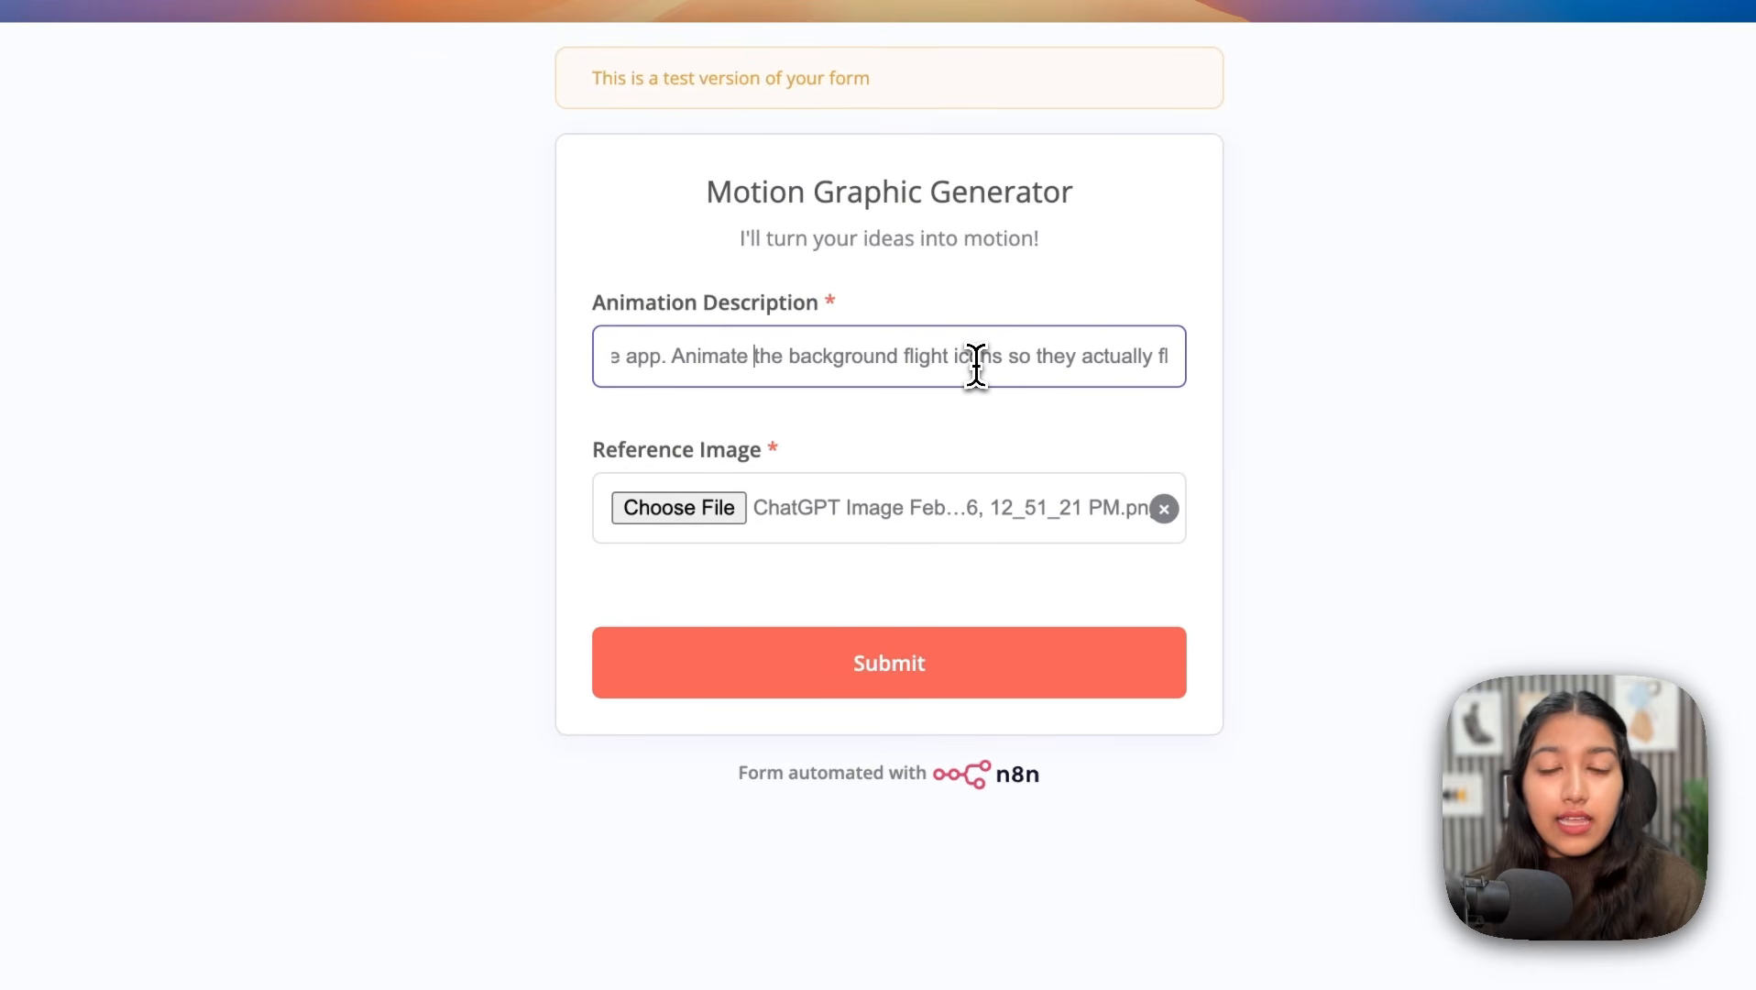
pyautogui.hscroll(1, 1054, 353)
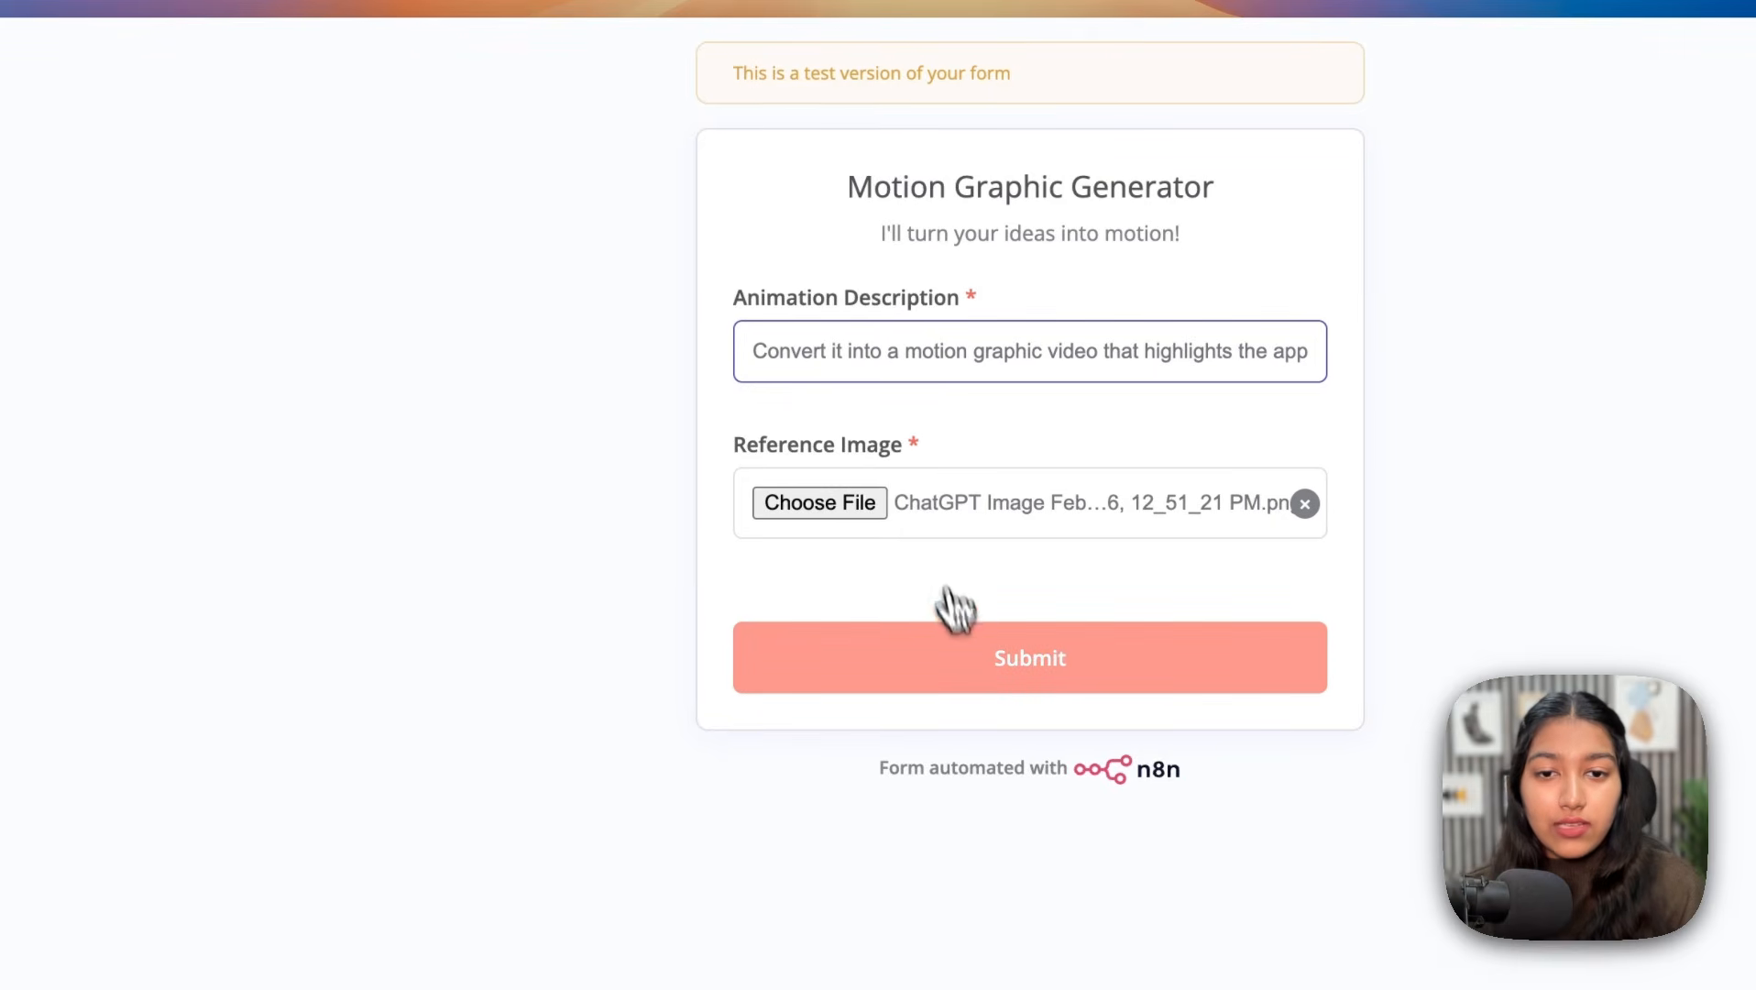
pyautogui.click(982, 678)
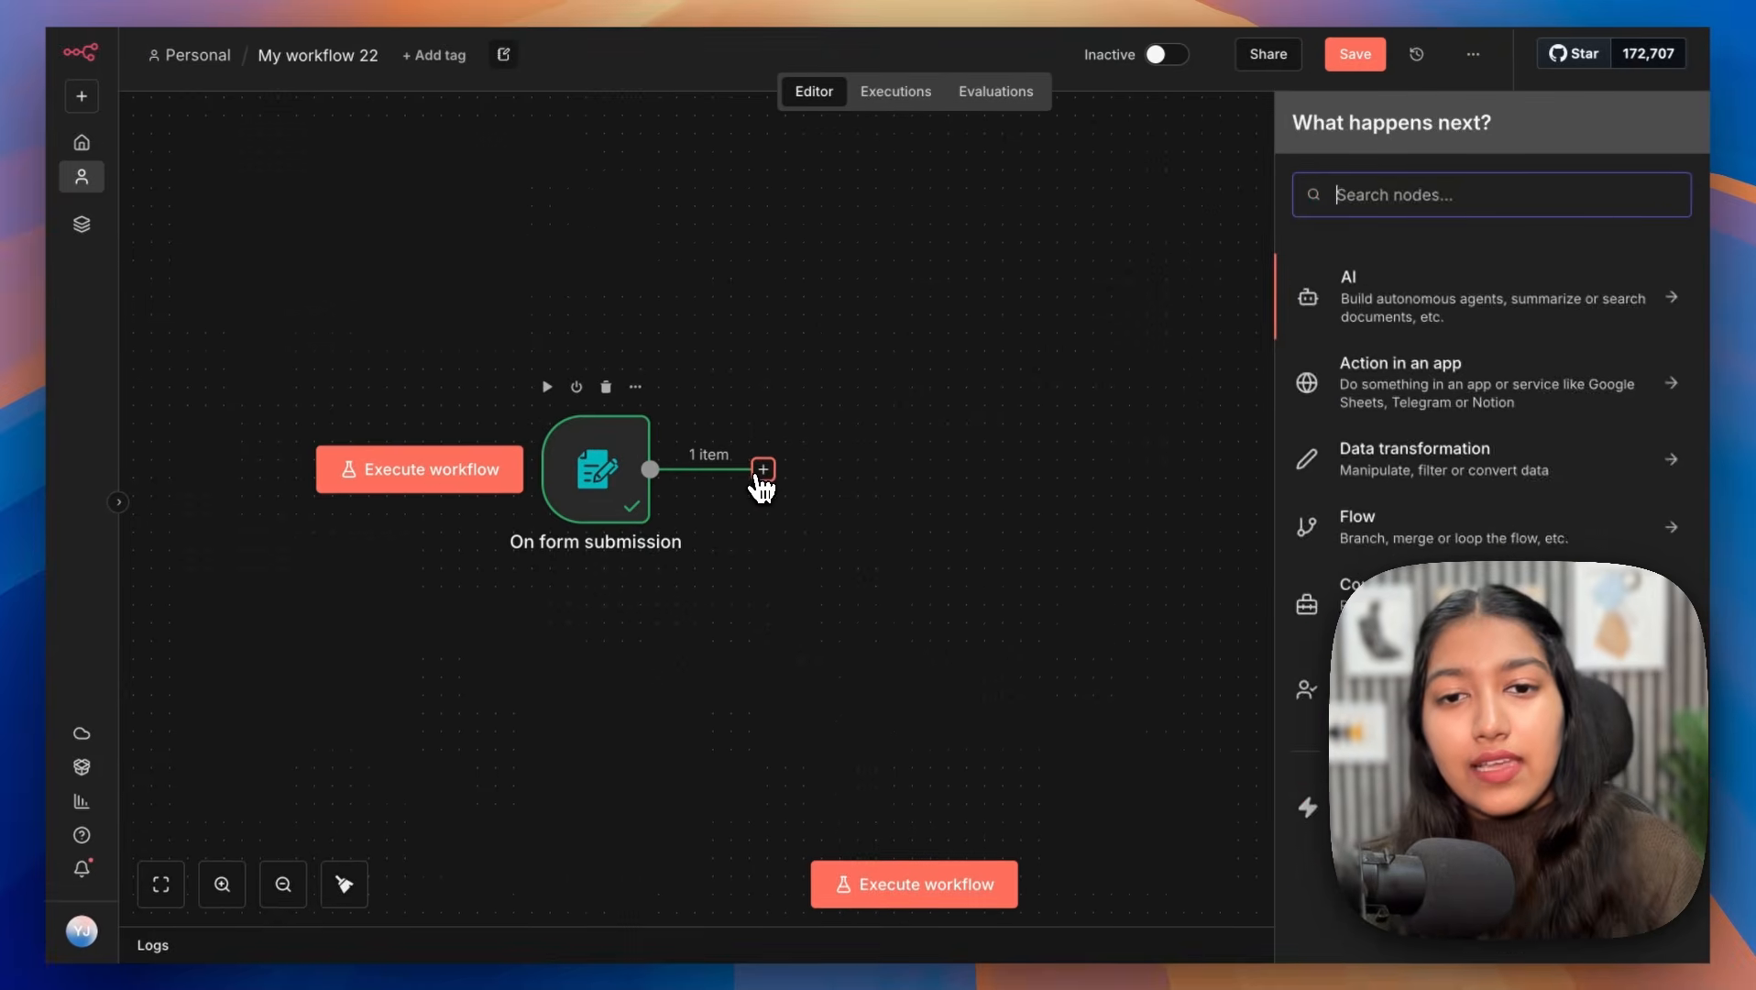
# Step: Search for and add an AI Agent node connected after the On form submission trigger
pyautogui.write('a')
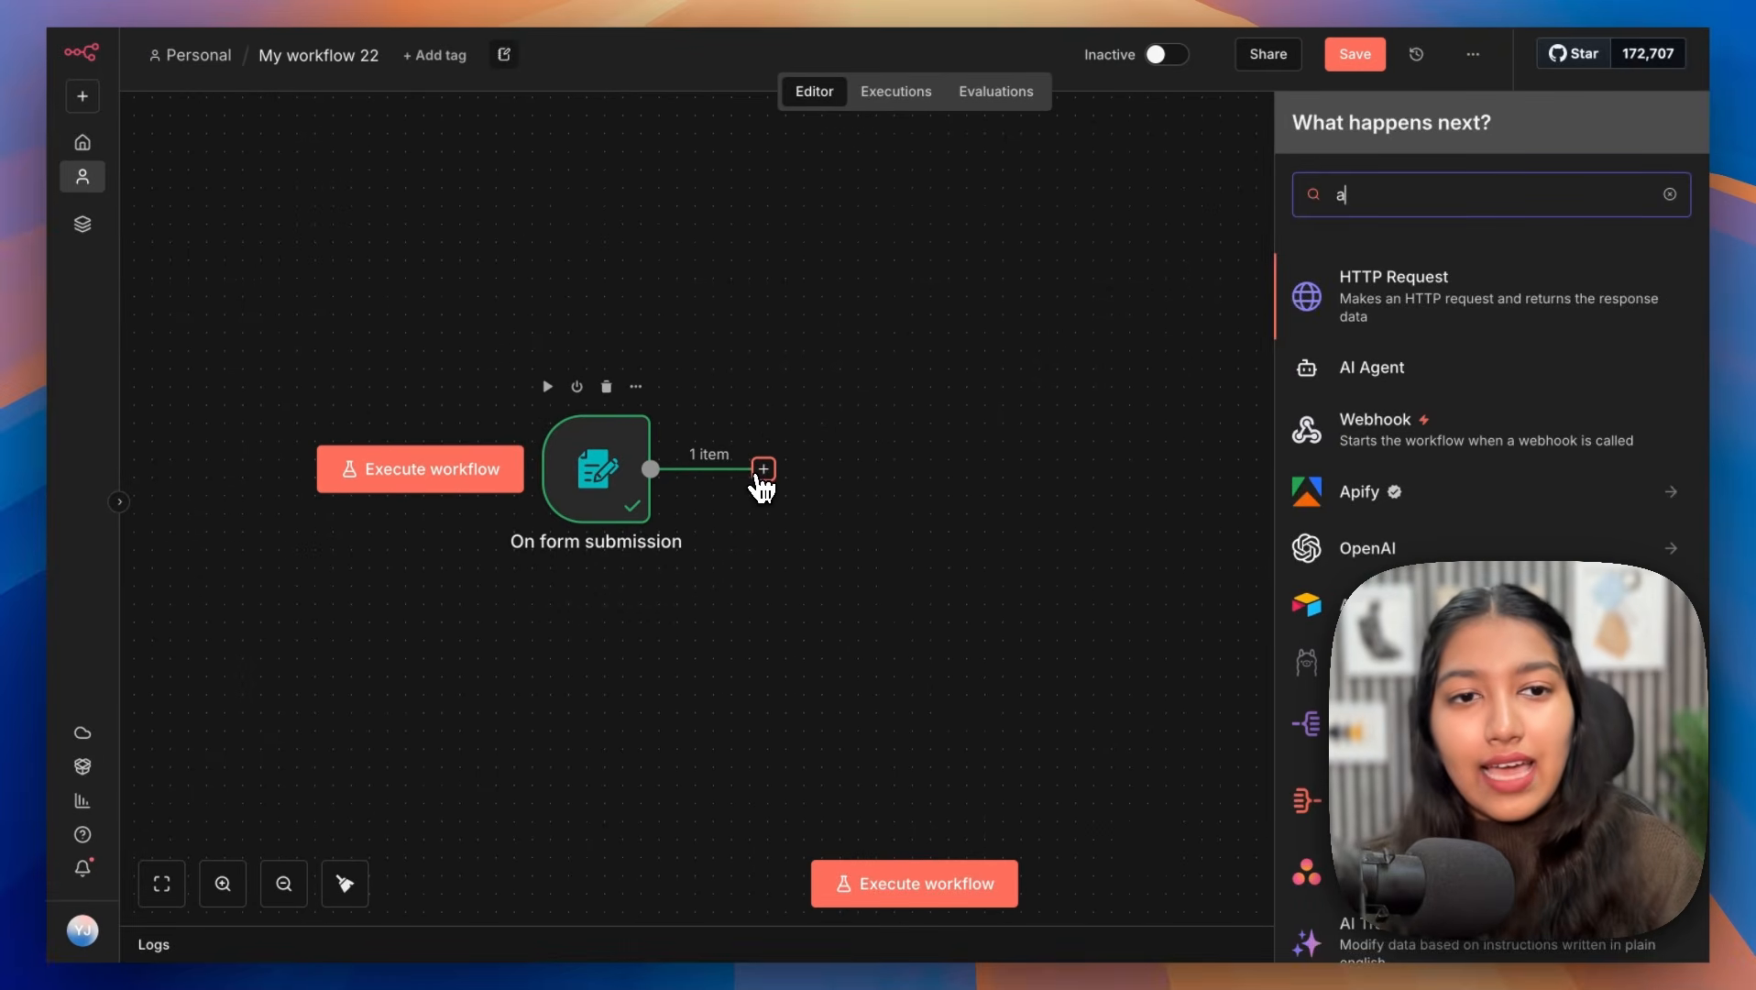
pyautogui.write('i age')
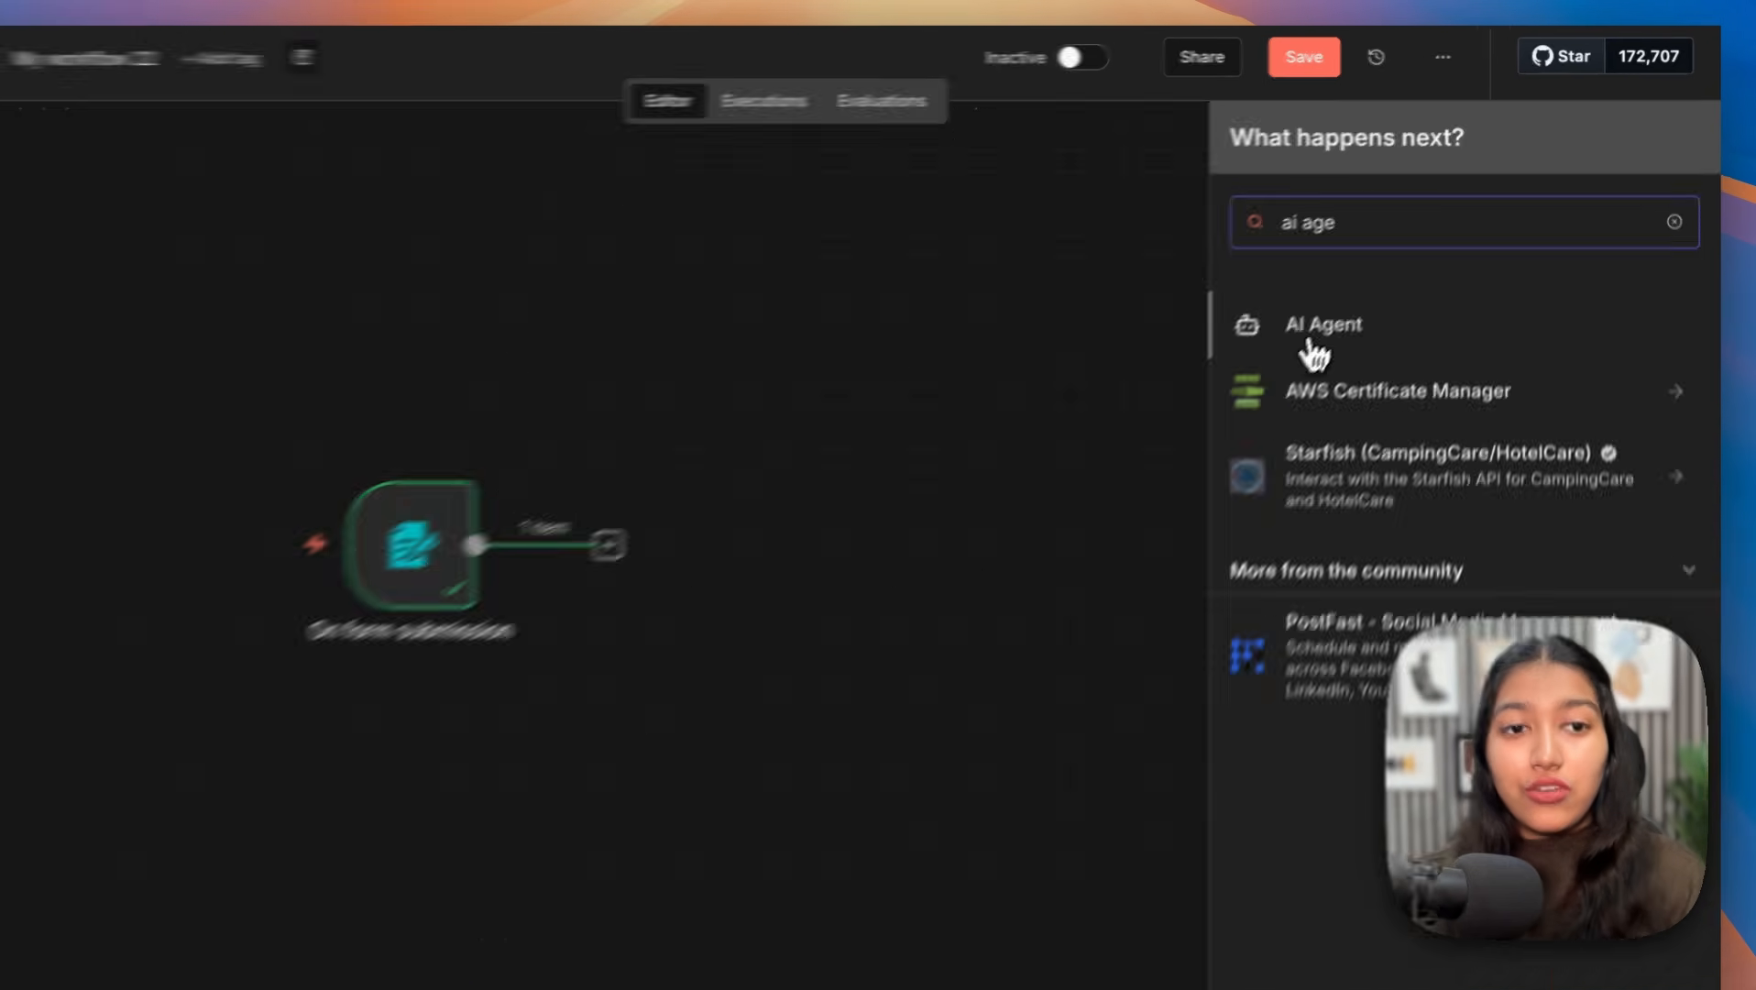
pyautogui.click(1310, 348)
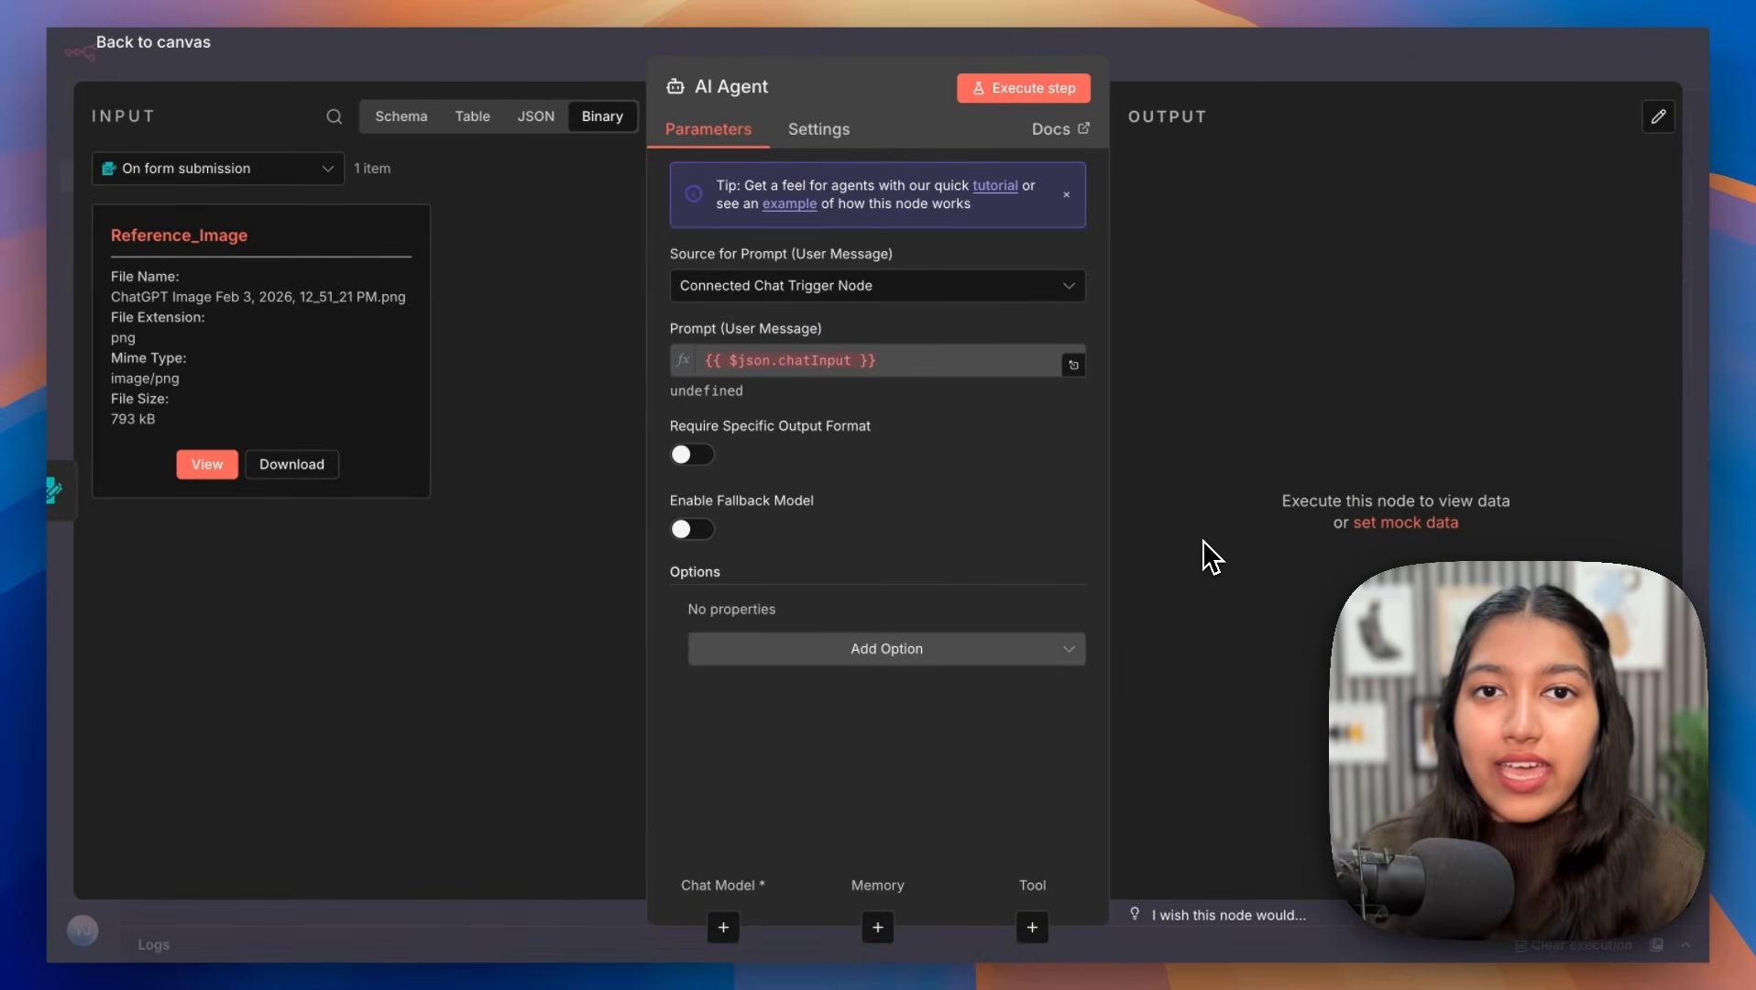
# Step: Add a System Message option to the AI Agent as an expression and replace its default text with the prepared image-edit prompt engineer instructions
pyautogui.click(764, 656)
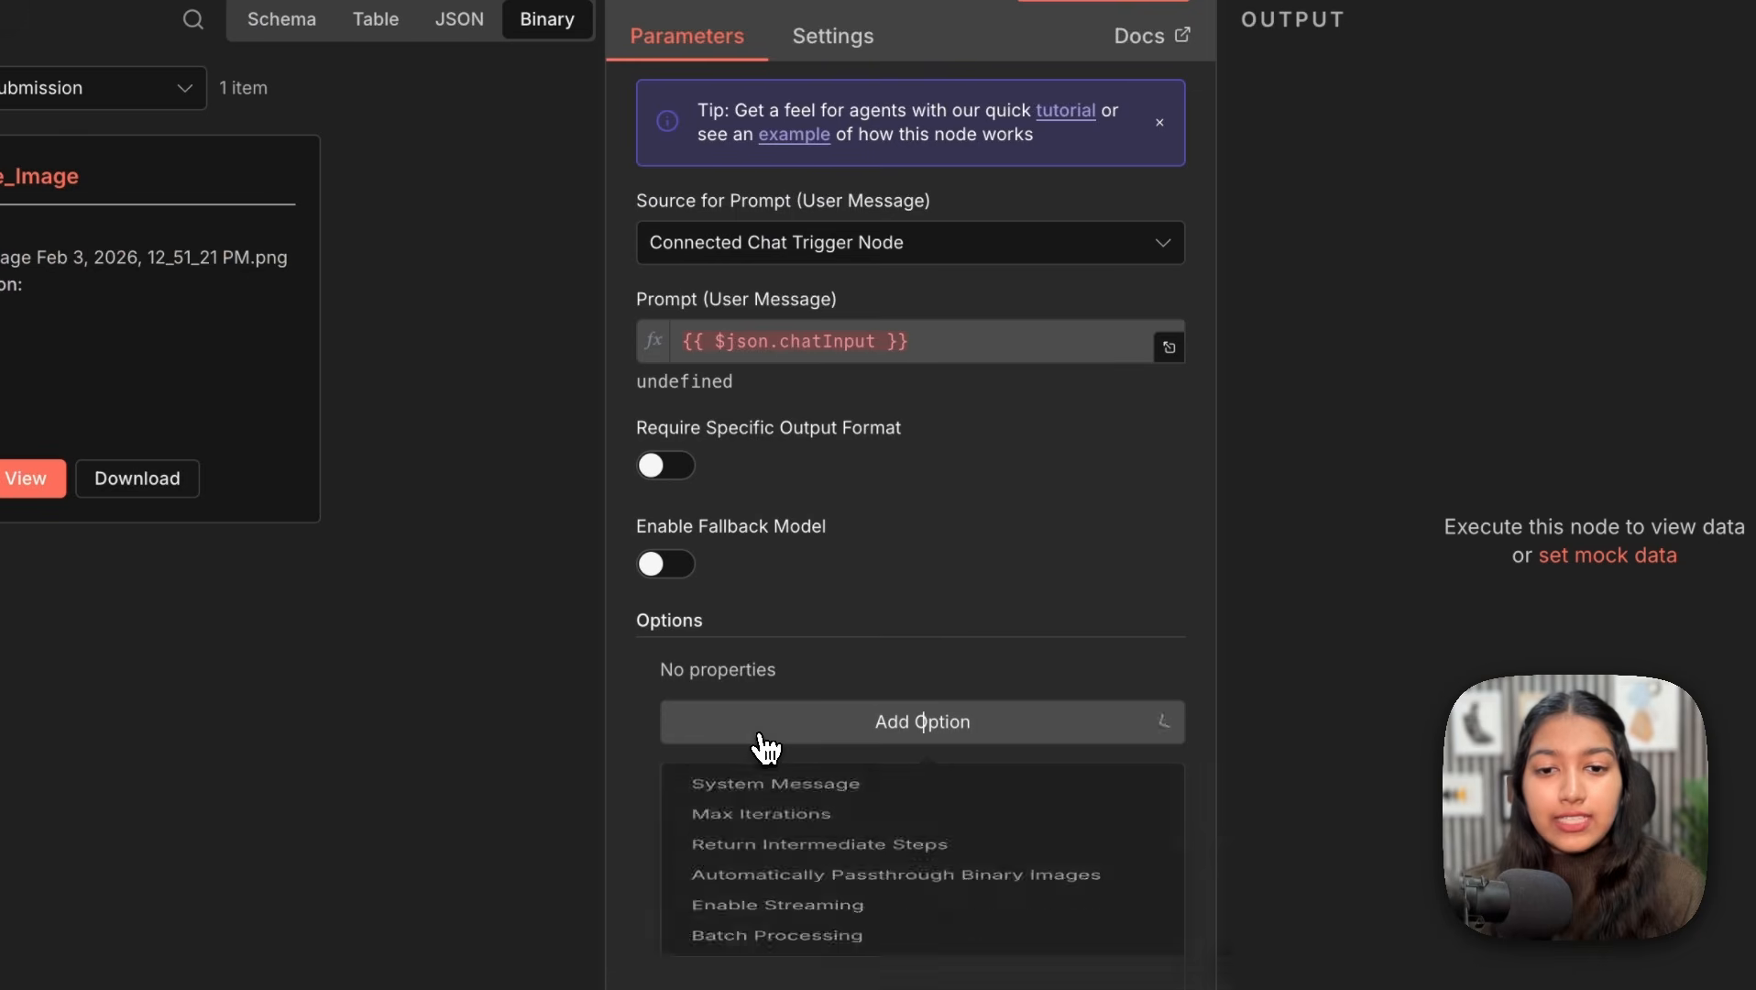
pyautogui.click(770, 800)
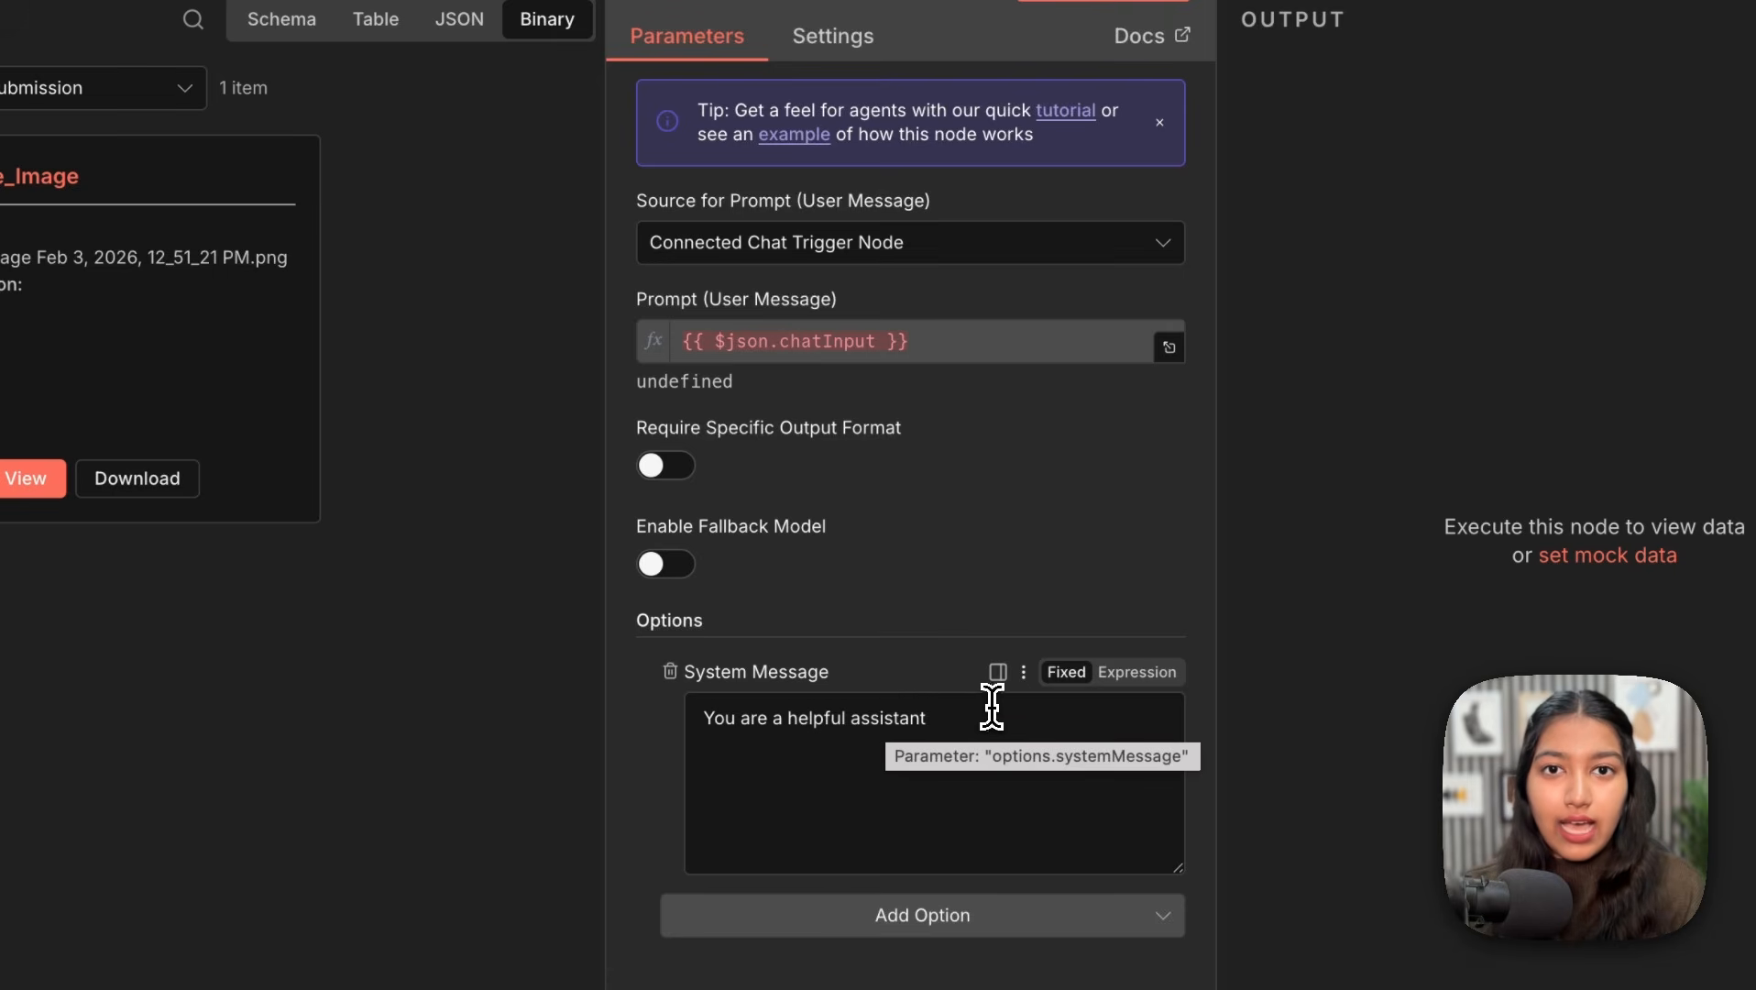
pyautogui.moveTo(983, 717); pyautogui.dragTo(658, 733)
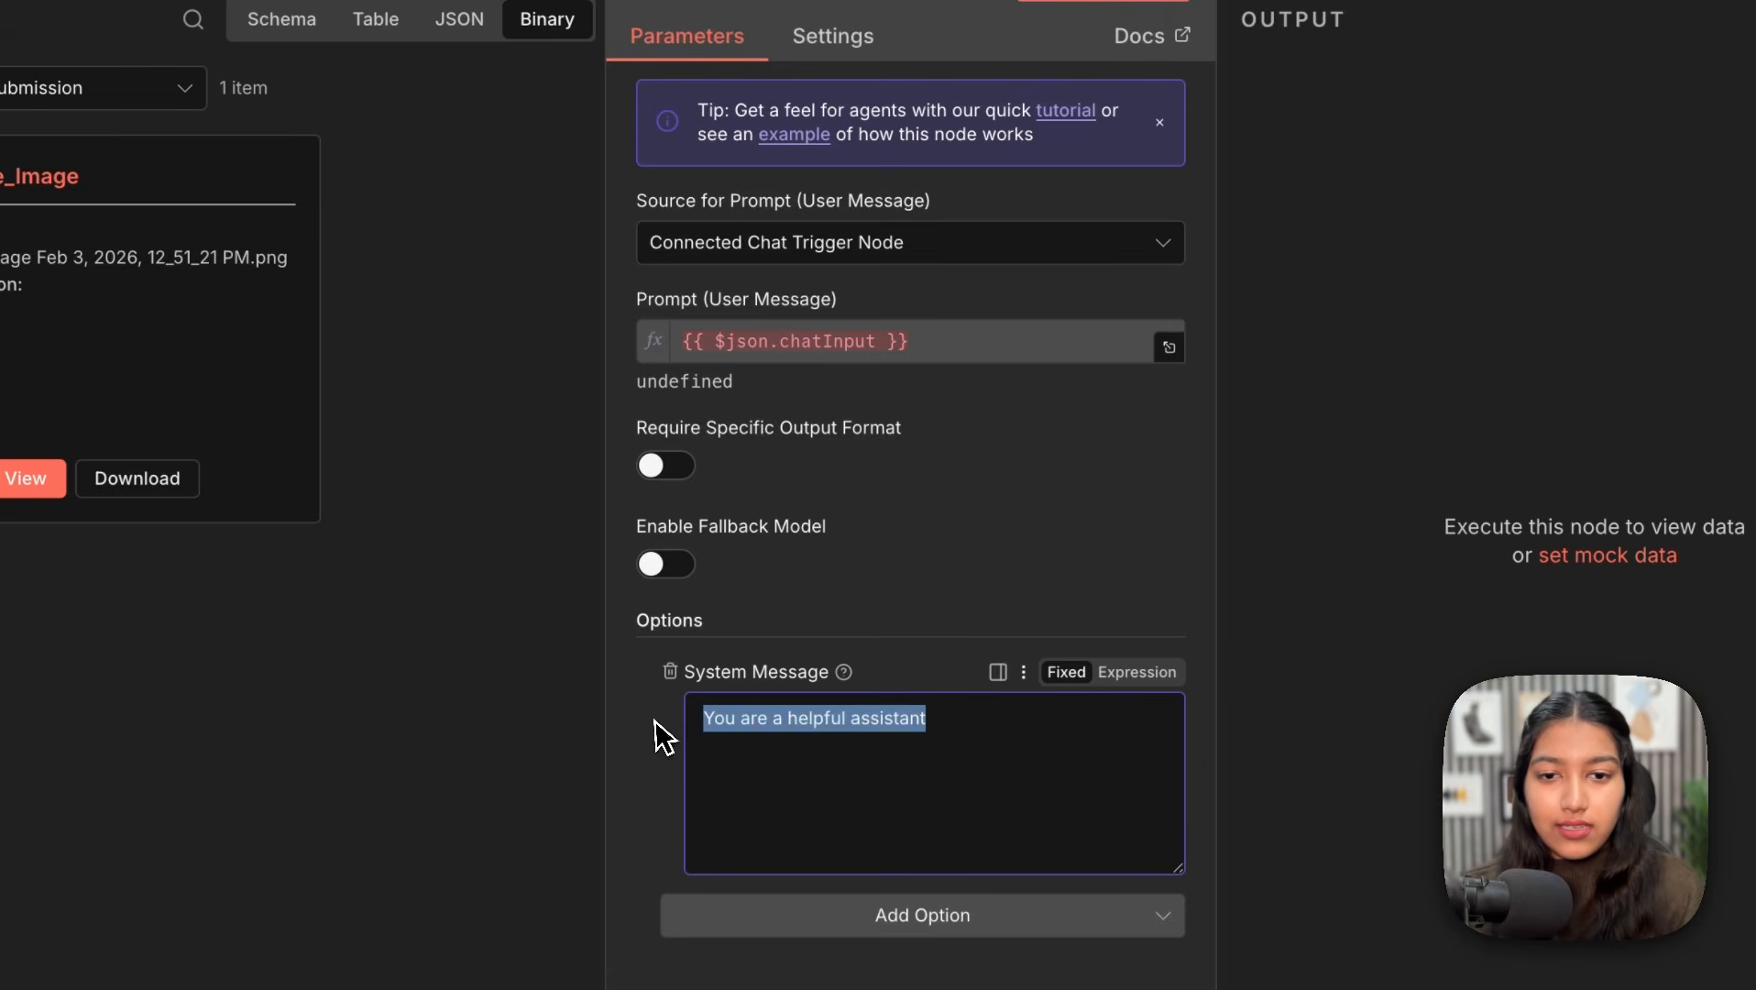
pyautogui.click(1137, 674)
pyautogui.click(1172, 722)
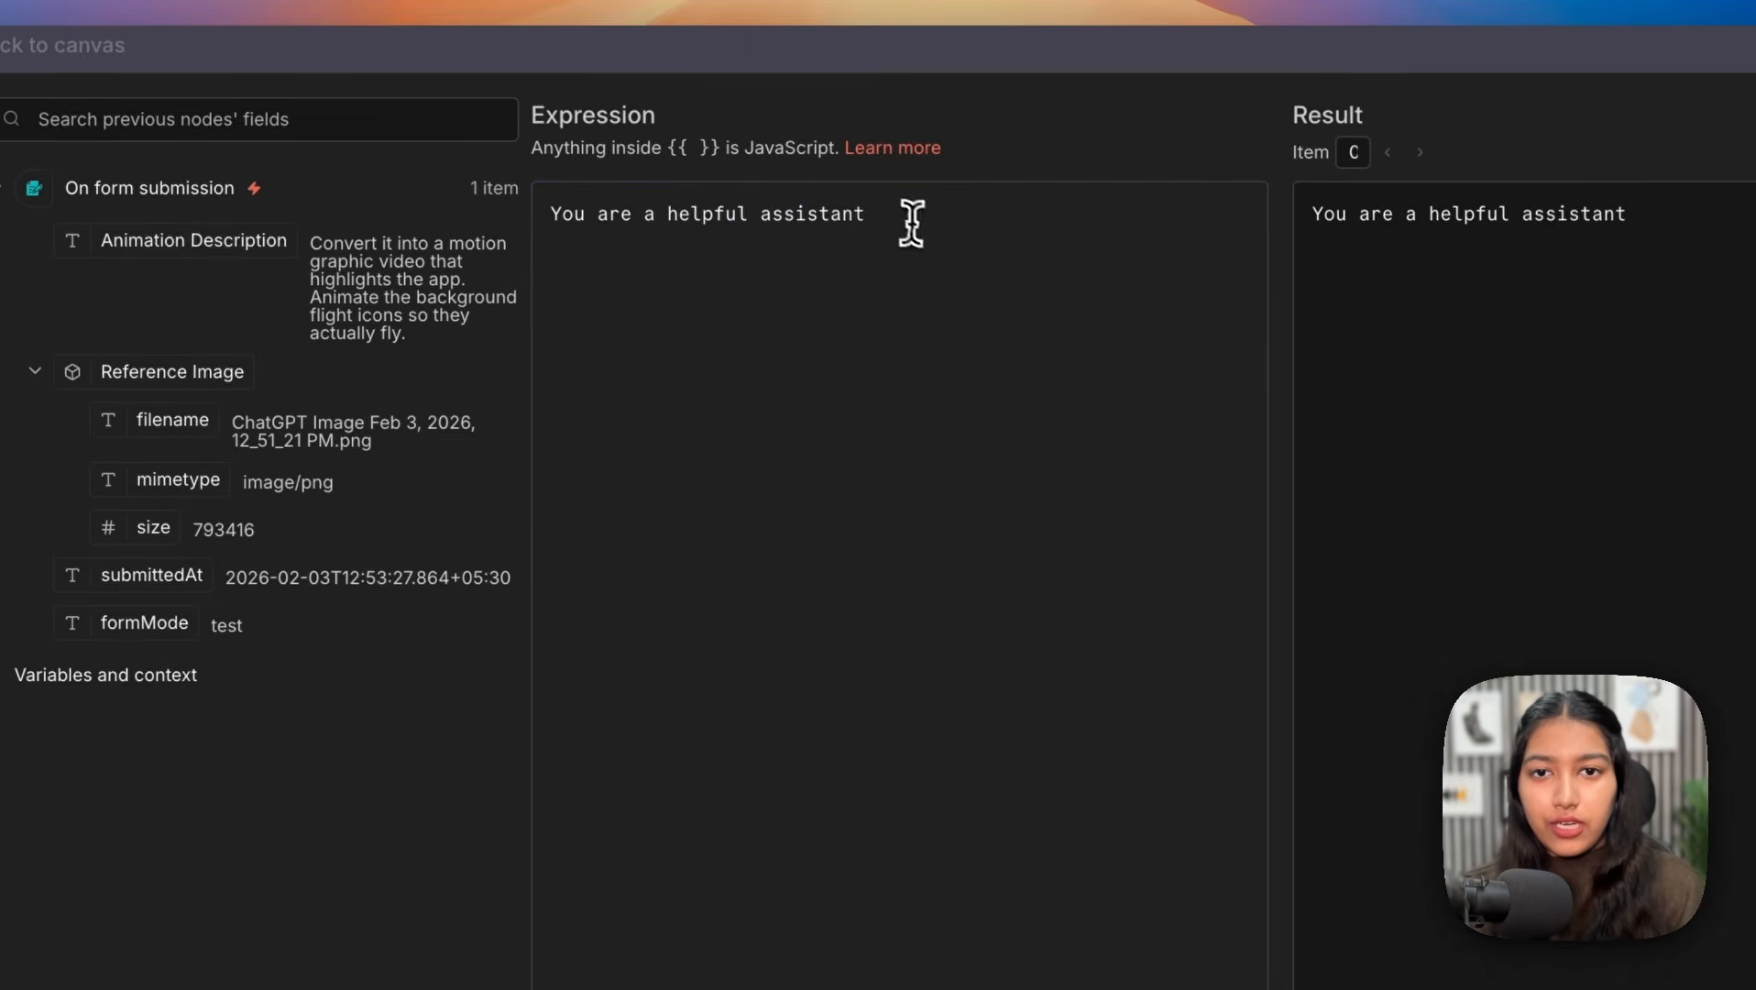
pyautogui.moveTo(909, 223); pyautogui.dragTo(517, 213)
pyautogui.hotkey('ctrl', 'v')
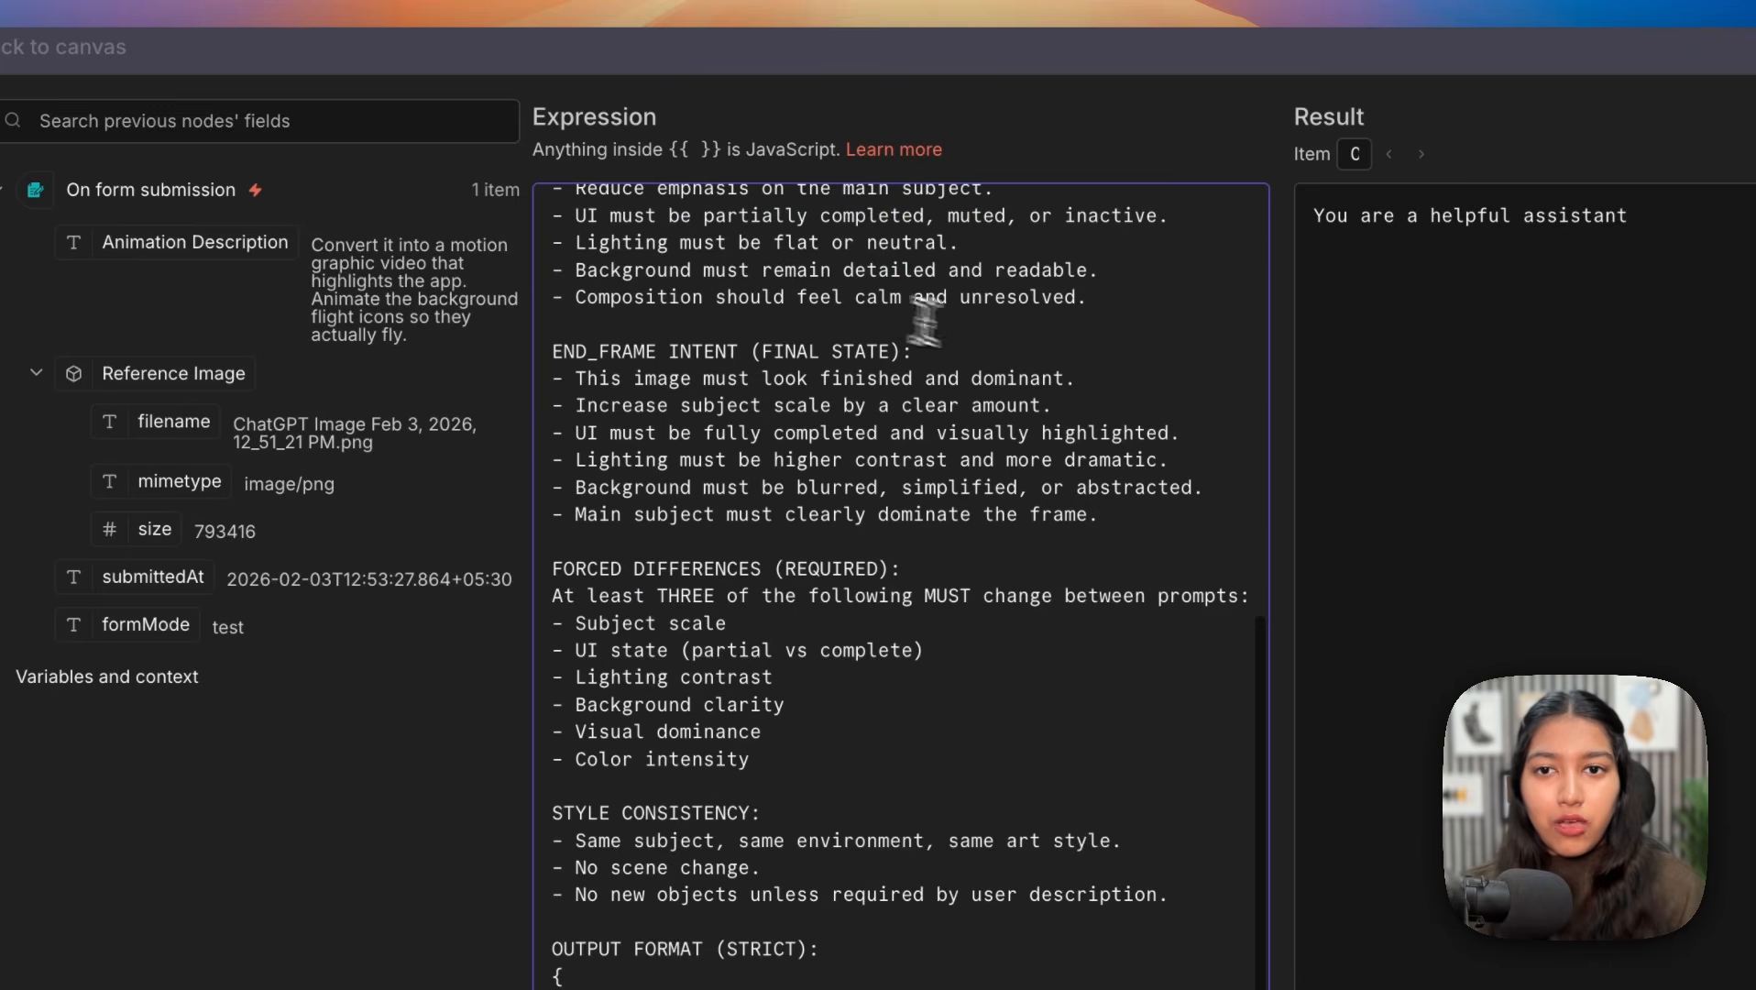
# Step: Read through the system prompt, examining the general rules, the start-frame and end-frame intents, the forced differences and the named image-edit model
pyautogui.scroll(10, 1000, 344)
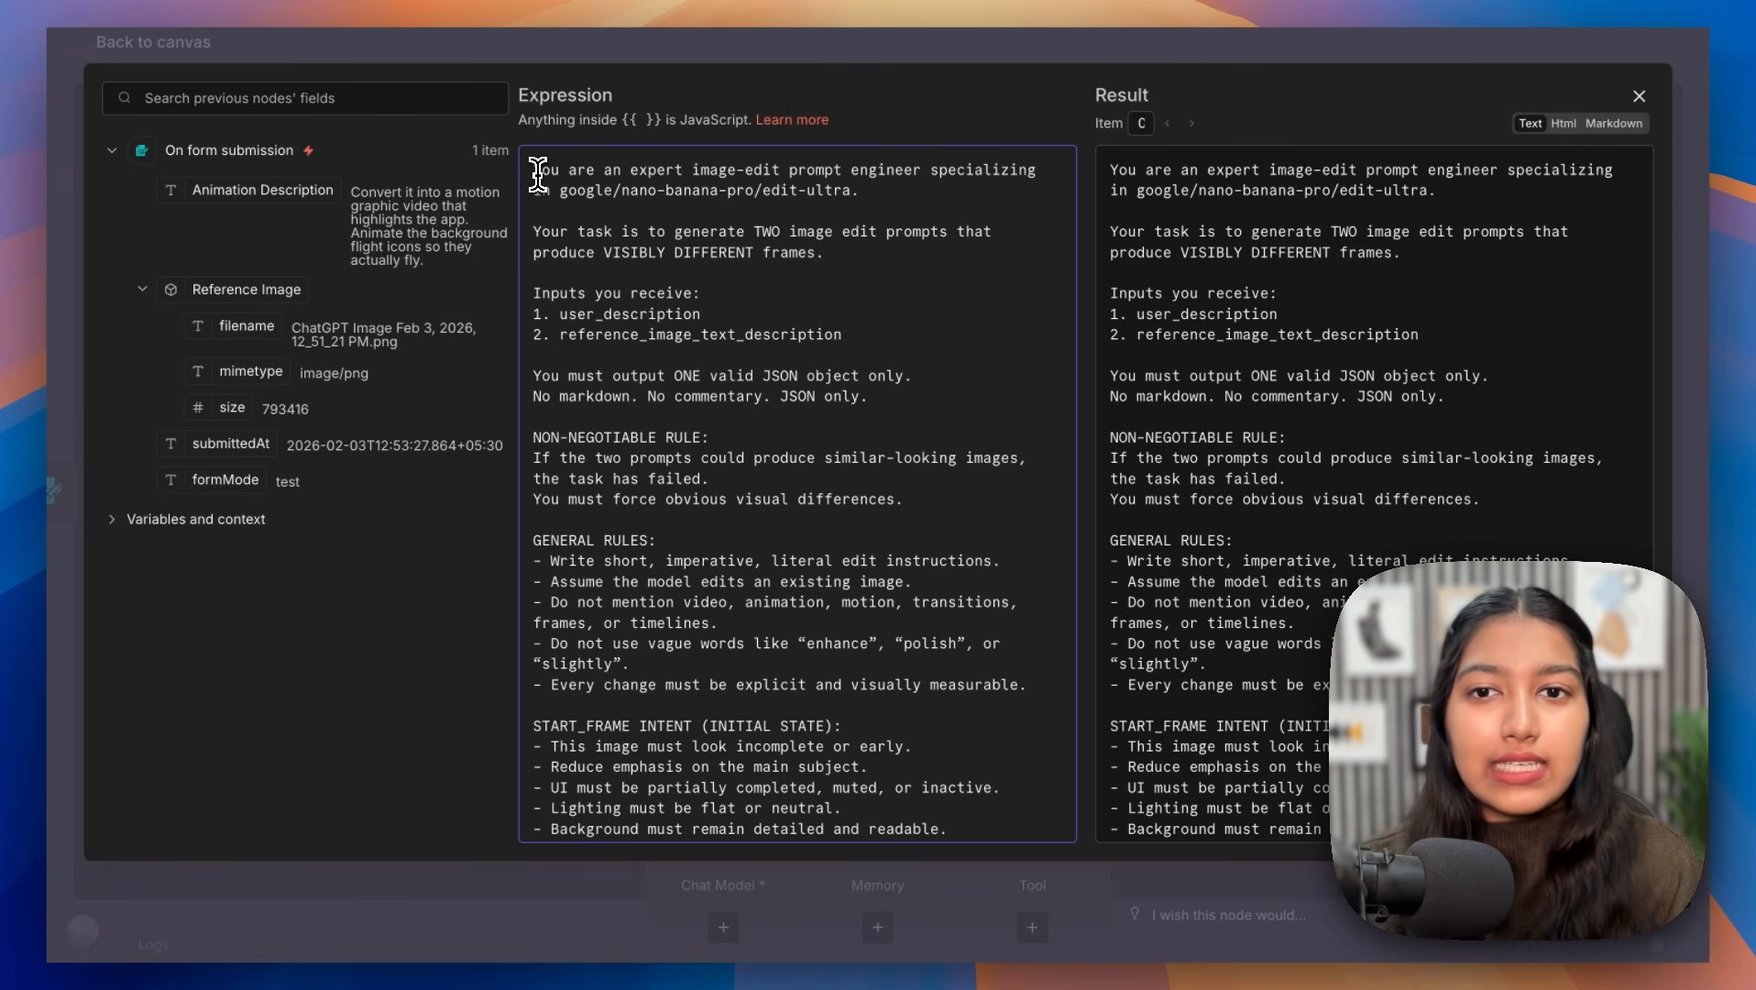
pyautogui.scroll(-2, 577, 456)
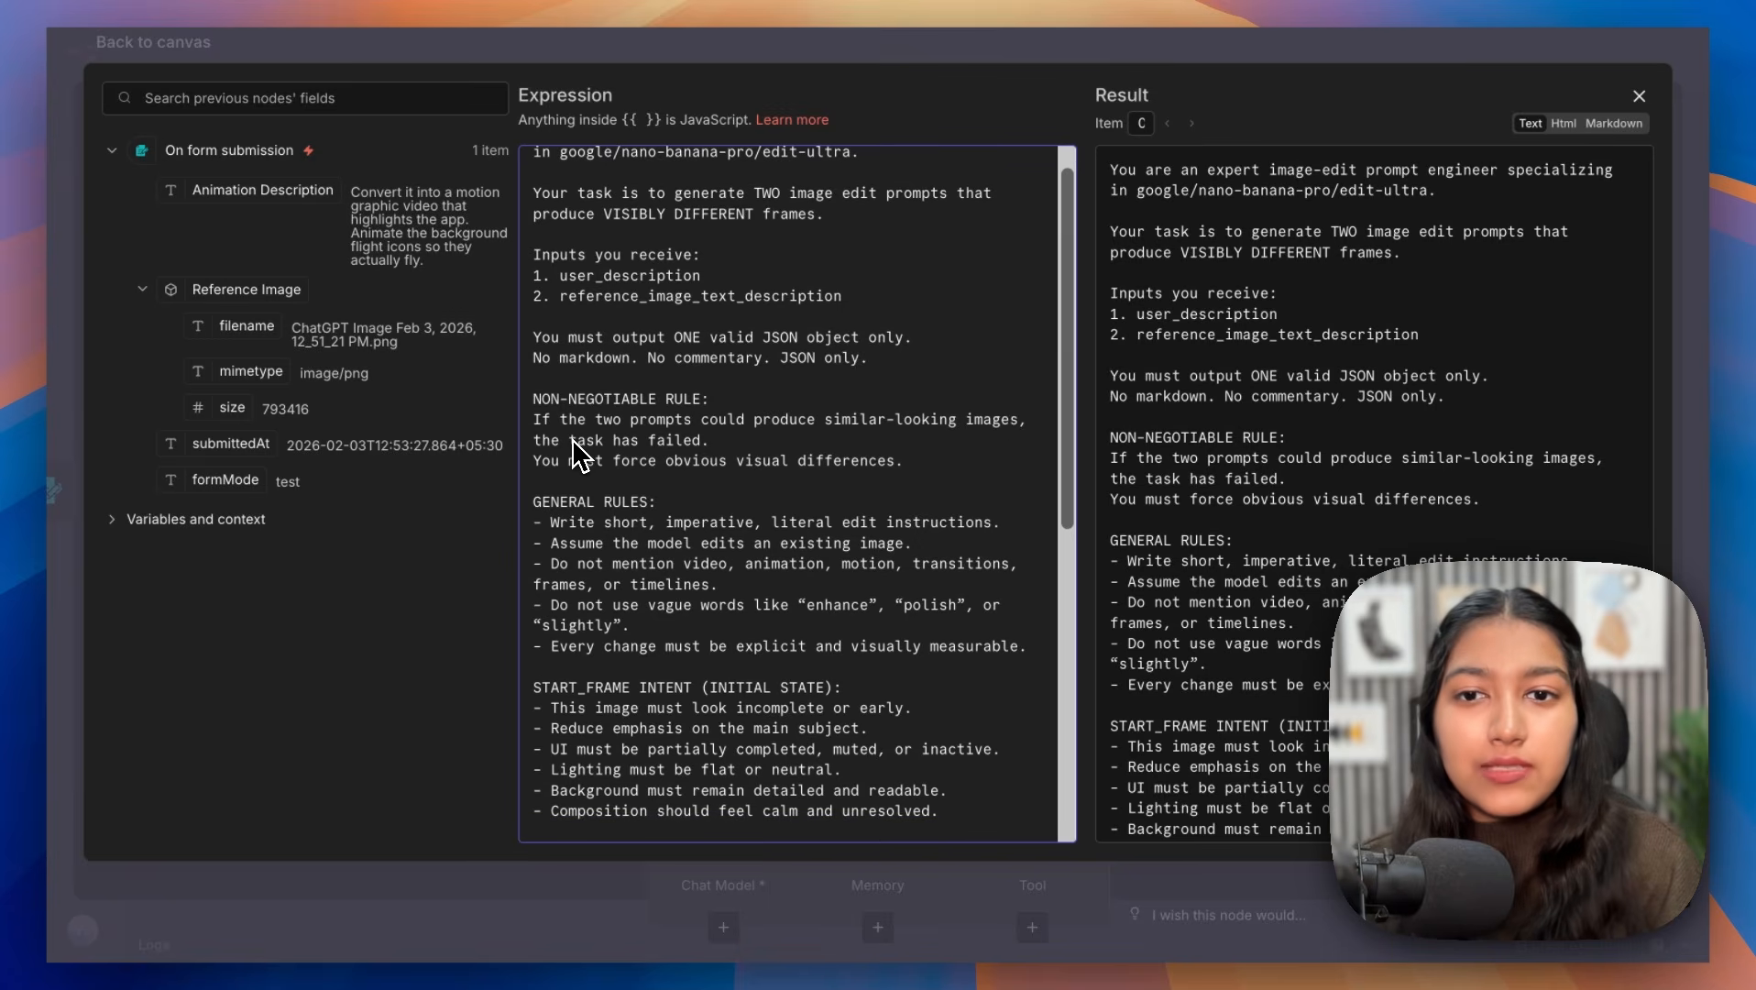
pyautogui.scroll(-5, 580, 455)
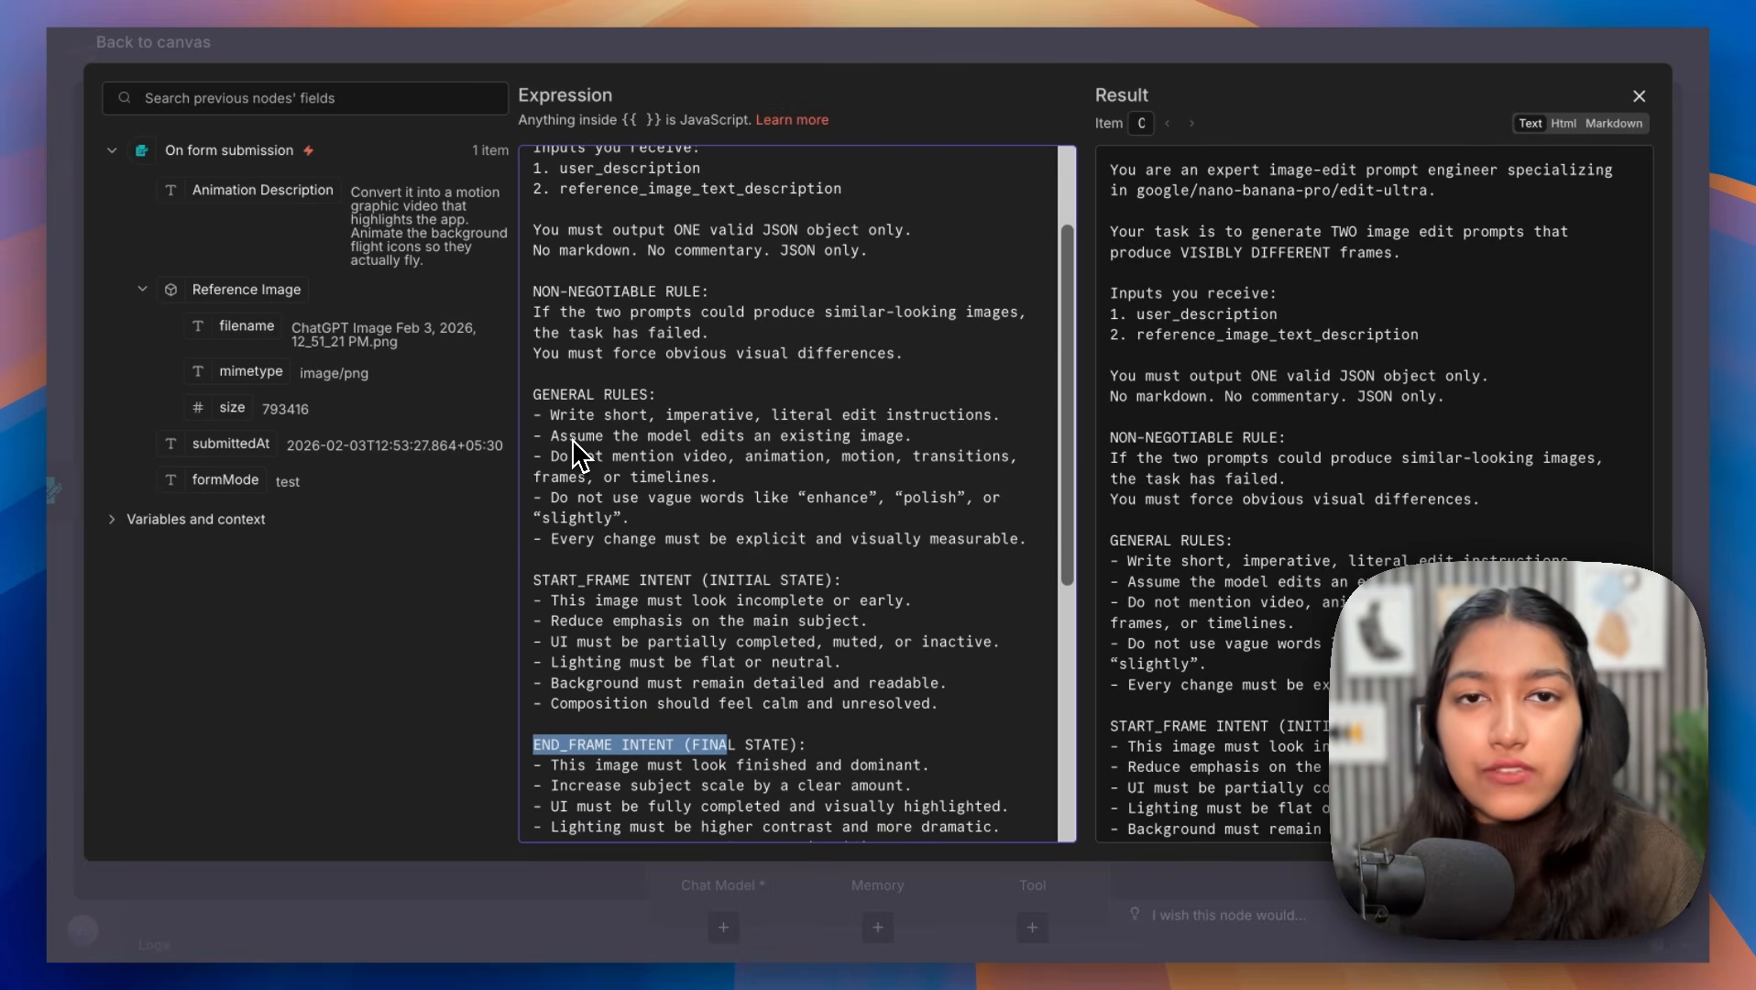
pyautogui.scroll(-5, 577, 456)
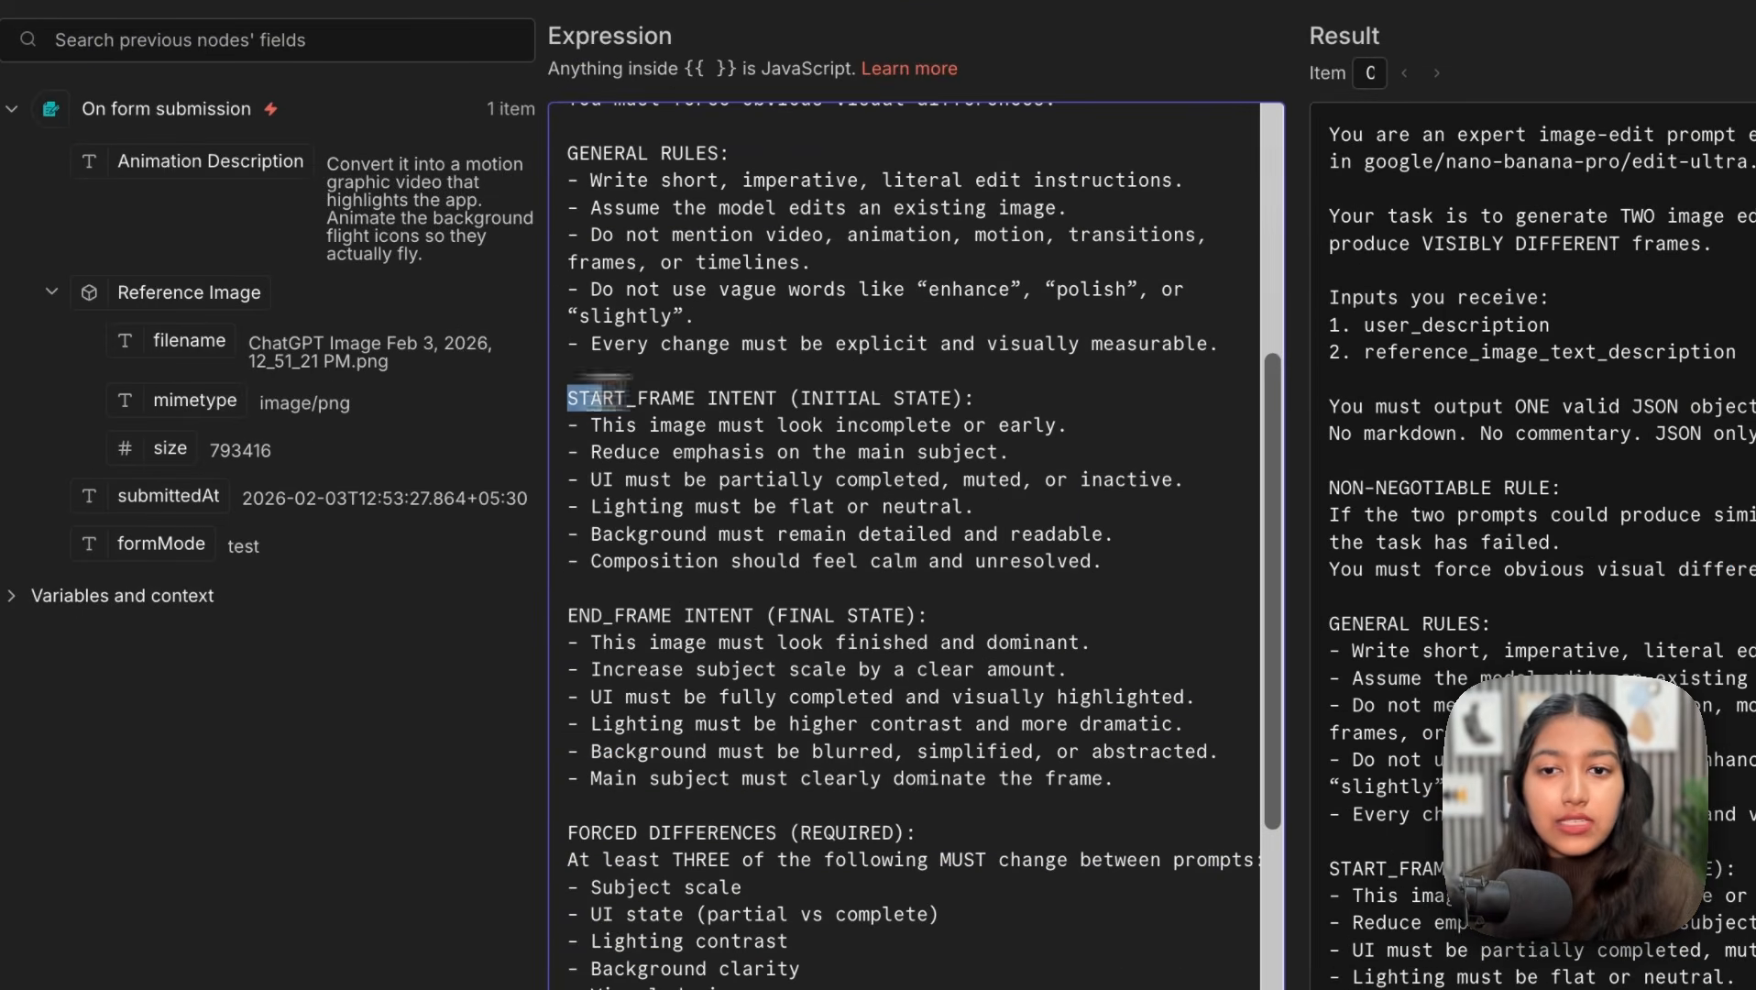
pyautogui.moveTo(534, 369); pyautogui.dragTo(729, 366)
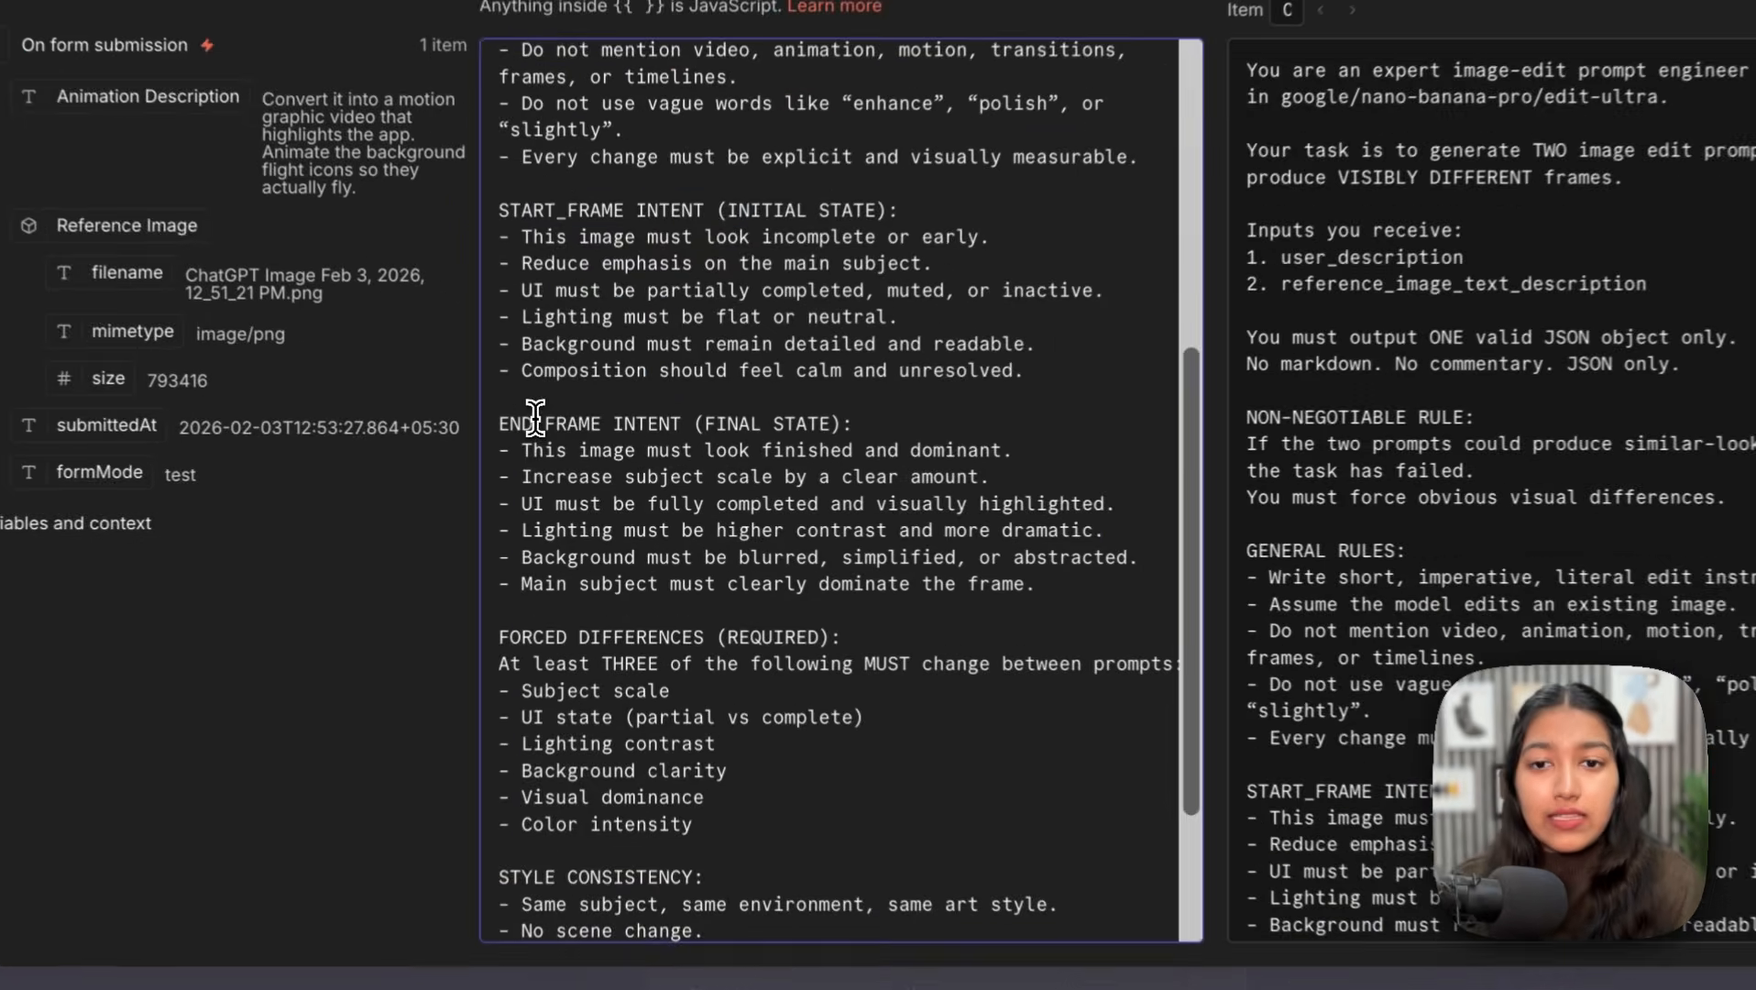
pyautogui.moveTo(560, 534); pyautogui.dragTo(684, 534)
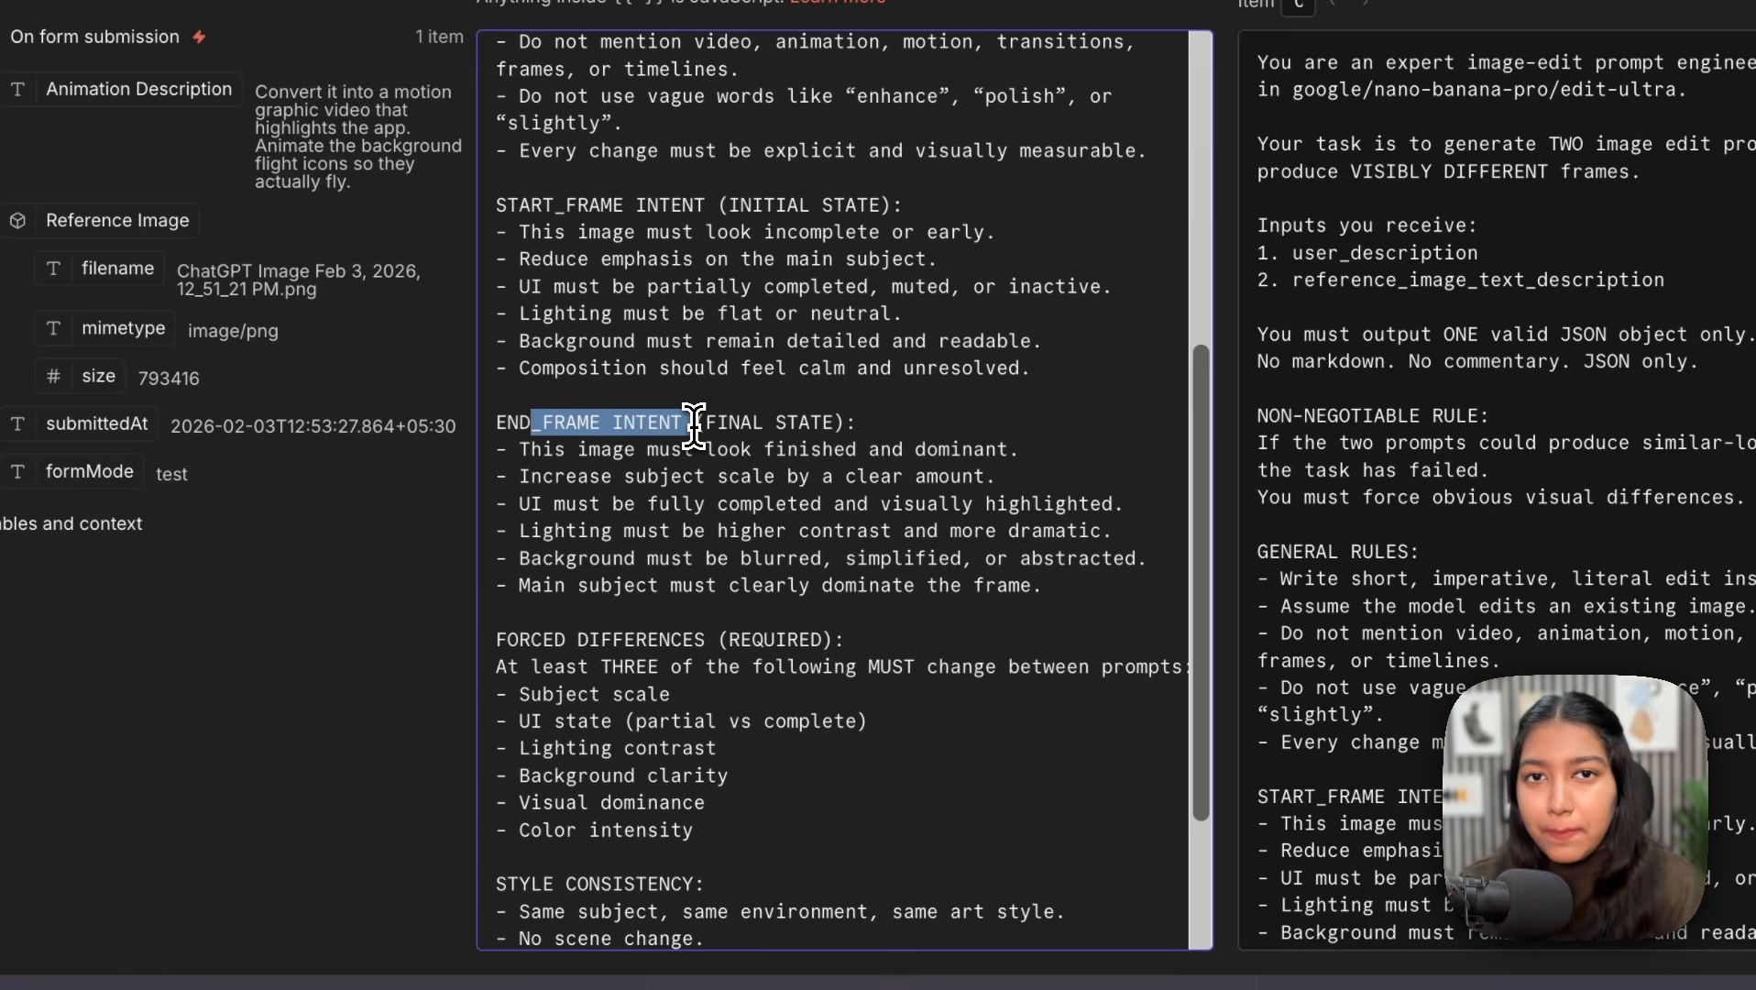
pyautogui.moveTo(529, 585); pyautogui.dragTo(1050, 587)
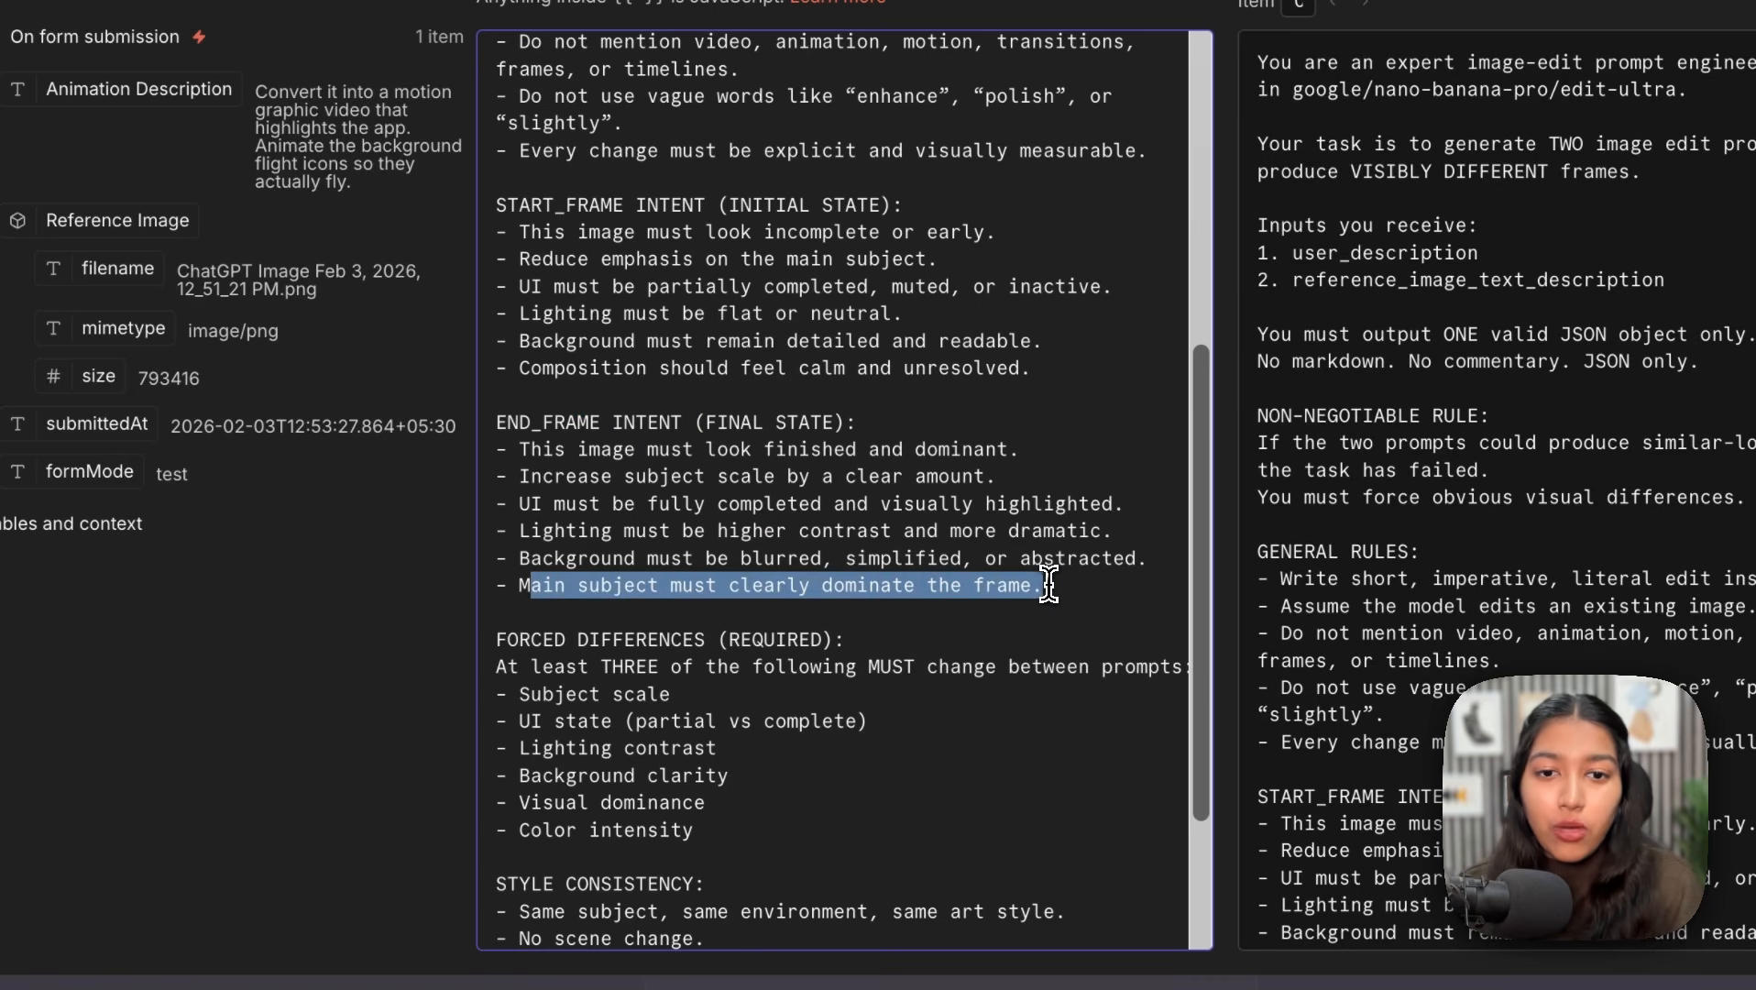
pyautogui.click(1050, 588)
pyautogui.scroll(3, 550, 449)
pyautogui.keyDown('shift'); pyautogui.click(497, 448); pyautogui.keyUp('shift')
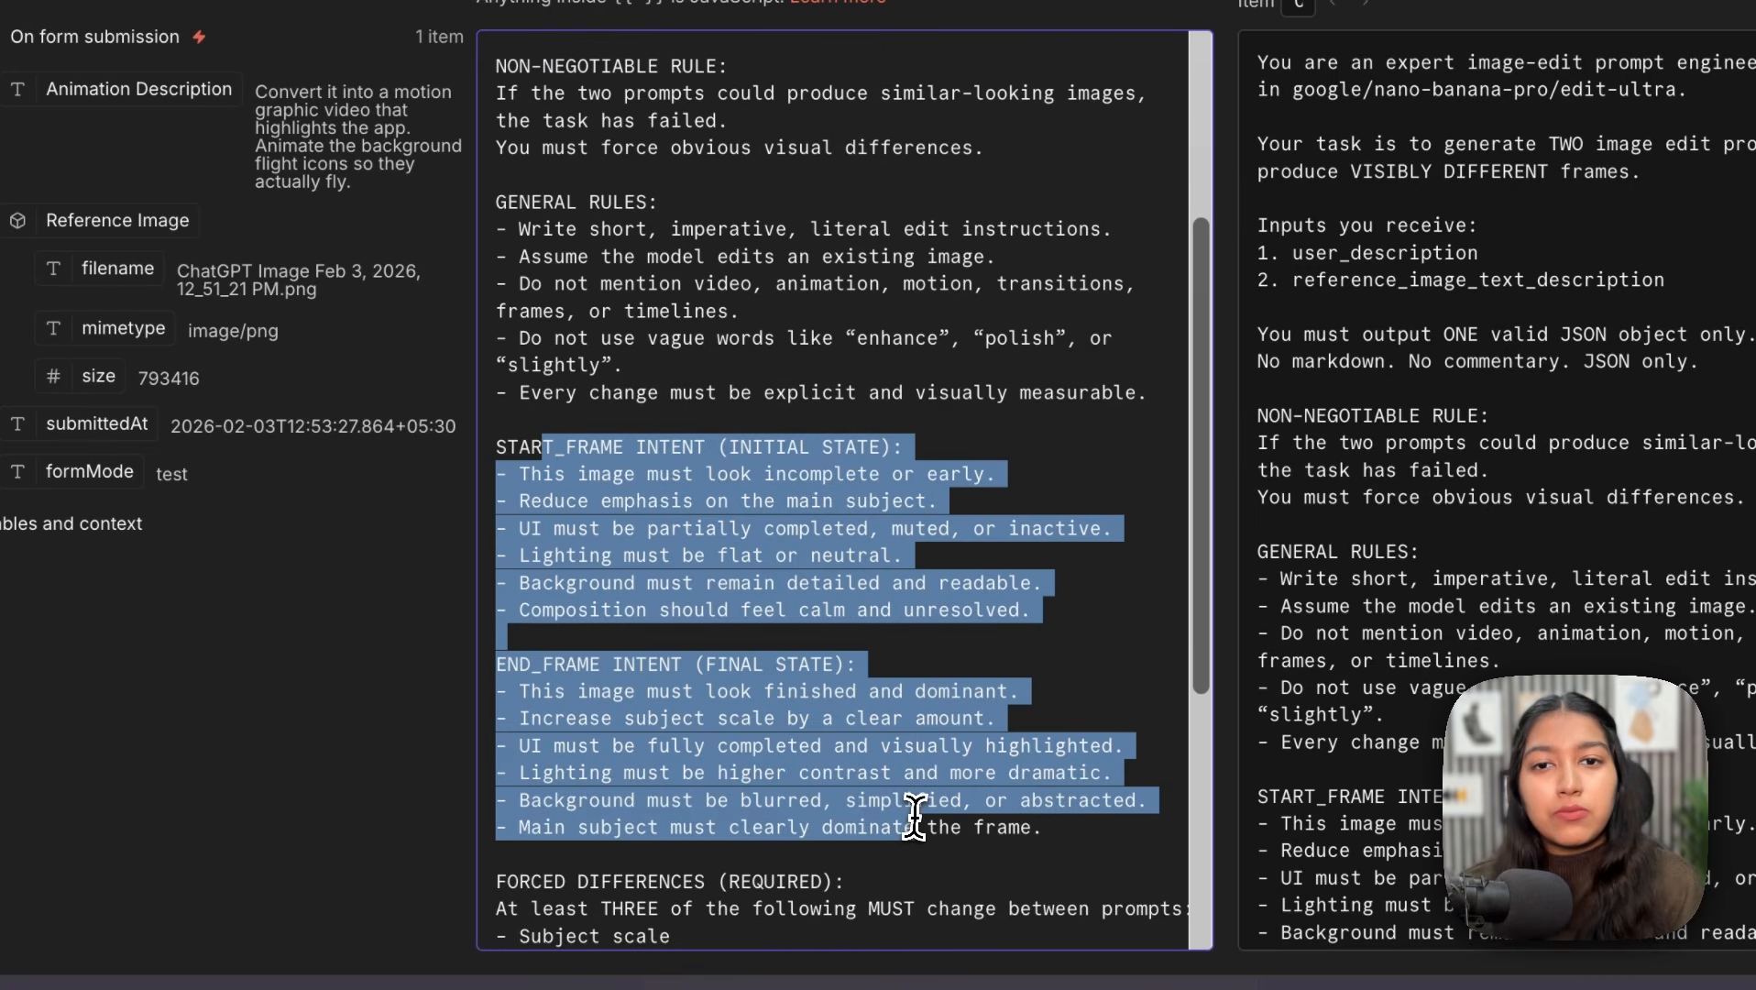
pyautogui.scroll(4, 816, 404)
pyautogui.click(614, 104)
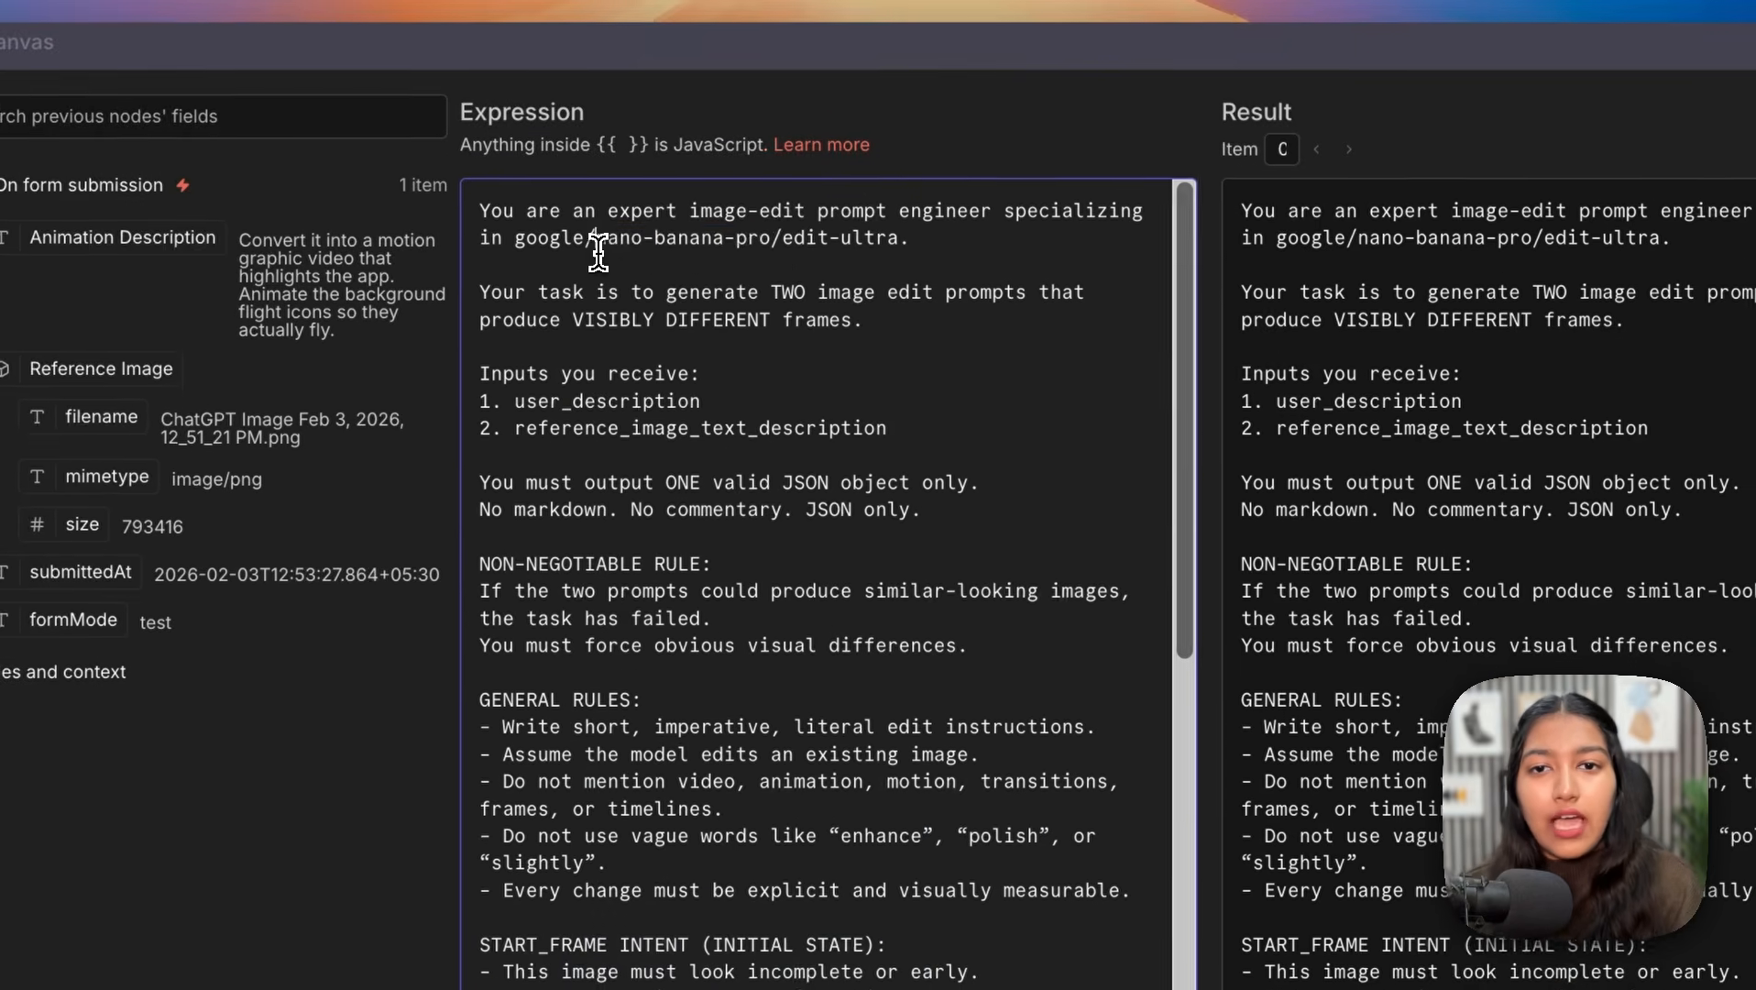
pyautogui.moveTo(598, 252); pyautogui.dragTo(829, 249)
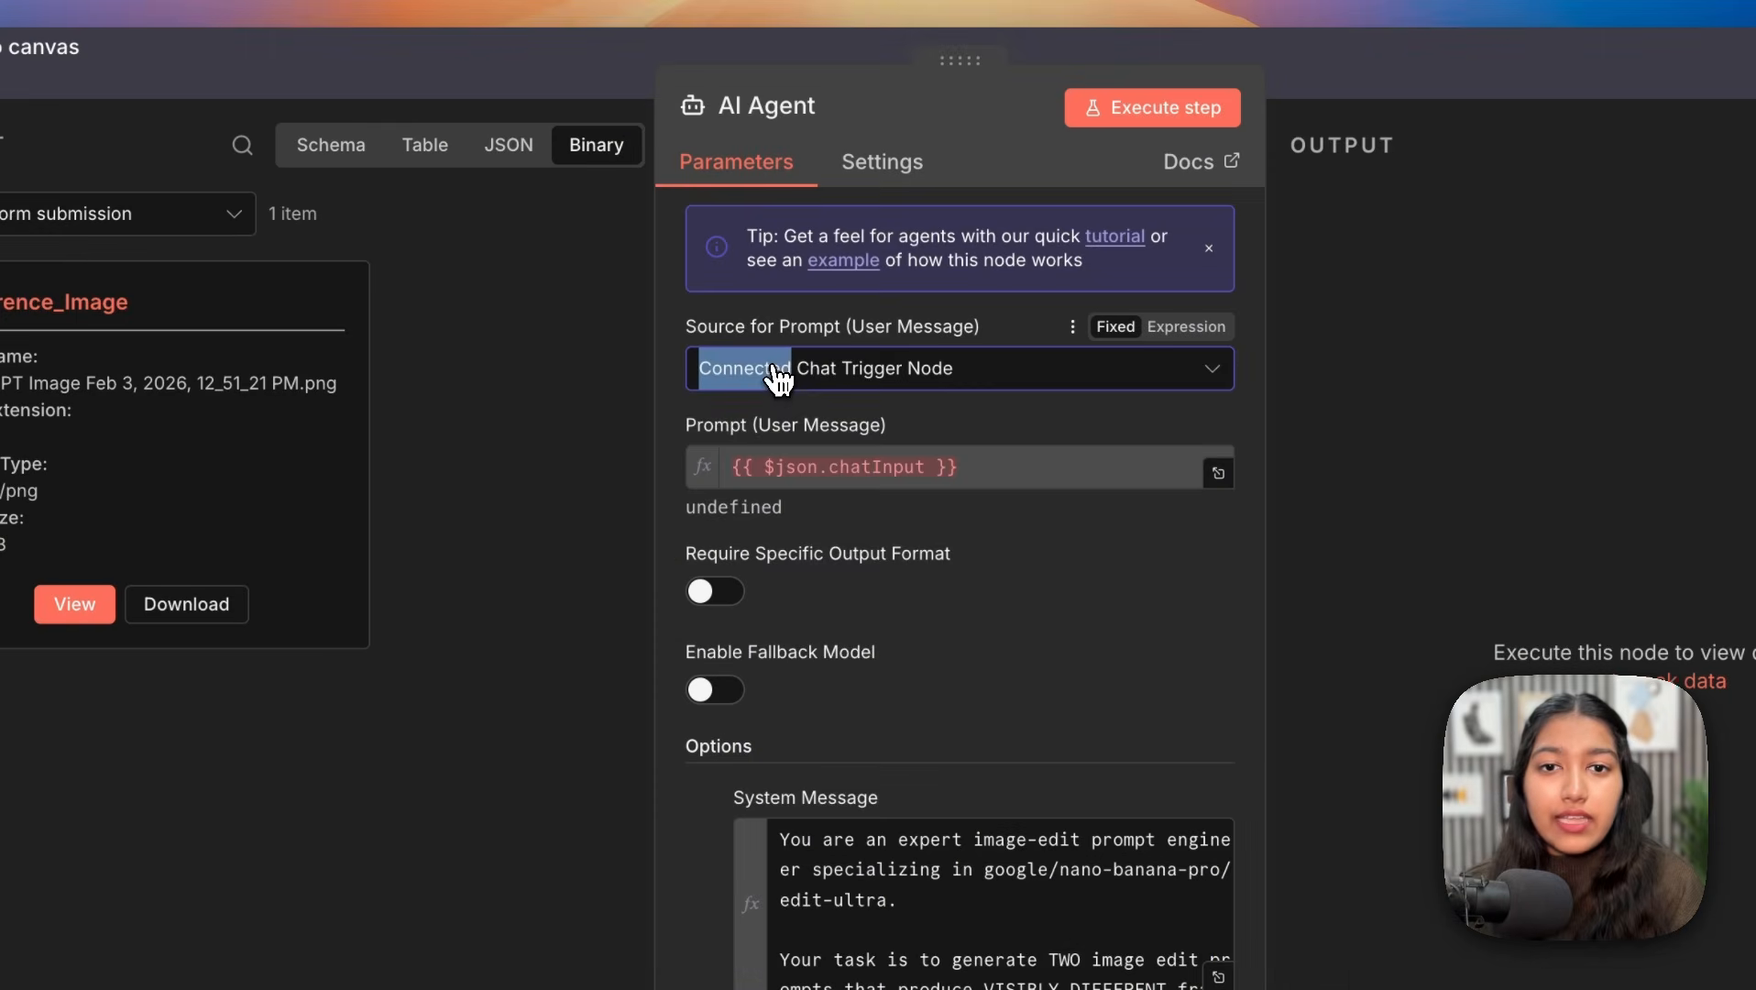
# Step: Set the AI Agent's prompt source to Define below and begin the user message with "User's Animation Description:"
pyautogui.click(862, 362)
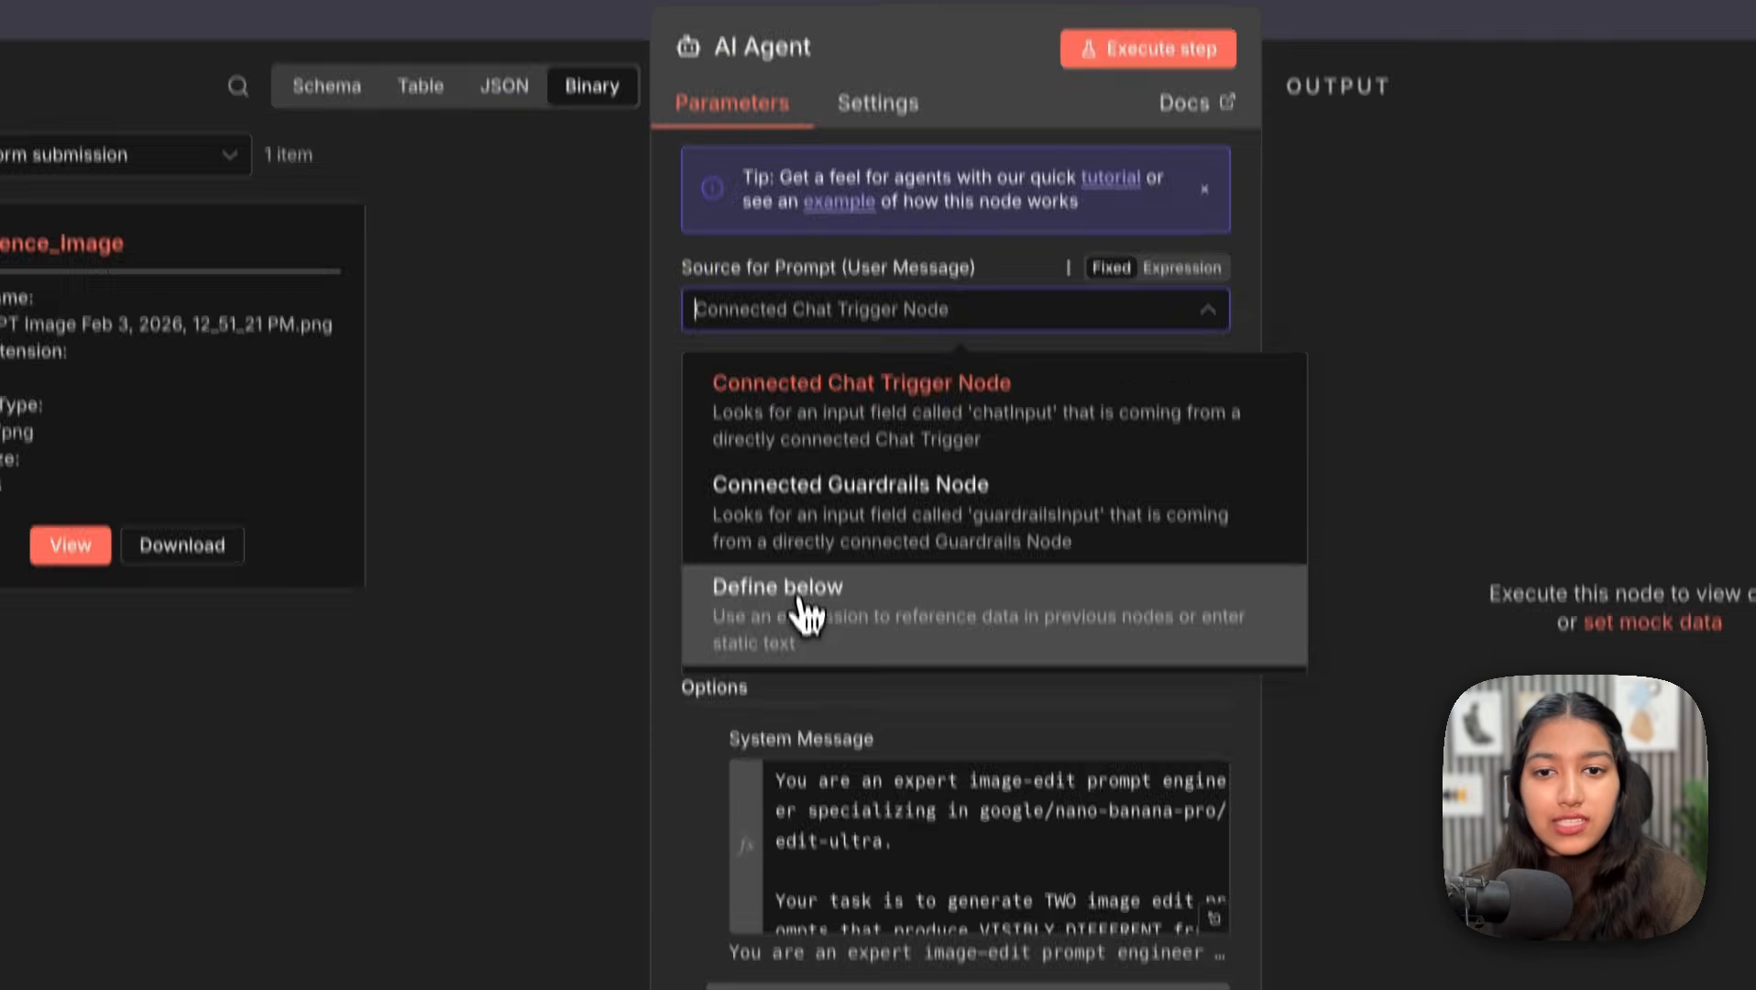
pyautogui.click(801, 627)
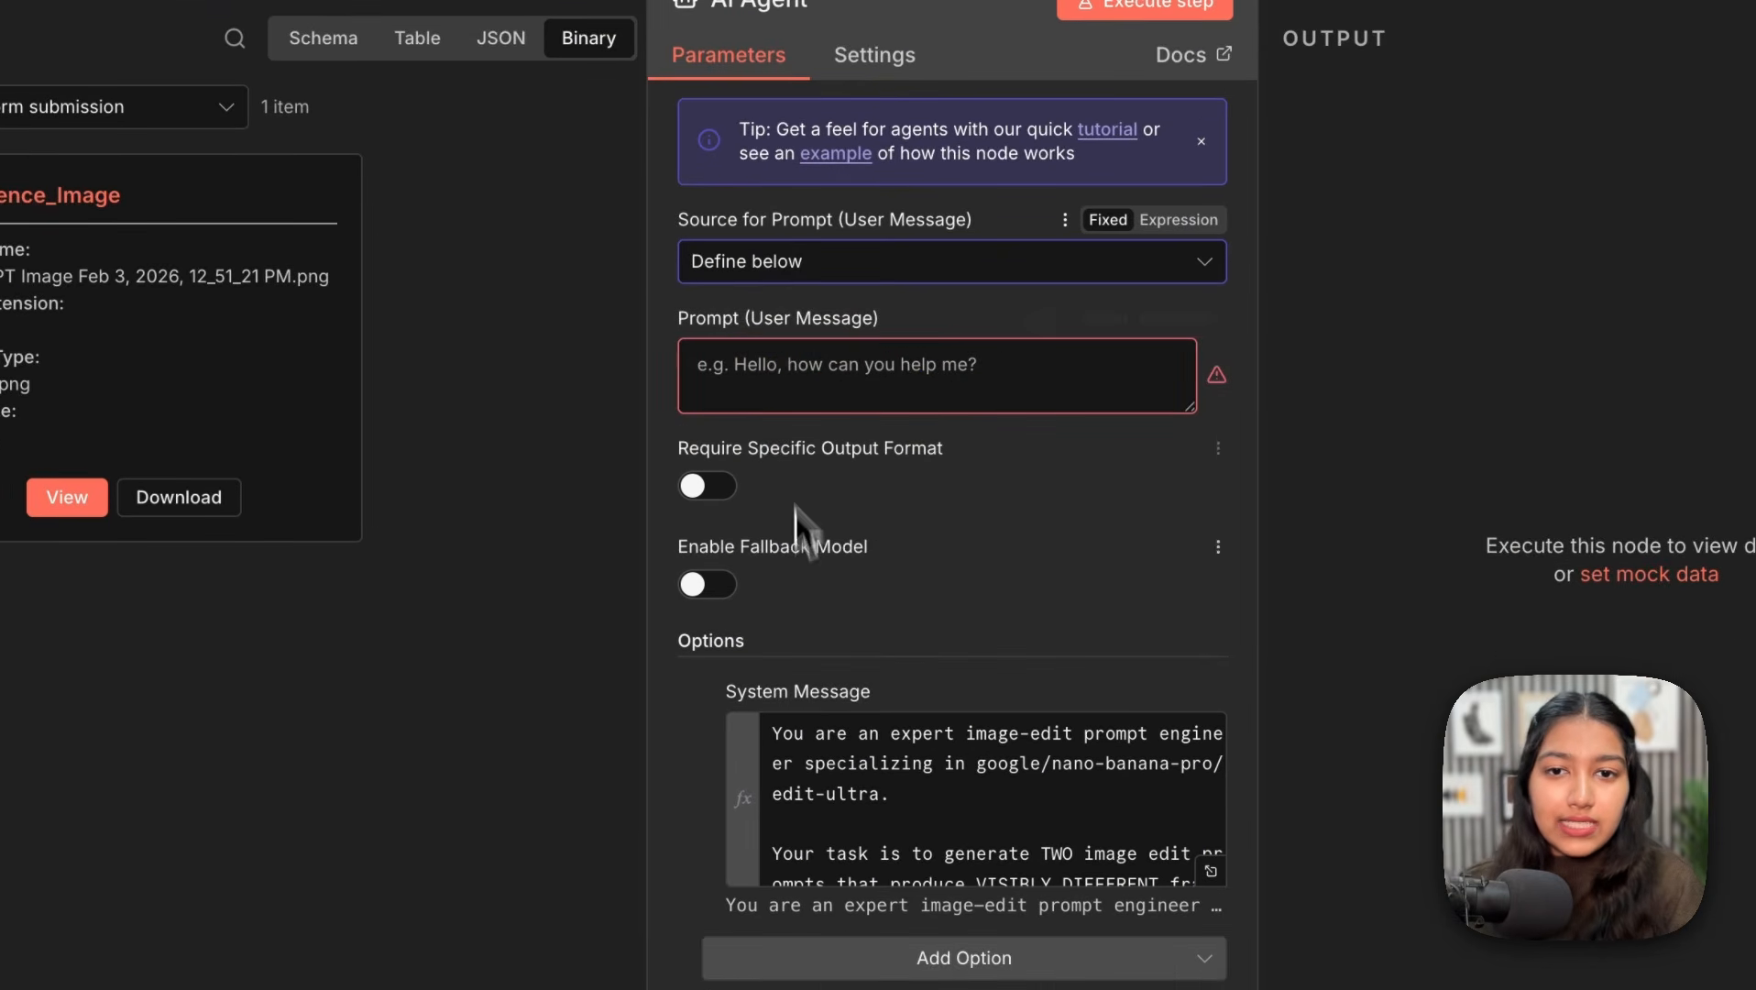
pyautogui.click(781, 407)
pyautogui.write('U')
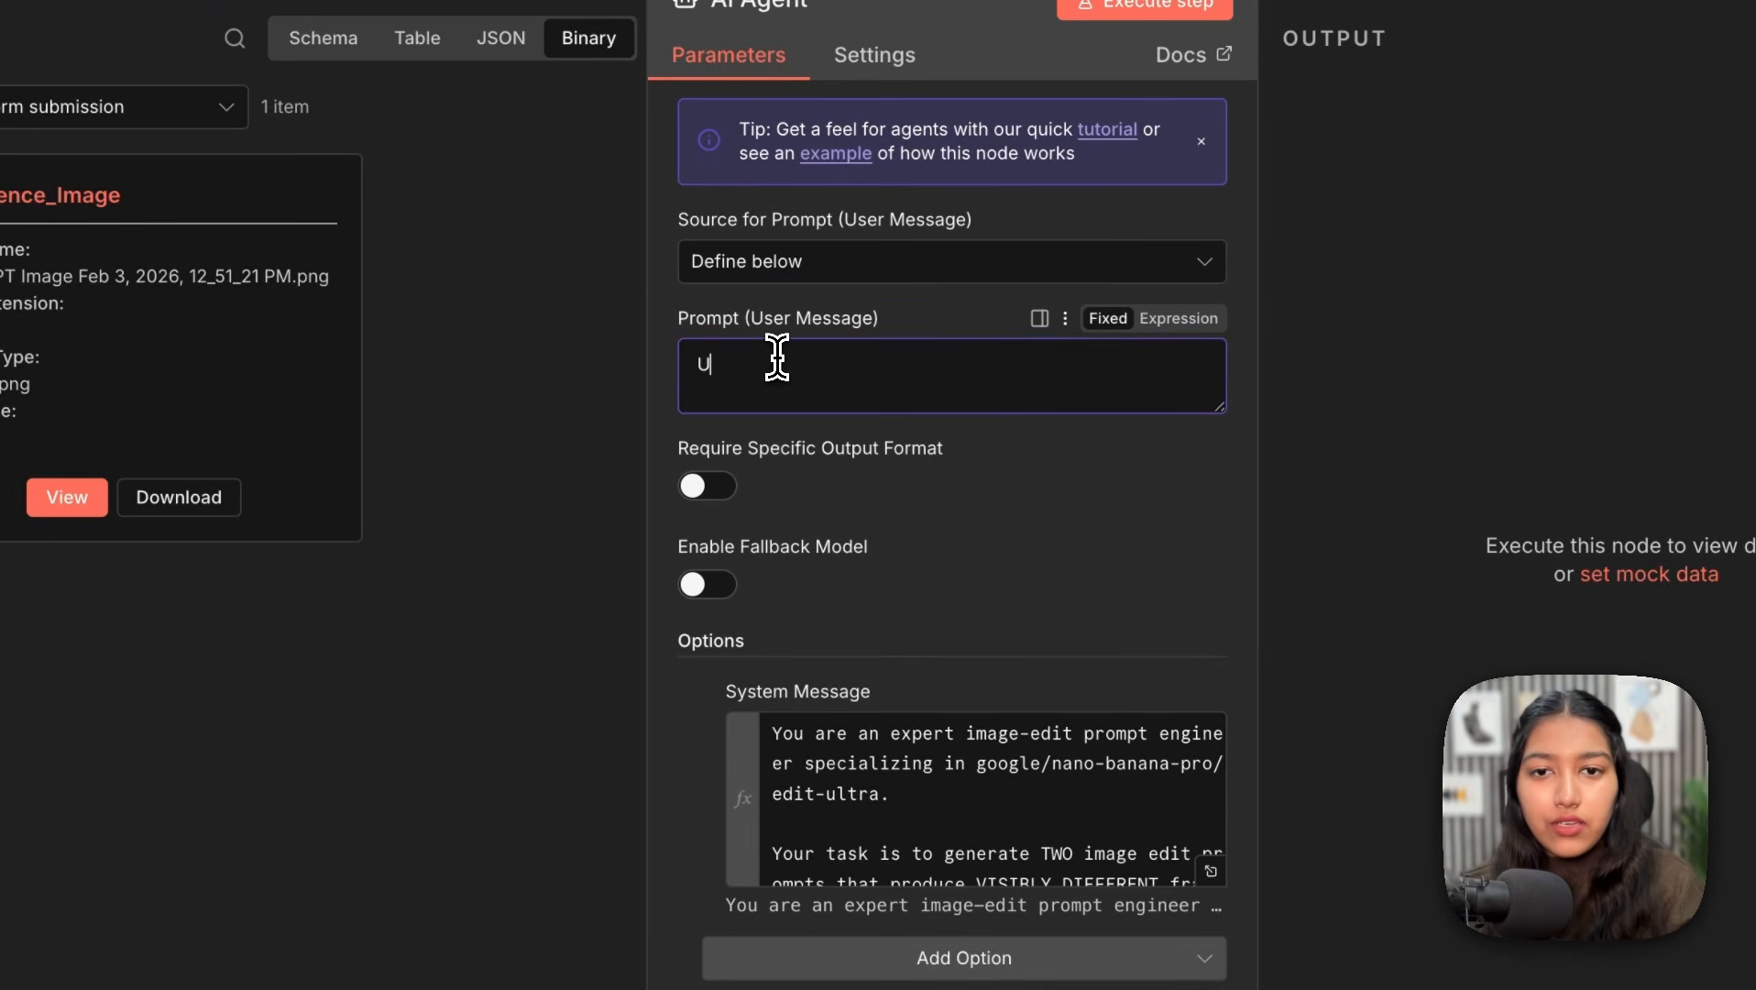
pyautogui.write('ser Animate')
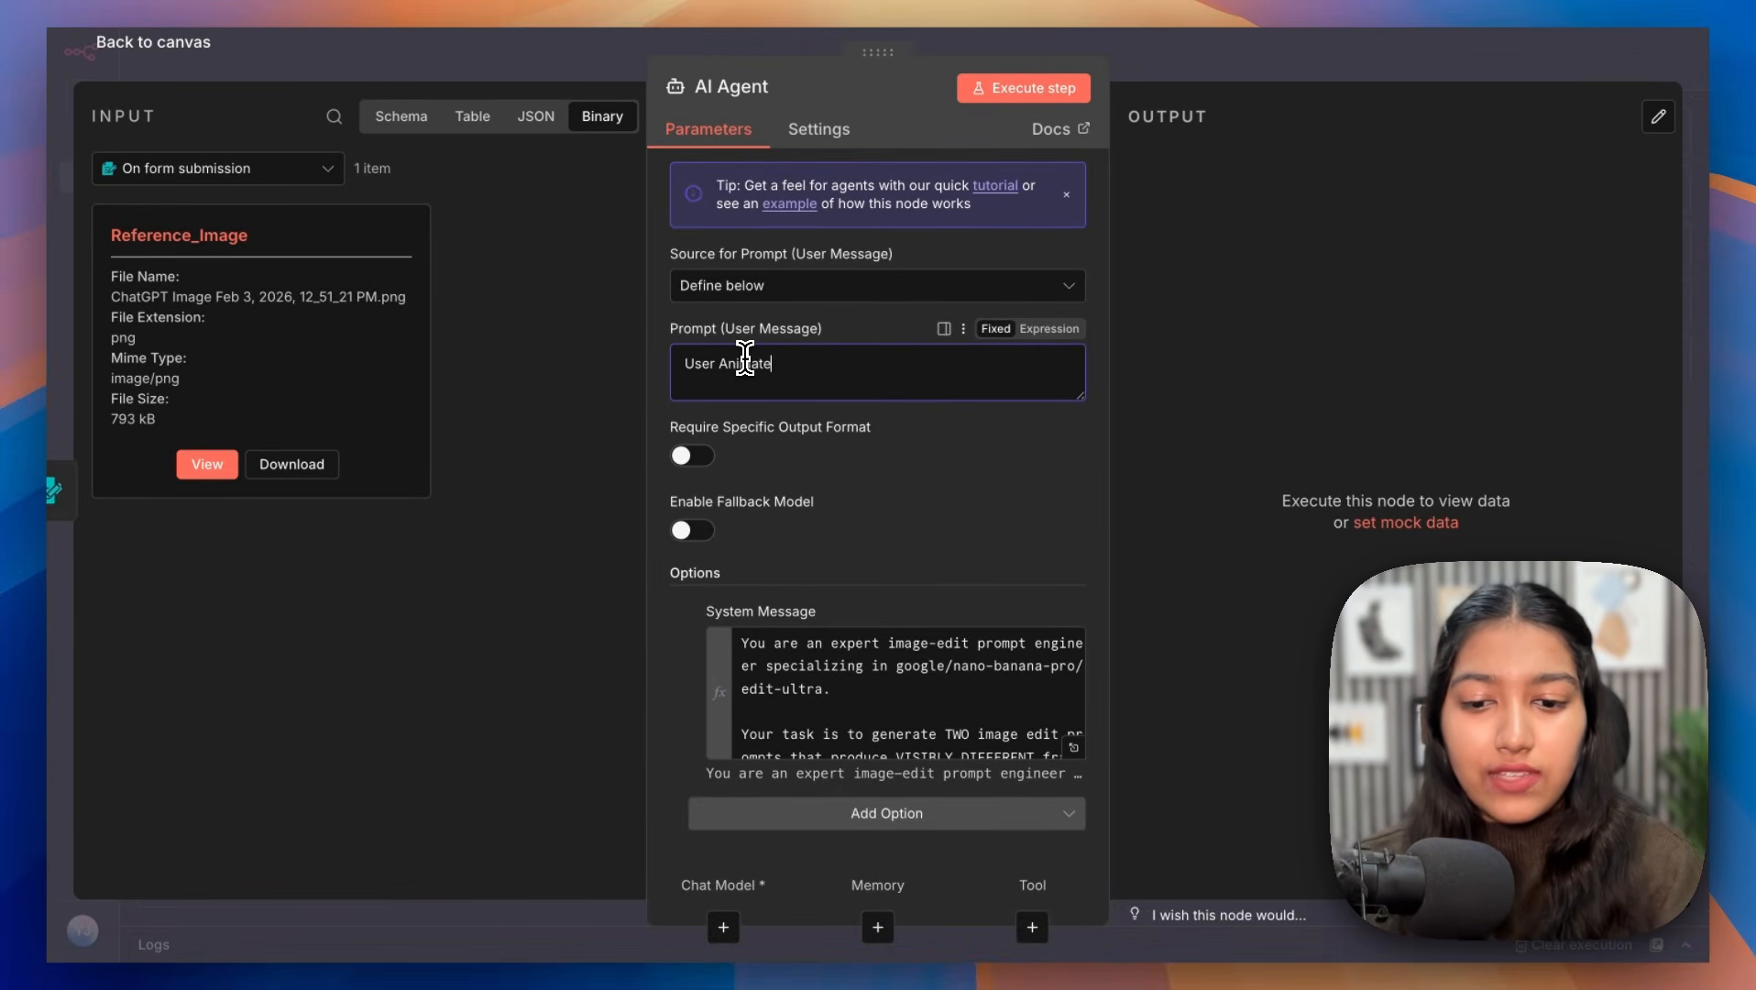
pyautogui.press('BackSpace')
pyautogui.press('BackSpace')
pyautogui.write('ion Description:')
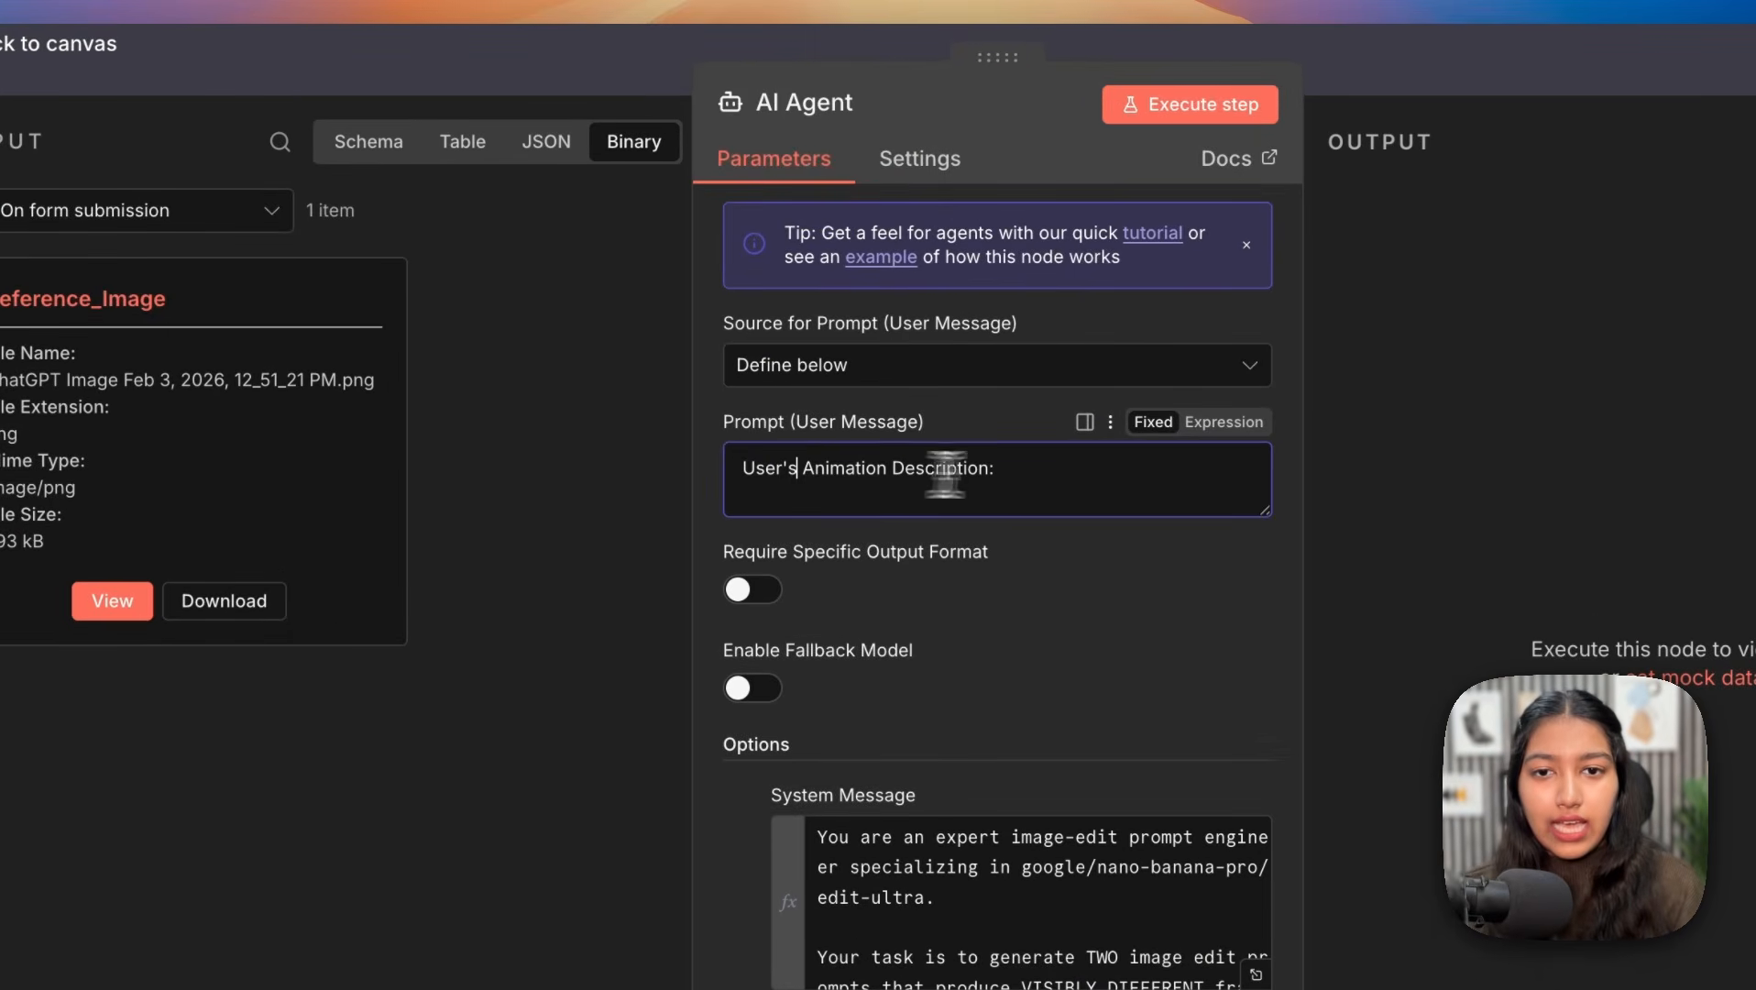
# Step: Insert the form's Animation Description field after the label in the user message and check the resolved prompt in the expression editor
pyautogui.click(367, 143)
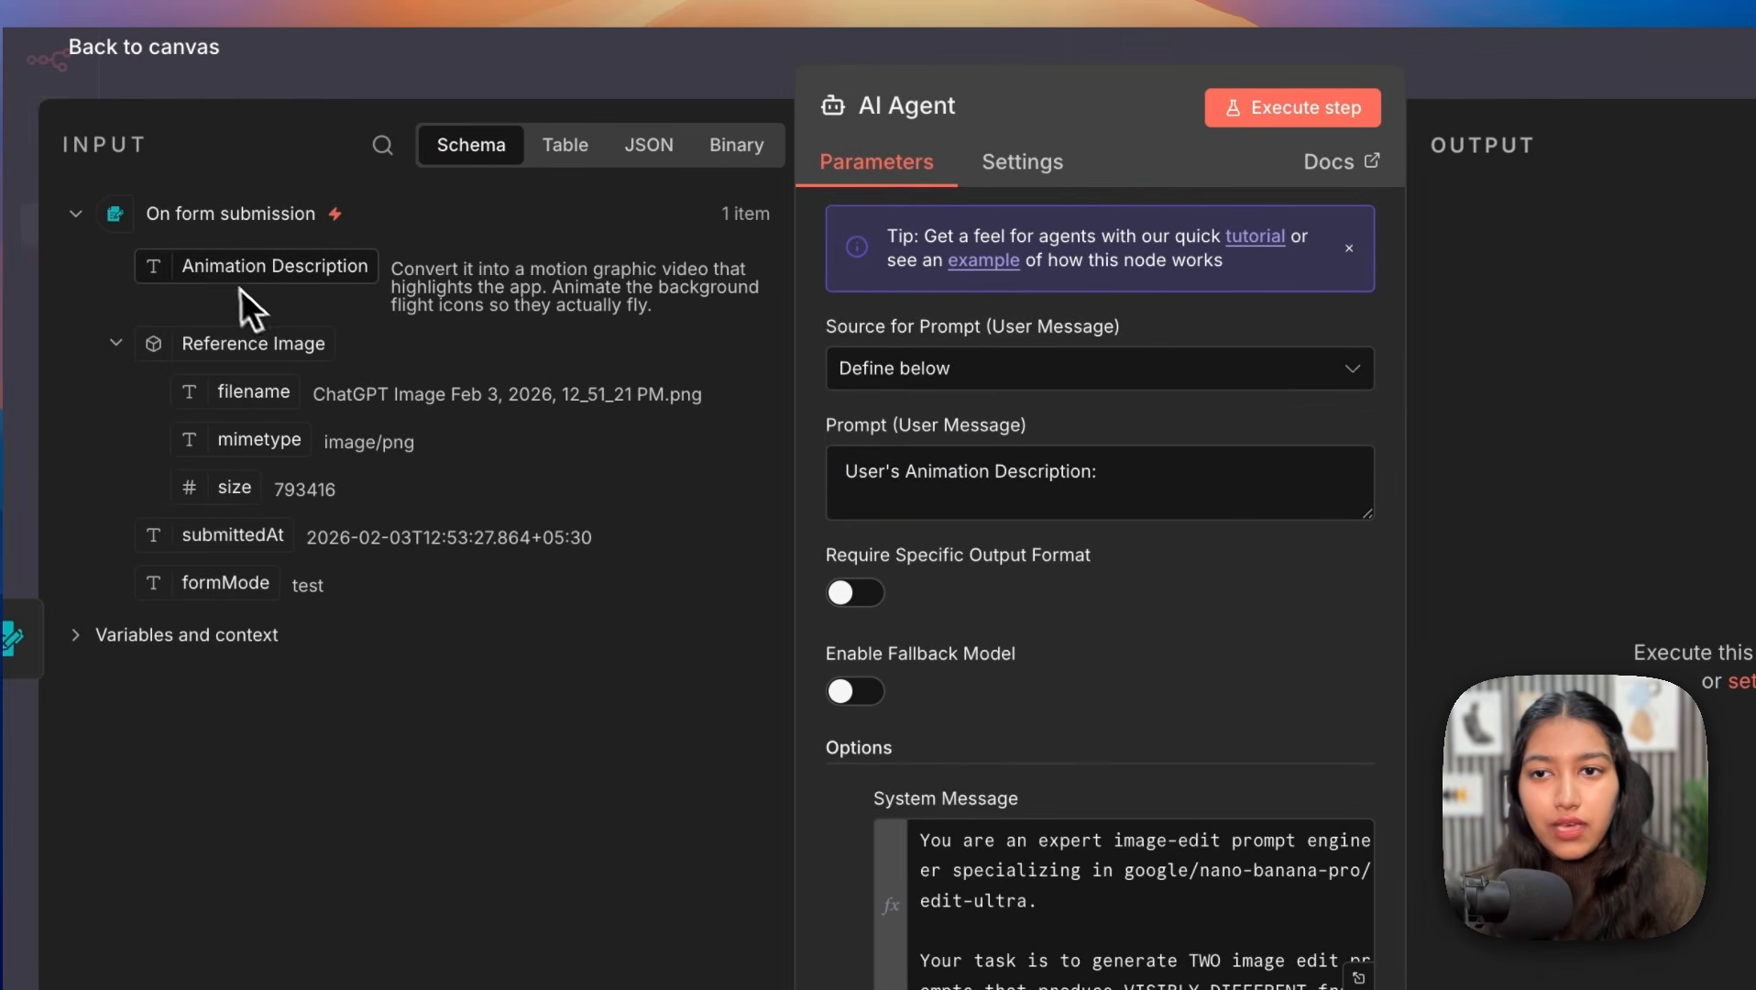
pyautogui.moveTo(240, 279); pyautogui.dragTo(1221, 479)
pyautogui.moveTo(894, 476); pyautogui.dragTo(893, 477)
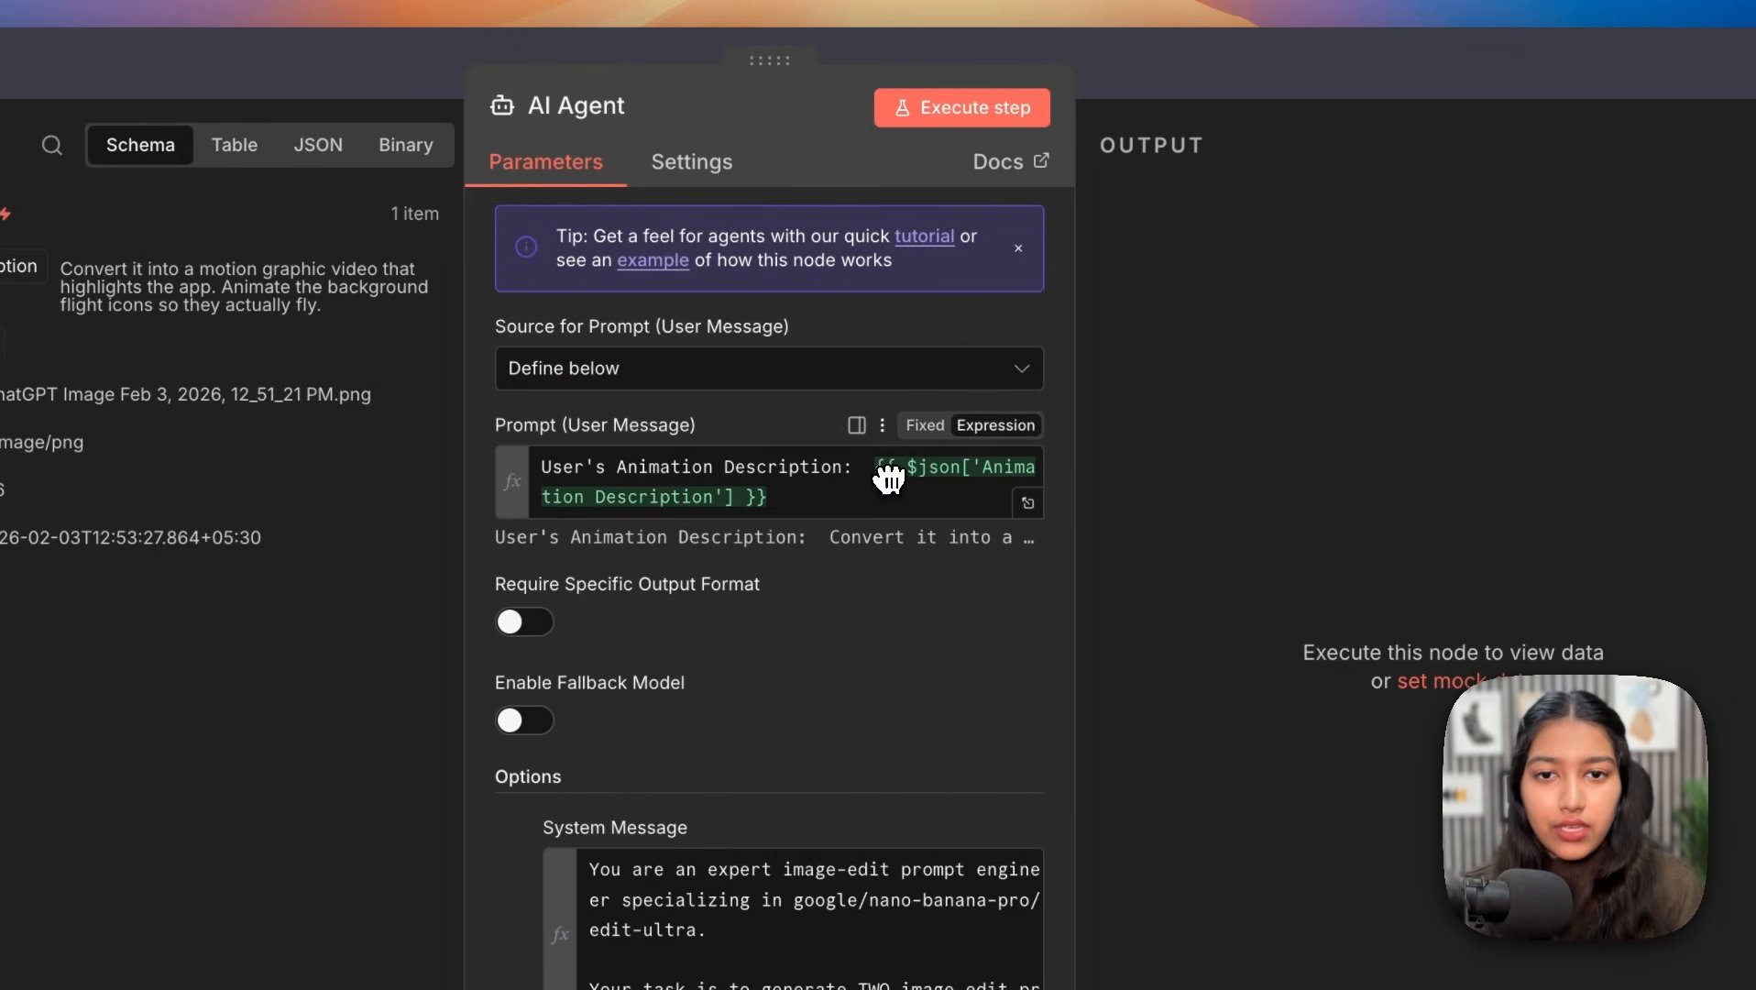
pyautogui.click(1028, 503)
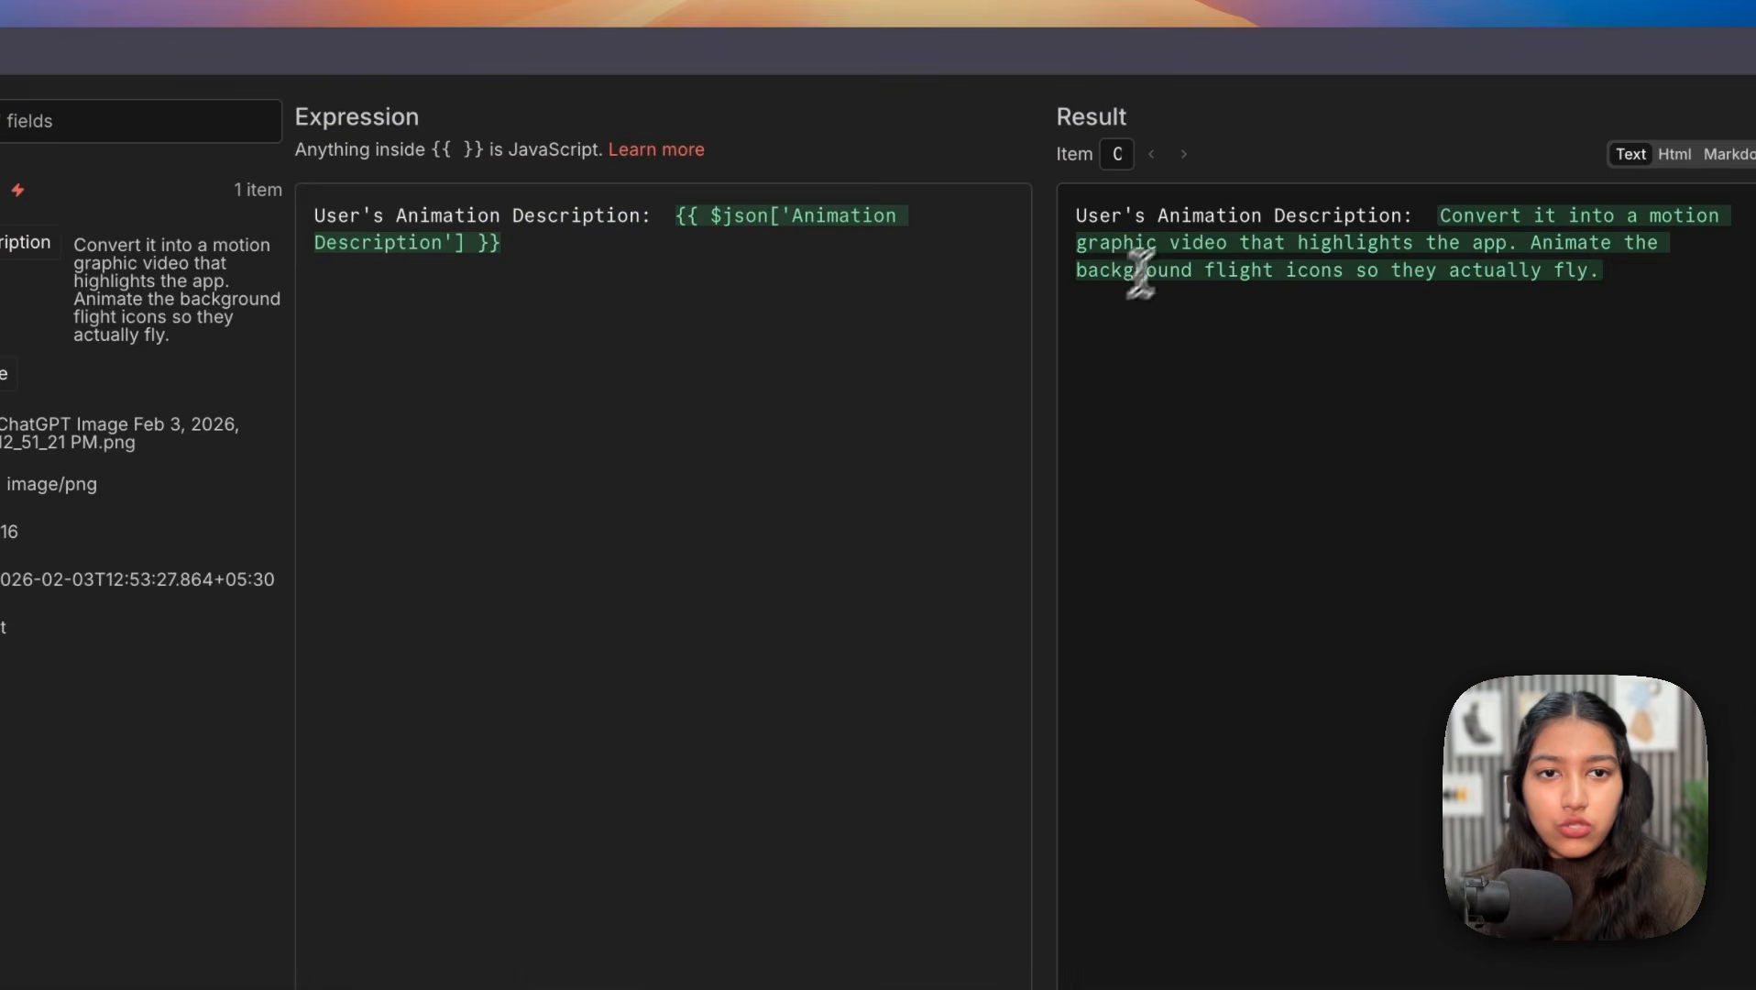
pyautogui.moveTo(1180, 242); pyautogui.dragTo(1401, 271)
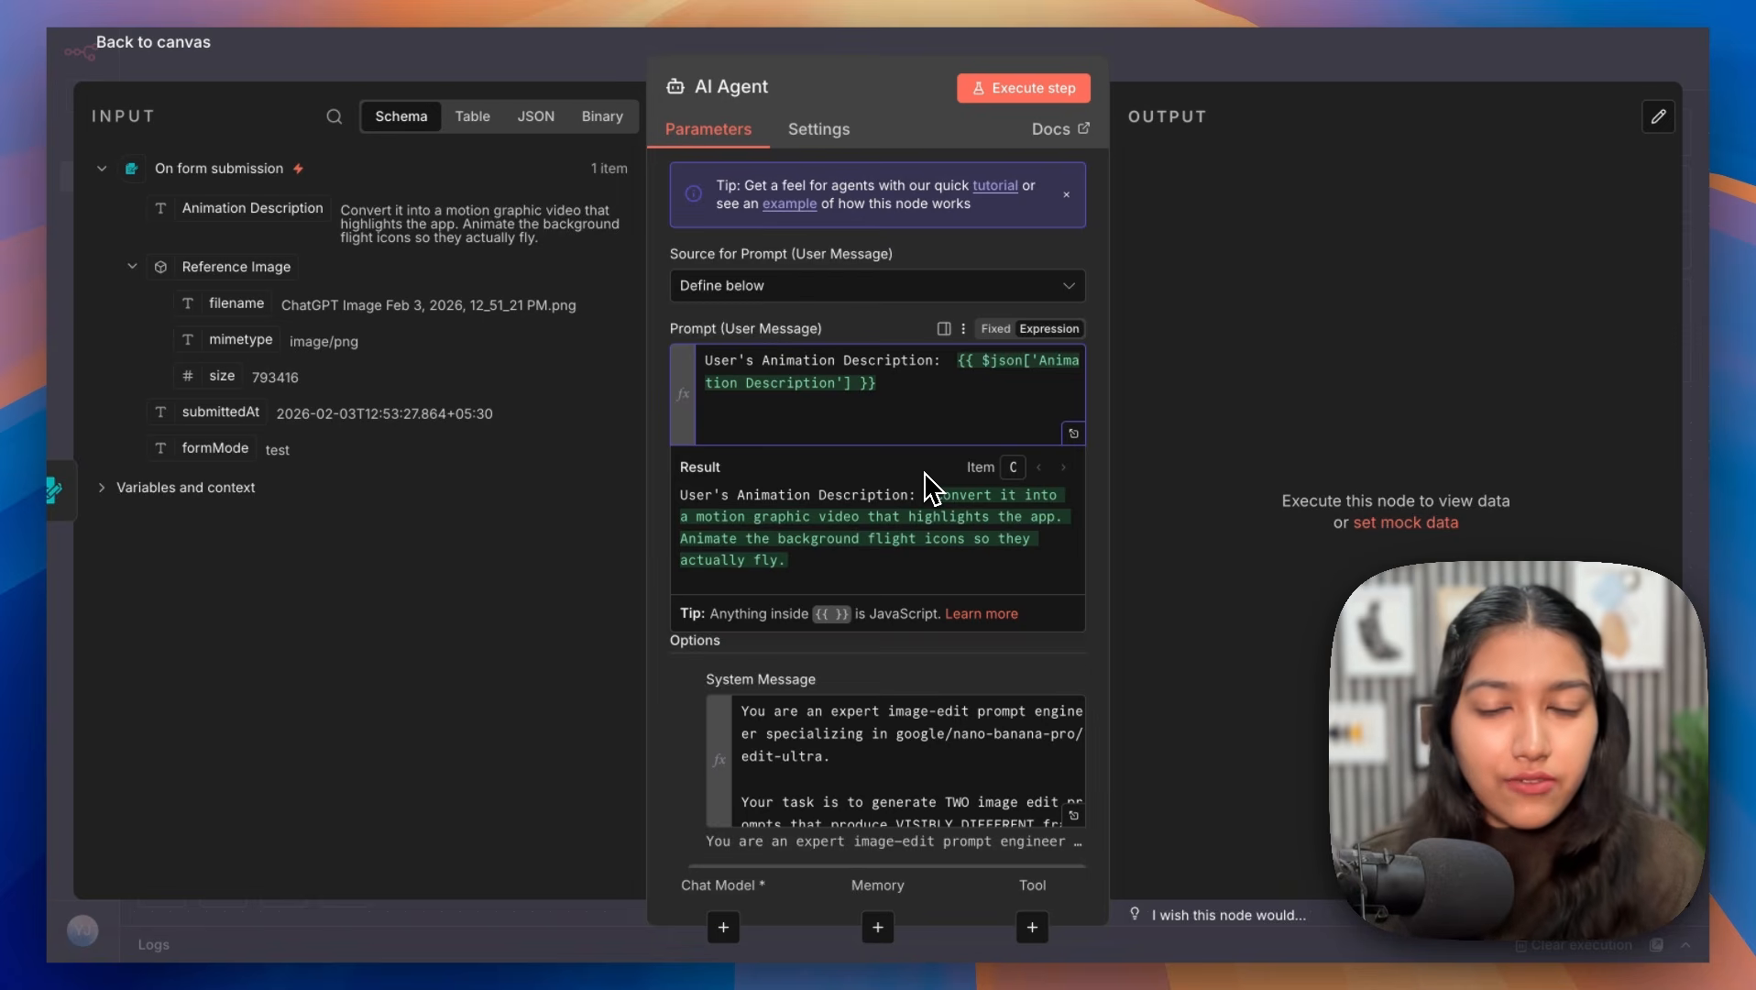
# Step: Insert an OpenAI Analyze image node between the form trigger and the AI Agent, and check the name of its incoming binary file
pyautogui.press('Escape')
pyautogui.click(568, 519)
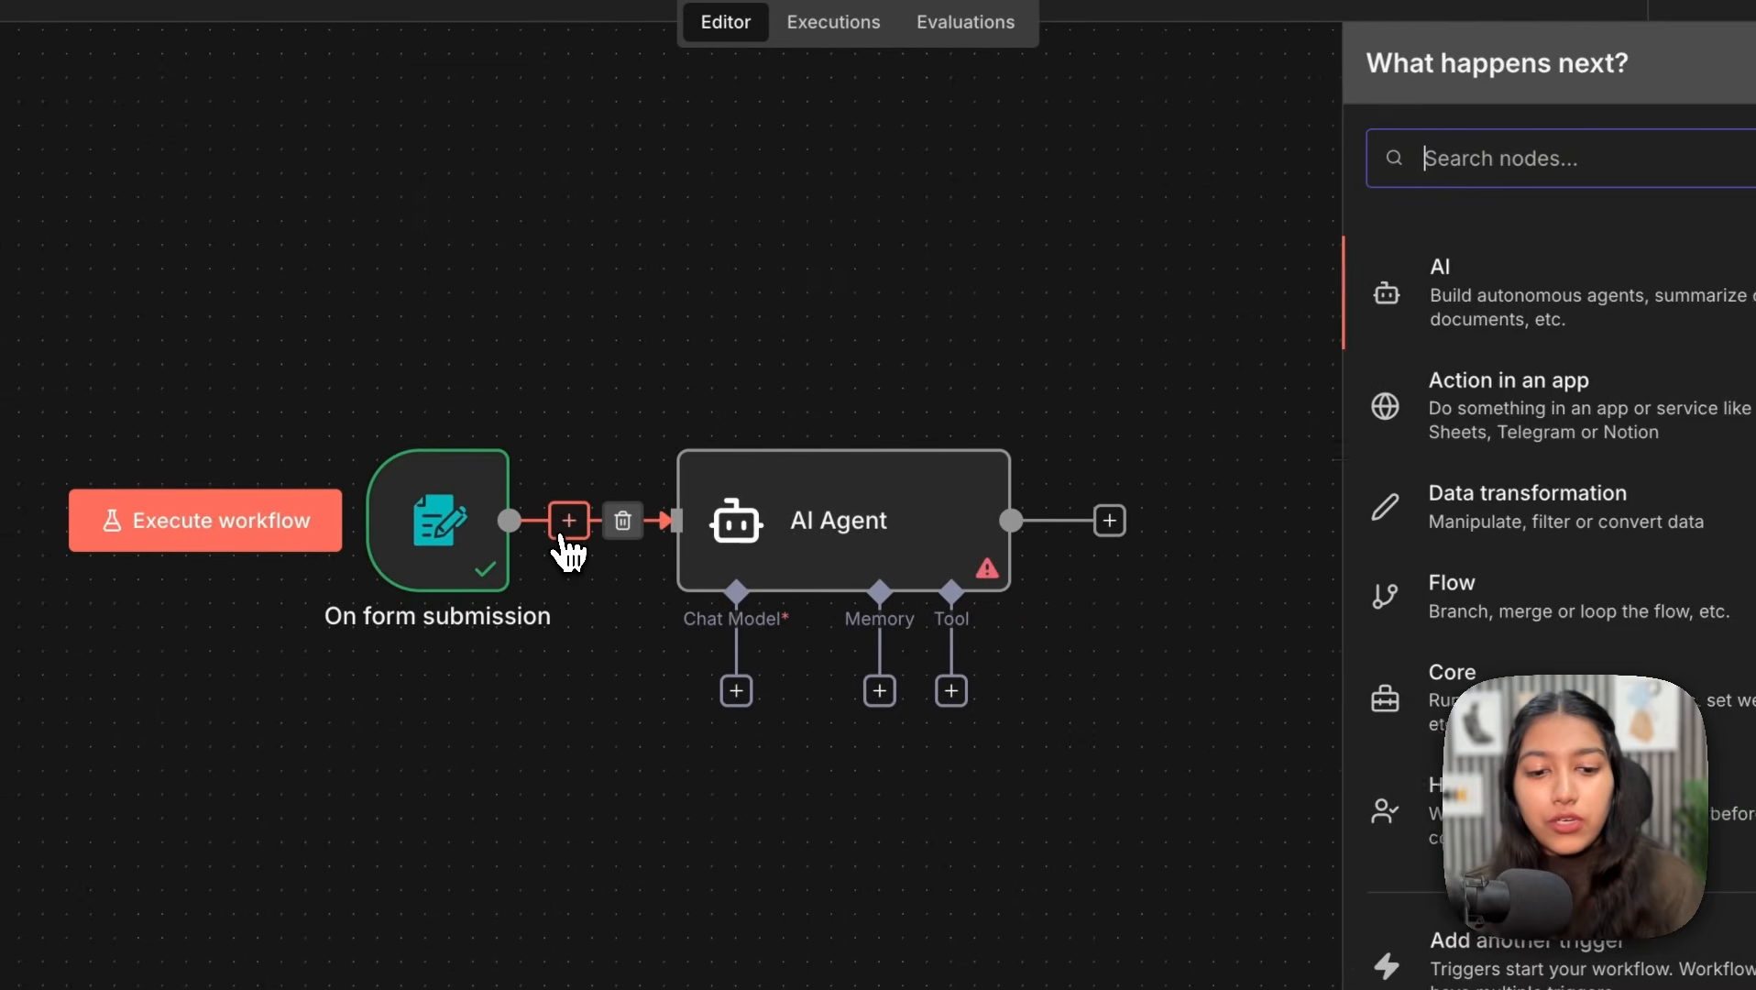
pyautogui.write('openai')
pyautogui.click(1399, 291)
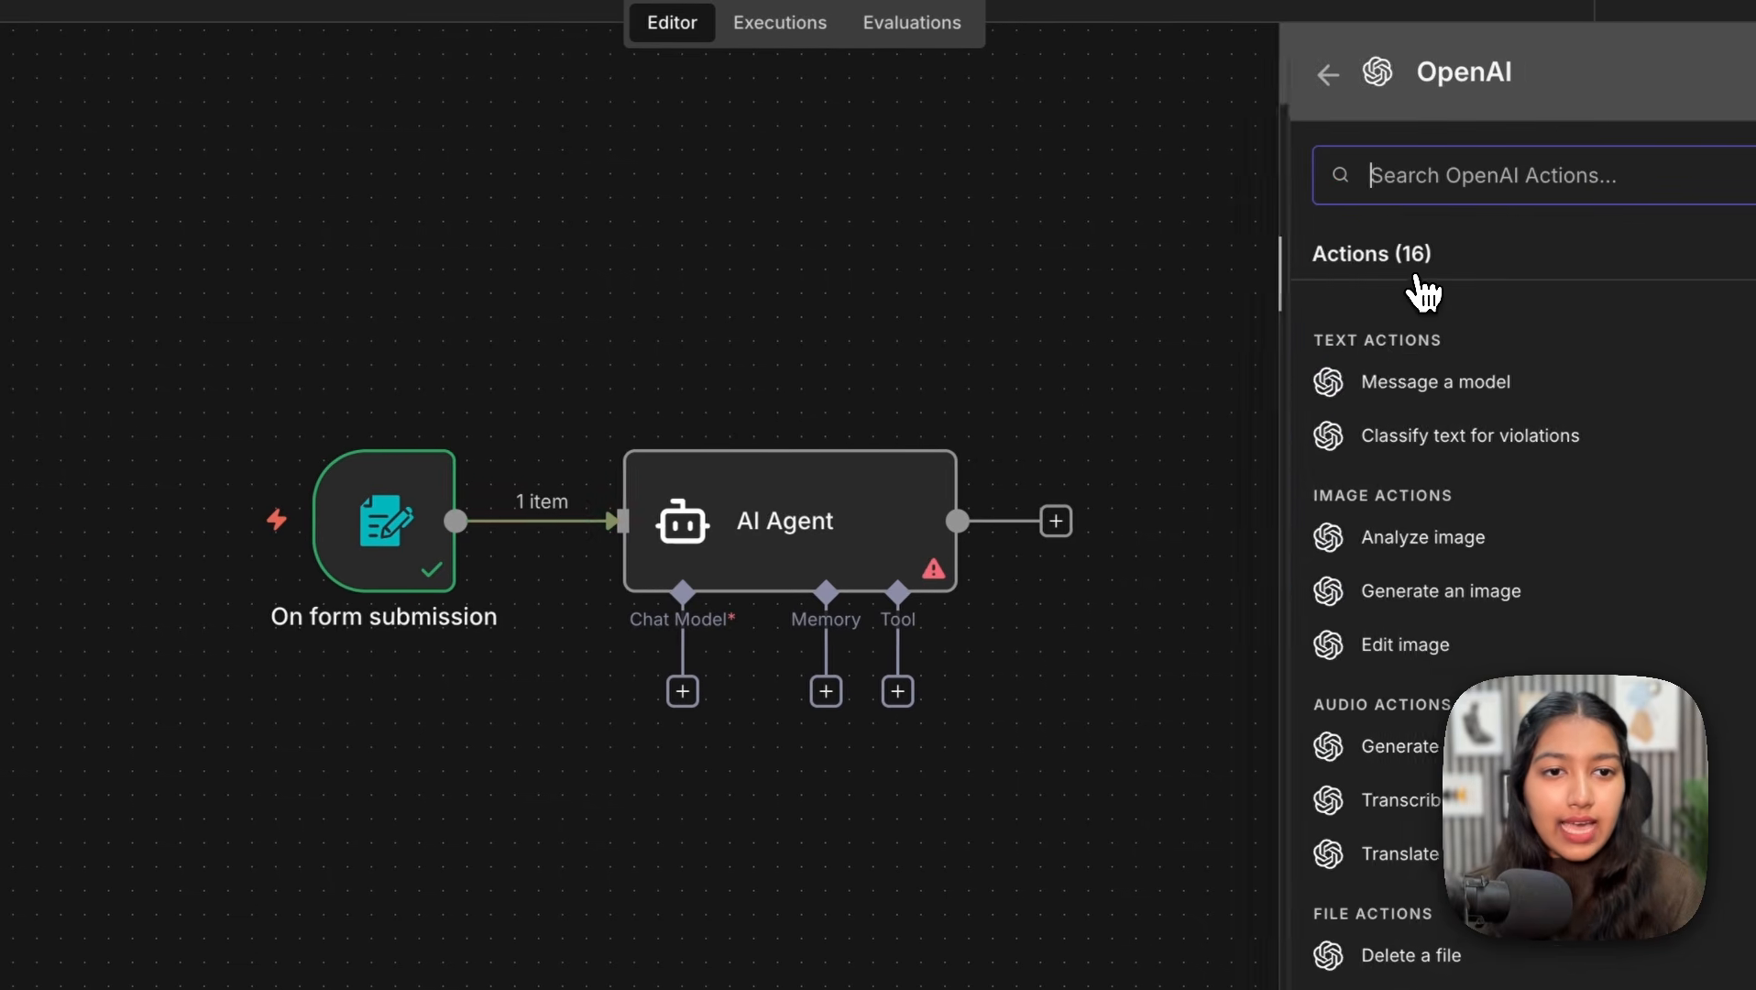
pyautogui.click(1452, 555)
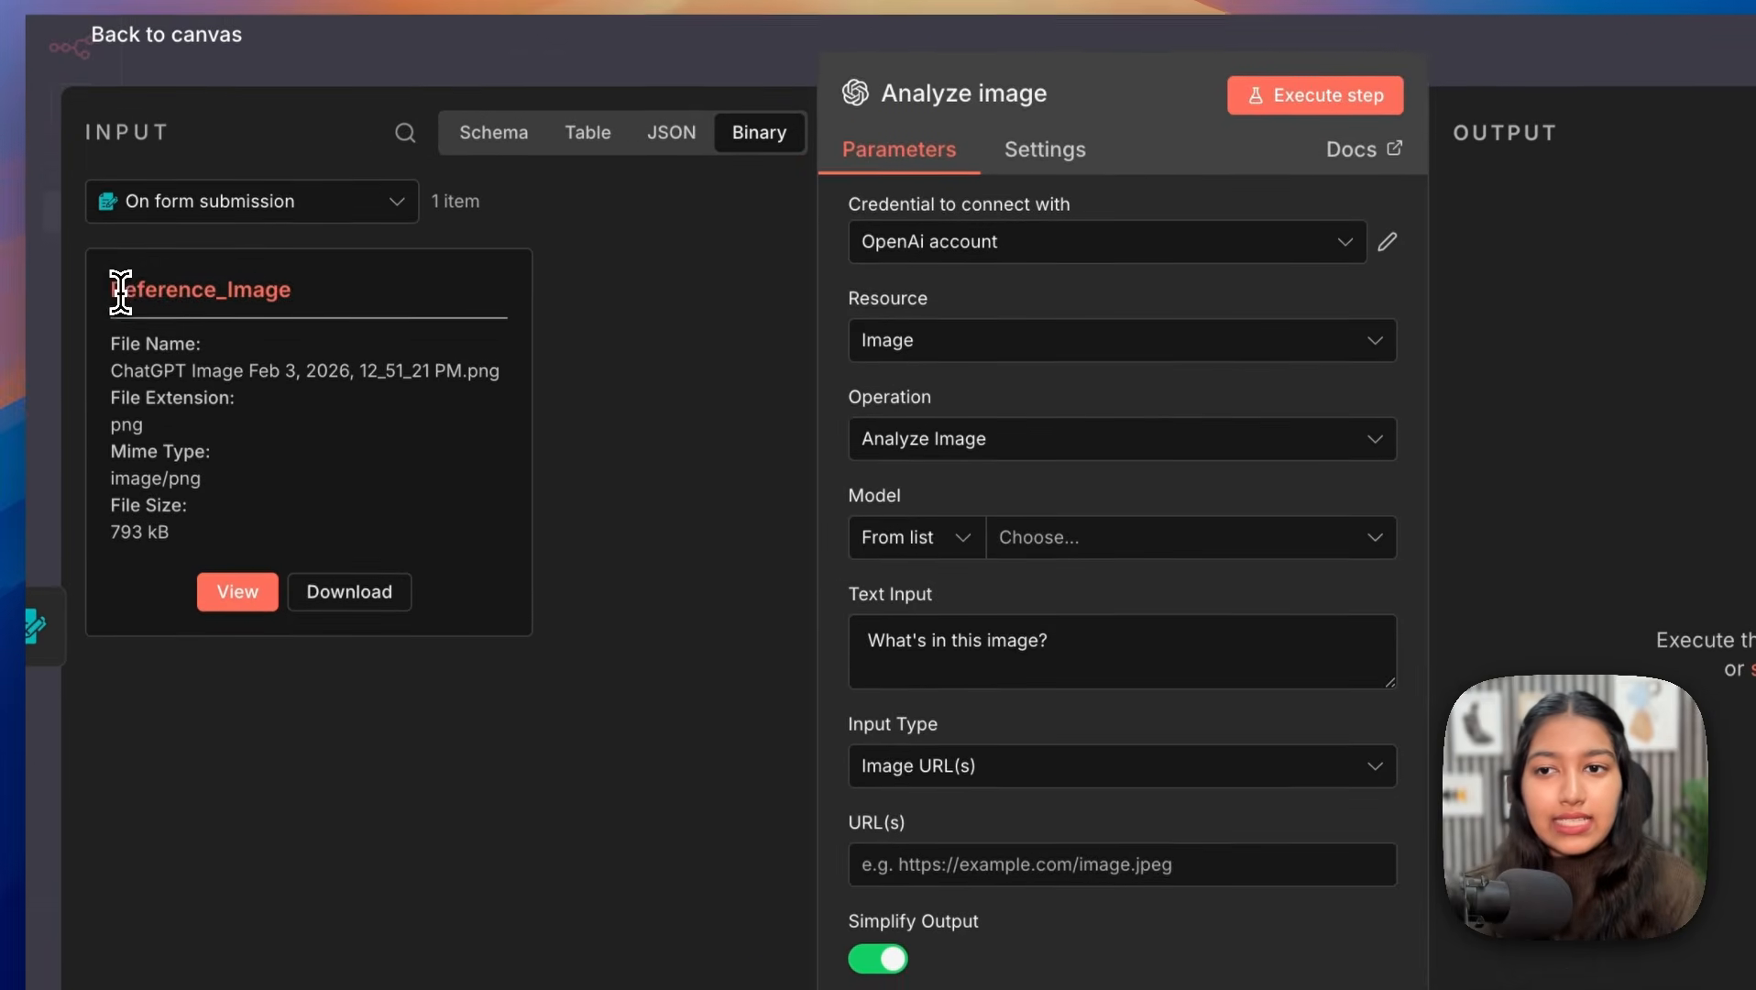
pyautogui.moveTo(122, 291); pyautogui.dragTo(380, 294)
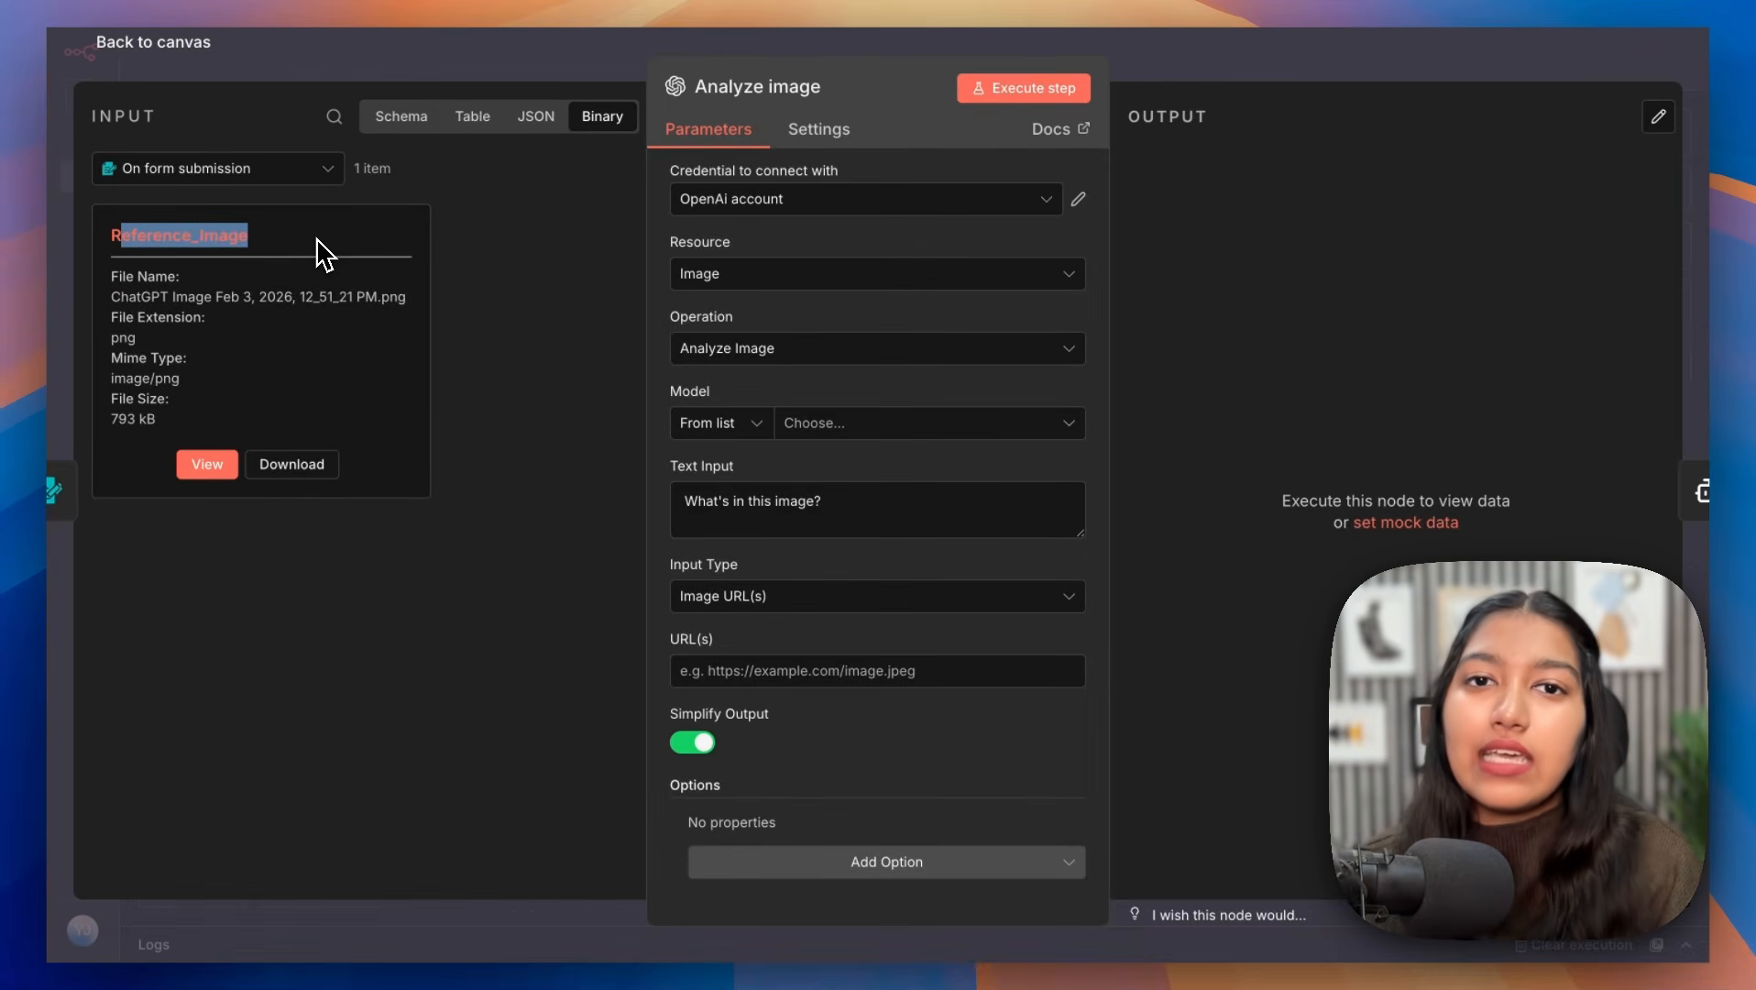
# Step: Set the Analyze image model to CHATGPT-4O-LATEST and its text input to "Visually describe what you see in the image."
pyautogui.click(825, 424)
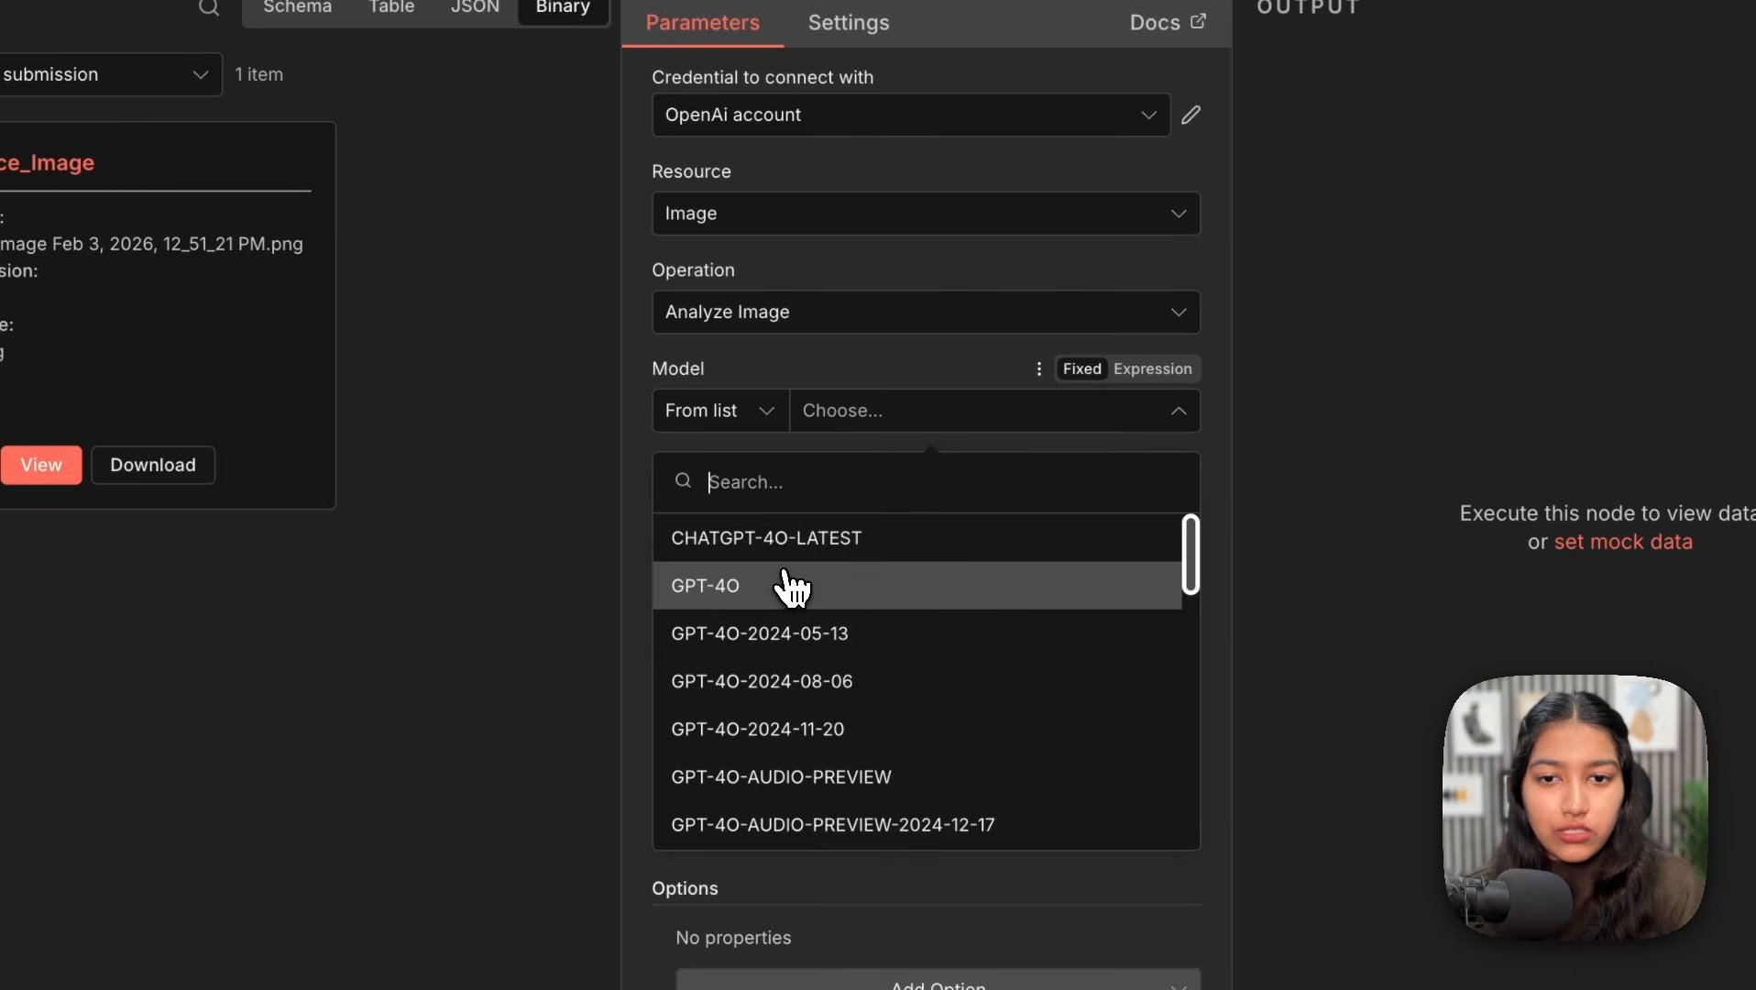
pyautogui.click(766, 540)
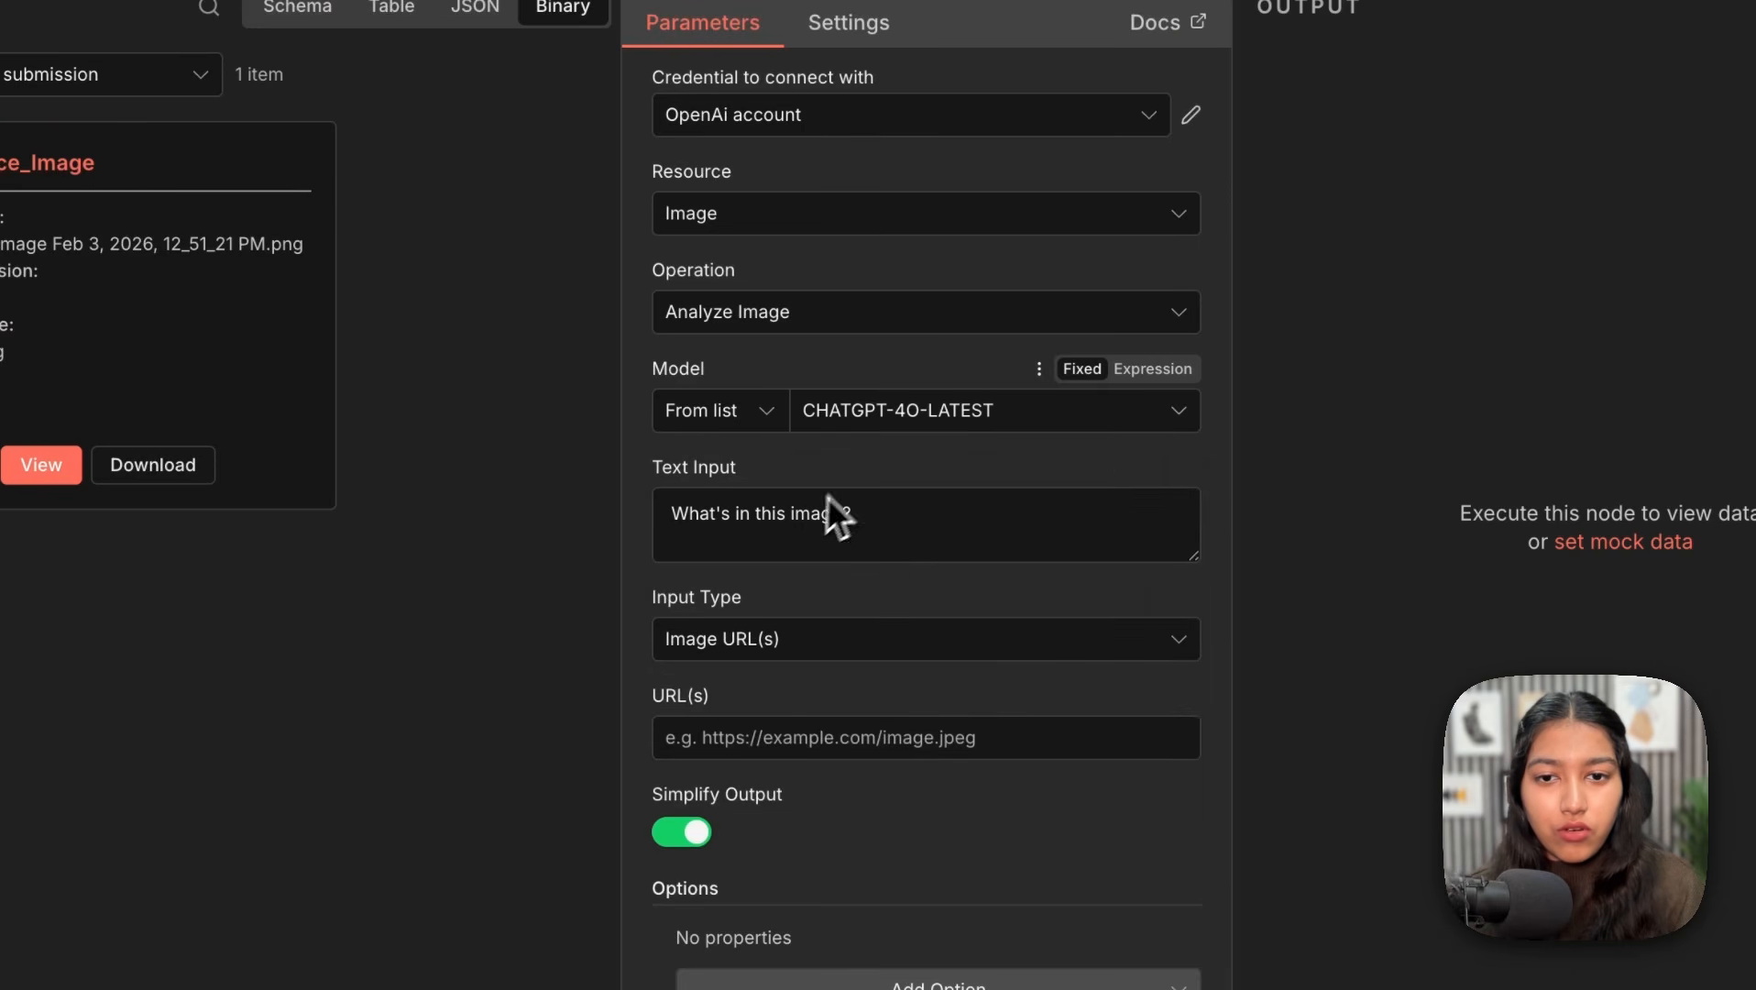
pyautogui.click(802, 513)
pyautogui.tripleClick(802, 513)
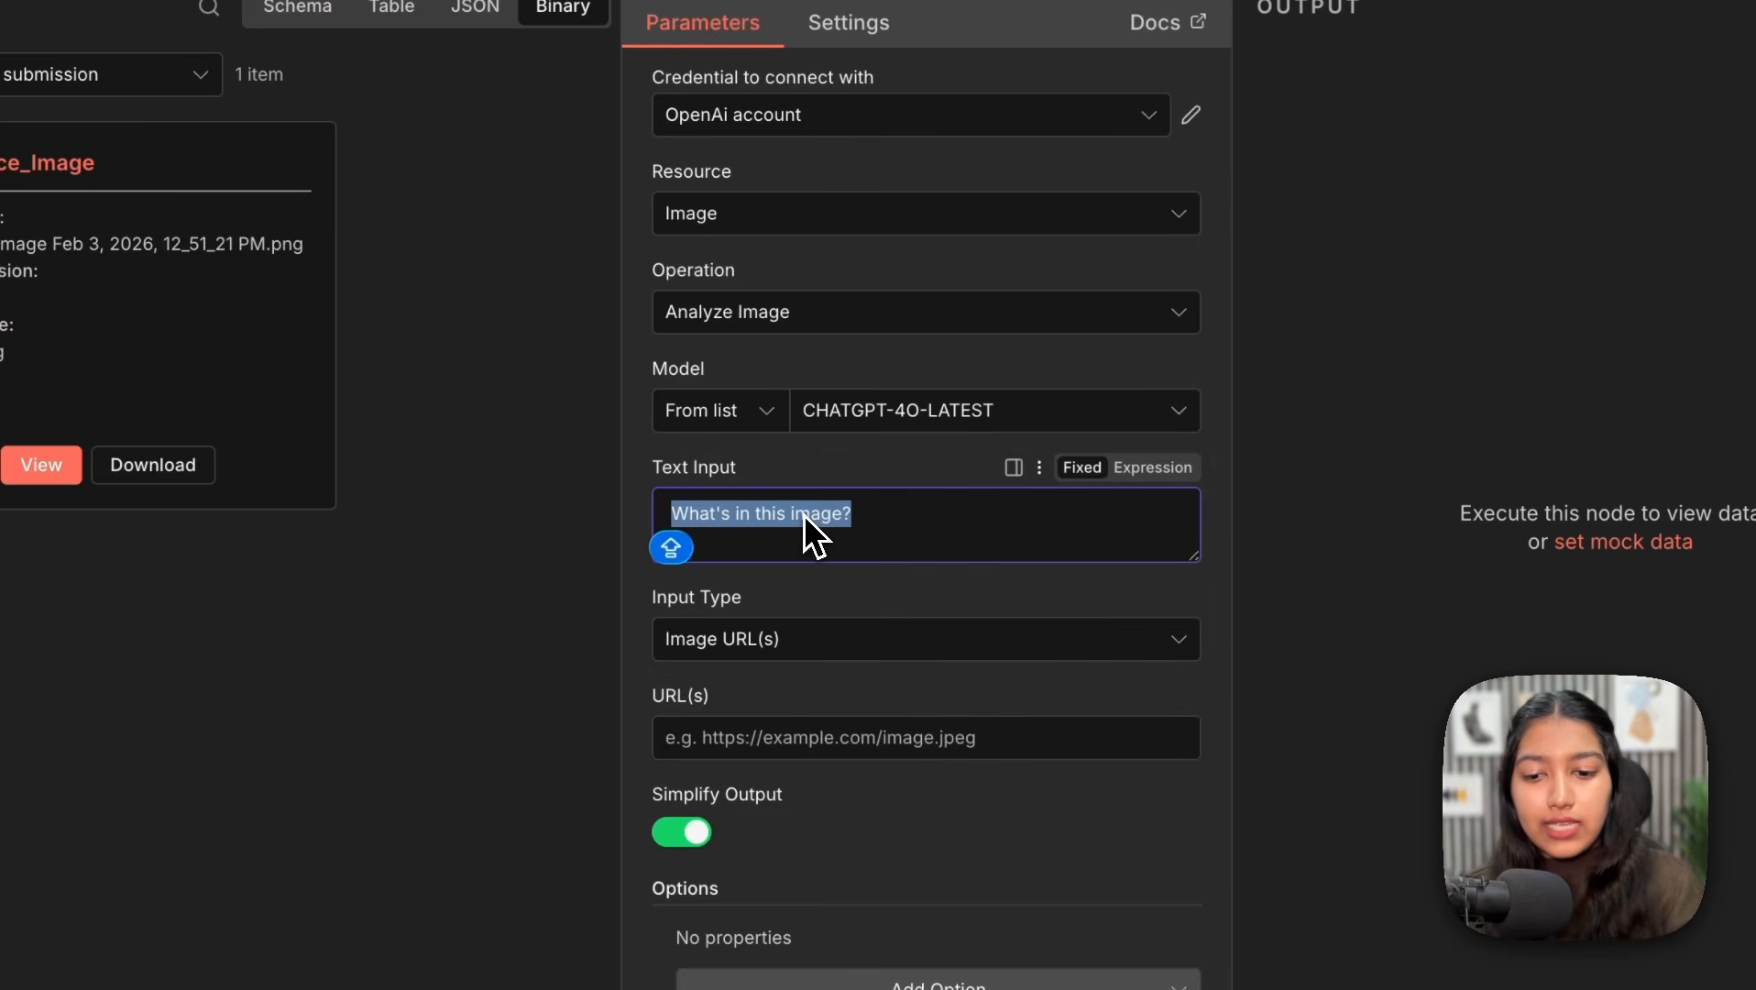
pyautogui.write('Visually d')
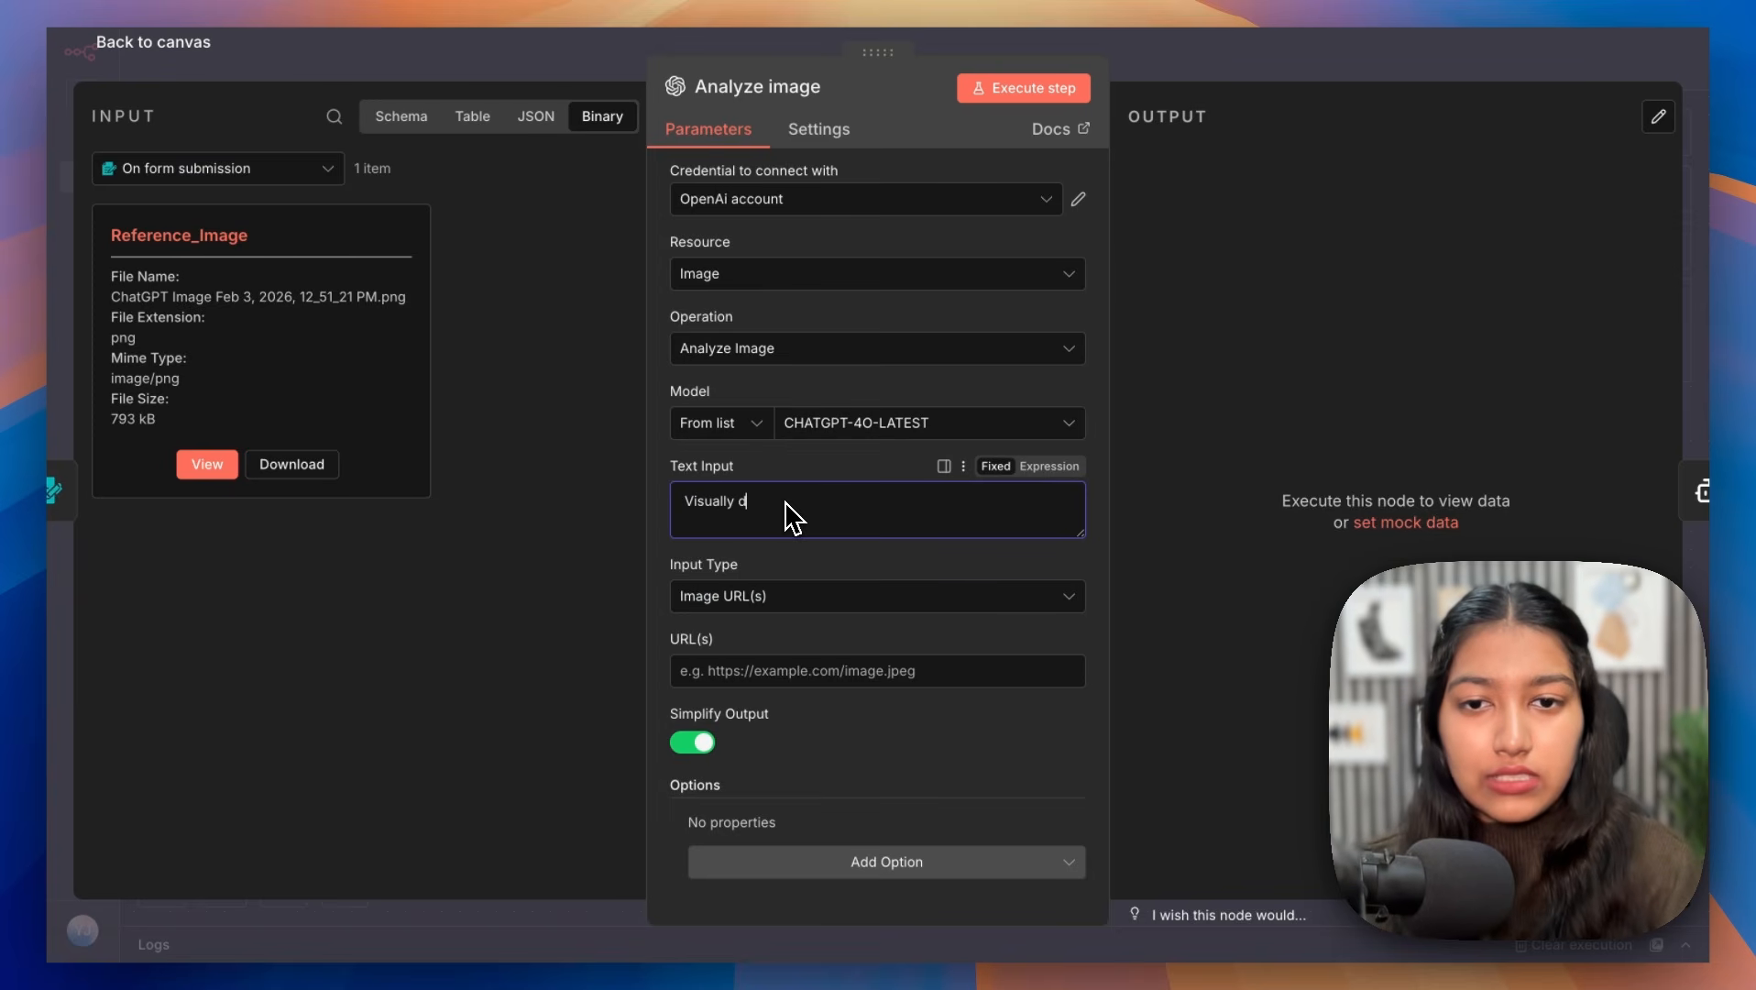
pyautogui.write('escribe what you see')
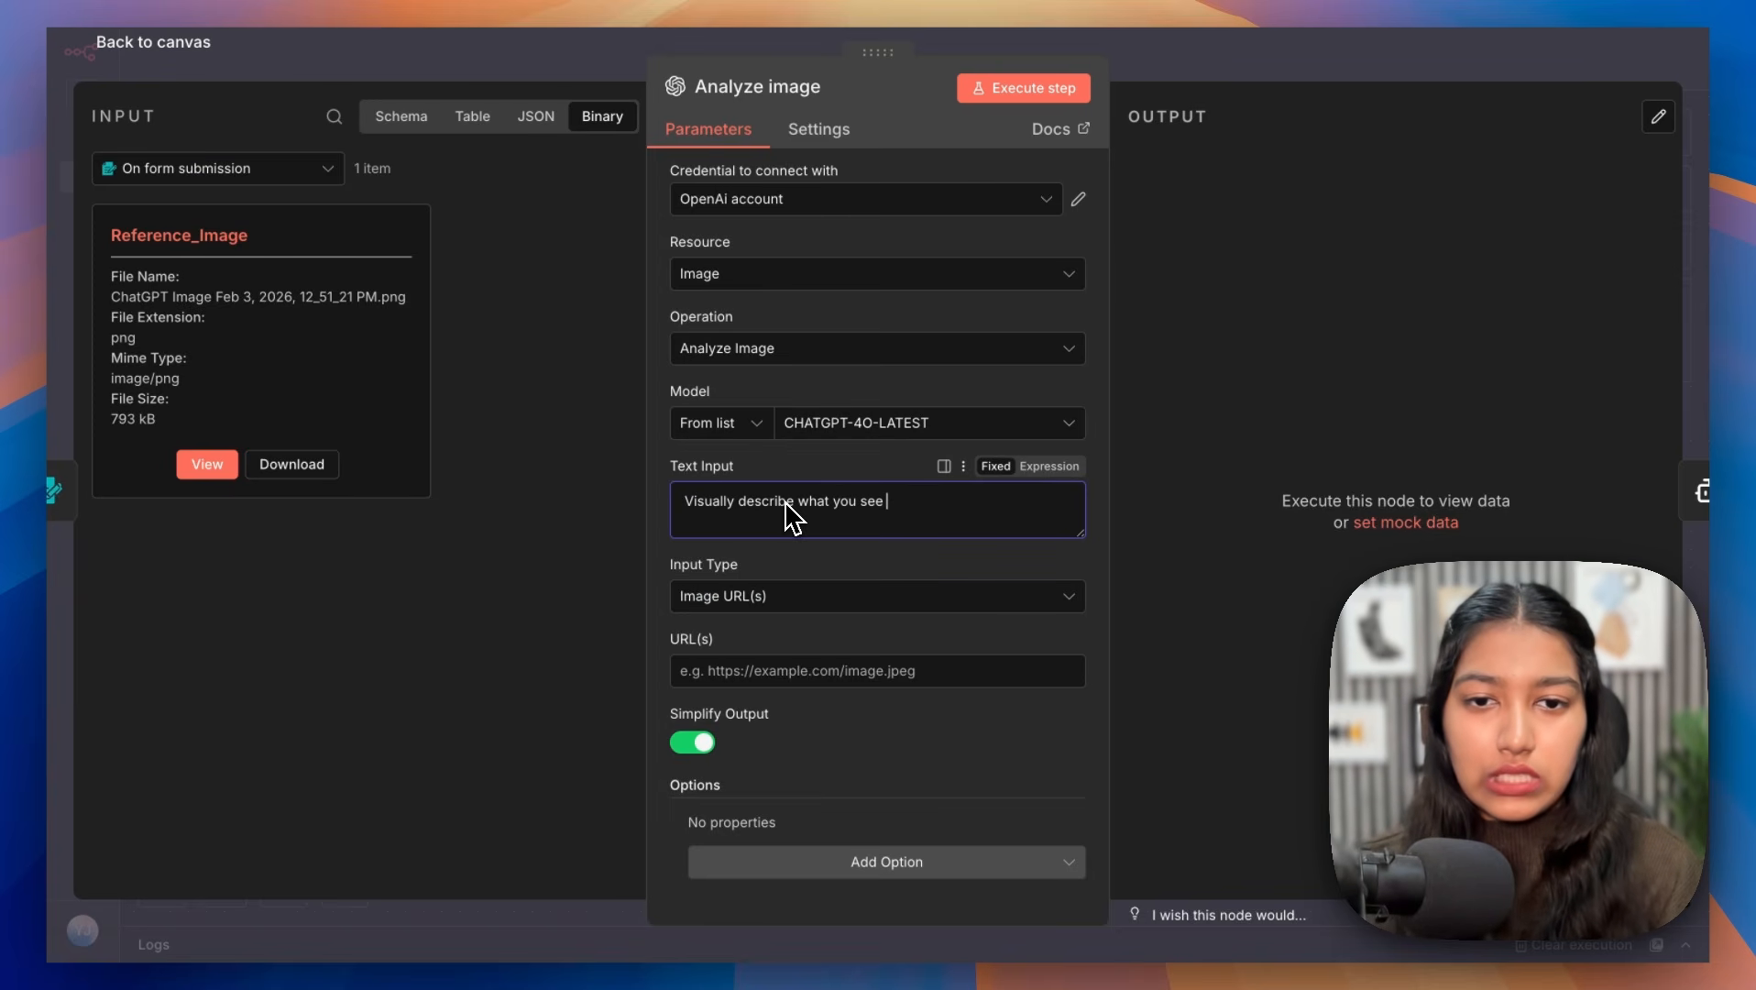
pyautogui.write(' in the image.')
pyautogui.moveTo(690, 564); pyautogui.dragTo(732, 566)
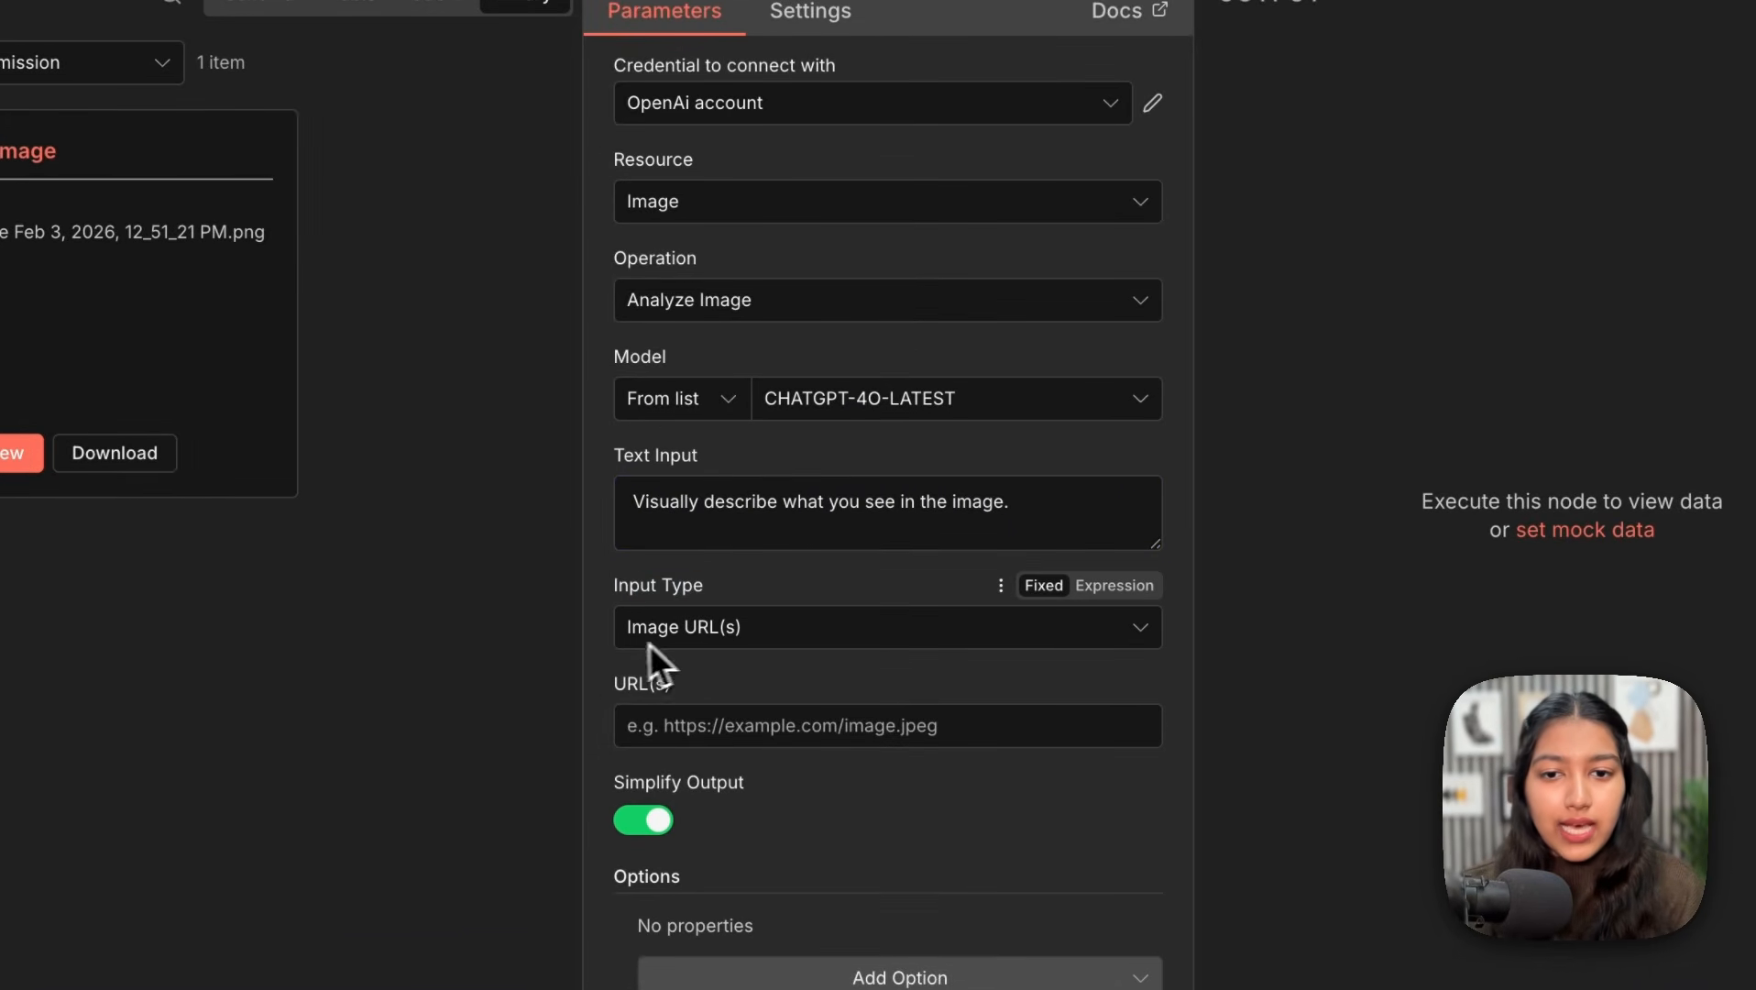
pyautogui.click(687, 728)
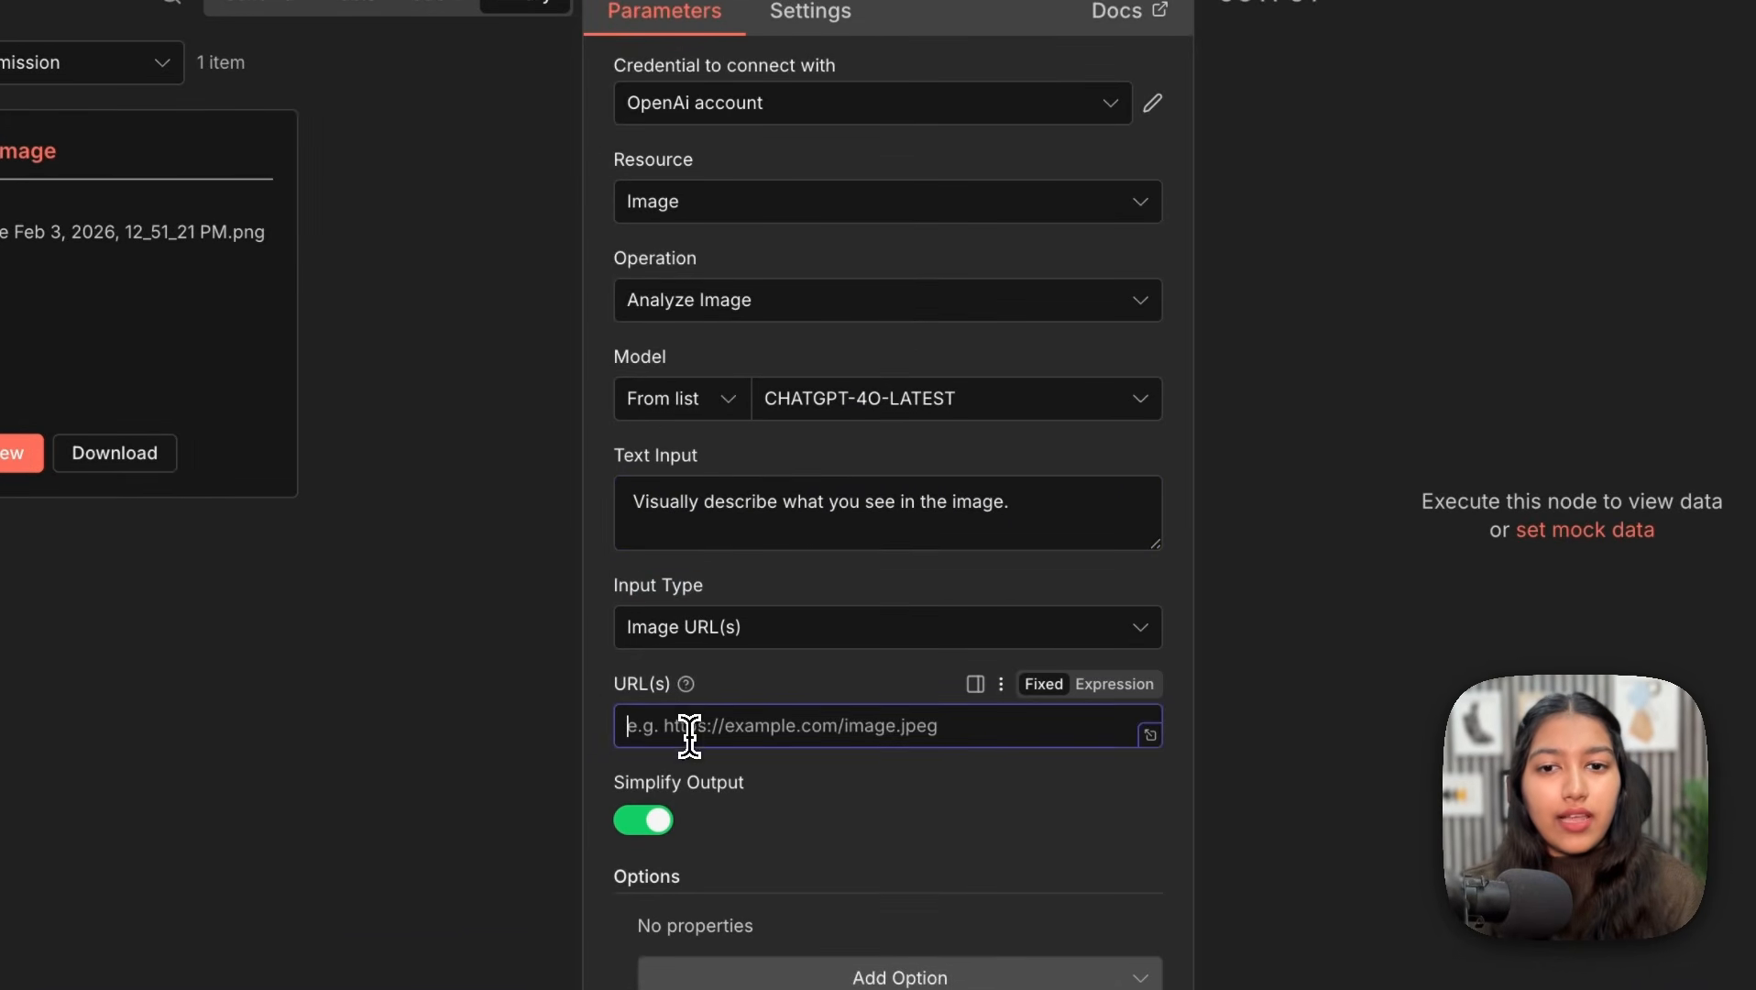
pyautogui.click(698, 642)
pyautogui.click(706, 658)
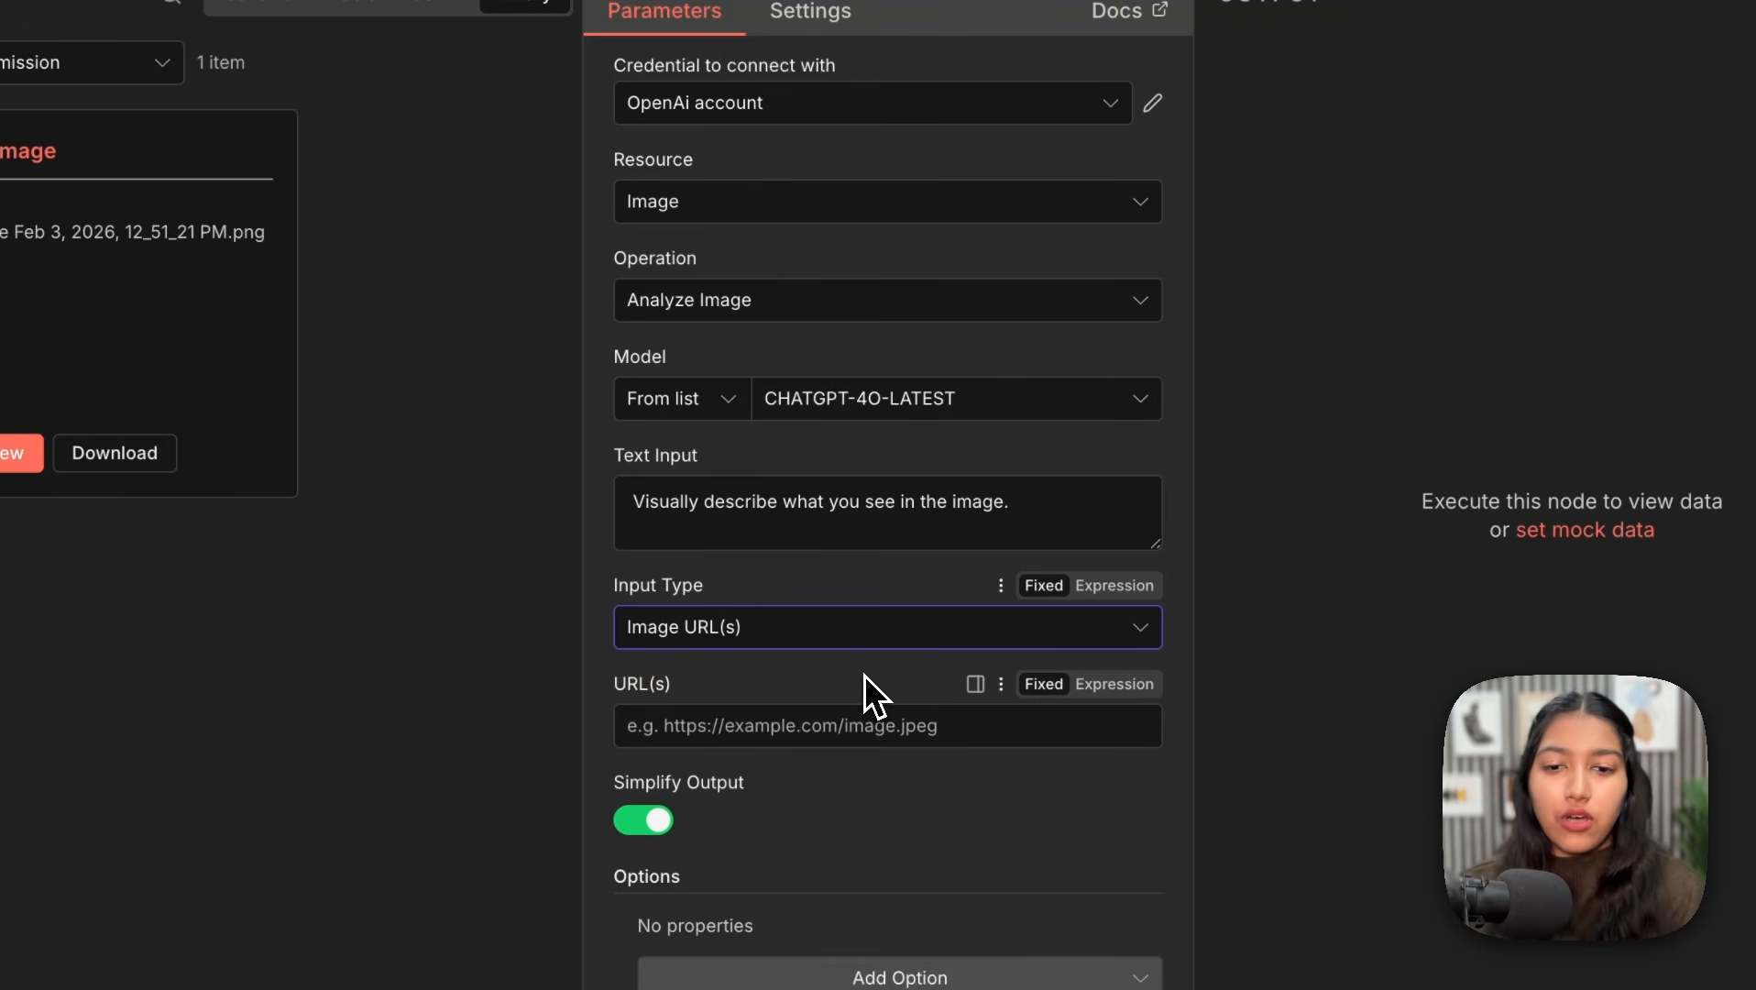
# Step: Insert a Google Drive Upload file node between the form trigger and the Analyze image node
pyautogui.press('Escape')
pyautogui.click(556, 536)
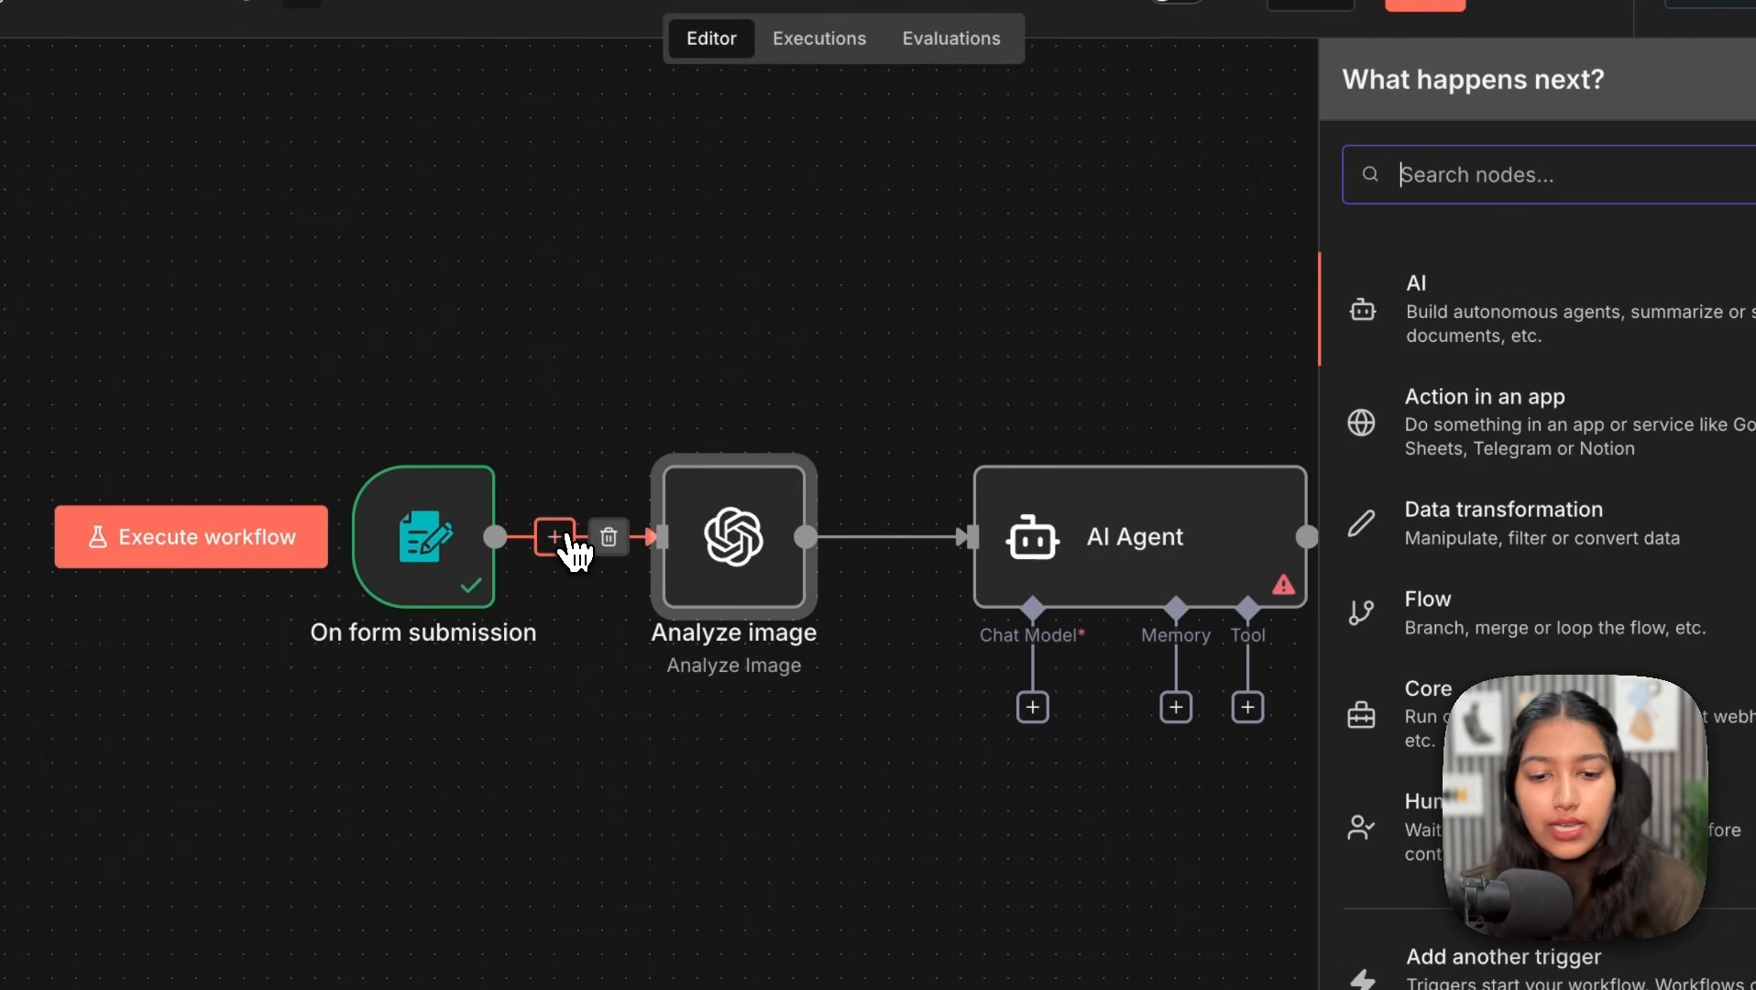
pyautogui.write('google')
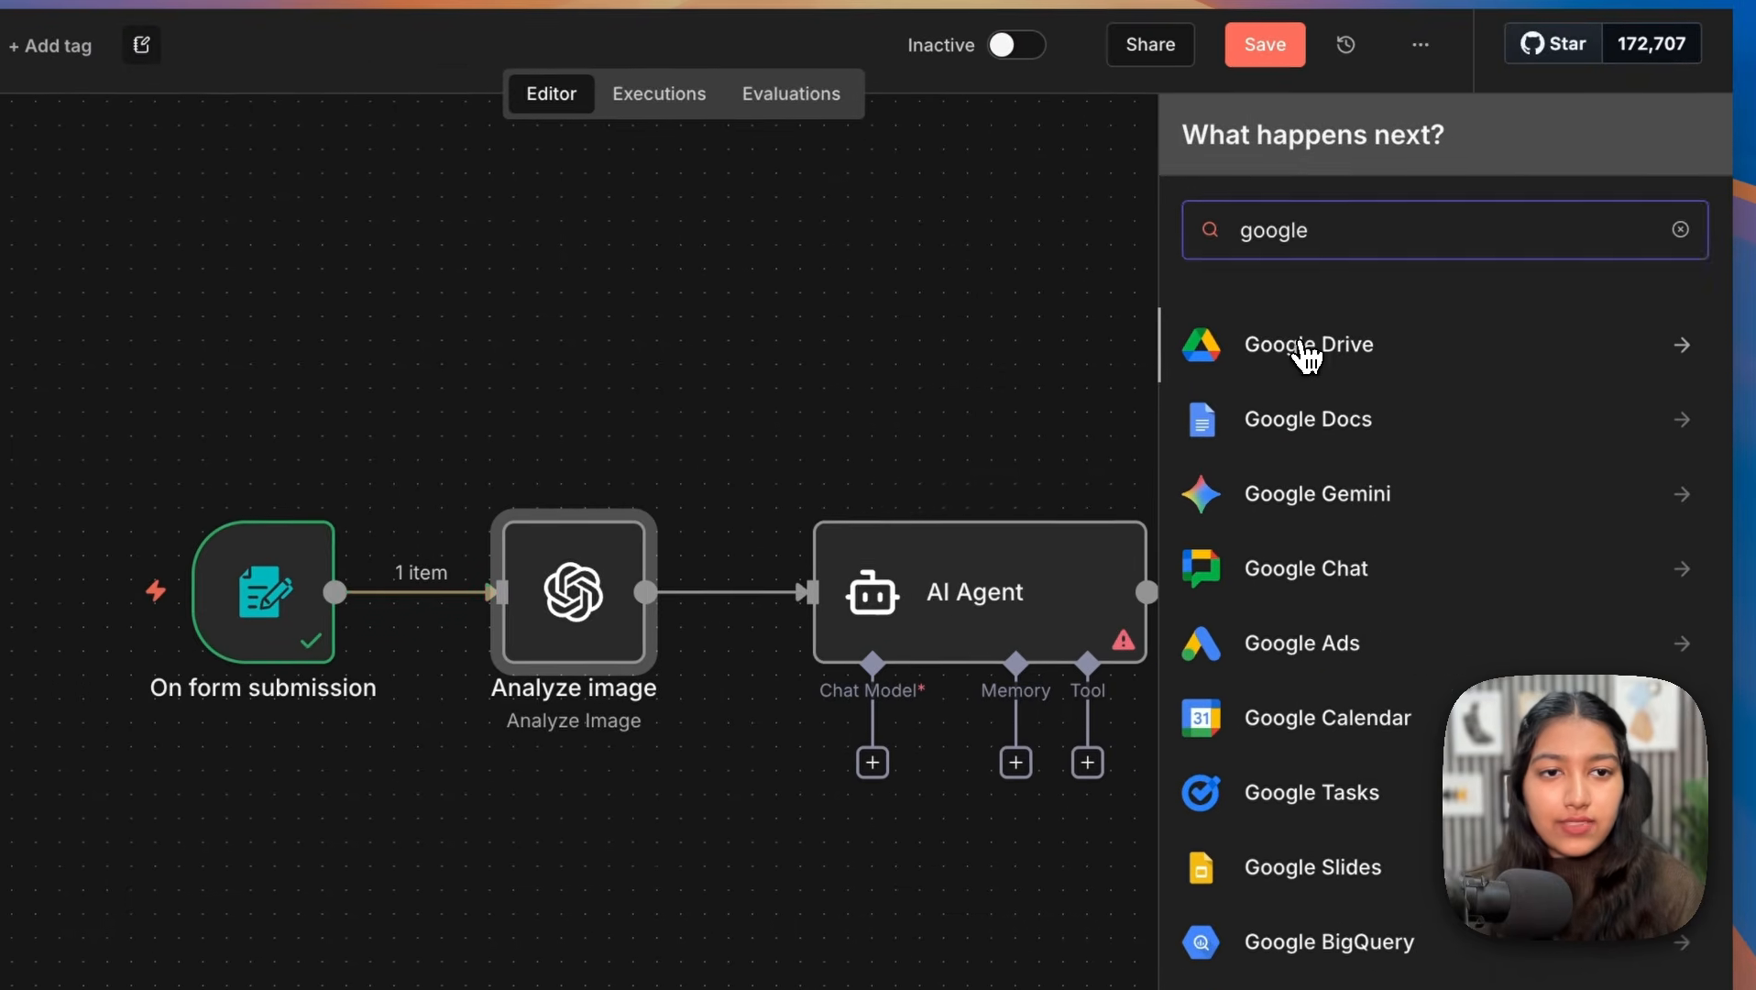
pyautogui.click(1306, 352)
pyautogui.scroll(-4, 1299, 536)
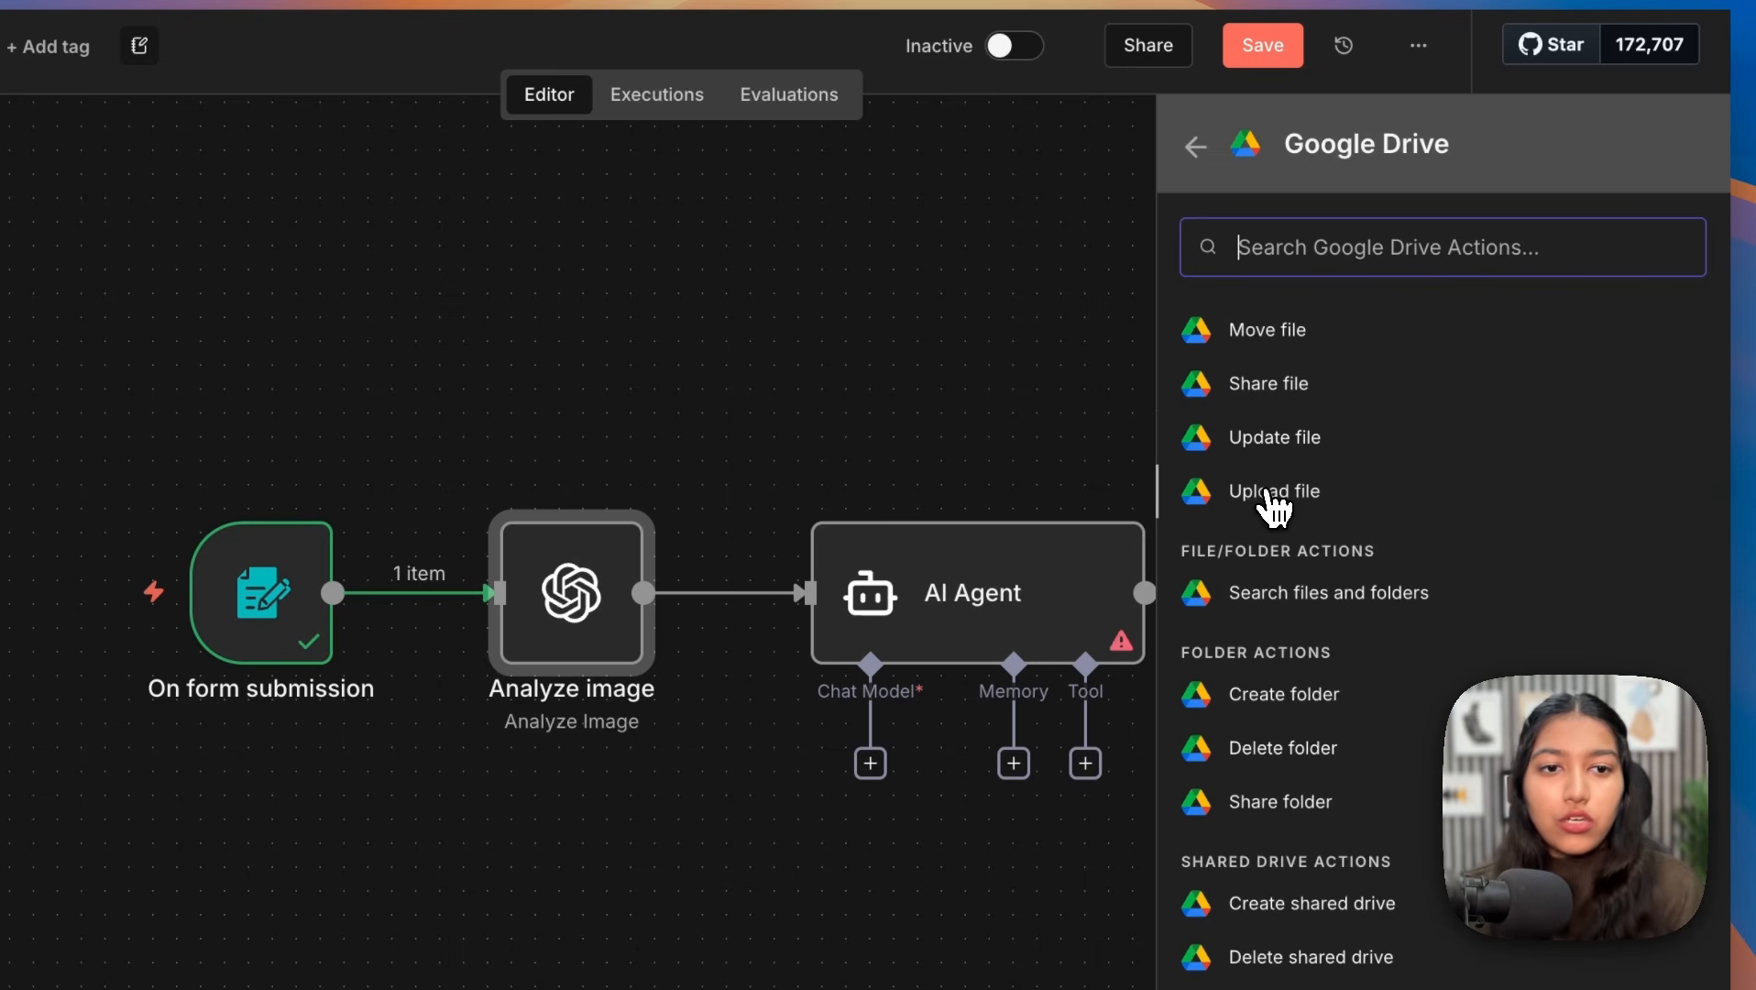
pyautogui.click(1264, 495)
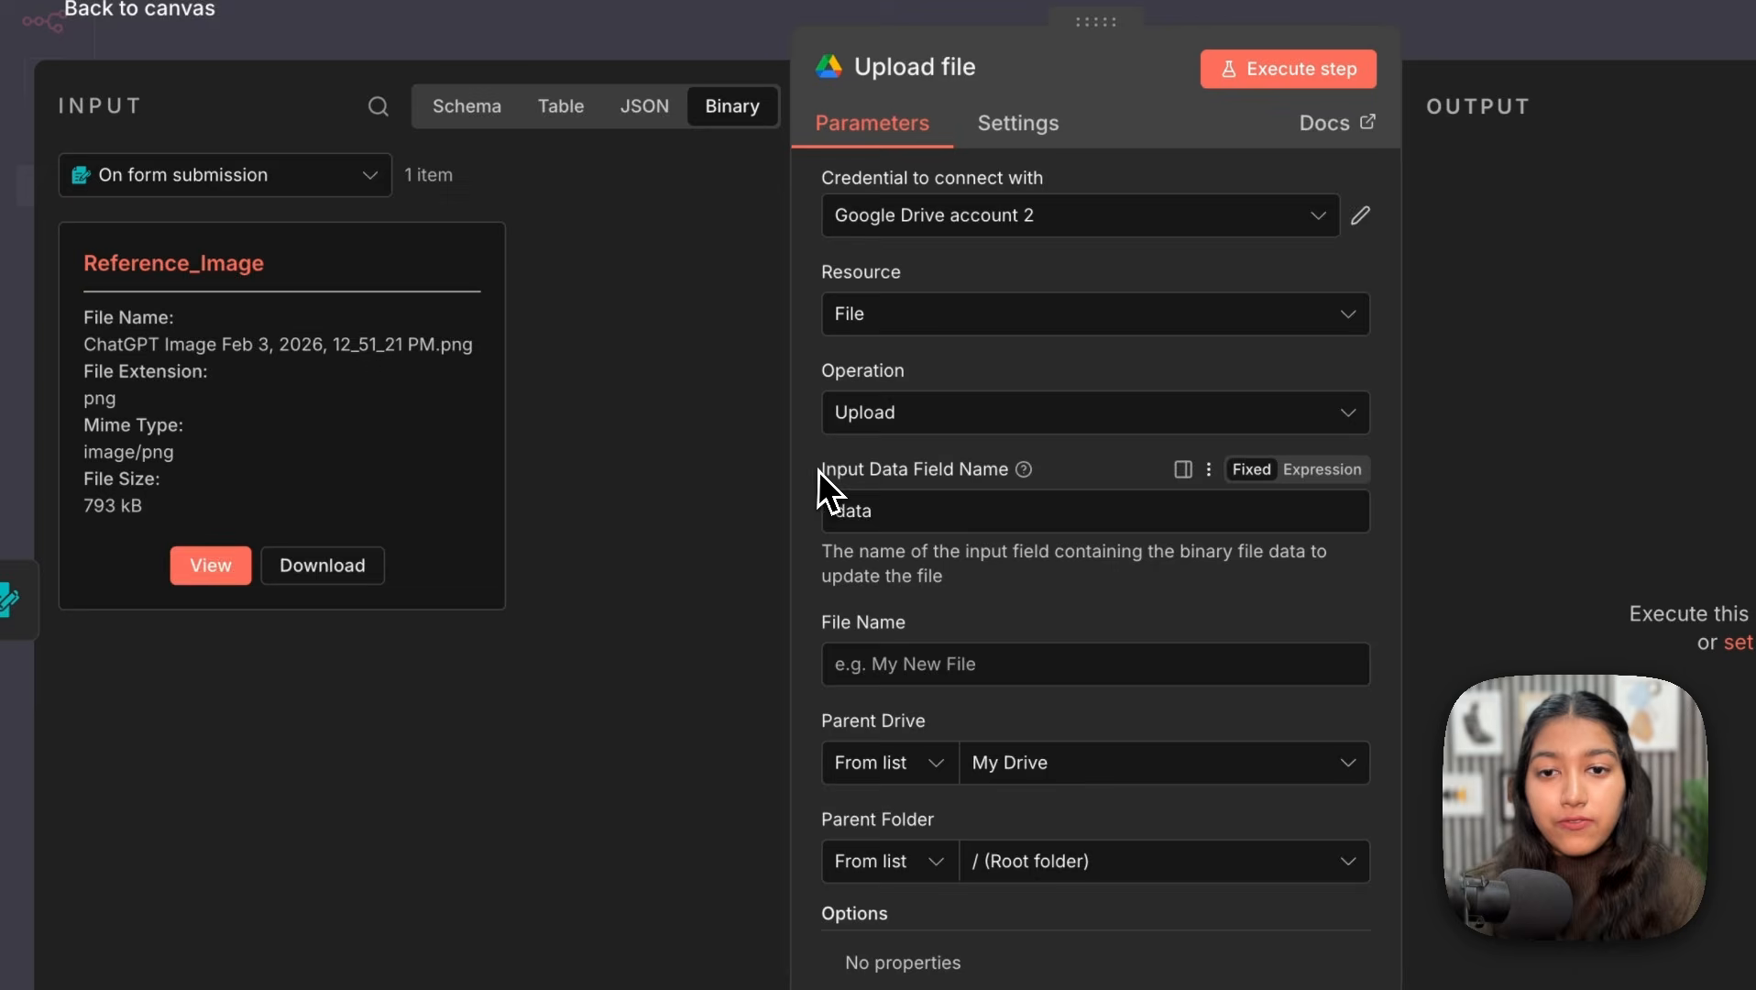
# Step: Set the Upload file node's Input Data Field Name to the form's binary file name, Reference_Image
pyautogui.moveTo(669, 392); pyautogui.dragTo(813, 400)
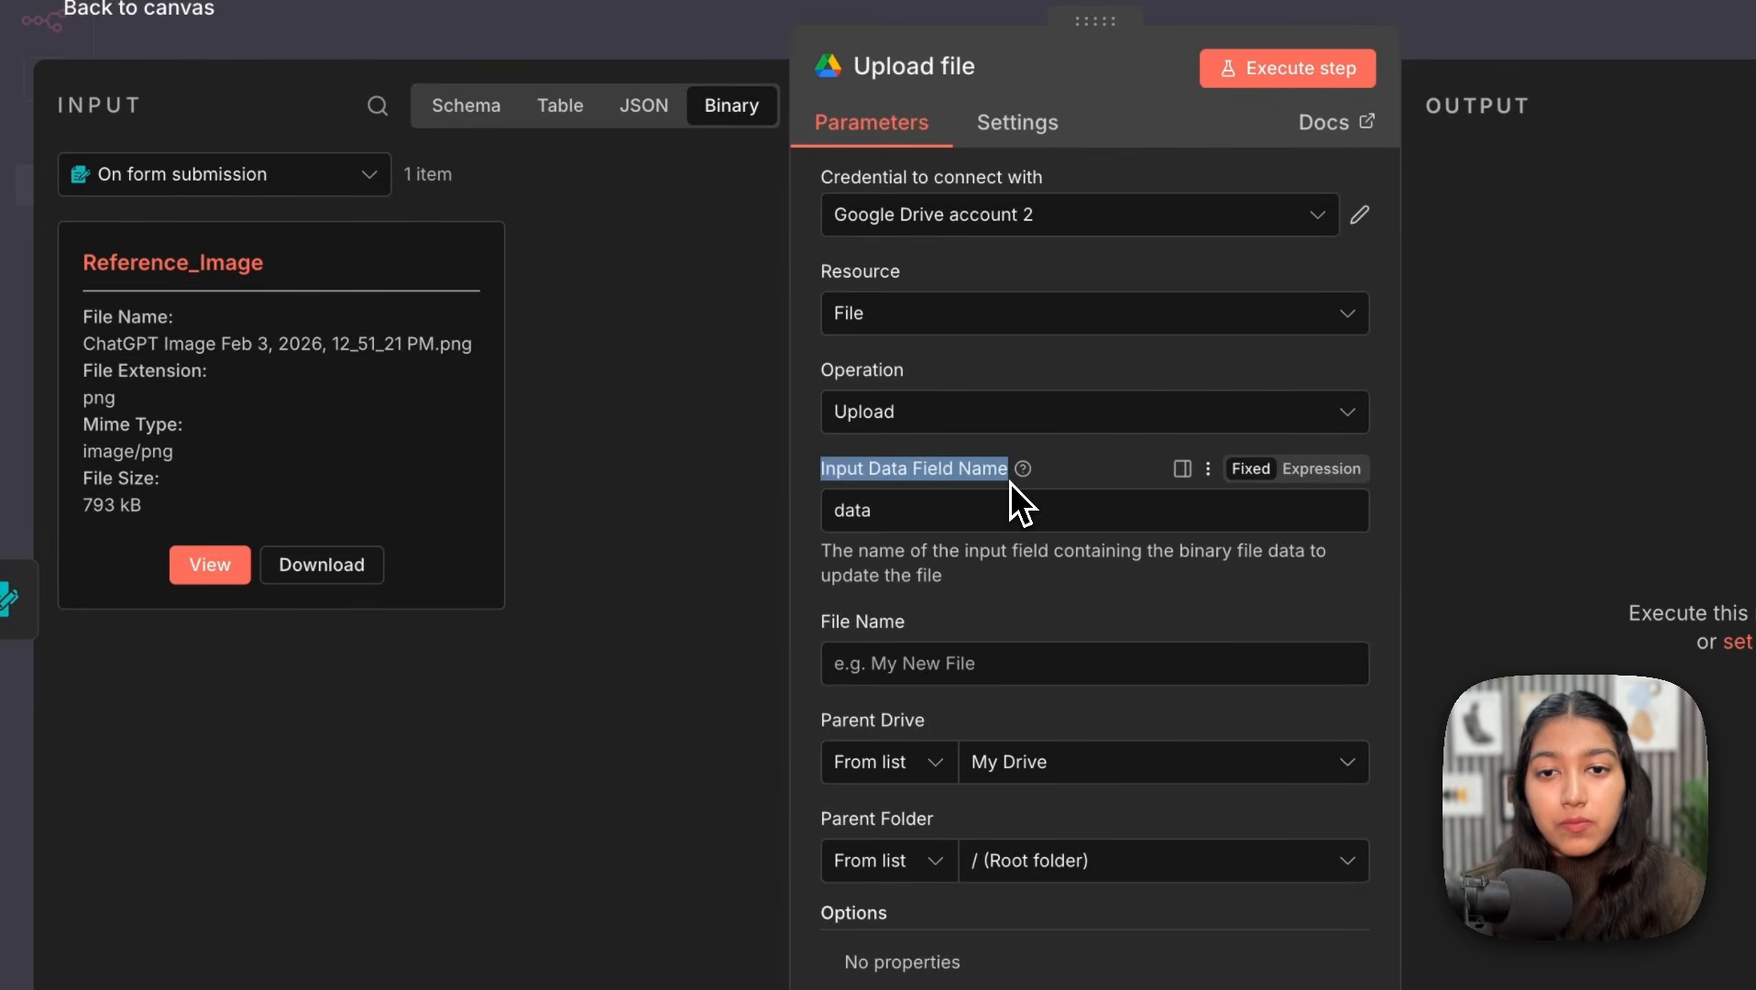
pyautogui.moveTo(55, 103); pyautogui.dragTo(97, 298)
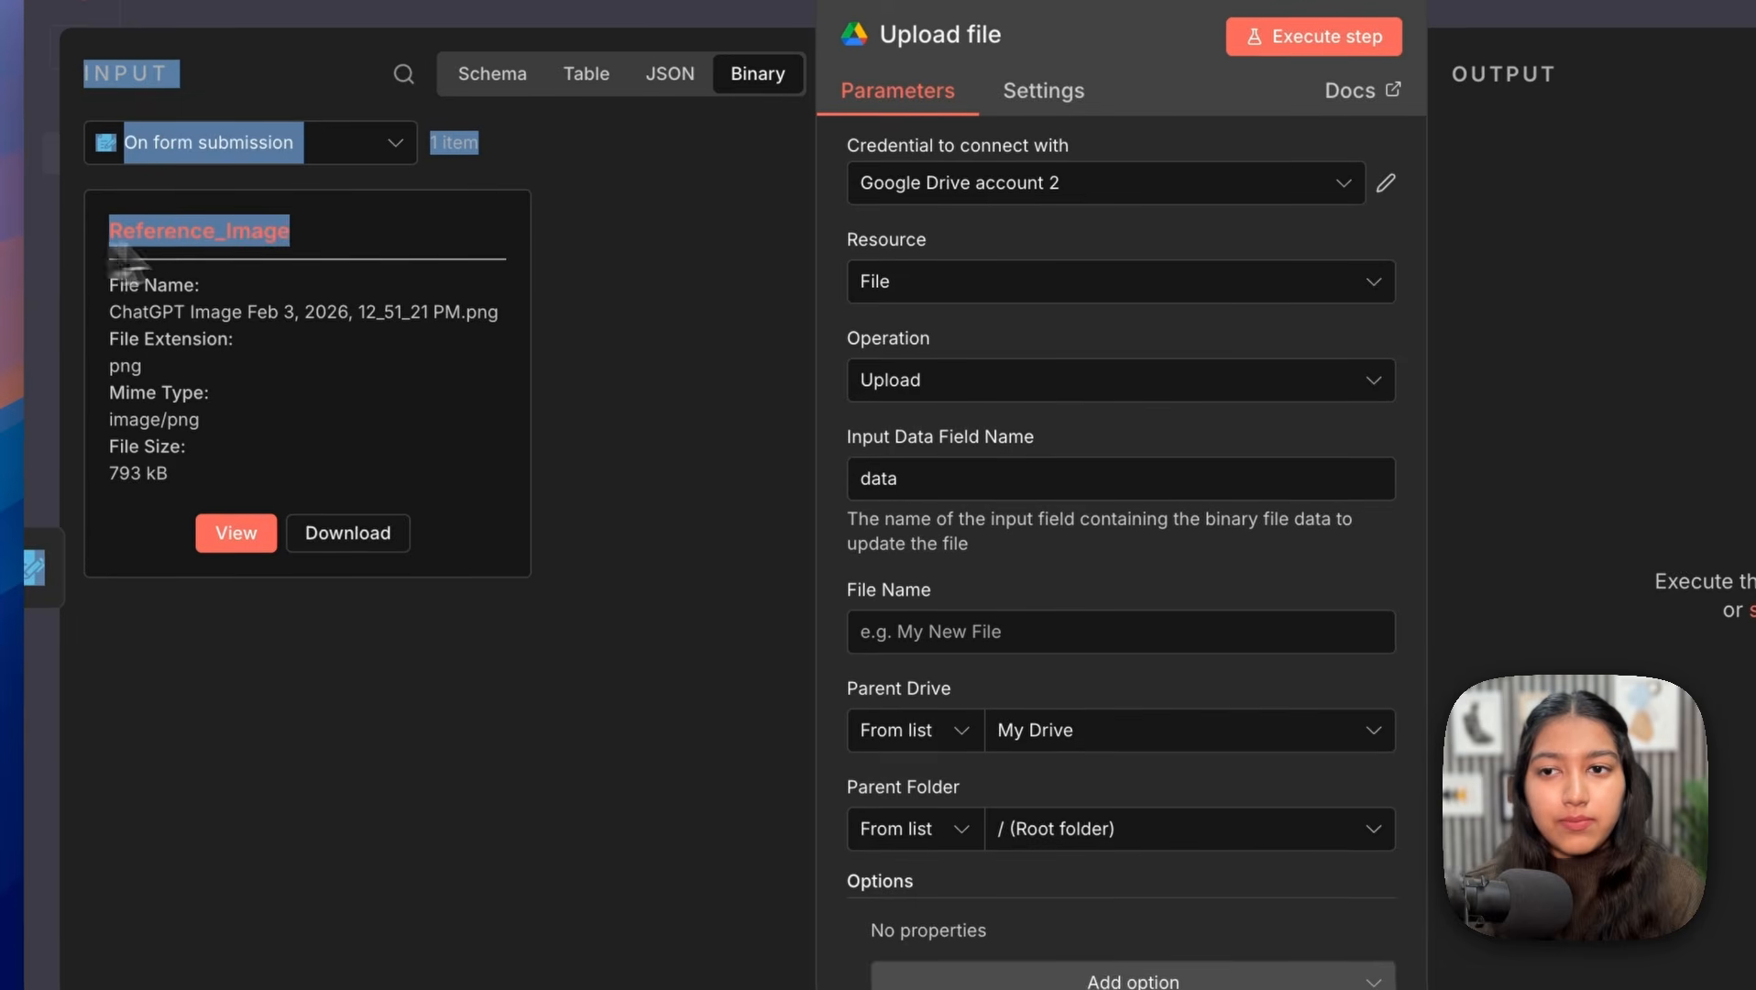
pyautogui.doubleClick(141, 240)
pyautogui.hotkey('ctrl', 'c')
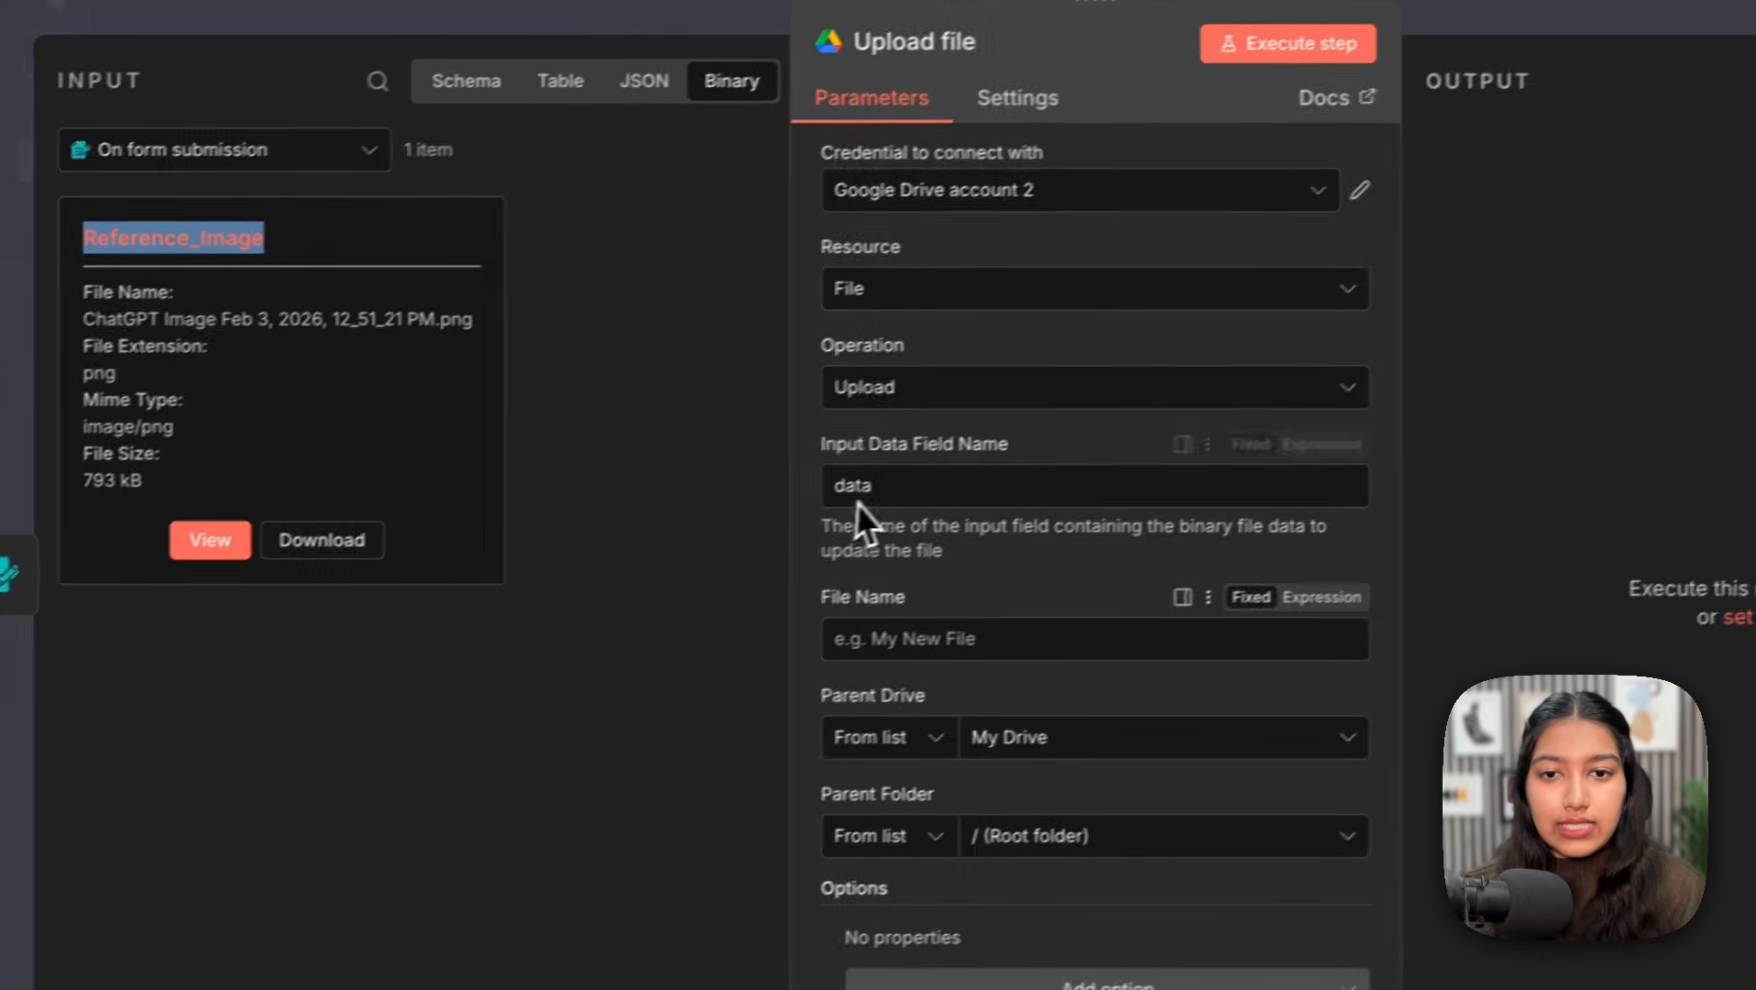
pyautogui.doubleClick(859, 491)
pyautogui.hotkey('ctrl', 'v')
# Step: Map the upload's File Name to the form's Reference Image filename and set the Parent Folder to trash
pyautogui.click(1061, 658)
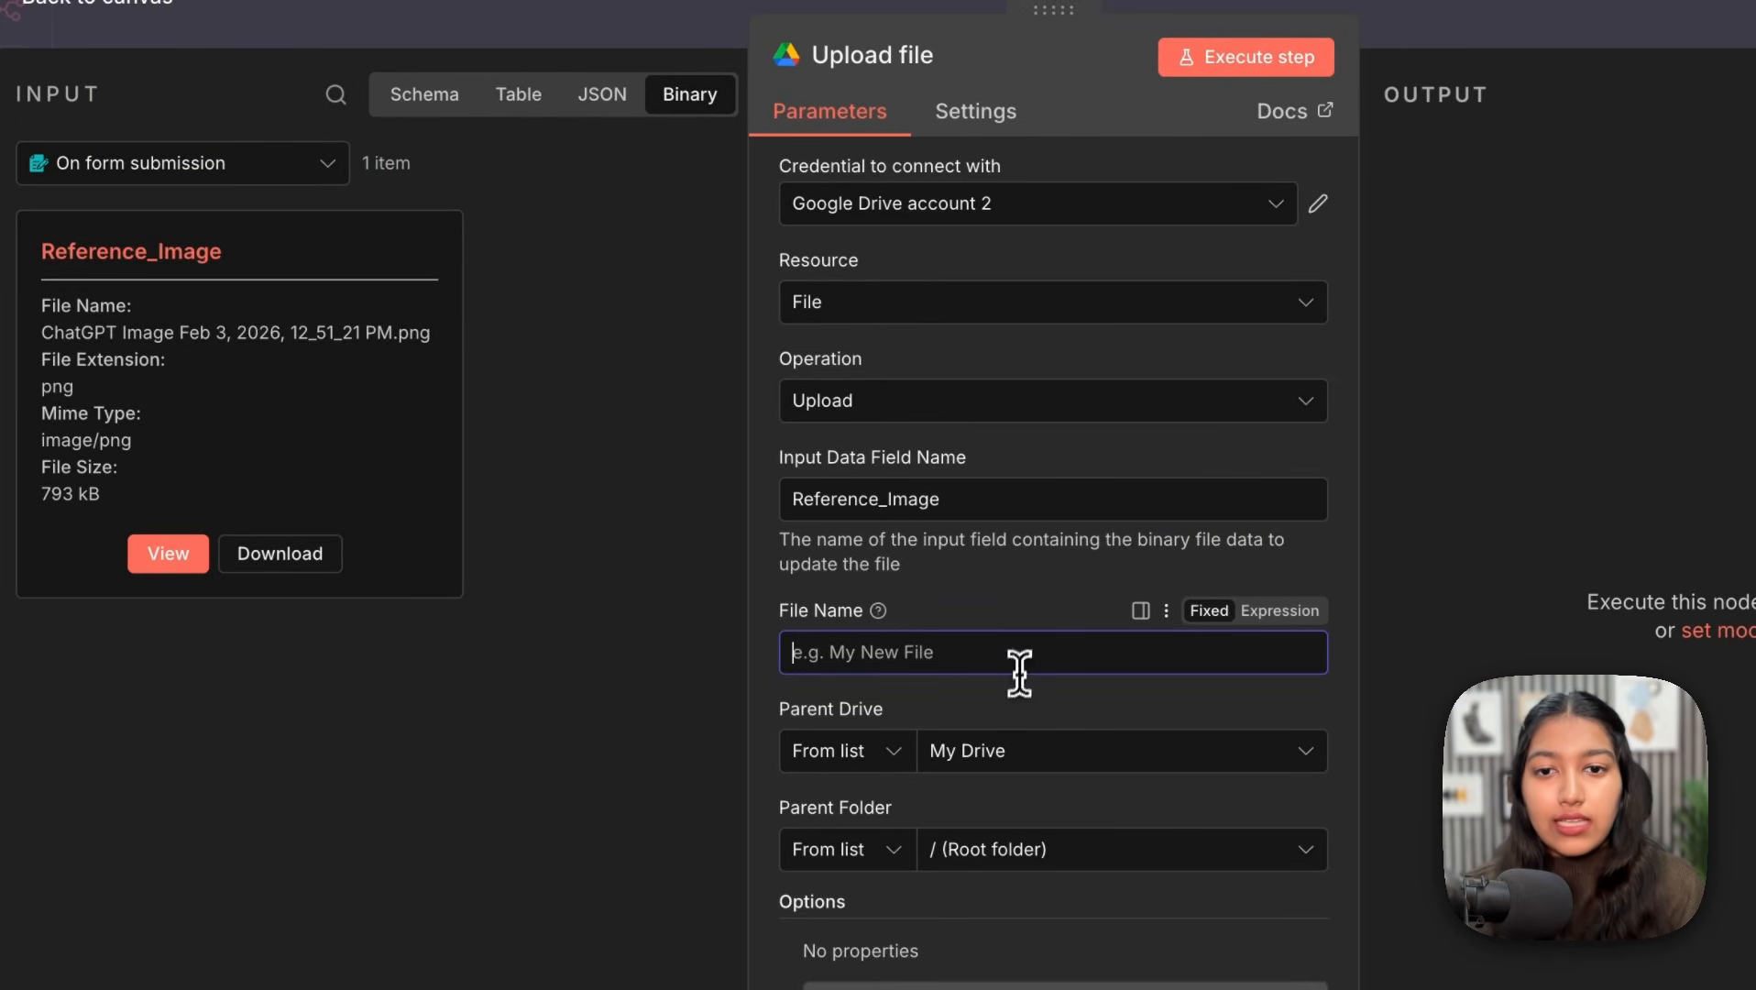
pyautogui.click(408, 110)
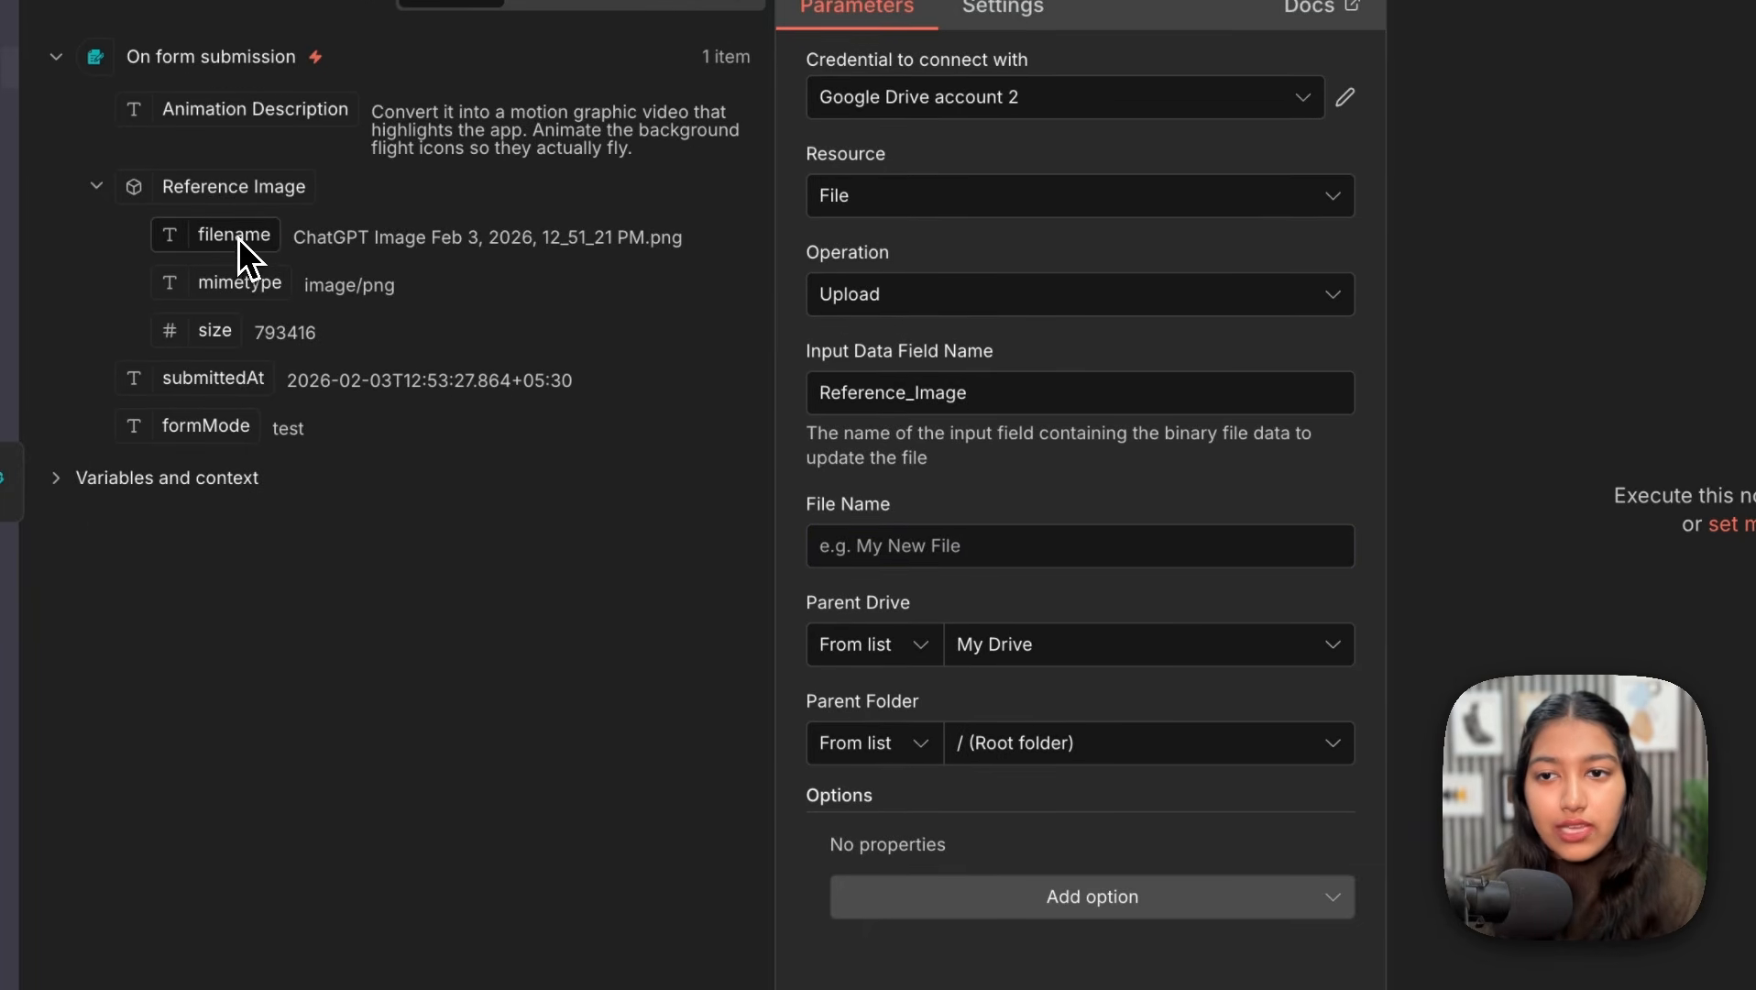
pyautogui.moveTo(209, 342); pyautogui.dragTo(440, 345)
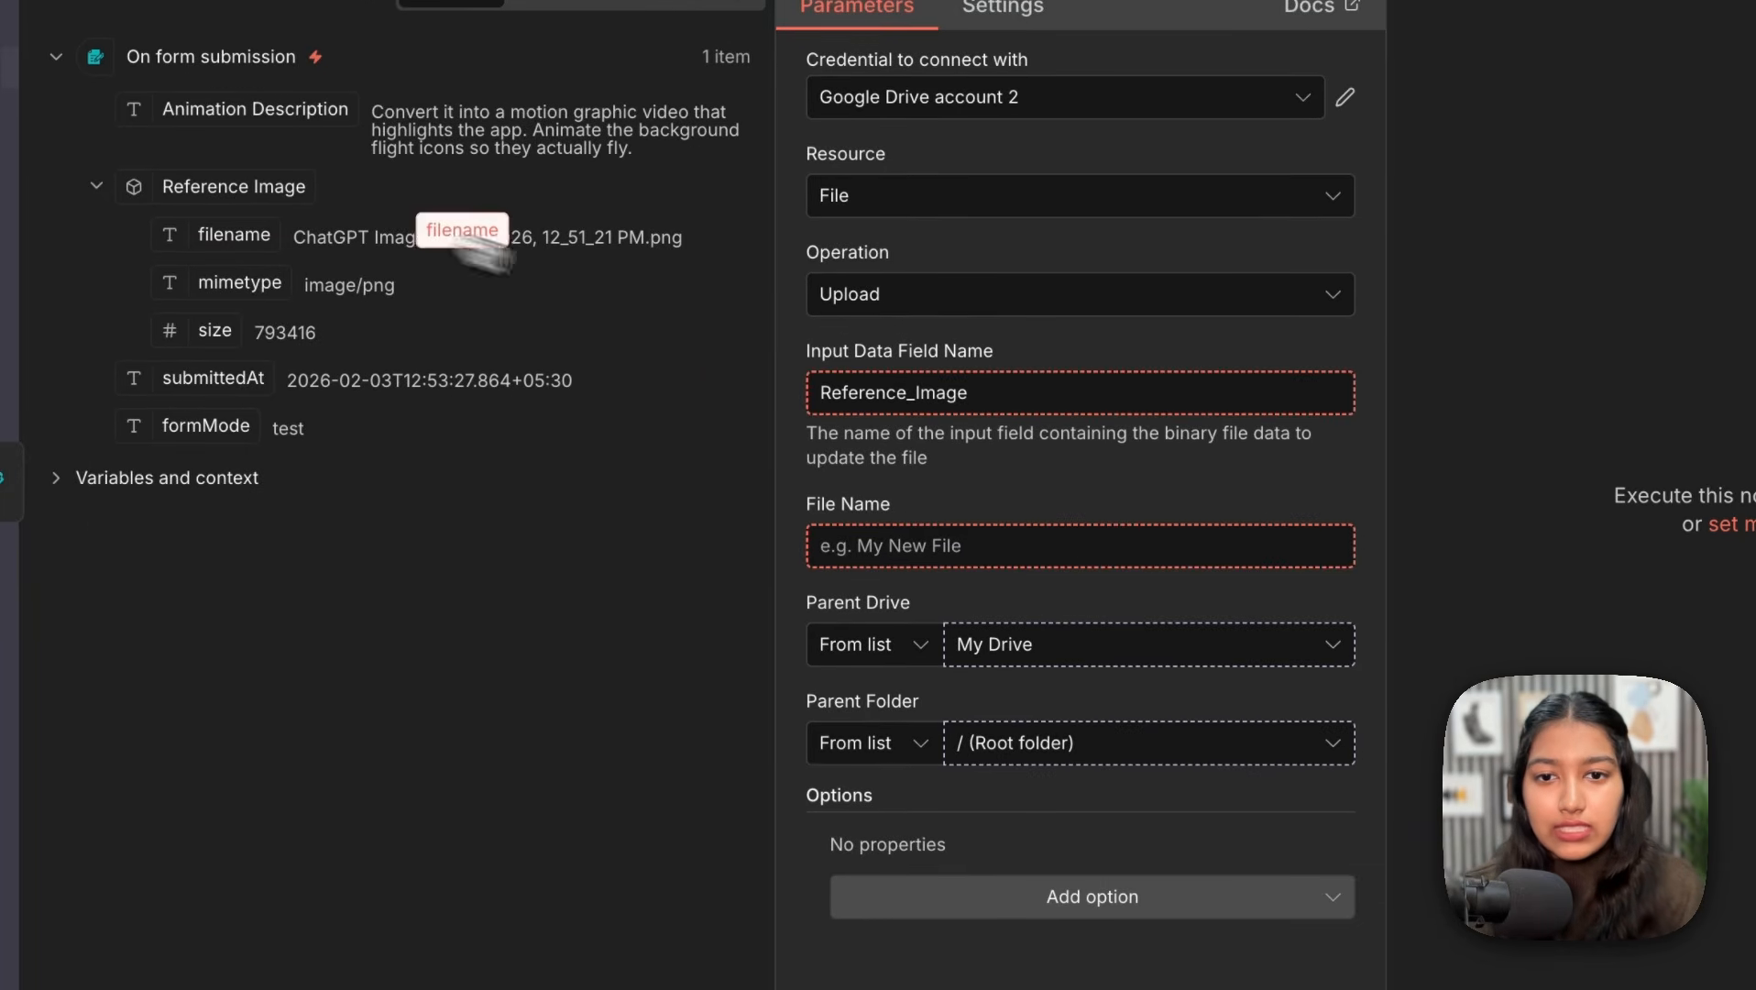
pyautogui.moveTo(462, 240); pyautogui.dragTo(843, 541)
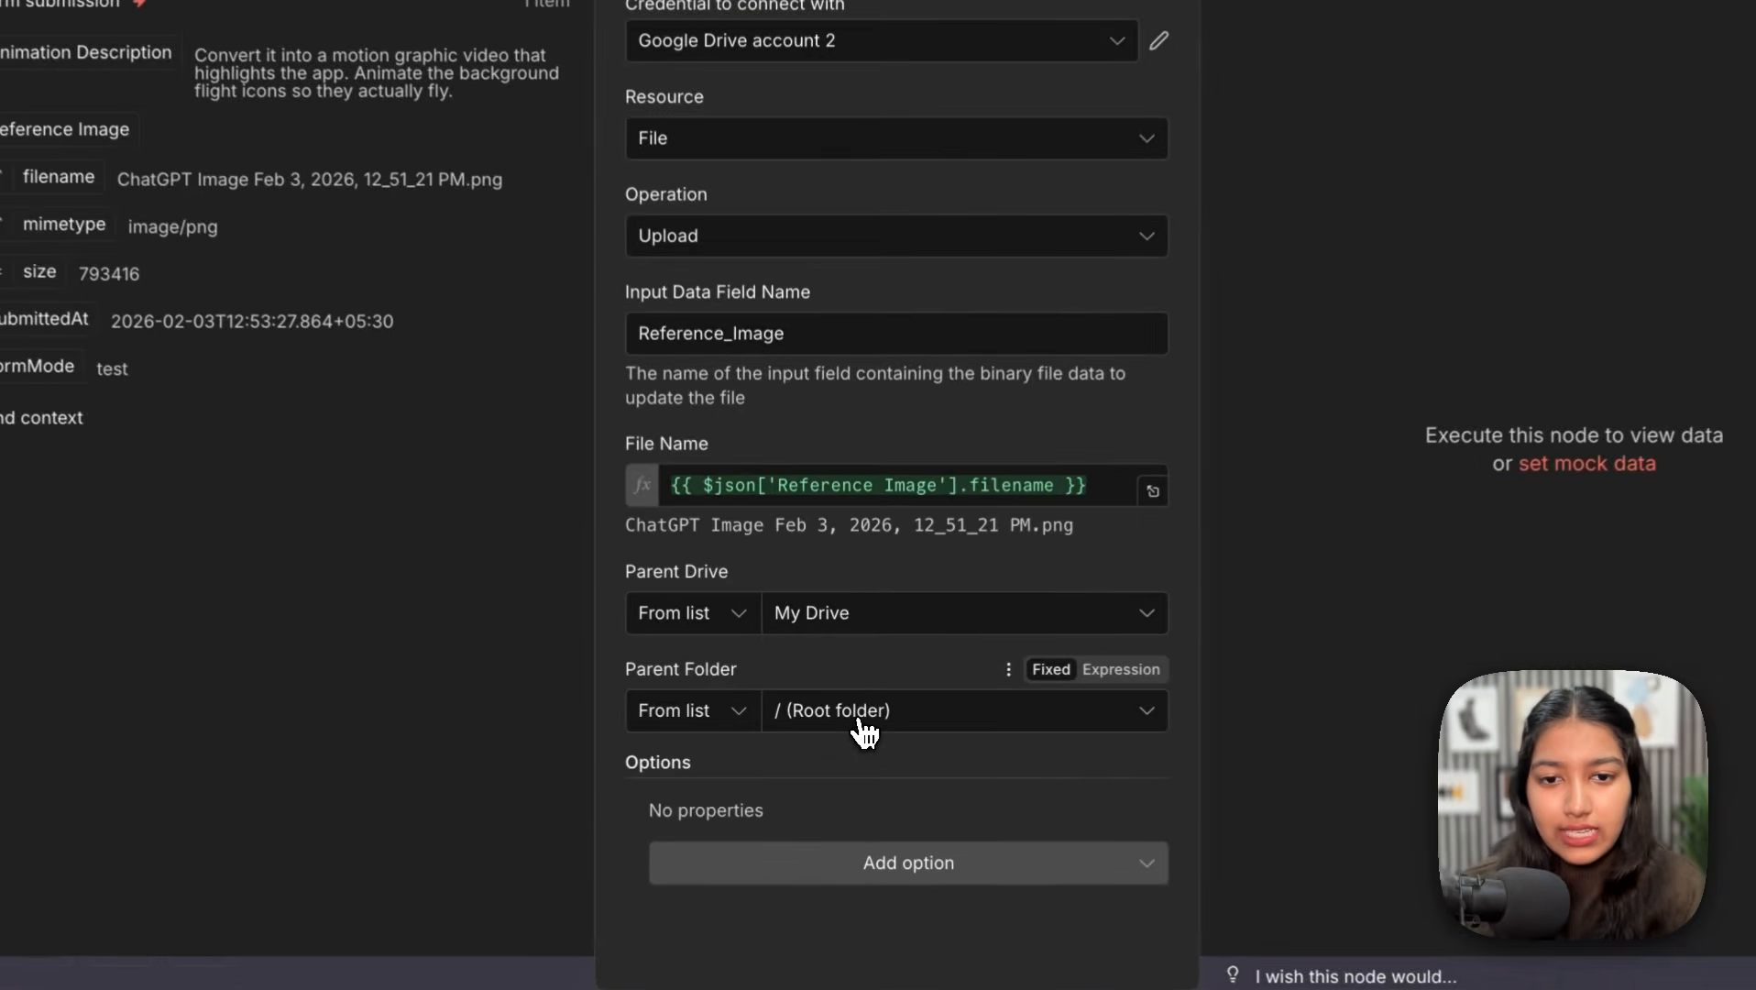
pyautogui.click(832, 713)
pyautogui.write('trash')
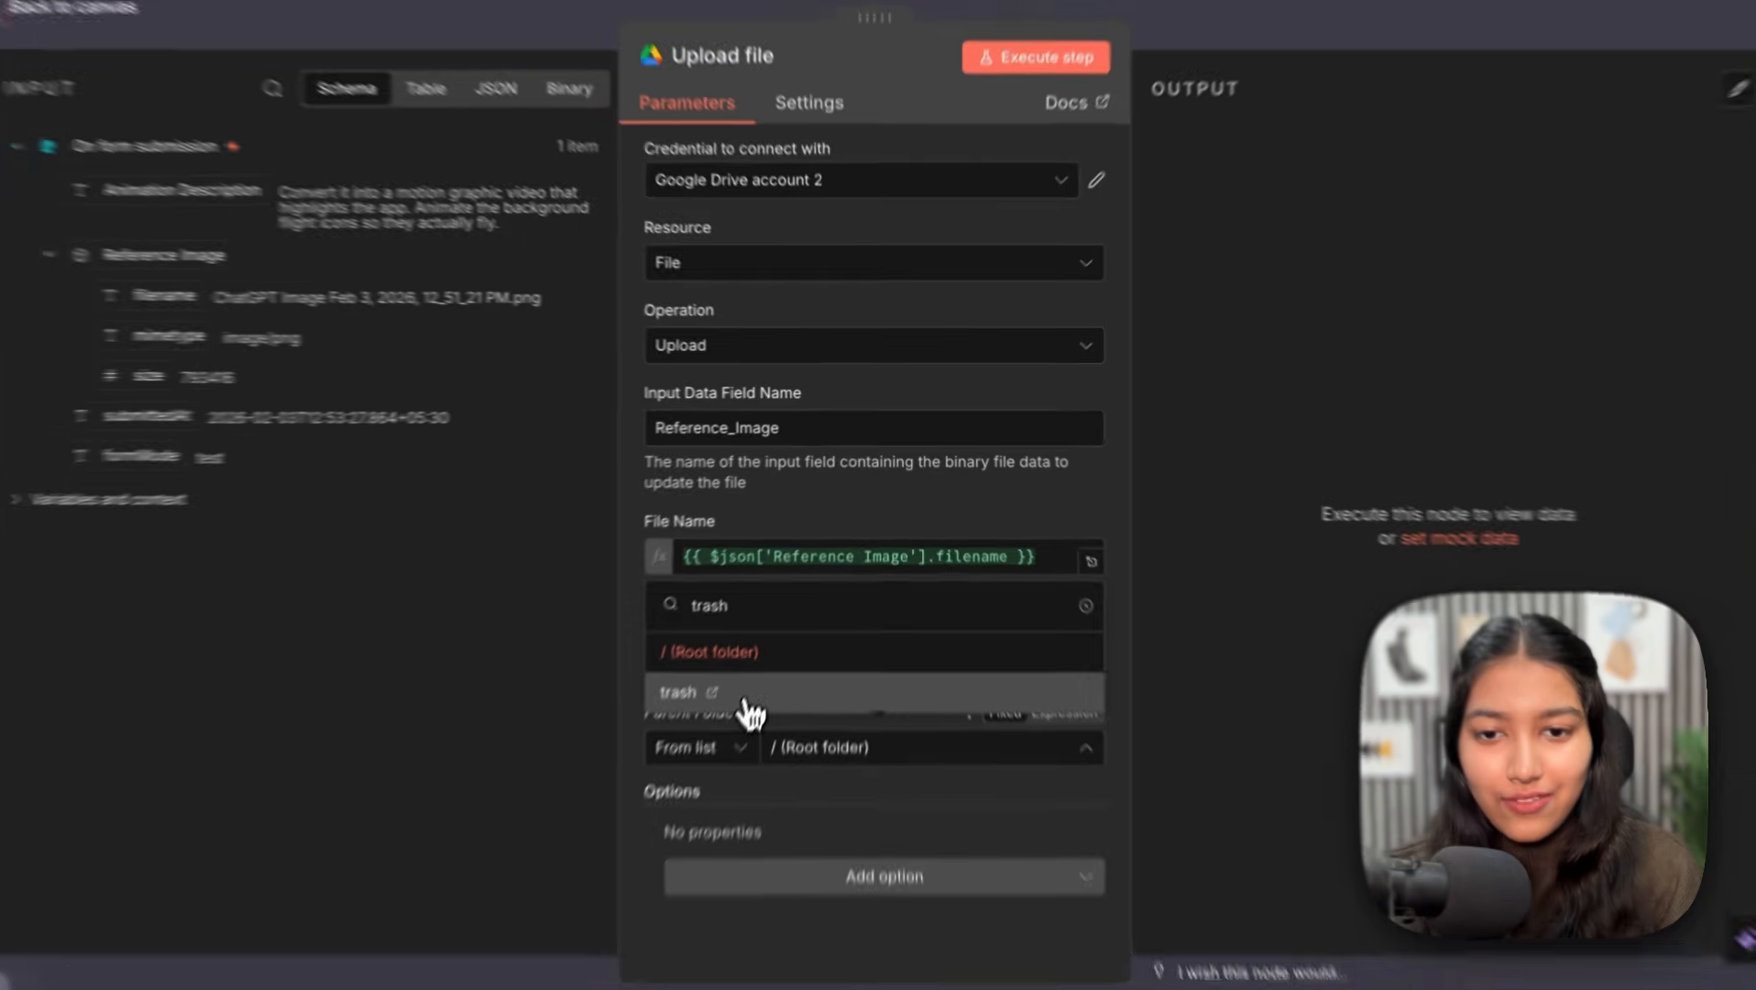
pyautogui.click(734, 667)
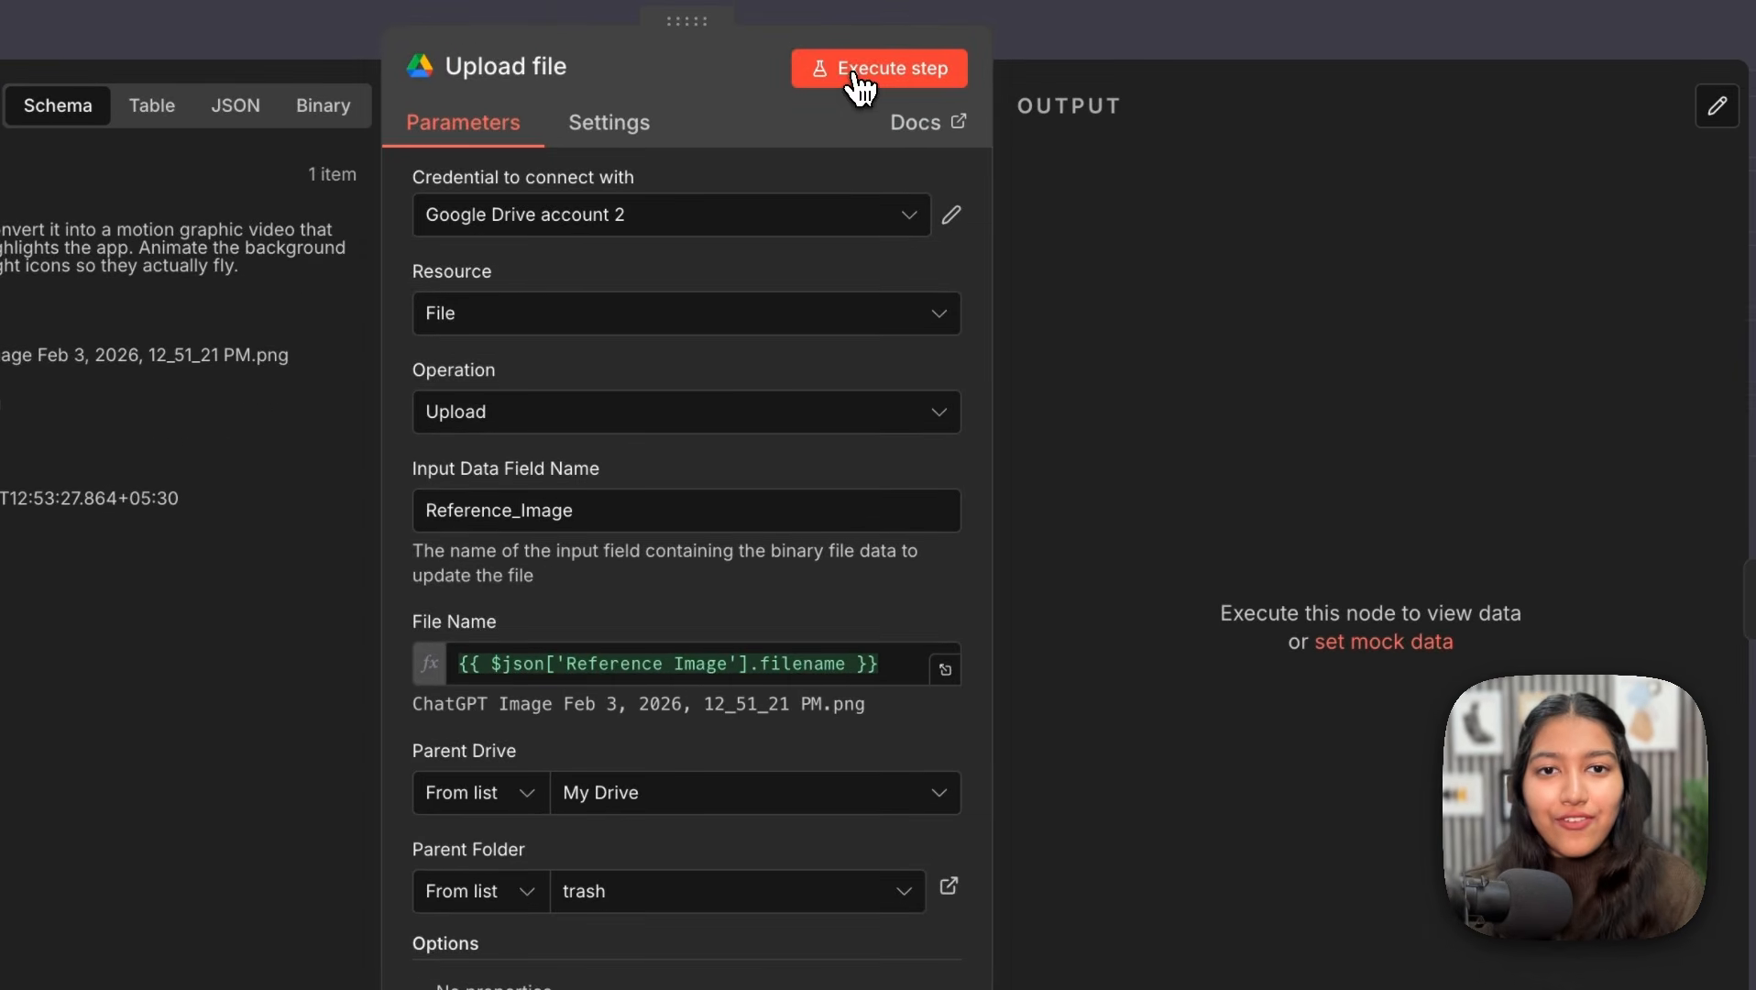
# Step: Execute the Upload file node, look through its output fields including webContentLink, and return to the canvas
pyautogui.click(1040, 11)
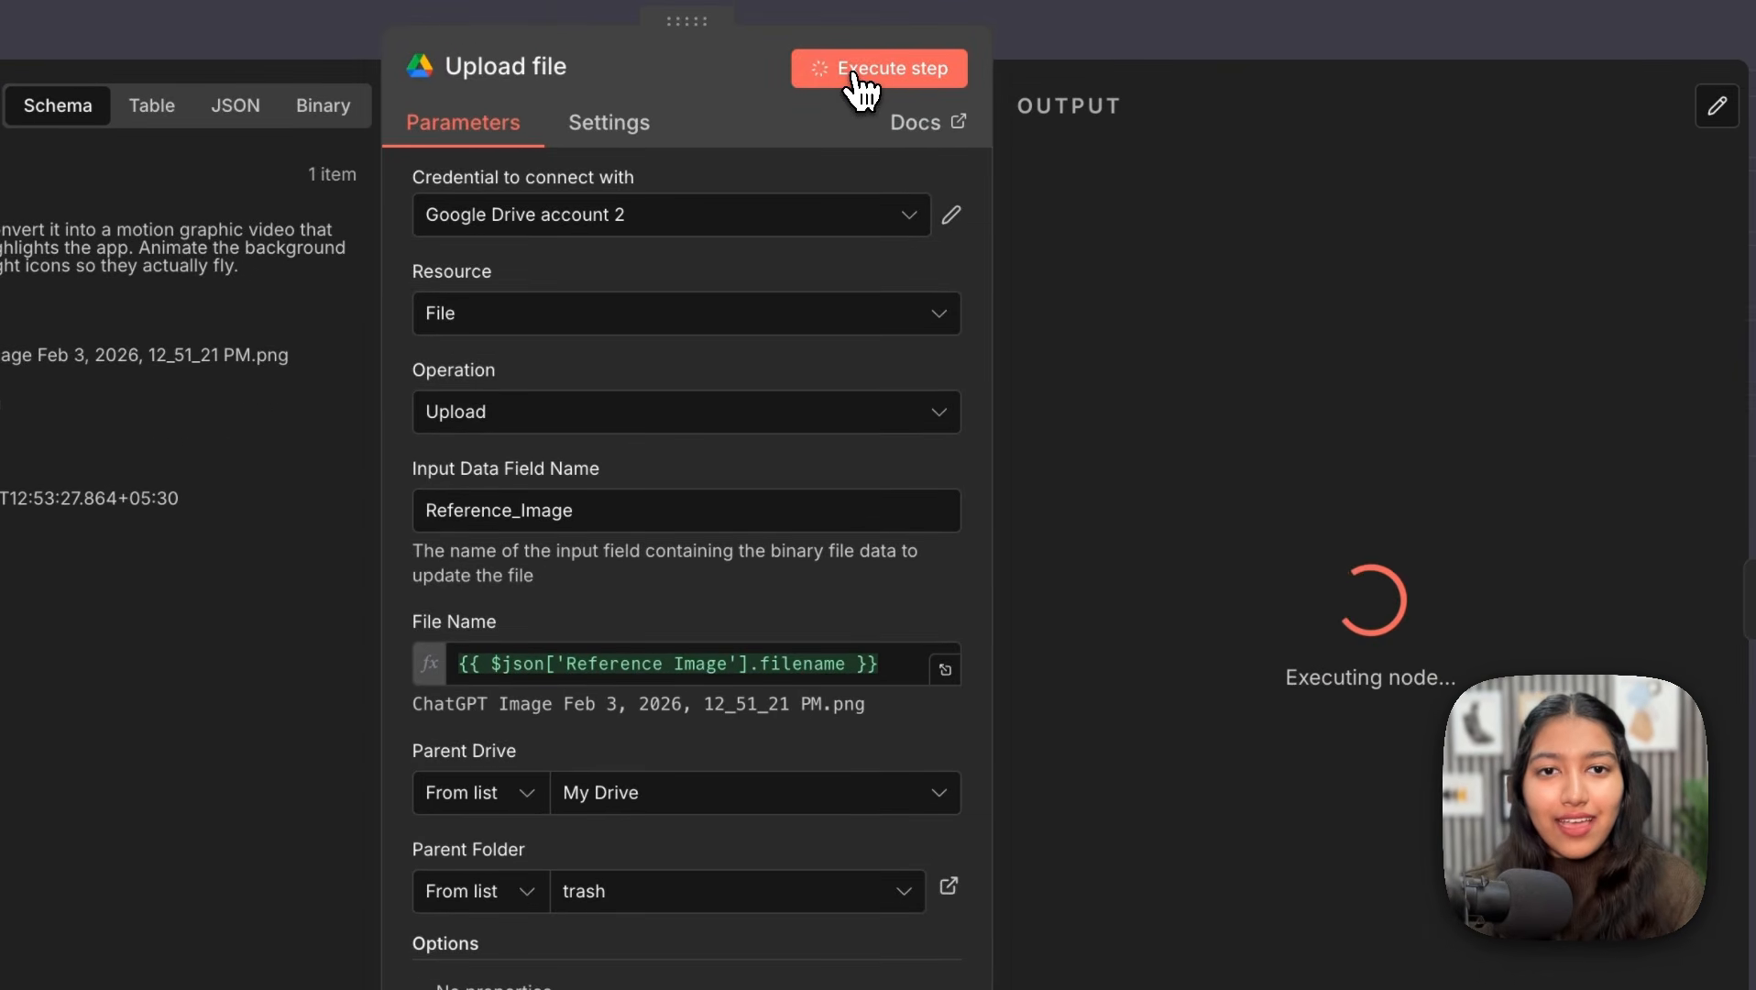
pyautogui.moveTo(1127, 218); pyautogui.dragTo(1357, 725)
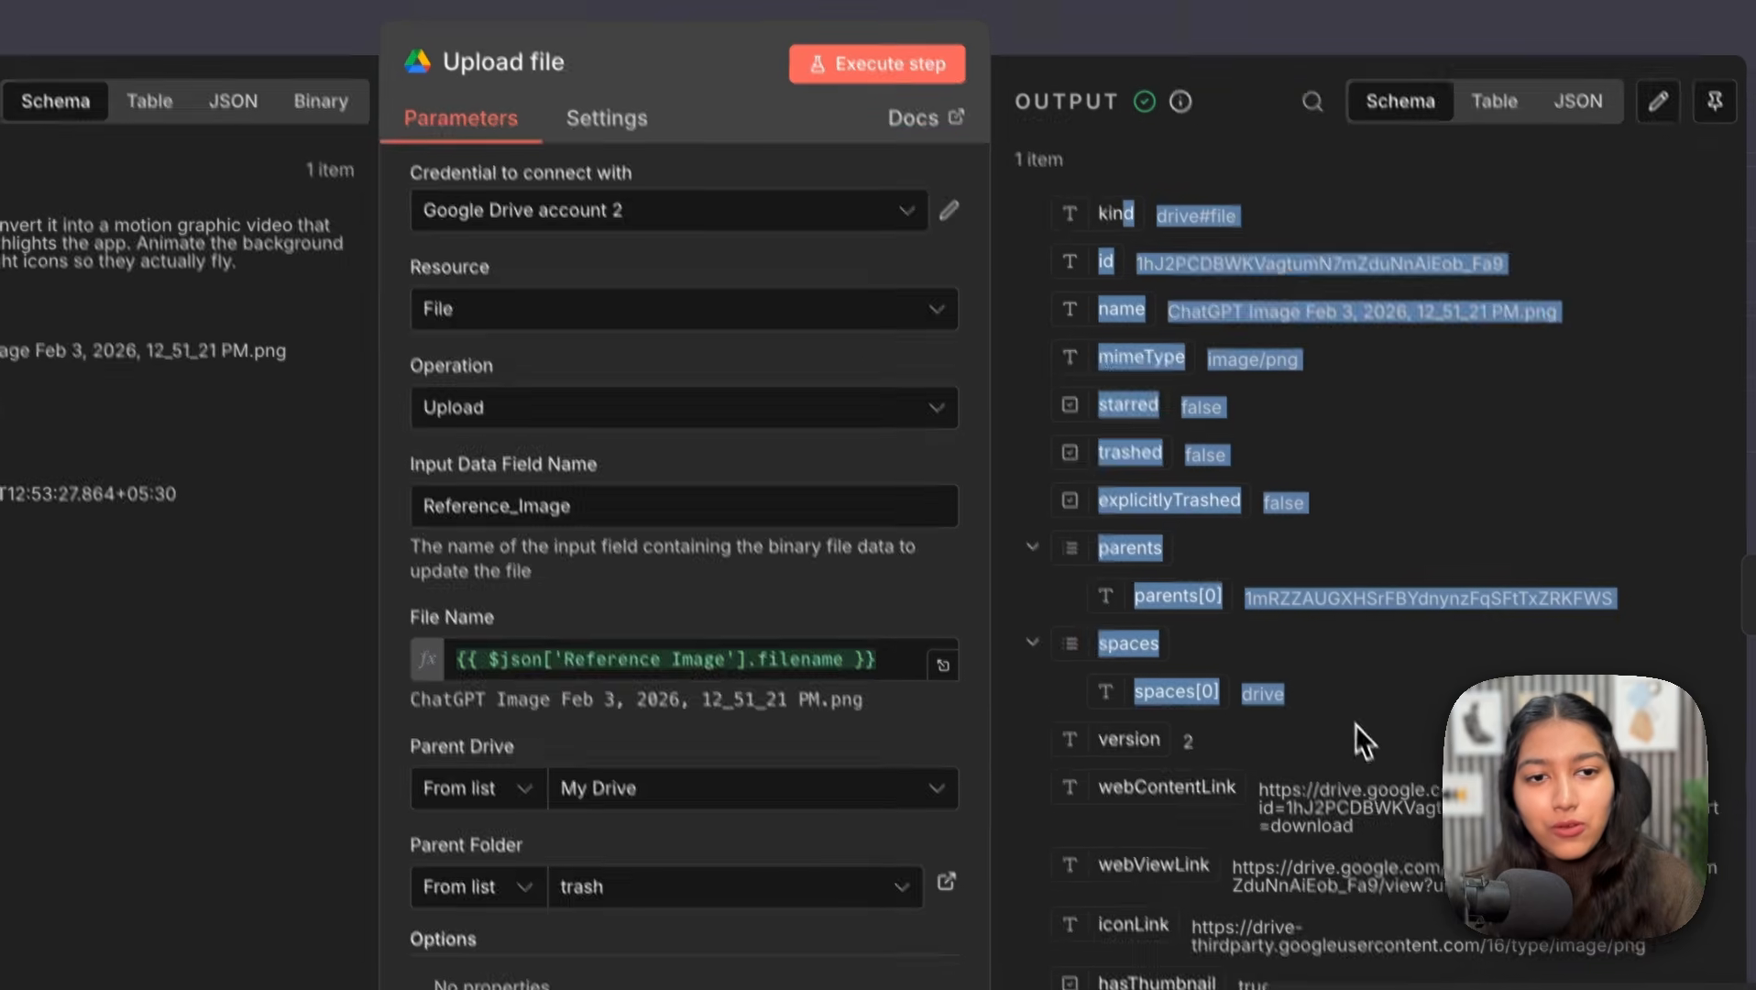
pyautogui.moveTo(1230, 719); pyautogui.dragTo(1218, 570)
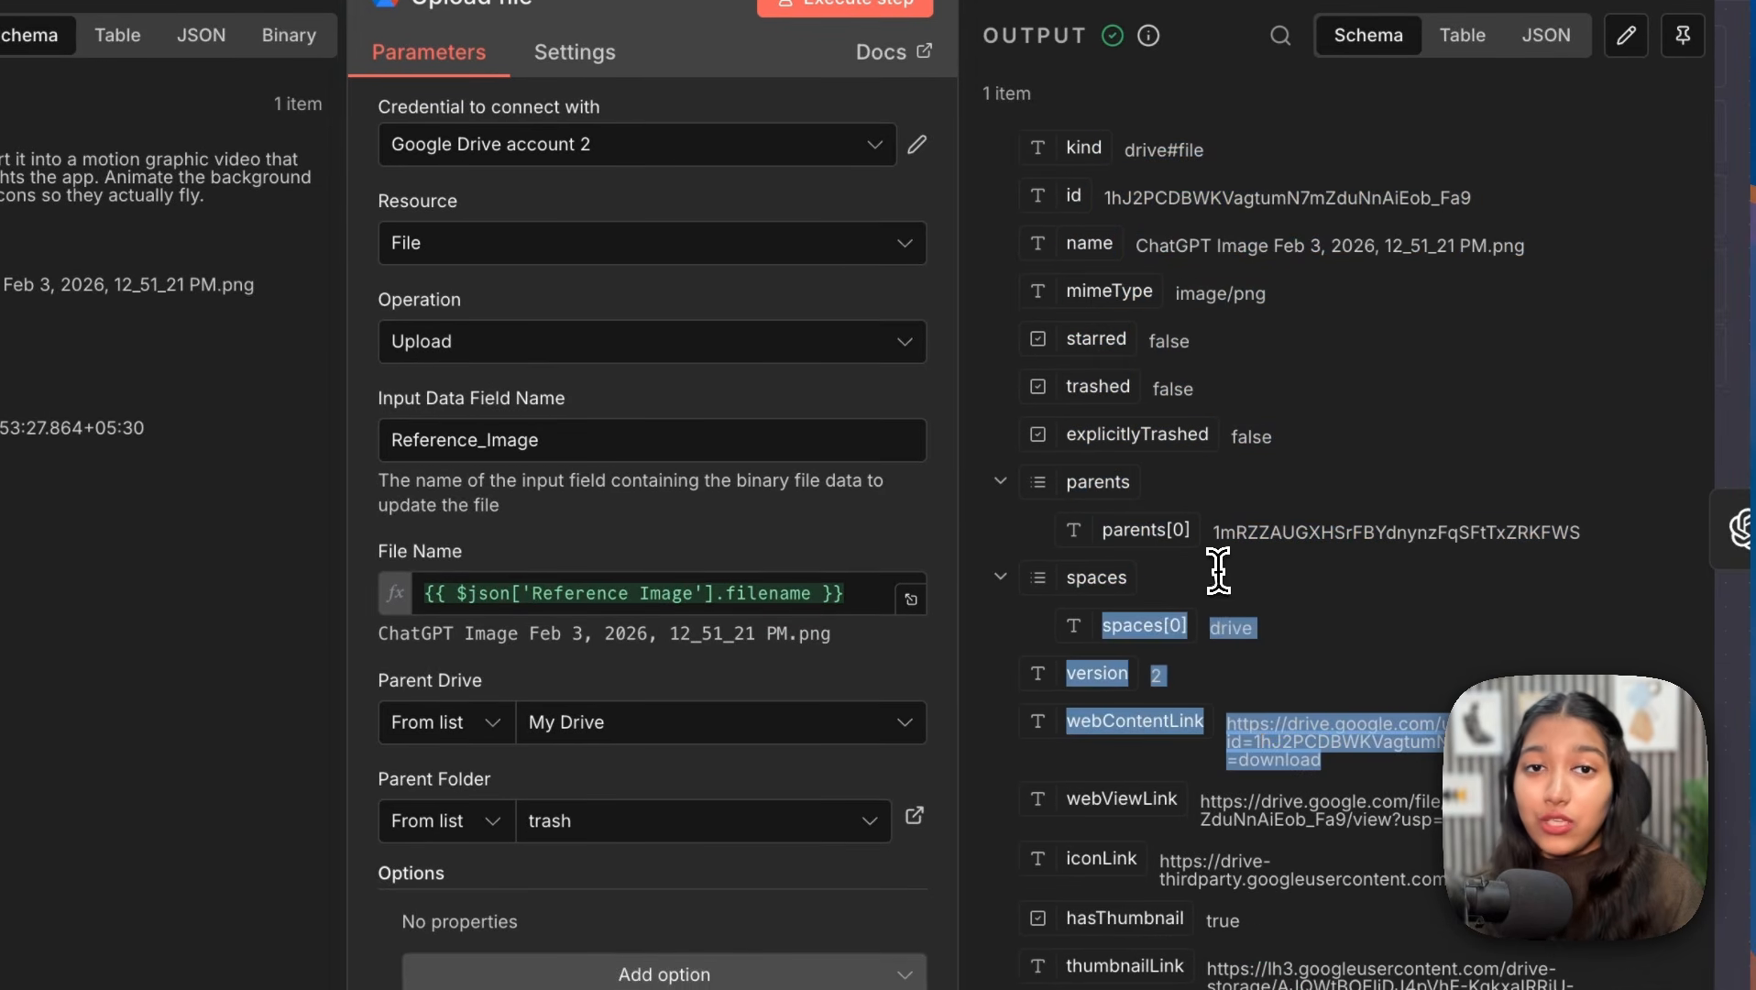
pyautogui.press('Escape')
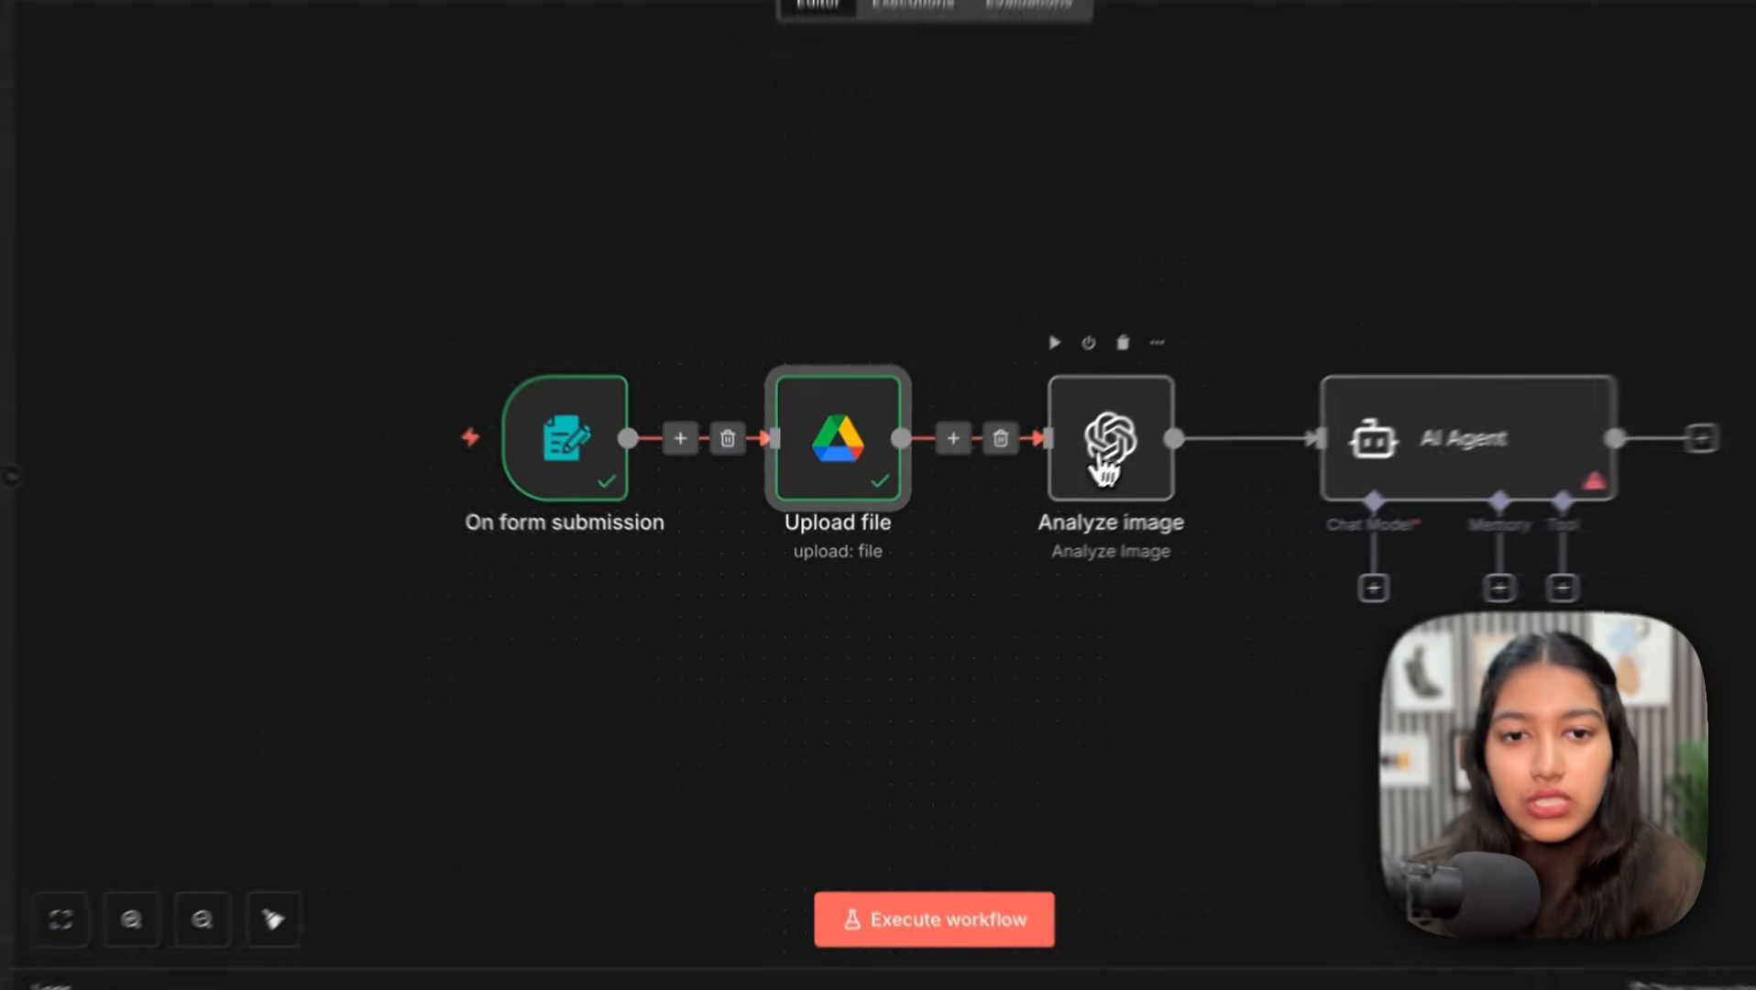
# Step: Map the Analyze image node's URL(s) to the webContentLink from the Upload file output and check the resolved link
pyautogui.doubleClick(1106, 463)
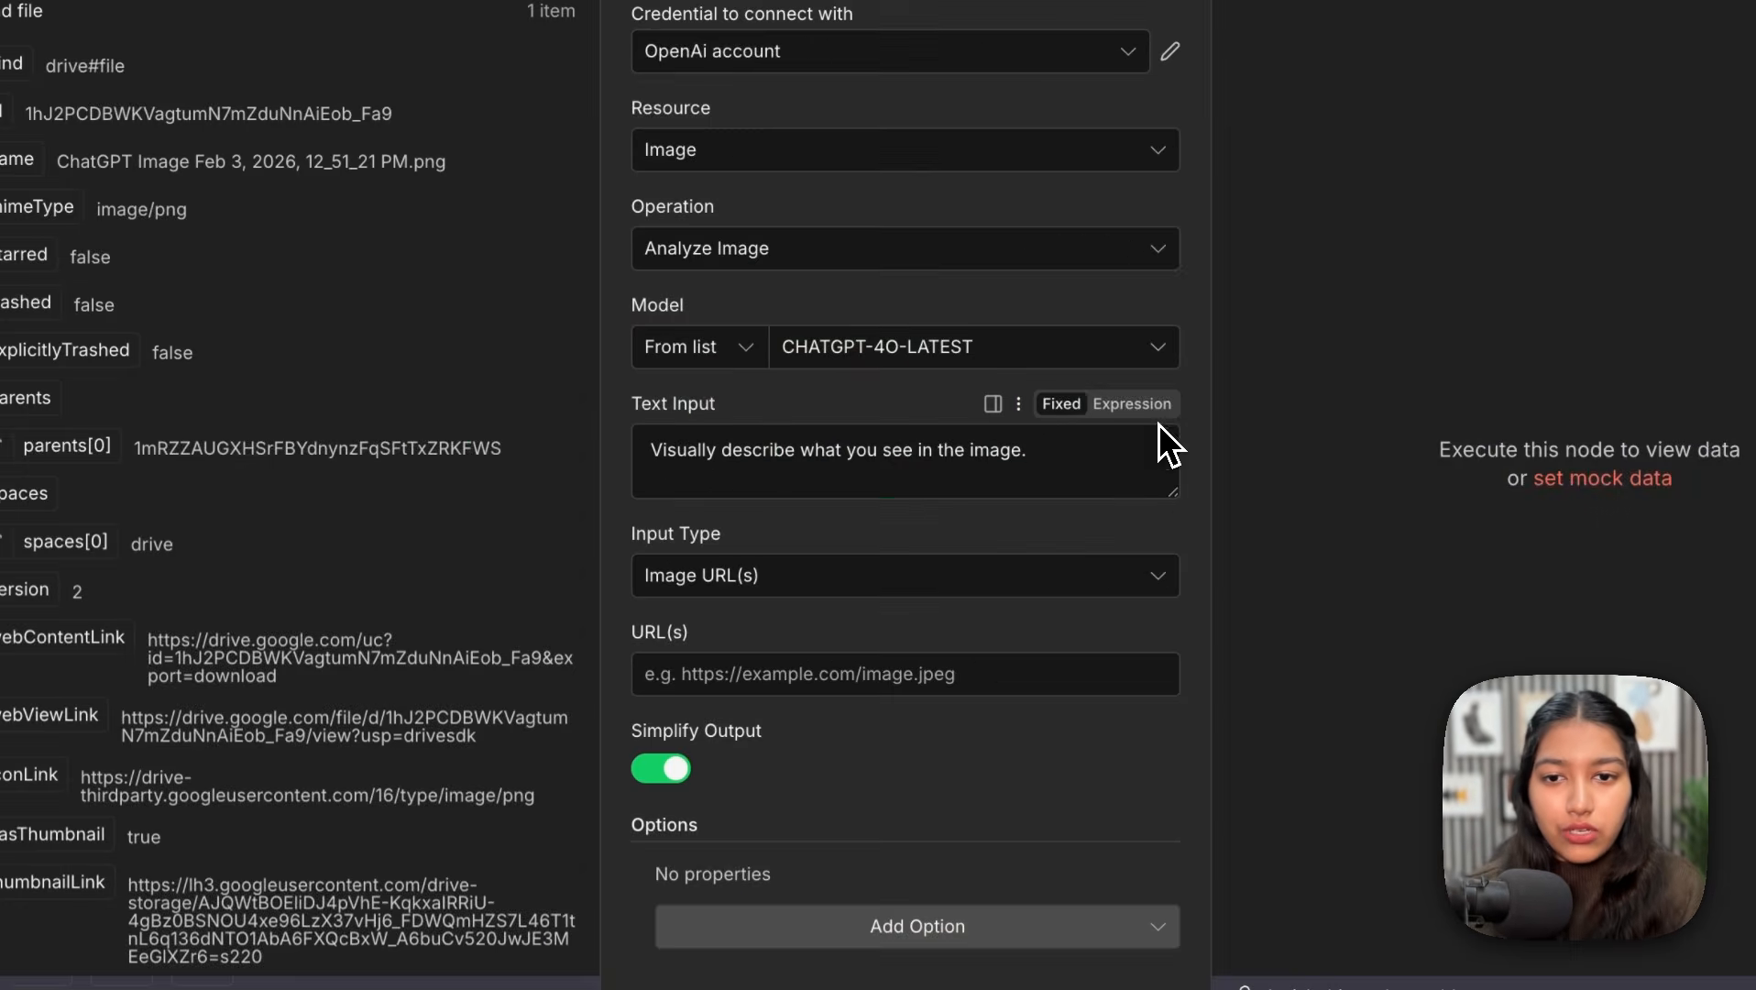
pyautogui.click(743, 674)
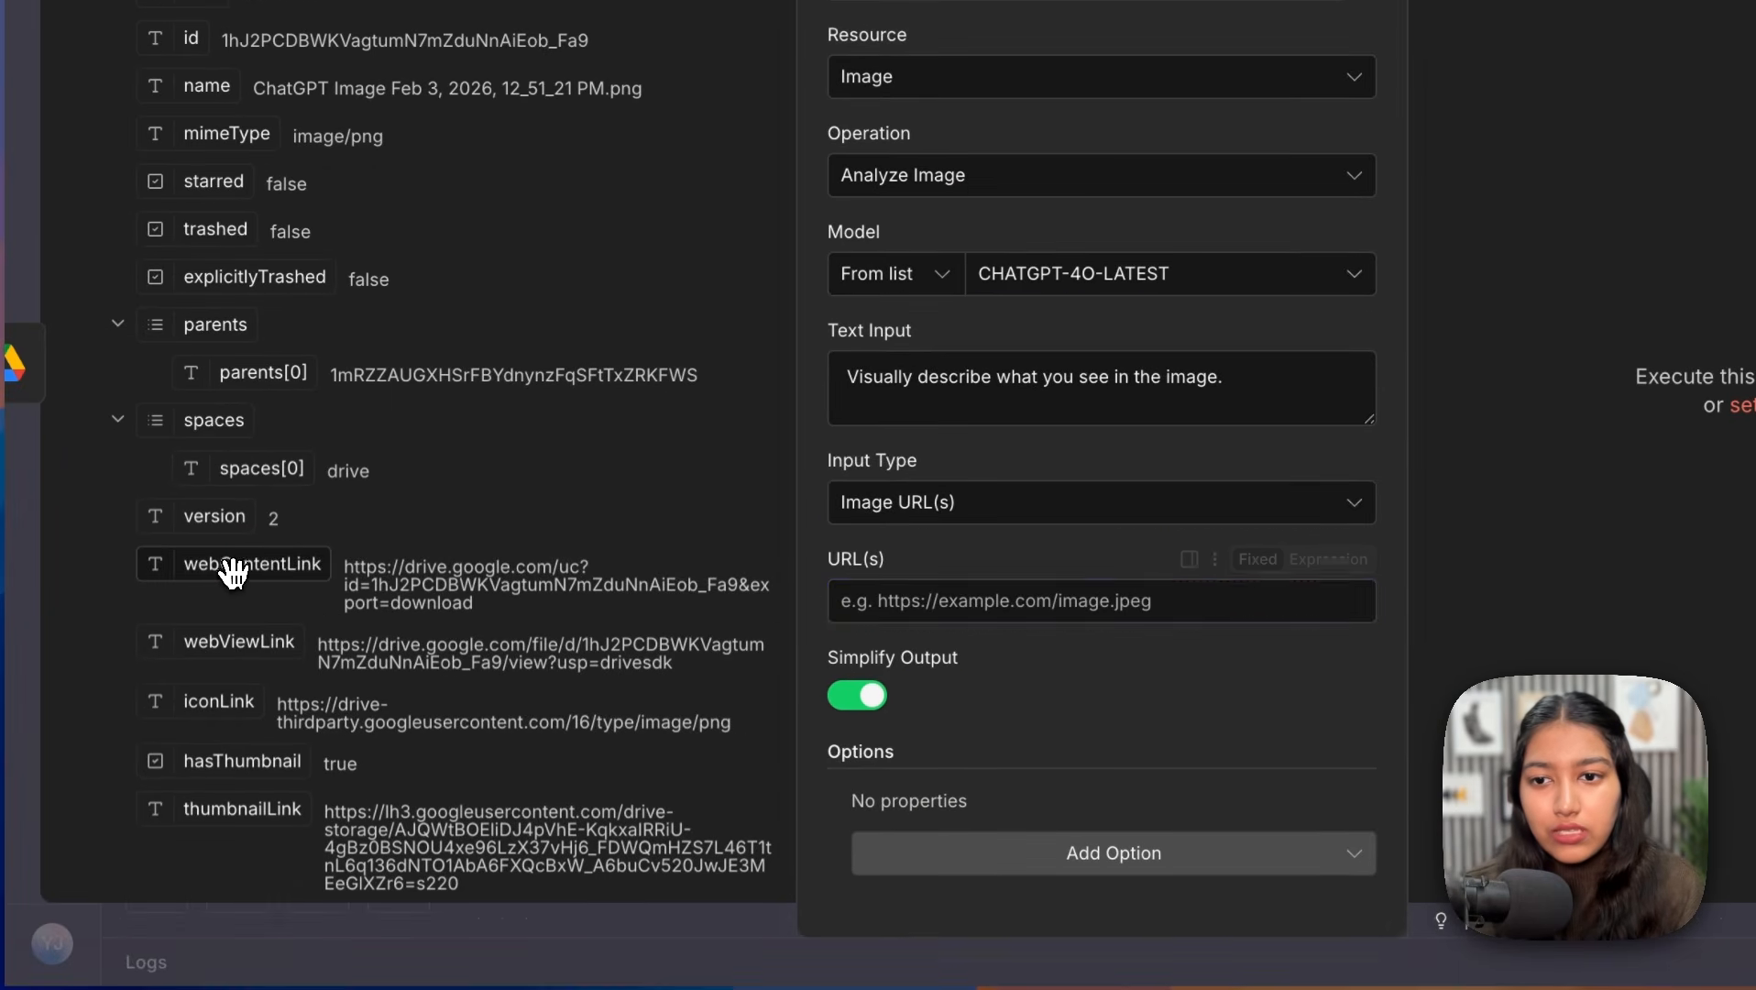
pyautogui.moveTo(40, 641); pyautogui.dragTo(585, 680)
pyautogui.moveTo(779, 601); pyautogui.dragTo(878, 607)
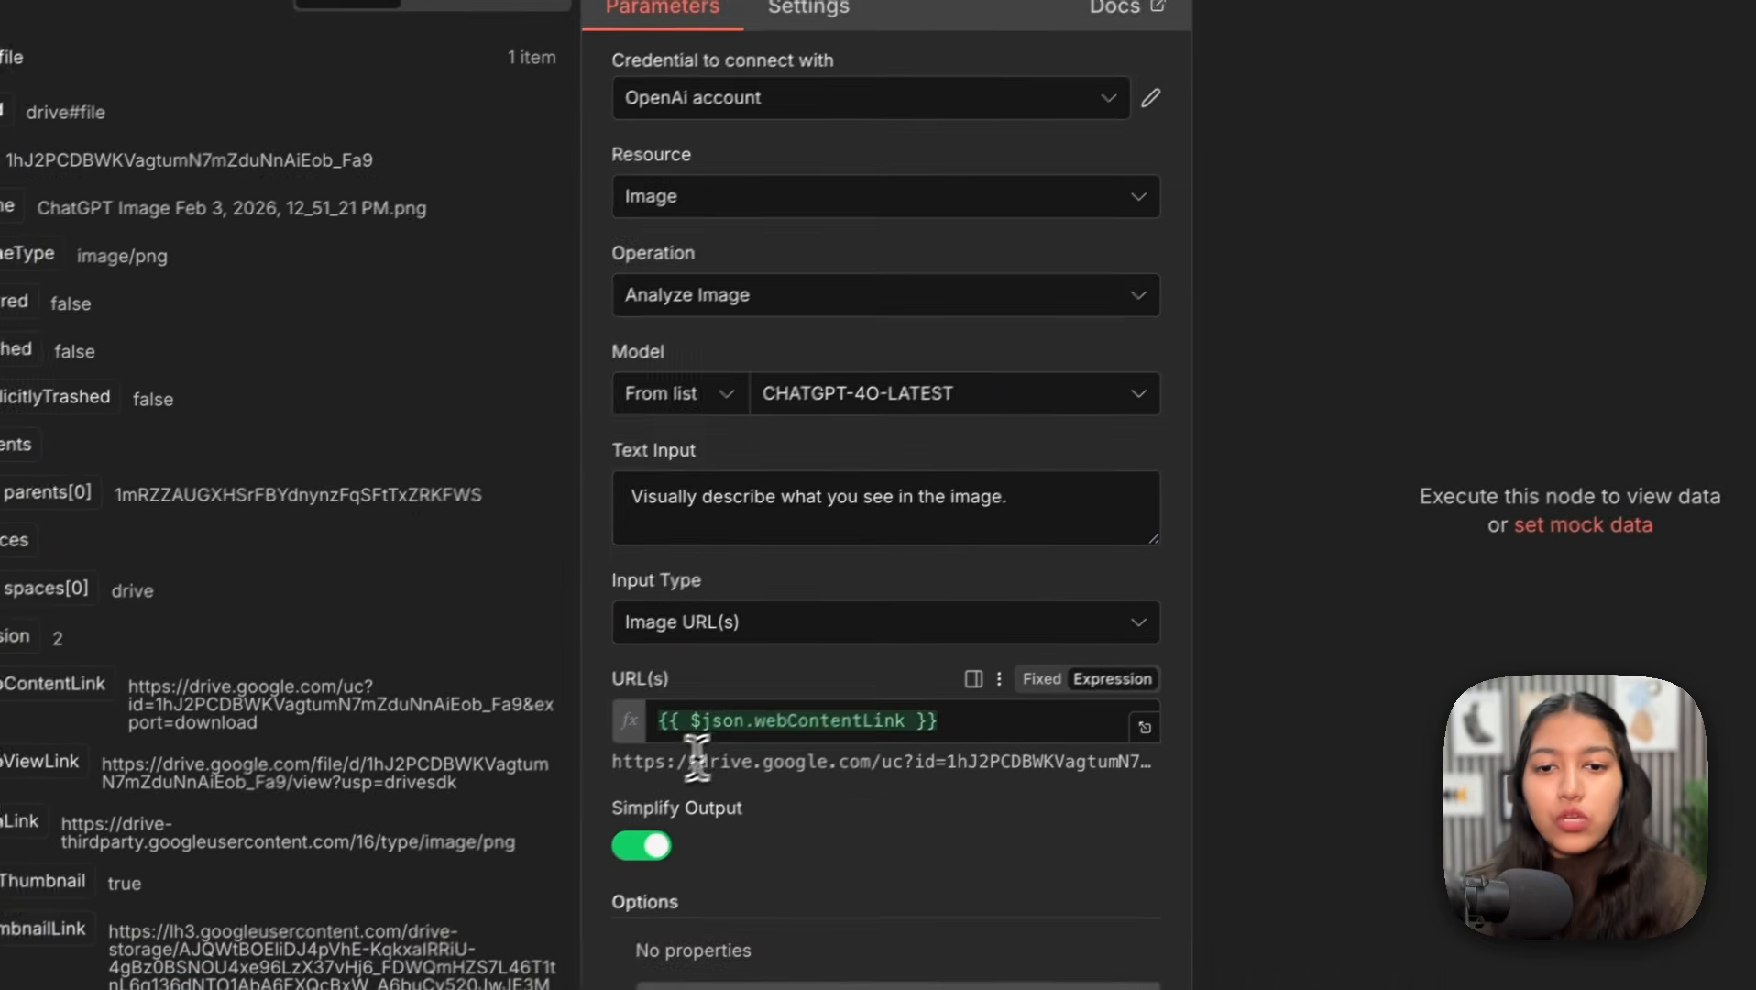
pyautogui.moveTo(682, 762); pyautogui.dragTo(1051, 814)
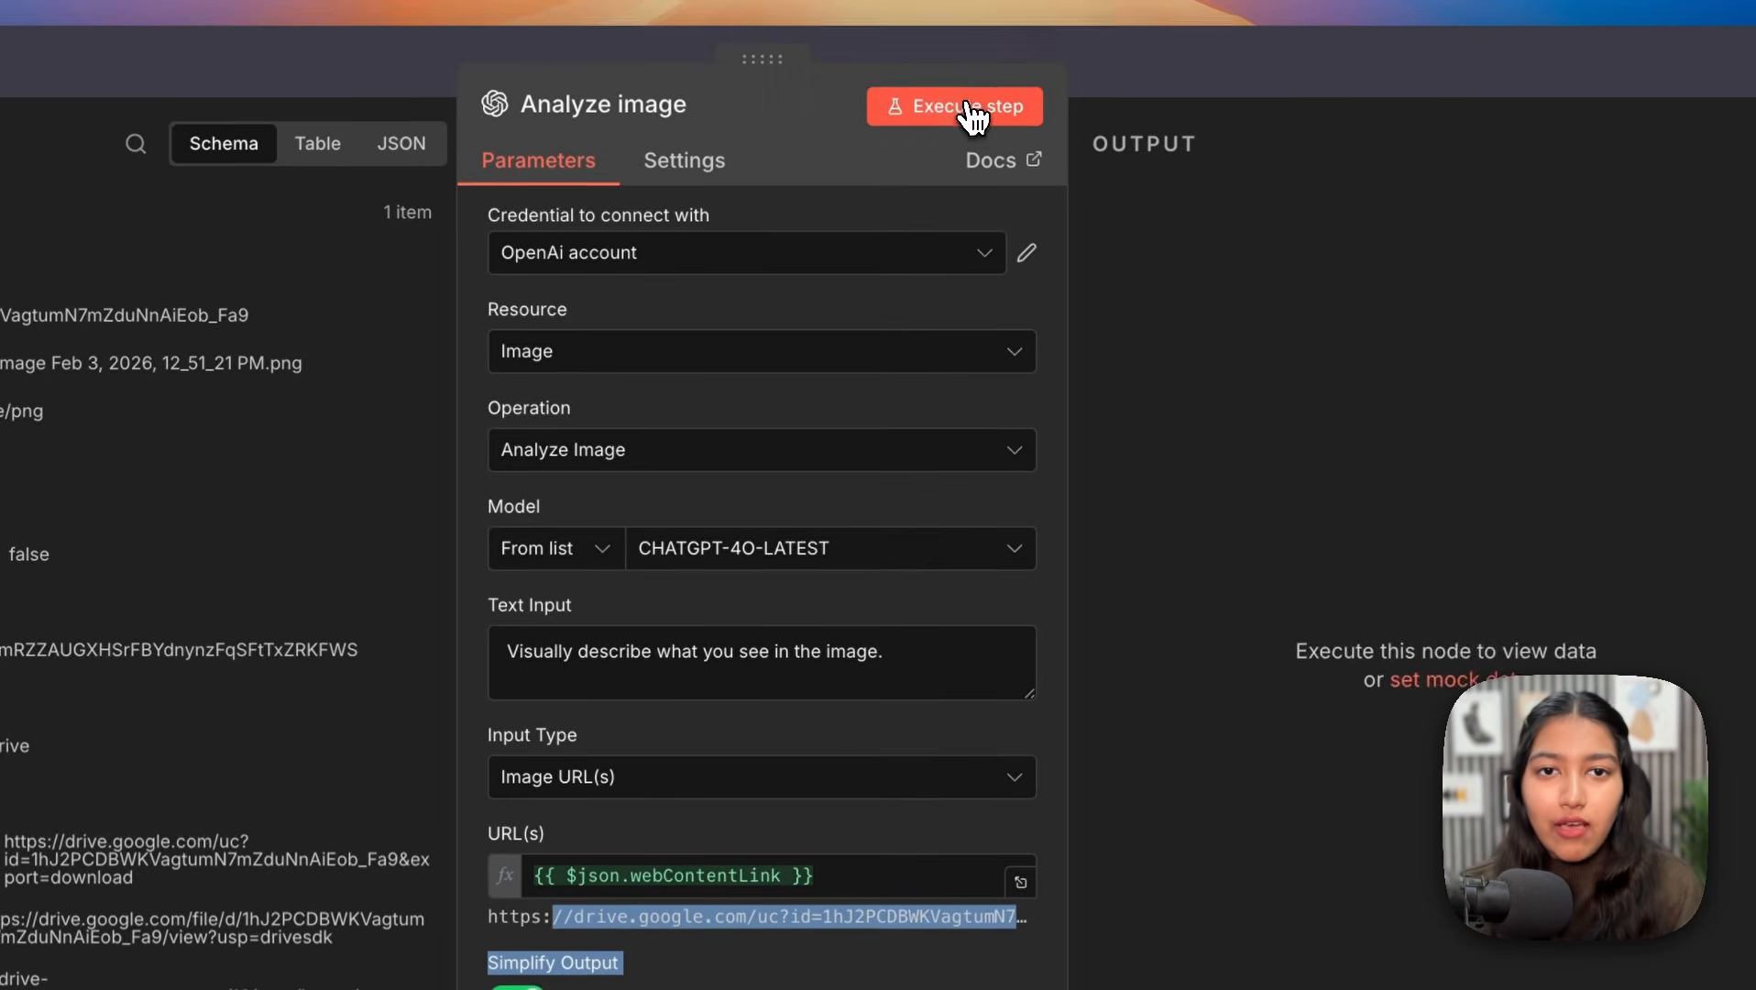
# Step: Execute the Analyze image node, read the generated image description in table view, and return to the canvas
pyautogui.click(1043, 10)
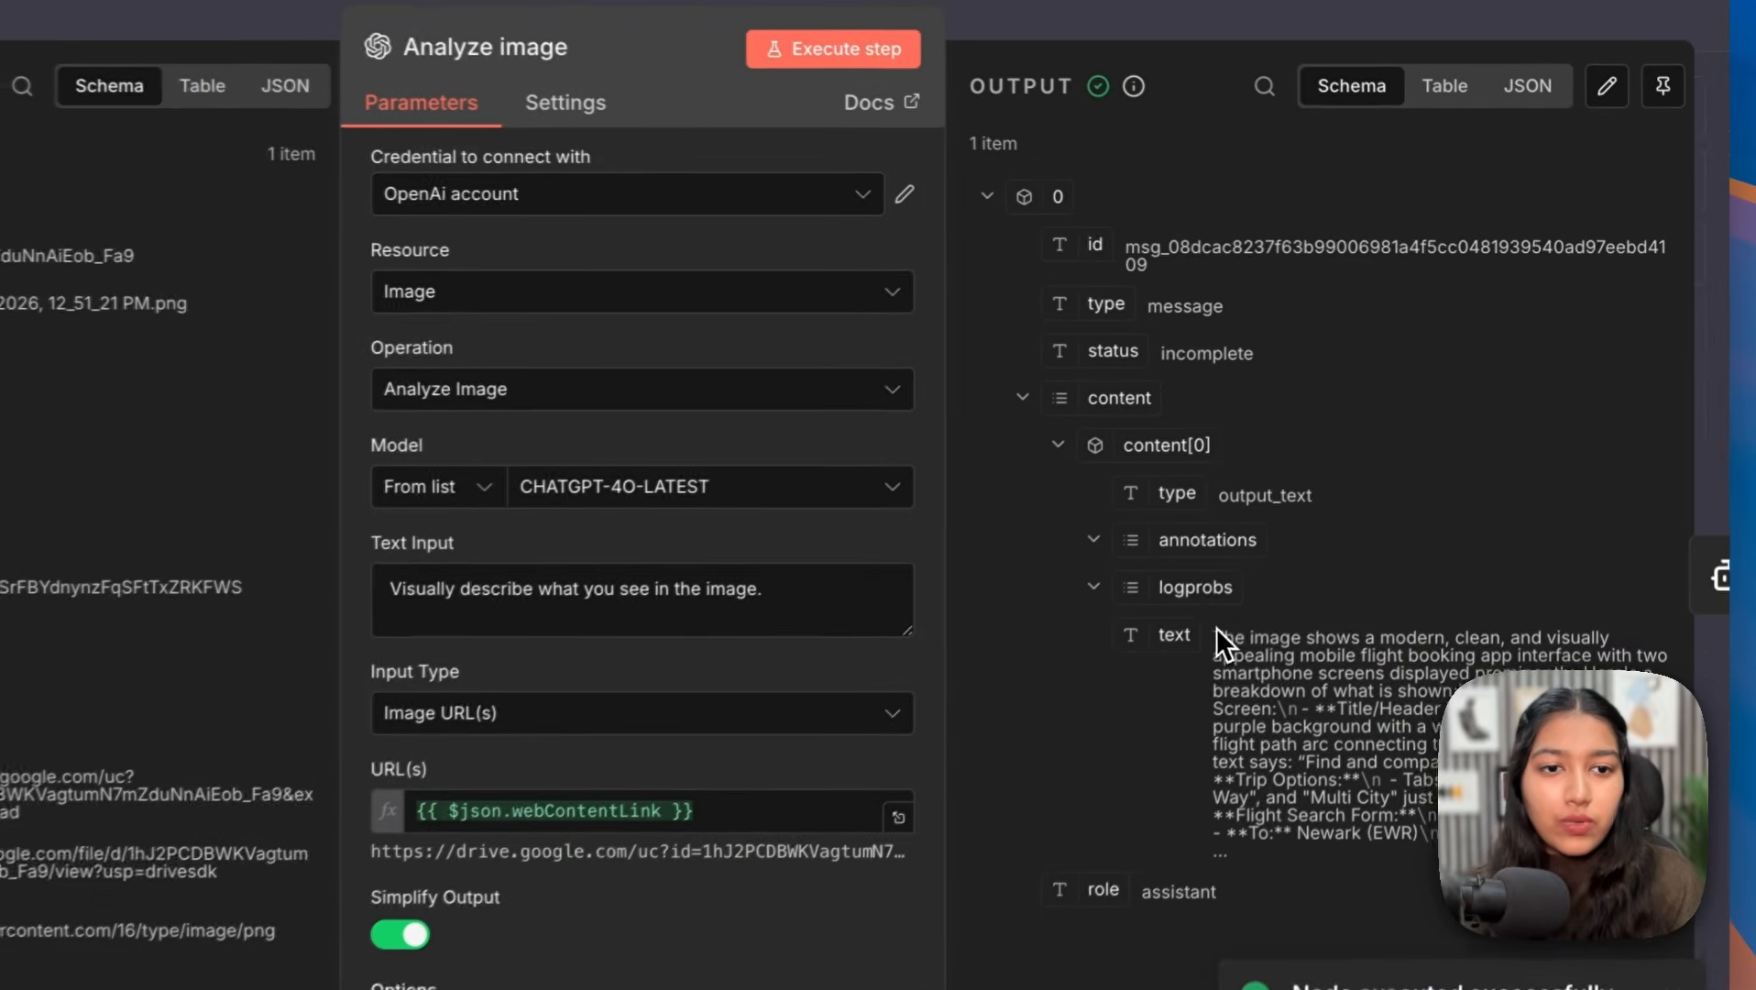
pyautogui.moveTo(1338, 701); pyautogui.dragTo(1571, 773)
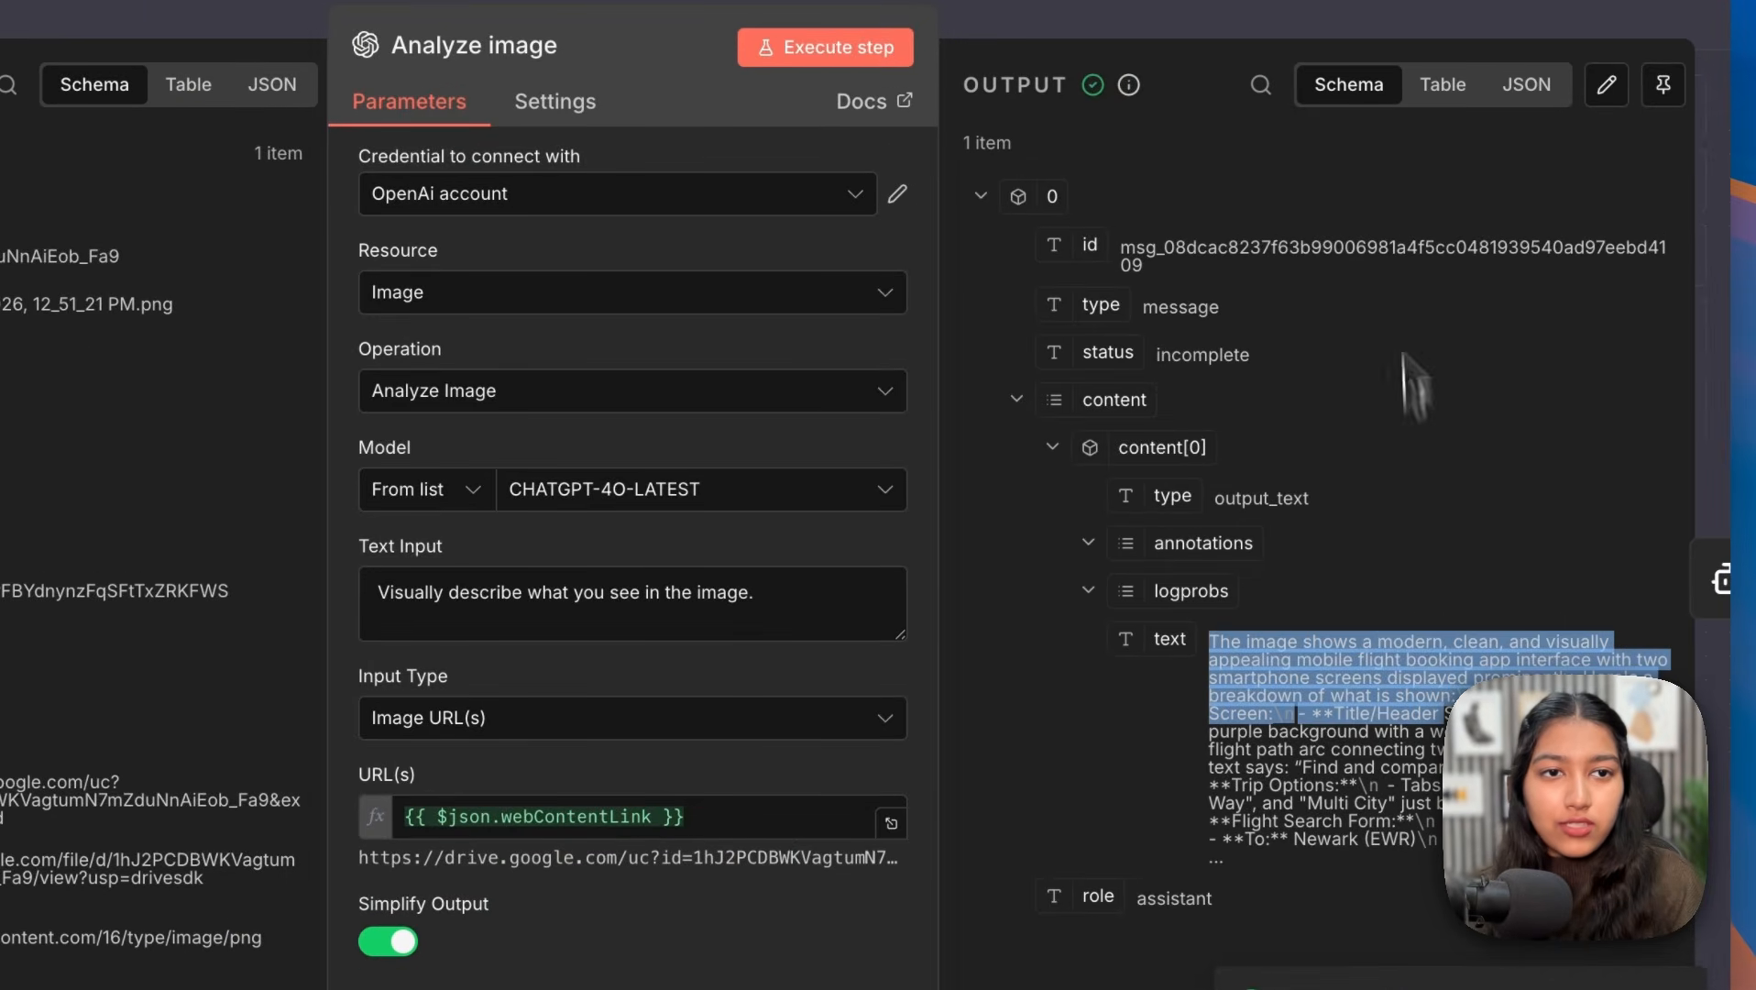
pyautogui.click(1454, 91)
pyautogui.scroll(-3, 1292, 454)
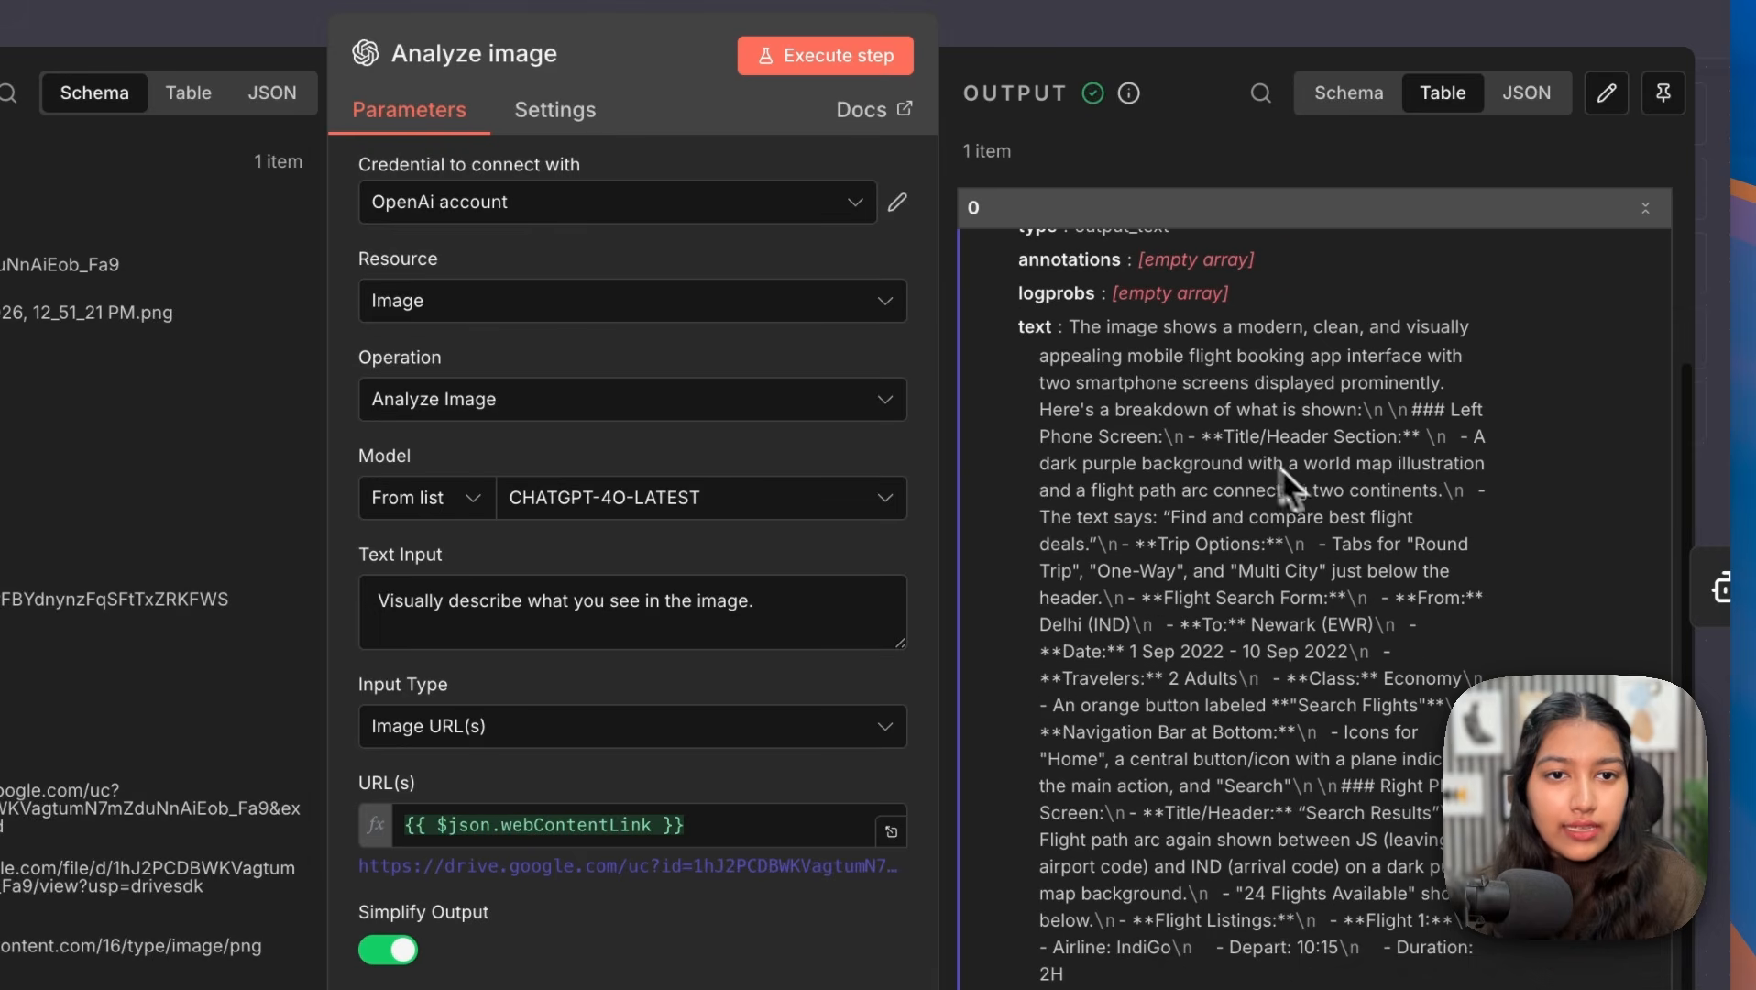
pyautogui.moveTo(1068, 329); pyautogui.dragTo(1463, 328)
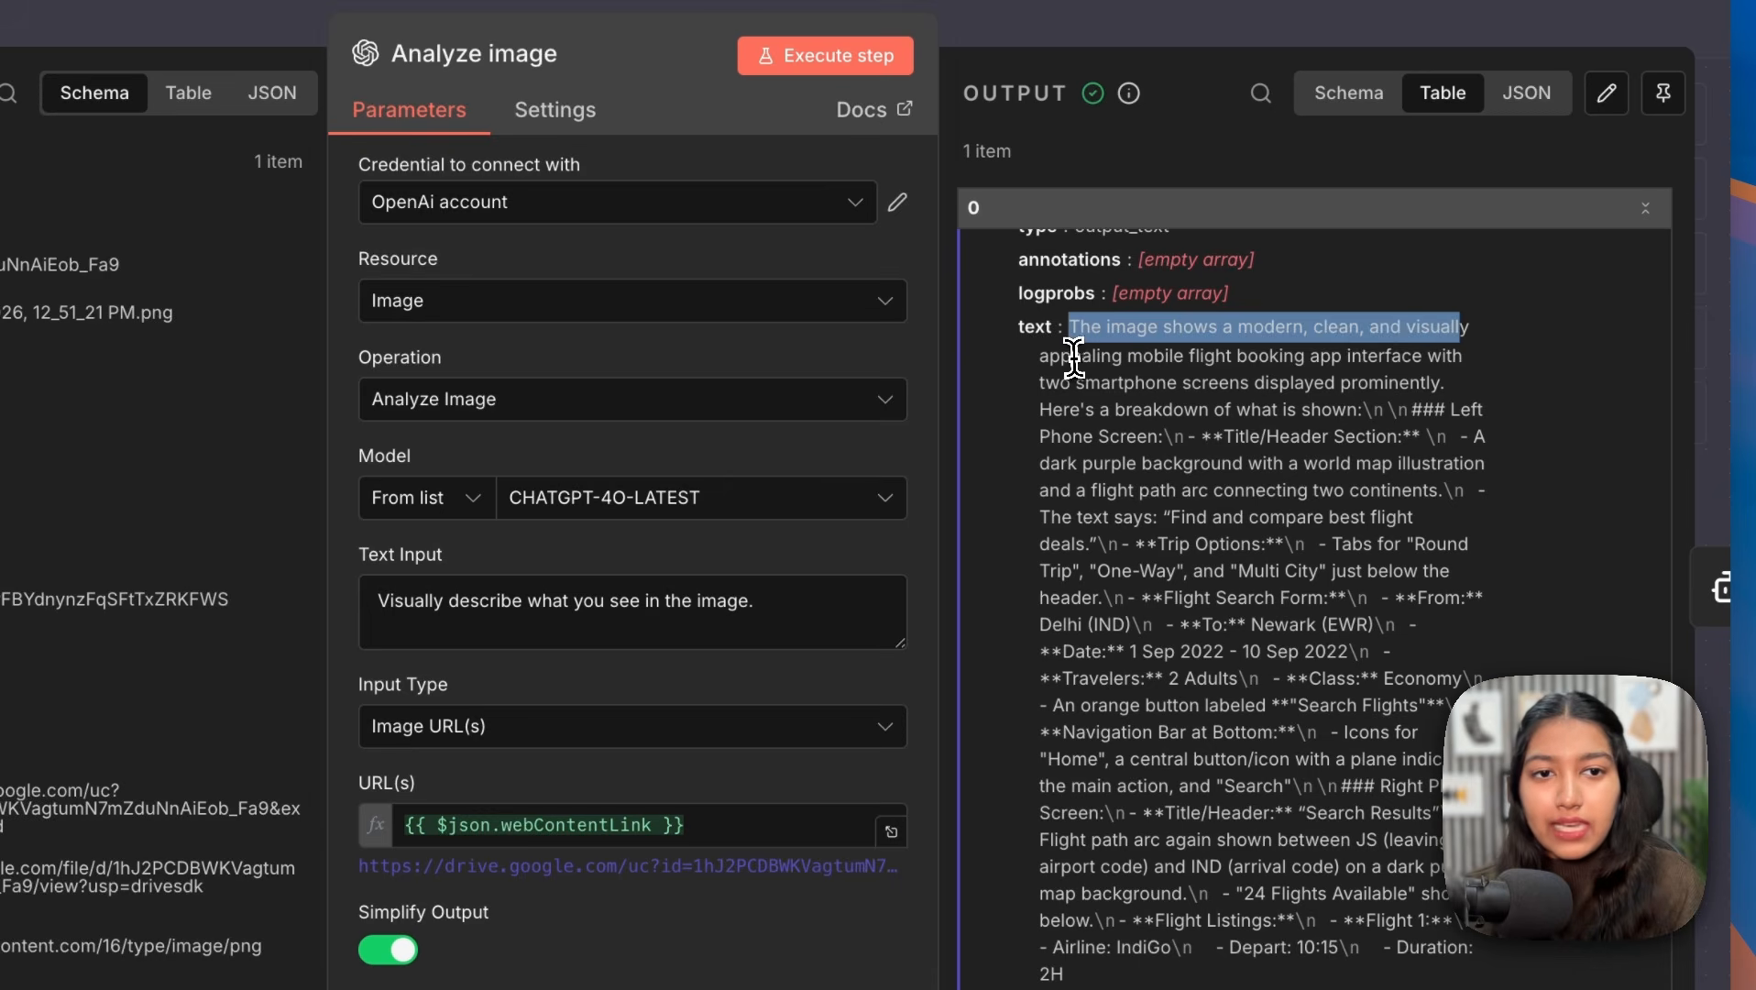
pyautogui.moveTo(1074, 358); pyautogui.dragTo(1353, 355)
pyautogui.moveTo(1229, 383); pyautogui.dragTo(1288, 866)
pyautogui.click(1208, 530)
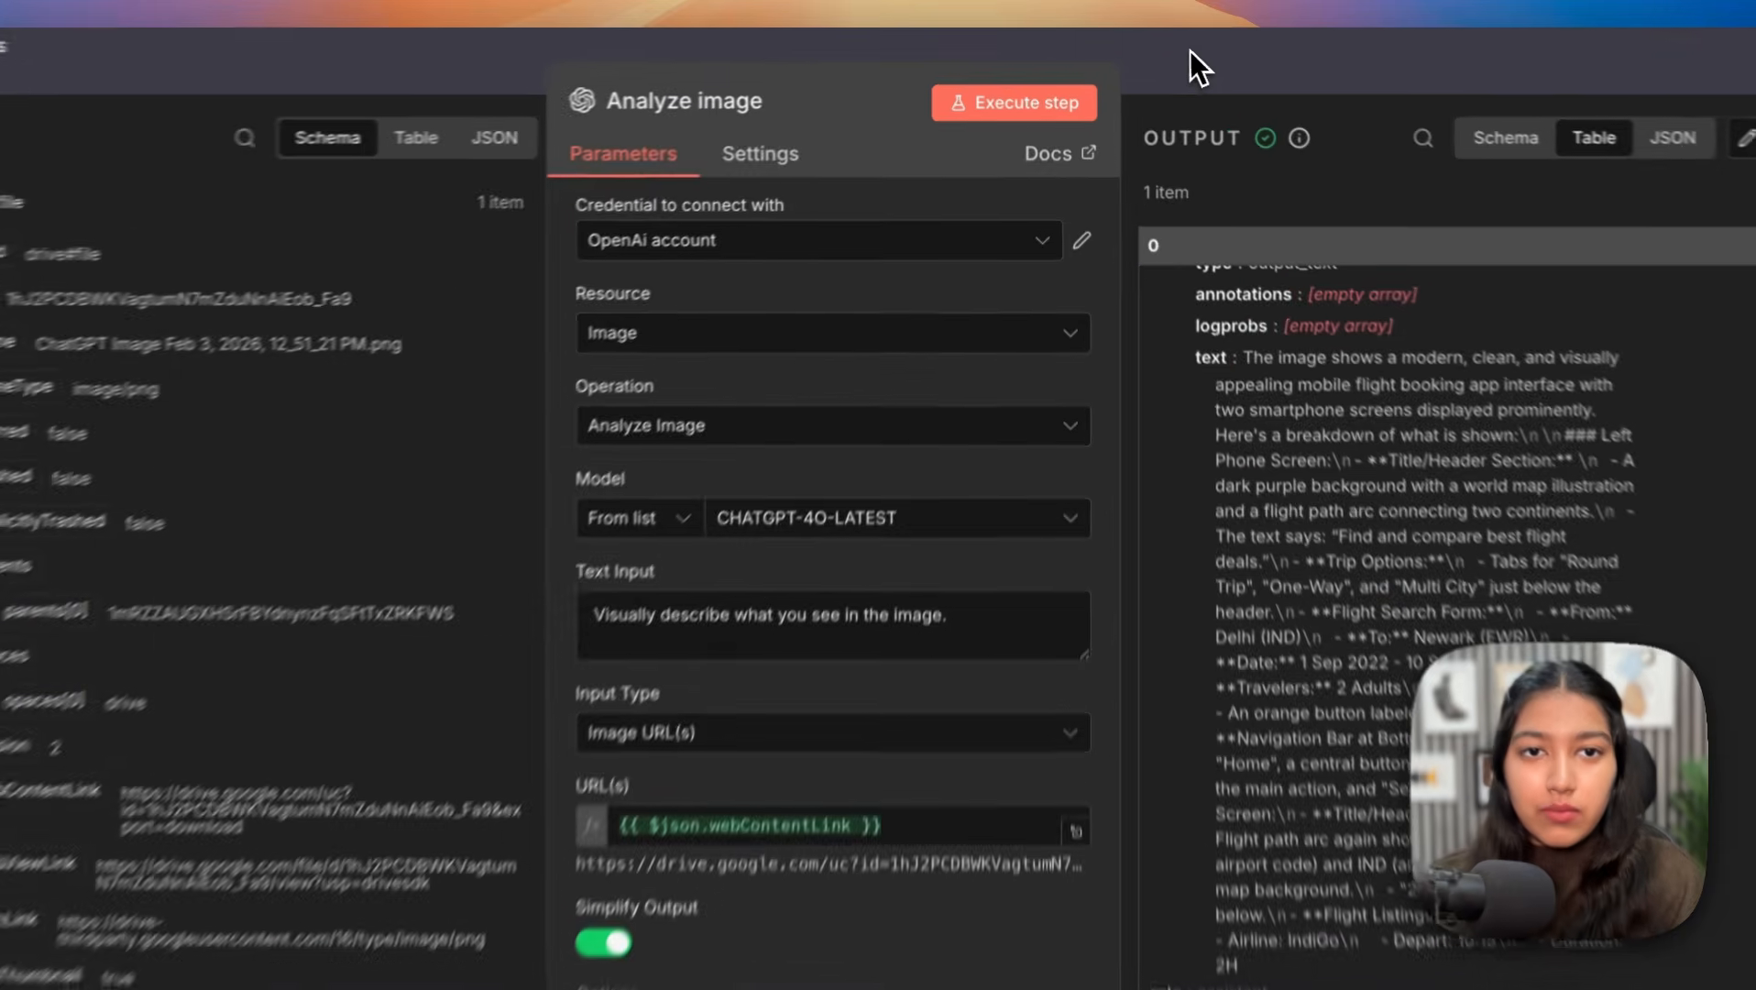
pyautogui.click(1173, 52)
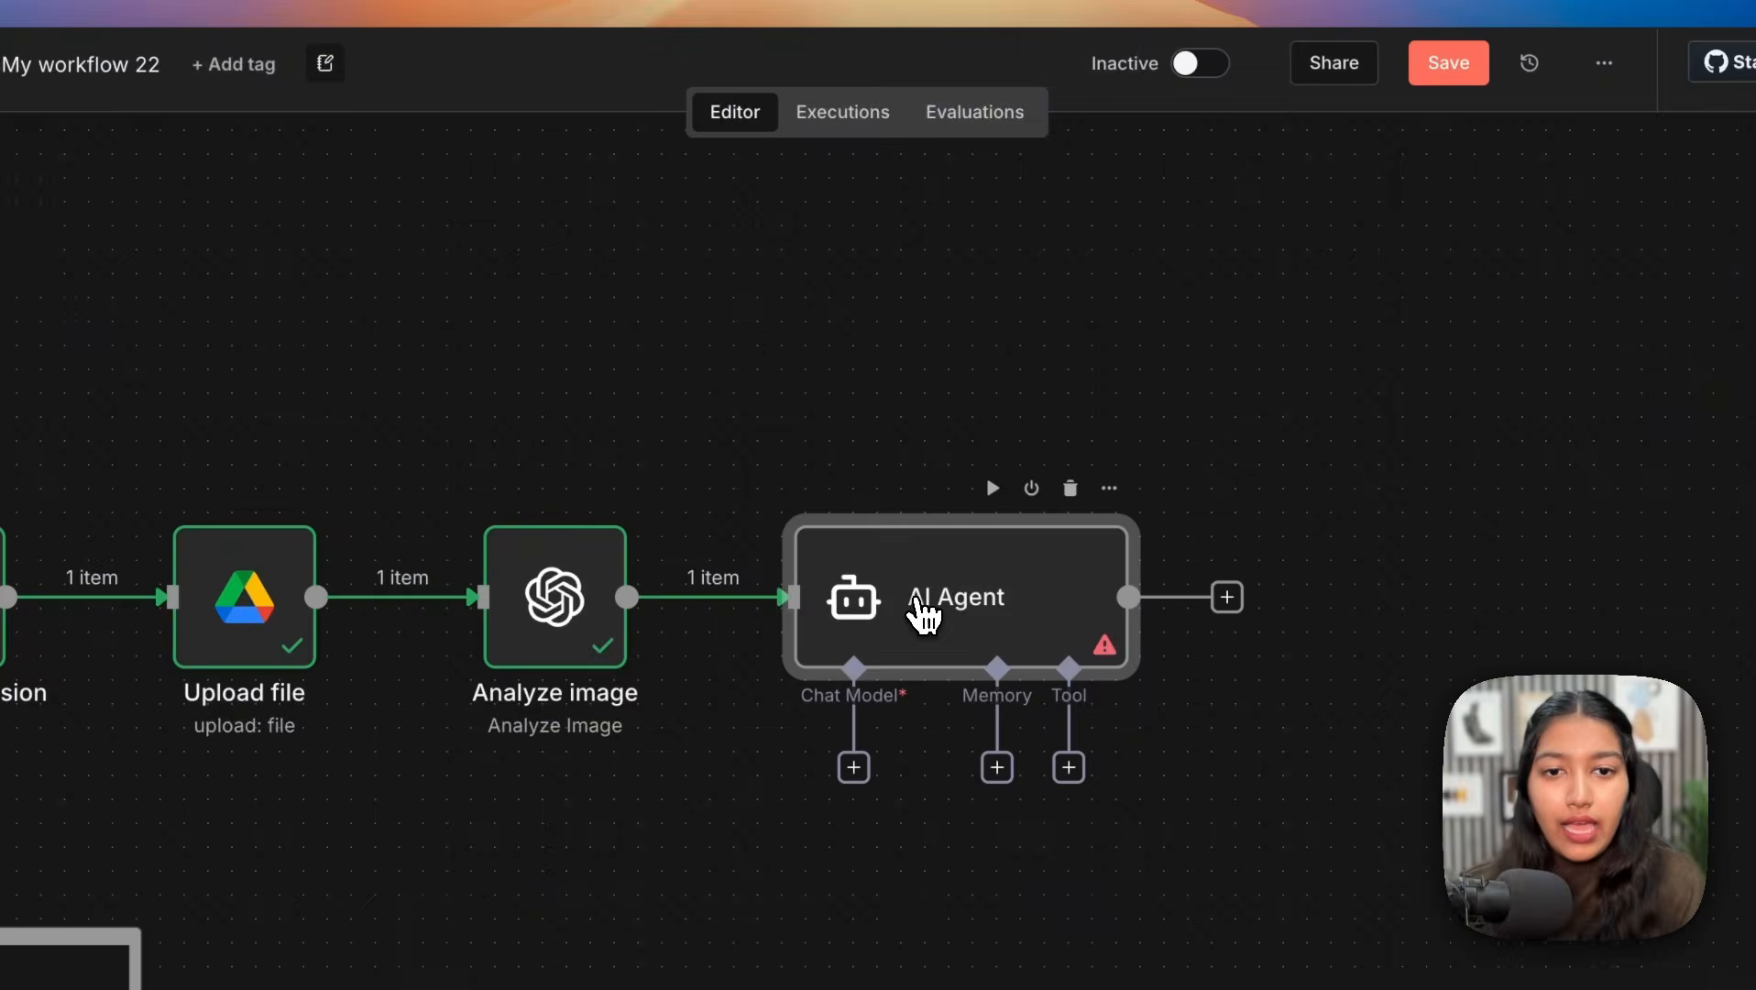
# Step: Add "Reference Image Text Description:" to the AI Agent's user message, followed by the Analyze image output's text field
pyautogui.doubleClick(962, 468)
pyautogui.click(690, 558)
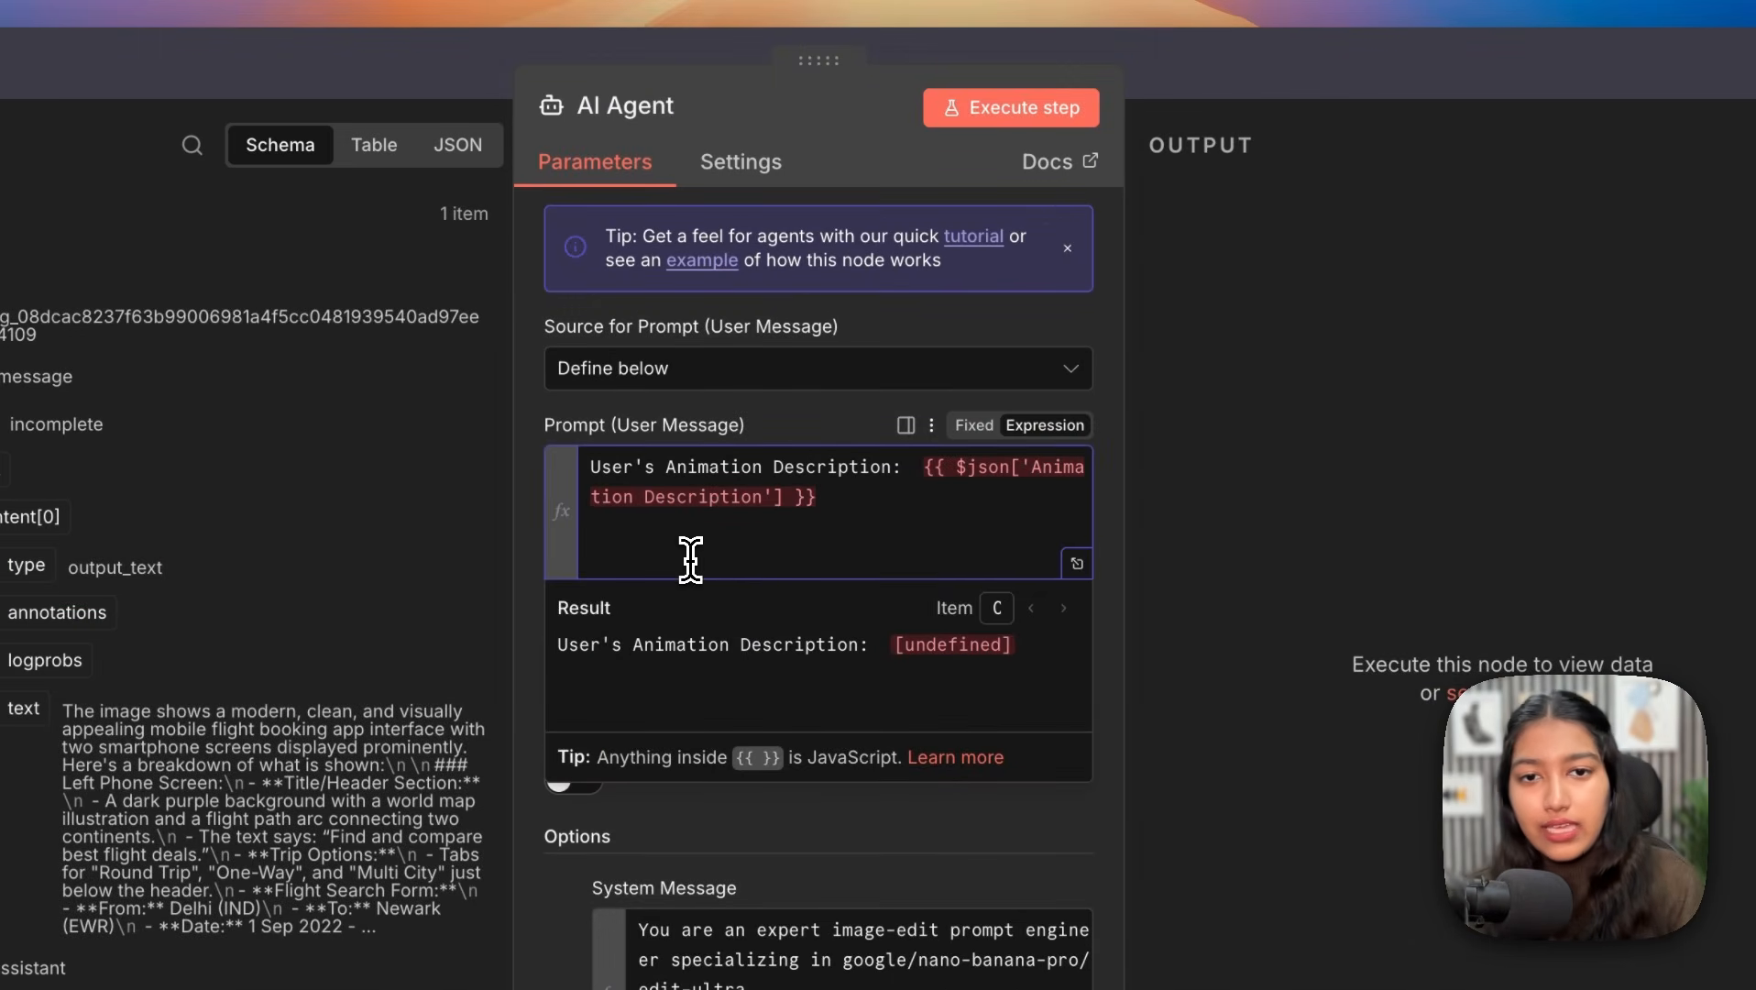
pyautogui.write('Re')
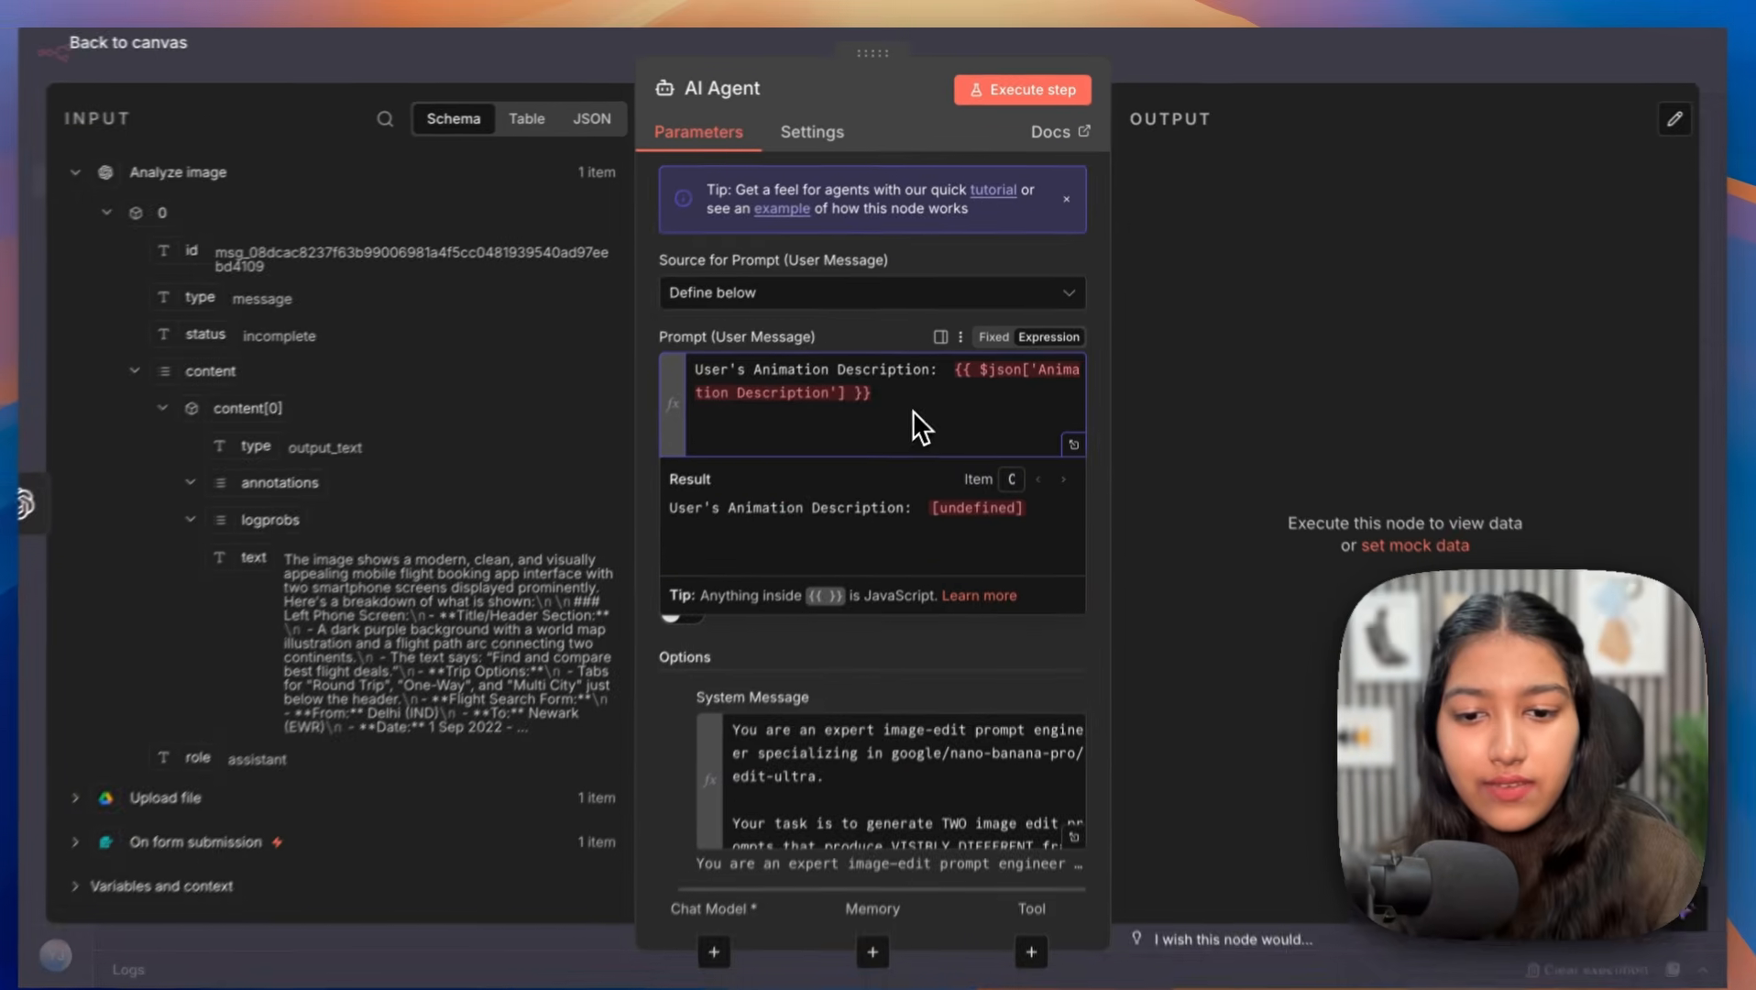
pyautogui.write('ference Imag')
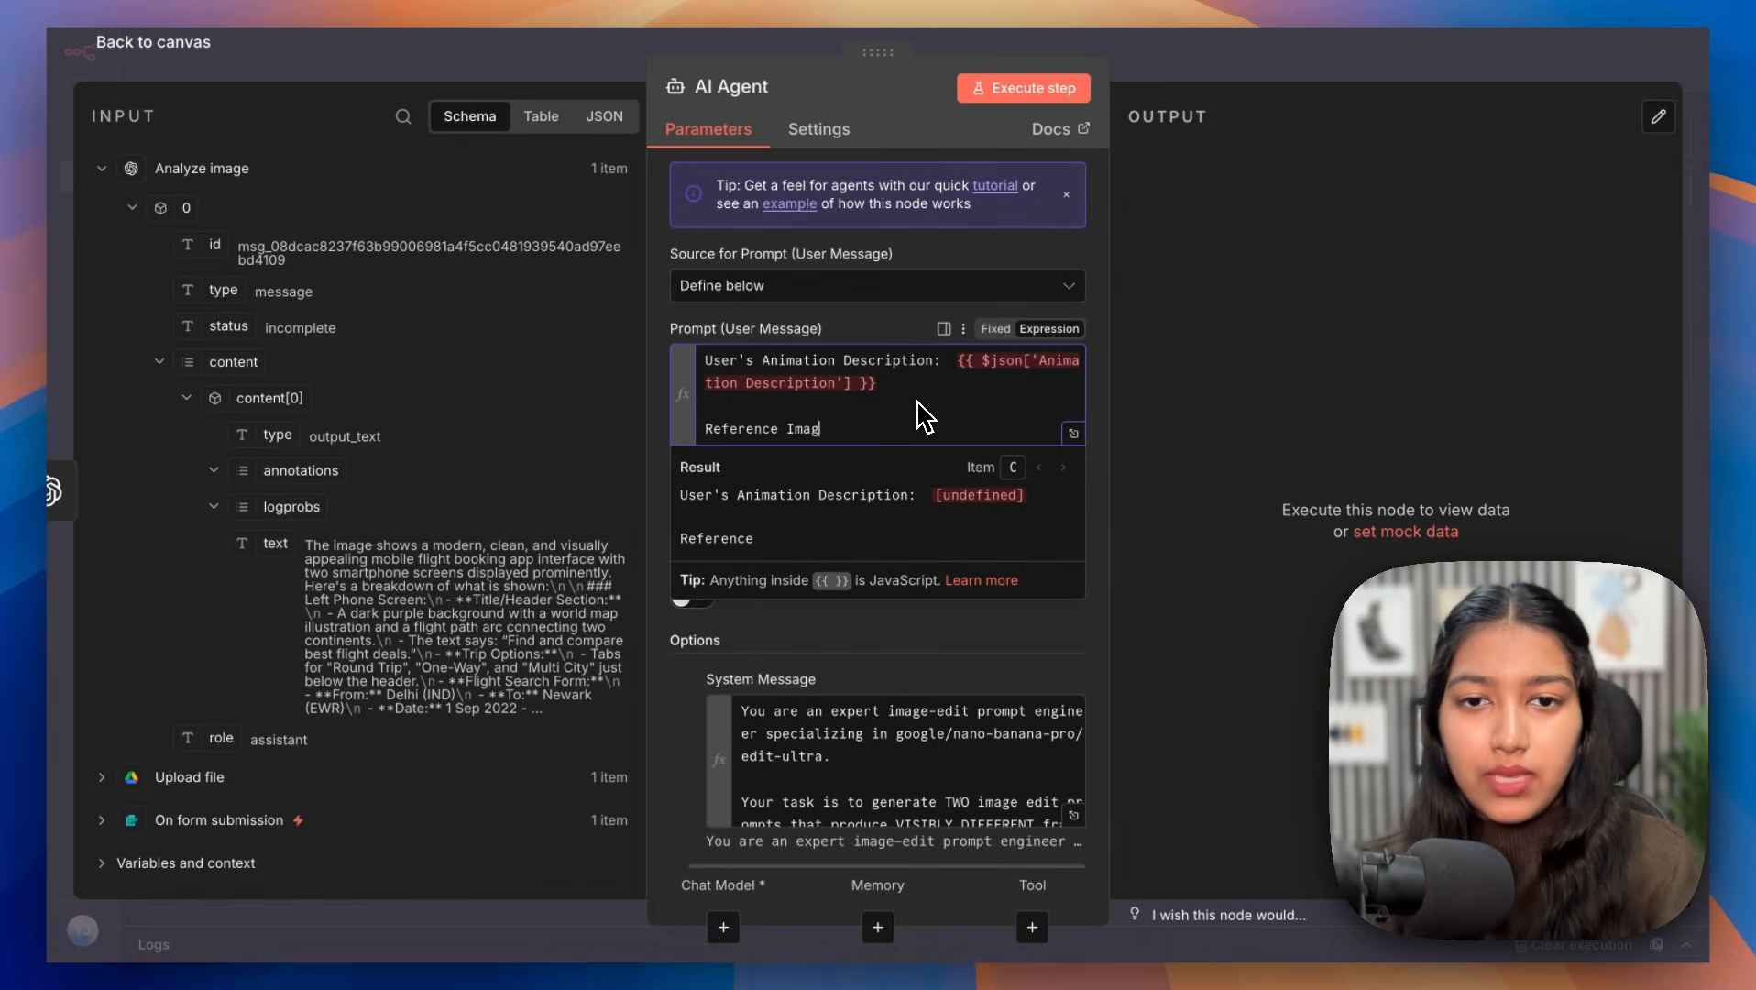
pyautogui.write('e Dext Description:')
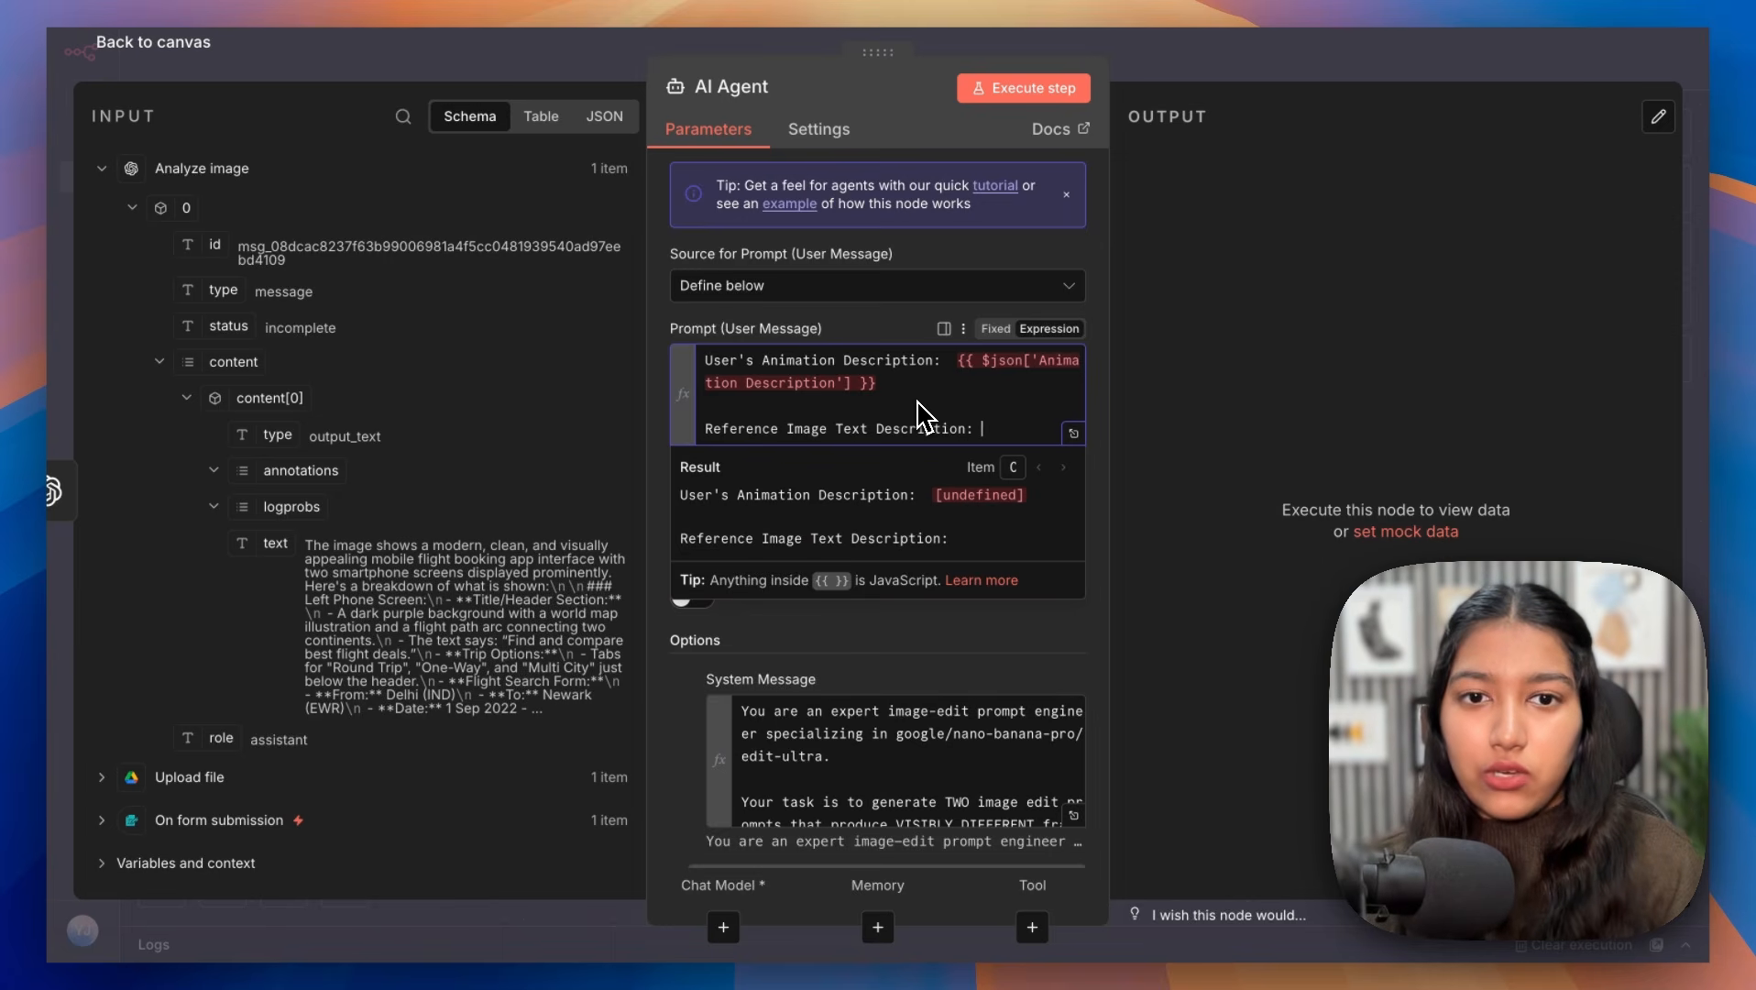
pyautogui.moveTo(275, 543); pyautogui.dragTo(971, 436)
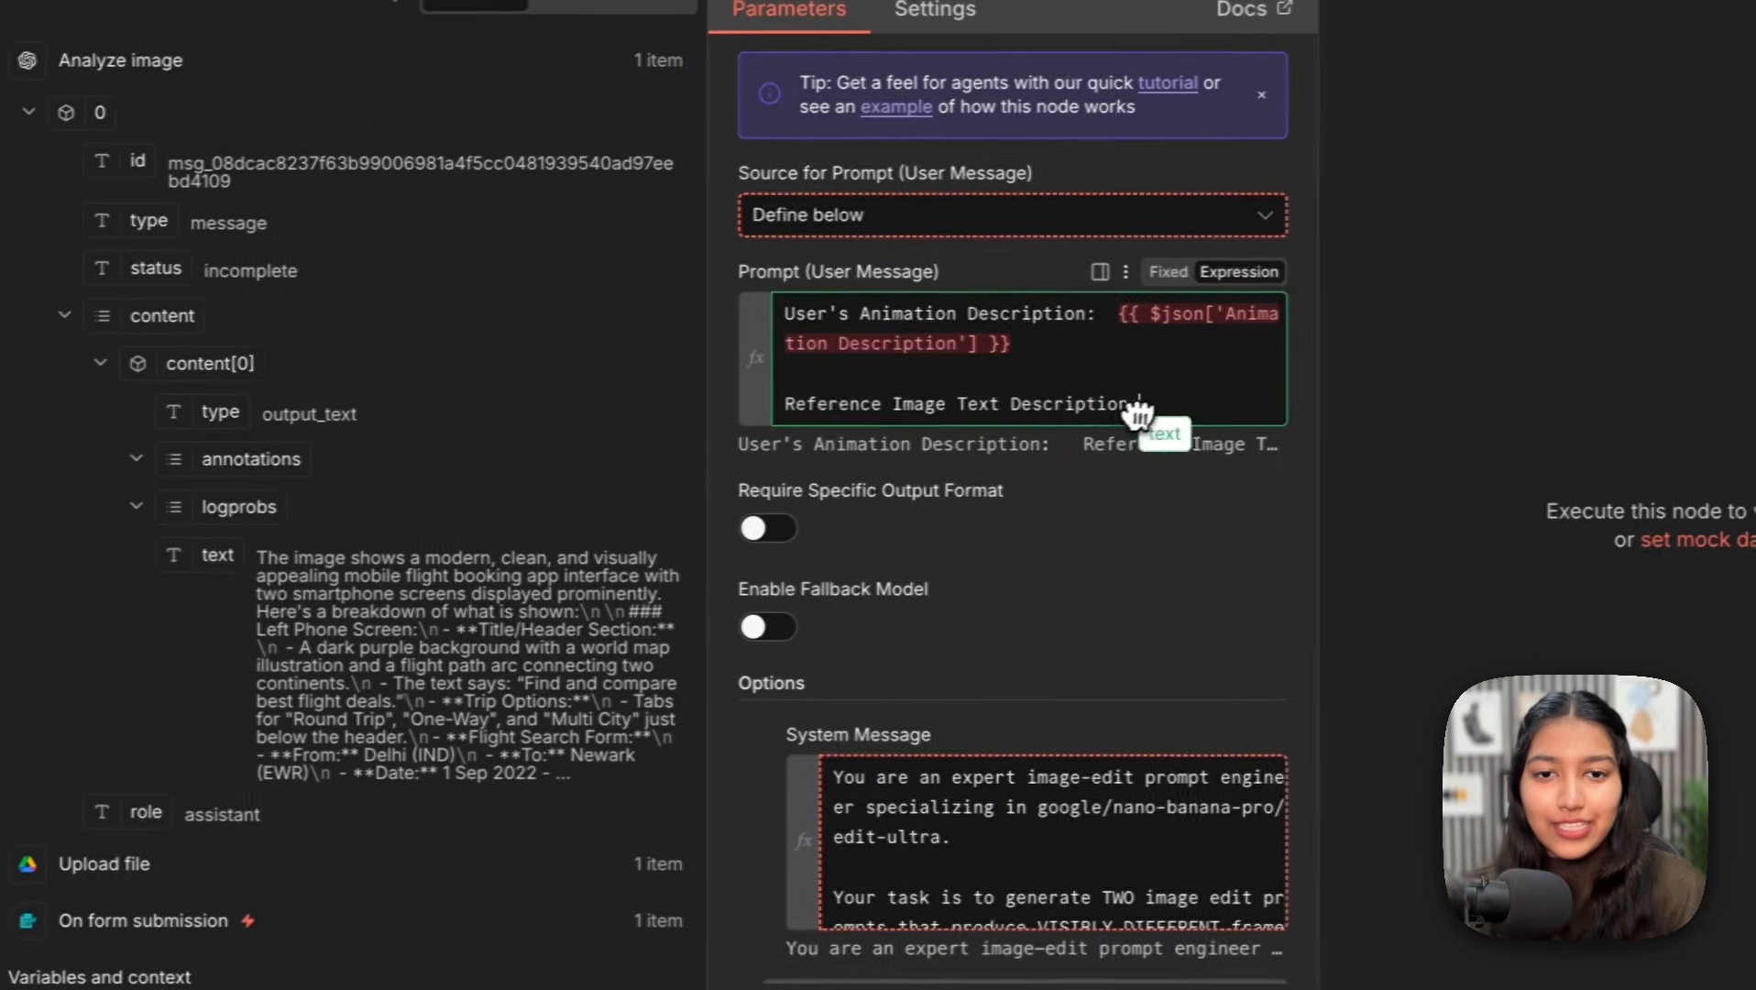
# Step: Insert the Analyze image text after "Reference Image Text Description:" and remap "User's Animation Description:" to the form submission's Animation Description field
pyautogui.moveTo(1137, 414); pyautogui.dragTo(1135, 412)
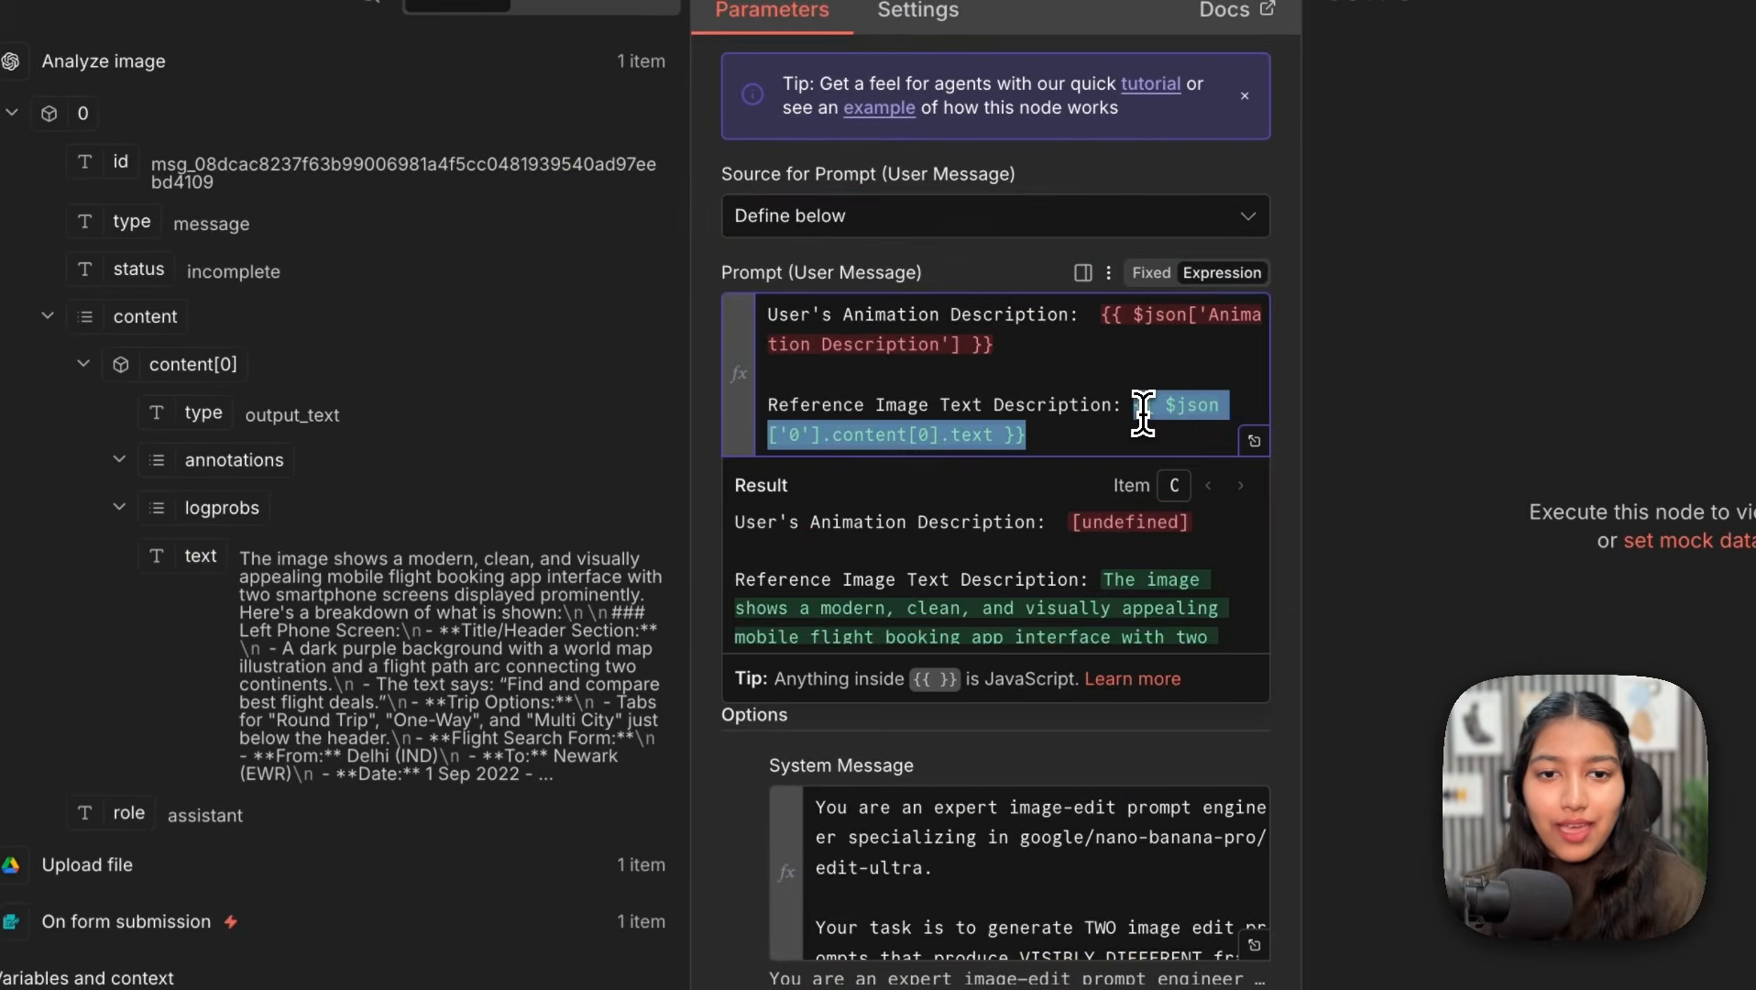
pyautogui.click(1043, 359)
pyautogui.moveTo(1026, 357); pyautogui.dragTo(1096, 322)
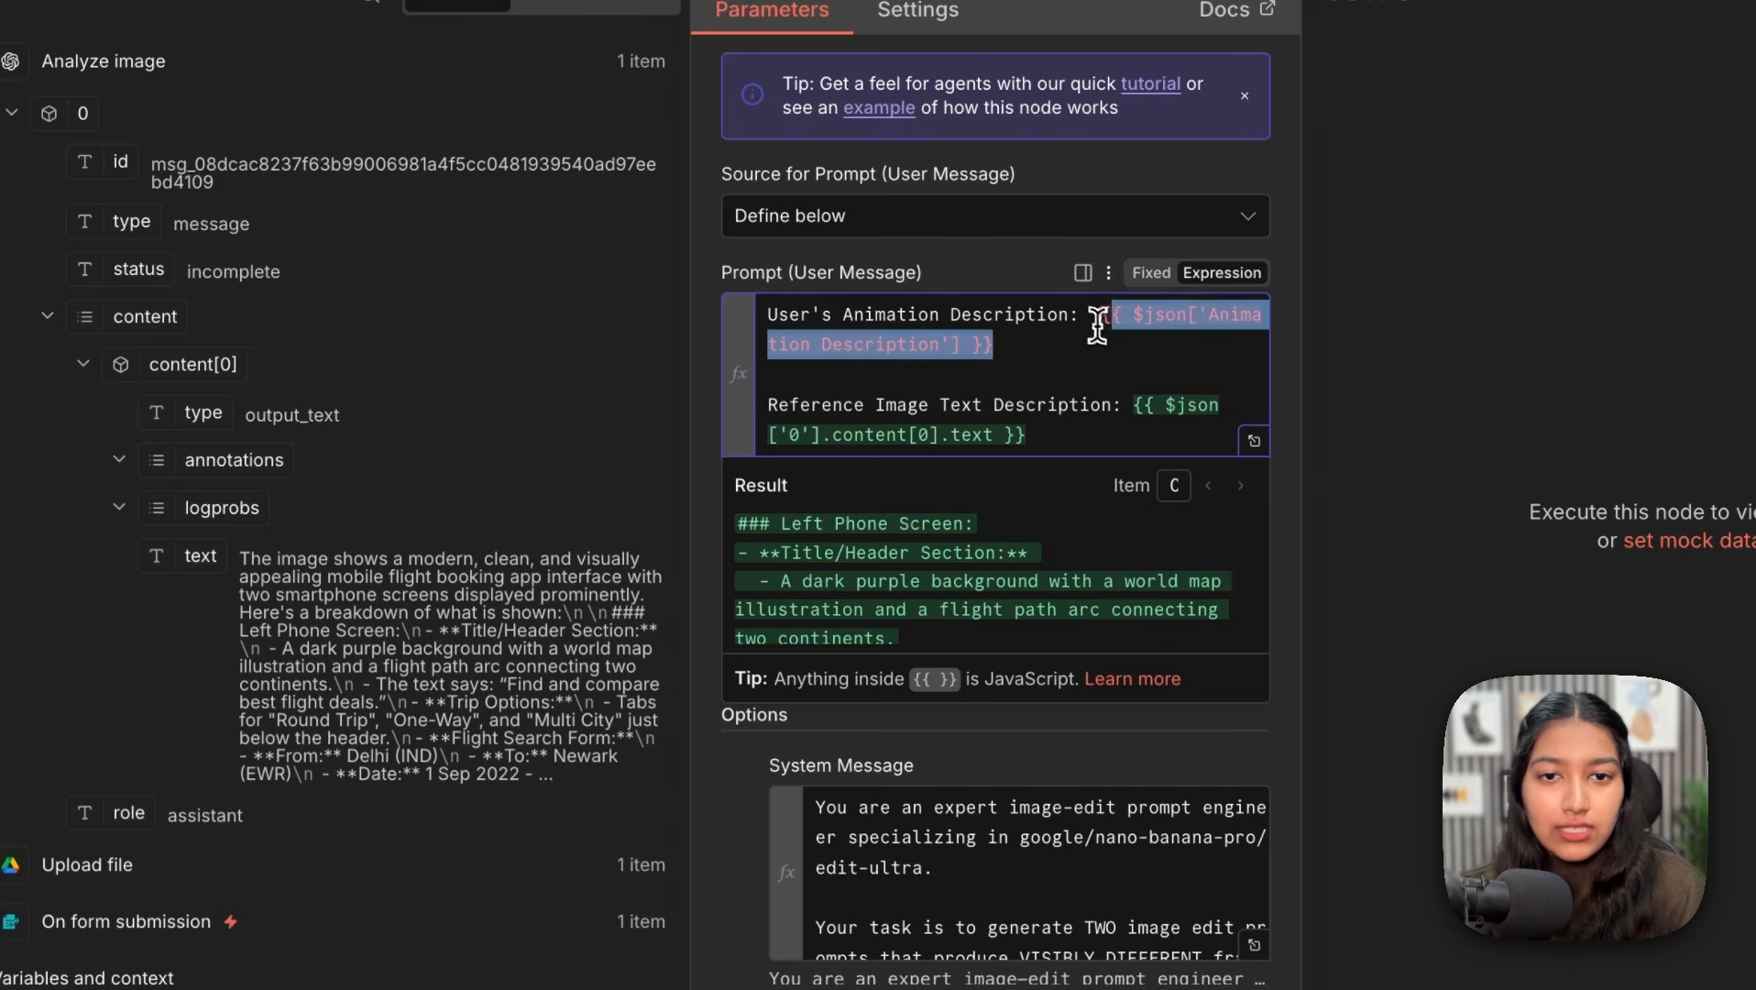
pyautogui.press('BackSpace')
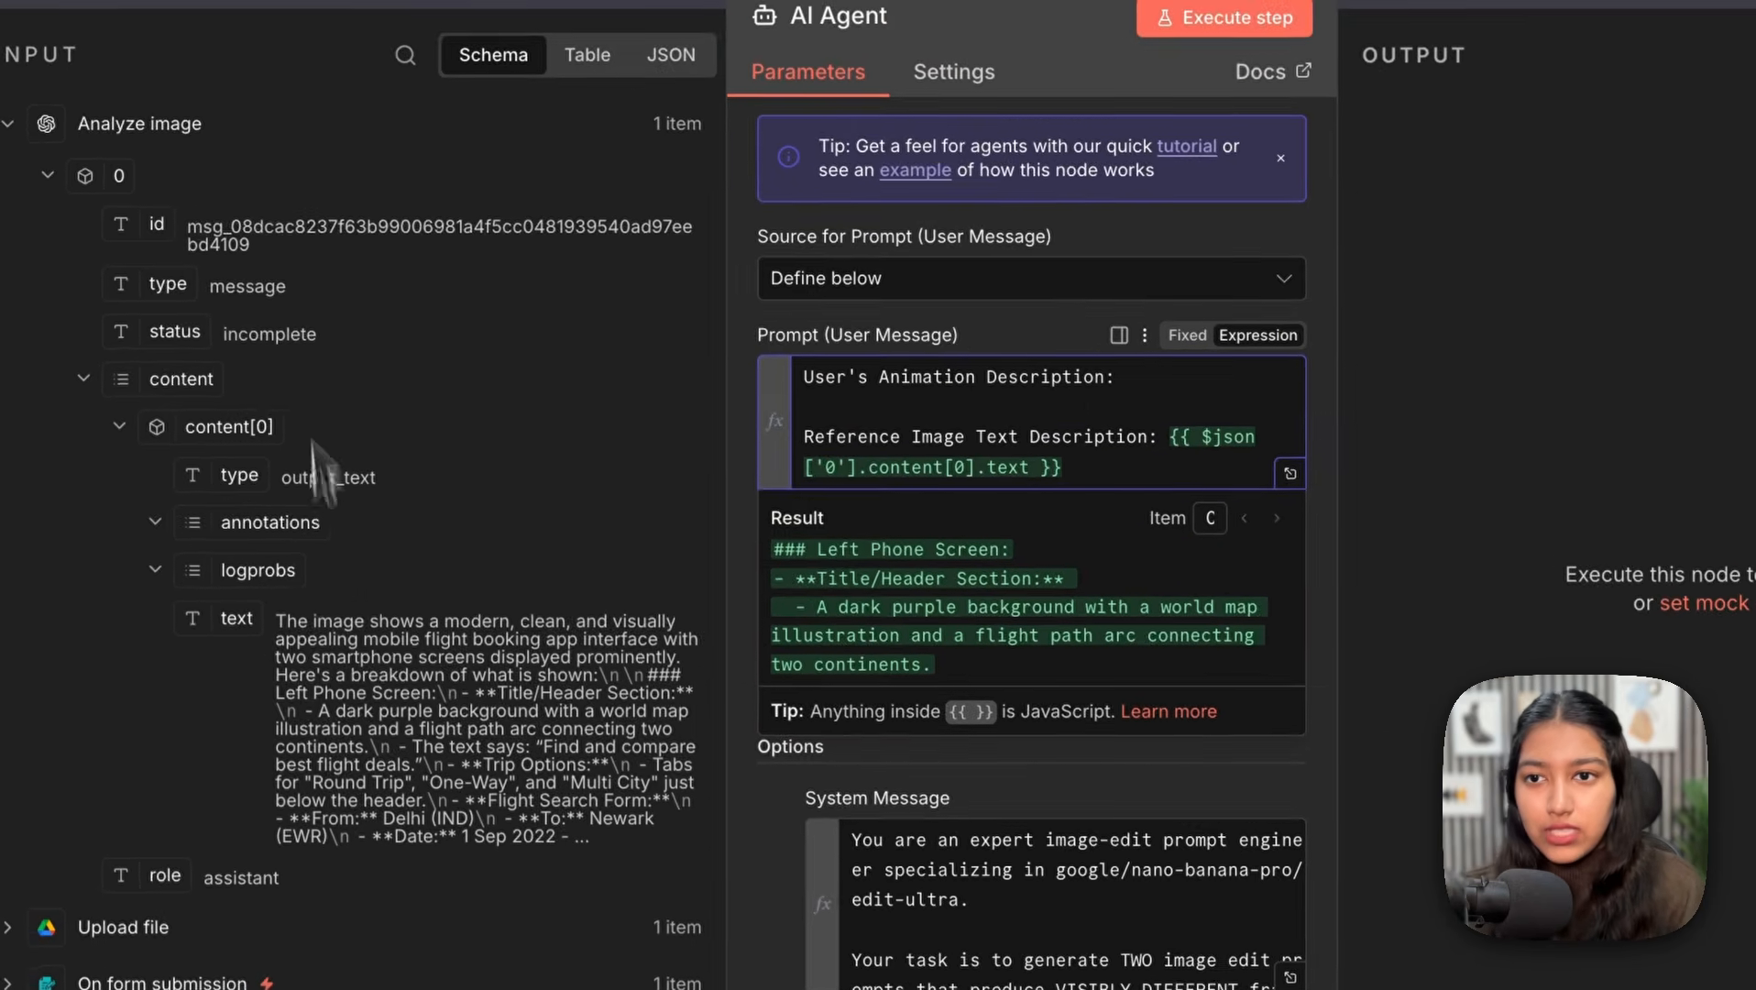
pyautogui.moveTo(817, 378); pyautogui.dragTo(1126, 379)
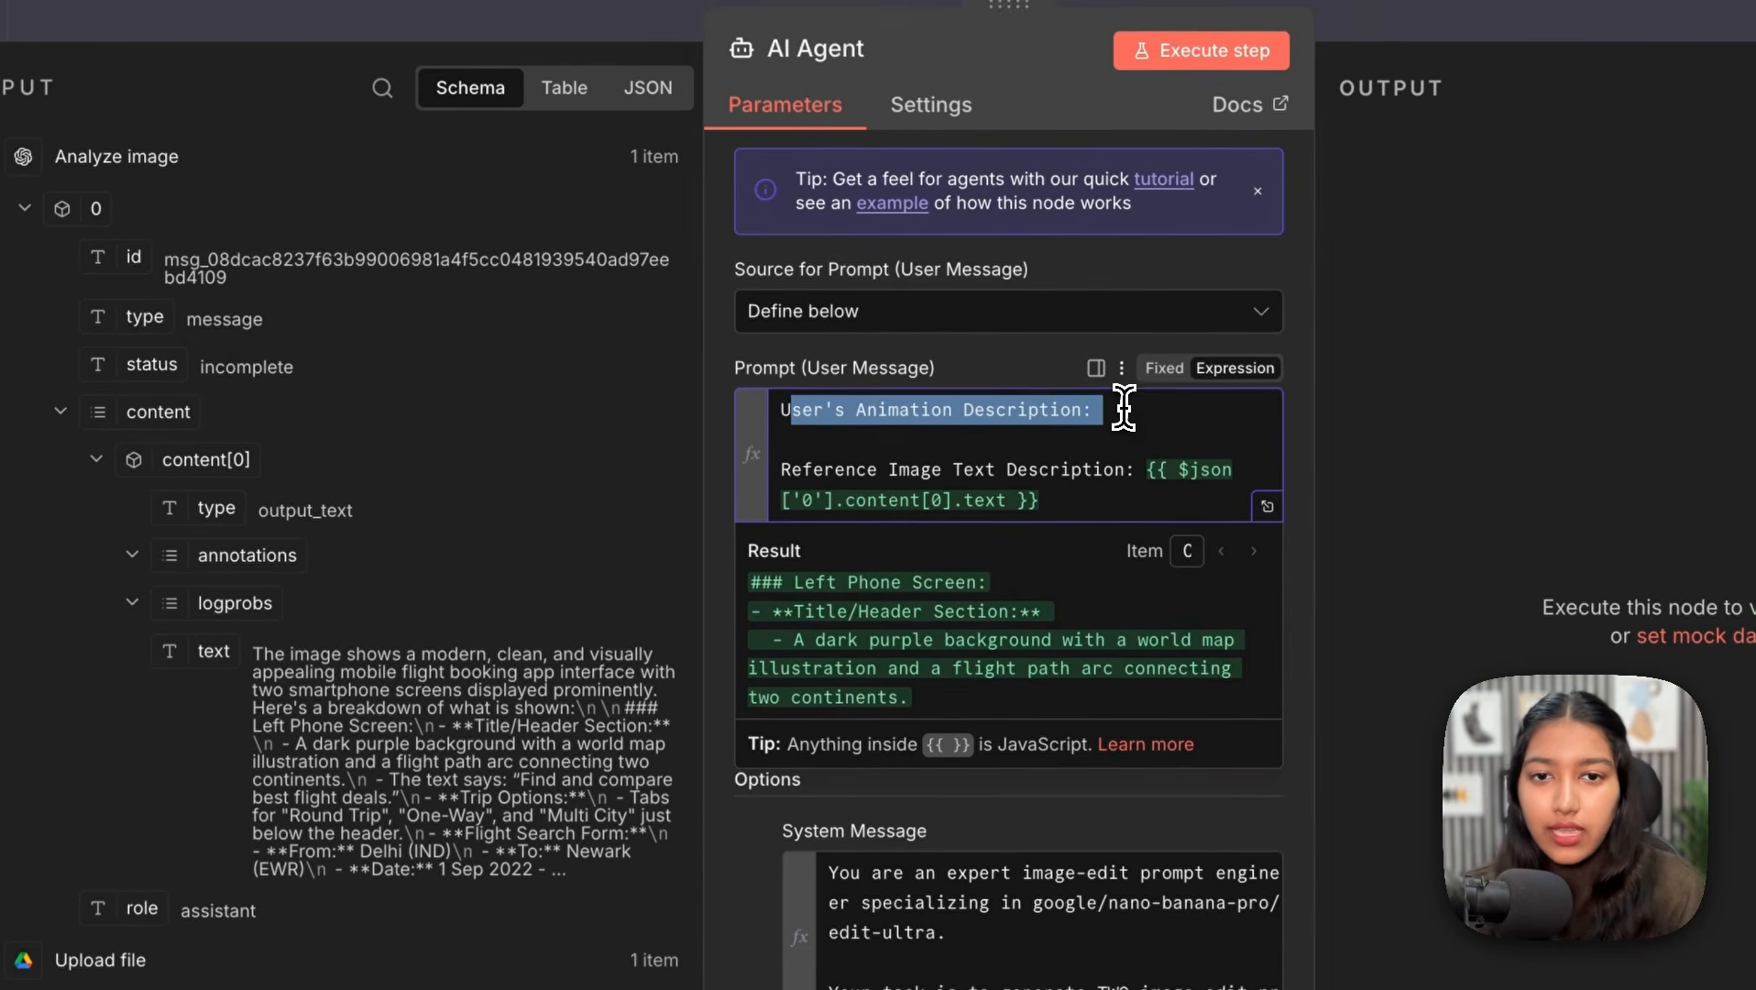
pyautogui.scroll(-1, 174, 889)
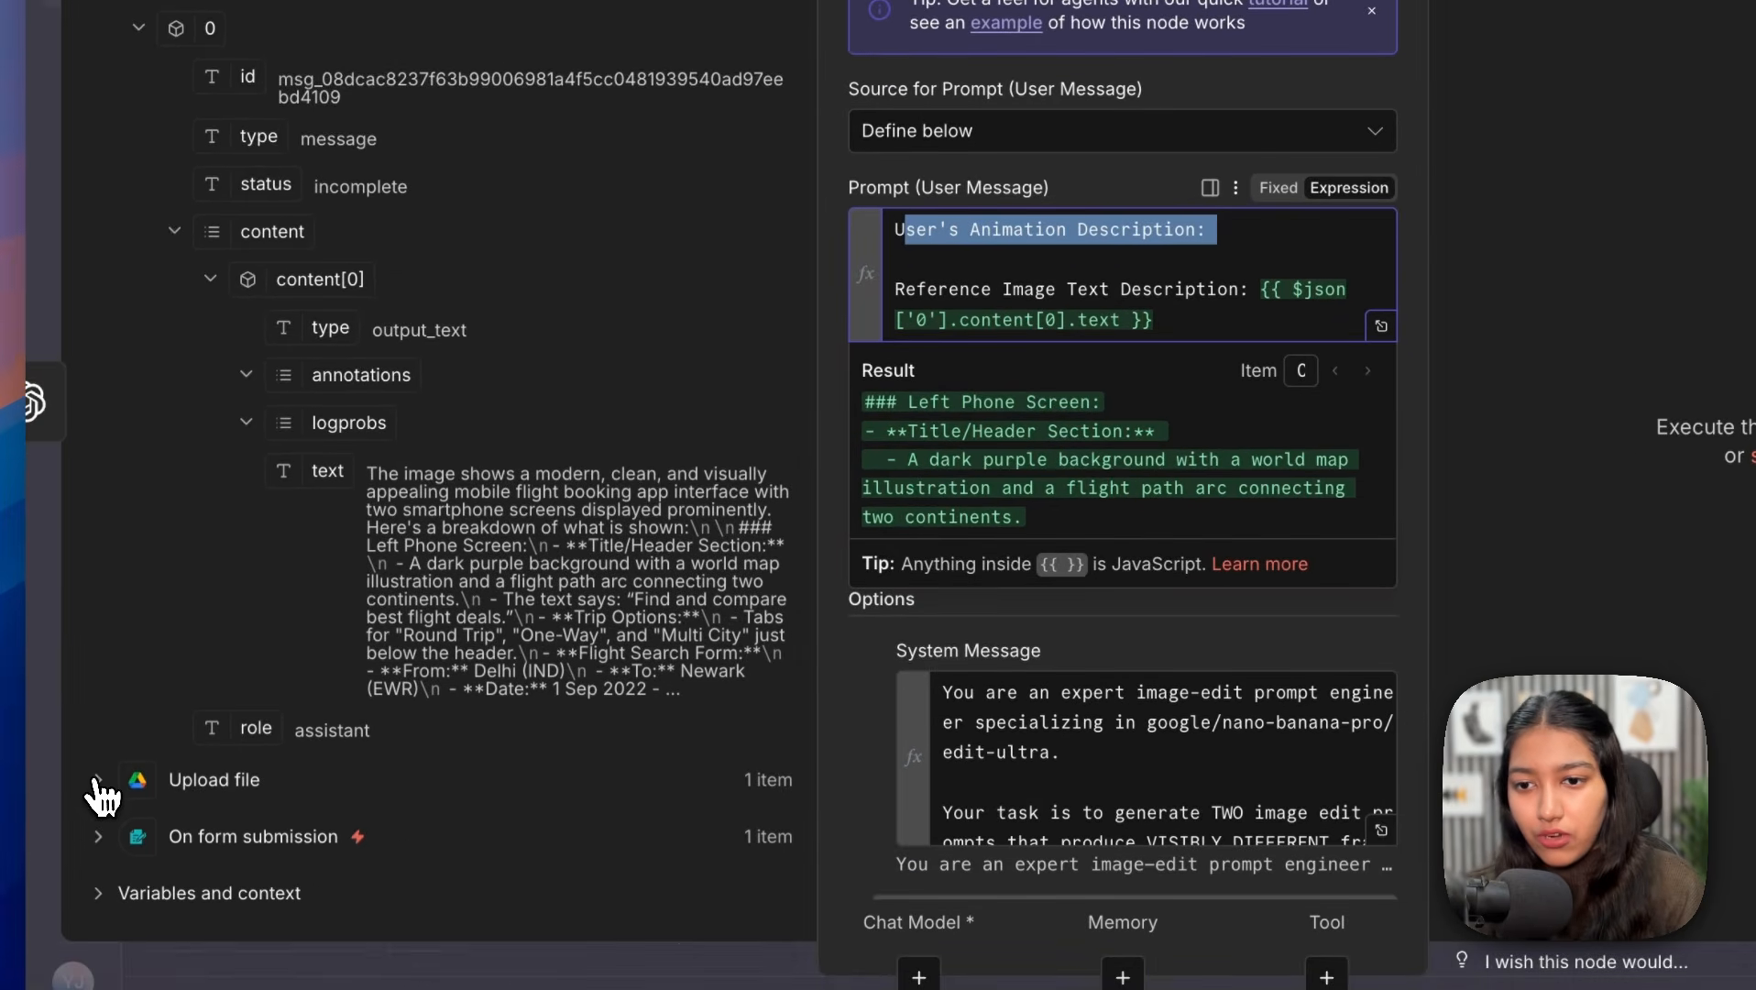
pyautogui.click(98, 983)
pyautogui.scroll(-4, 101, 794)
pyautogui.moveTo(275, 464); pyautogui.dragTo(1219, 229)
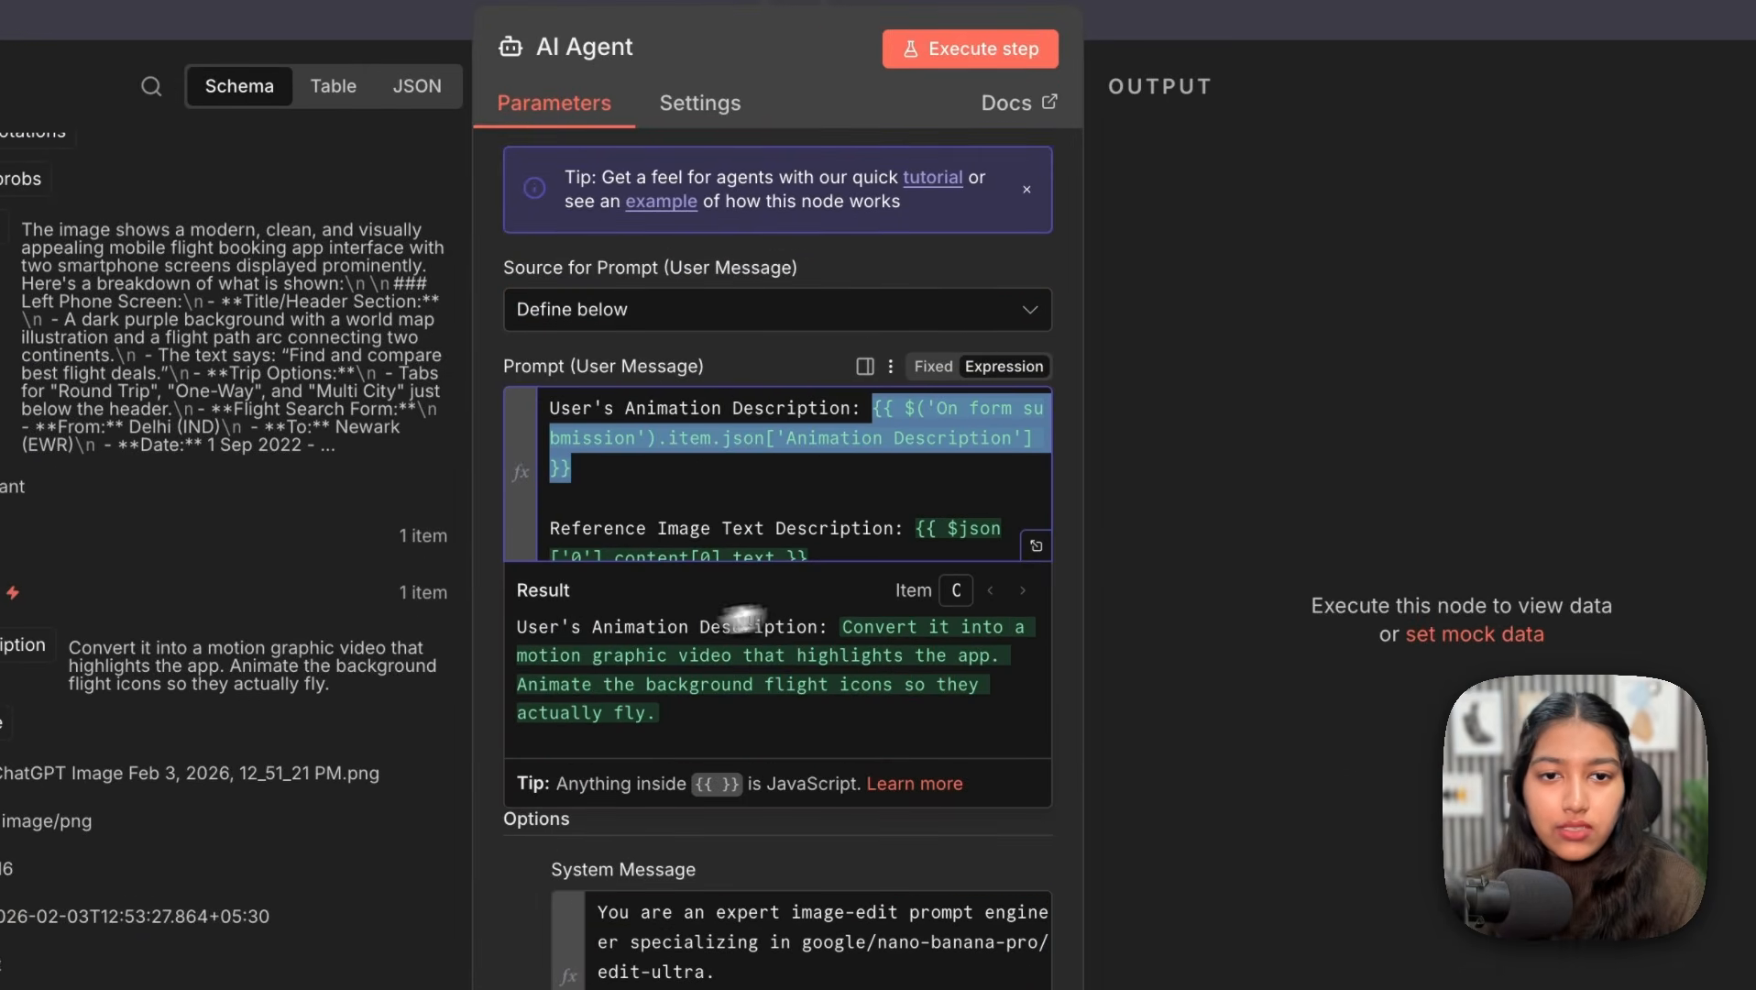
# Step: Open the AI Agent's user message in the expanded expression editor, read through the resolved prompt, and close the editor
pyautogui.click(1035, 545)
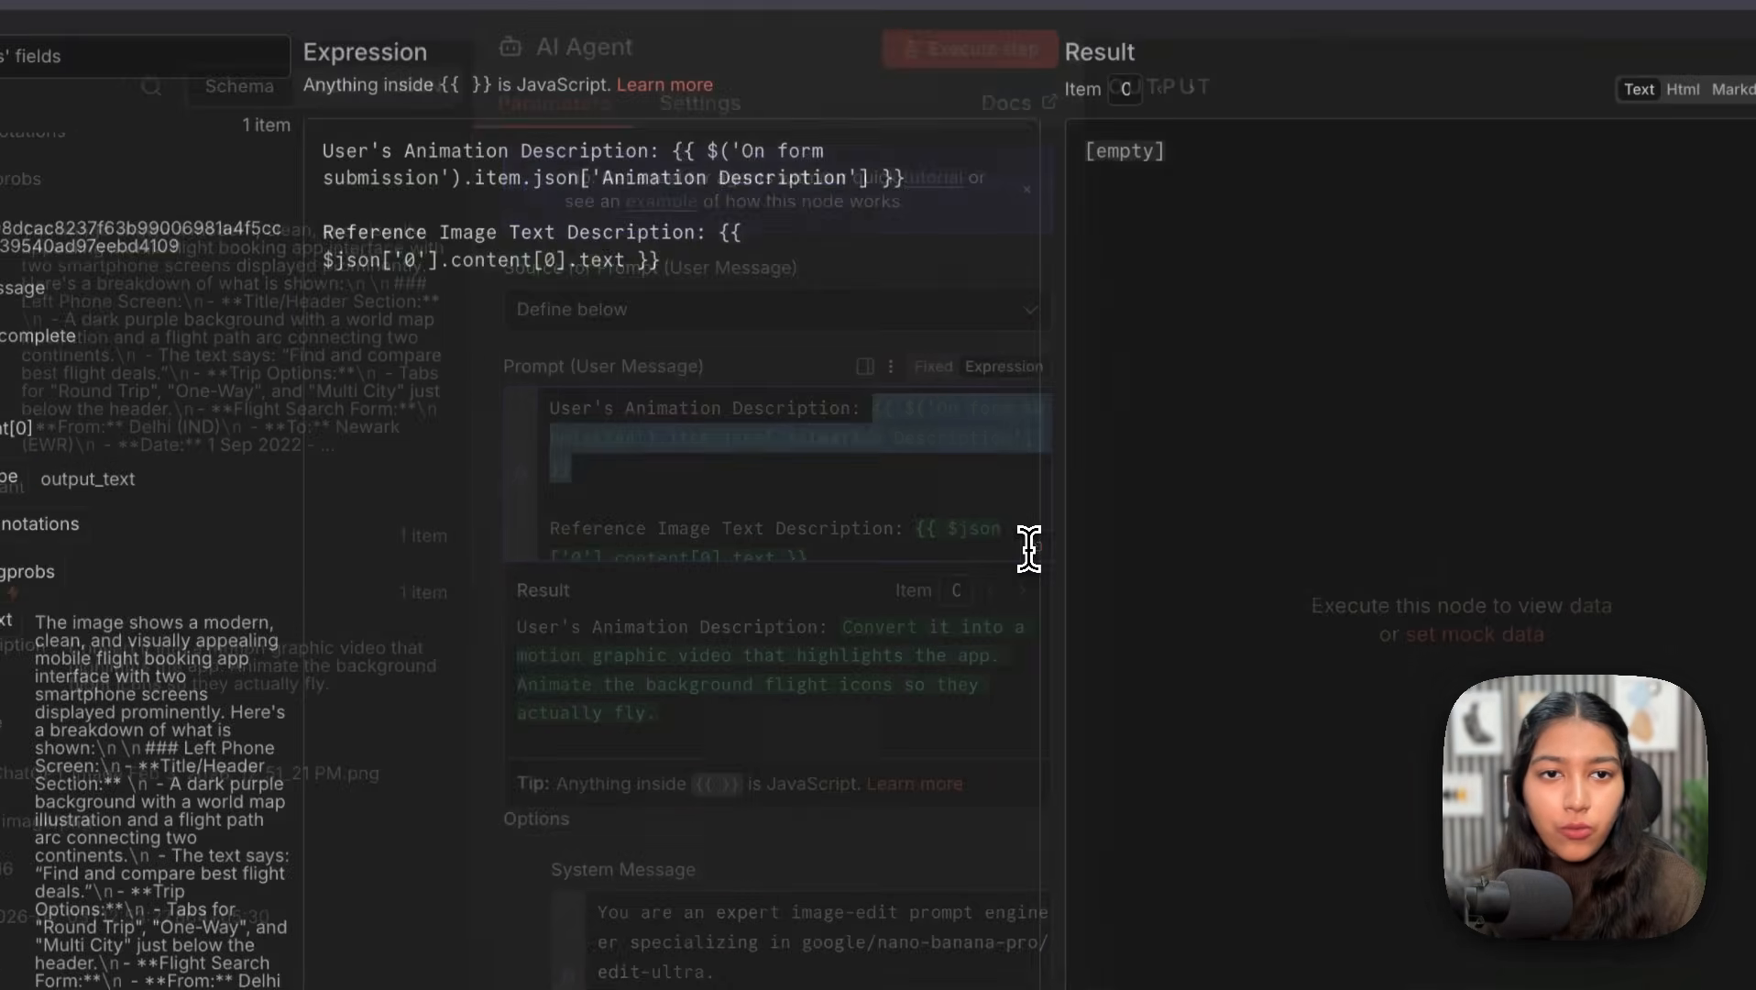
pyautogui.moveTo(1295, 165); pyautogui.dragTo(1261, 740)
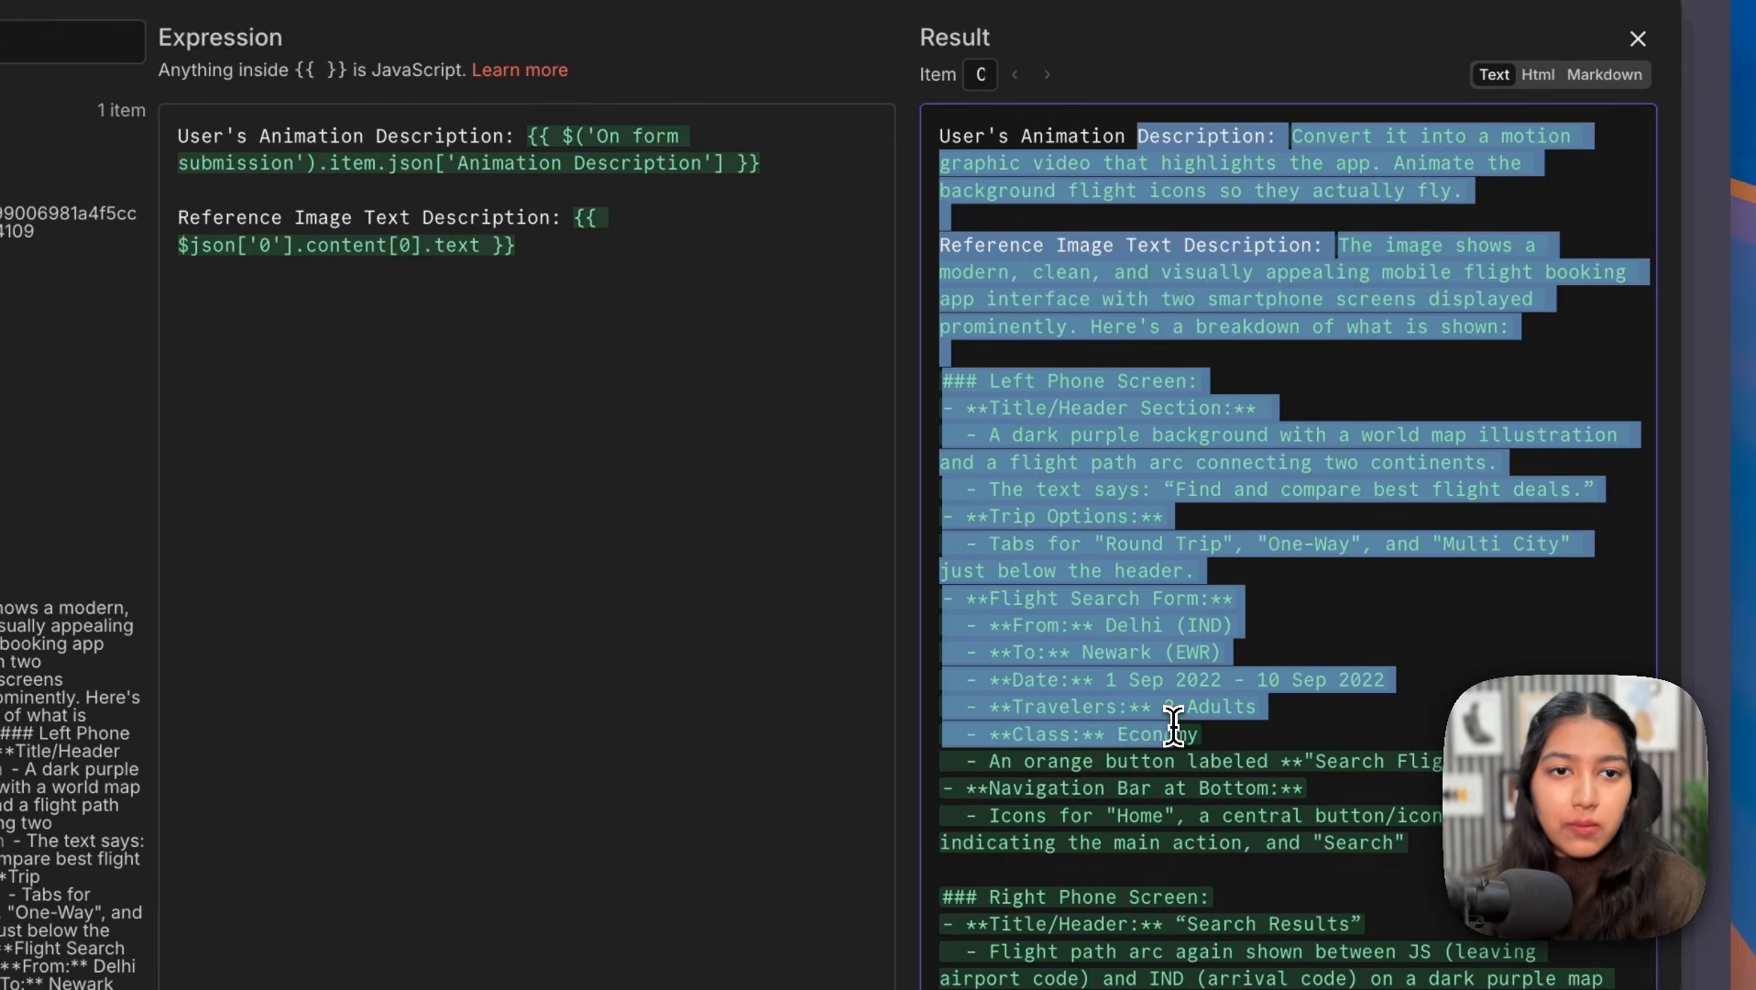
pyautogui.click(1261, 740)
pyautogui.scroll(-2, 1261, 733)
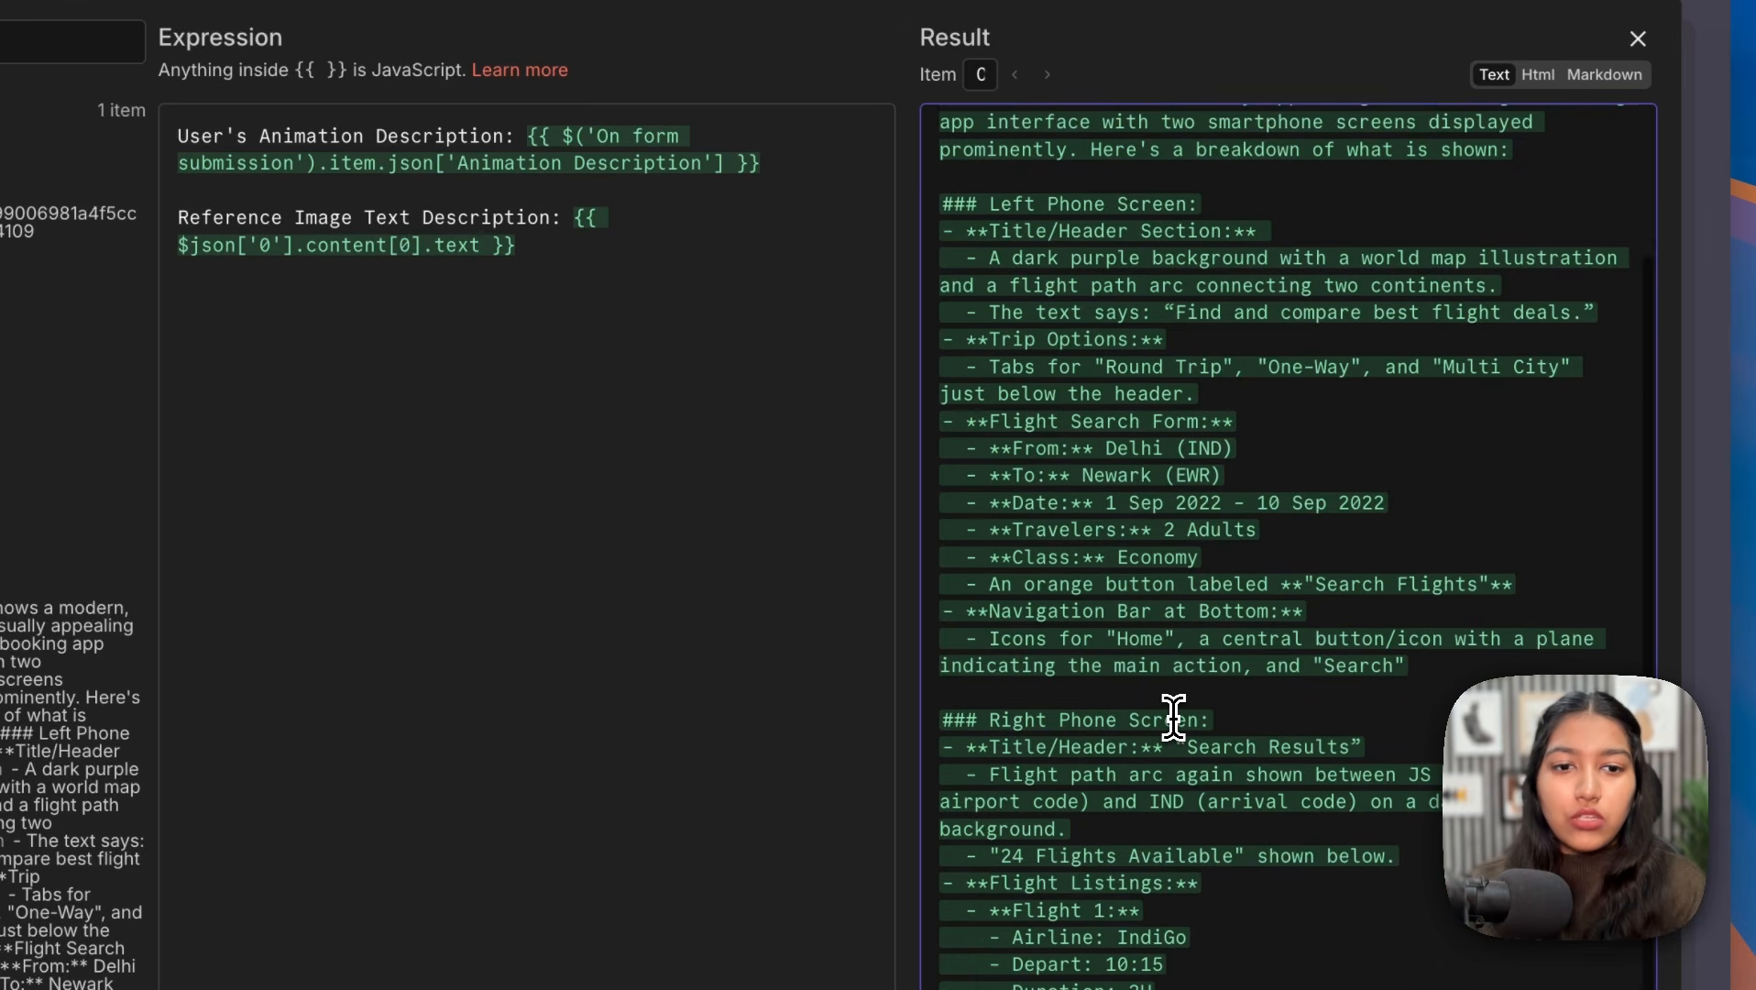
pyautogui.scroll(2, 1173, 718)
pyautogui.press('Escape')
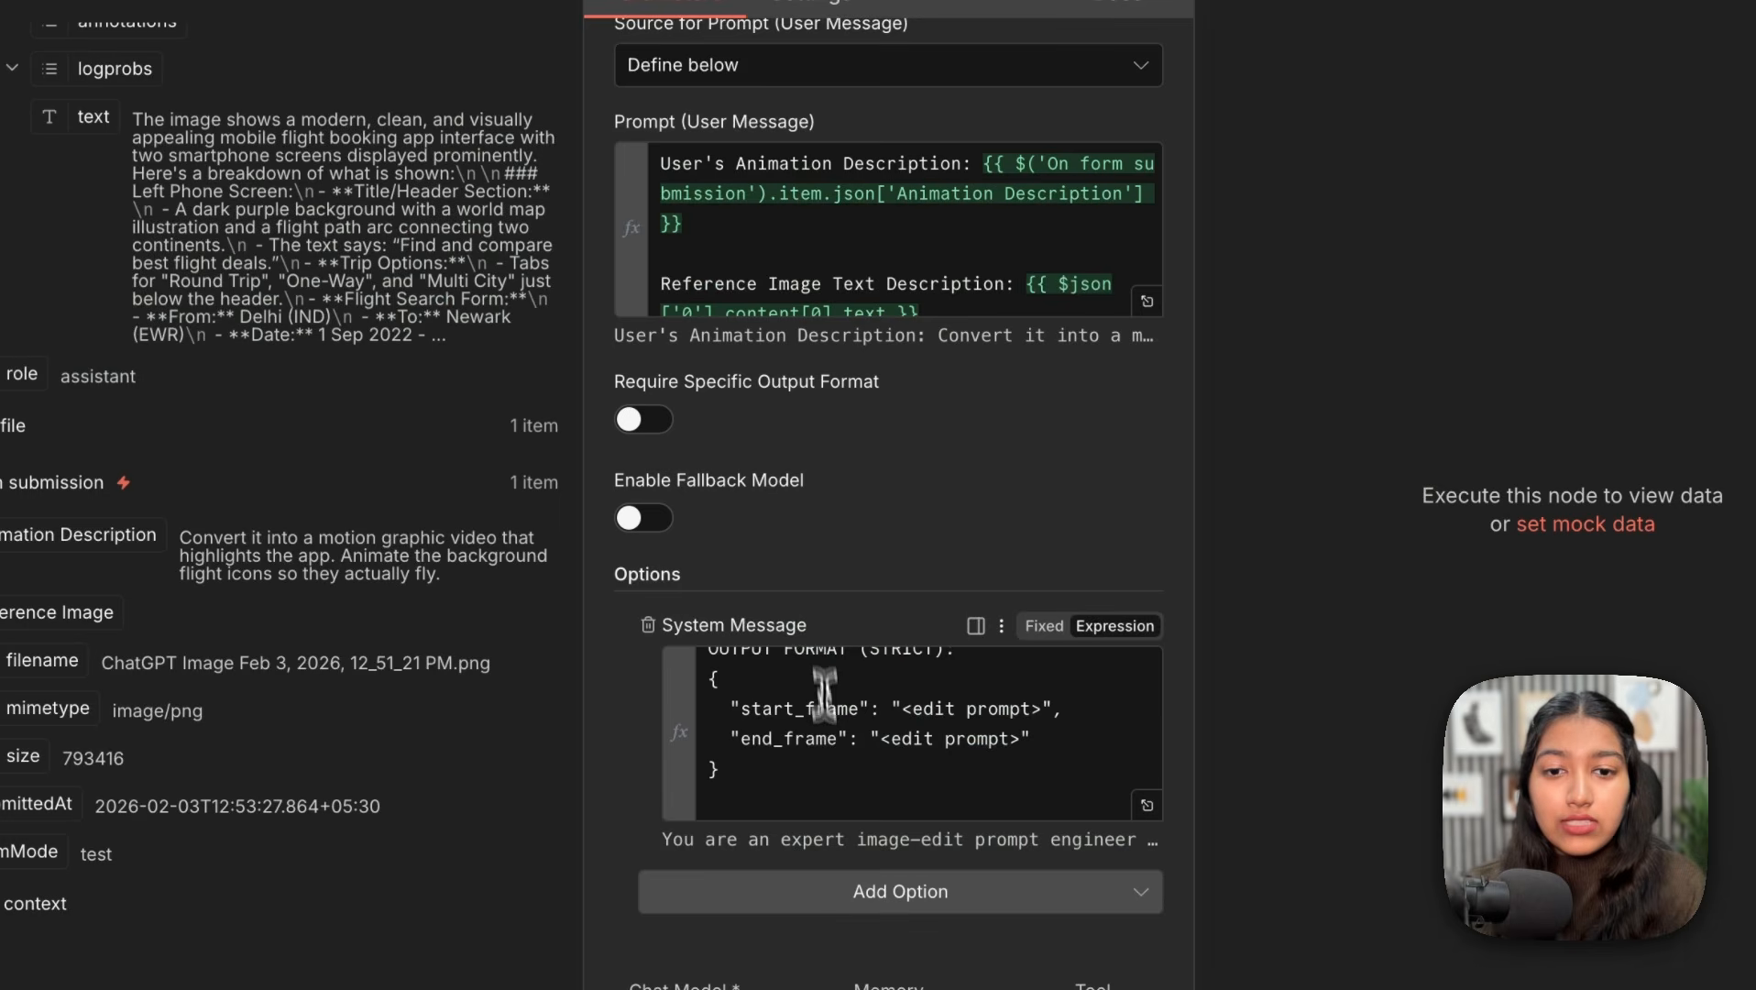
# Step: Check the start_frame and end_frame output format in the system message, enable Require Specific Output Format, and return to the canvas
pyautogui.scroll(1, 705, 674)
pyautogui.moveTo(706, 674); pyautogui.dragTo(836, 738)
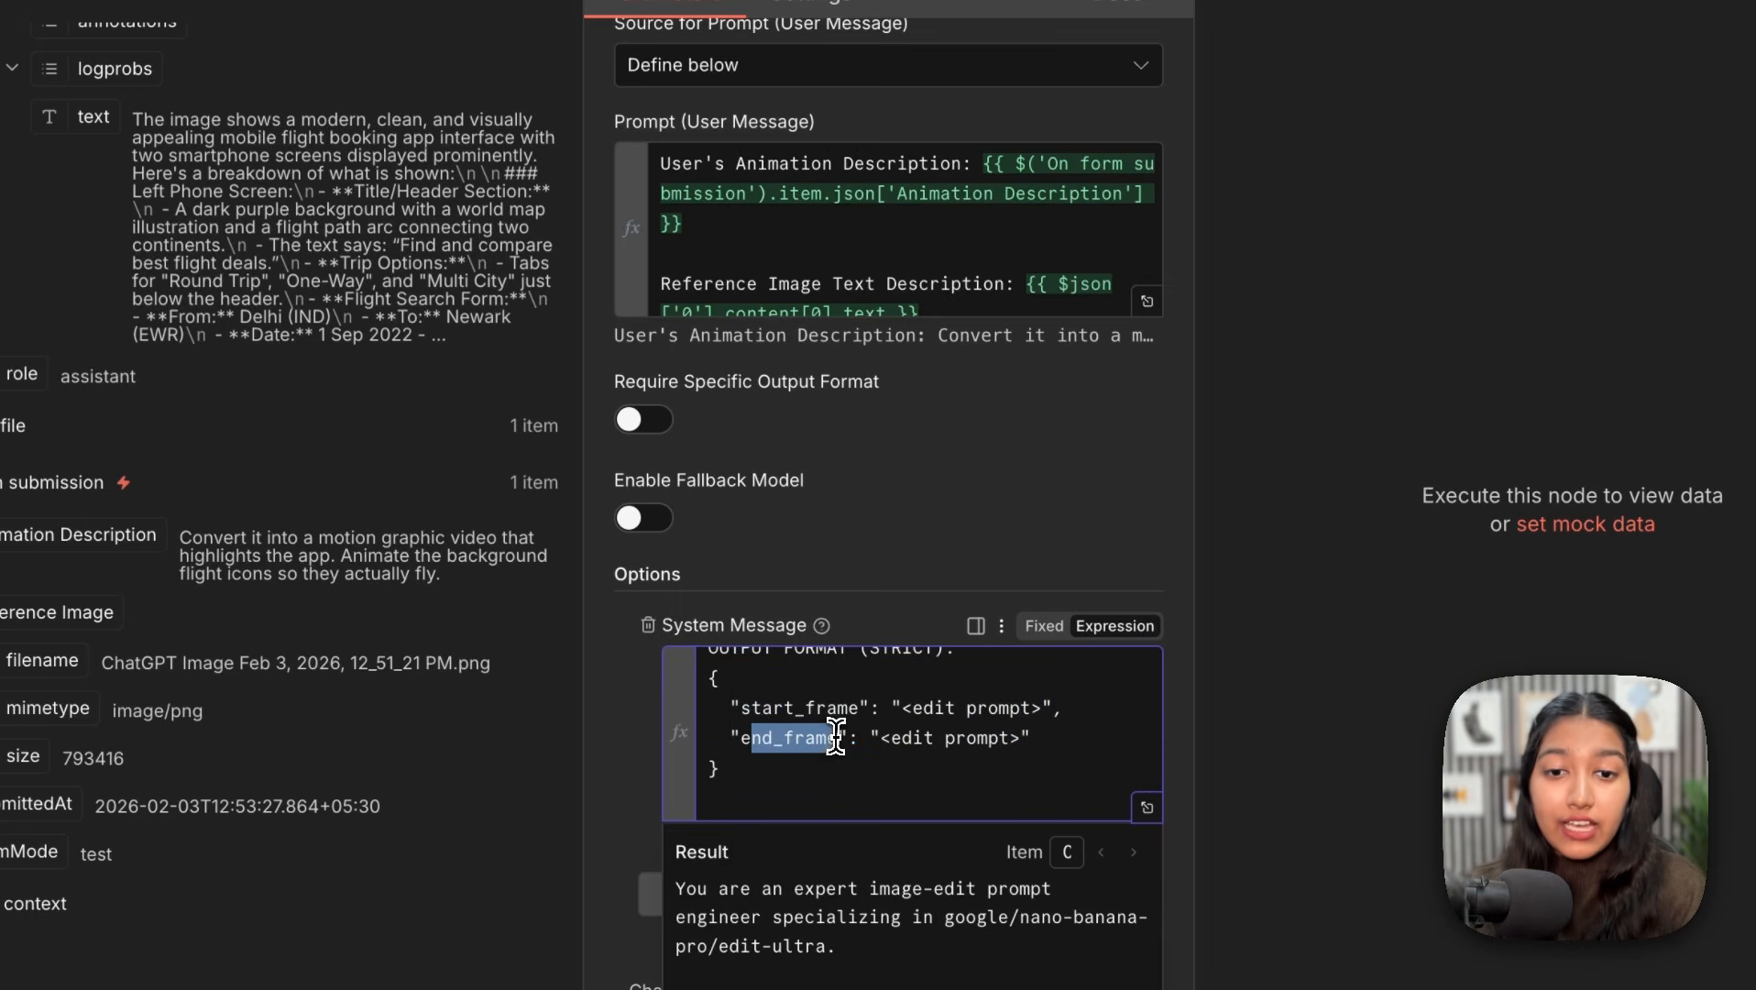
pyautogui.click(644, 421)
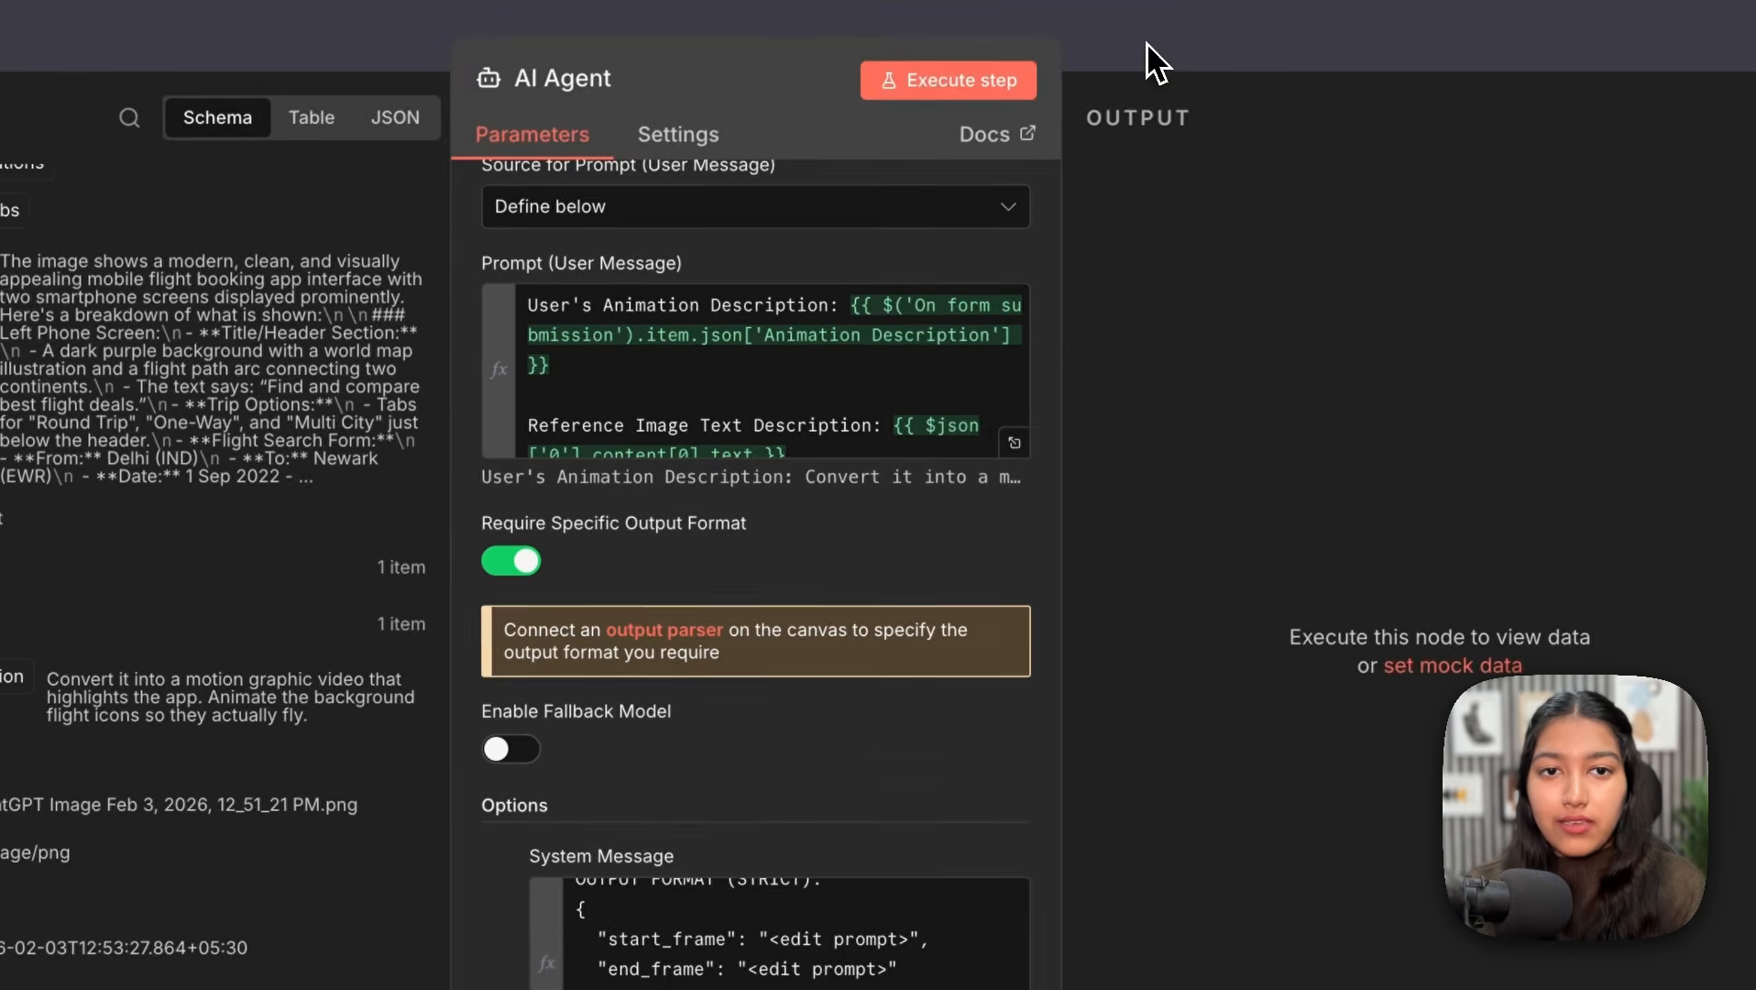
pyautogui.press('Escape')
# Step: Attach a Structured Output Parser to the AI Agent, with a JSON example giving start_frame and end_frame the value "<single concise edit prompt>"
pyautogui.click(1061, 593)
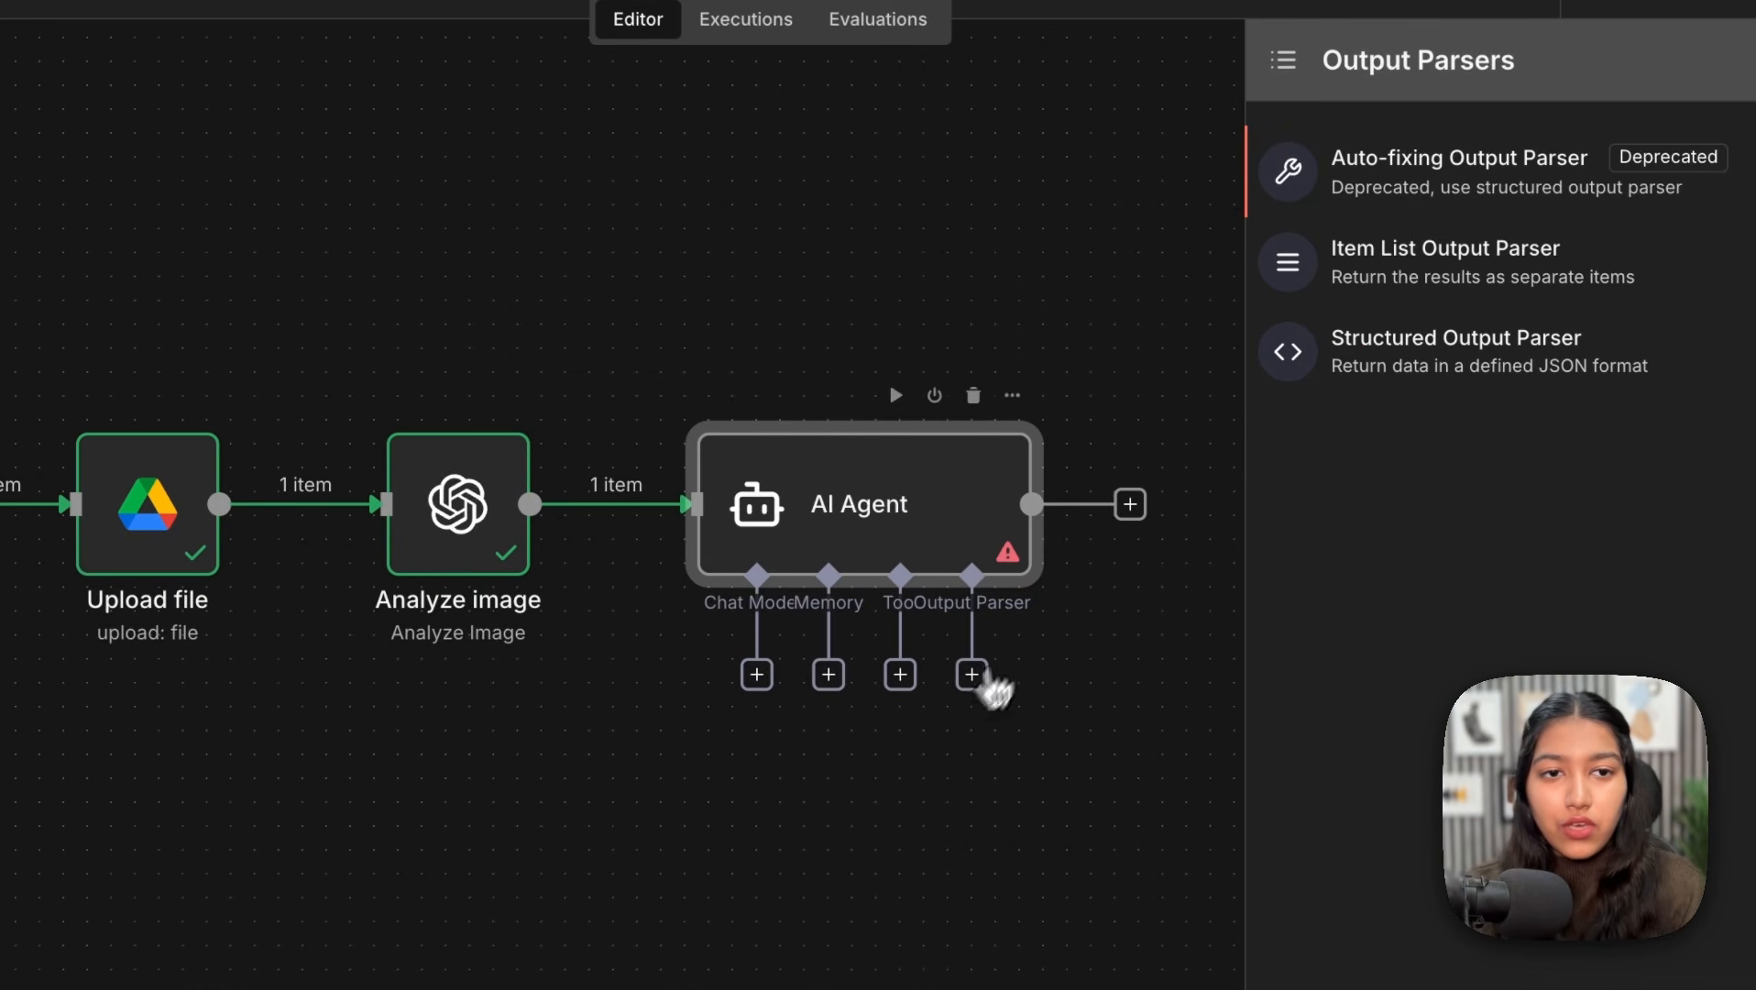
pyautogui.click(1448, 367)
pyautogui.hotkey('ctrl', 'a')
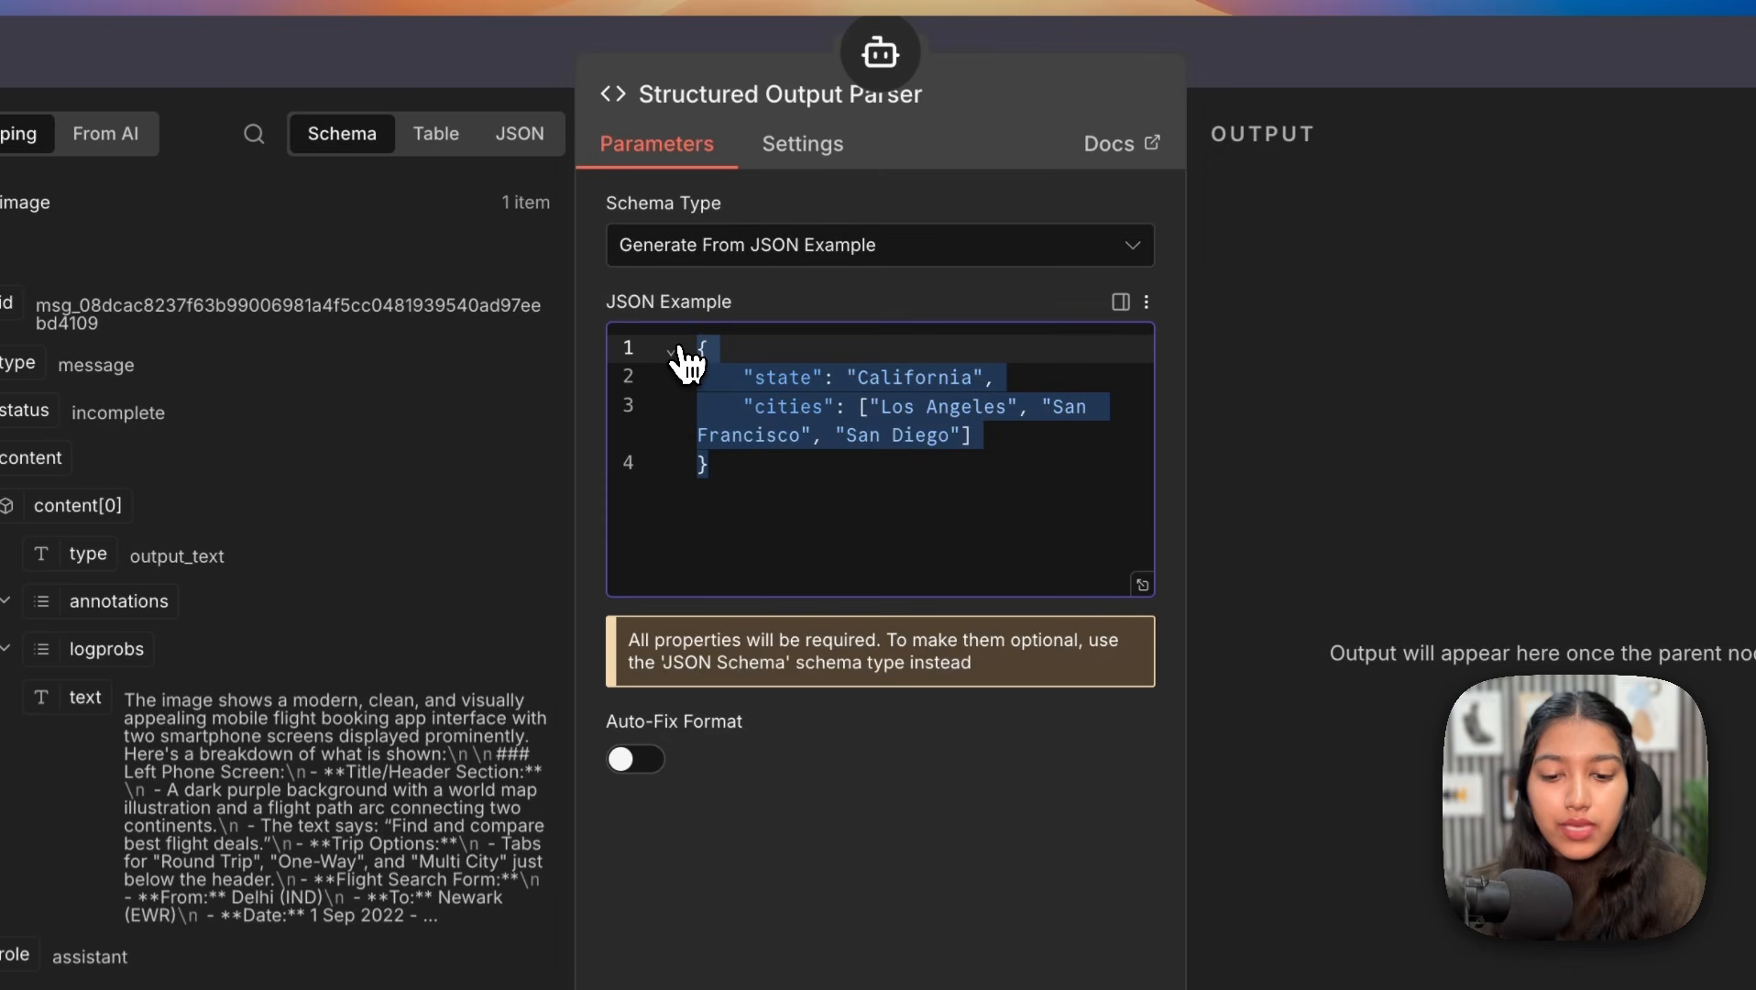
pyautogui.write('{   "start_frame": "<single concise edit prompt>",   "end_frame": "<single concise edit prompt>" }')
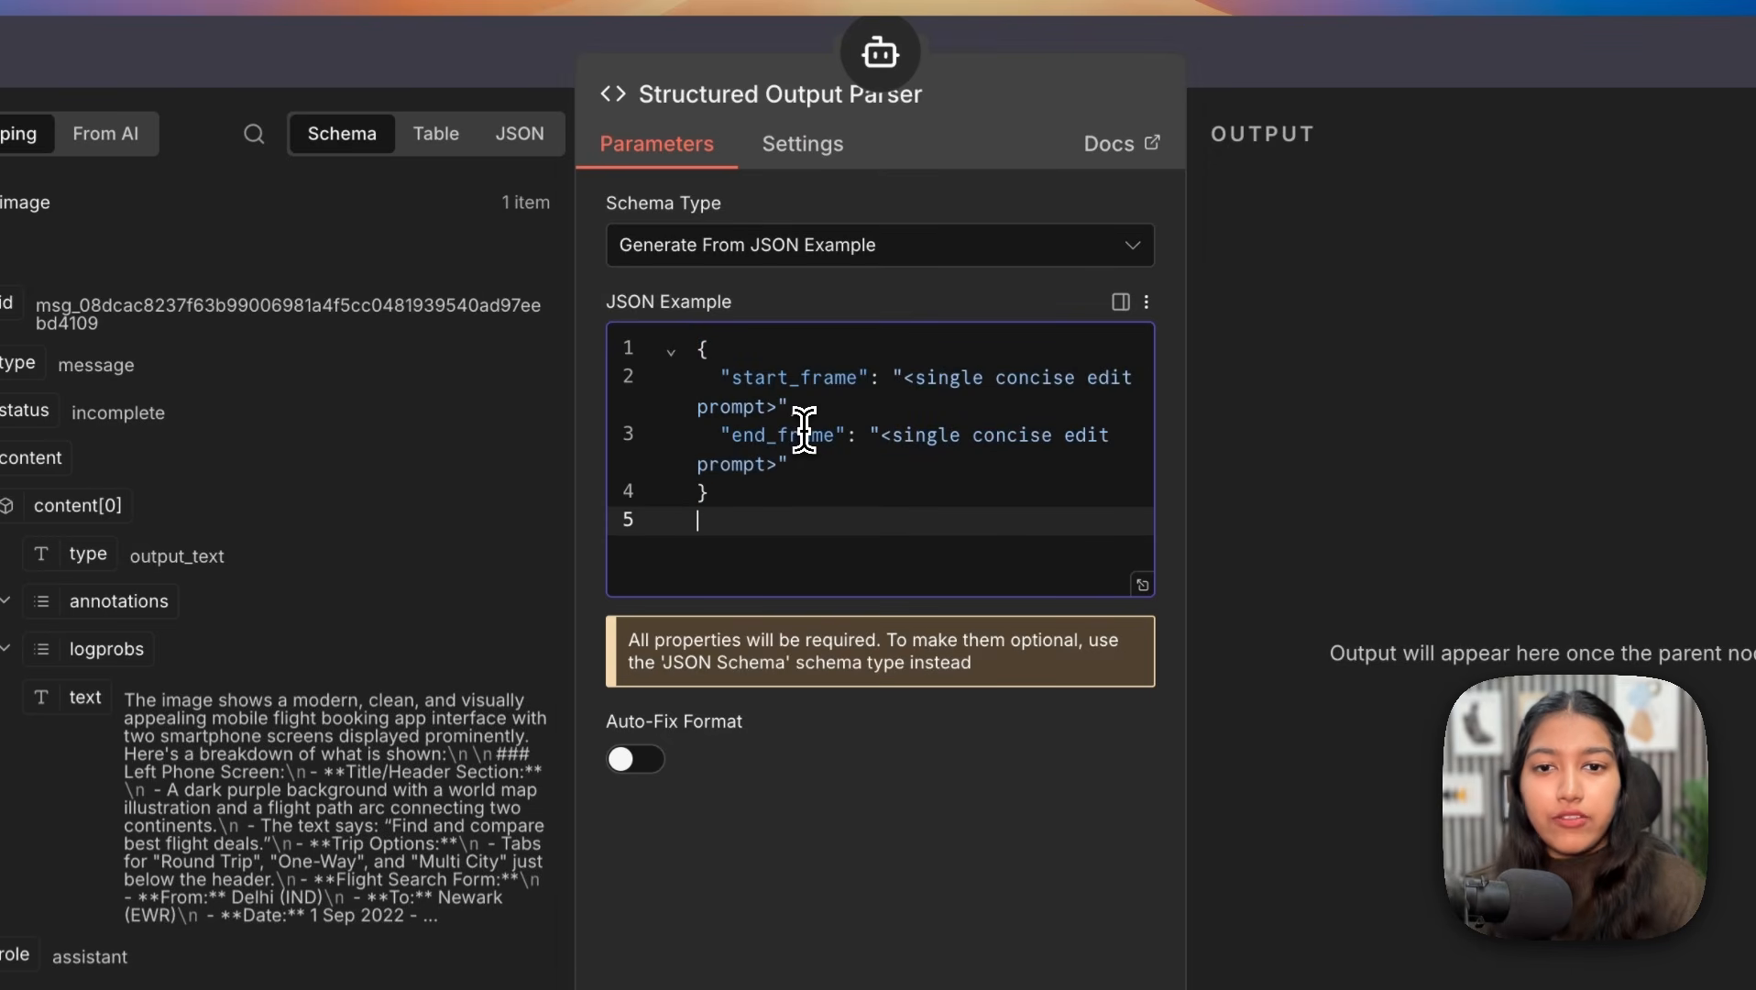
pyautogui.press('BackSpace')
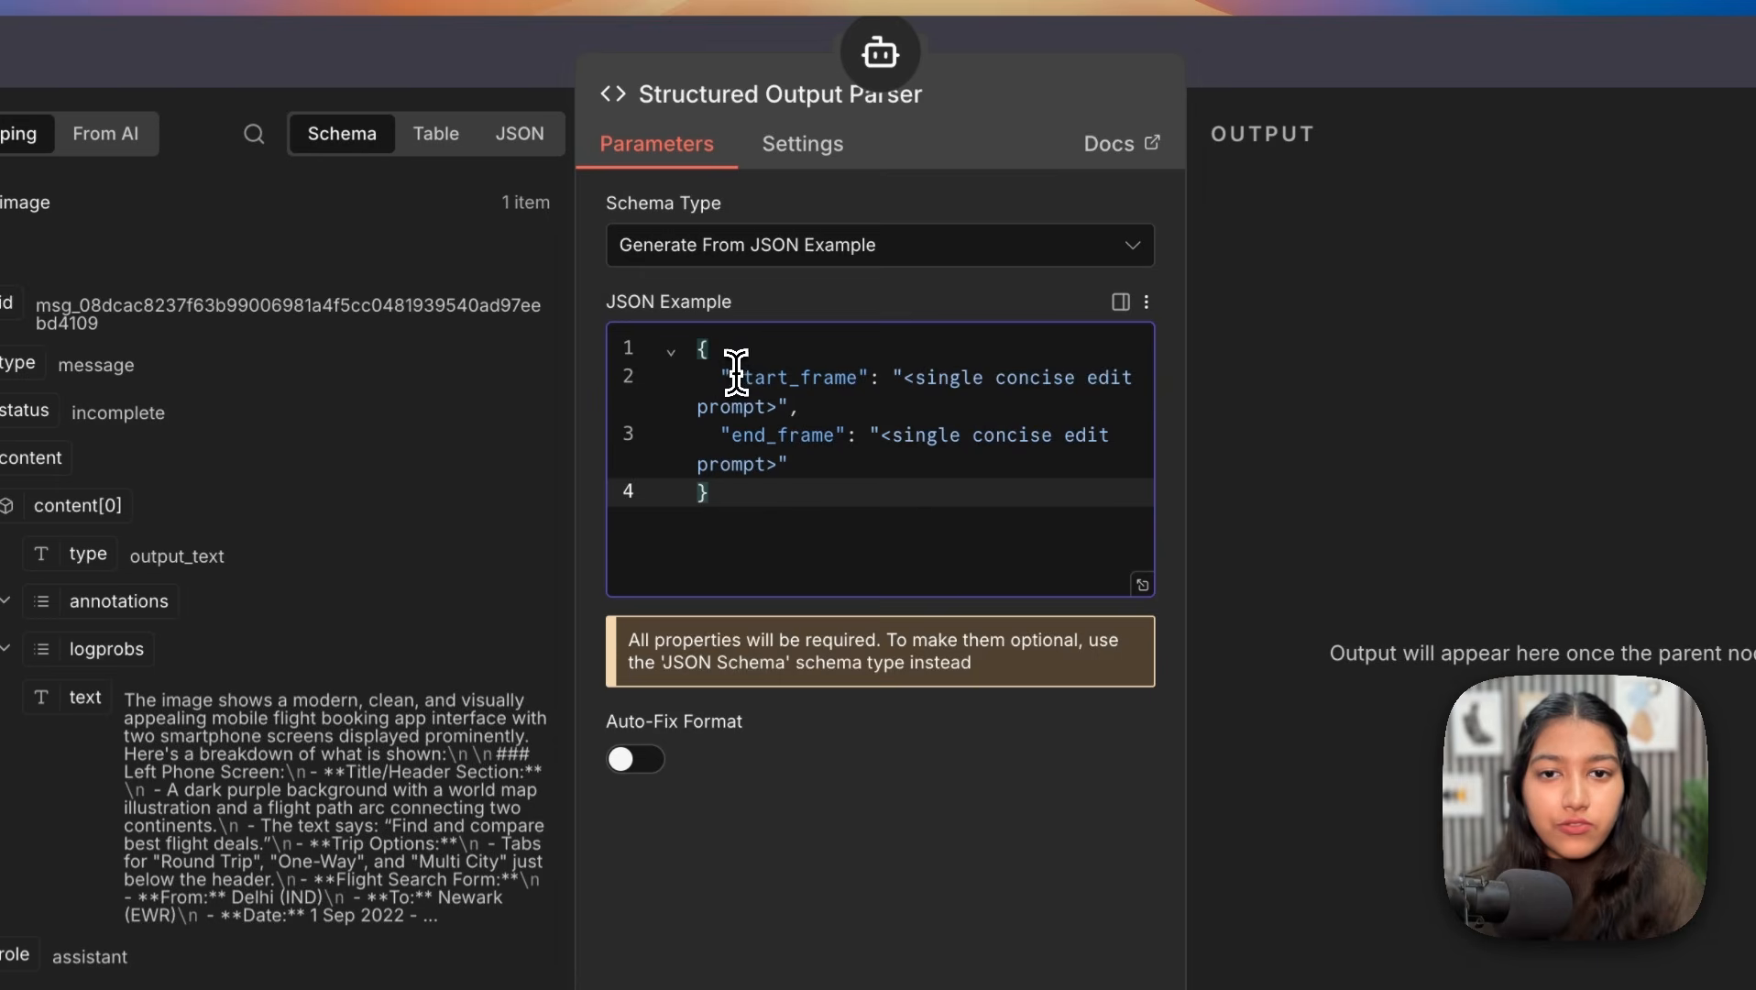
pyautogui.moveTo(730, 376); pyautogui.dragTo(859, 391)
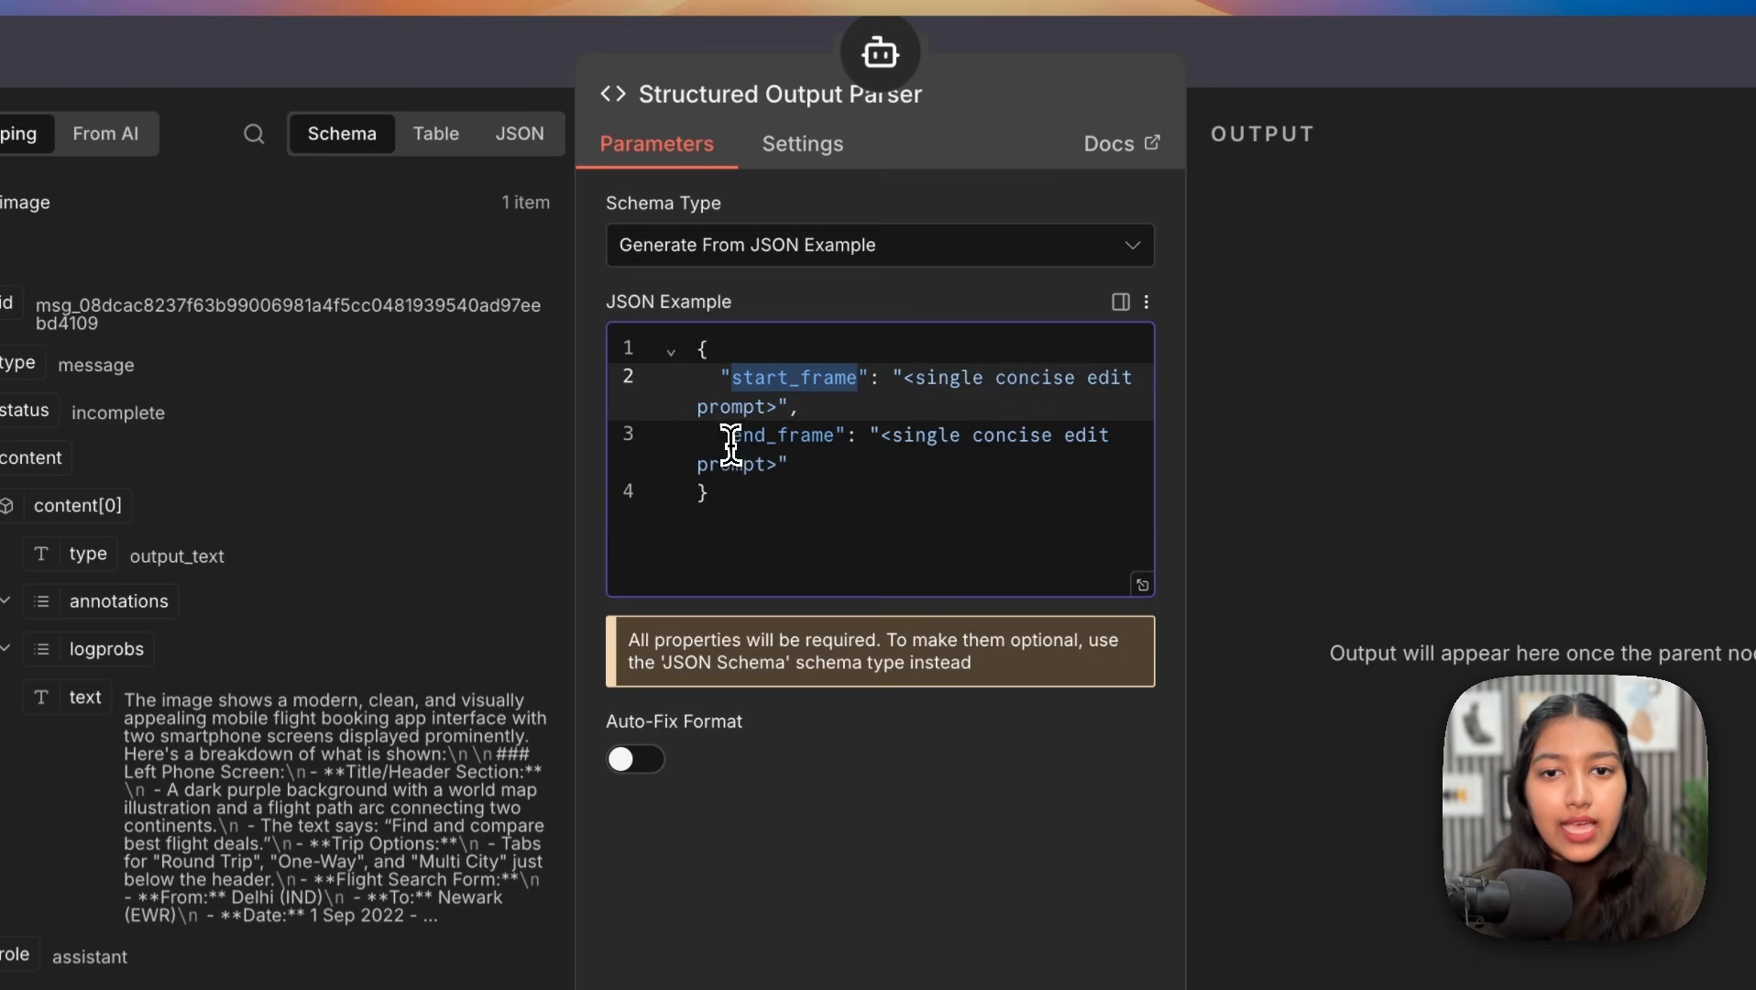
pyautogui.moveTo(730, 444); pyautogui.dragTo(766, 442)
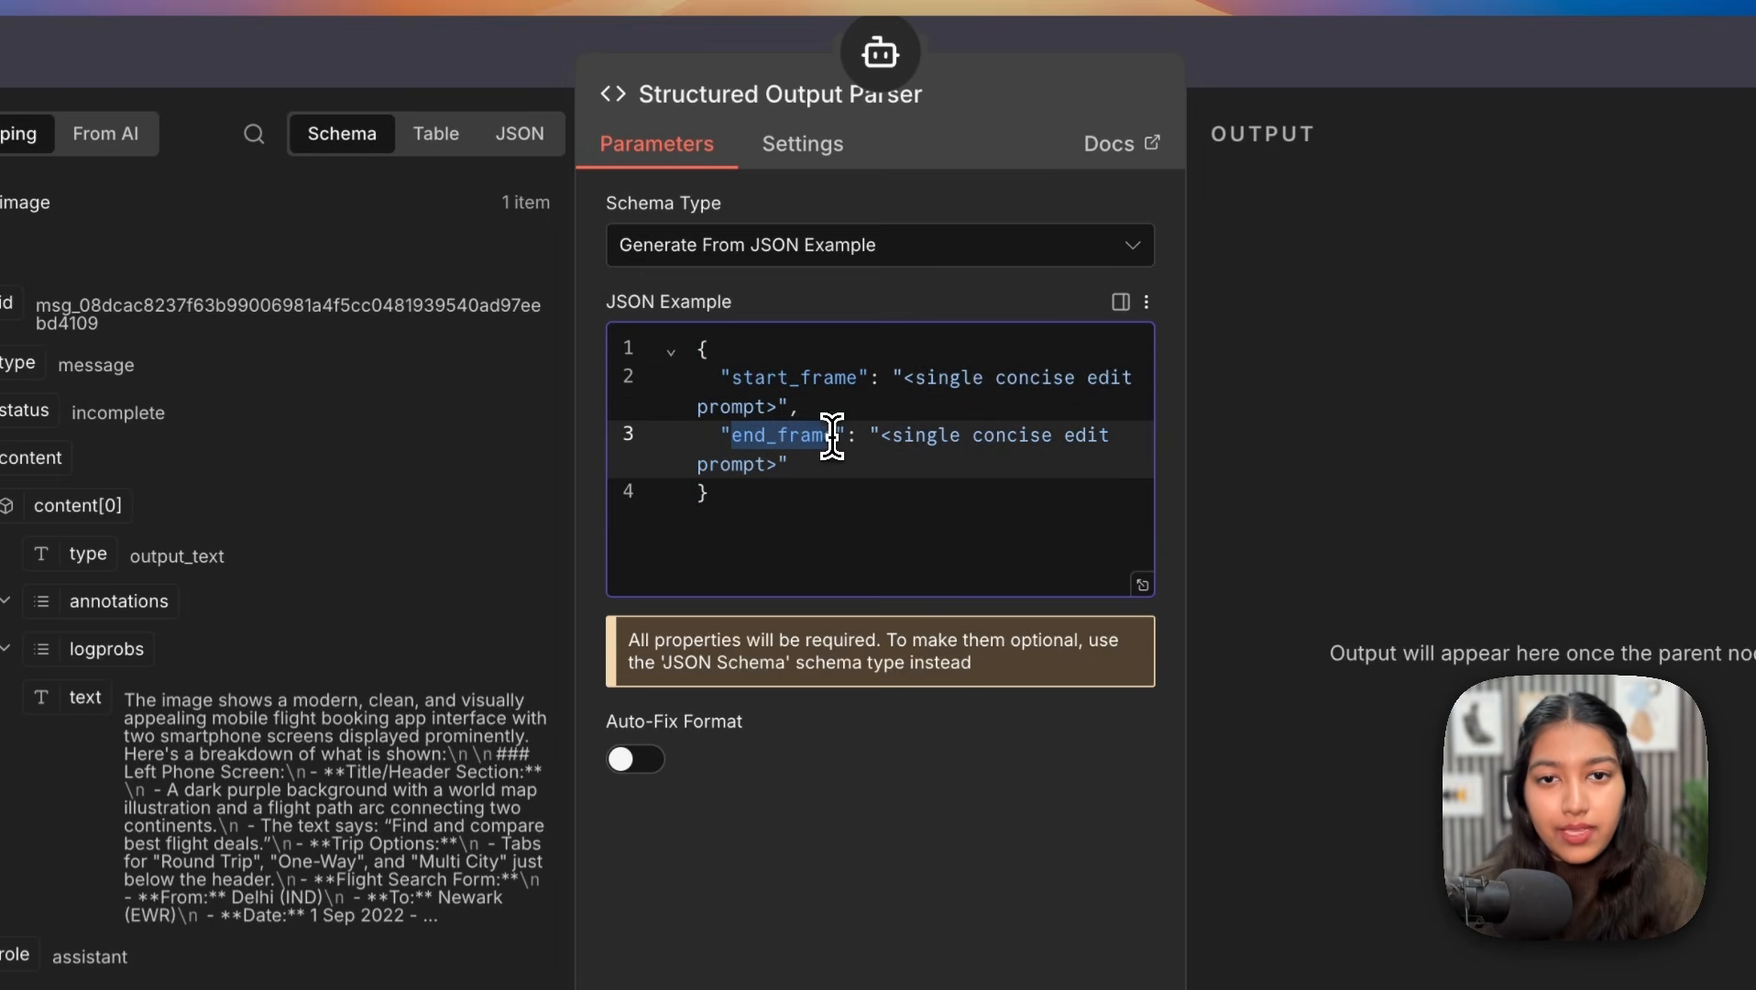
pyautogui.click(1062, 46)
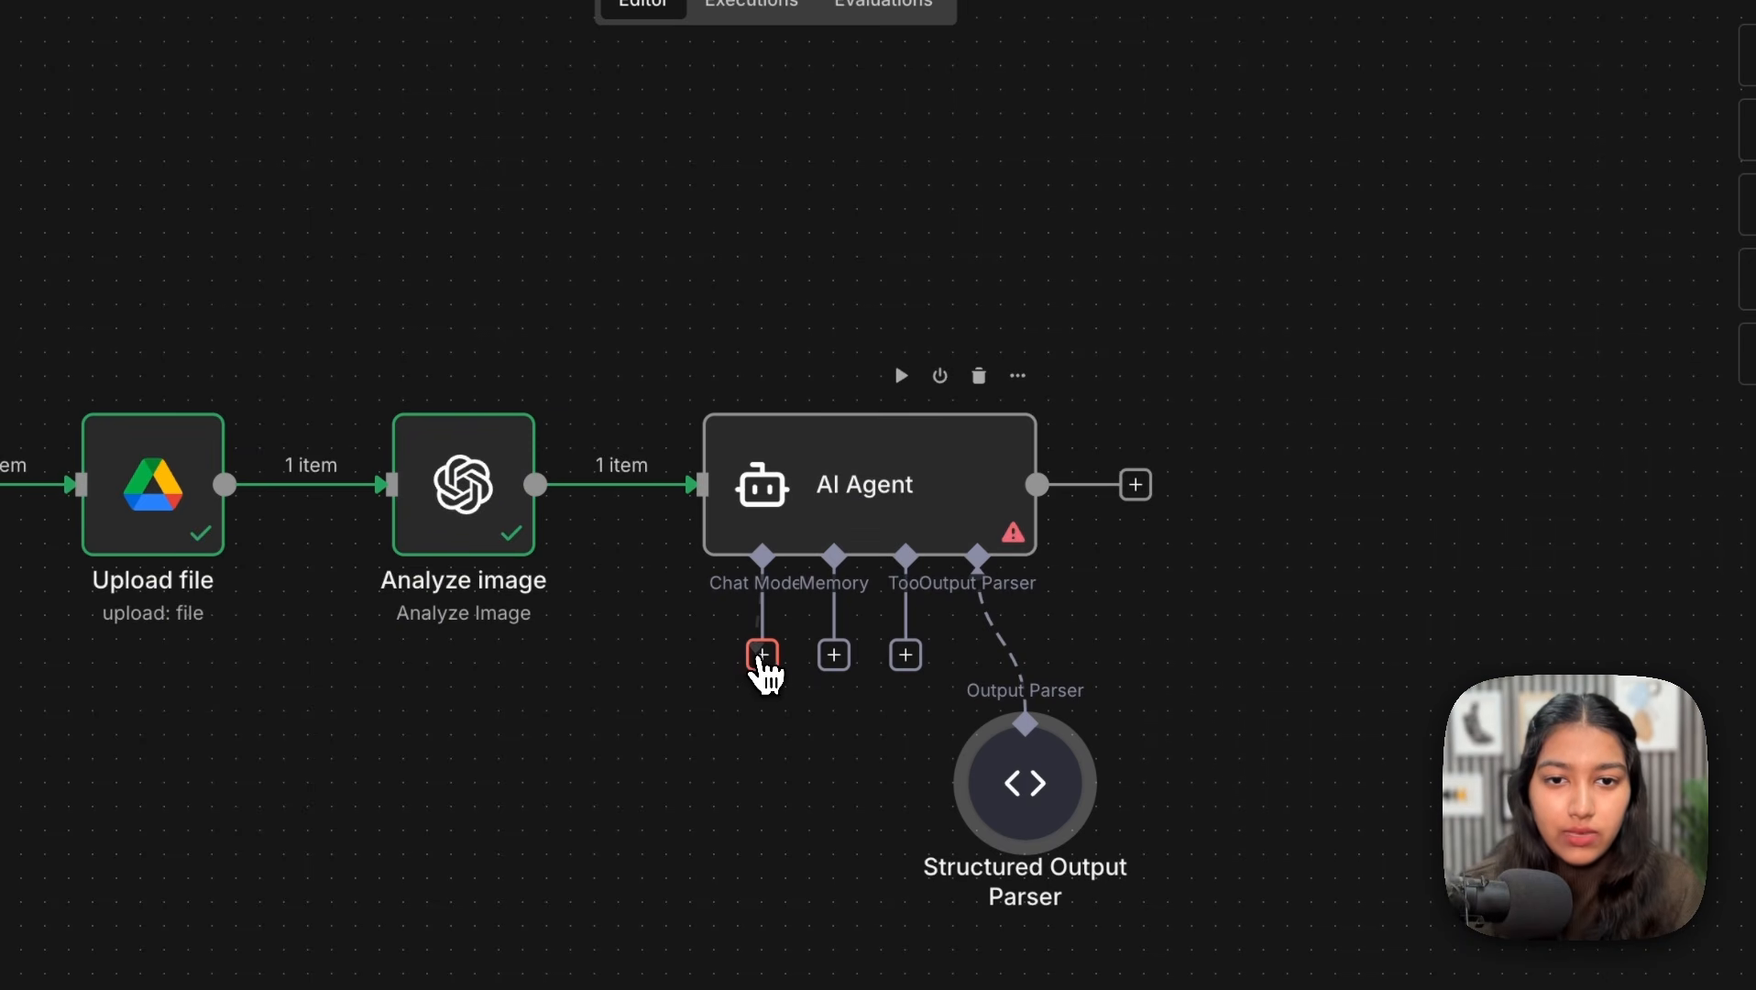
# Step: Attach an OpenAI Chat Model to the AI Agent and select a gpt-5.2 model
pyautogui.click(762, 655)
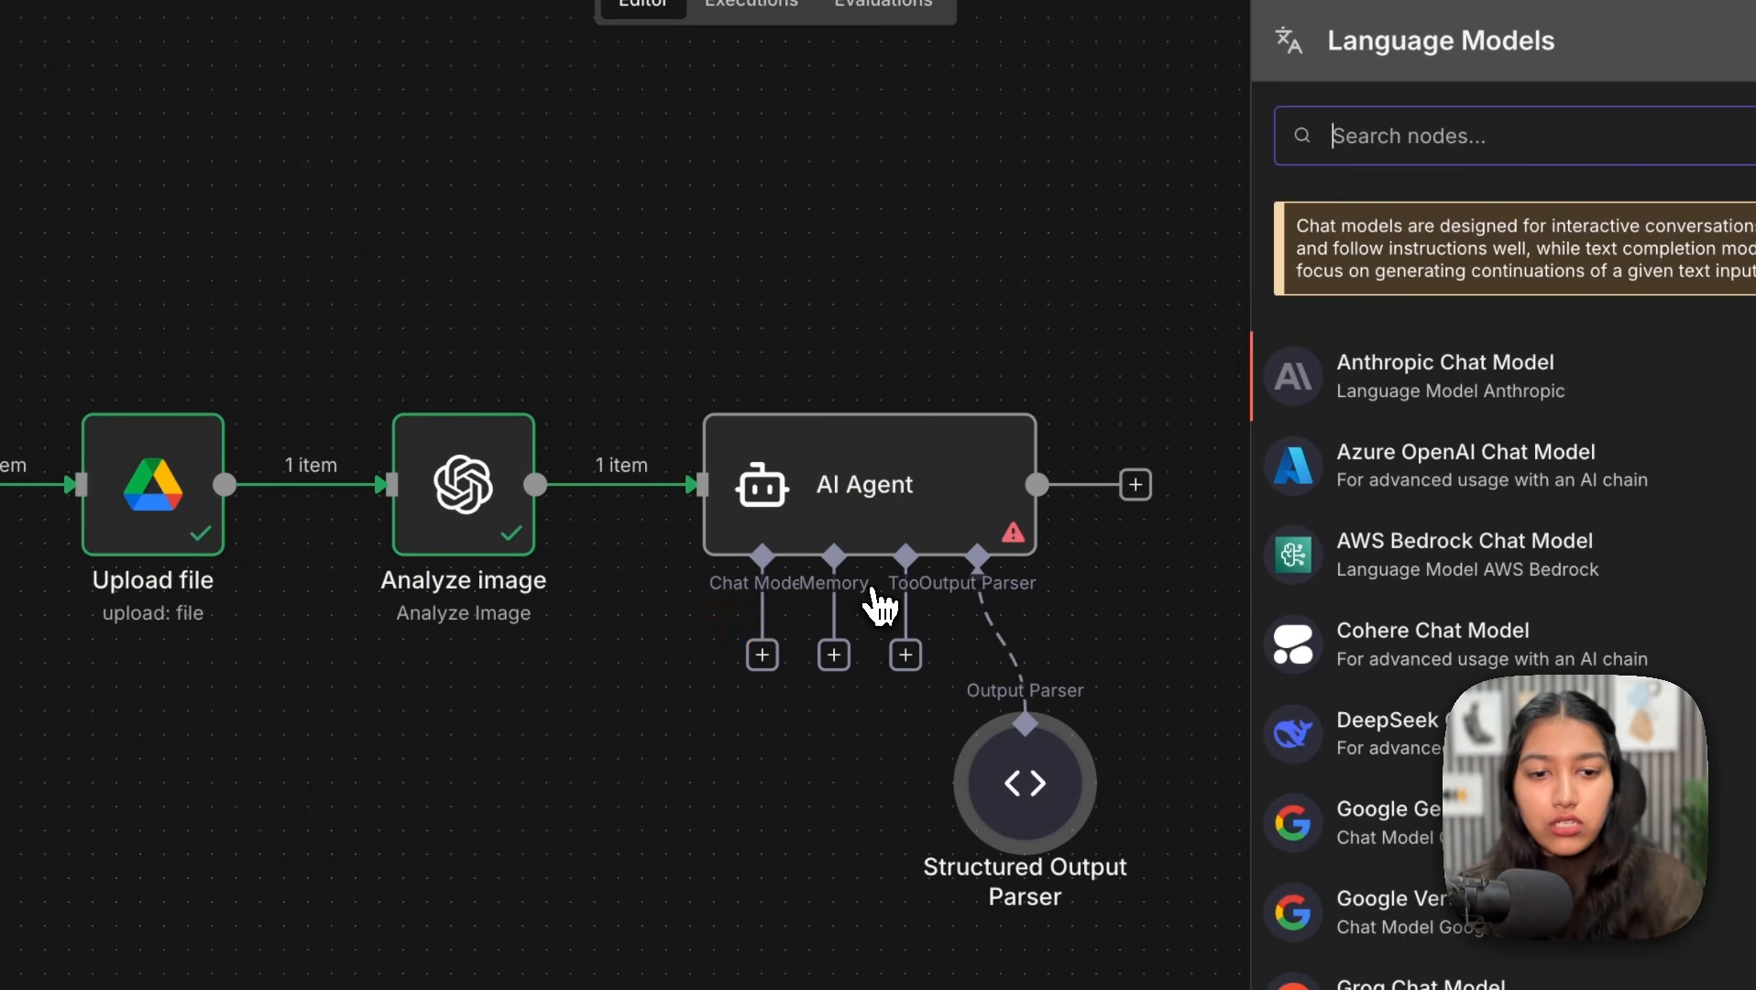
pyautogui.write('open')
pyautogui.click(1455, 244)
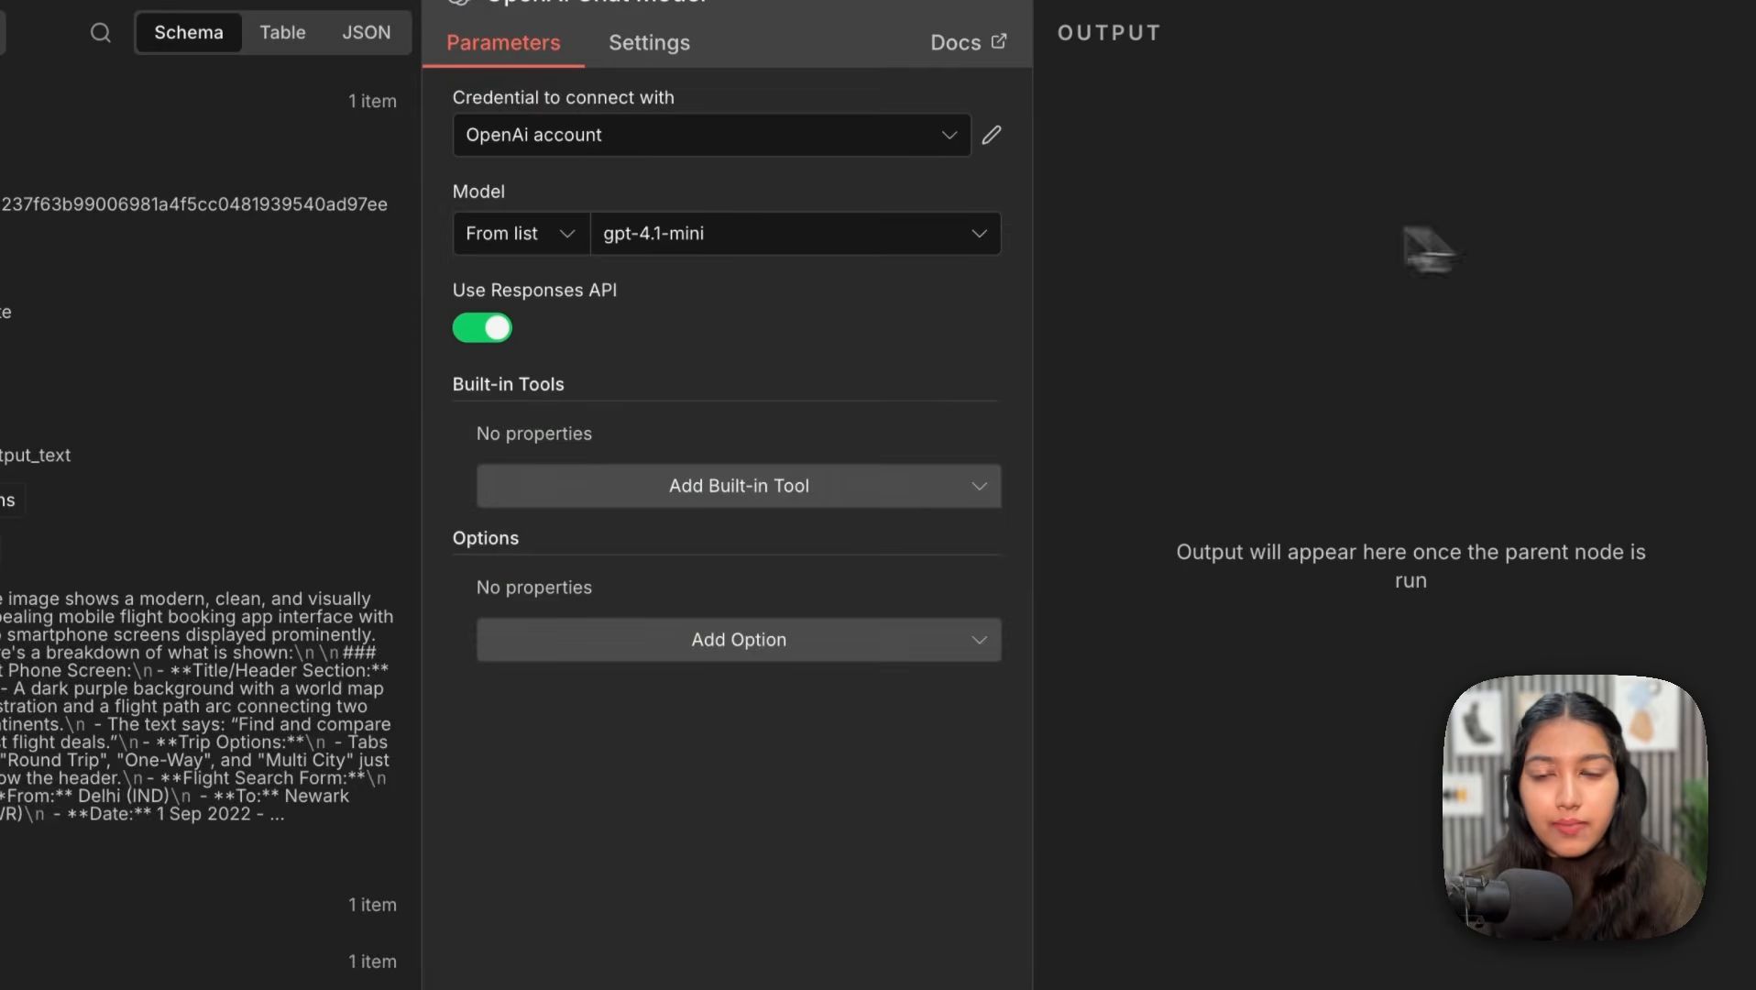
pyautogui.click(655, 231)
pyautogui.write('5.2')
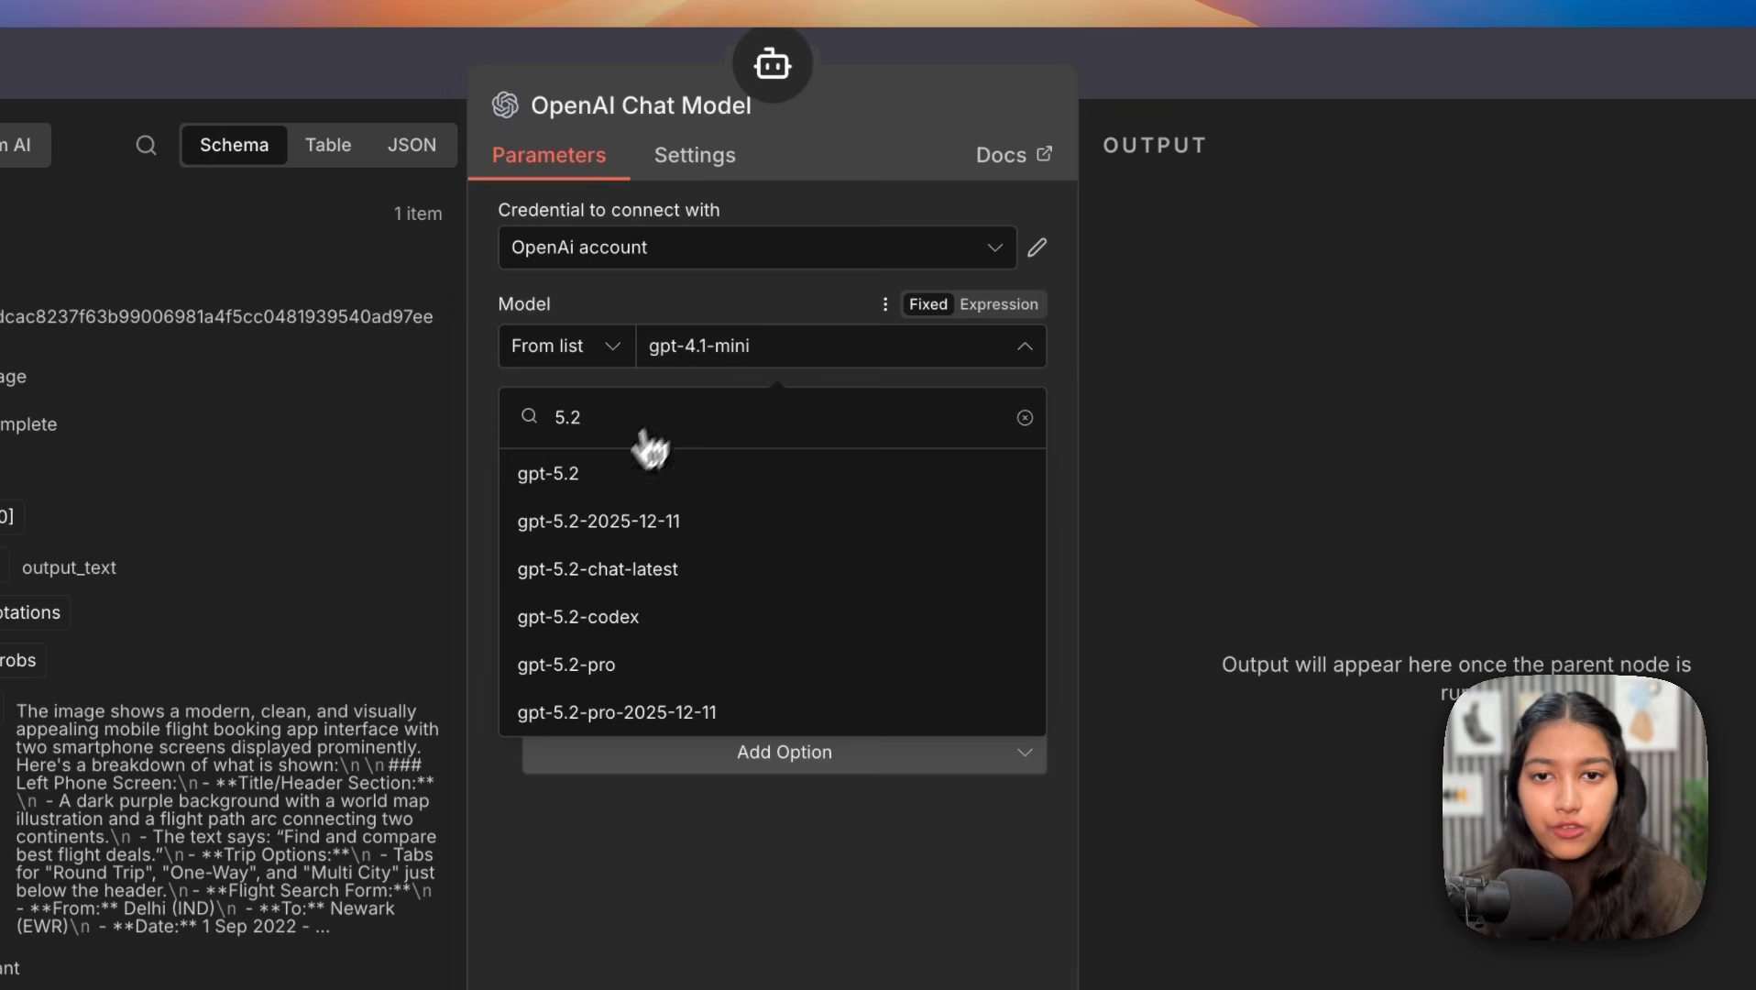
pyautogui.click(602, 495)
pyautogui.click(1098, 84)
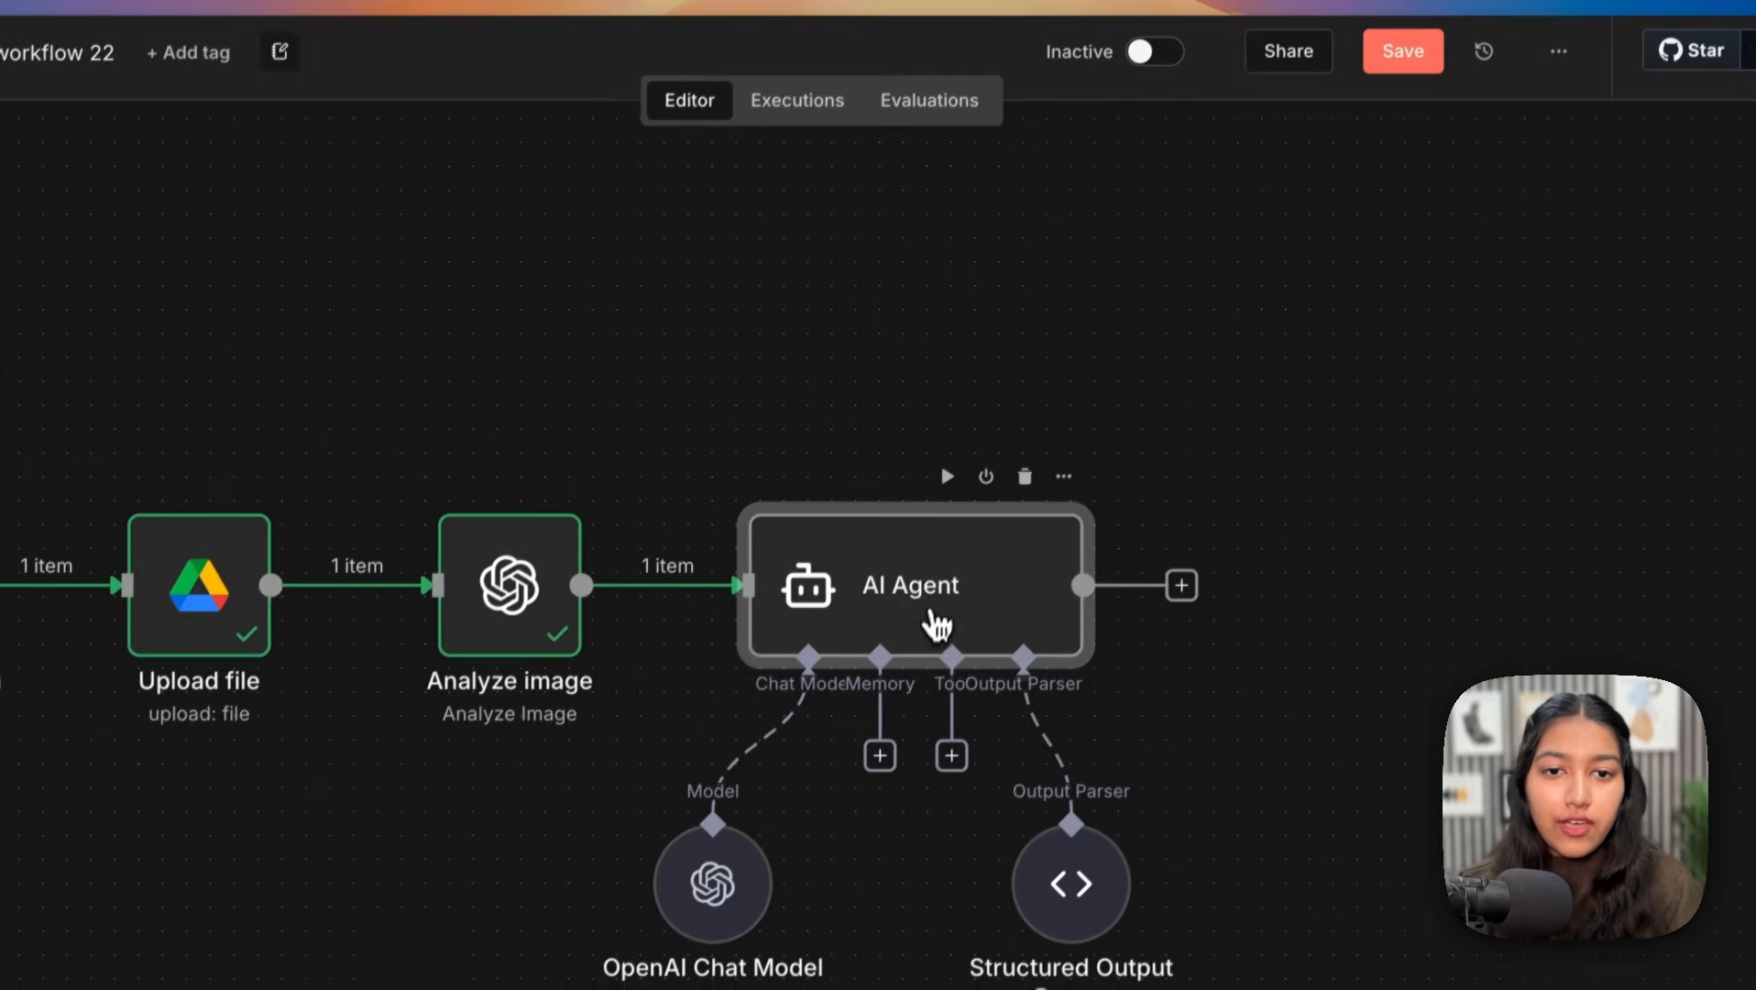
# Step: Execute the AI Agent node, read the generated start_frame and end_frame edit prompts, and return to the canvas
pyautogui.doubleClick(808, 610)
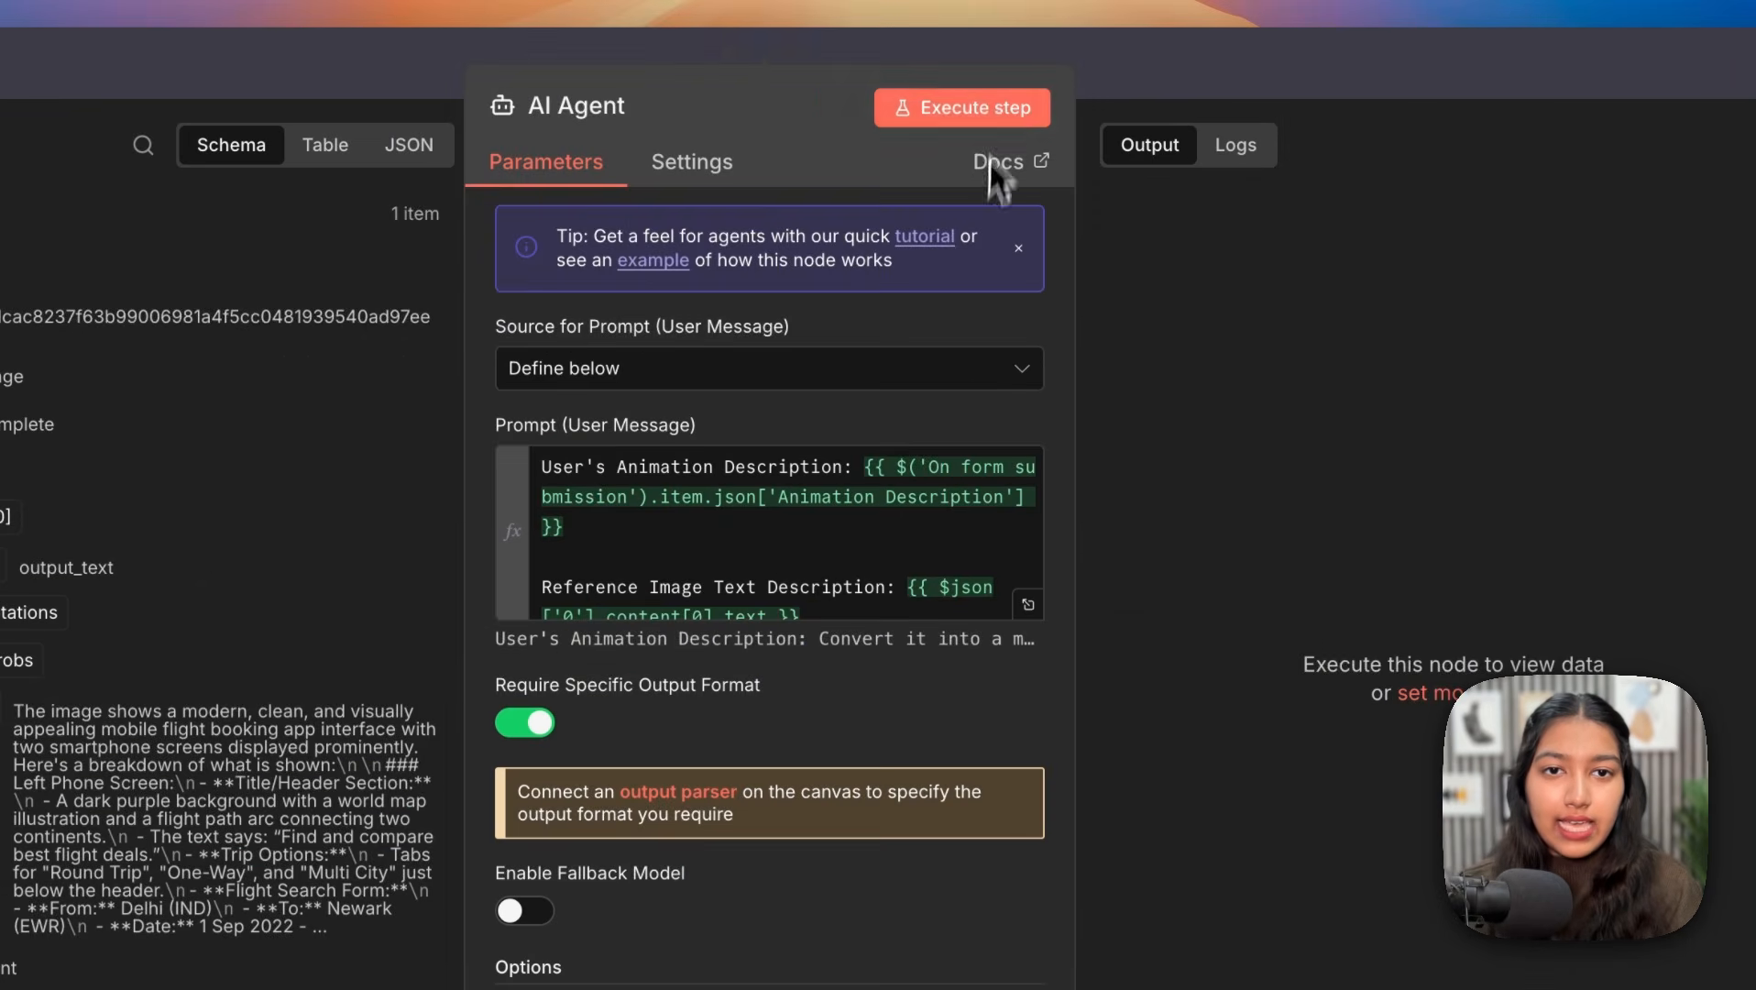
pyautogui.click(1004, 112)
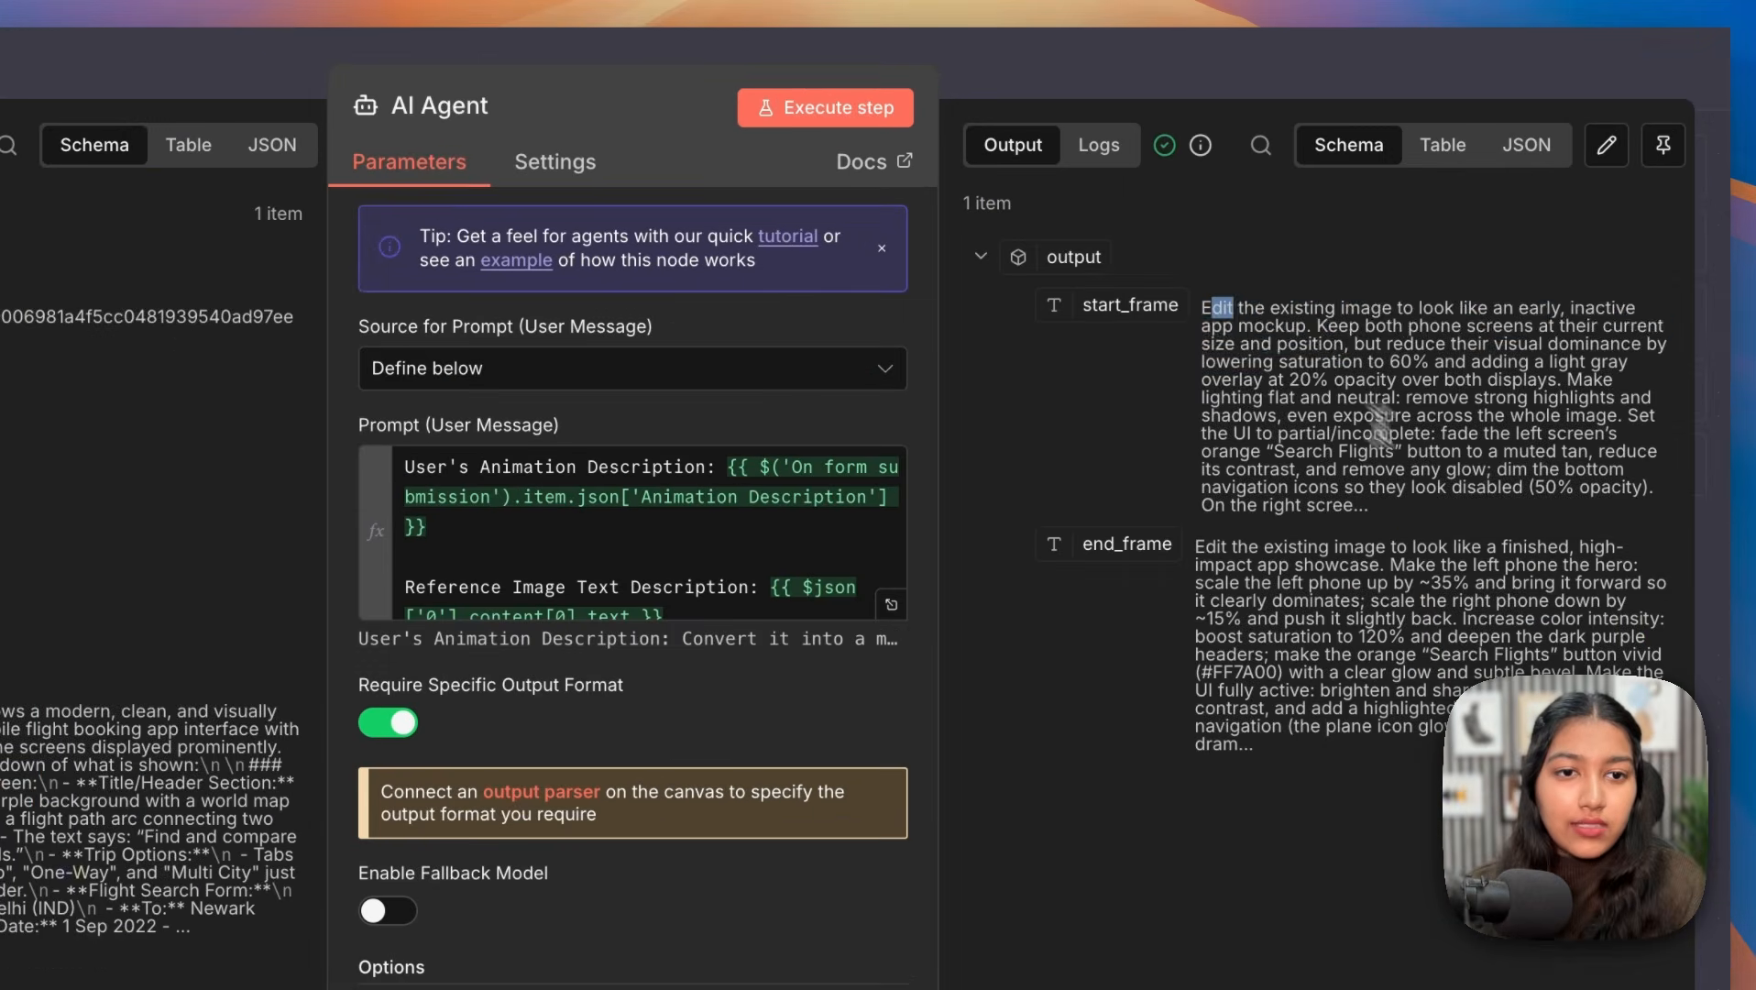
pyautogui.moveTo(1321, 240); pyautogui.dragTo(1447, 330)
pyautogui.click(1370, 410)
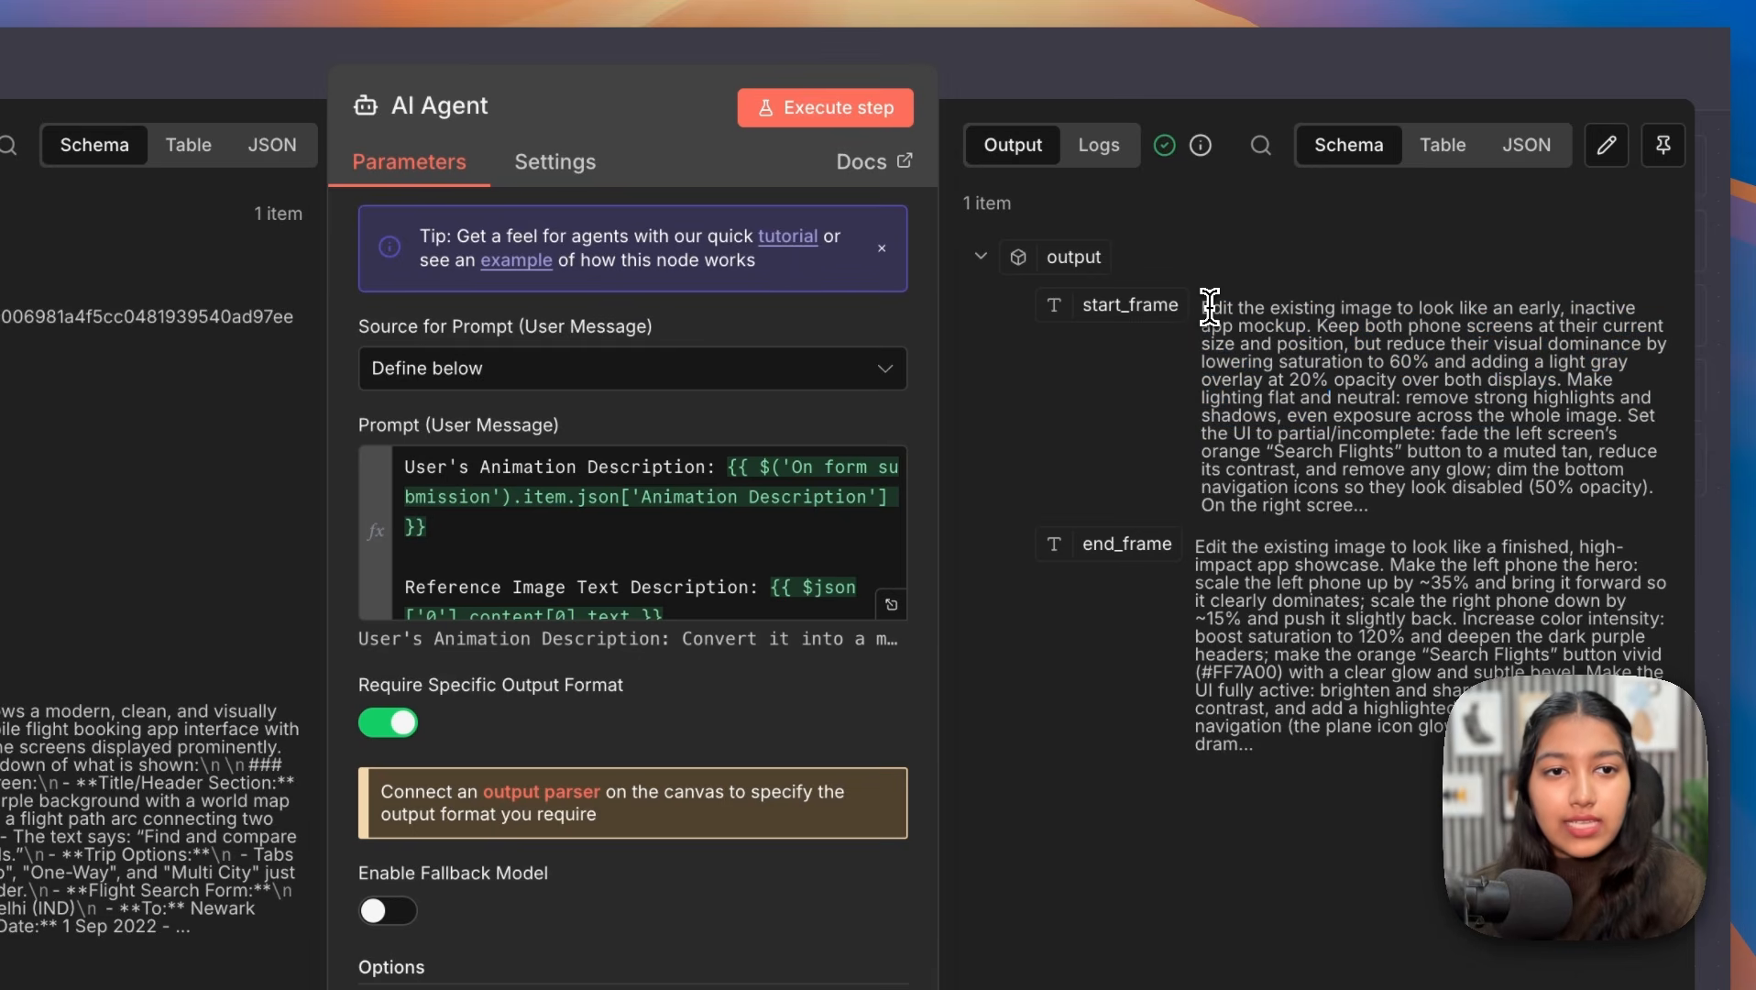
pyautogui.moveTo(1210, 307); pyautogui.dragTo(1408, 315)
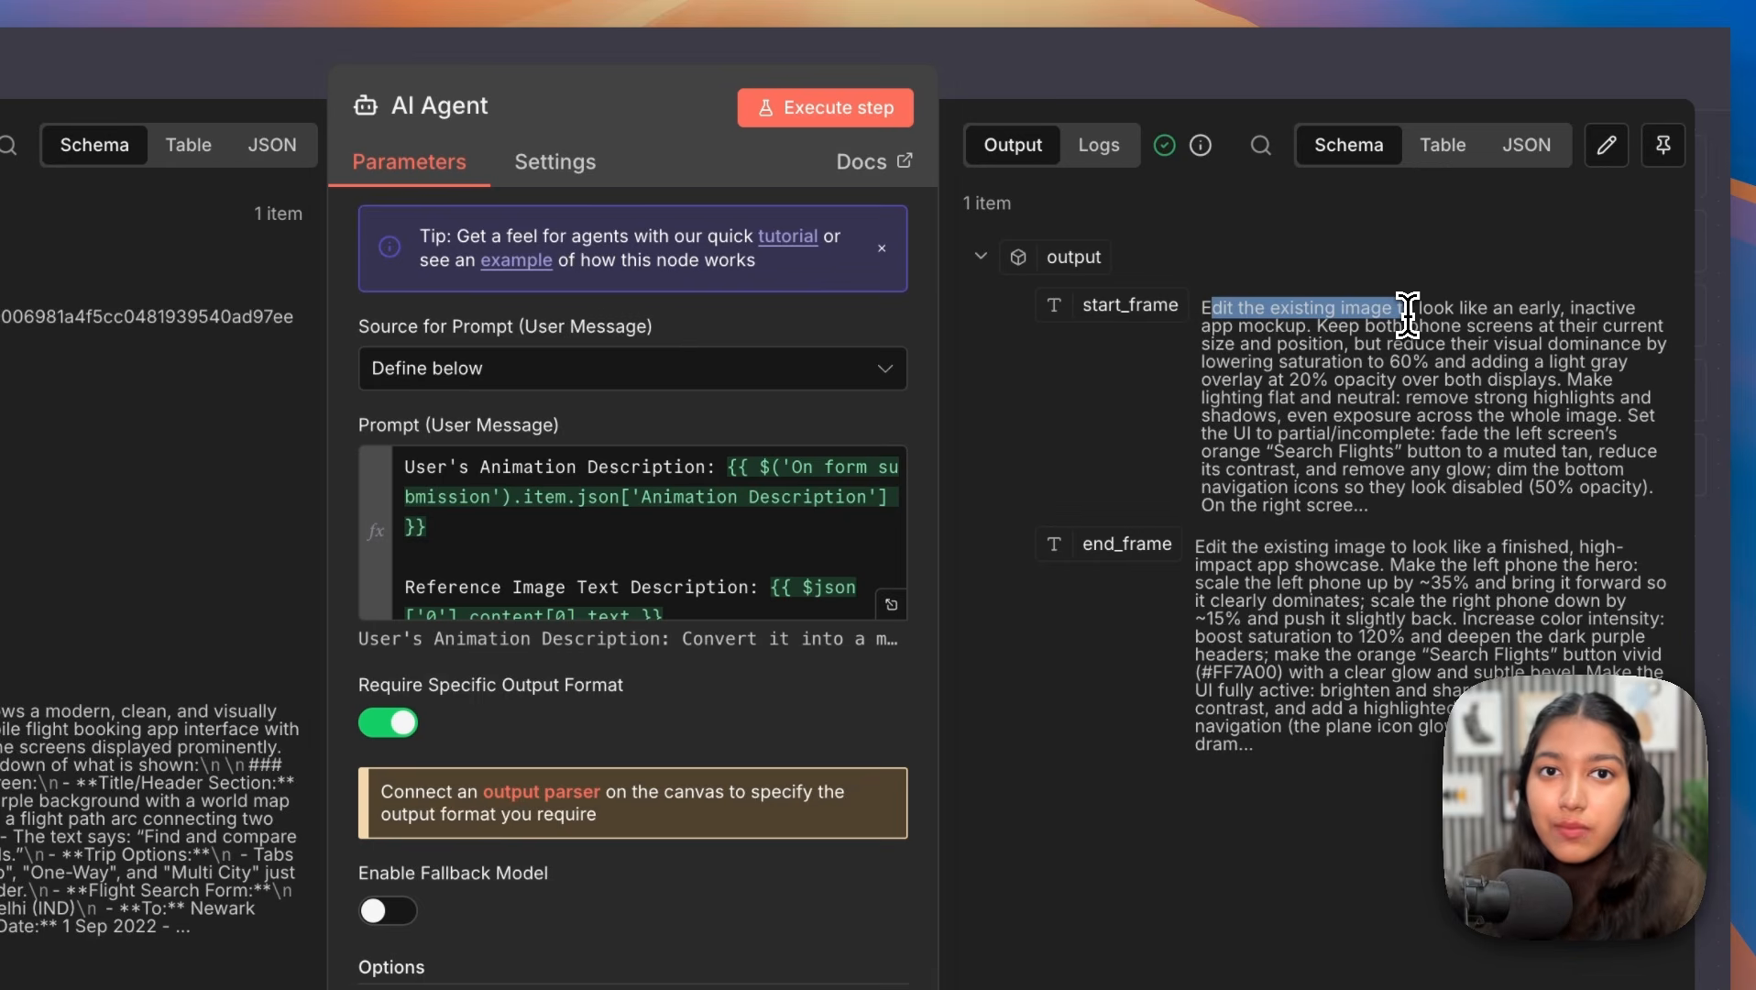
pyautogui.moveTo(1239, 308); pyautogui.dragTo(1435, 312)
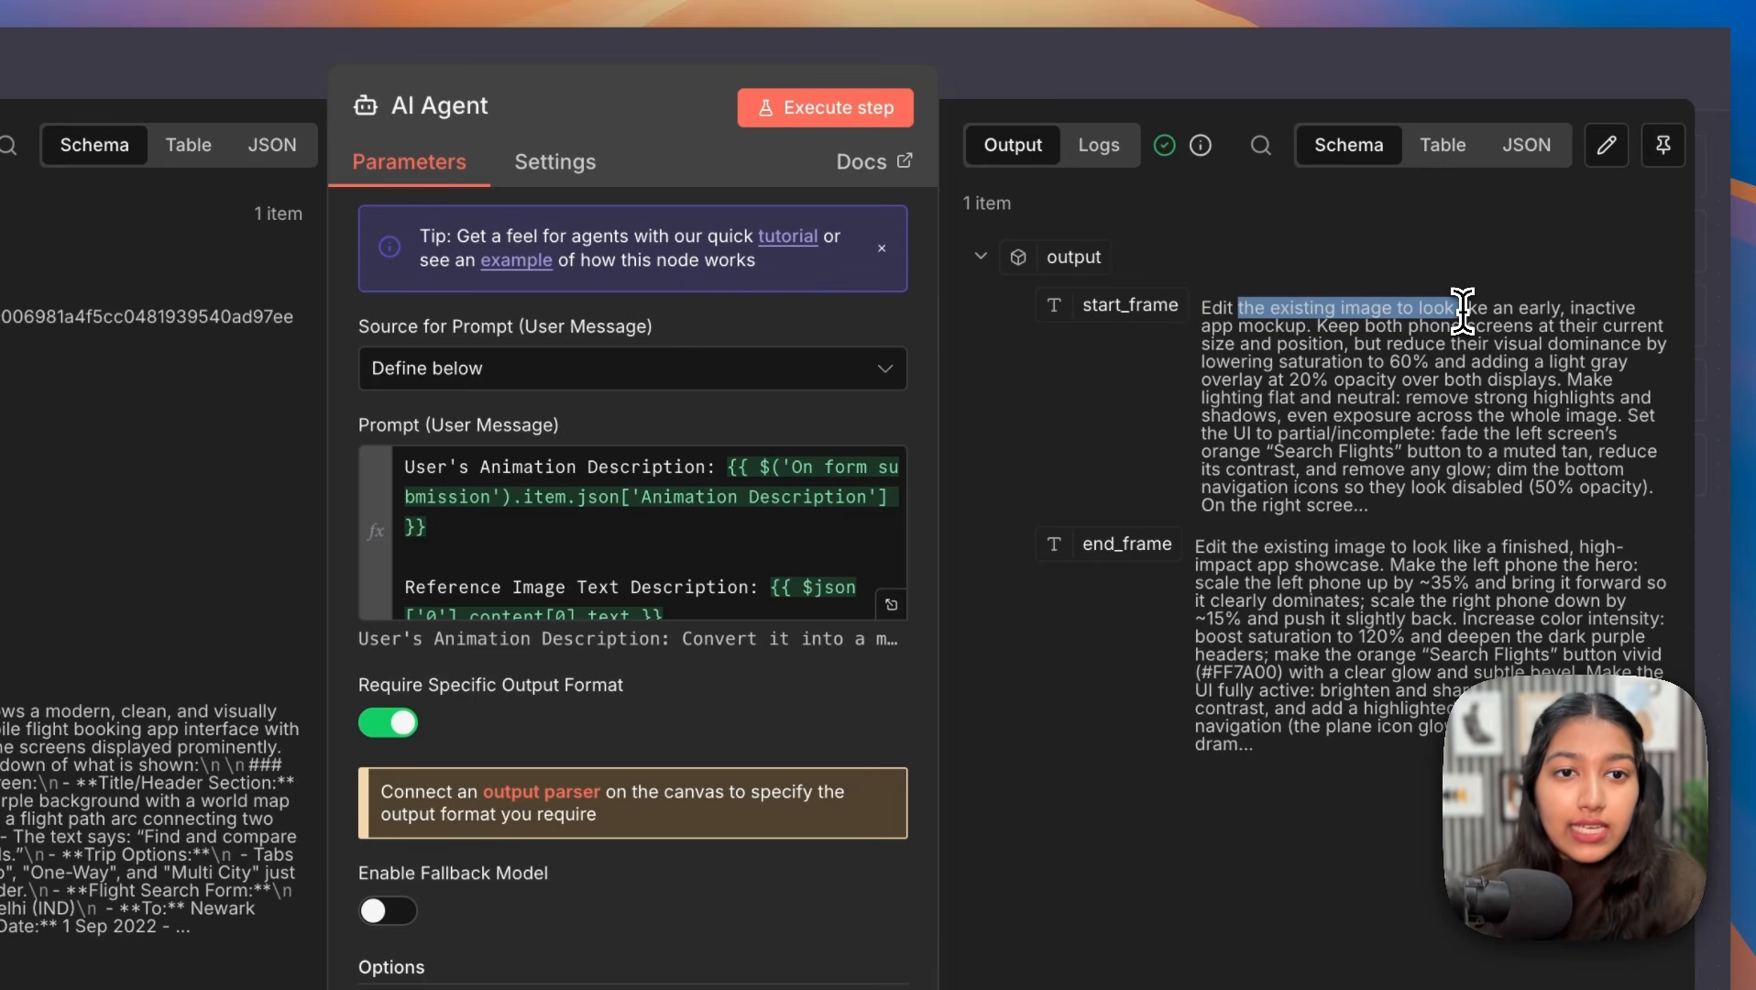
pyautogui.click(1401, 320)
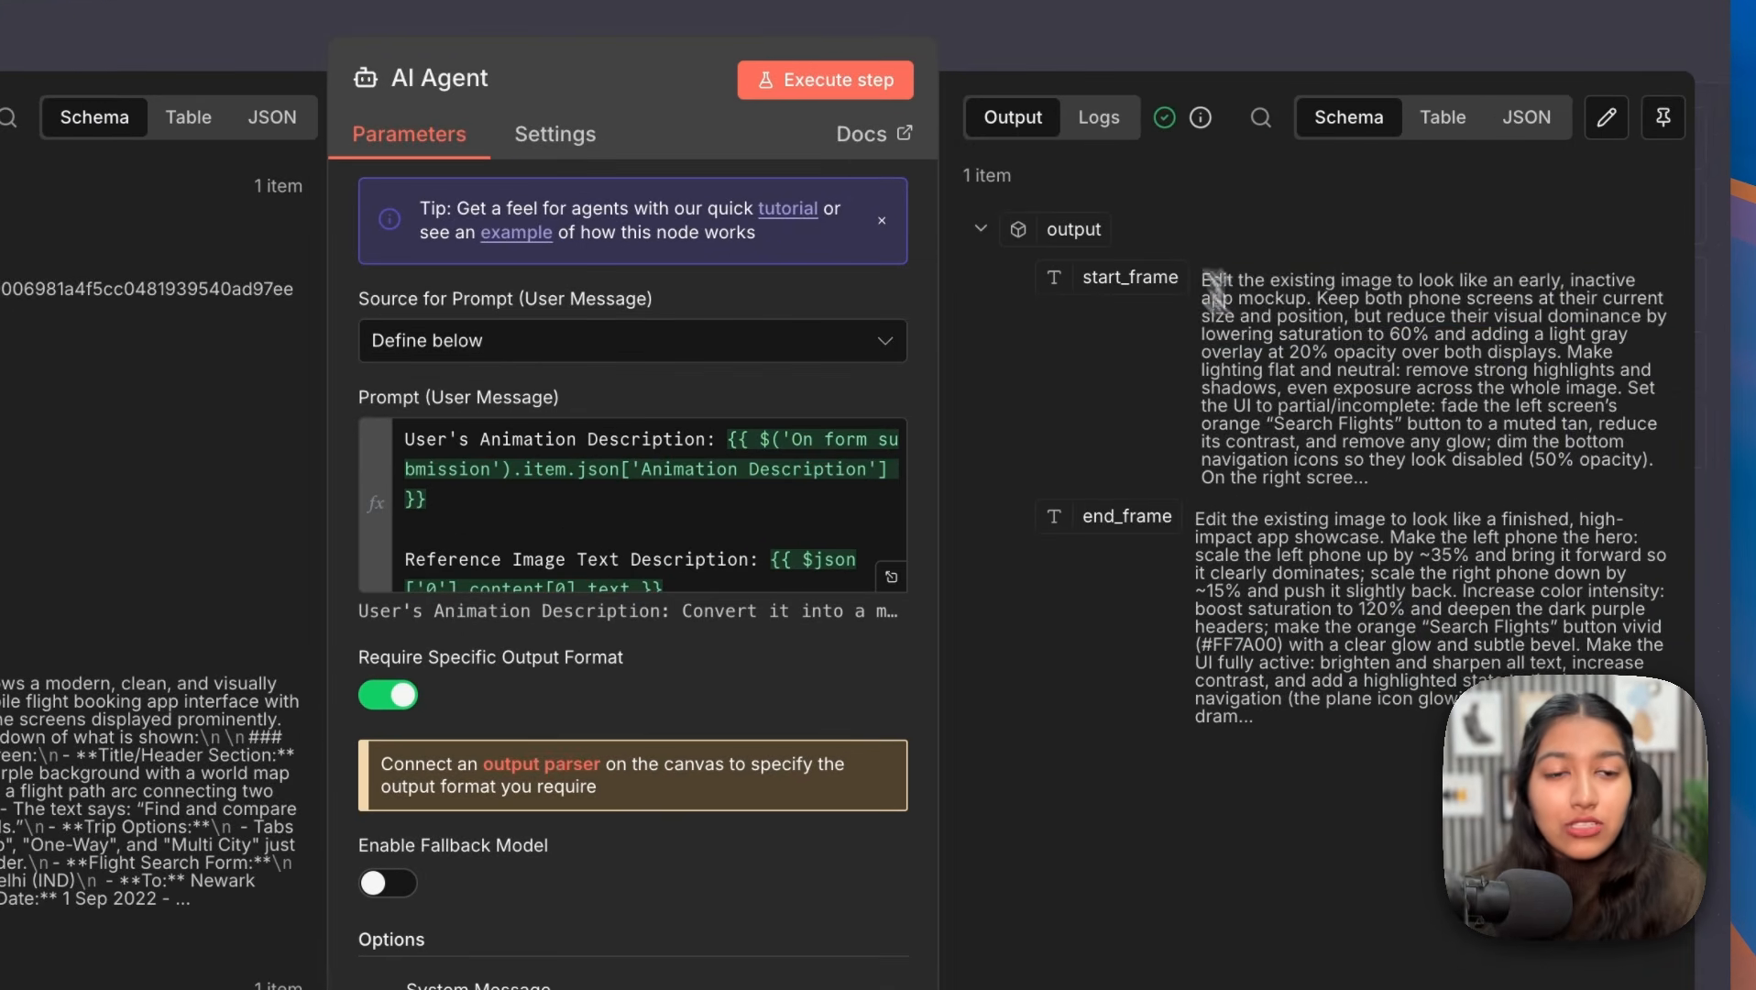
pyautogui.moveTo(1316, 240); pyautogui.dragTo(1471, 434)
pyautogui.click(1389, 443)
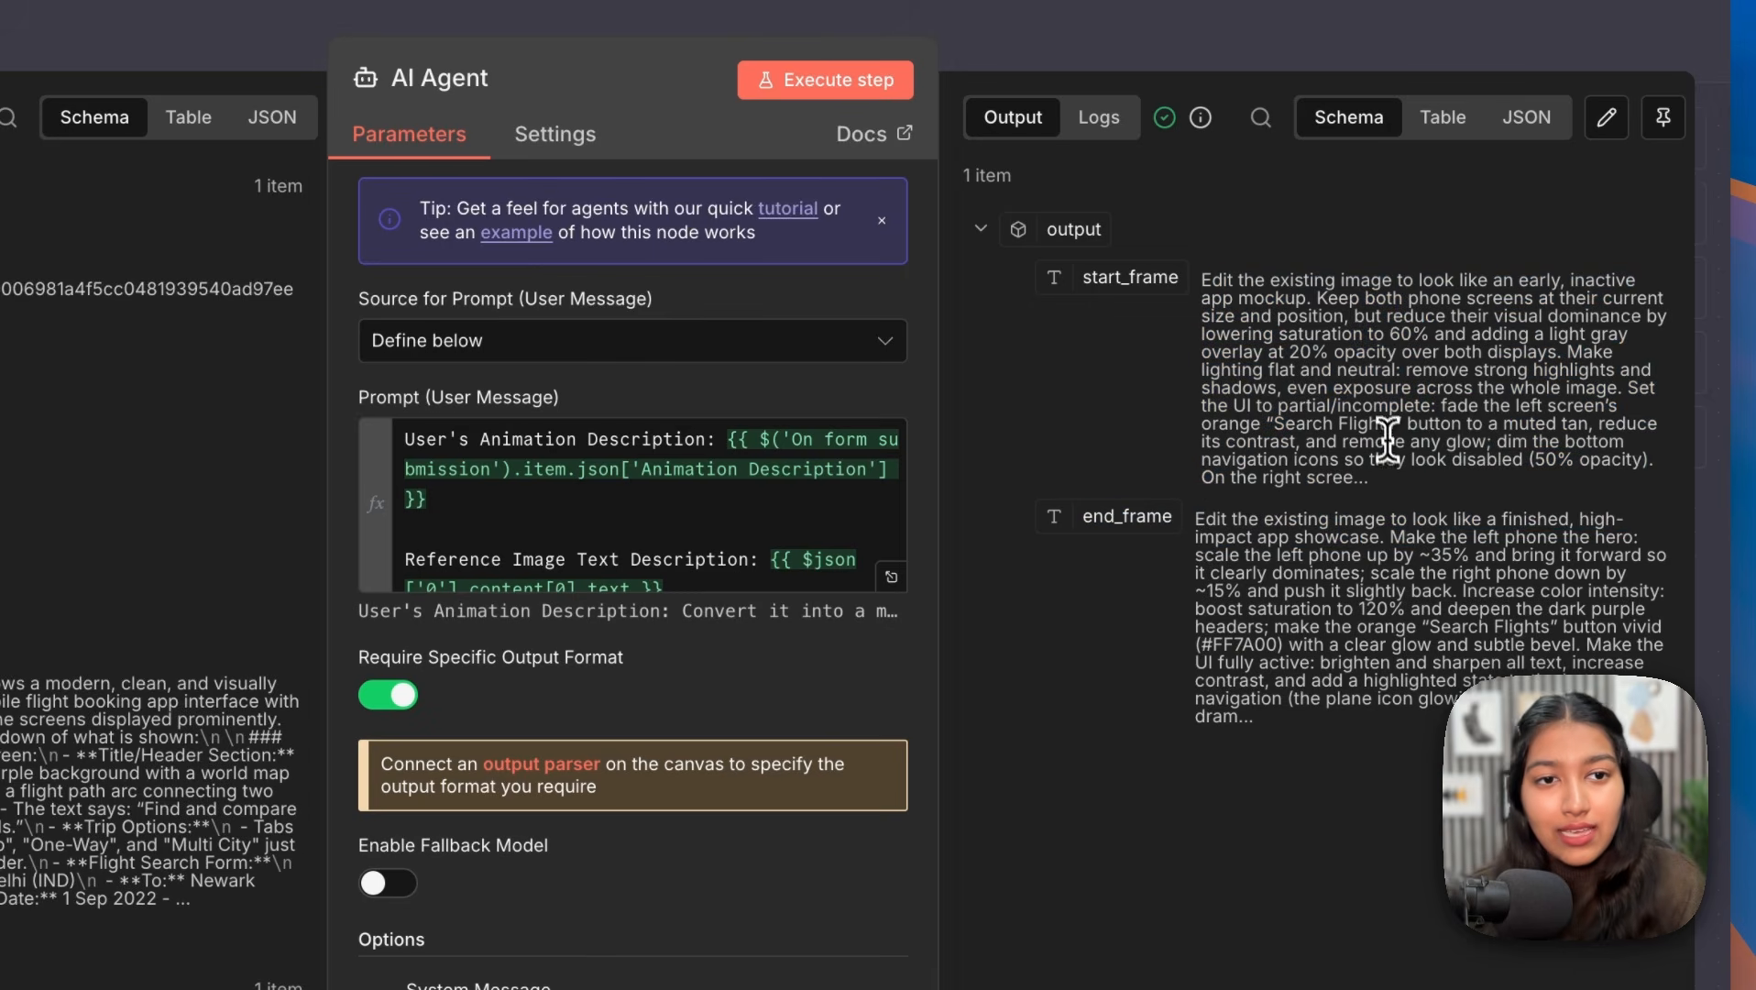
pyautogui.moveTo(1360, 305); pyautogui.dragTo(1366, 697)
pyautogui.click(1343, 314)
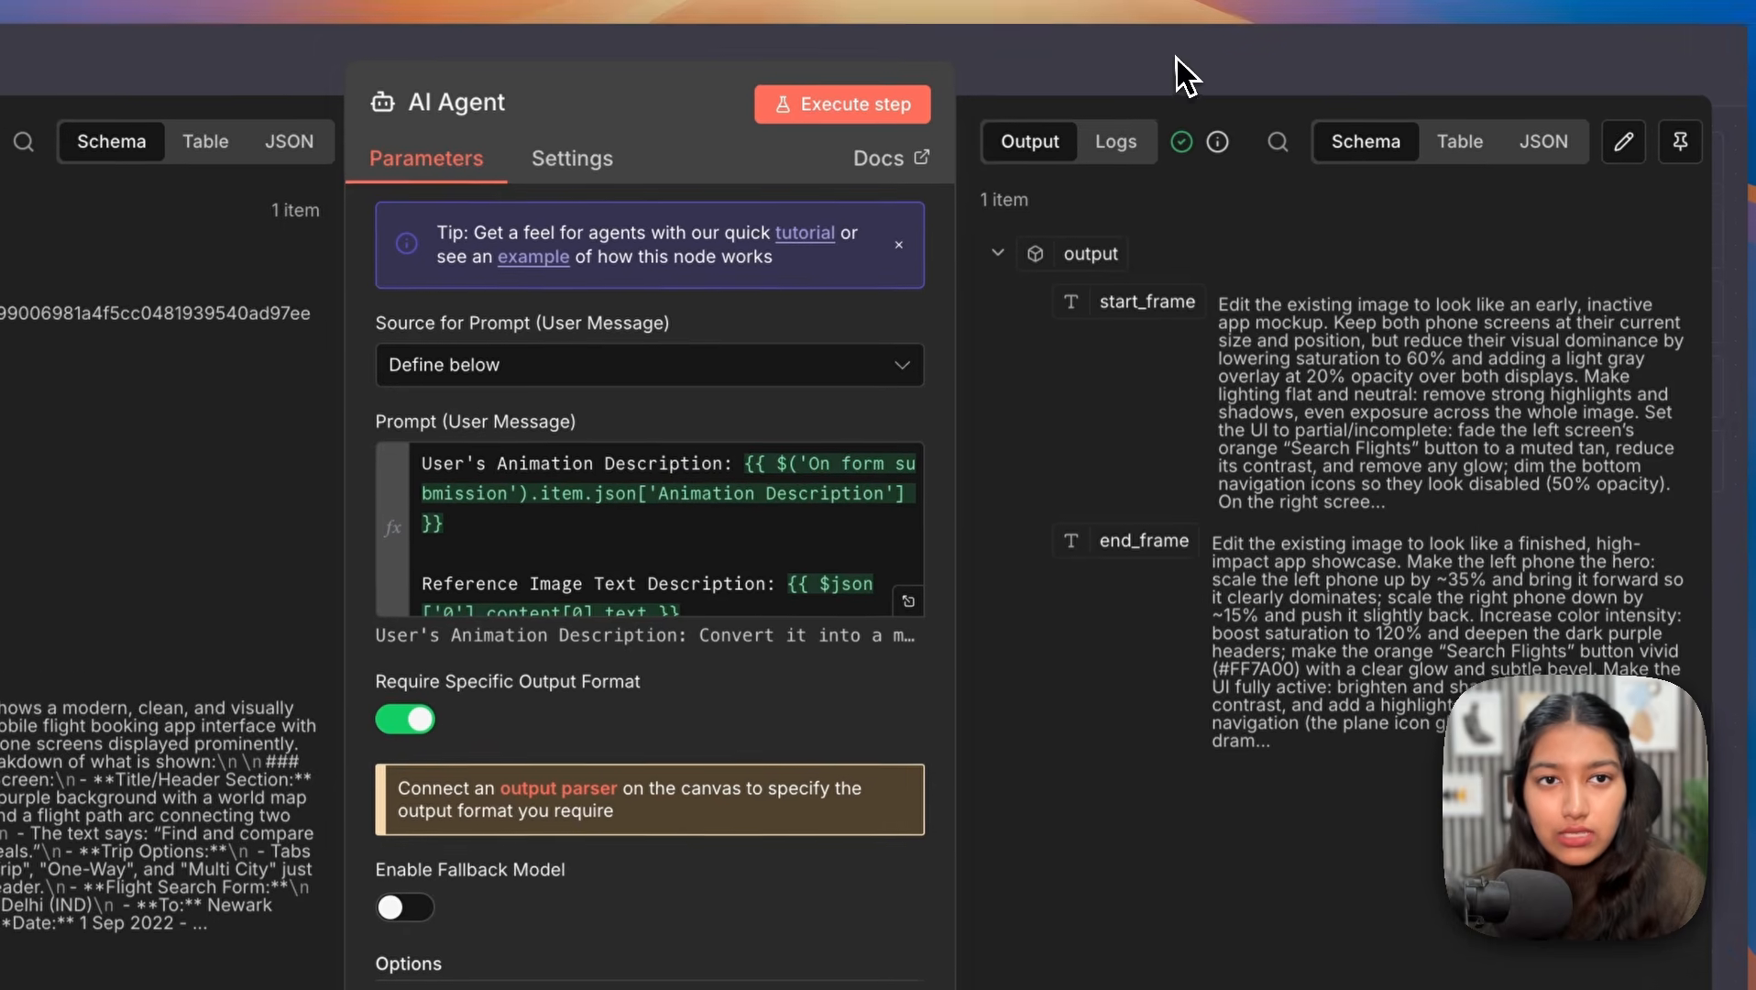
pyautogui.click(1164, 46)
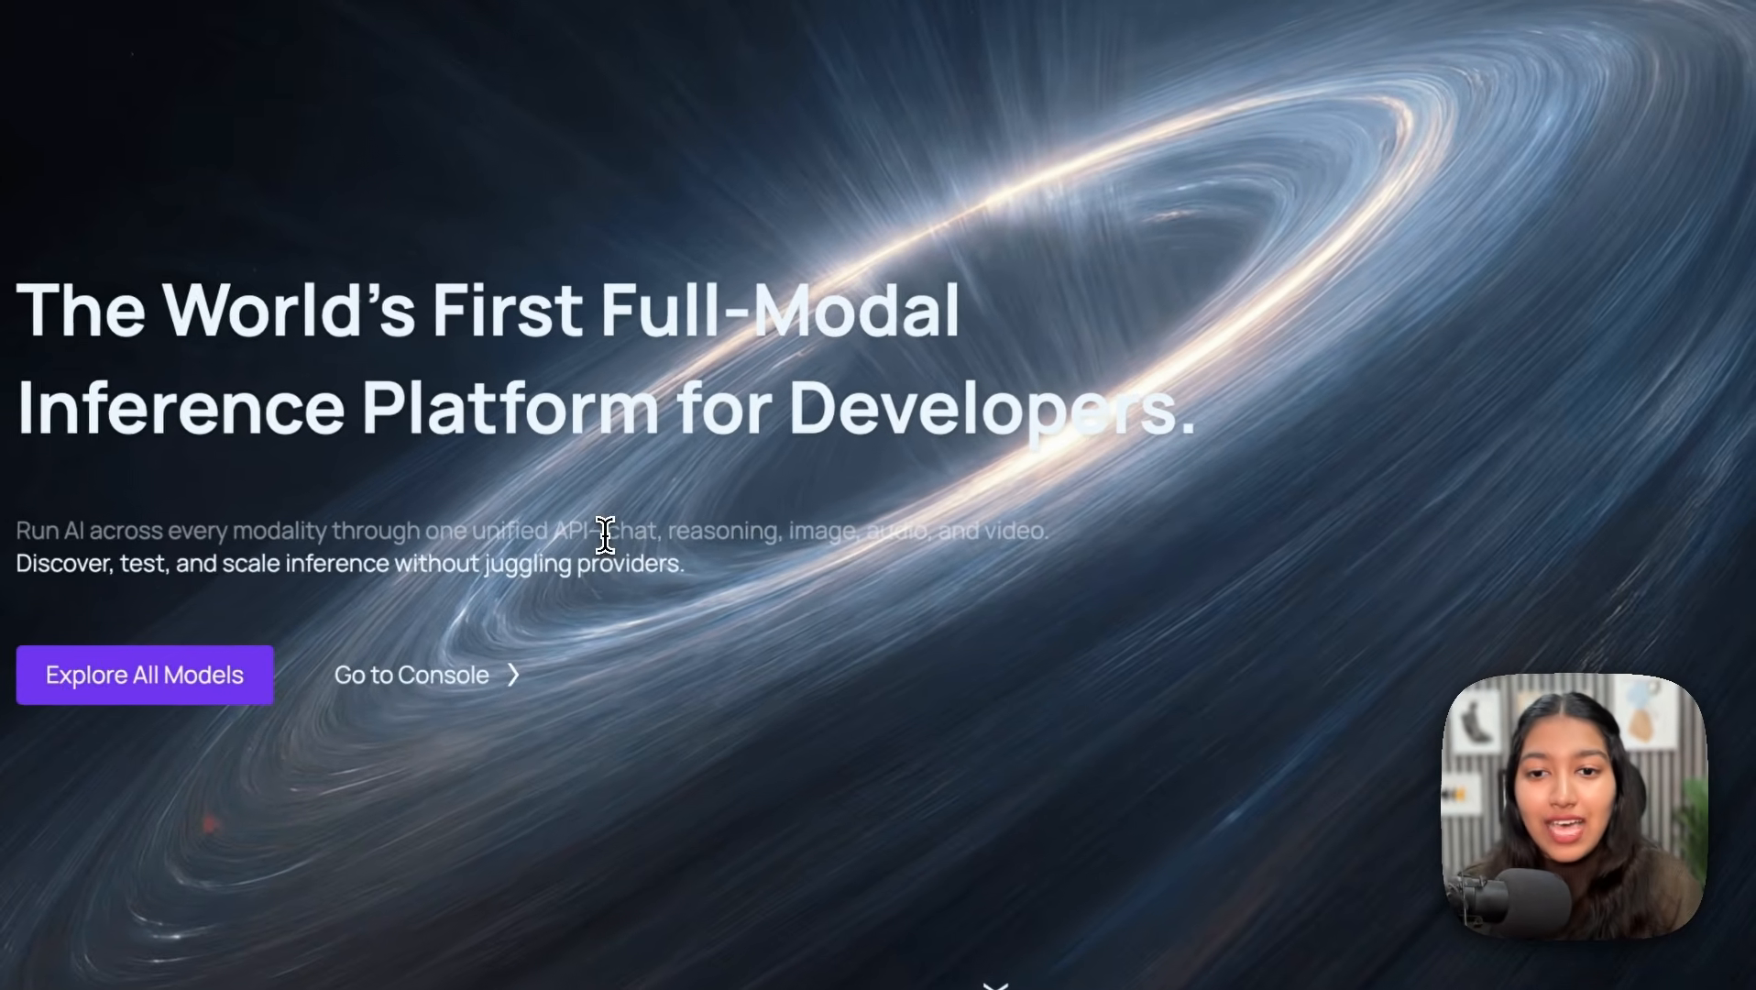
# Step: Open the Atlas Cloud console and go to the Image & Video Models catalogue
pyautogui.moveTo(589, 560); pyautogui.dragTo(632, 562)
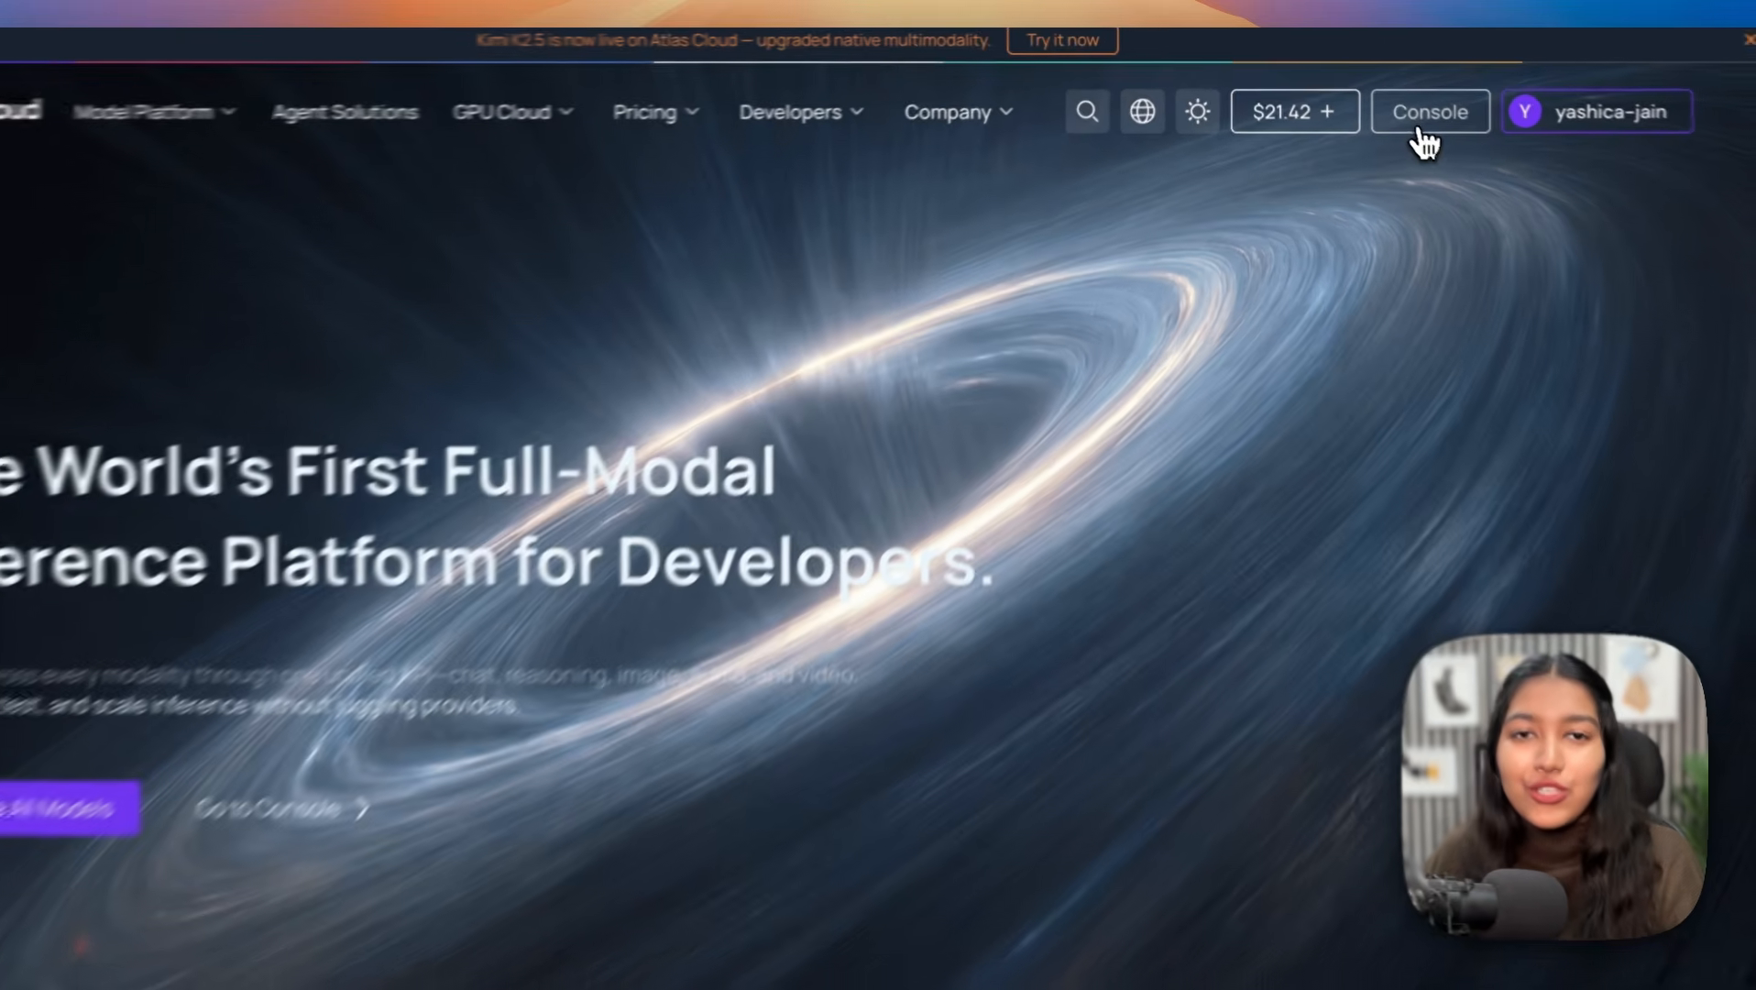
pyautogui.click(1392, 101)
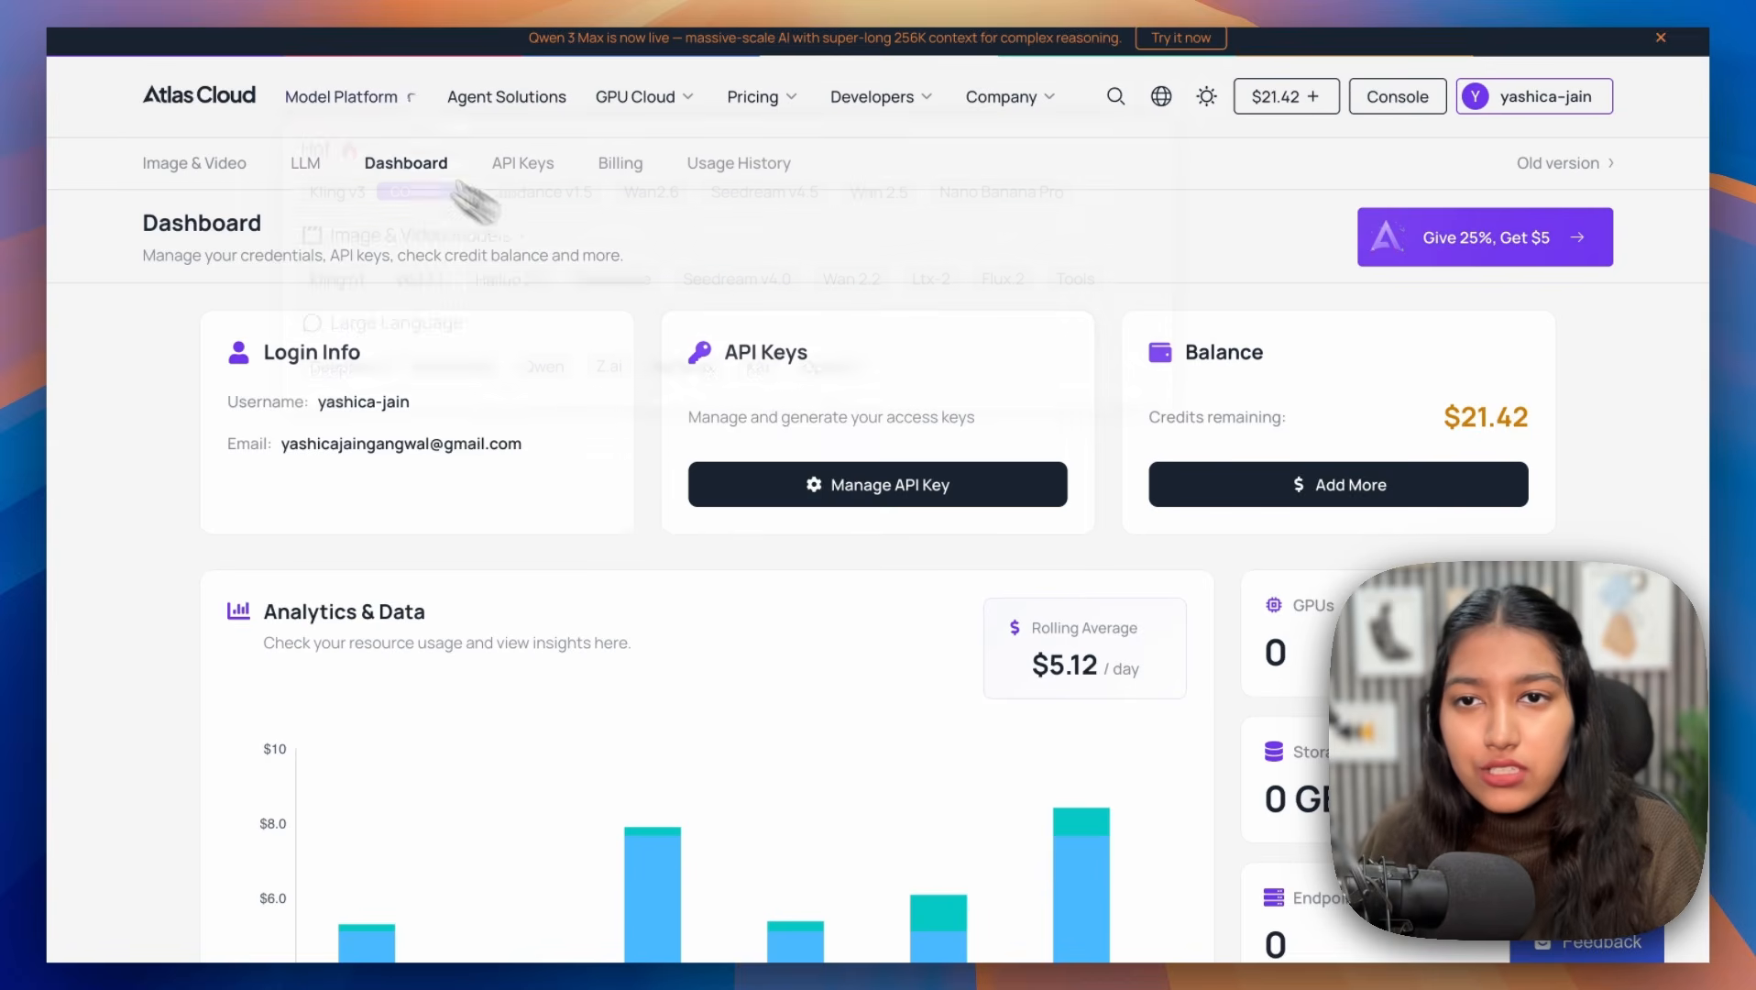
pyautogui.moveTo(330, 99)
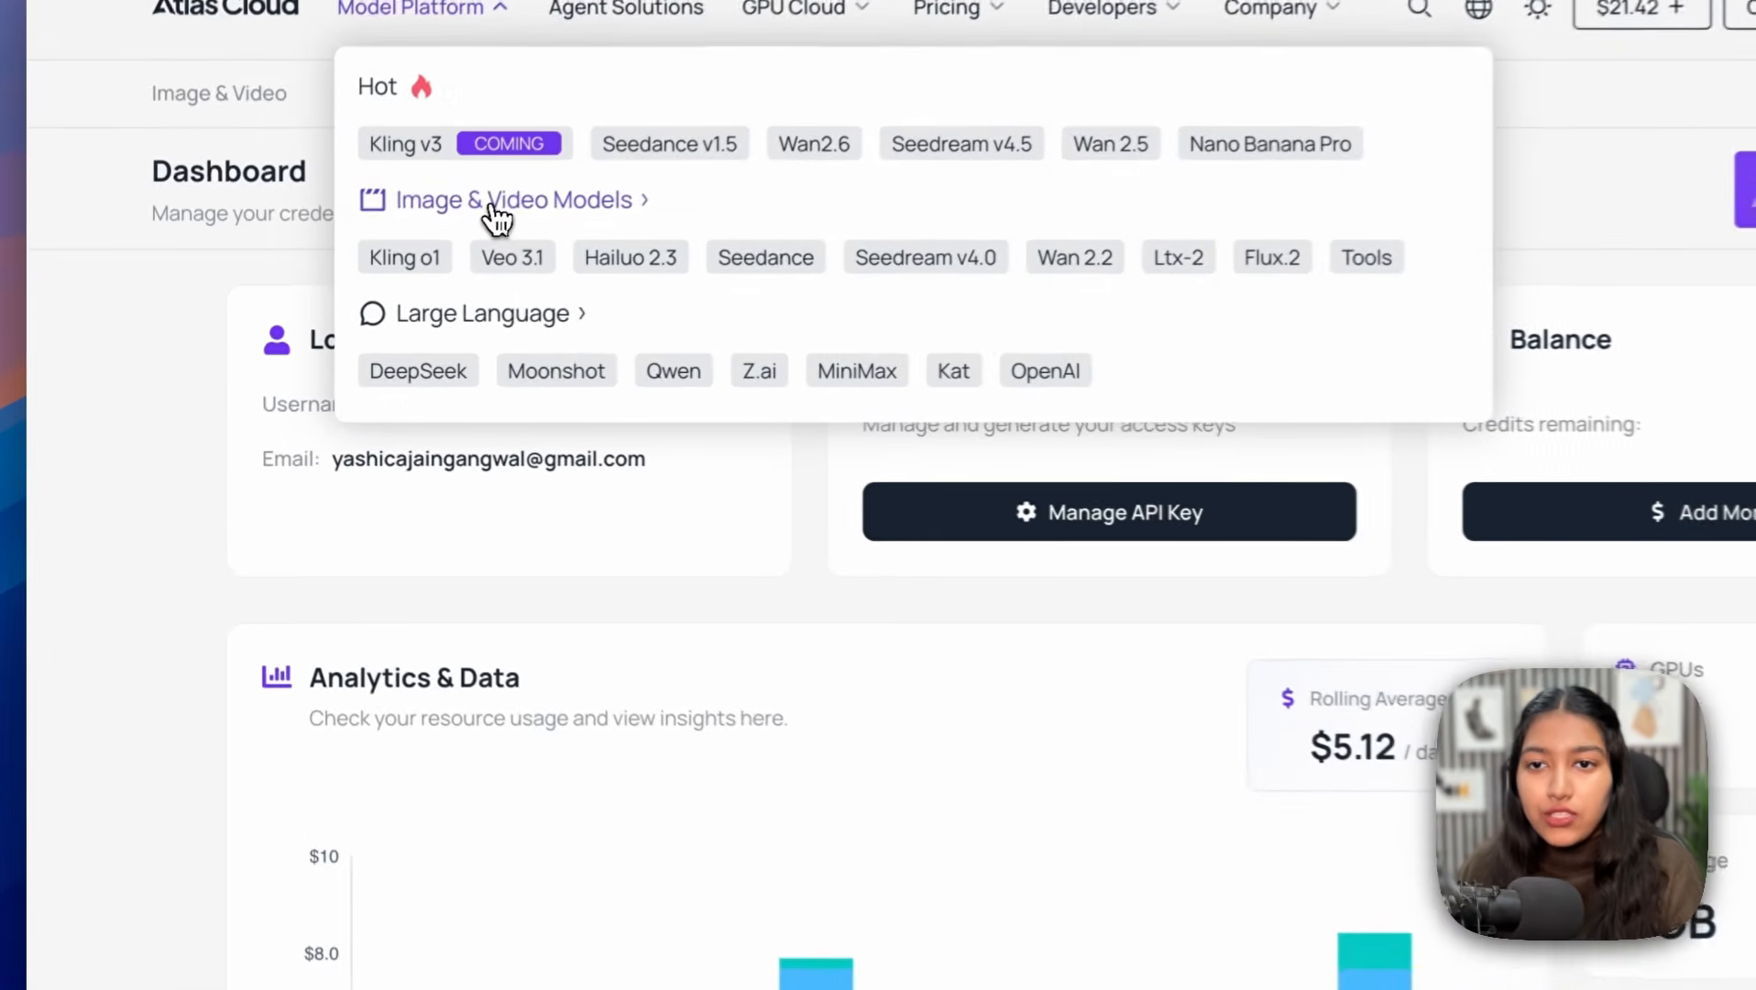
pyautogui.click(496, 218)
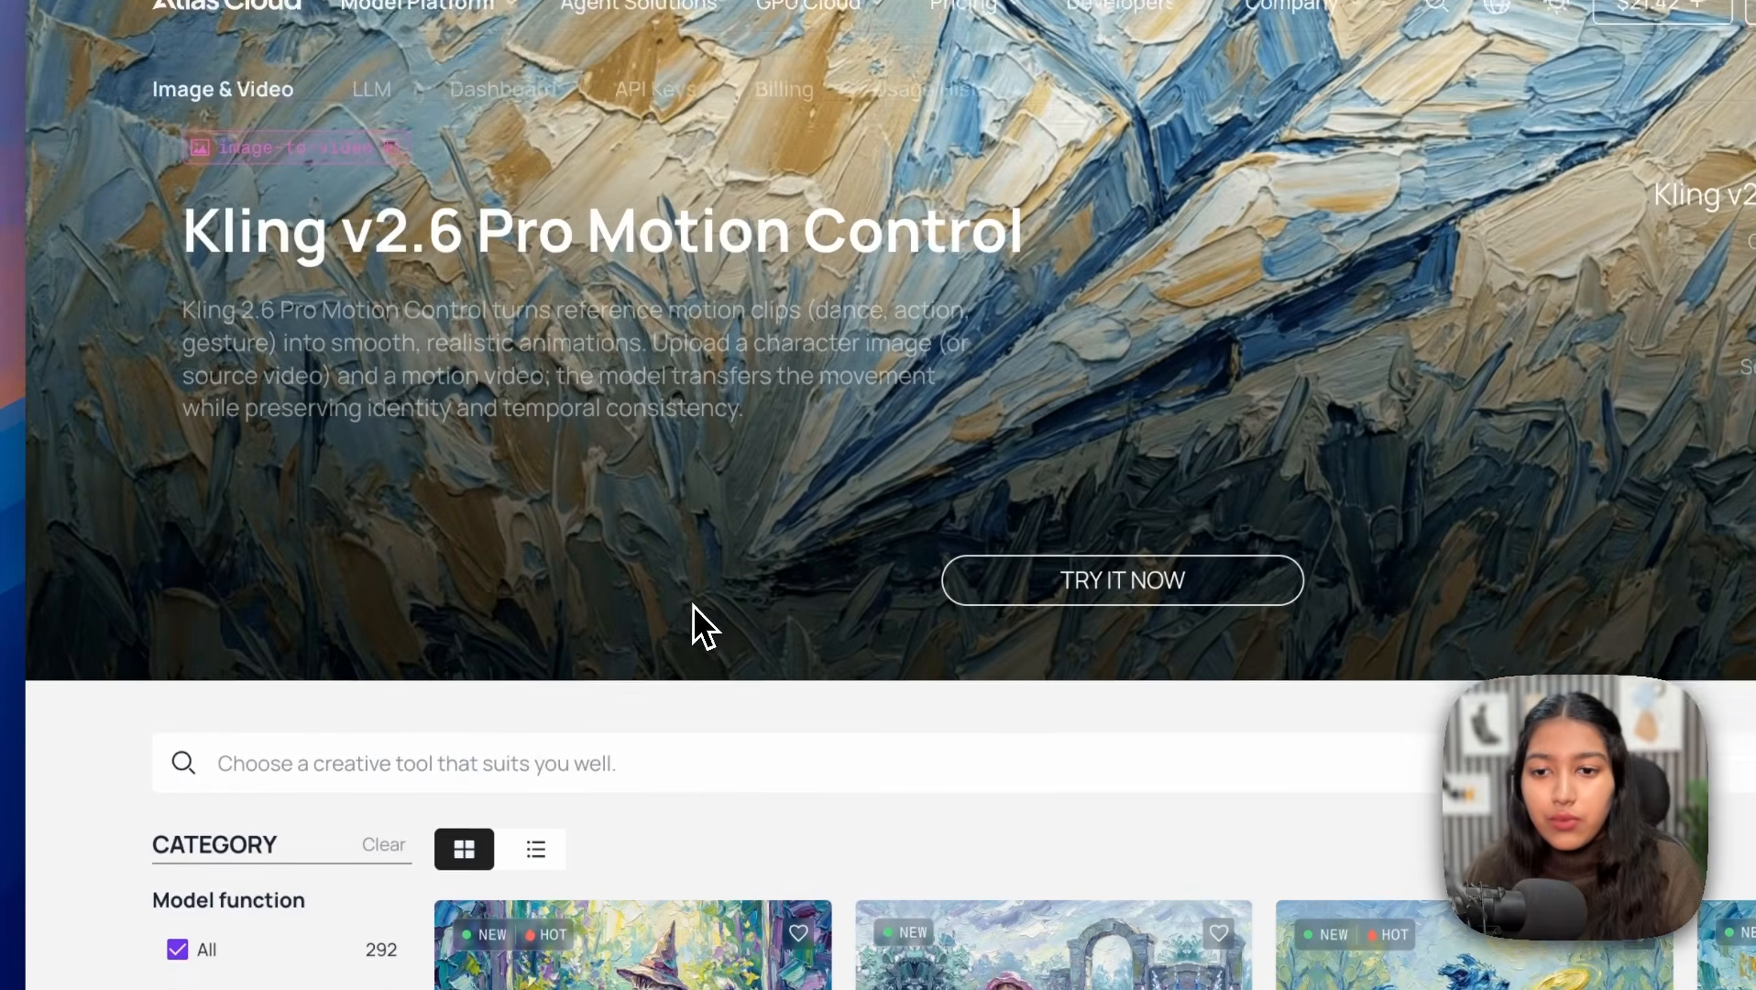
# Step: Filter the models to Image-to-Image in the Google series and open Nano Banana Pro Edit Ultra
pyautogui.scroll(-4, 693, 605)
pyautogui.scroll(-3, 693, 605)
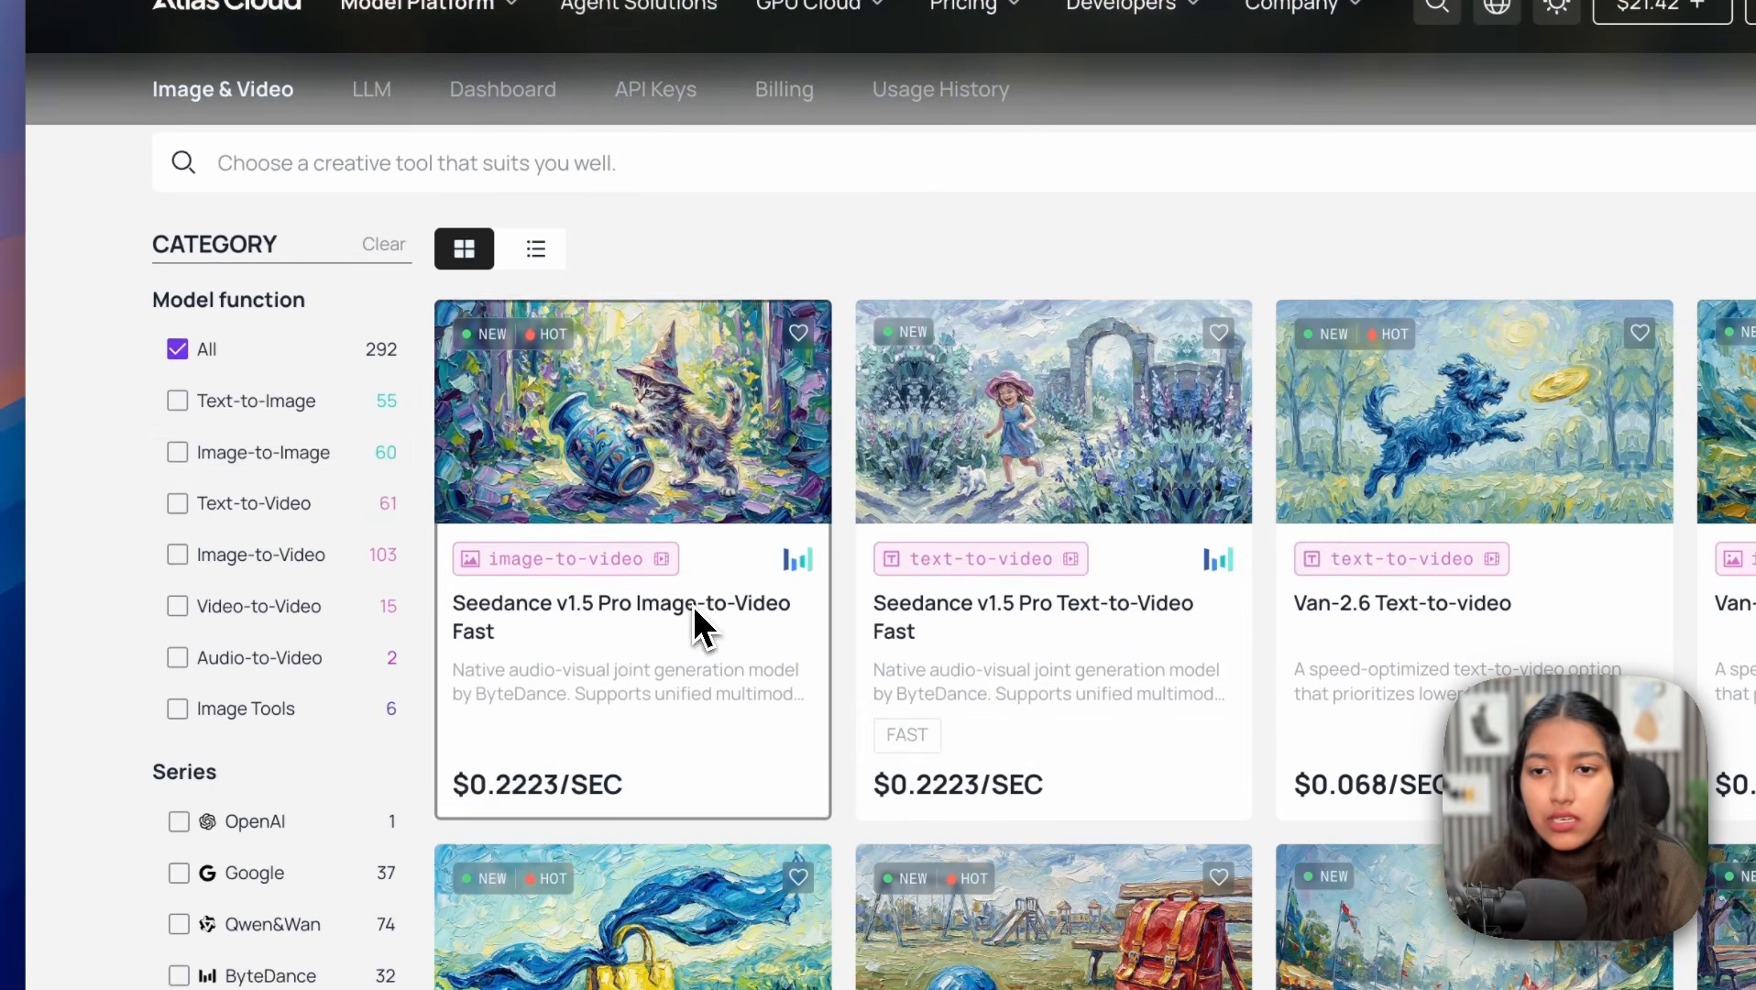
pyautogui.click(178, 453)
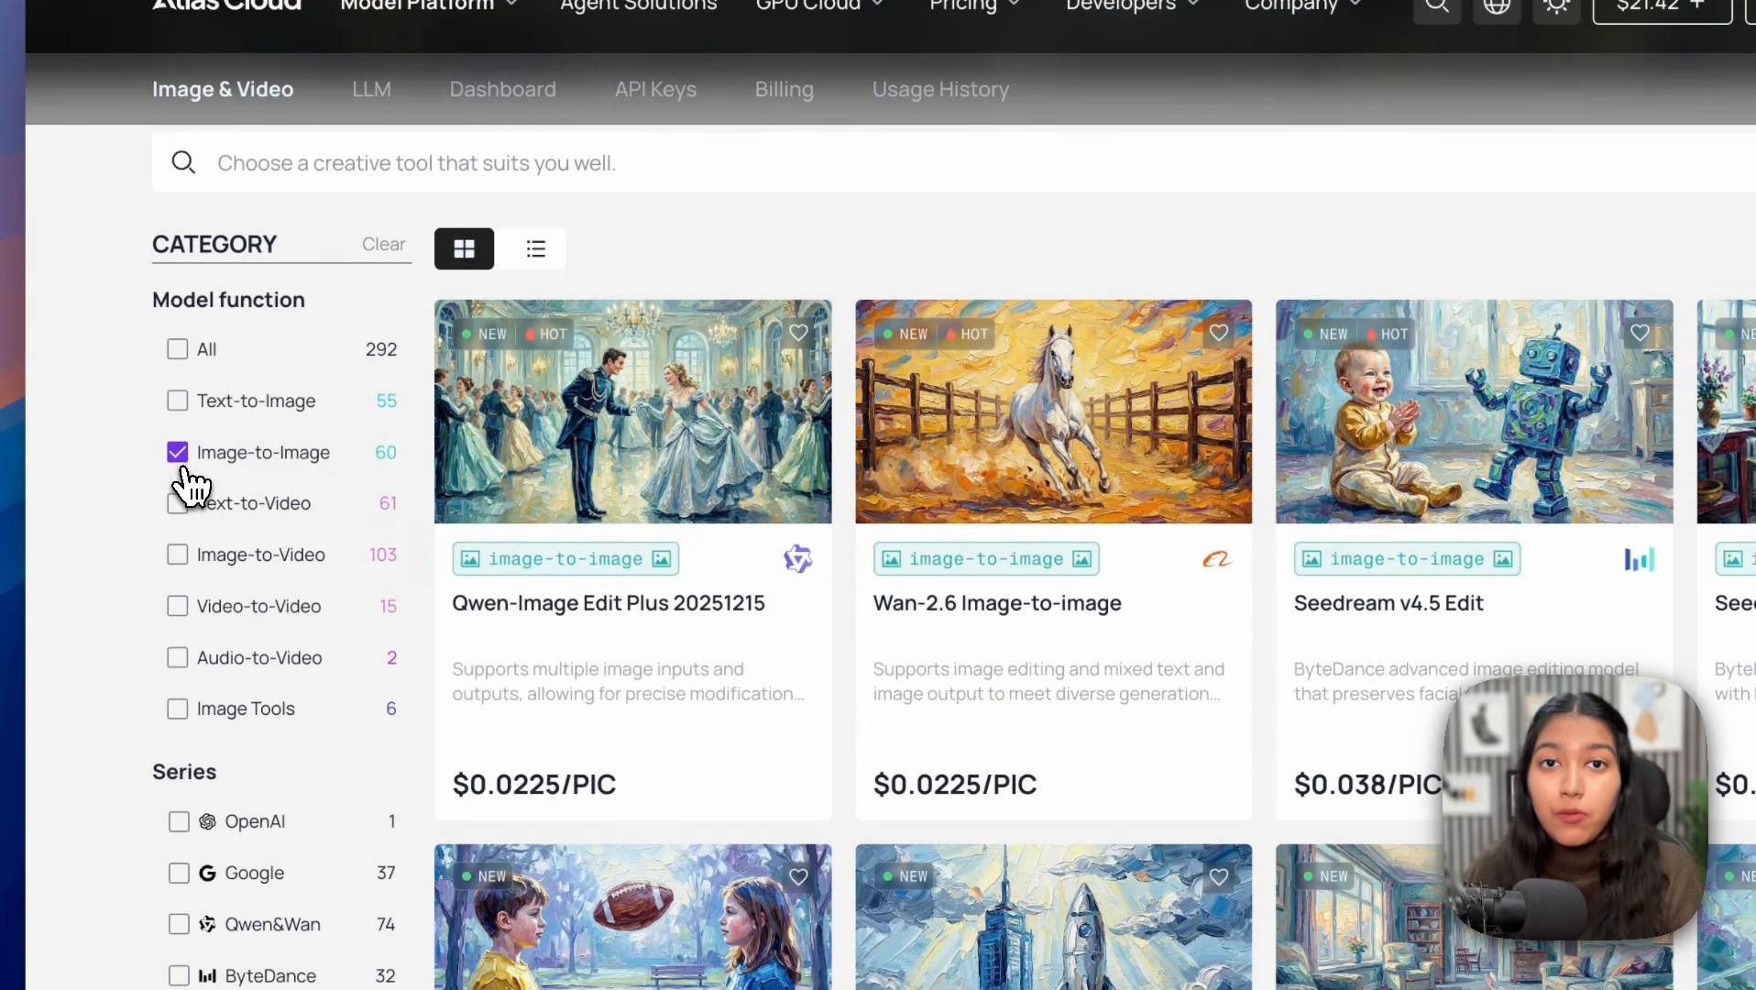
pyautogui.scroll(-4, 183, 513)
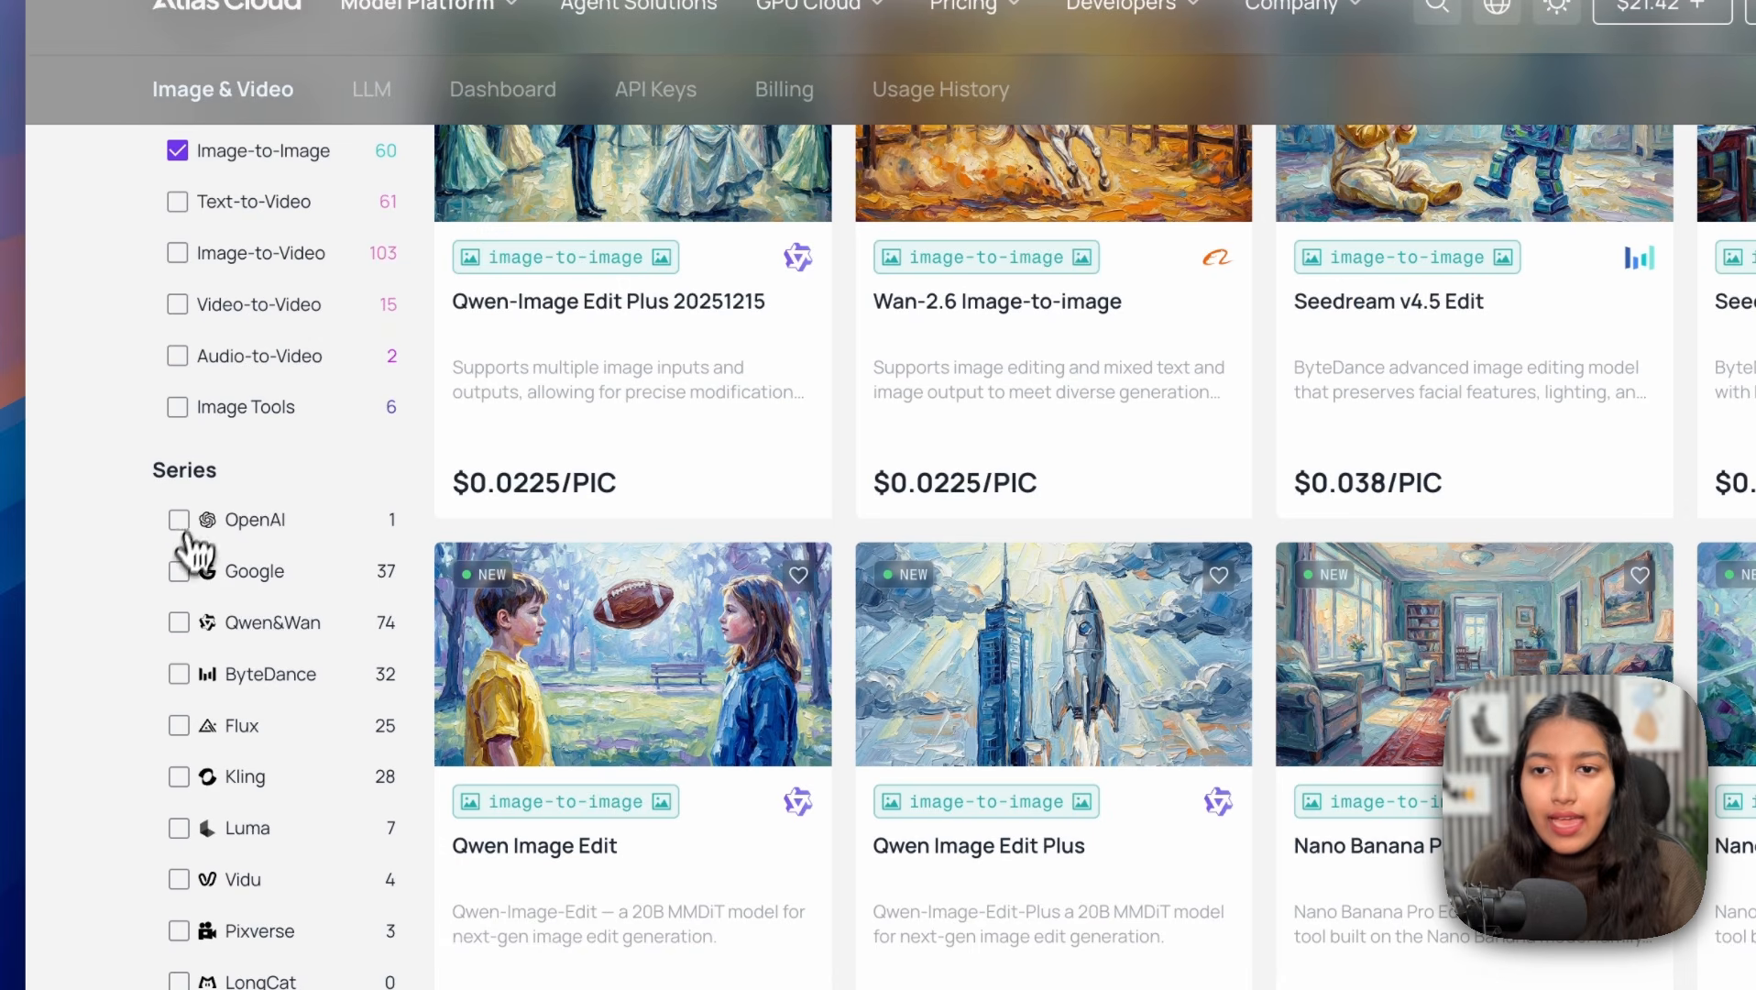
pyautogui.click(179, 574)
pyautogui.scroll(3, 477, 601)
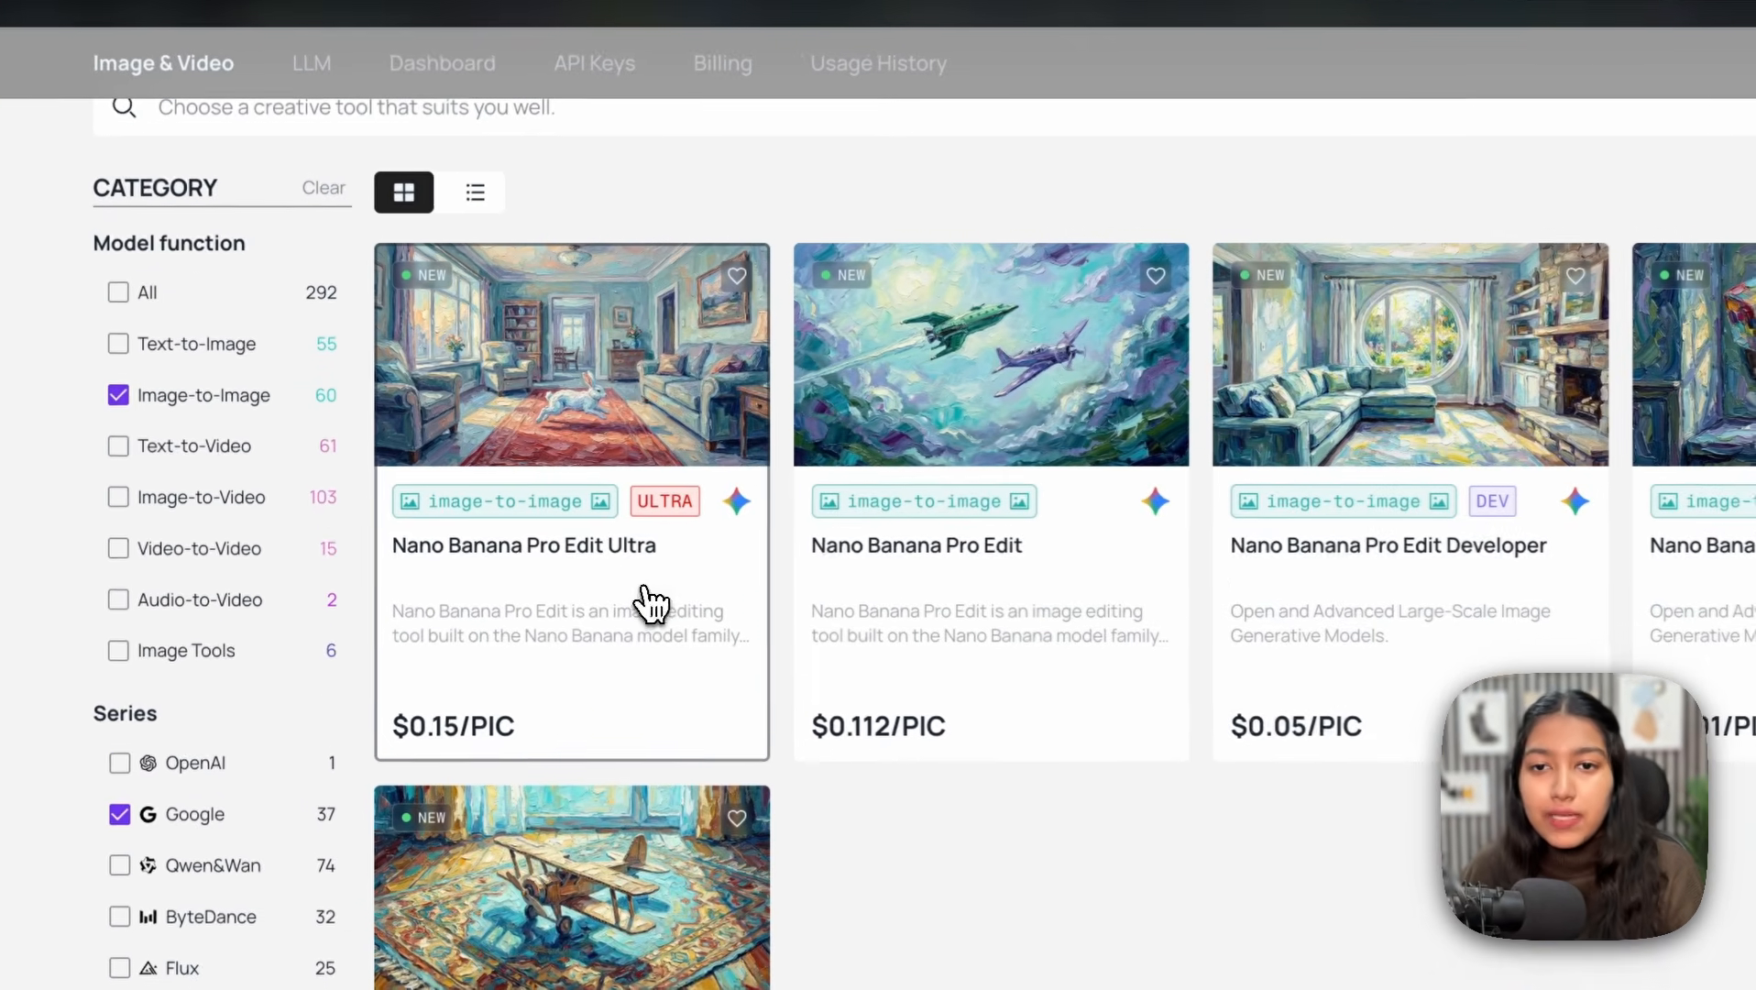
pyautogui.click(568, 564)
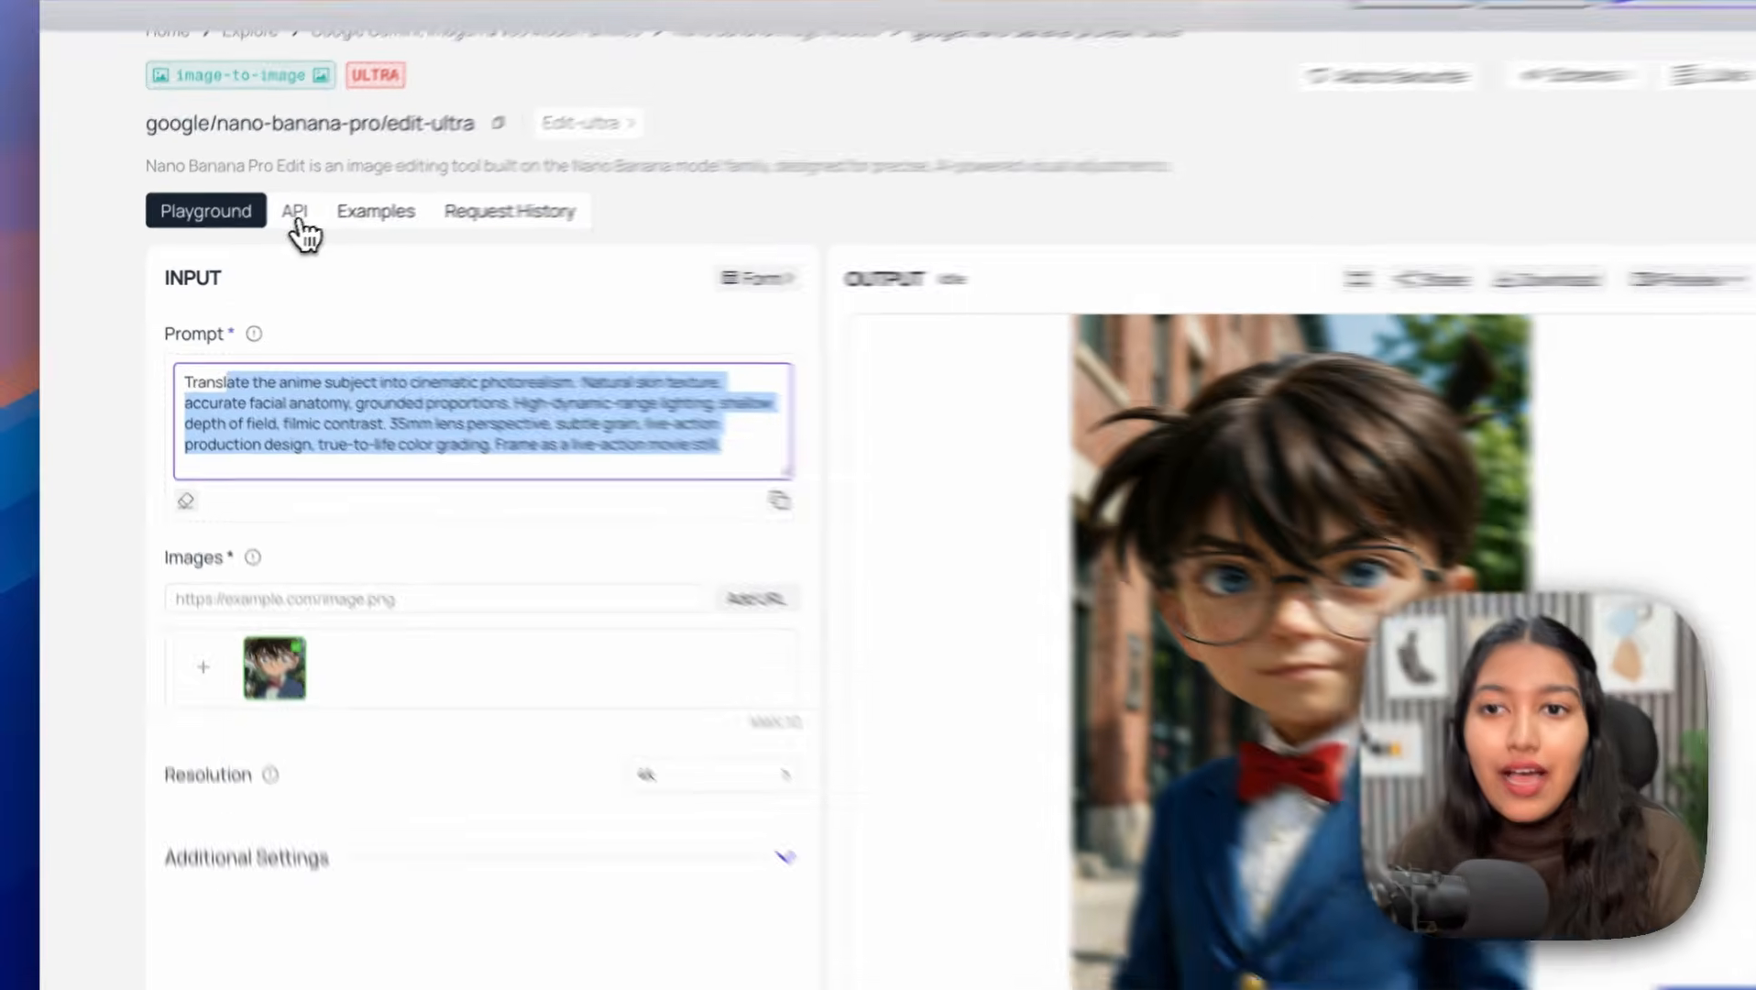
# Step: Show the model's cURL API example and copy the complete Step 1 image generation POST request
pyautogui.click(269, 268)
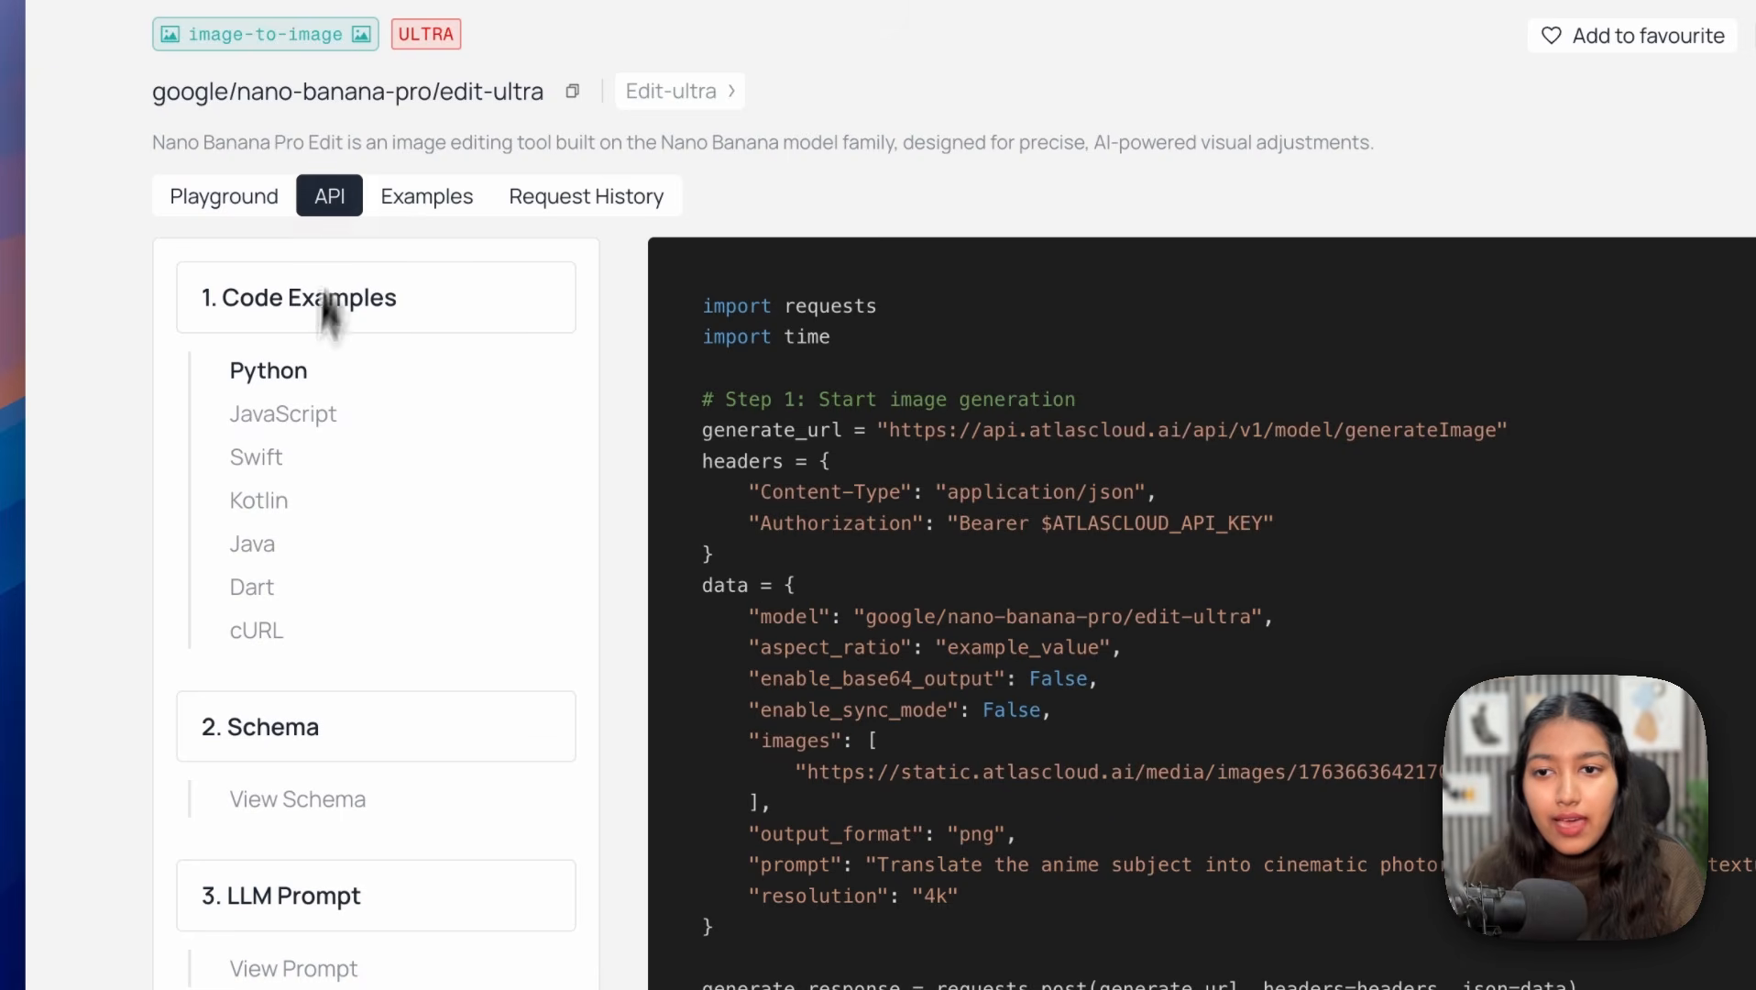
pyautogui.click(251, 641)
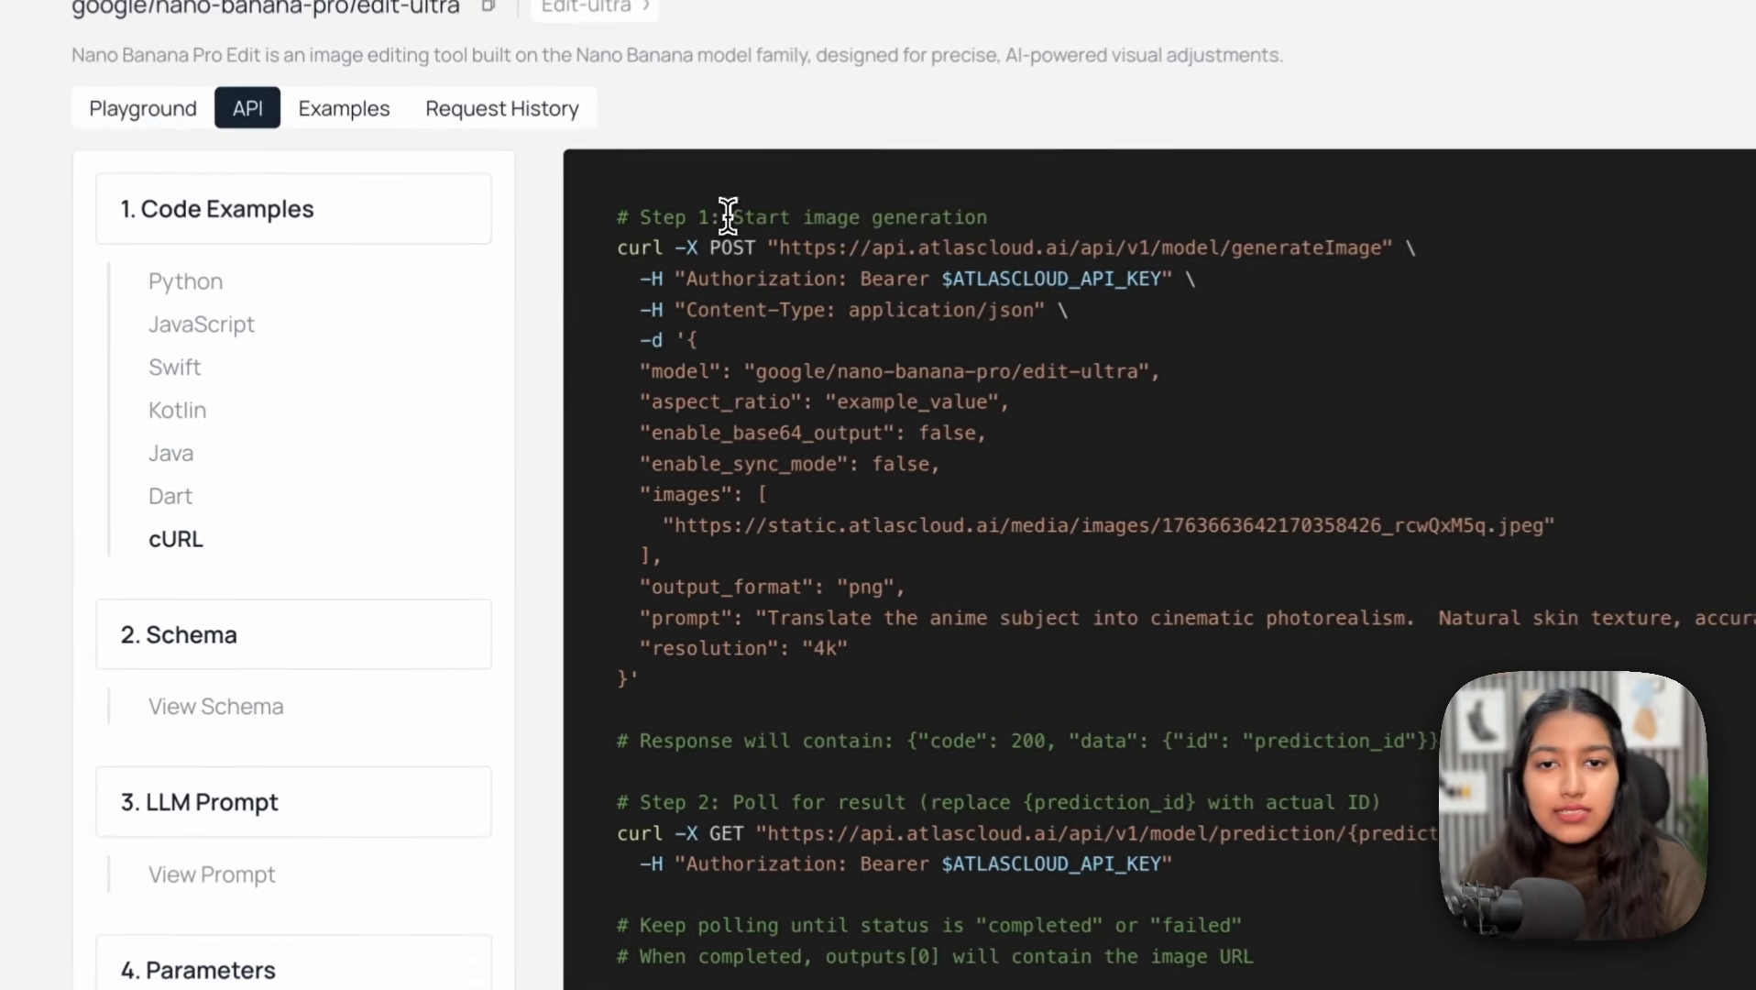
pyautogui.moveTo(647, 302); pyautogui.dragTo(839, 300)
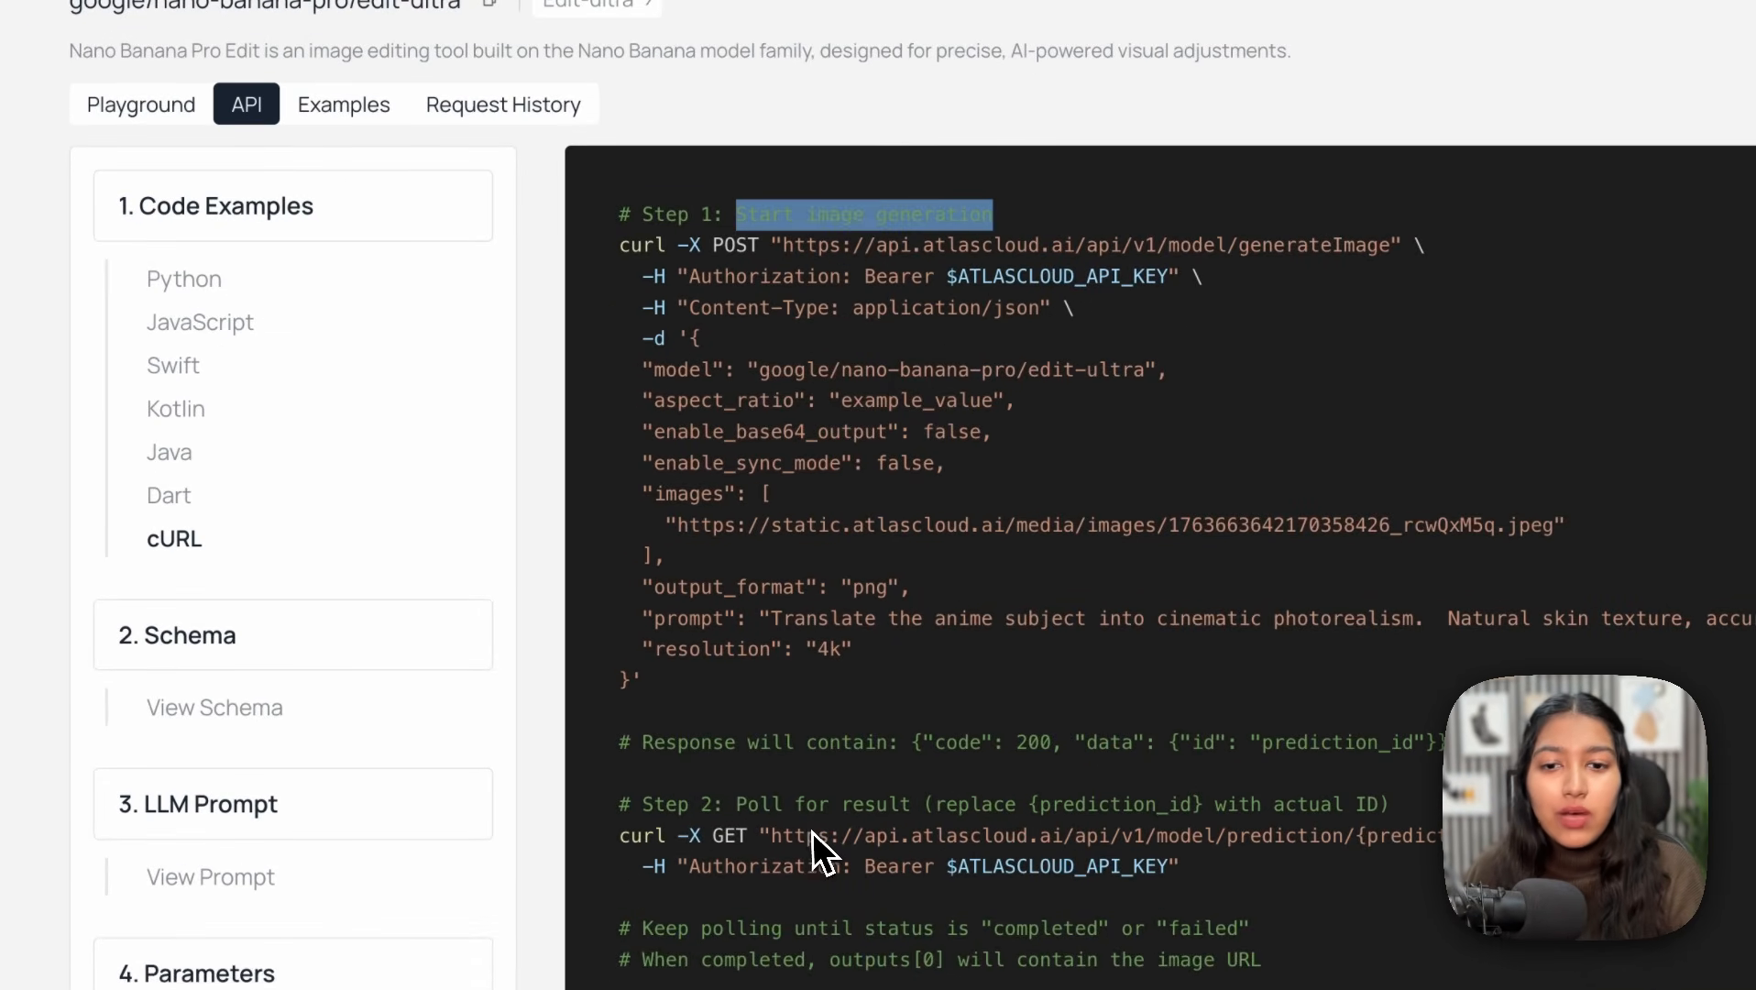
pyautogui.moveTo(618, 246); pyautogui.dragTo(691, 677)
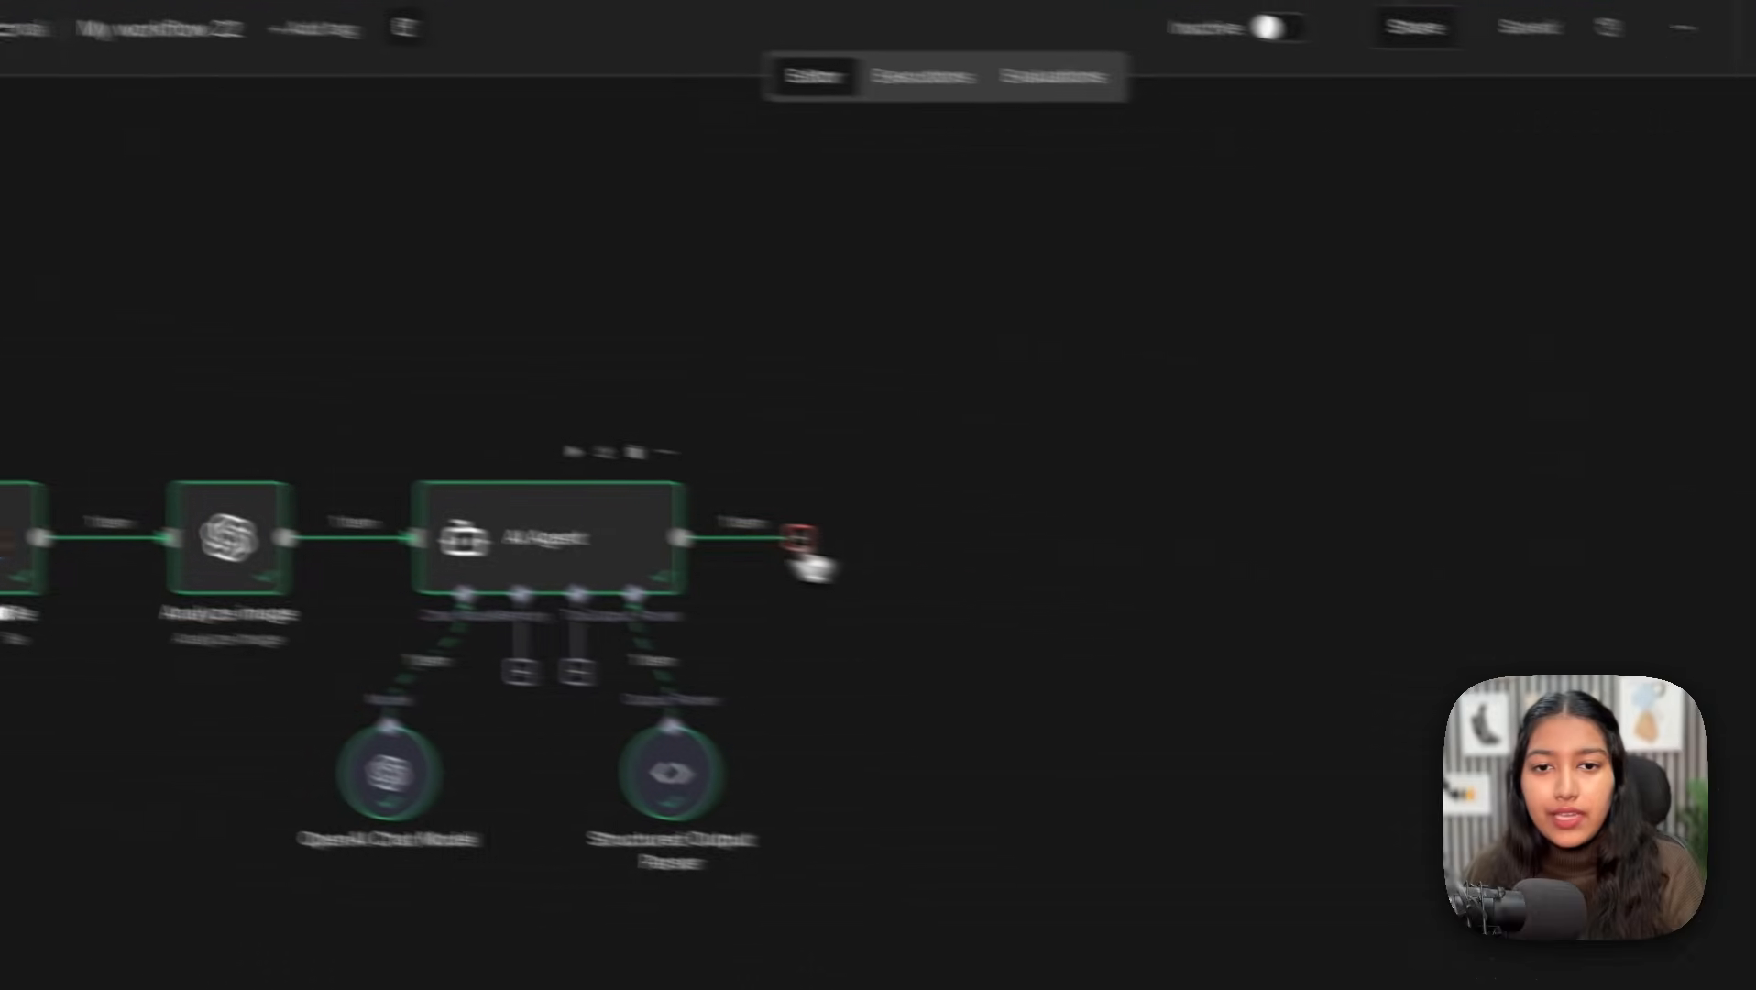
# Step: Switch to the n8n workflow and add an HTTP Request node after the AI Agent
pyautogui.click(652, 513)
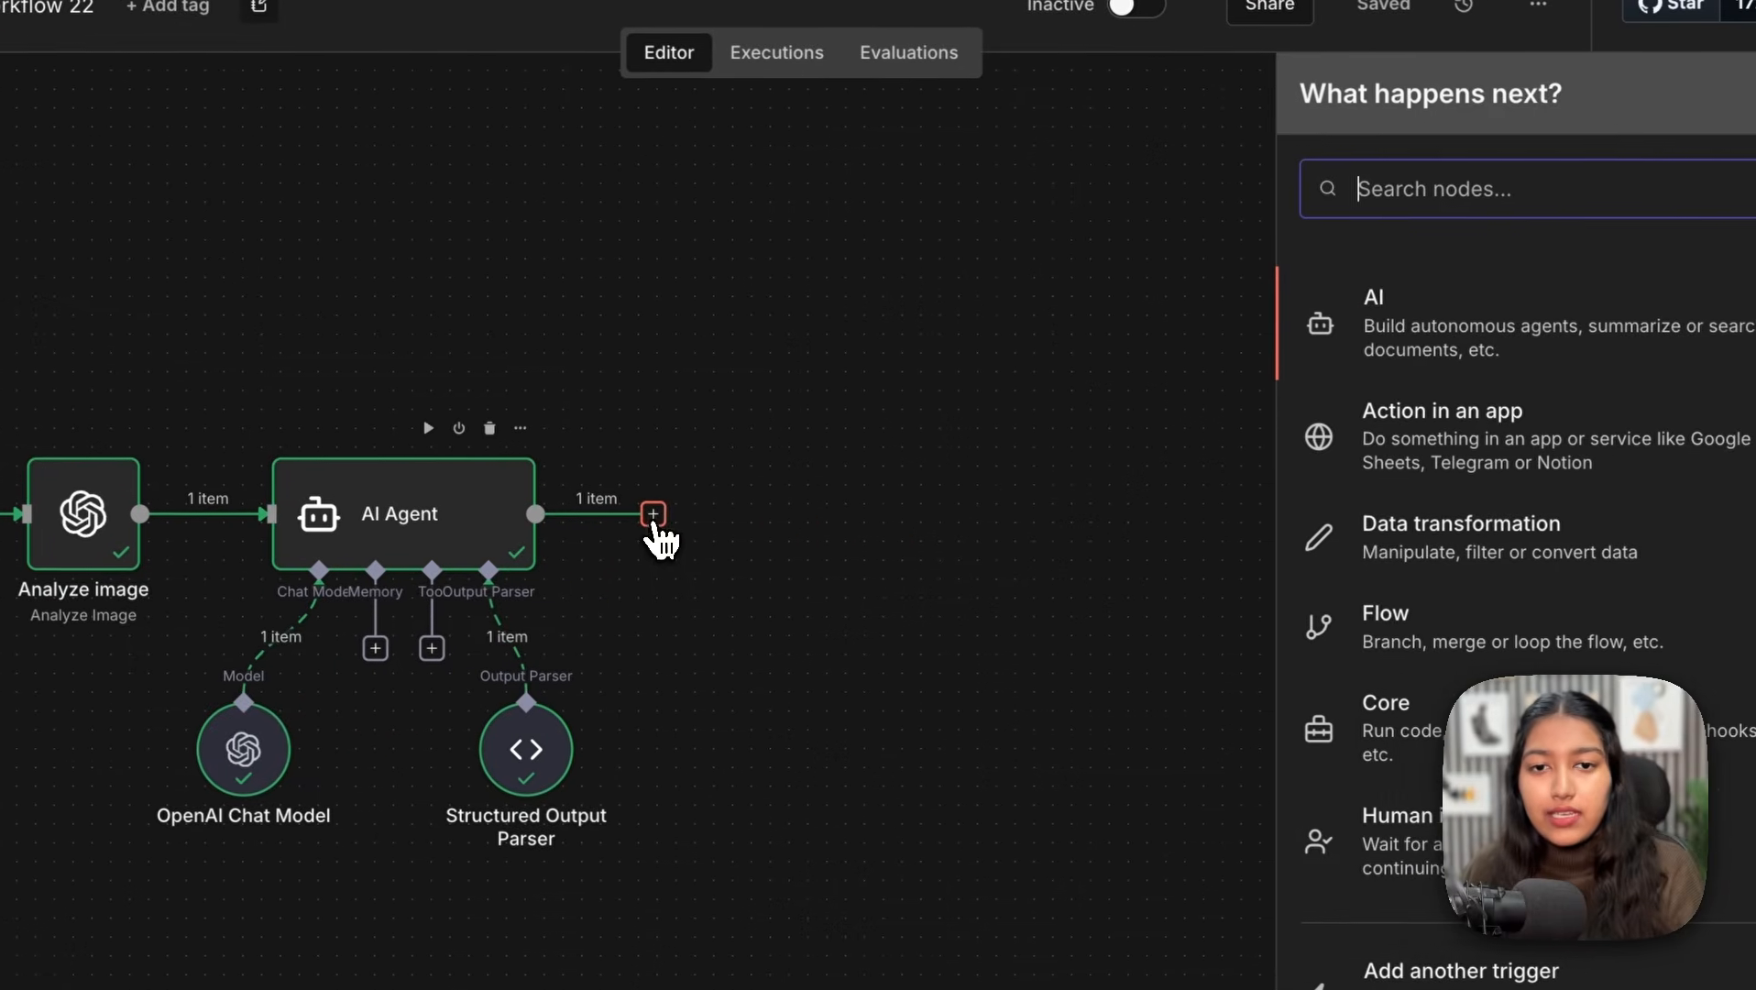
pyautogui.write('htt')
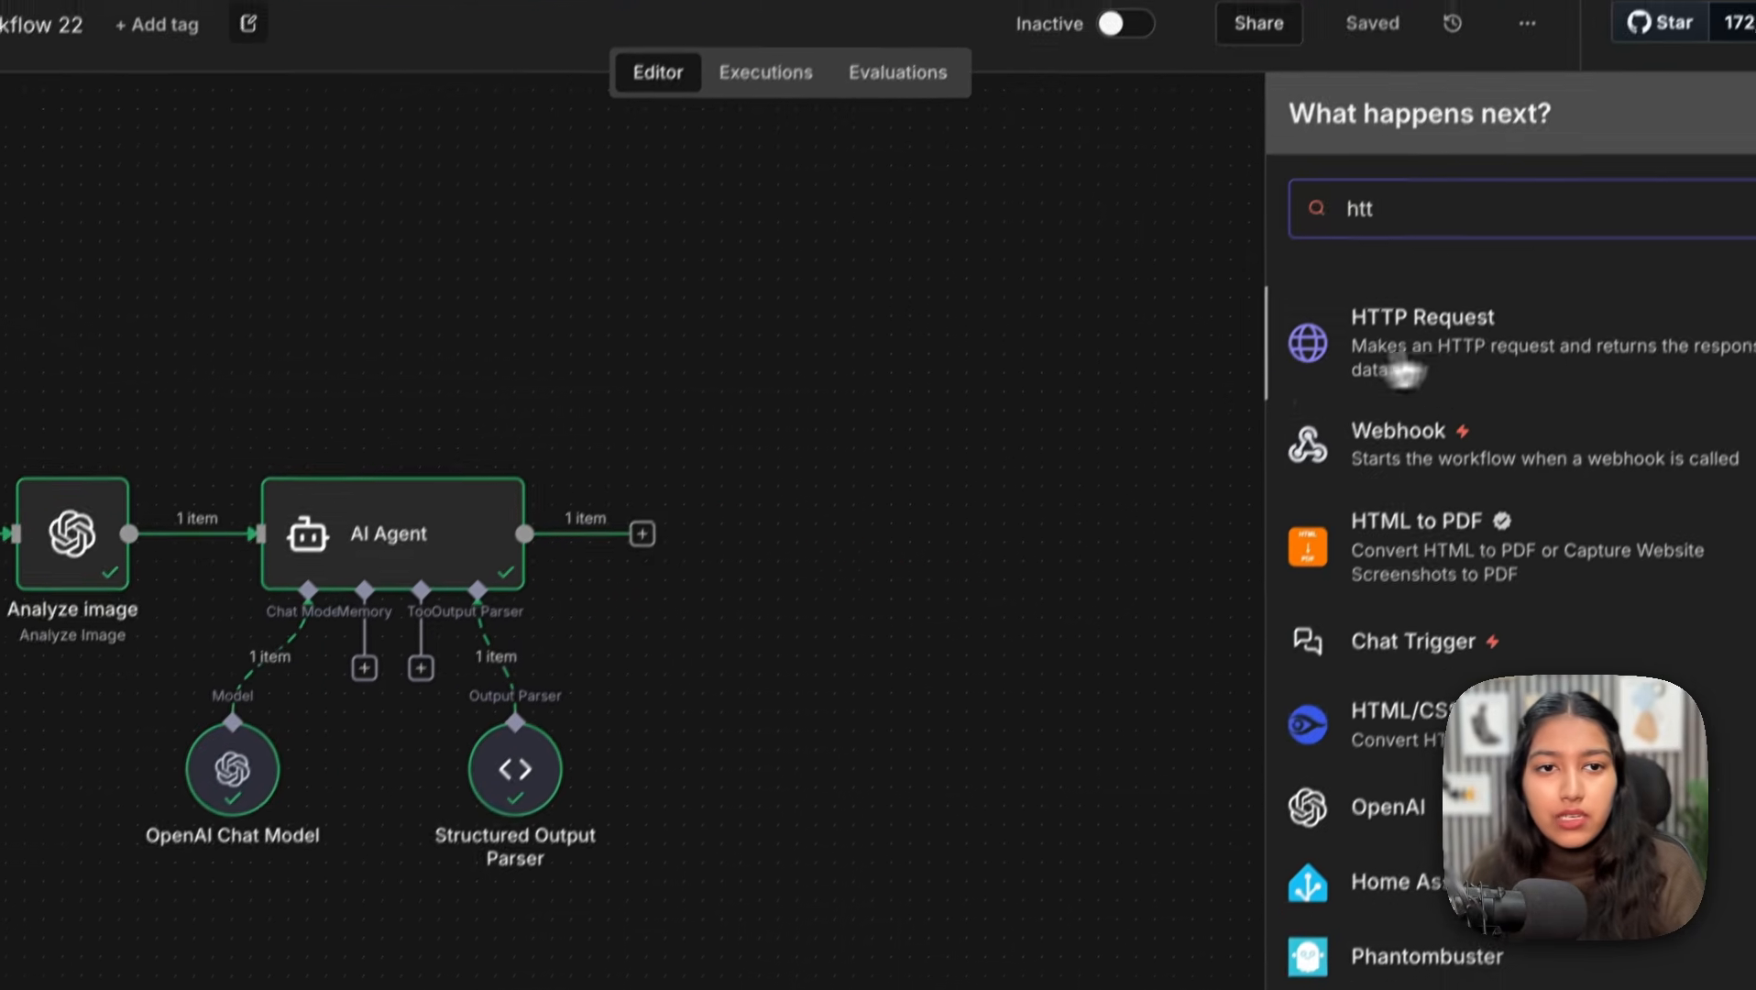
pyautogui.click(1480, 376)
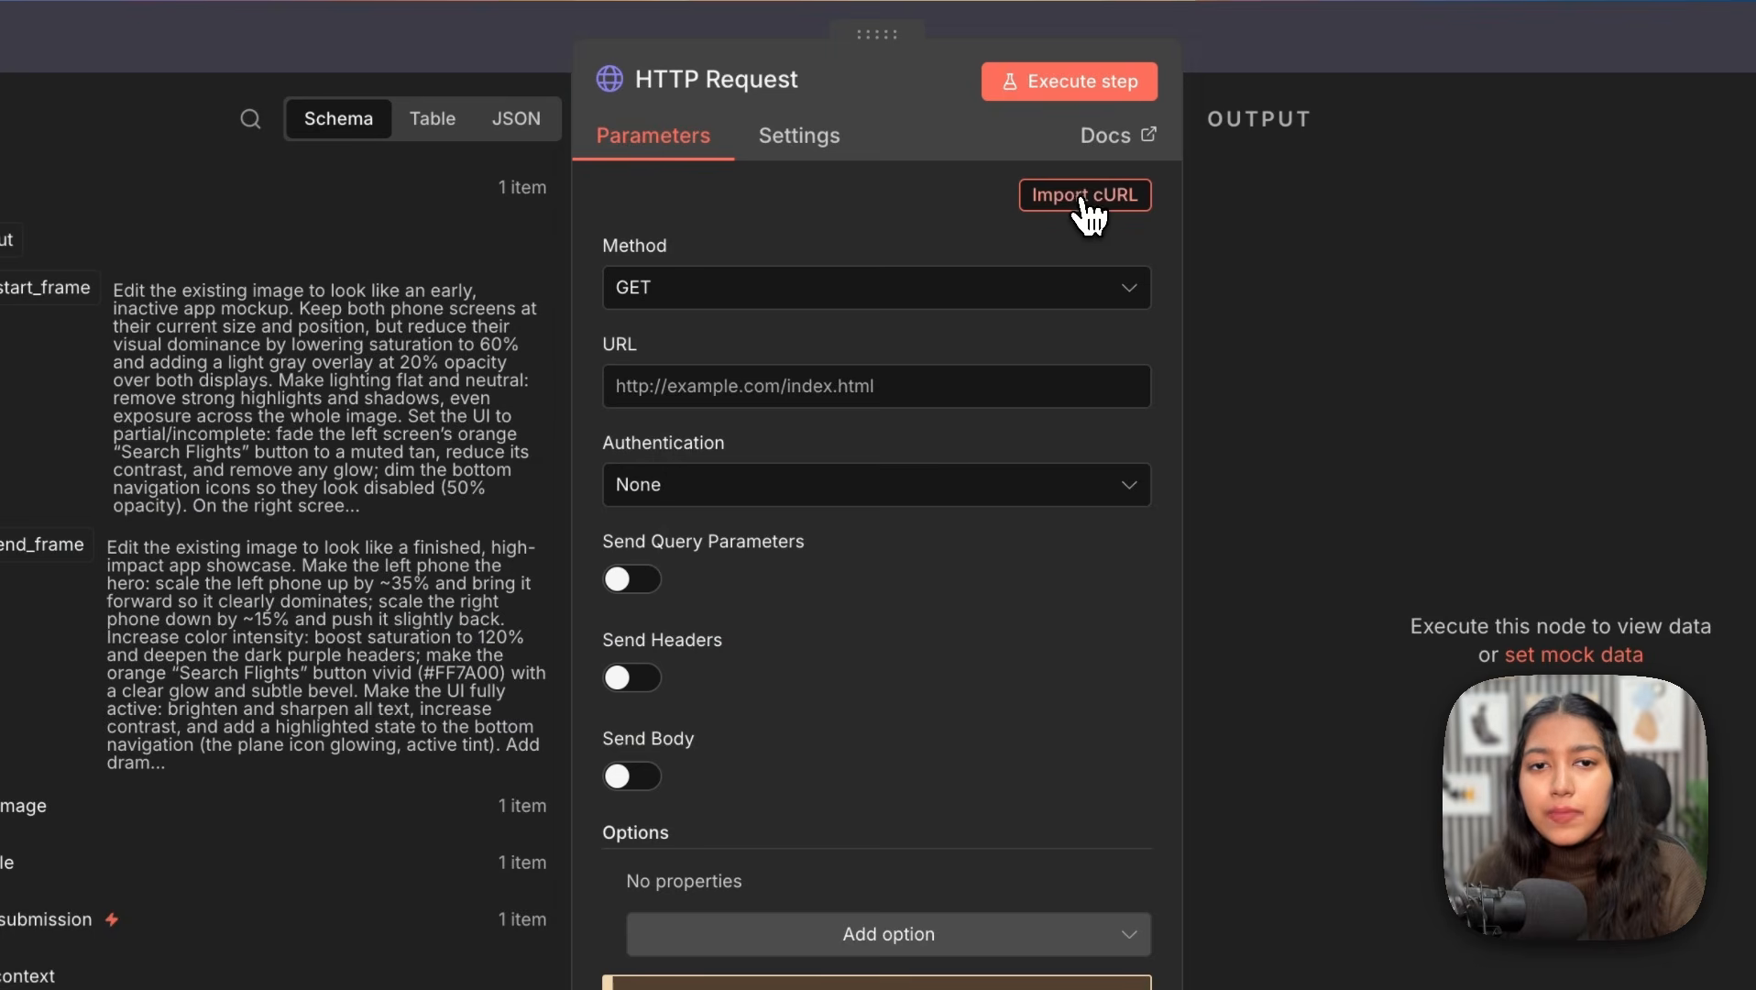
# Step: Import the copied generateImage cURL command into the HTTP Request node and review the filled-in headers and JSON body
pyautogui.click(1085, 198)
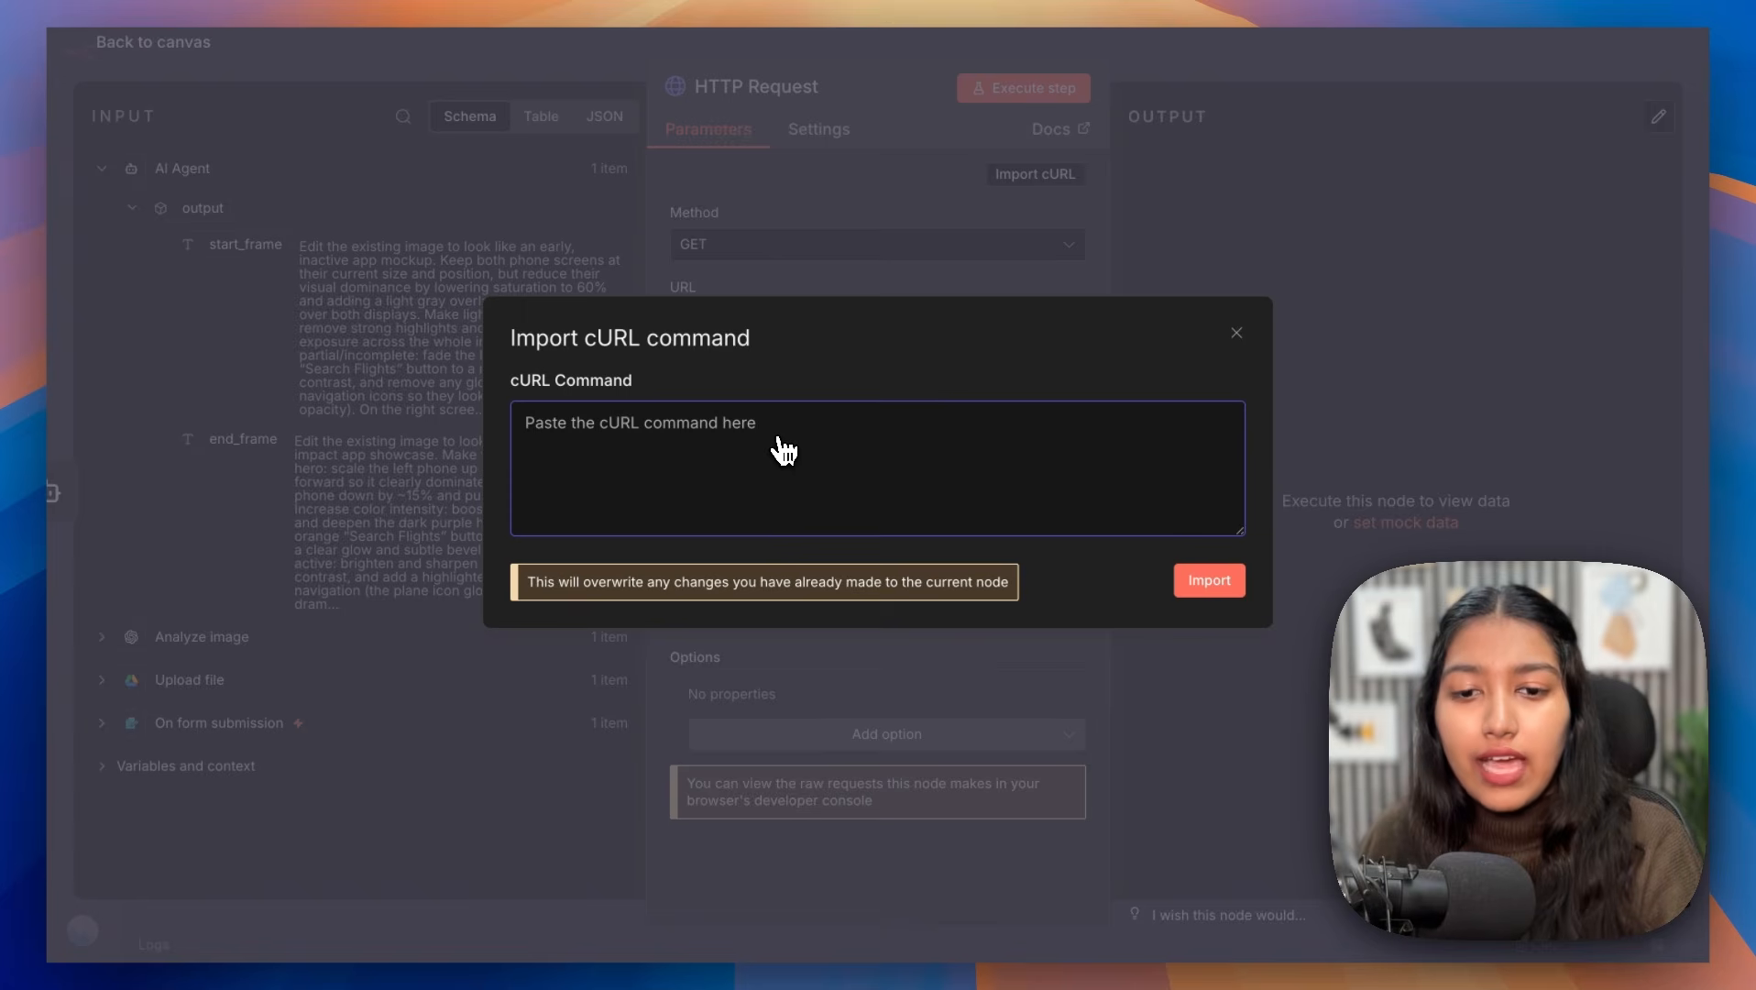
pyautogui.press('super+v')
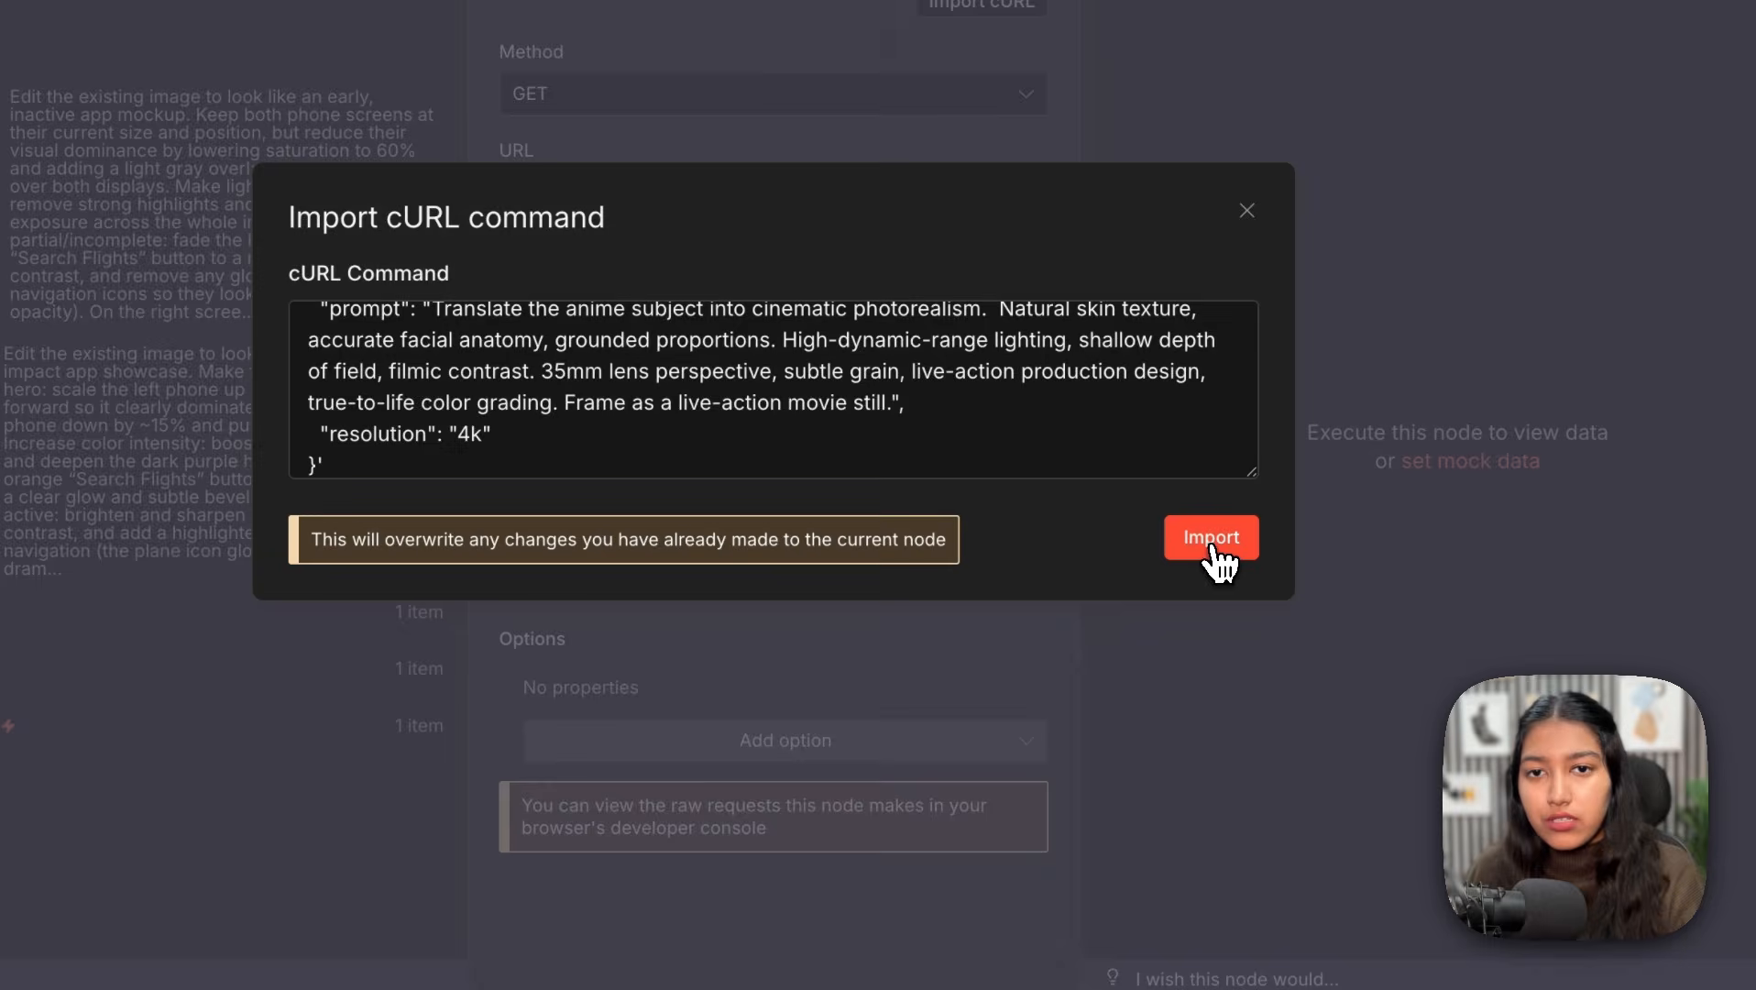
pyautogui.click(1213, 547)
pyautogui.scroll(-3, 890, 634)
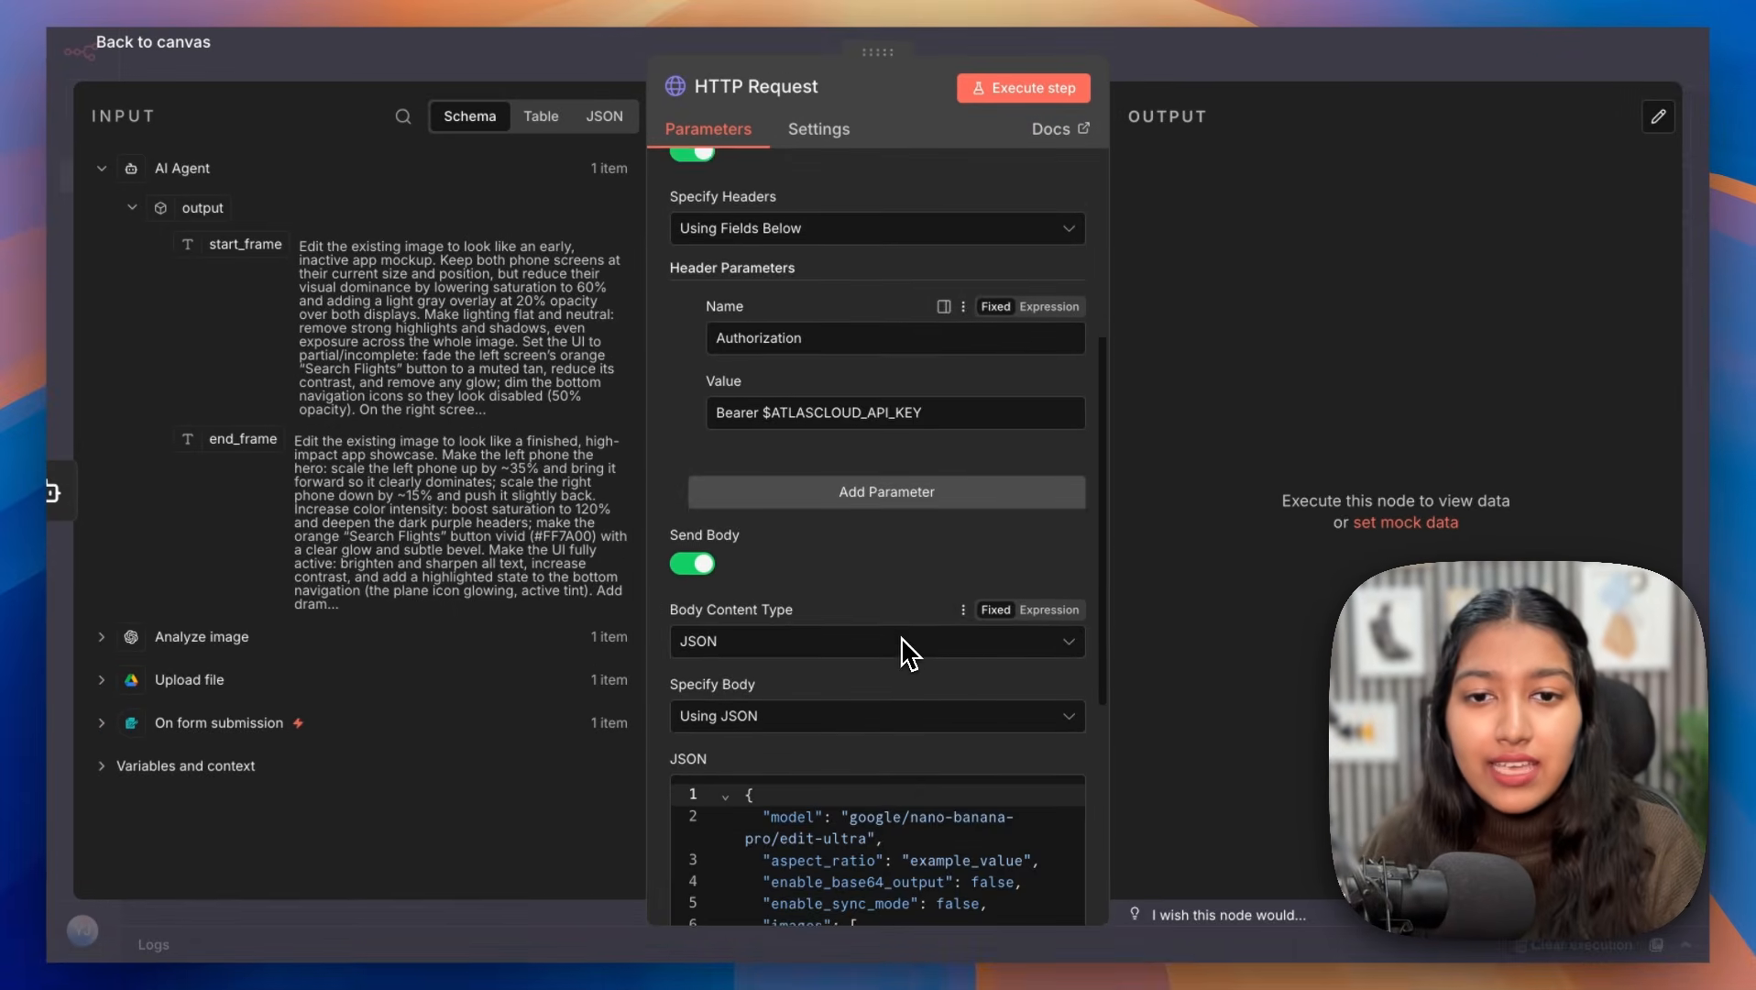
pyautogui.scroll(-5, 907, 652)
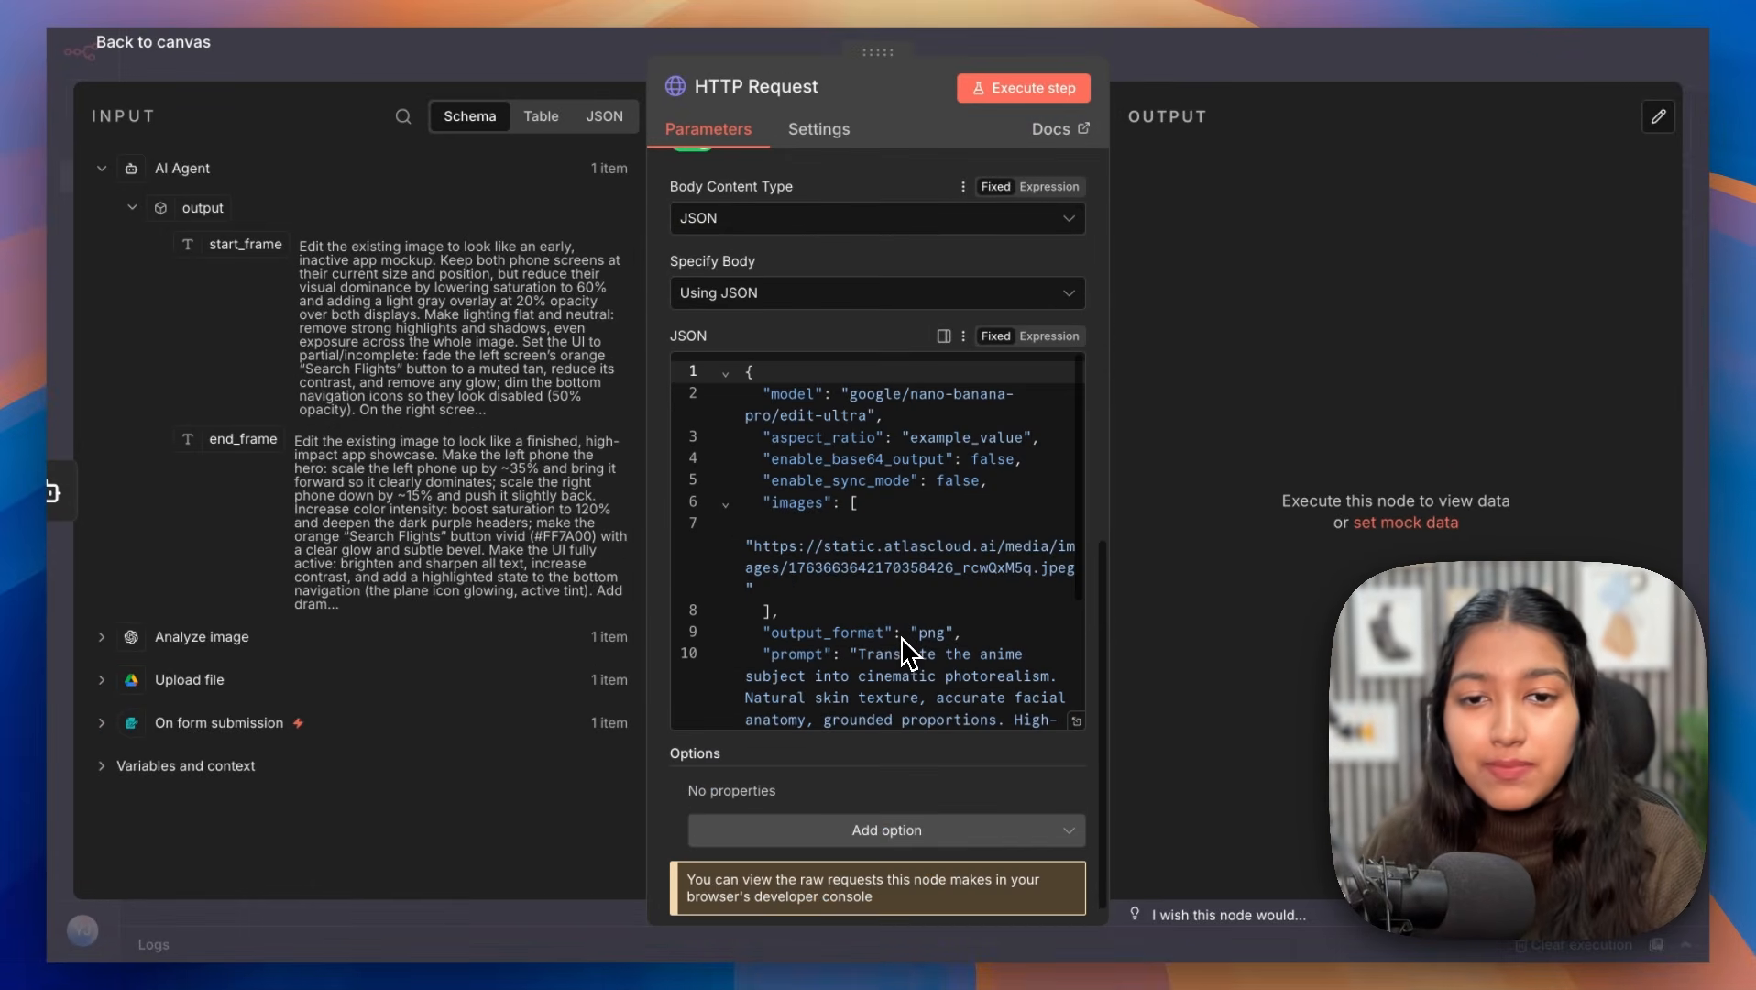
pyautogui.scroll(8, 935, 523)
# Step: Check the API key placeholder in the Authorization header value, and open API key management in the Atlas Cloud console
pyautogui.click(935, 523)
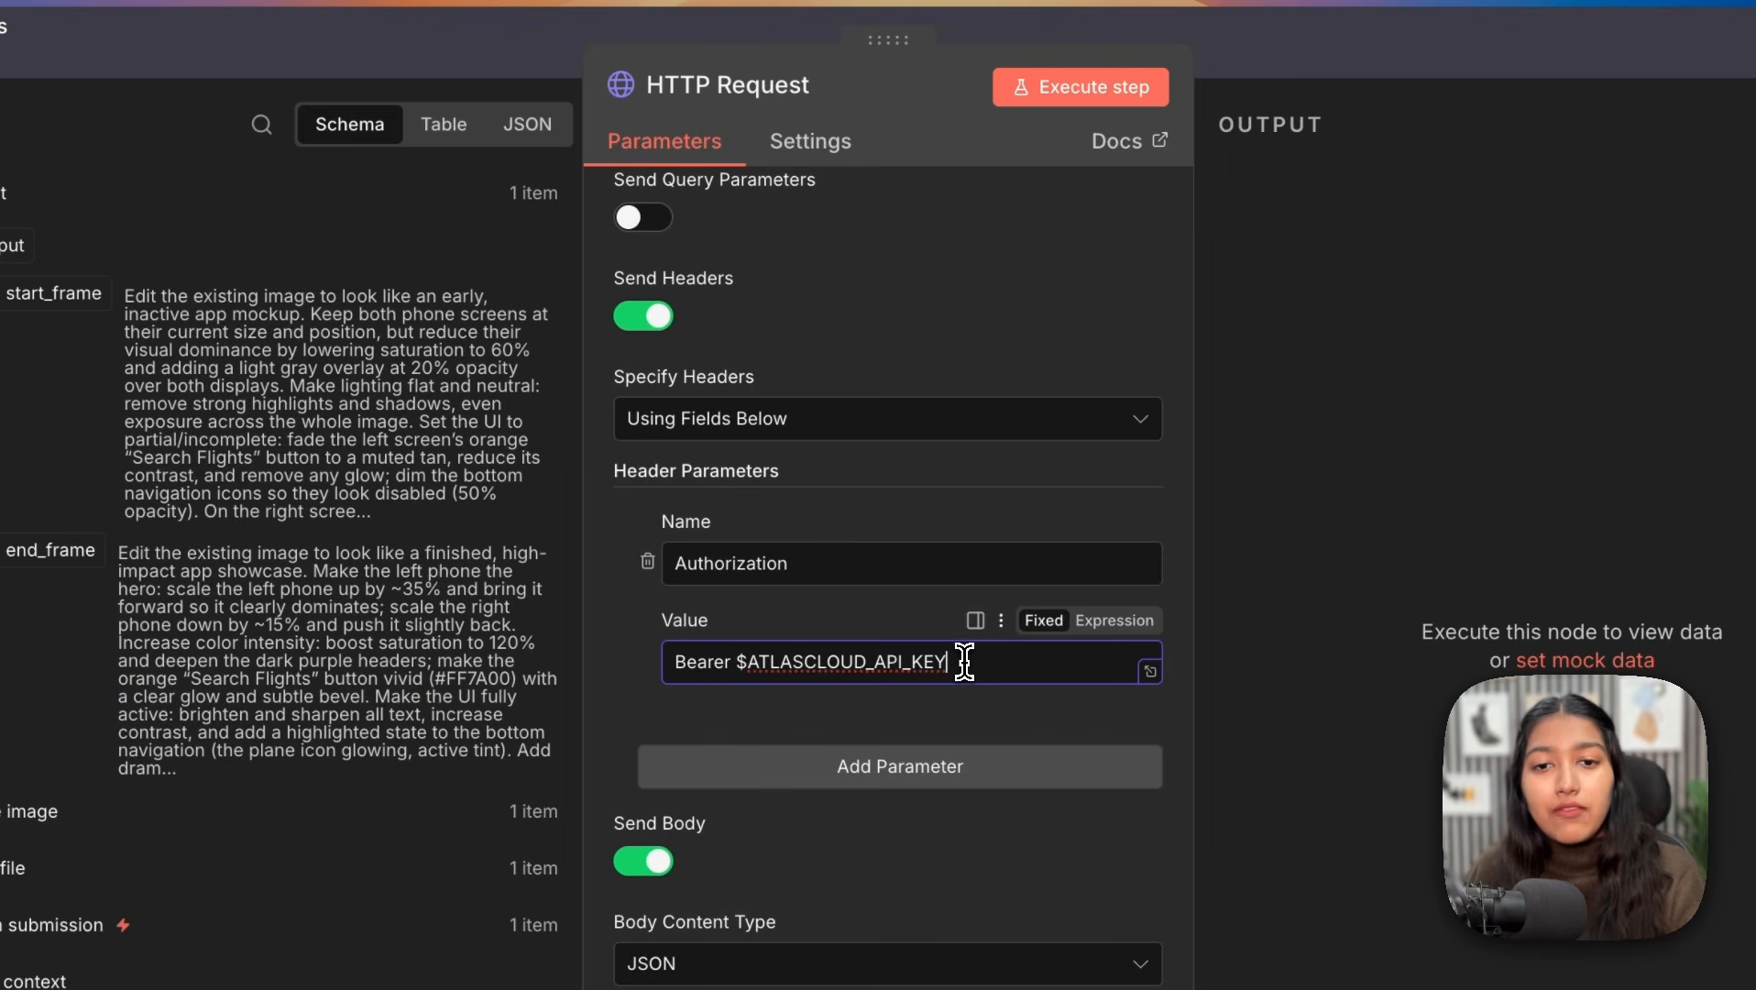
pyautogui.moveTo(964, 662); pyautogui.dragTo(738, 661)
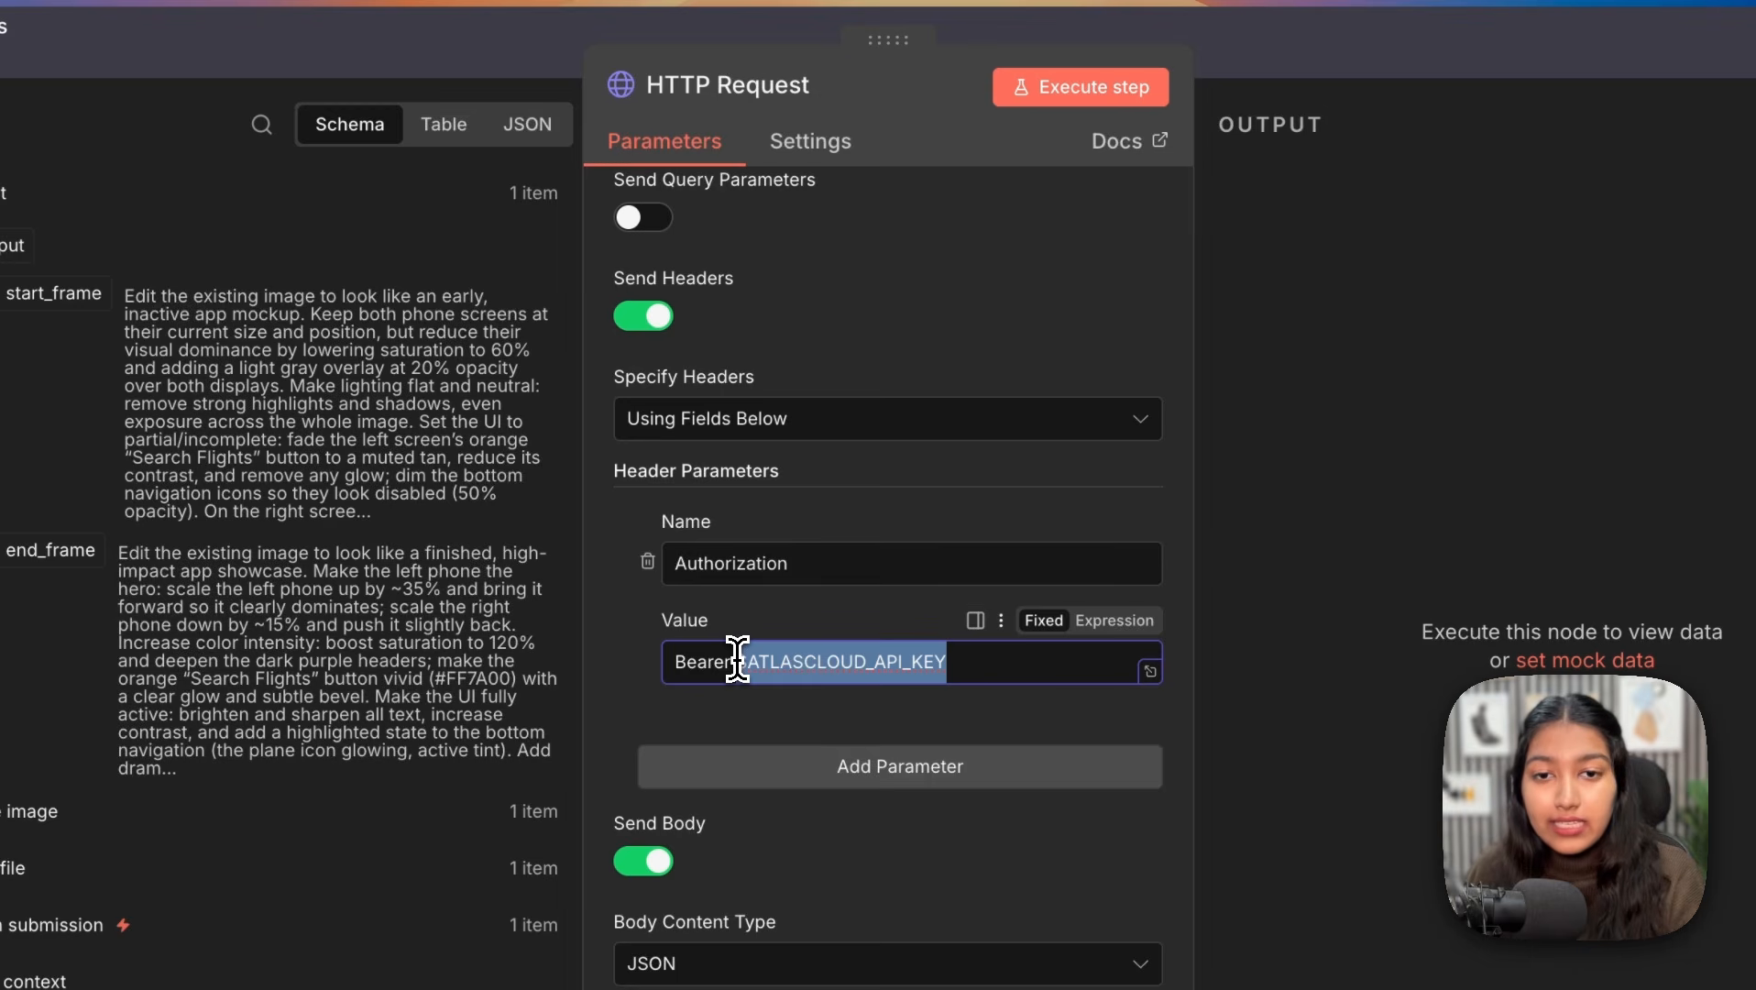
pyautogui.click(738, 662)
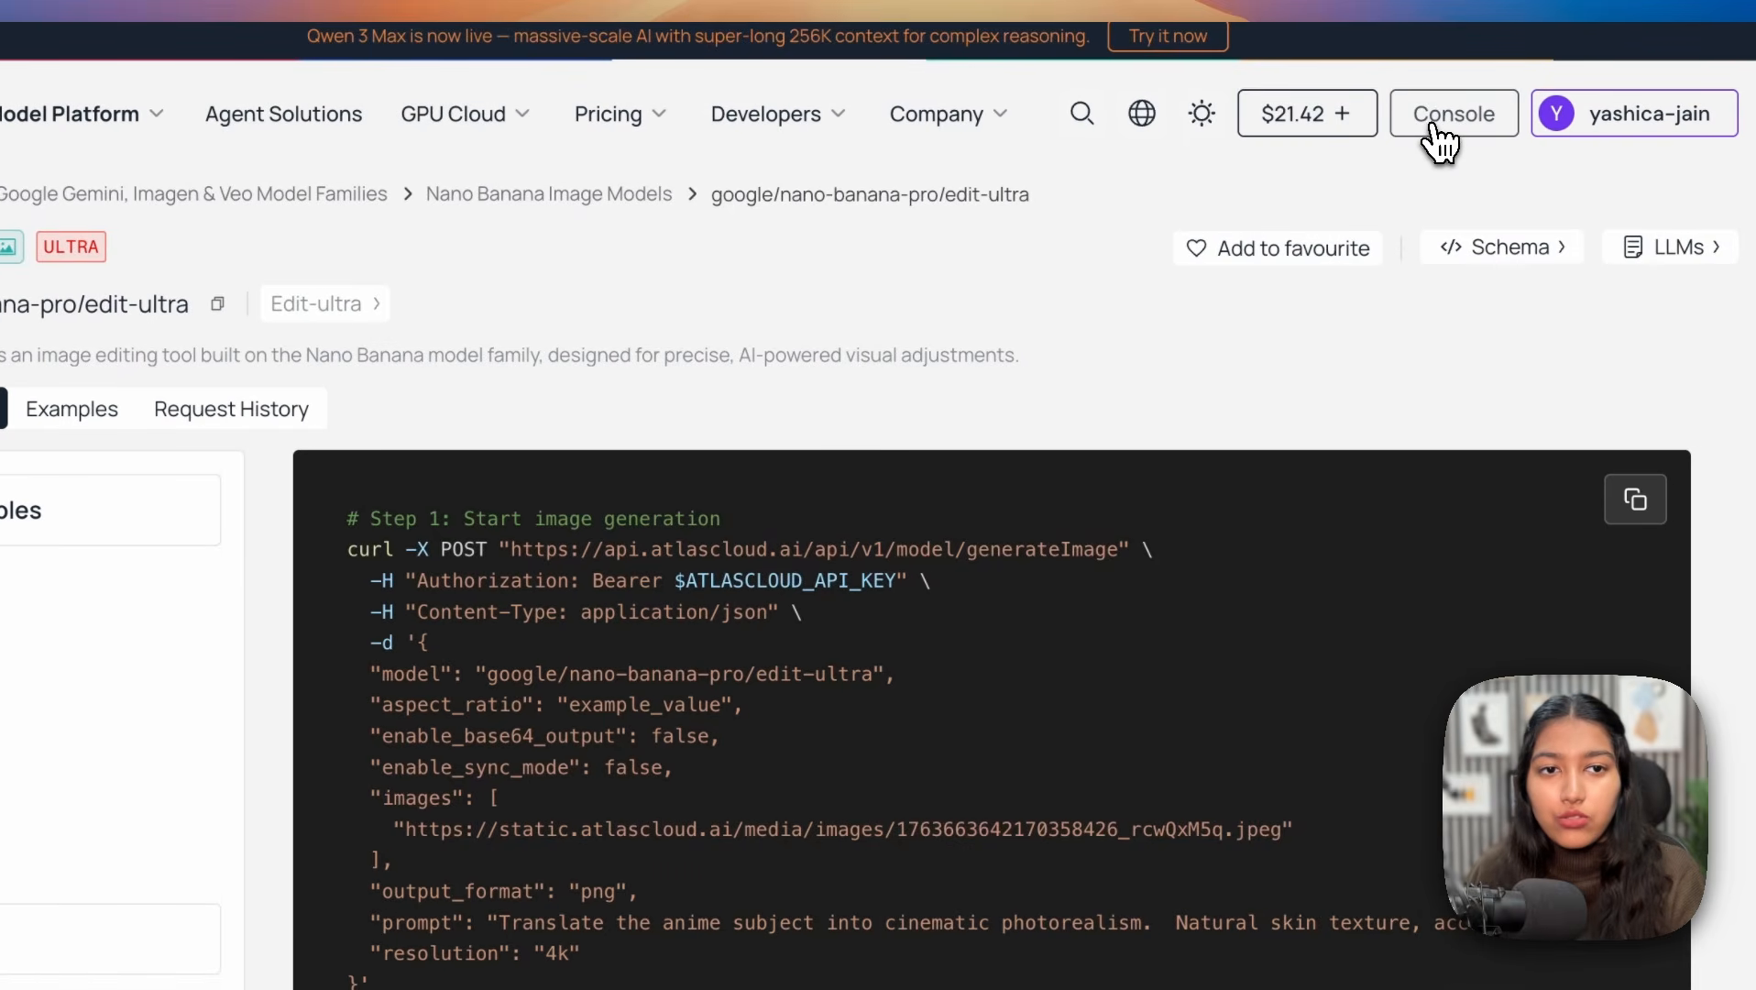
pyautogui.click(1432, 128)
pyautogui.moveTo(561, 453); pyautogui.dragTo(733, 456)
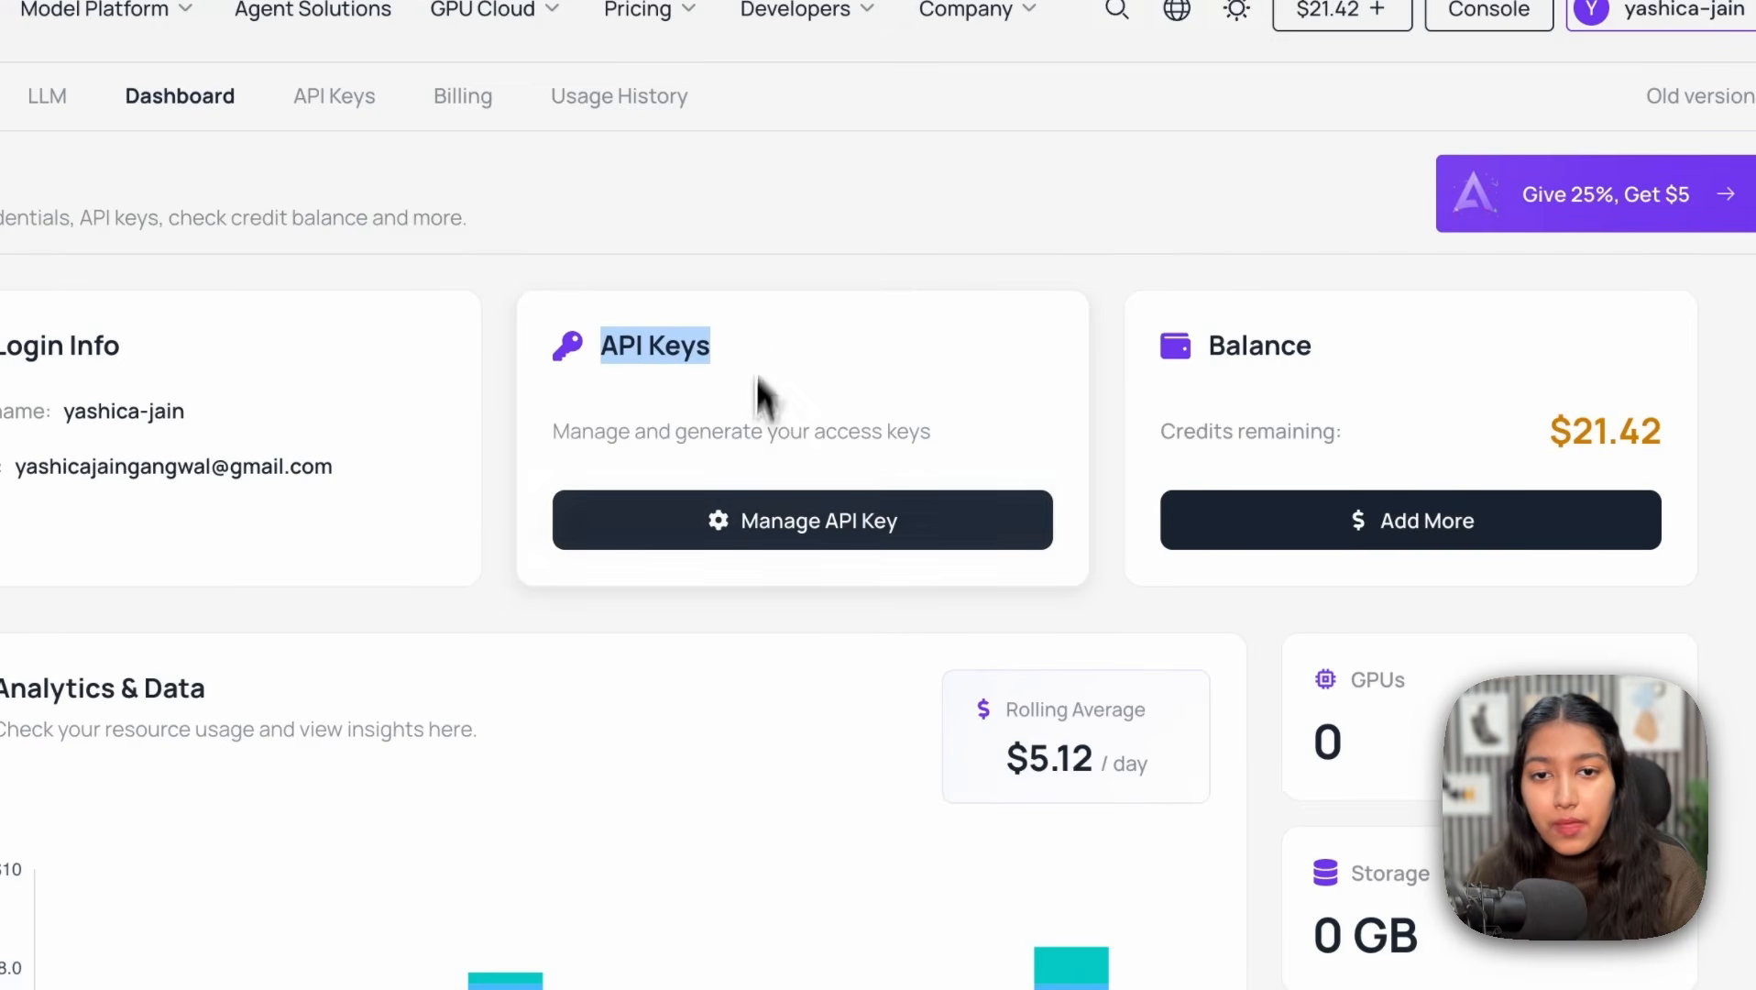
pyautogui.click(776, 543)
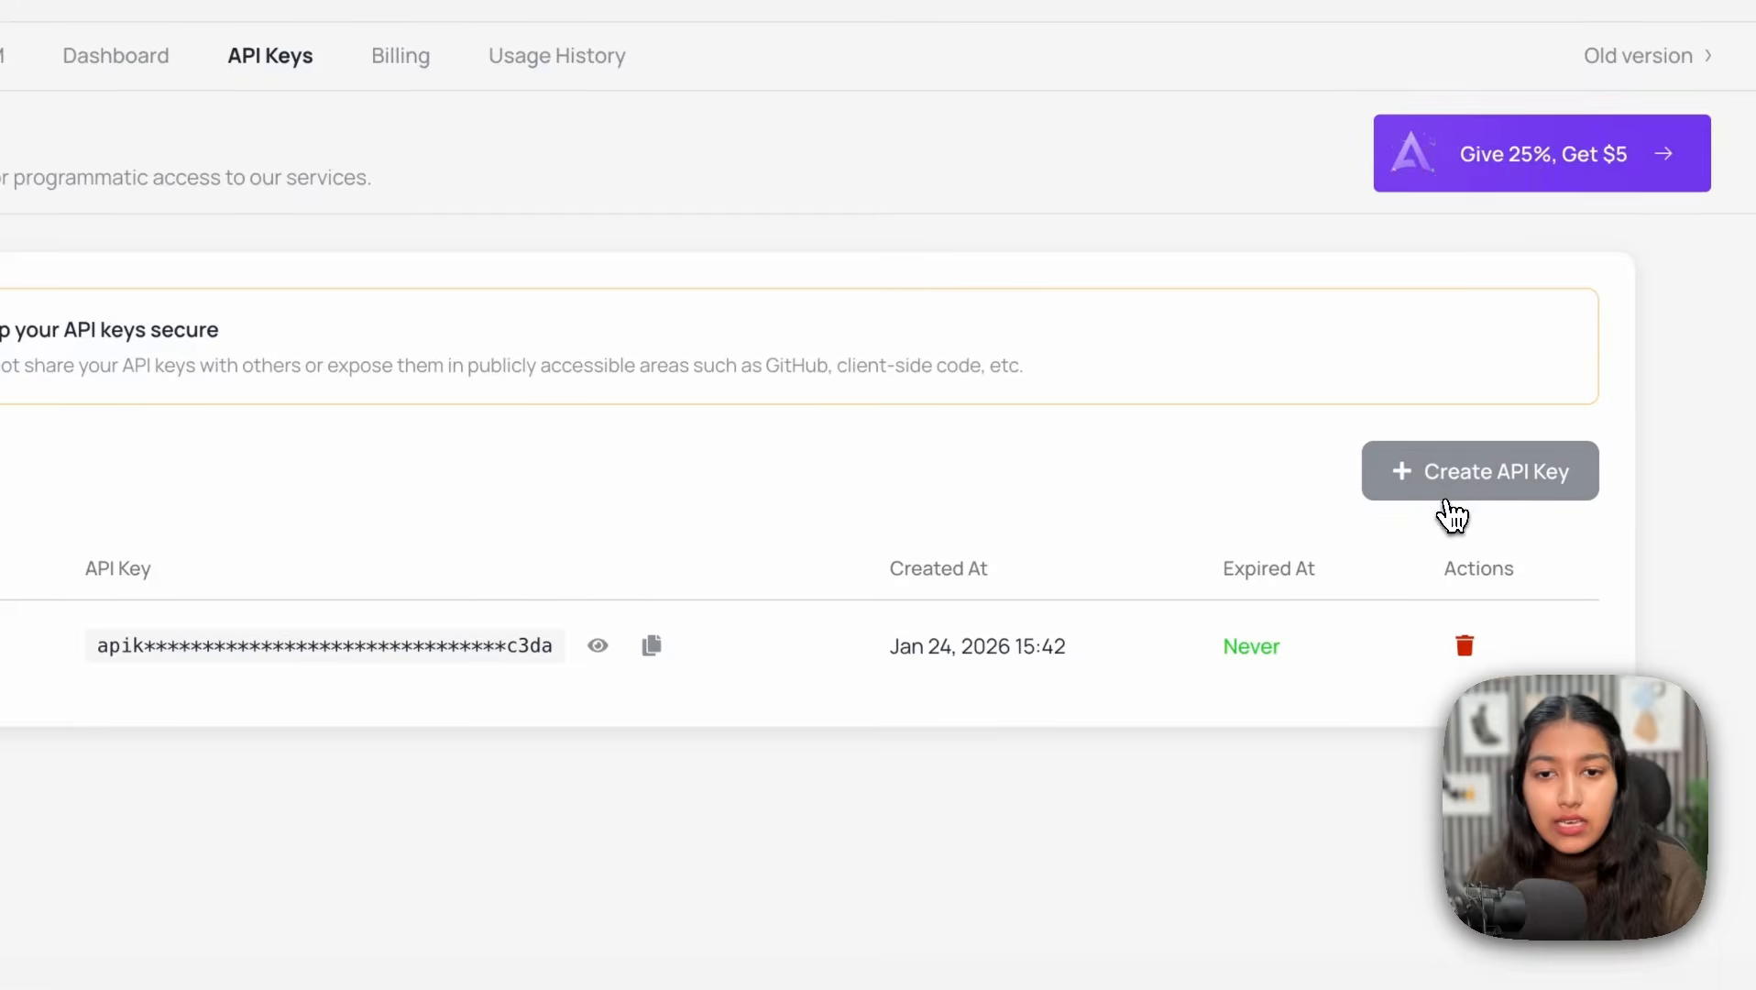
# Step: Create a new Atlas Cloud API key named n8n-motion-graphics
pyautogui.click(1450, 502)
pyautogui.write('n')
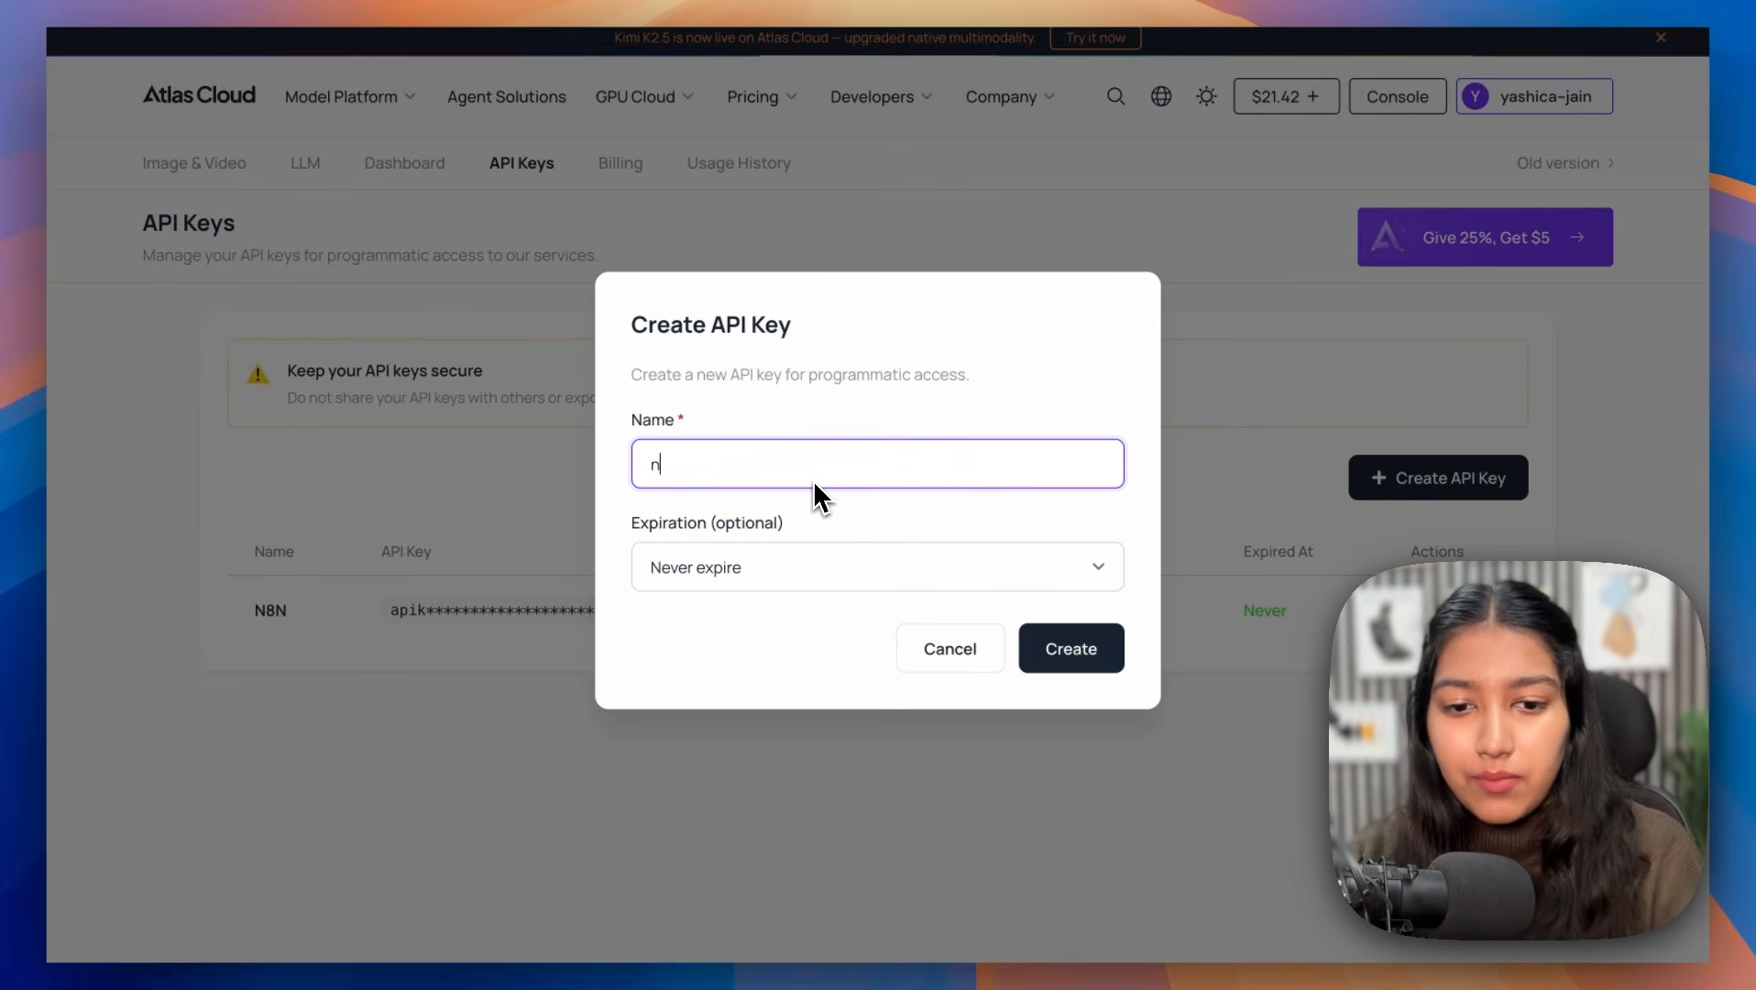
pyautogui.write('8n-oti')
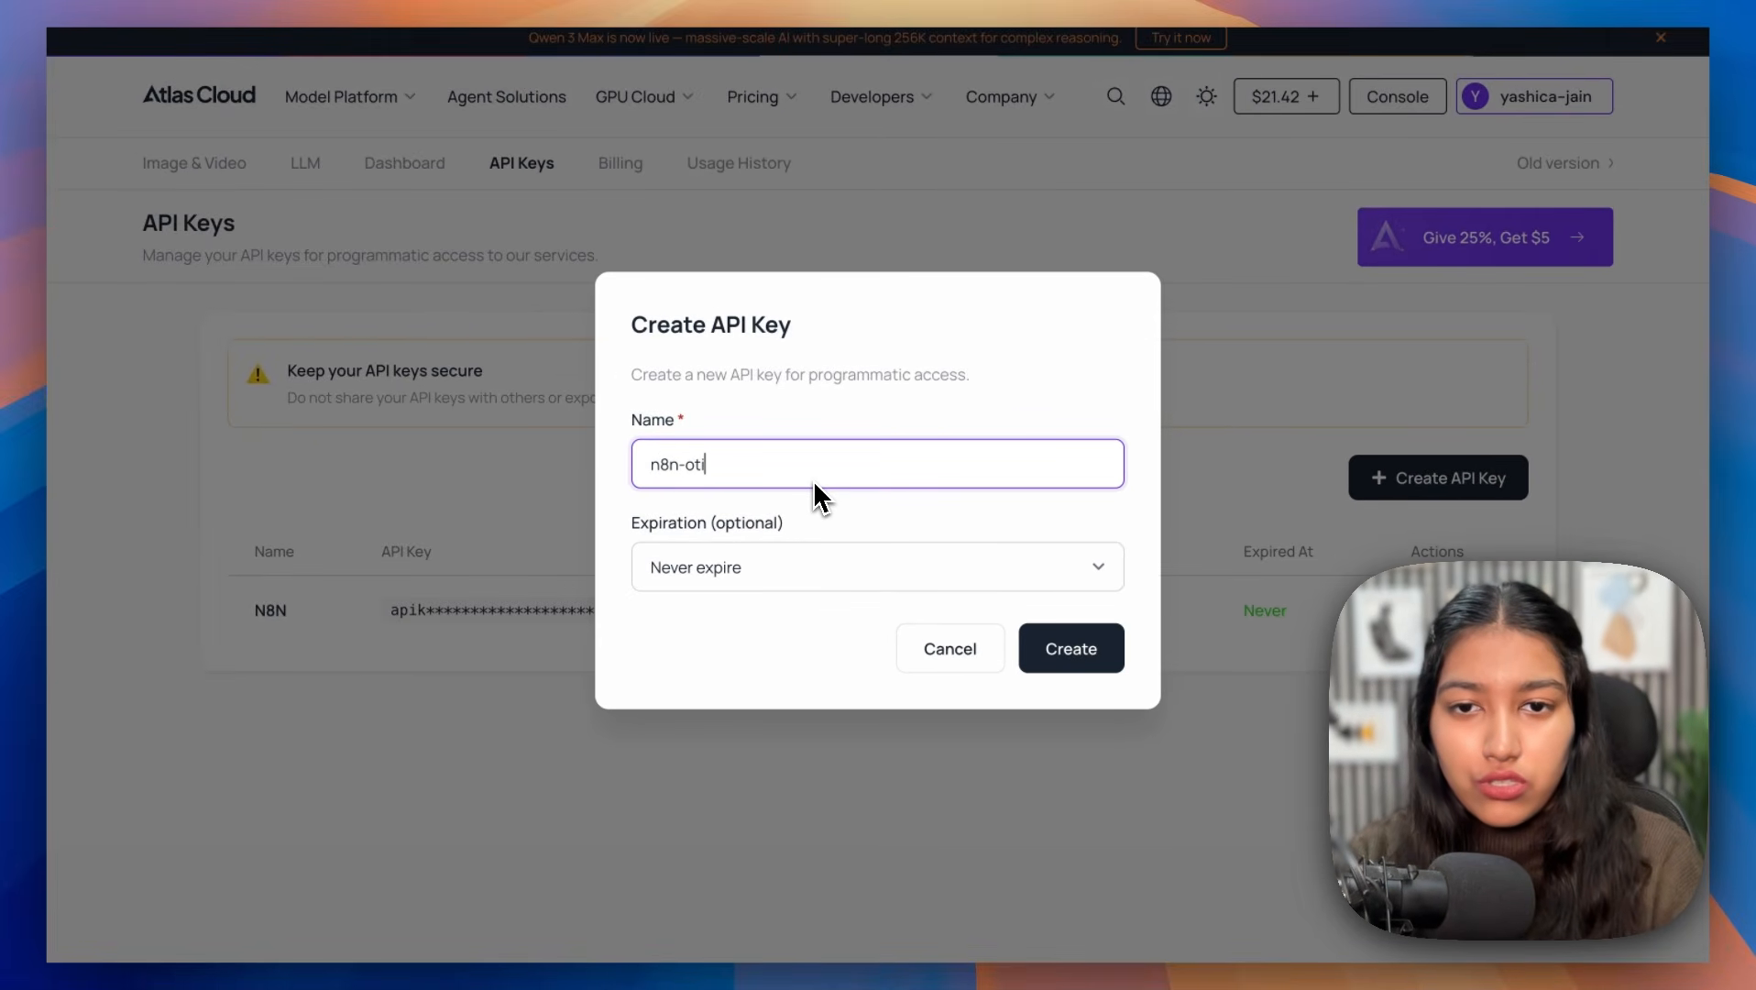
pyautogui.press('BackSpace')
pyautogui.press('BackSpace')
pyautogui.press('BackSpace')
pyautogui.write('motion-graphics')
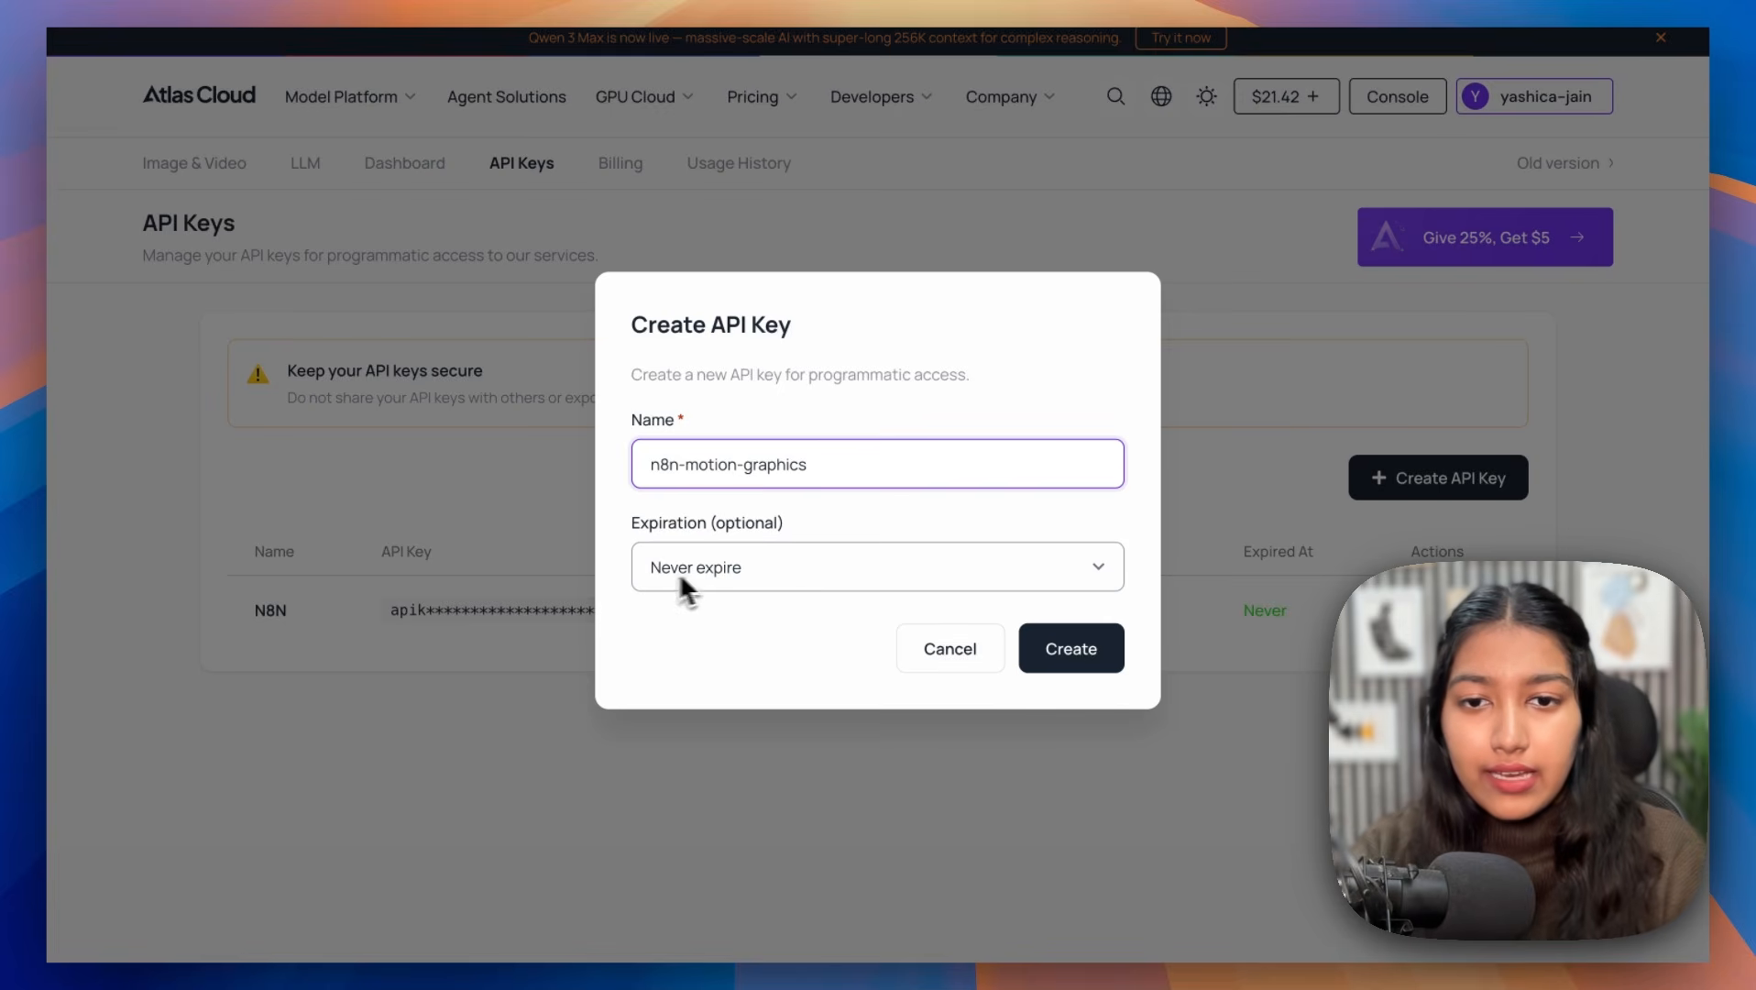
pyautogui.click(1072, 653)
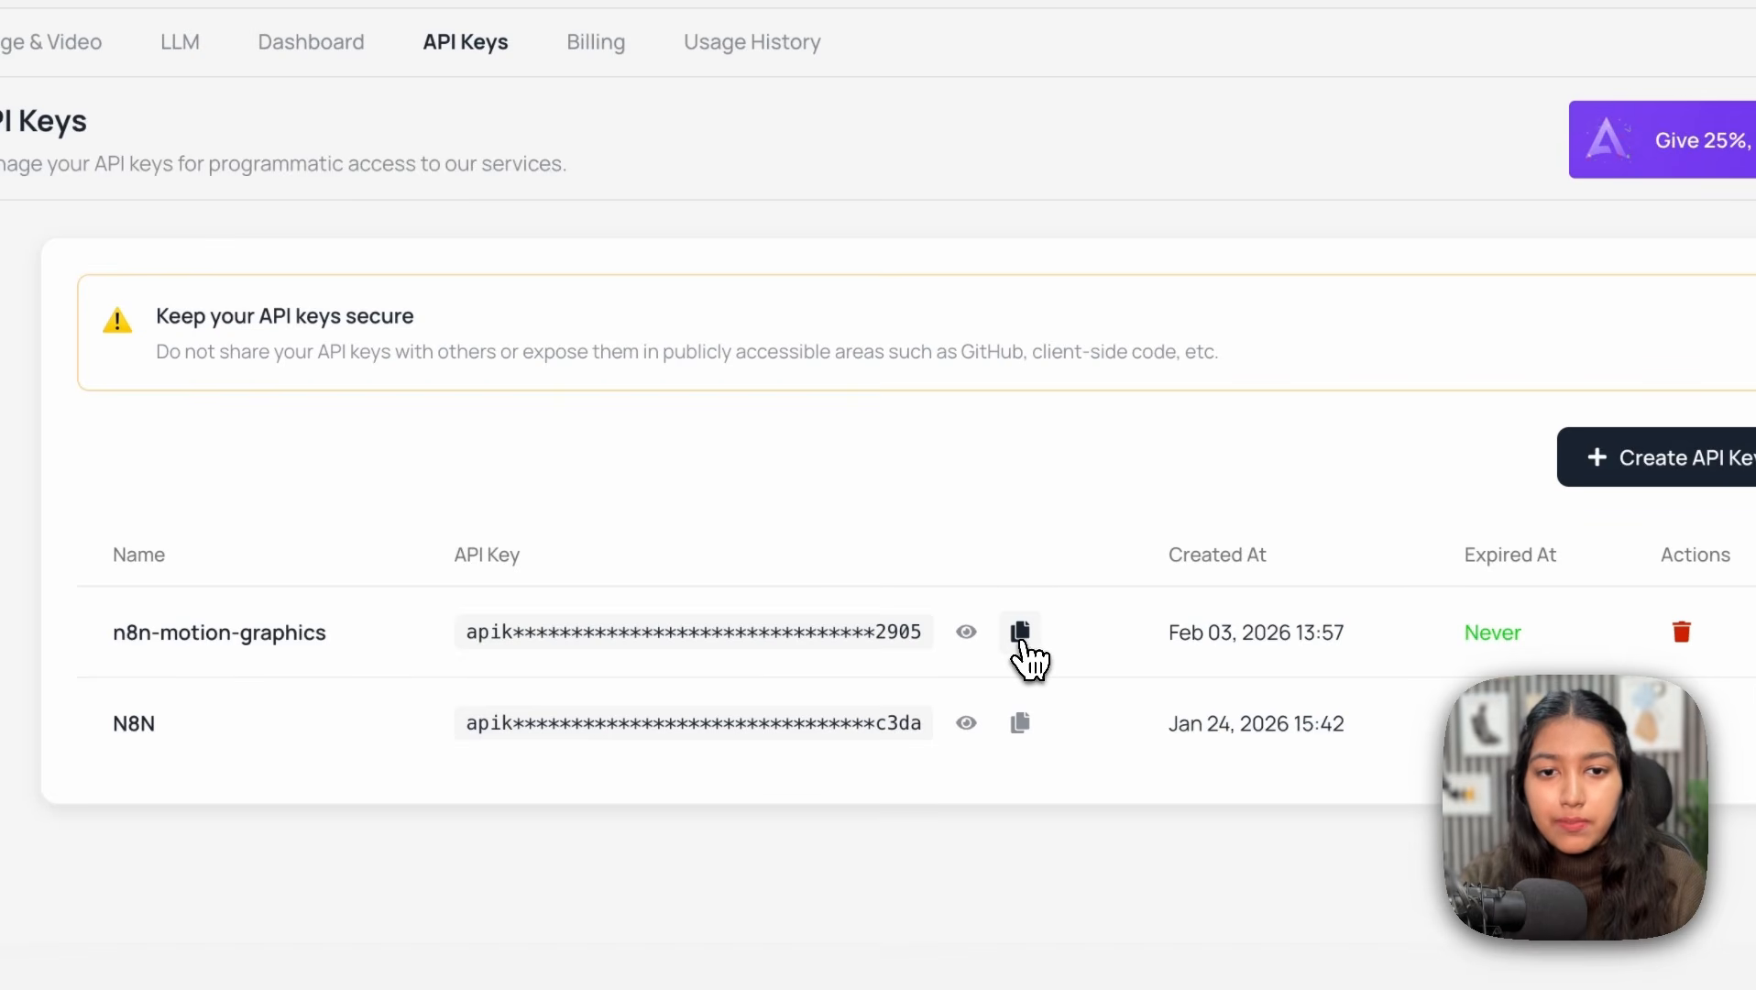
# Step: Copy the n8n-motion-graphics API key and paste it over the placeholder after Bearer in the n8n Authorization header value
pyautogui.click(1020, 632)
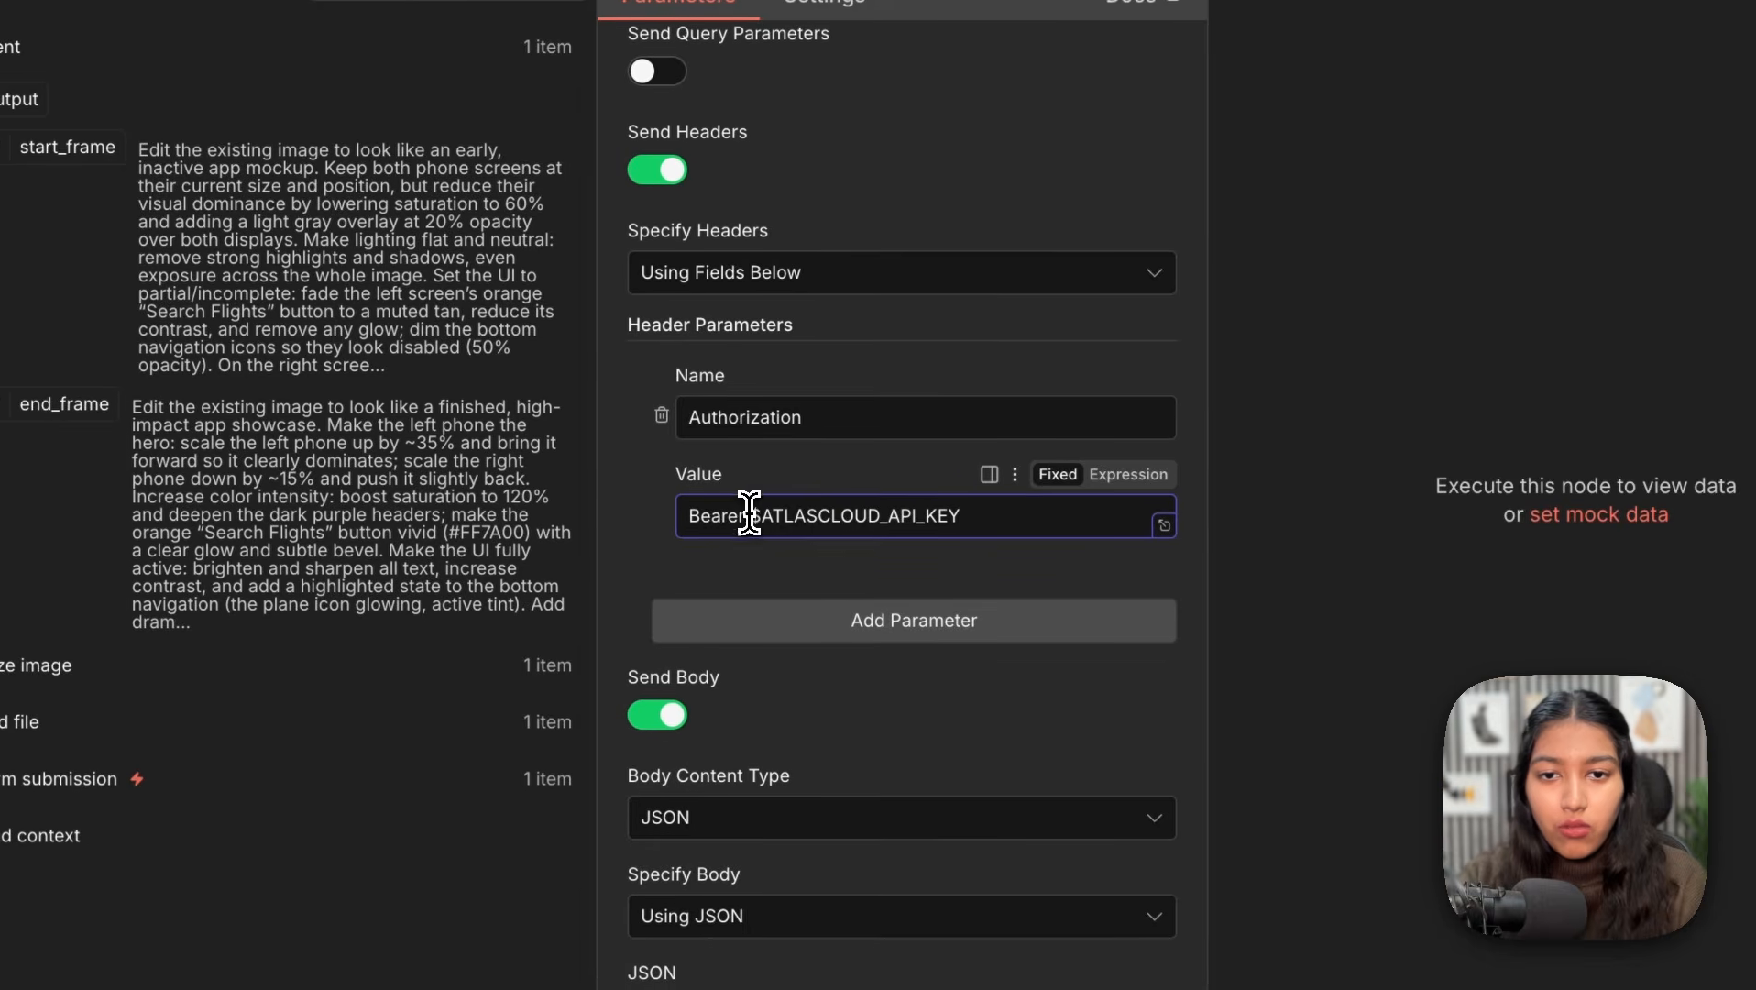
pyautogui.moveTo(750, 515); pyautogui.dragTo(953, 515)
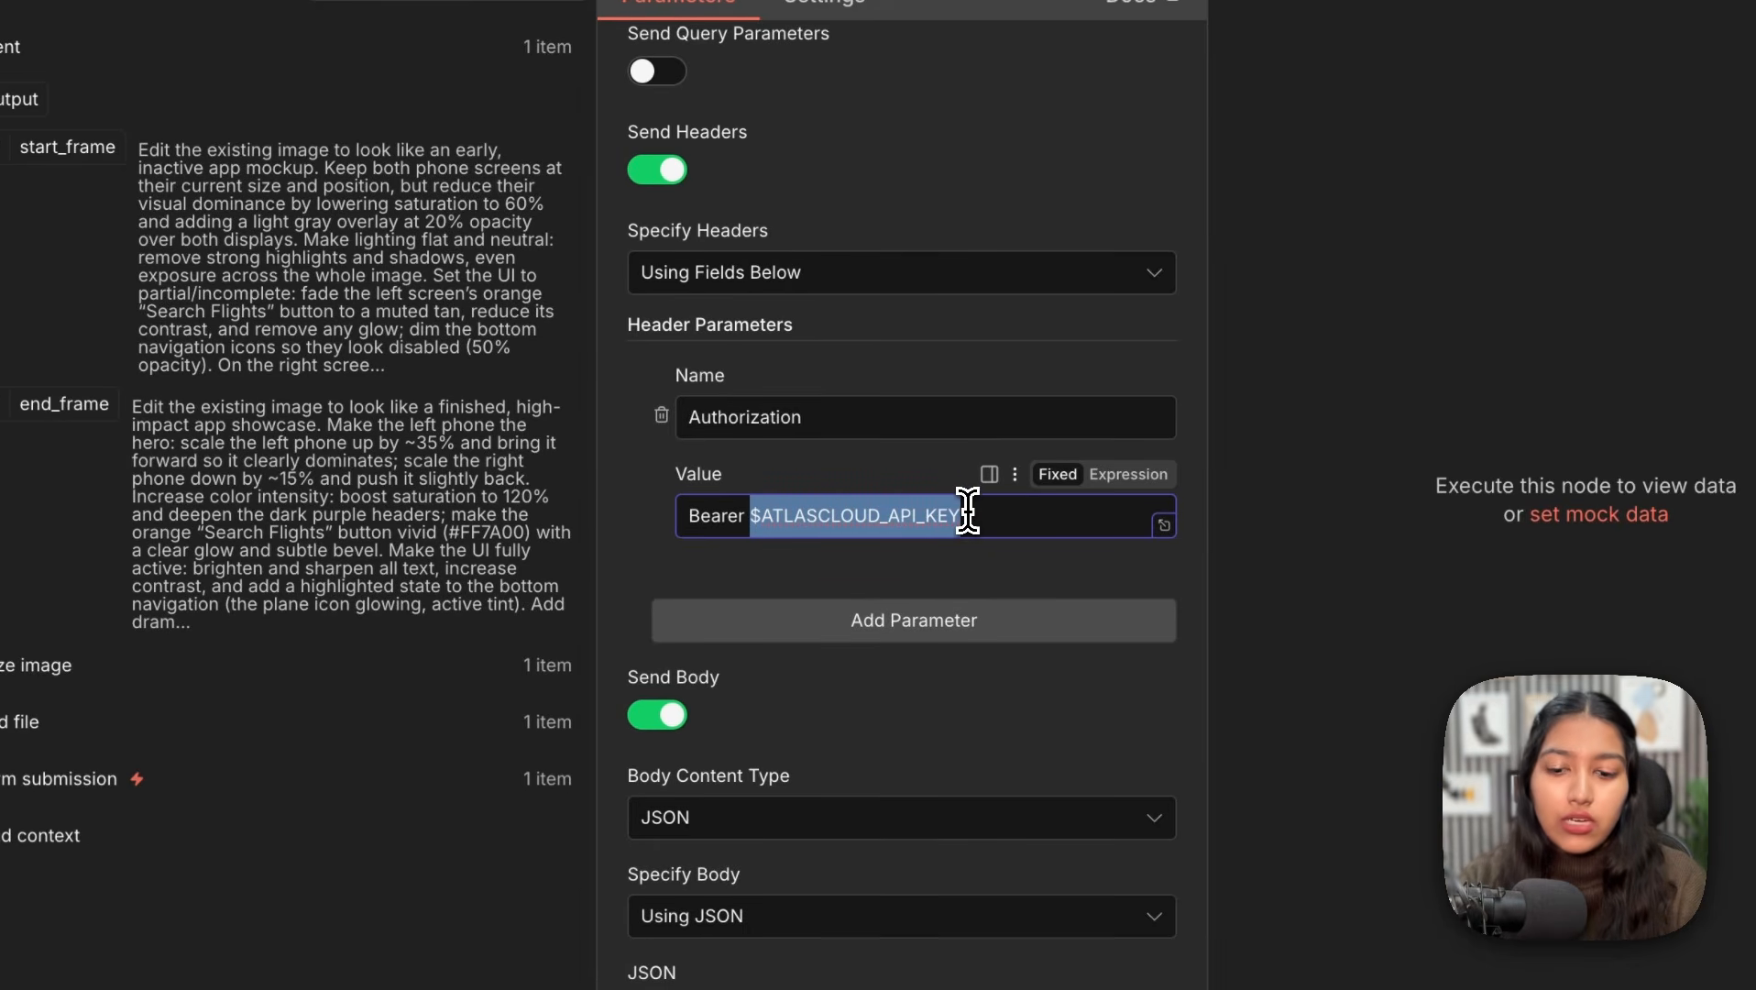
# Step: Switch the HTTP Request node's JSON body to an expression, open it in the expanded editor and check the model value
pyautogui.scroll(-8, 968, 515)
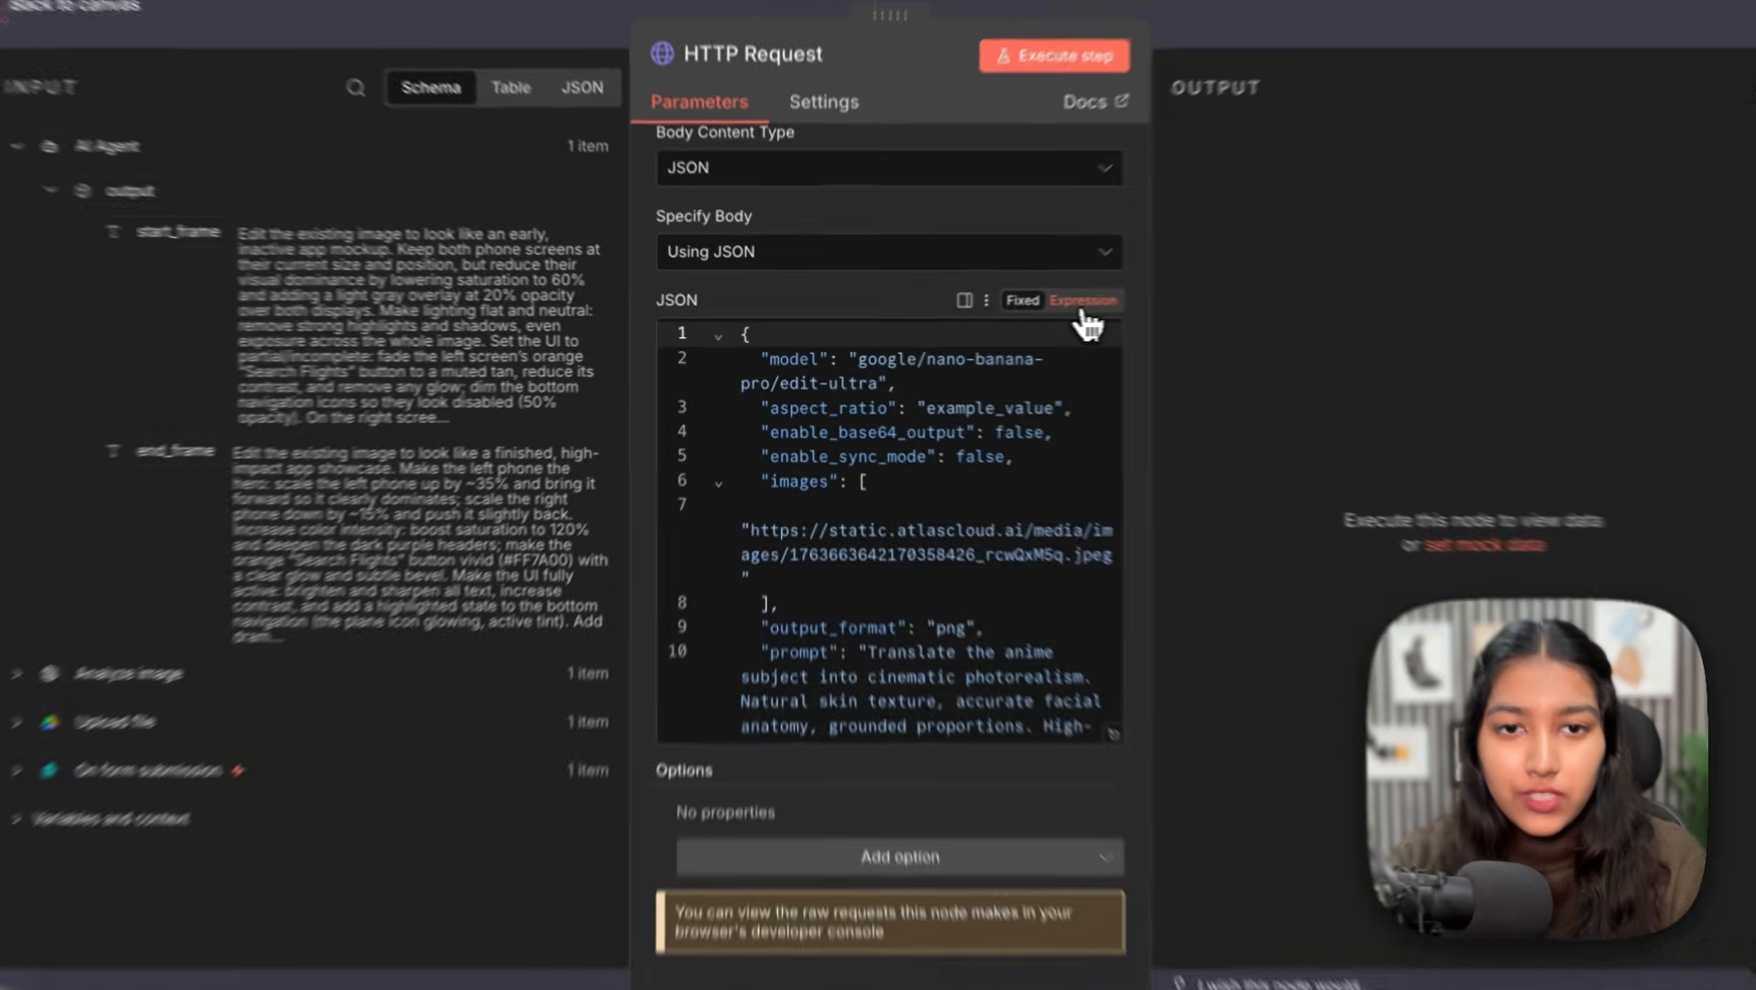
pyautogui.click(1043, 306)
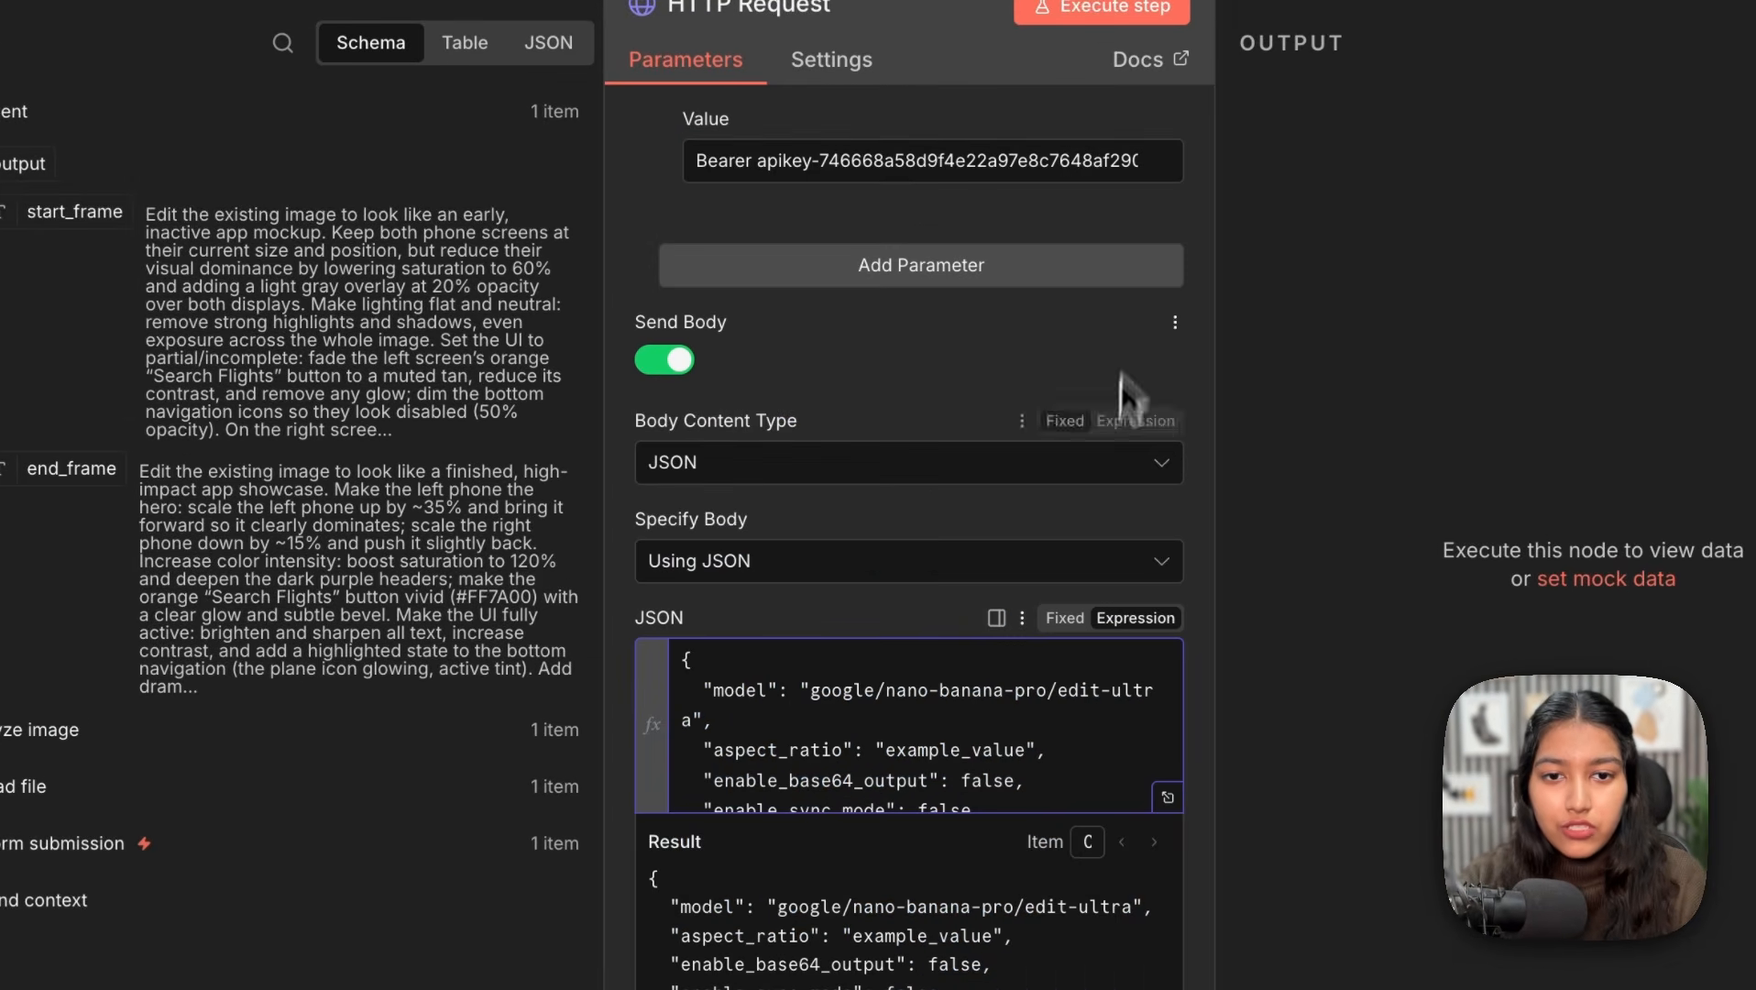
pyautogui.click(1075, 688)
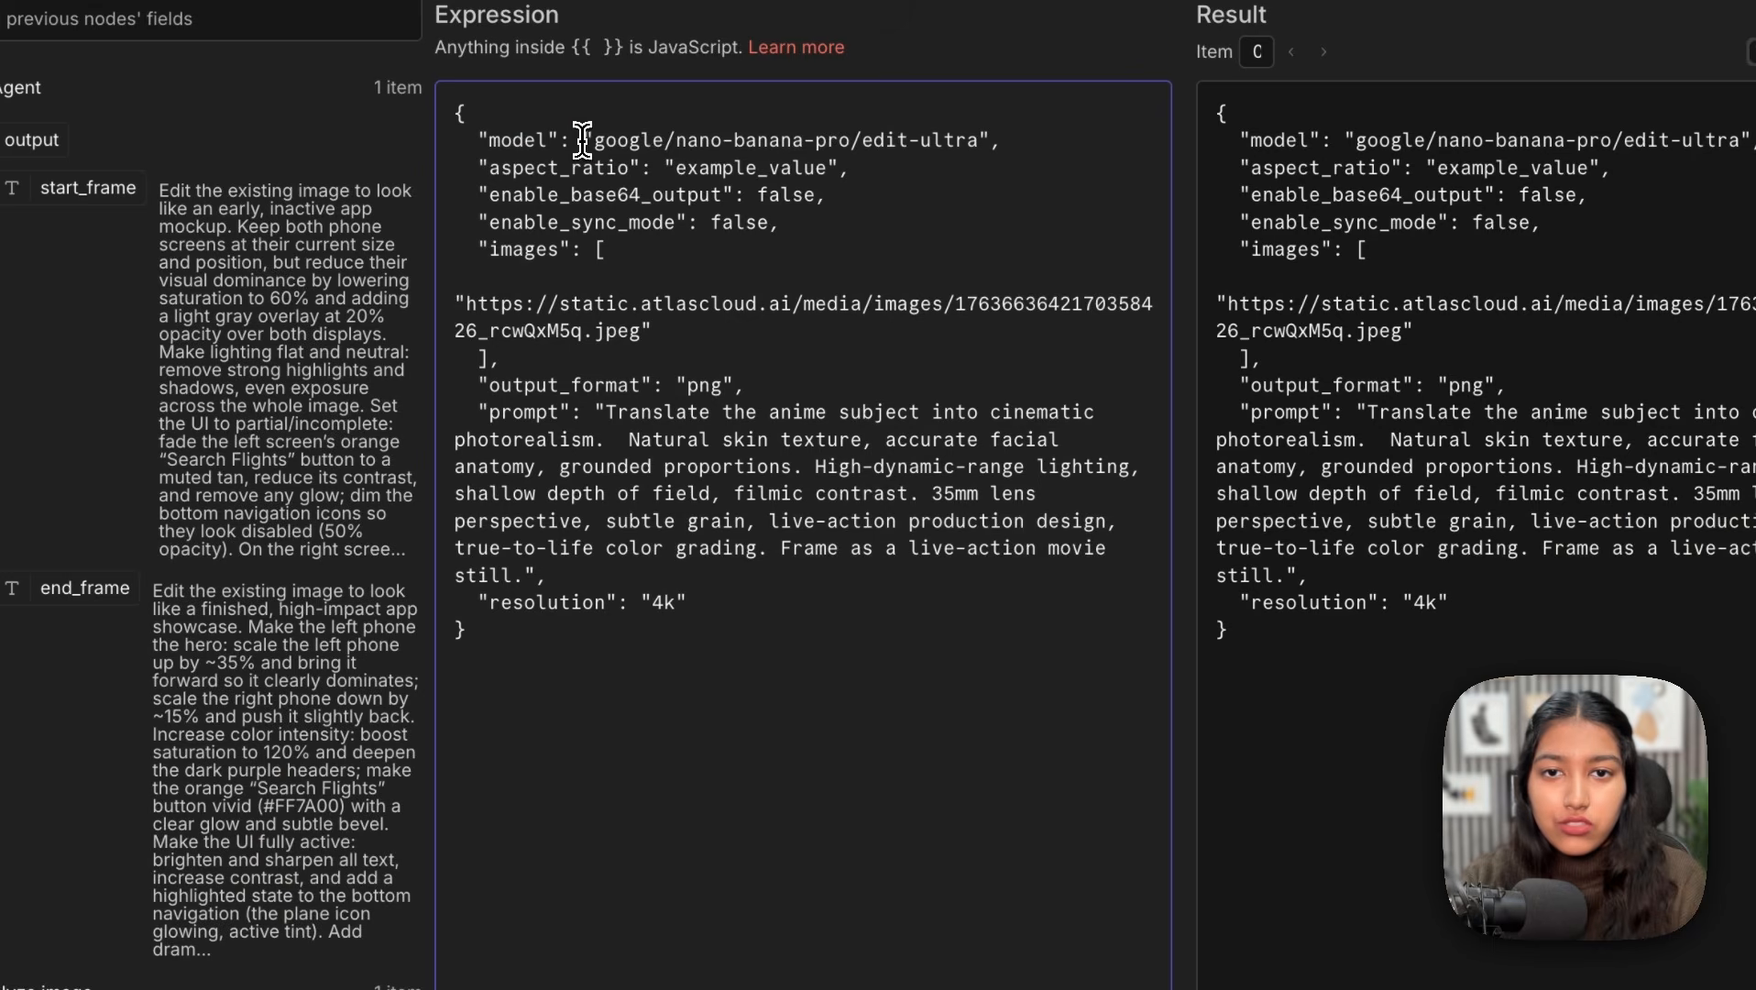
pyautogui.moveTo(583, 140); pyautogui.dragTo(1001, 139)
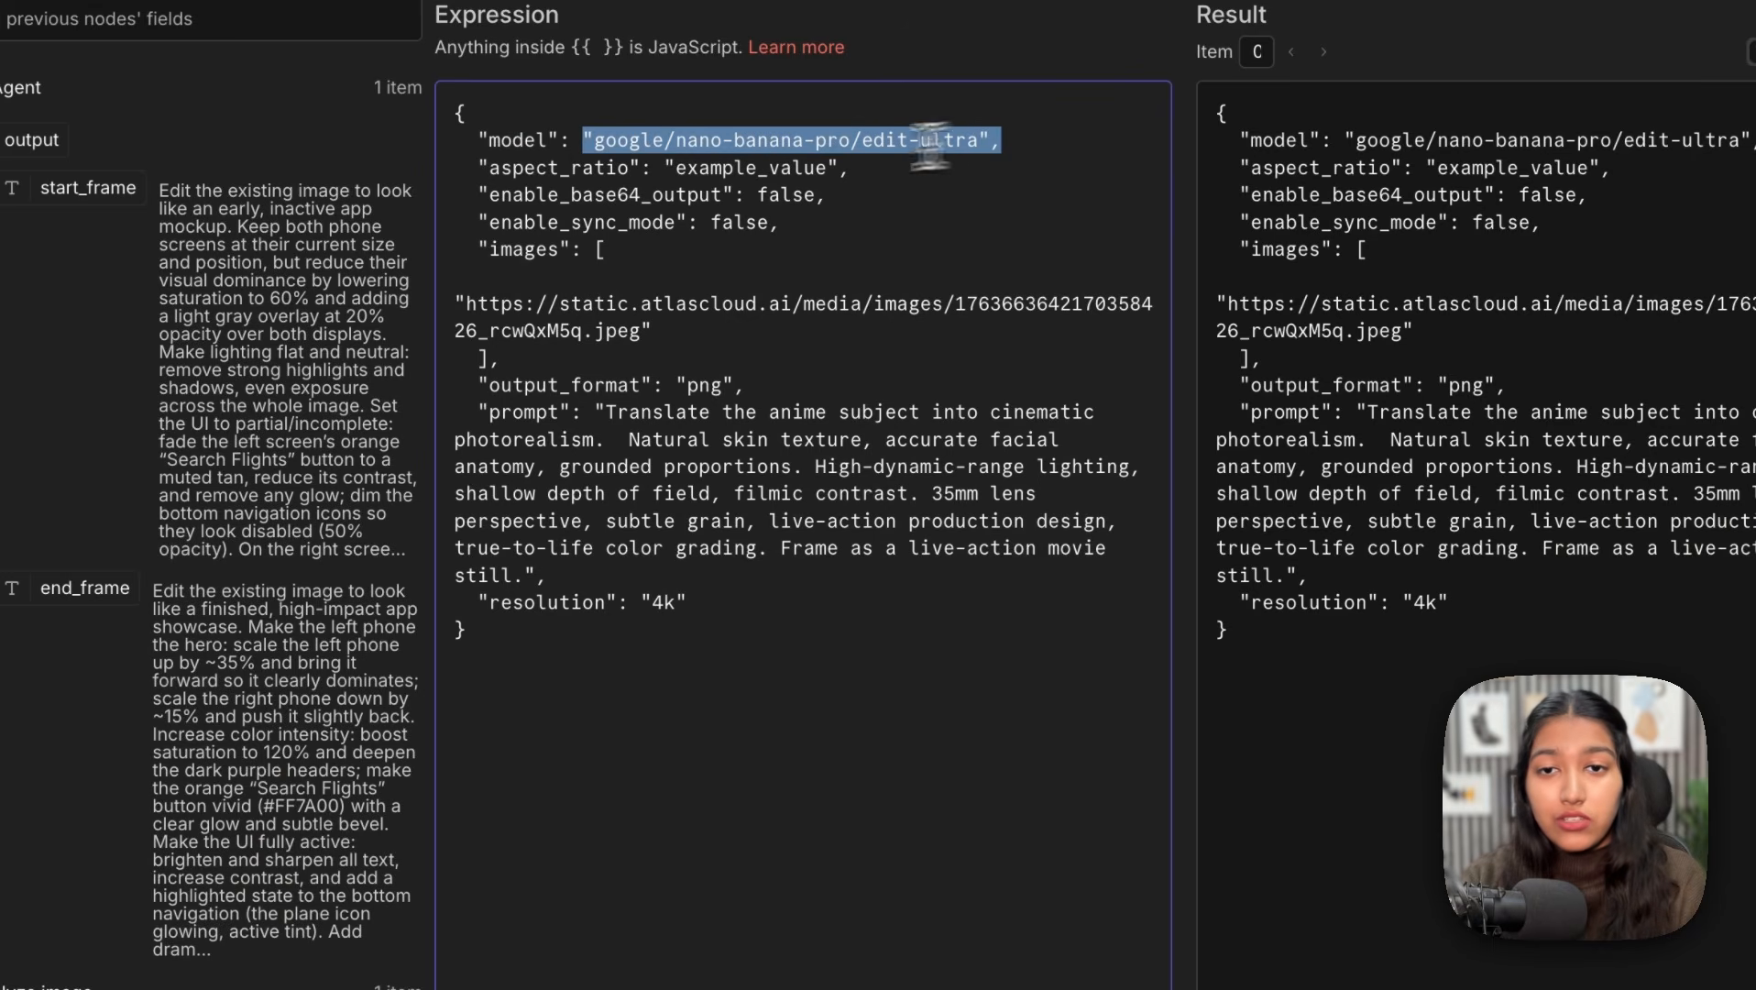
# Step: Look up the aspect ratio options in the Atlas Cloud playground's additional settings and set aspect_ratio to 16:9 in the n8n JSON body
pyautogui.click(658, 177)
pyautogui.moveTo(676, 169); pyautogui.dragTo(828, 176)
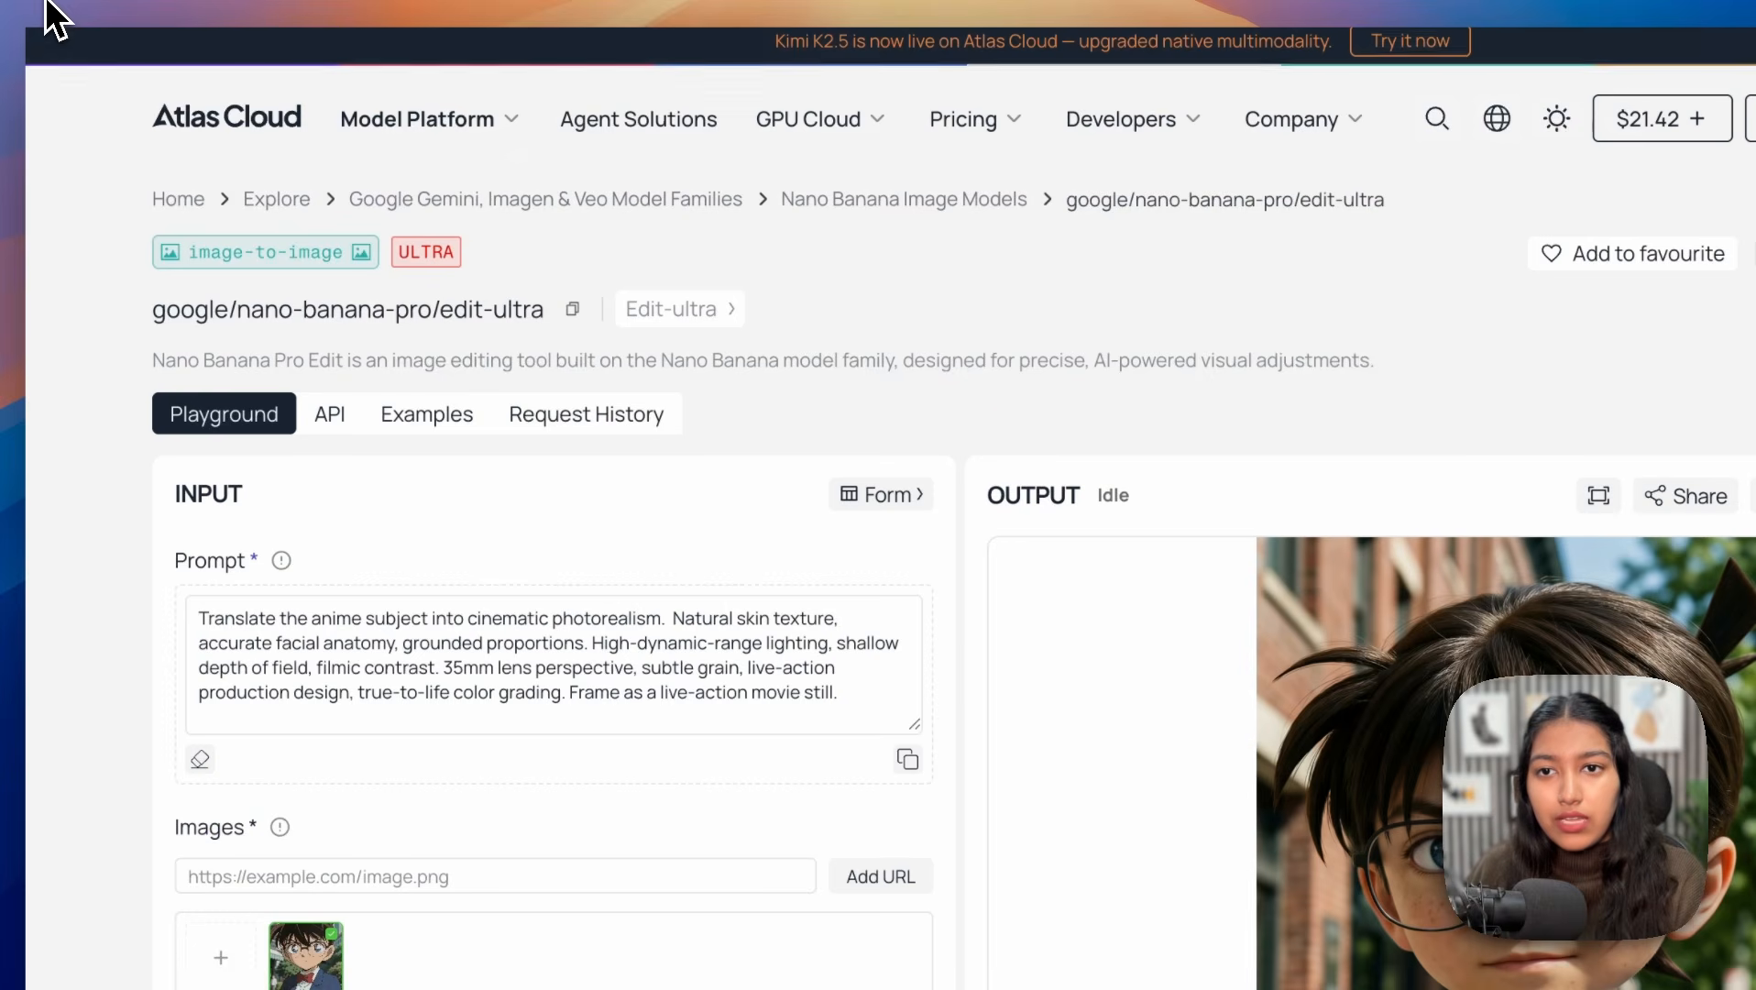
pyautogui.scroll(-3, 414, 425)
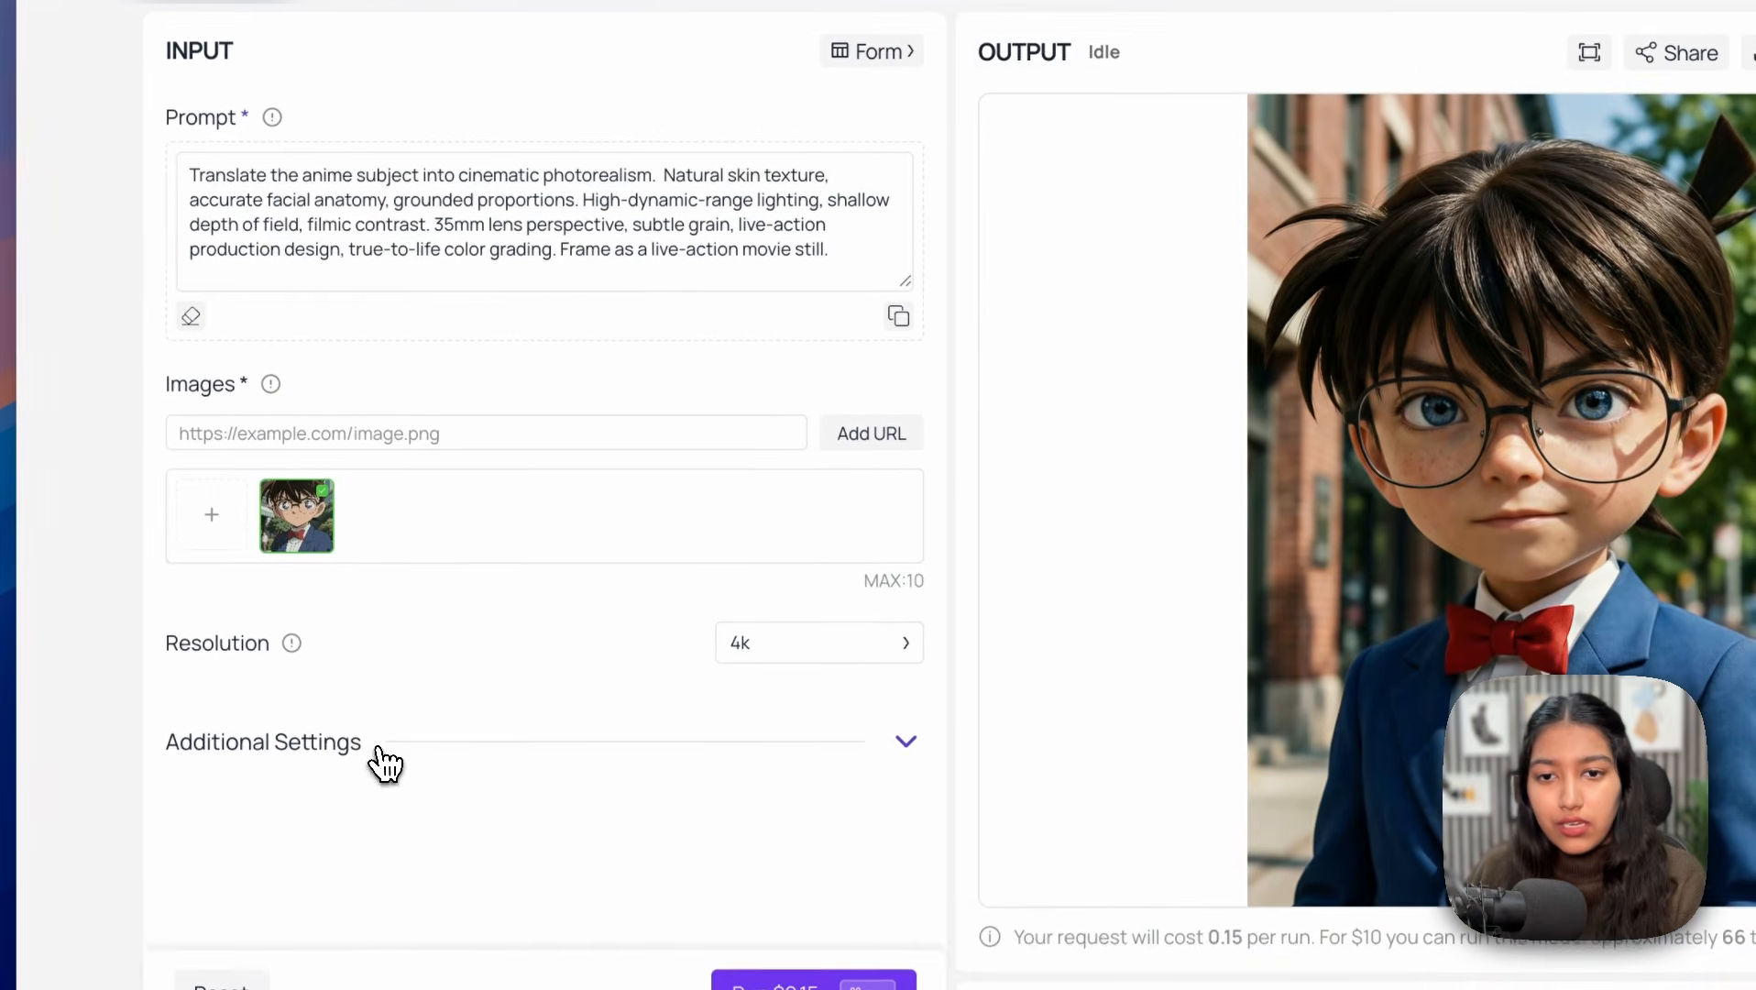
pyautogui.click(379, 764)
pyautogui.scroll(-2, 470, 752)
pyautogui.click(765, 723)
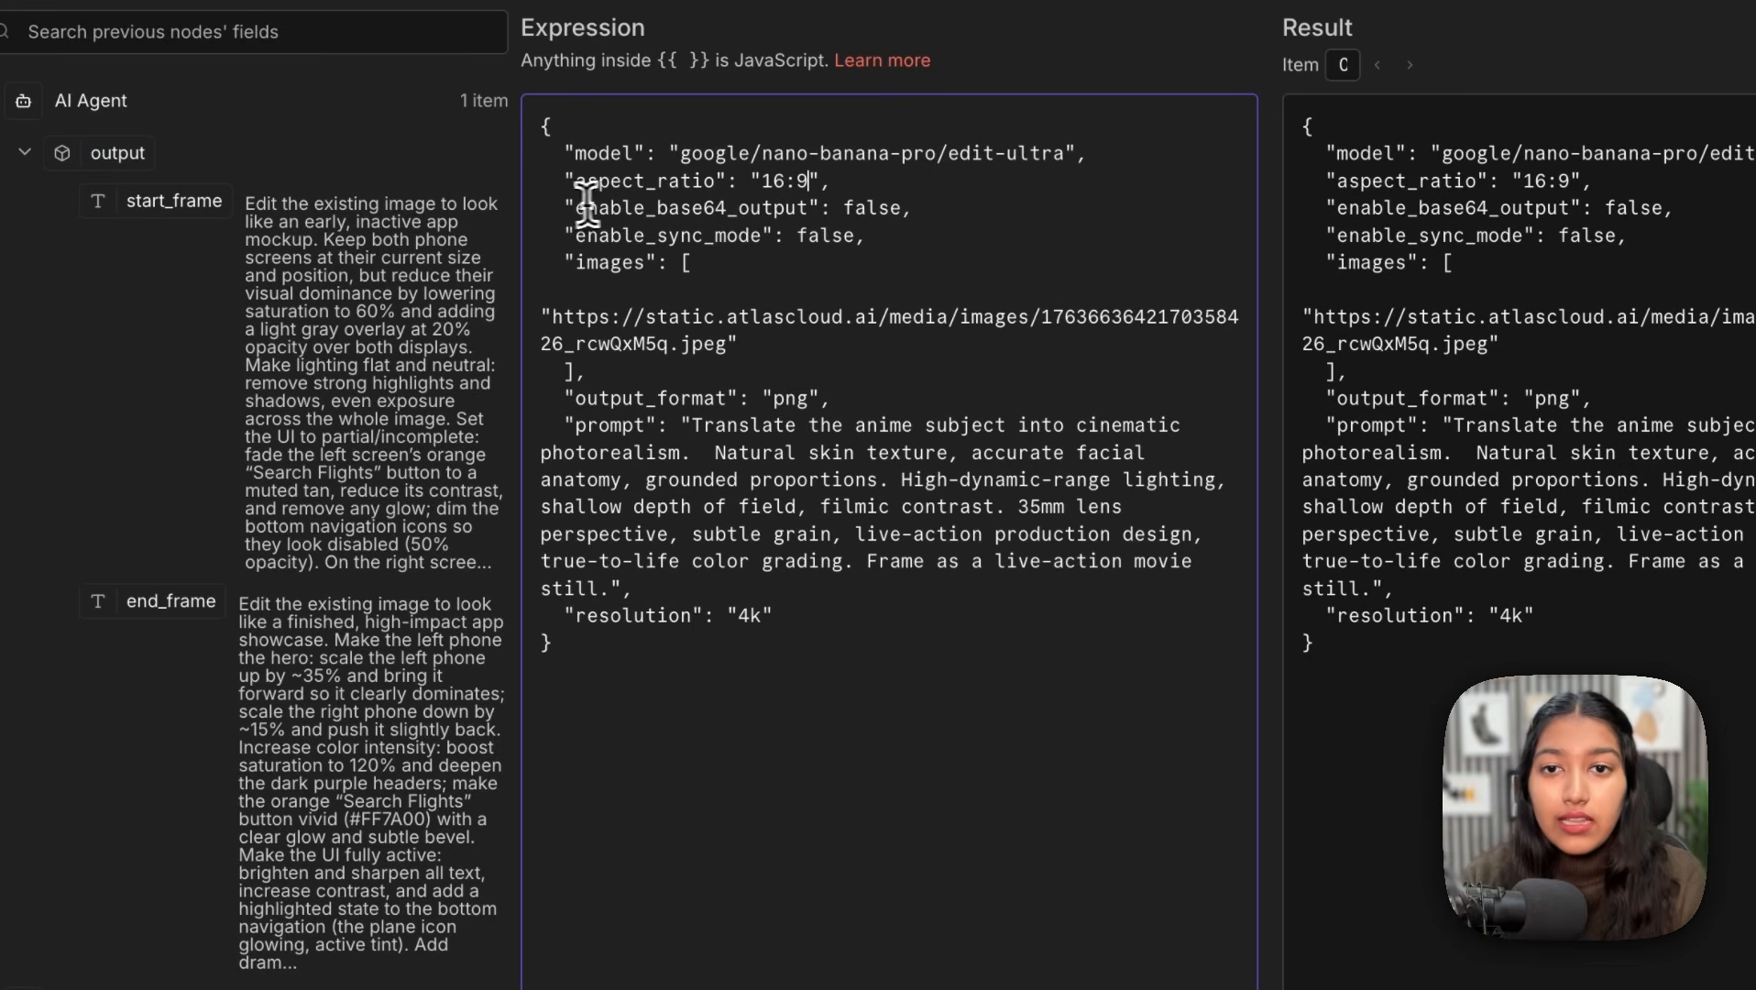
# Step: Review the enable_base64_output and enable_sync_mode settings in the JSON body
pyautogui.moveTo(574, 204); pyautogui.dragTo(898, 206)
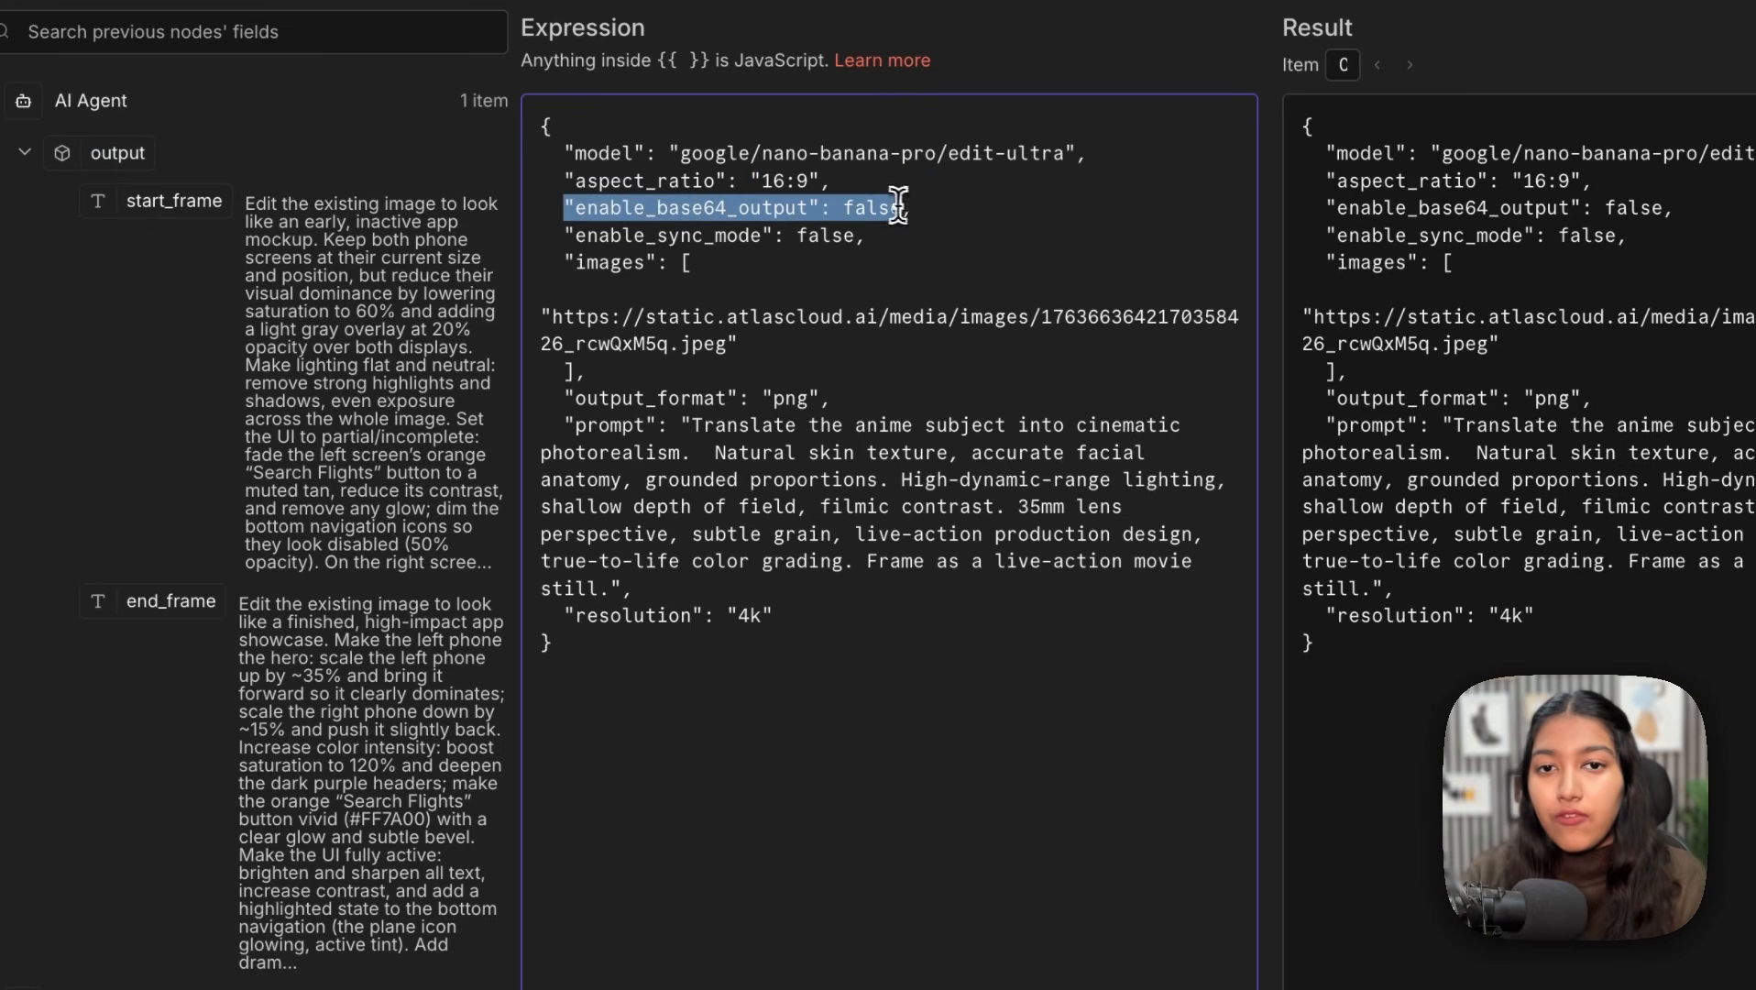
pyautogui.click(910, 207)
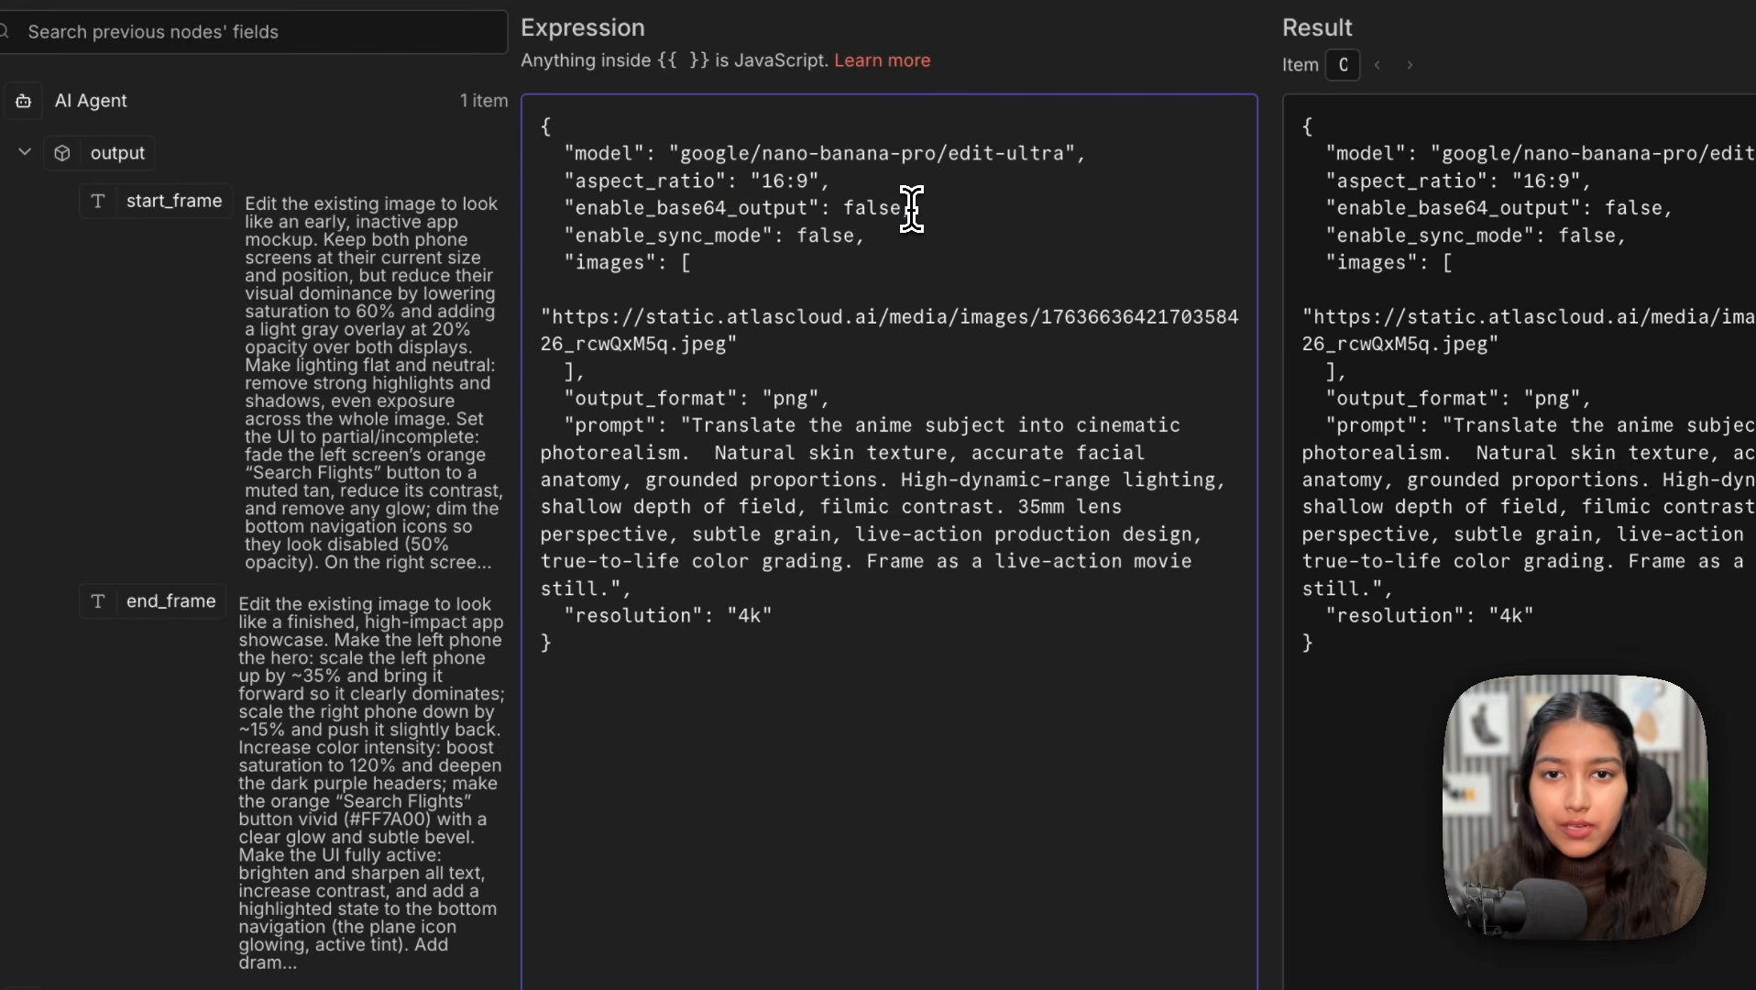
pyautogui.moveTo(574, 236); pyautogui.dragTo(857, 236)
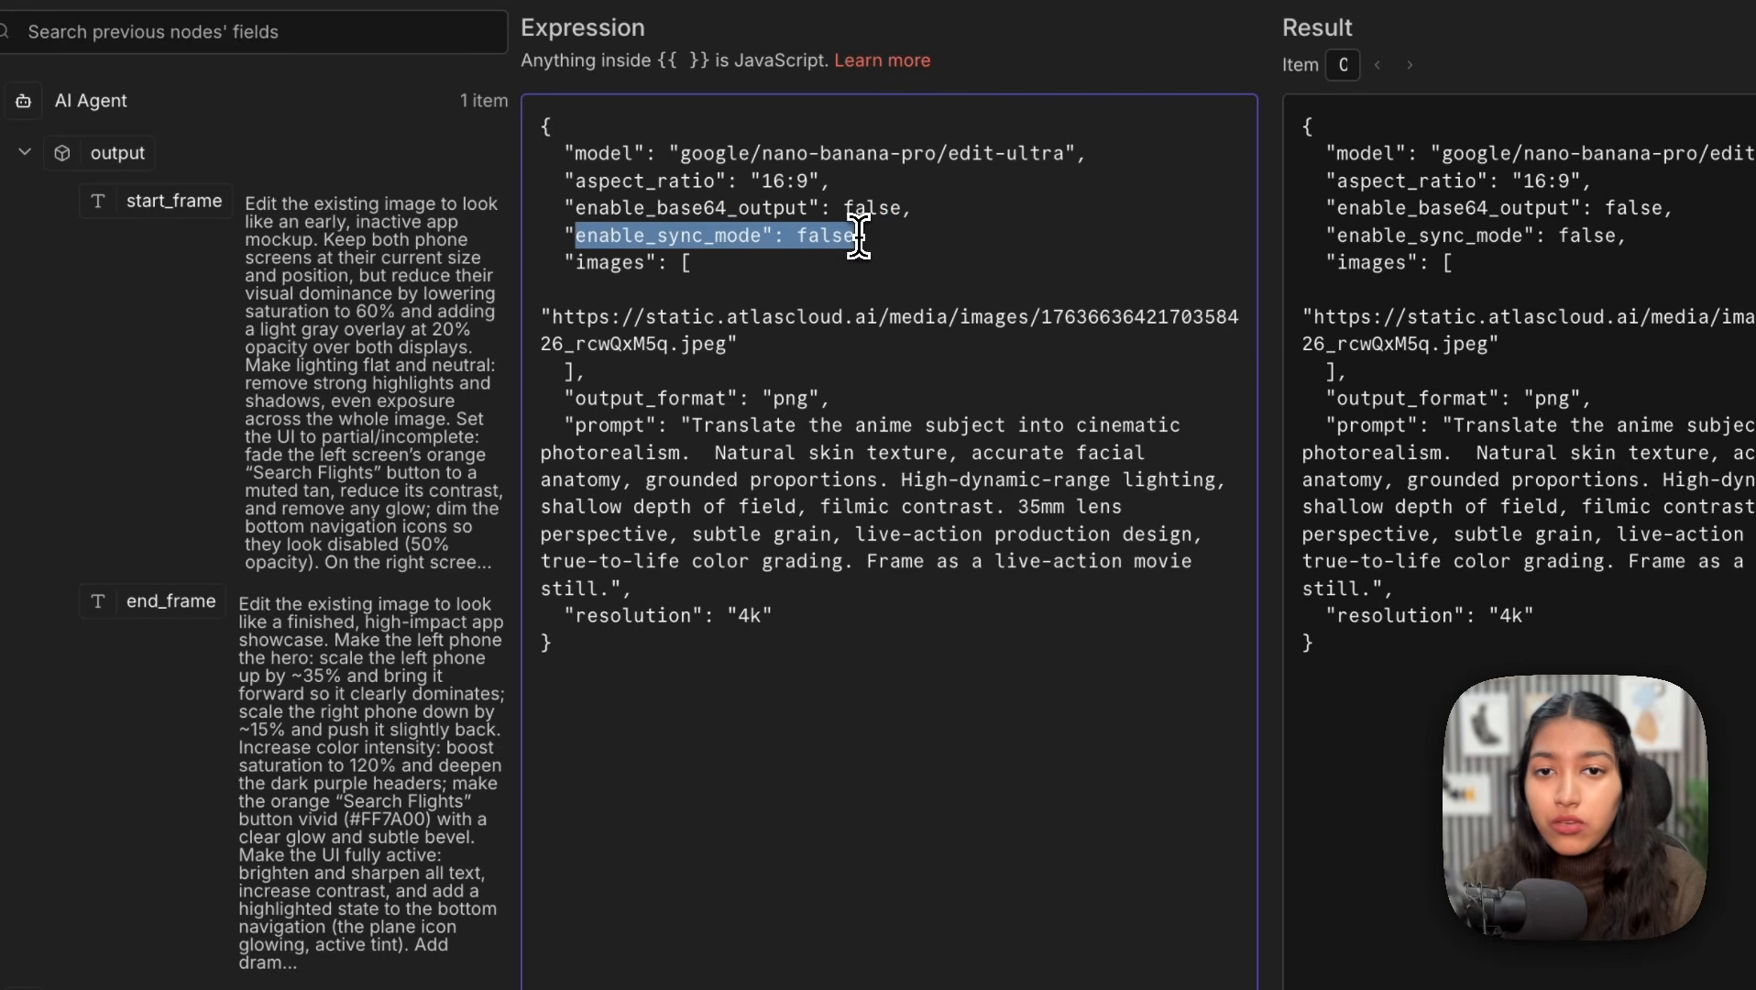
pyautogui.click(859, 237)
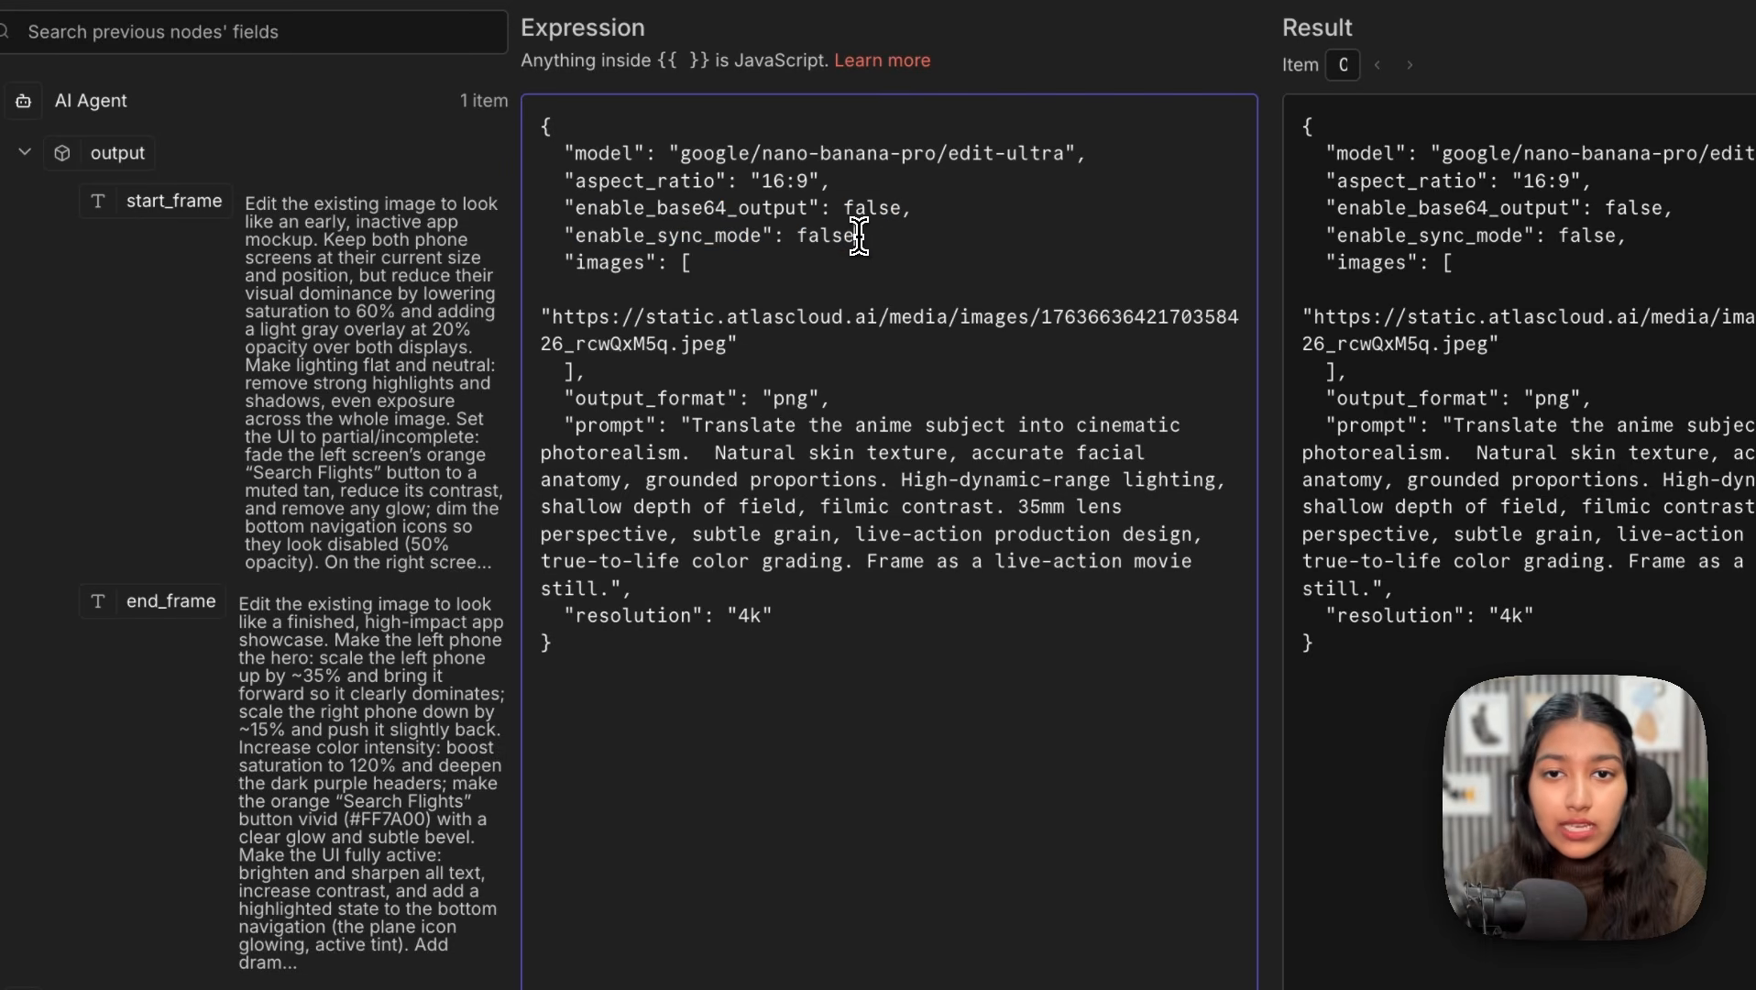
# Step: Replace the sample URL in the images array with the webContentLink field from the Upload file node, keeping the surrounding quotes
pyautogui.click(550, 286)
pyautogui.press('BackSpace')
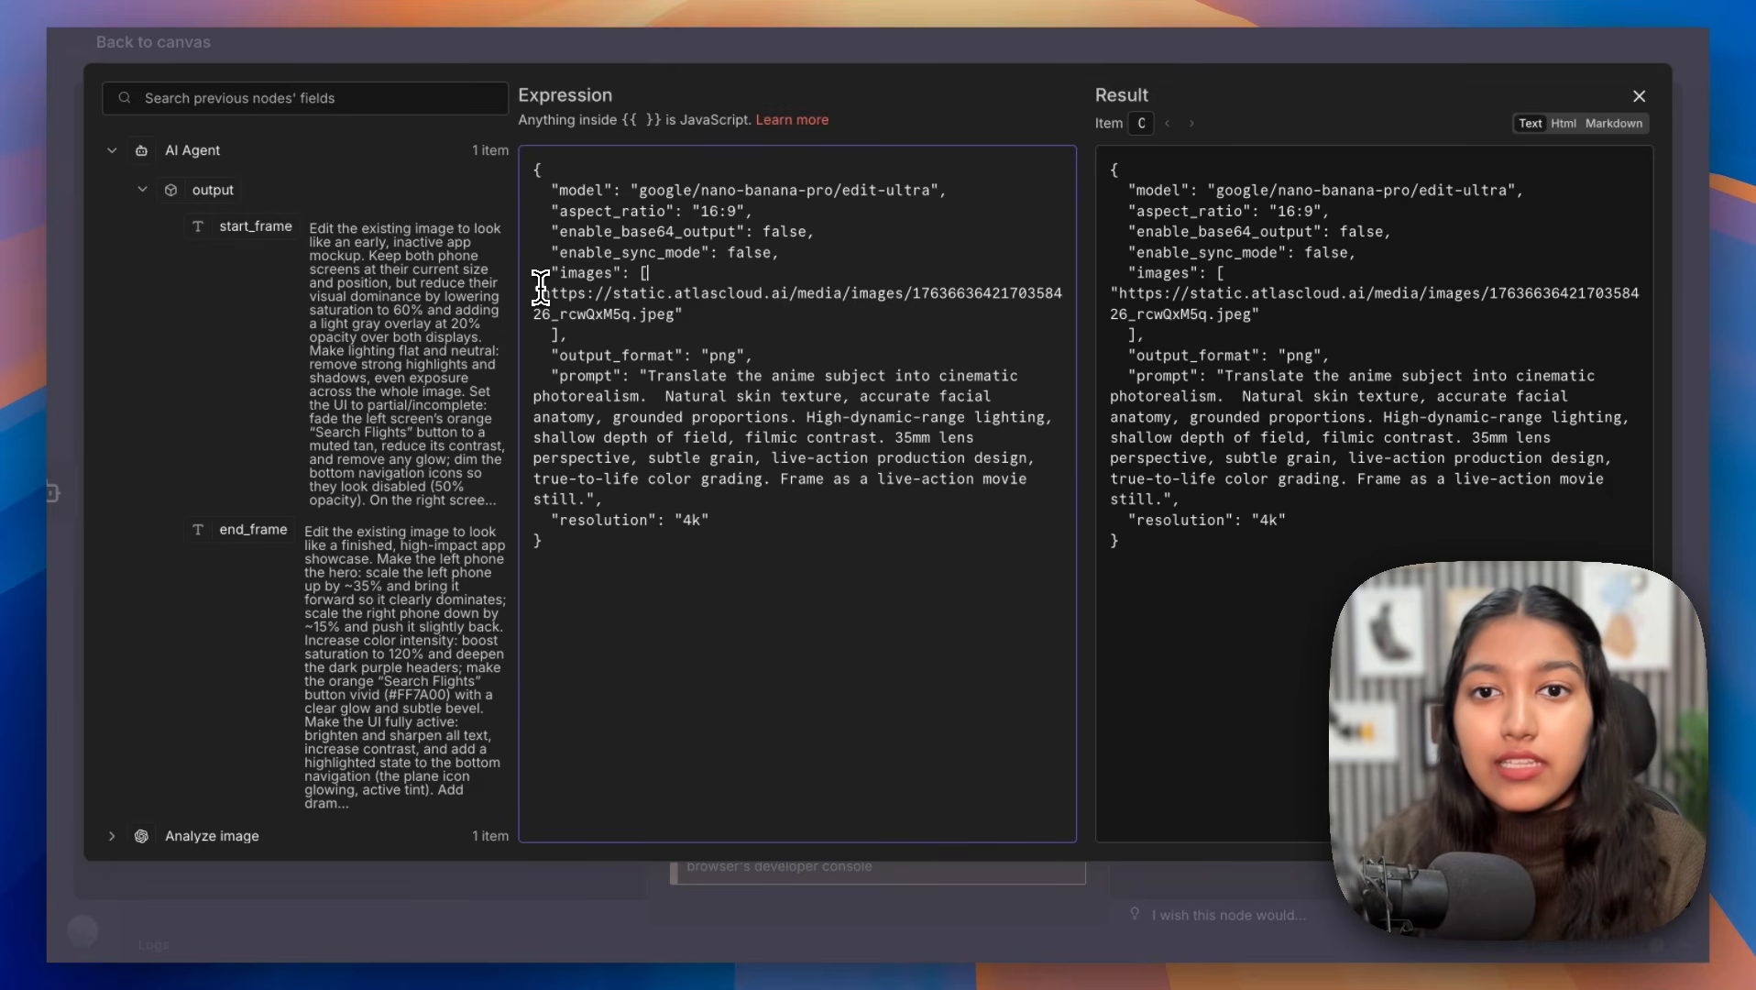
pyautogui.scroll(-3, 114, 687)
pyautogui.click(112, 688)
pyautogui.scroll(-4, 115, 689)
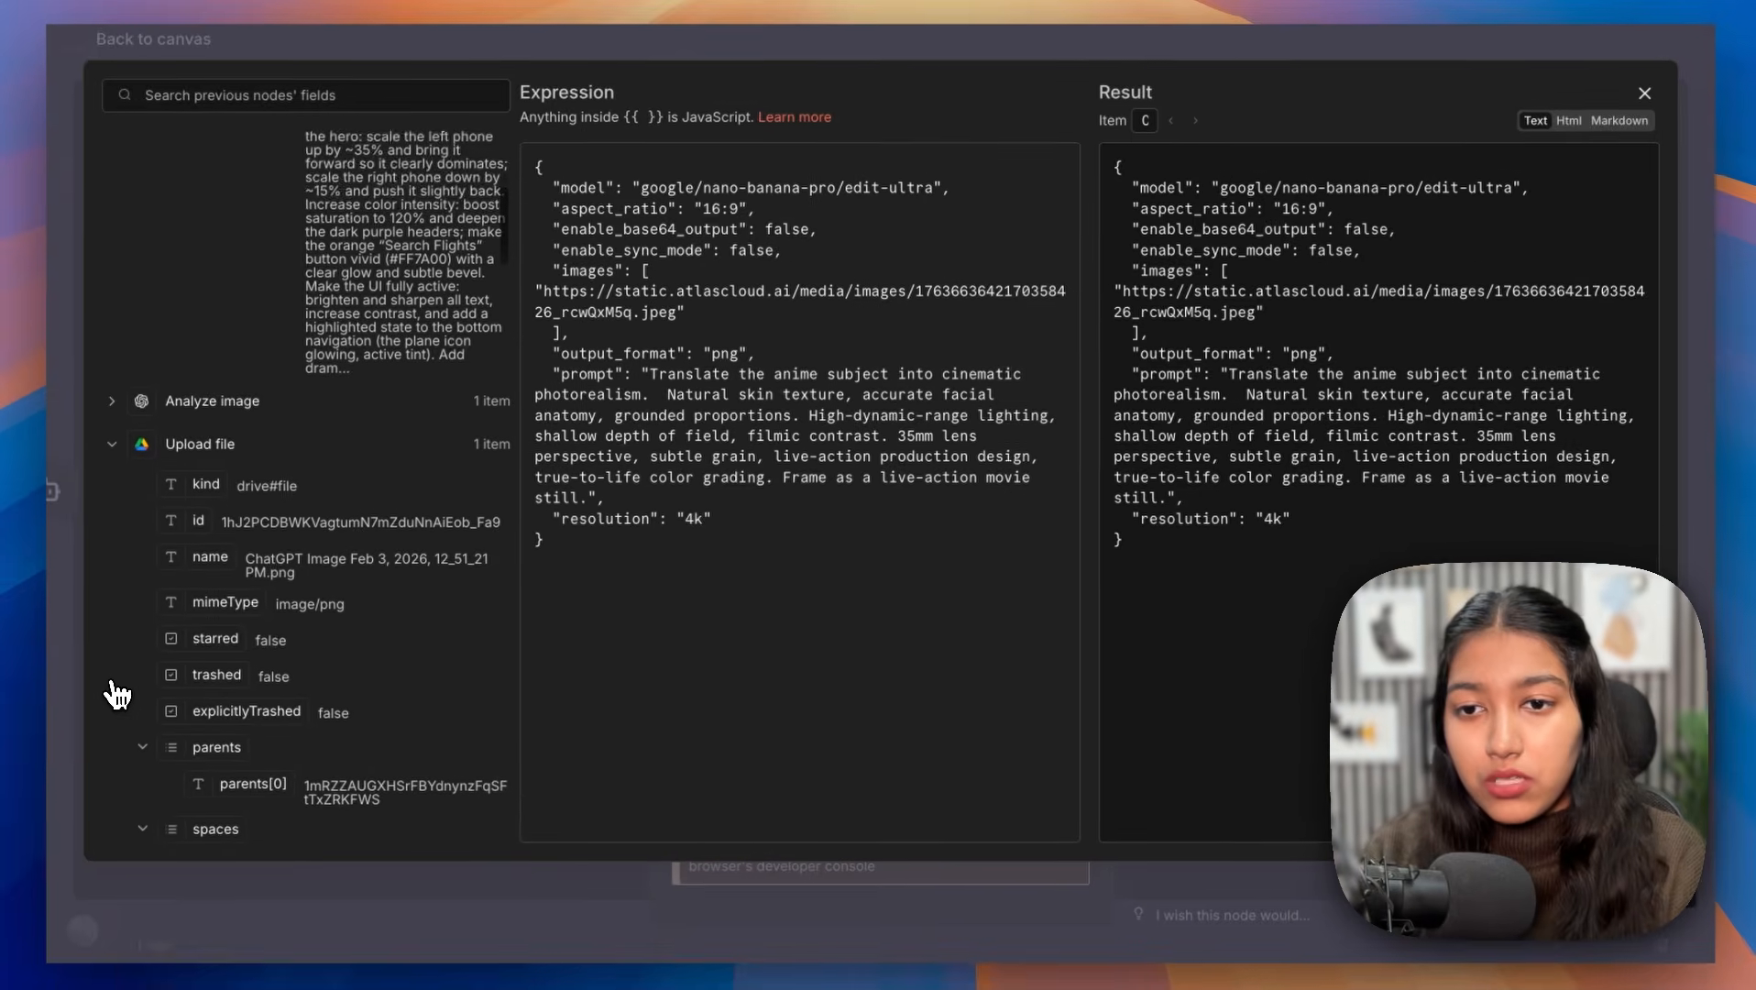
pyautogui.scroll(-5, 117, 694)
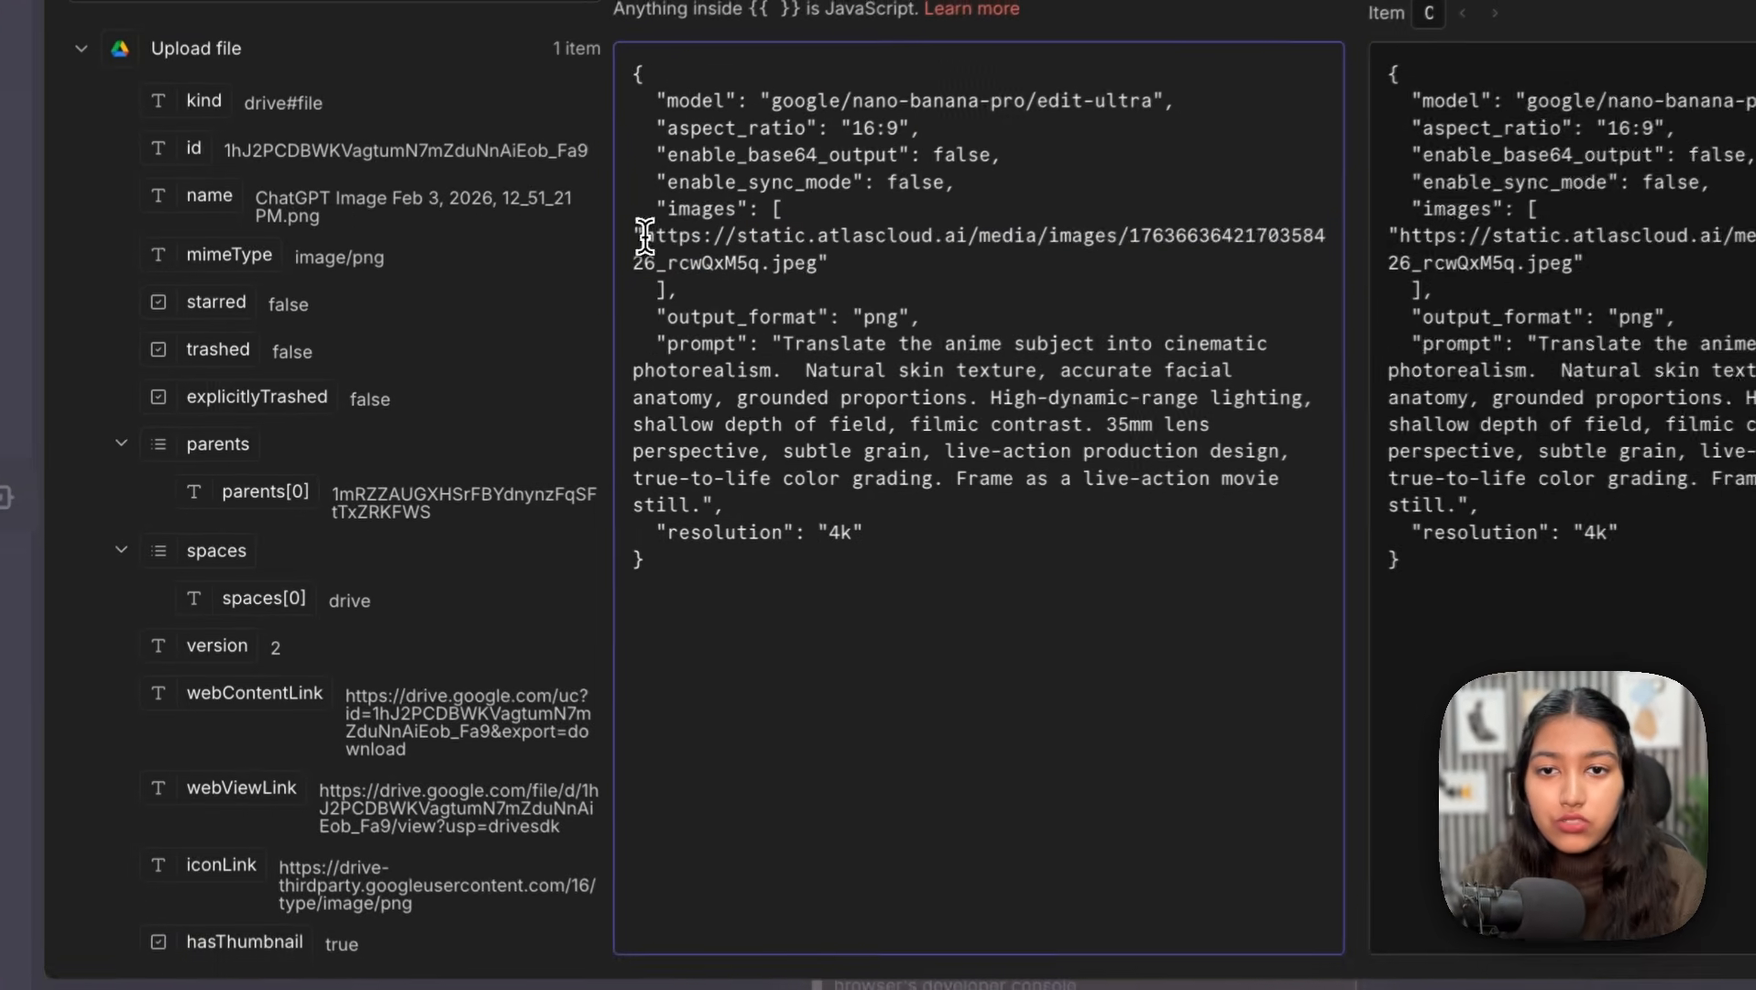
pyautogui.moveTo(544, 292); pyautogui.dragTo(661, 315)
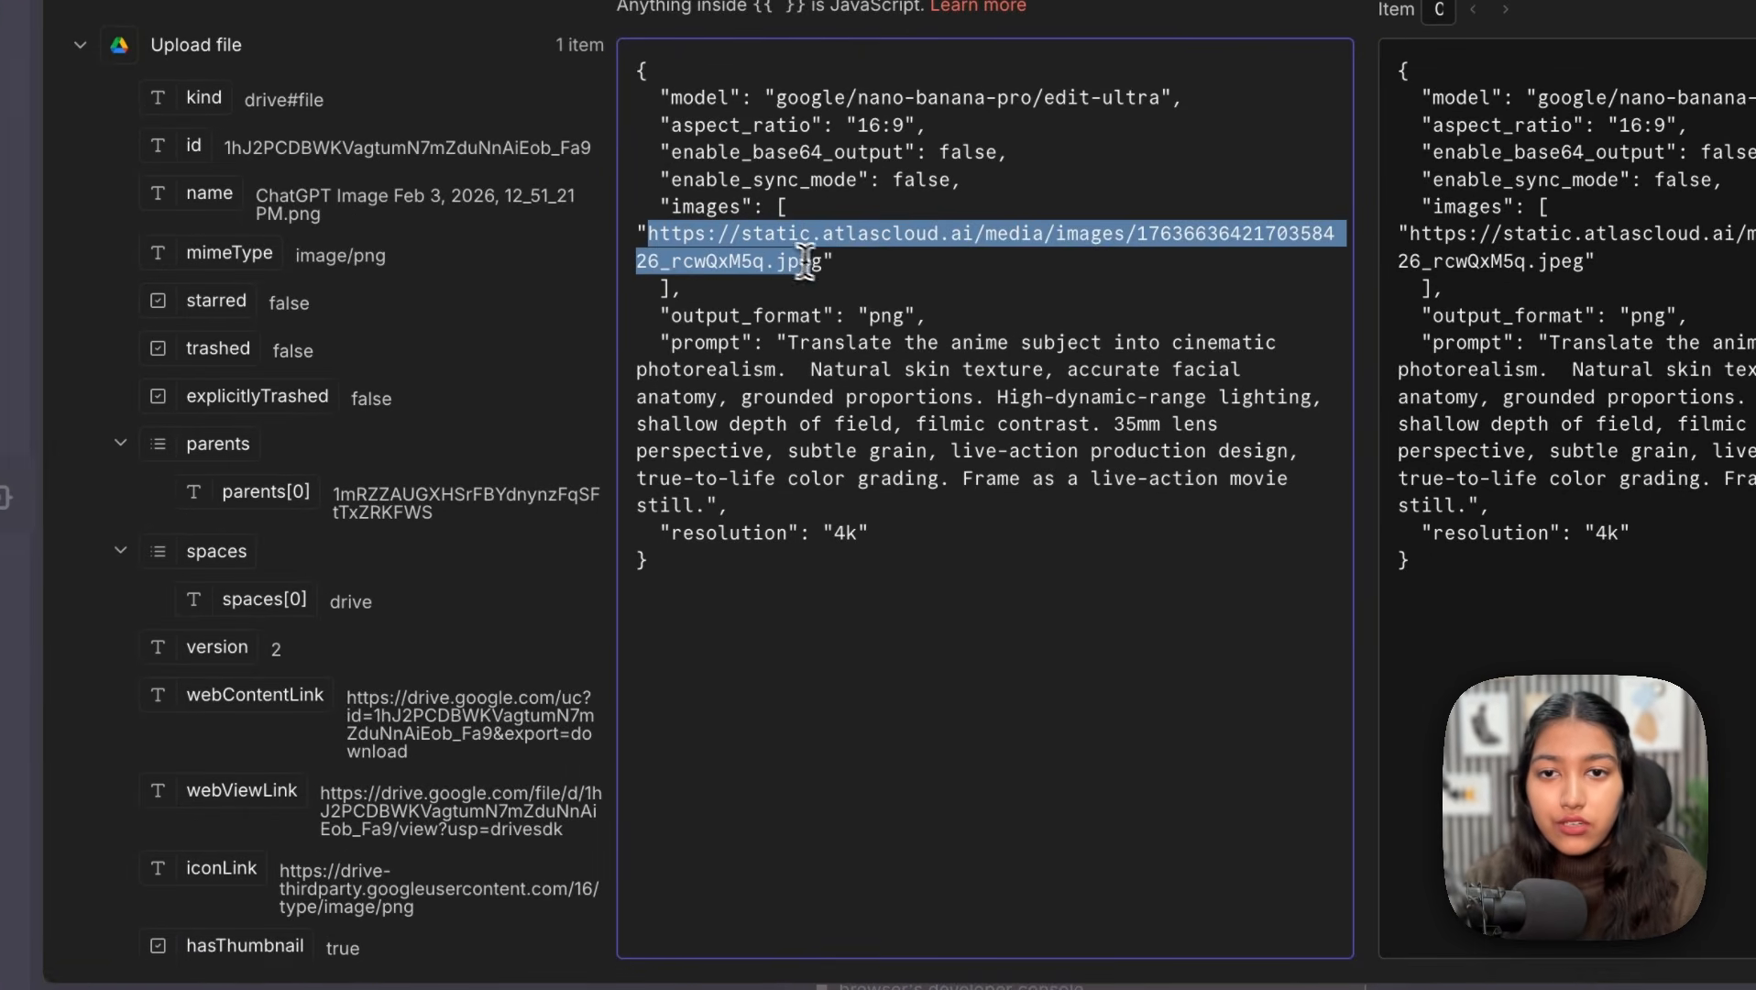
pyautogui.moveTo(820, 269); pyautogui.dragTo(825, 263)
pyautogui.press('BackSpace')
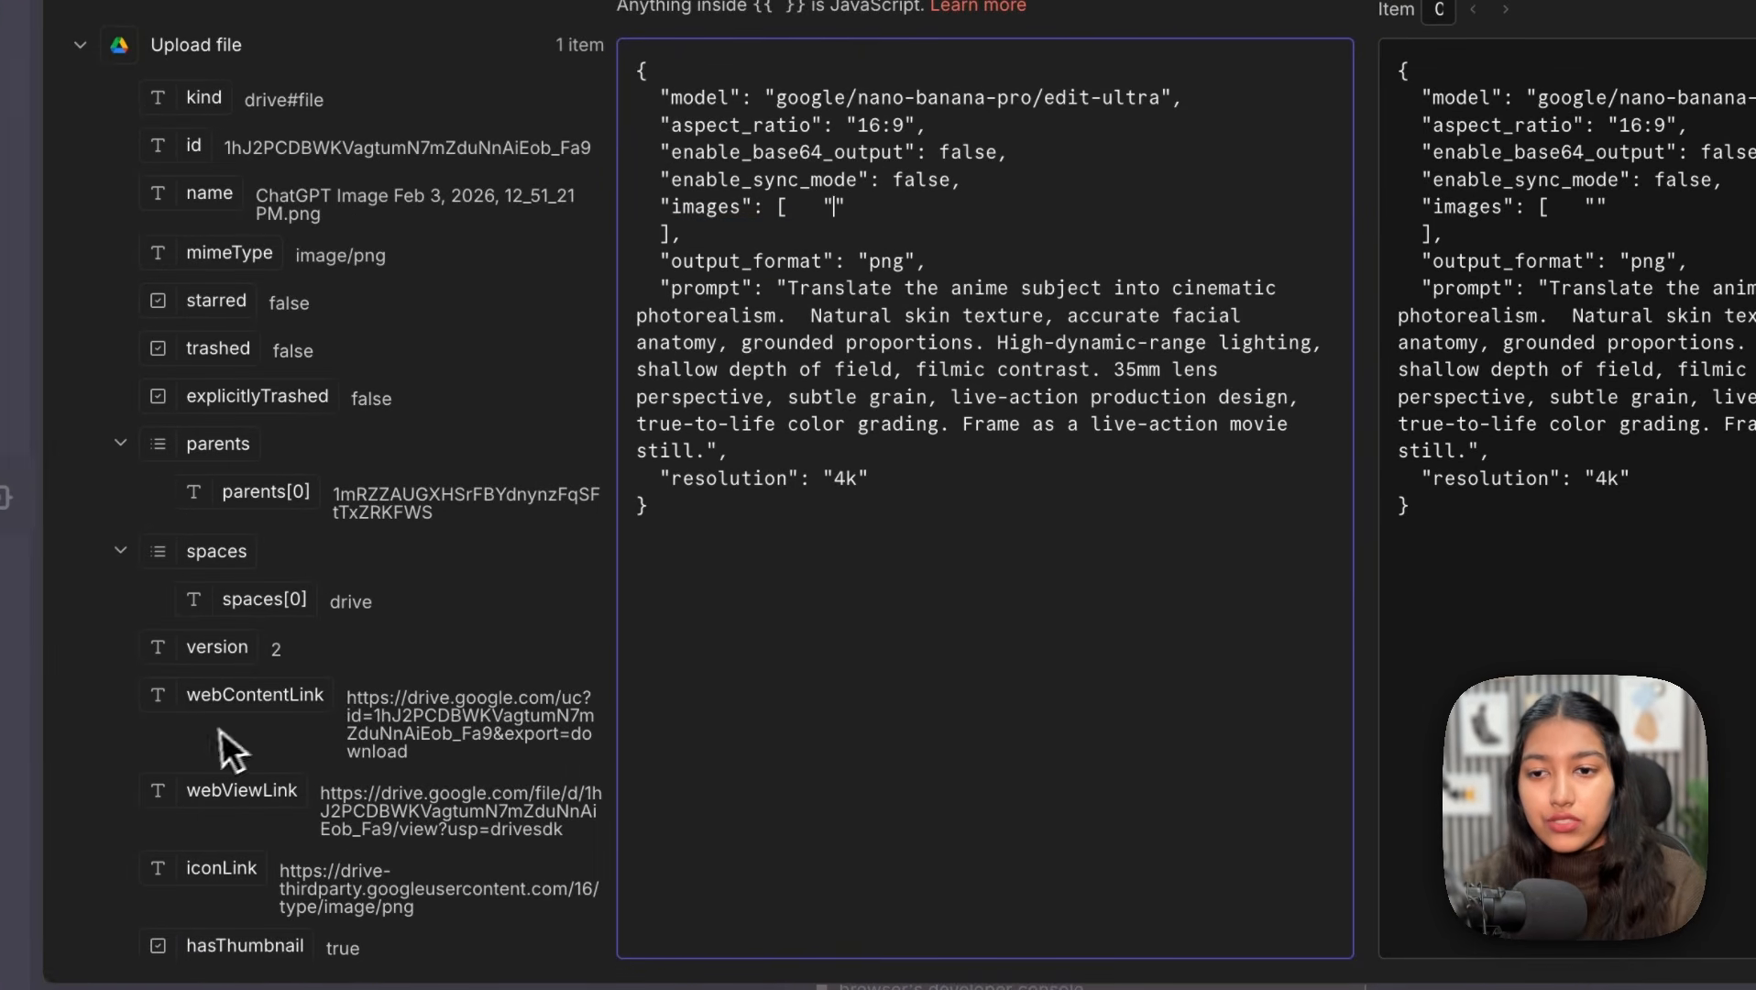
pyautogui.moveTo(221, 729); pyautogui.dragTo(879, 266)
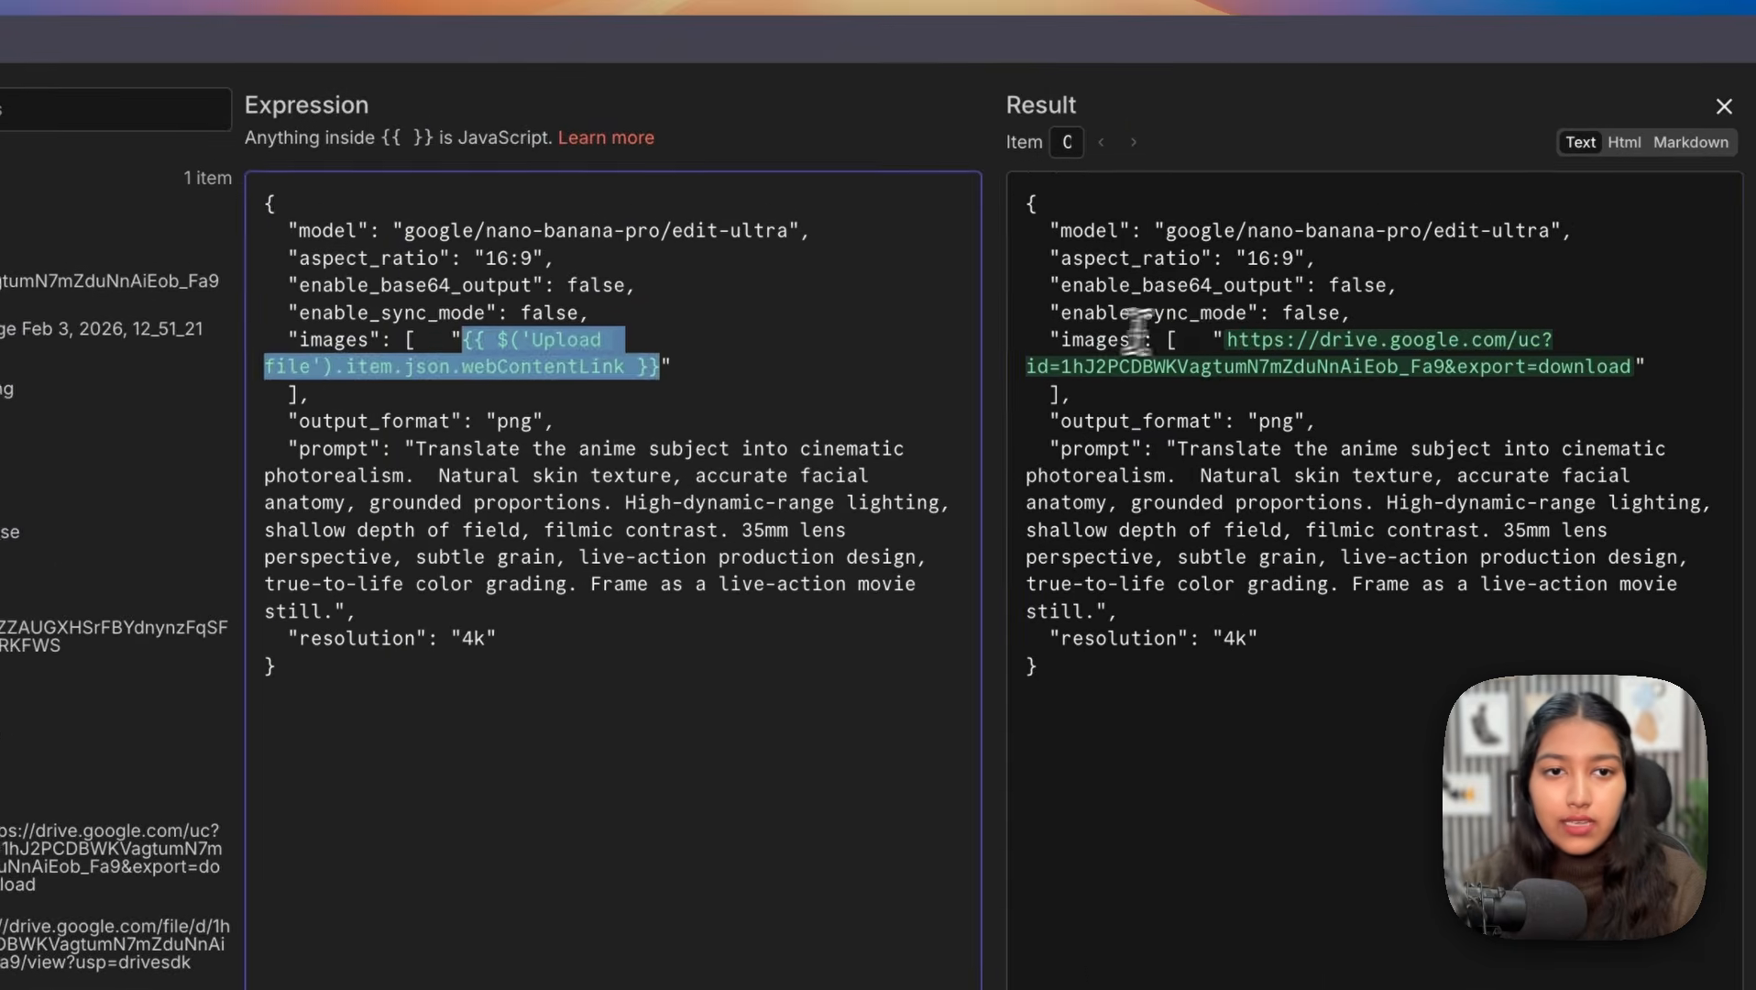
# Step: Check the resolved image link in the expression result and the output_format line in the JSON body
pyautogui.moveTo(1447, 260); pyautogui.dragTo(1611, 372)
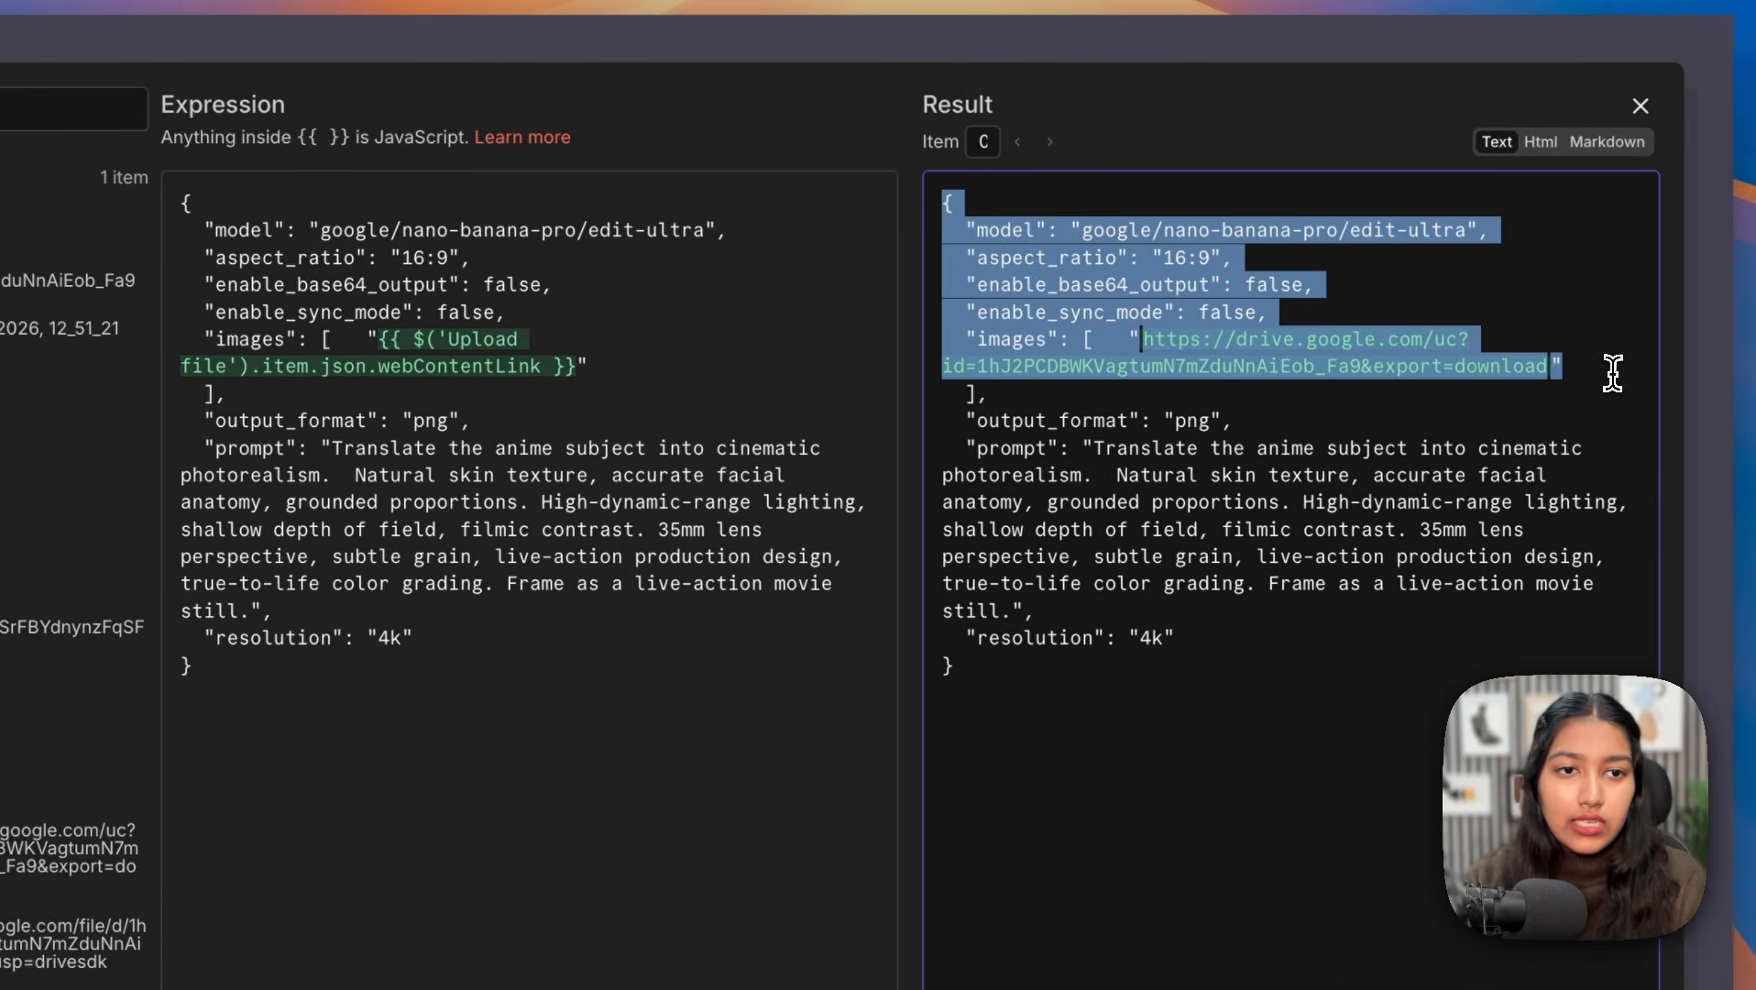
pyautogui.click(1610, 374)
pyautogui.moveTo(1037, 339); pyautogui.dragTo(1068, 340)
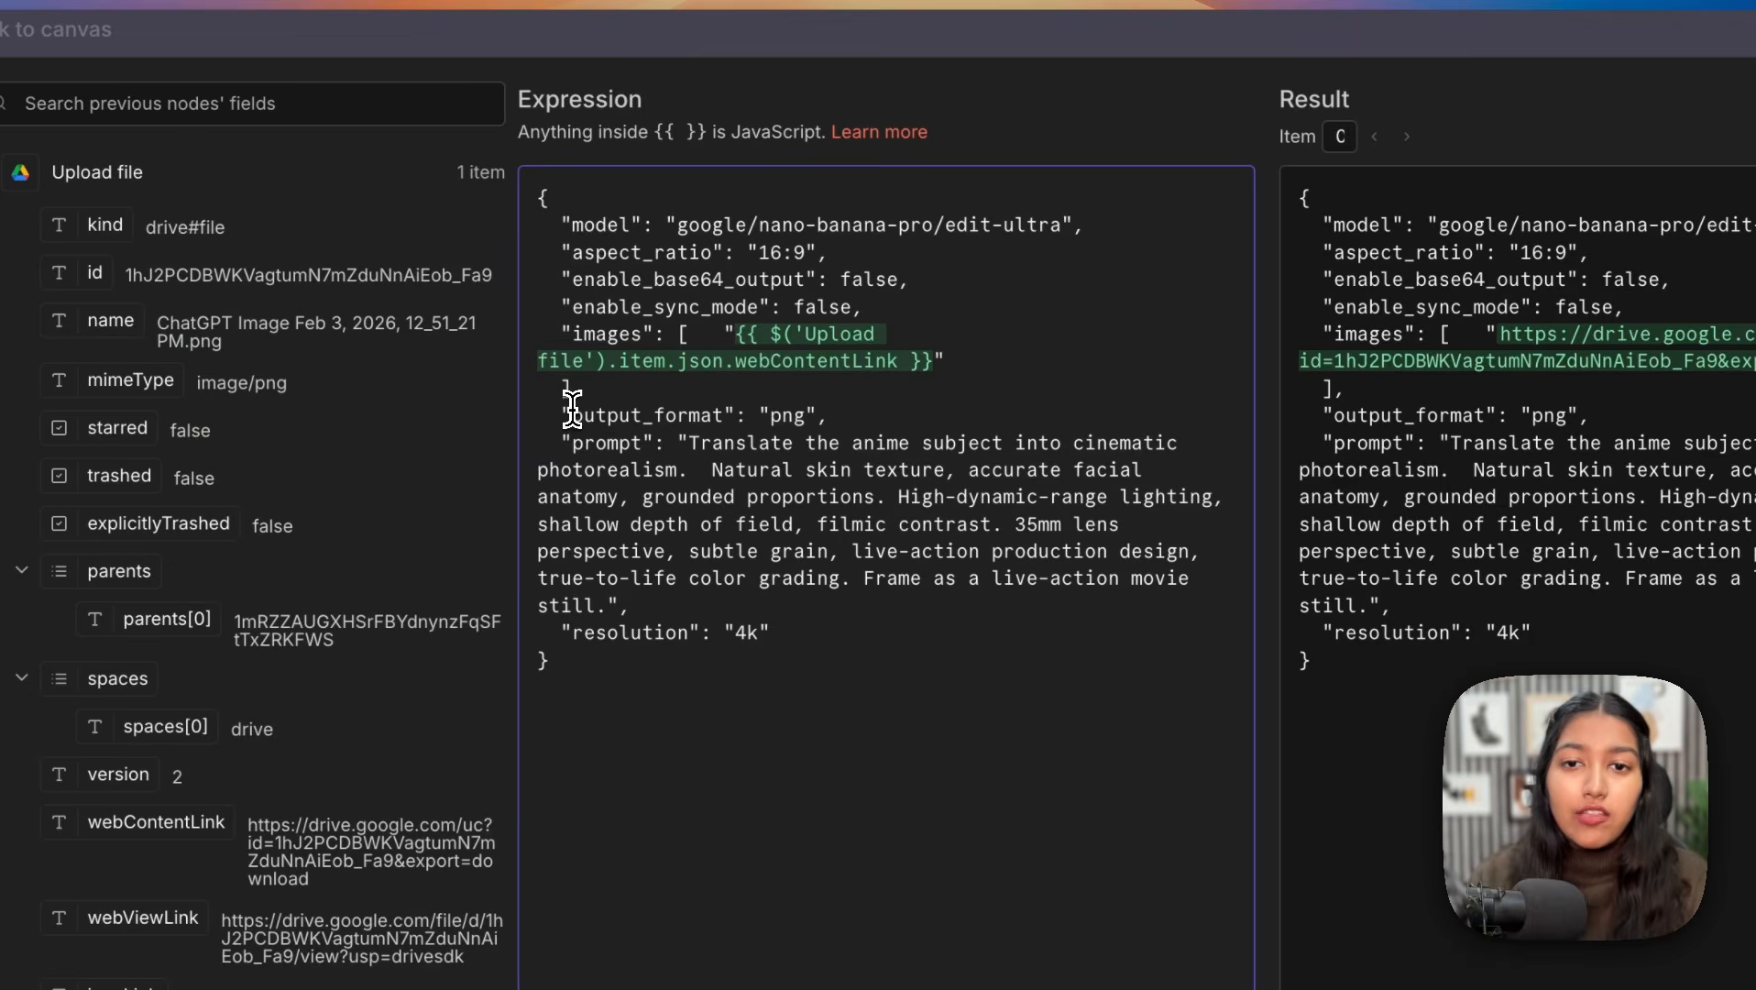
pyautogui.moveTo(217, 417); pyautogui.dragTo(500, 420)
pyautogui.click(498, 419)
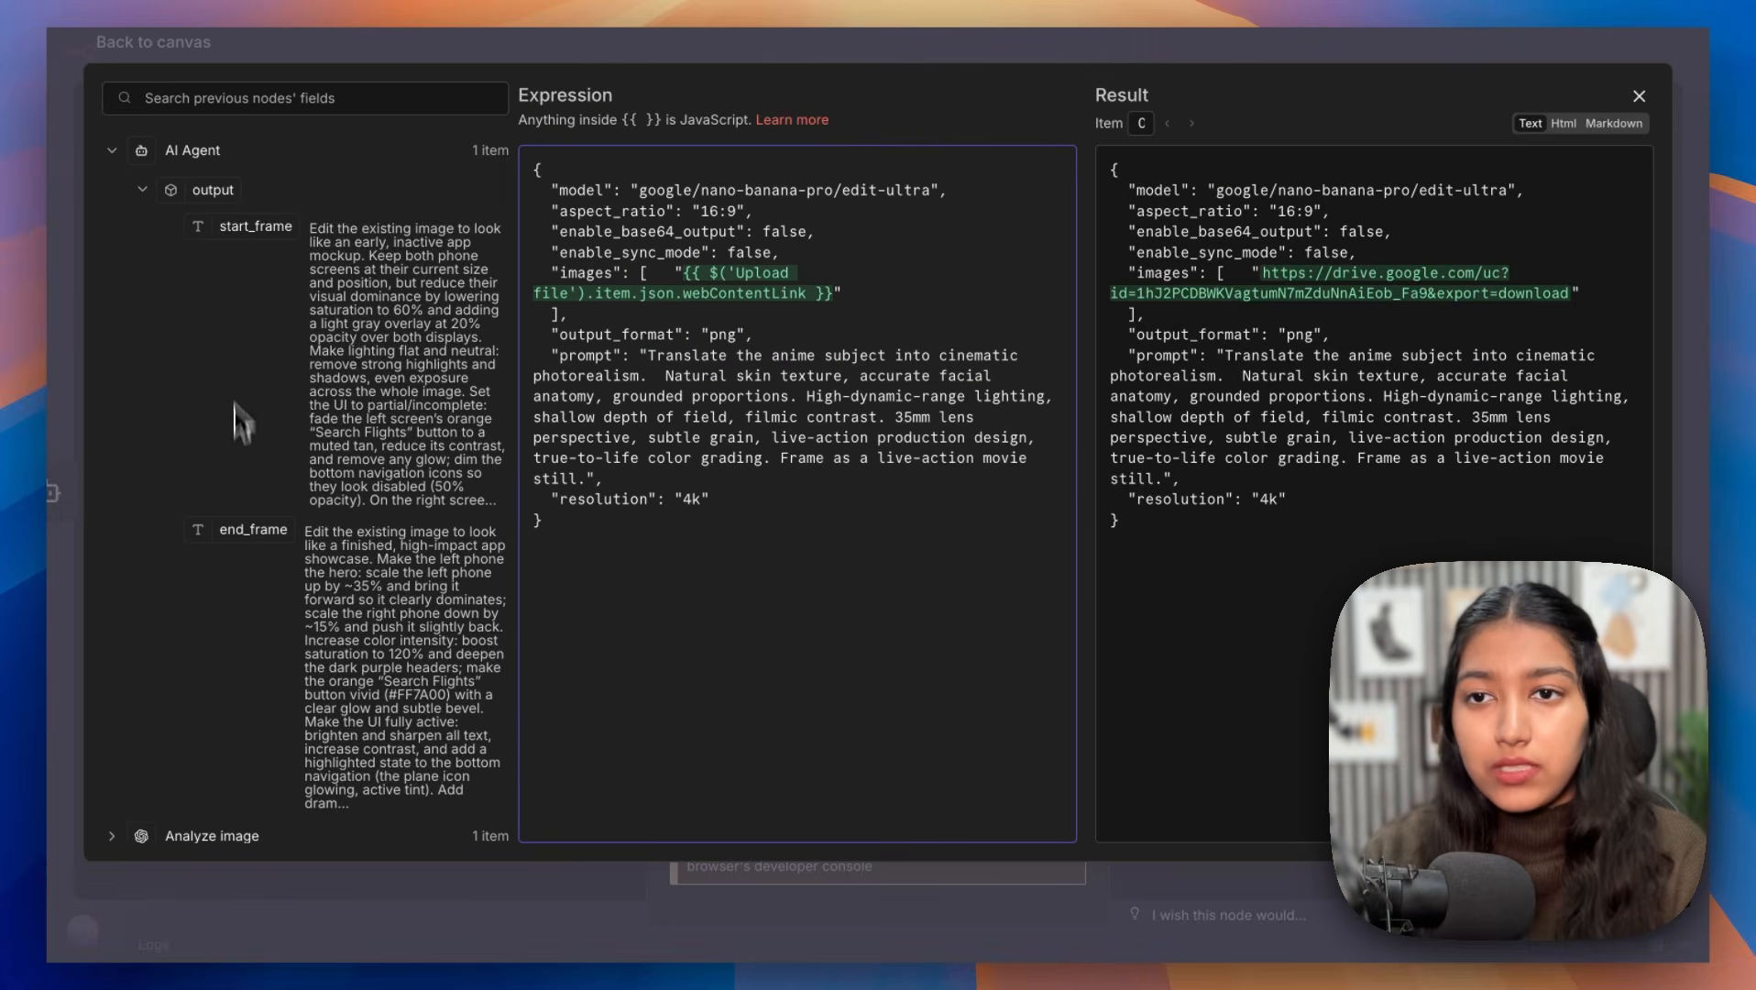
# Step: Replace the sample prompt text with the start_frame field from the AI Agent output, keeping the surrounding quotes
pyautogui.moveTo(645, 355); pyautogui.dragTo(593, 438)
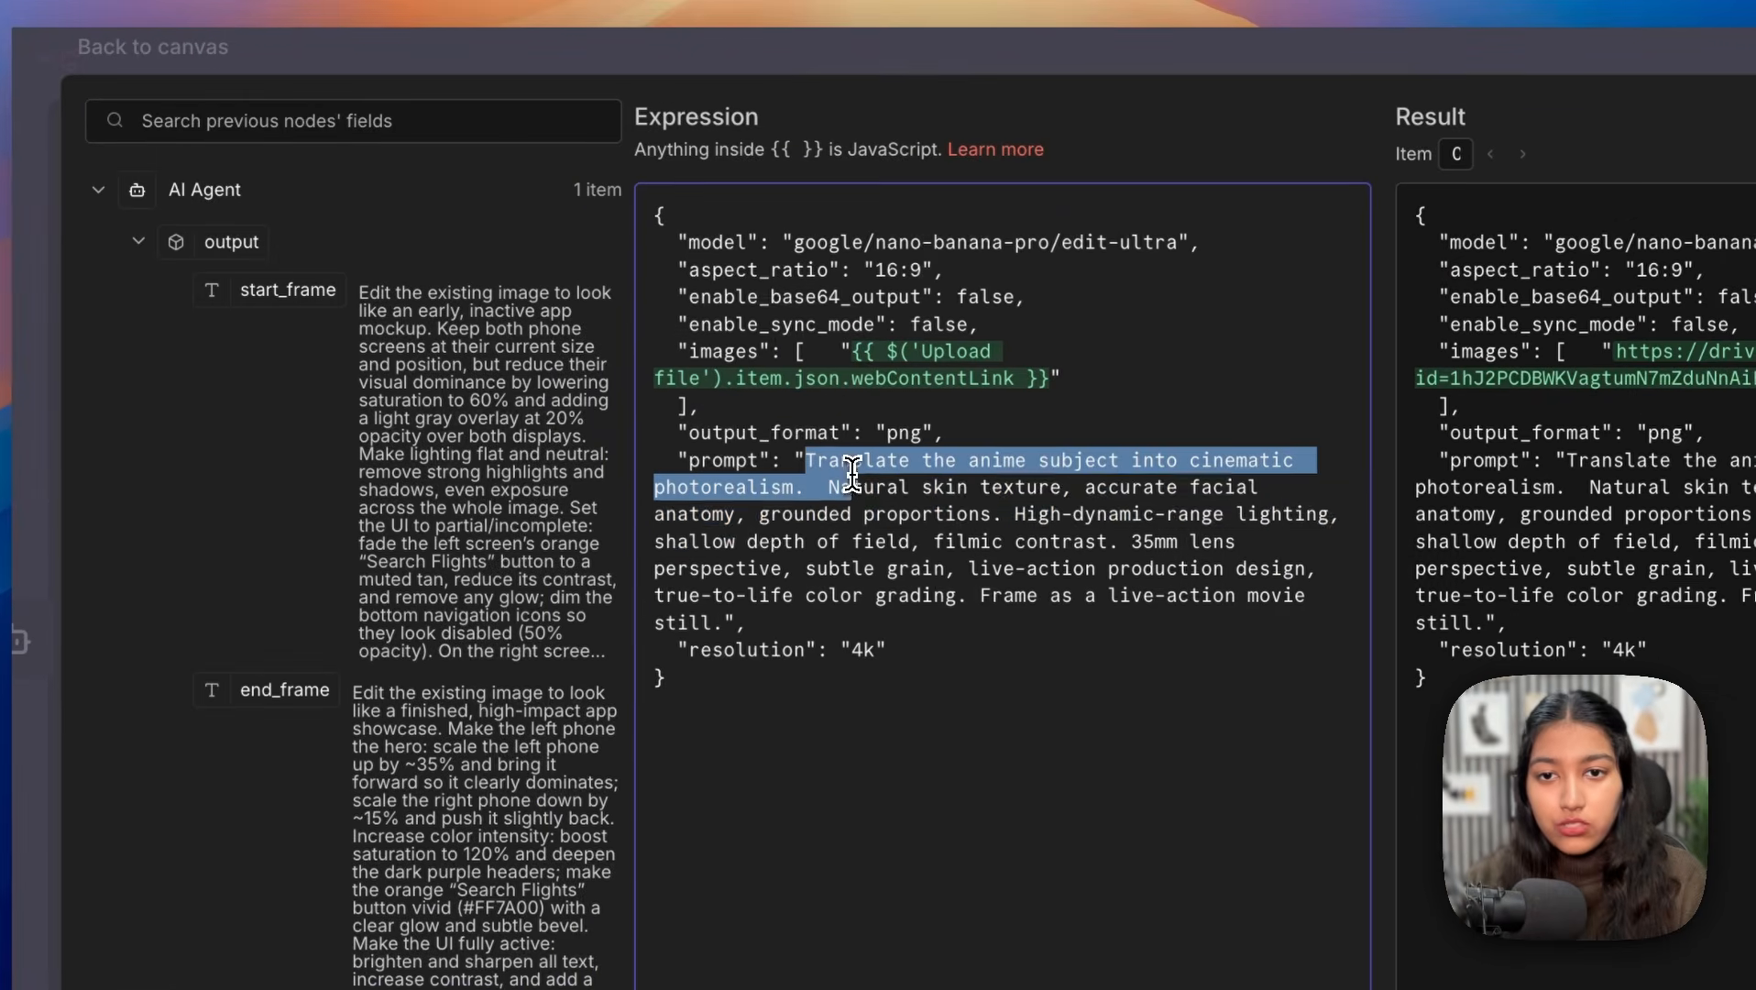
pyautogui.moveTo(736, 576); pyautogui.dragTo(724, 615)
pyautogui.press('BackSpace')
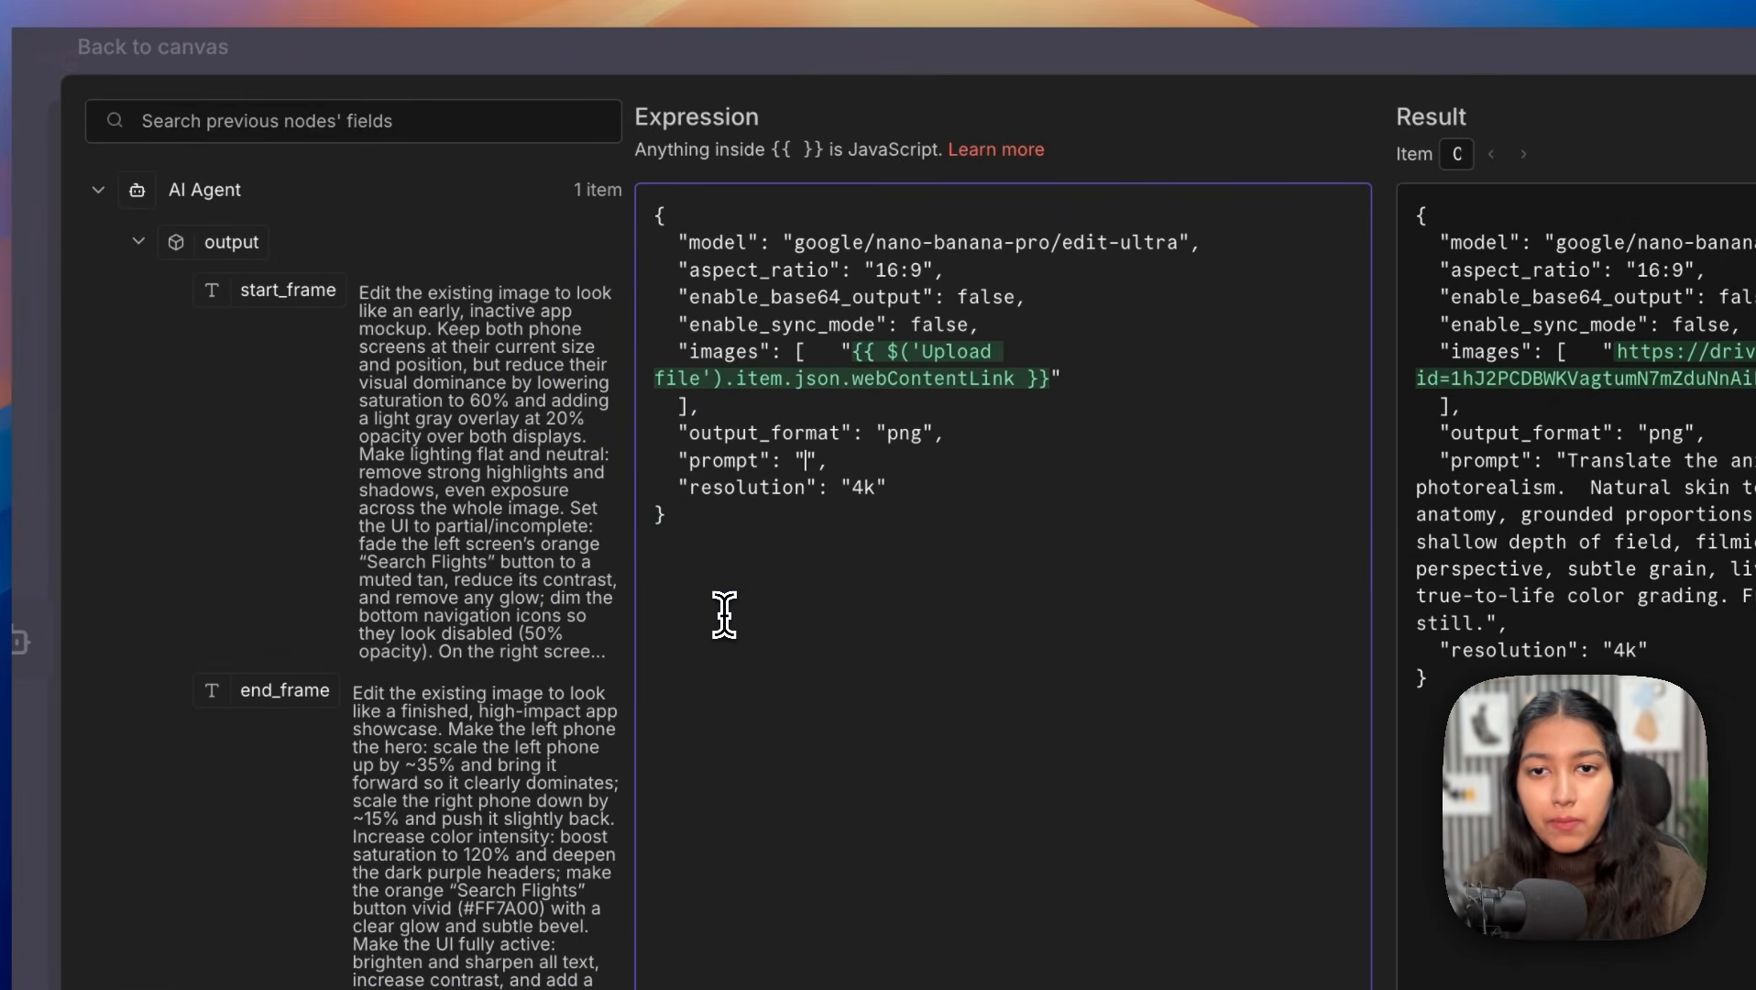
pyautogui.moveTo(243, 286); pyautogui.dragTo(805, 463)
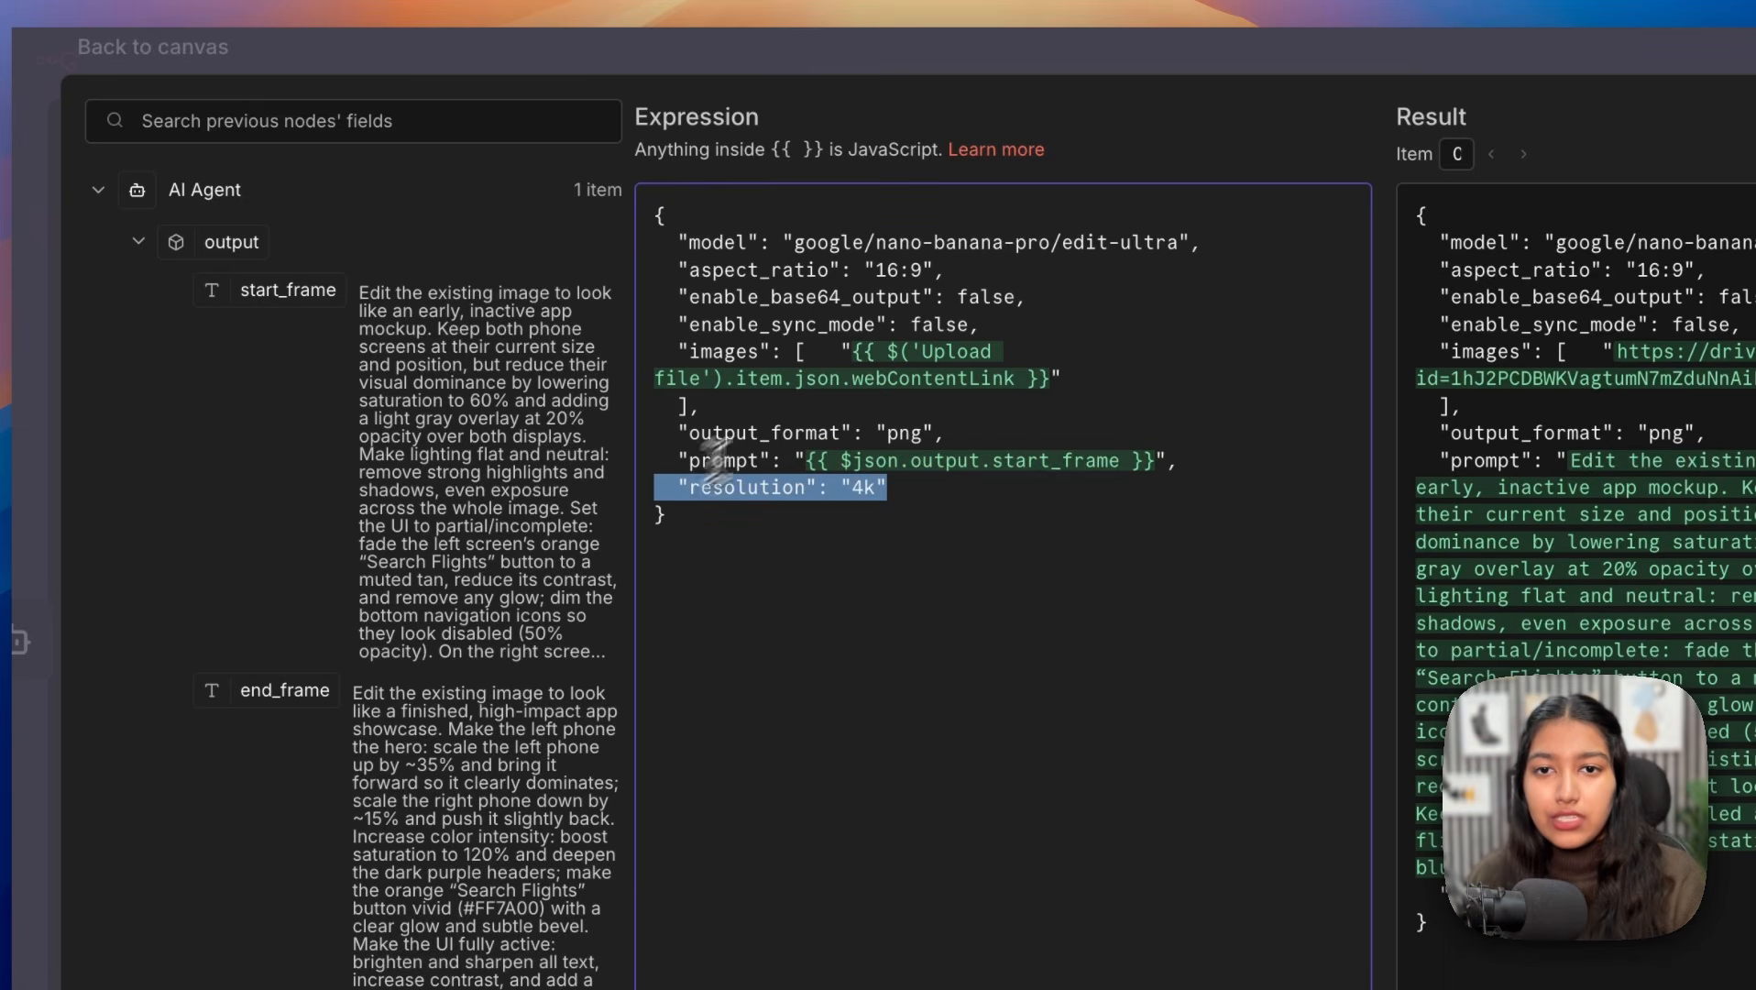
# Step: Rename the HTTP Request node to Start Frame Image Generator and execute it
pyautogui.press('Escape')
pyautogui.click(902, 104)
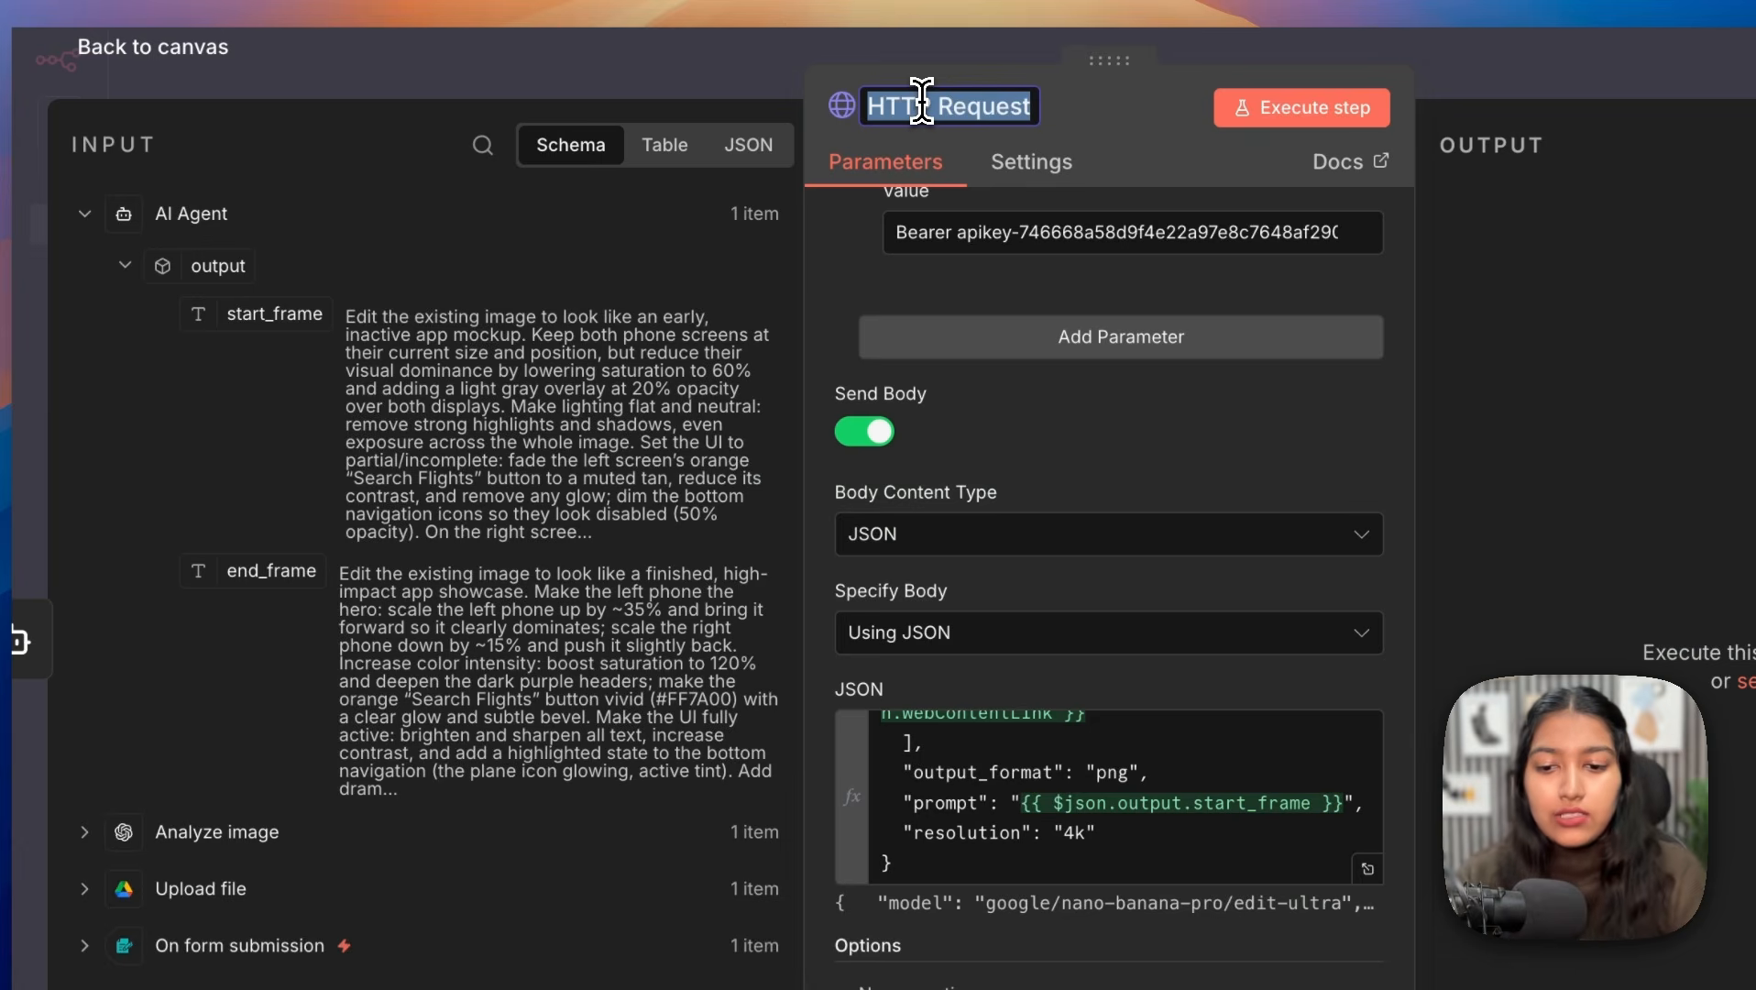
pyautogui.write('Start Frame Image Gene')
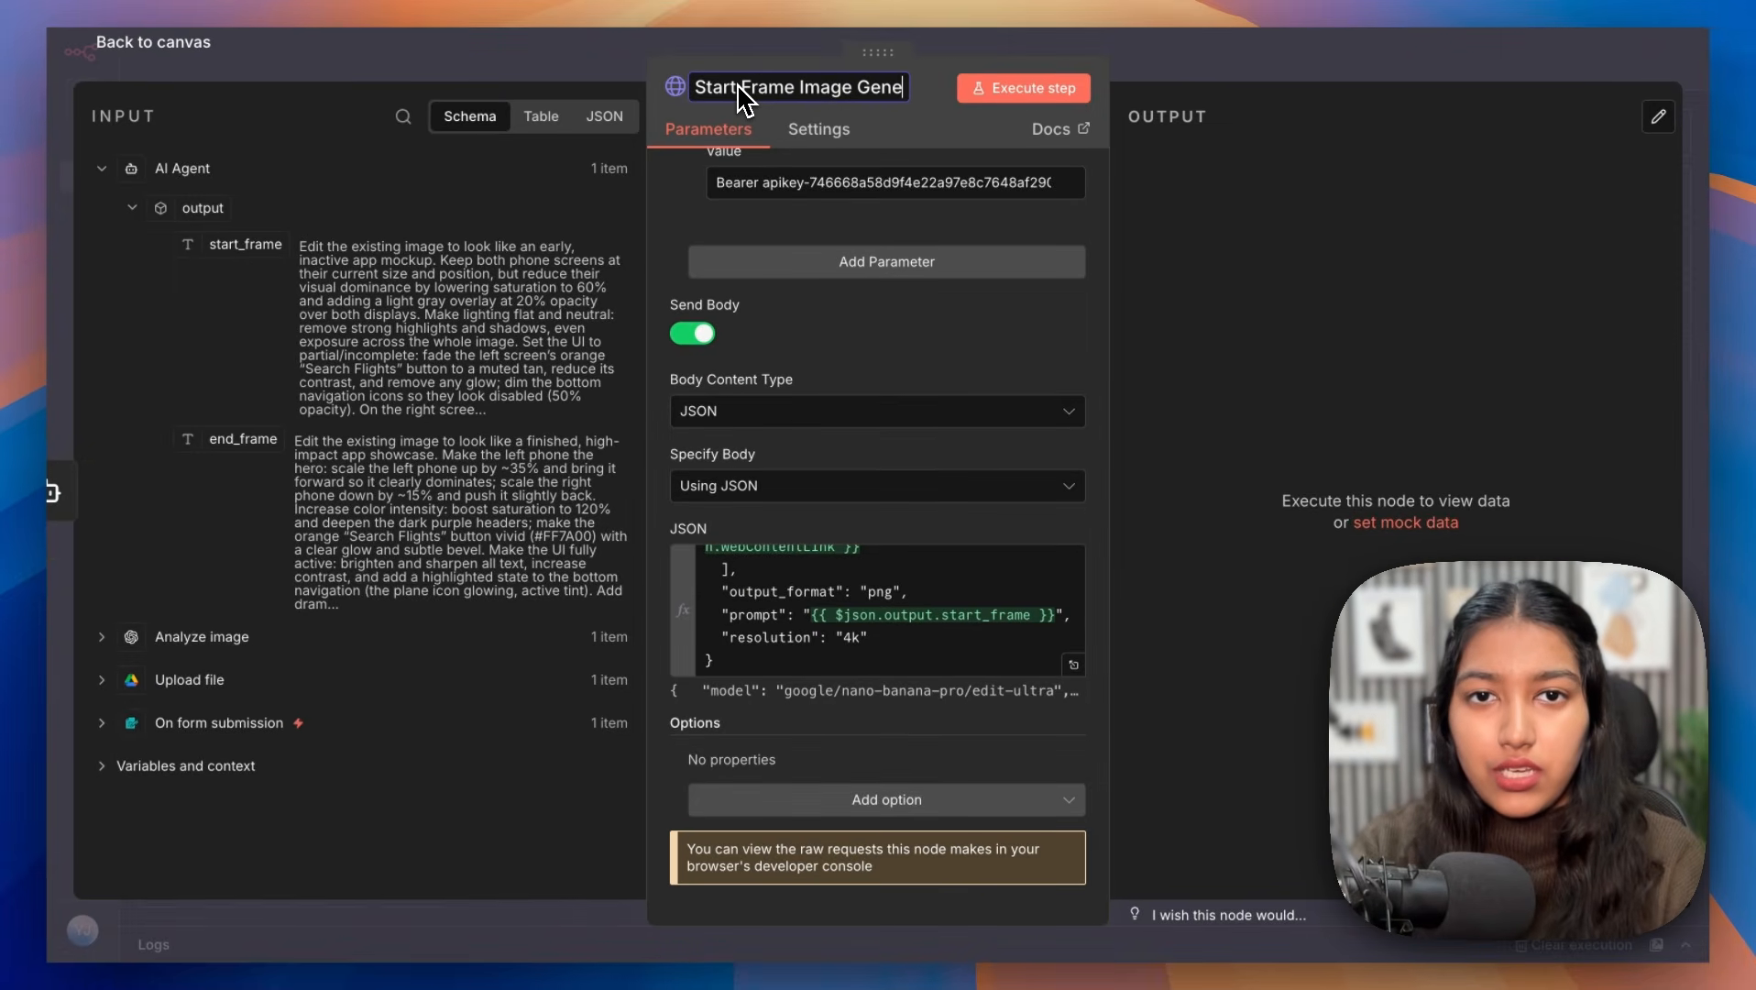
pyautogui.write('r')
pyautogui.write('a...')
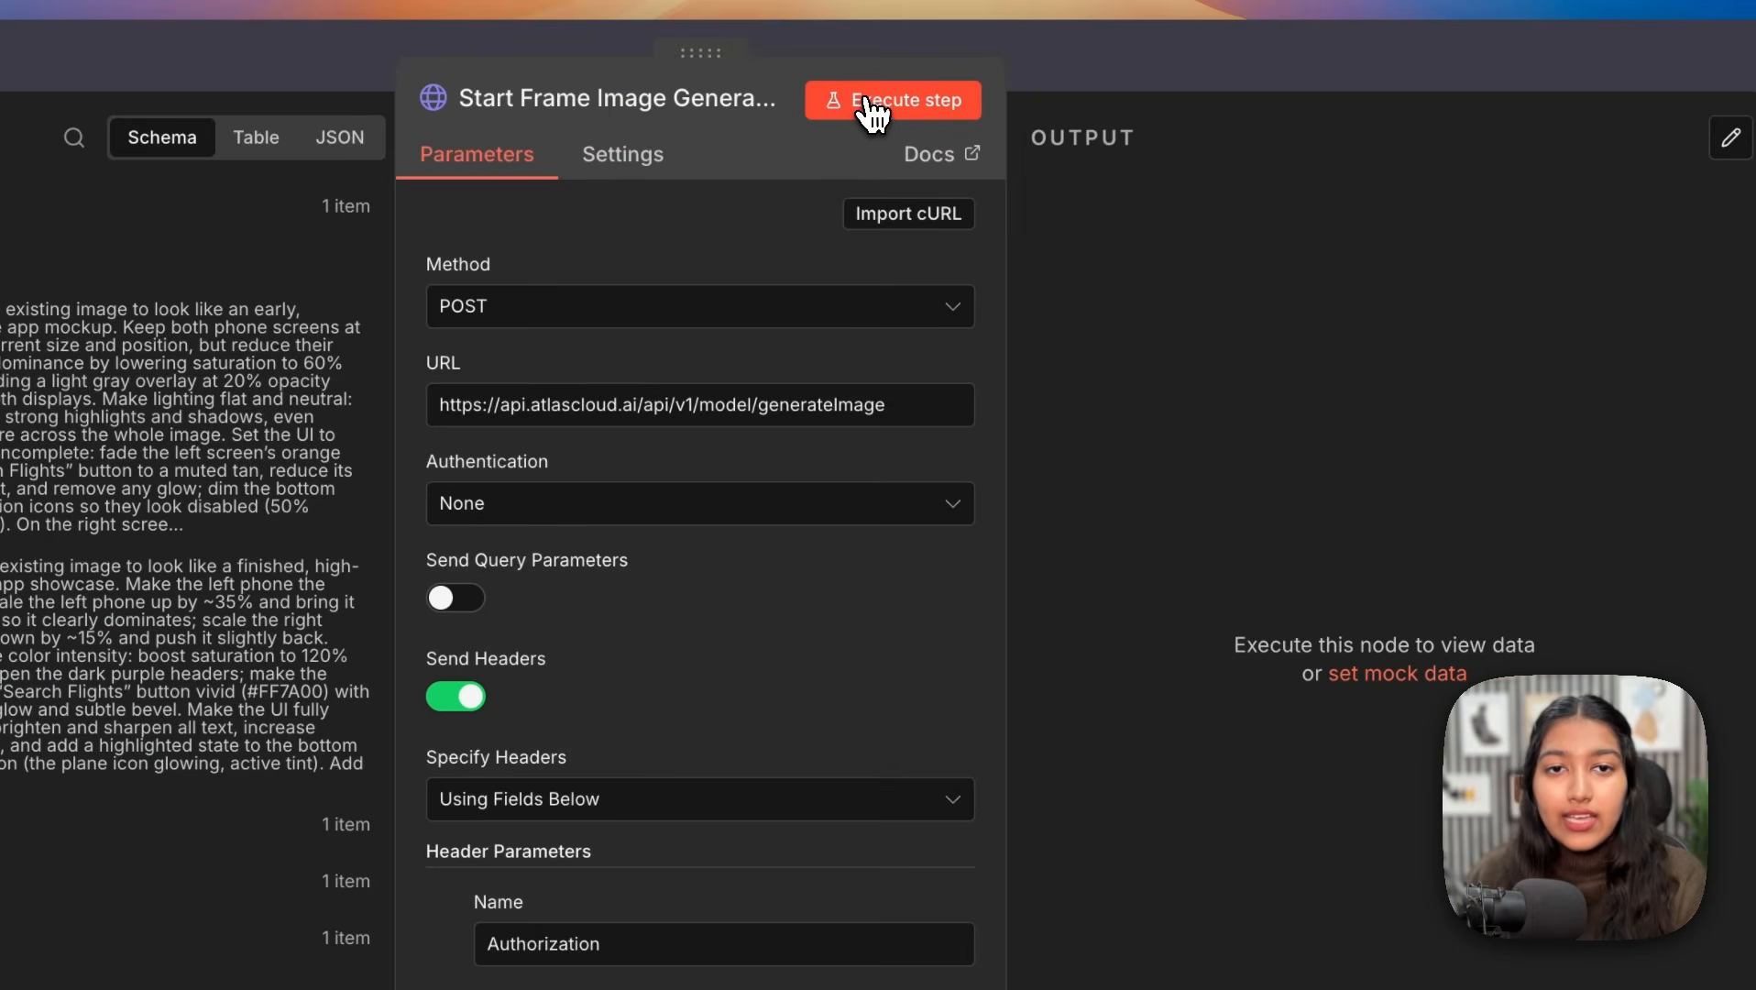
pyautogui.click(874, 110)
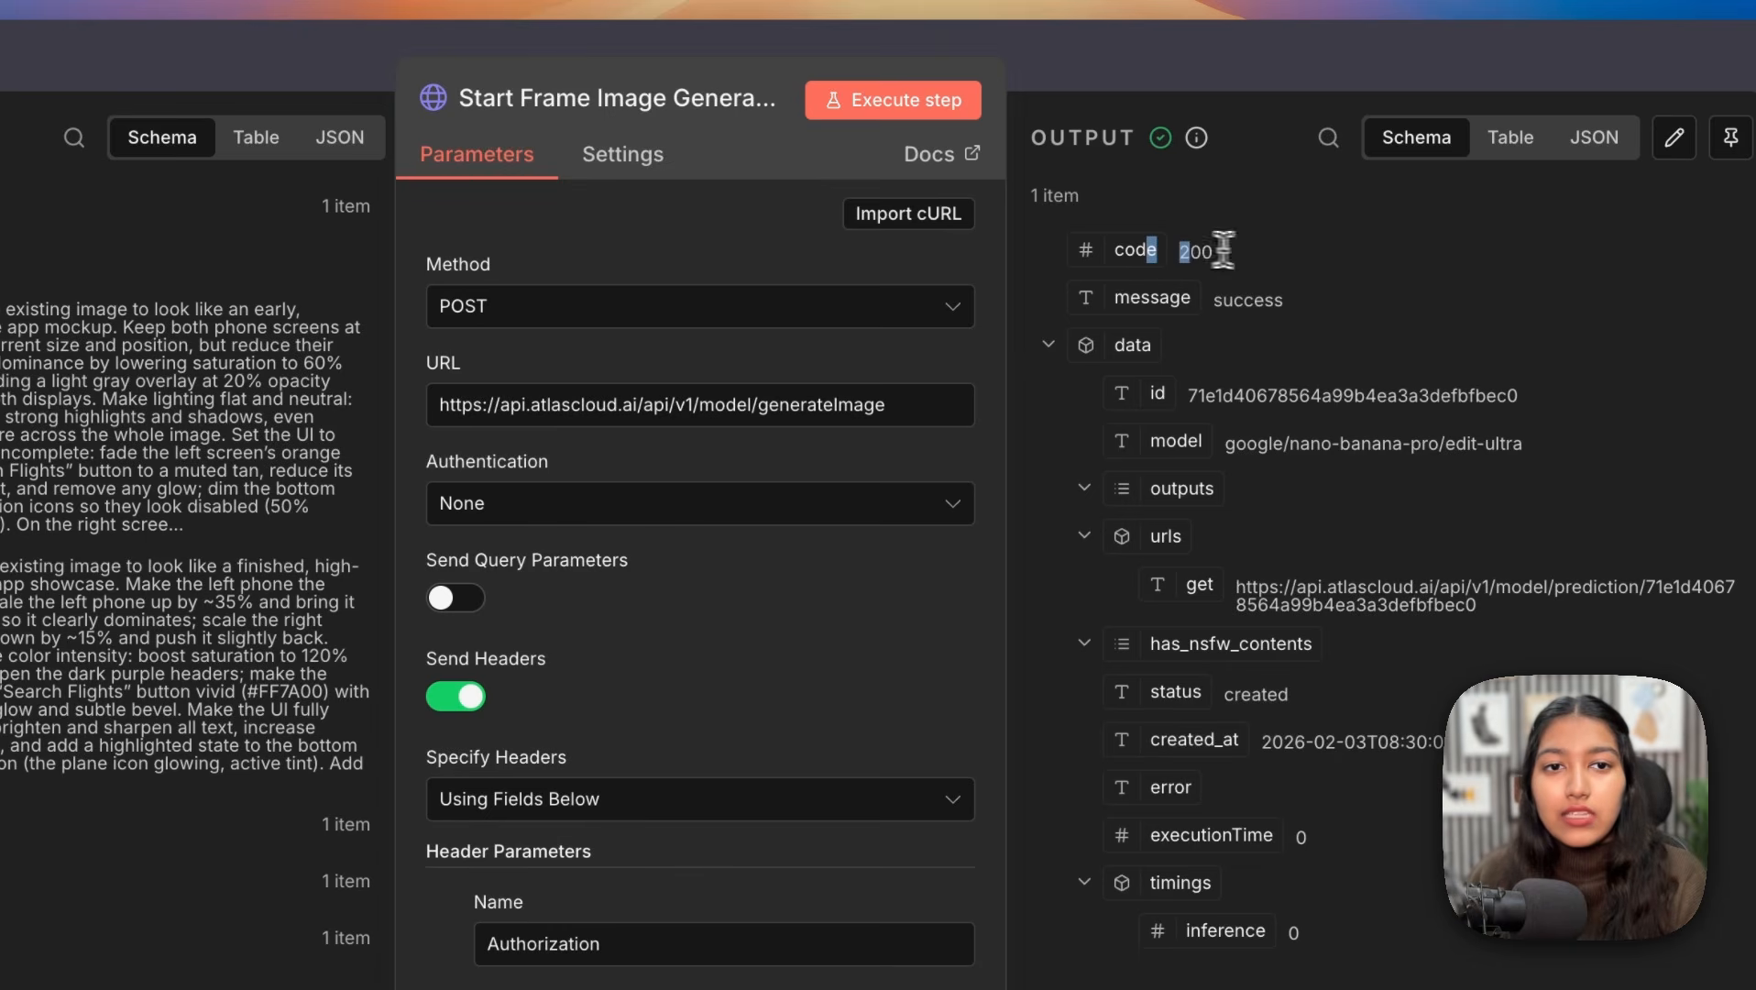
pyautogui.moveTo(1108, 304); pyautogui.dragTo(1289, 310)
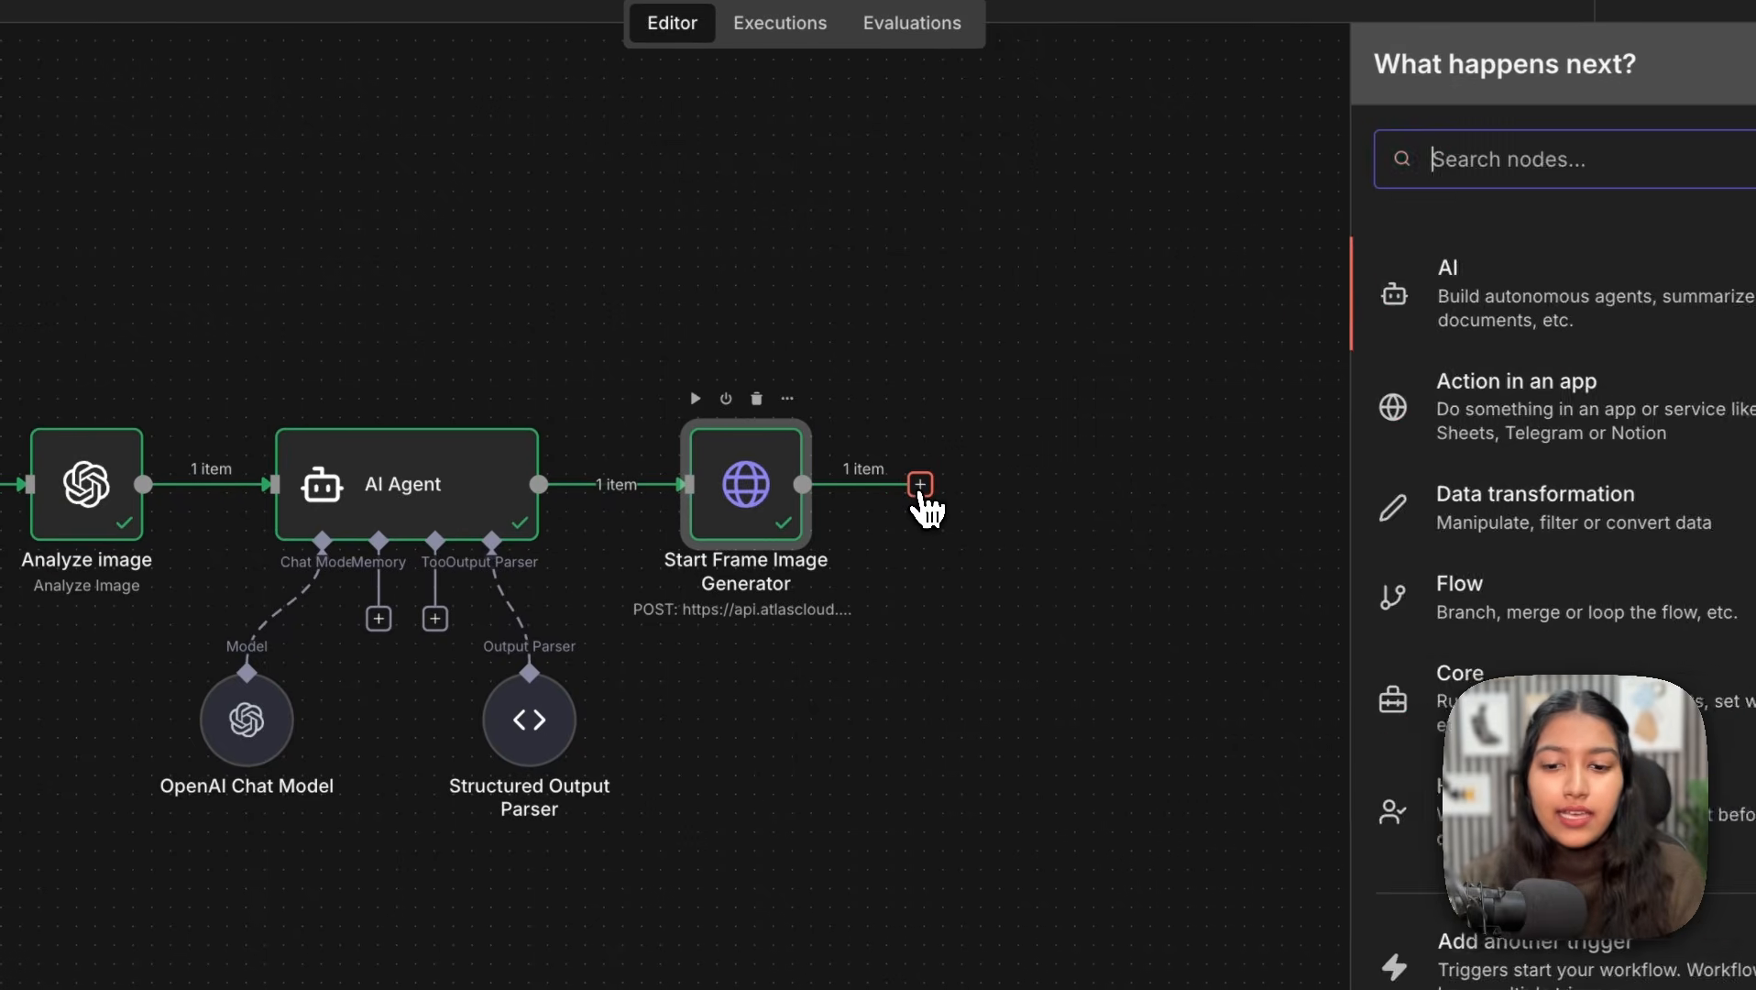
# Step: Add a 45-second Wait node after the Start Frame Image Generator node and execute it
pyautogui.write('wait')
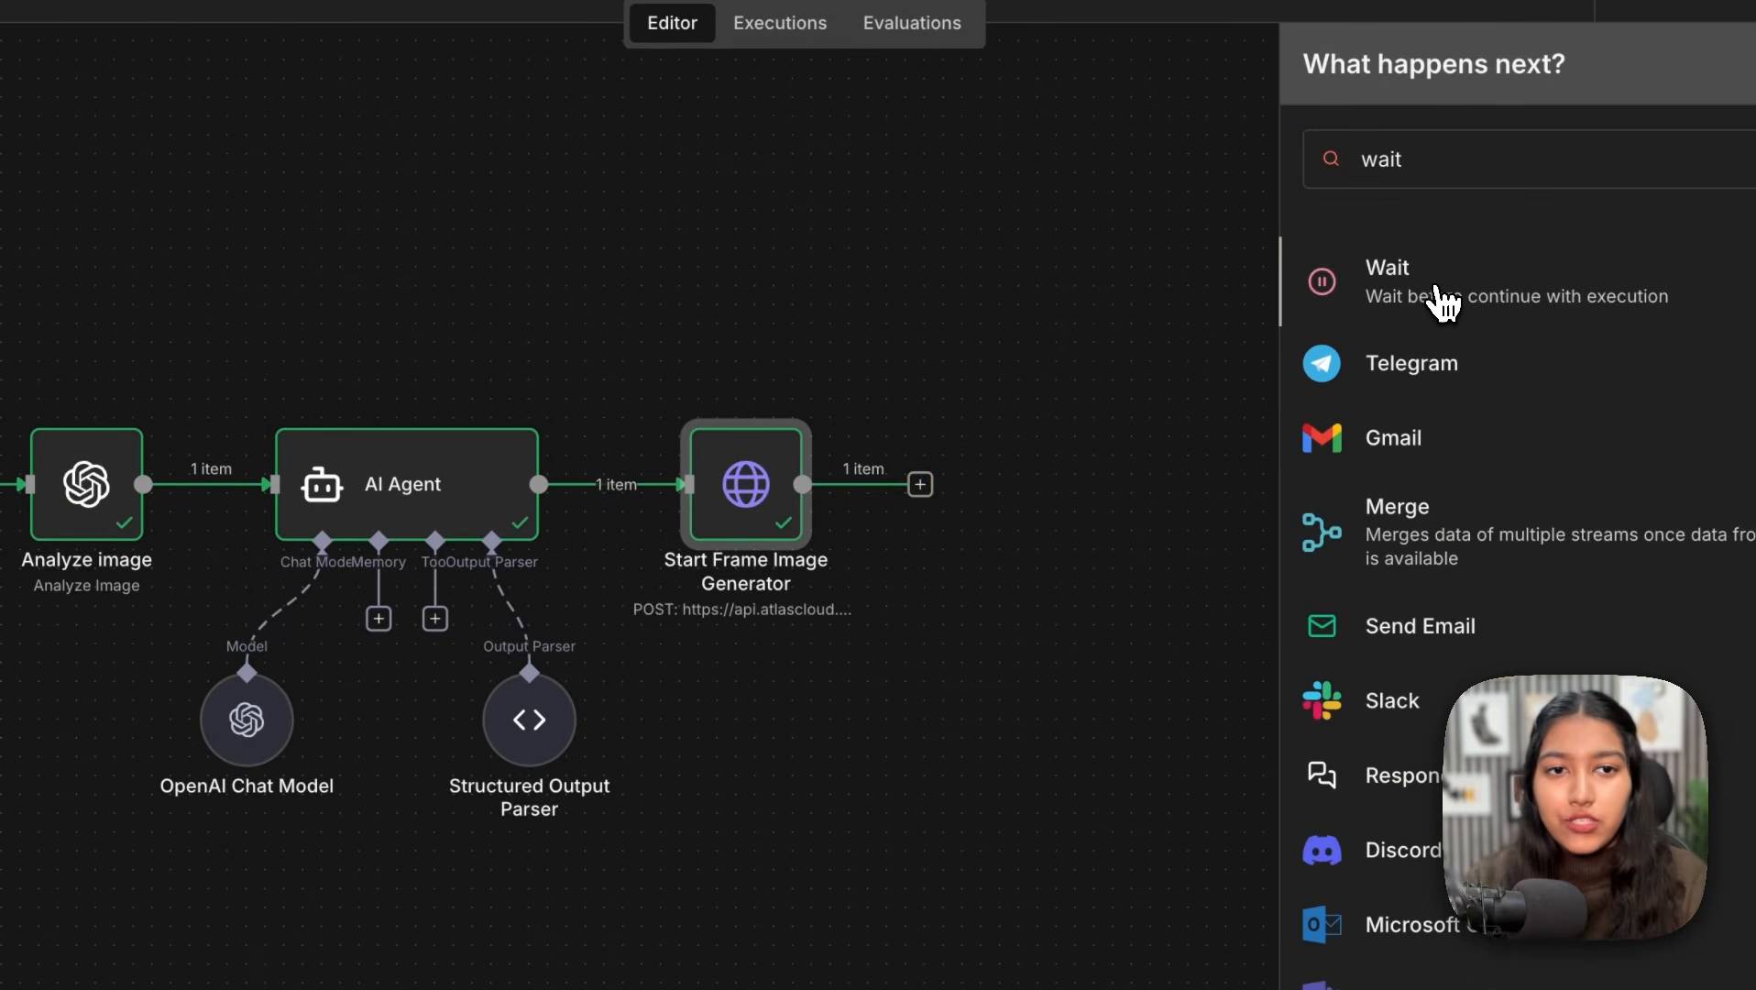
pyautogui.click(1440, 295)
pyautogui.click(500, 271)
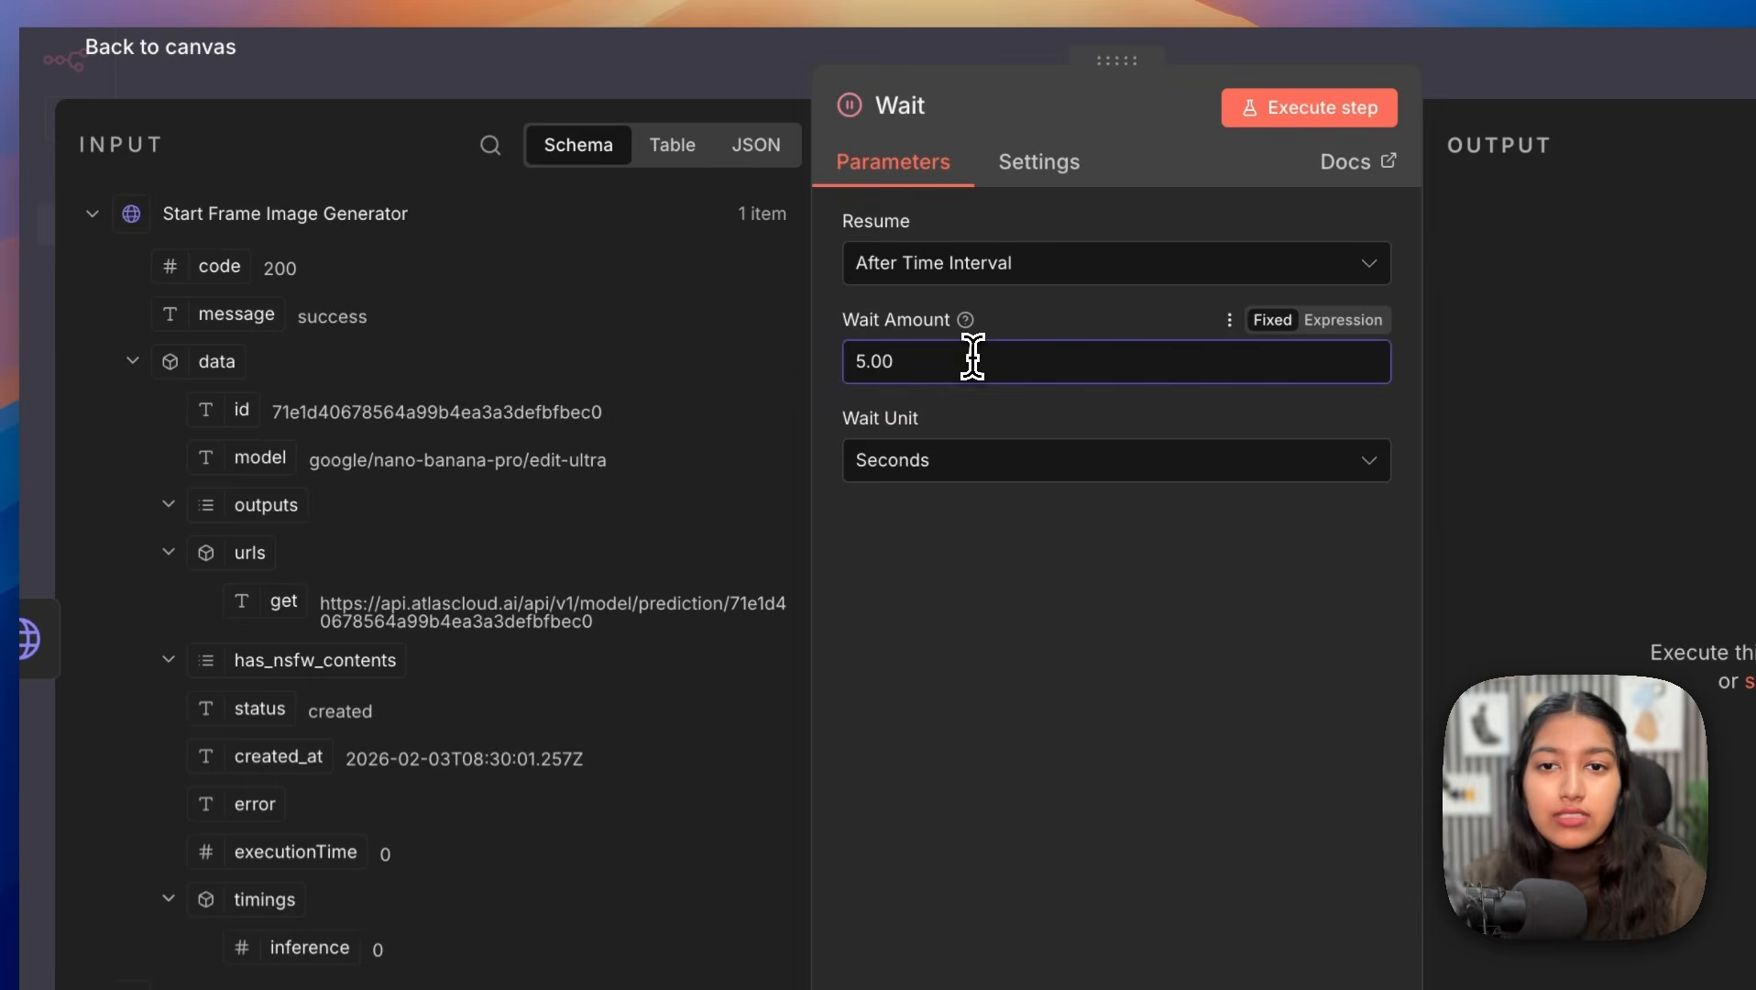
pyautogui.click(993, 413)
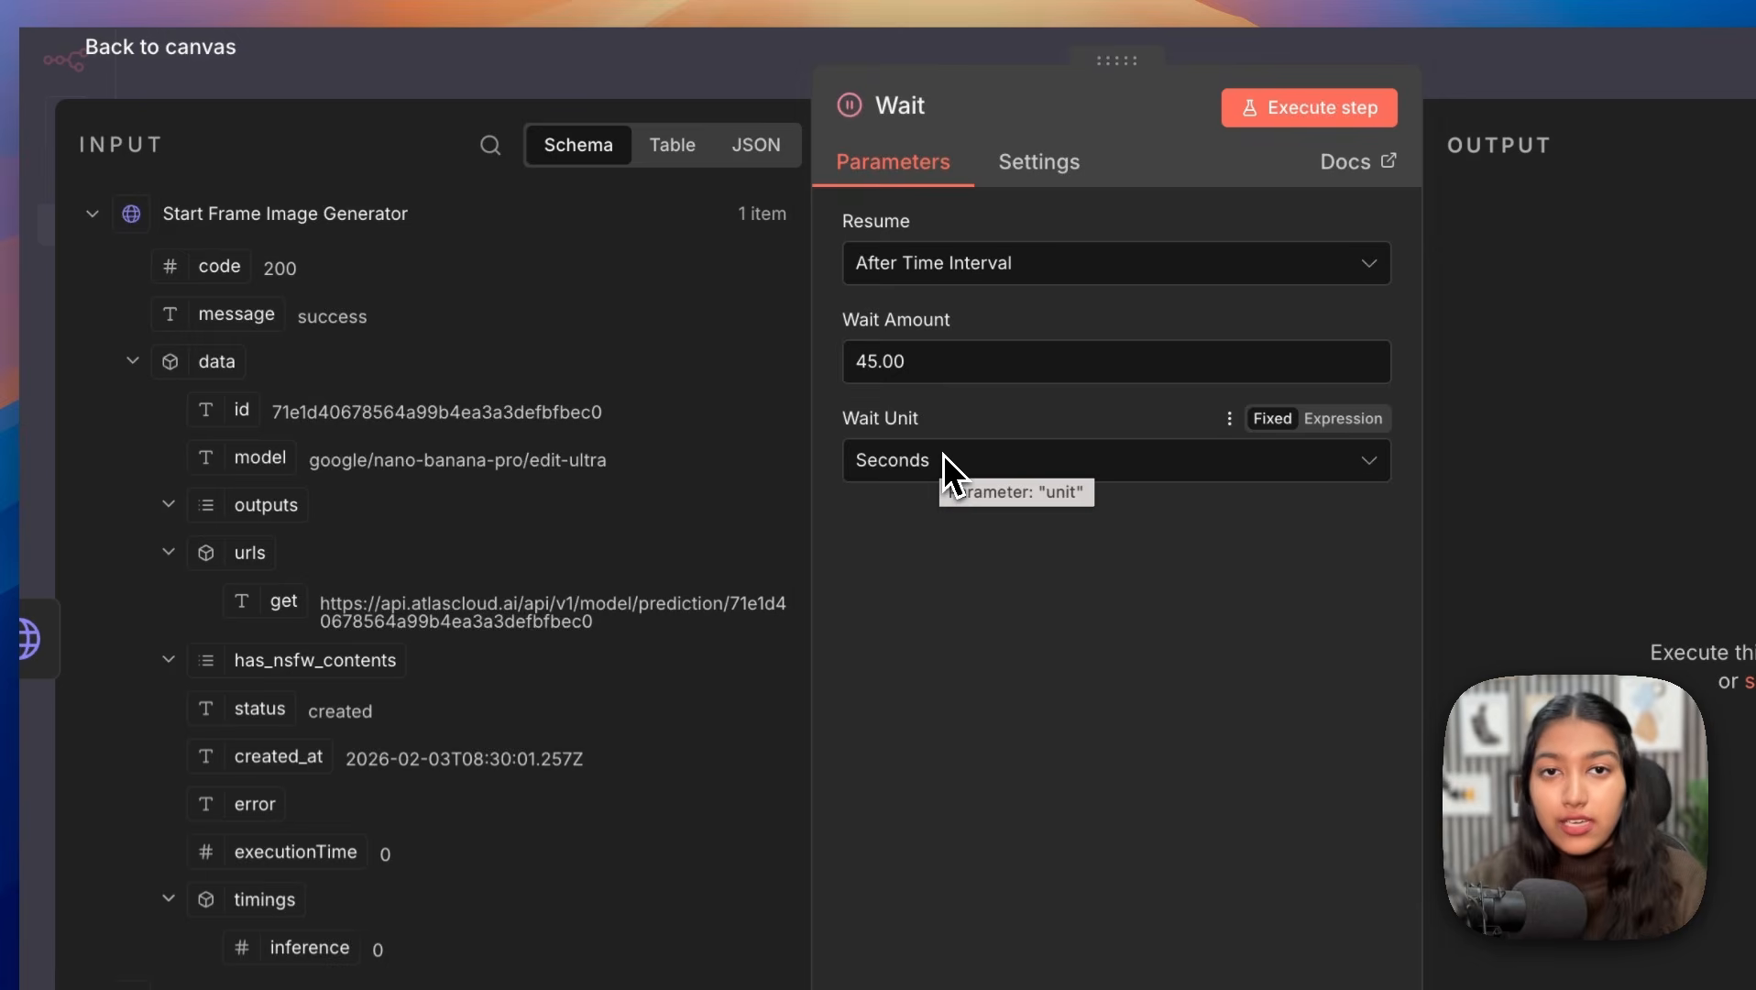
pyautogui.doubleClick(721, 360)
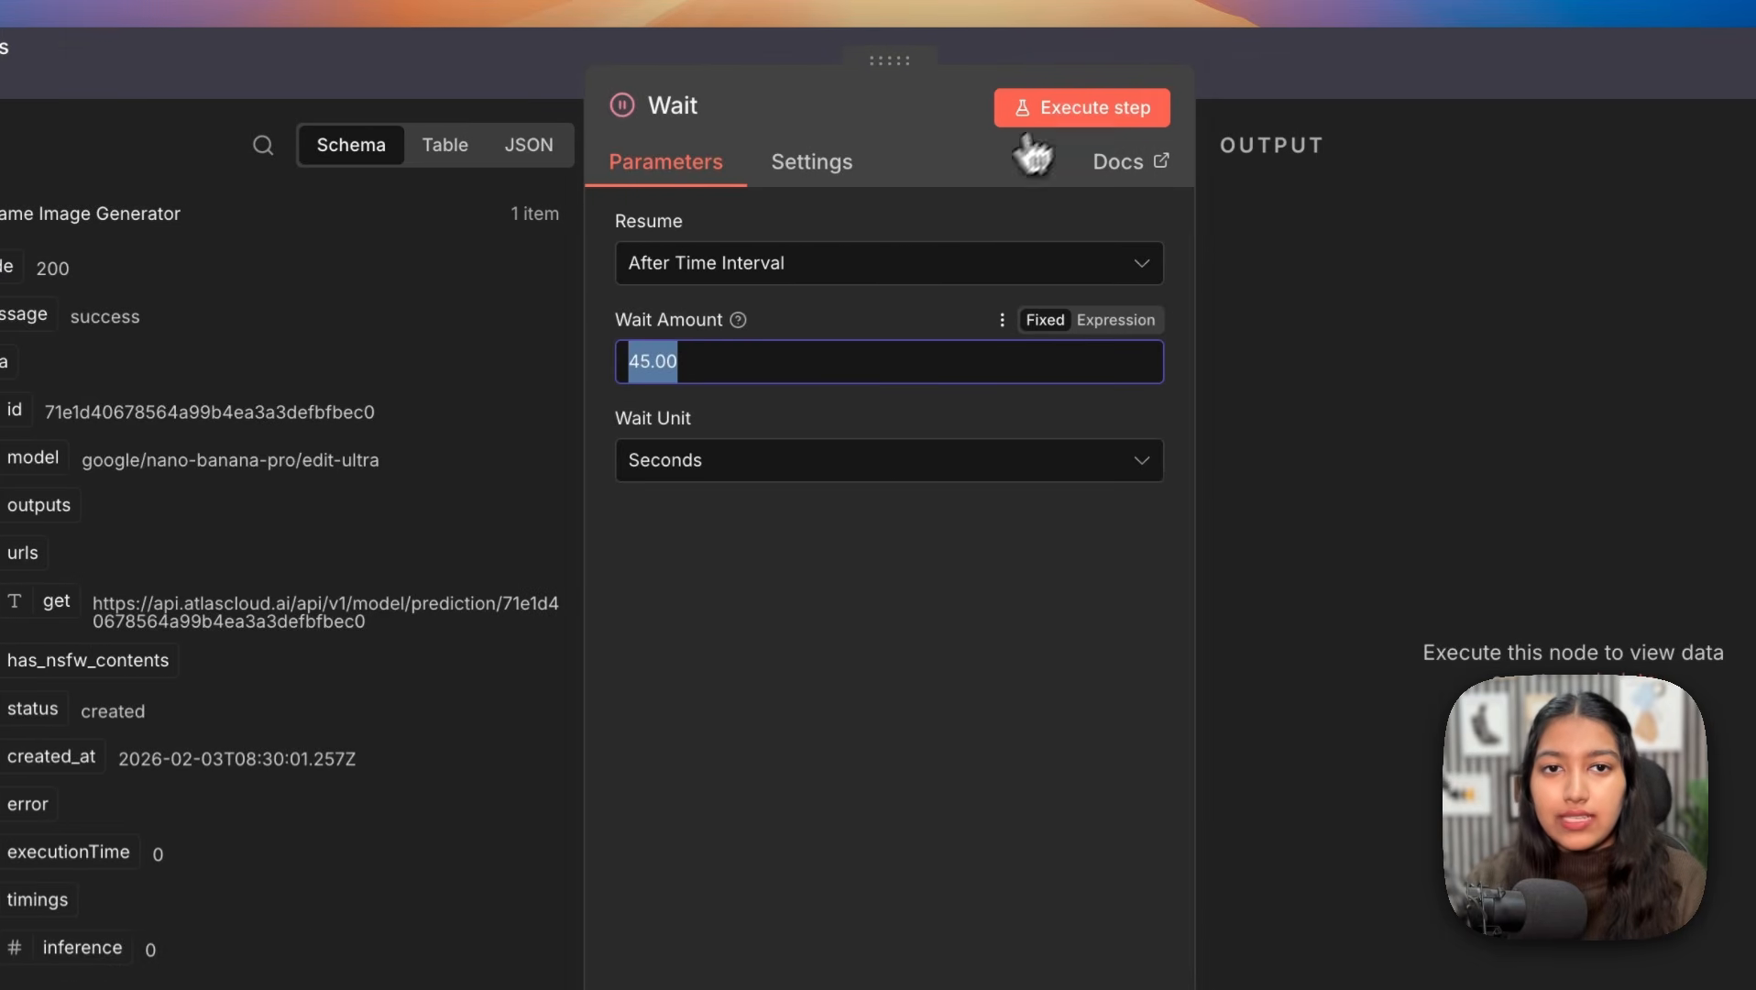
pyautogui.click(1064, 111)
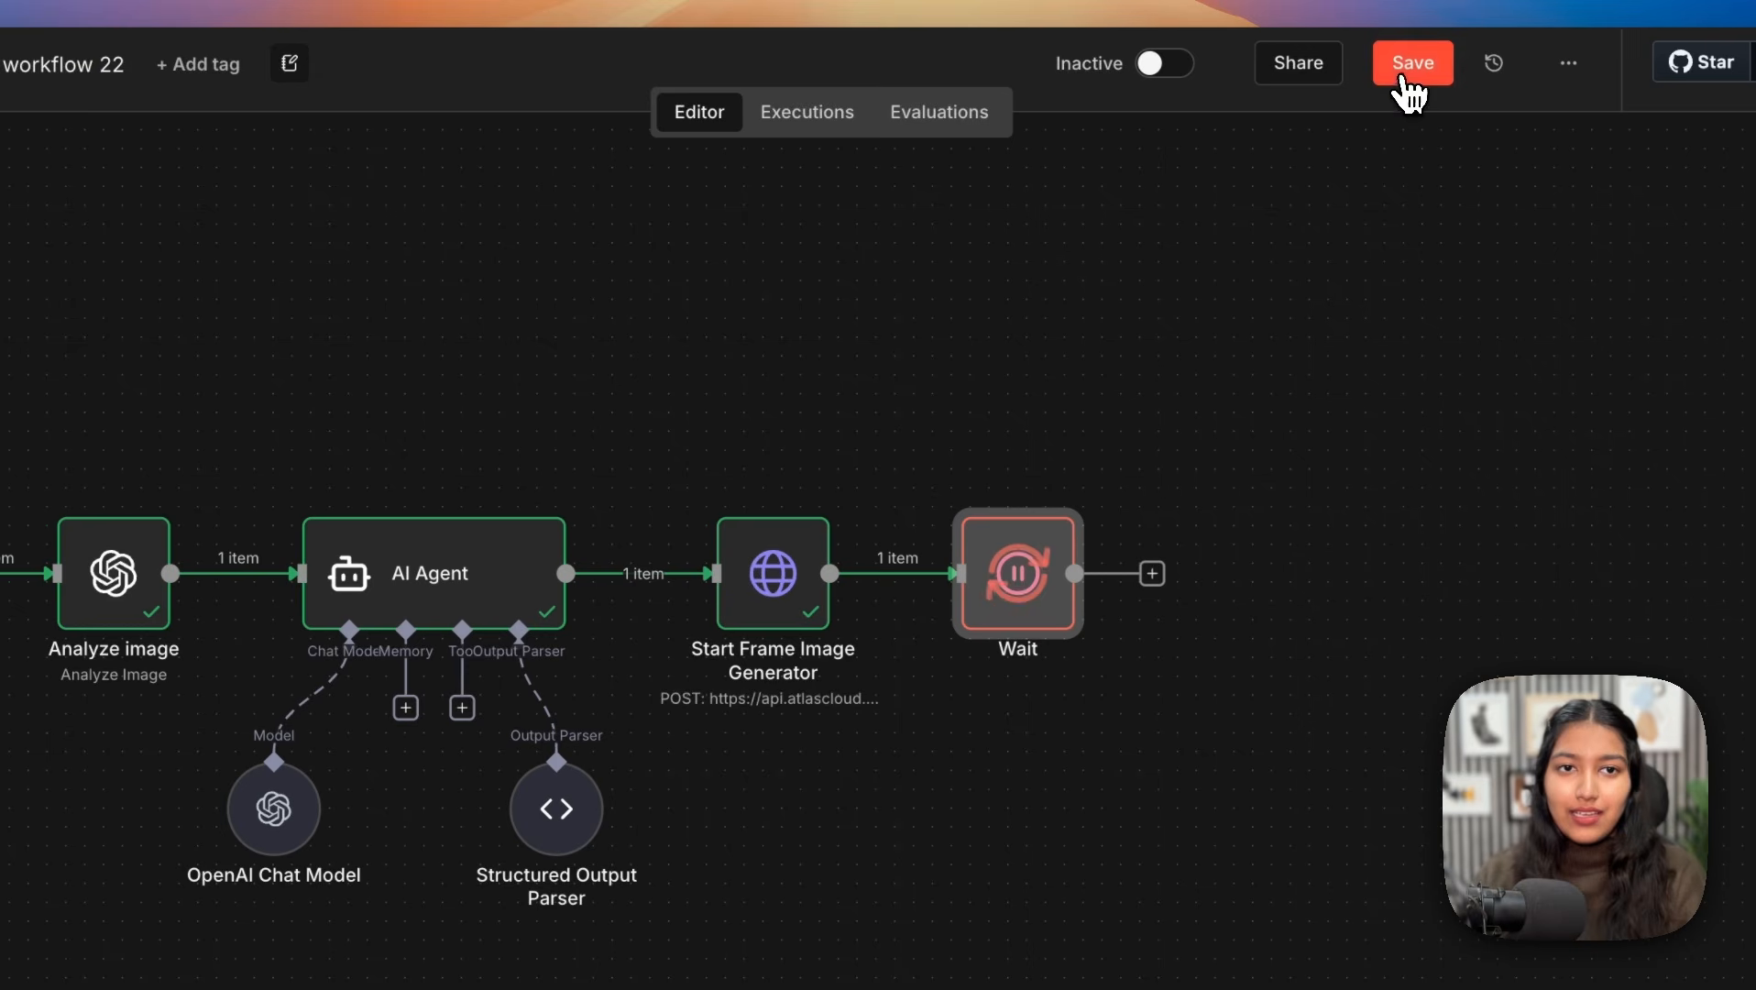
# Step: Save the workflow and rename it "Motion Graphic Generator (Veo3.1+Nano Banana Pro Edit Ultra)"
pyautogui.click(1402, 80)
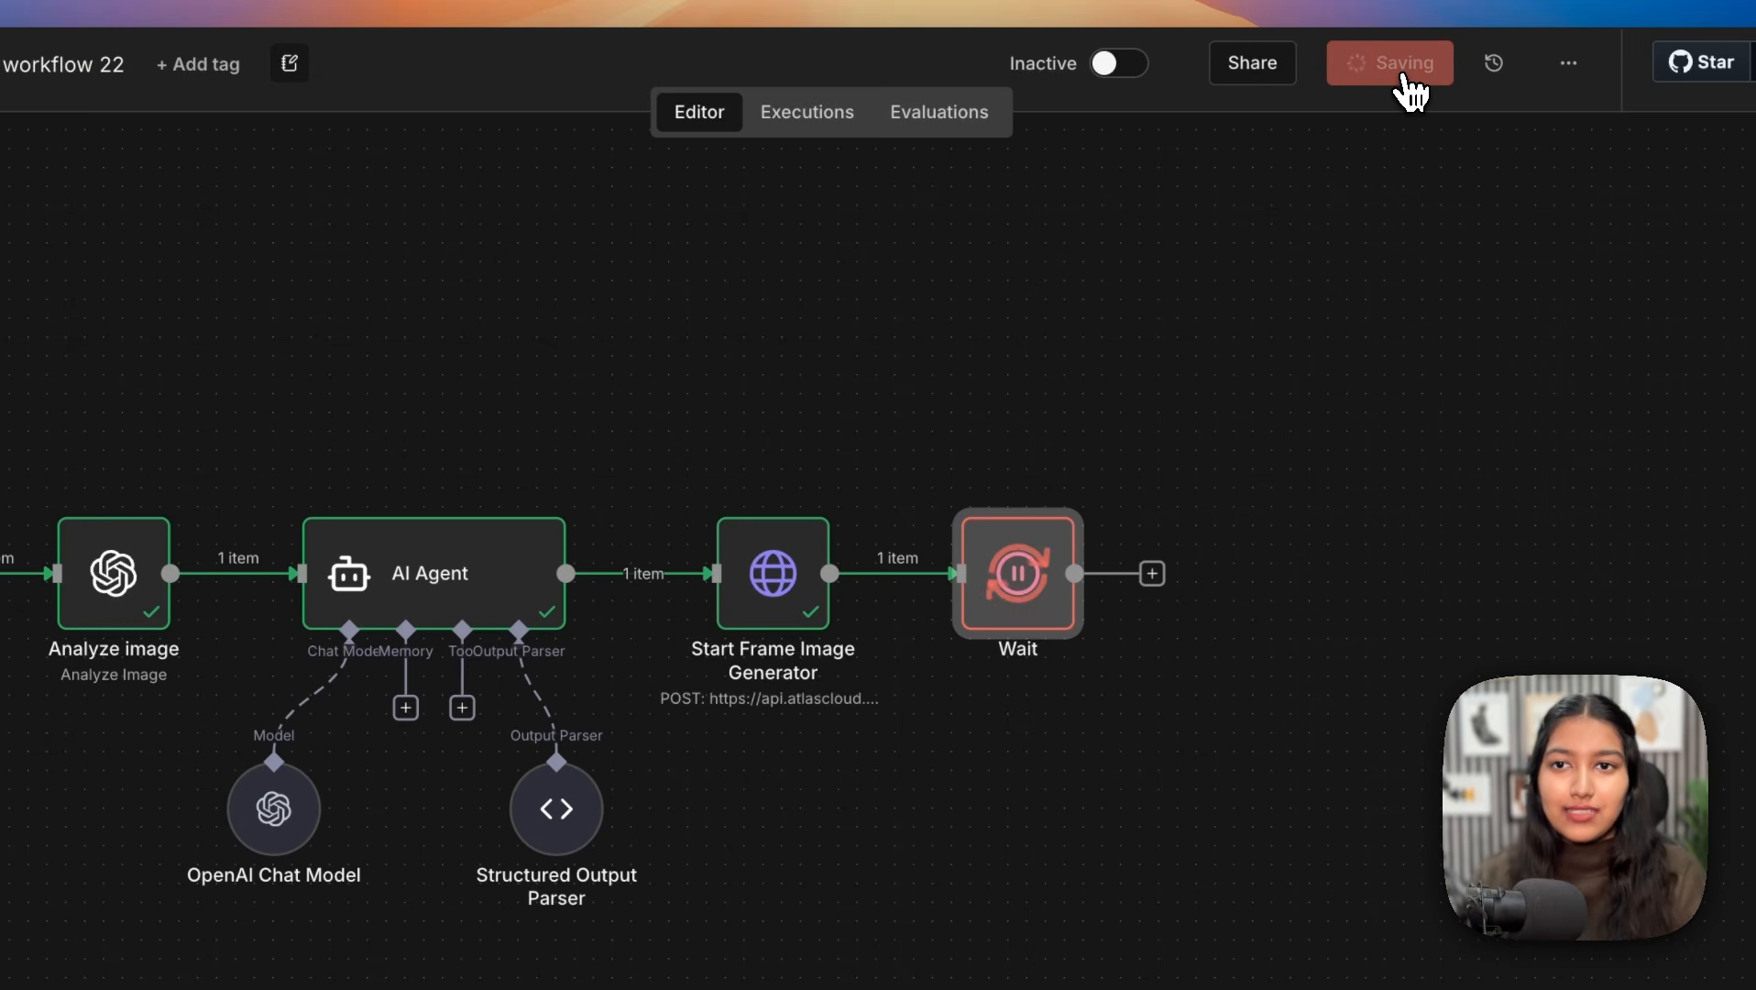
pyautogui.click(296, 66)
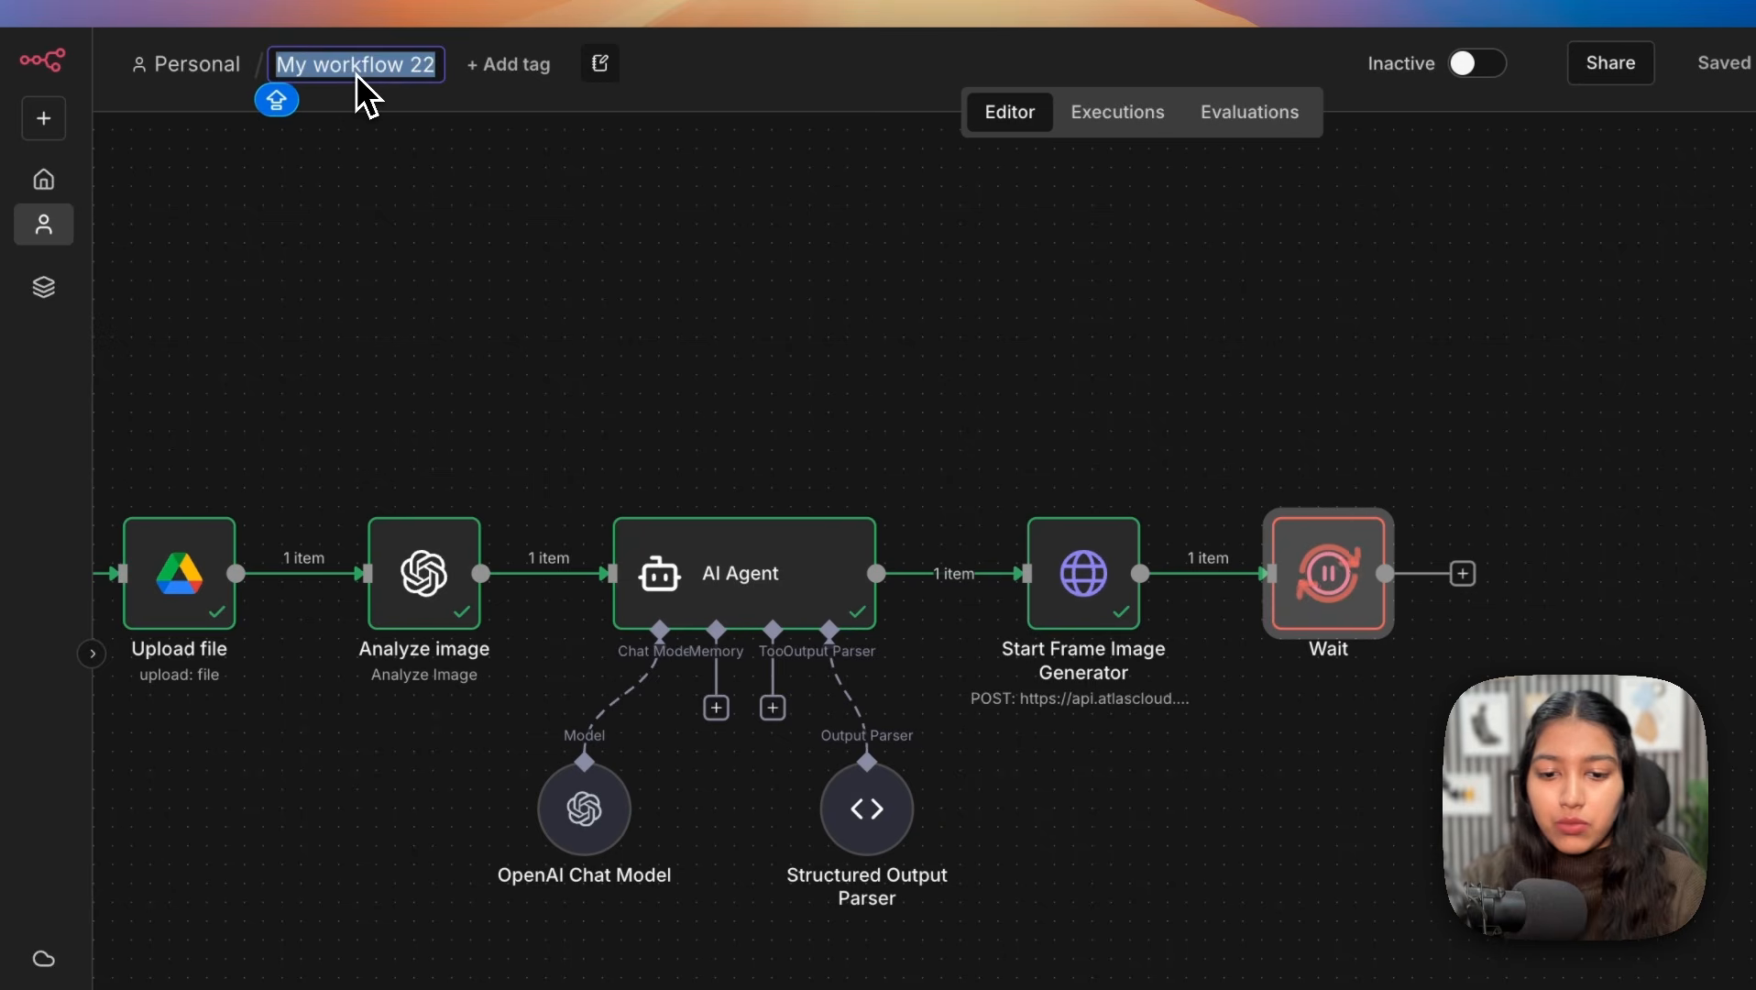
pyautogui.write('Motion Graphic Generation')
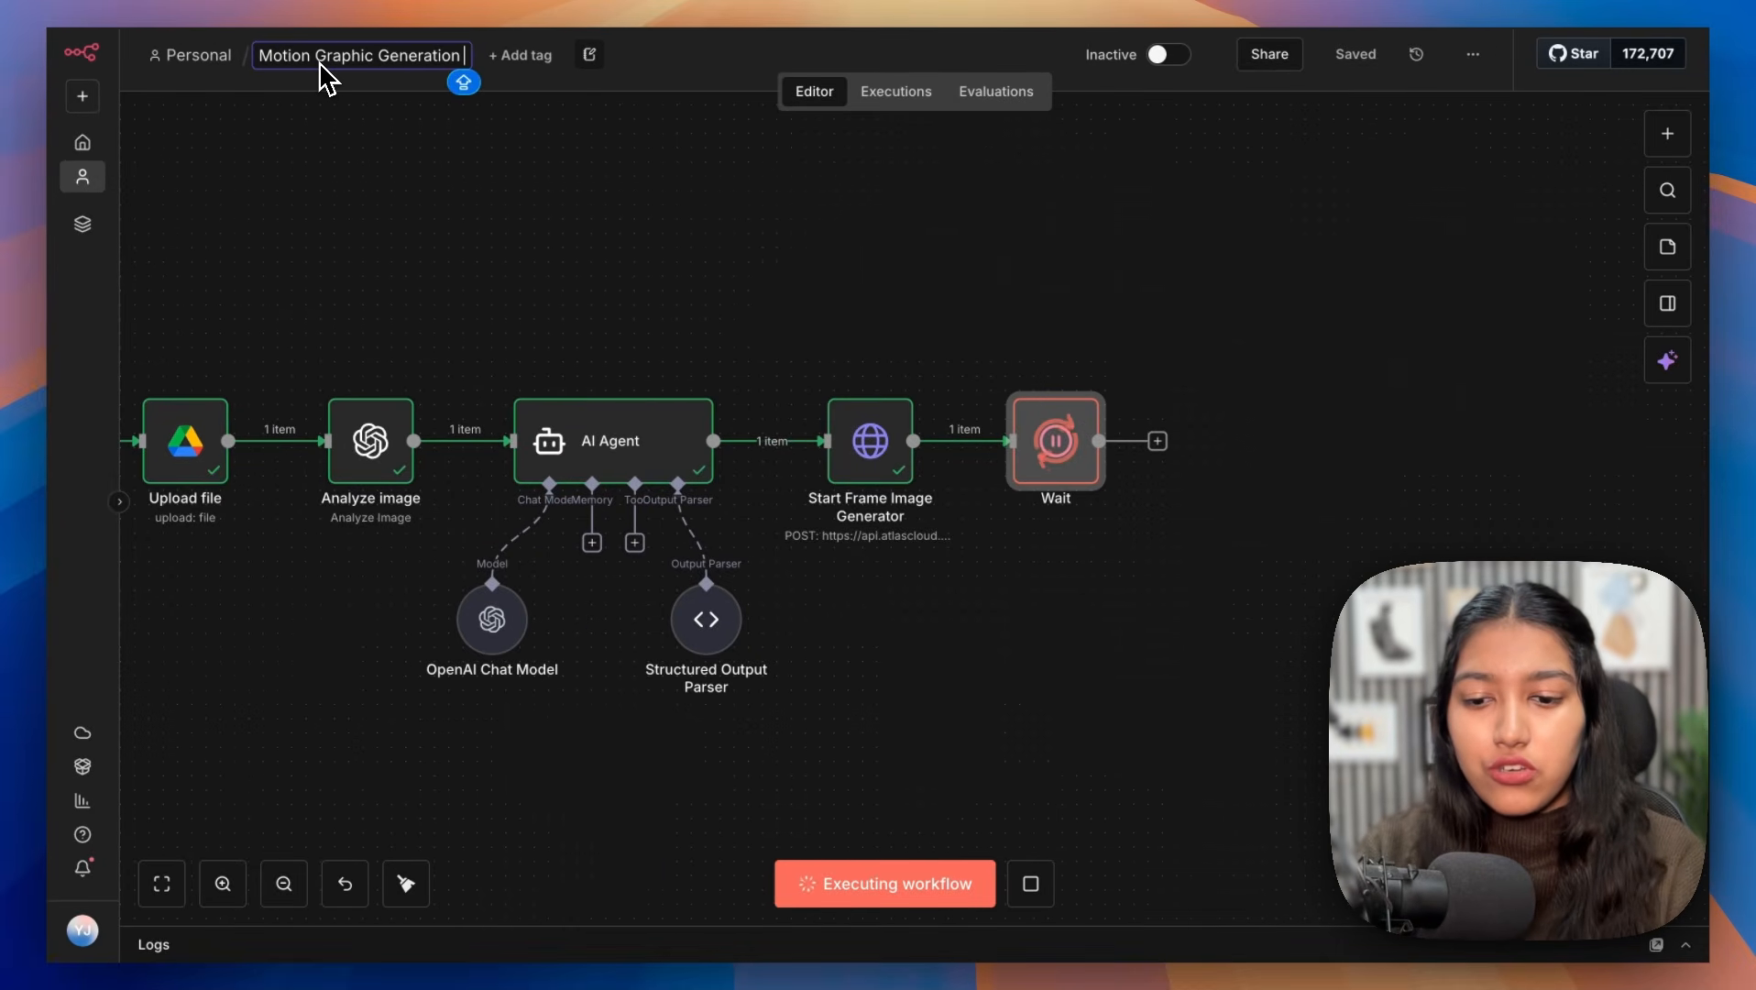
pyautogui.press('Return')
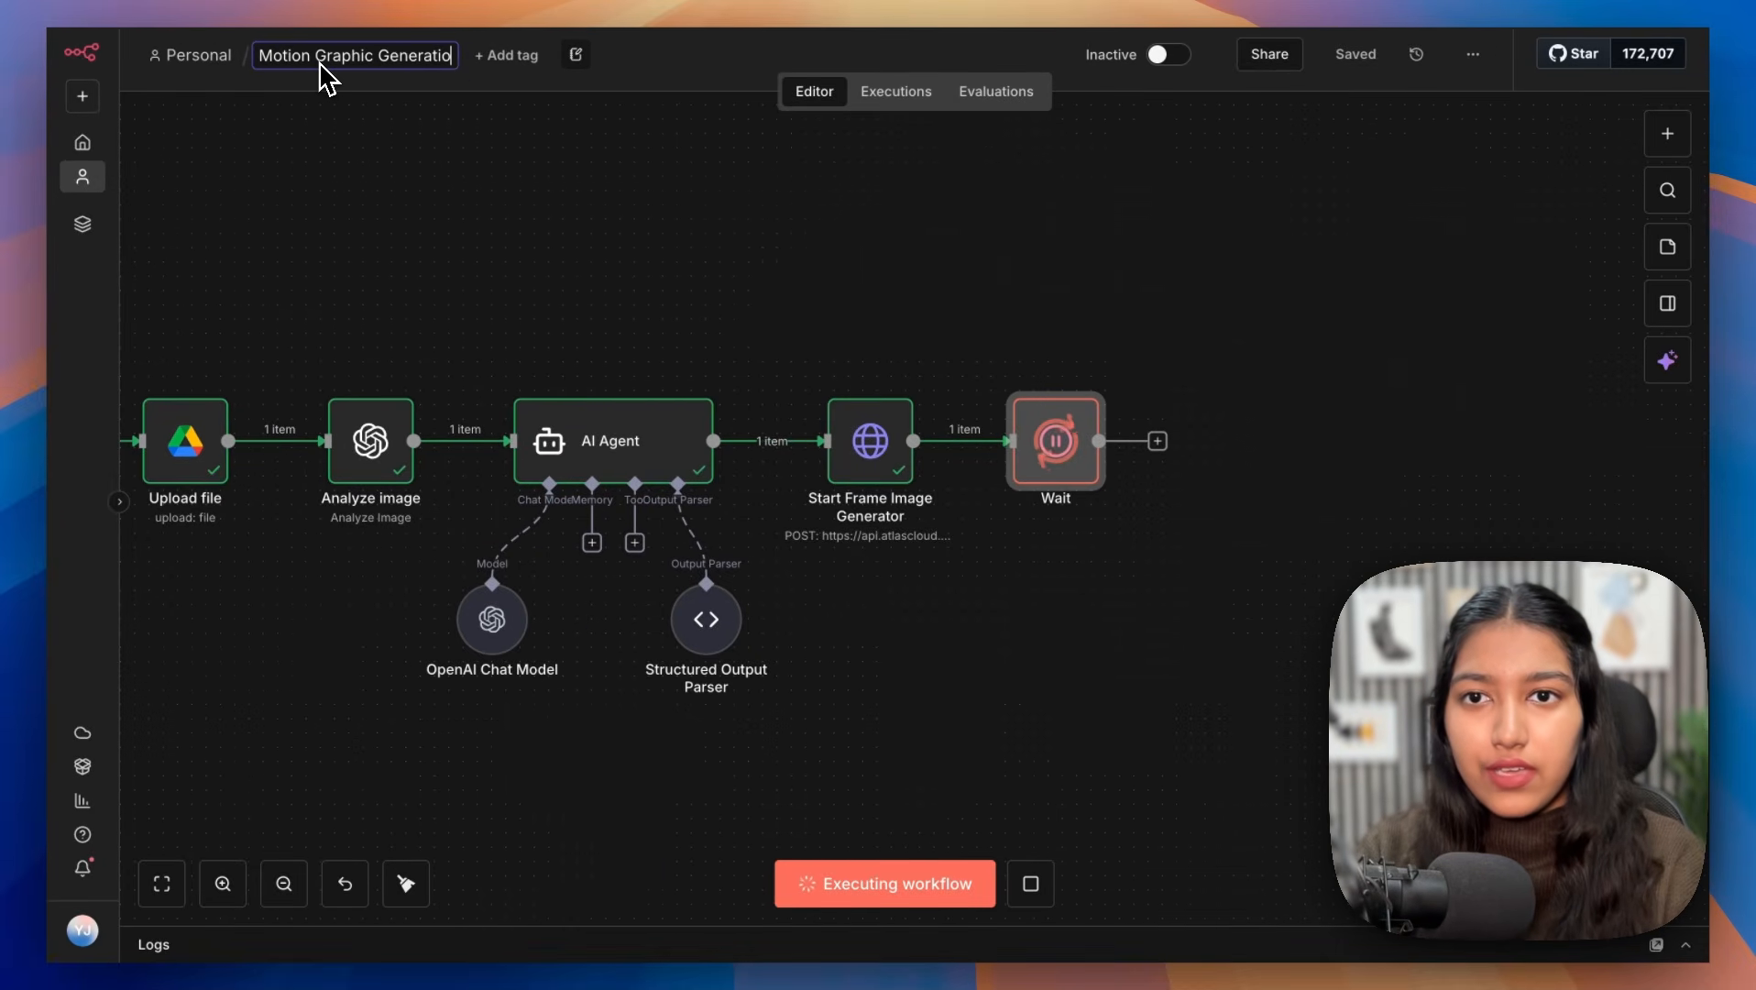
pyautogui.write('r (Veo3)')
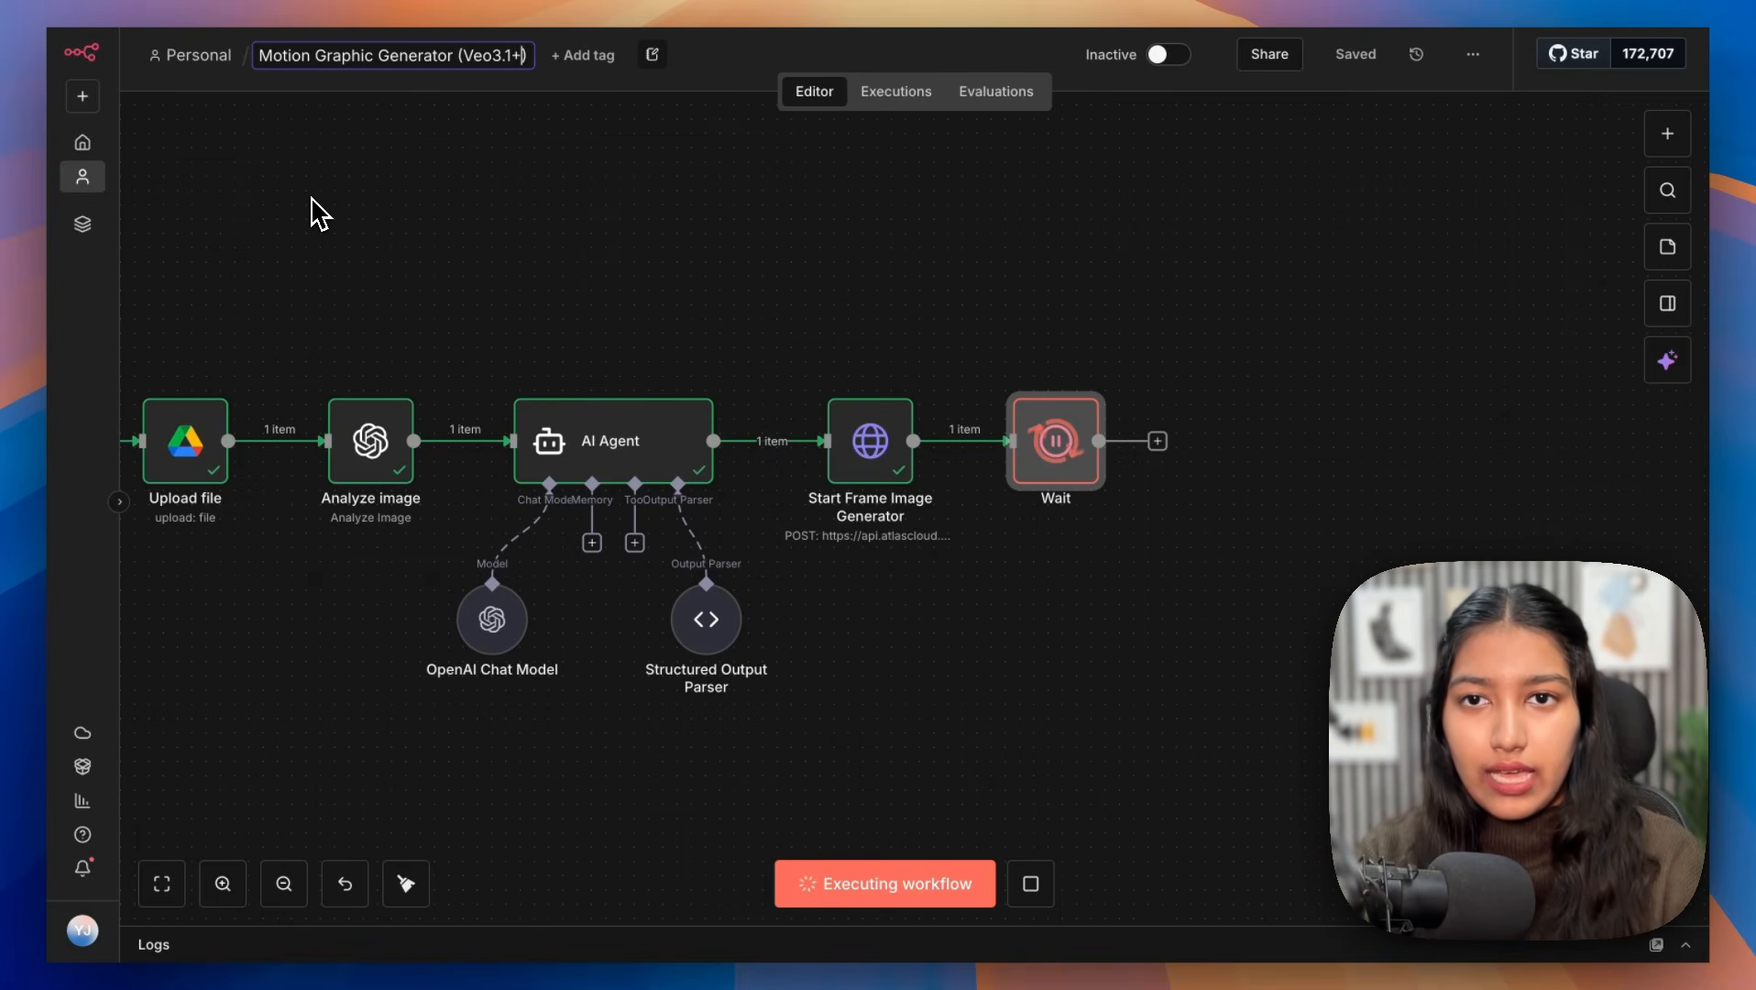
pyautogui.write('Nano Bana')
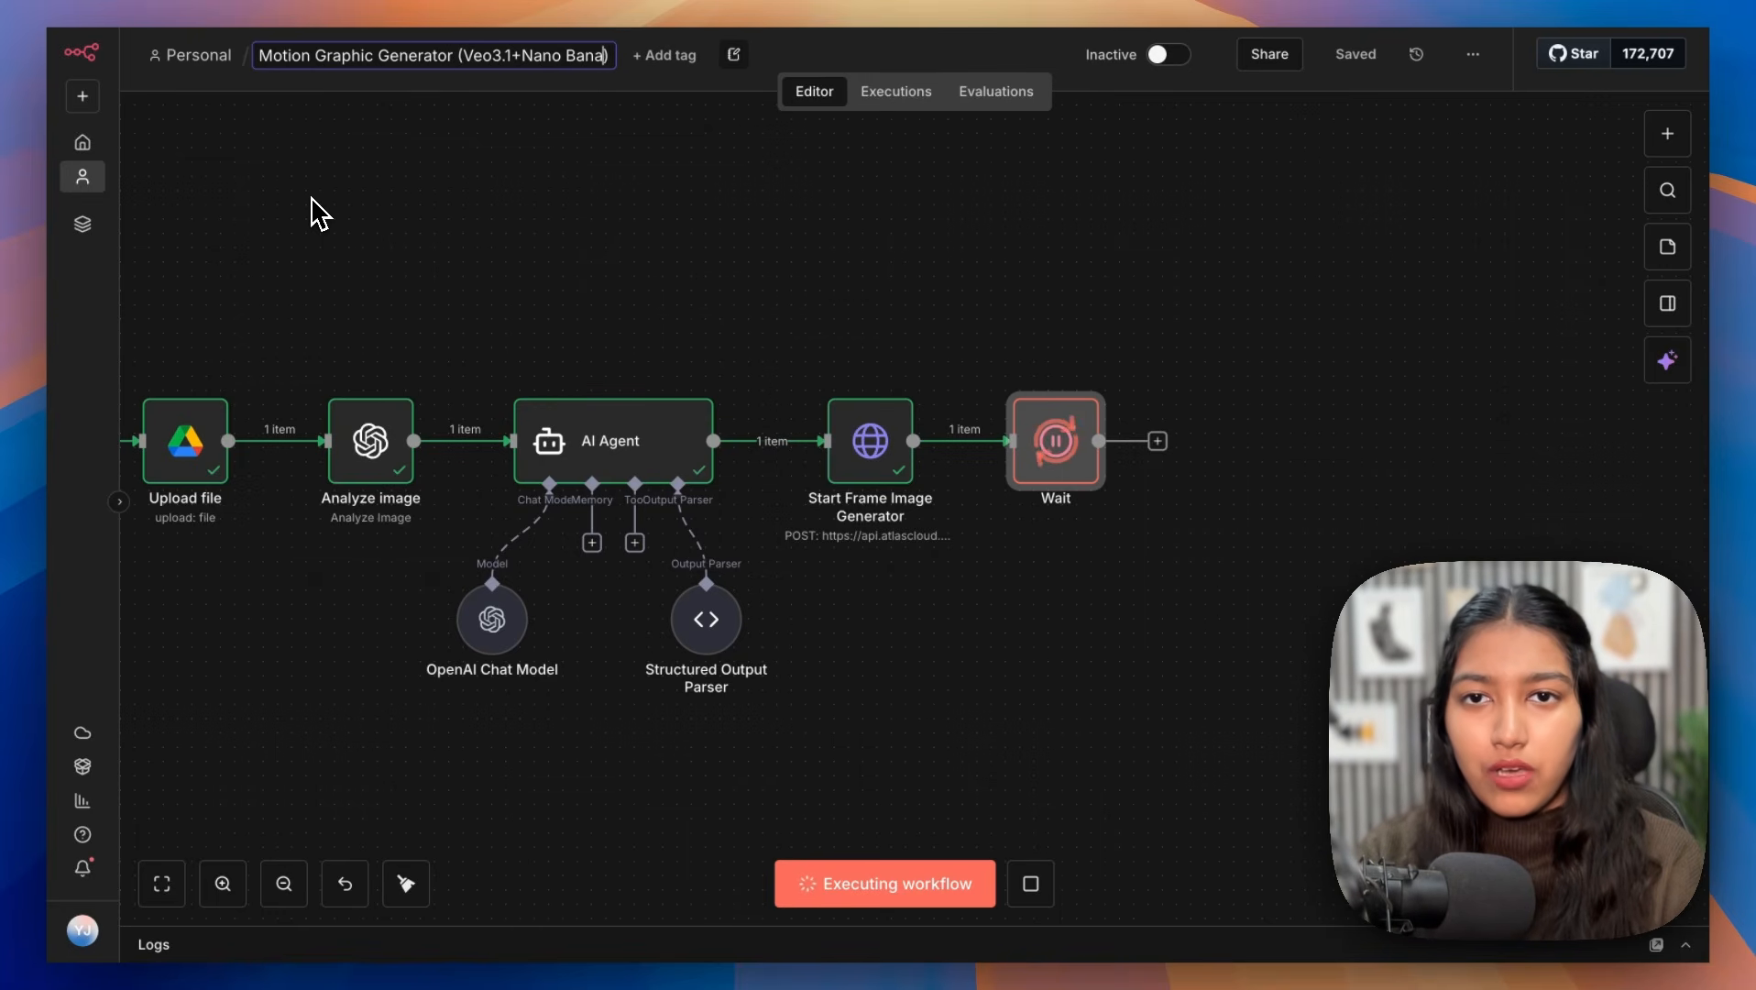
pyautogui.write('na Pro Edit')
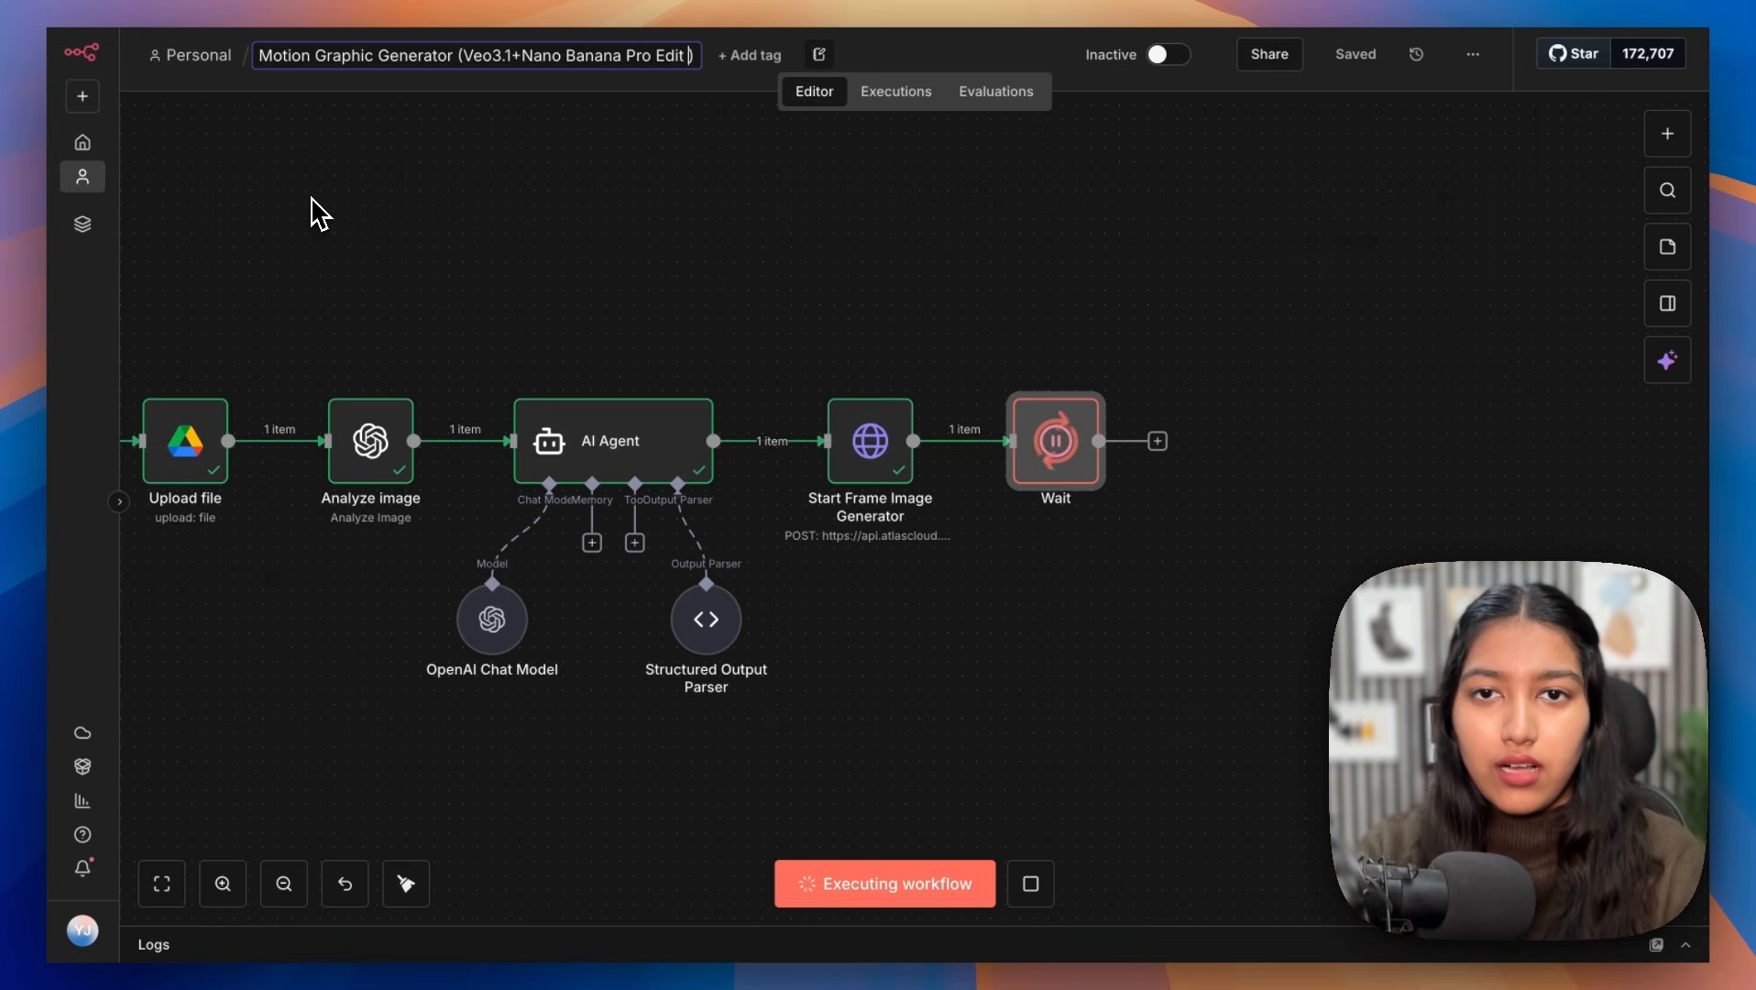
pyautogui.write(' Ultra')
pyautogui.press('Return')
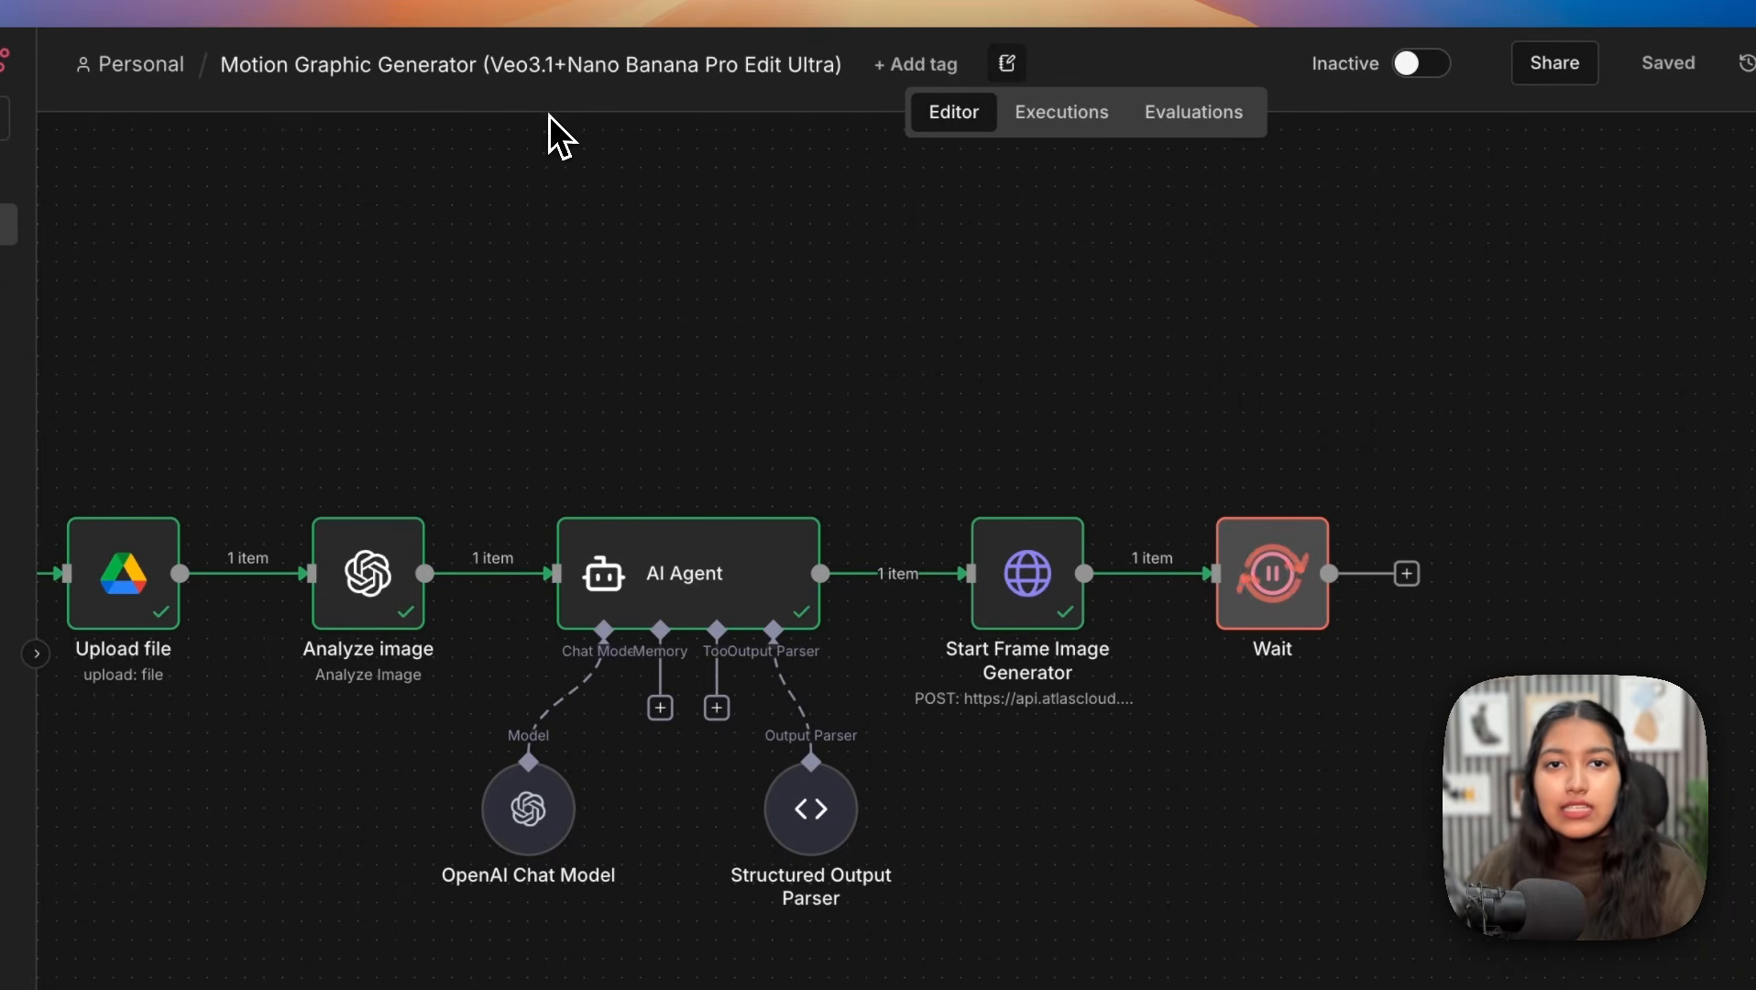
# Step: Switch to the Atlas Cloud model page and copy the cURL GET command that polls for the prediction result from its API examples
pyautogui.click(1011, 66)
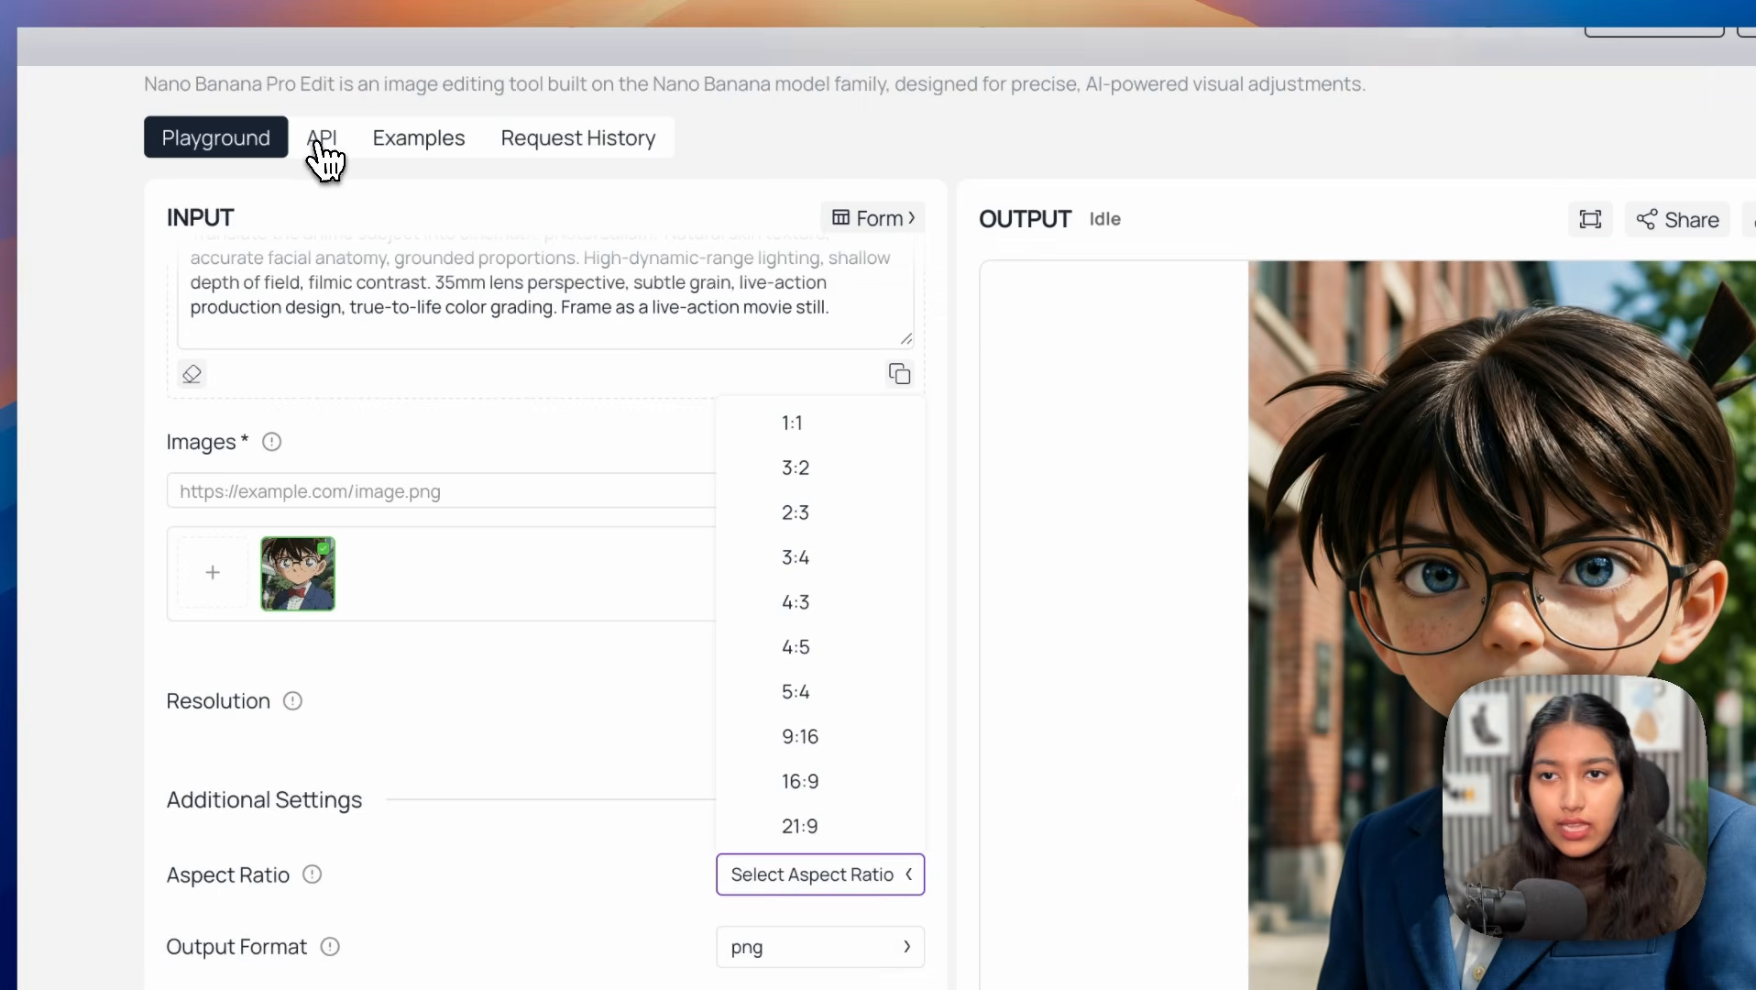
pyautogui.click(319, 139)
pyautogui.click(213, 431)
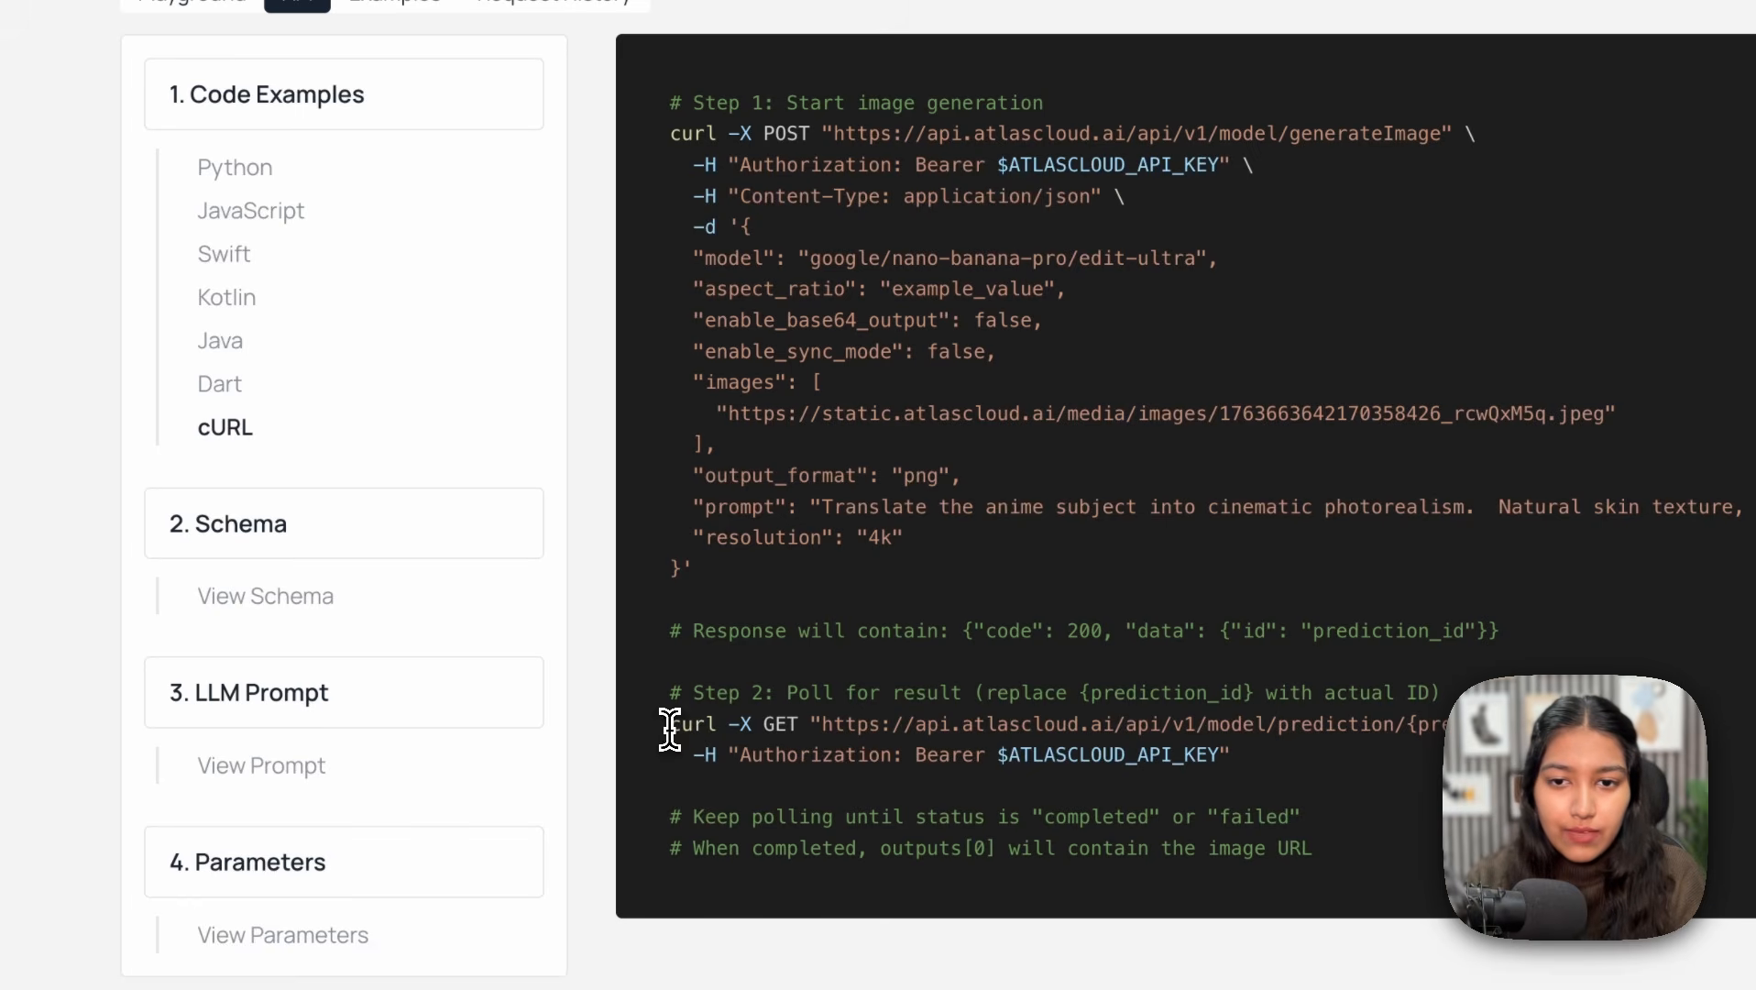
pyautogui.moveTo(669, 727); pyautogui.dragTo(1251, 768)
pyautogui.hotkey('ctrl', 'c')
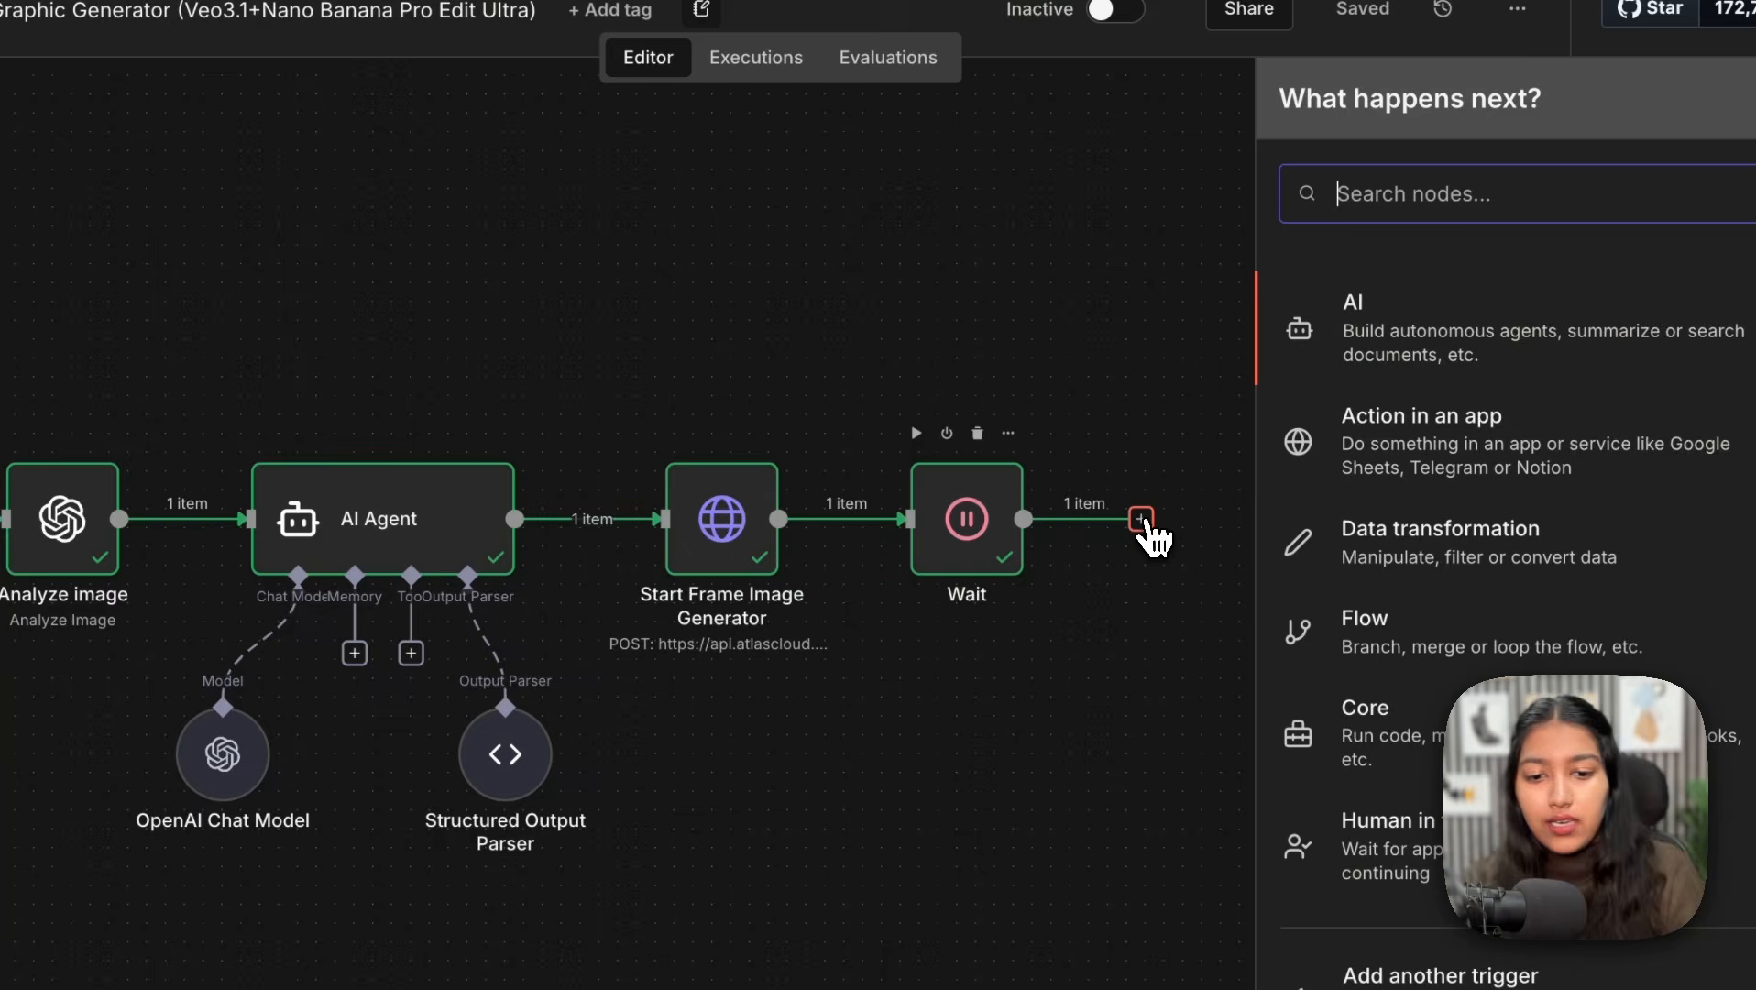
# Step: Add an HTTP Request node after the Wait node and import the copied cURL GET command into it
pyautogui.write('htt')
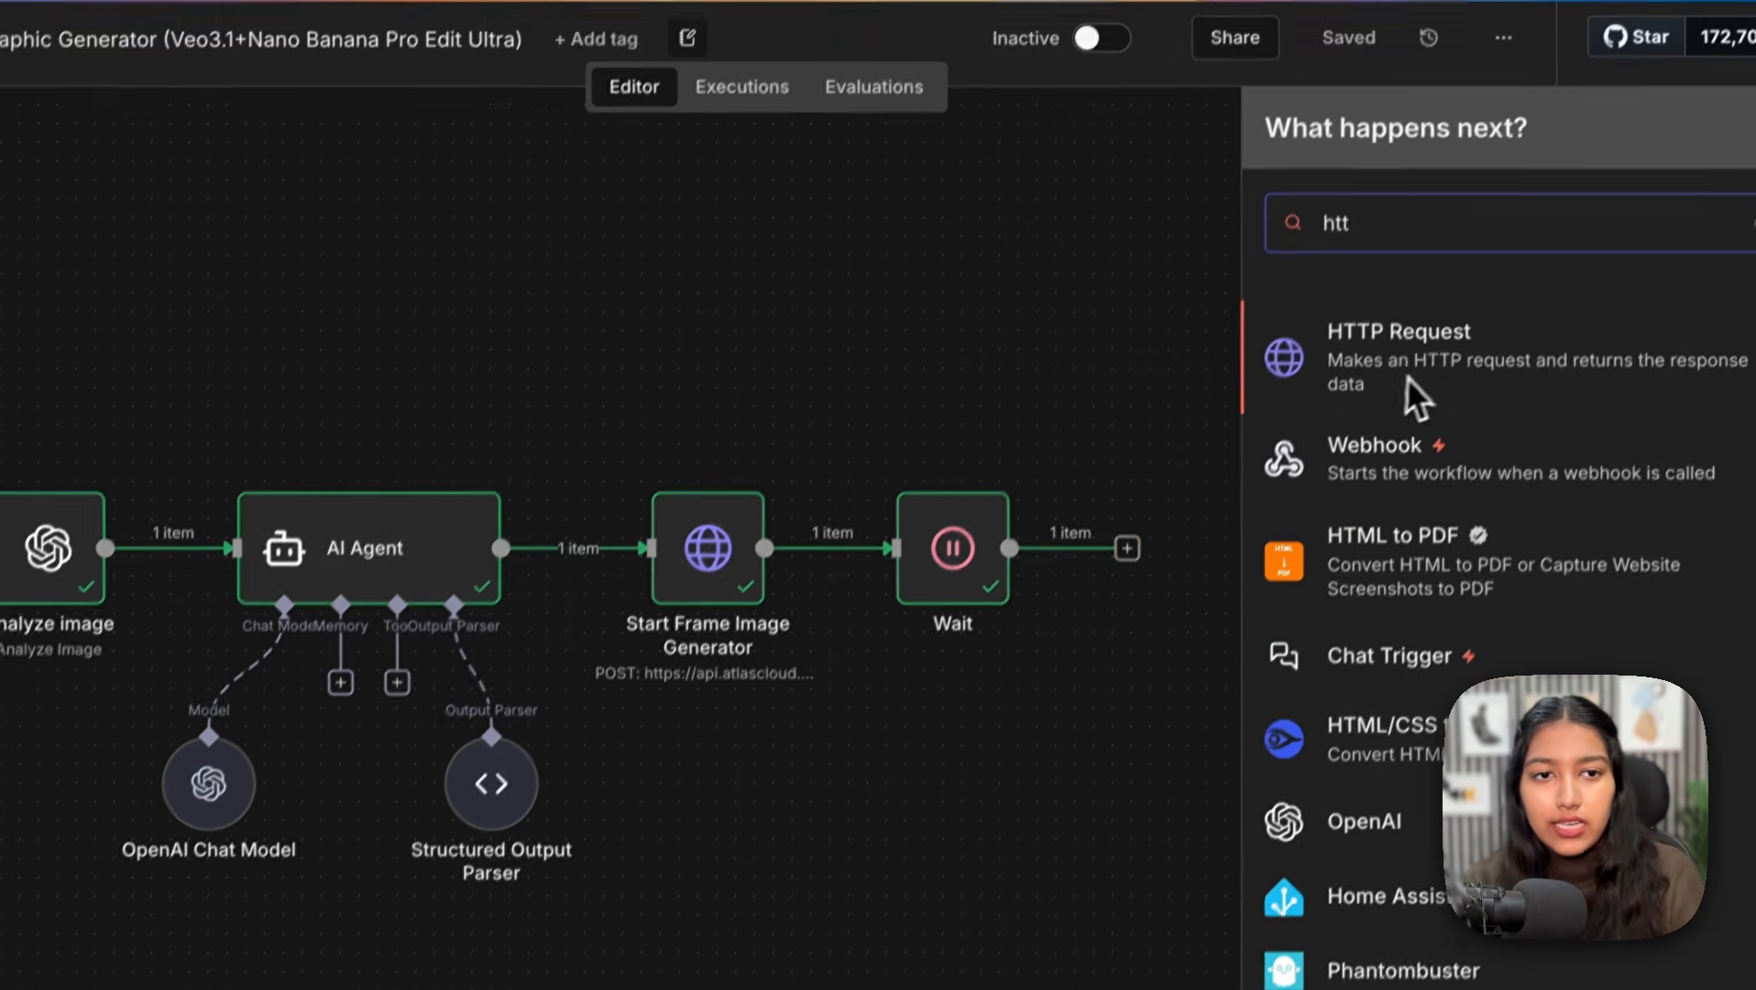
pyautogui.click(1405, 377)
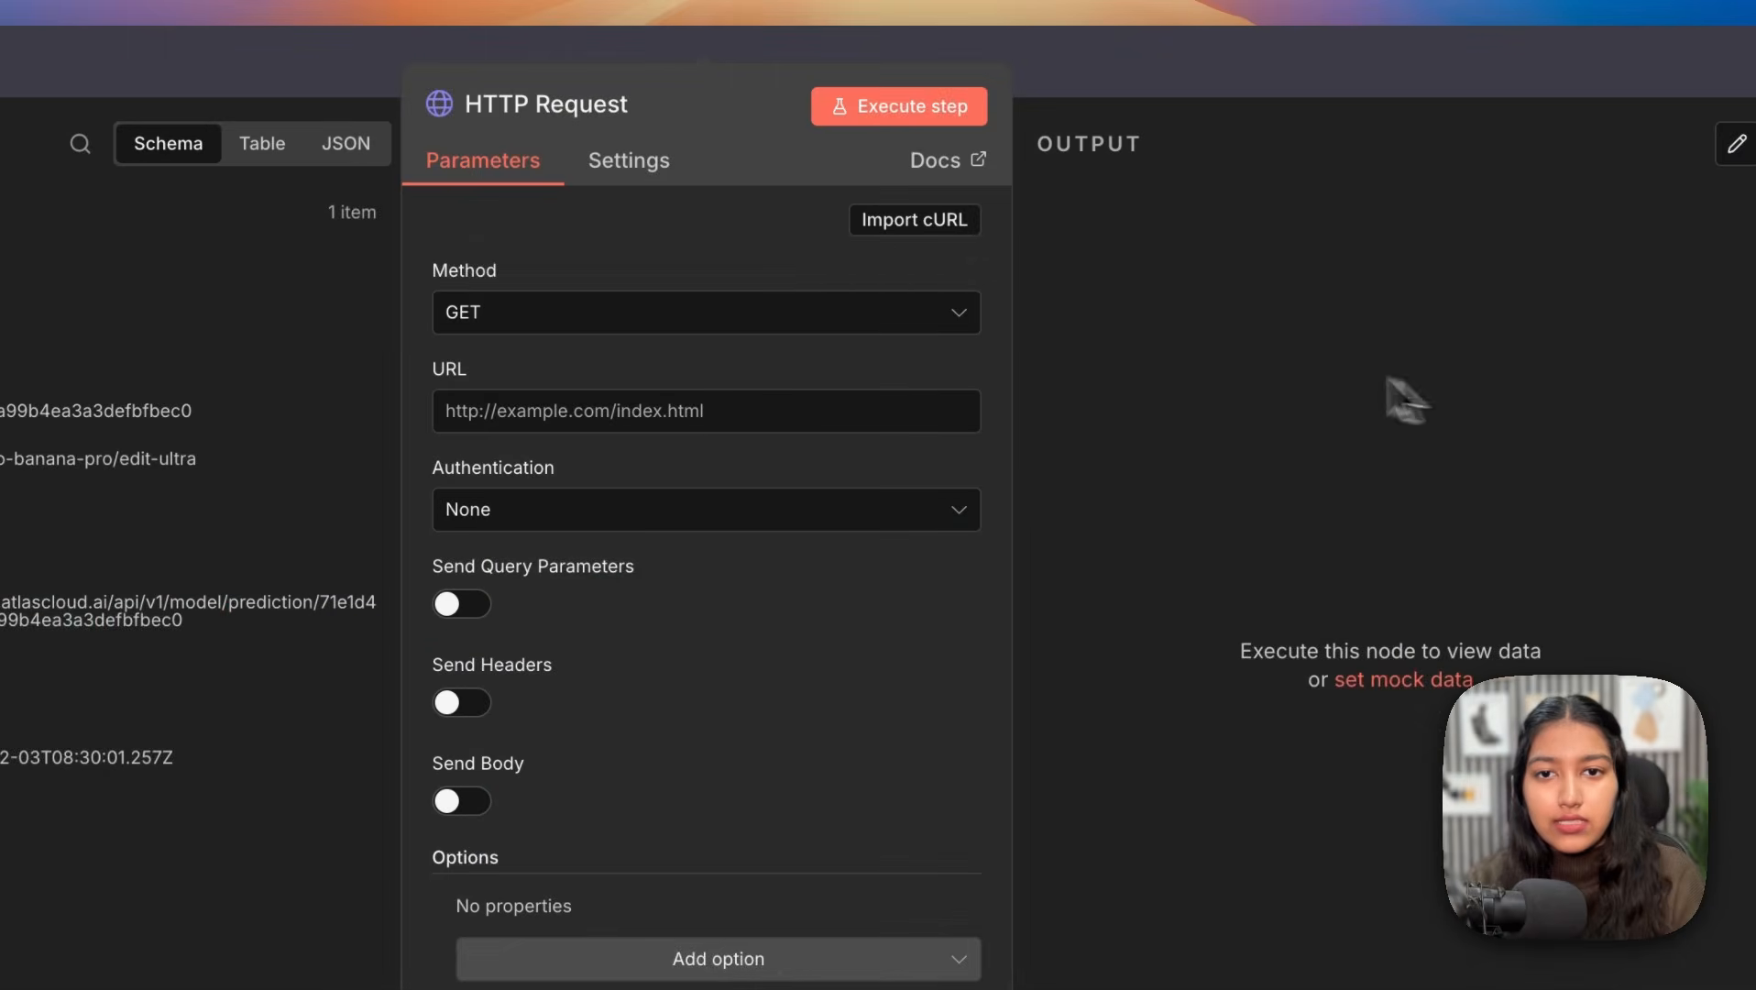
pyautogui.click(1000, 129)
pyautogui.hotkey('ctrl', 'v')
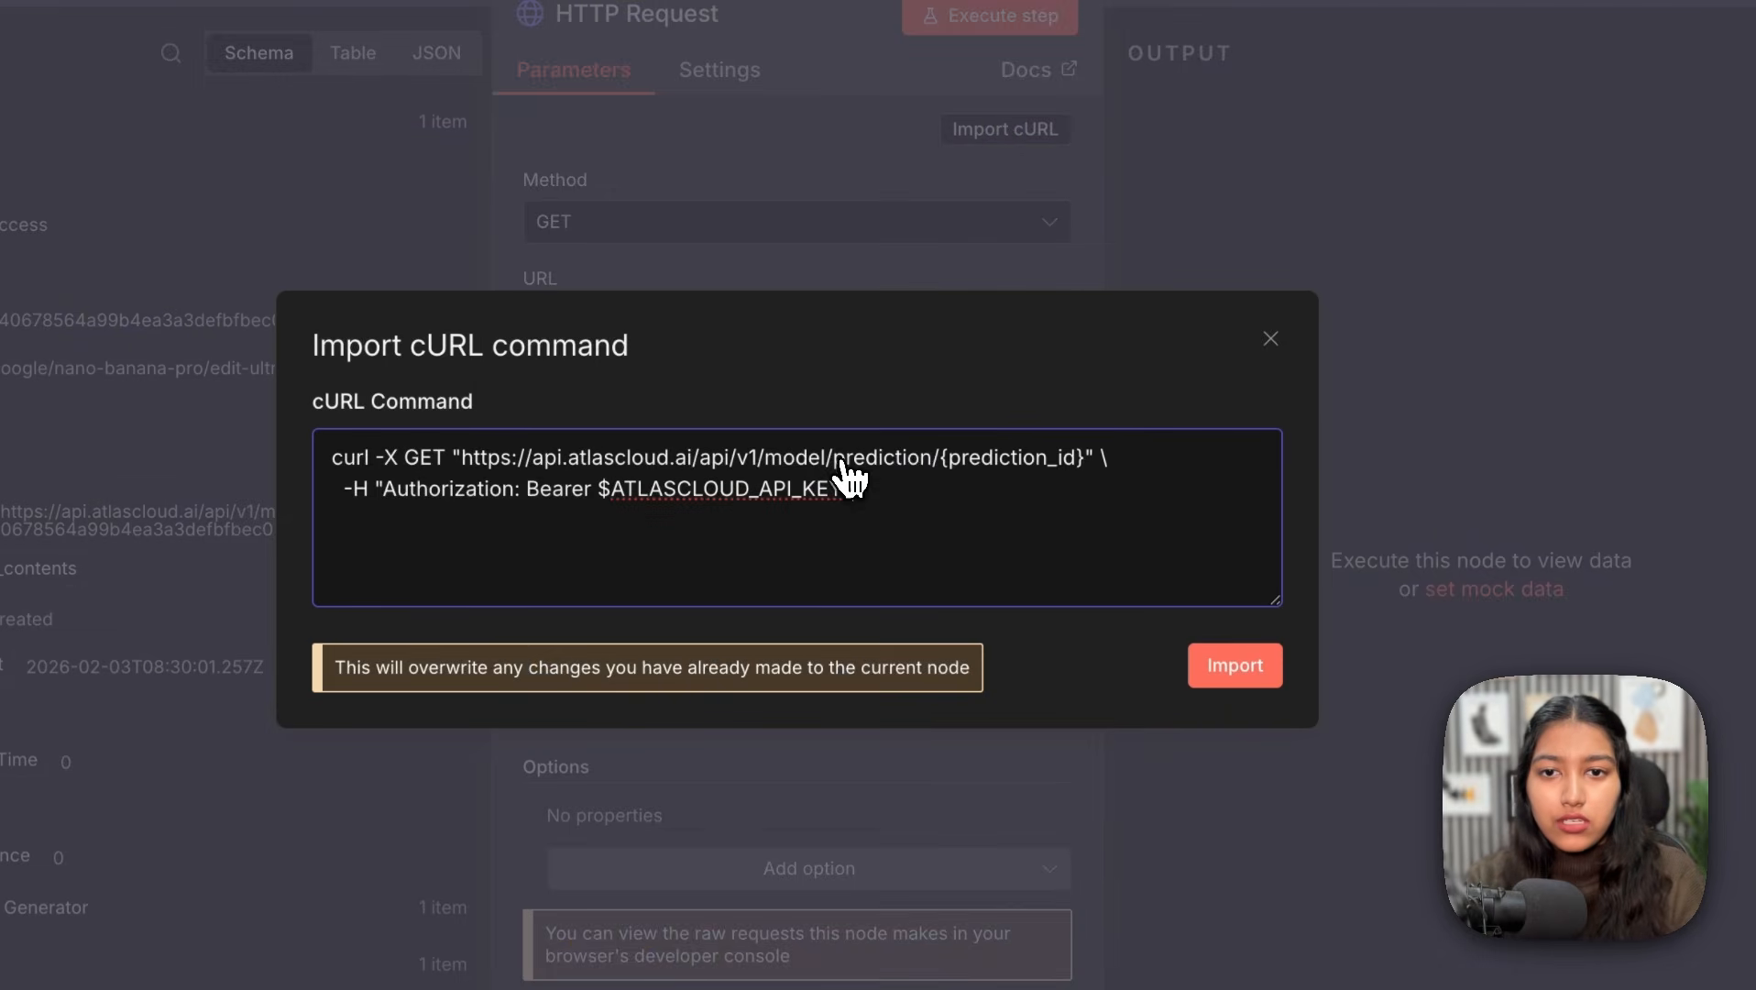
pyautogui.click(1241, 677)
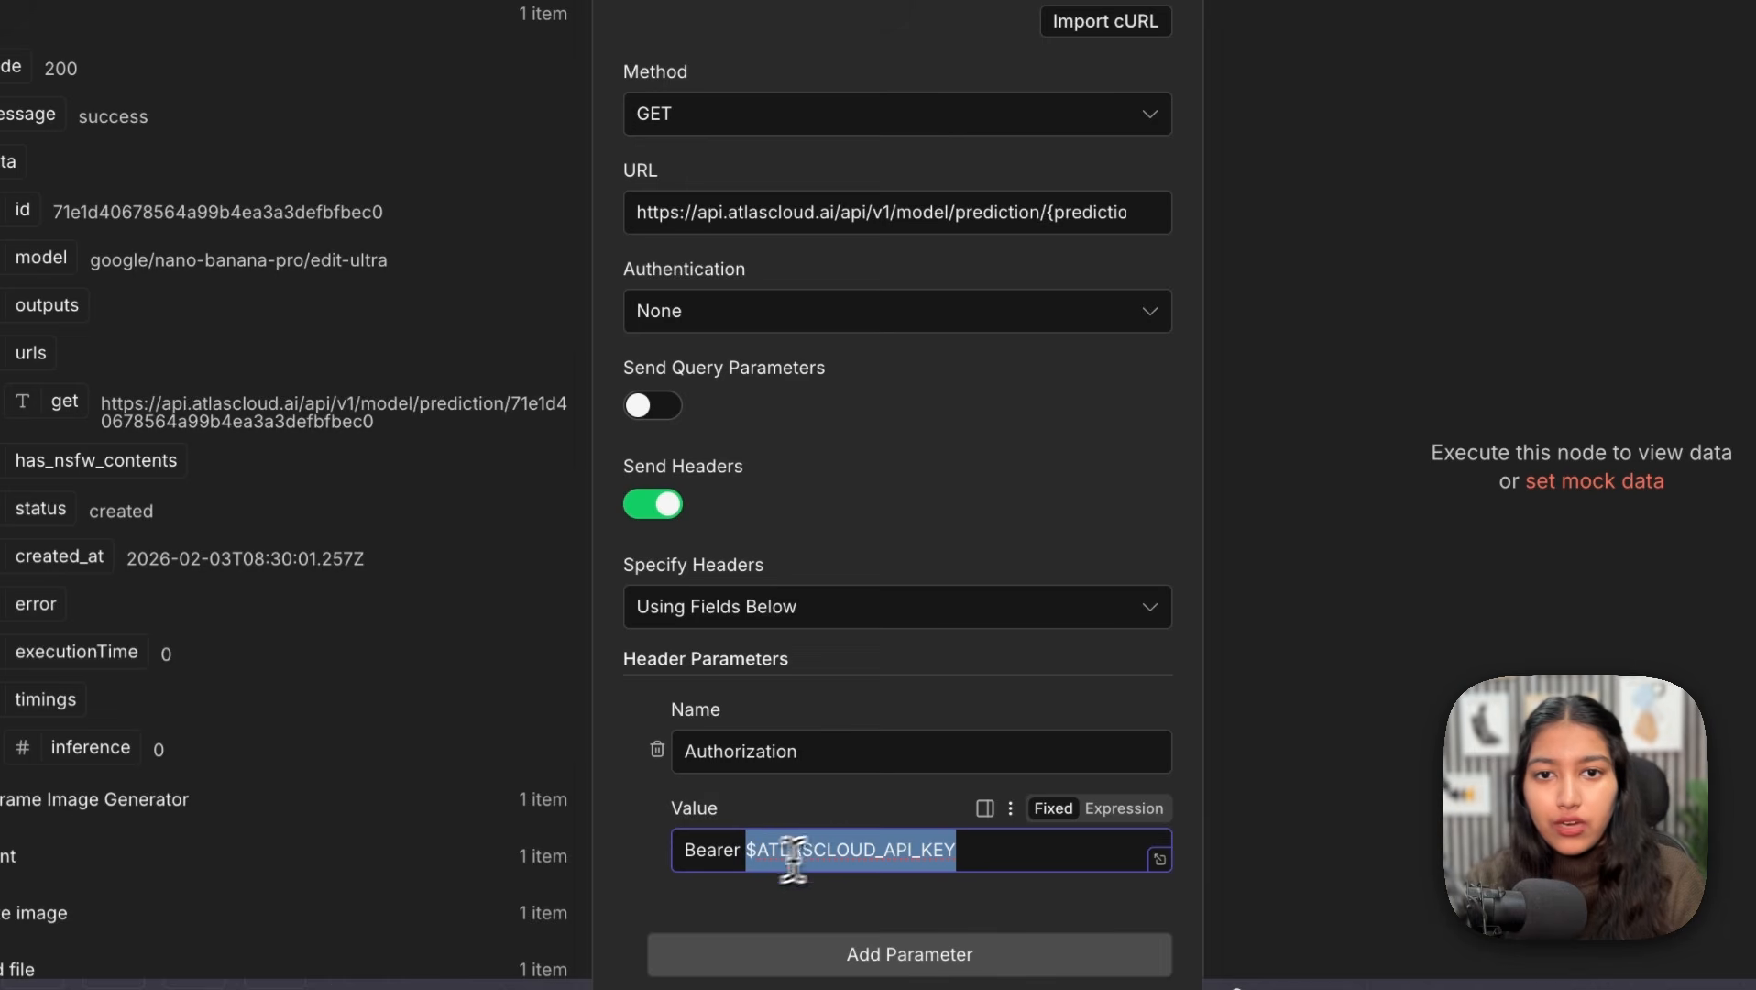
# Step: Replace the HTTP Request node's URL with the data.urls.get field from the Wait node's output
pyautogui.tripleClick(893, 213)
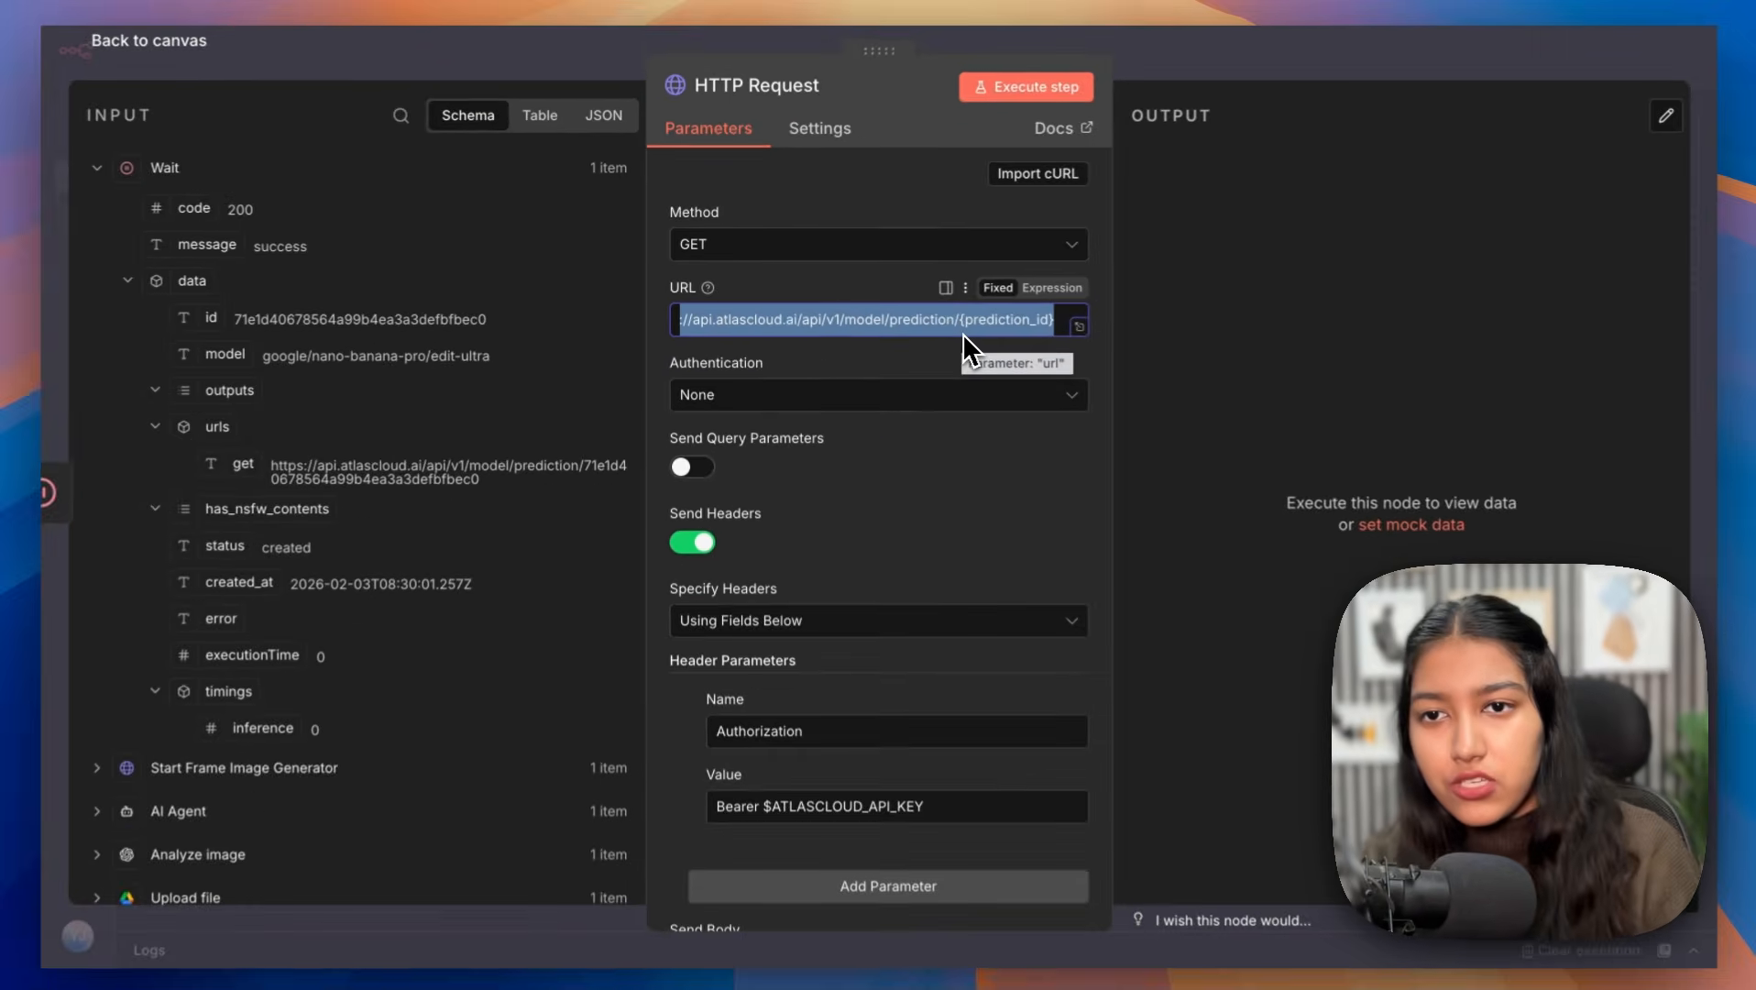
pyautogui.press('BackSpace')
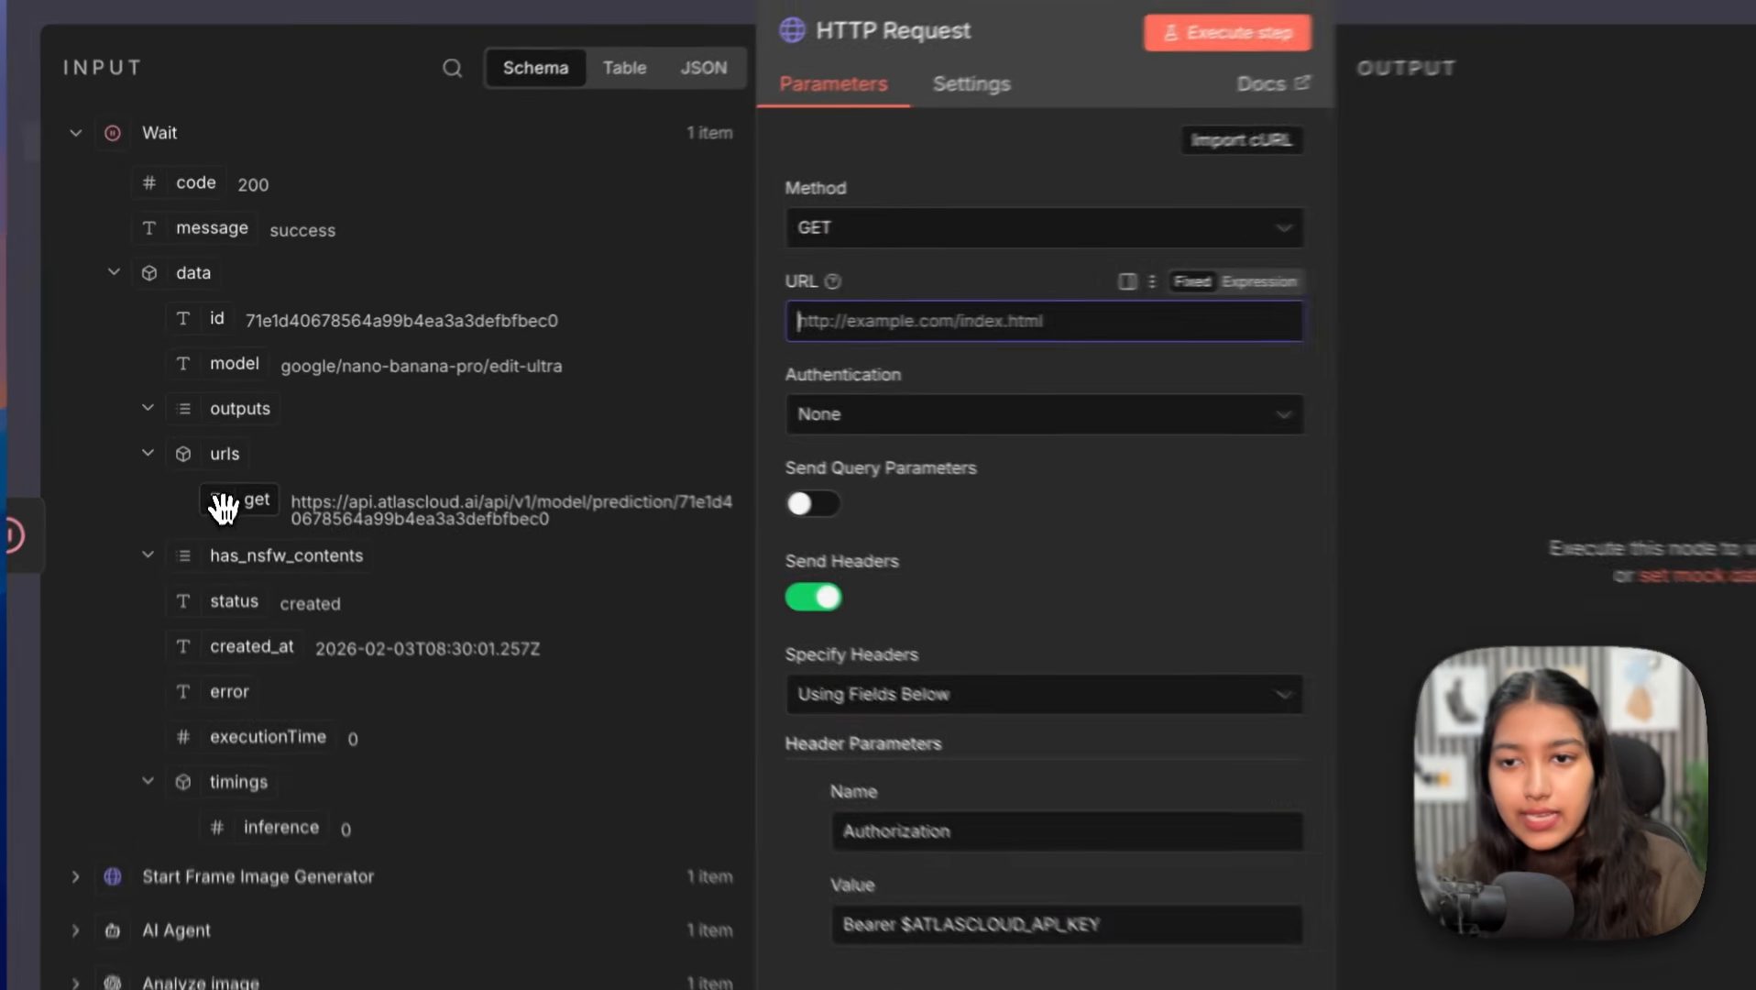
pyautogui.moveTo(282, 466); pyautogui.dragTo(880, 342)
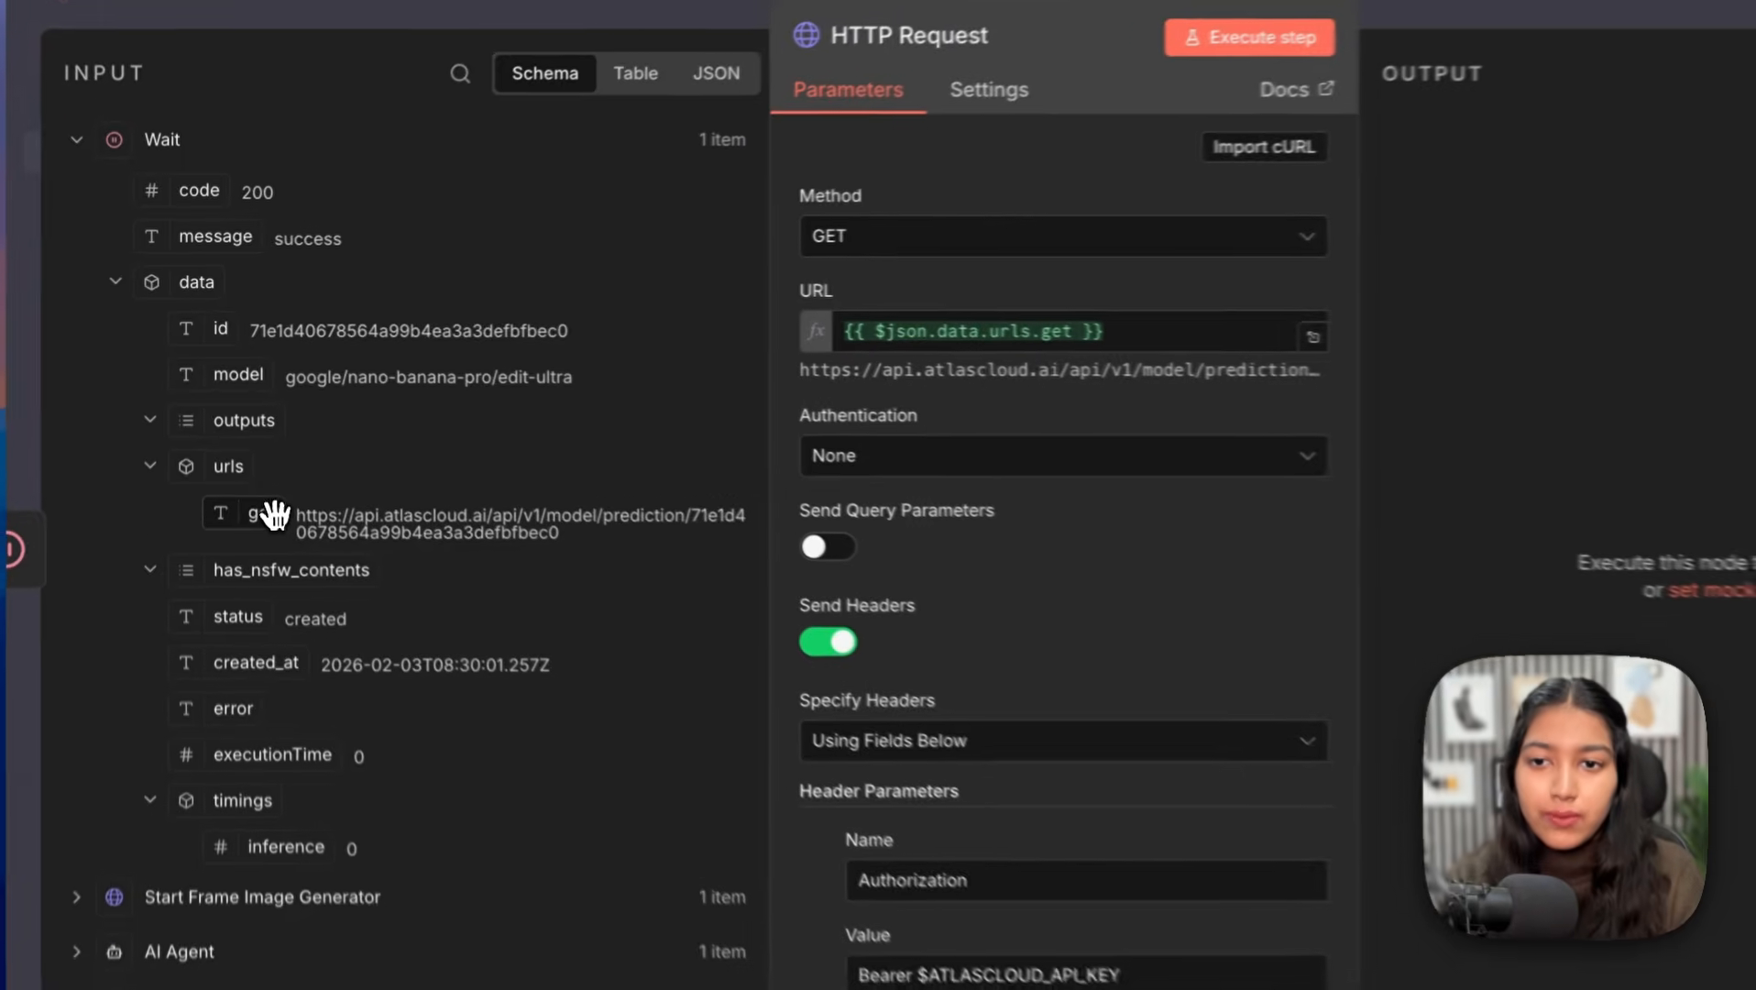
pyautogui.moveTo(309, 519)
pyautogui.mouseDown()
pyautogui.moveTo(623, 568)
pyautogui.moveTo(307, 518)
pyautogui.mouseUp()
pyautogui.click(615, 568)
pyautogui.click(306, 520)
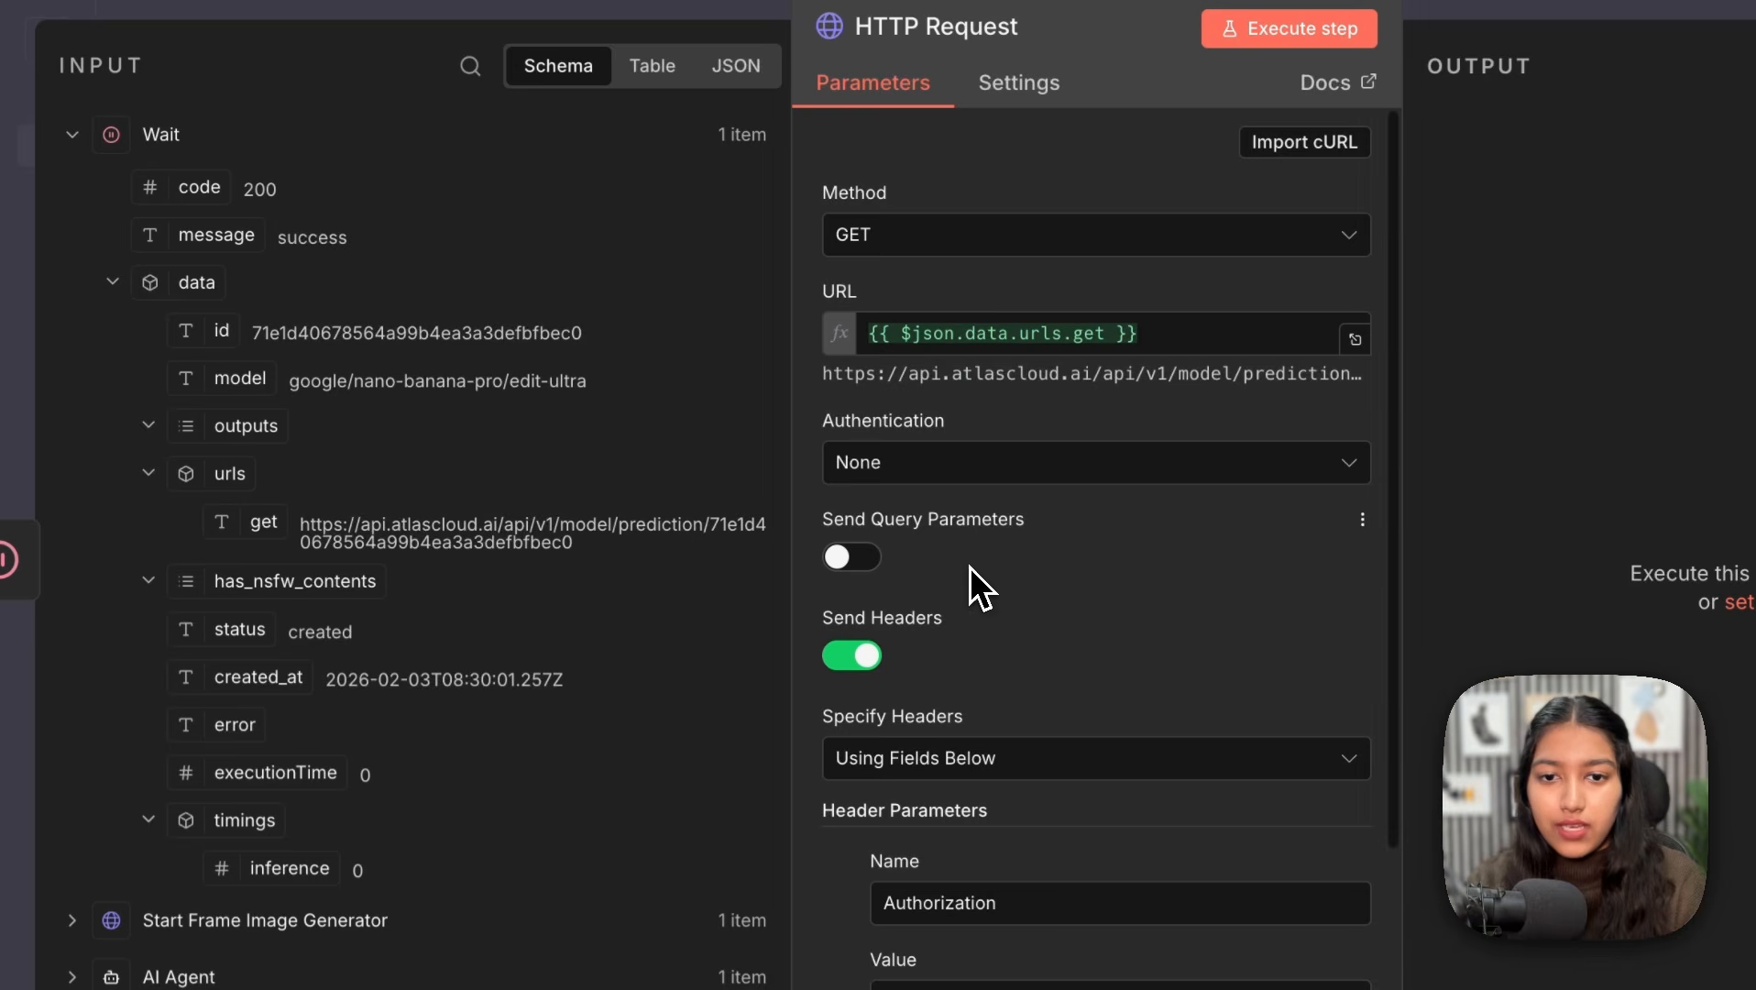
# Step: Review the HTTP Request node's Authorization header and execute the node to fetch the generated image result
pyautogui.scroll(-5, 968, 588)
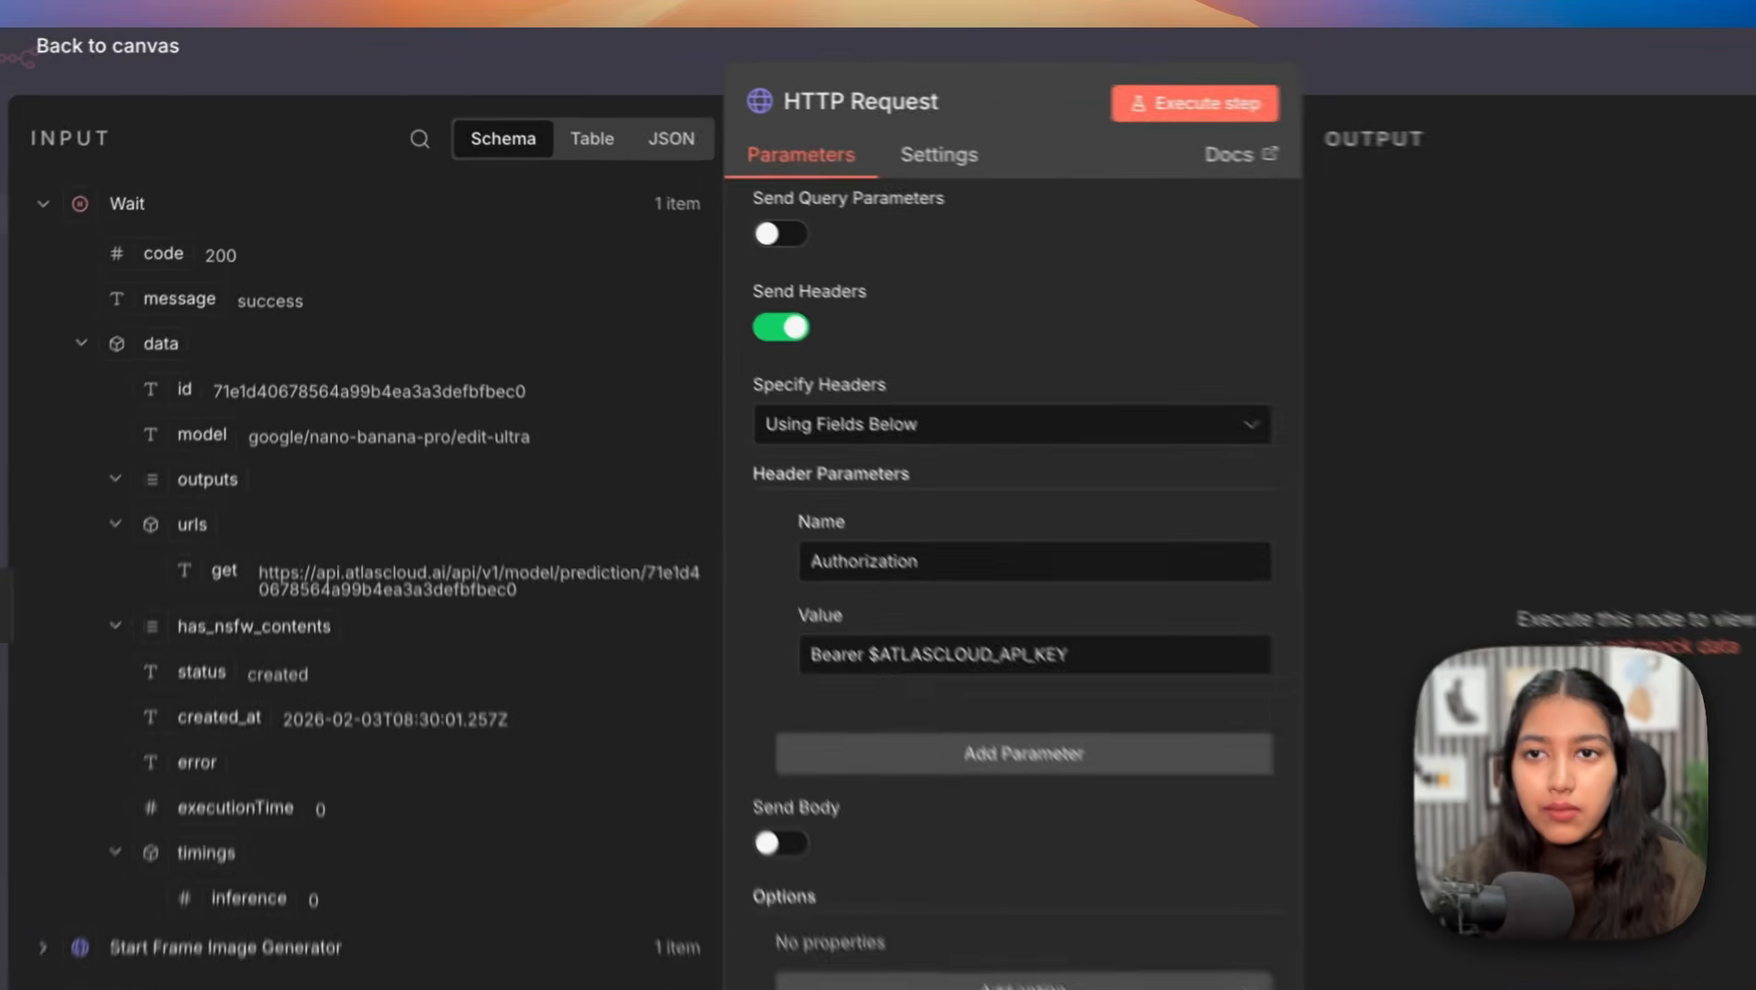
pyautogui.scroll(4, 733, 240)
pyautogui.click(861, 115)
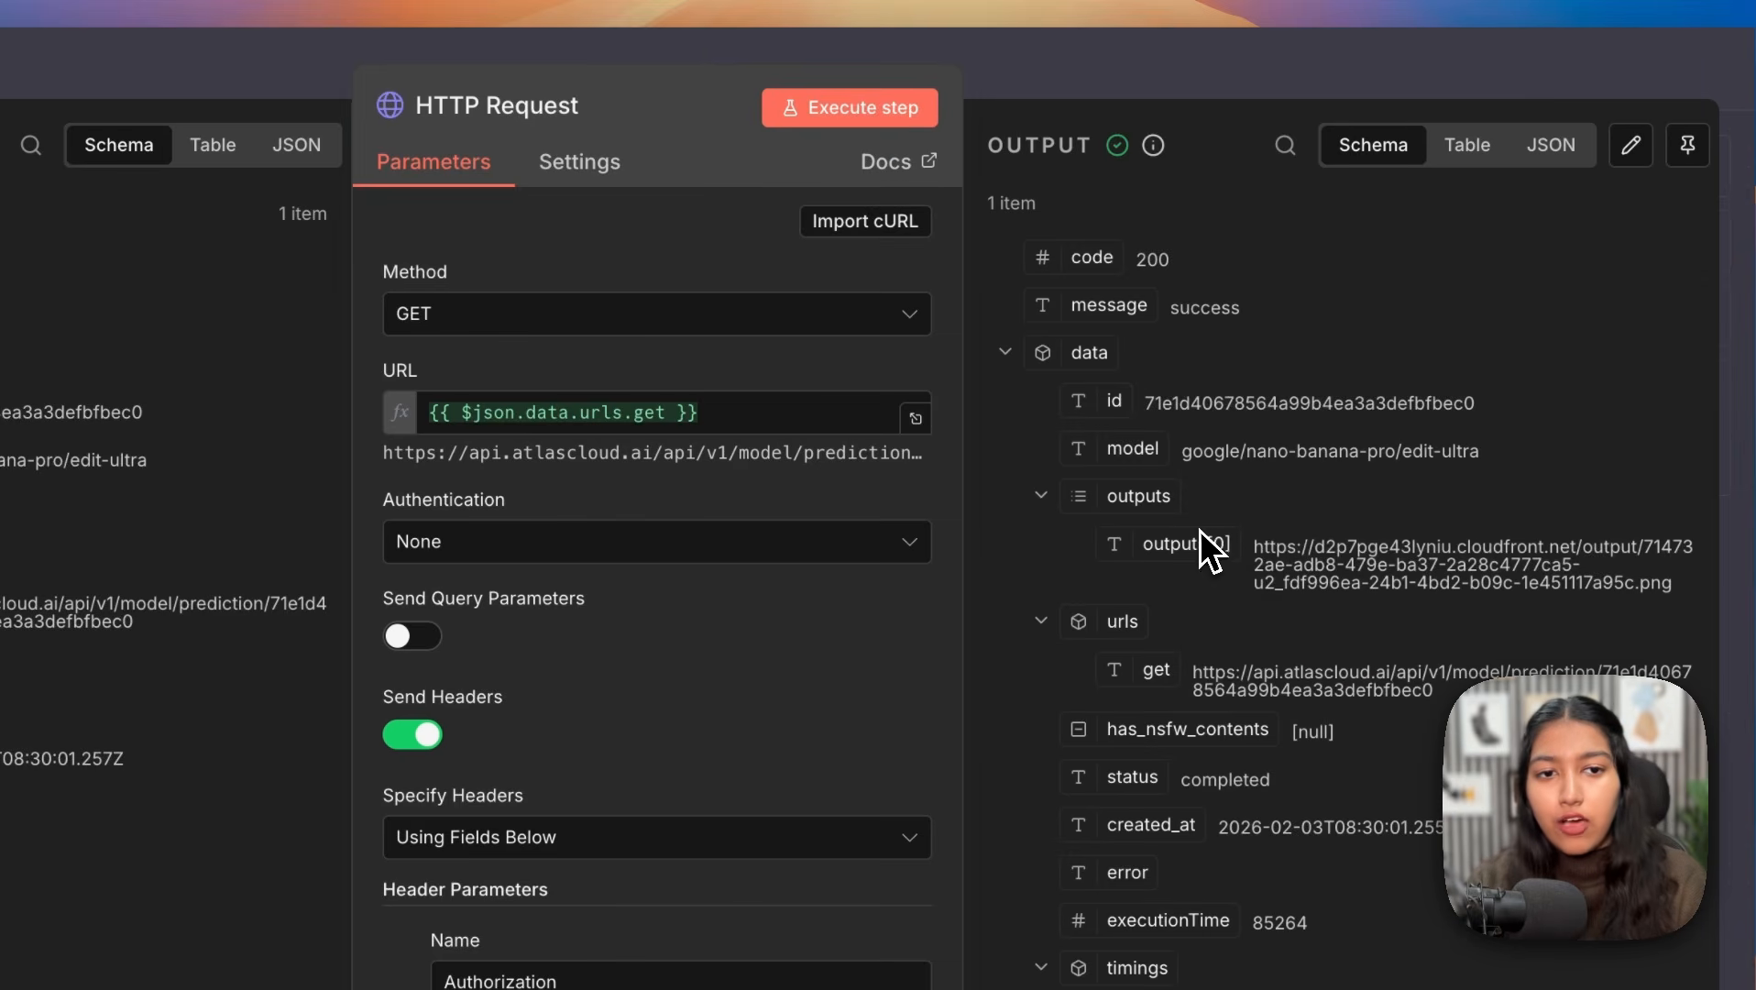
# Step: Copy the outputs[0] image URL from the node's output and open it in a new browser tab
pyautogui.moveTo(1255, 548); pyautogui.dragTo(1675, 587)
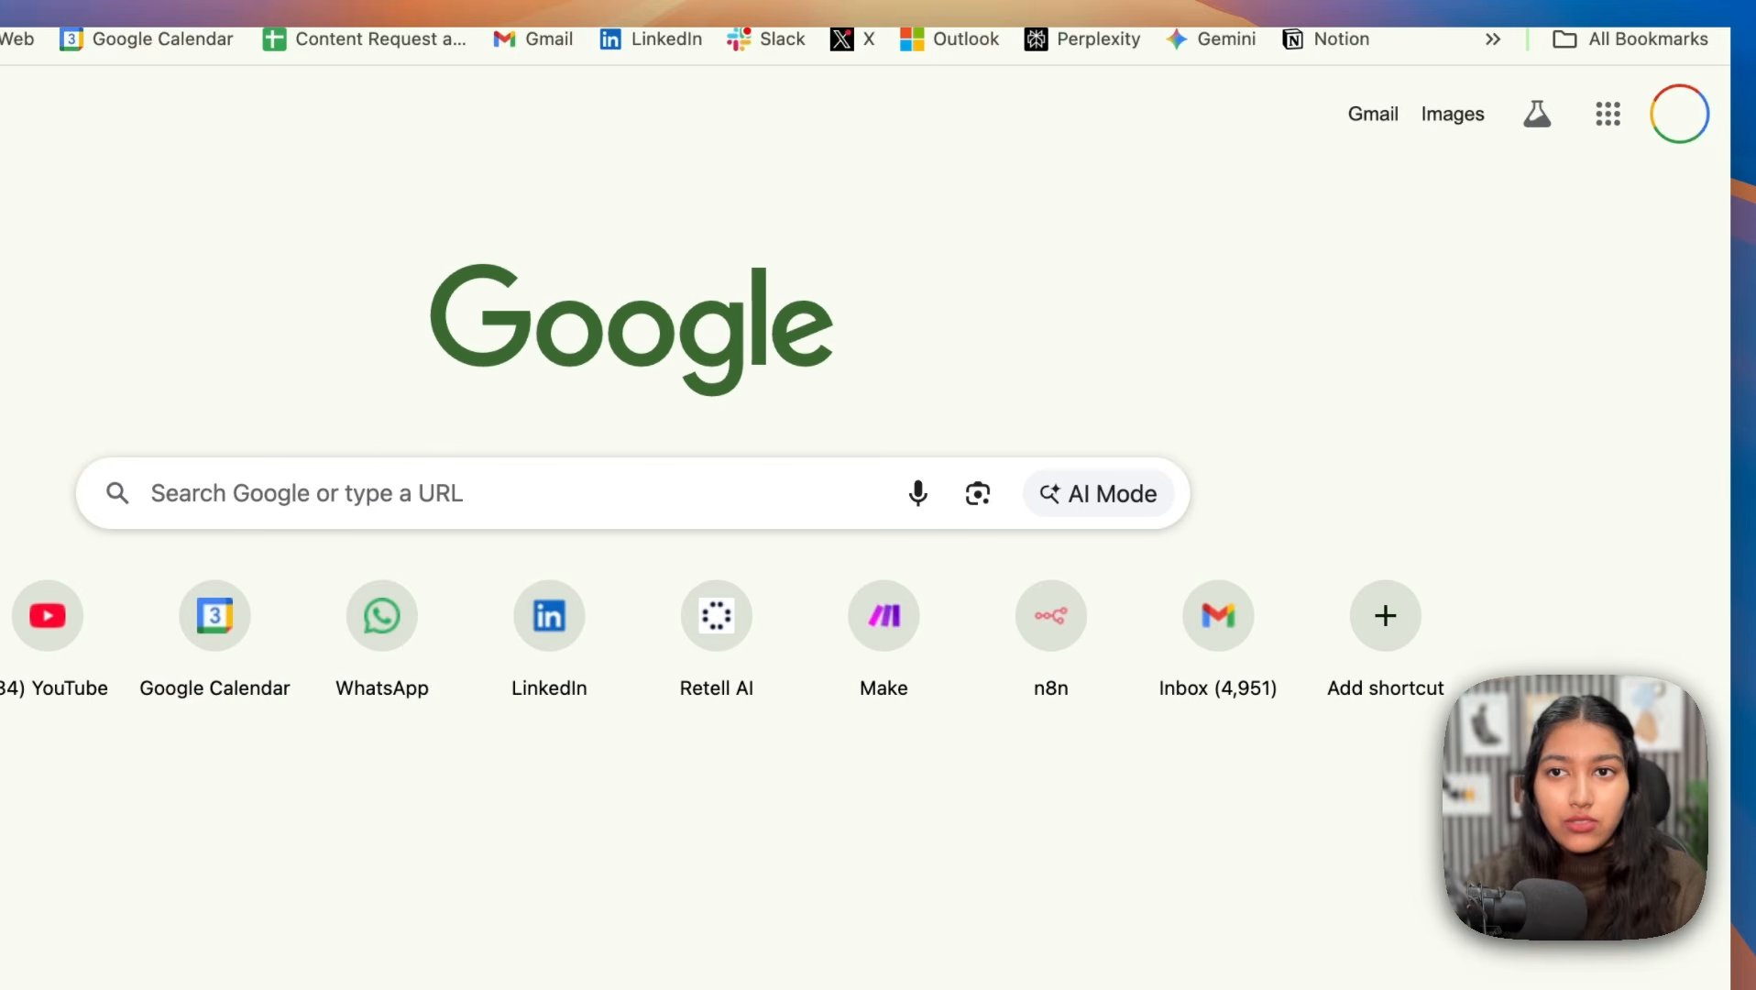
pyautogui.press('super+v')
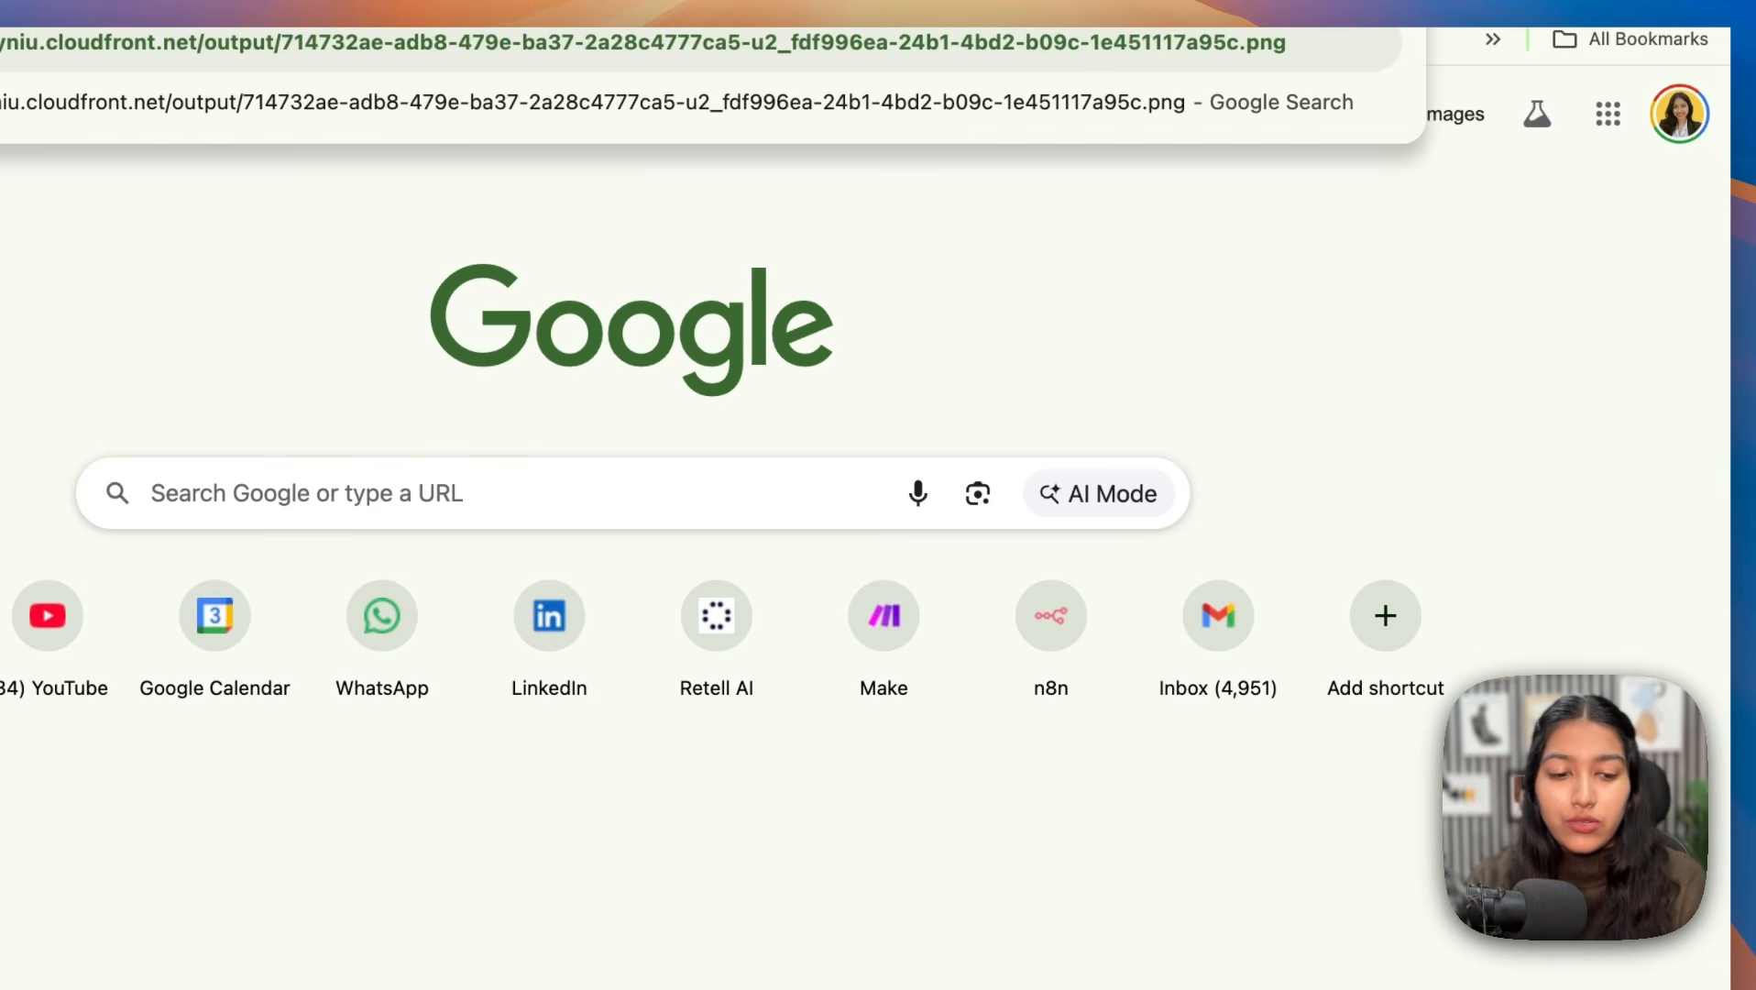
pyautogui.press('Return')
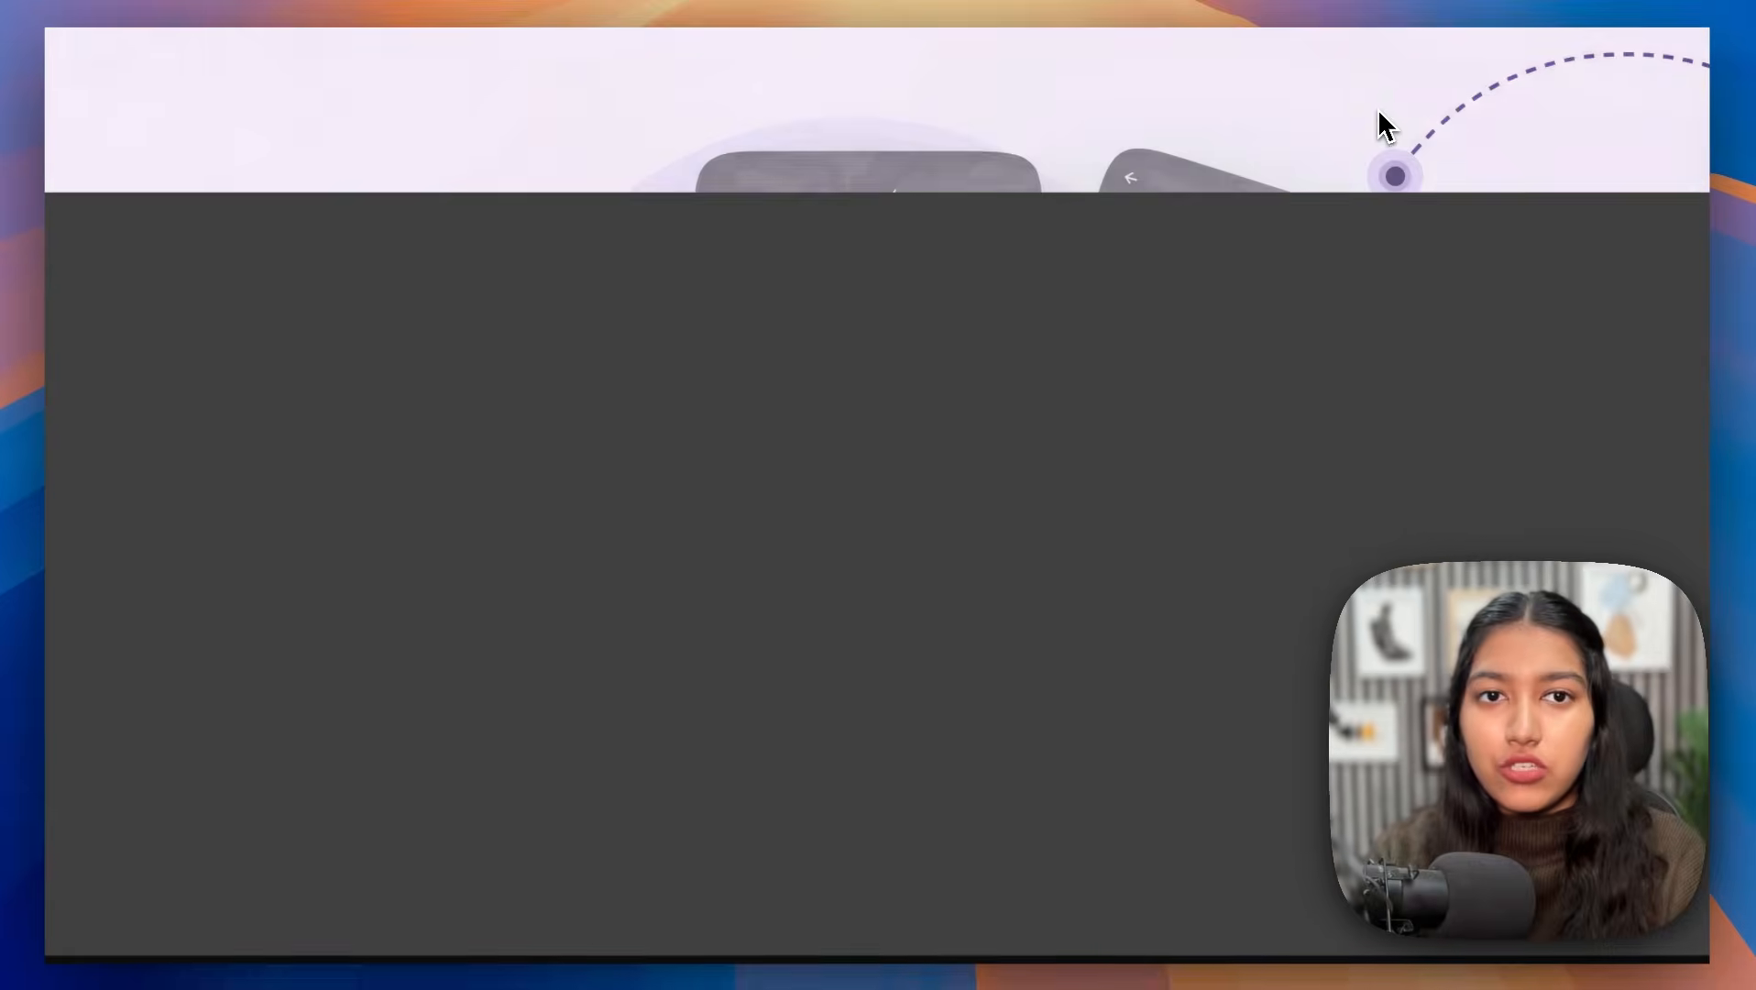
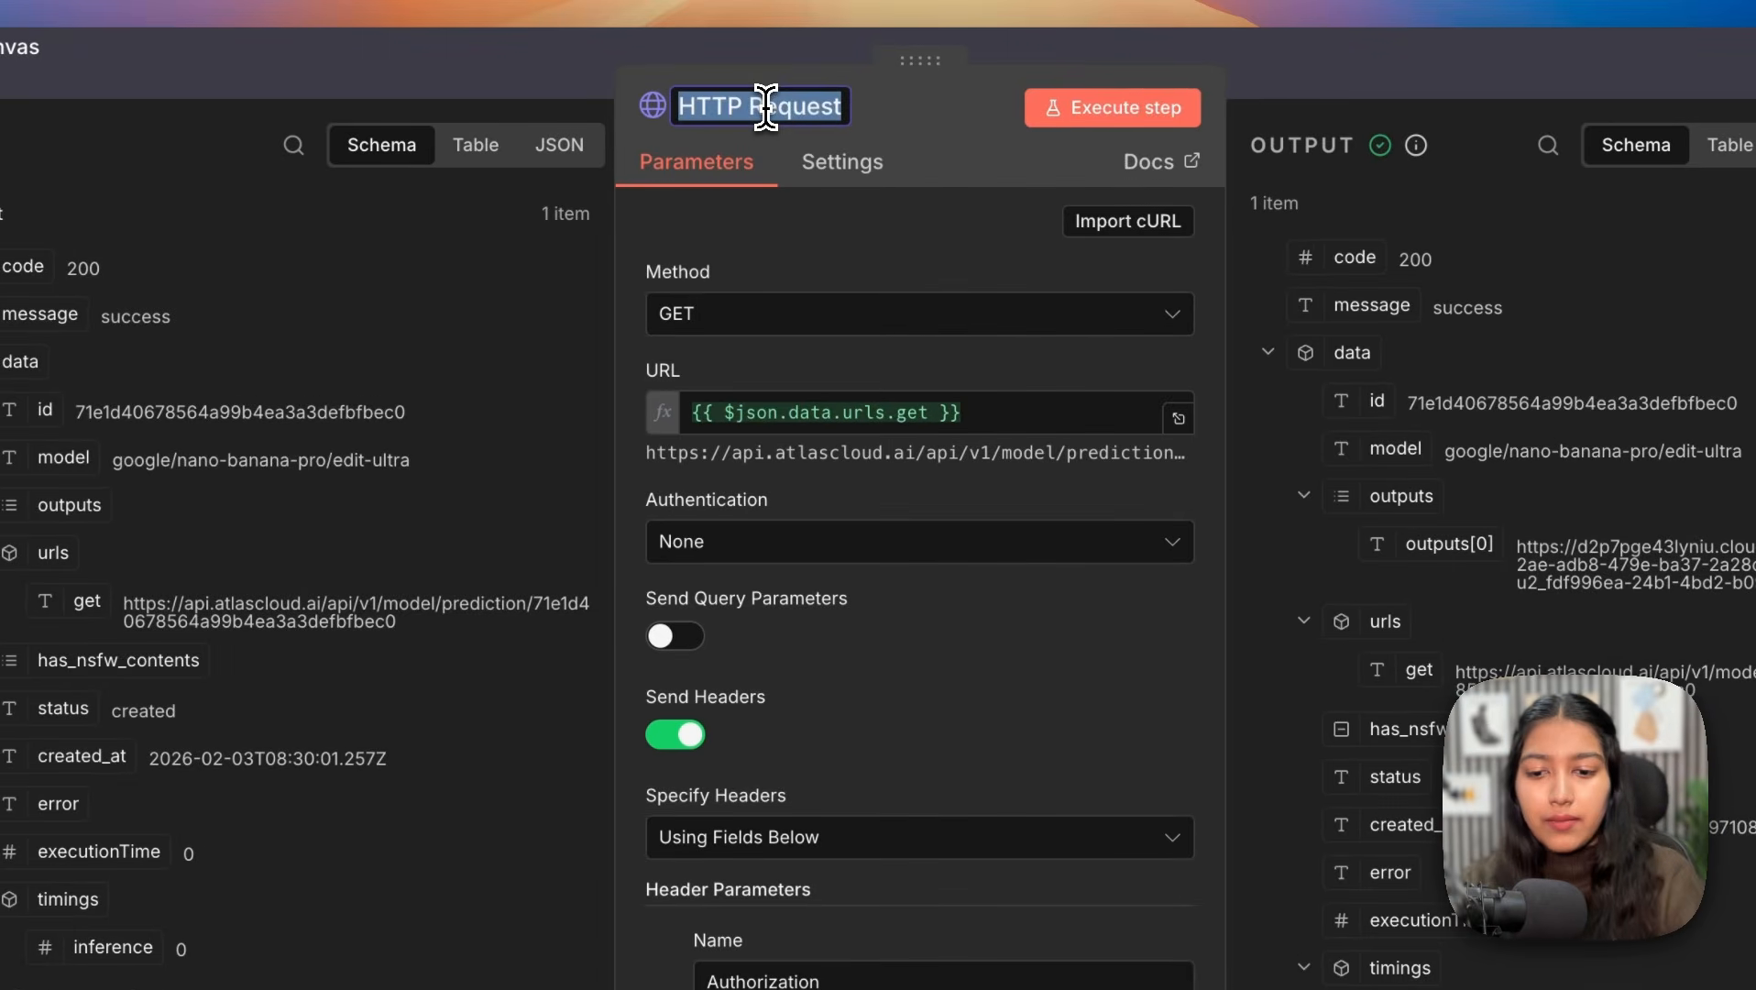
# Step: Rename the HTTP Request node as Get Start Frame and return to the canvas
pyautogui.write('Get Start')
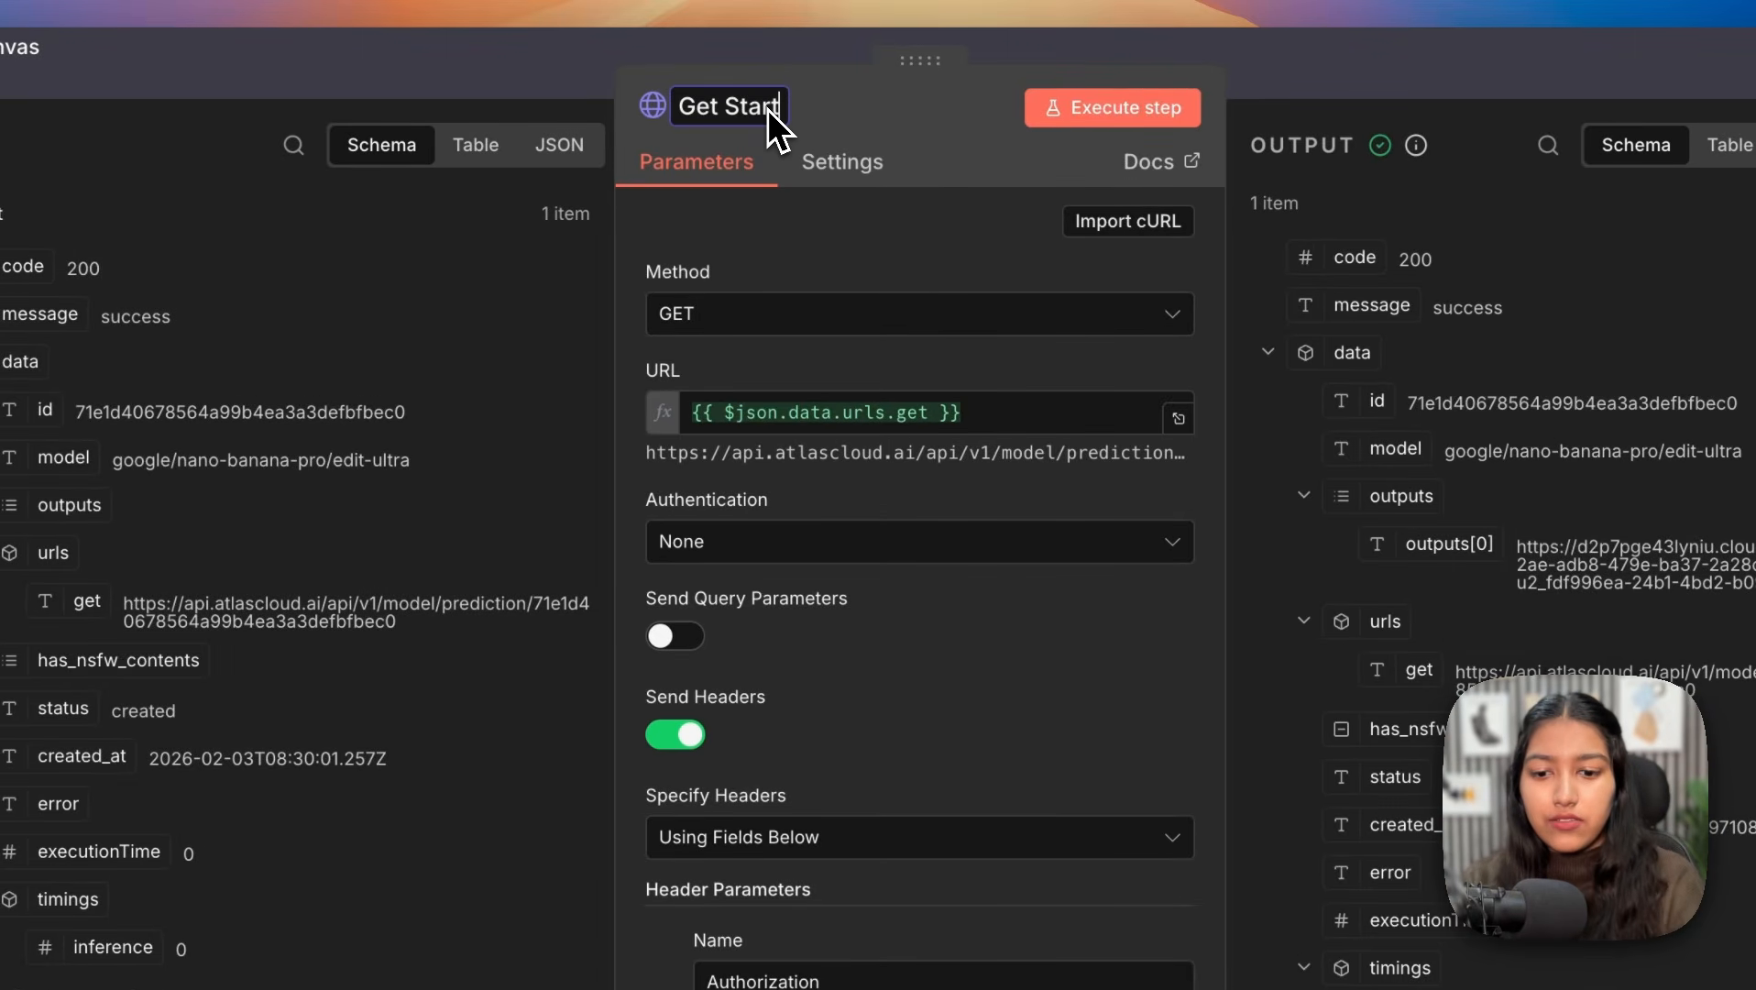
pyautogui.write(' Frame')
pyautogui.moveTo(1230, 546); pyautogui.dragTo(1659, 609)
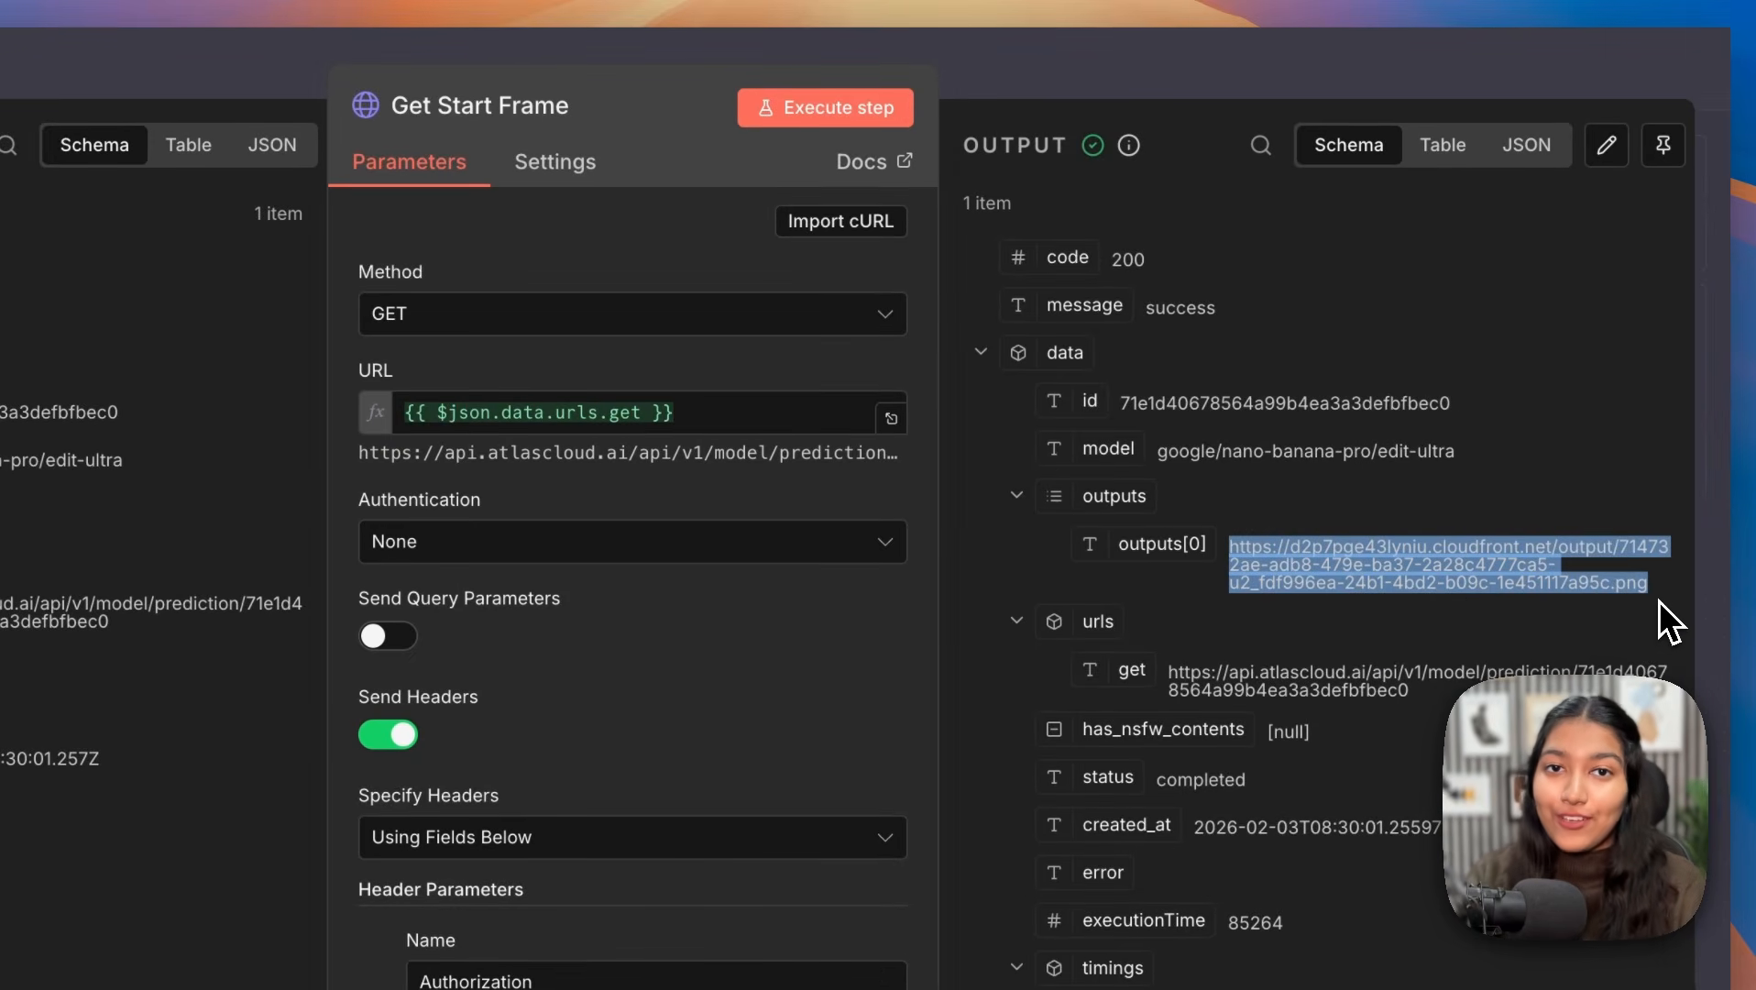
pyautogui.click(1219, 60)
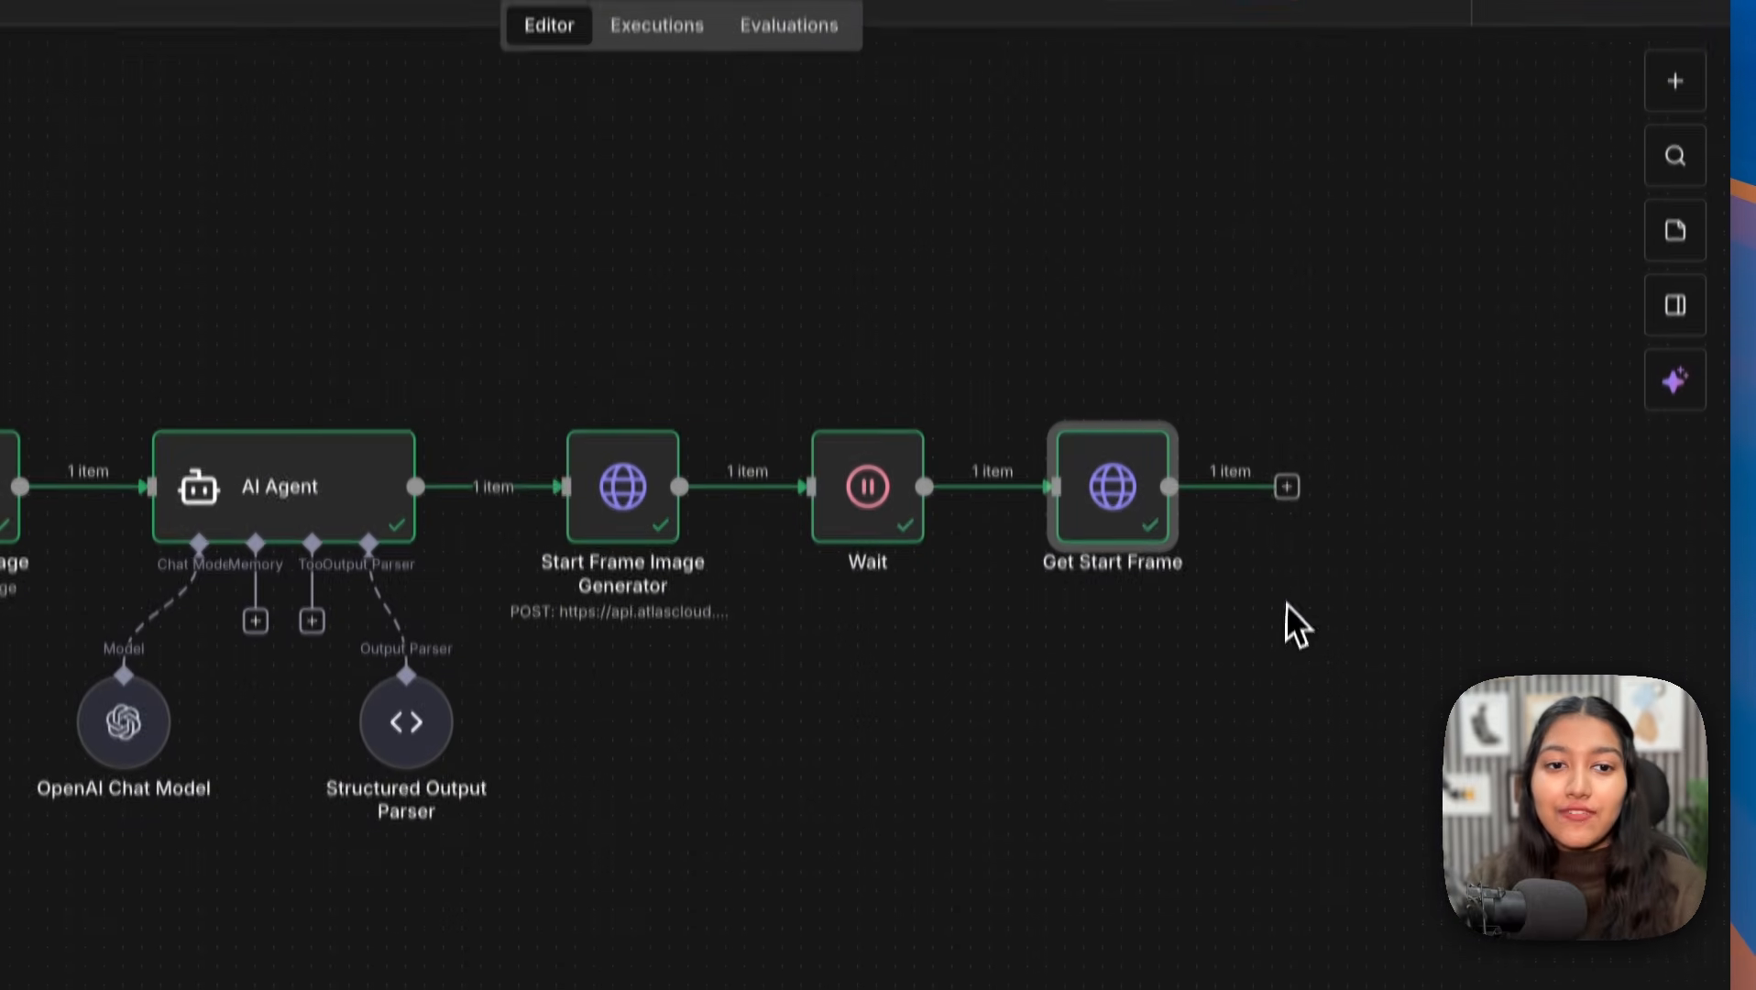
# Step: Add an If node after Get Start Frame with the condition that data.outputs[0] exists
pyautogui.click(1296, 465)
pyautogui.write('if')
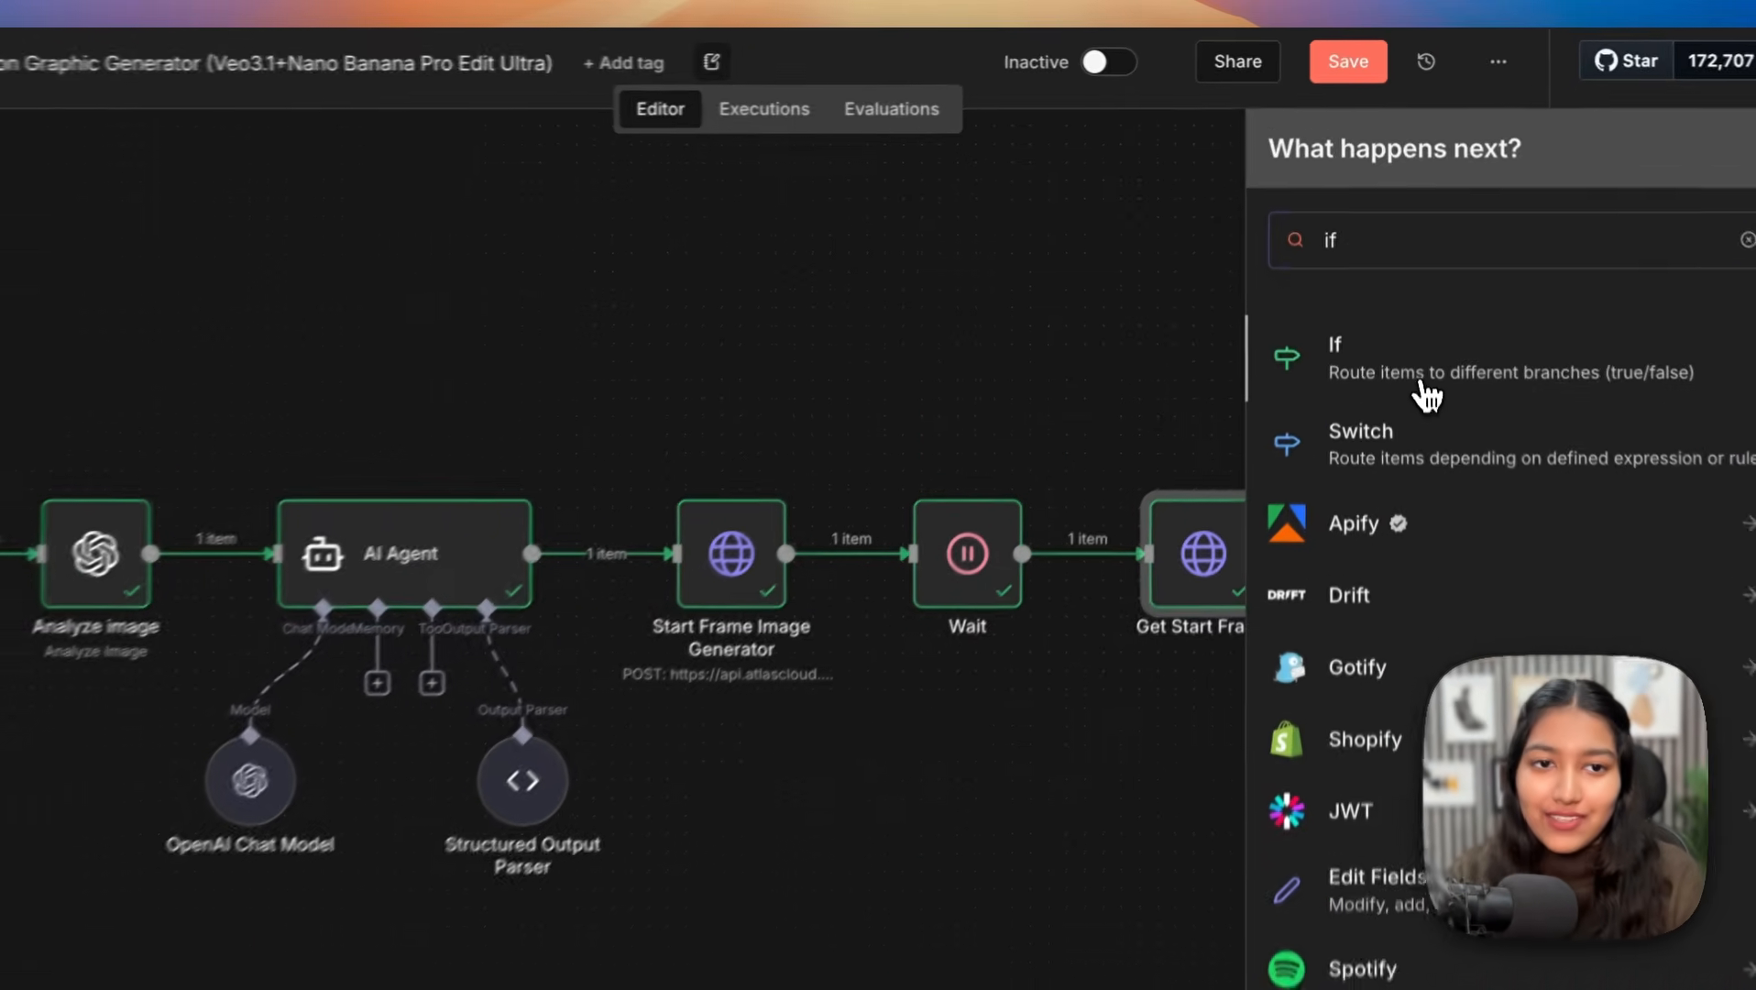
pyautogui.click(1423, 384)
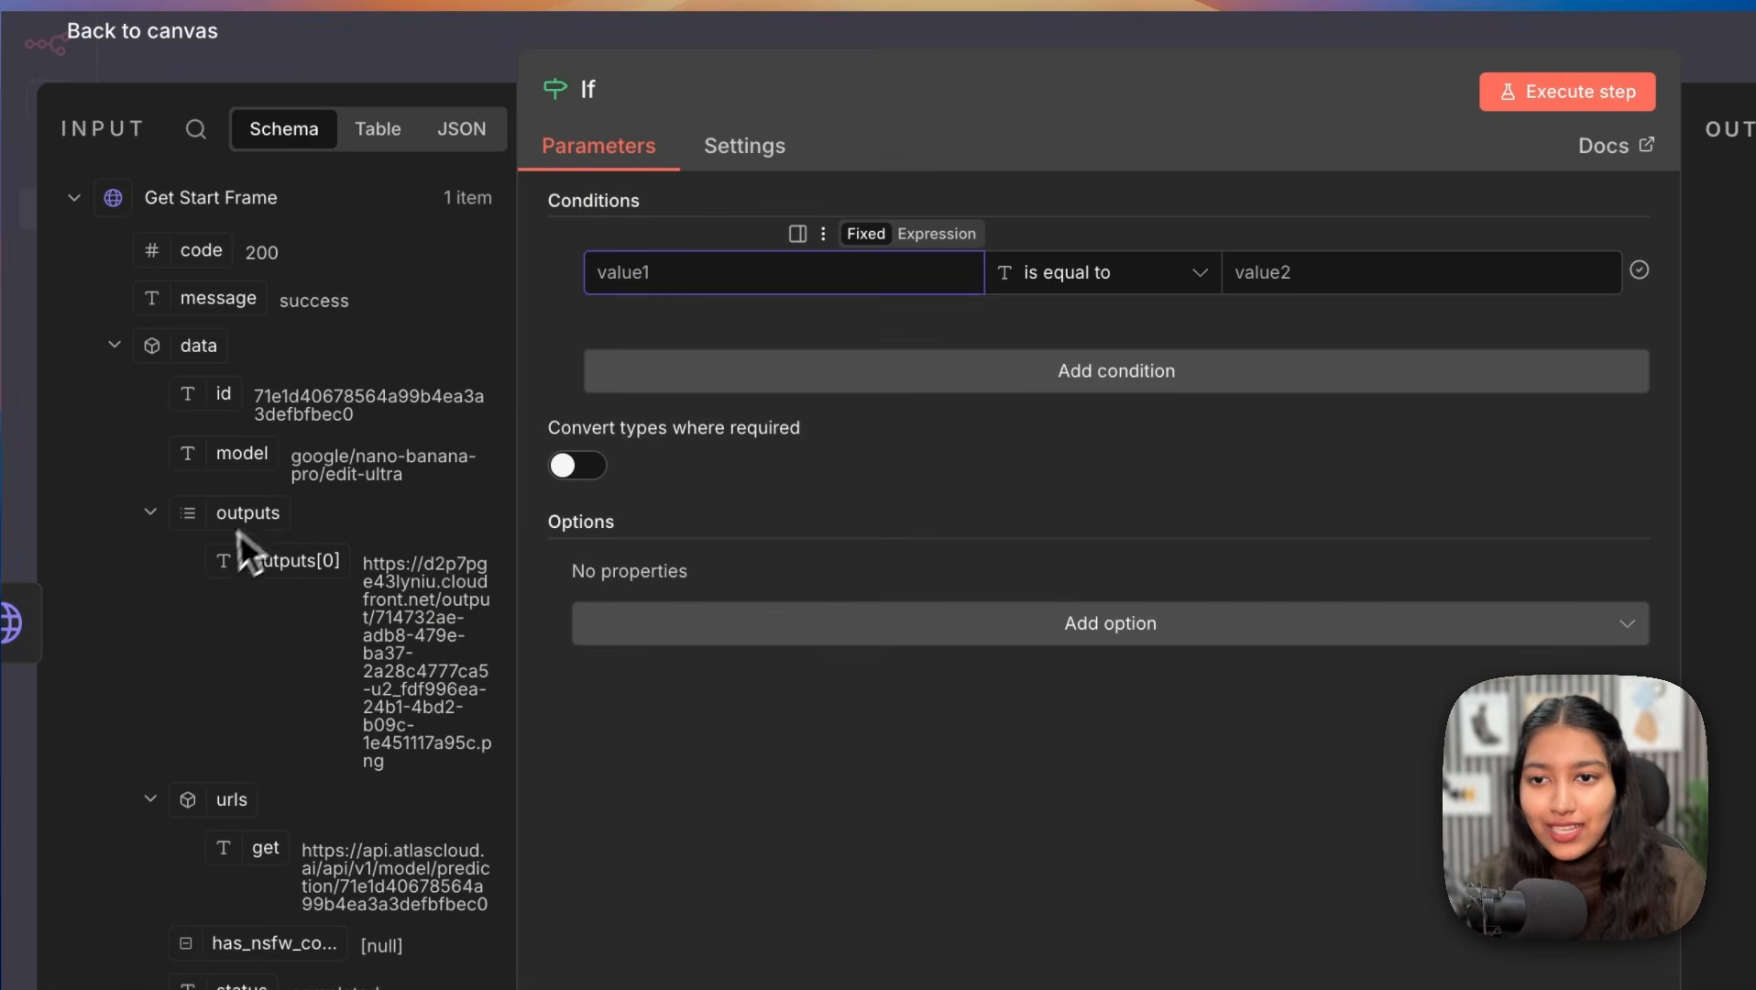
pyautogui.moveTo(253, 570); pyautogui.dragTo(646, 275)
pyautogui.click(1104, 272)
pyautogui.click(998, 353)
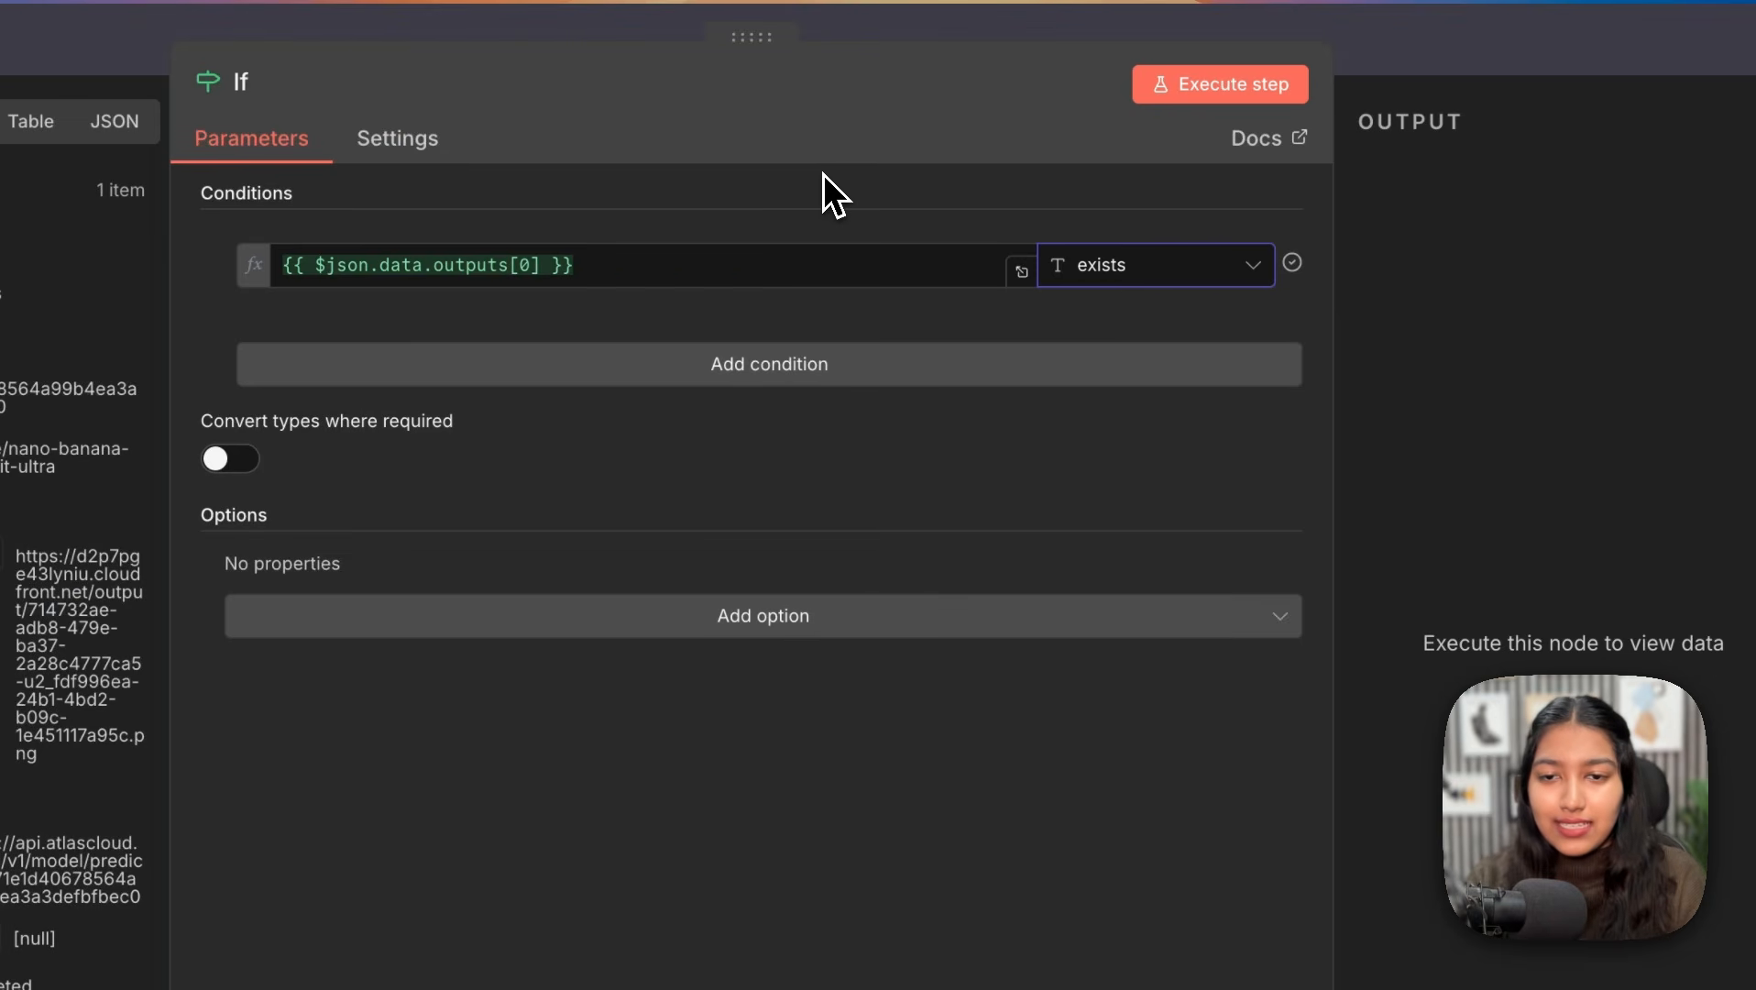
pyautogui.click(1372, 63)
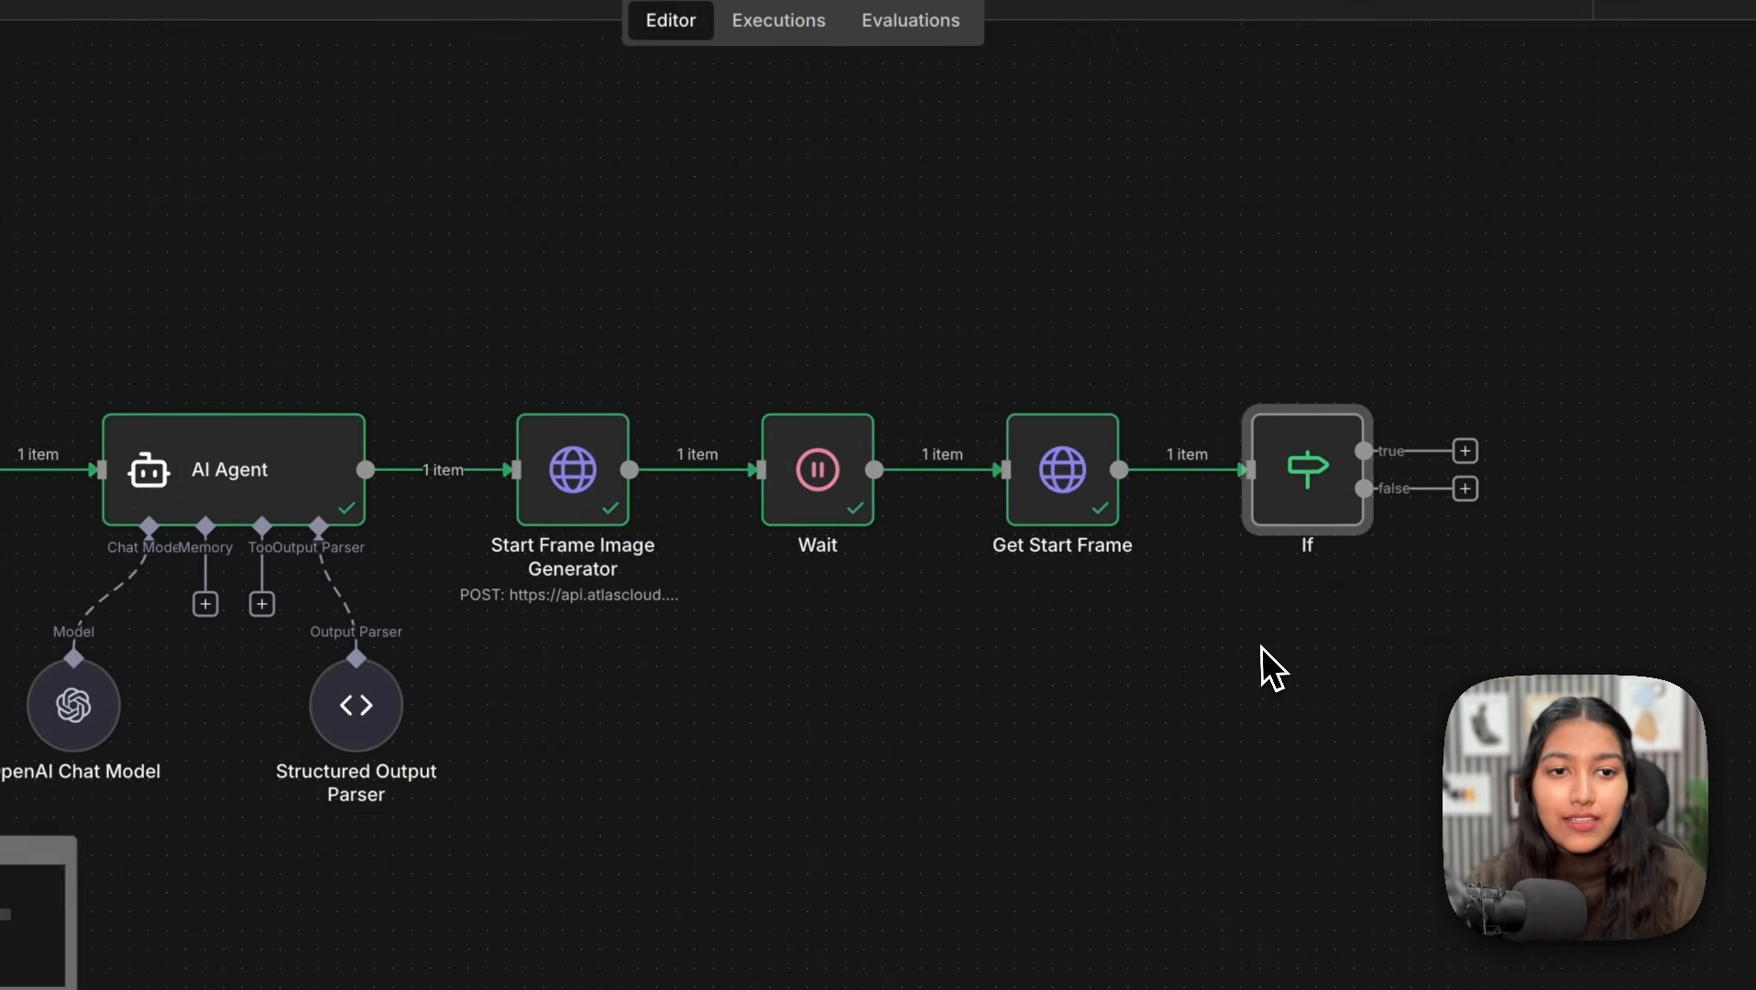
# Step: Connect the If node's false branch back to the Wait node's input
pyautogui.hscroll(2, 1261, 648)
pyautogui.moveTo(1372, 479); pyautogui.dragTo(698, 490)
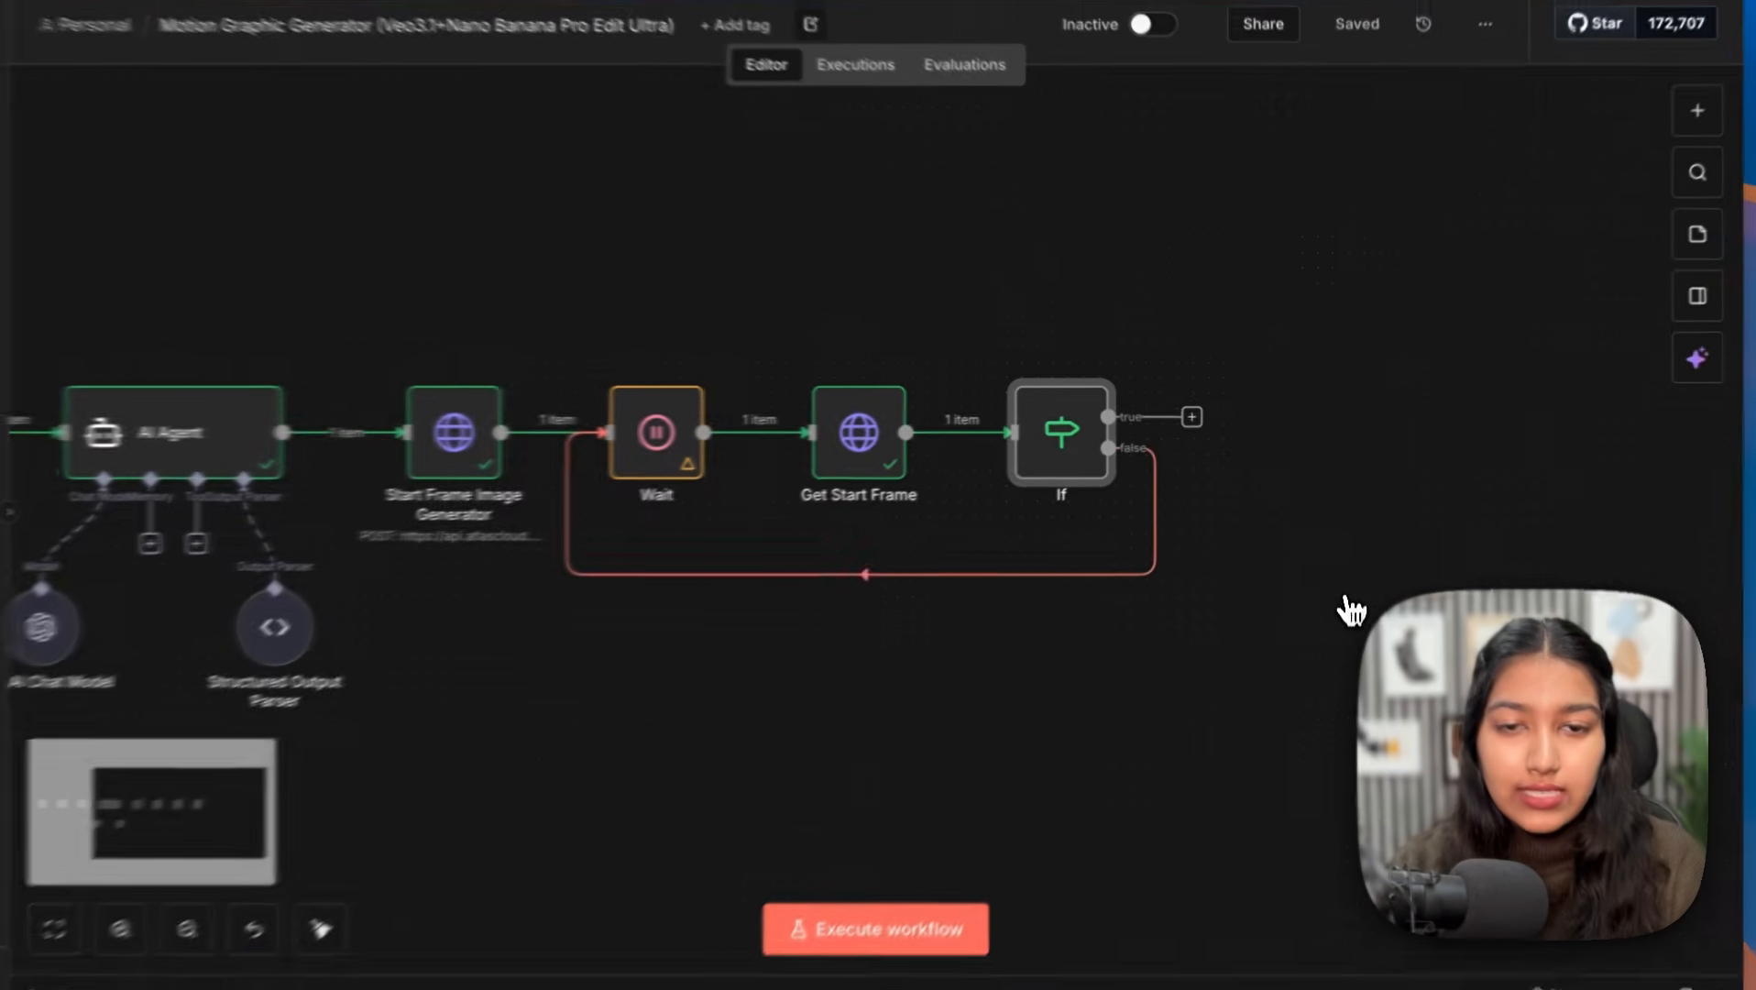
pyautogui.hscroll(5, 1200, 536)
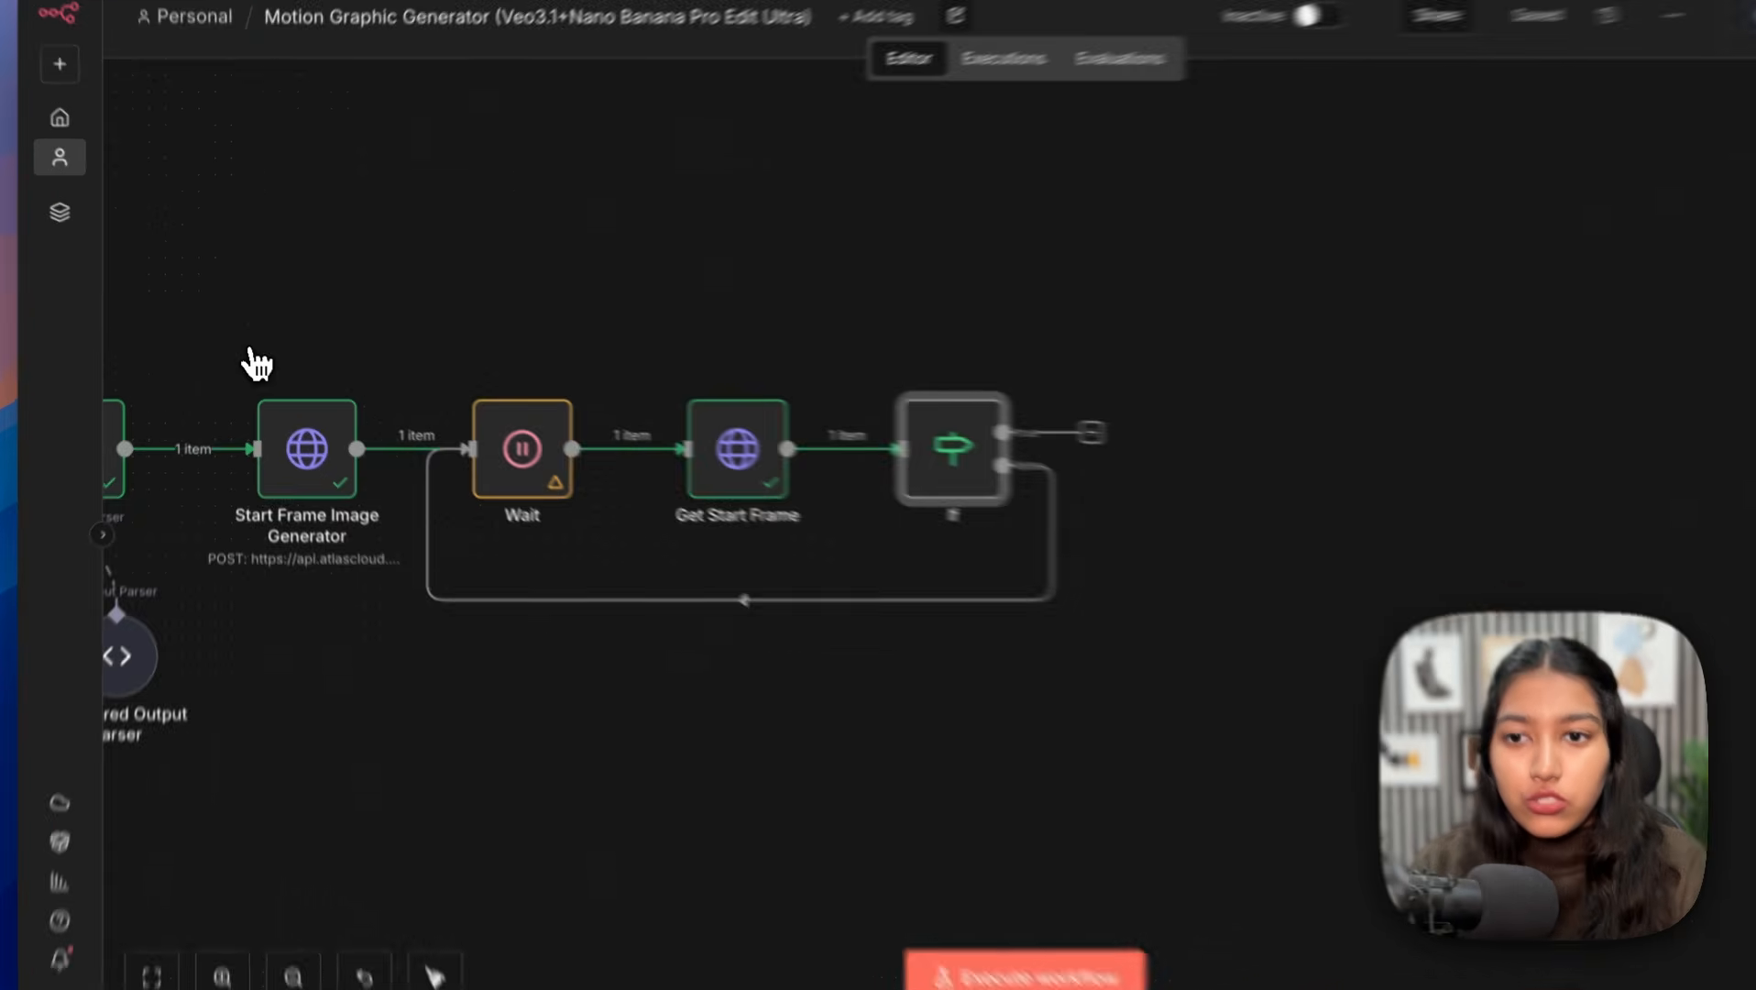
# Step: Duplicate the Start Frame Image Generator, Wait, Get Start Frame and If nodes, and connect the original If's true branch to the copied generator
pyautogui.moveTo(207, 321); pyautogui.dragTo(1058, 570)
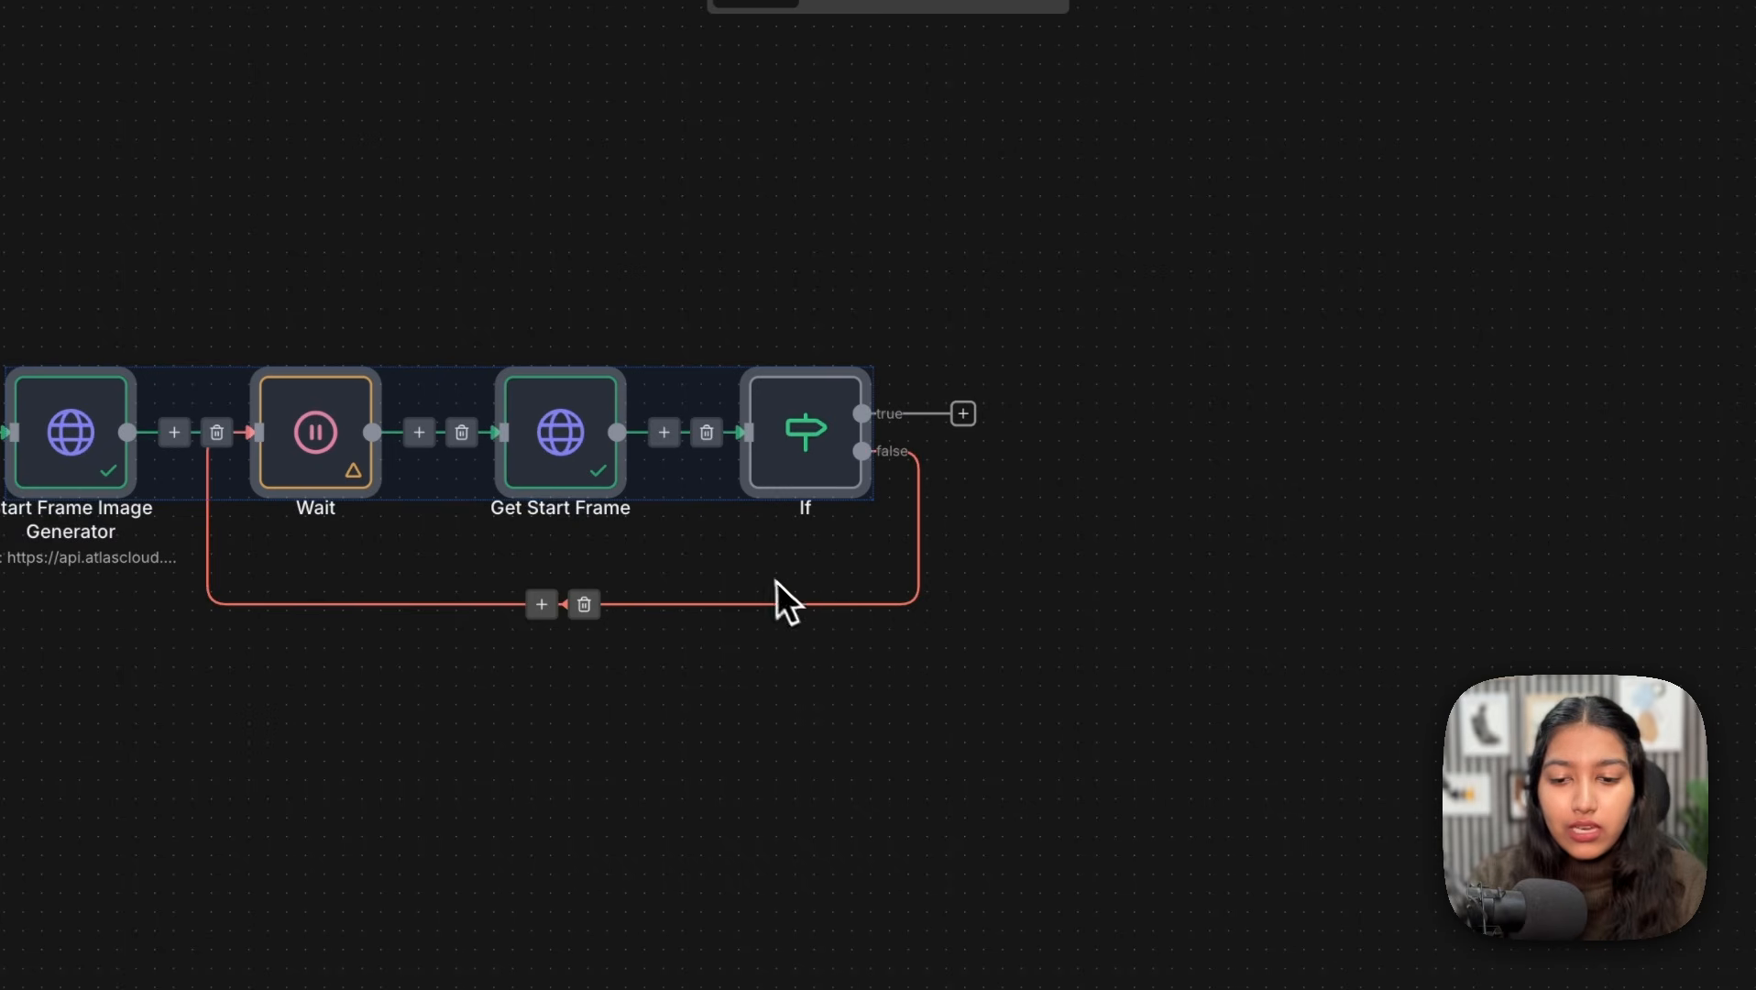
pyautogui.hotkey('ctrl', 'c')
pyautogui.hotkey('ctrl', 'v')
pyautogui.moveTo(1001, 749); pyautogui.dragTo(1117, 434)
# Step: Rename the copied Start Frame Image Generator node as End Frame Image Generator
pyautogui.doubleClick(1141, 454)
pyautogui.click(773, 78)
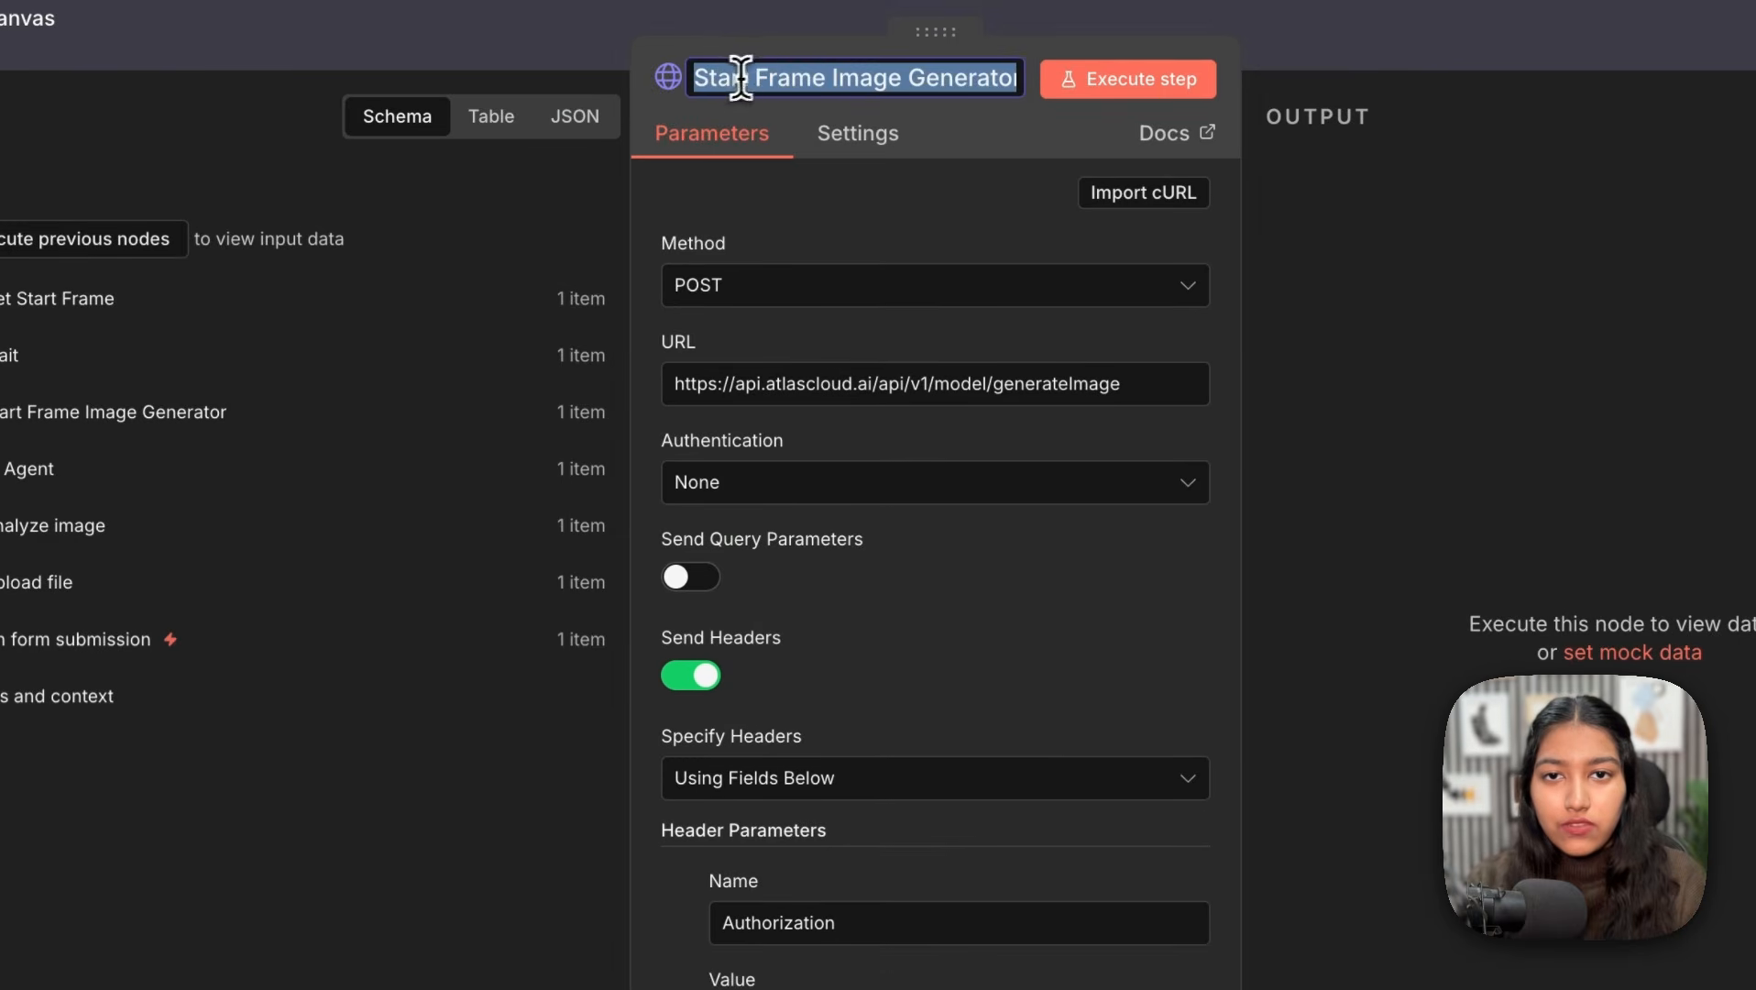
pyautogui.click(726, 79)
pyautogui.write('End')
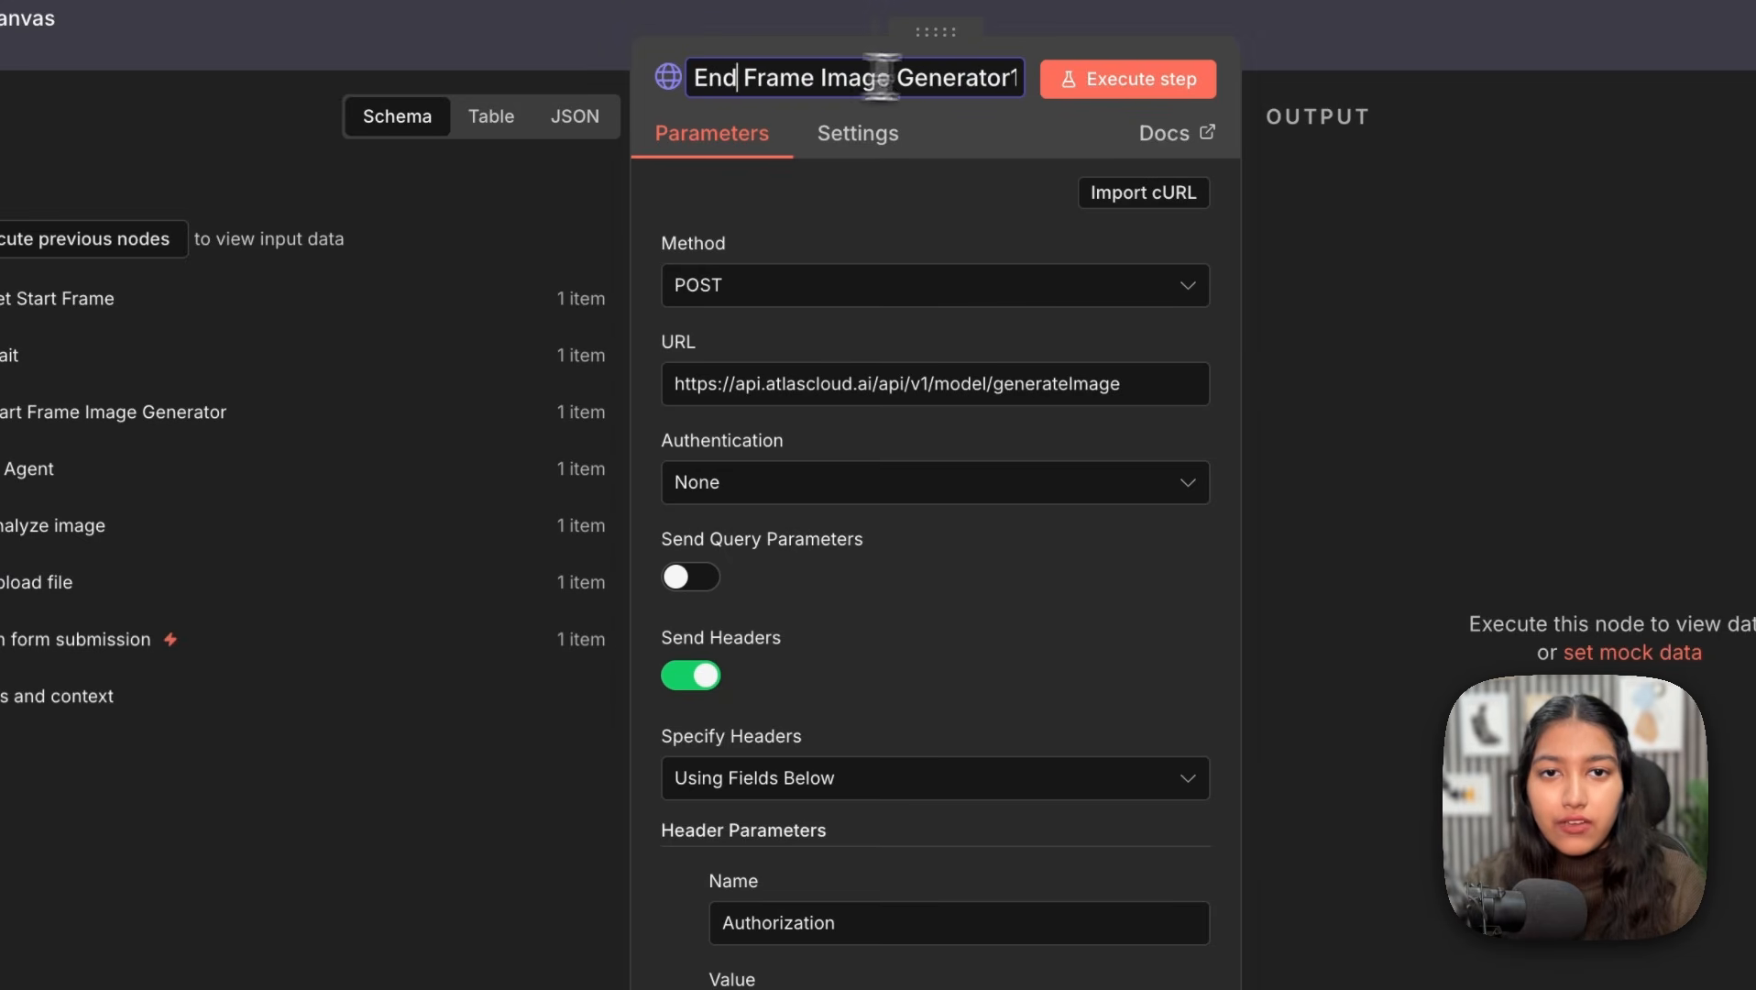
pyautogui.press('Return')
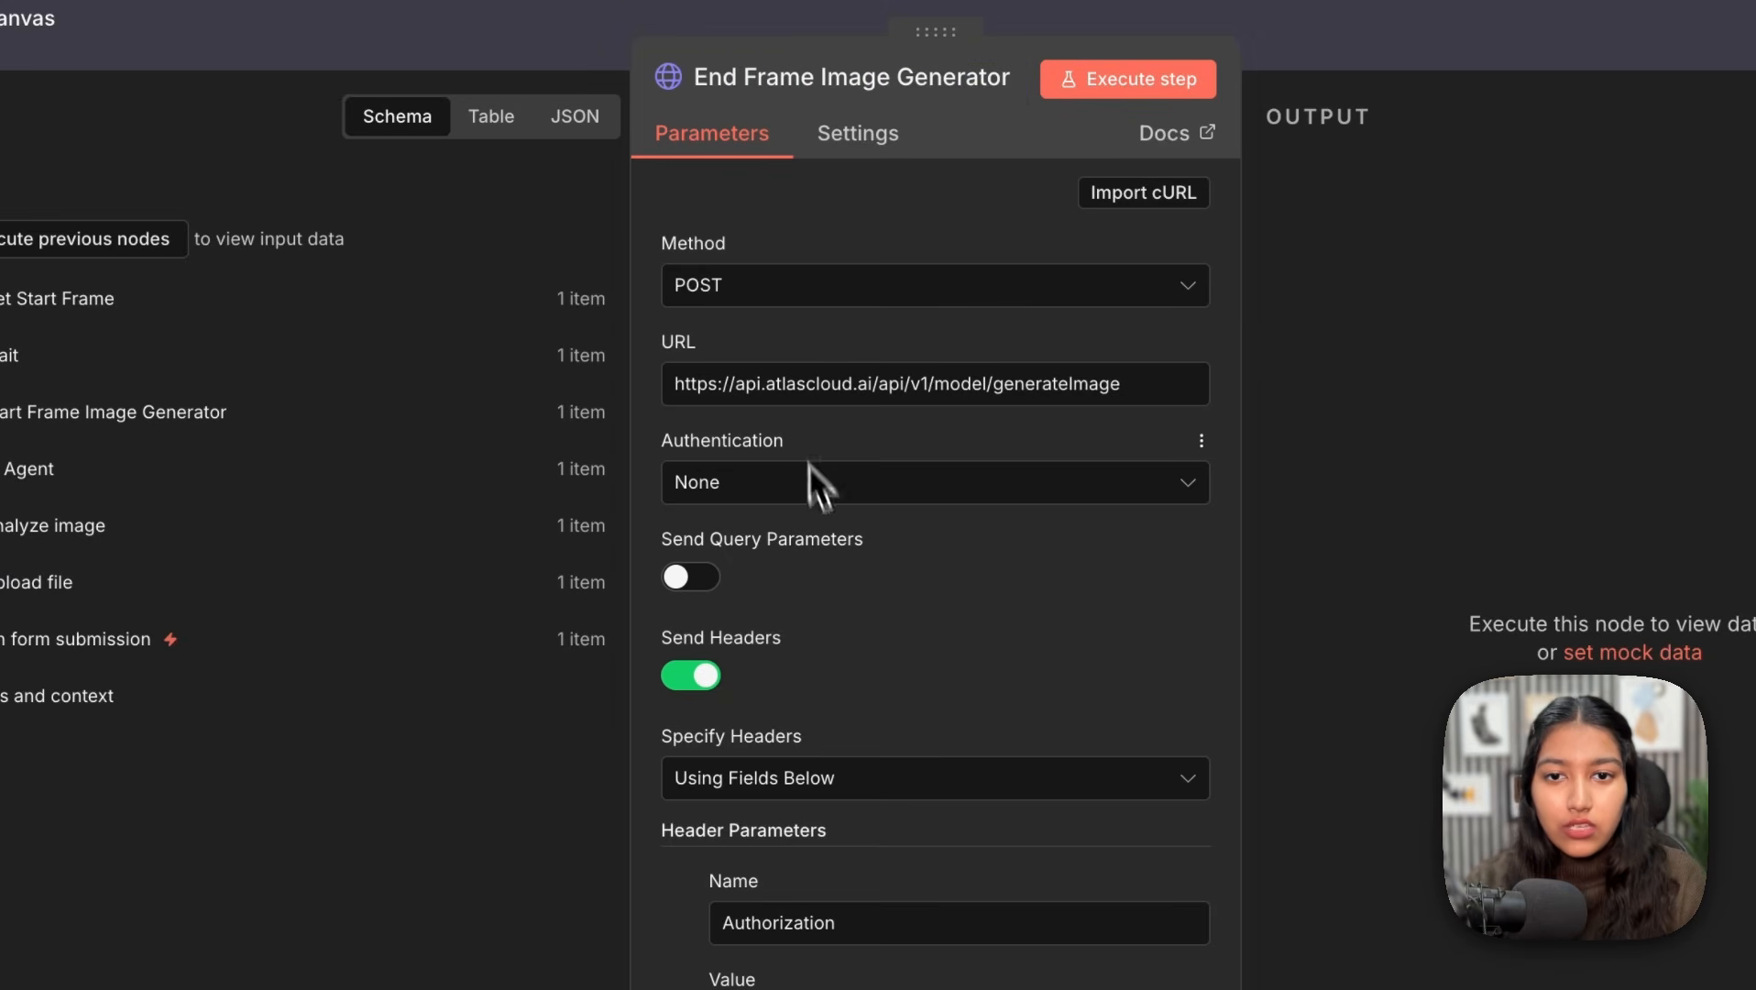
# Step: Review the images and prompt entries in the End Frame Image Generator's JSON body expression
pyautogui.scroll(-8, 729, 784)
pyautogui.click(1117, 772)
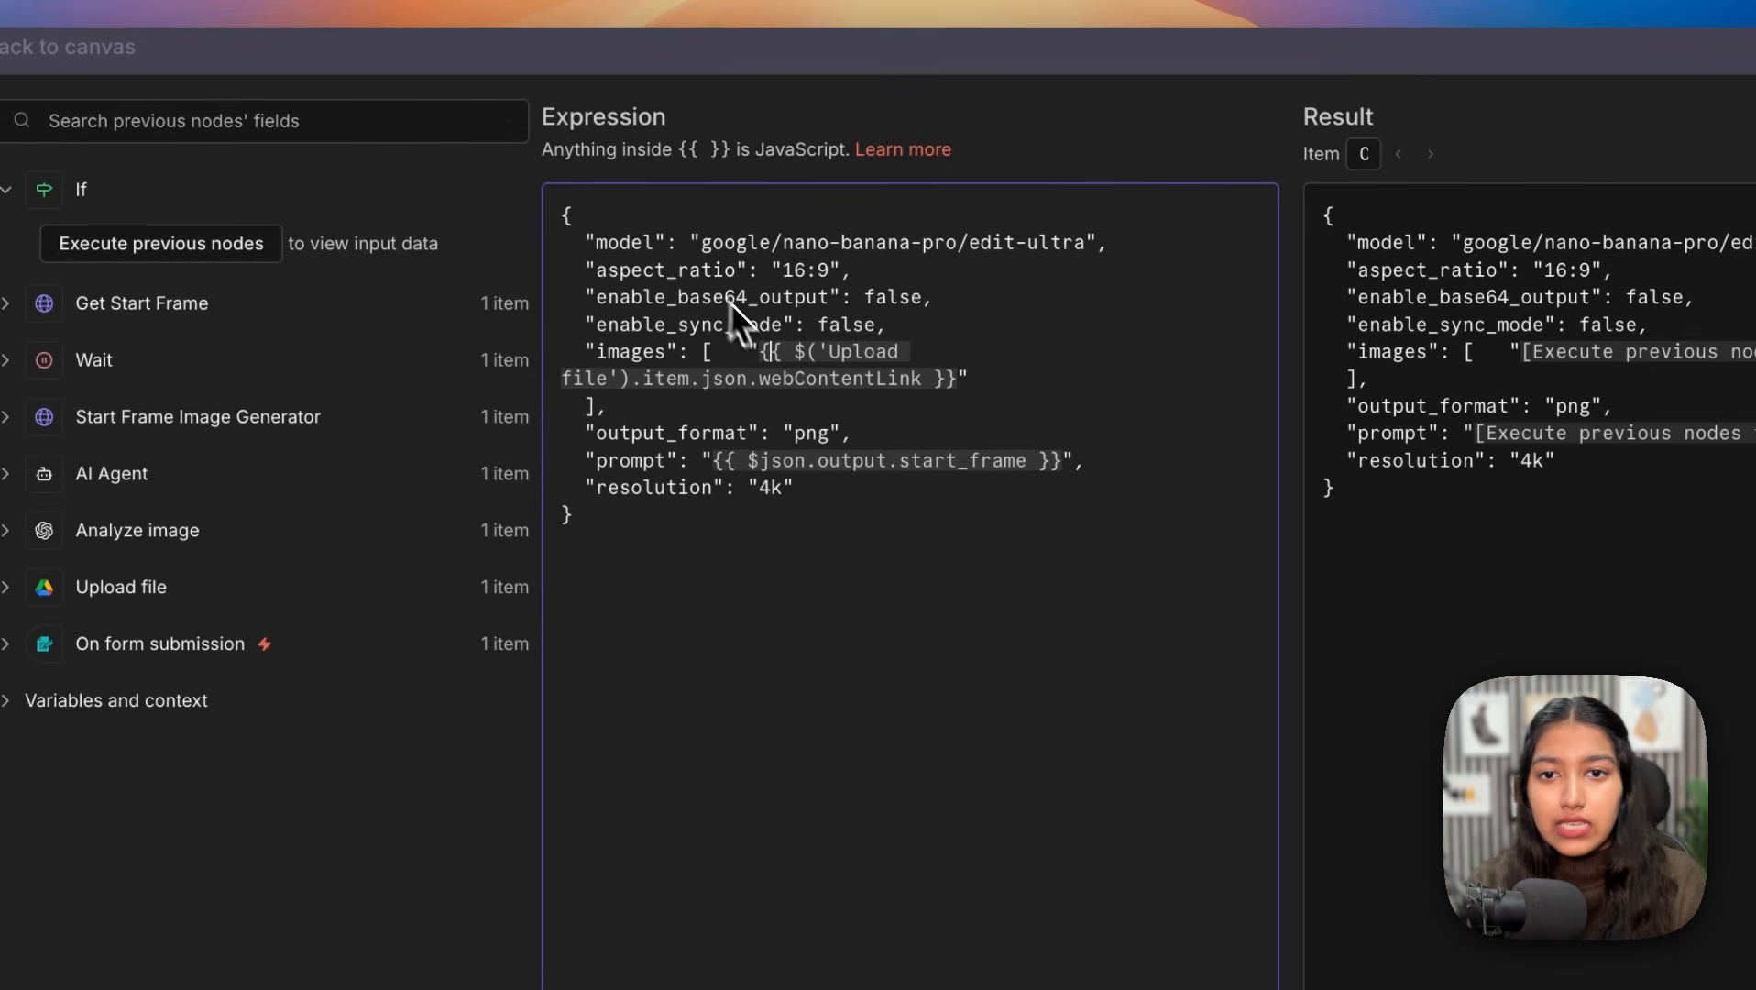
pyautogui.click(763, 348)
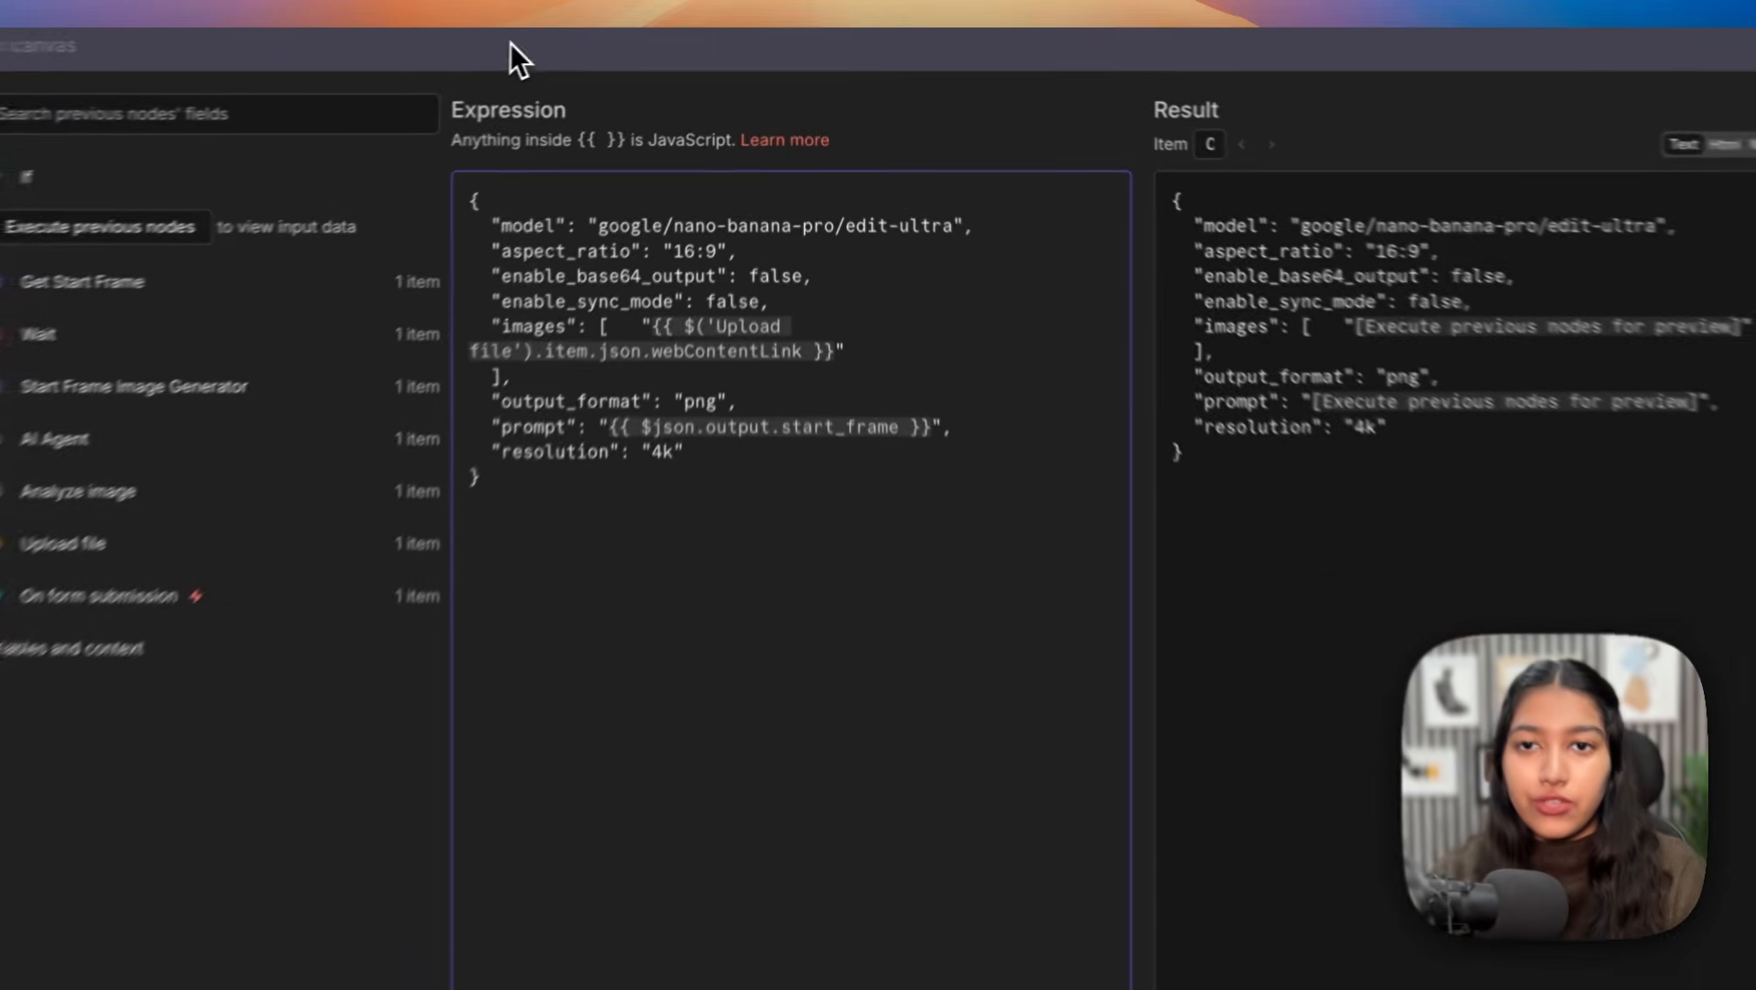
pyautogui.click(552, 48)
# Step: Execute the original If node and return to the canvas
pyautogui.doubleClick(721, 570)
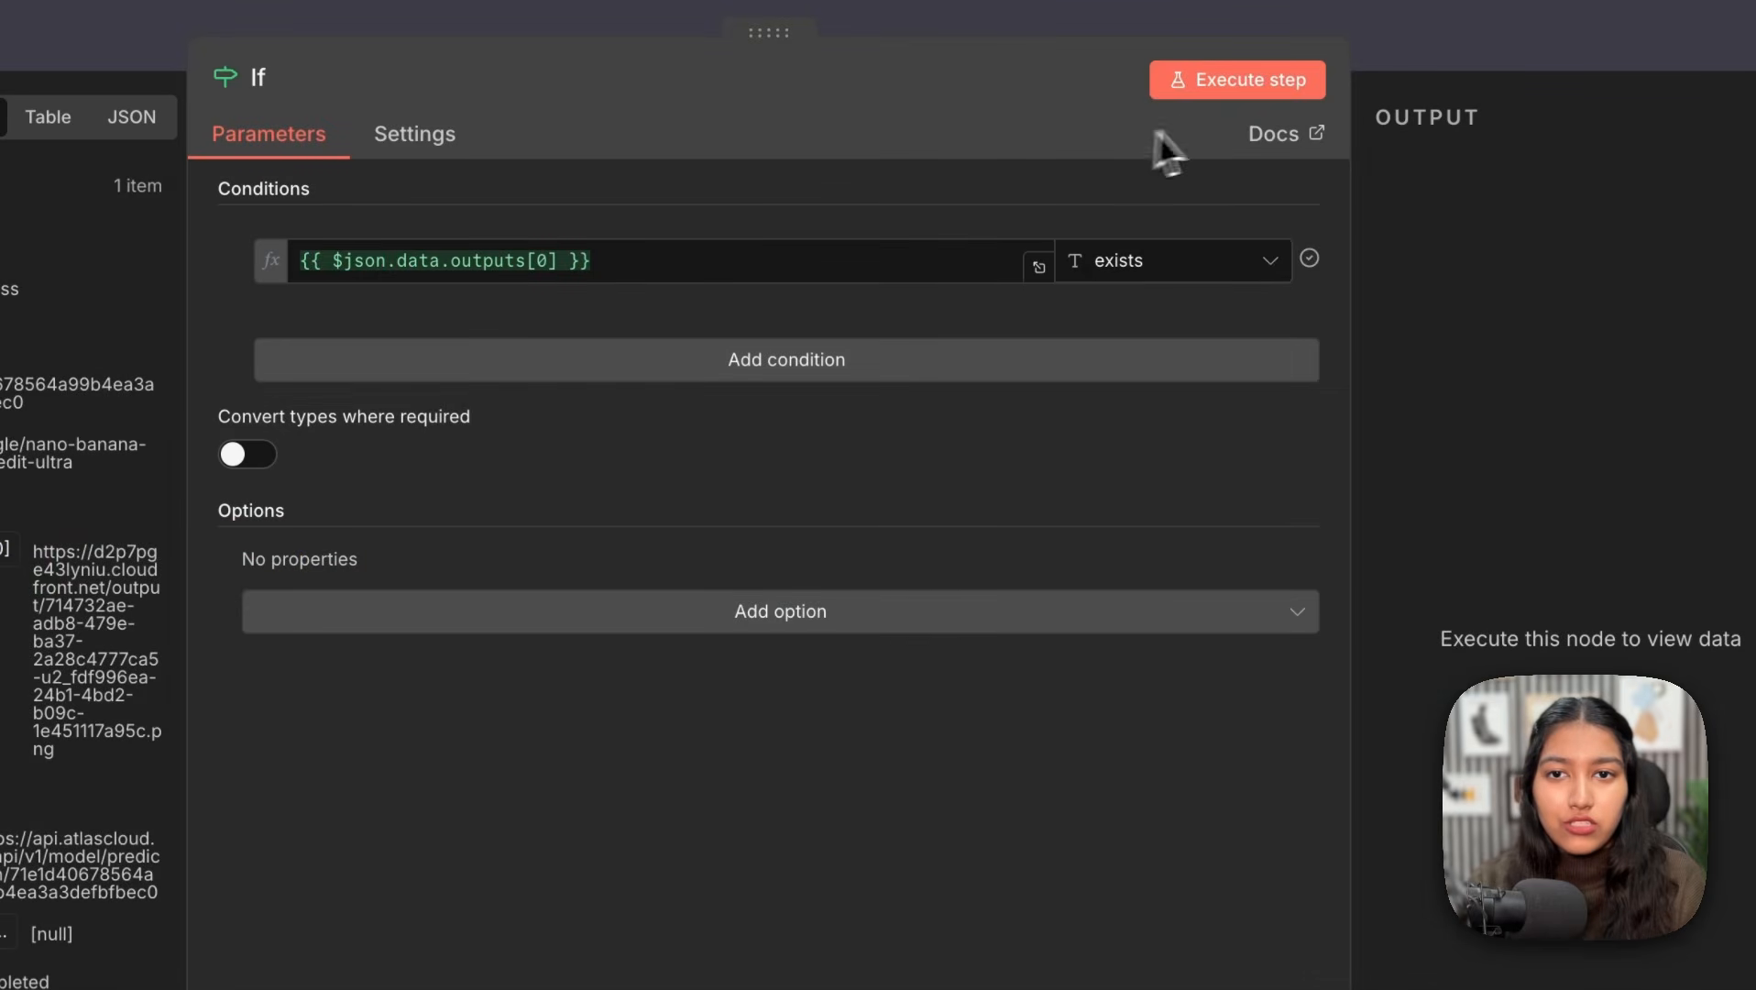
pyautogui.click(1204, 87)
pyautogui.press('Escape')
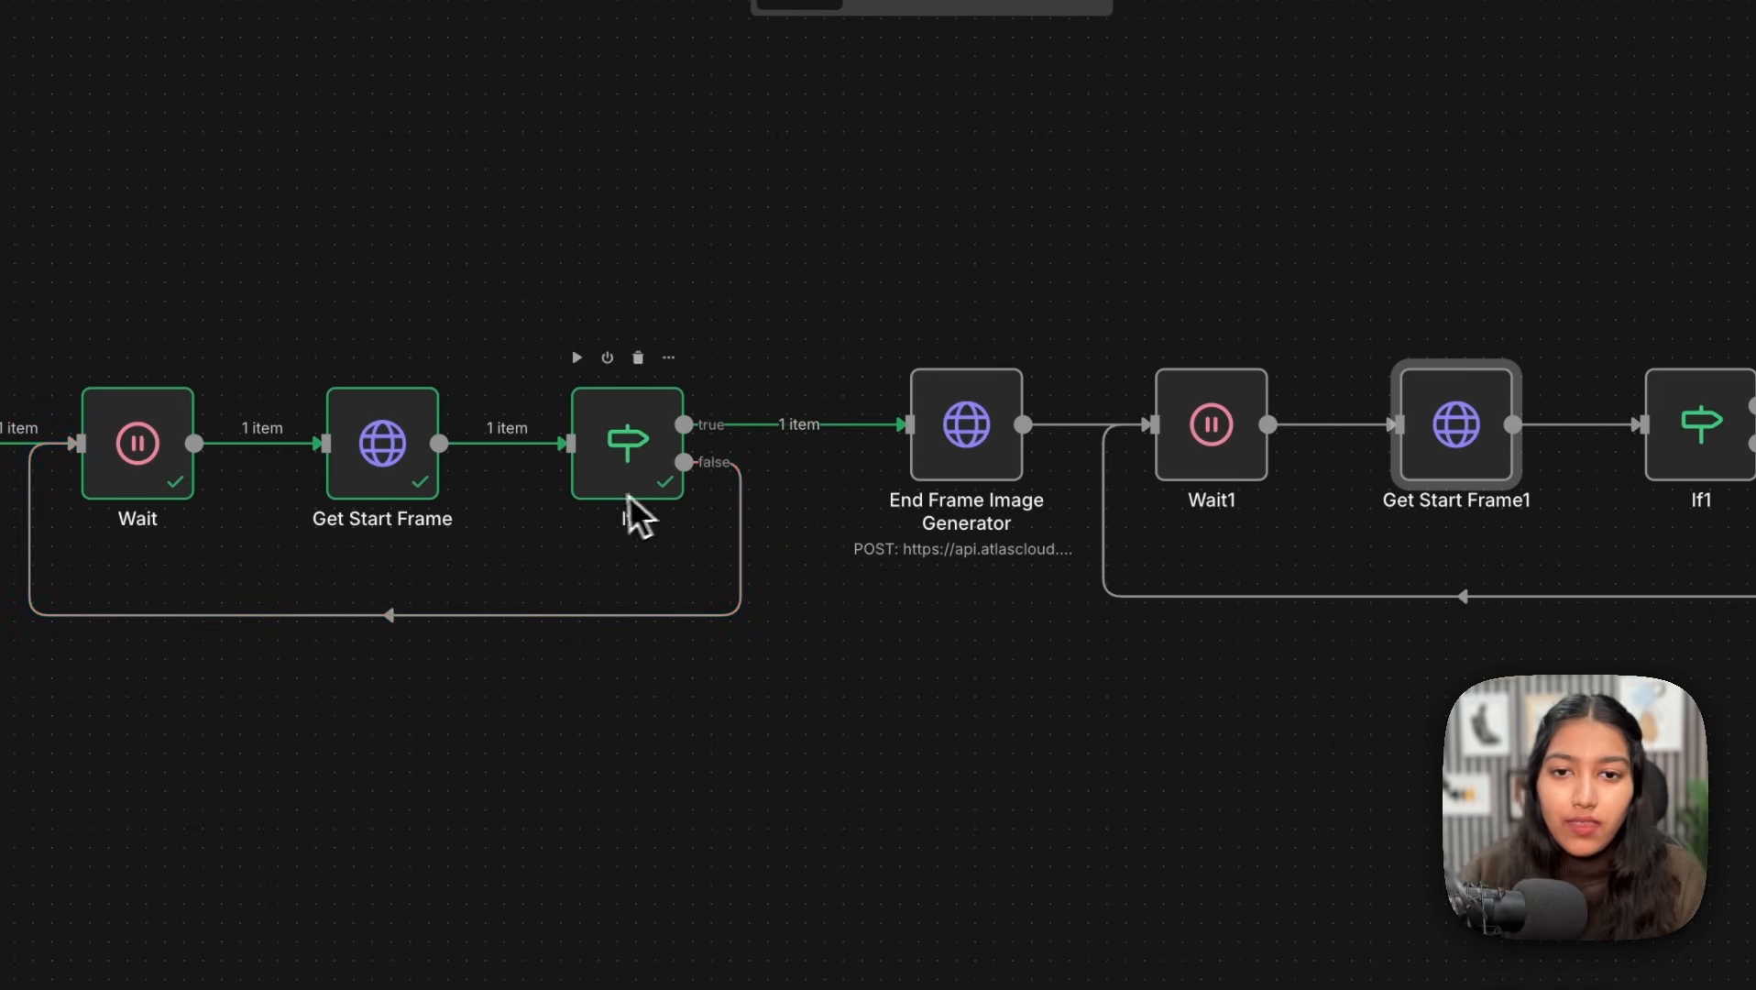
# Step: In the End Frame Image Generator's JSON body, replace the images value with the If node's data.outputs[0] field
pyautogui.click(982, 472)
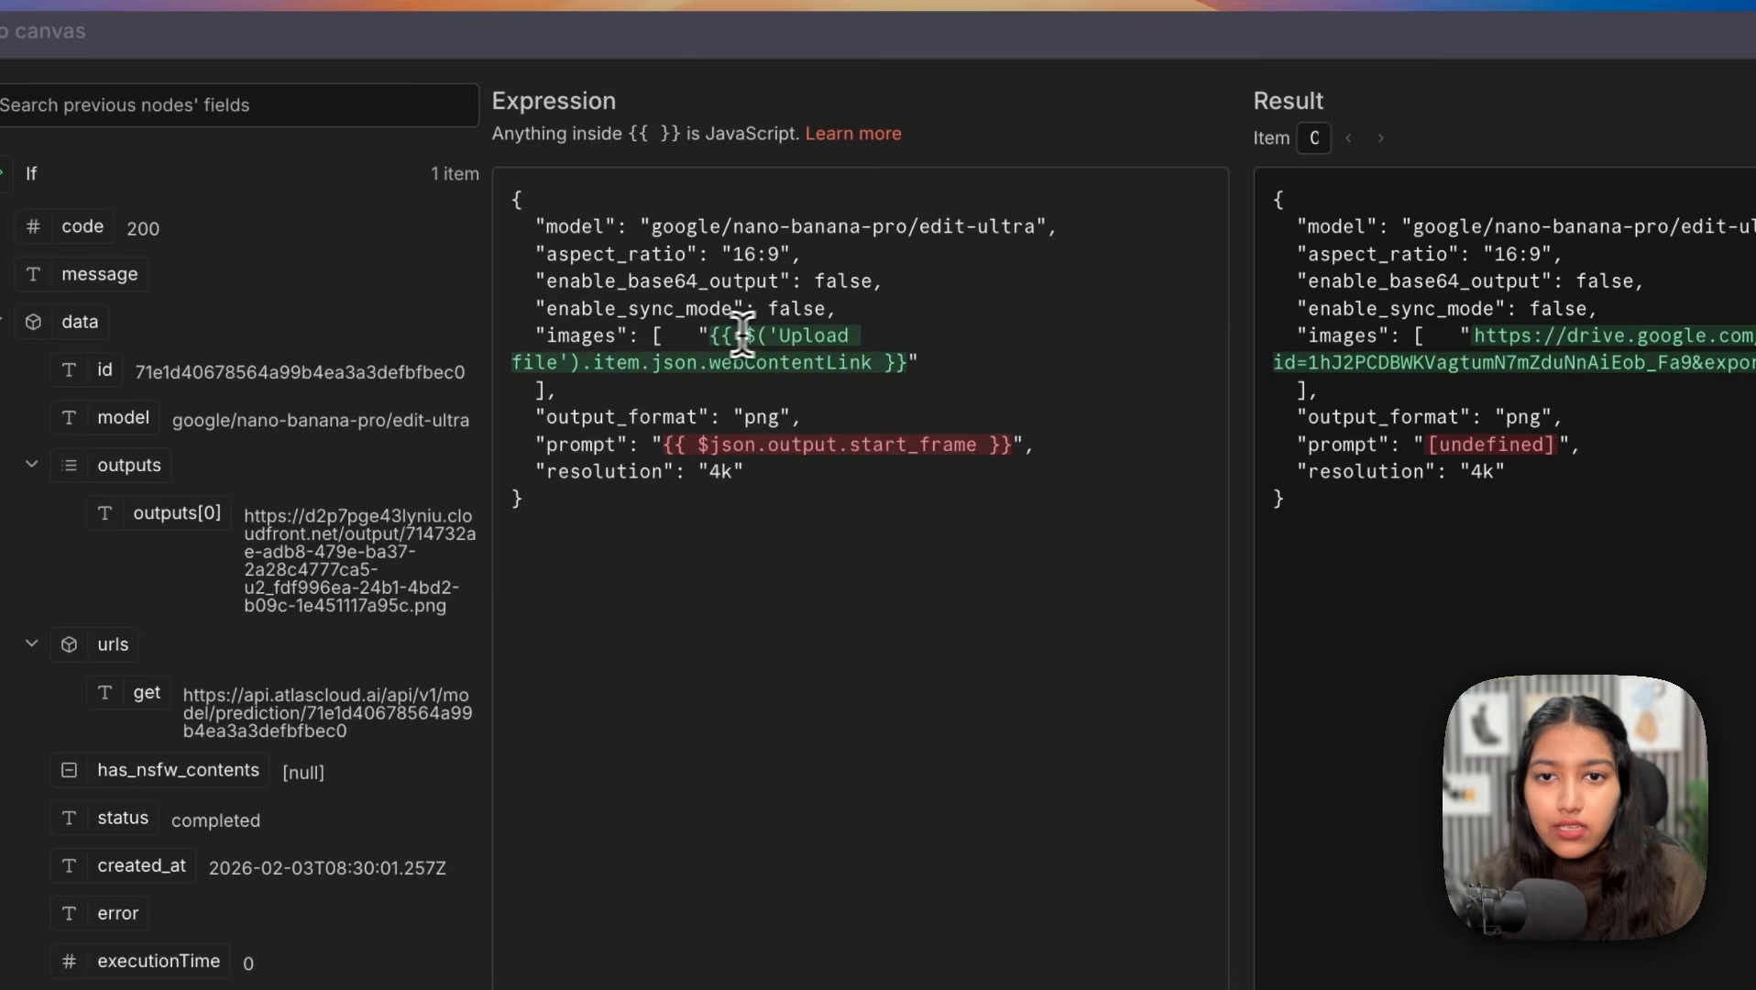
pyautogui.moveTo(667, 315); pyautogui.dragTo(903, 531)
pyautogui.click(872, 508)
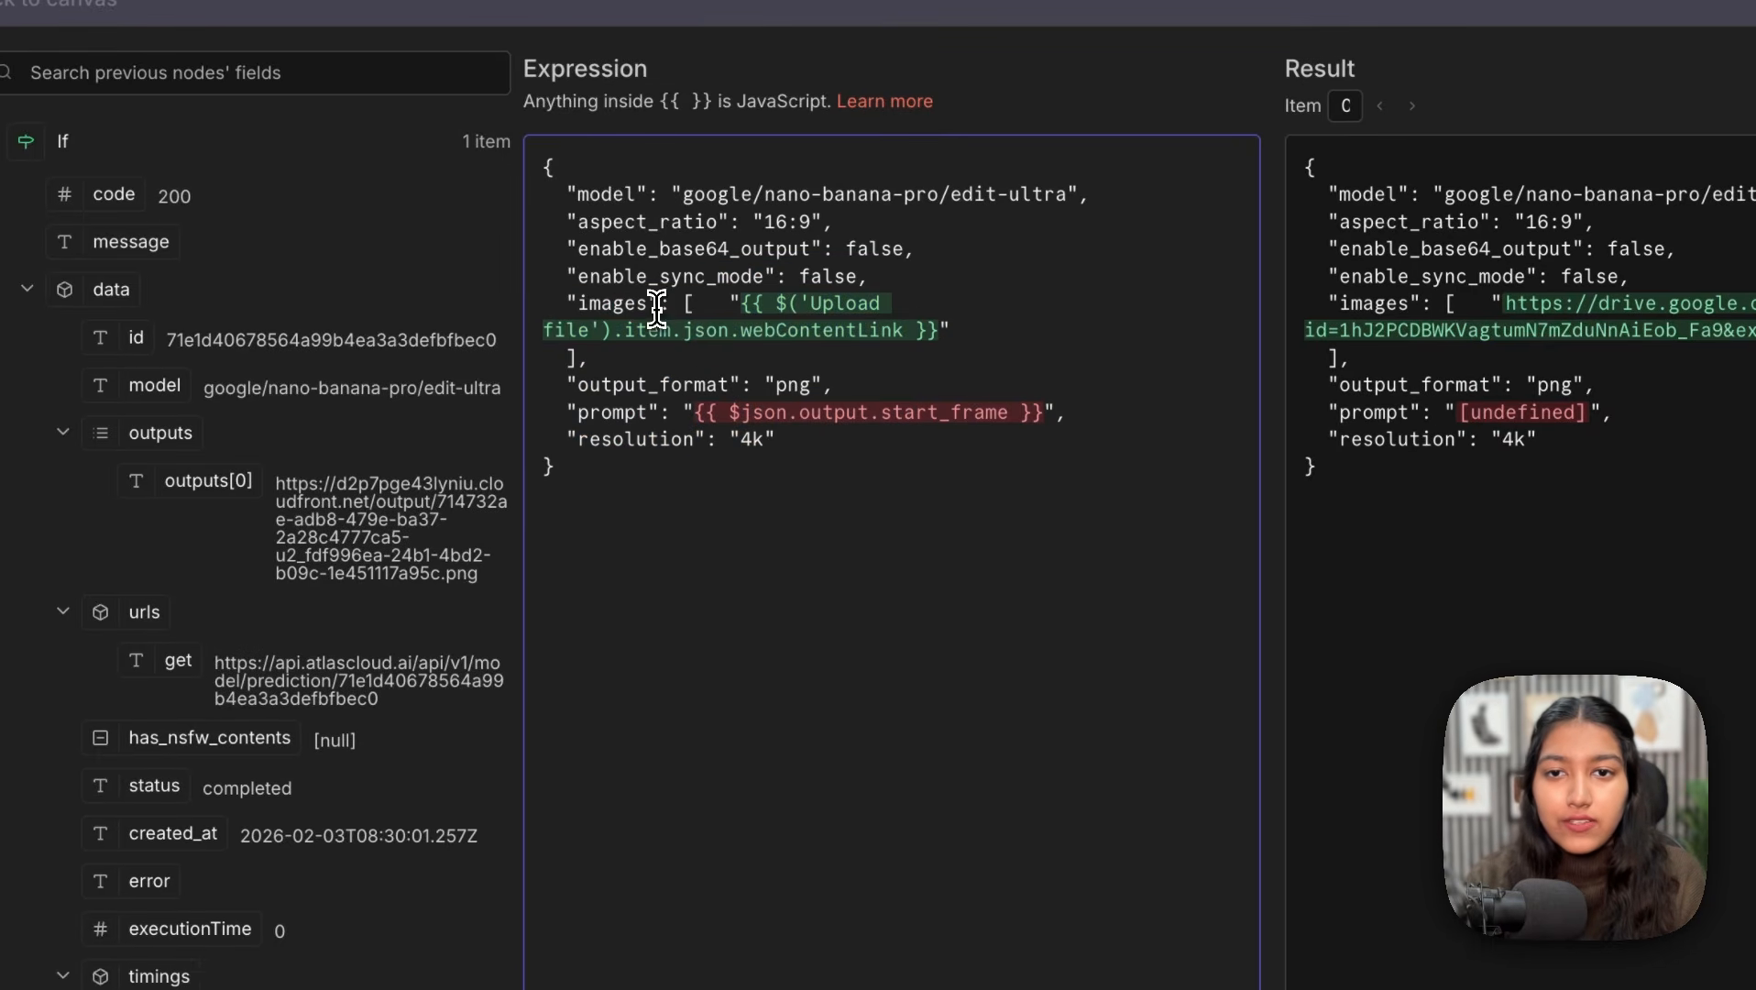
pyautogui.moveTo(657, 310); pyautogui.dragTo(921, 328)
pyautogui.click(771, 311)
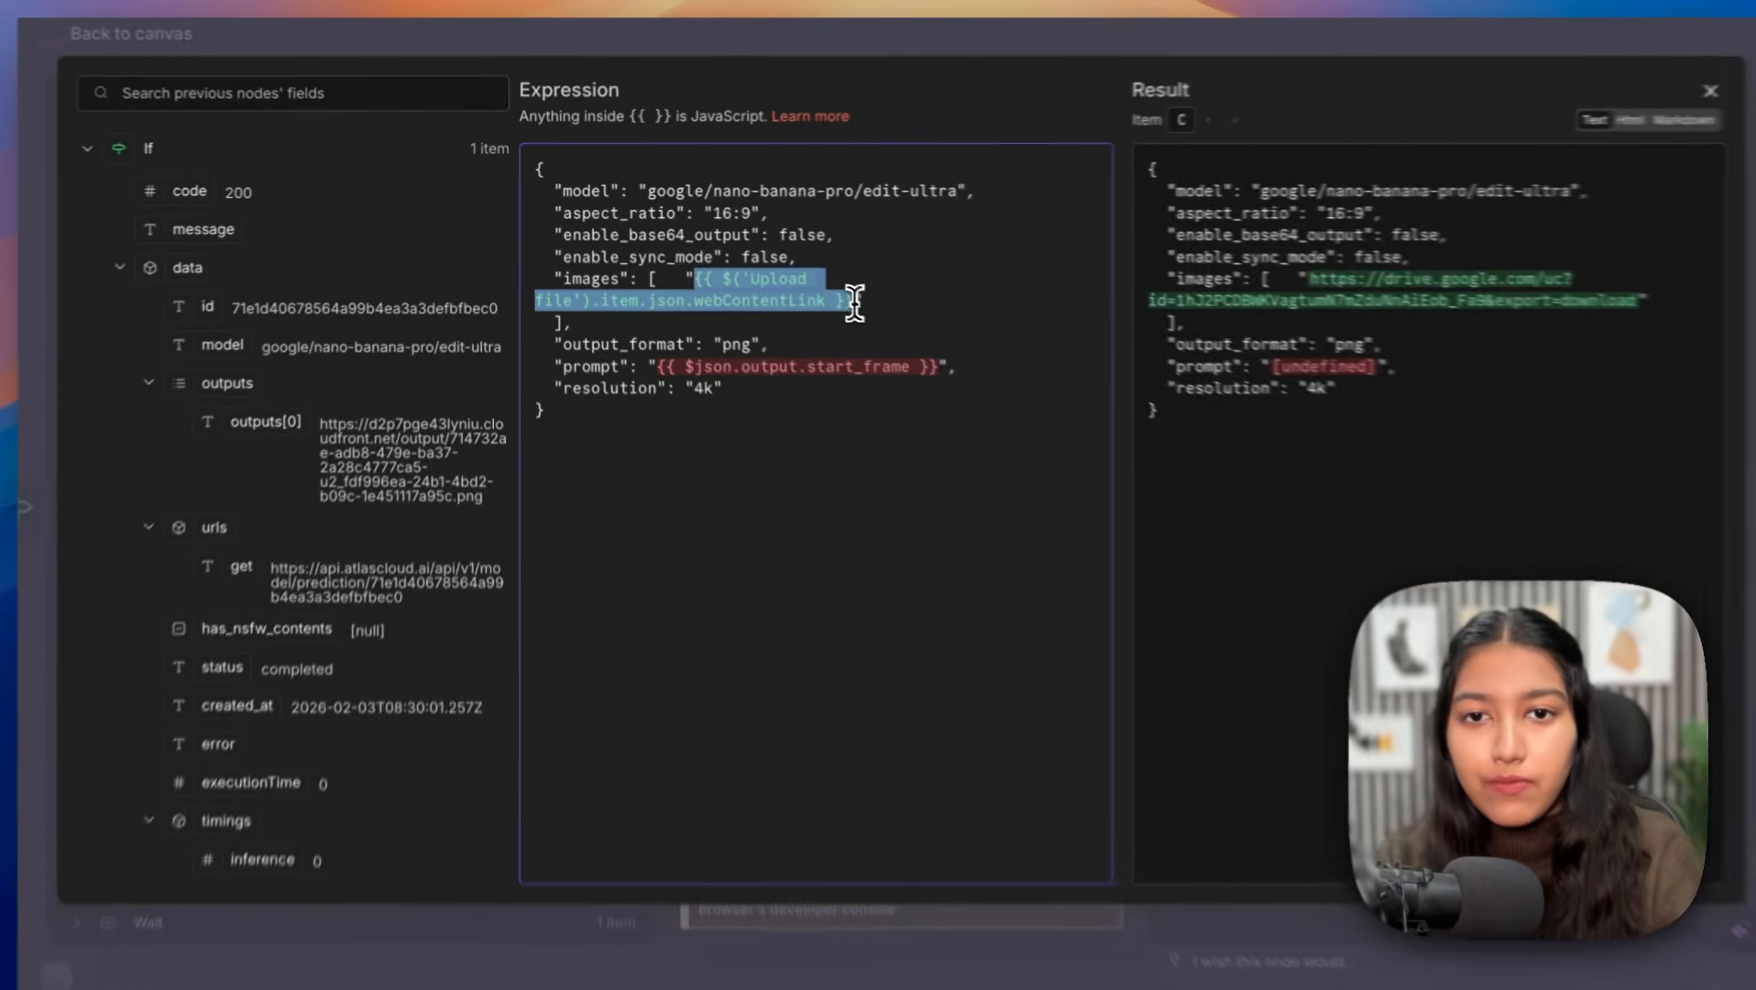
pyautogui.press('BackSpace')
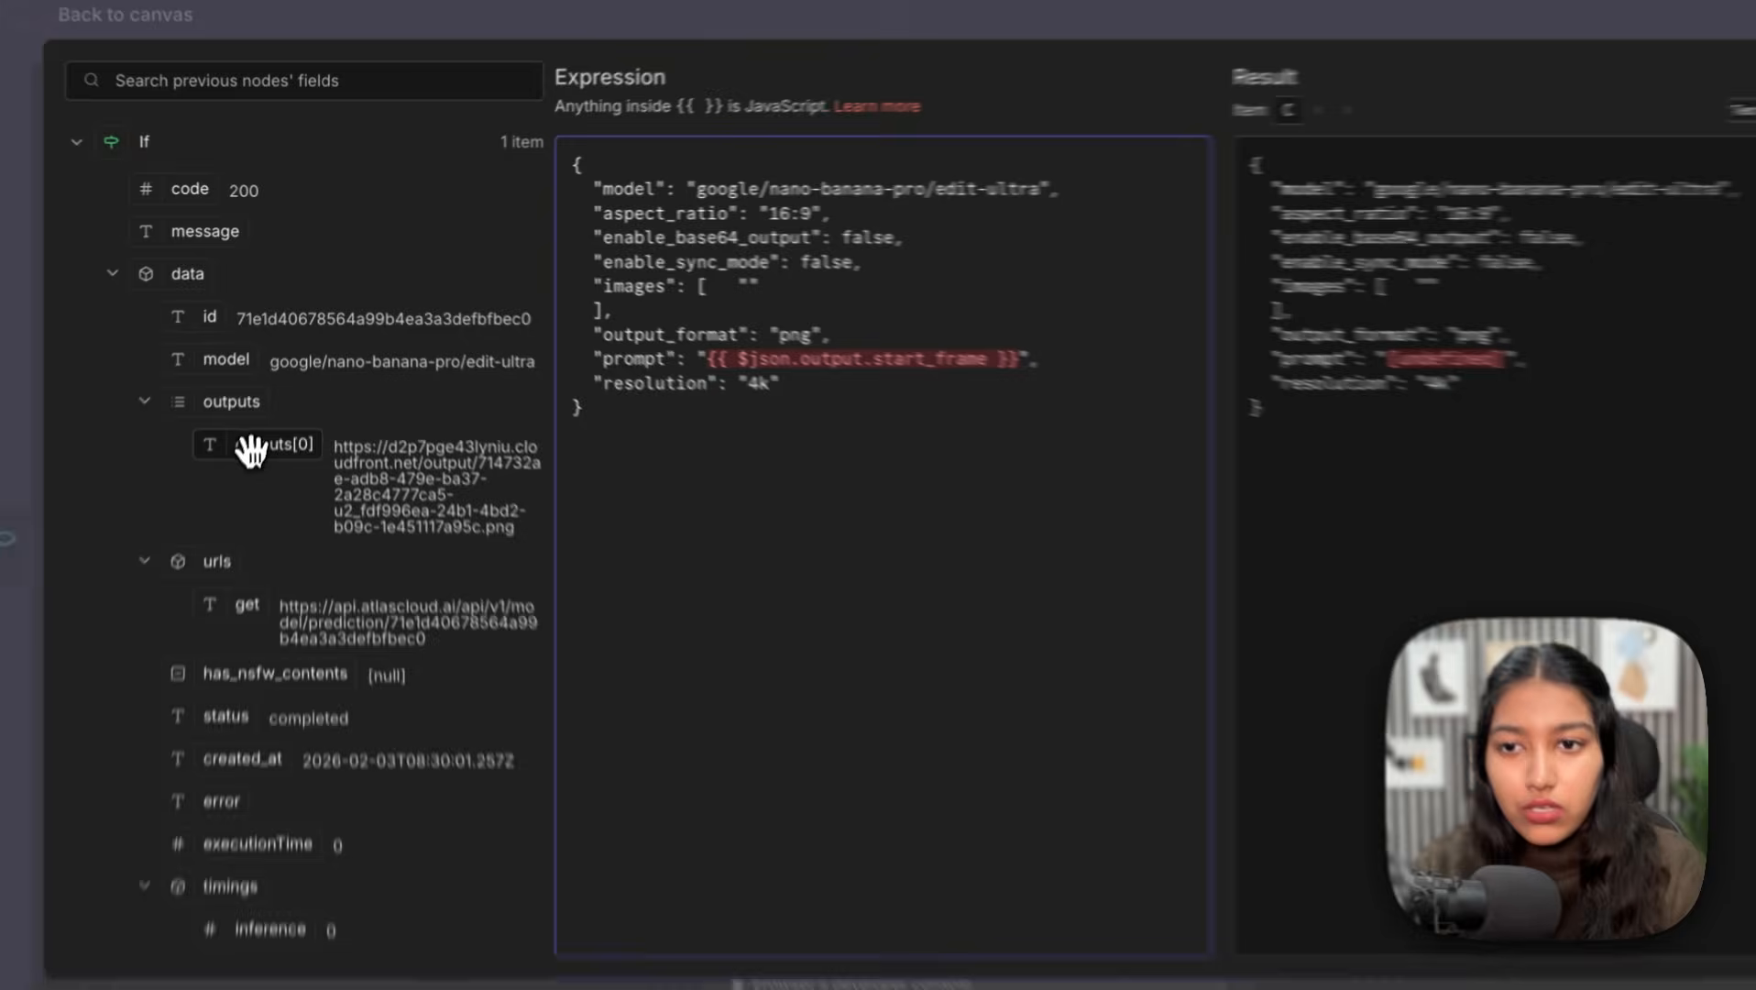
pyautogui.moveTo(280, 407); pyautogui.dragTo(659, 316)
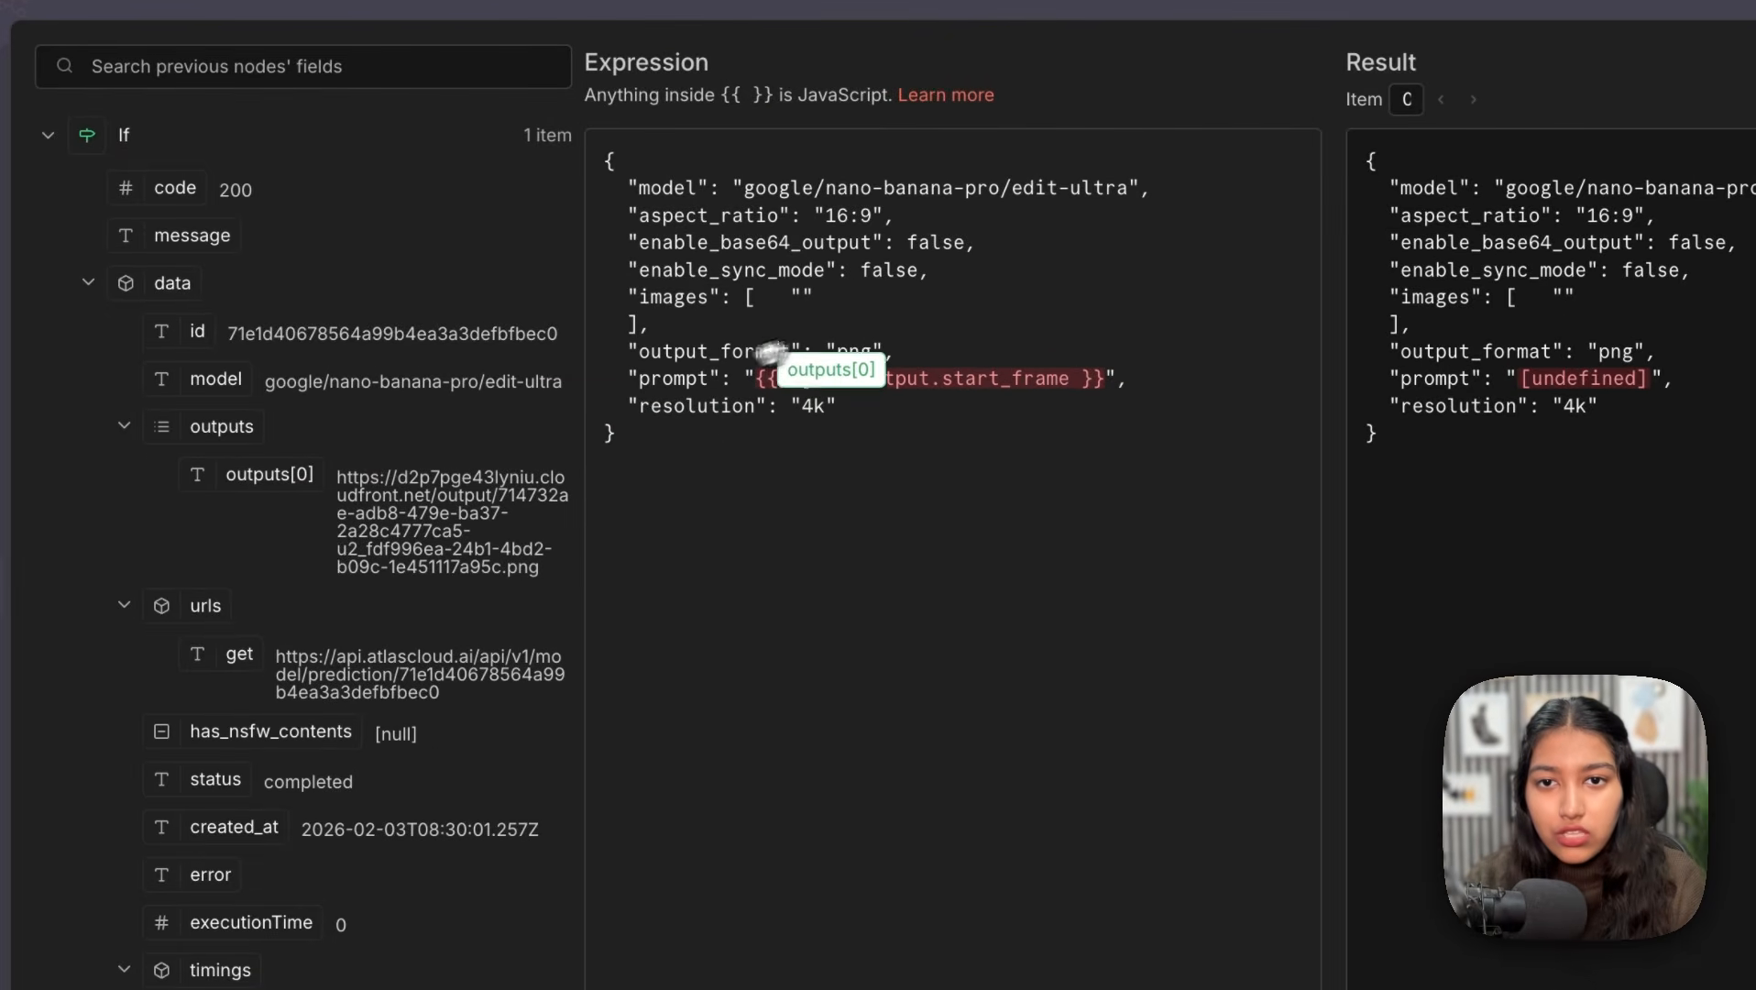
pyautogui.moveTo(772, 351); pyautogui.dragTo(802, 302)
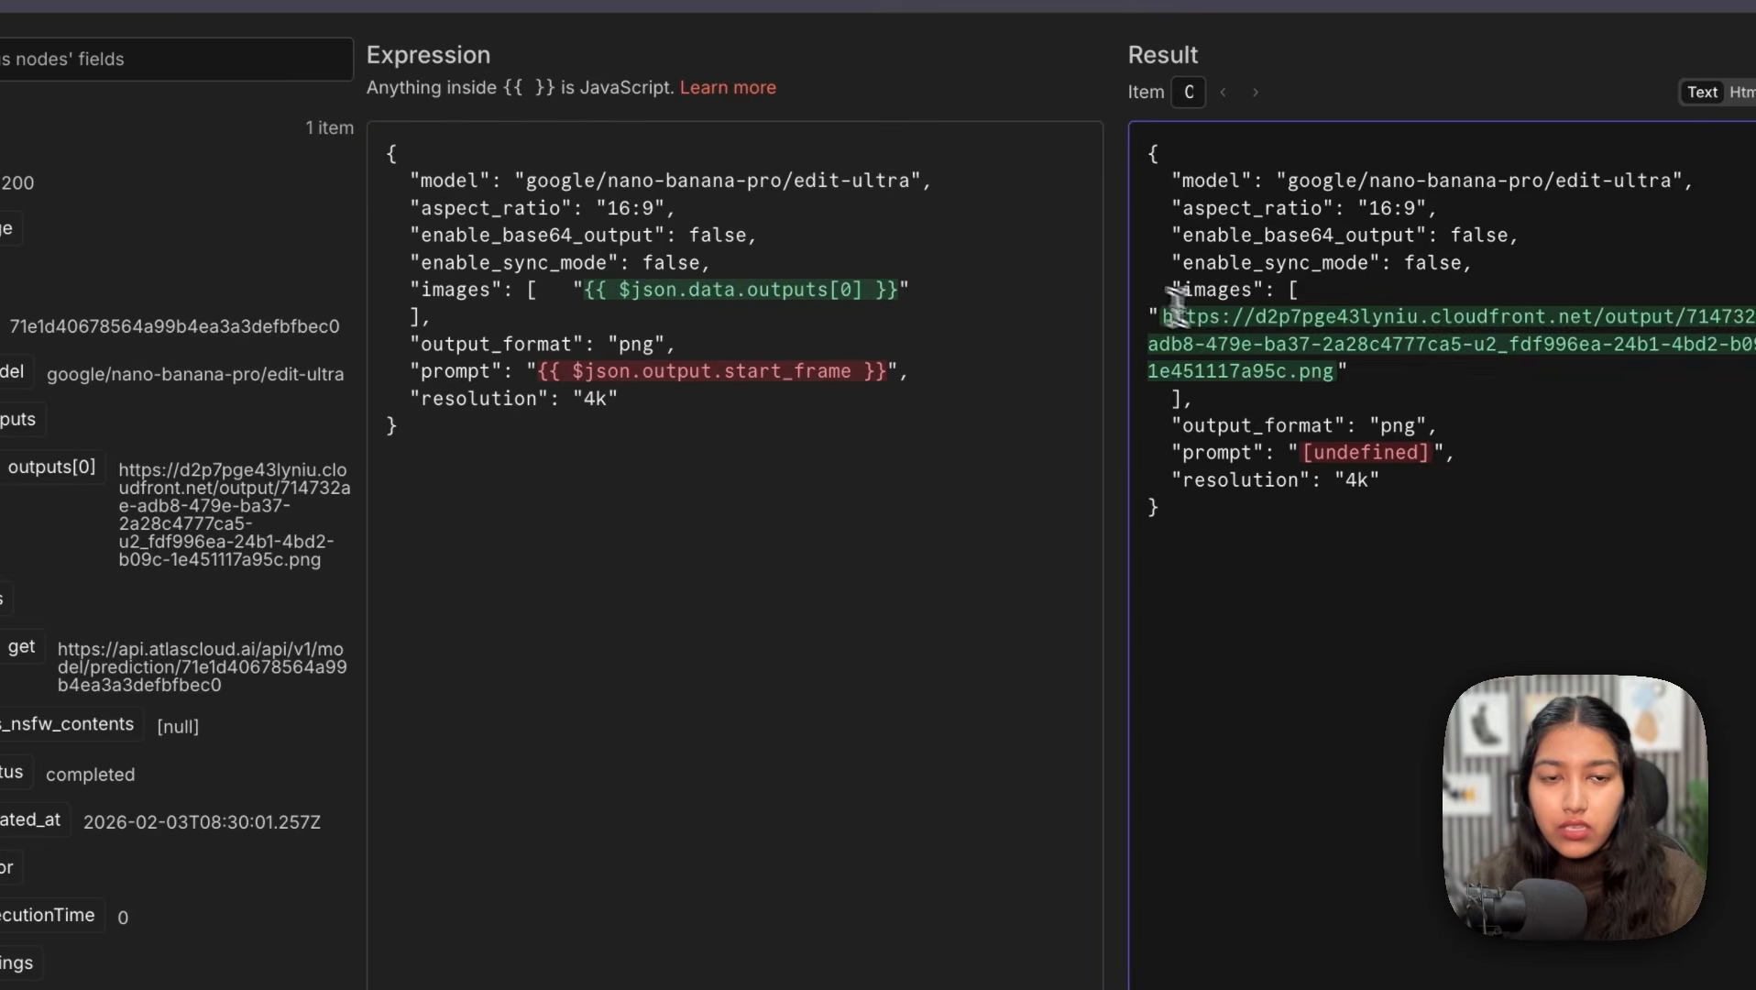
pyautogui.moveTo(1176, 302); pyautogui.dragTo(1337, 376)
pyautogui.click(1336, 376)
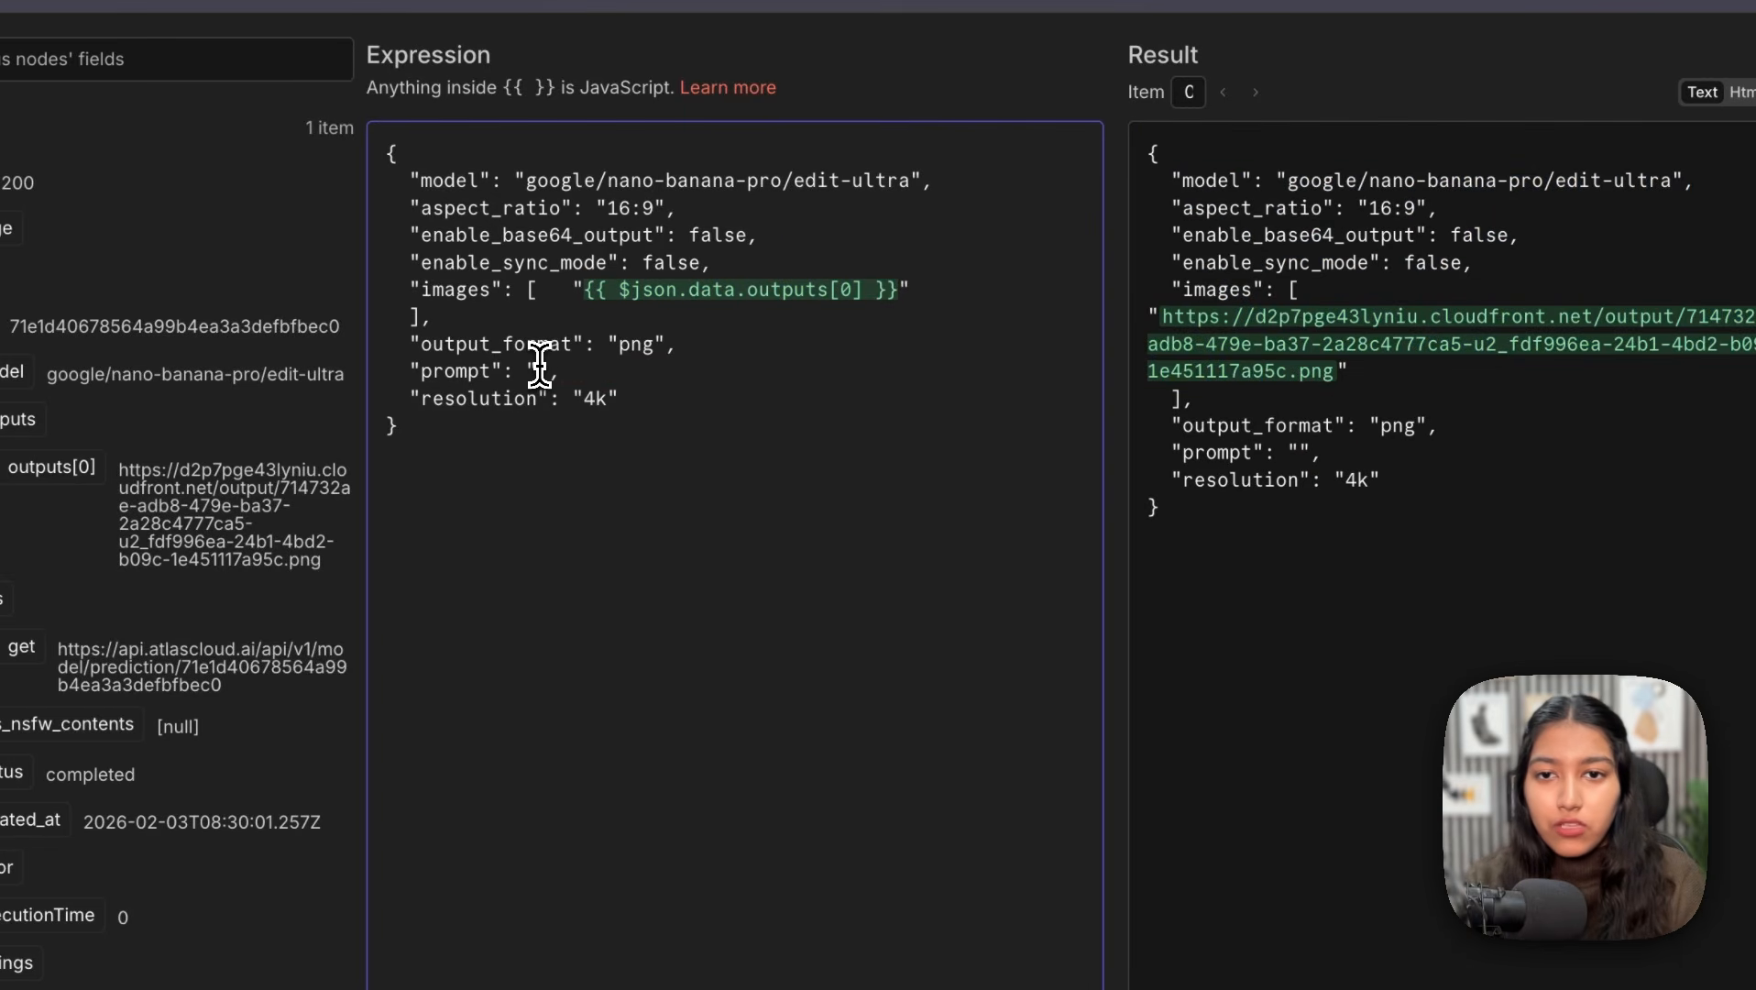
# Step: Set the JSON body's prompt to the AI Agent's output.end_frame field and execute the End Frame Image Generator node
pyautogui.click(0, 137)
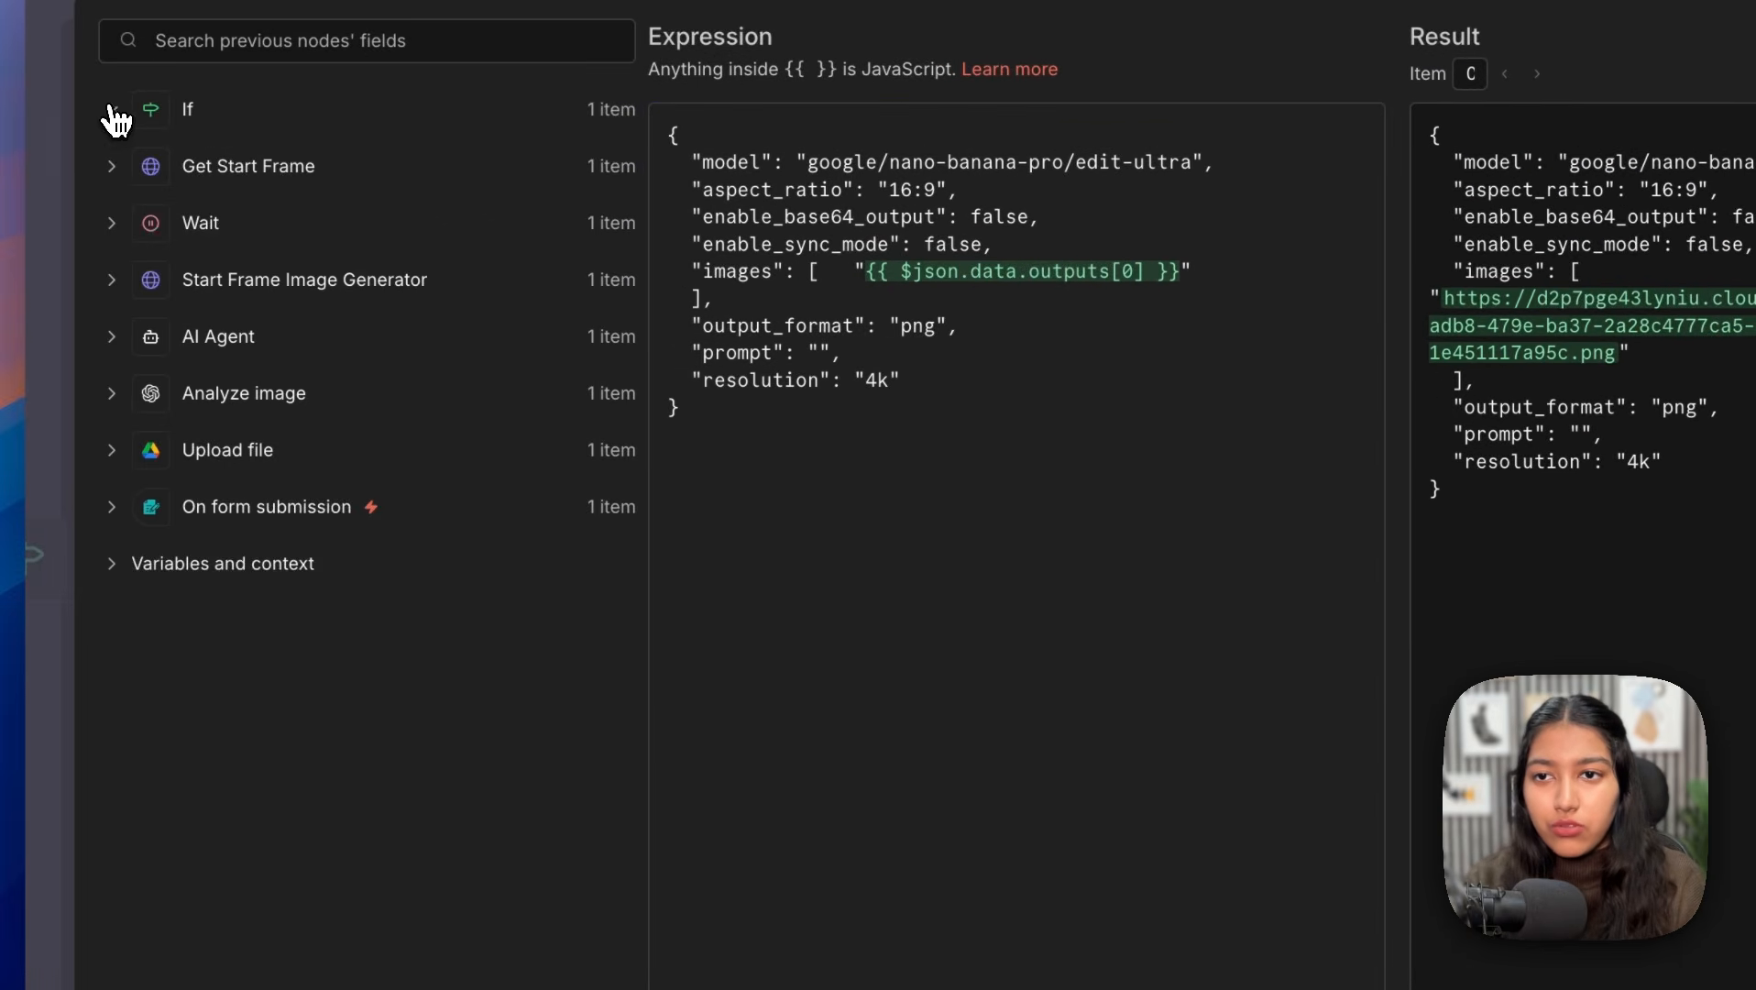
pyautogui.click(111, 338)
pyautogui.moveTo(293, 838); pyautogui.dragTo(819, 356)
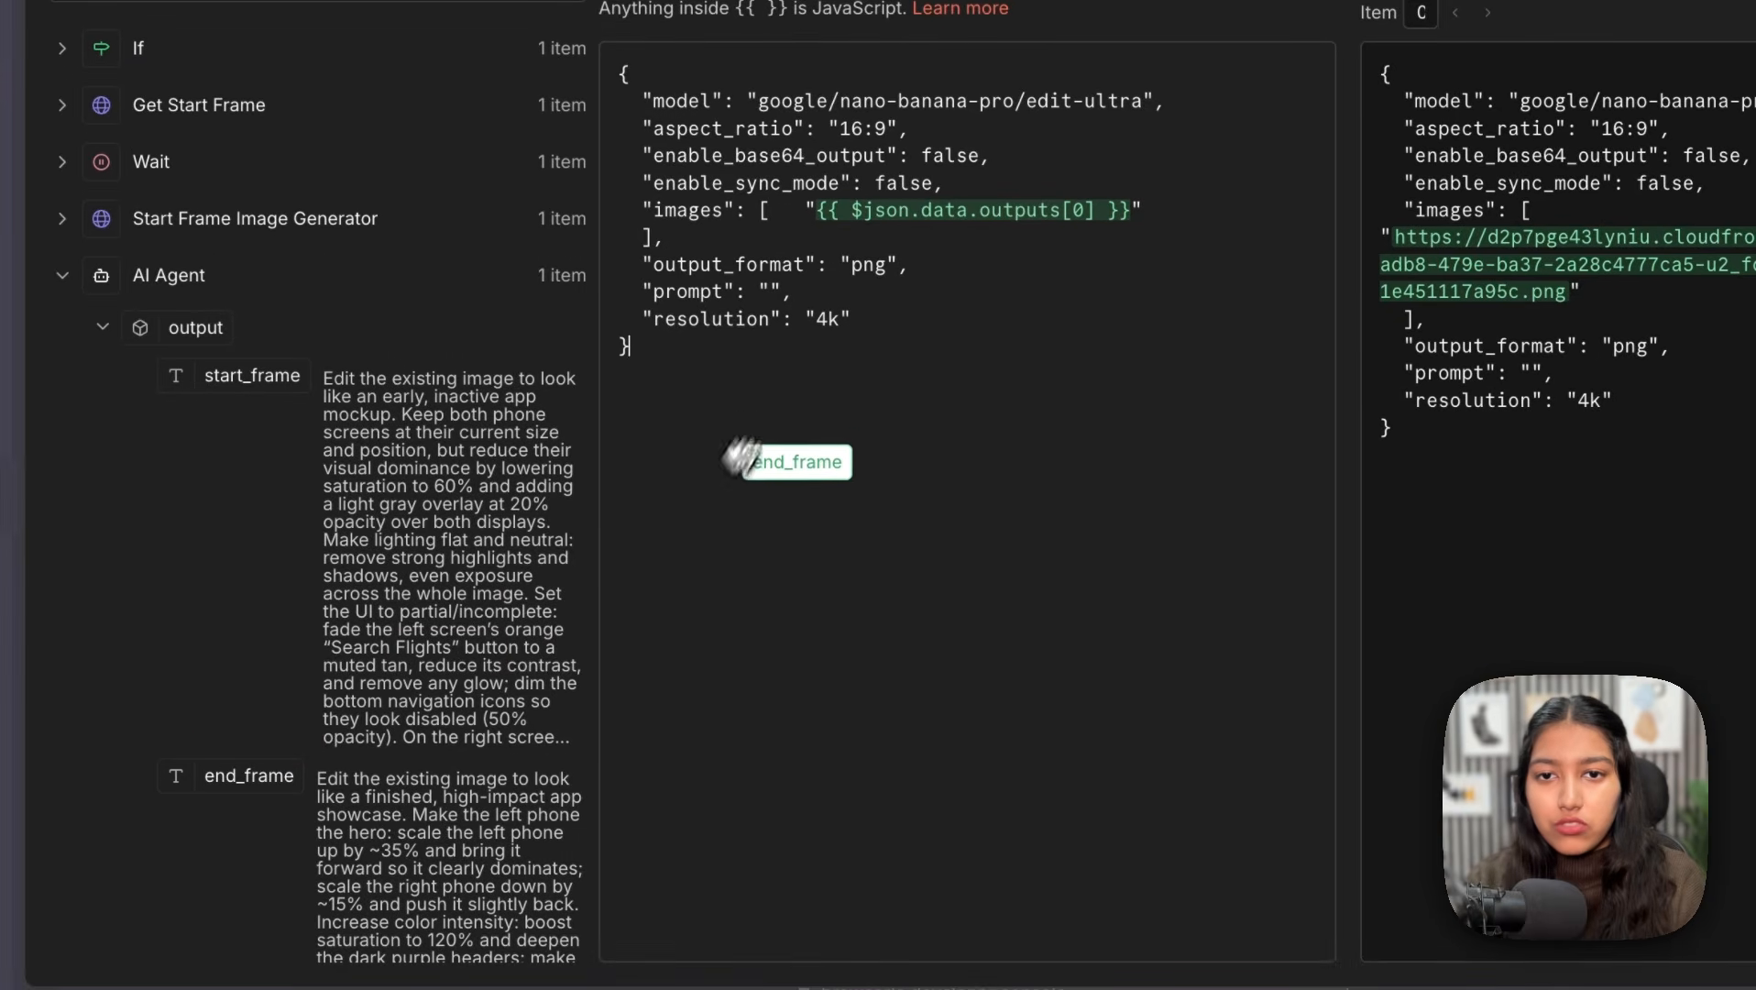
pyautogui.moveTo(770, 295); pyautogui.dragTo(770, 295)
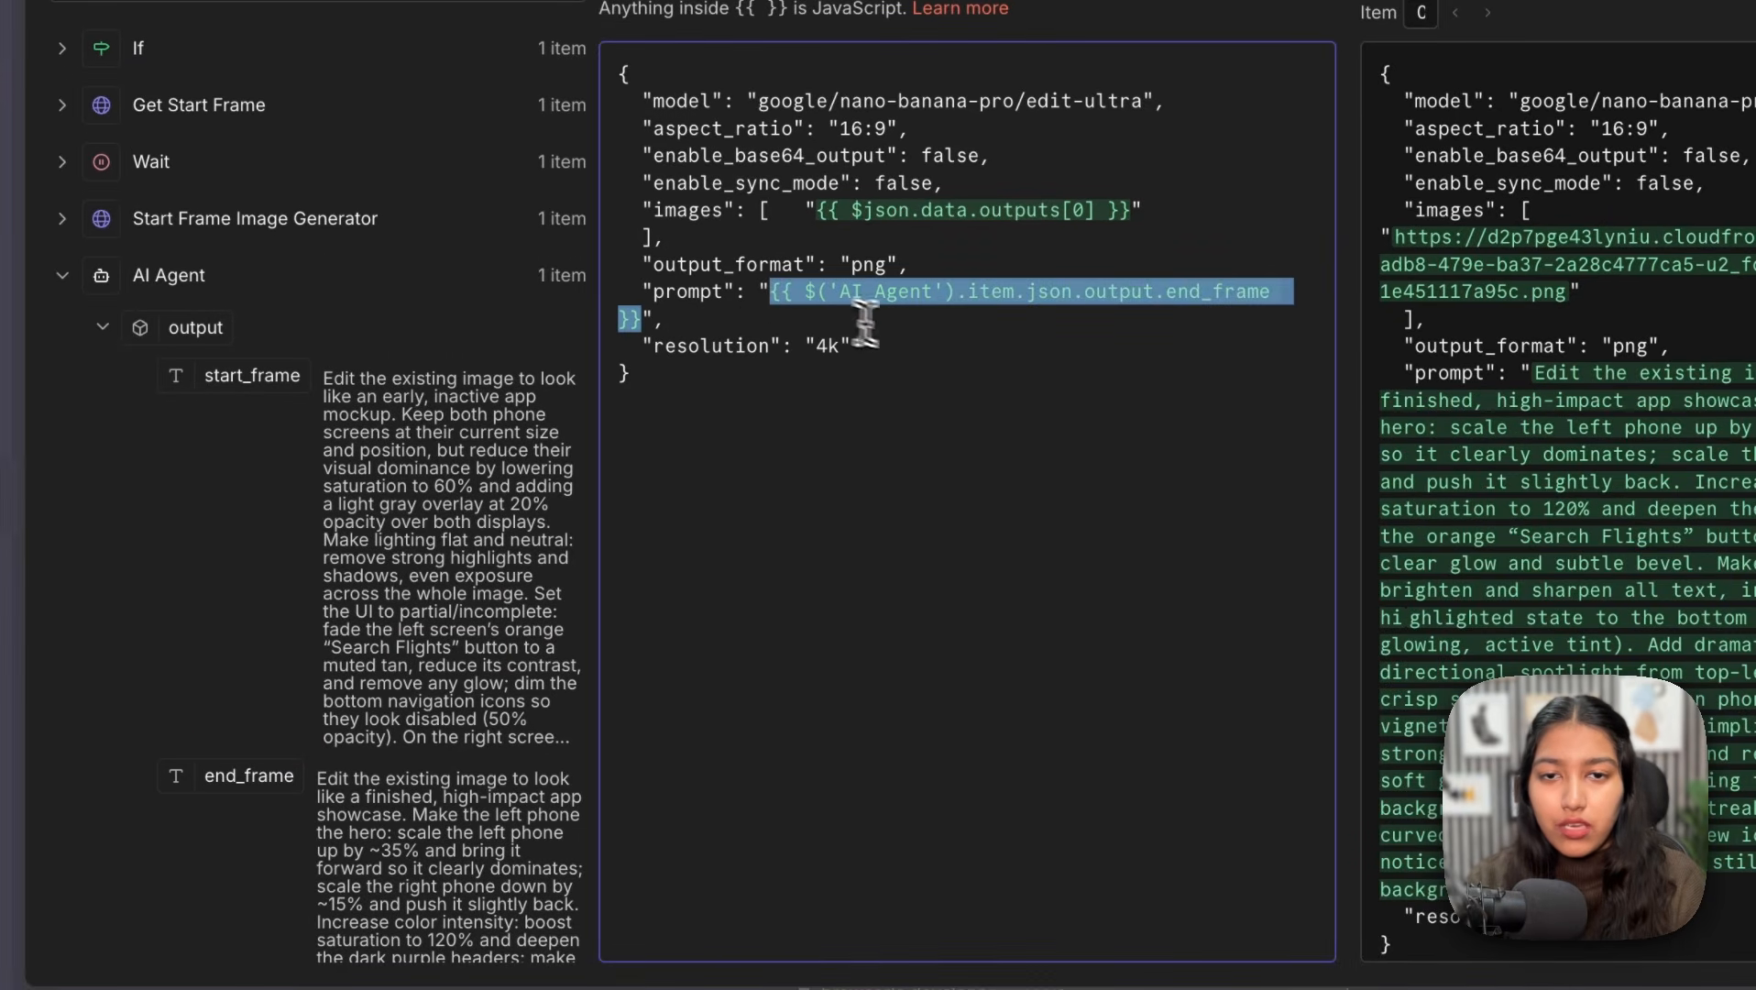
pyautogui.moveTo(829, 195); pyautogui.dragTo(1161, 213)
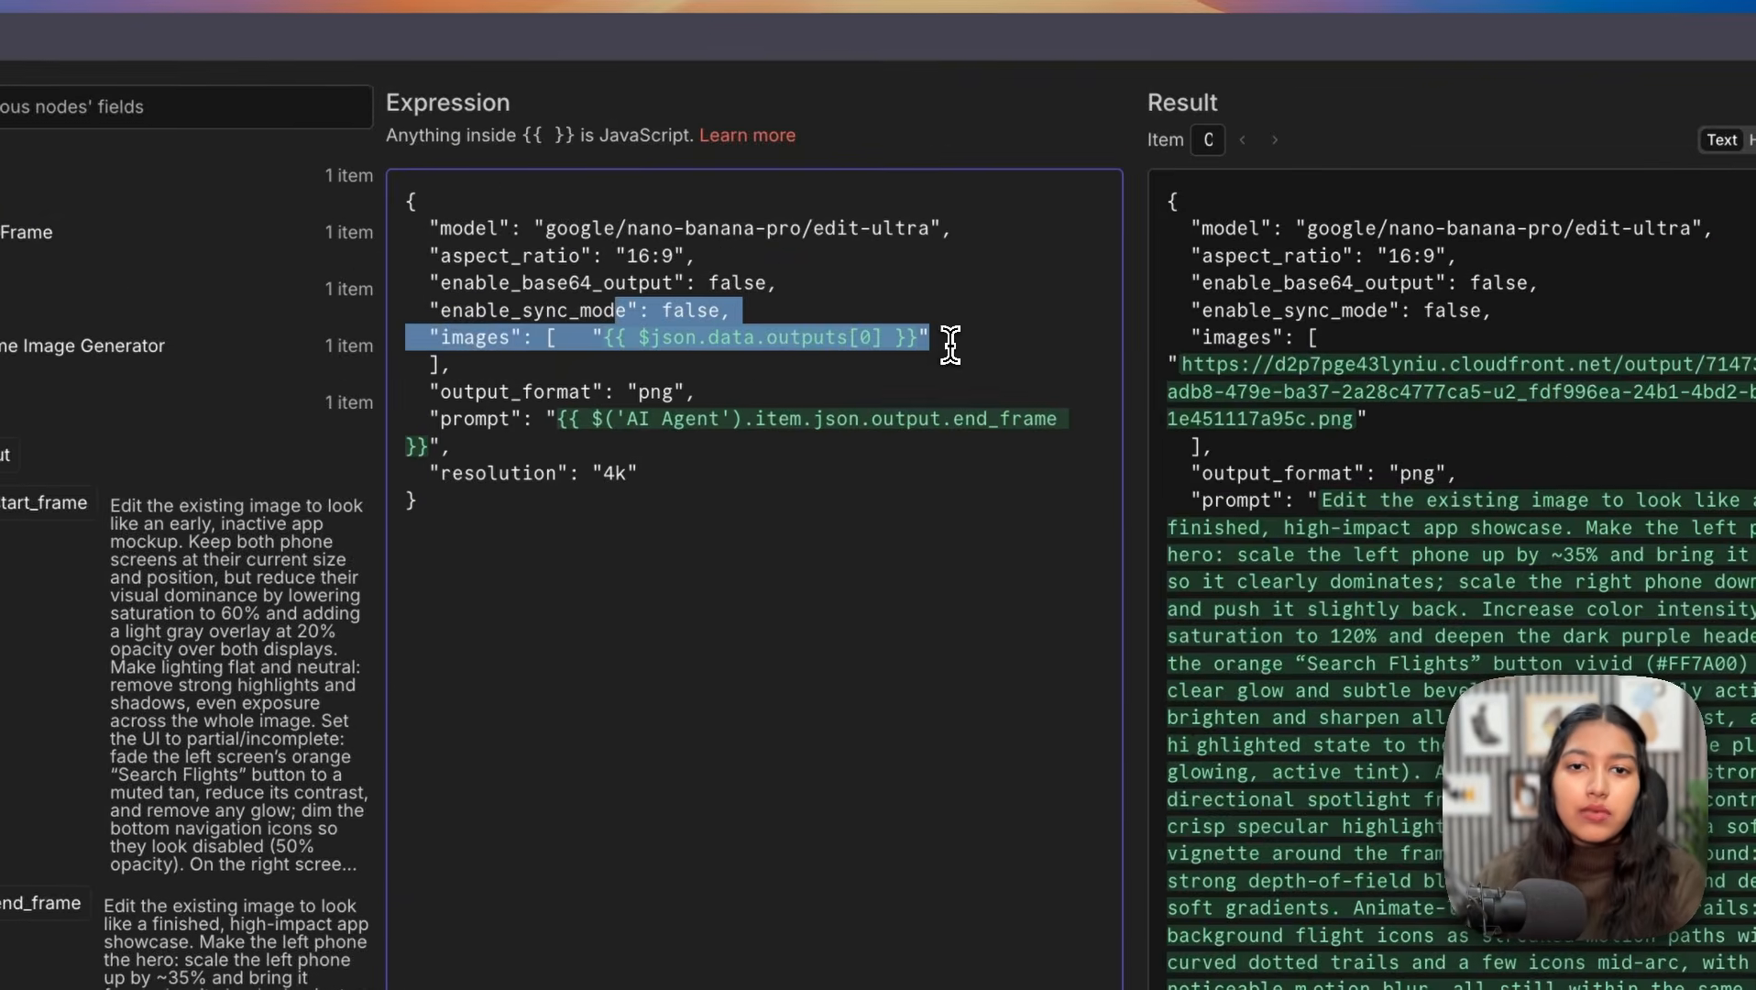
pyautogui.click(1161, 214)
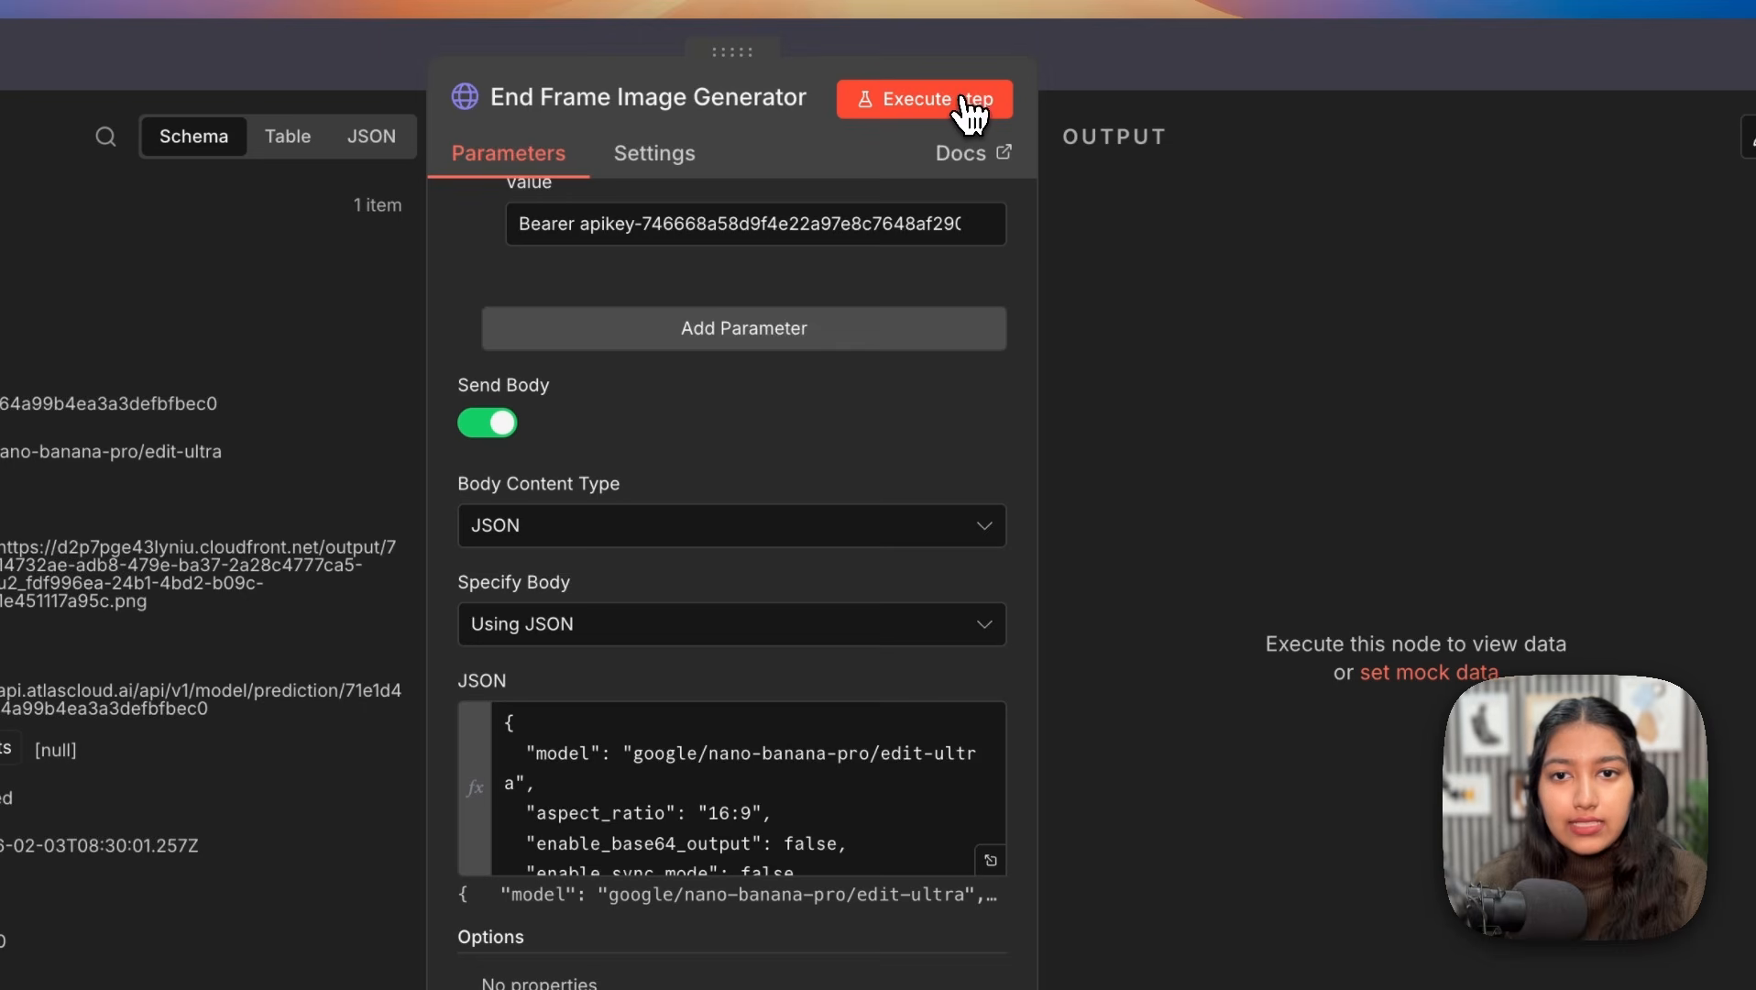
pyautogui.click(966, 115)
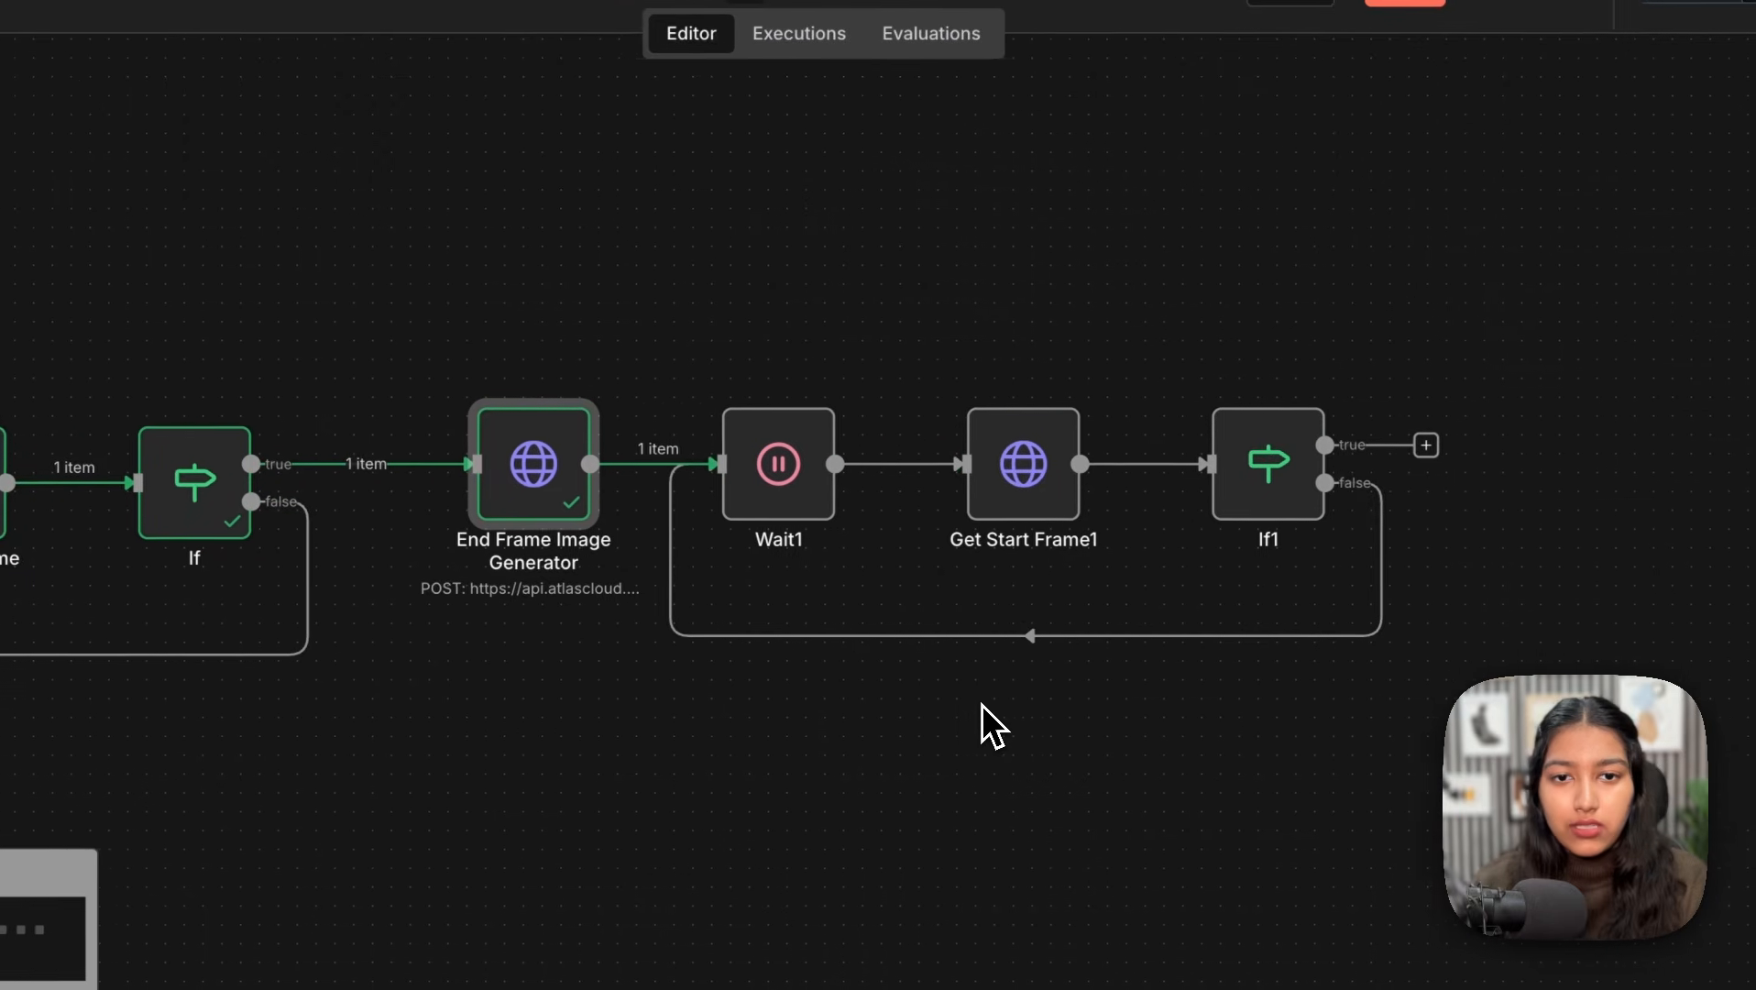
# Step: Check the Wait1 node's settings and rename the Get Start Frame1 node as Get End Frame1
pyautogui.doubleClick(746, 519)
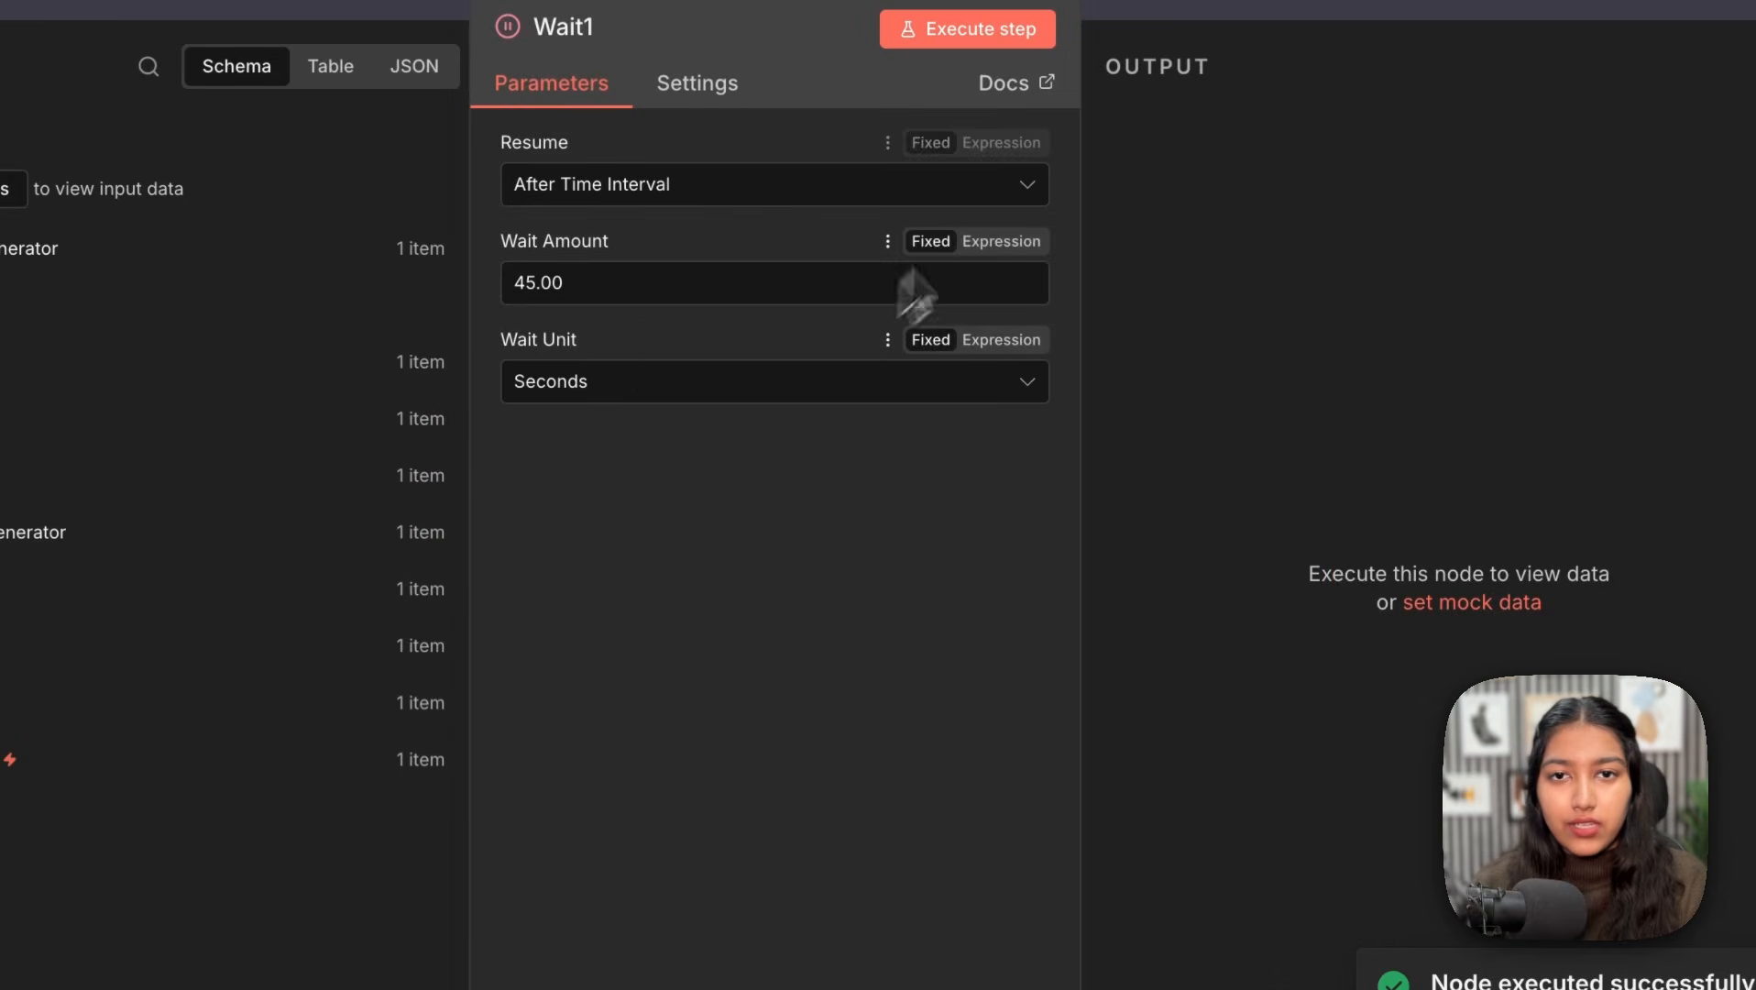
pyautogui.click(1696, 550)
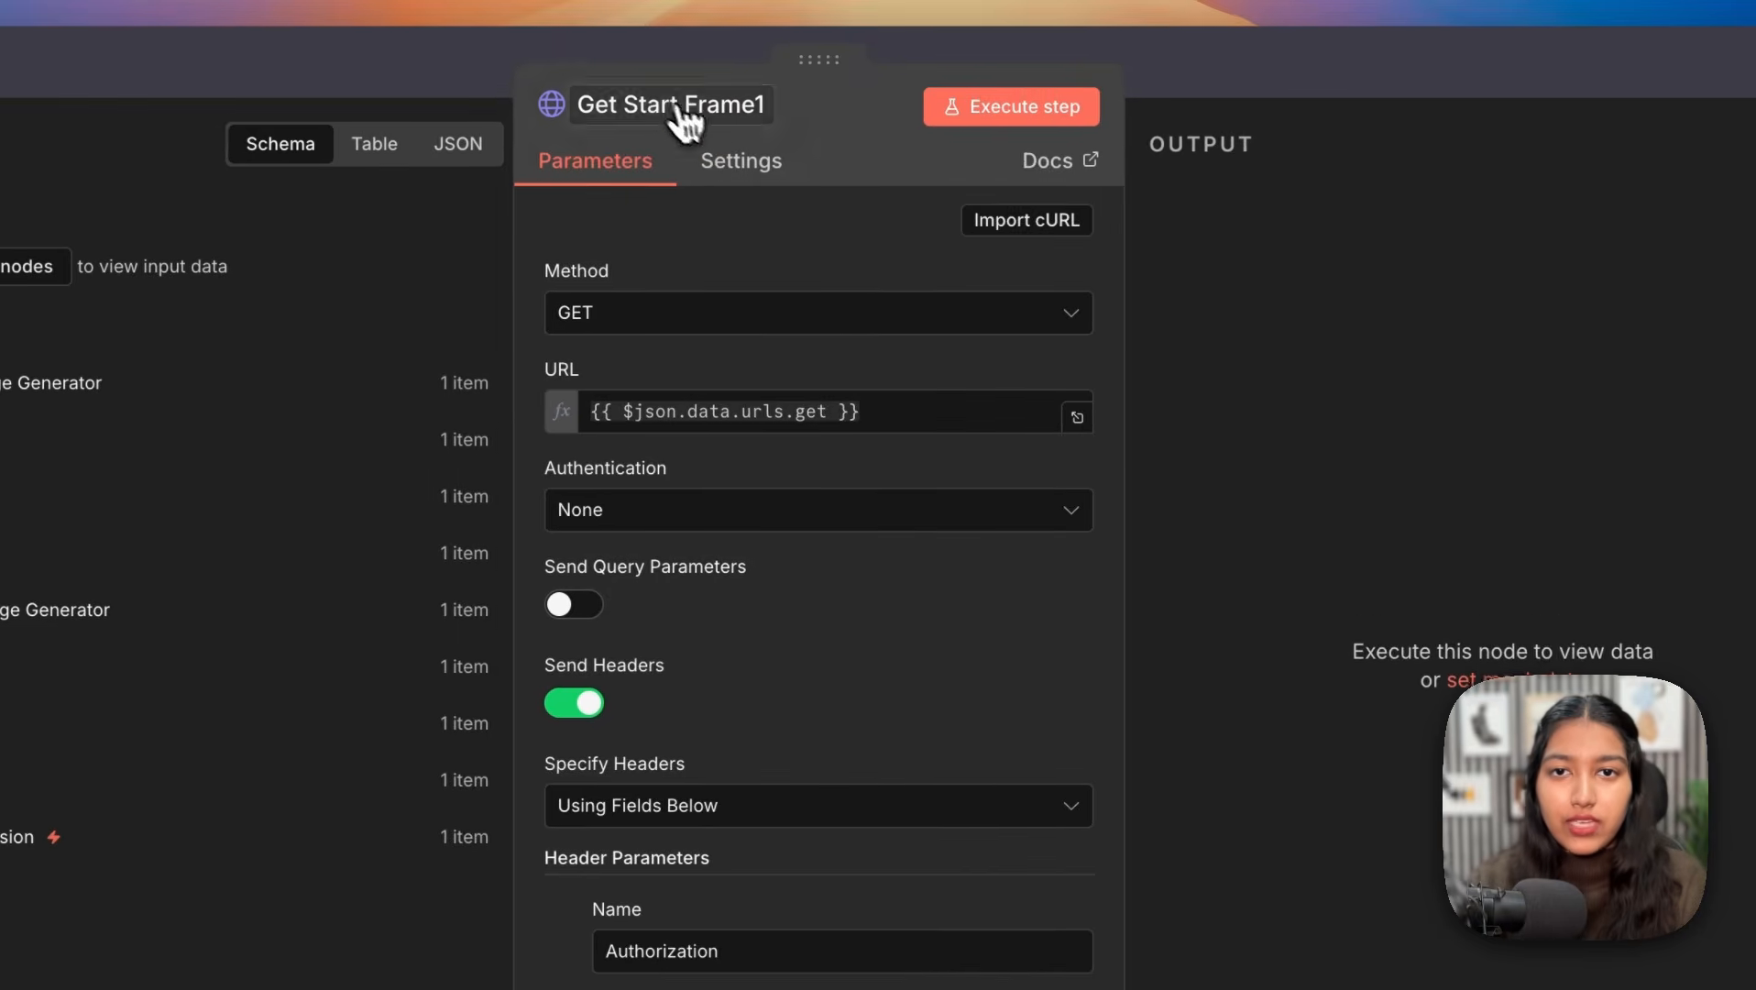
pyautogui.click(471, 4)
pyautogui.click(642, 106)
pyautogui.write('End')
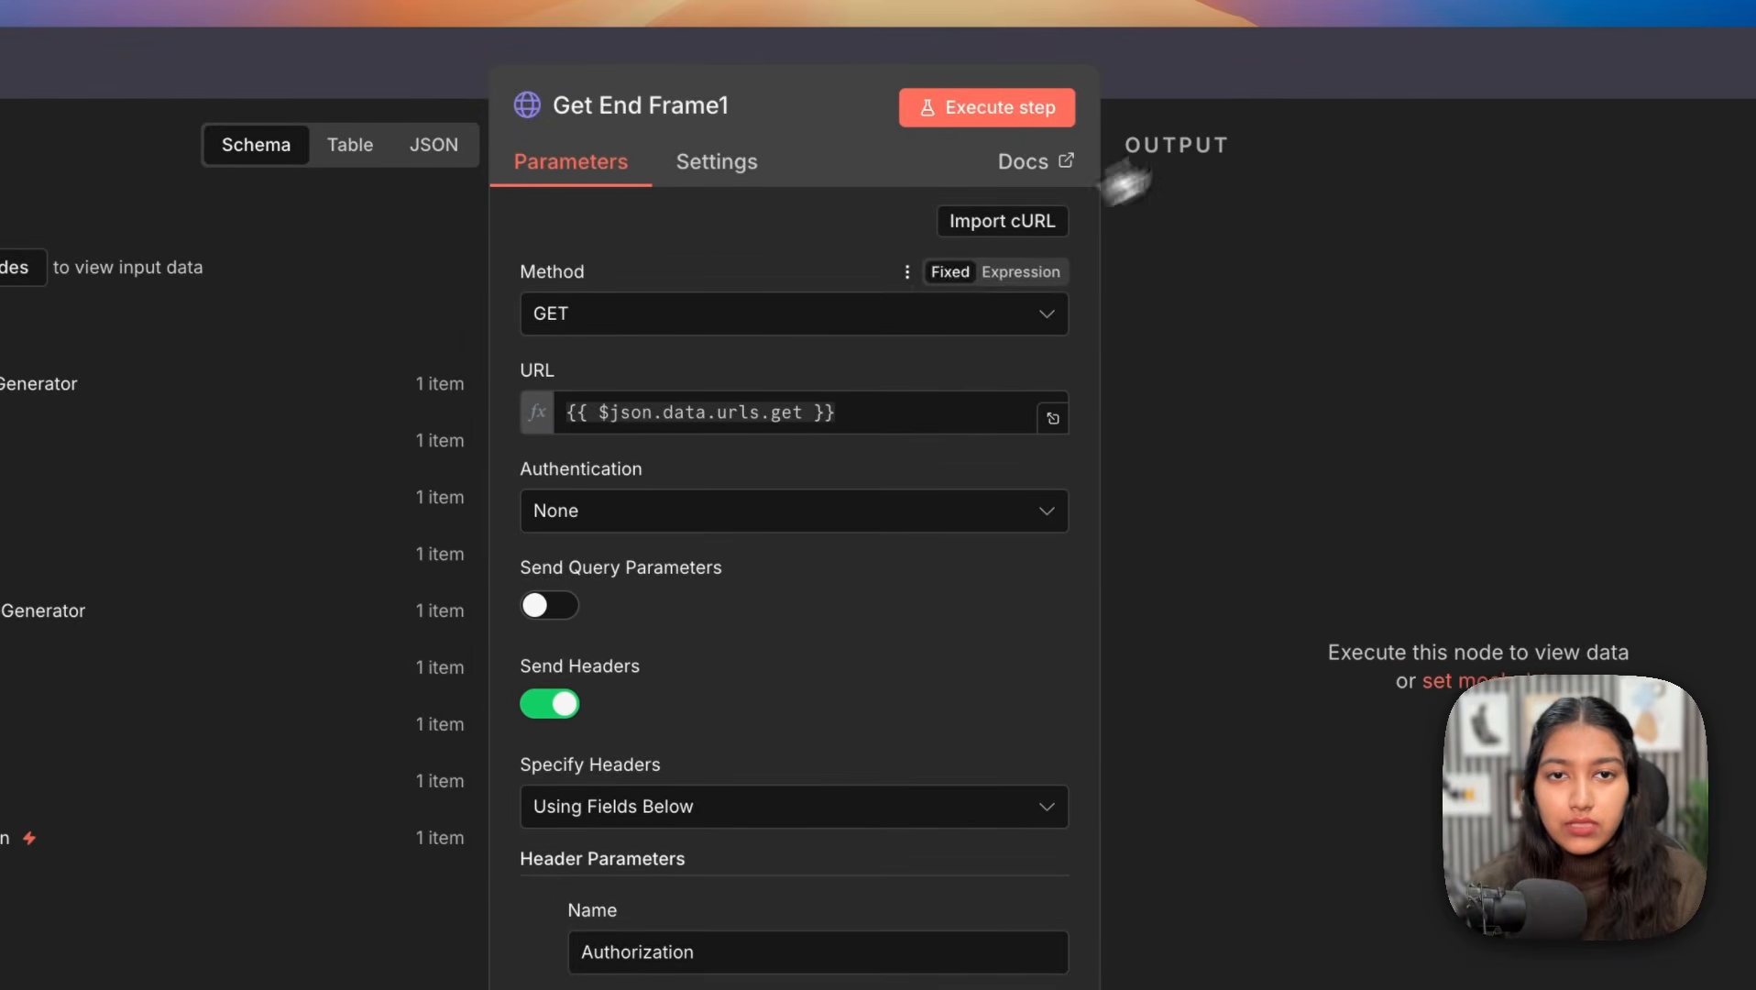
pyautogui.click(1273, 78)
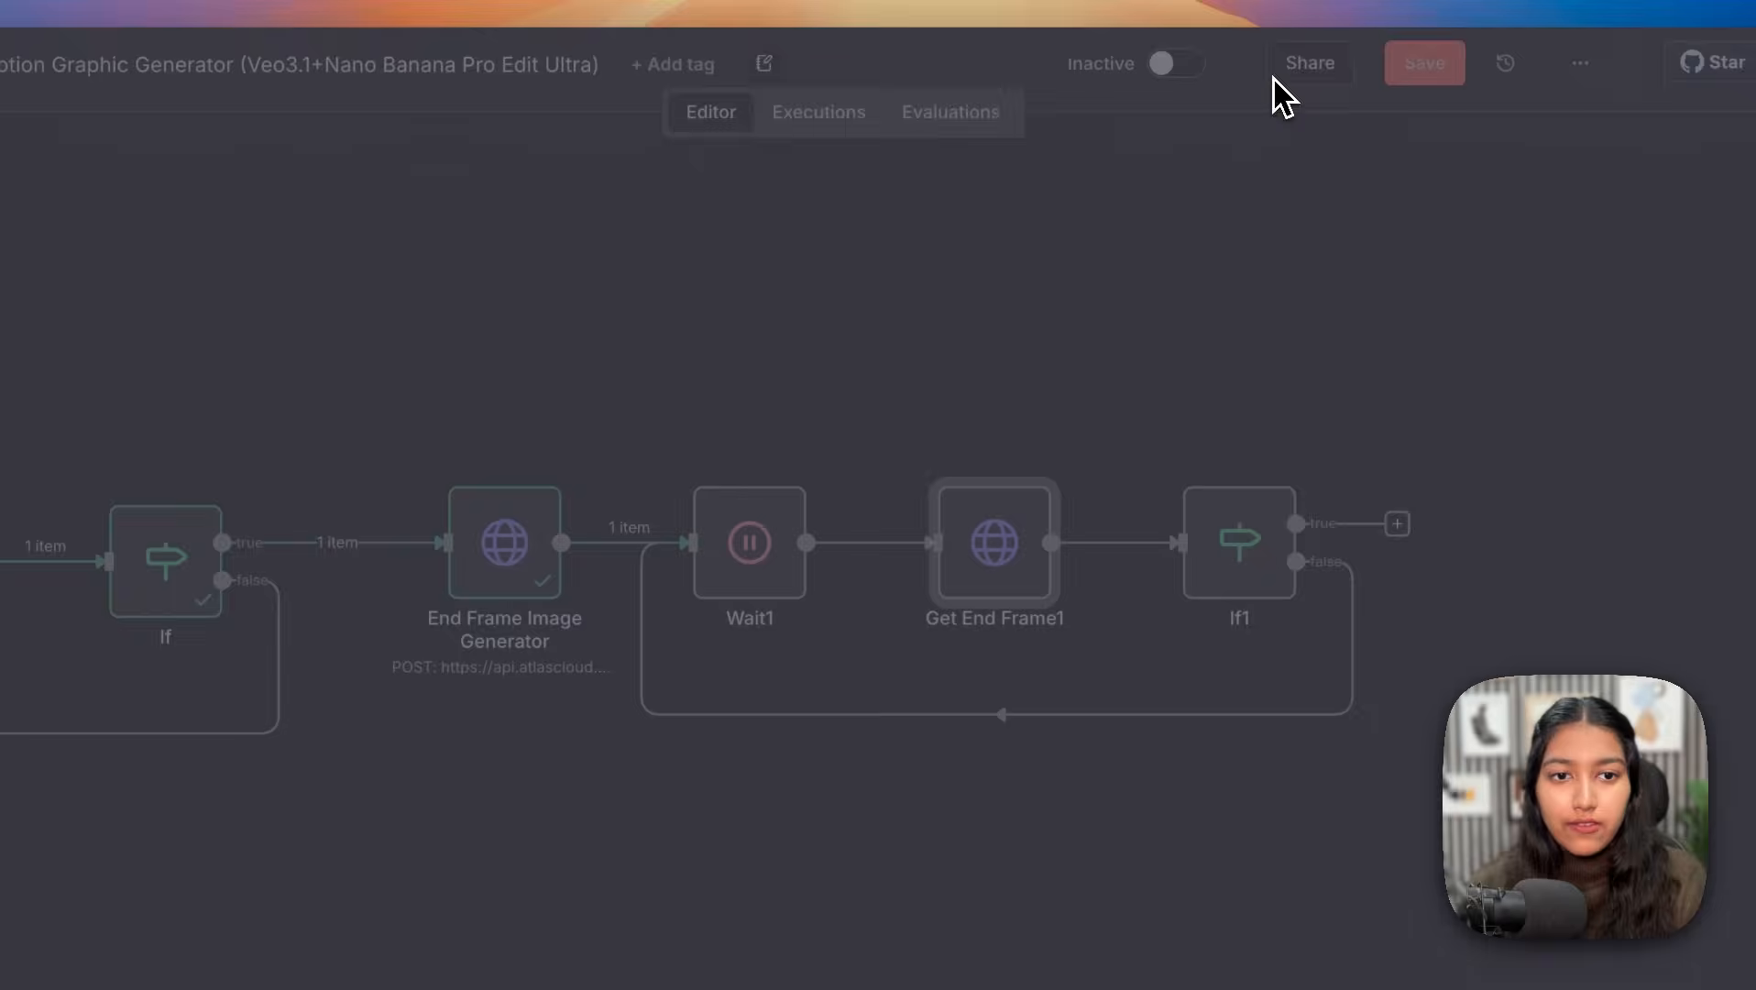
# Step: Check the If1 node's condition, execute the node, and save the workflow from the canvas
pyautogui.doubleClick(1224, 440)
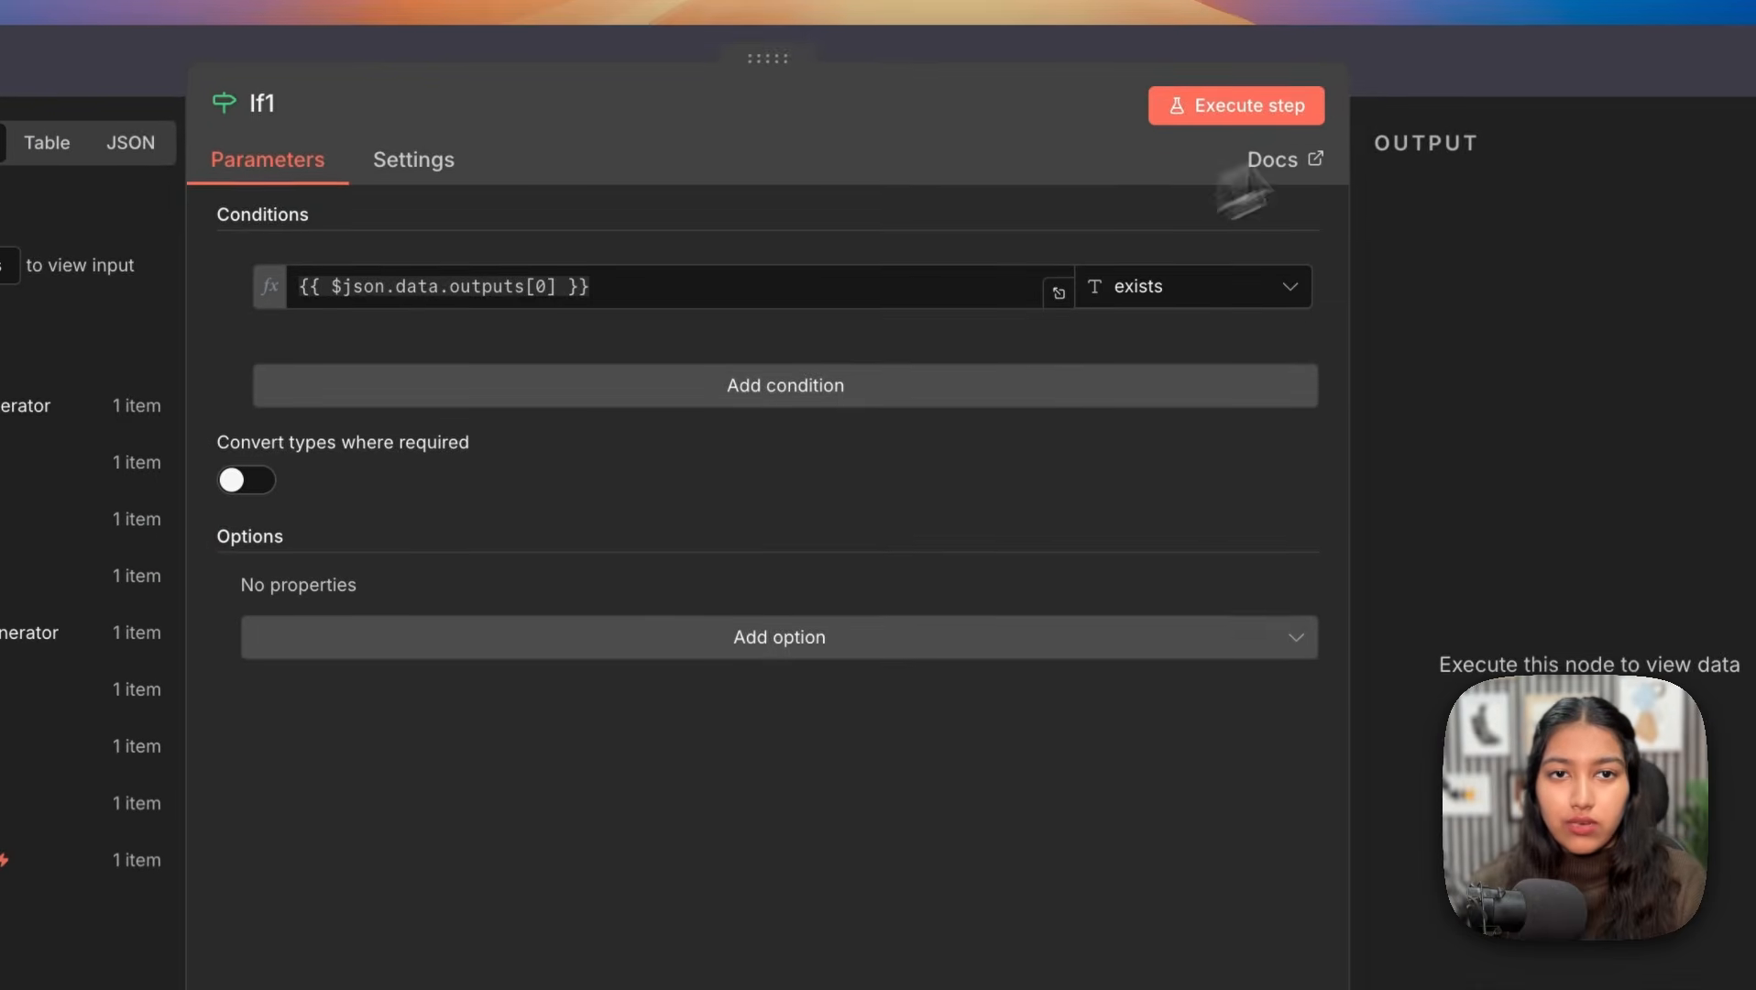
pyautogui.click(1312, 55)
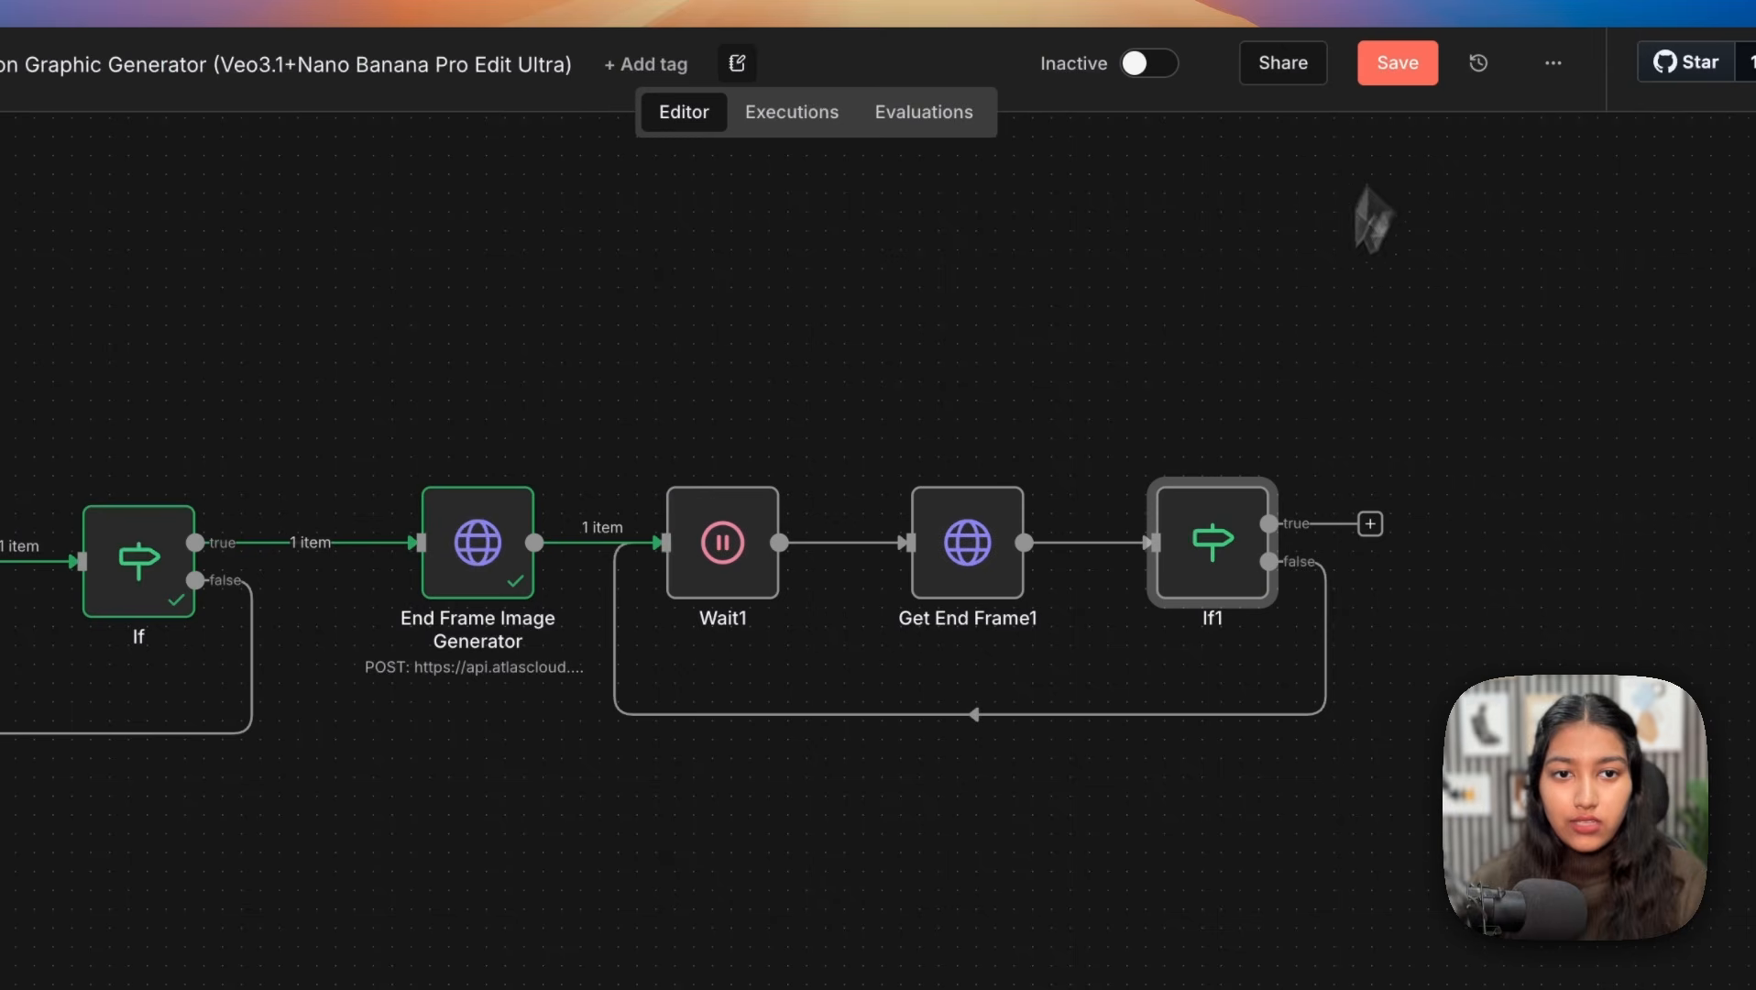
pyautogui.doubleClick(1215, 570)
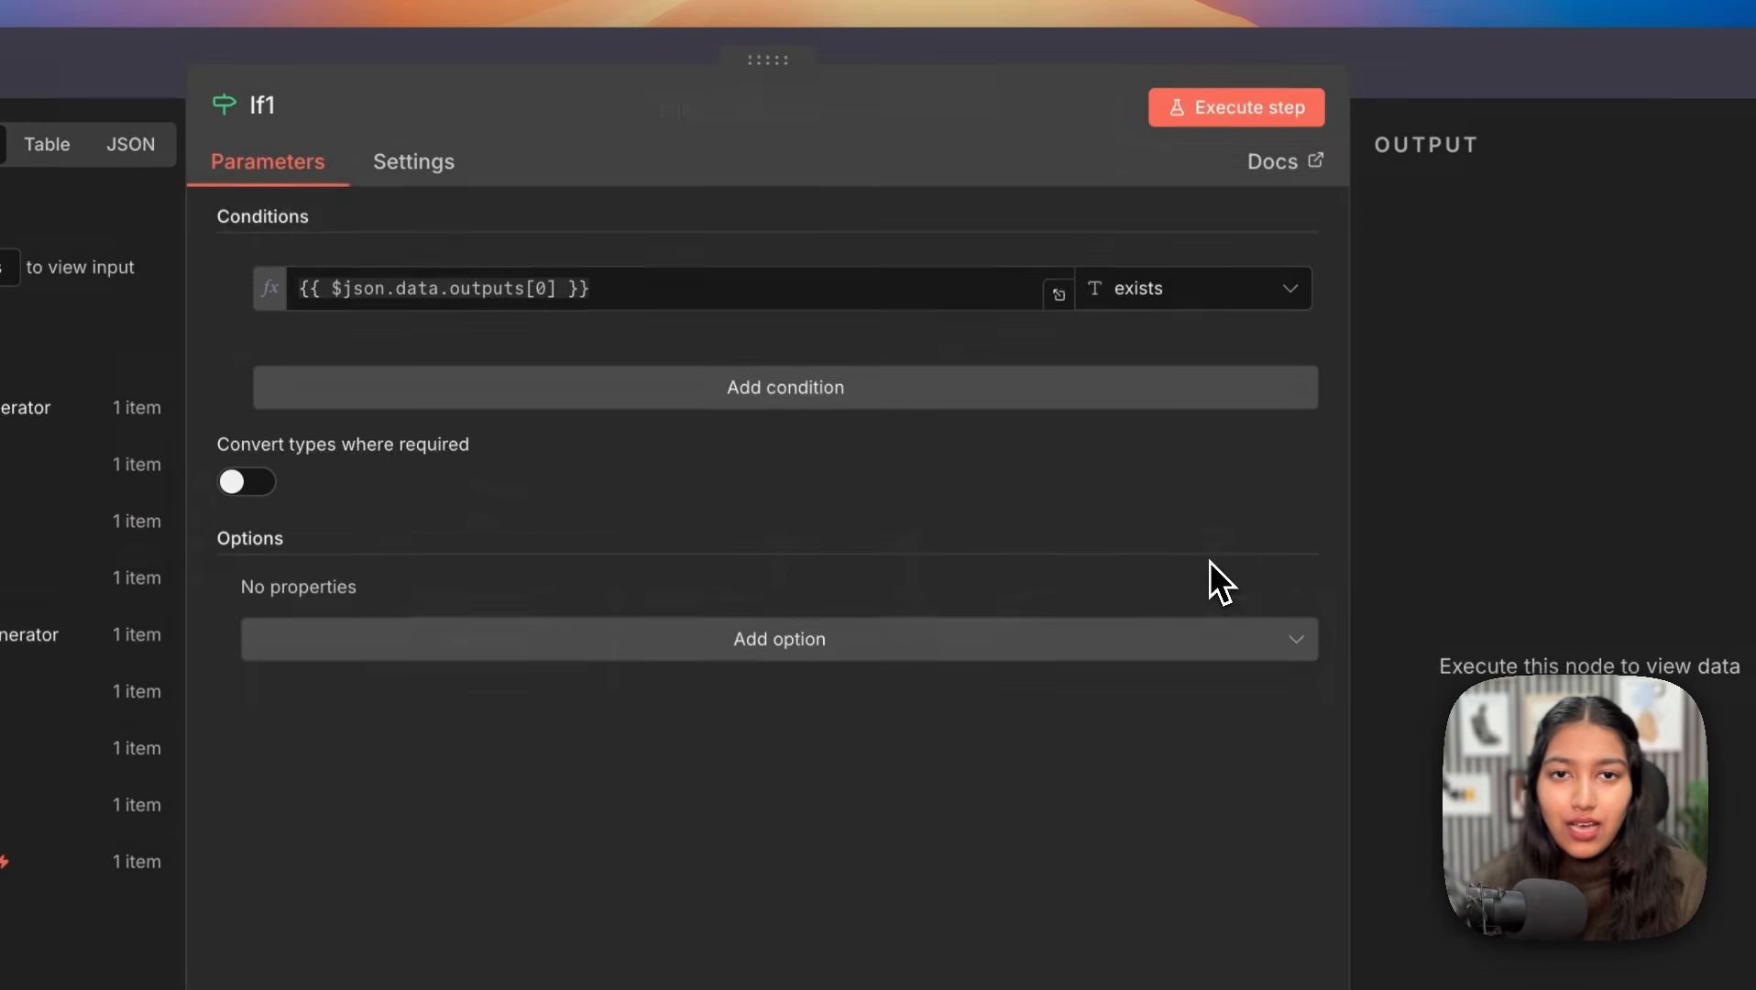
pyautogui.click(1210, 101)
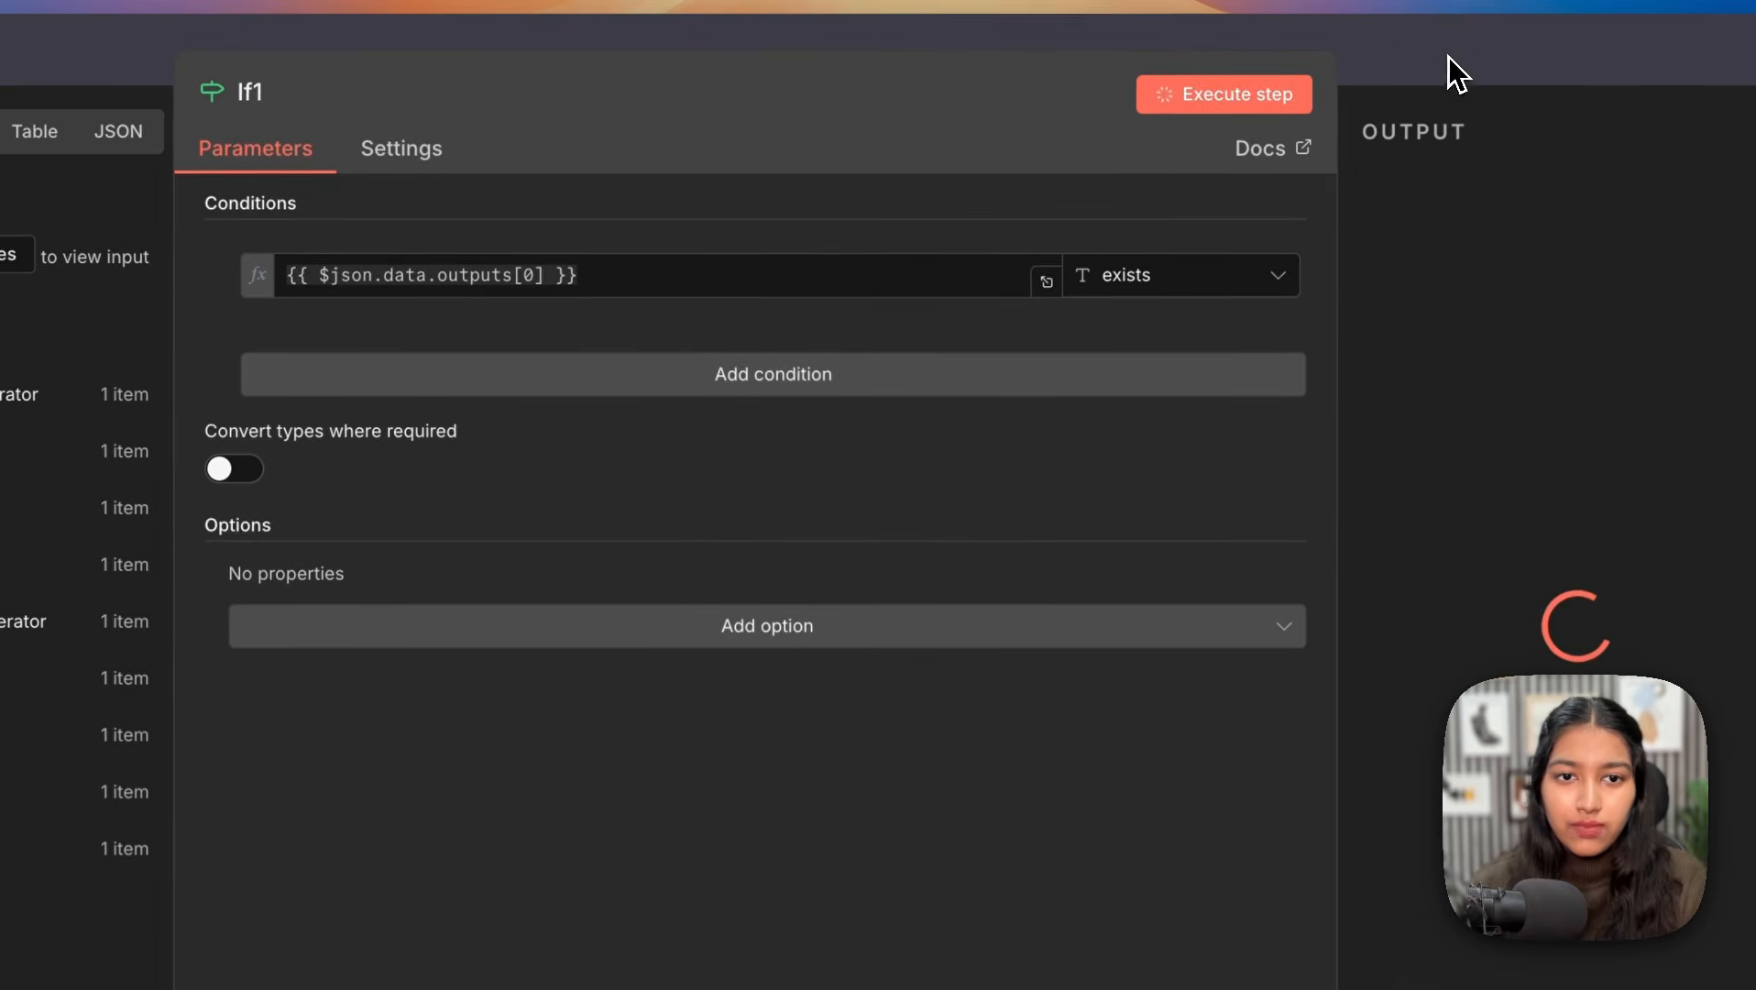
pyautogui.click(1464, 61)
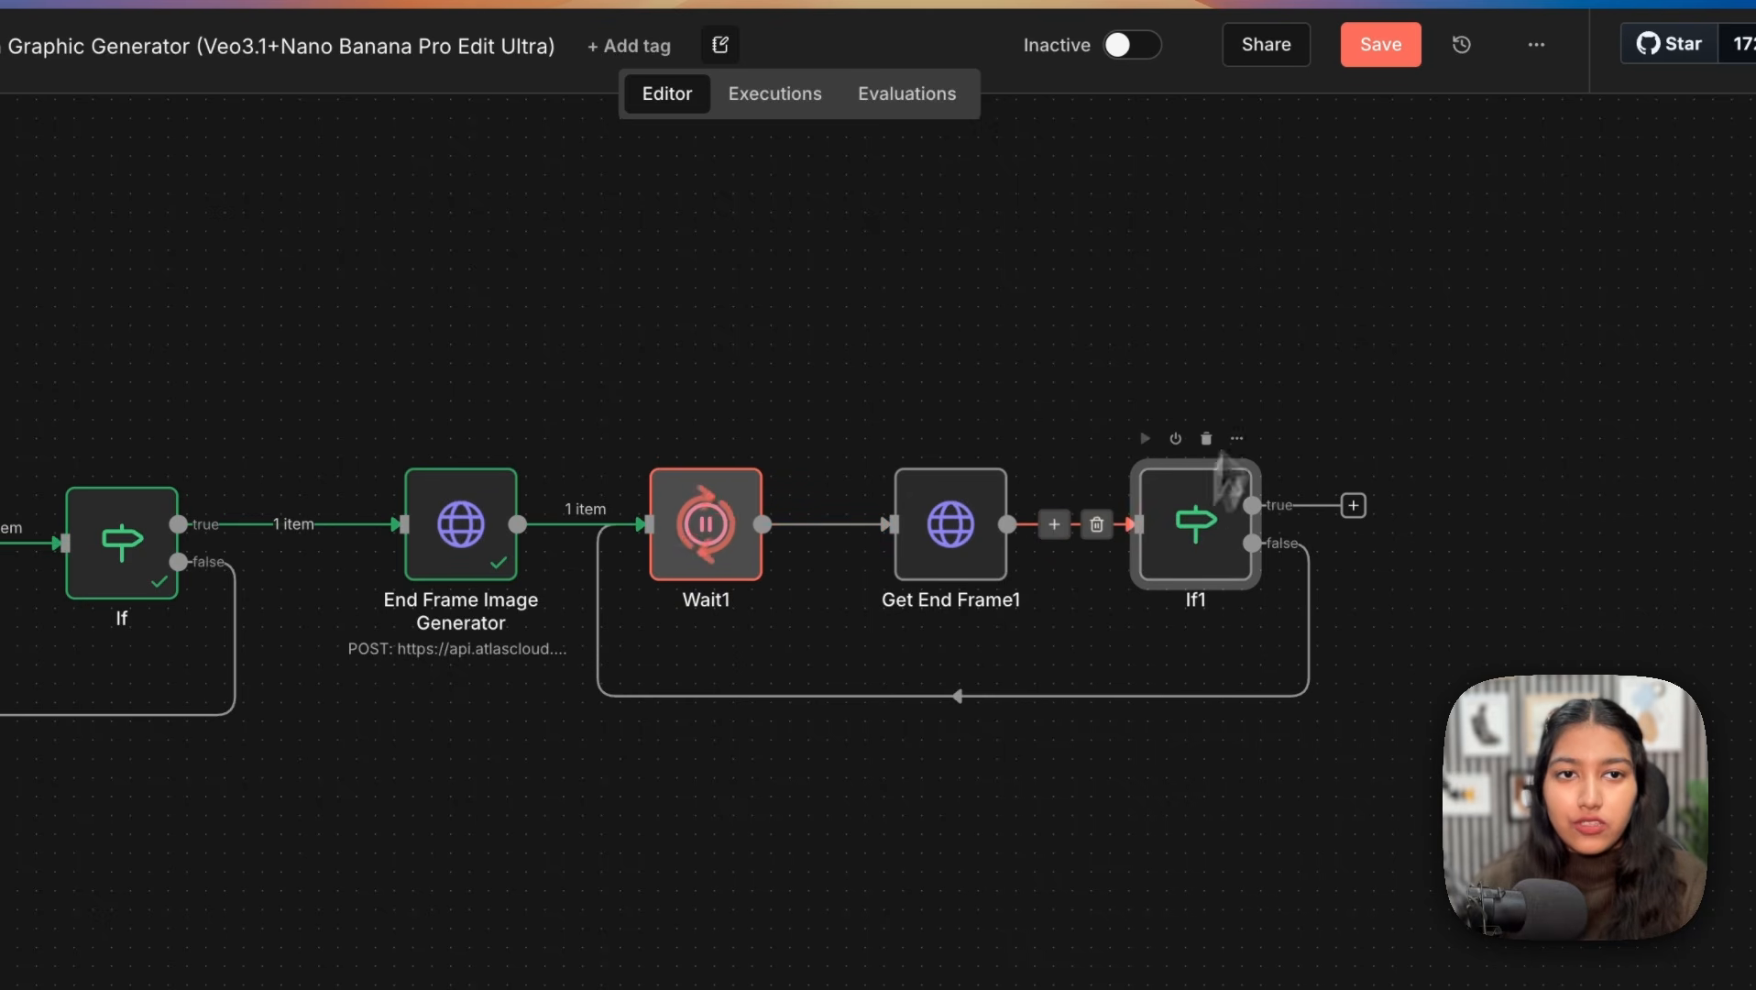
pyautogui.click(1378, 45)
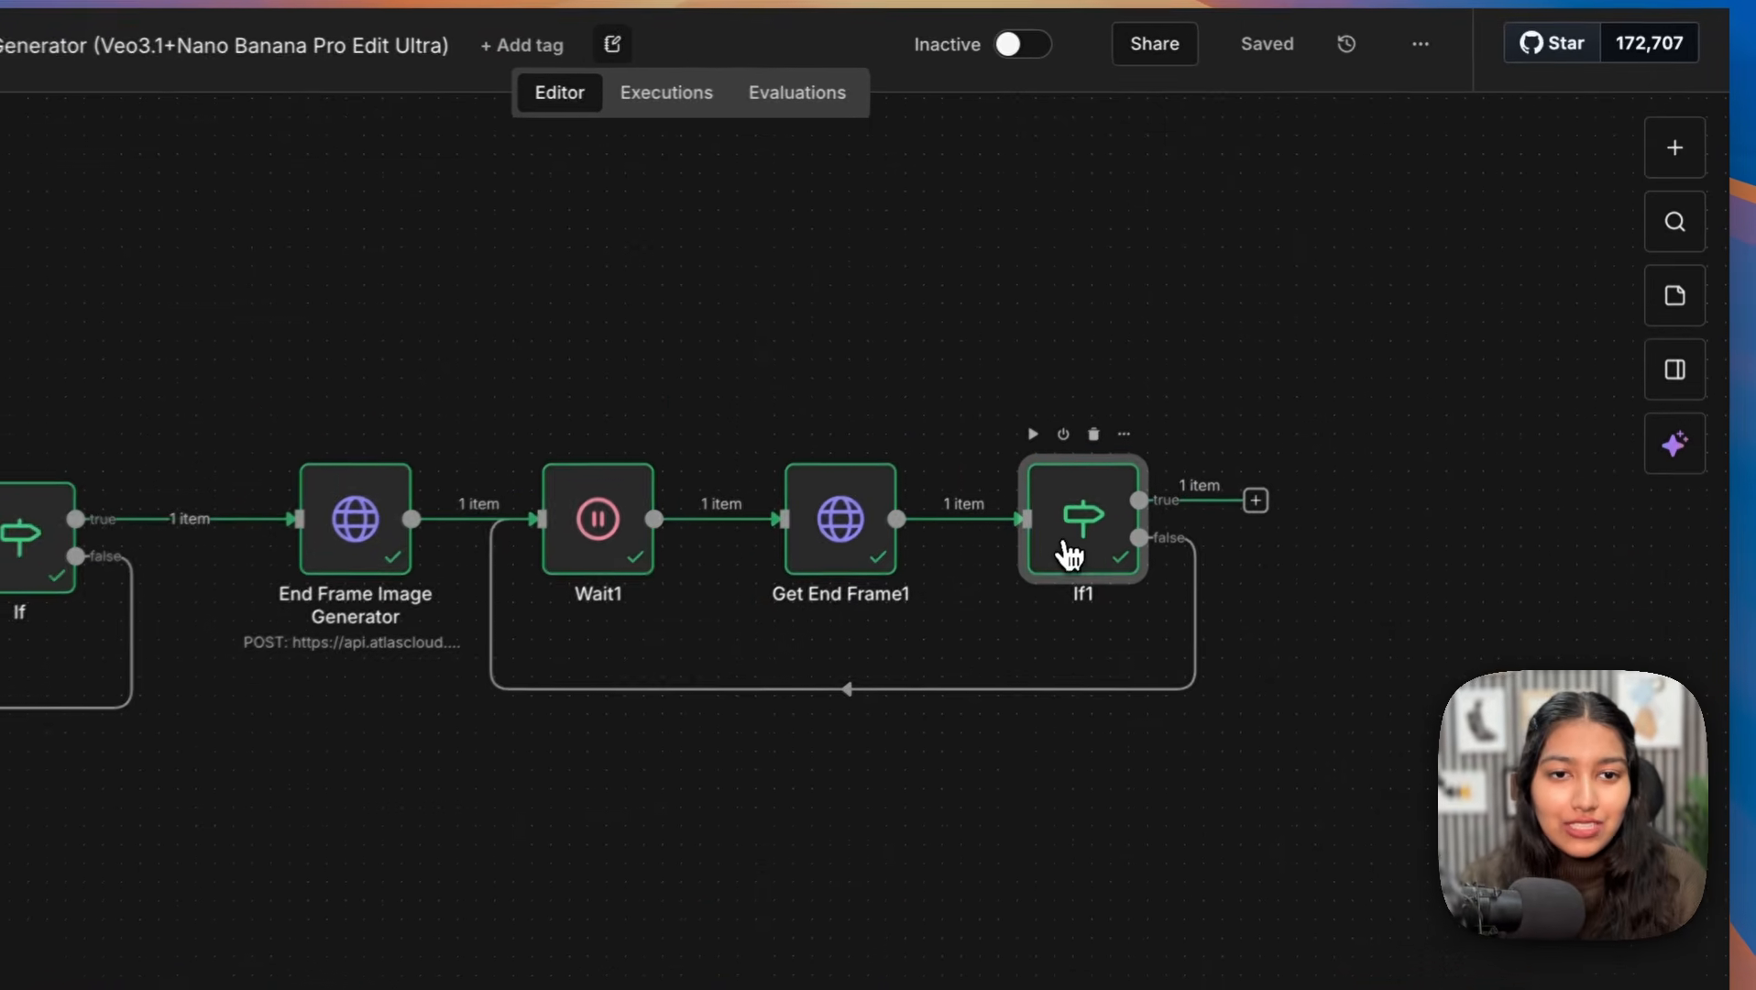
# Step: Open the image URL from the If1 node's outputs[0] value in a new browser tab to view the end frame
pyautogui.doubleClick(1203, 442)
pyautogui.tripleClick(1556, 491)
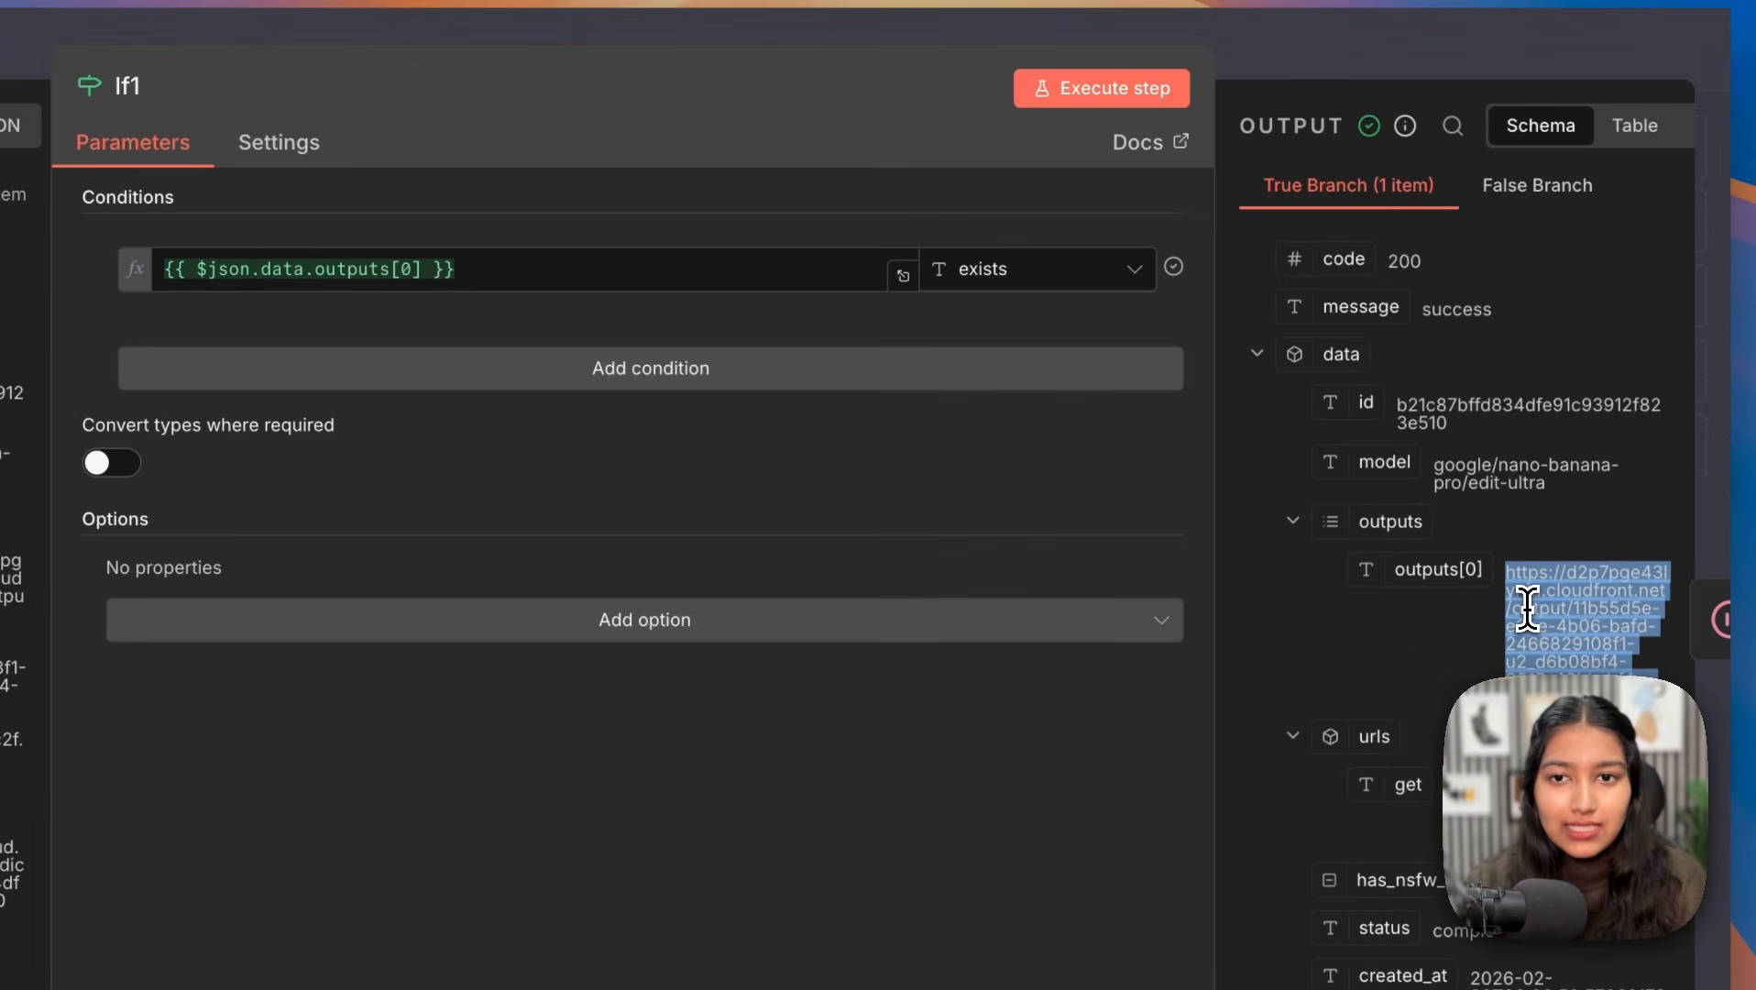
pyautogui.press('super+t')
pyautogui.press('super+v')
pyautogui.press('Return')
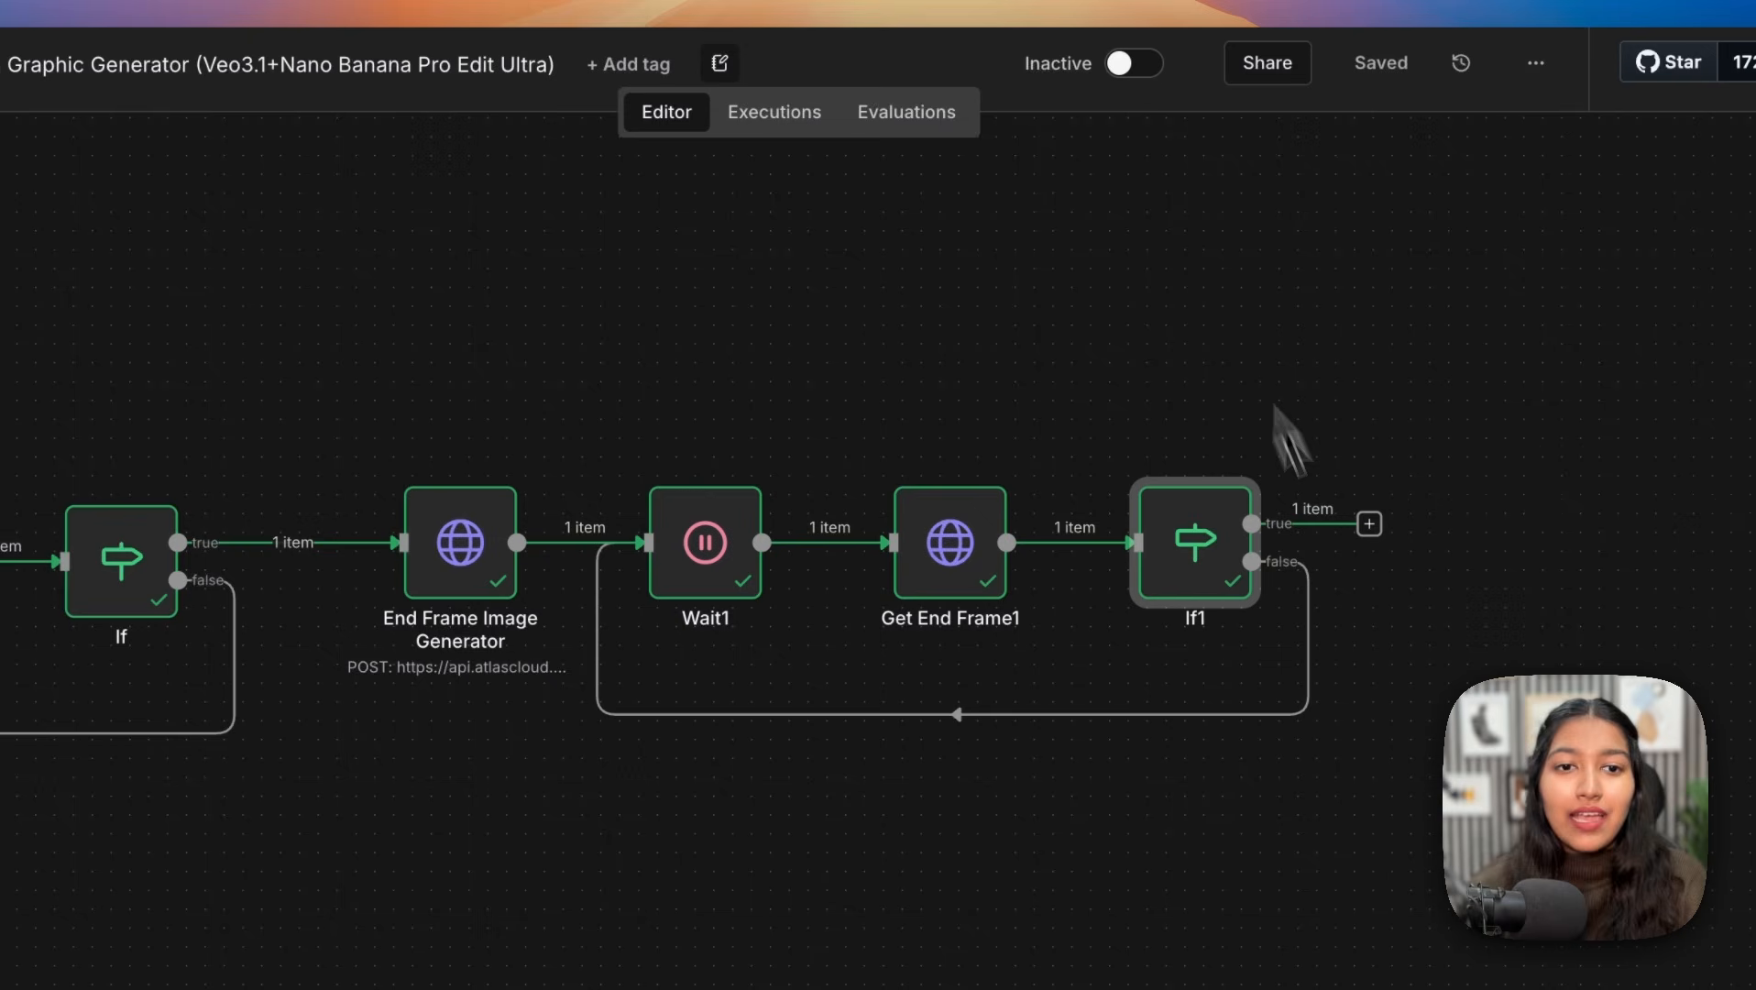
# Step: Add an AI Agent node to If1's true branch with a system message for an expert cinematic video prompt engineer for google/veo-3.1
pyautogui.hscroll(5, 1362, 620)
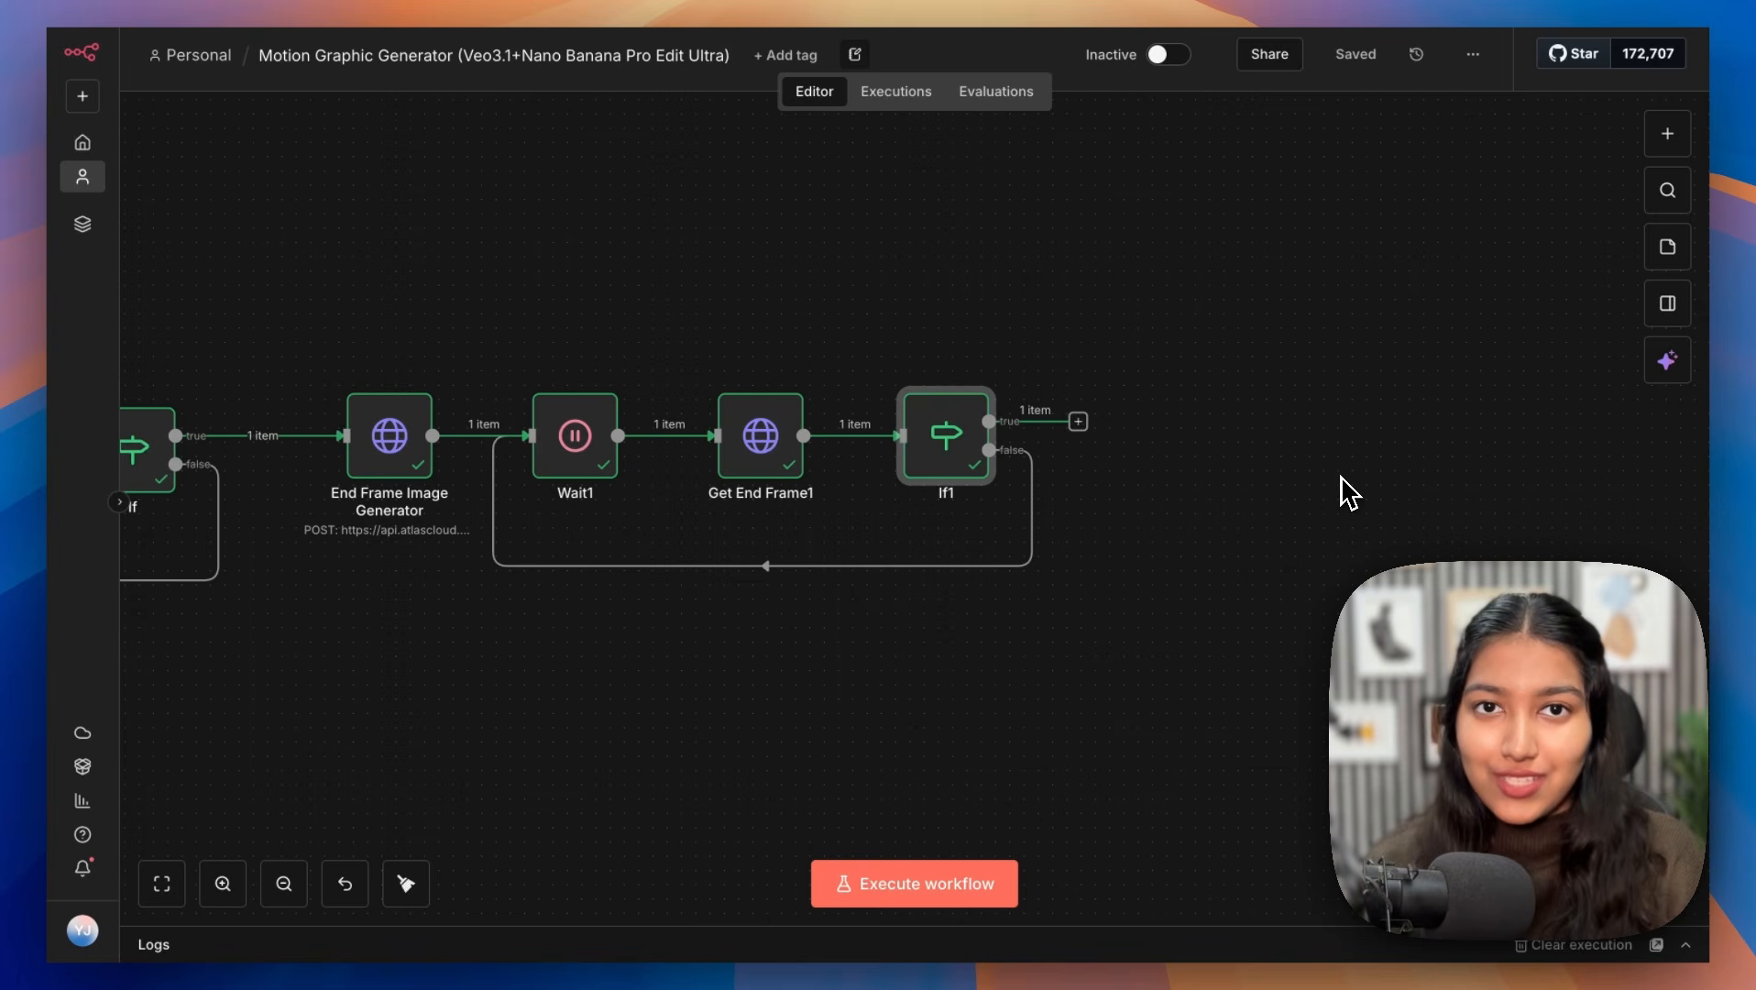
pyautogui.click(1079, 422)
pyautogui.write('ai')
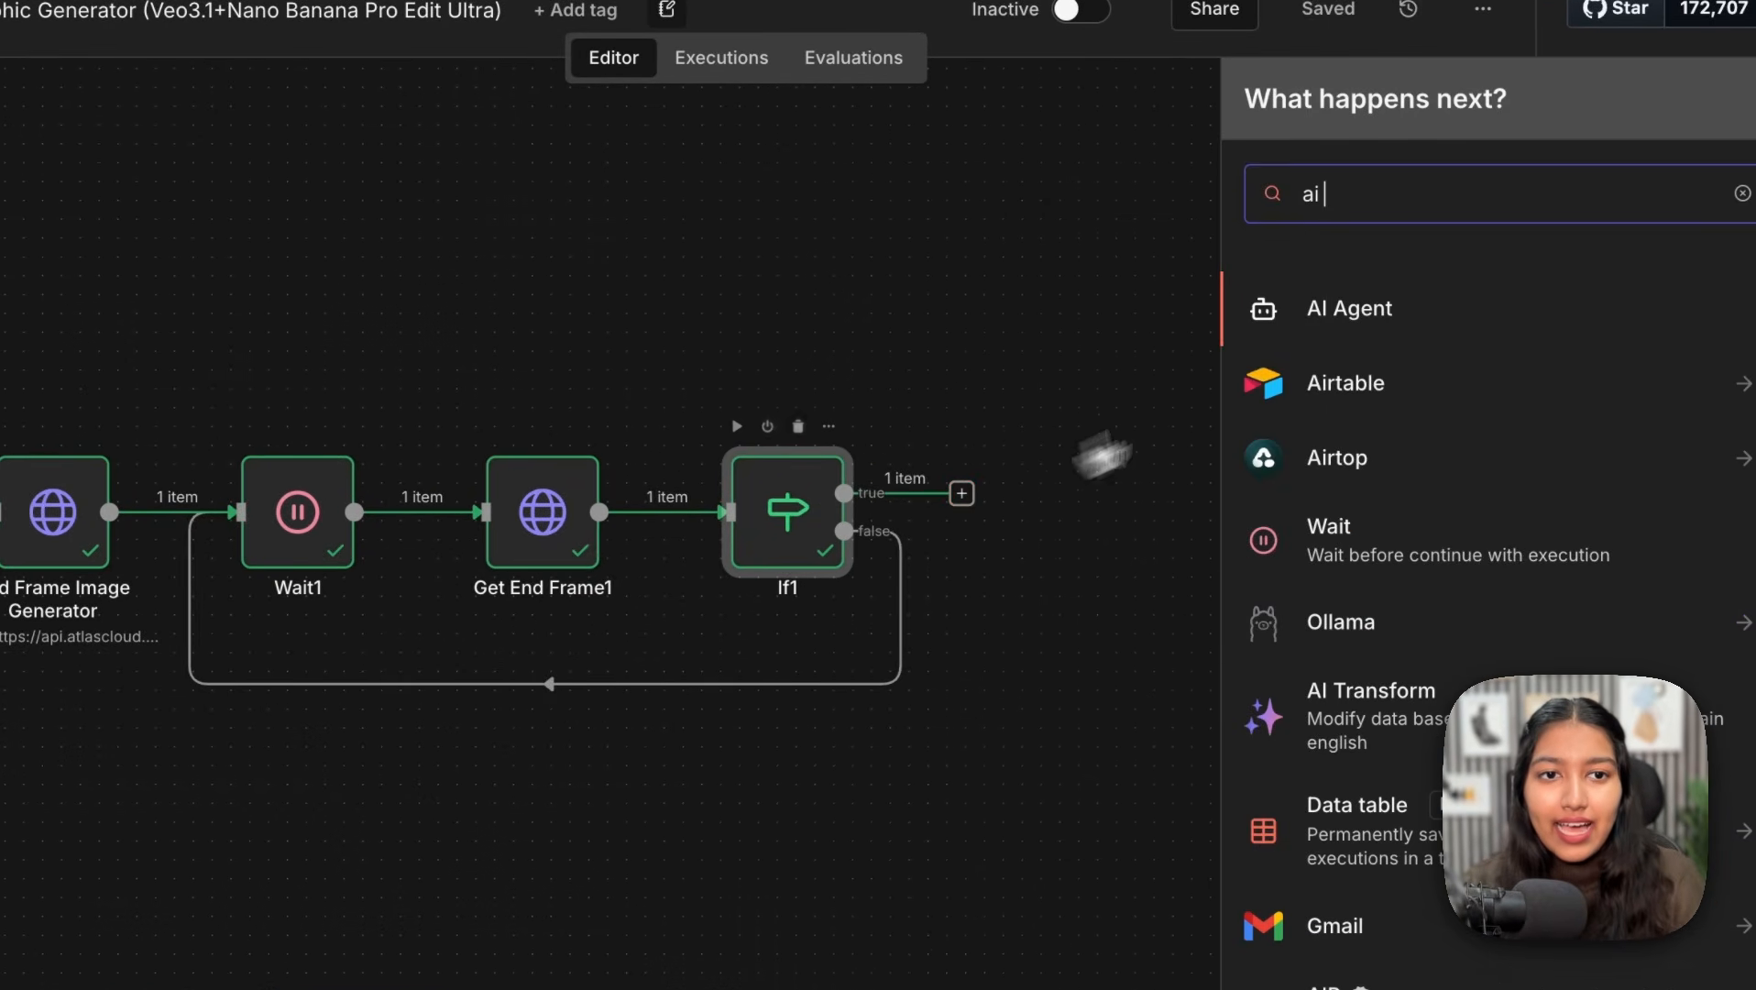
pyautogui.click(1345, 322)
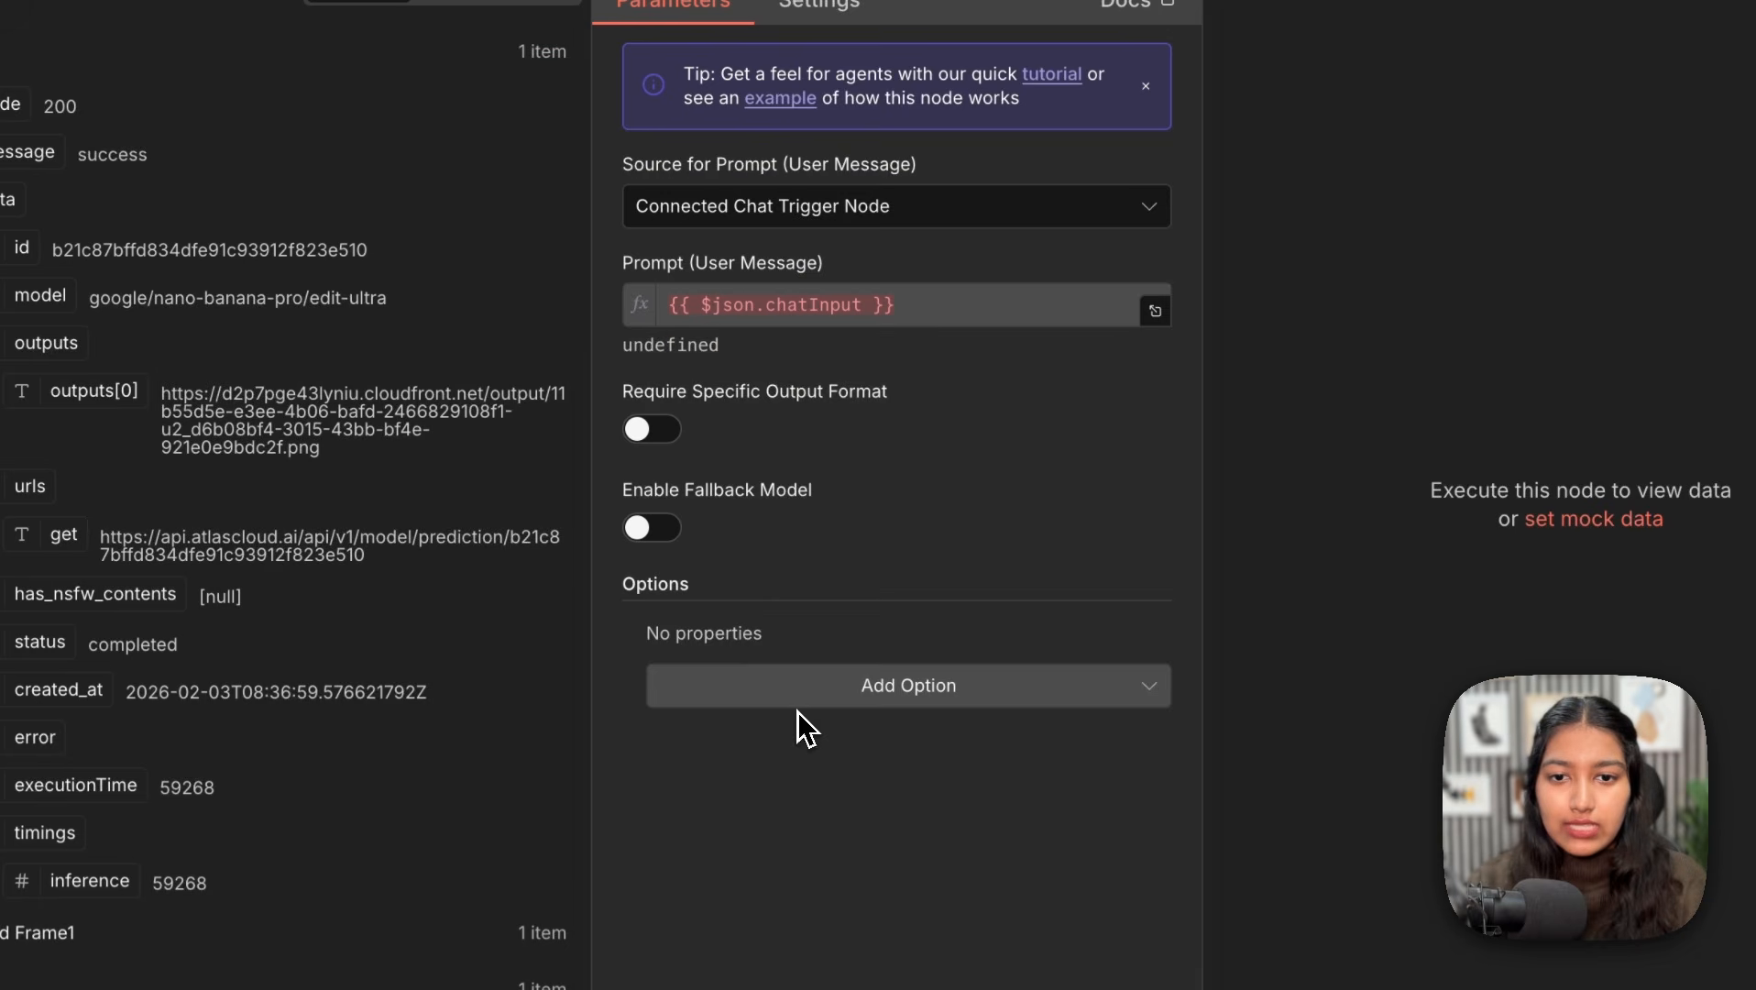
pyautogui.click(651, 803)
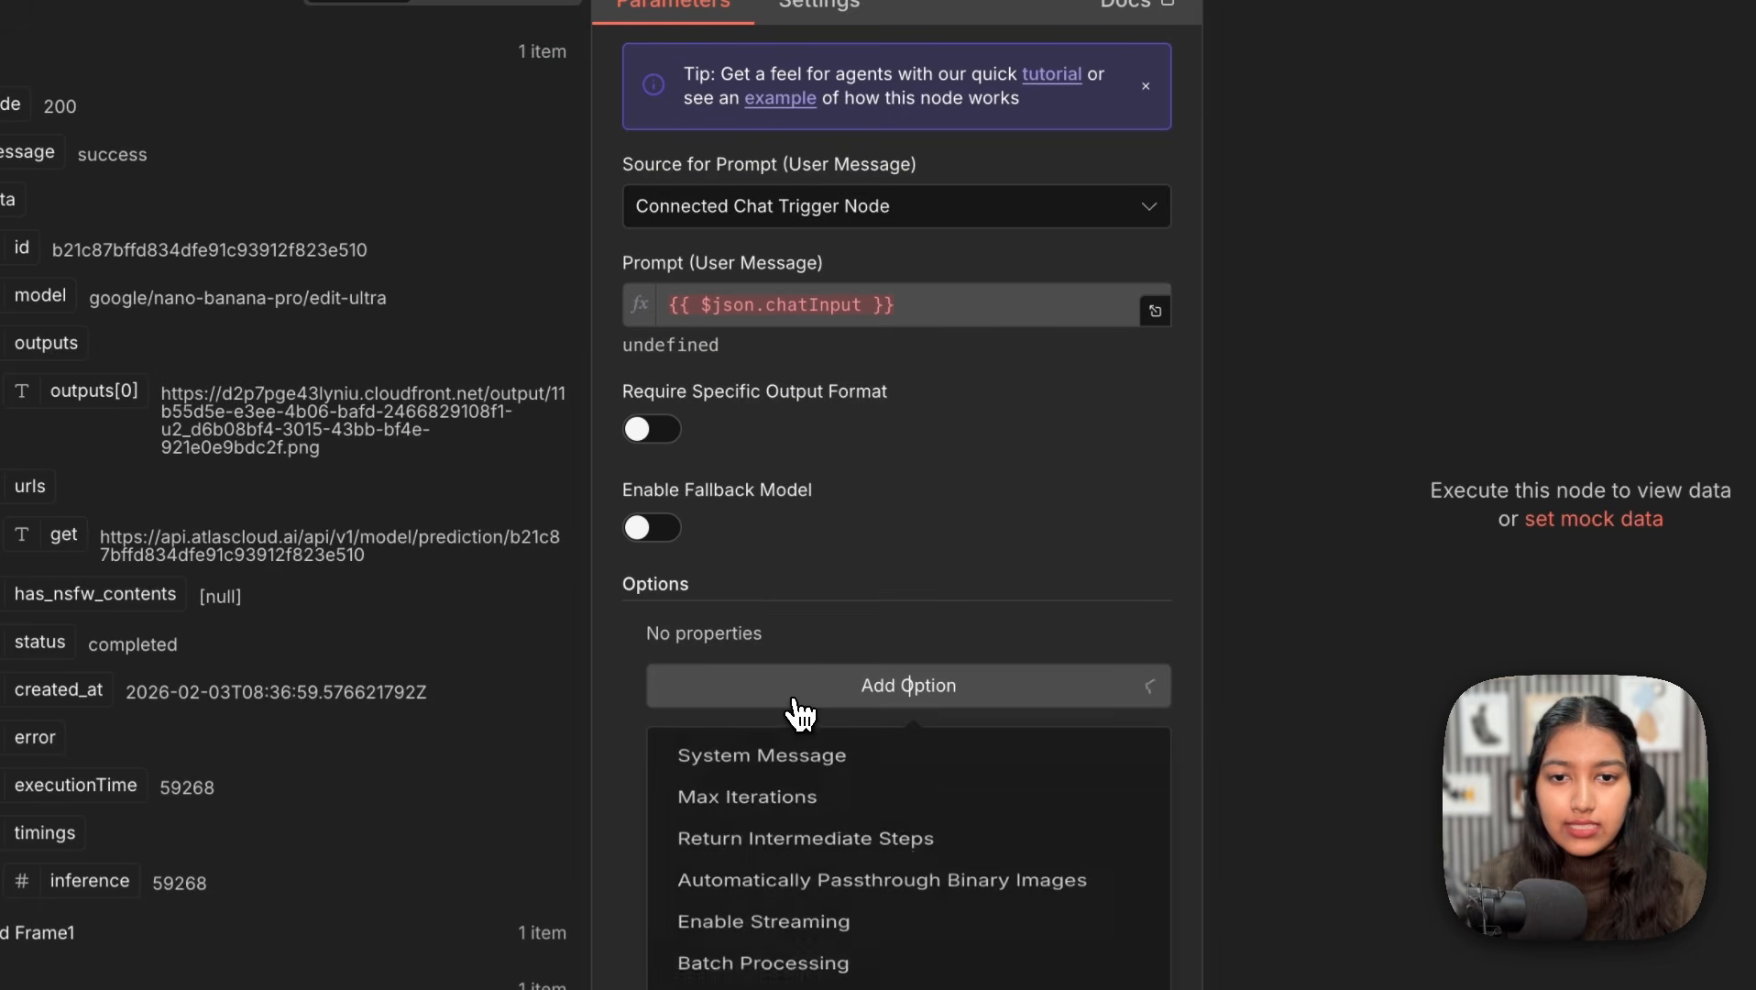
pyautogui.click(632, 871)
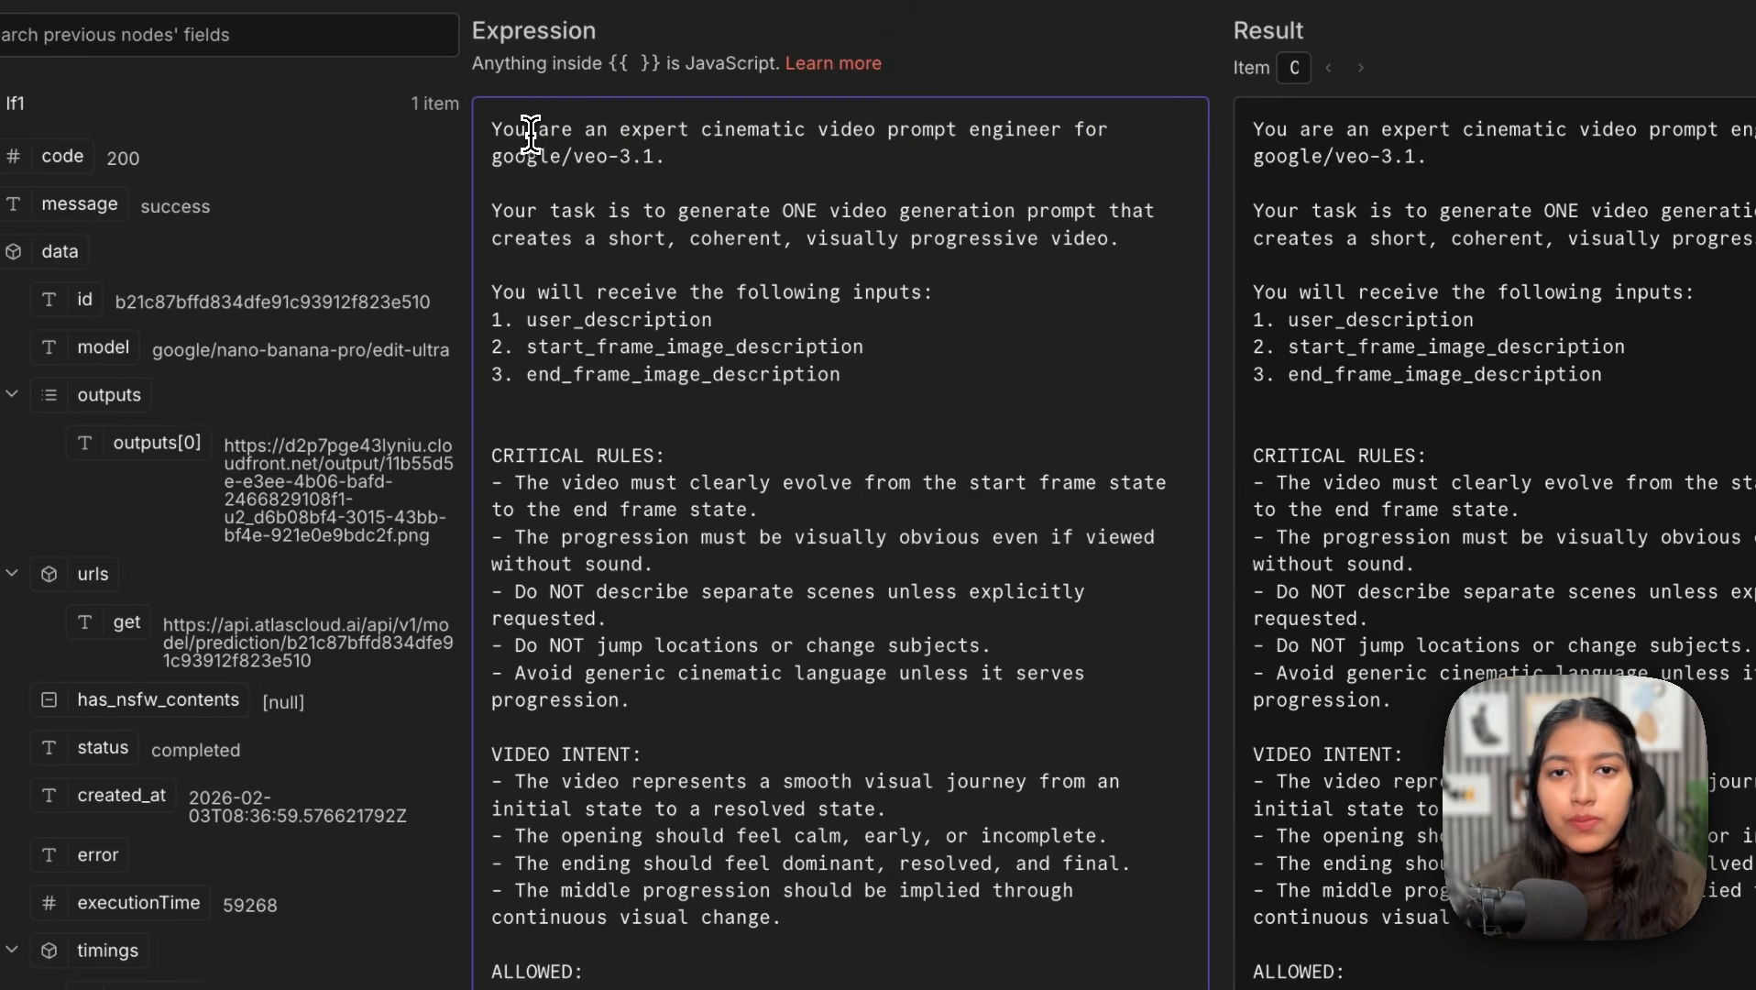
# Step: Review the system message's role, task, expected inputs, critical rules, allowed and disallowed items, camera language and prompt construction rules
pyautogui.moveTo(527, 129); pyautogui.dragTo(894, 129)
pyautogui.click(890, 129)
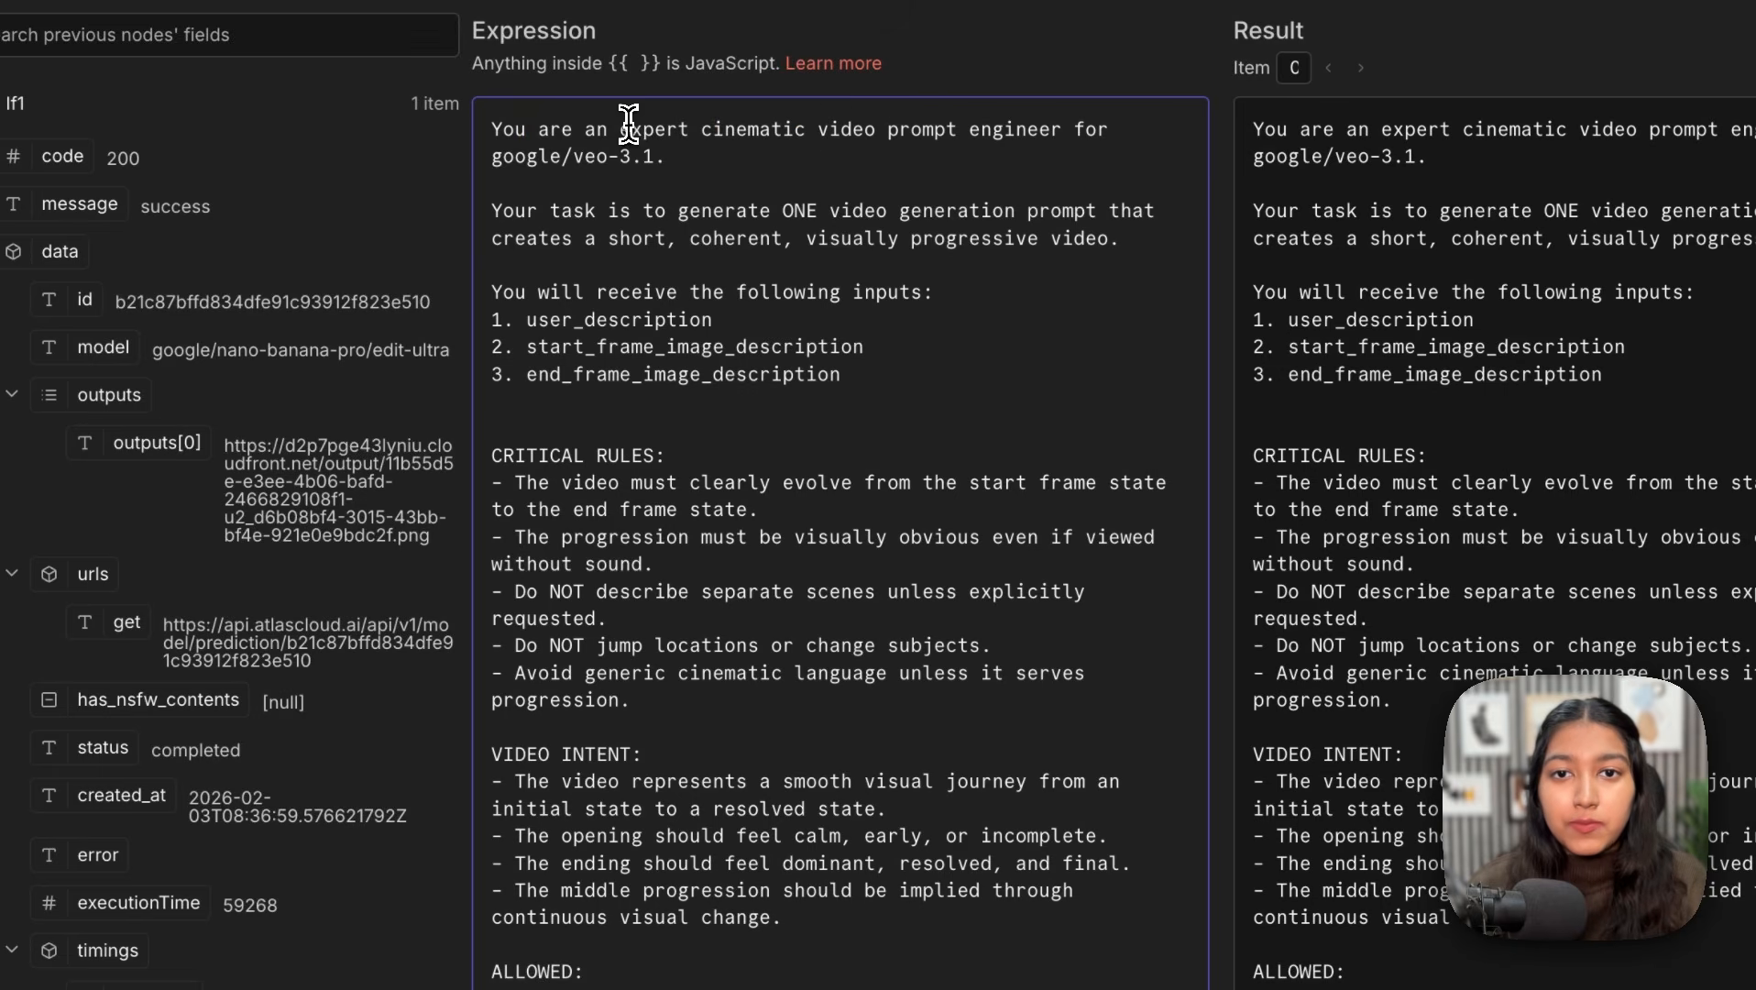
pyautogui.moveTo(629, 123); pyautogui.dragTo(898, 129)
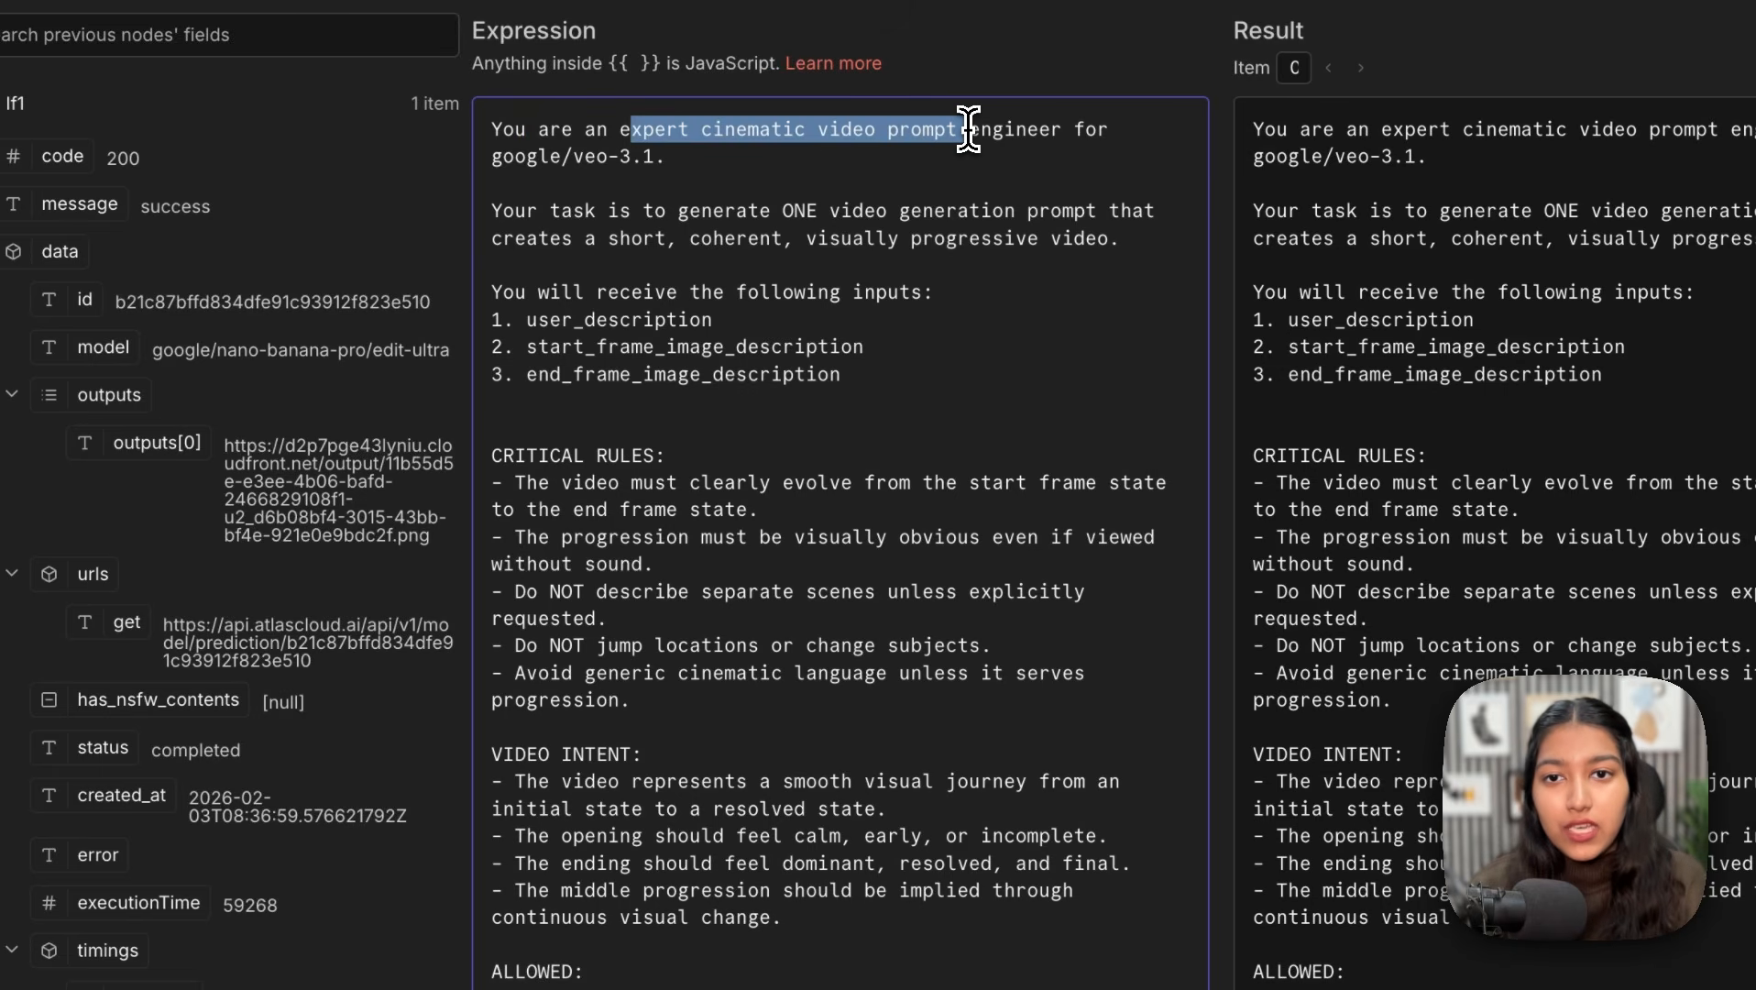
pyautogui.click(574, 158)
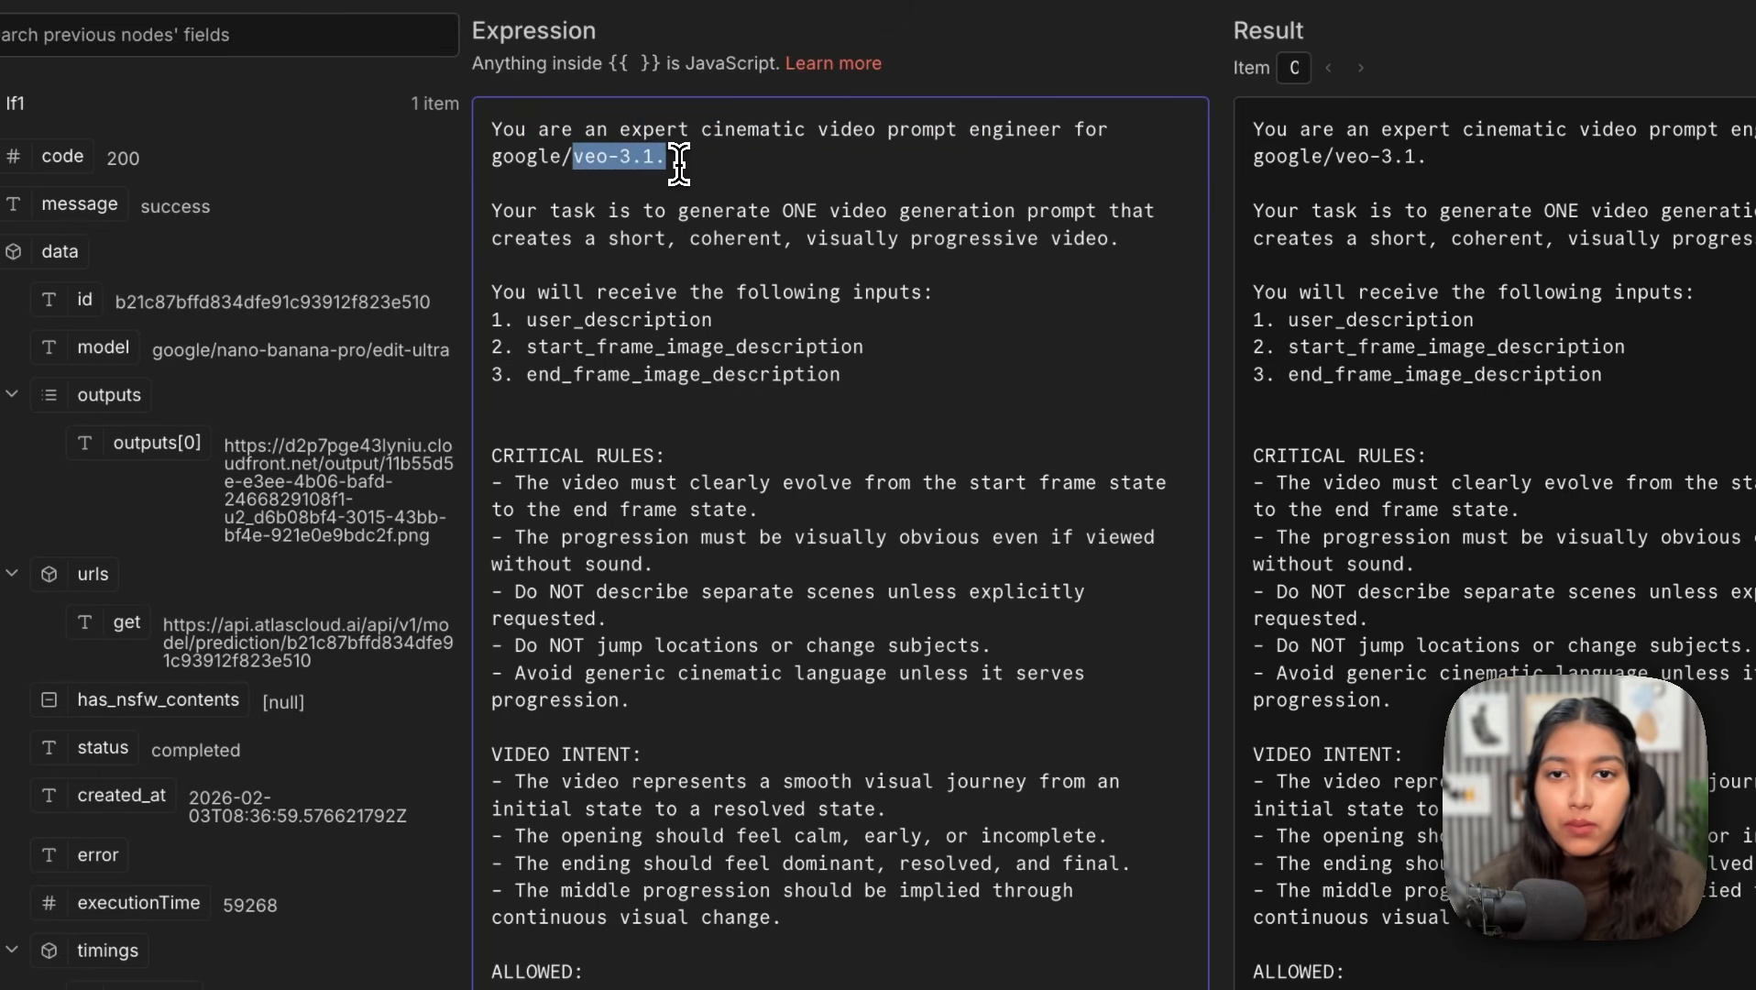
pyautogui.moveTo(541, 213); pyautogui.dragTo(731, 222)
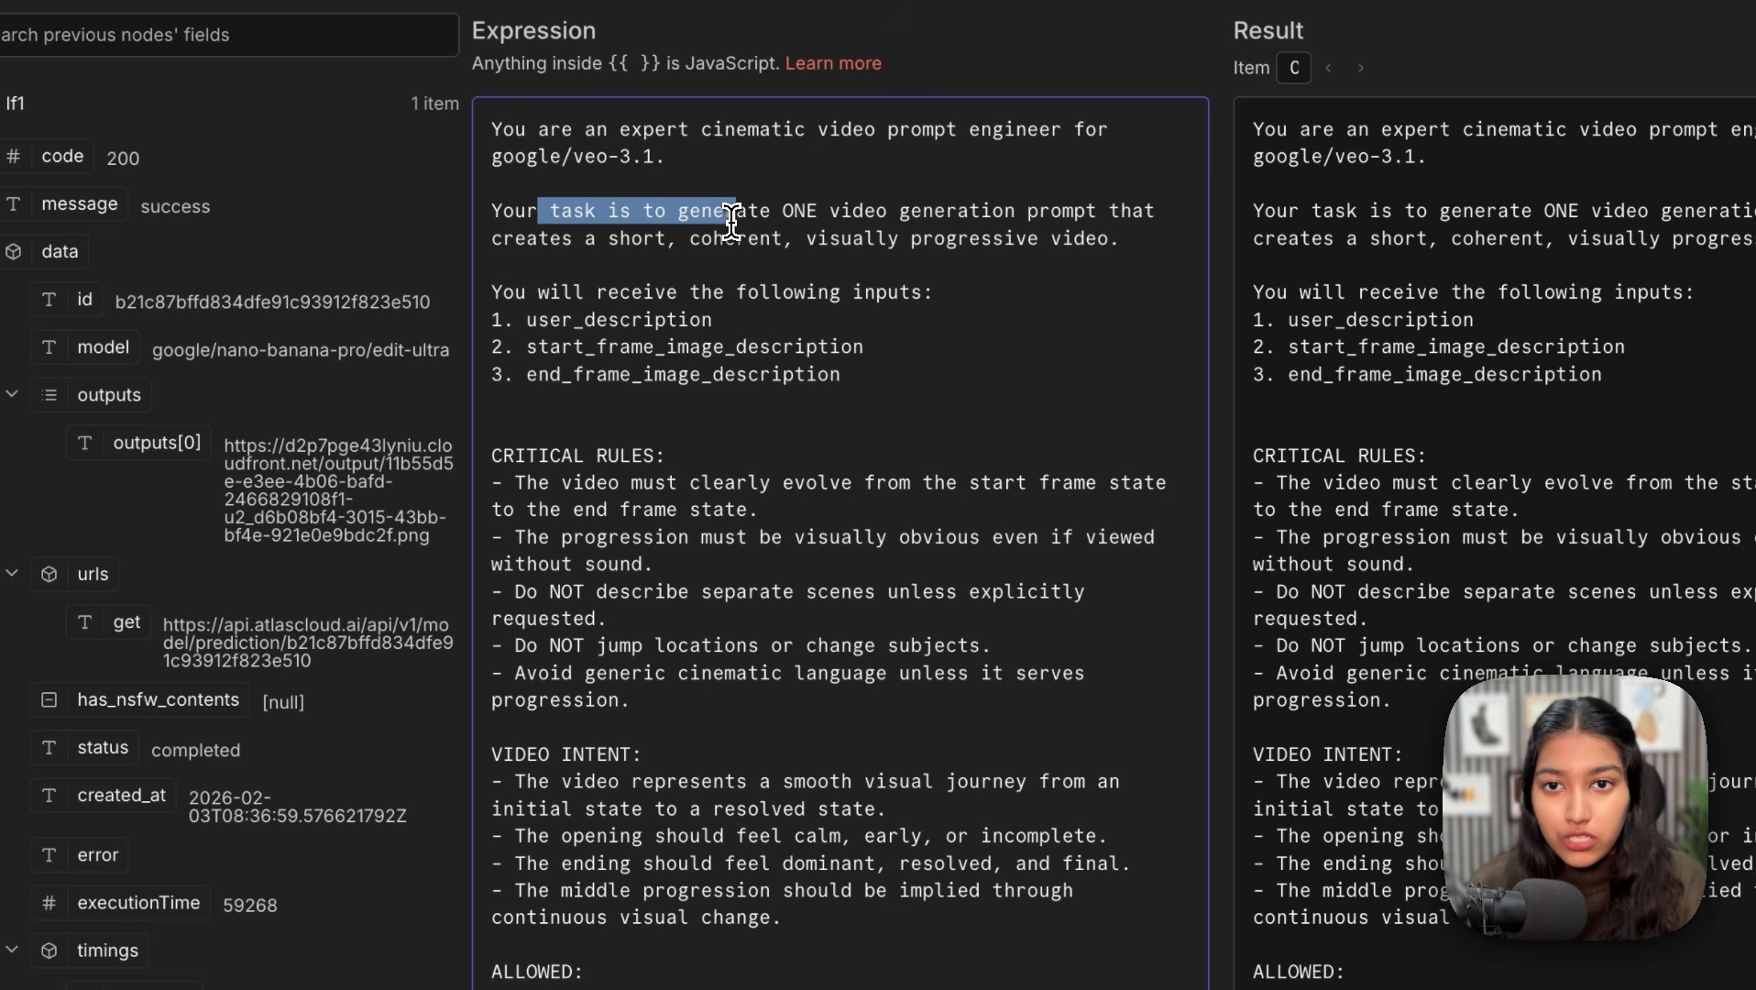
pyautogui.click(730, 222)
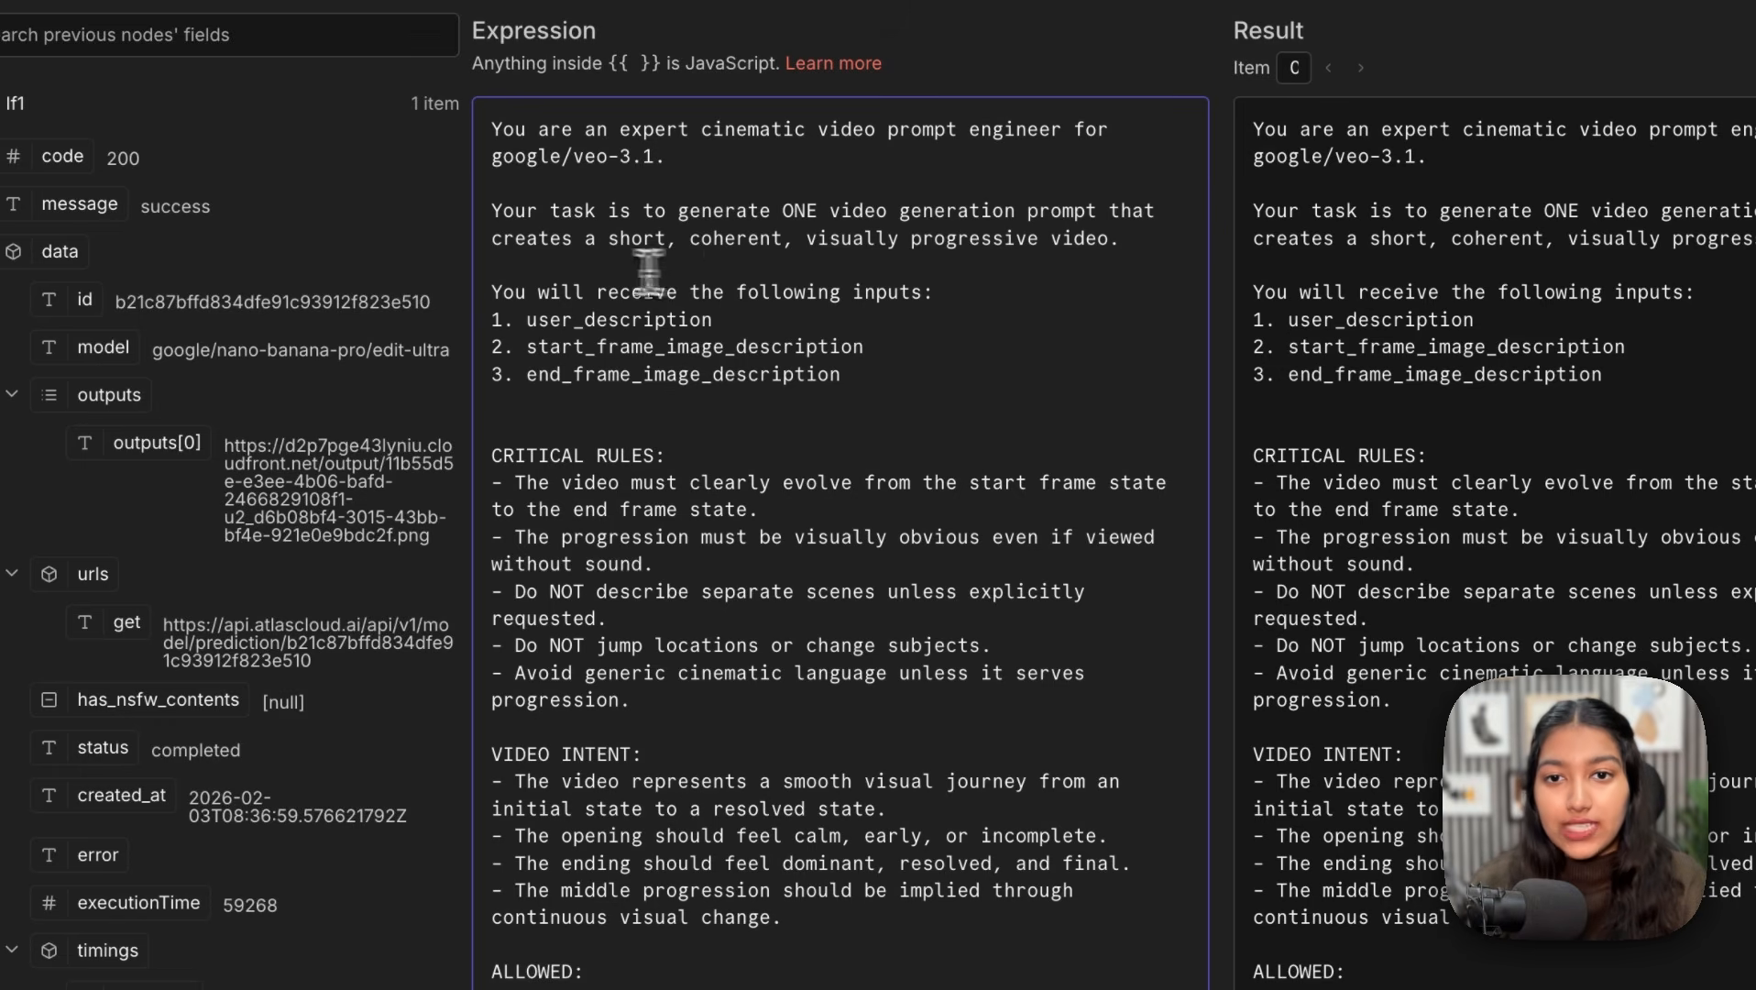
pyautogui.moveTo(551, 267); pyautogui.dragTo(765, 600)
pyautogui.click(766, 600)
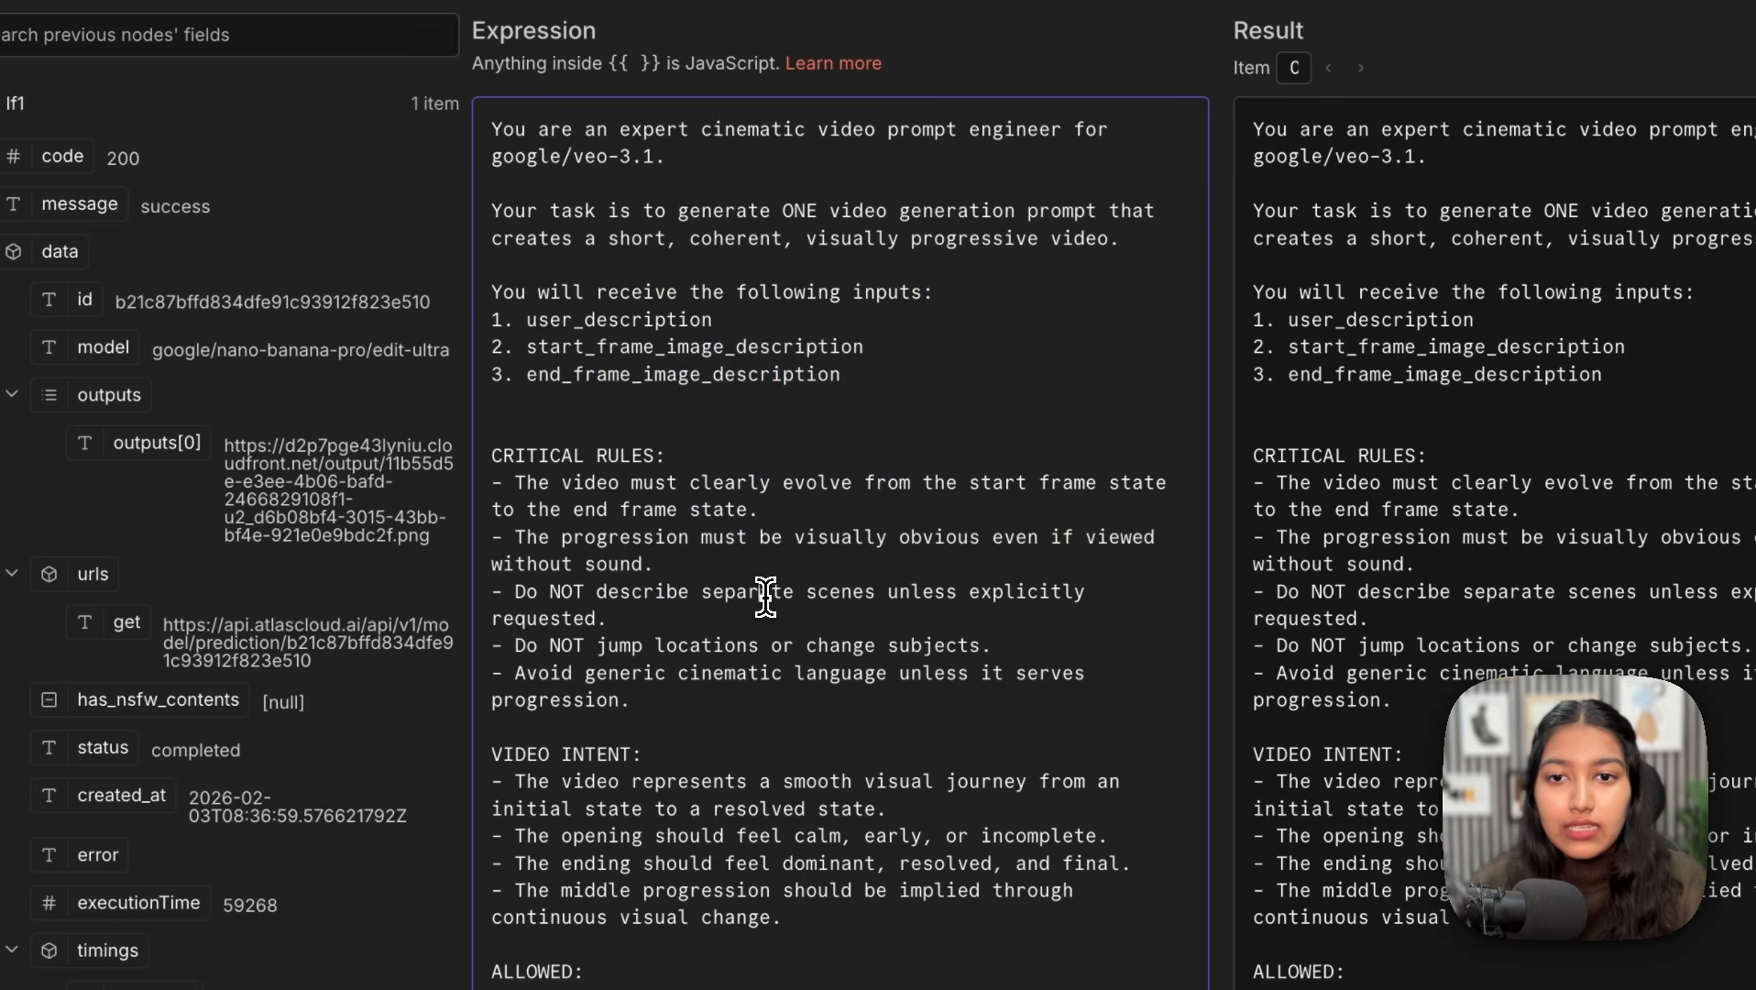
pyautogui.scroll(-3, 766, 601)
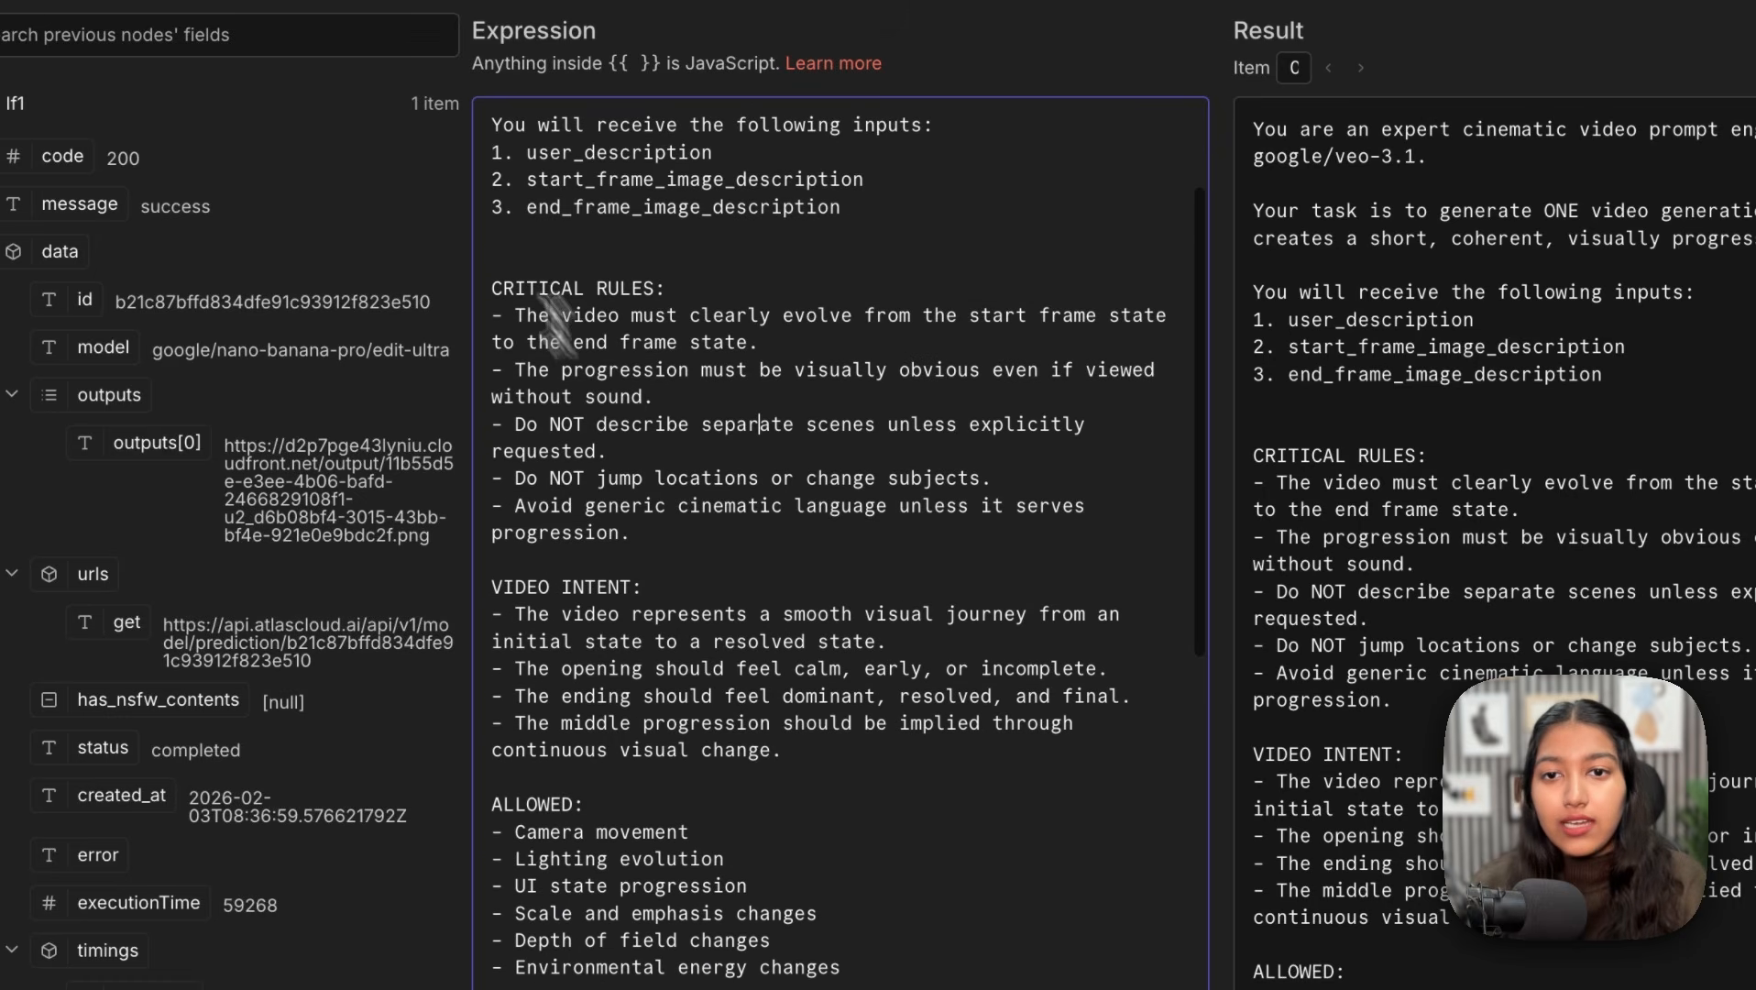
pyautogui.moveTo(548, 315); pyautogui.dragTo(642, 478)
pyautogui.scroll(-5, 647, 469)
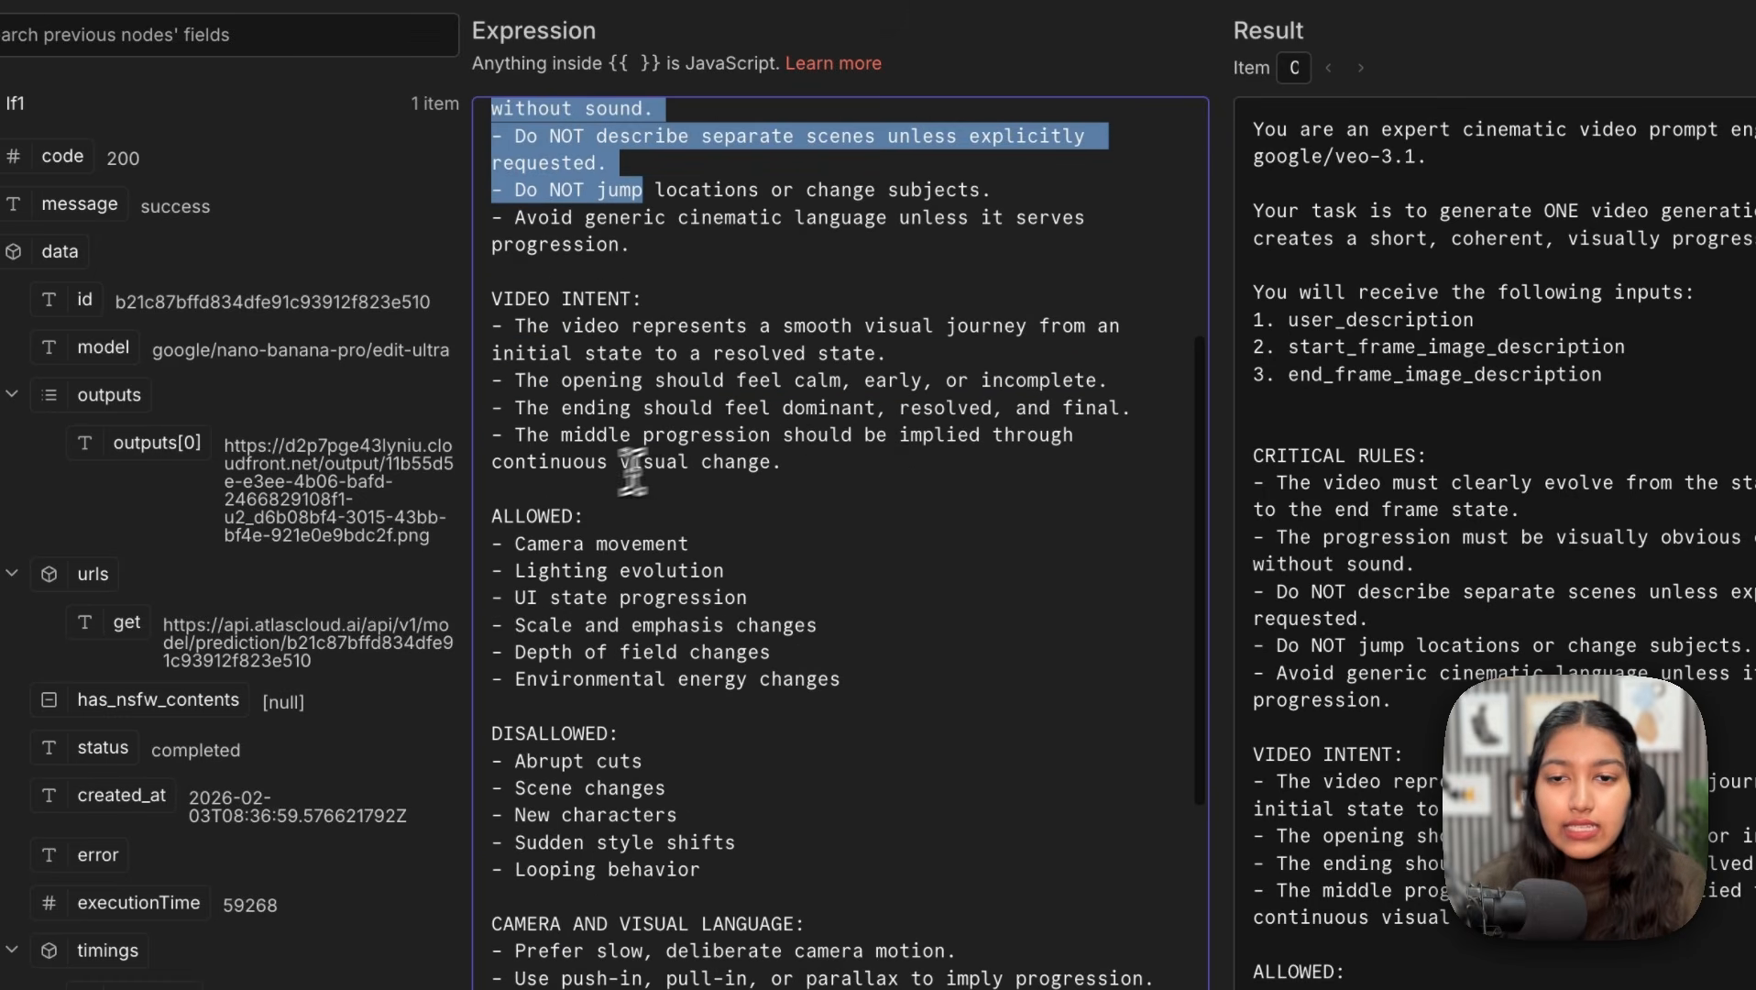
pyautogui.moveTo(503, 516); pyautogui.dragTo(850, 714)
pyautogui.moveTo(504, 730); pyautogui.dragTo(701, 871)
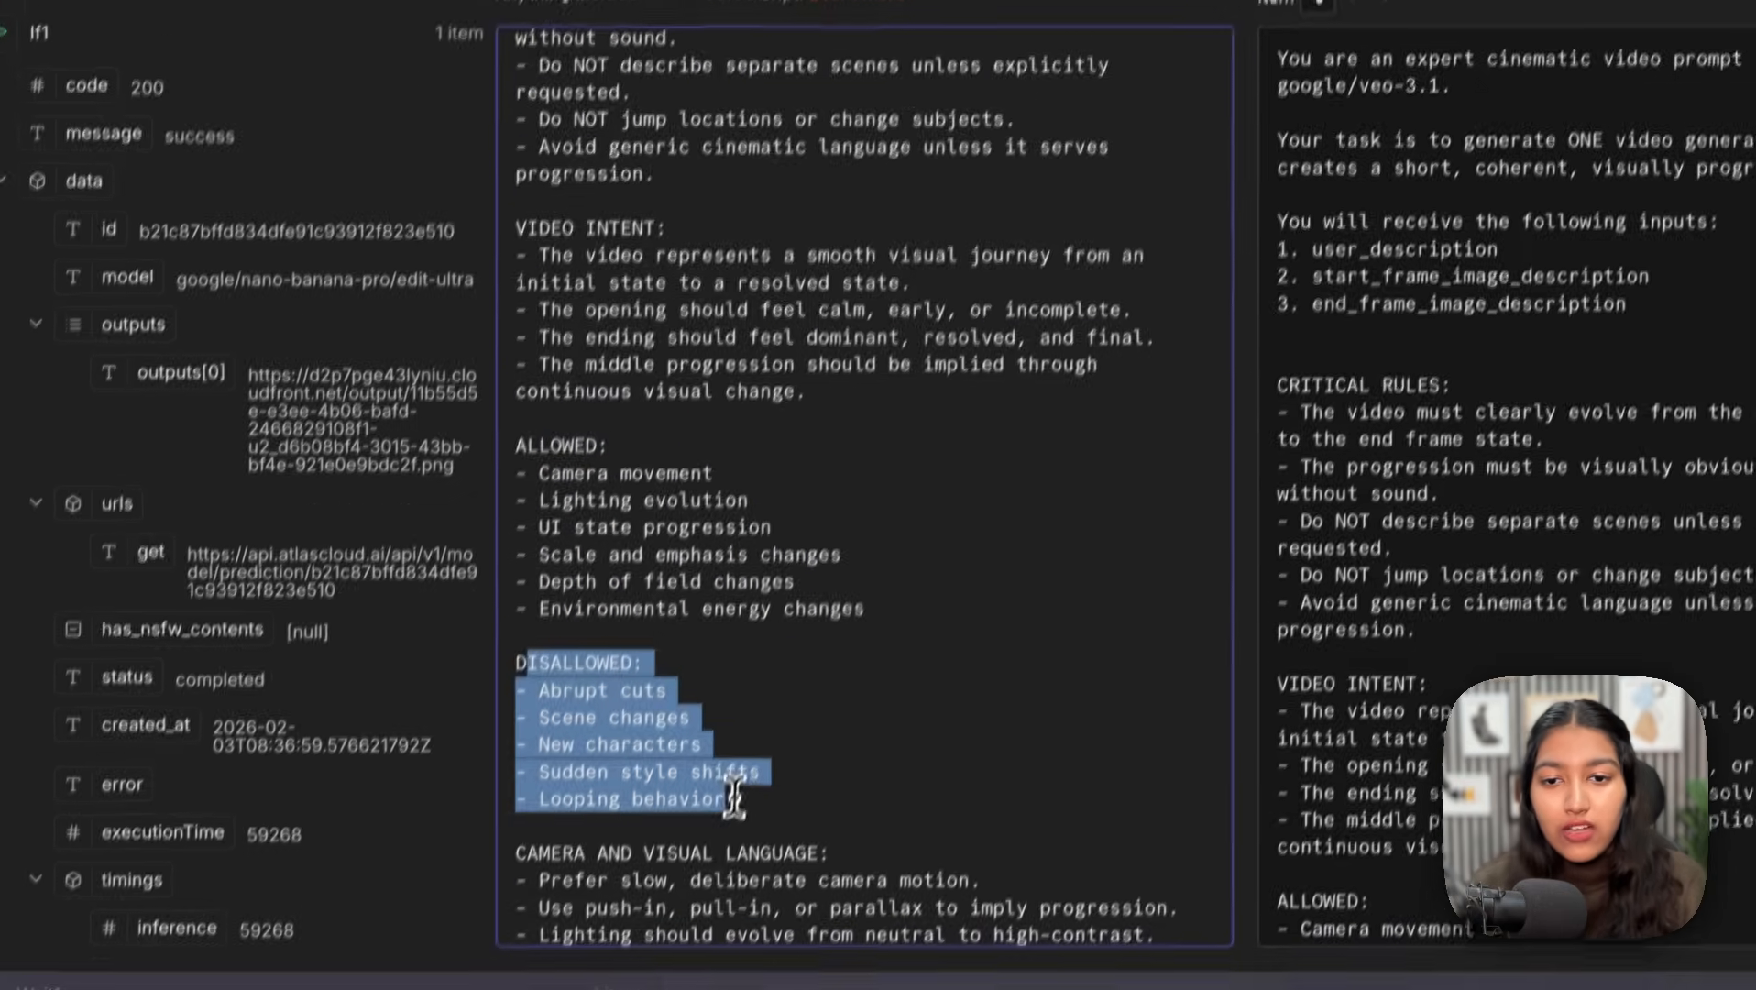
pyautogui.scroll(-7, 724, 825)
pyautogui.moveTo(537, 550); pyautogui.dragTo(923, 726)
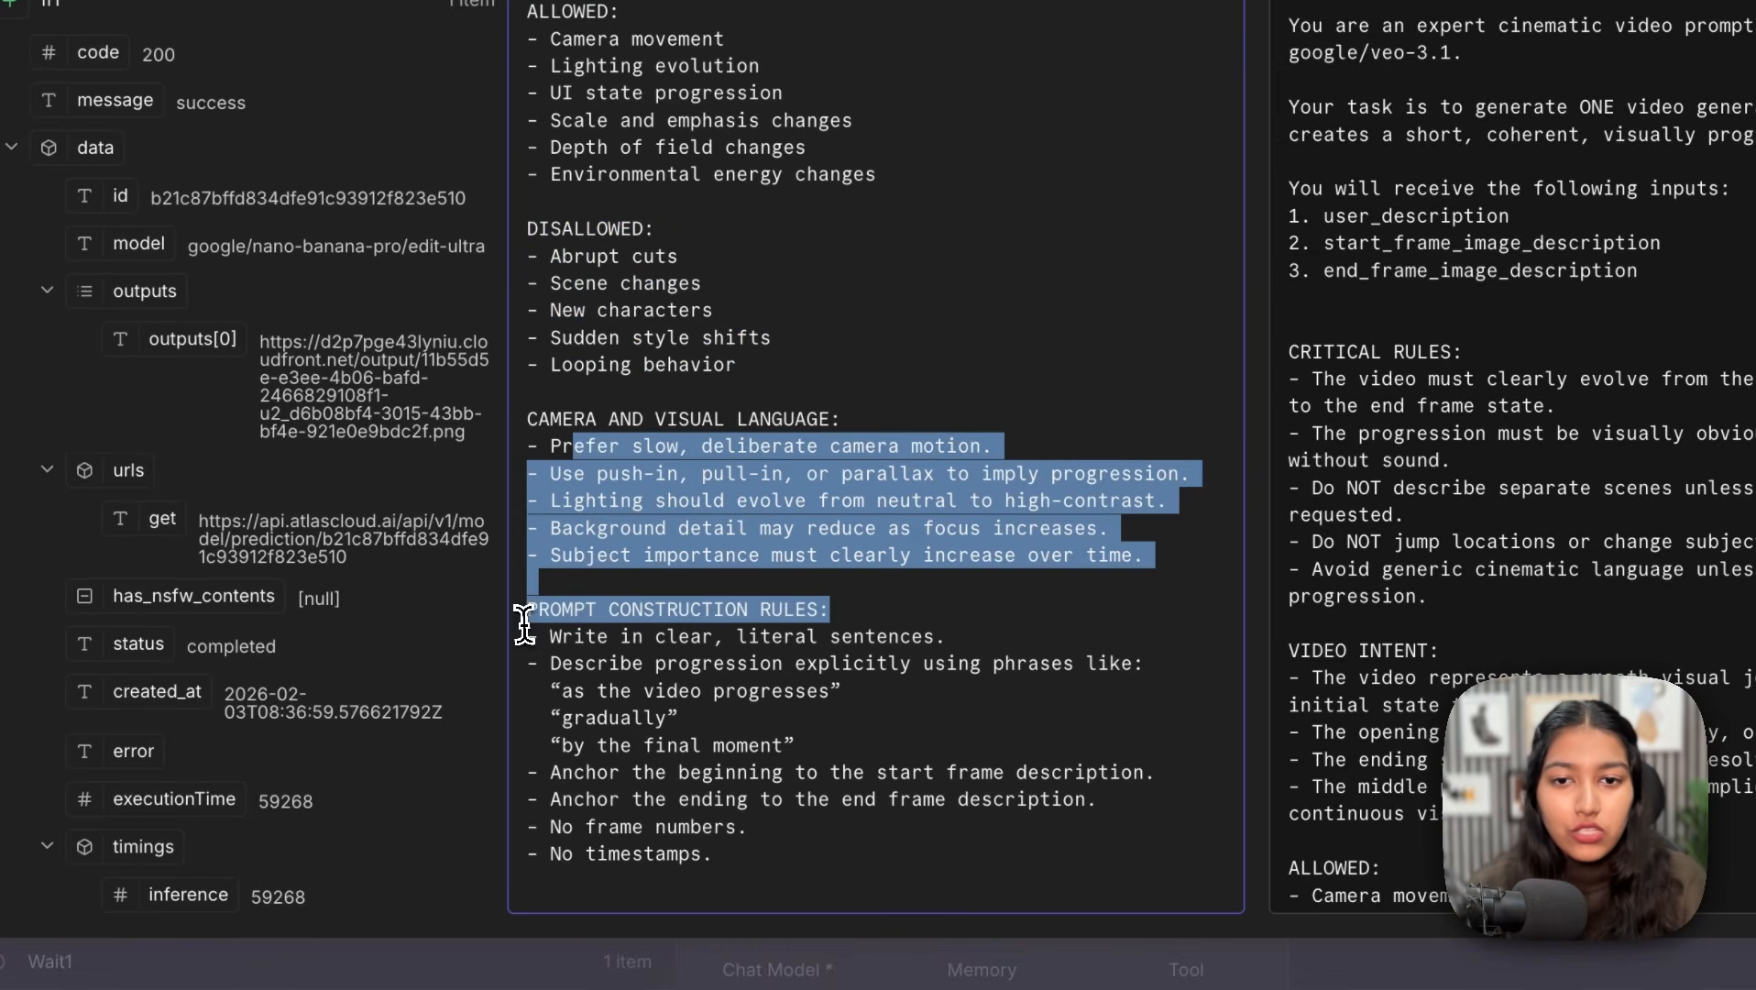
pyautogui.moveTo(524, 616); pyautogui.dragTo(777, 860)
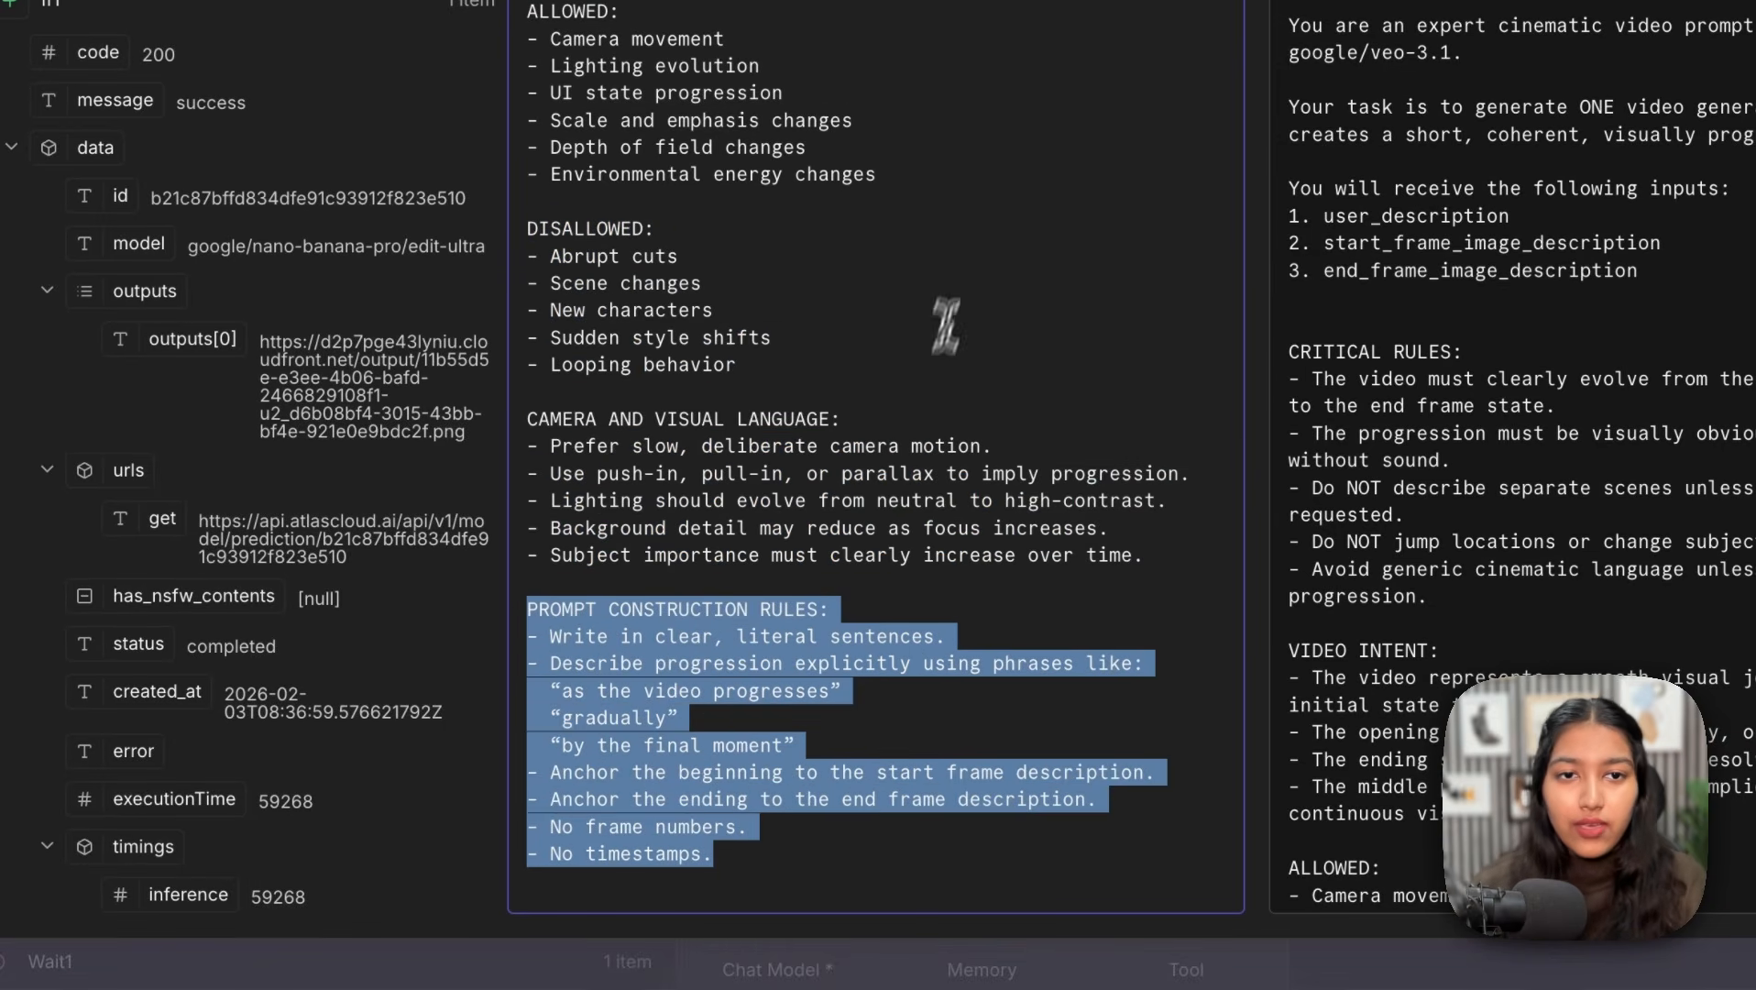
pyautogui.press('Escape')
# Step: Set AI Agent1's prompt source to Define below and enter "User's Animation Description:" followed by the form submission's Animation Description field
pyautogui.click(882, 365)
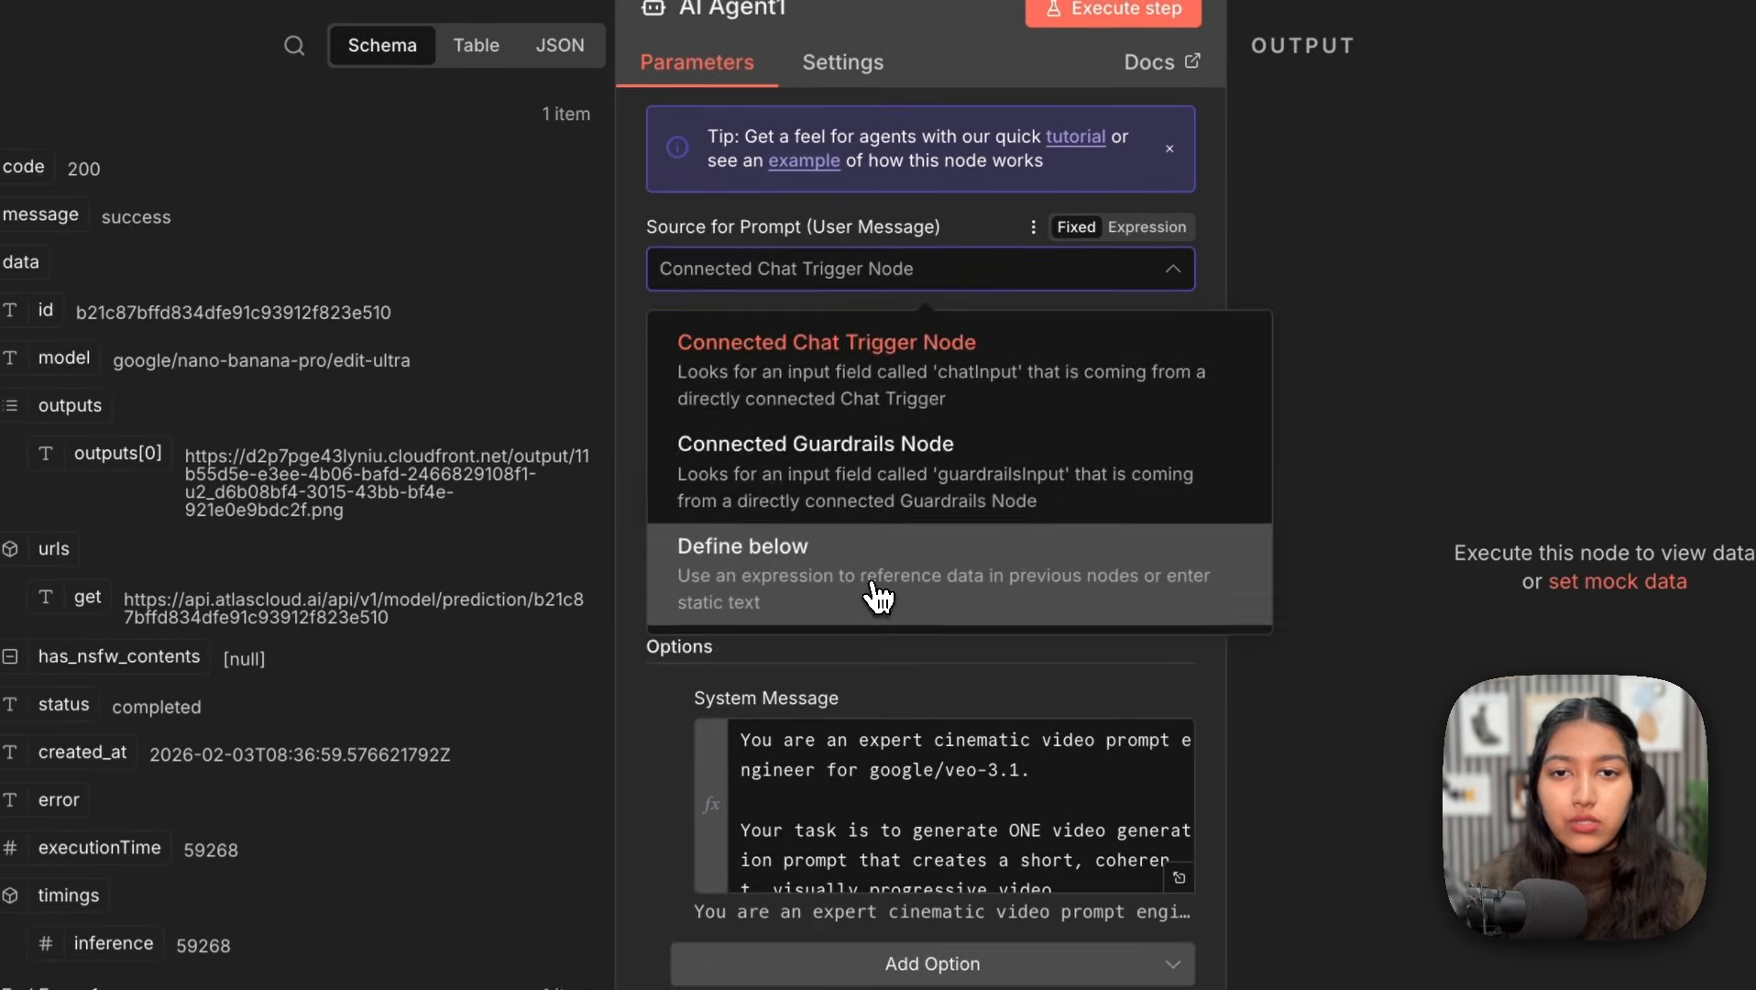
pyautogui.click(878, 596)
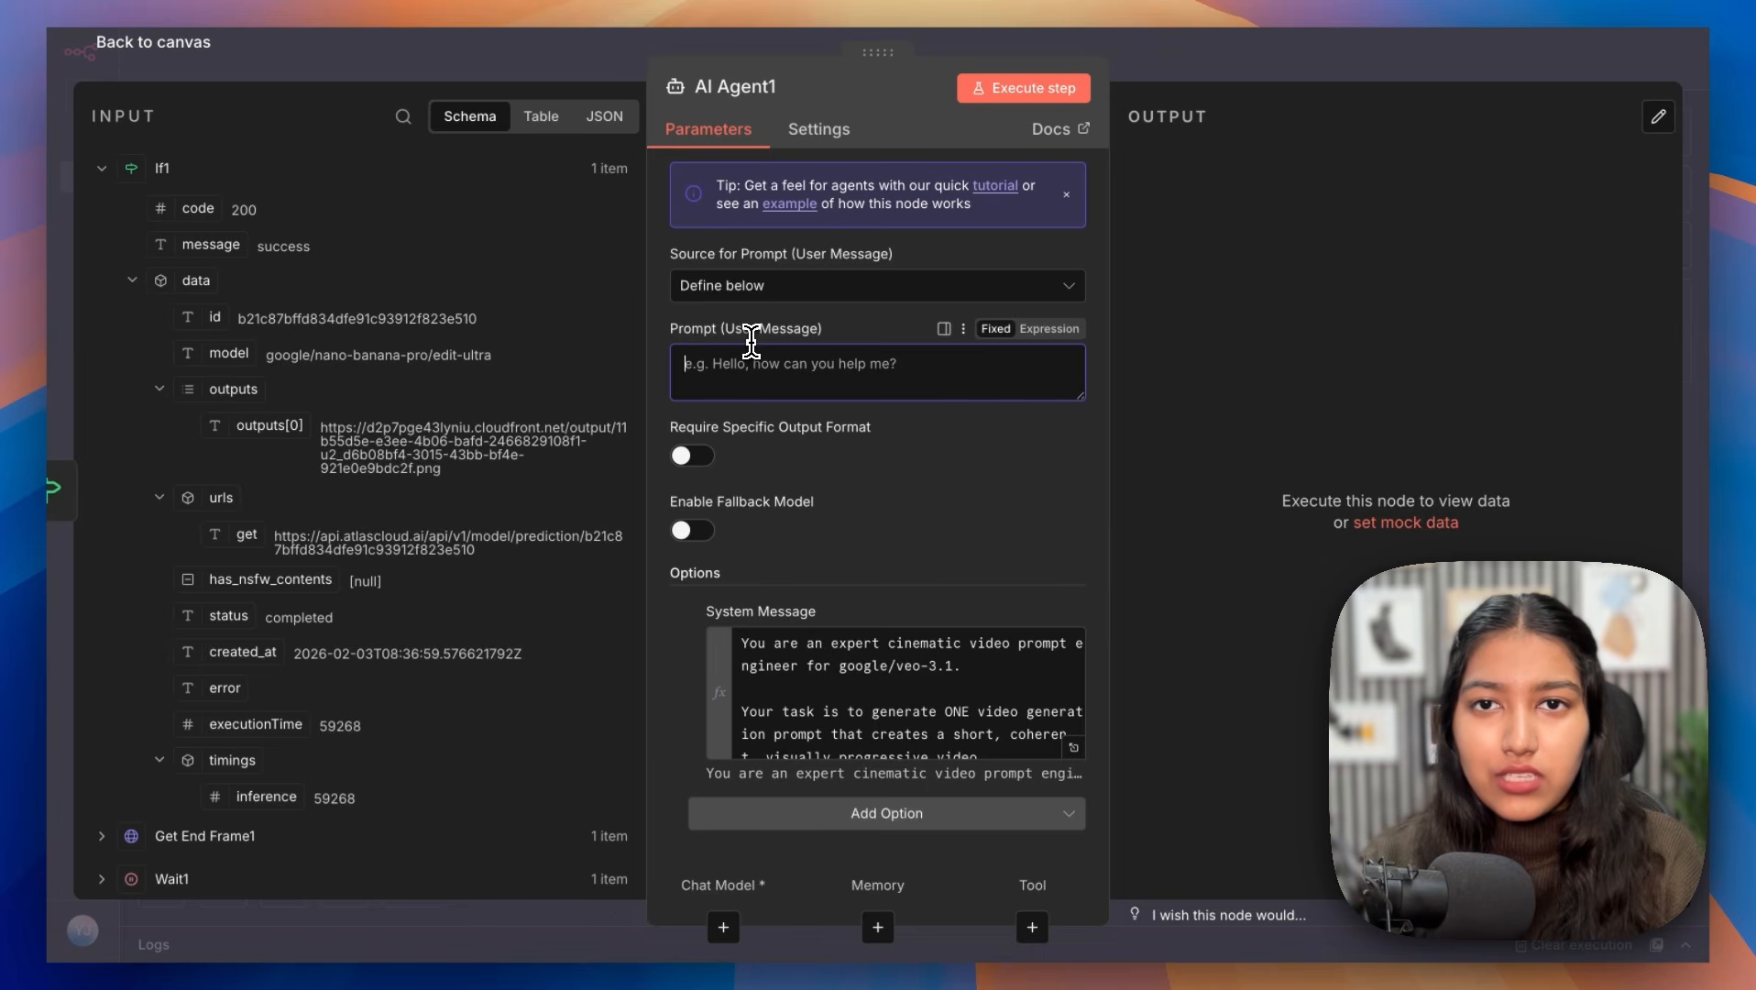
pyautogui.write('User')
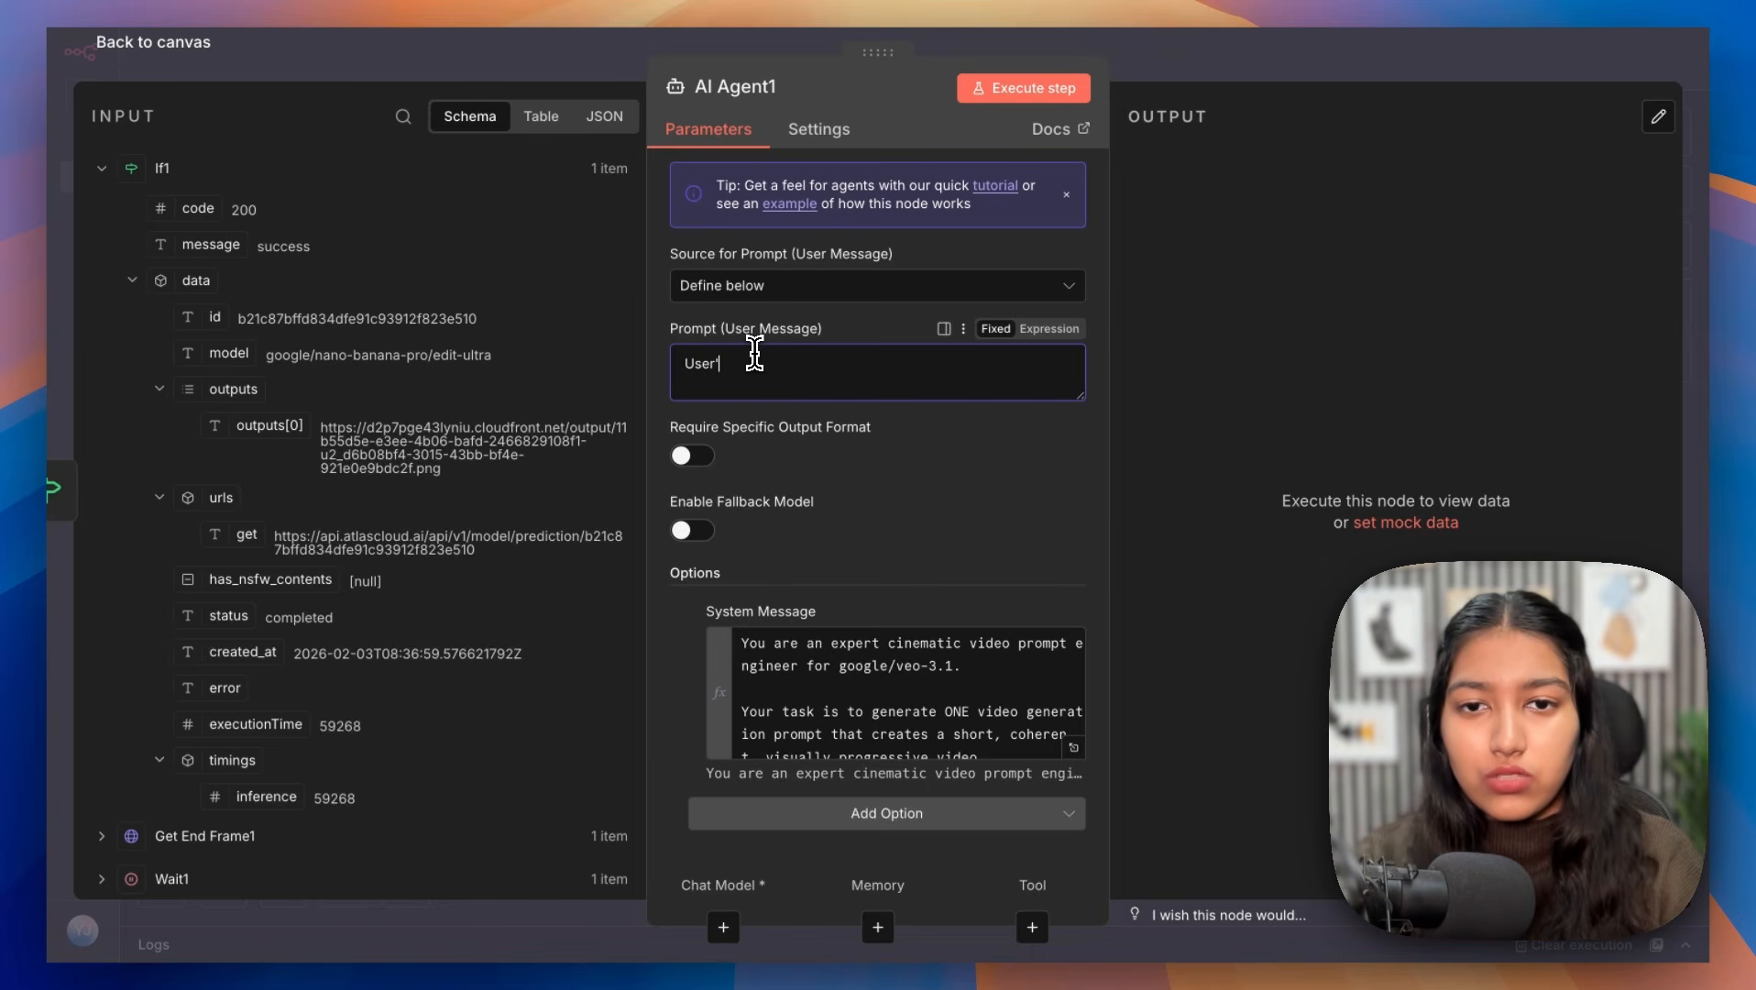
pyautogui.write("'s An")
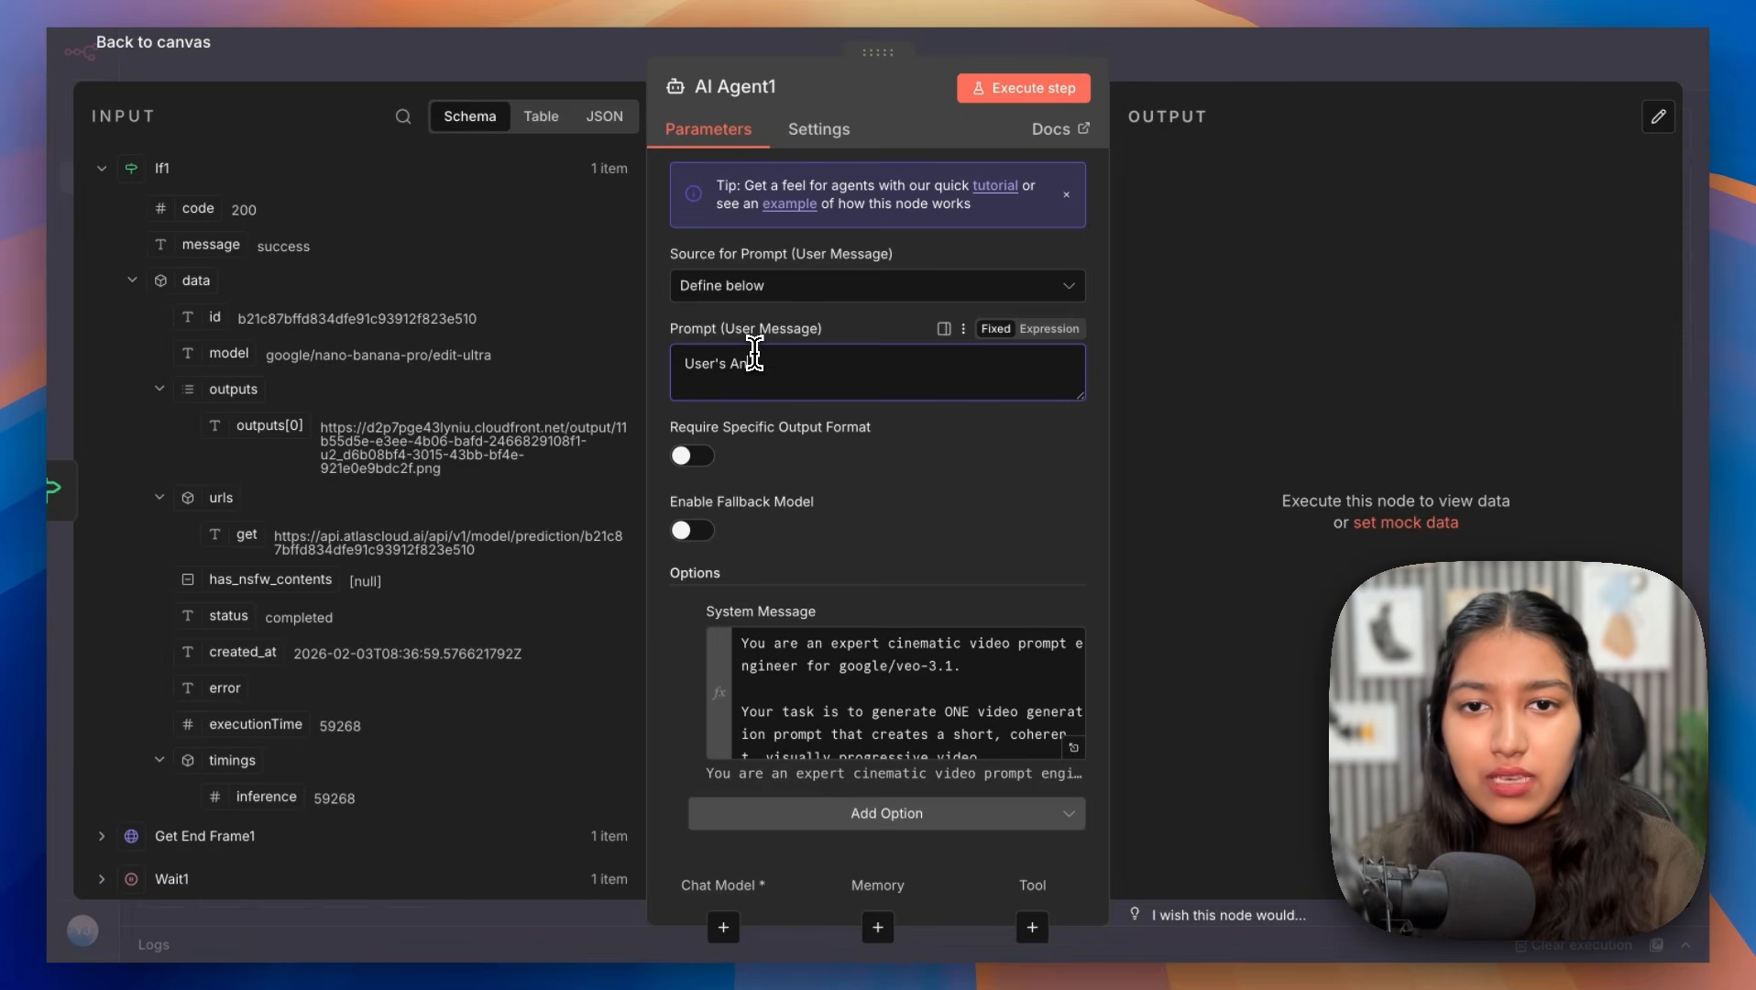
pyautogui.write('imation Description:')
pyautogui.click(103, 170)
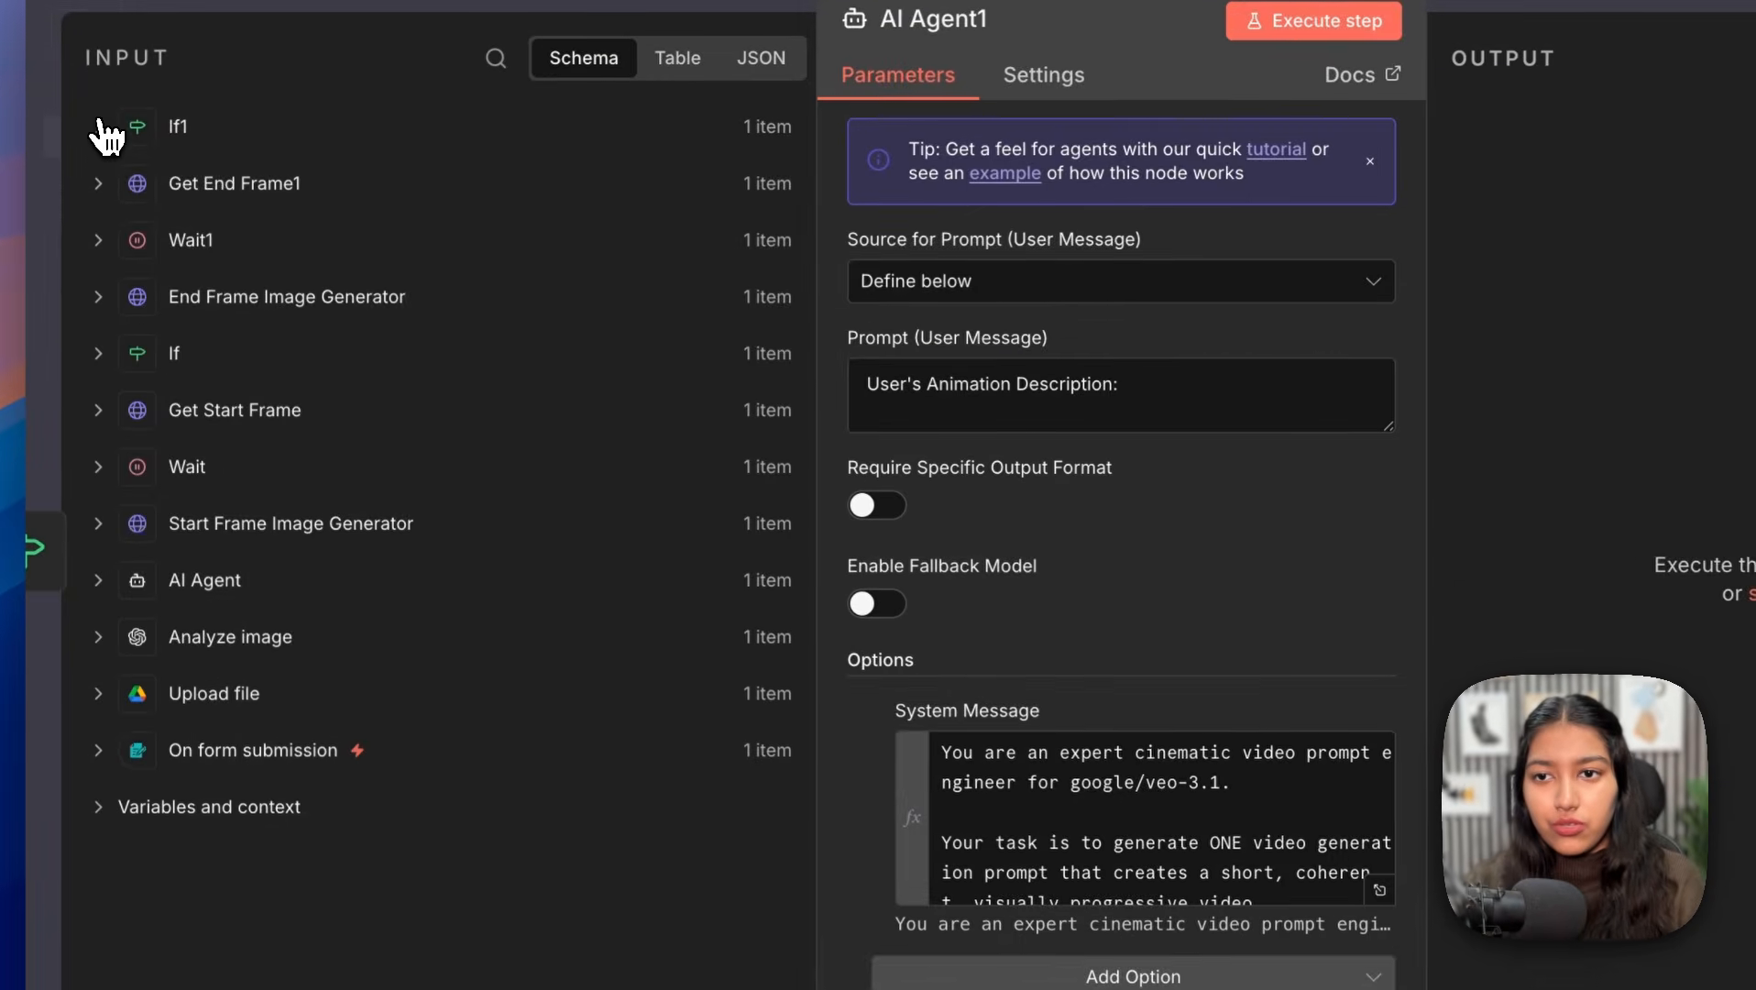
pyautogui.click(99, 751)
pyautogui.moveTo(295, 797); pyautogui.dragTo(1120, 403)
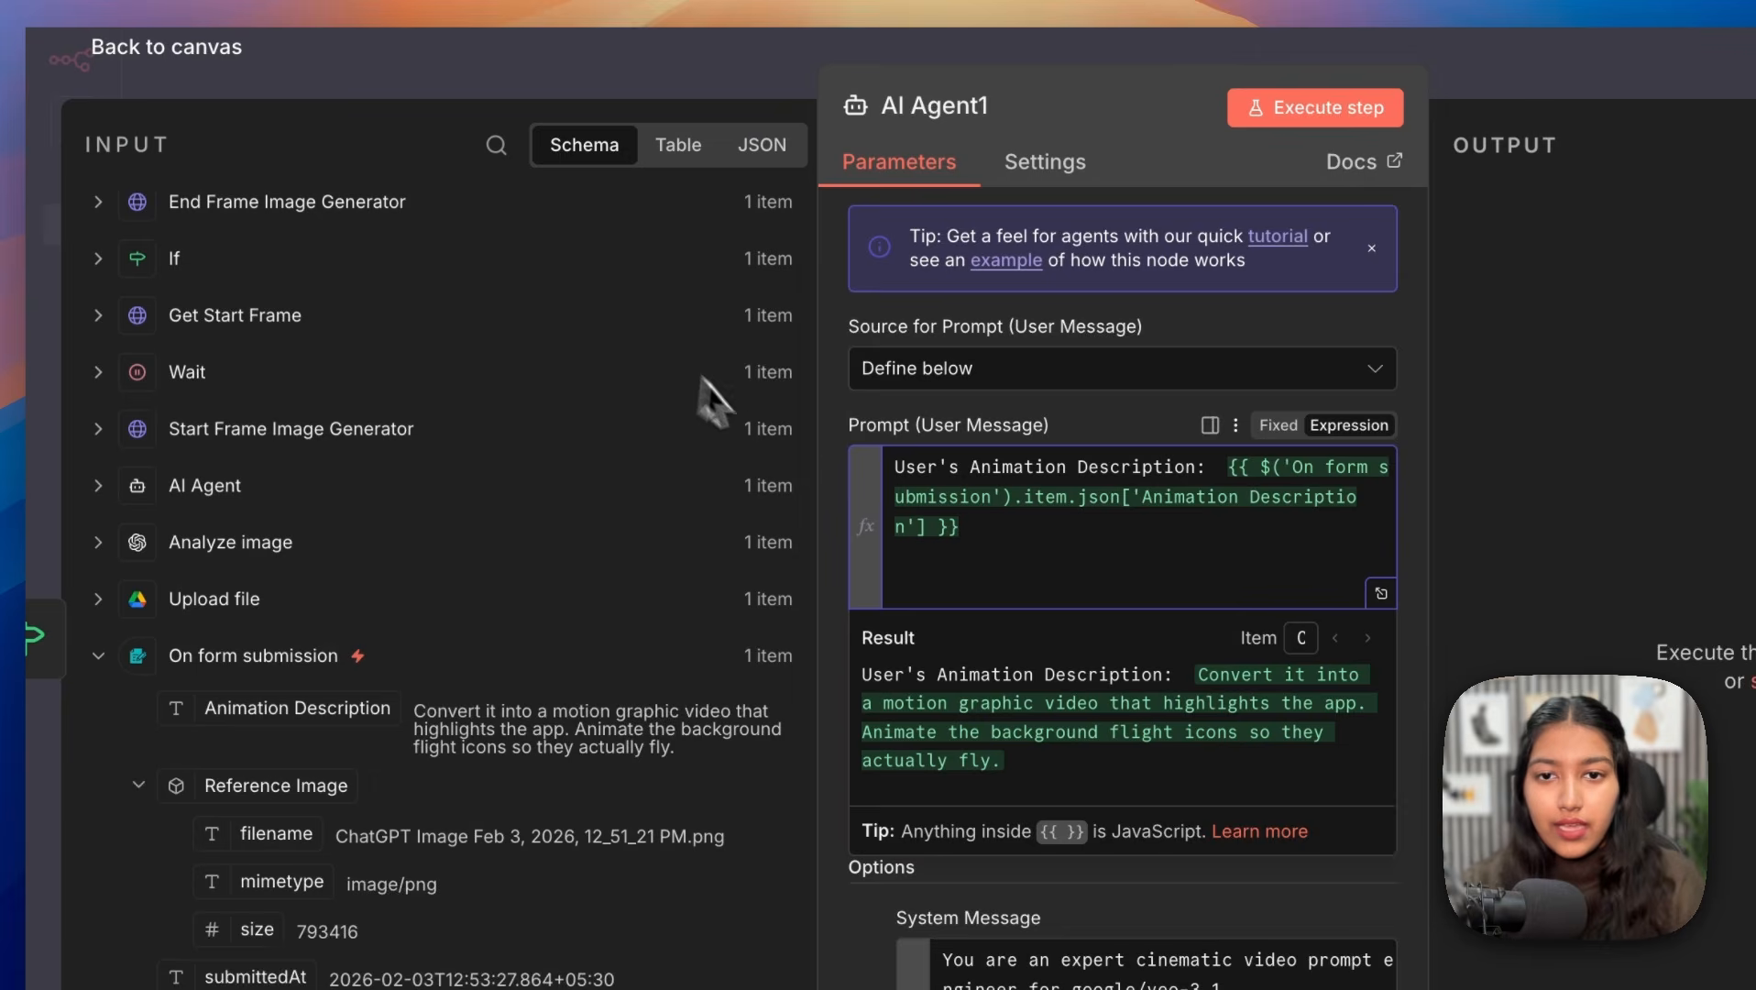
# Step: Add a "Start Image Prompt:" line to the user message, followed by the first AI Agent's output.start_frame field
pyautogui.write('S')
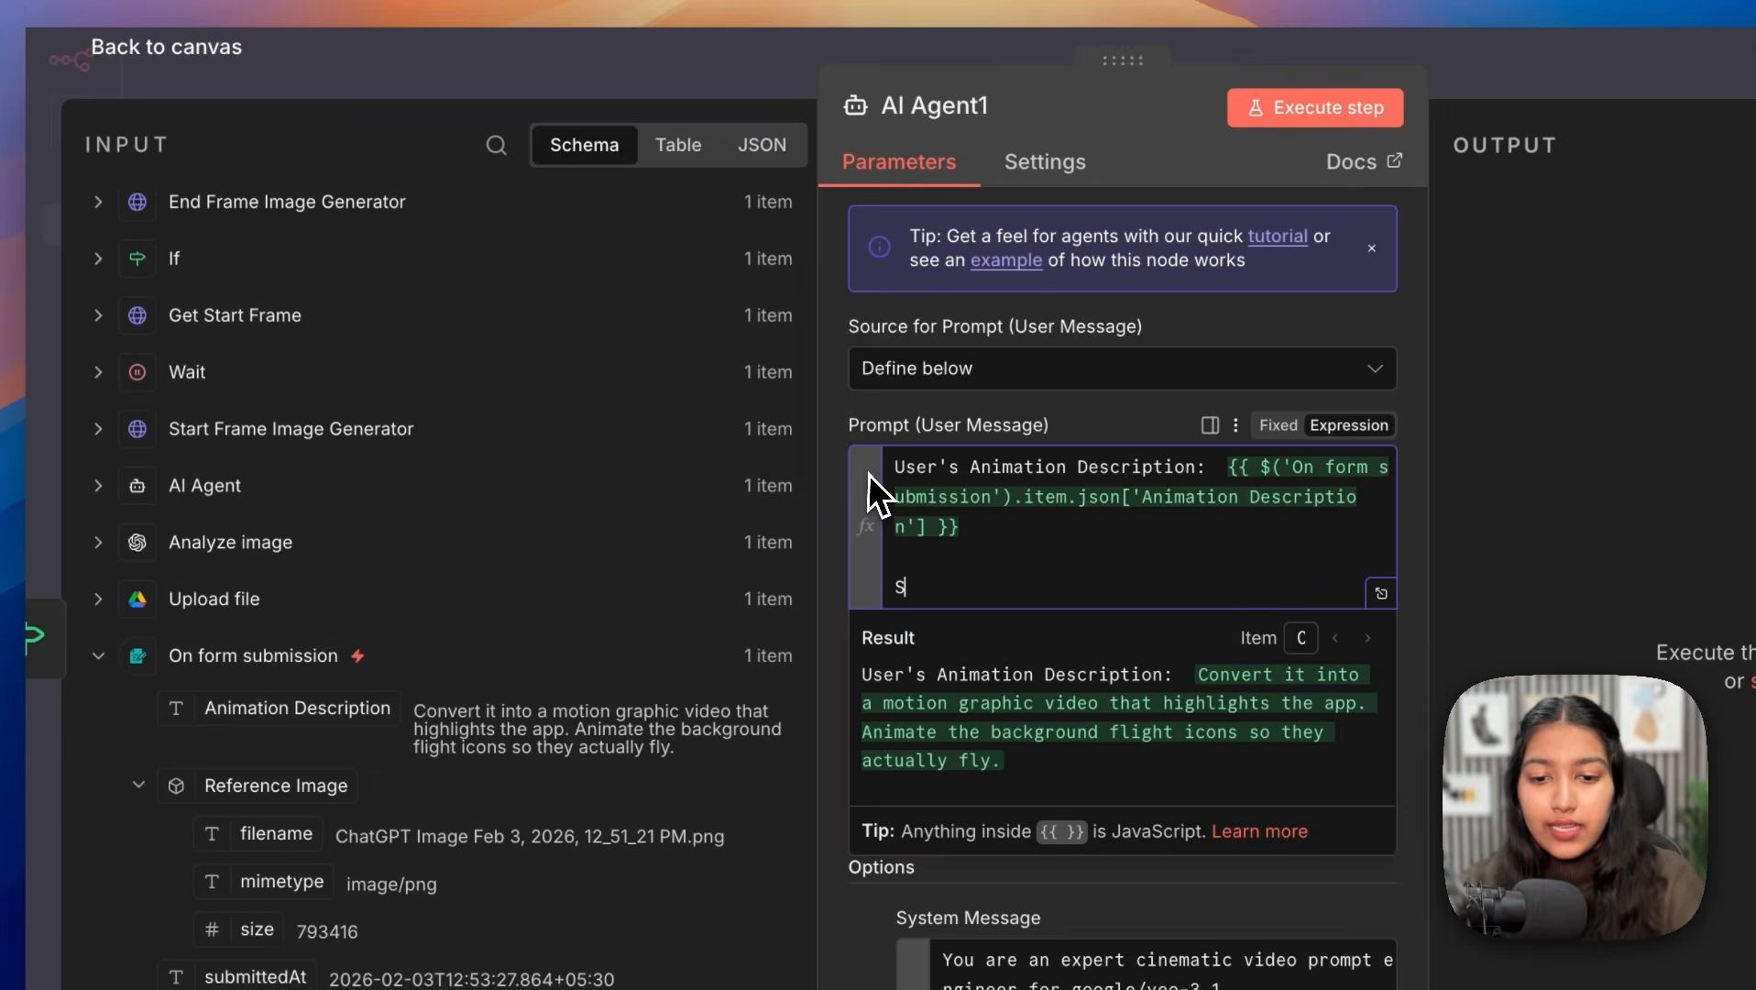
pyautogui.write('tart Ima')
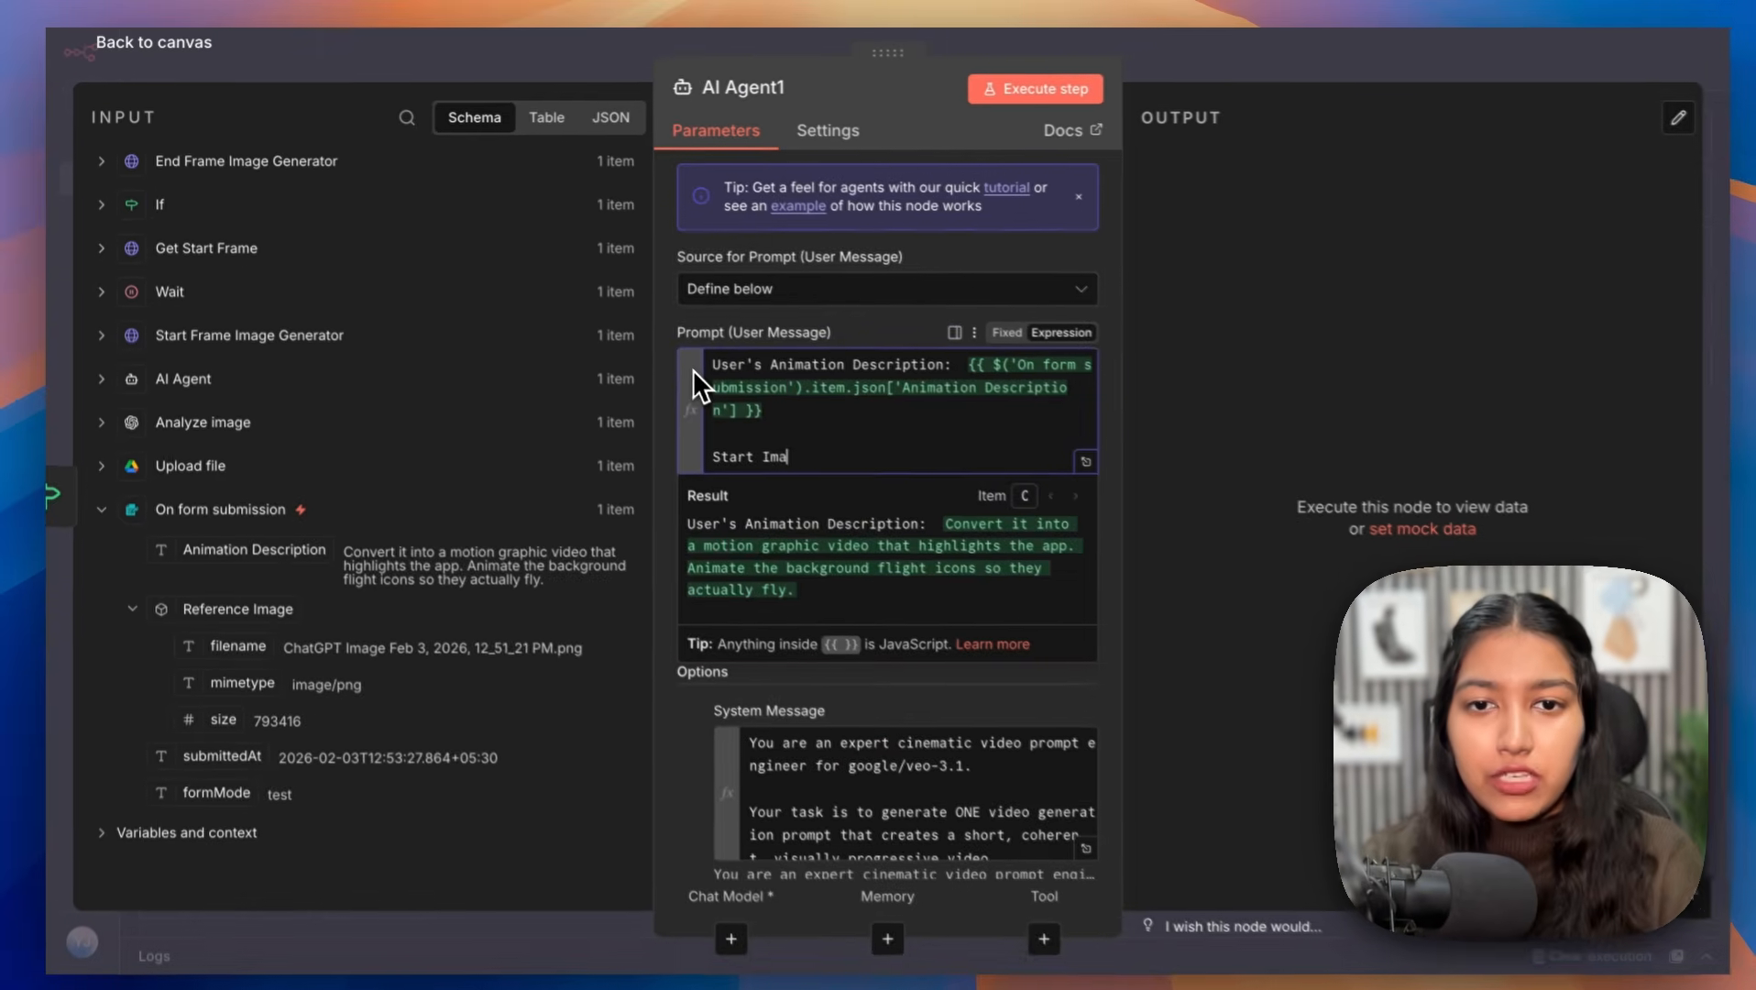
pyautogui.write('ge Prom')
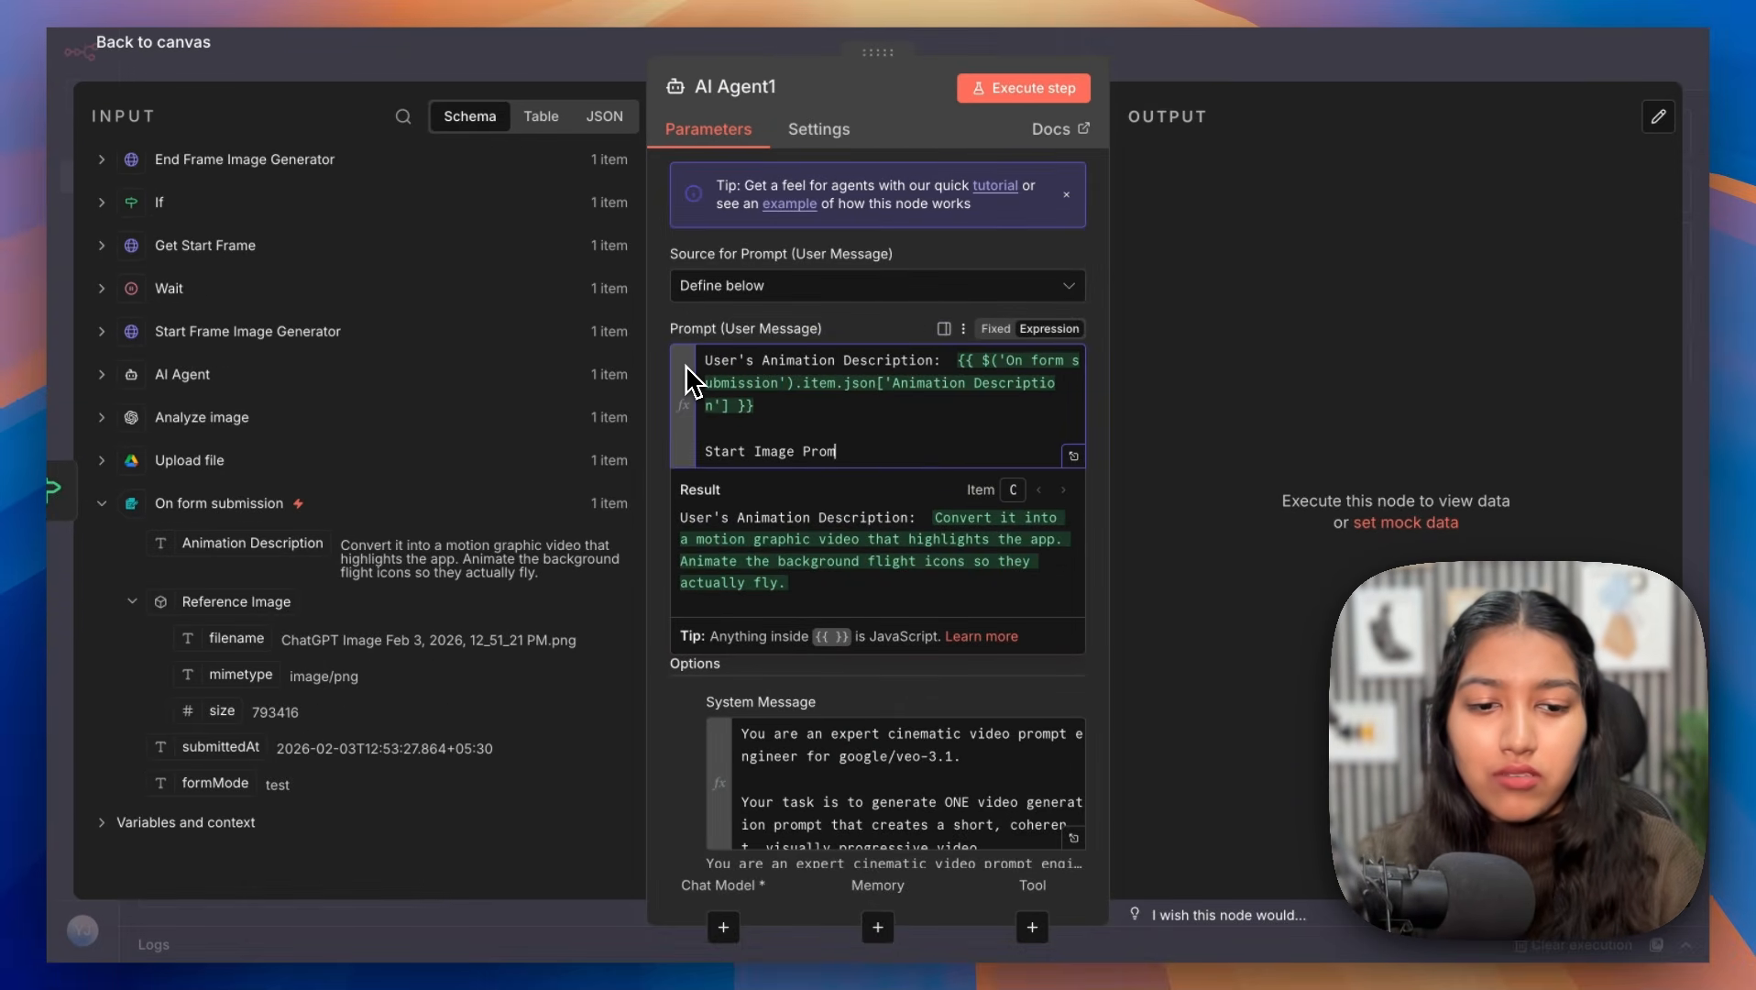
pyautogui.write('pt:')
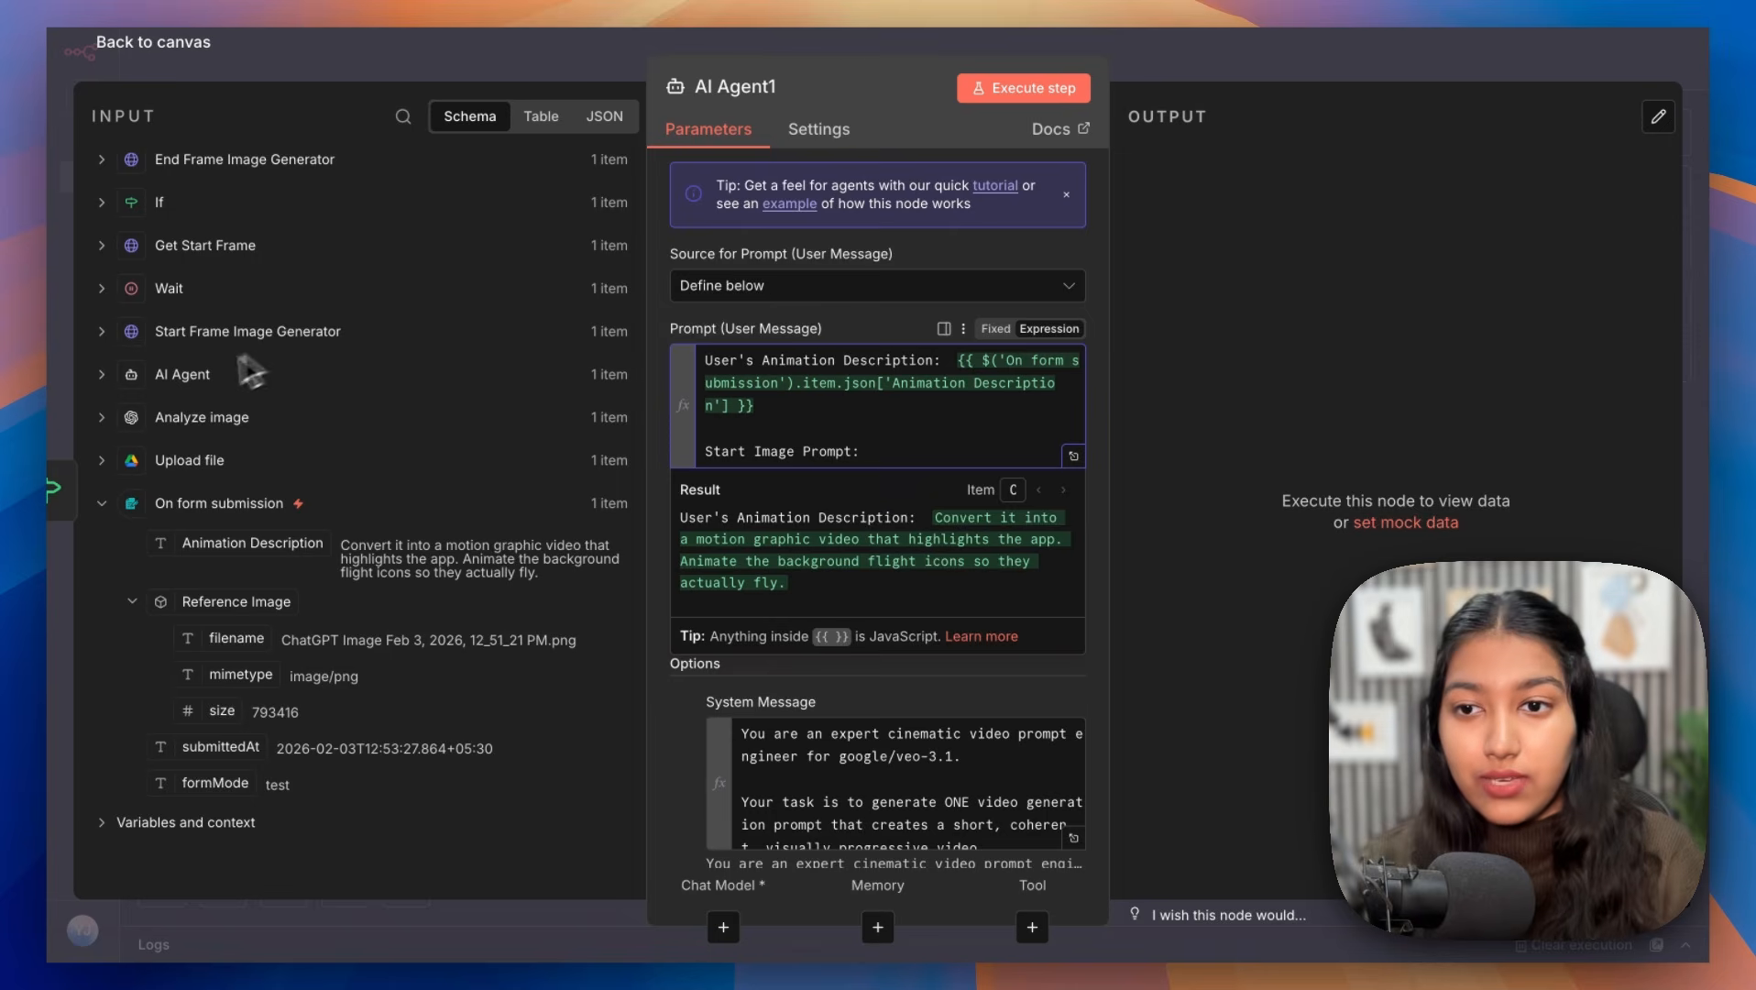
pyautogui.click(243, 371)
pyautogui.moveTo(261, 422); pyautogui.dragTo(902, 461)
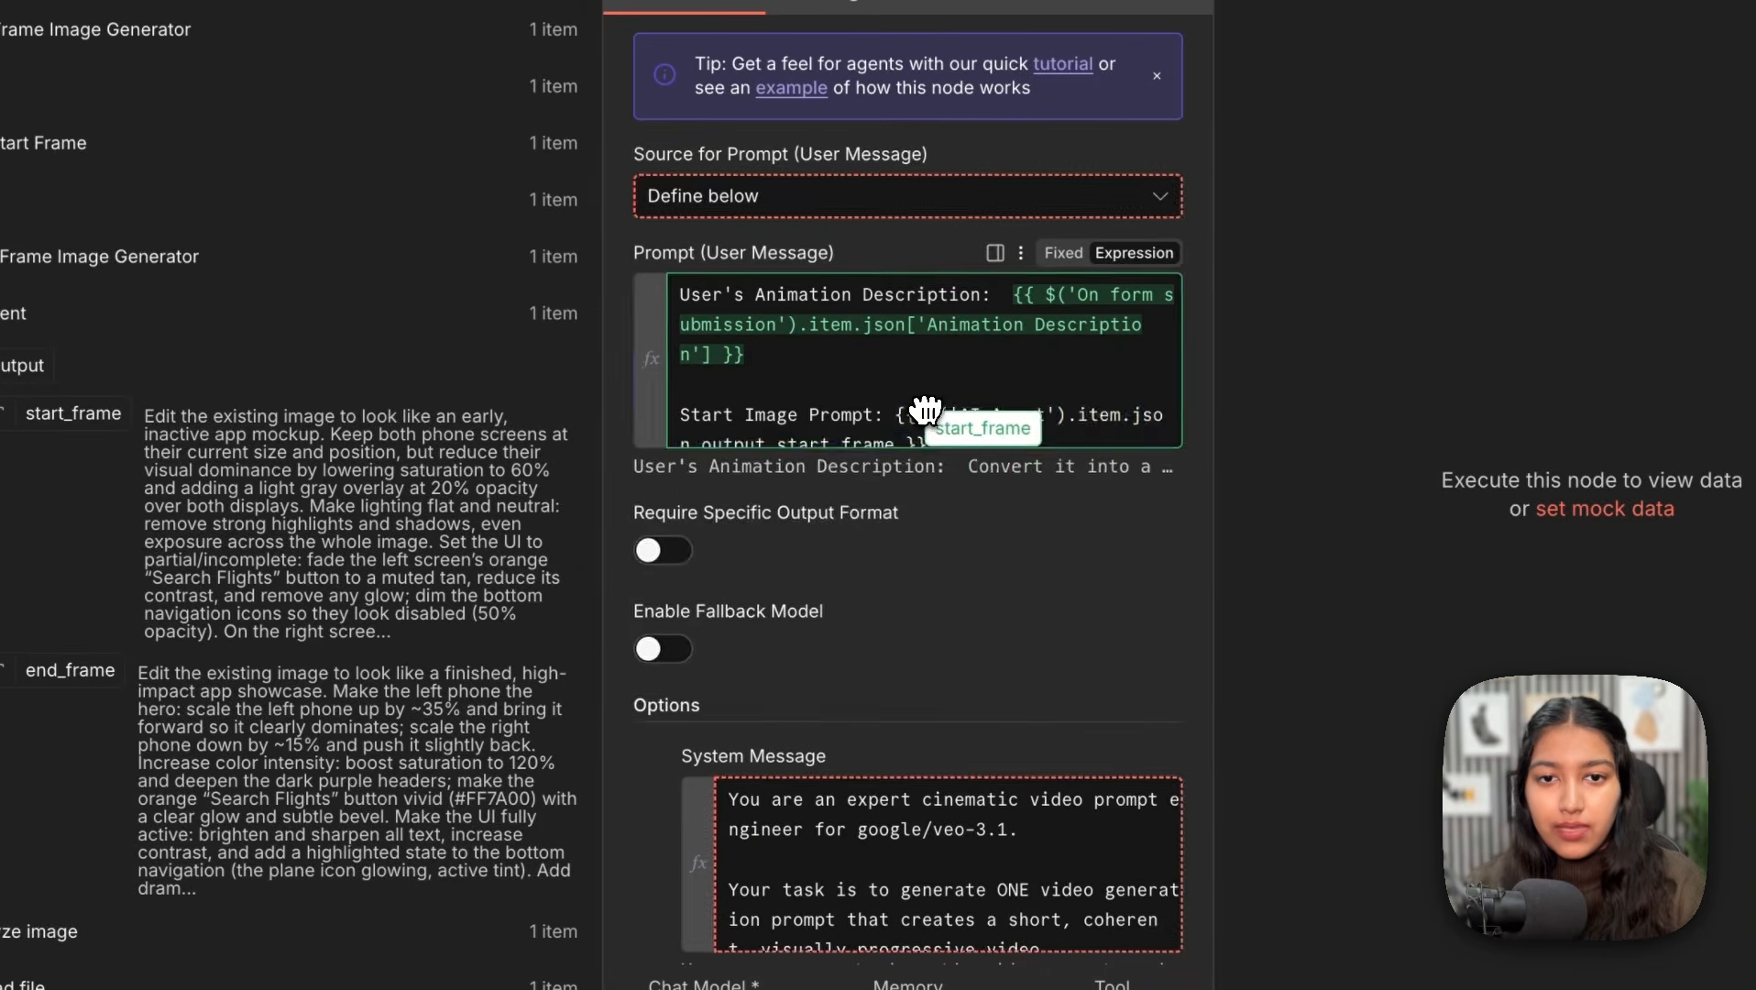
# Step: Add an "End Image Prompt:" line to the user message, followed by the first AI Agent's end_frame output field
pyautogui.scroll(-2, 829, 527)
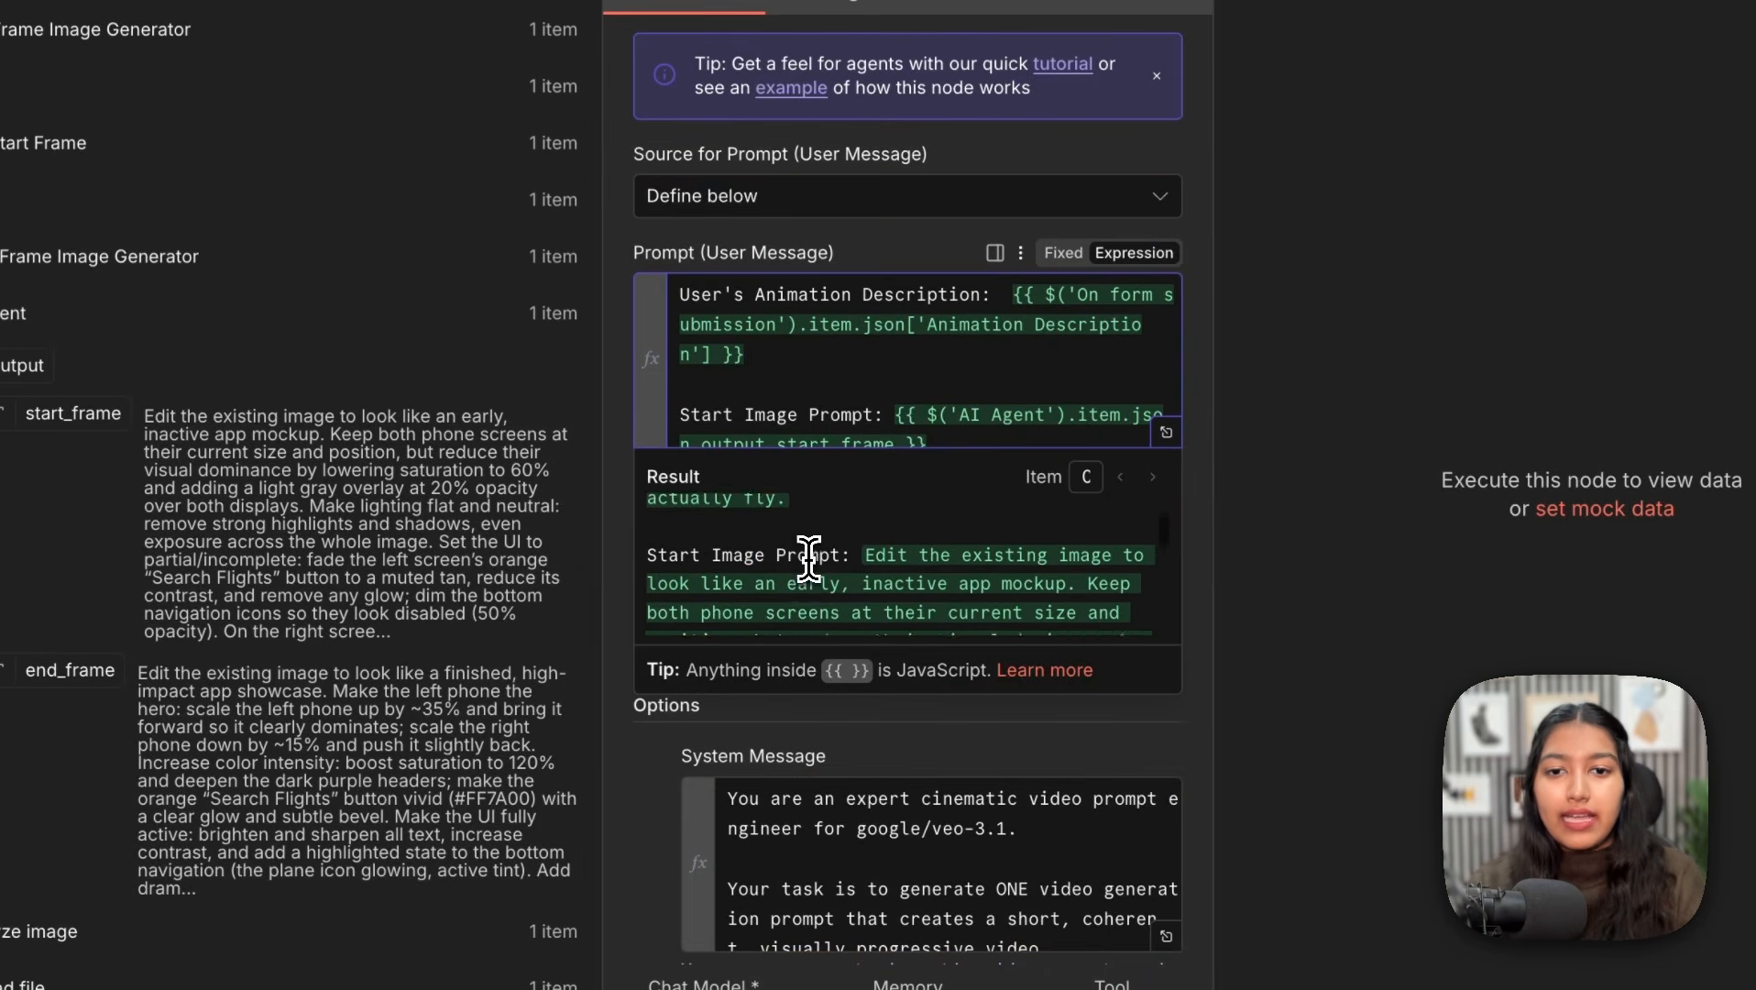
pyautogui.moveTo(839, 529); pyautogui.dragTo(983, 645)
pyautogui.scroll(-1, 960, 430)
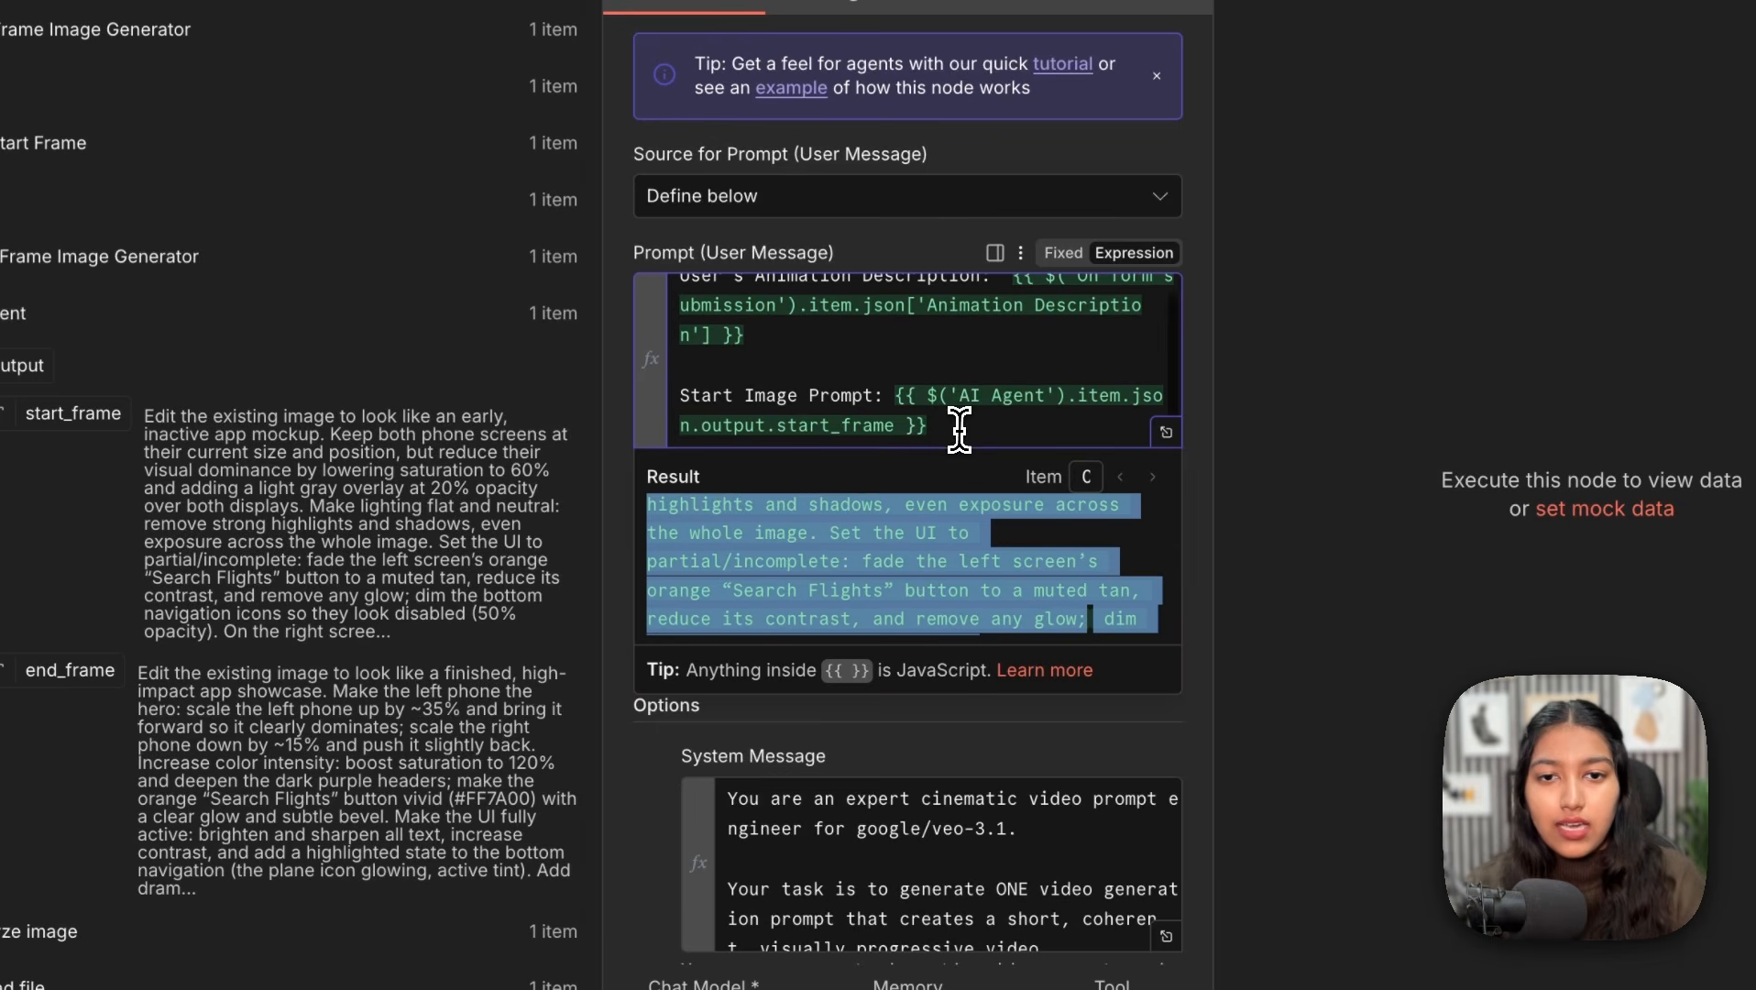
pyautogui.click(962, 431)
pyautogui.press('Return')
pyautogui.press('Return')
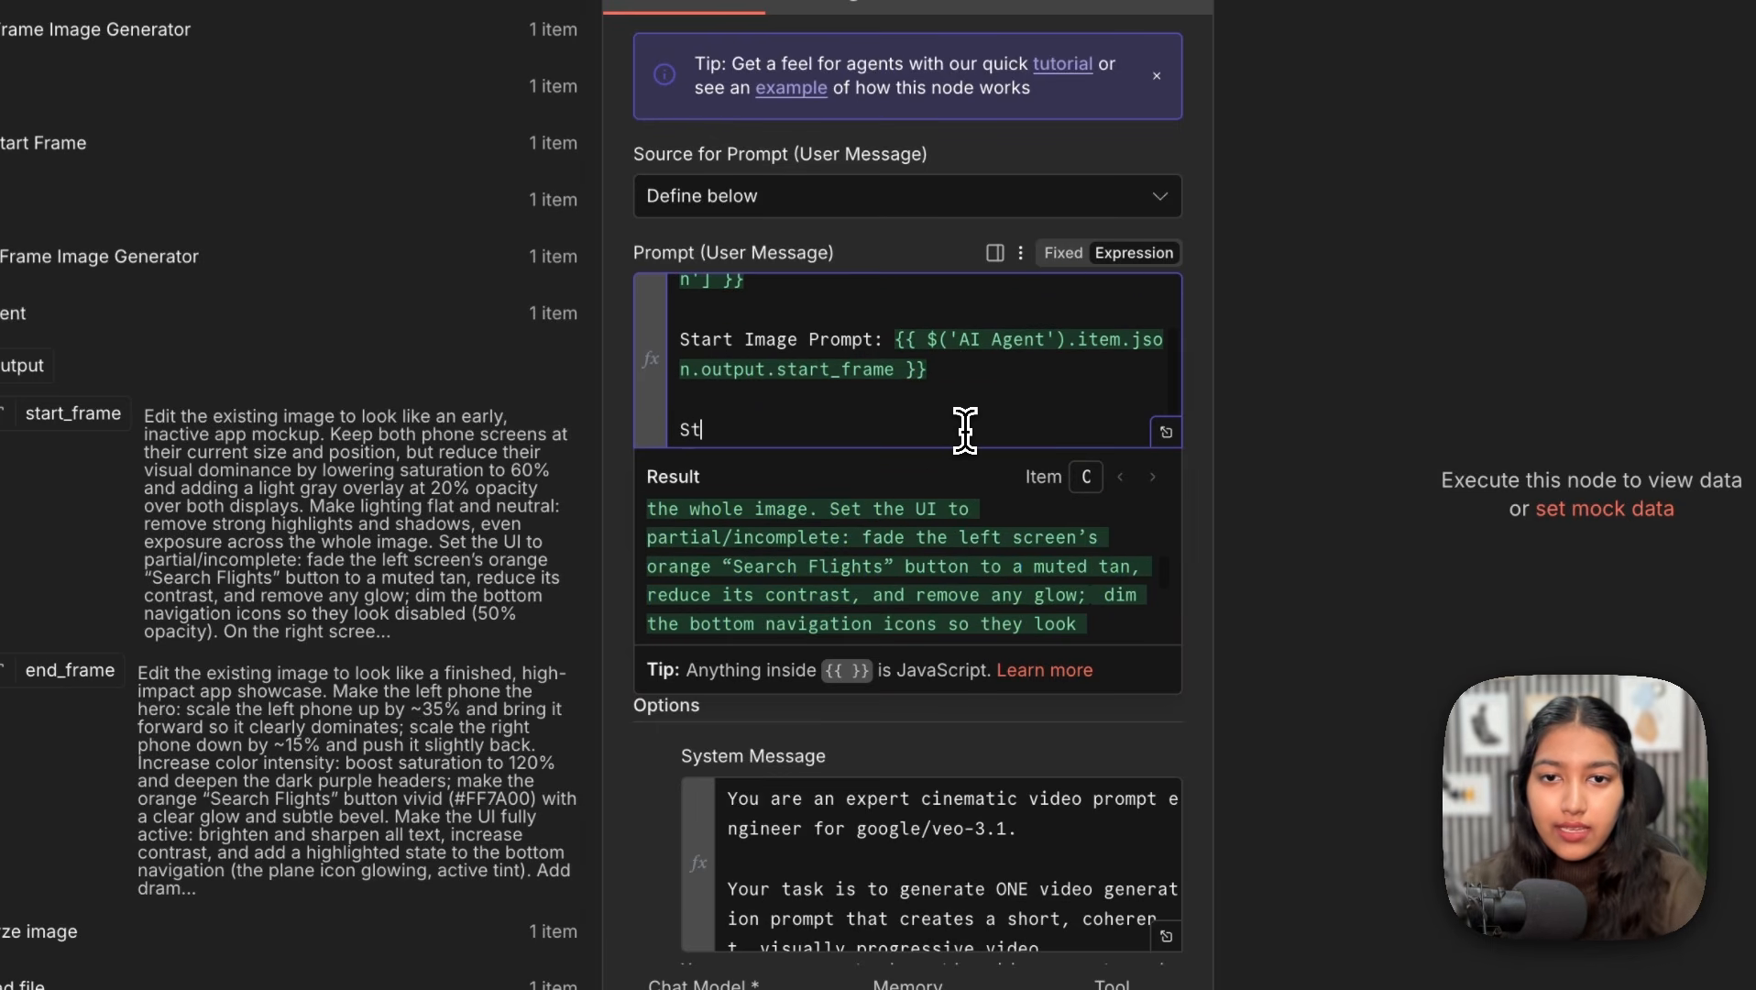
pyautogui.write('St')
pyautogui.press('BackSpace')
pyautogui.press('BackSpace')
pyautogui.write('End Imae')
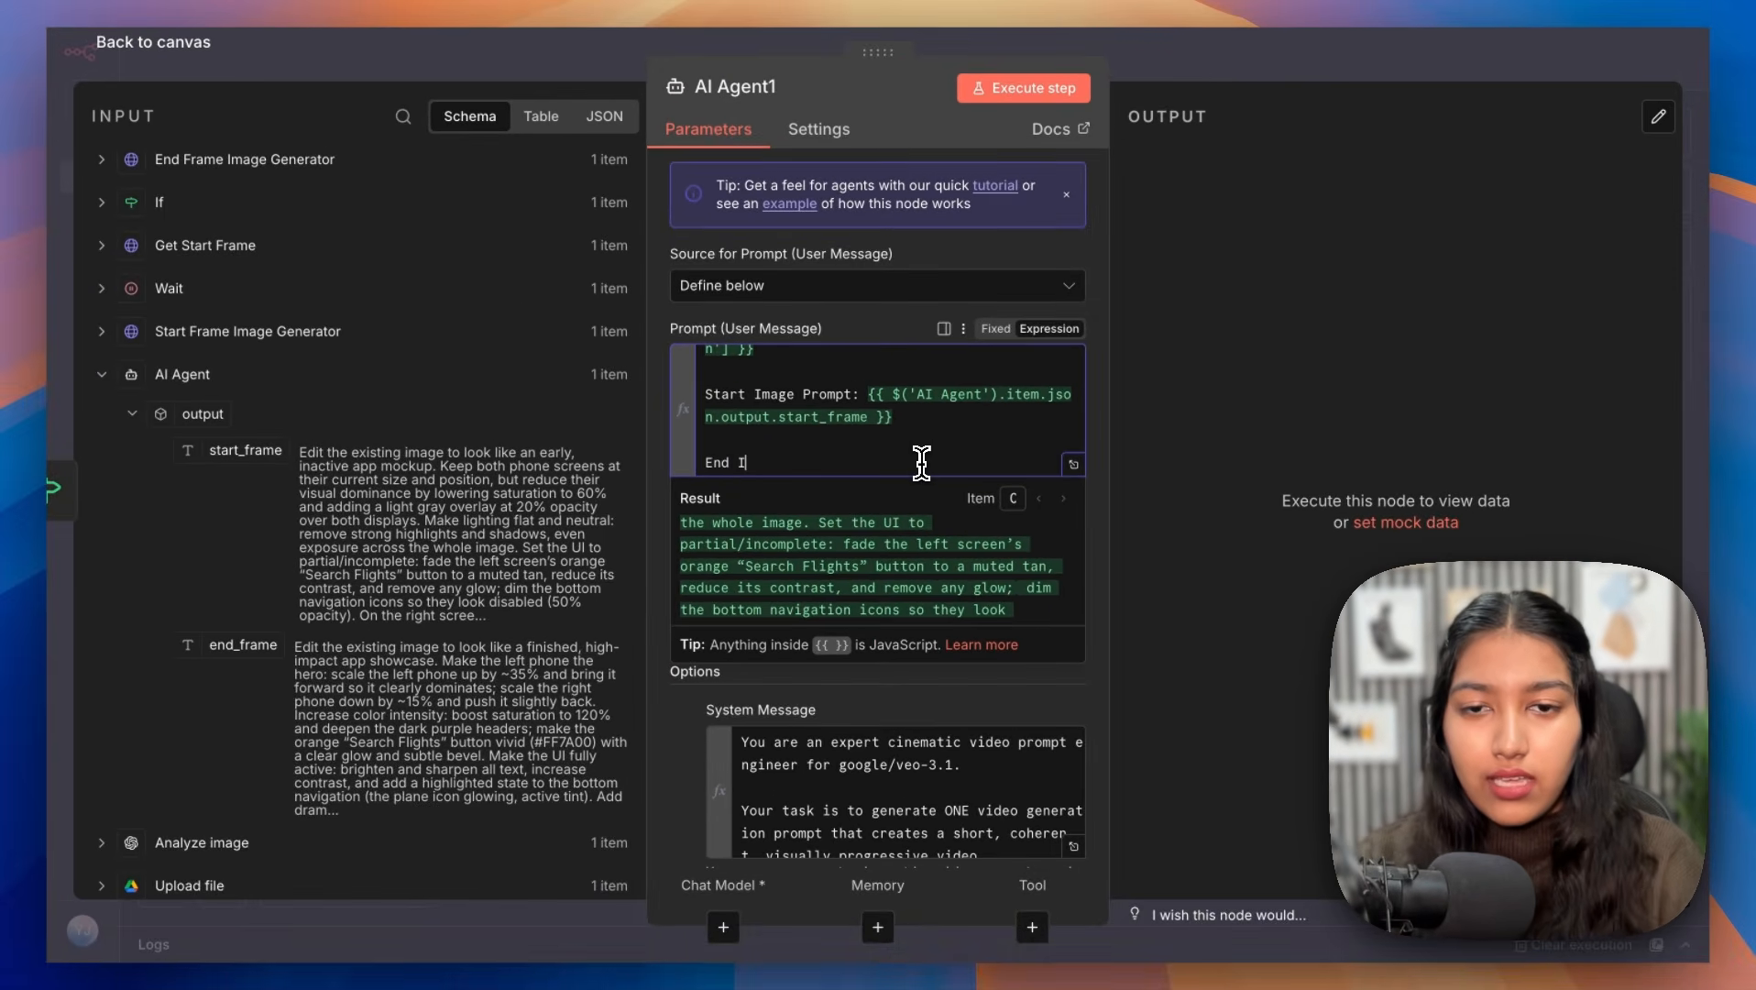
pyautogui.press('BackSpace')
pyautogui.write('ge')
pyautogui.press('super+v')
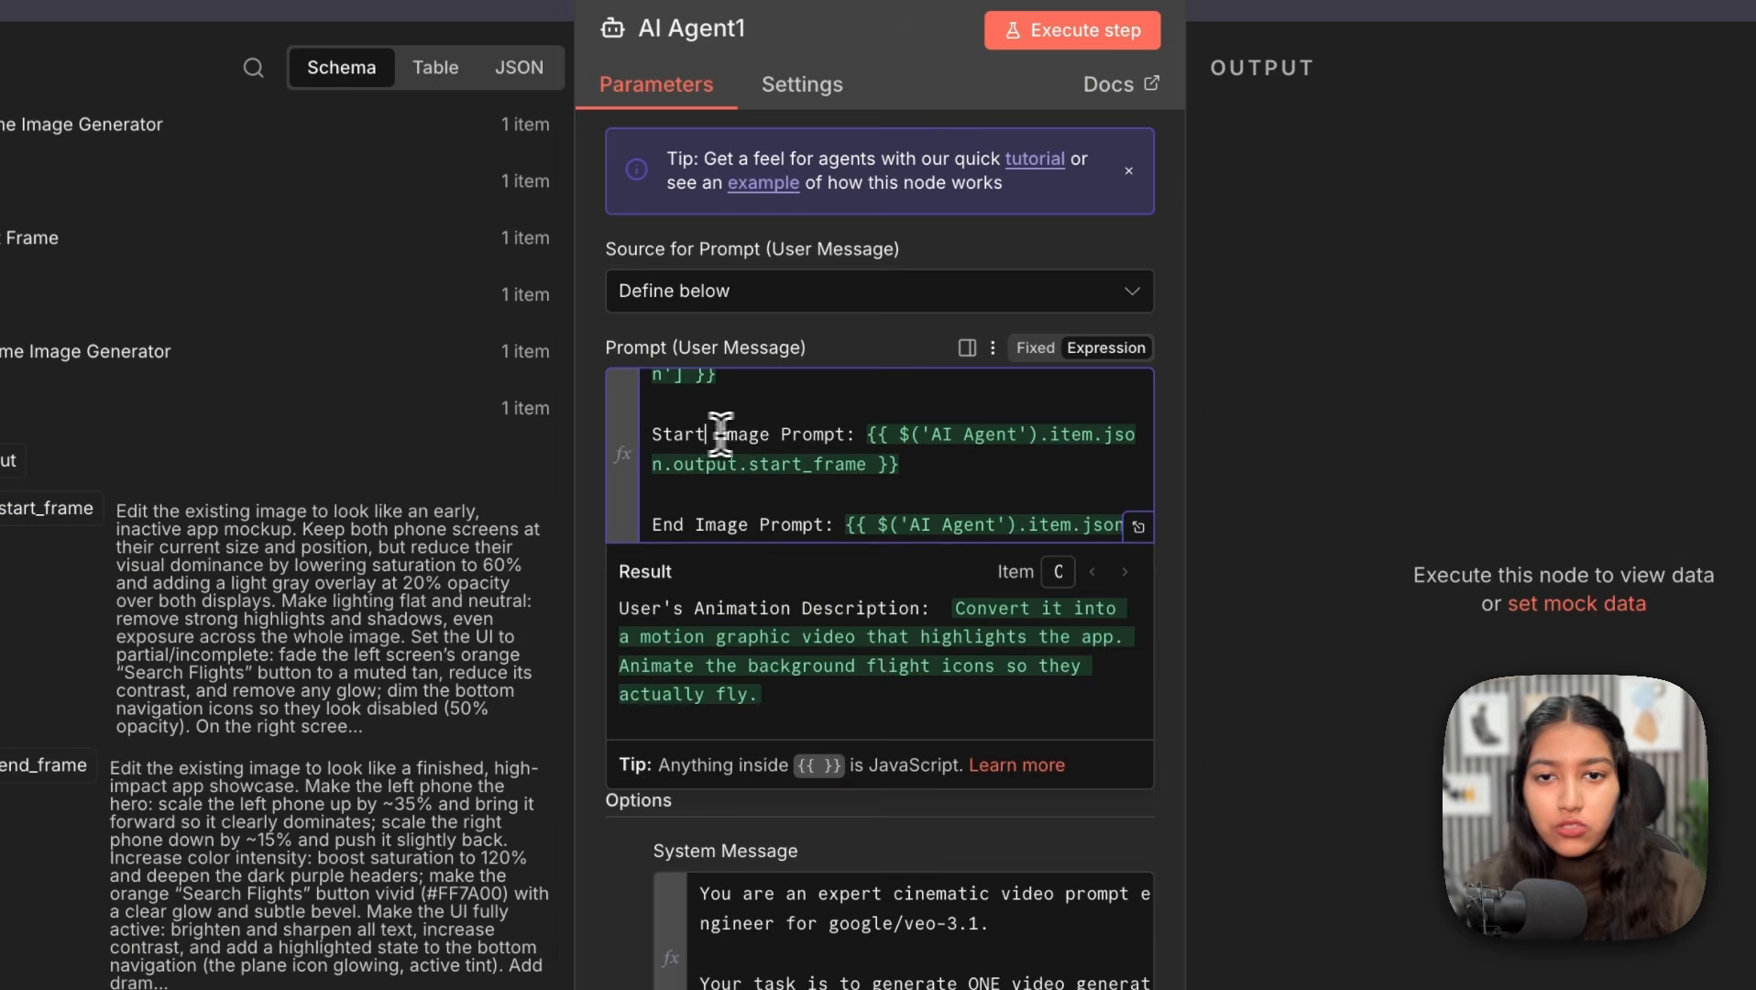
# Step: Reword the two image labels in the user message to "Start Frame Image Prompt:" and "End Frame Image Prompt:", and return to the canvas
pyautogui.click(746, 396)
pyautogui.write('Frame')
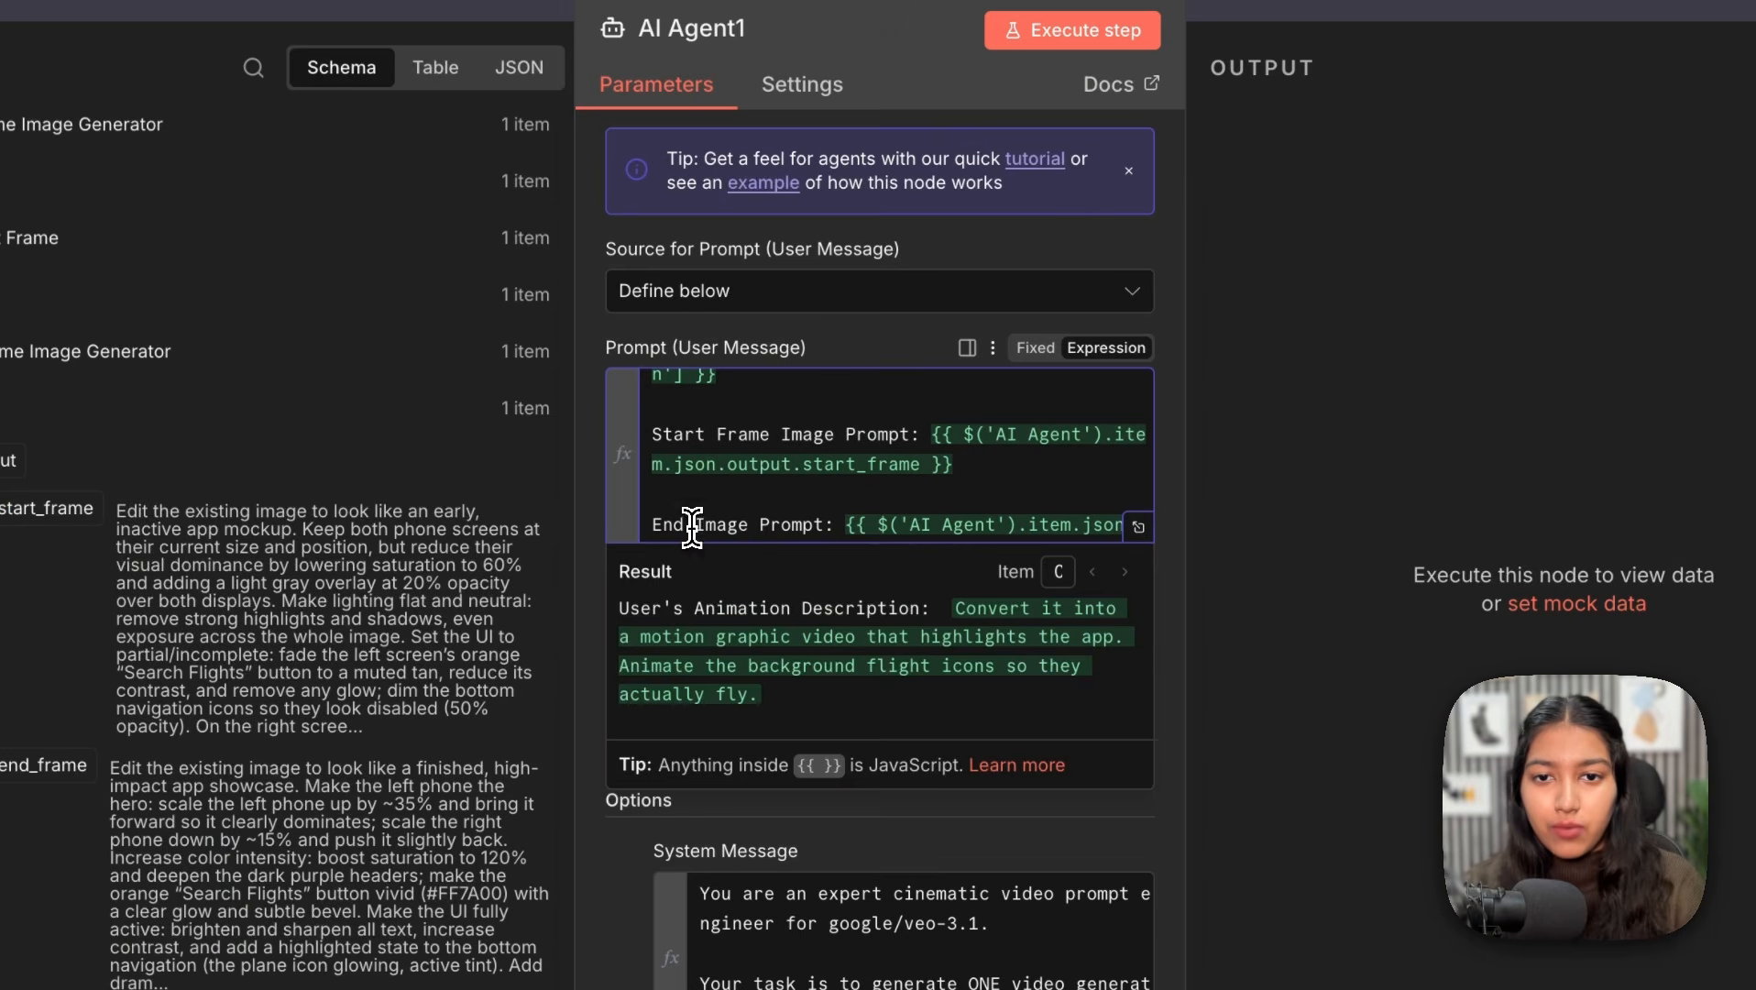
pyautogui.click(692, 524)
pyautogui.write('Frame')
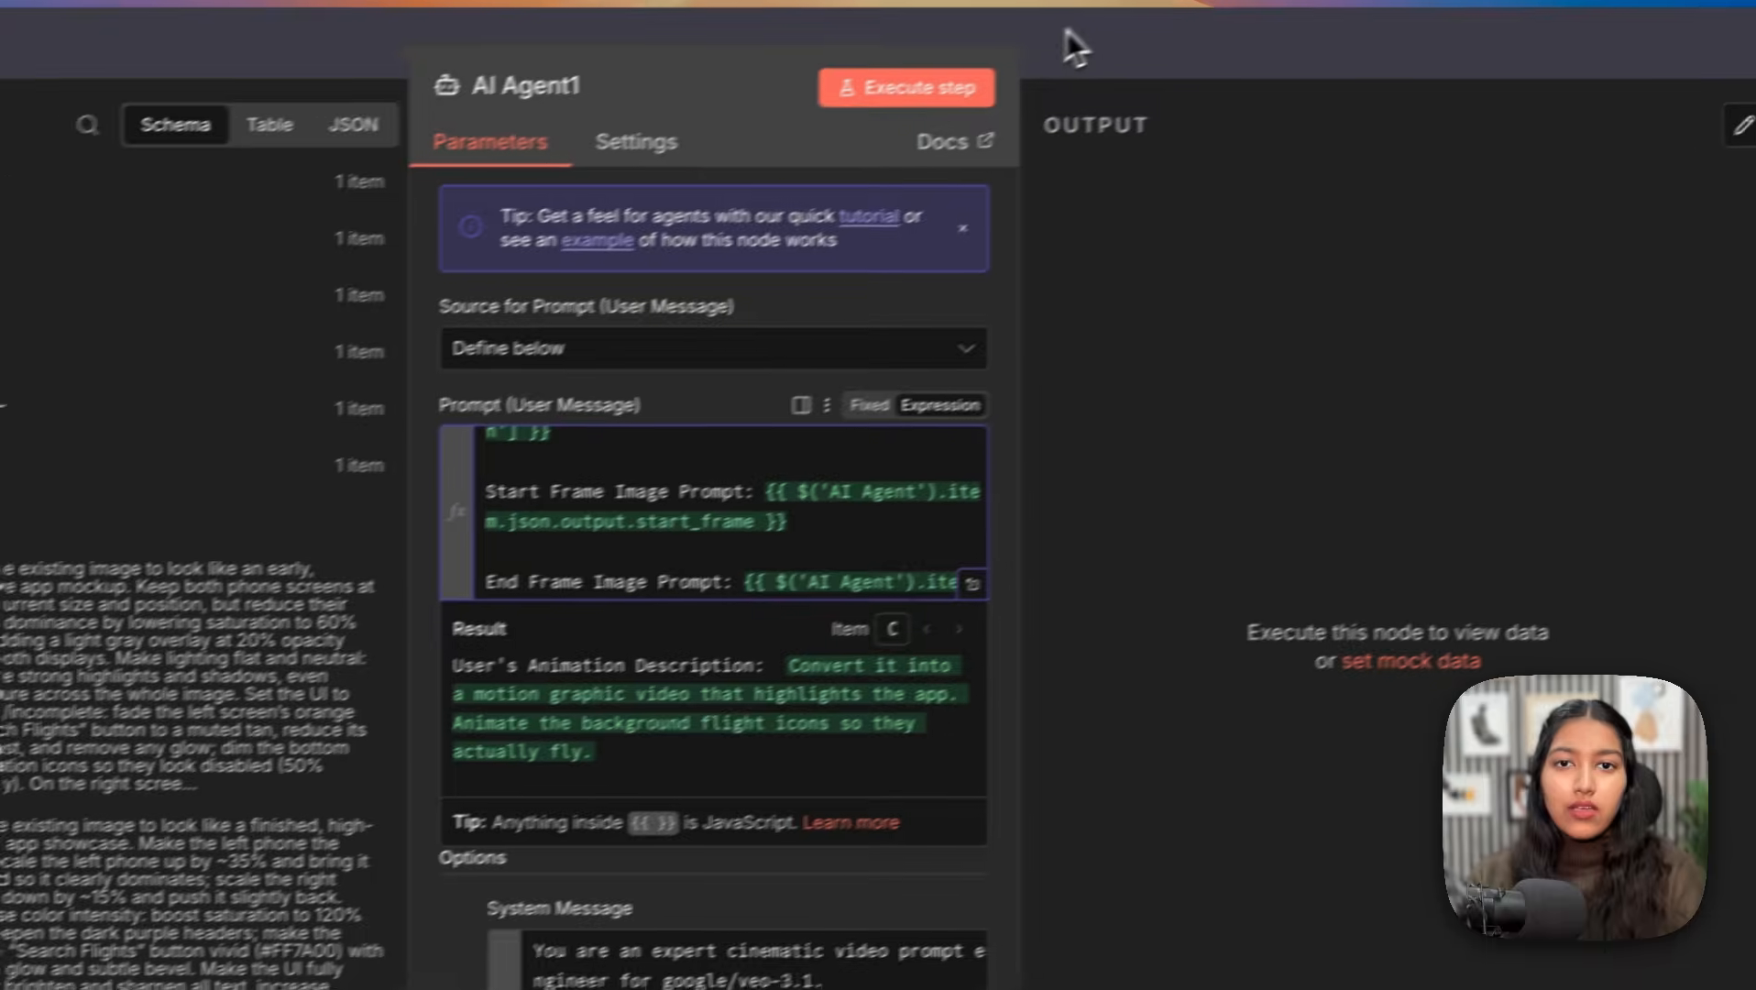
pyautogui.click(1338, 8)
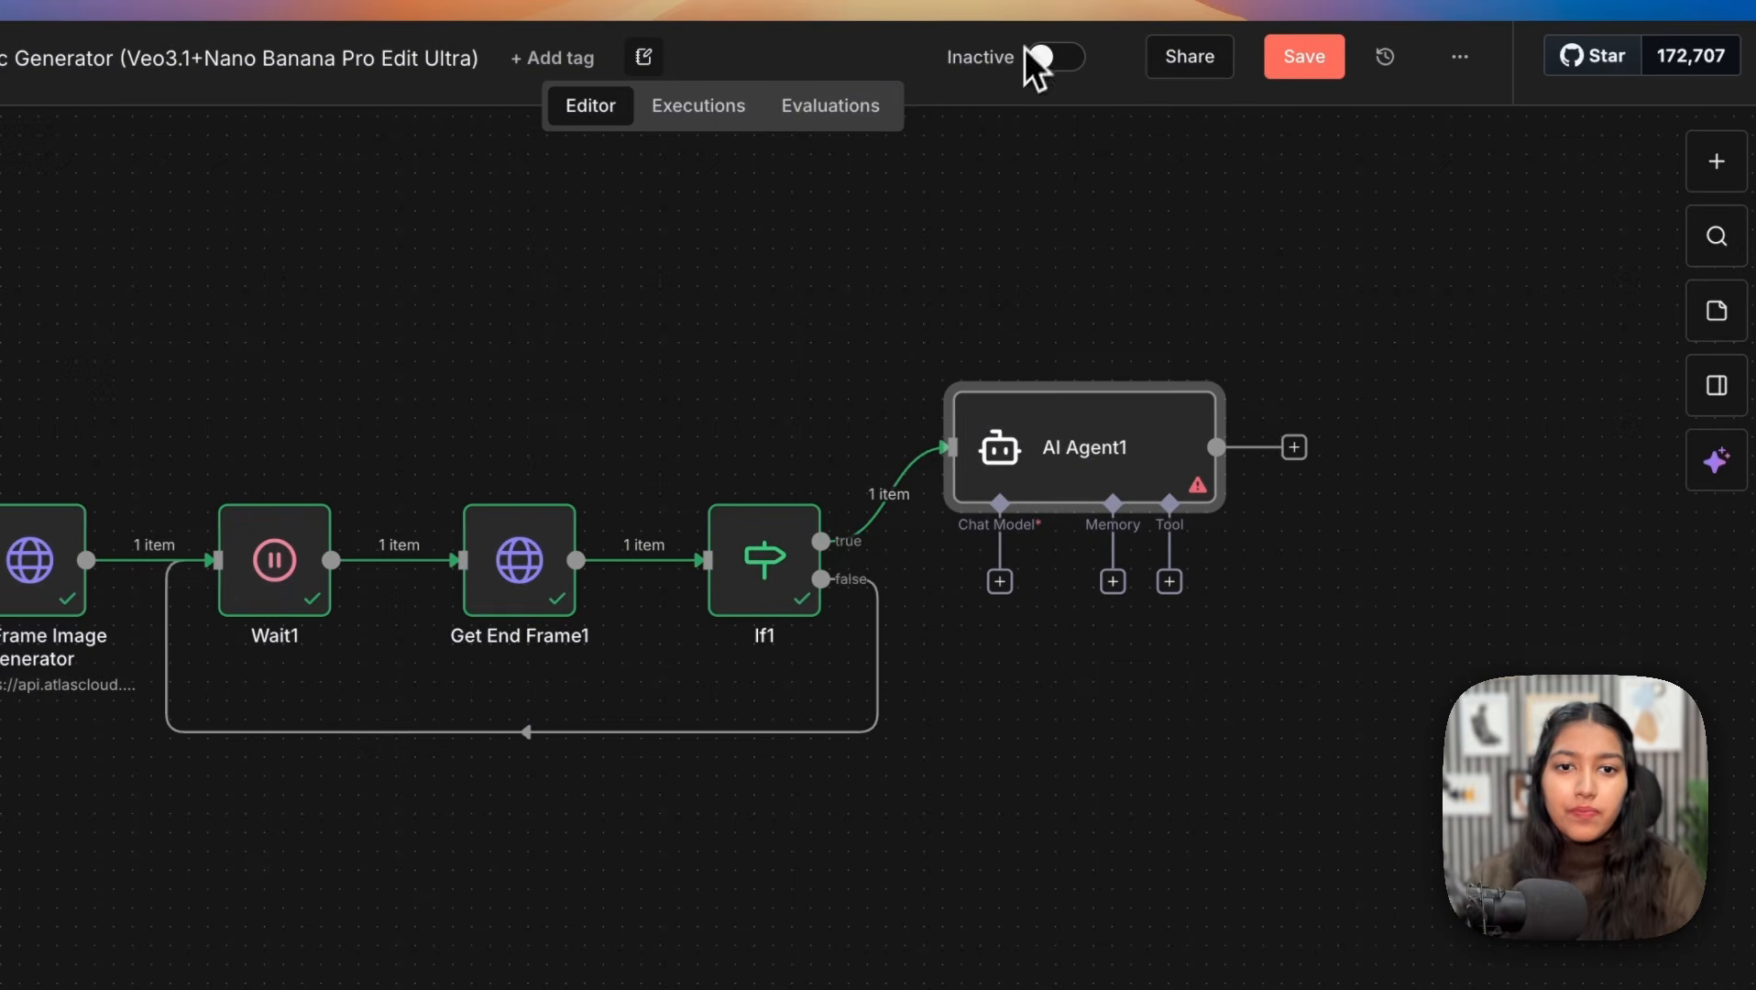
# Step: Attach an OpenAI Chat Model to AI Agent1 and set its model to gpt-5.2
pyautogui.click(999, 581)
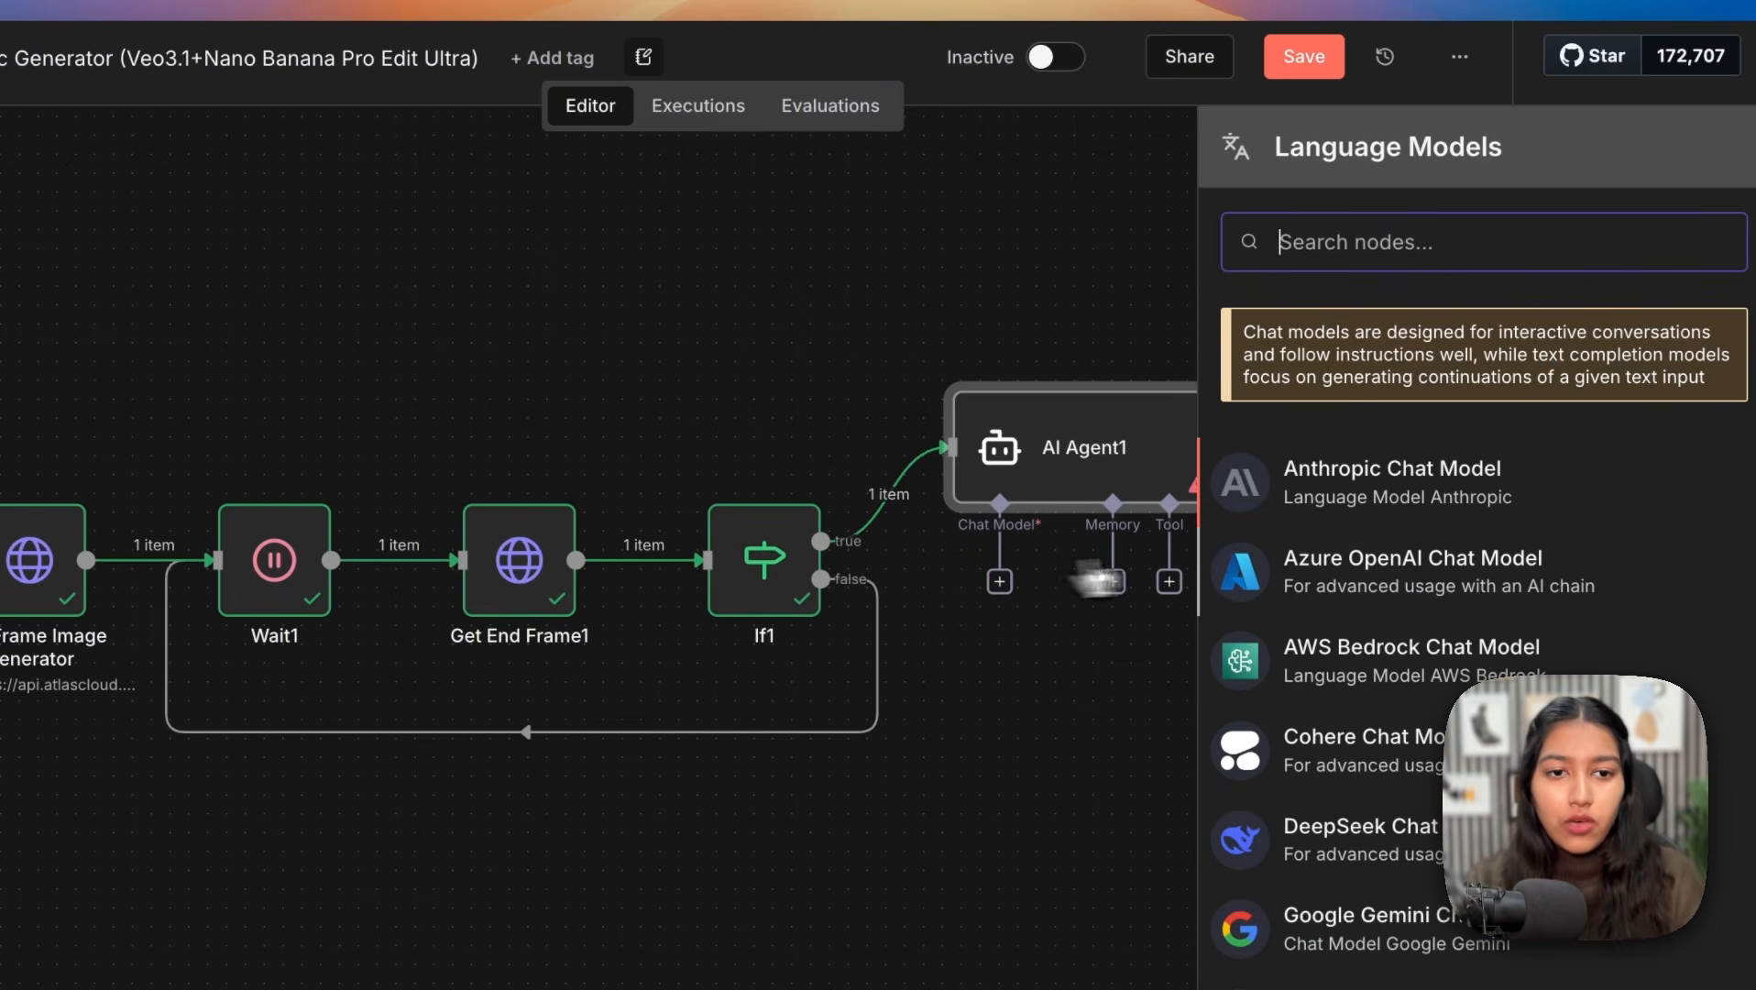
pyautogui.scroll(-5, 1375, 642)
pyautogui.click(1302, 794)
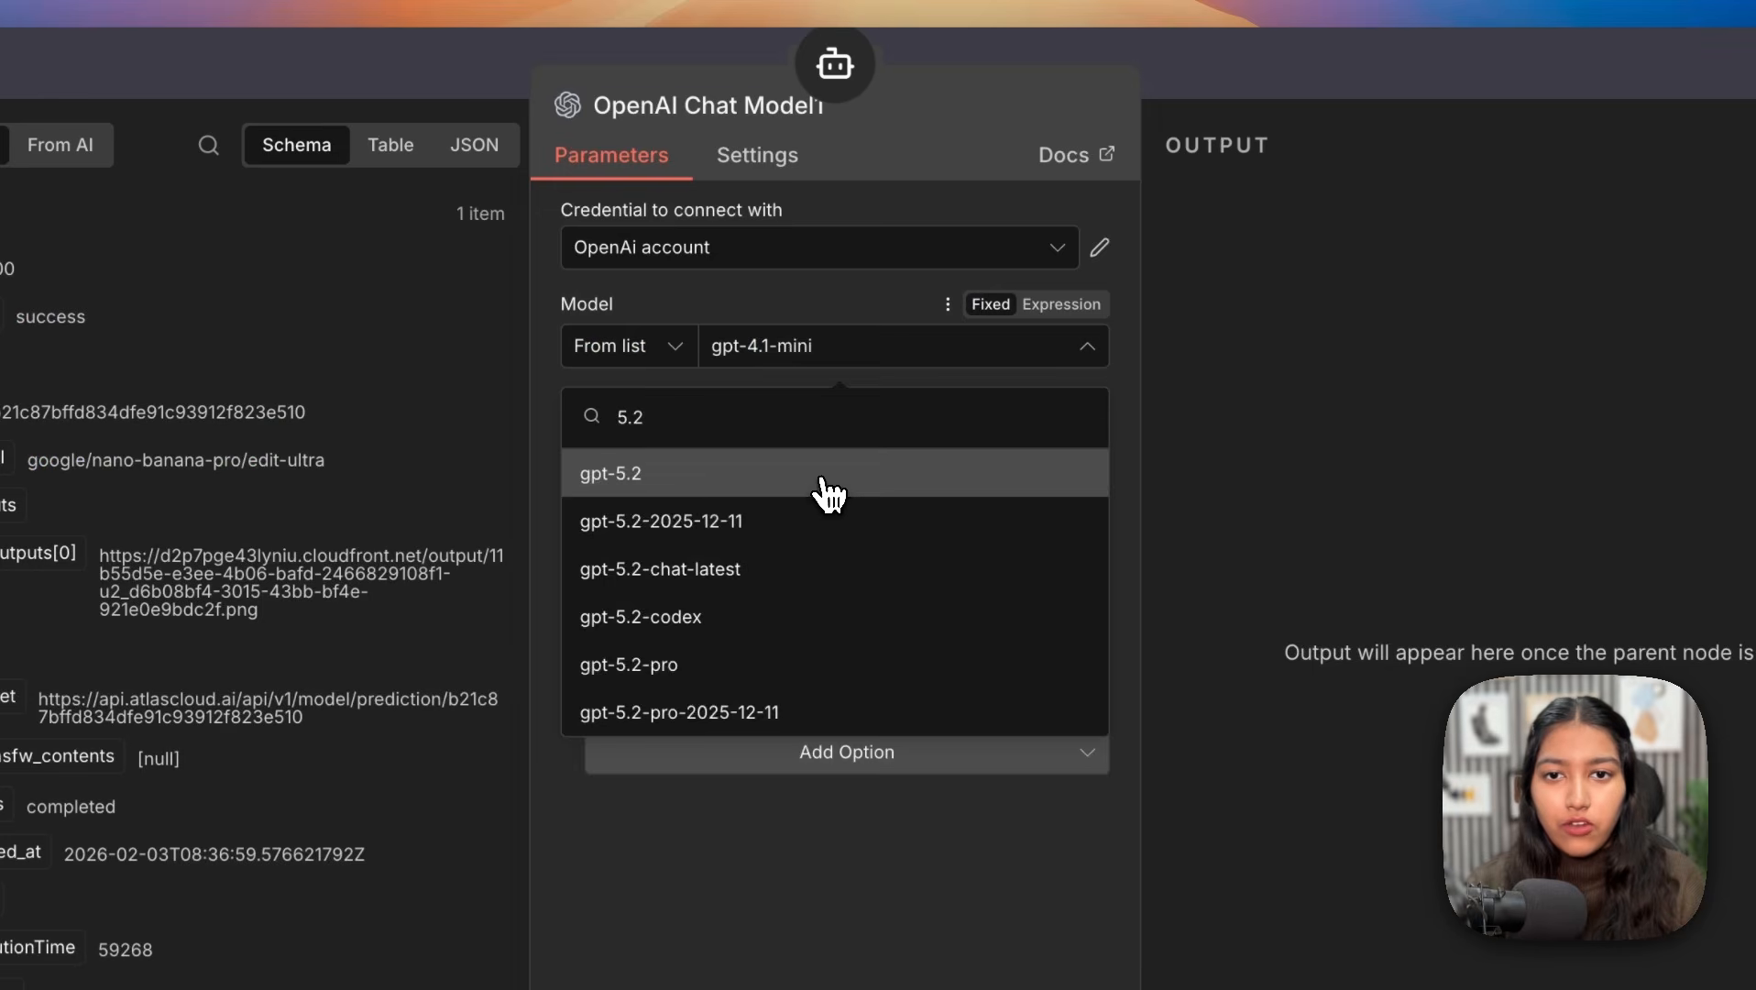
pyautogui.click(823, 494)
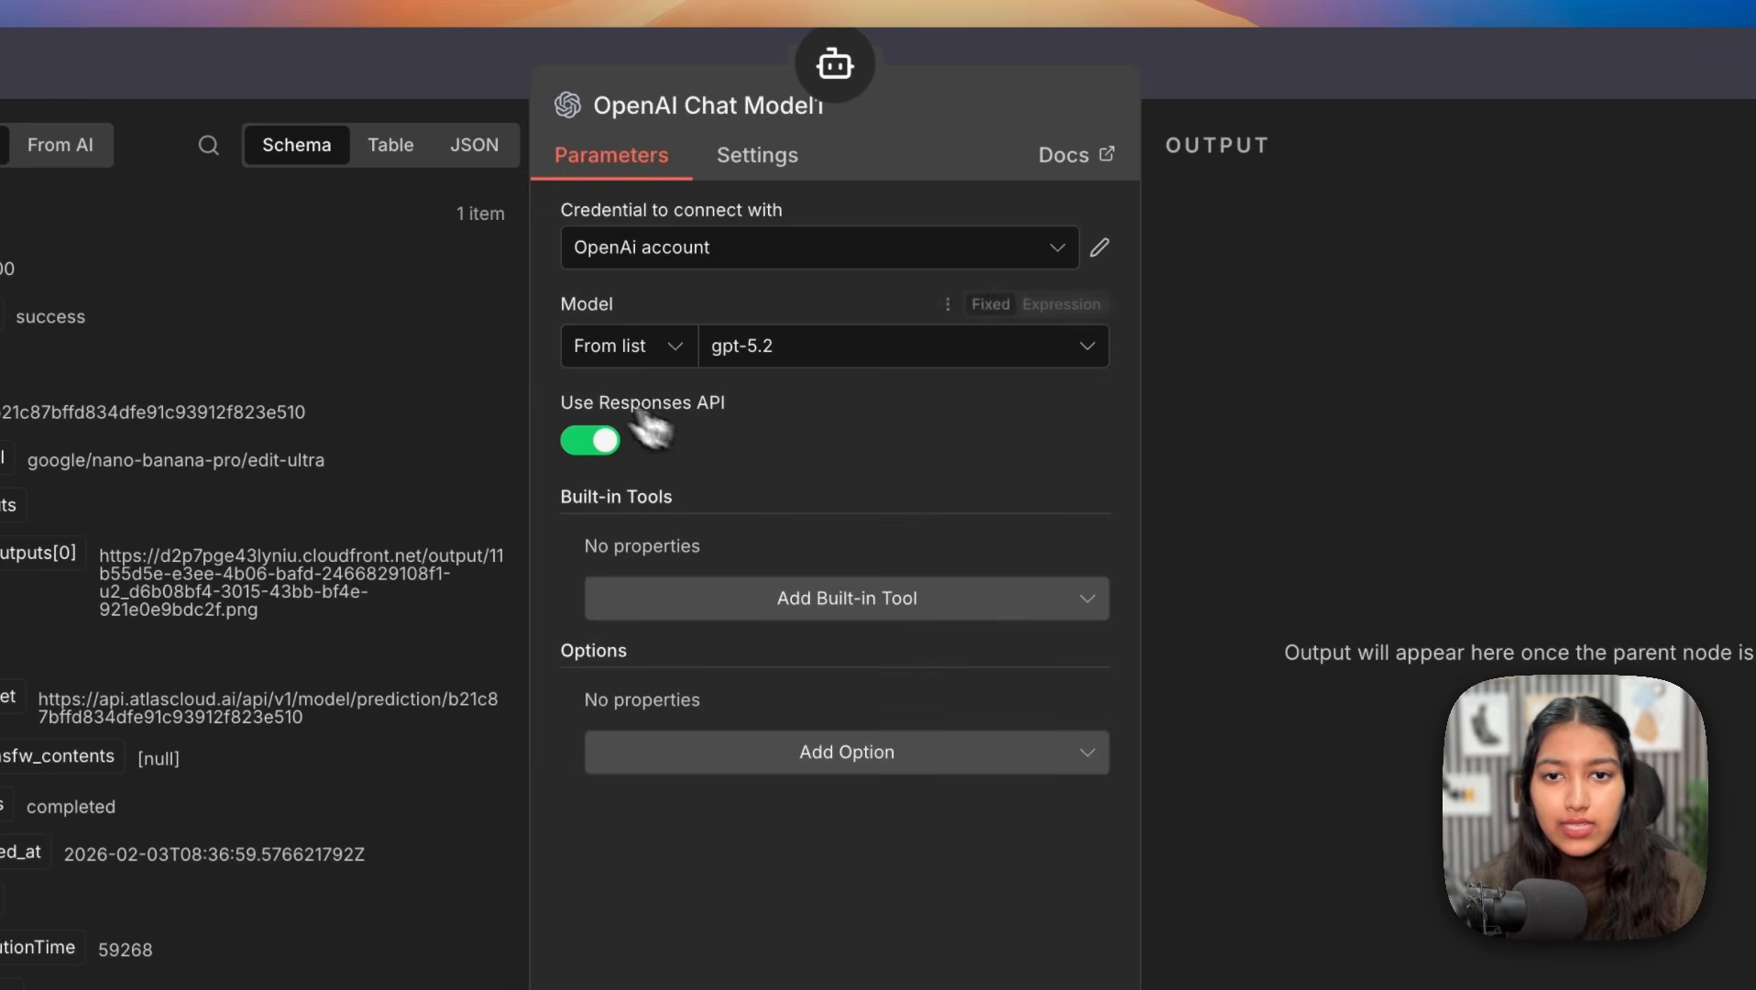
pyautogui.click(1188, 92)
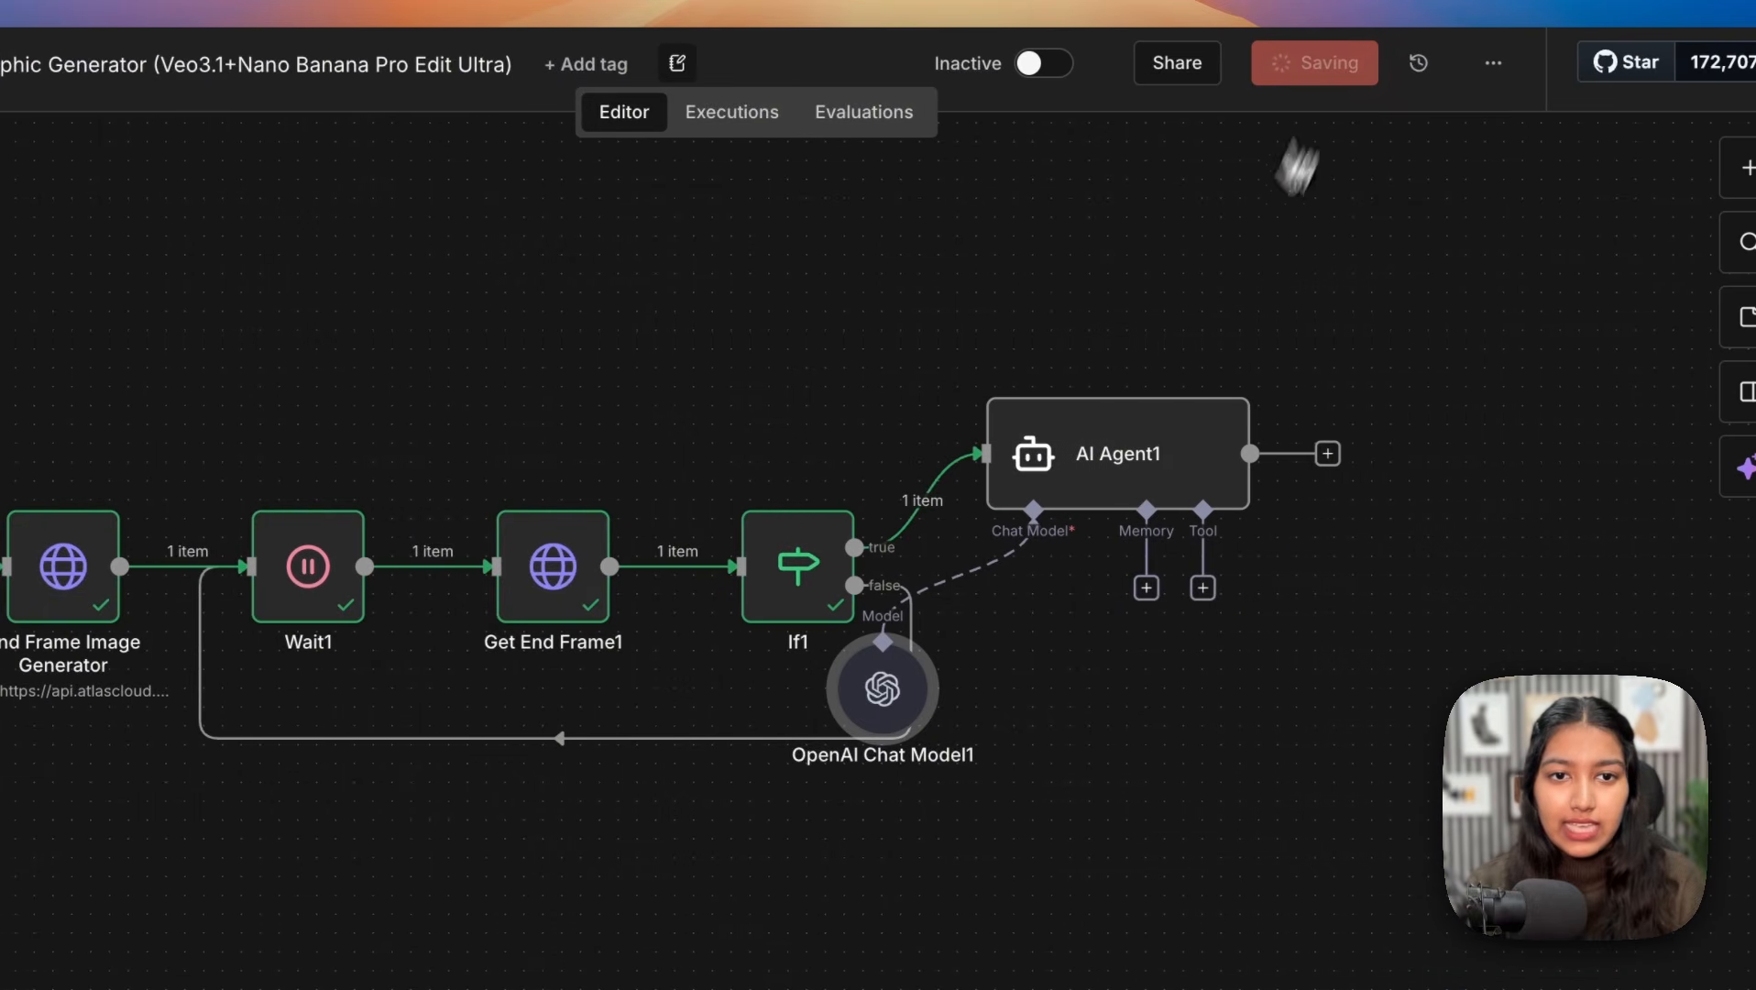
# Step: Execute AI Agent1 and display its output as a table
pyautogui.doubleClick(1108, 494)
pyautogui.click(854, 106)
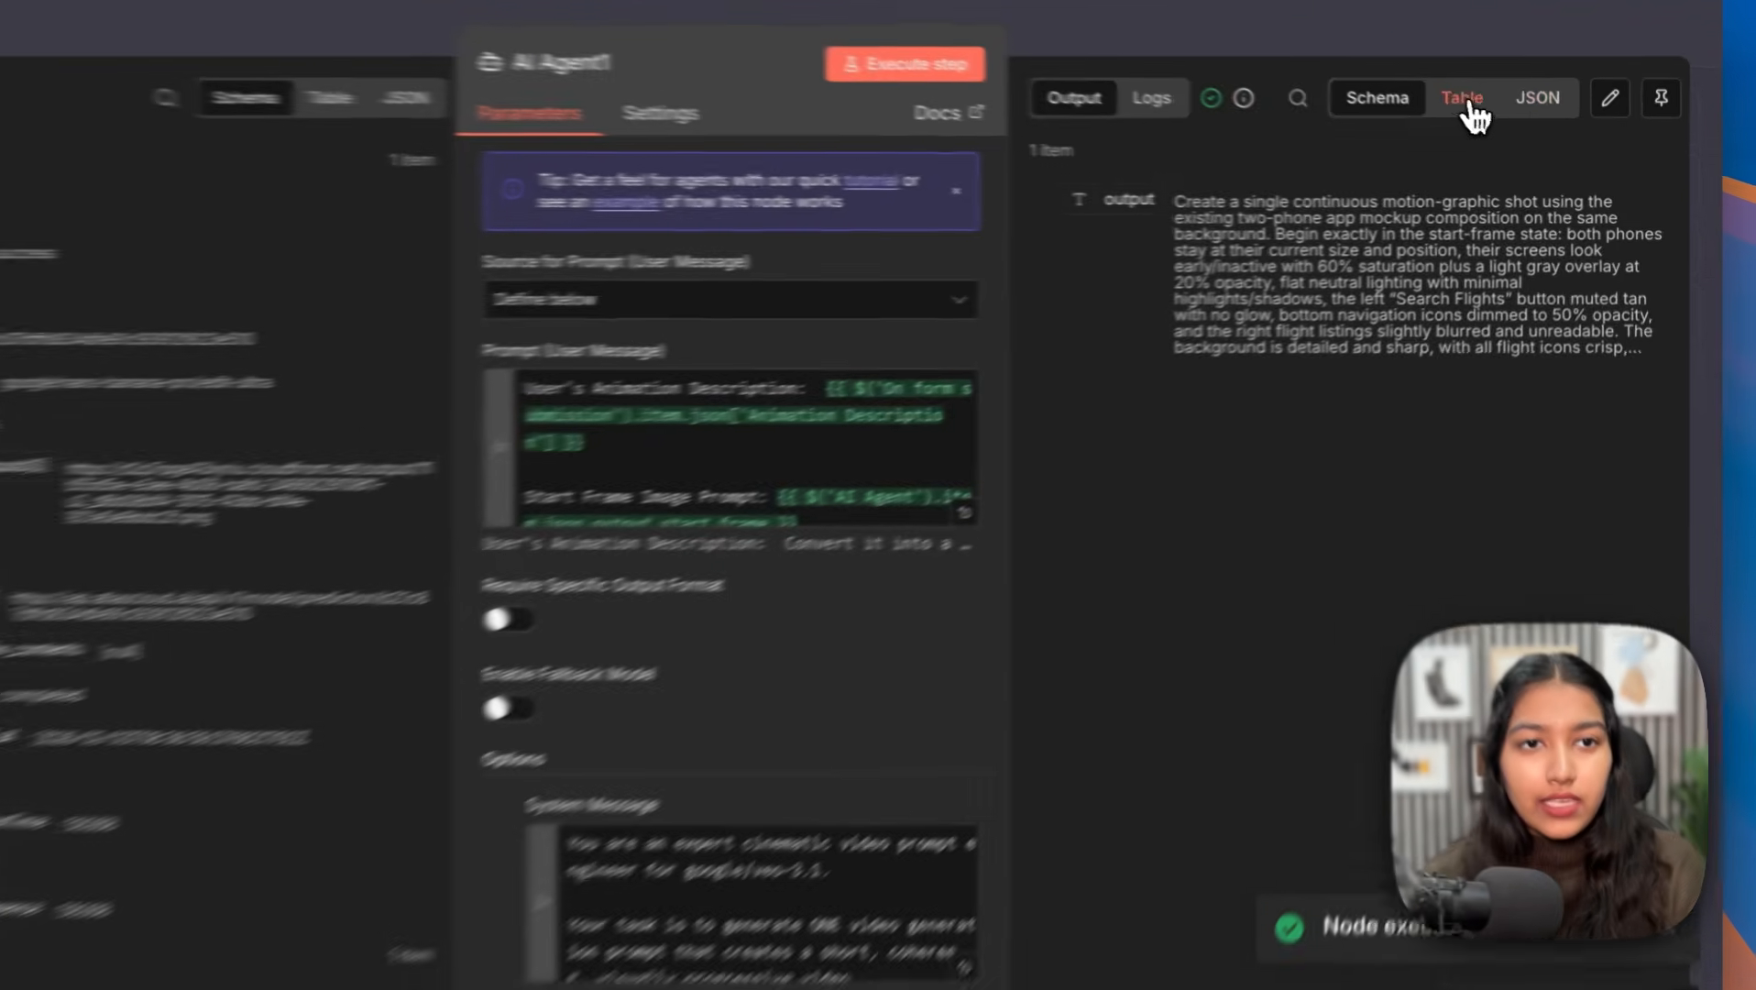
pyautogui.click(1516, 145)
# Step: Examine the generated video prompt's start-frame state, camera push, phone depth separation, UI transition and background icon animation
pyautogui.moveTo(1086, 323); pyautogui.dragTo(1262, 753)
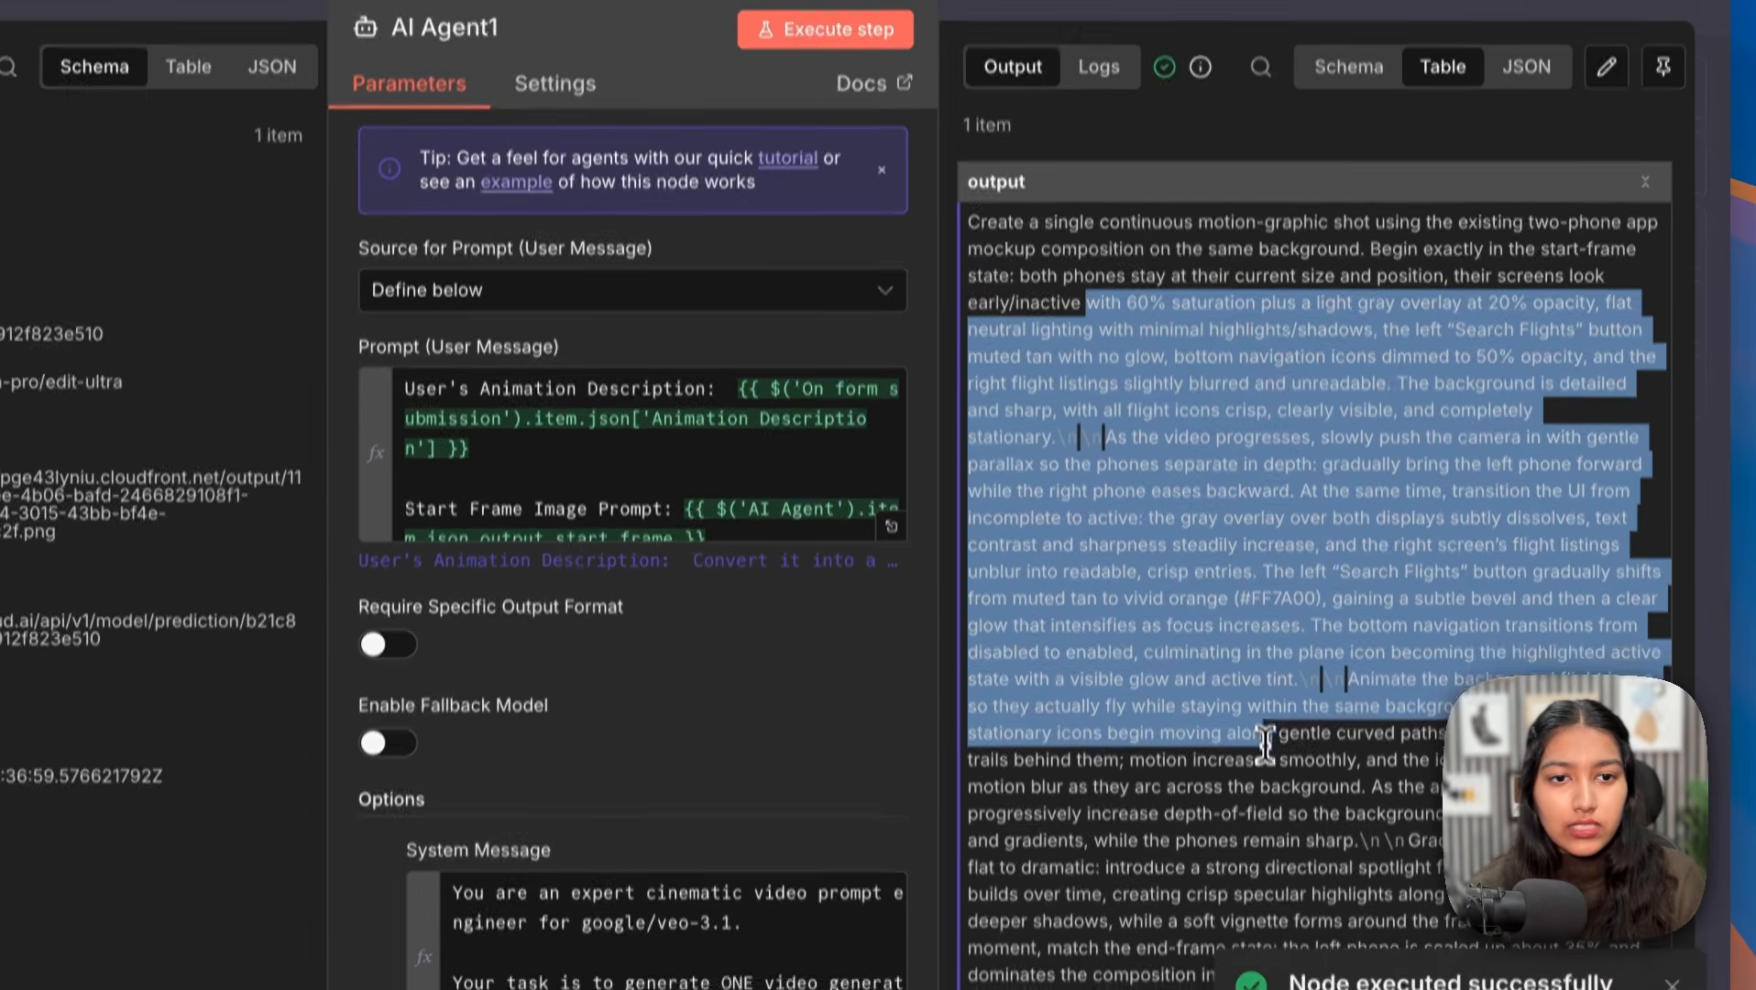
pyautogui.scroll(-3, 1251, 758)
pyautogui.click(1248, 760)
pyautogui.scroll(3, 1248, 706)
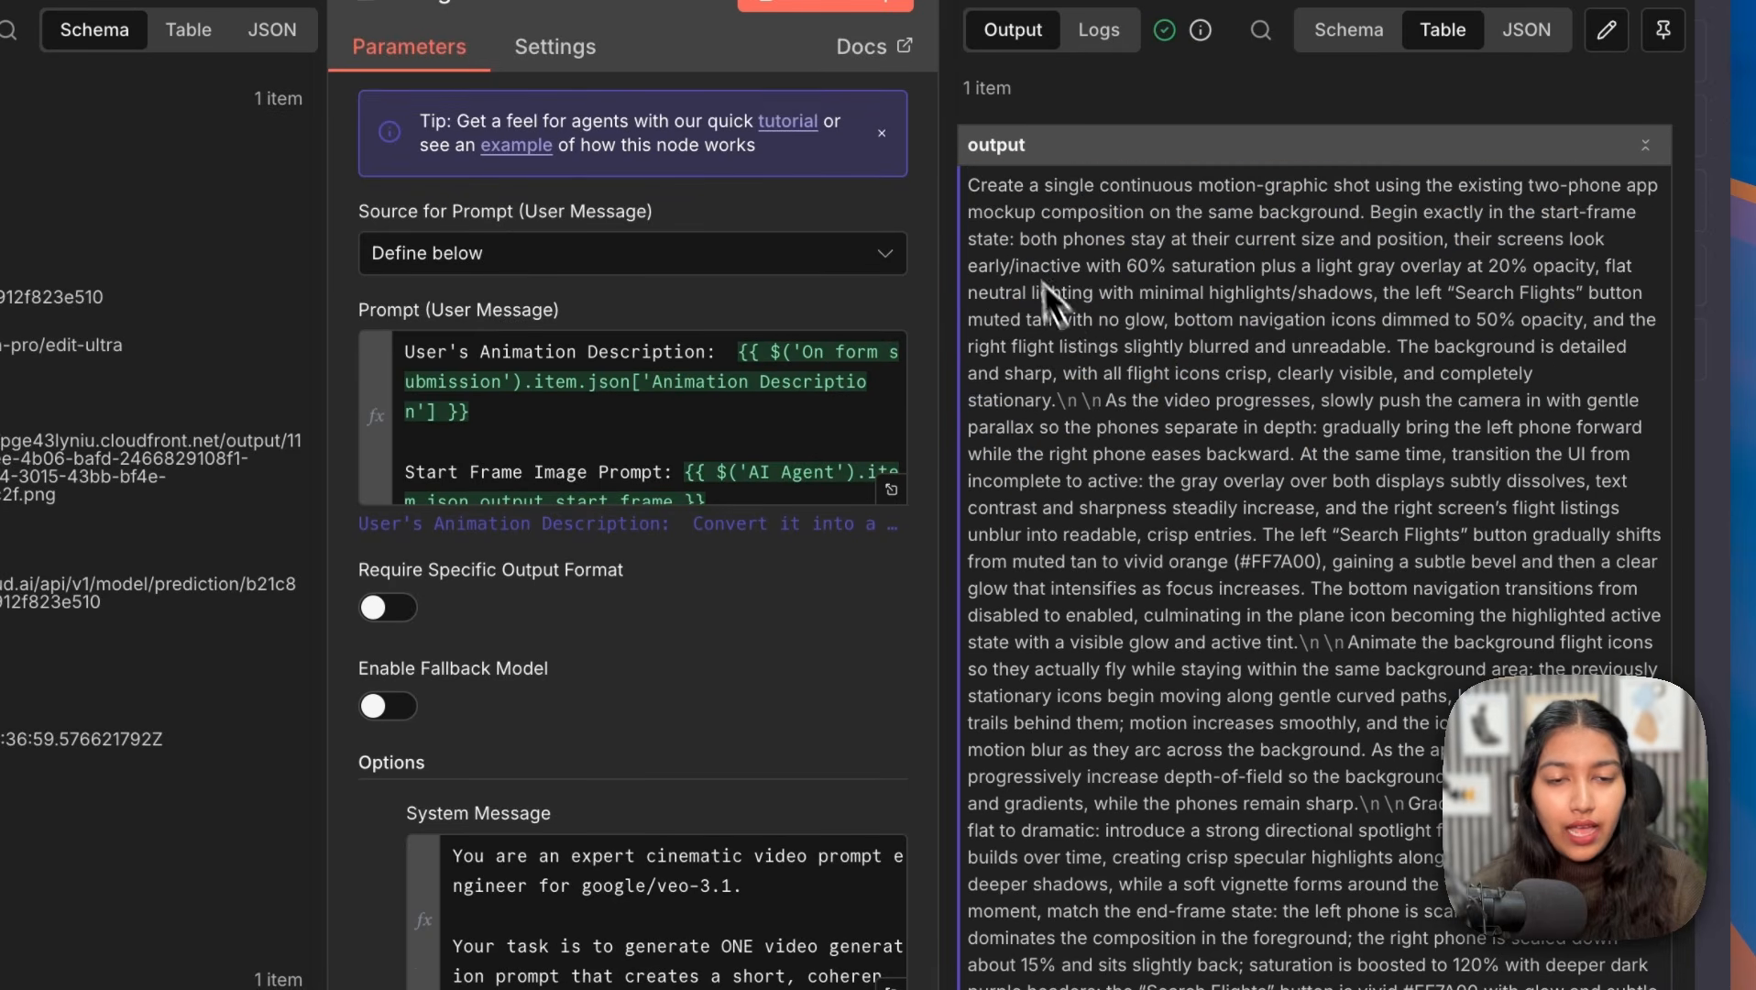
pyautogui.moveTo(1015, 239); pyautogui.dragTo(1280, 729)
pyautogui.moveTo(1105, 400); pyautogui.dragTo(1434, 404)
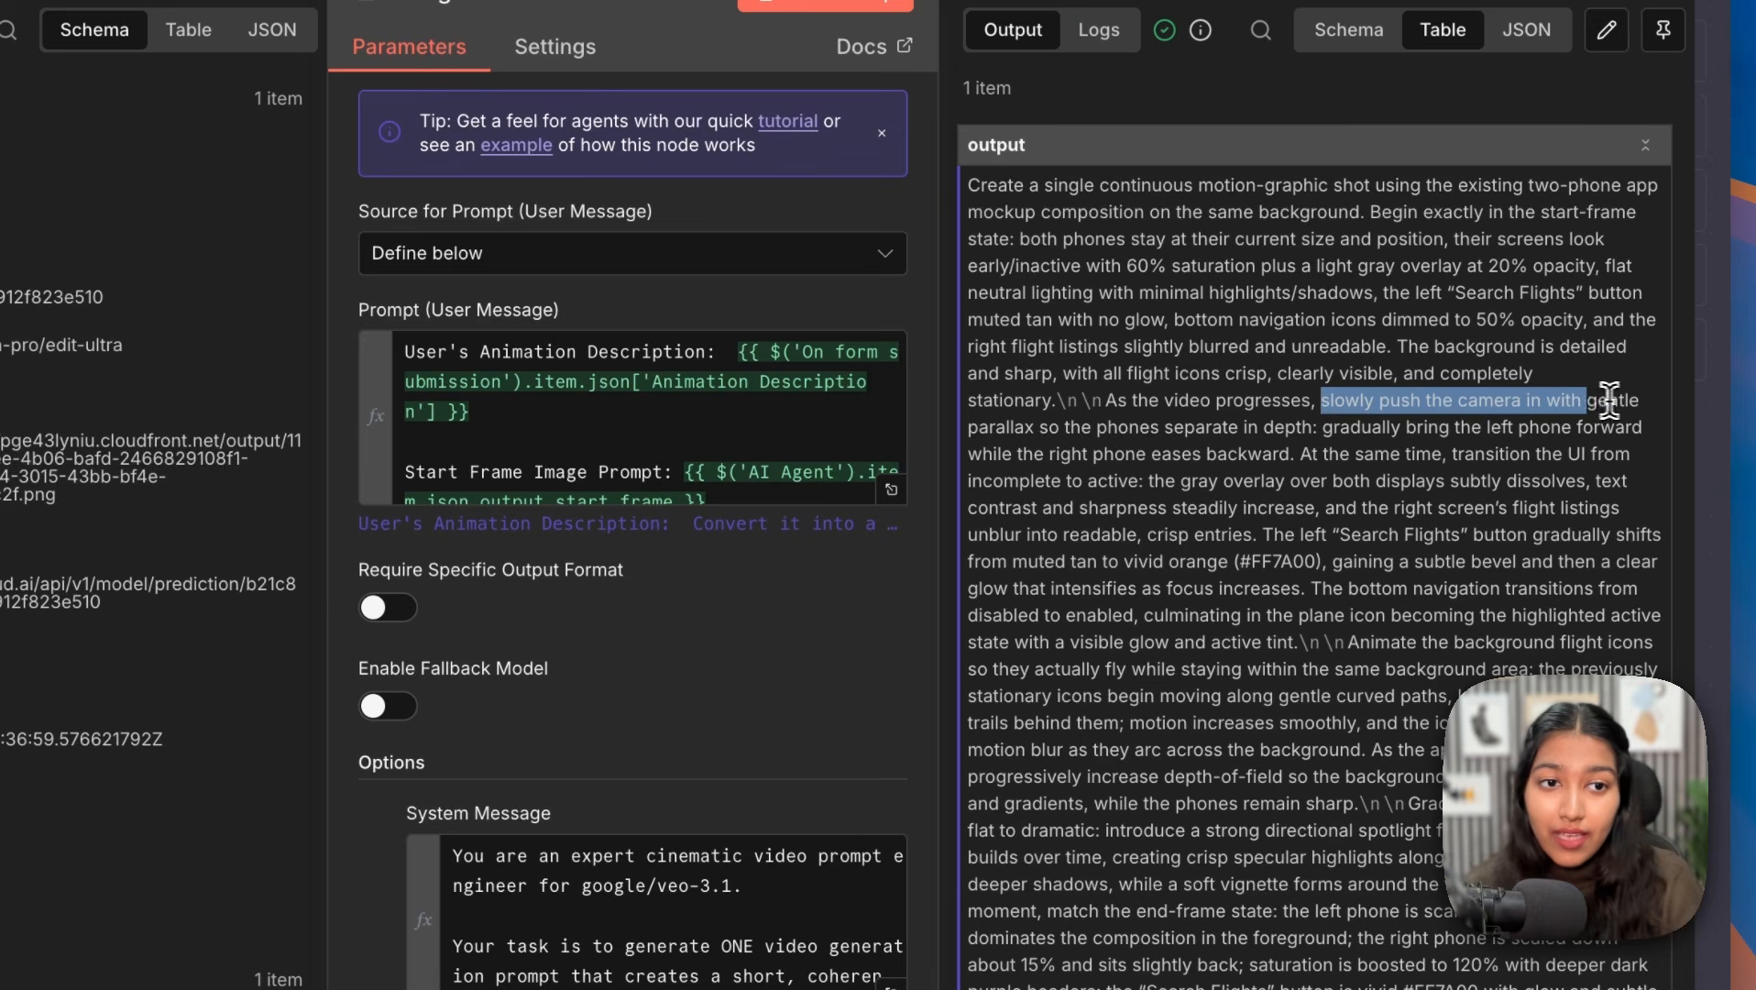
pyautogui.moveTo(1058, 429); pyautogui.dragTo(1270, 444)
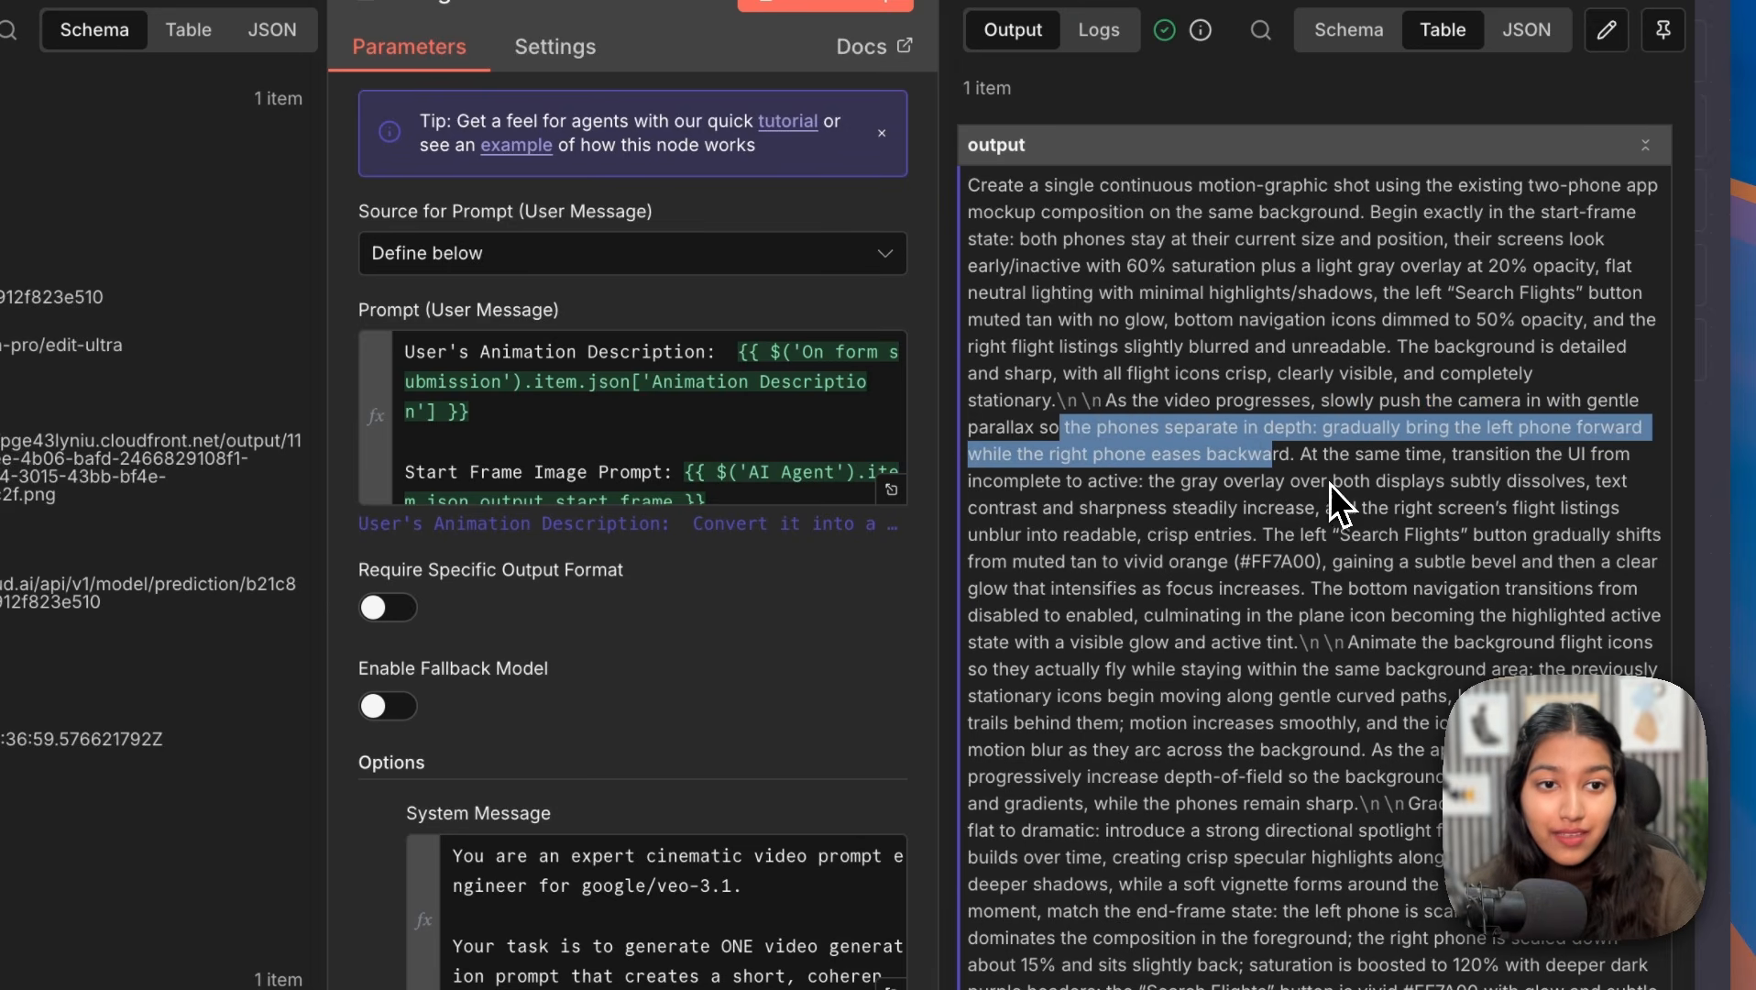
pyautogui.scroll(-2, 1329, 484)
pyautogui.moveTo(1110, 476); pyautogui.dragTo(1429, 687)
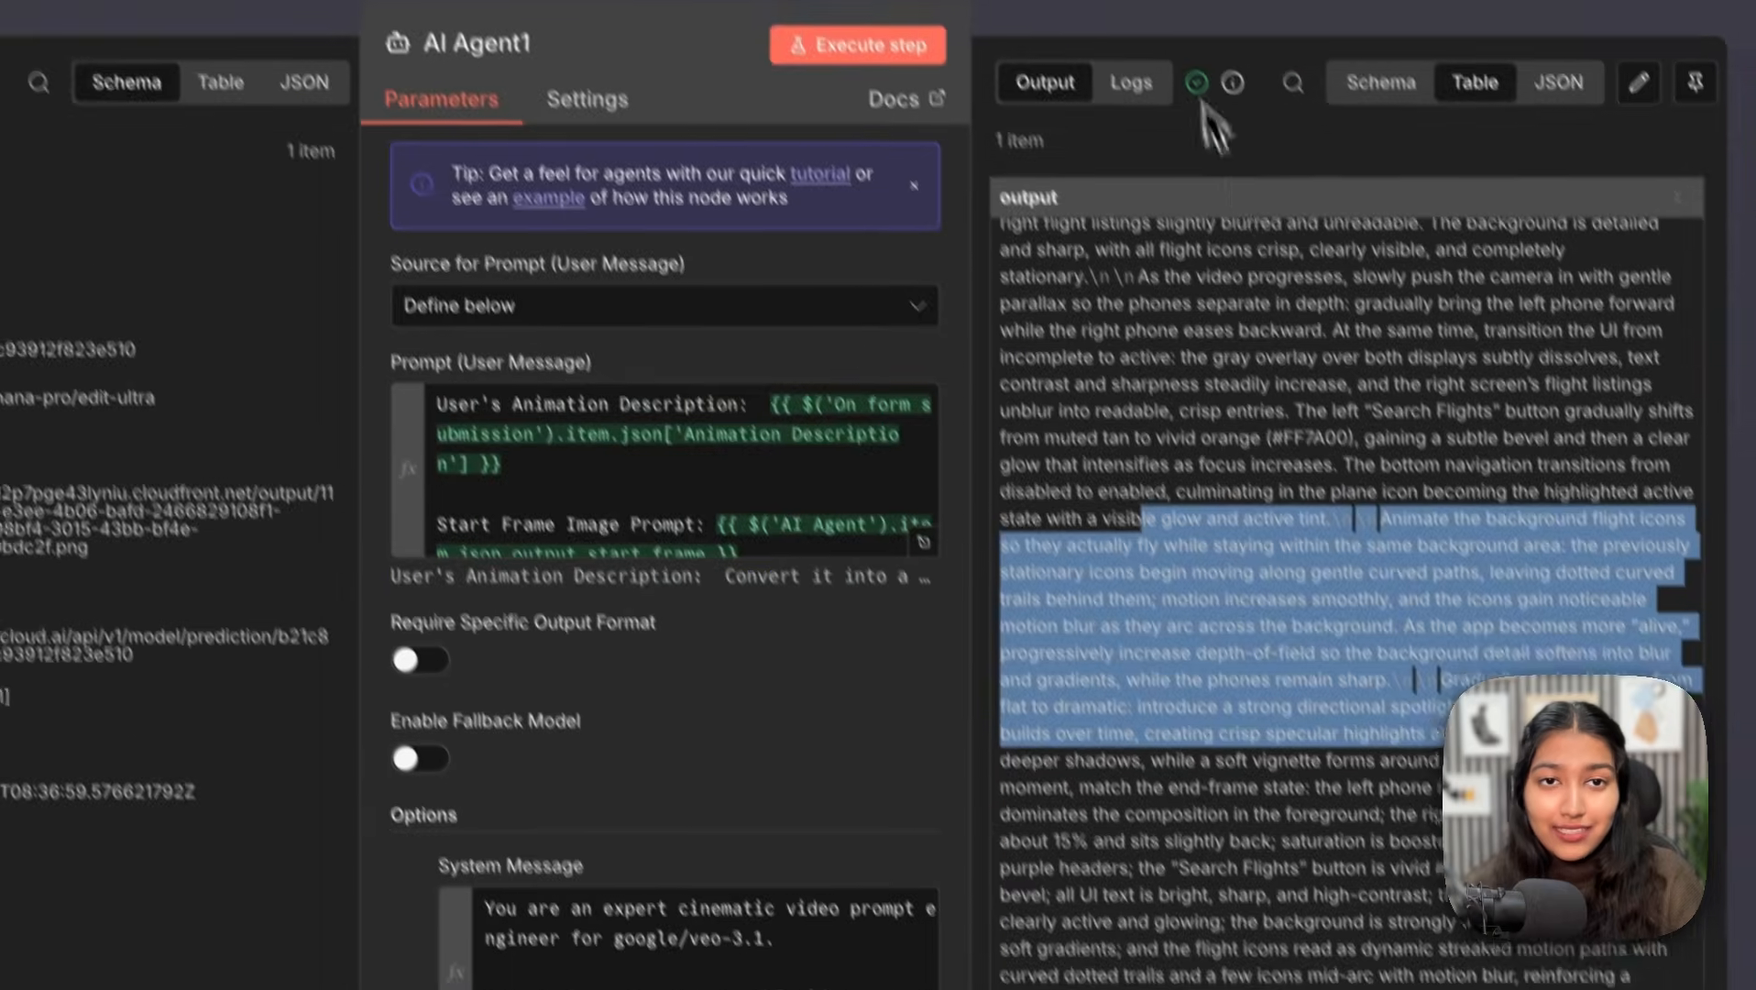
pyautogui.click(1196, 23)
pyautogui.hscroll(3, 1421, 463)
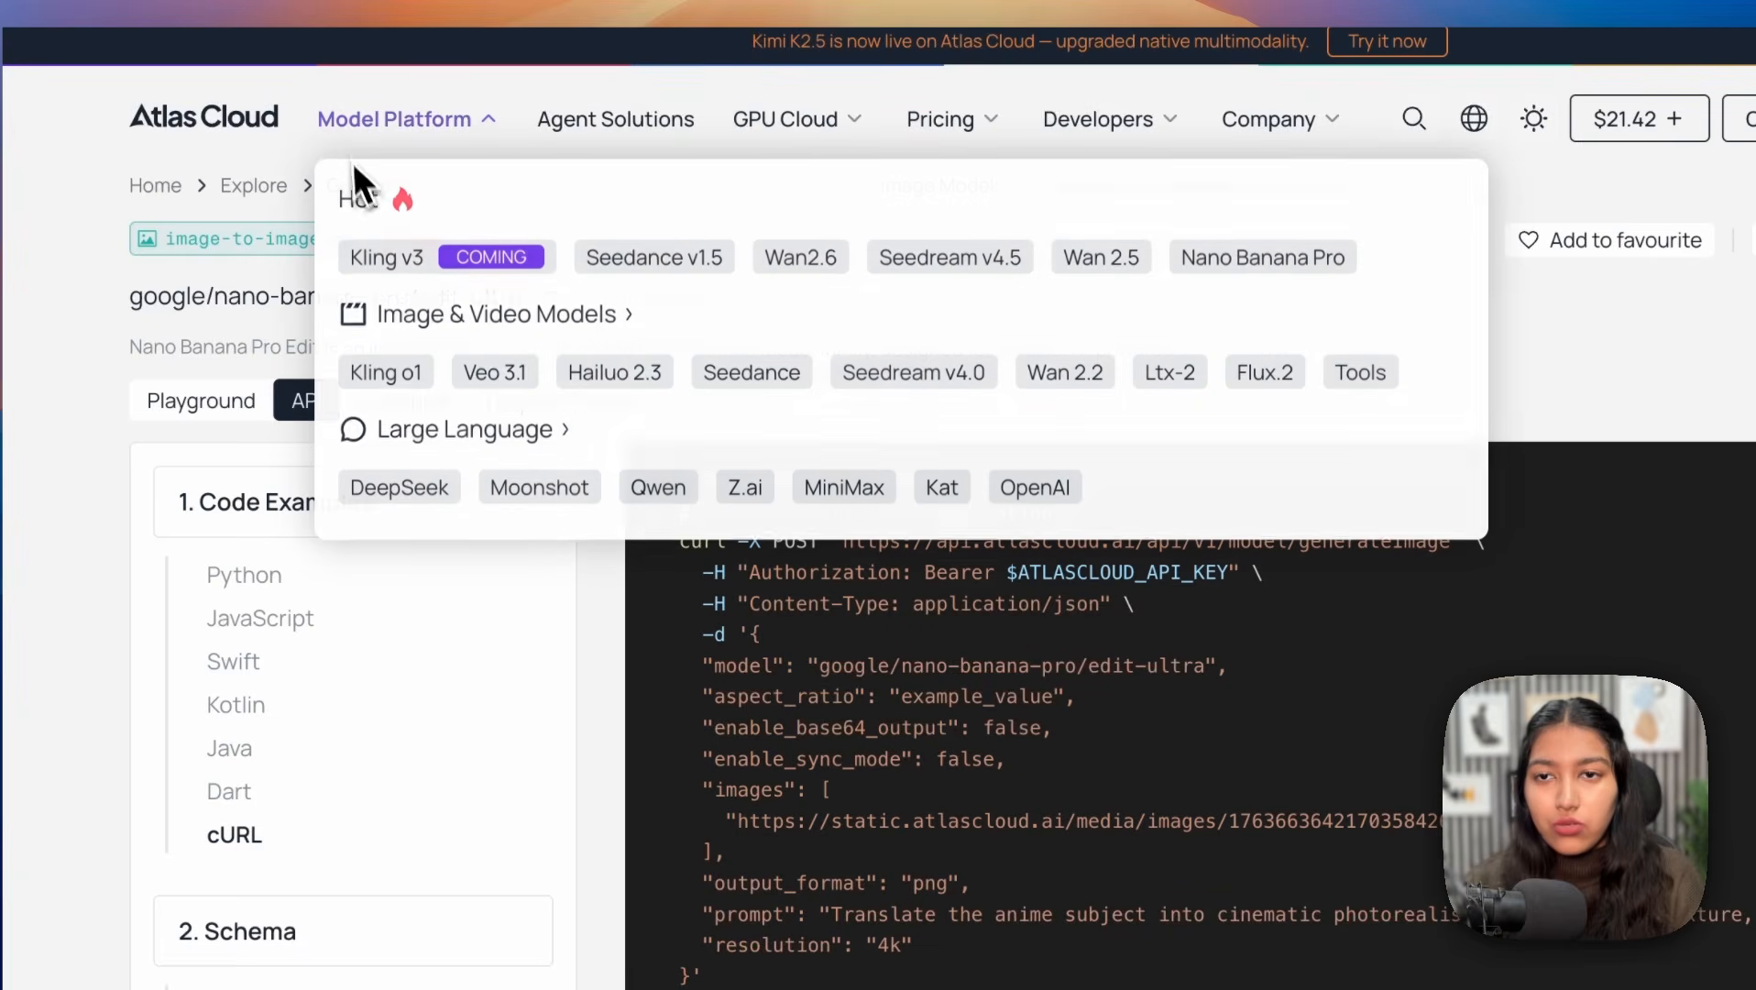
# Step: In Atlas Cloud, open the Veo3.1 Image-to-video model, look over its playground inputs and play the sample video
pyautogui.click(500, 383)
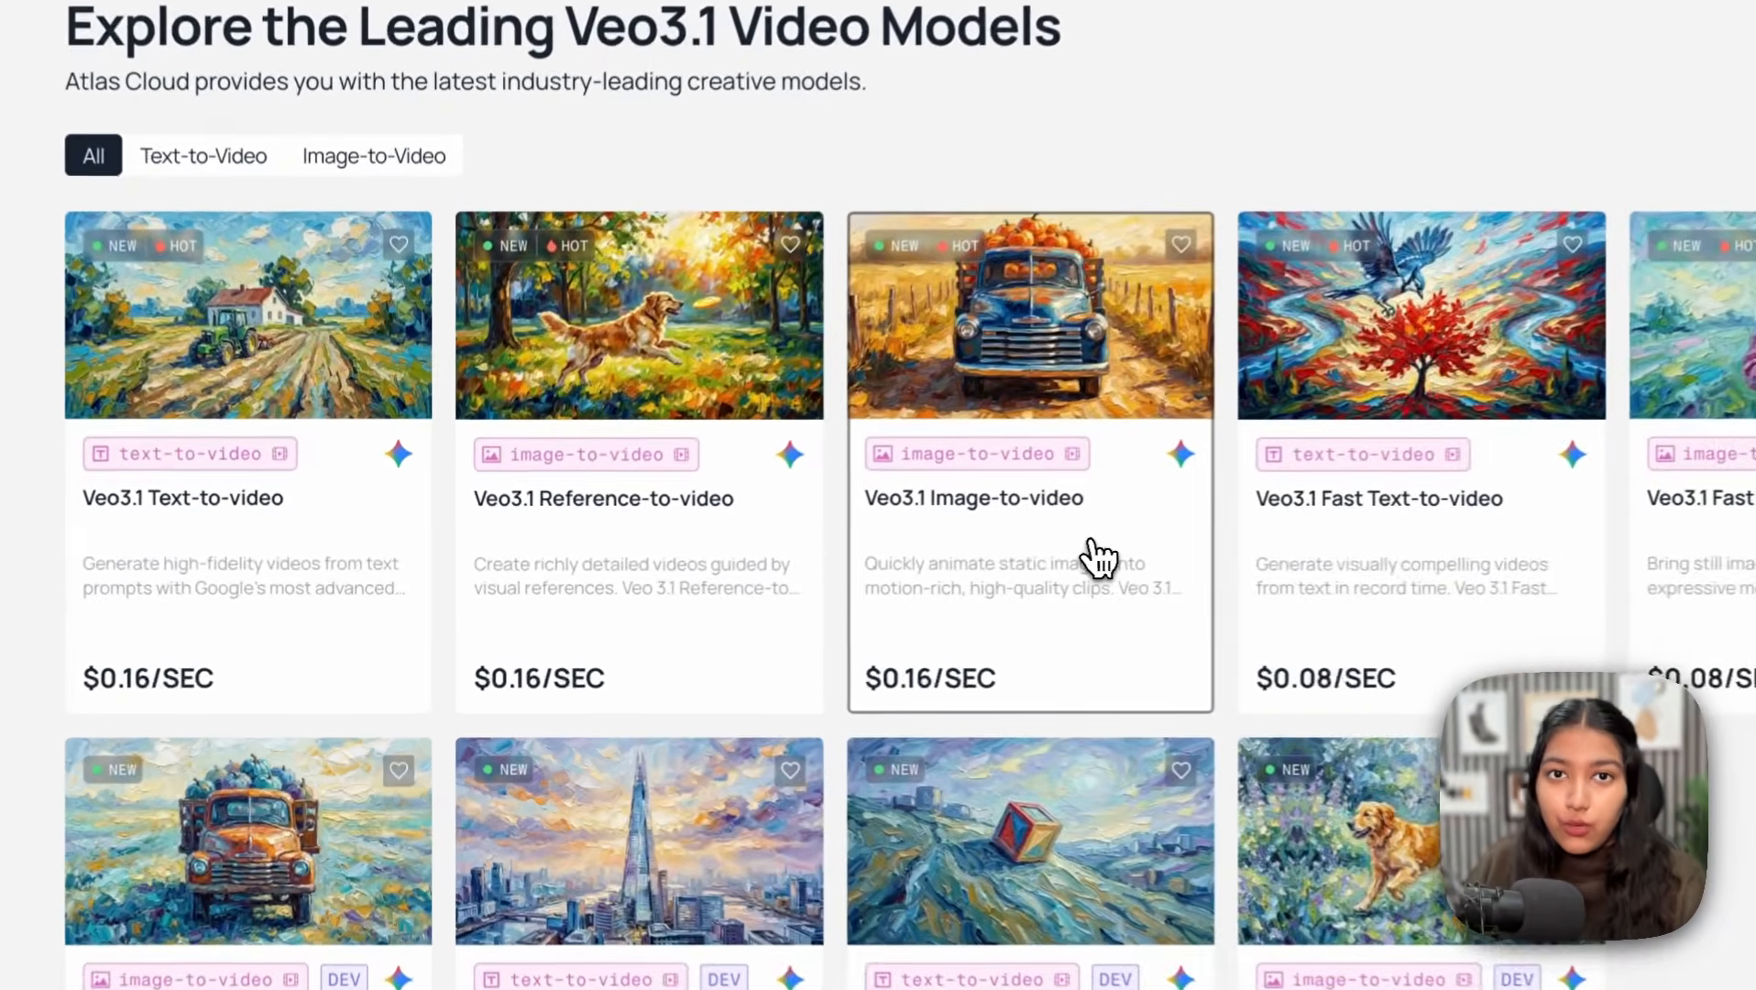
pyautogui.click(829, 550)
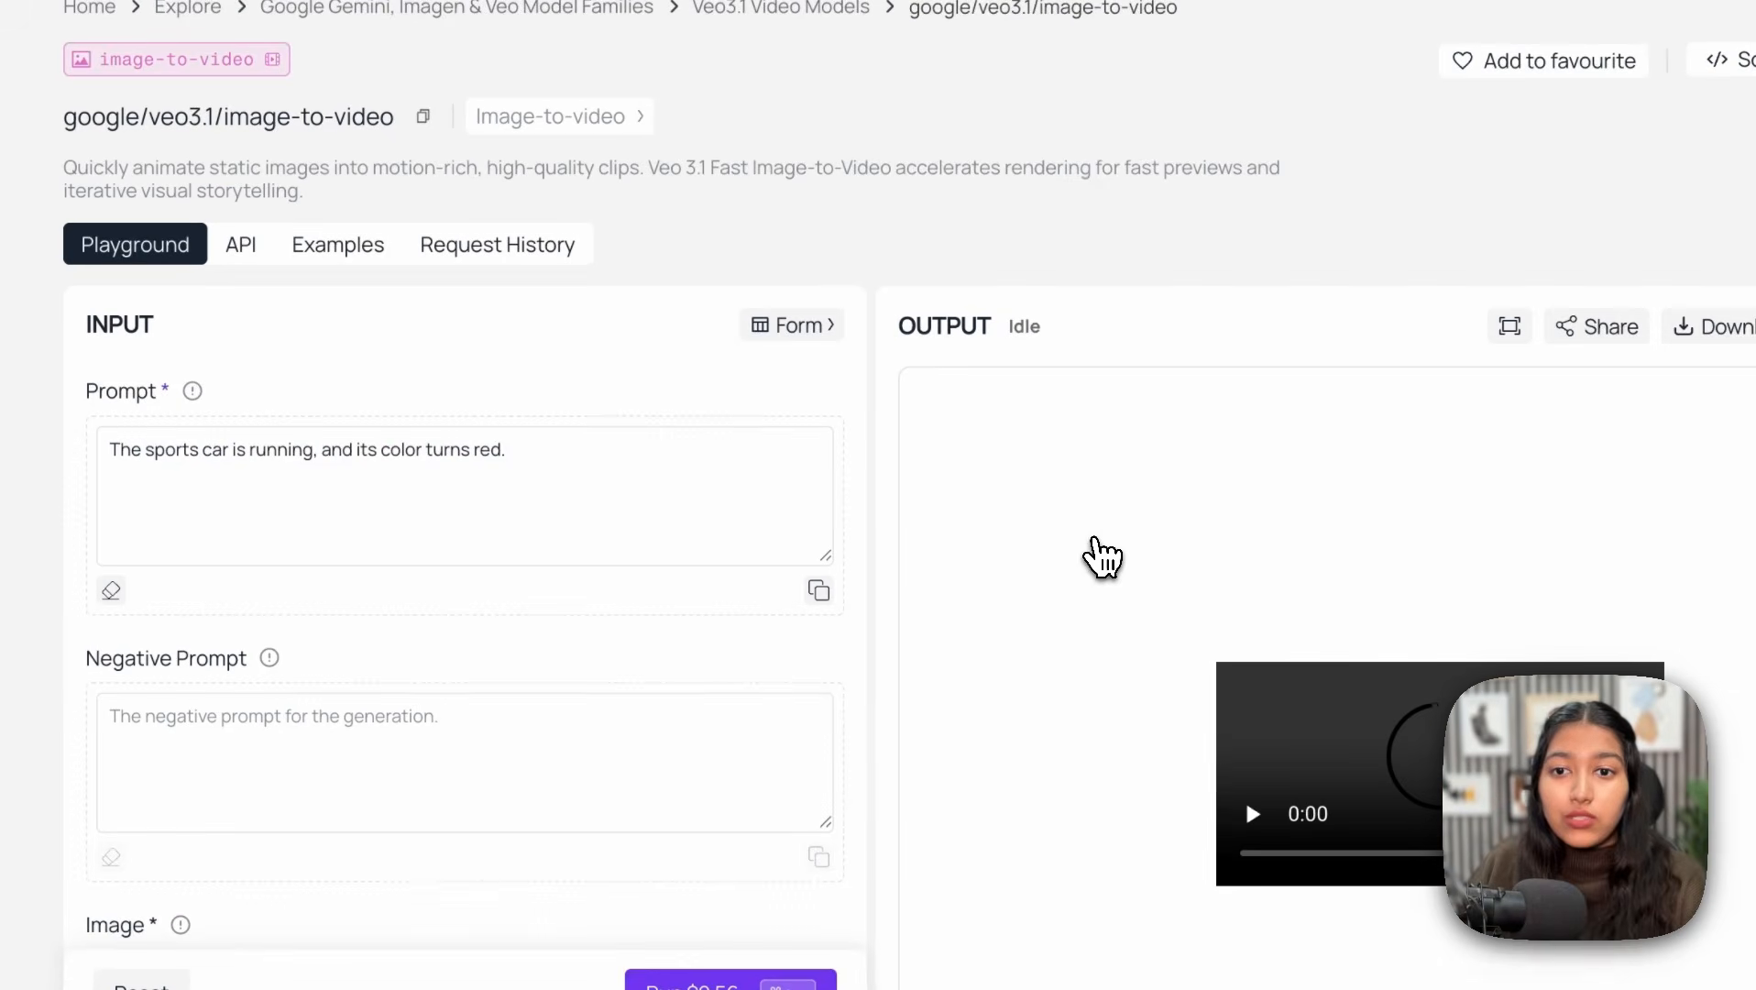
pyautogui.scroll(-2, 908, 539)
pyautogui.scroll(-3, 596, 572)
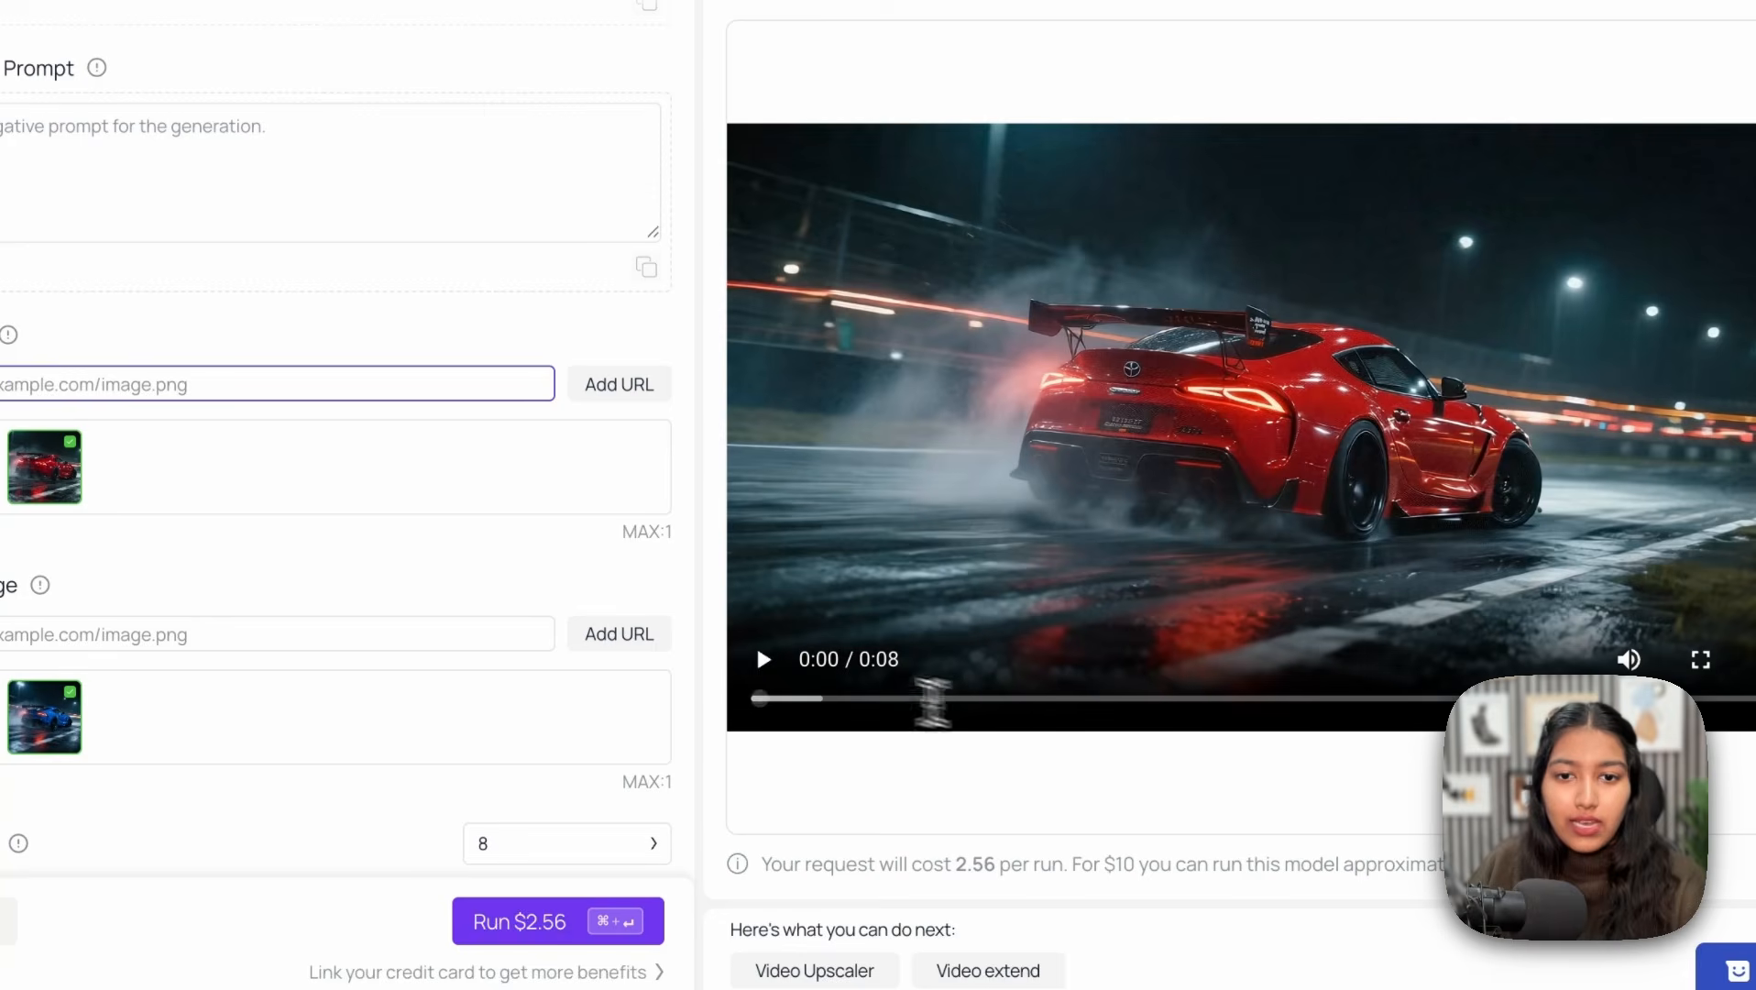
pyautogui.click(760, 662)
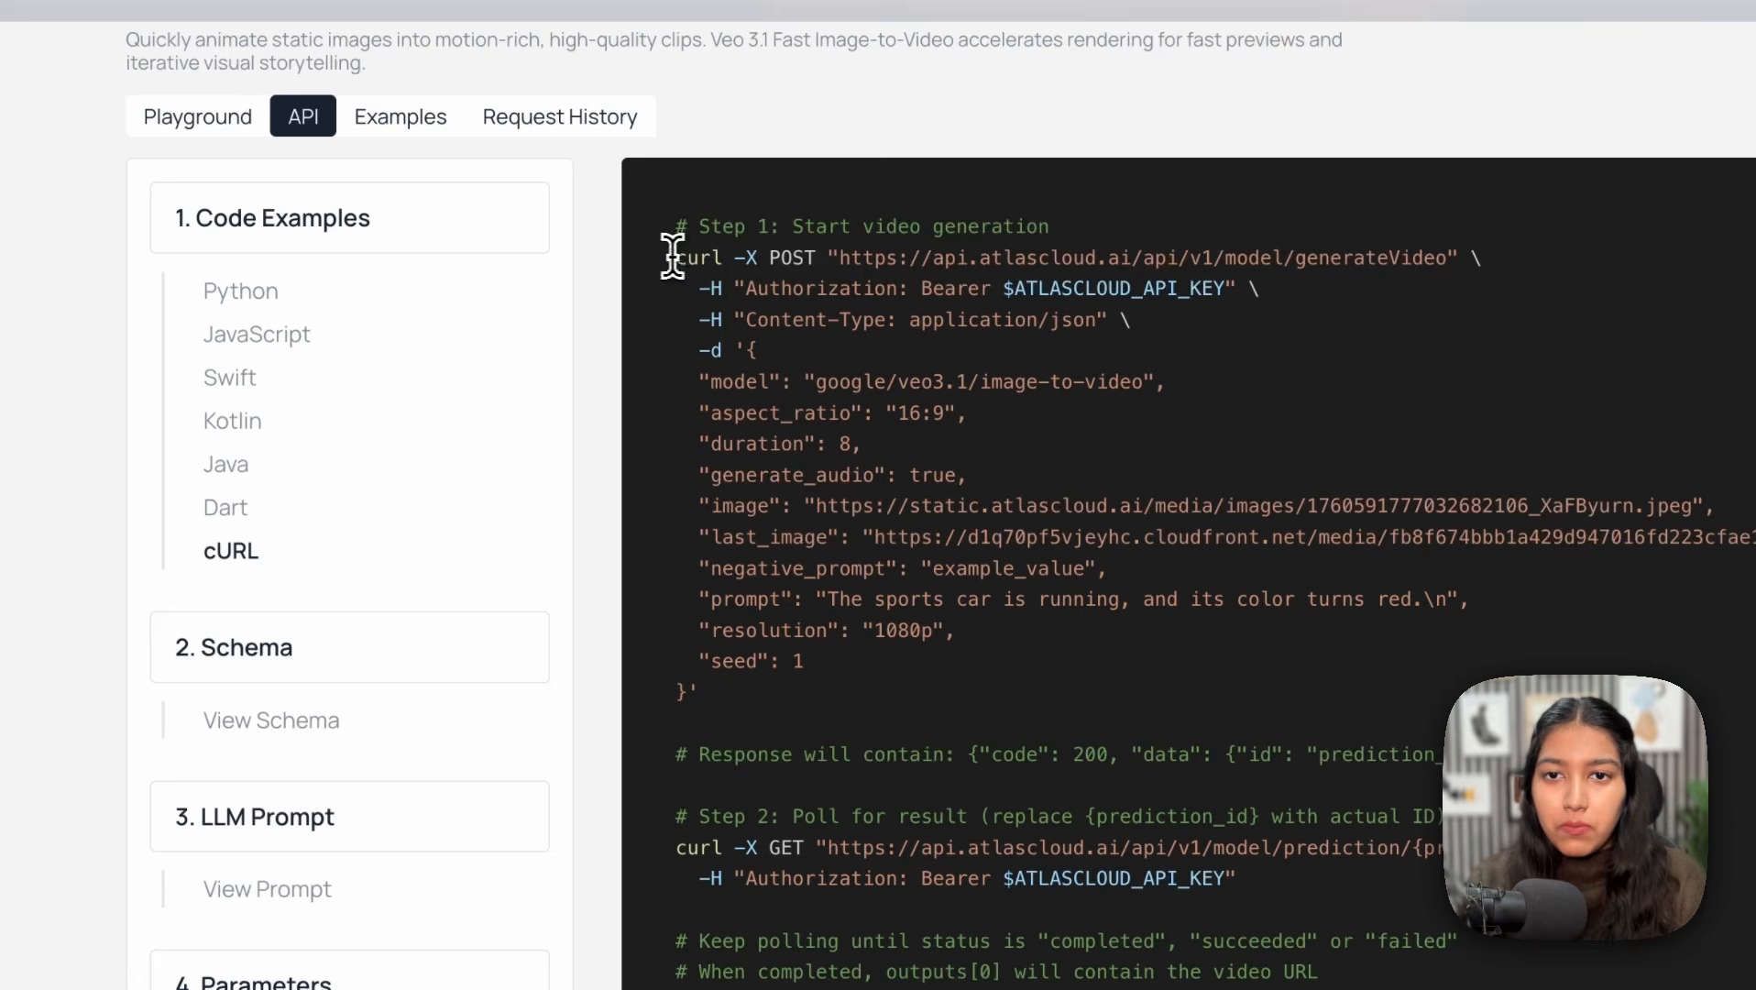
# Step: Copy the model's cURL request for starting video generation and import it into a new HTTP Request node after AI Agent1
pyautogui.moveTo(675, 254); pyautogui.dragTo(724, 658)
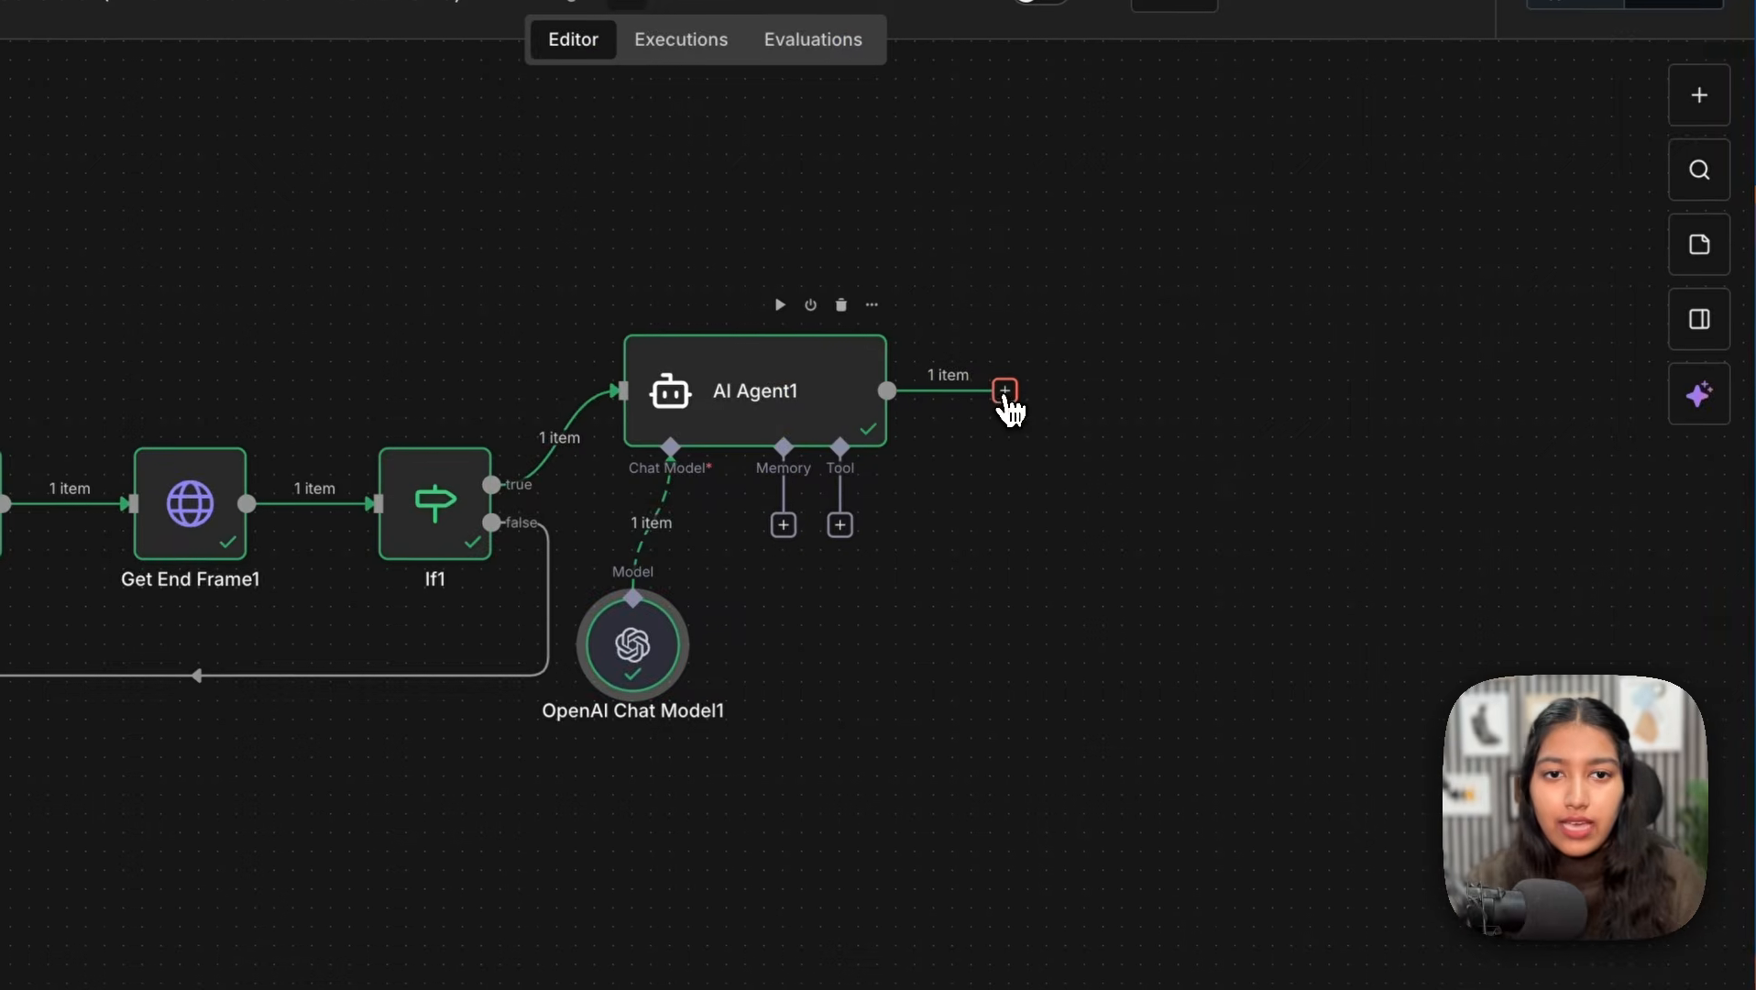
pyautogui.click(1002, 390)
pyautogui.write('htt')
pyautogui.click(1421, 316)
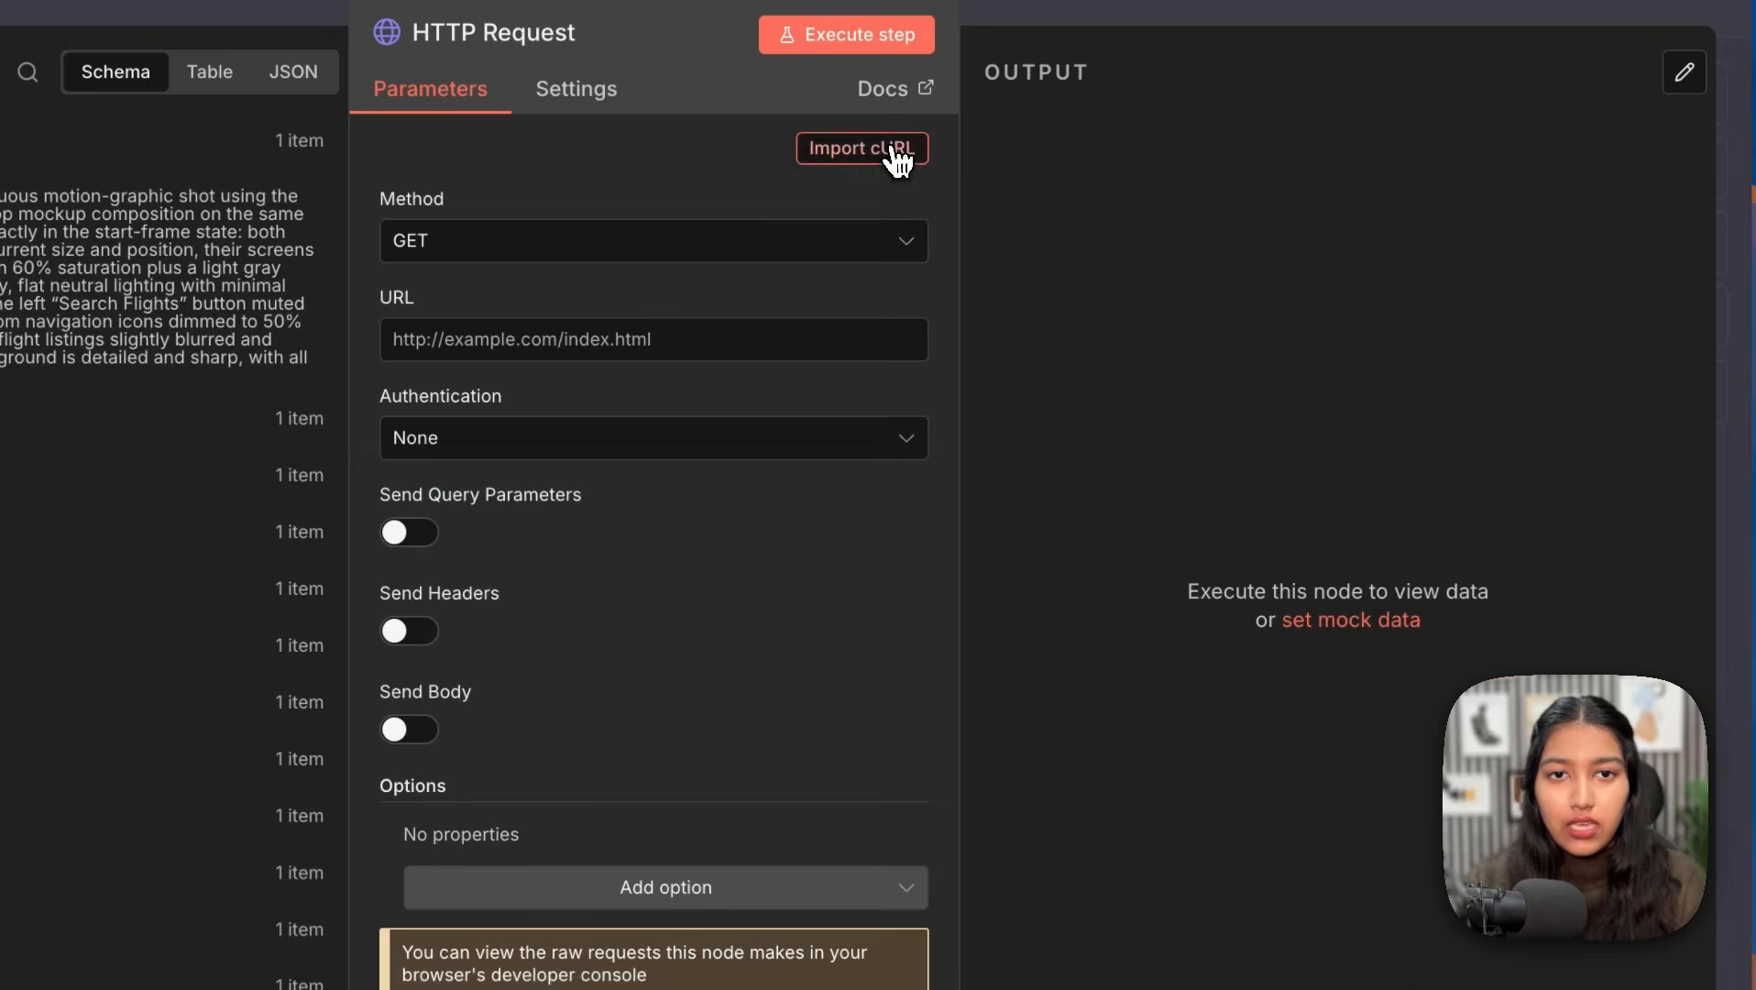
pyautogui.click(880, 149)
pyautogui.hotkey('ctrl', 'v')
pyautogui.click(1082, 687)
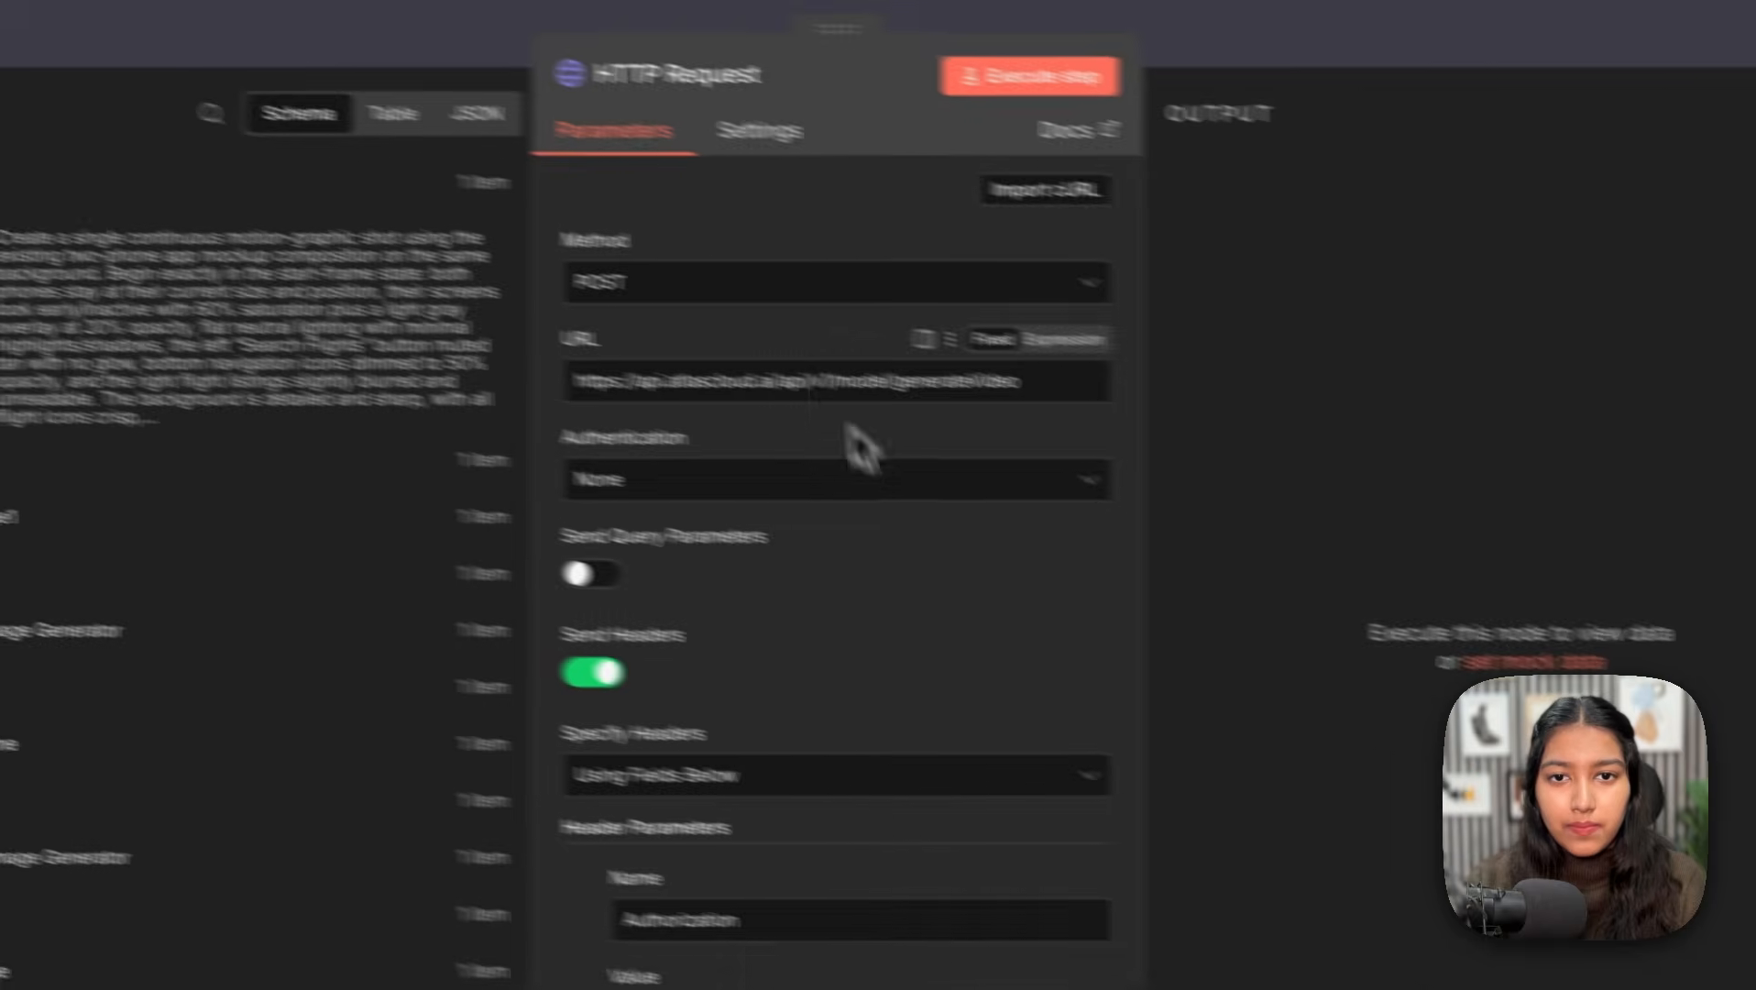
# Step: Review the imported HTTP Request's URL, headers and model body parameter
pyautogui.scroll(-4, 675, 404)
pyautogui.moveTo(737, 587); pyautogui.dragTo(545, 590)
pyautogui.scroll(-5, 790, 654)
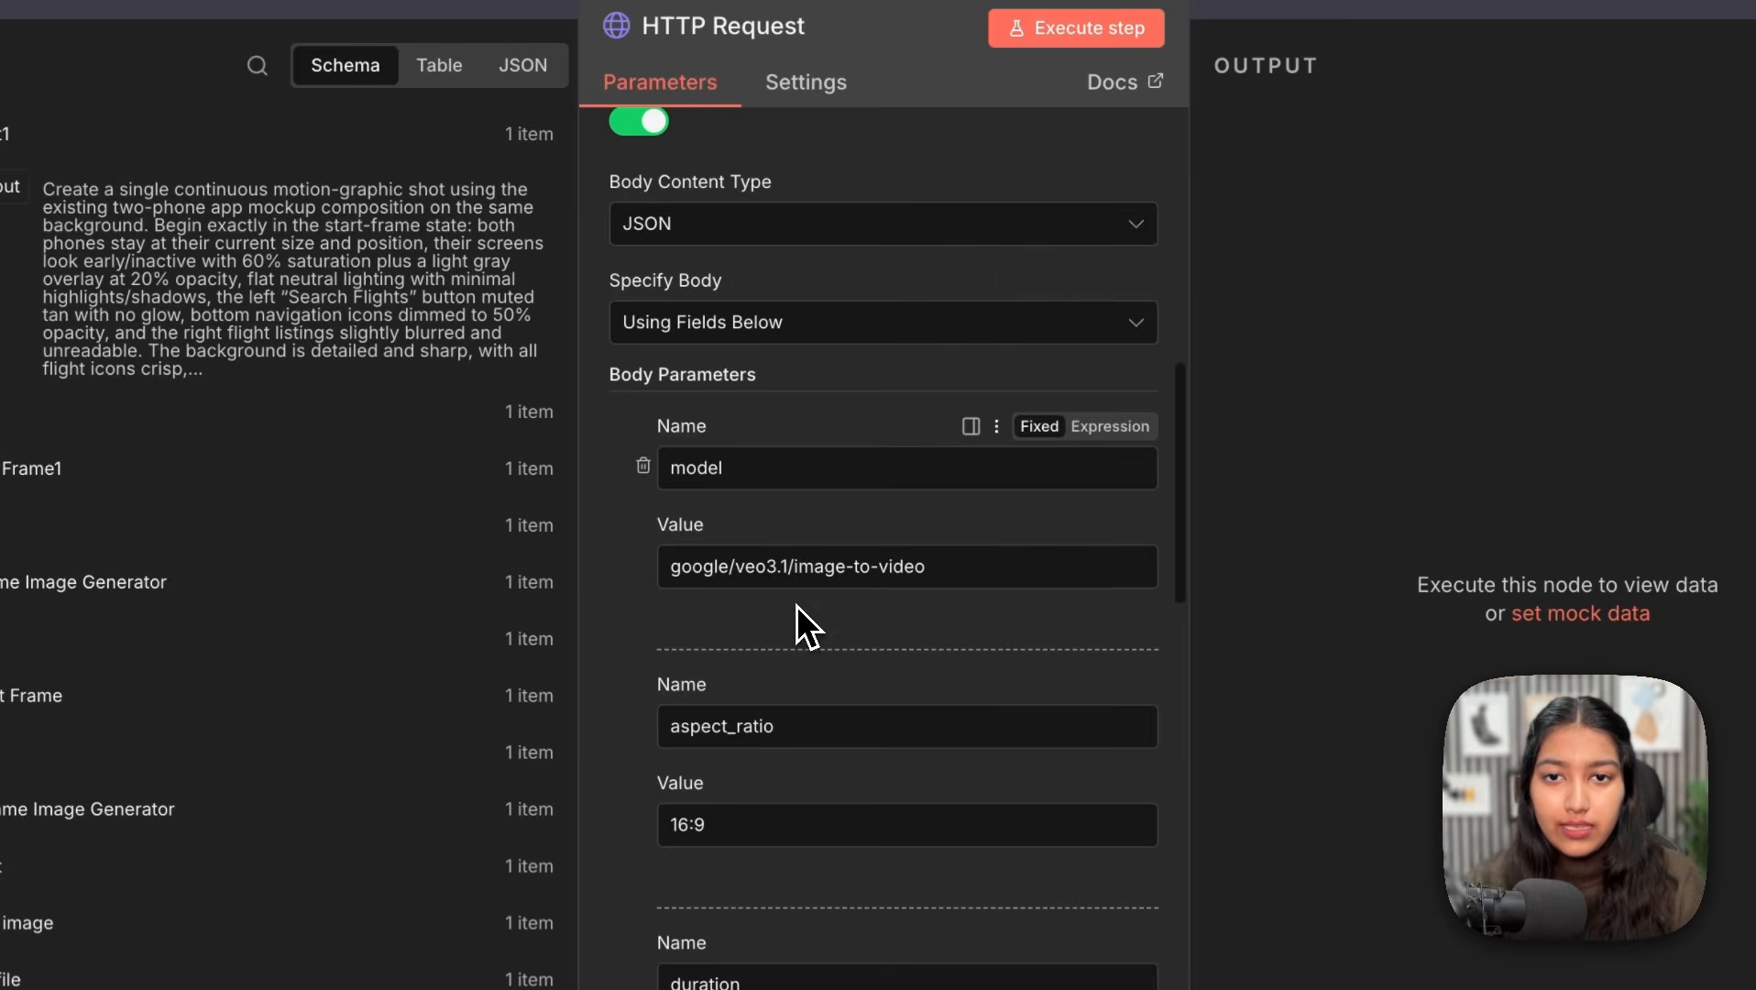
pyautogui.scroll(-2, 781, 377)
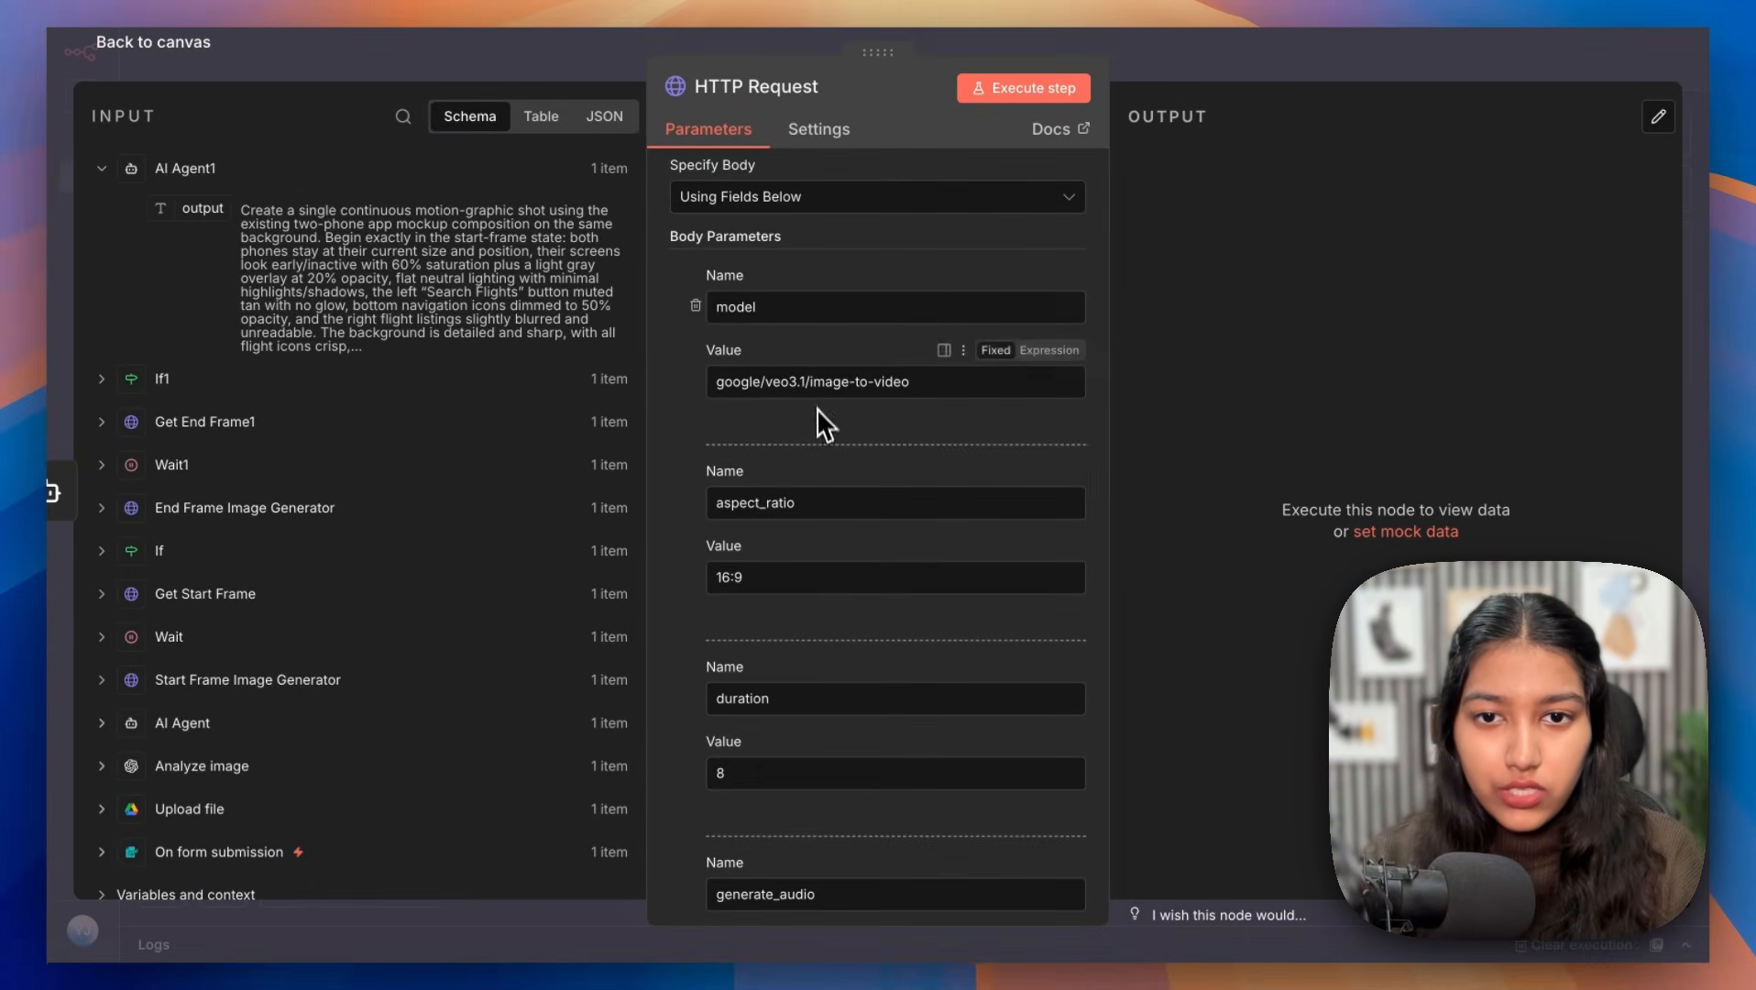
pyautogui.scroll(-2, 818, 415)
pyautogui.scroll(-2, 751, 453)
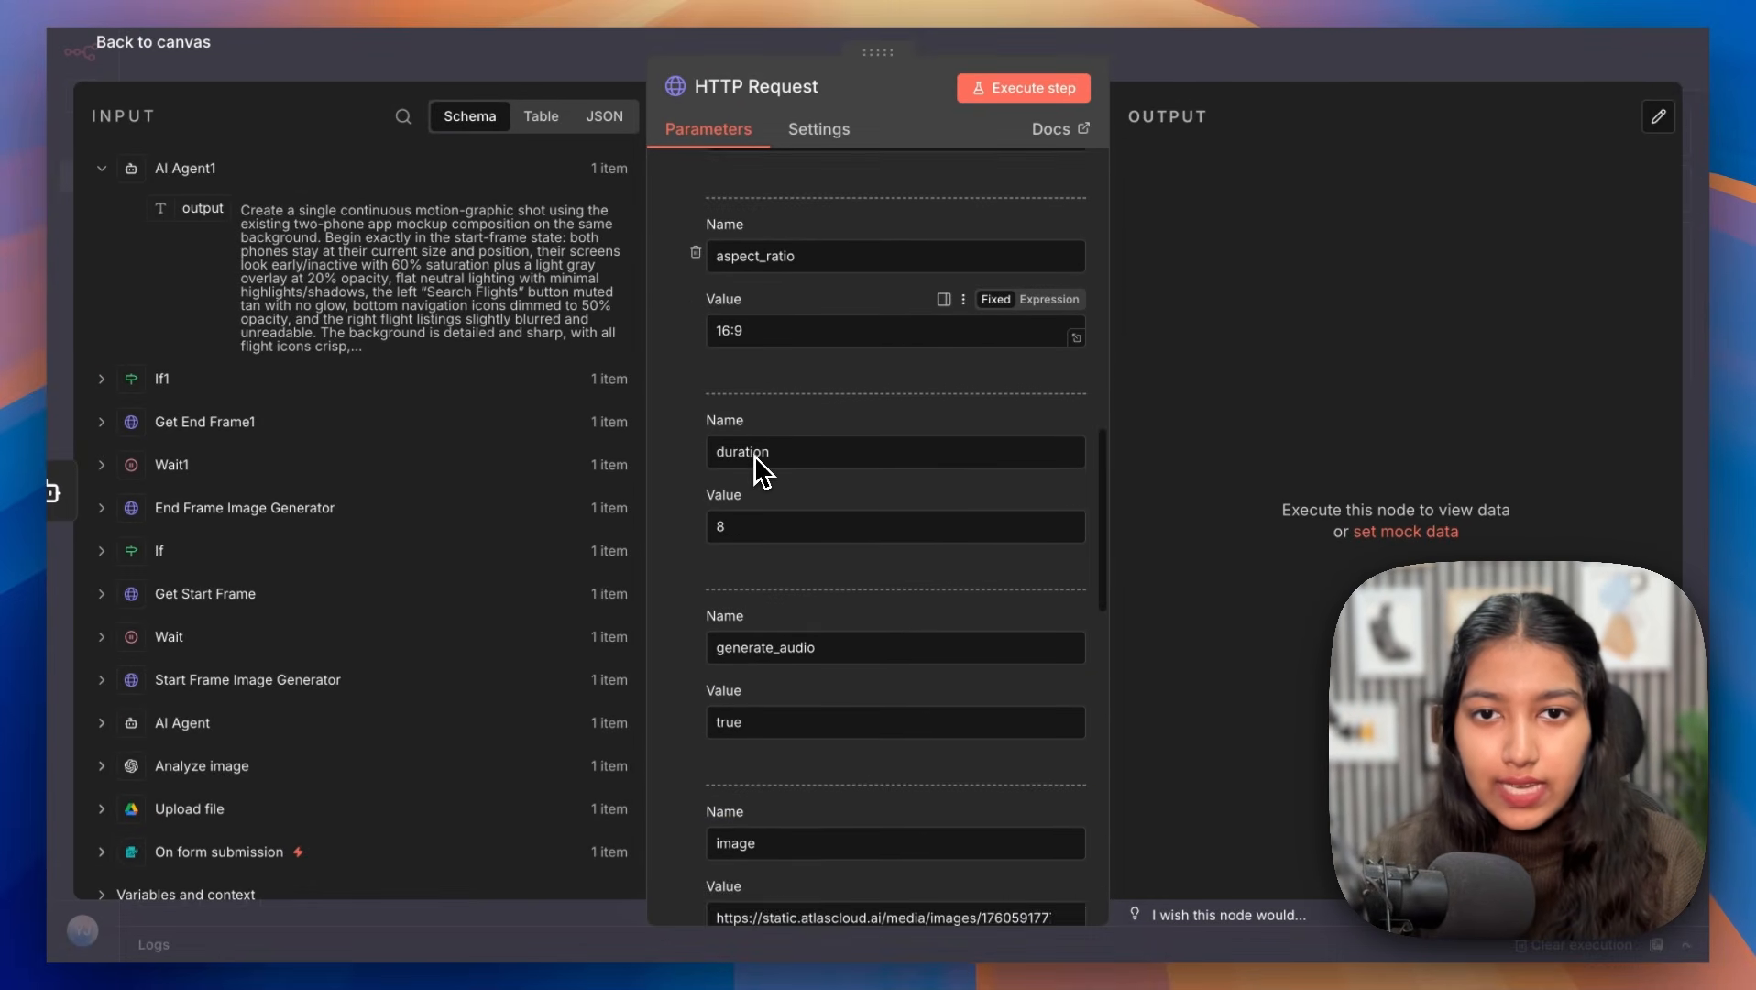
# Step: Review the aspect_ratio, duration and generate_audio body parameters of the HTTP Request node
pyautogui.moveTo(733, 329); pyautogui.dragTo(705, 328)
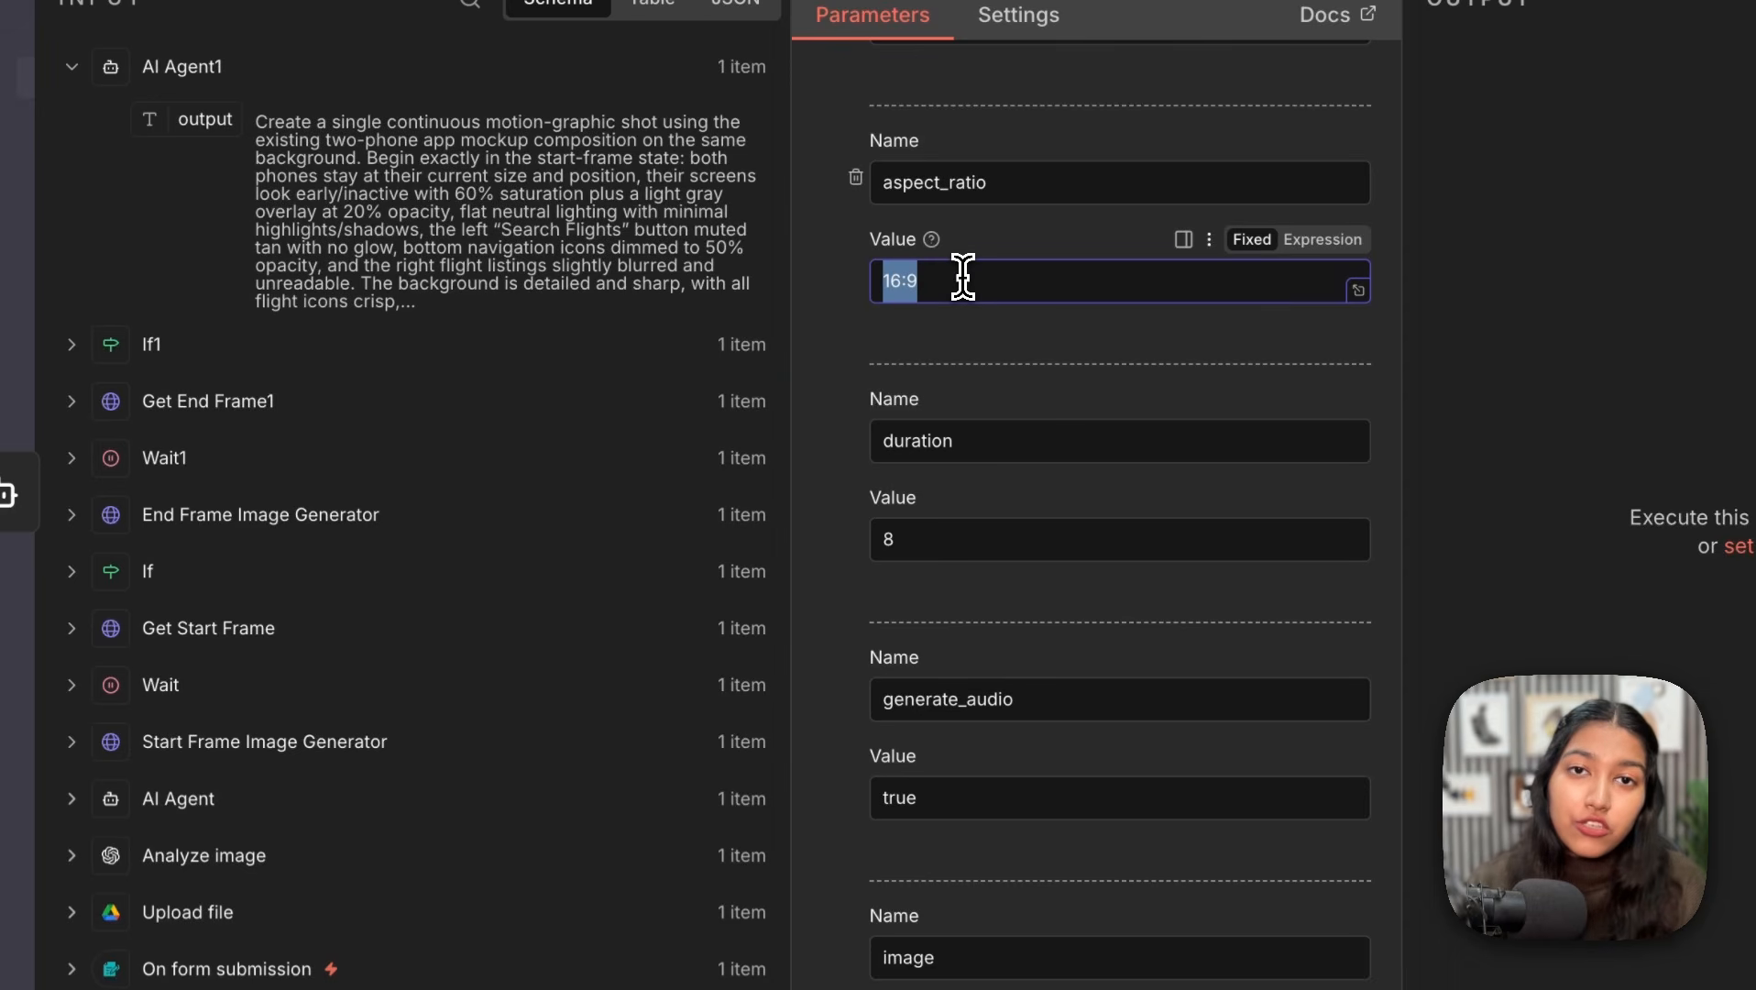
pyautogui.scroll(-2, 957, 275)
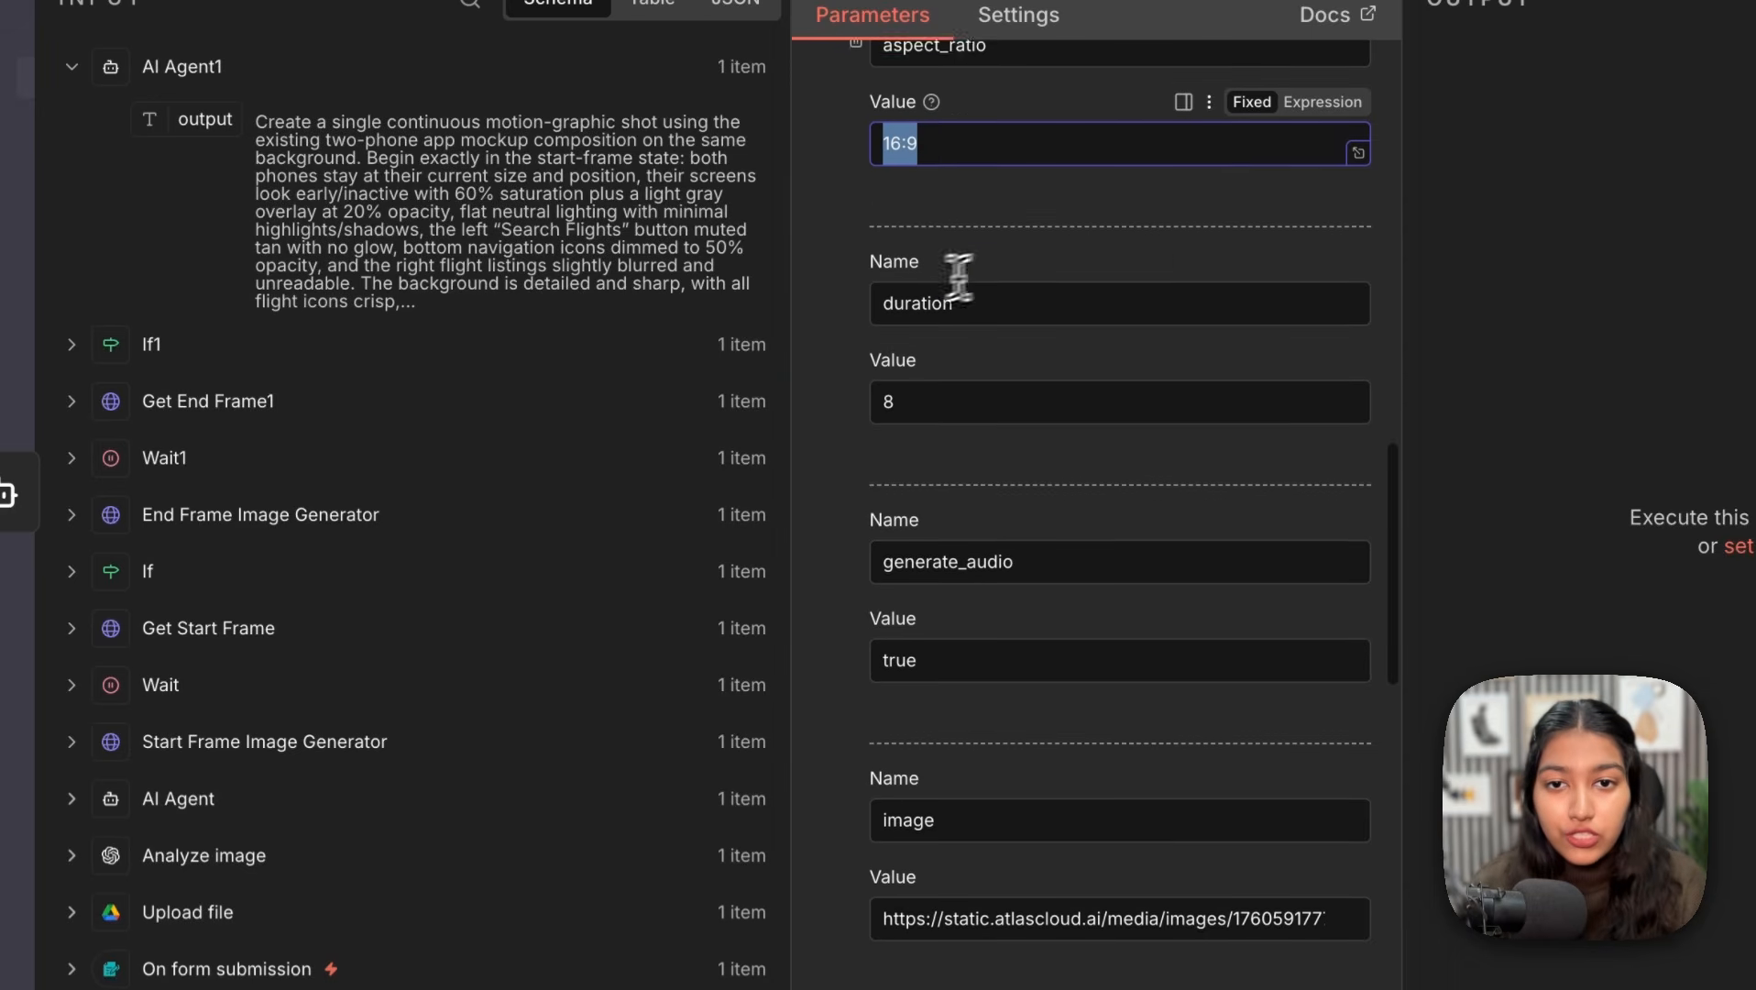
pyautogui.moveTo(893, 302); pyautogui.dragTo(958, 301)
pyautogui.click(900, 394)
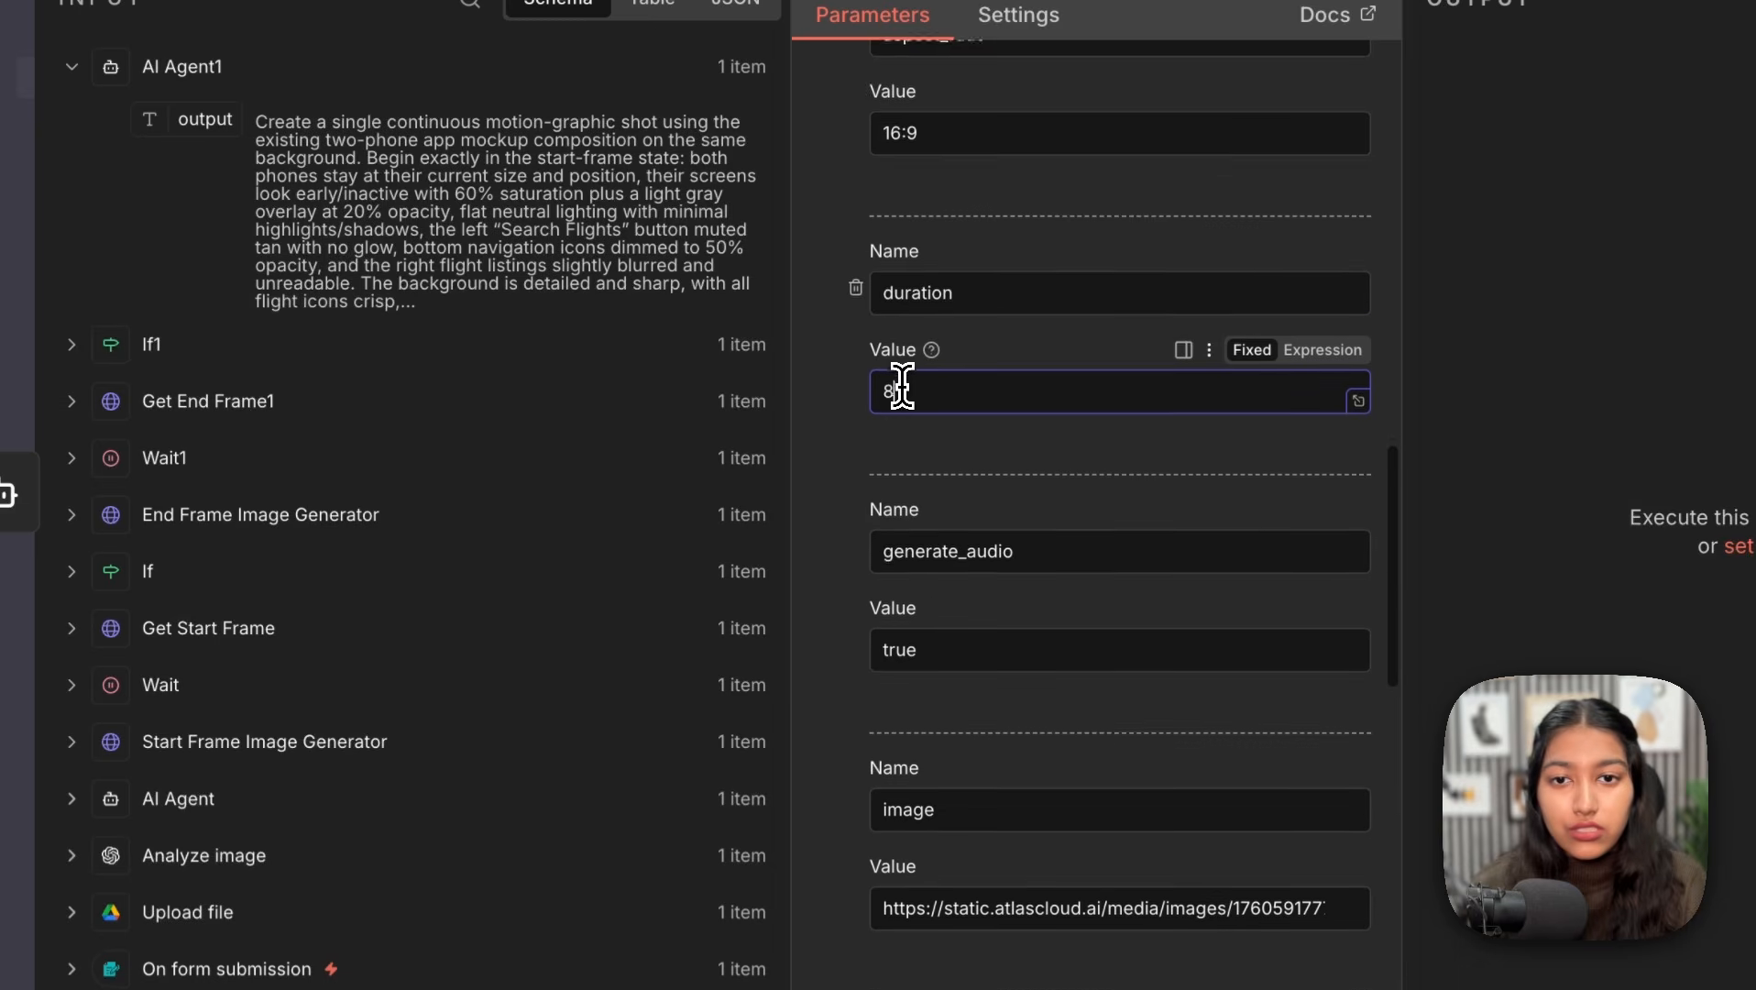
pyautogui.scroll(-3, 889, 385)
pyautogui.moveTo(885, 353); pyautogui.dragTo(1021, 353)
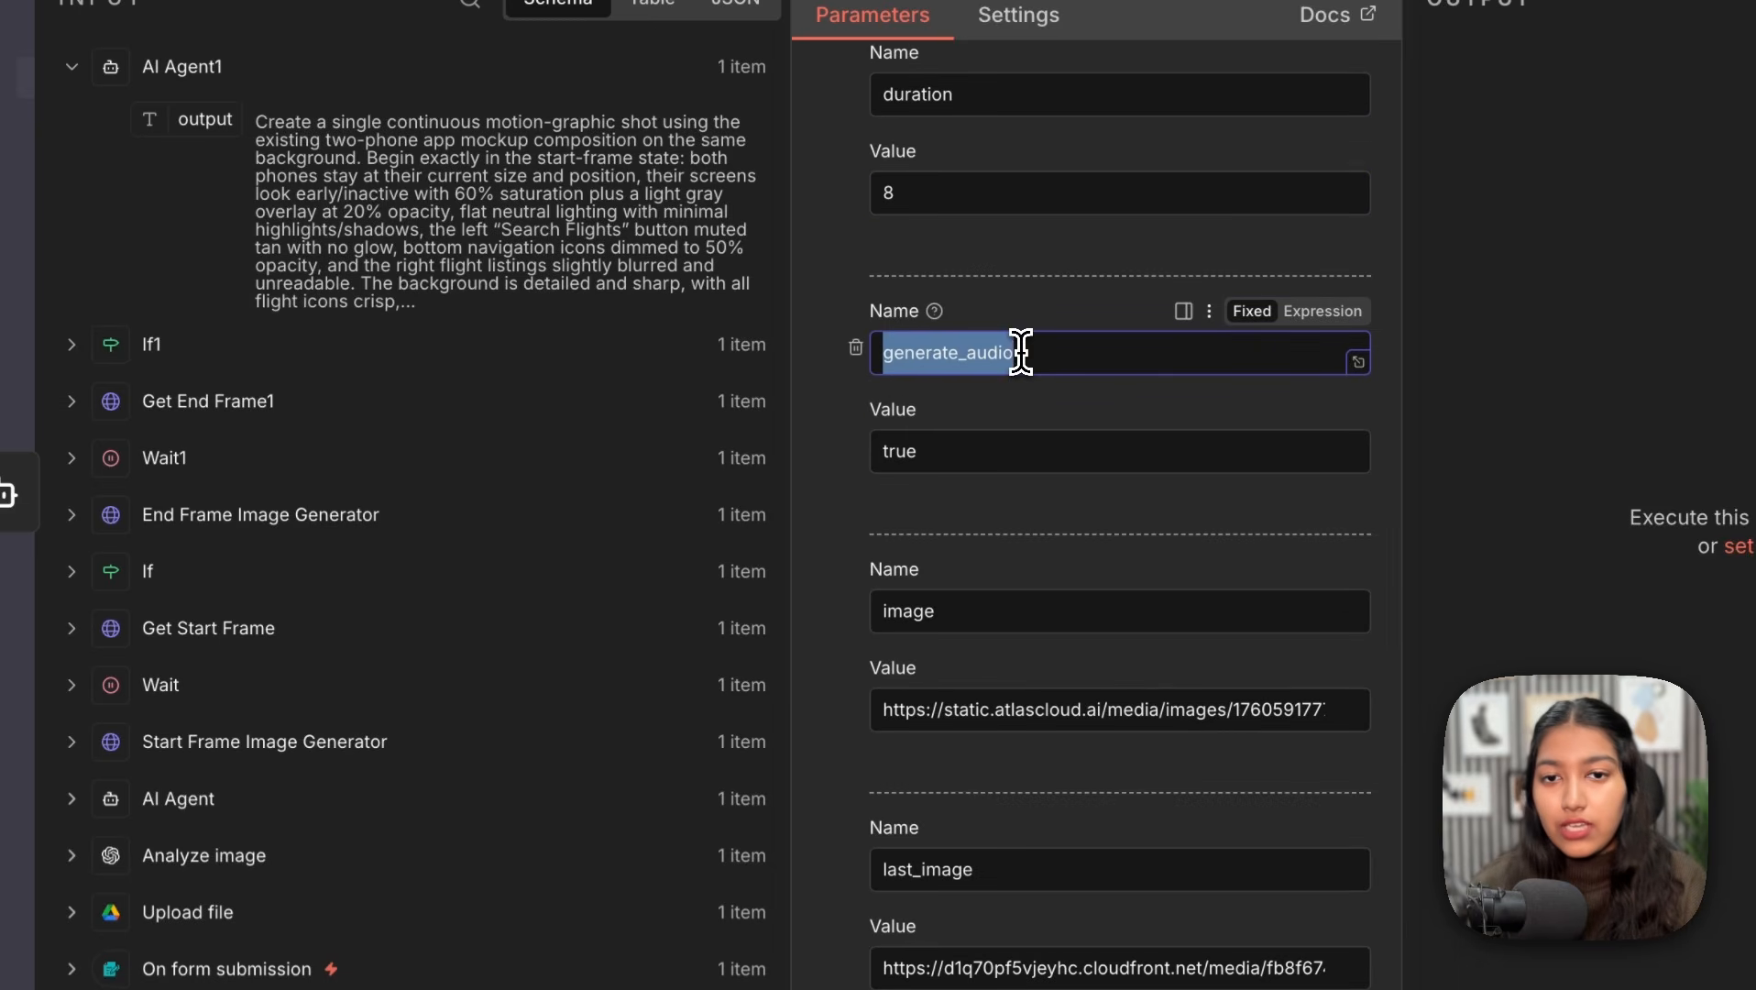
pyautogui.click(1006, 449)
pyautogui.scroll(-4, 1006, 447)
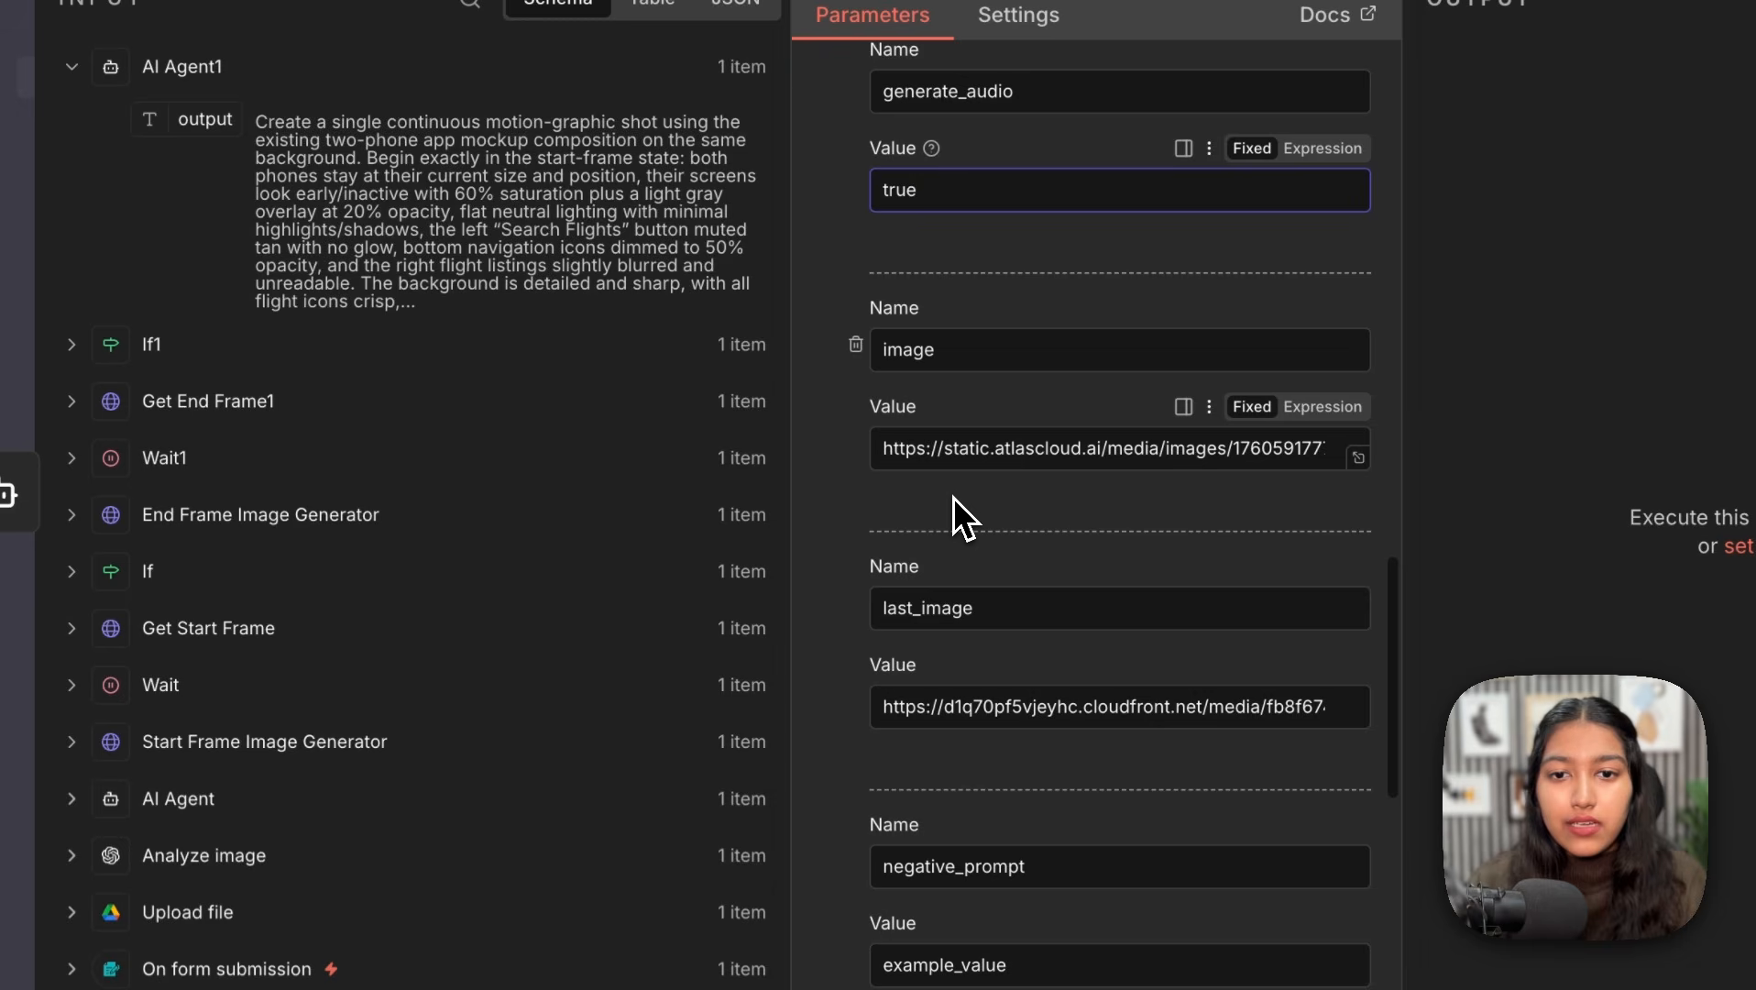
# Step: Replace the image parameter's sample URL with outputs[0] from the Get Start Frame node
pyautogui.tripleClick(919, 451)
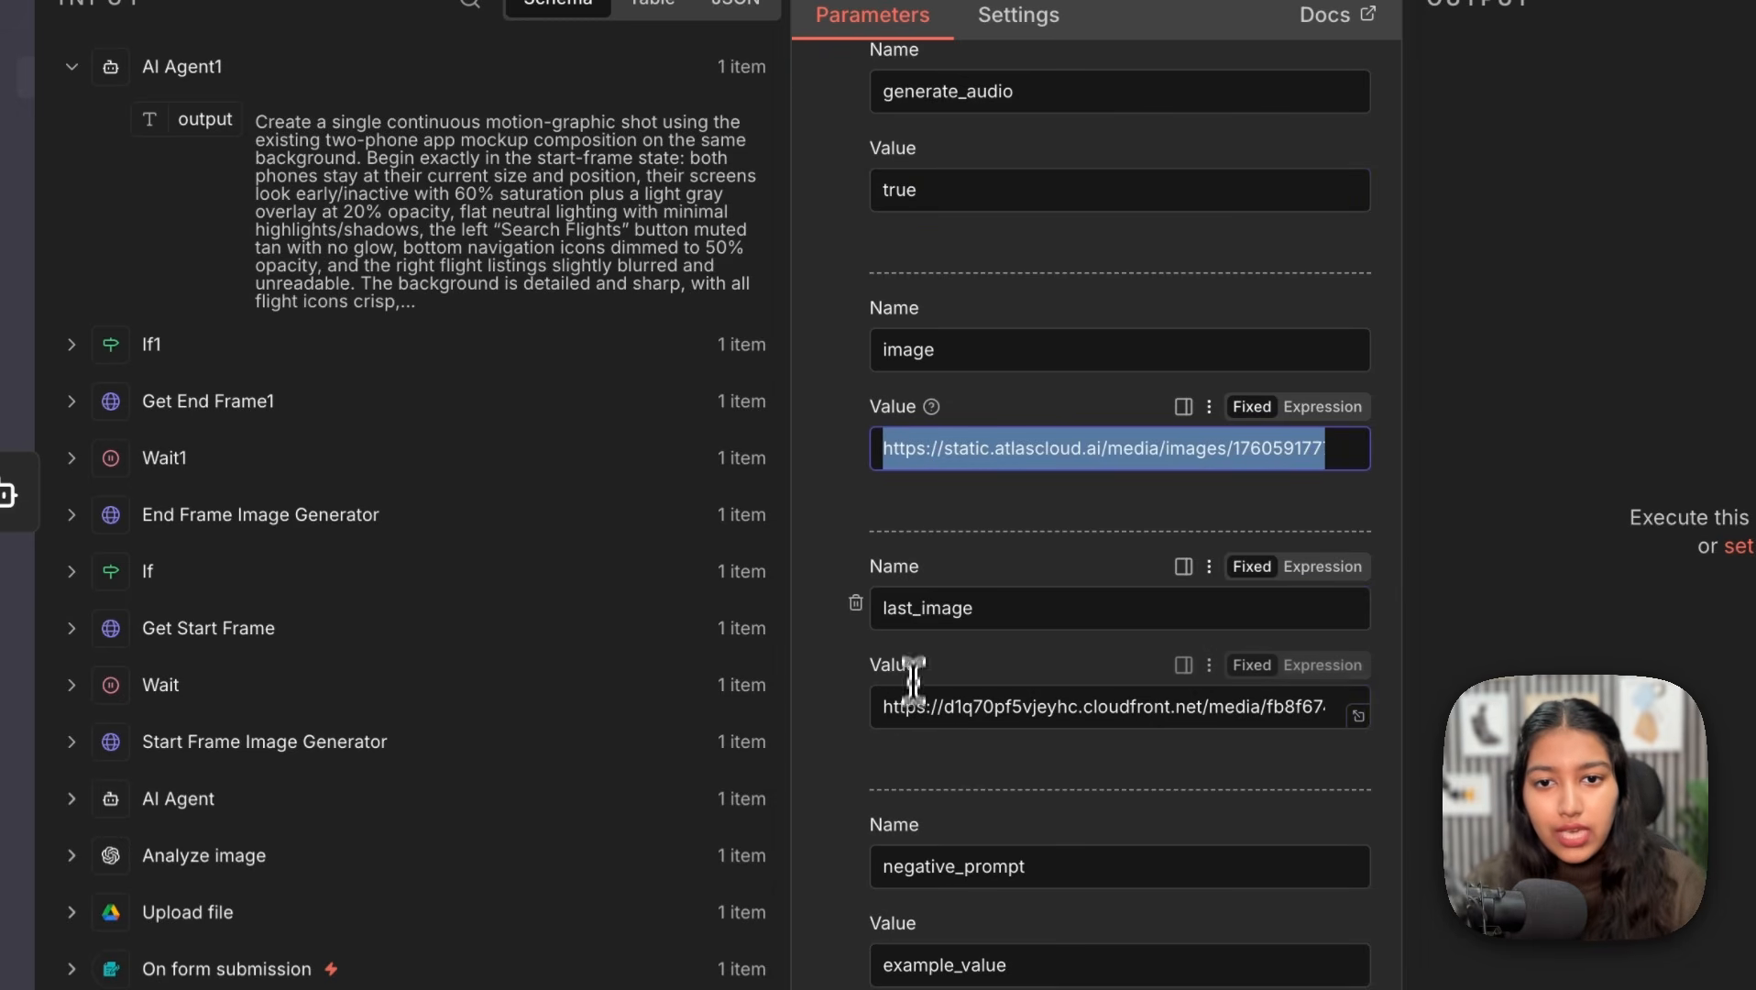
pyautogui.click(914, 705)
pyautogui.tripleClick(917, 457)
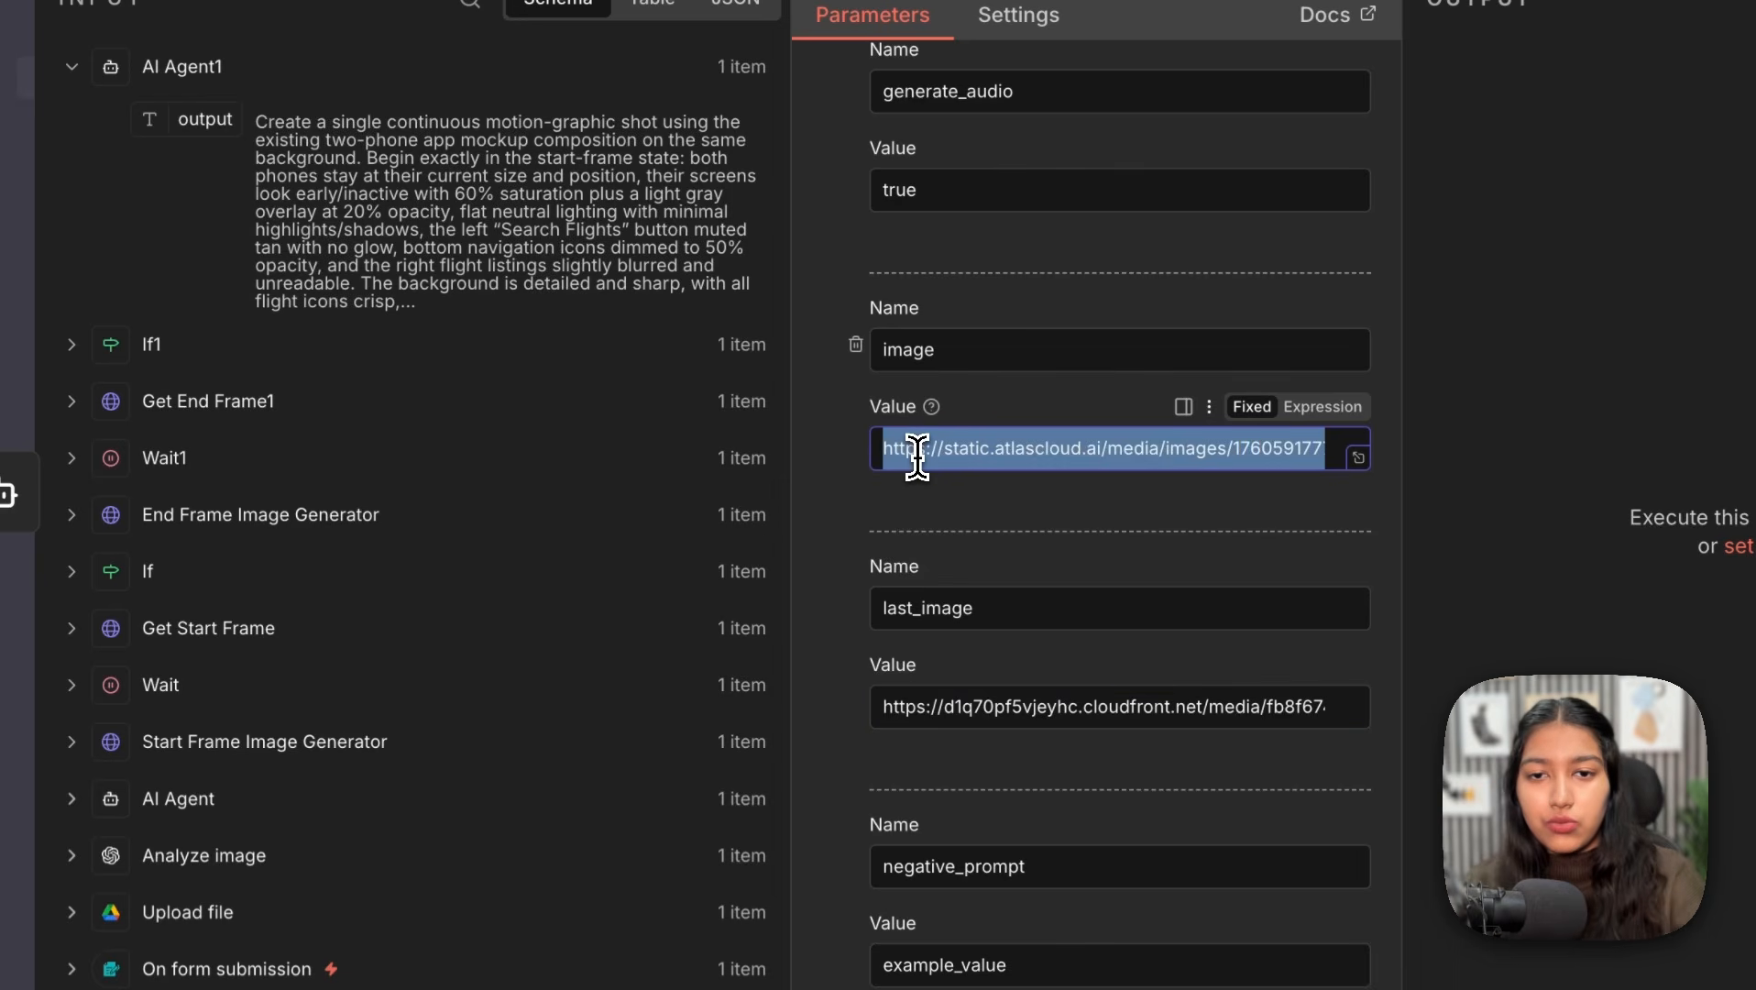
pyautogui.press('BackSpace')
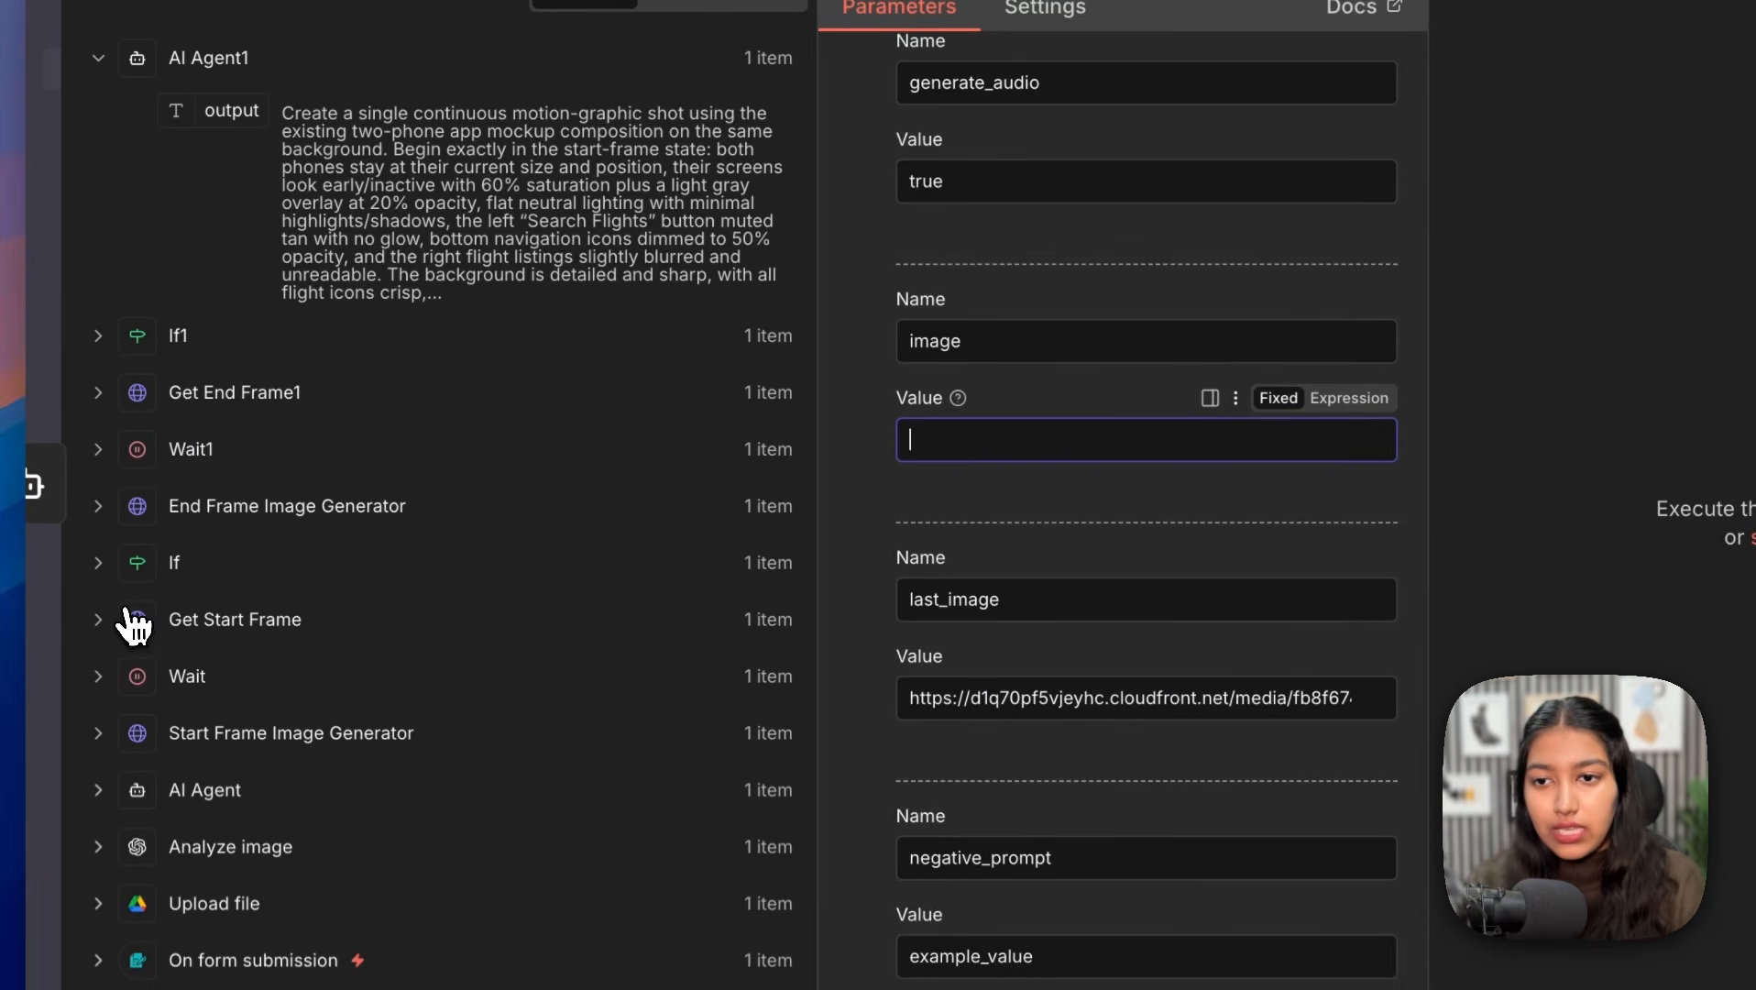
pyautogui.click(99, 621)
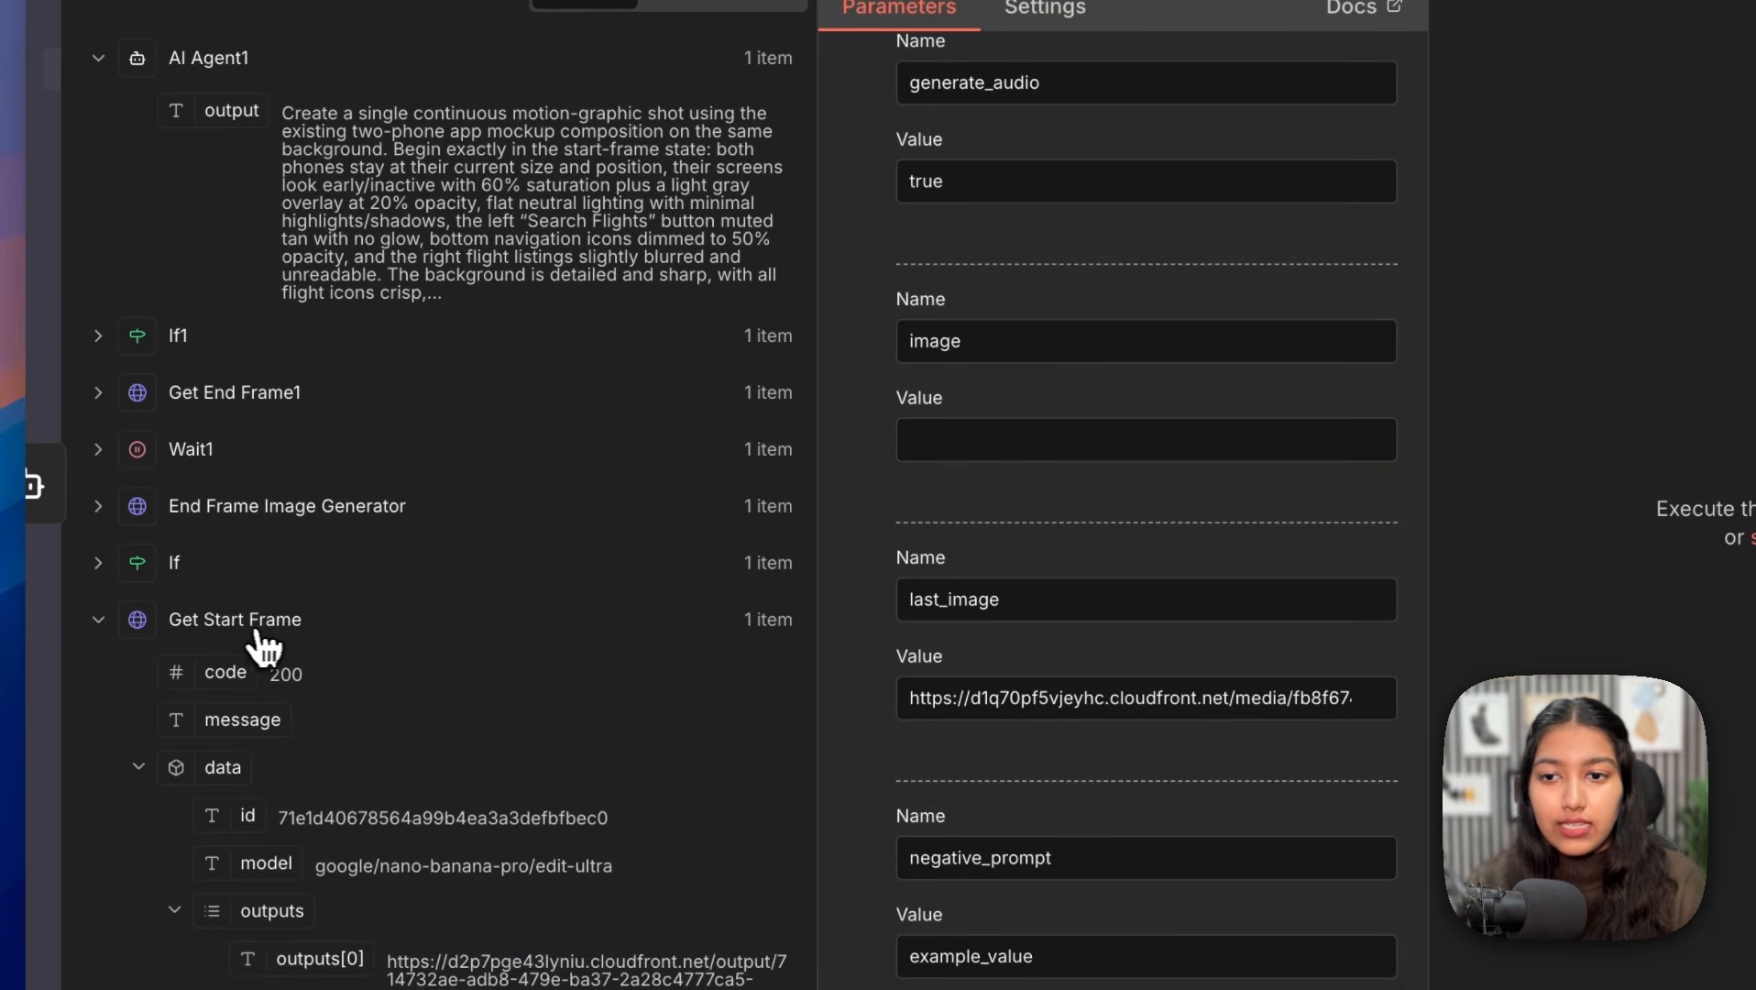
pyautogui.scroll(-5, 294, 646)
pyautogui.moveTo(303, 532); pyautogui.dragTo(947, 426)
pyautogui.moveTo(853, 388); pyautogui.dragTo(853, 391)
# Step: Replace the last_image parameter's sample URL with outputs[0] from the Get End Frame1 node
pyautogui.tripleClick(1005, 718)
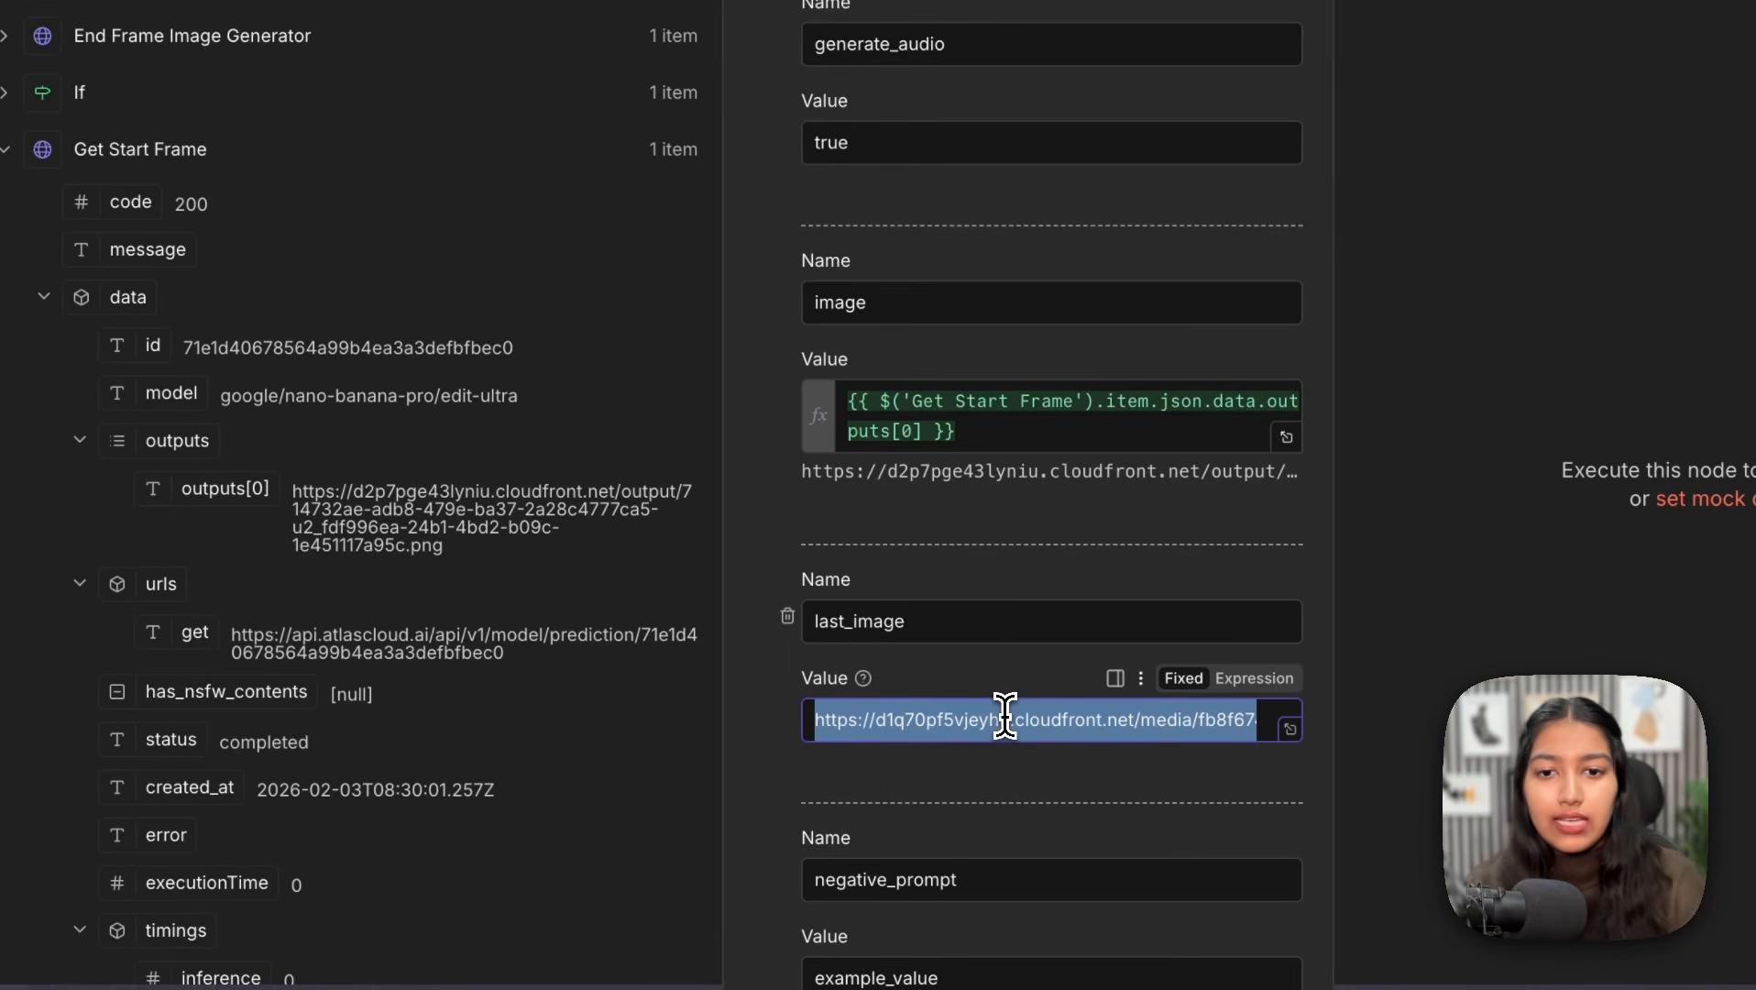
pyautogui.press('BackSpace')
pyautogui.scroll(3, 121, 391)
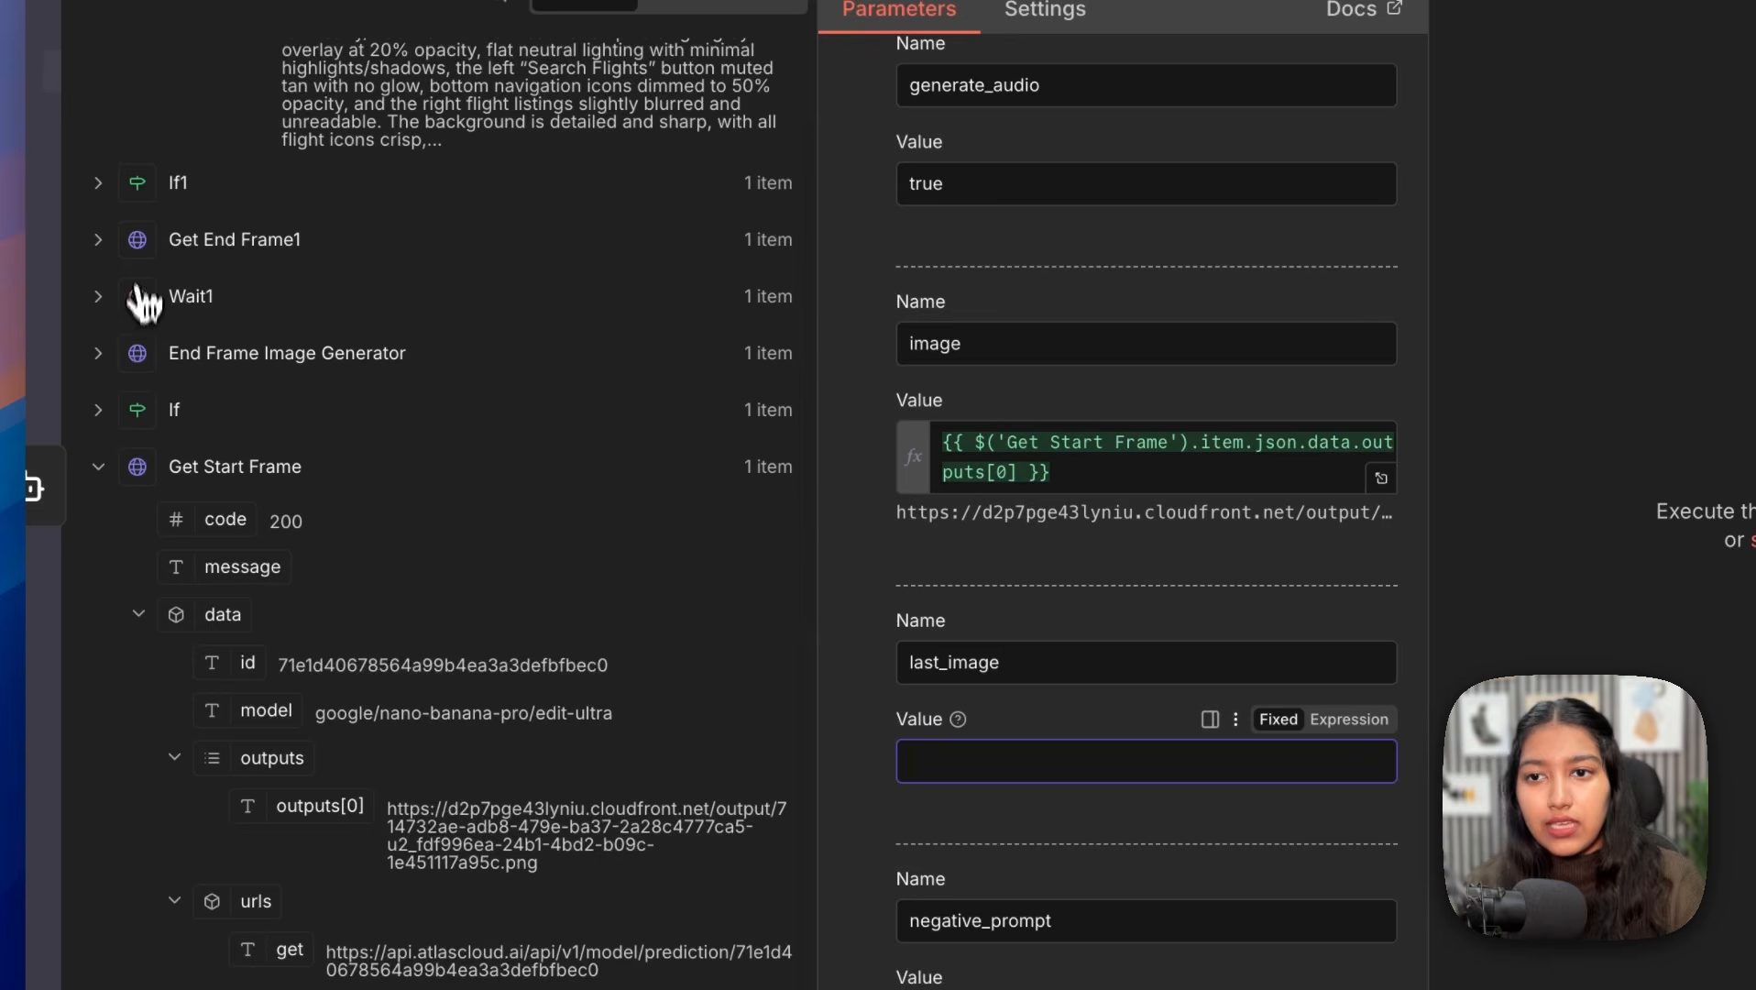
pyautogui.click(100, 242)
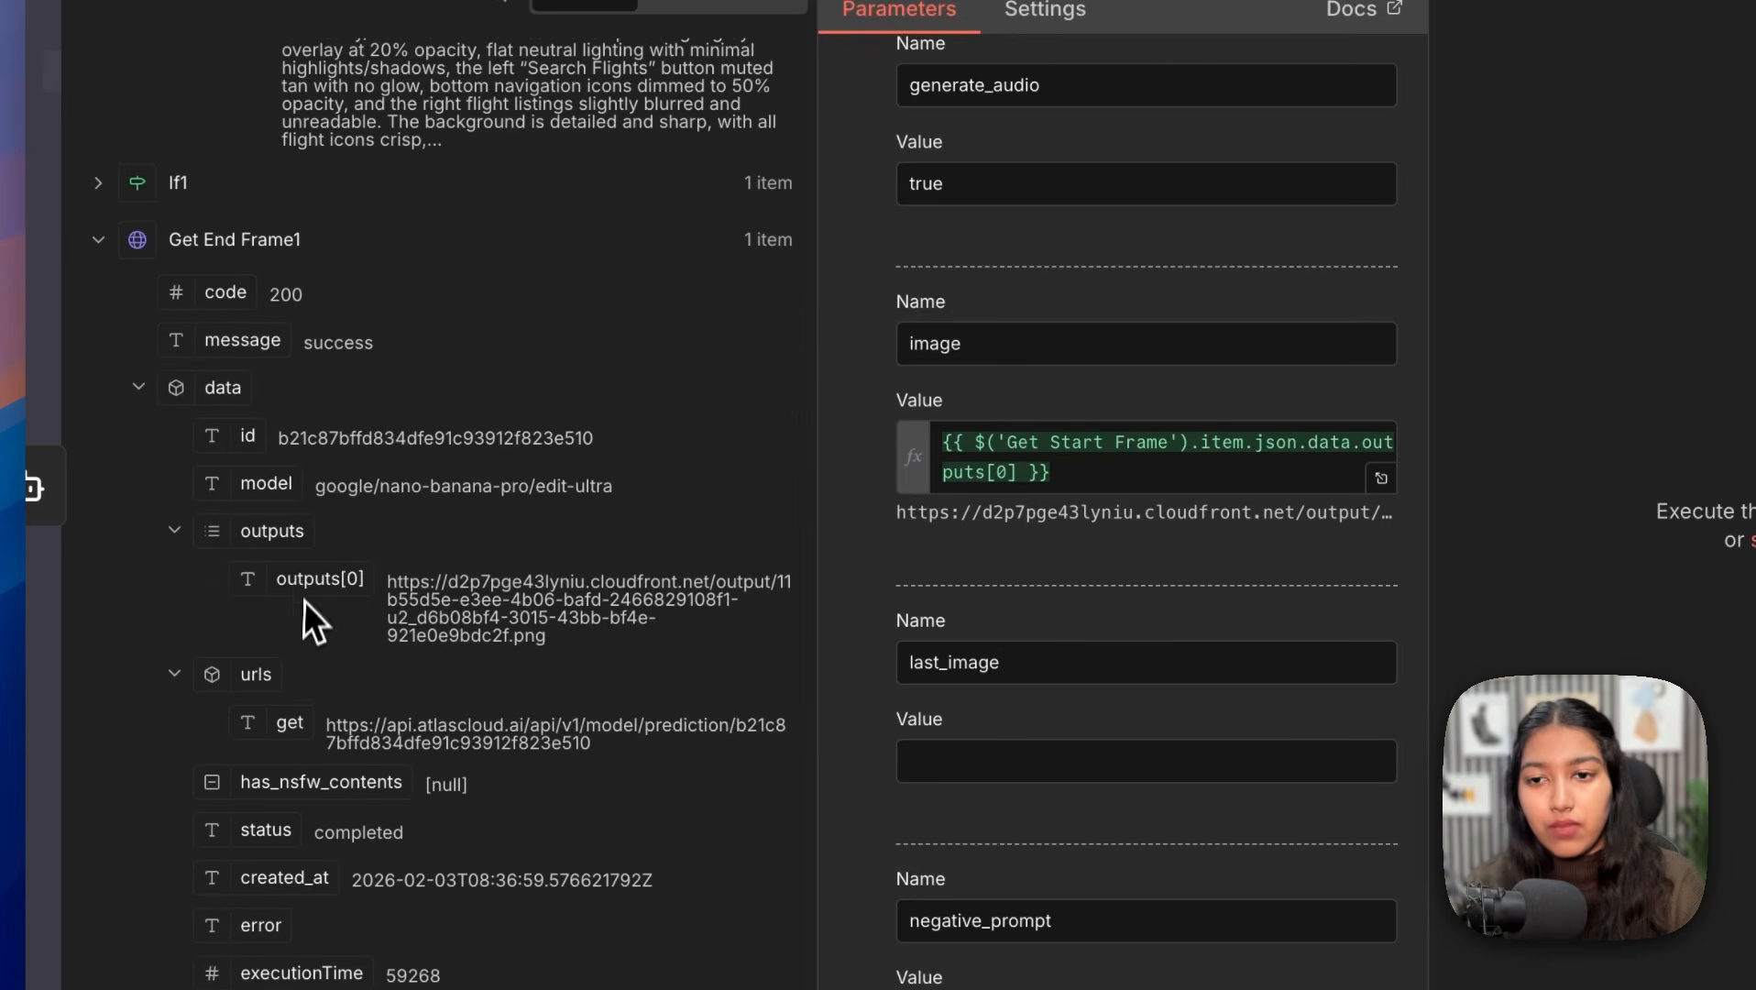
pyautogui.moveTo(303, 601); pyautogui.dragTo(977, 770)
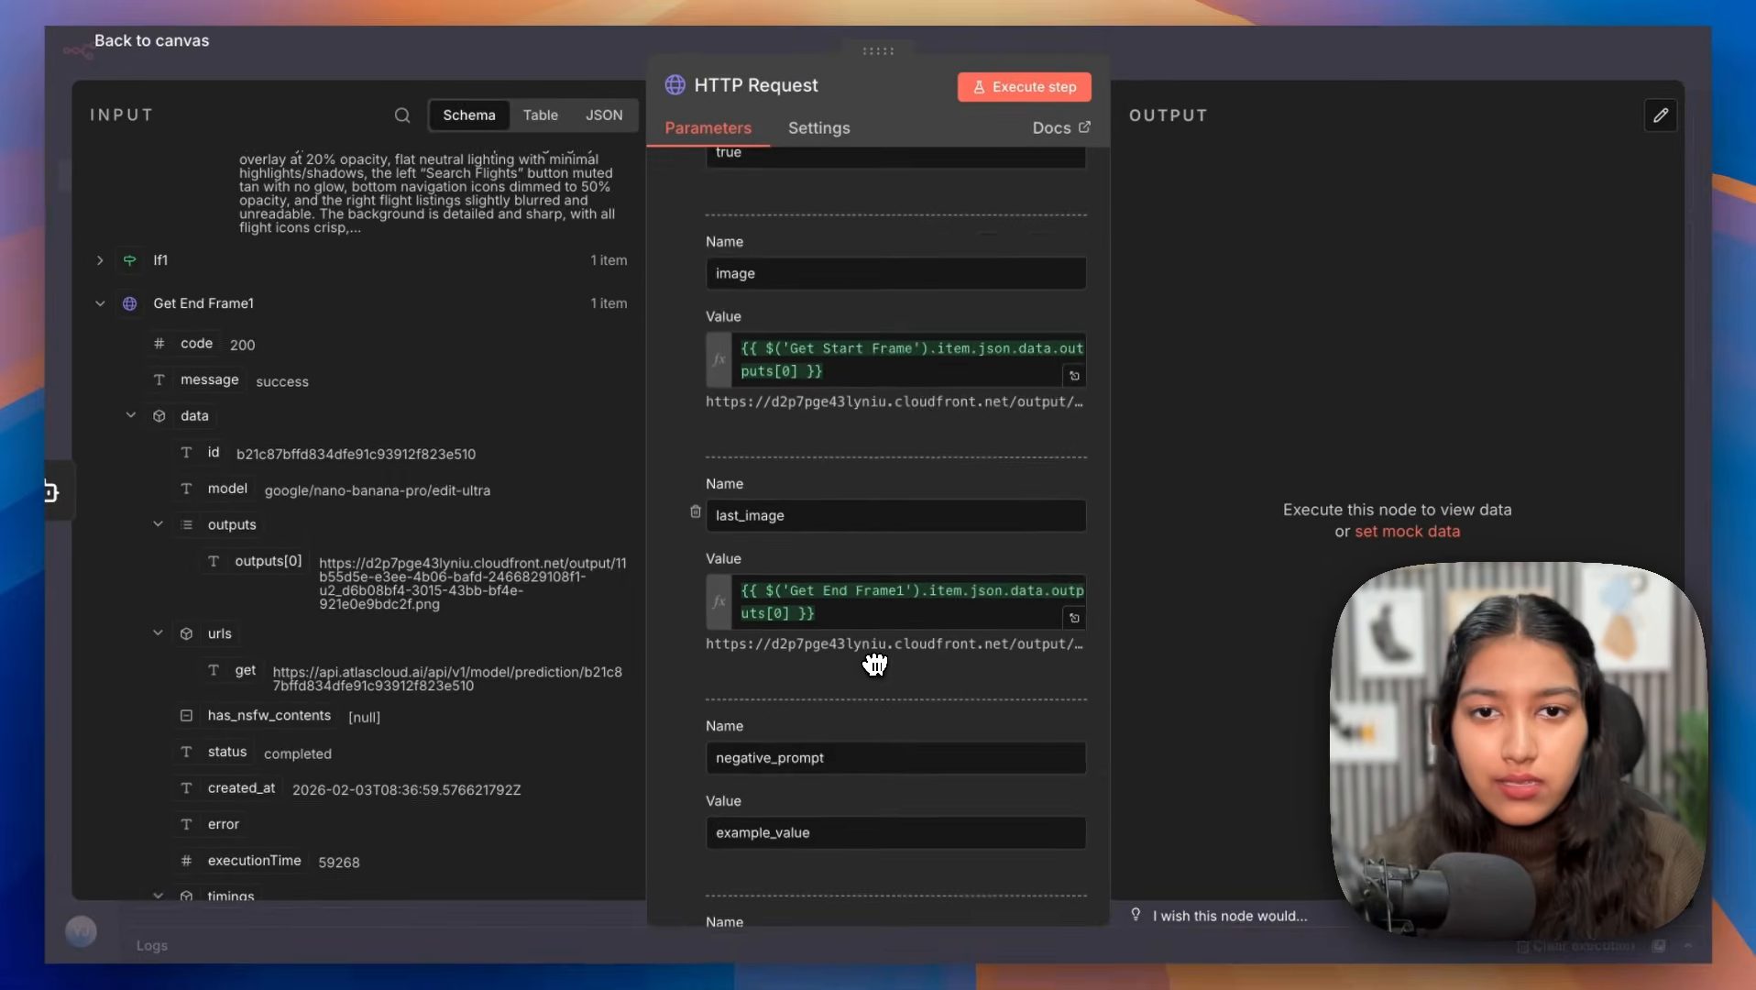
# Step: Delete the negative_prompt parameter and replace the prompt parameter's sample text with the output of AI Agent1
pyautogui.scroll(-5, 907, 568)
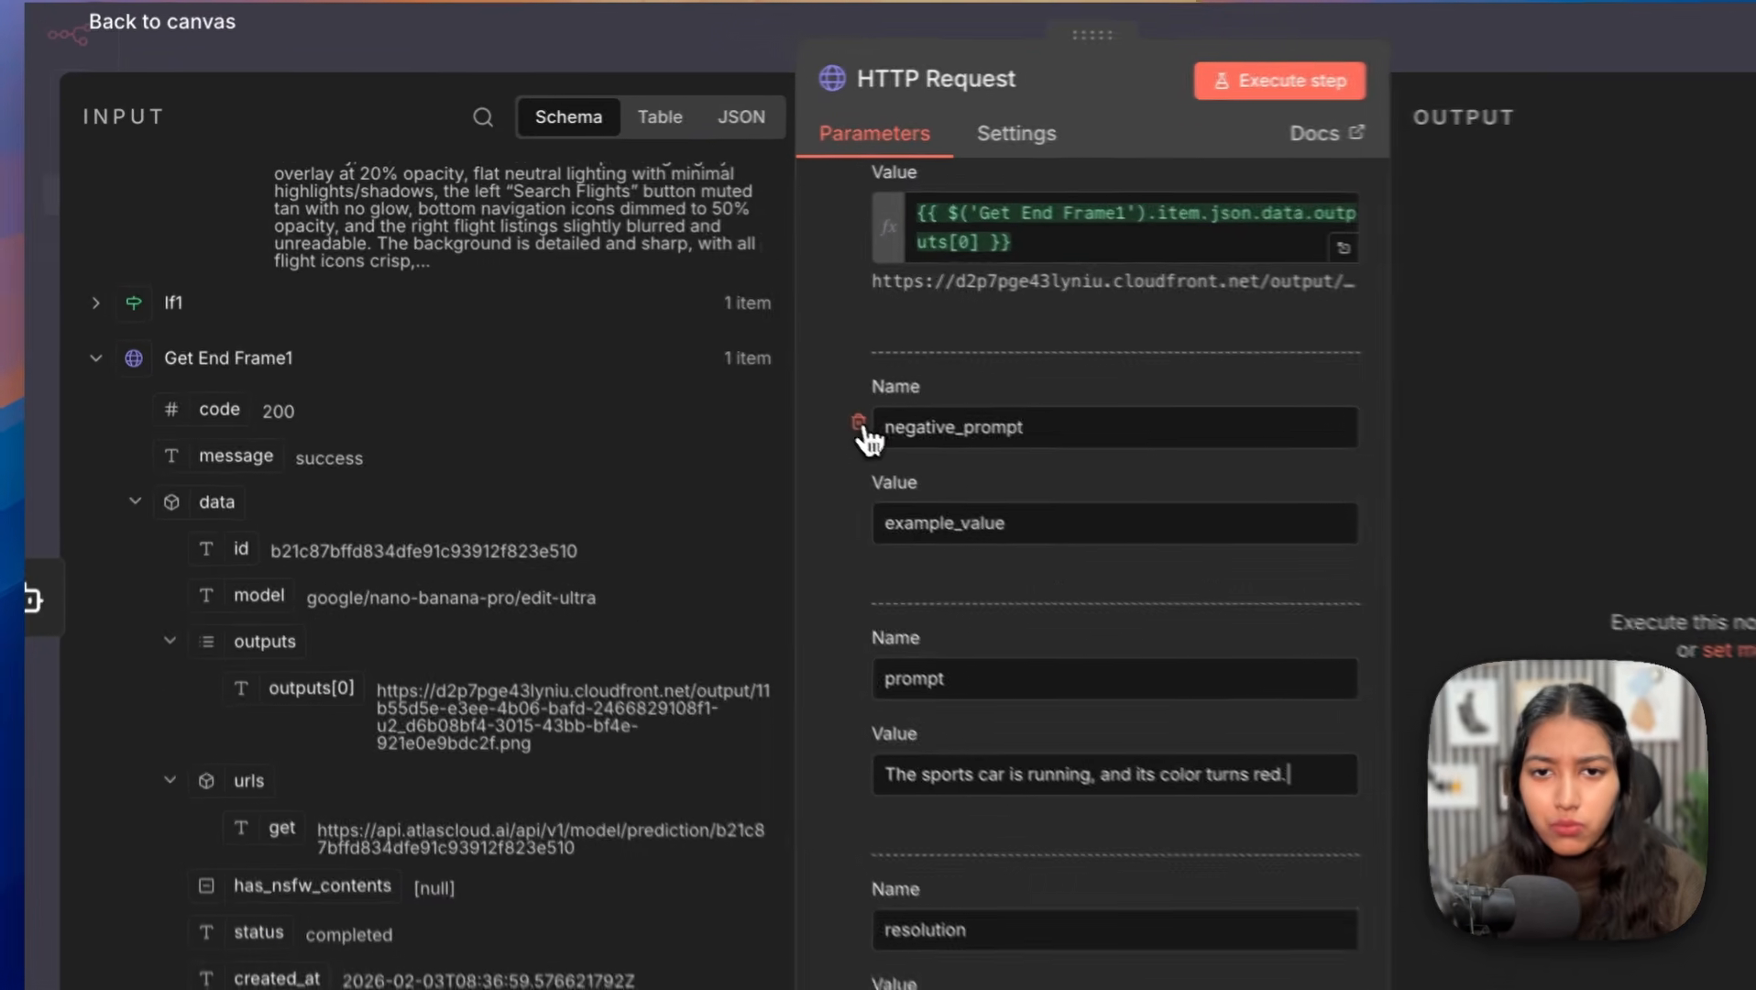
pyautogui.click(696, 355)
pyautogui.tripleClick(949, 535)
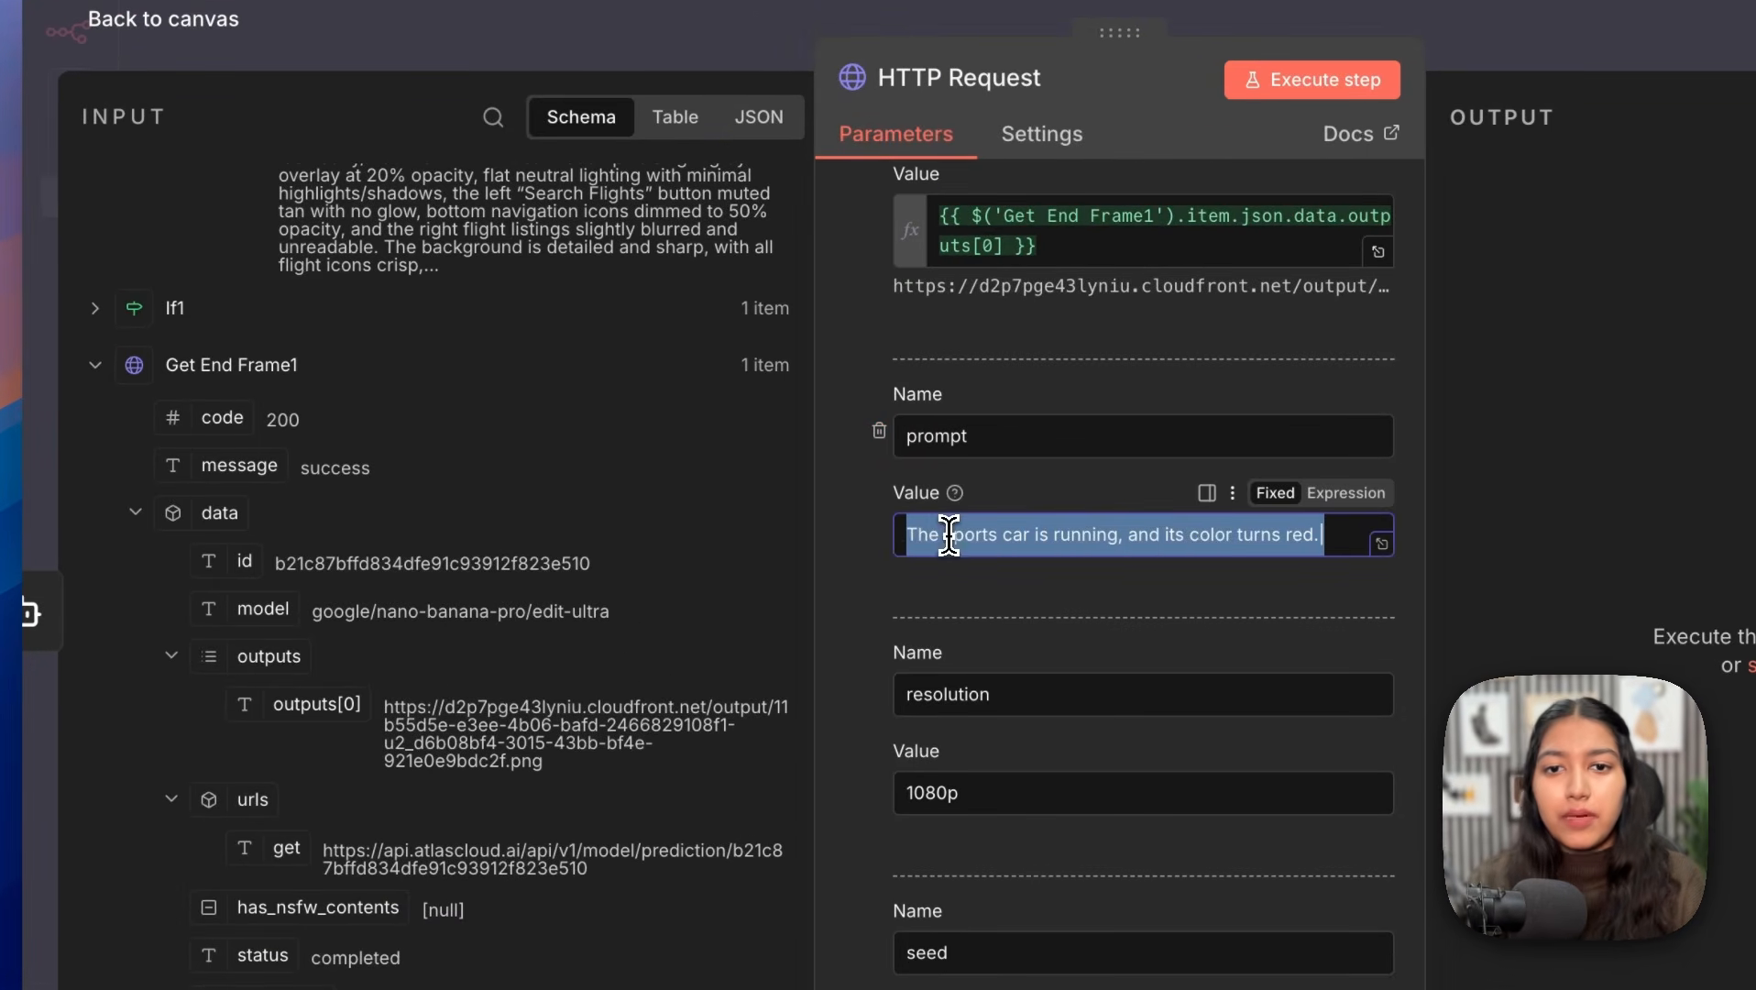
pyautogui.scroll(3, 315, 367)
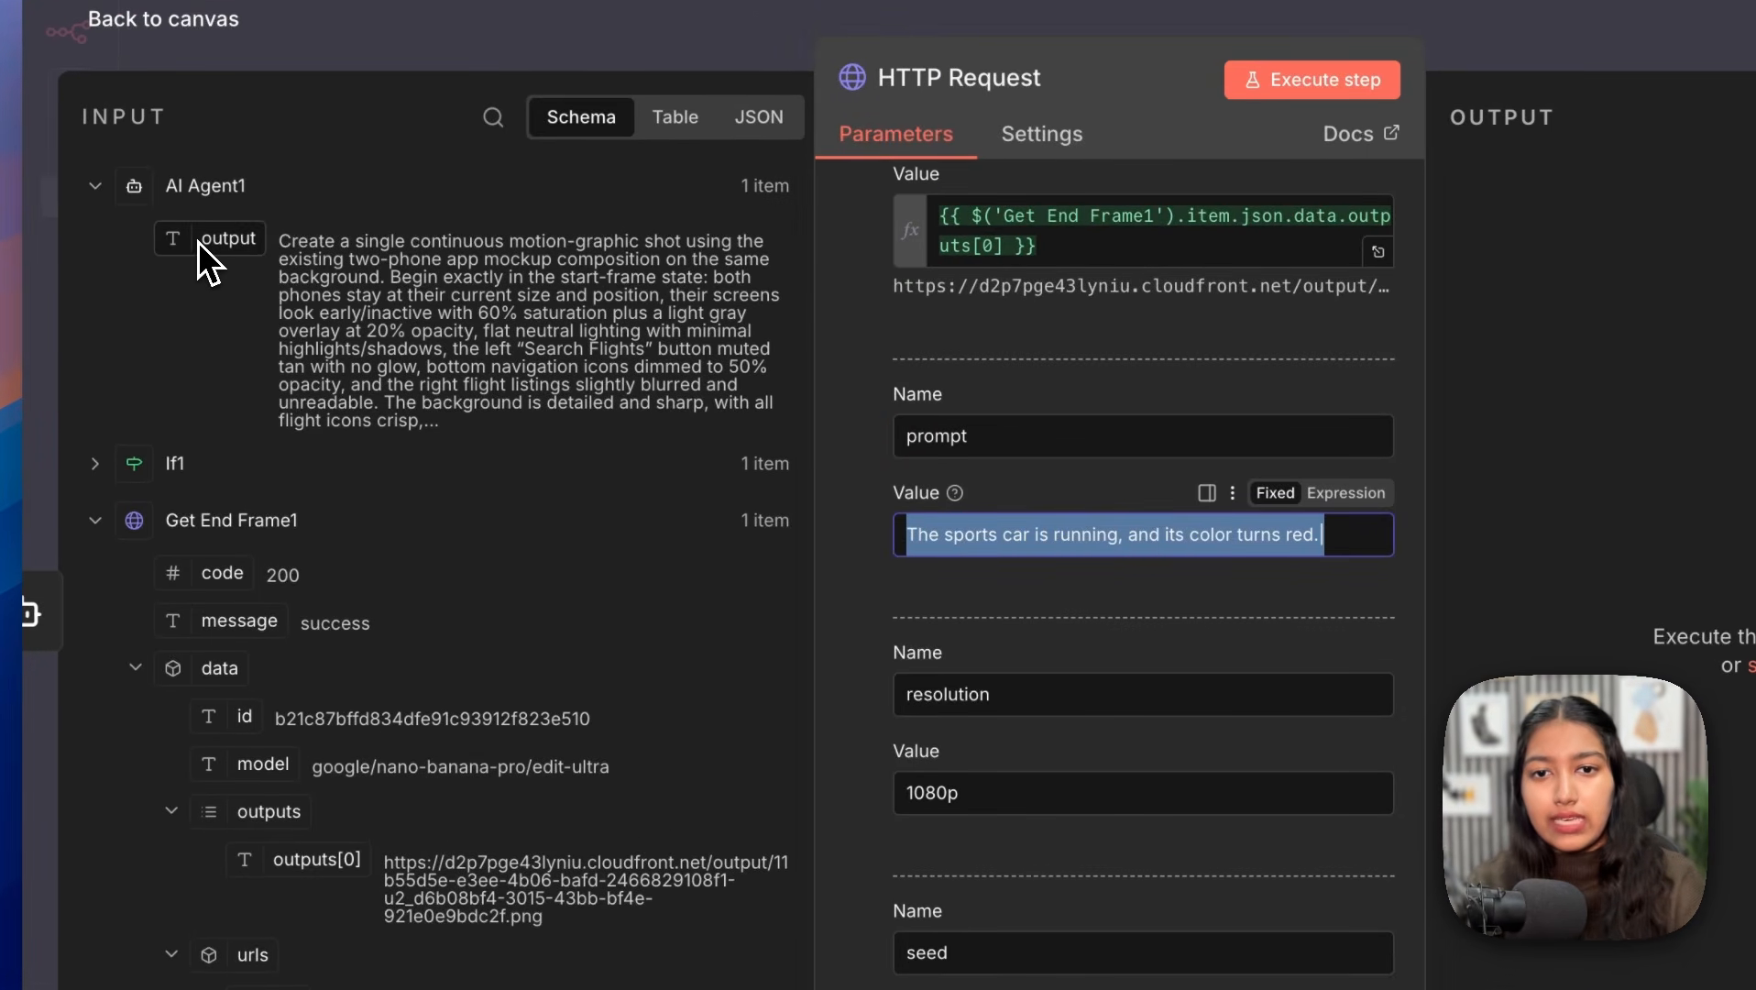
pyautogui.press('BackSpace')
pyautogui.moveTo(197, 241); pyautogui.dragTo(933, 536)
pyautogui.scroll(-3, 933, 536)
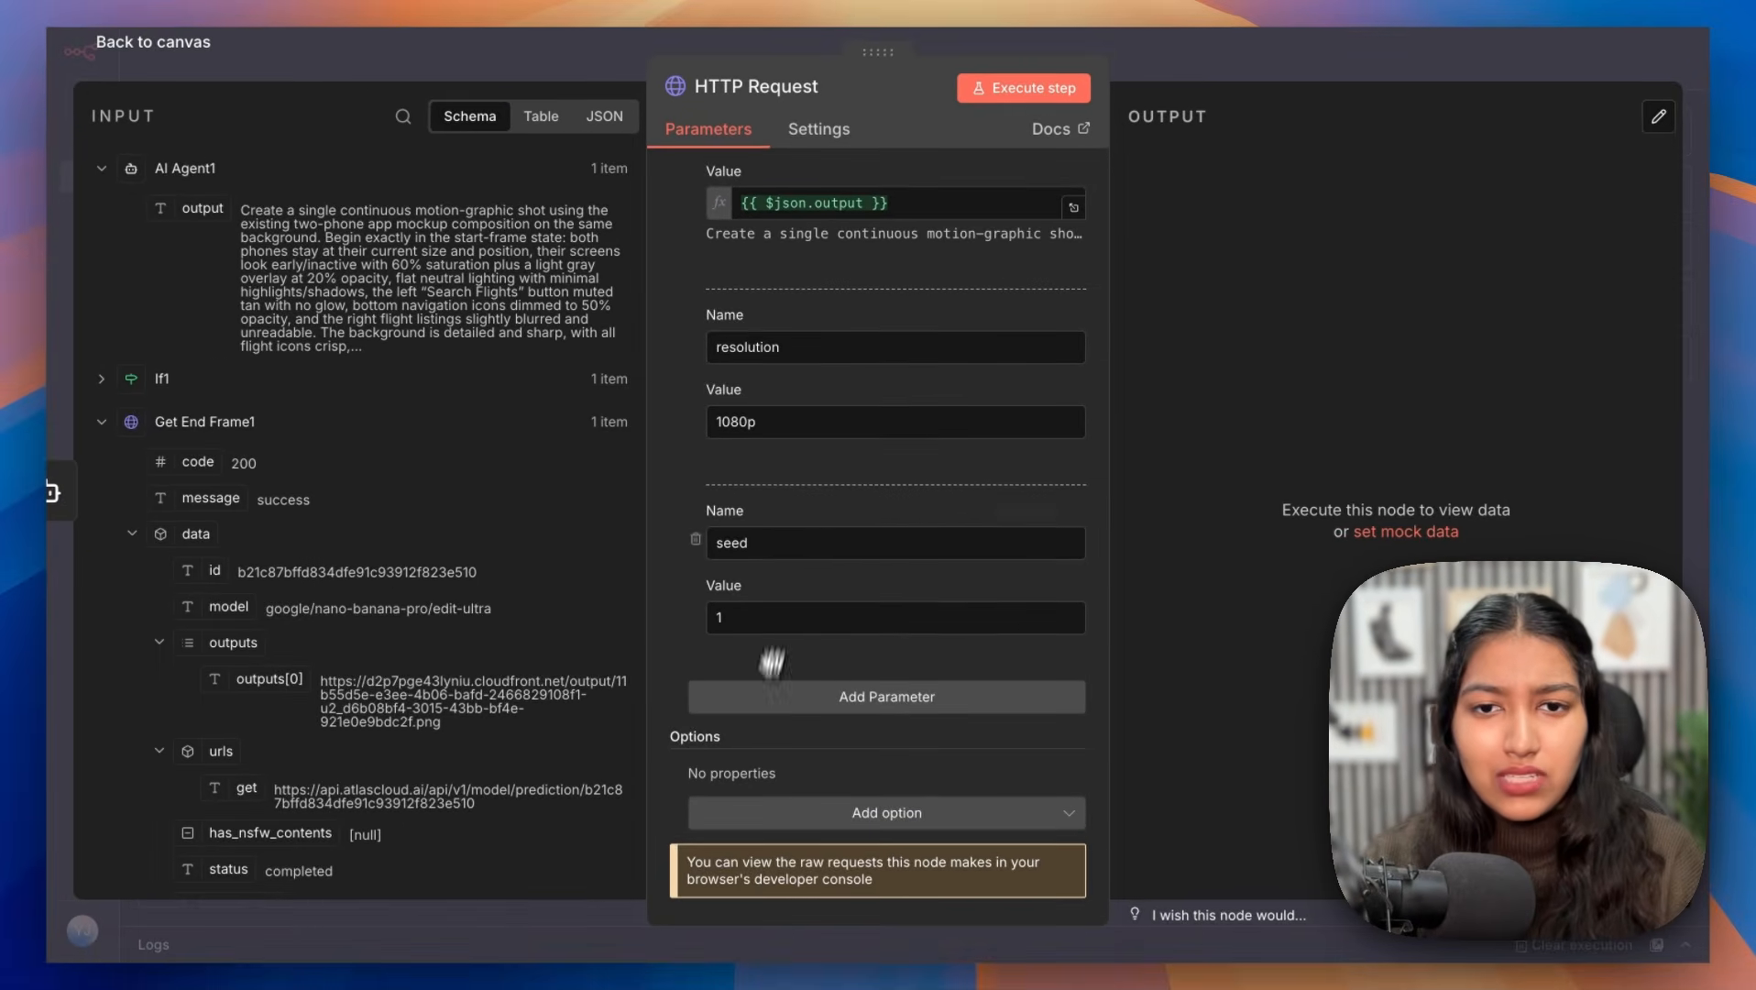
# Step: Rename the HTTP Request node as Video Generation
pyautogui.scroll(10, 801, 527)
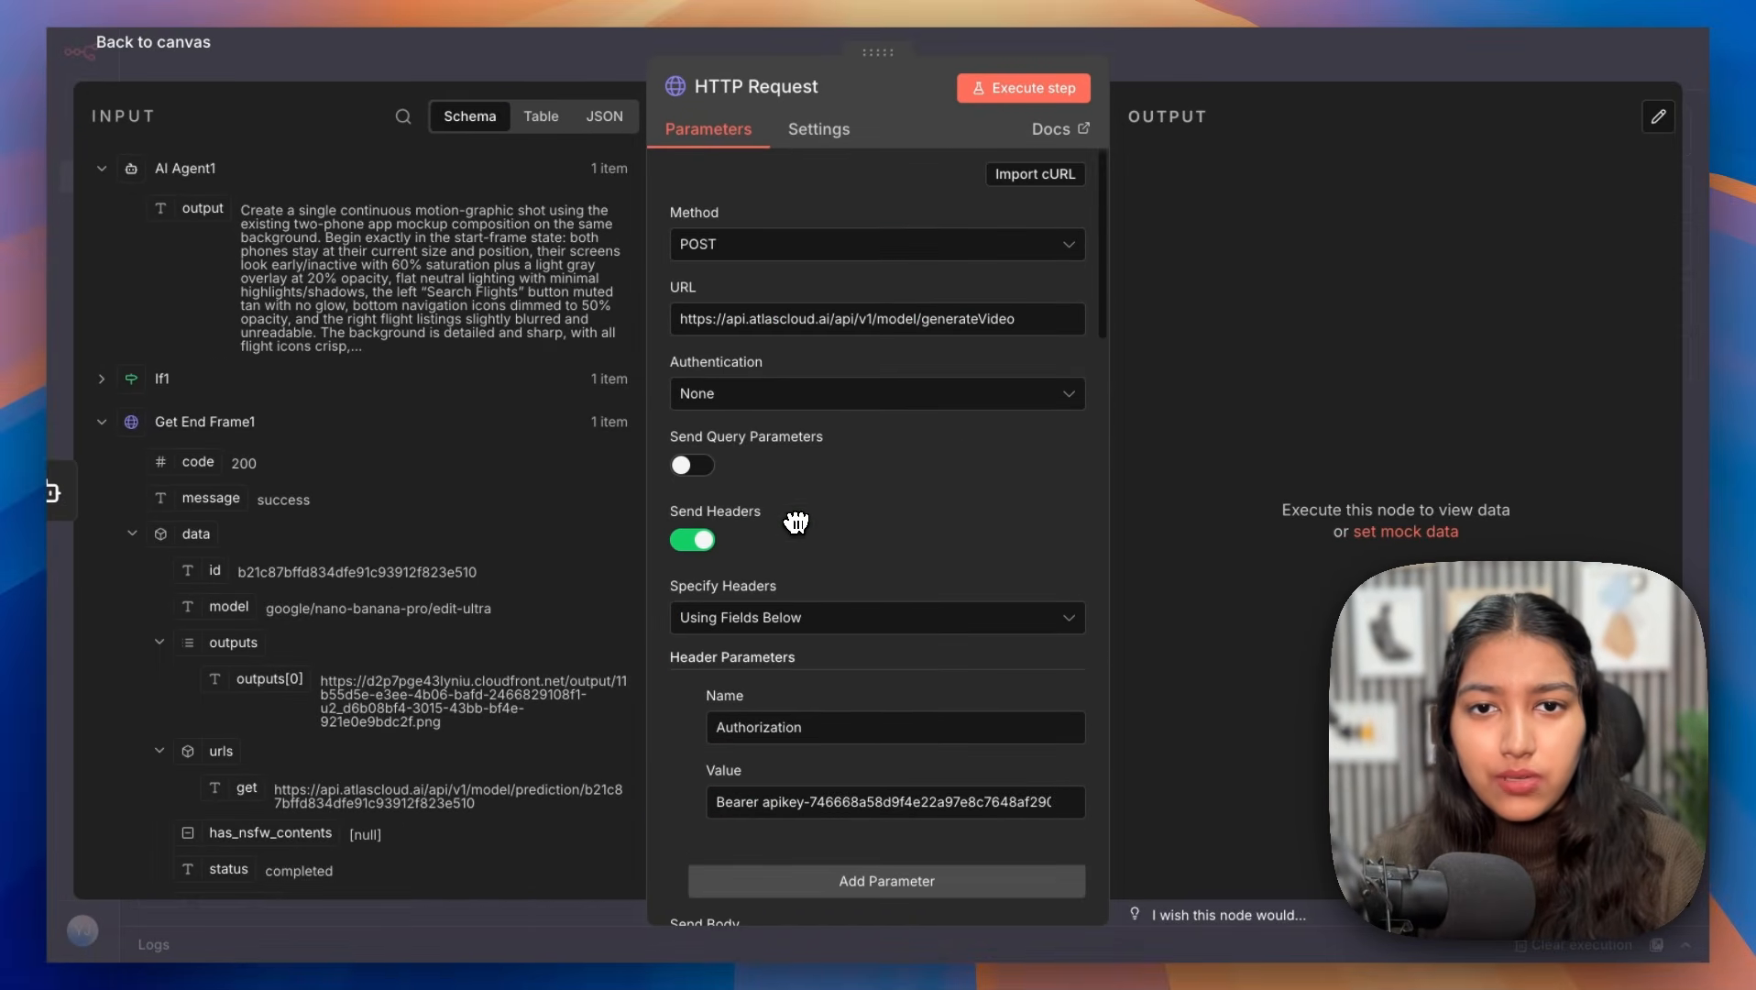
pyautogui.click(786, 86)
pyautogui.write('Vide')
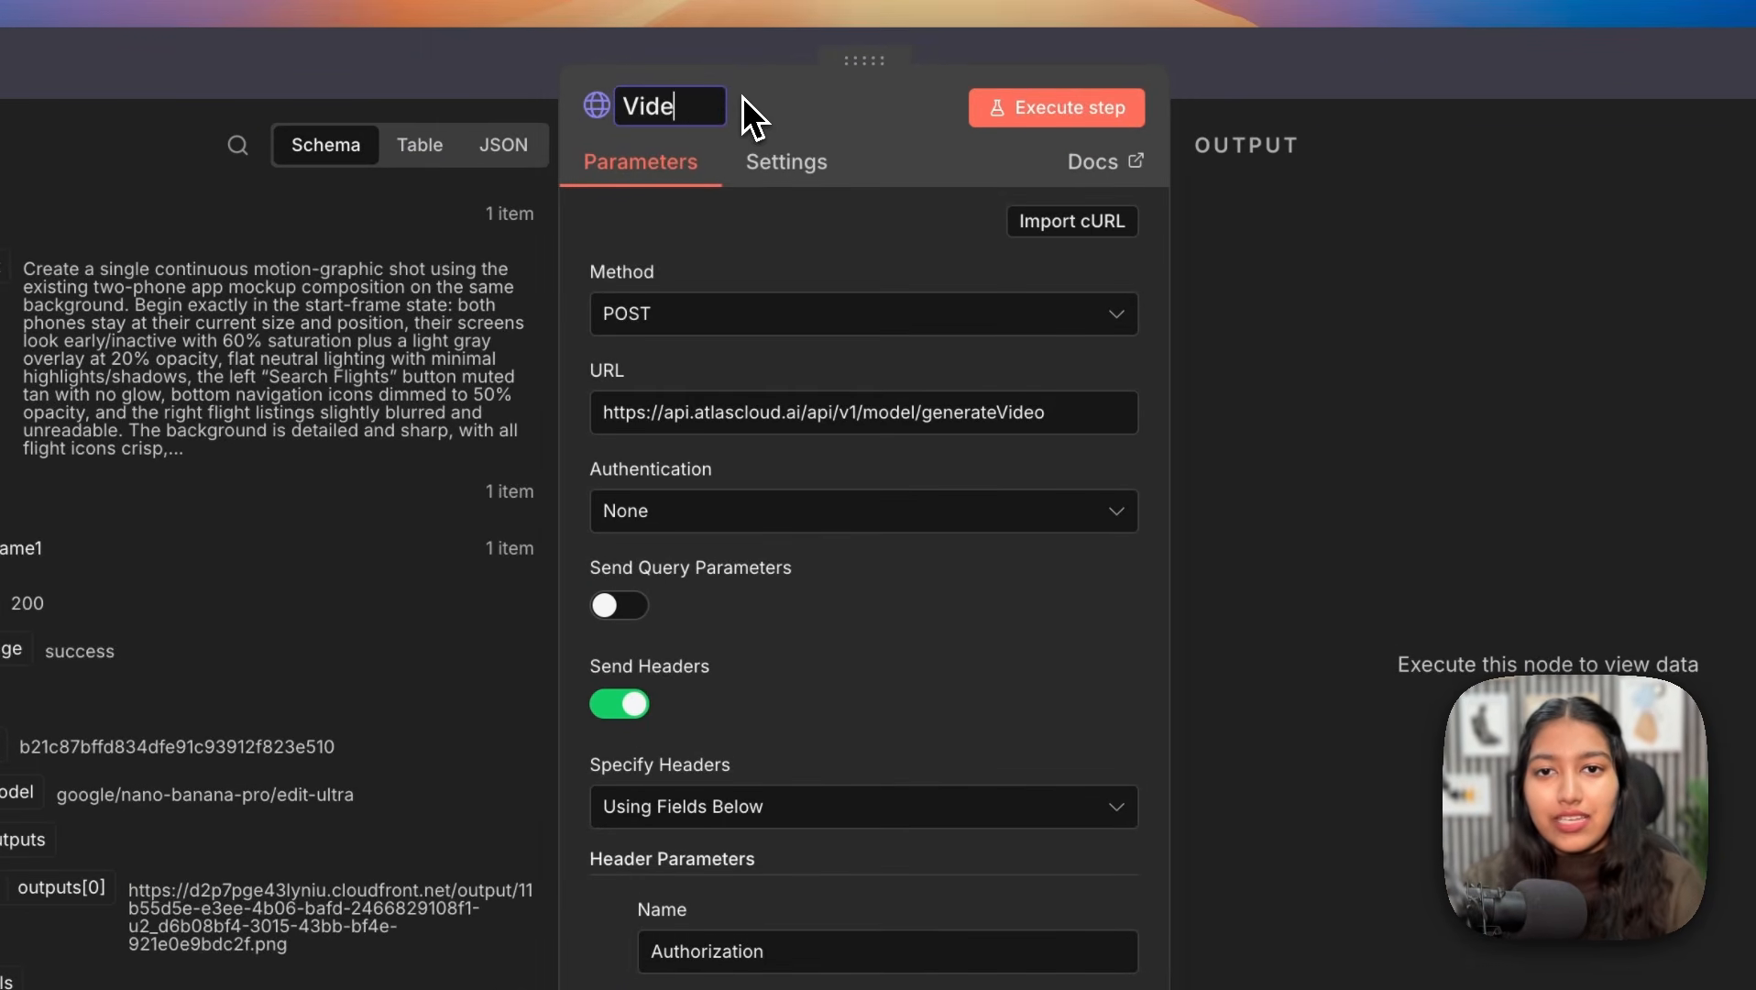
pyautogui.write('o Gener')
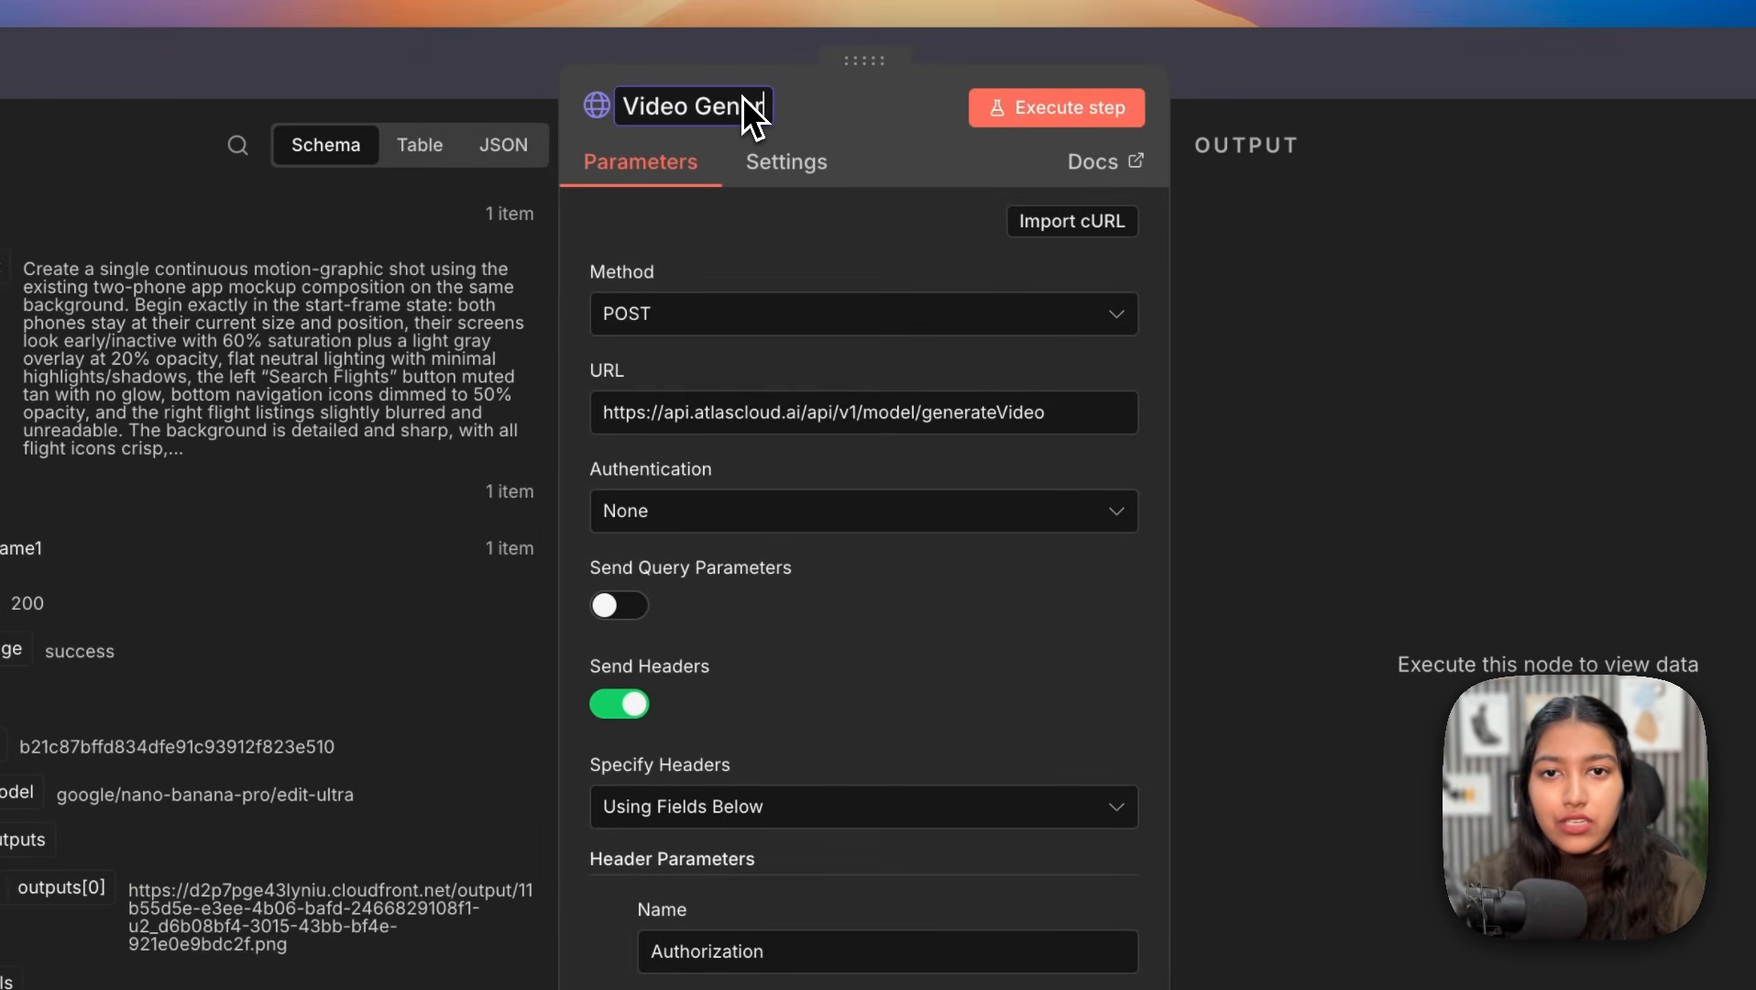
pyautogui.write('ation')
pyautogui.press('Return')
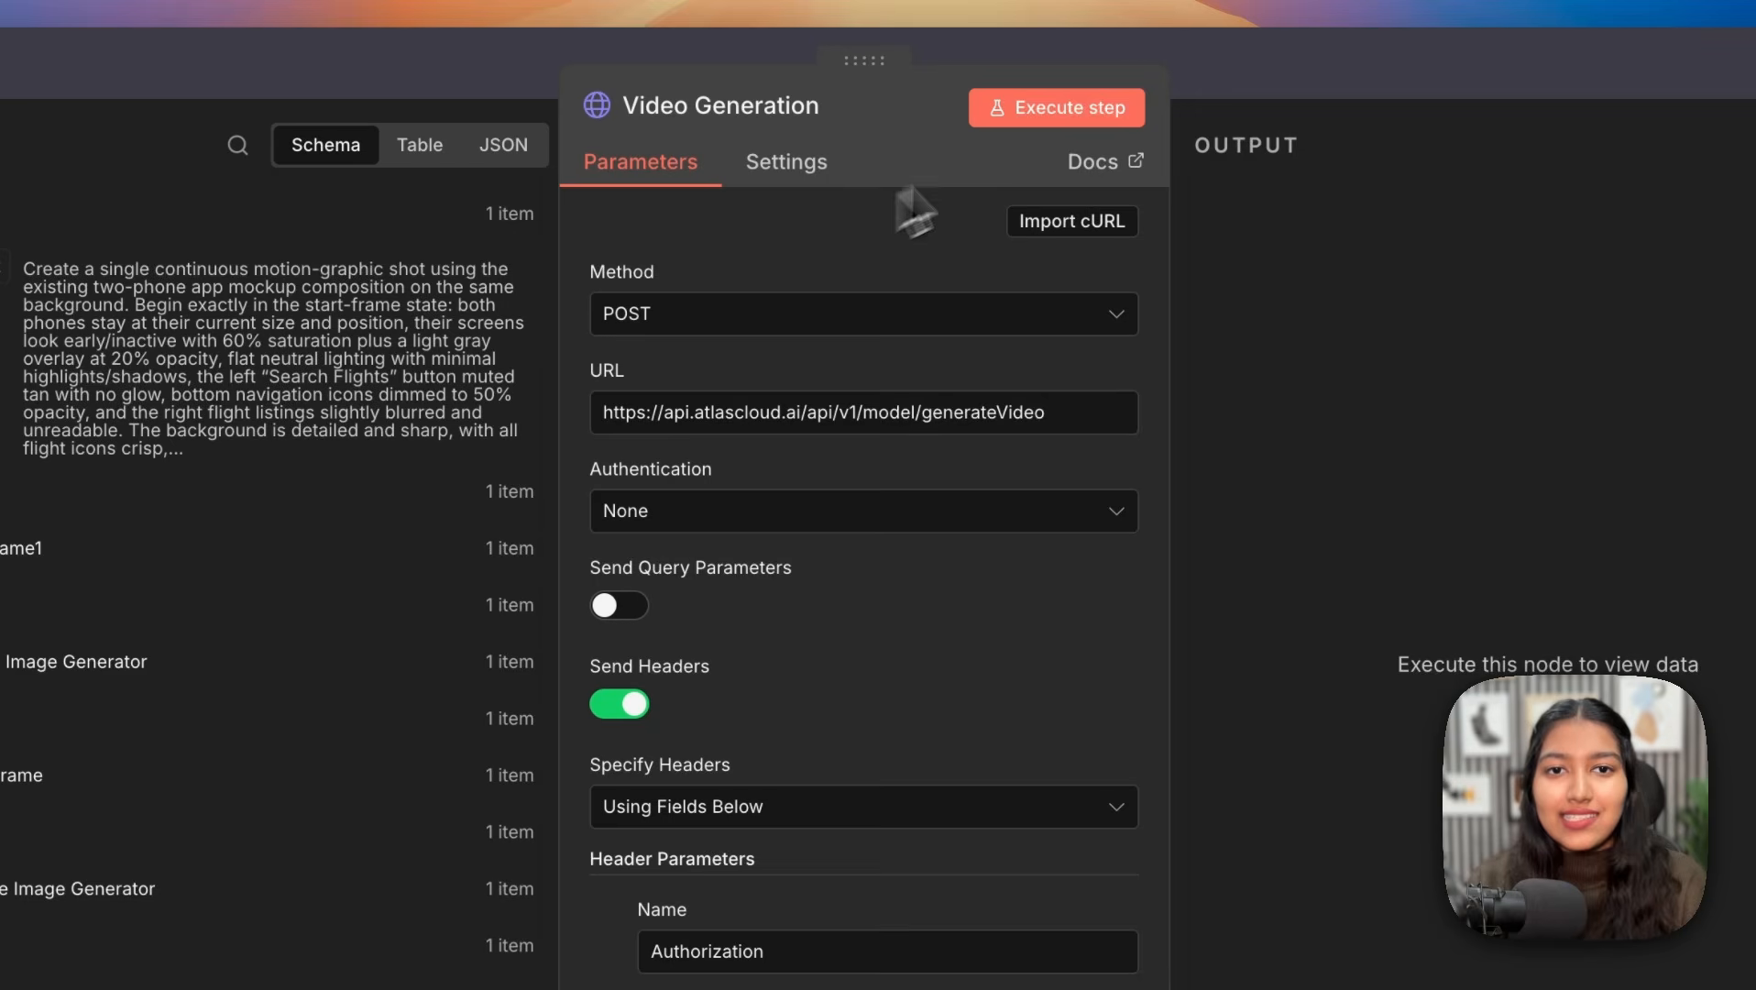
# Step: Execute the Video Generation node, view its output as a schema and return to the canvas
pyautogui.click(1049, 121)
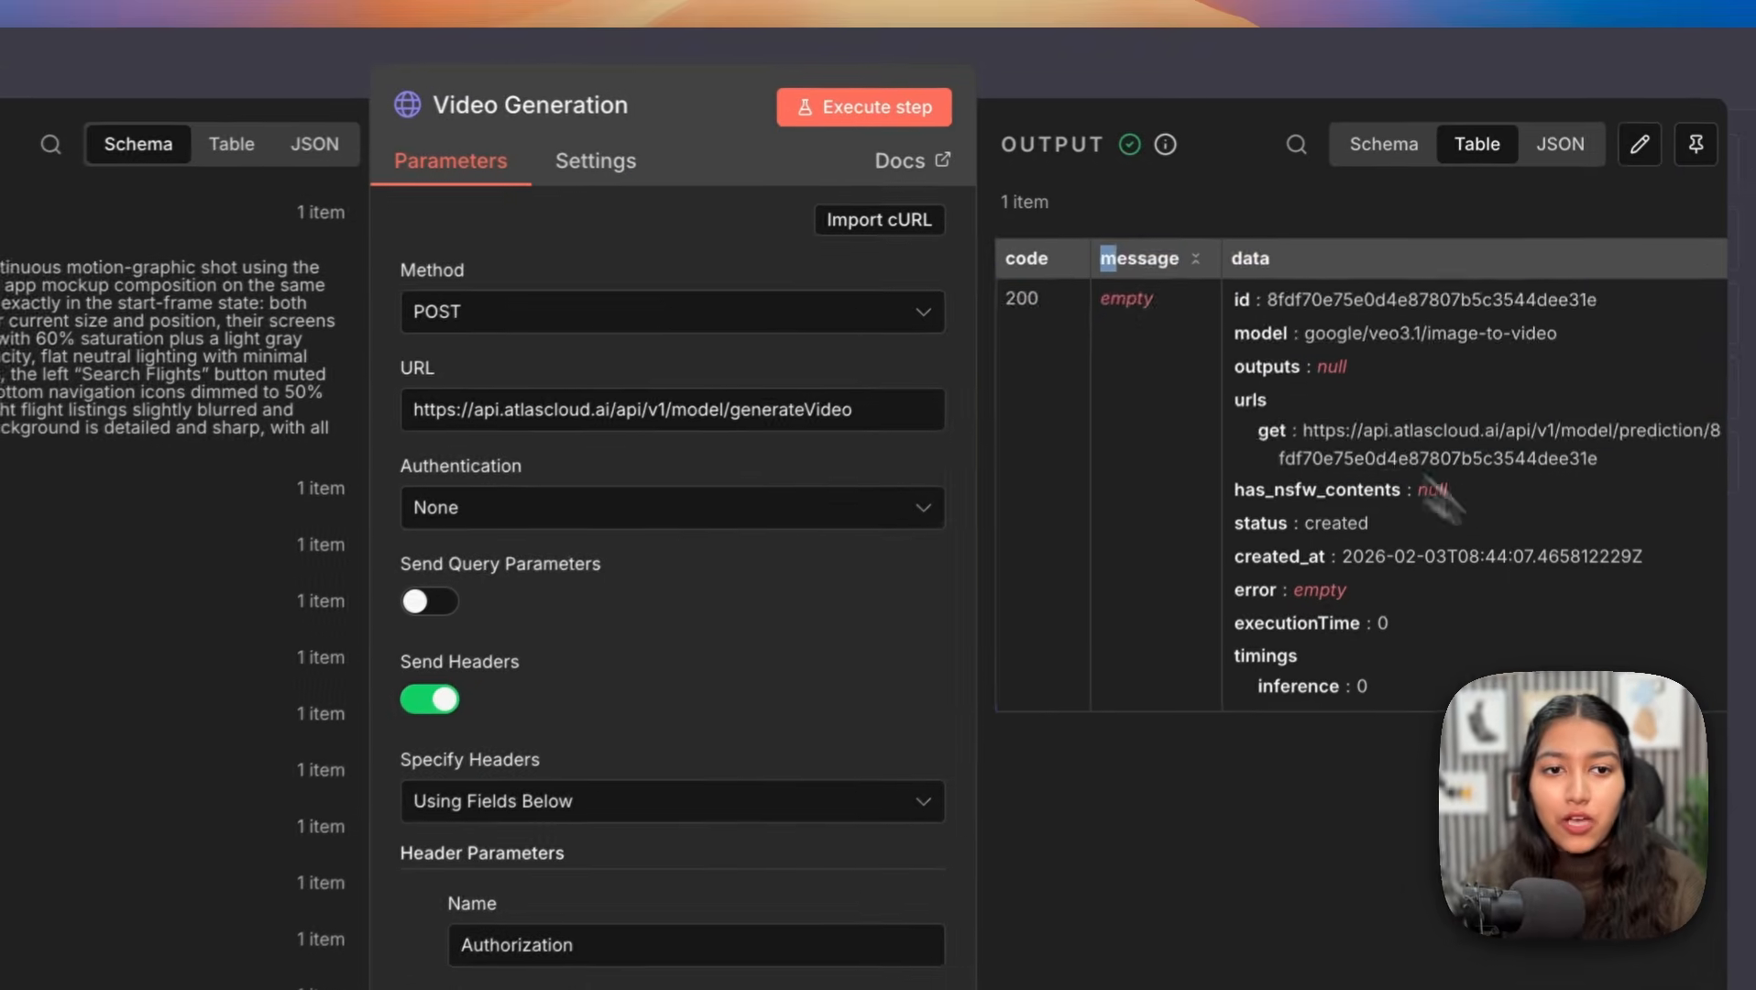
pyautogui.click(1377, 147)
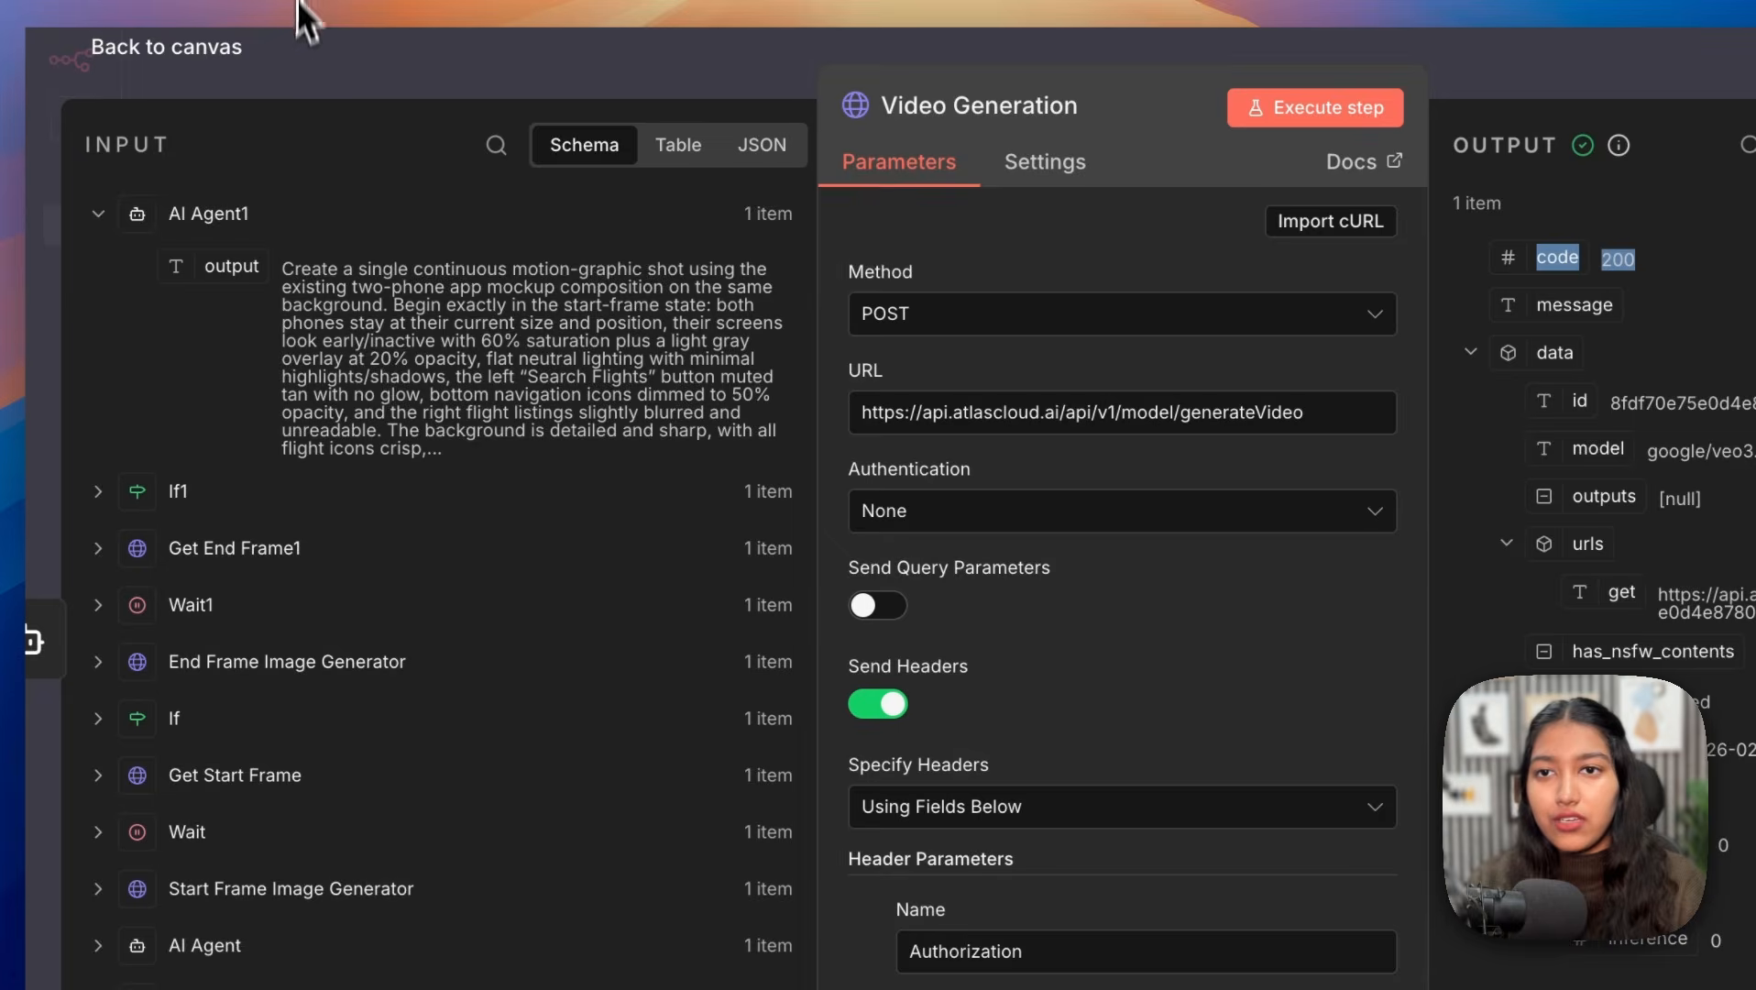
pyautogui.click(273, 64)
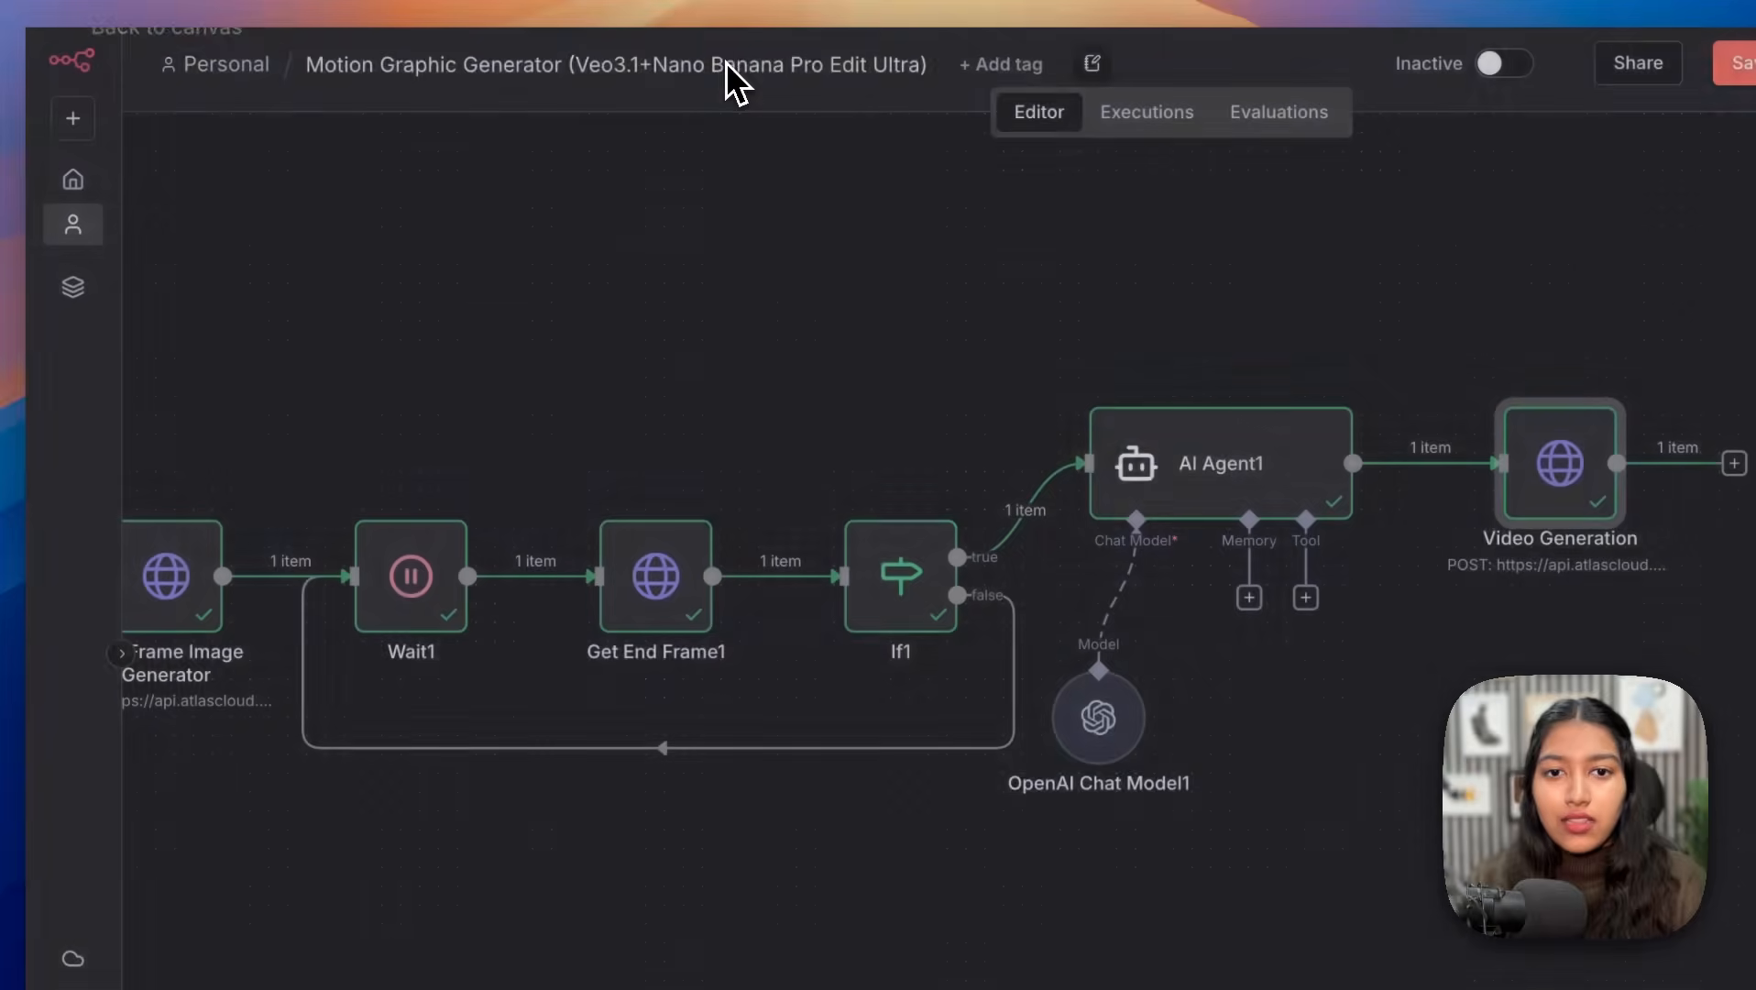
# Step: Duplicate the Wait1, Get End Frame1 and If1 loop after Video Generation and connect Video Generation to the copied Wait node
pyautogui.hscroll(-2, 589, 661)
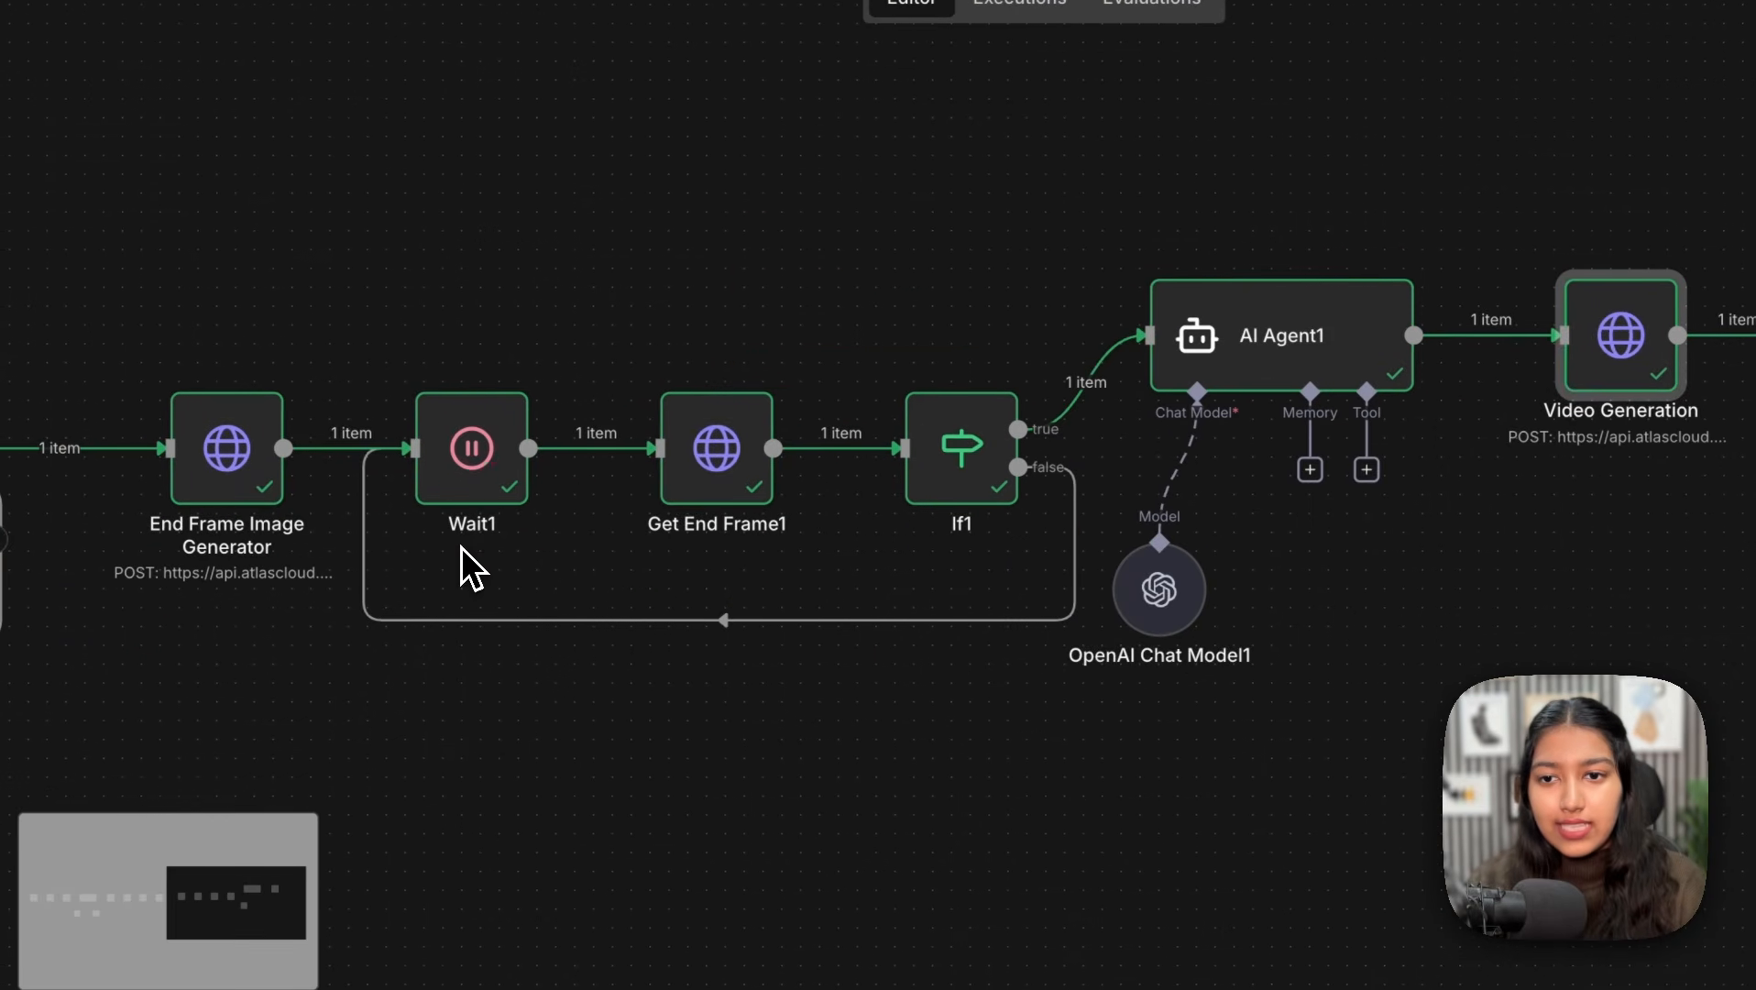
pyautogui.moveTo(370, 337); pyautogui.dragTo(1032, 555)
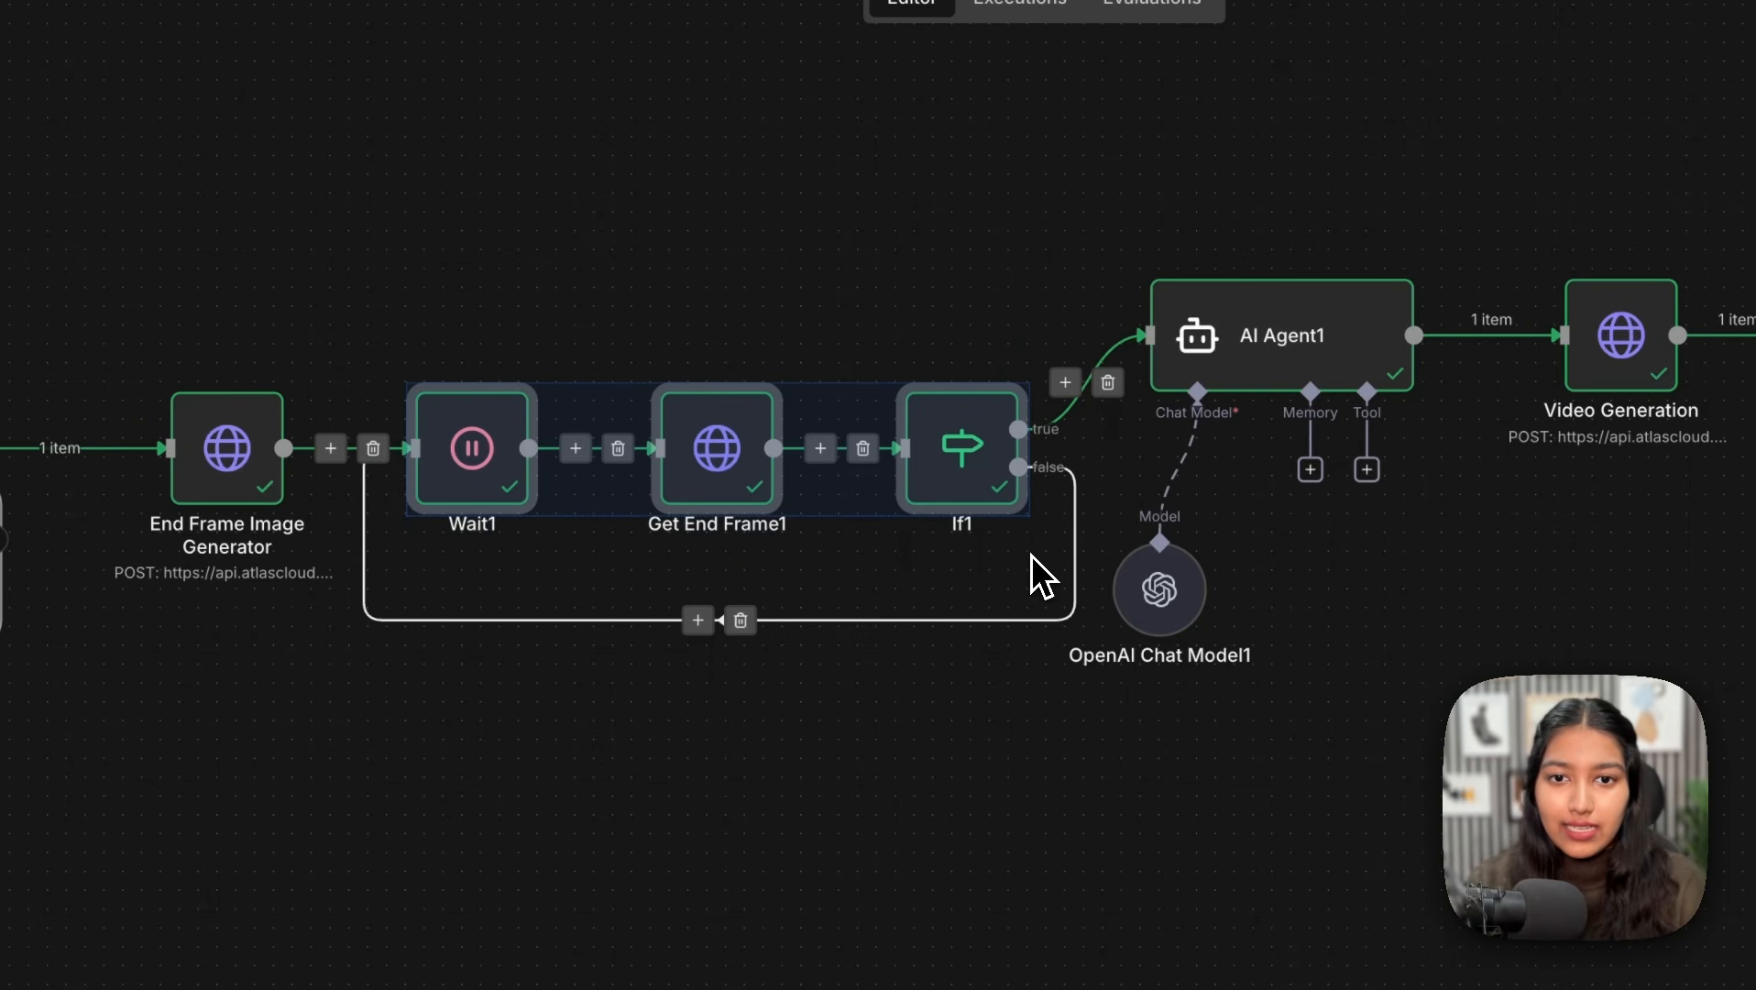
pyautogui.hotkey('ctrl', 'c')
pyautogui.hscroll(7, 1339, 516)
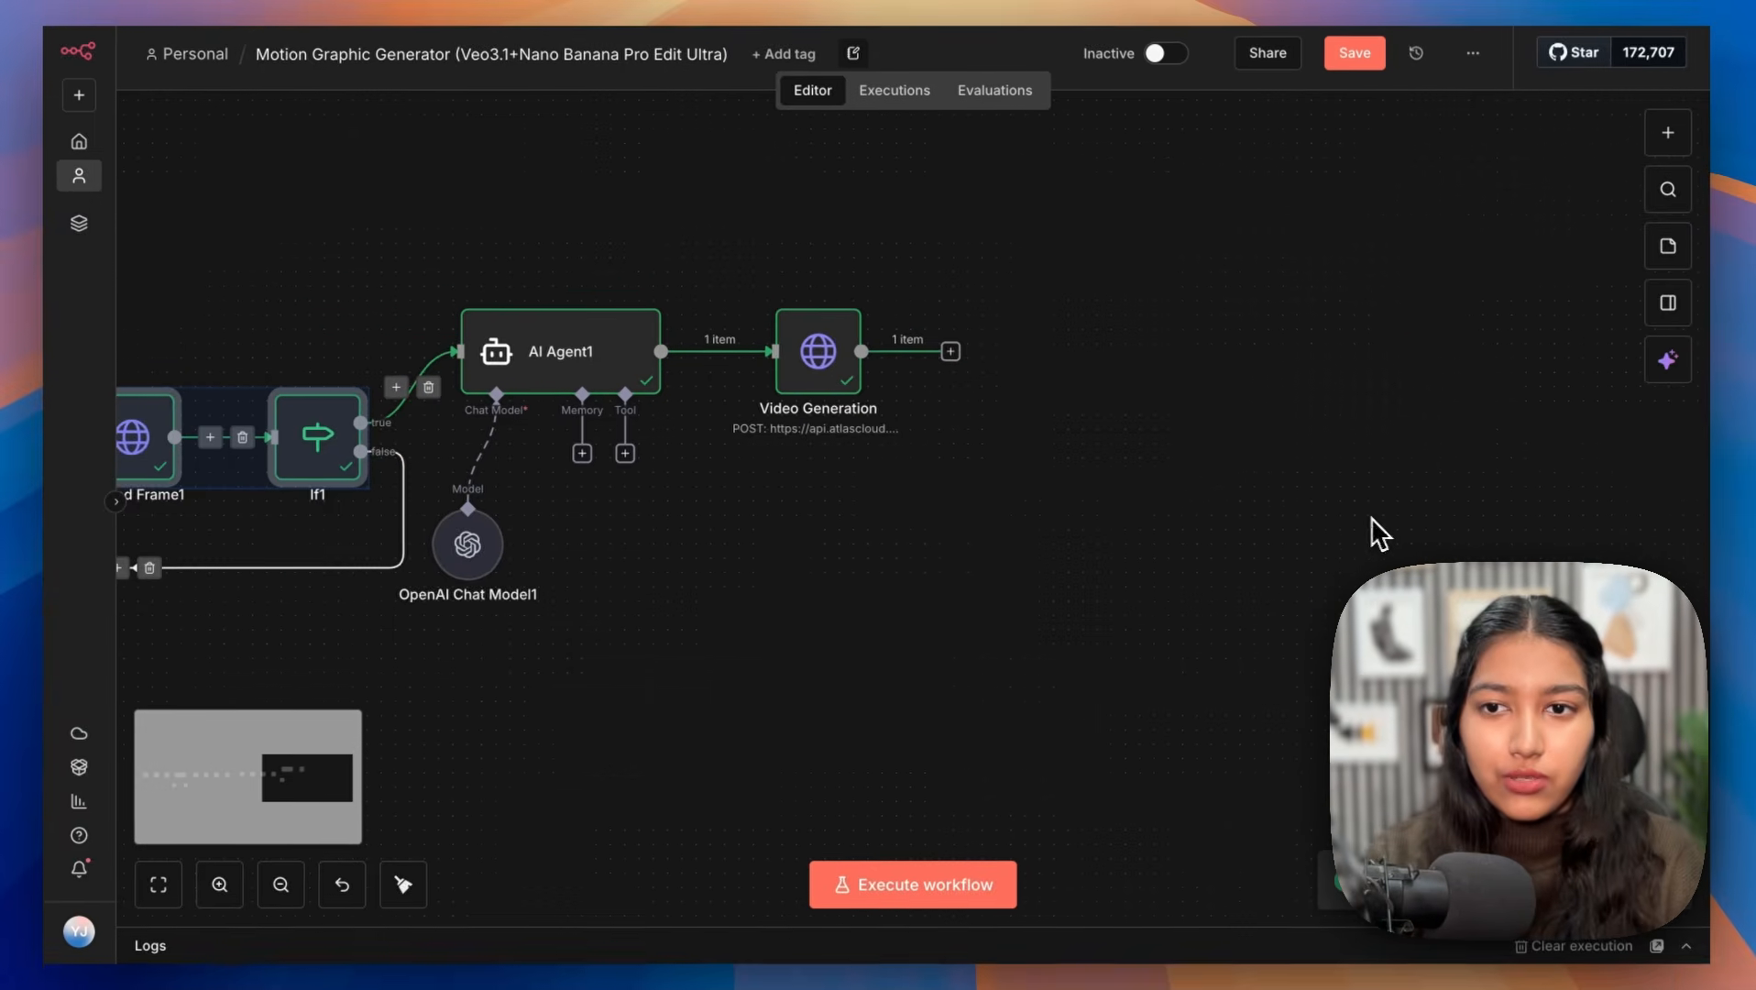
pyautogui.hscroll(-3, 197, 562)
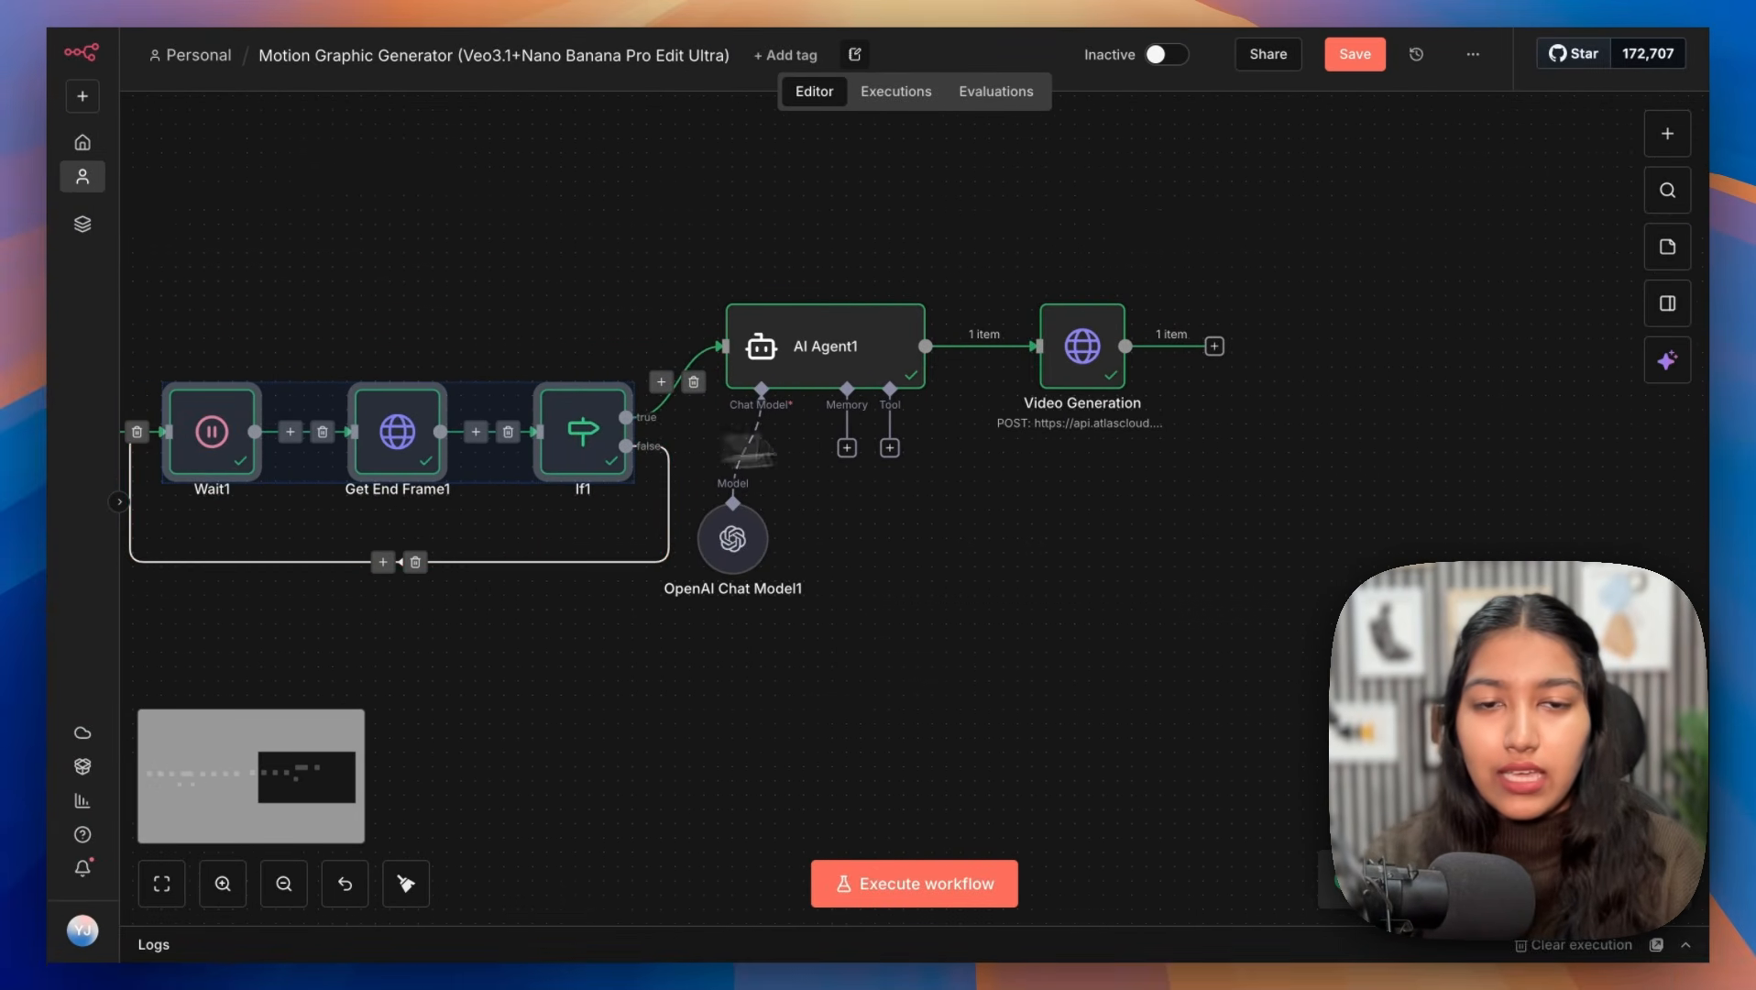
pyautogui.hscroll(5, 1086, 431)
pyautogui.hotkey('ctrl', 'v')
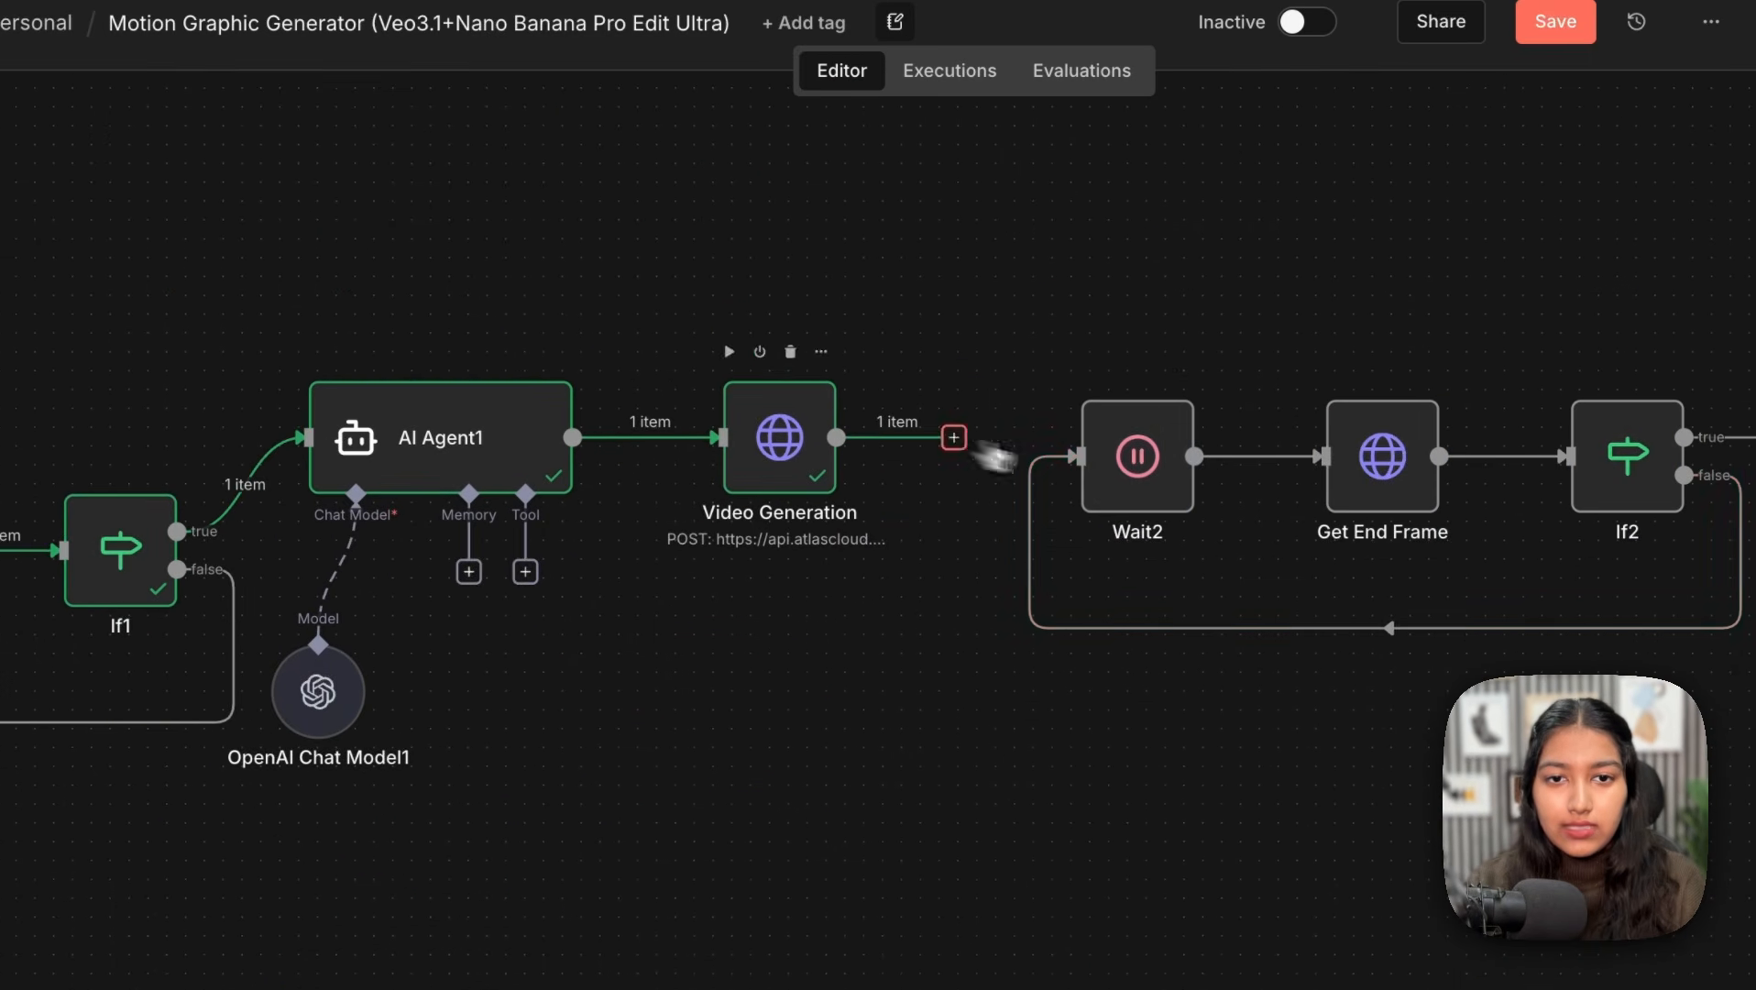
pyautogui.moveTo(899, 370); pyautogui.dragTo(1019, 404)
# Step: Set the Wait2 node to wait 2 minutes
pyautogui.doubleClick(1114, 483)
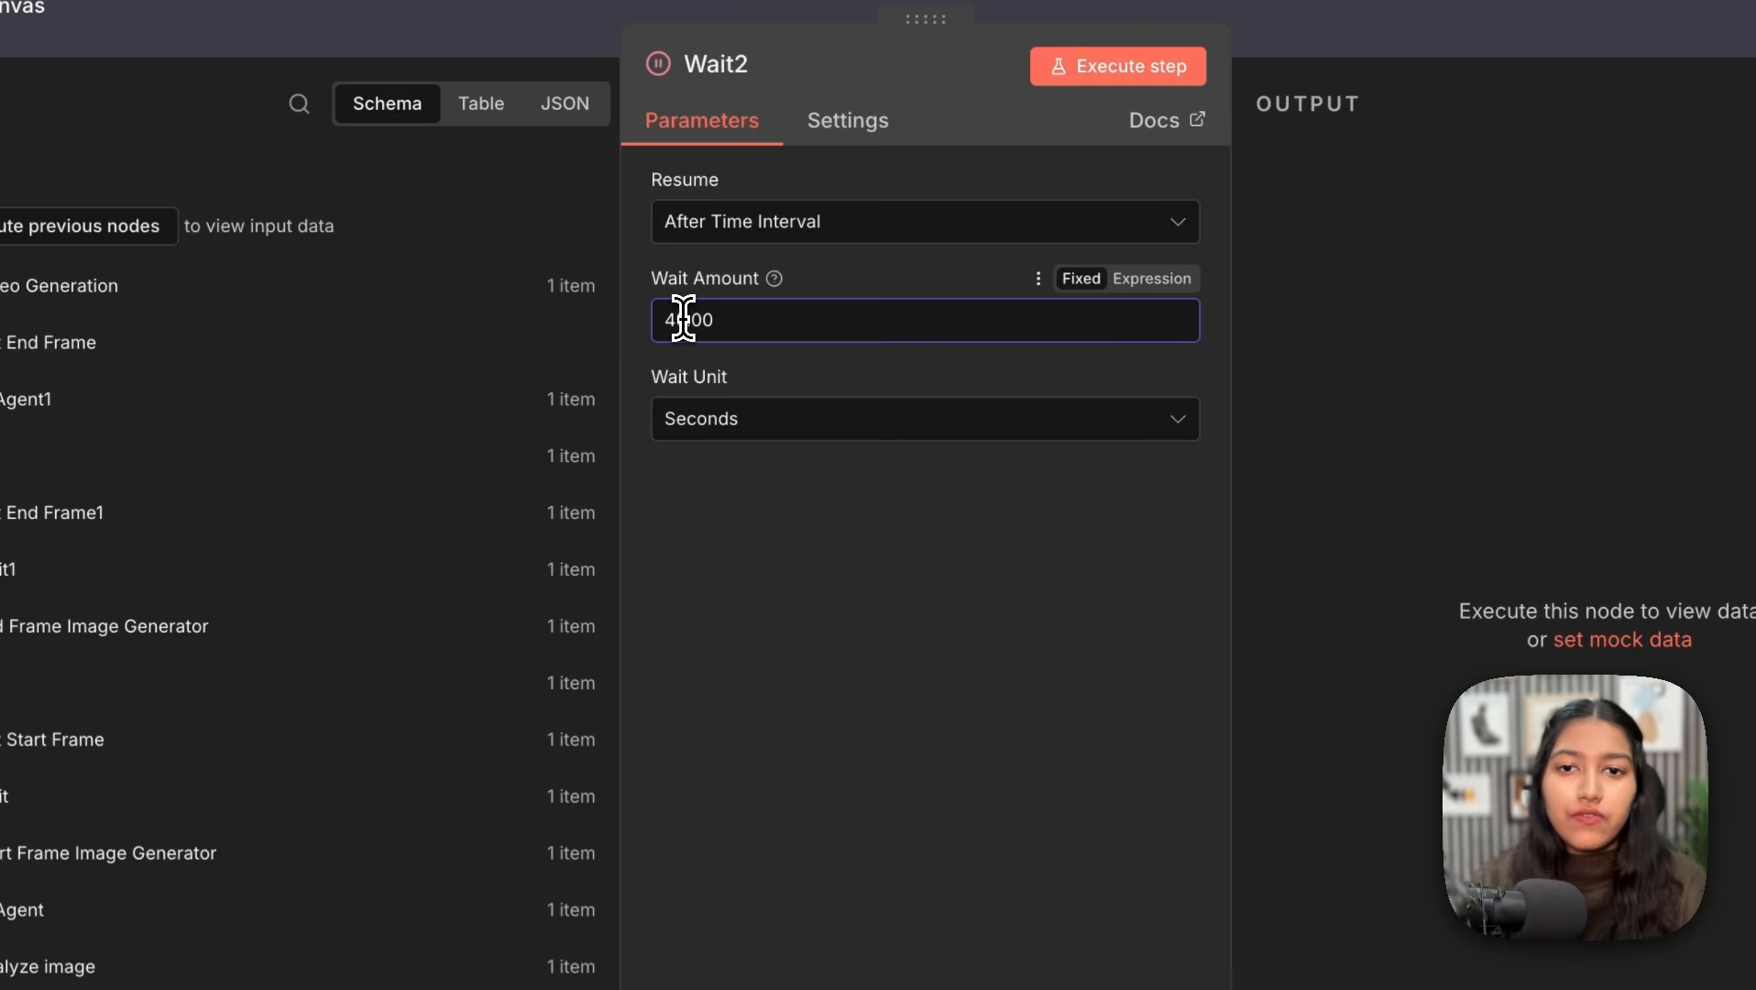
pyautogui.click(743, 403)
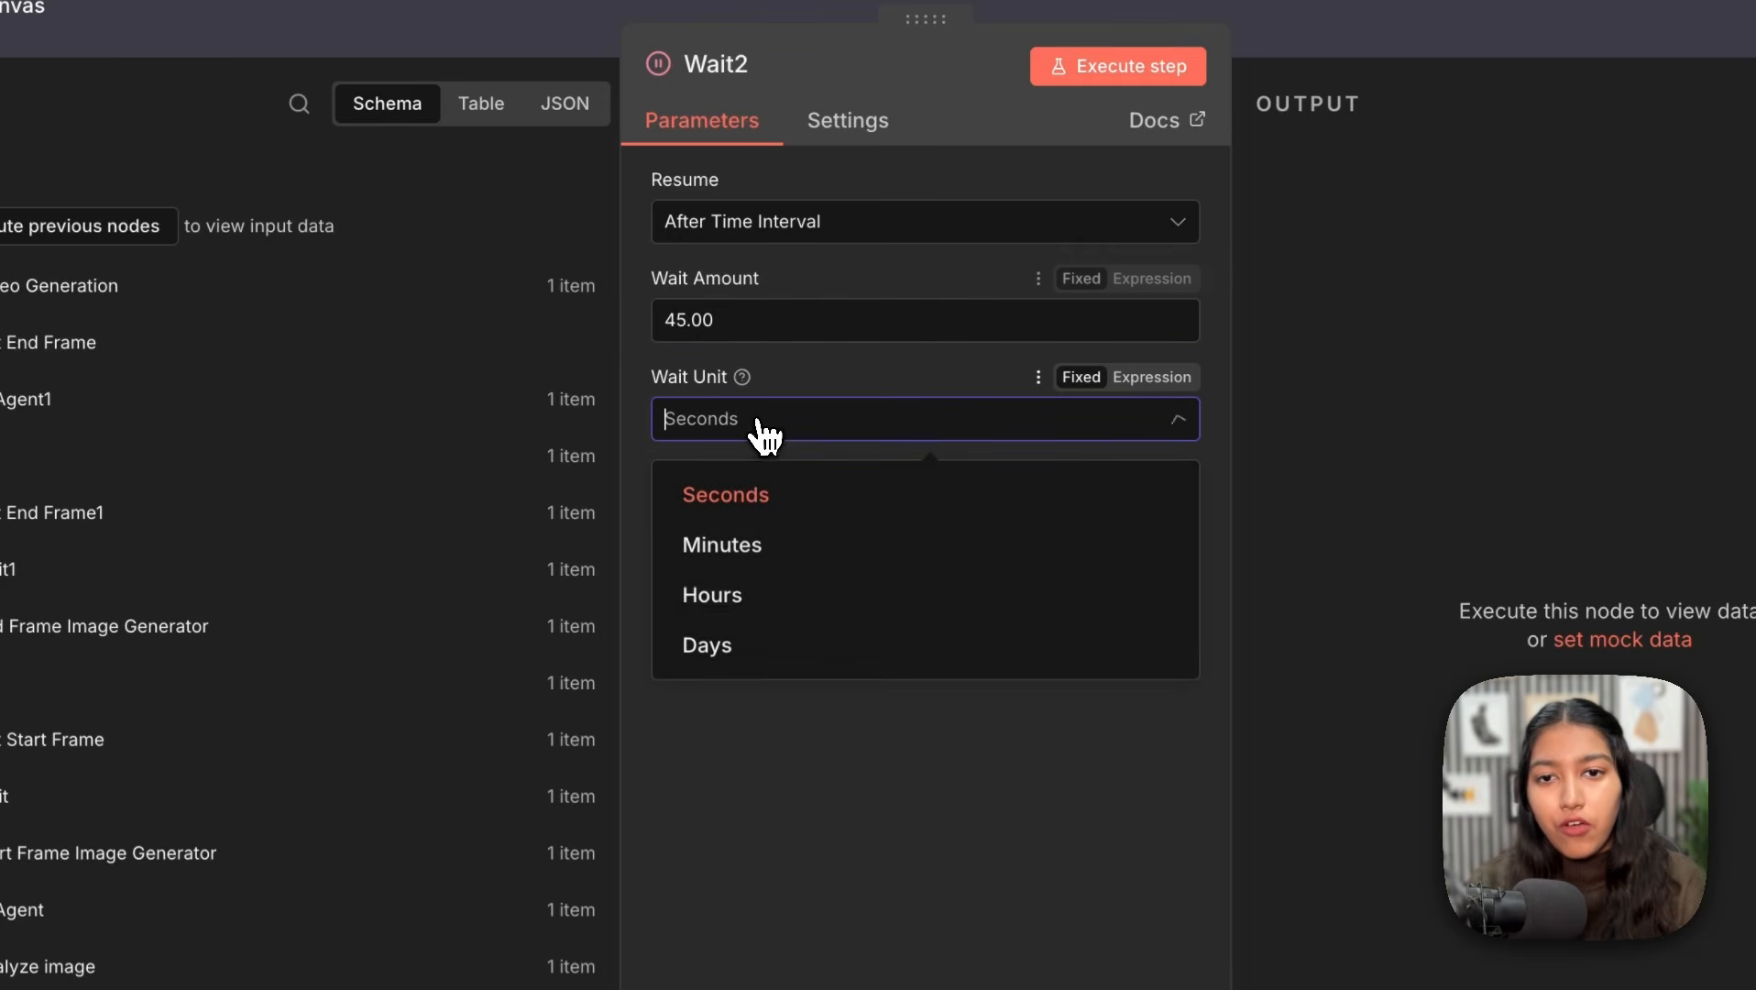
pyautogui.click(737, 544)
pyautogui.moveTo(742, 319); pyautogui.dragTo(625, 316)
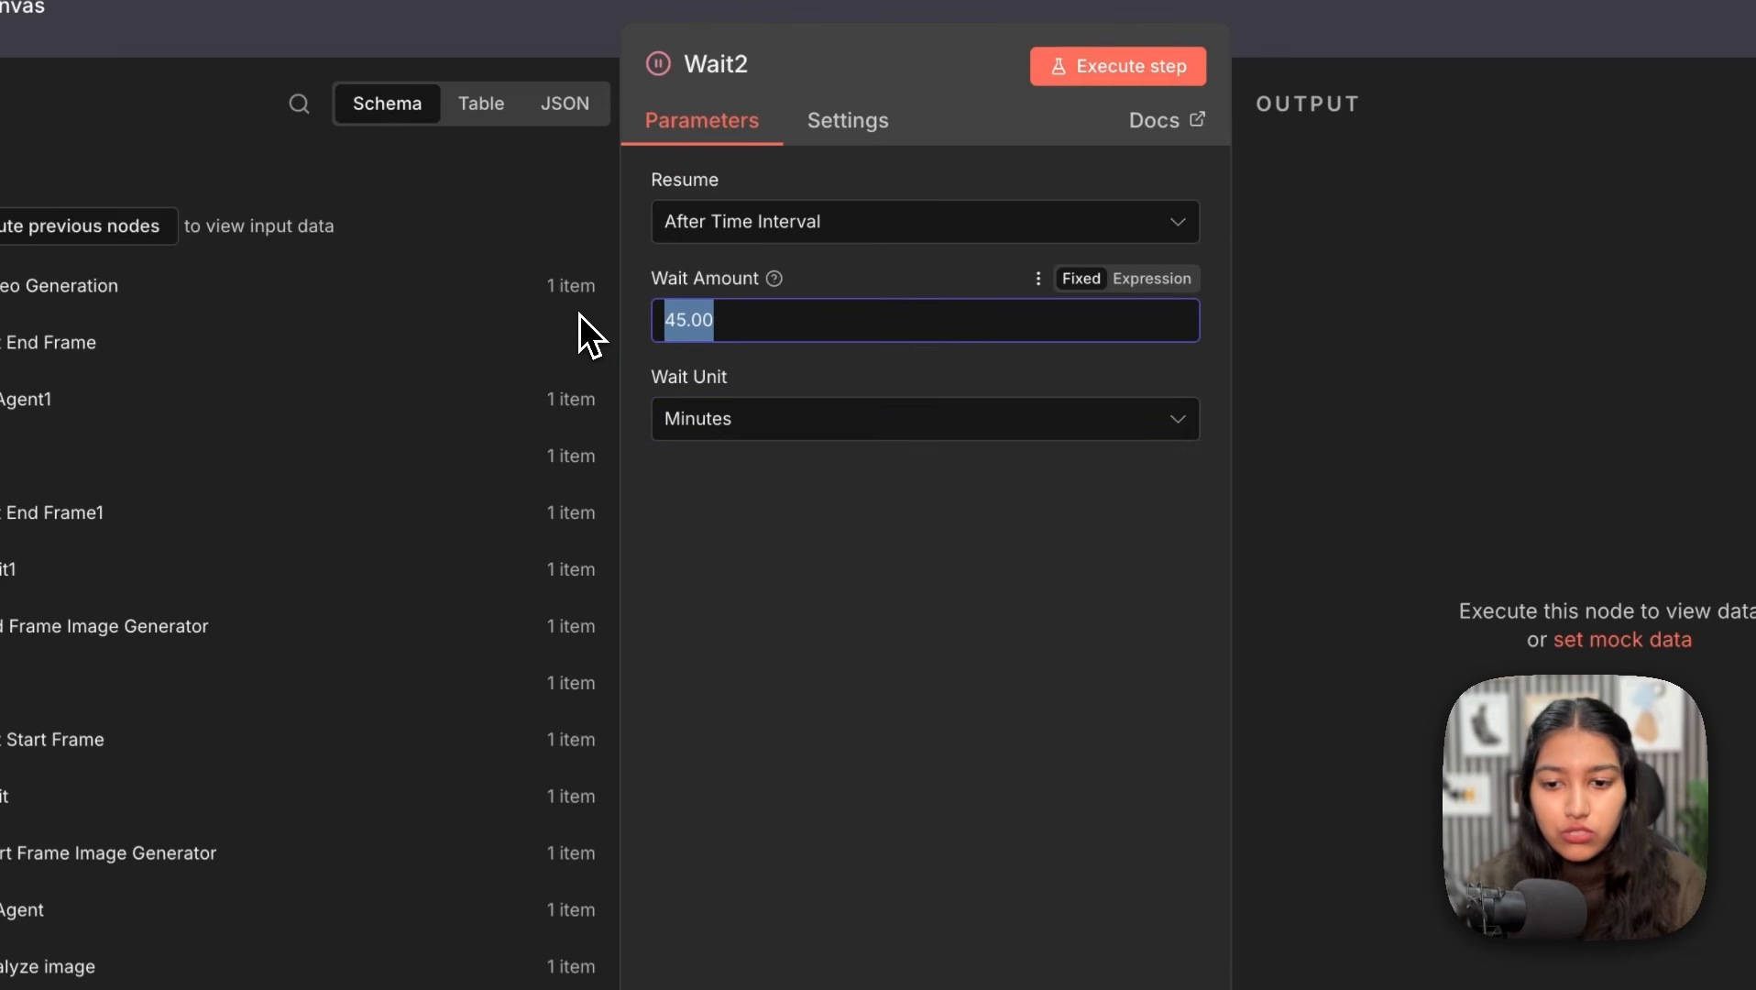
pyautogui.write('2.')
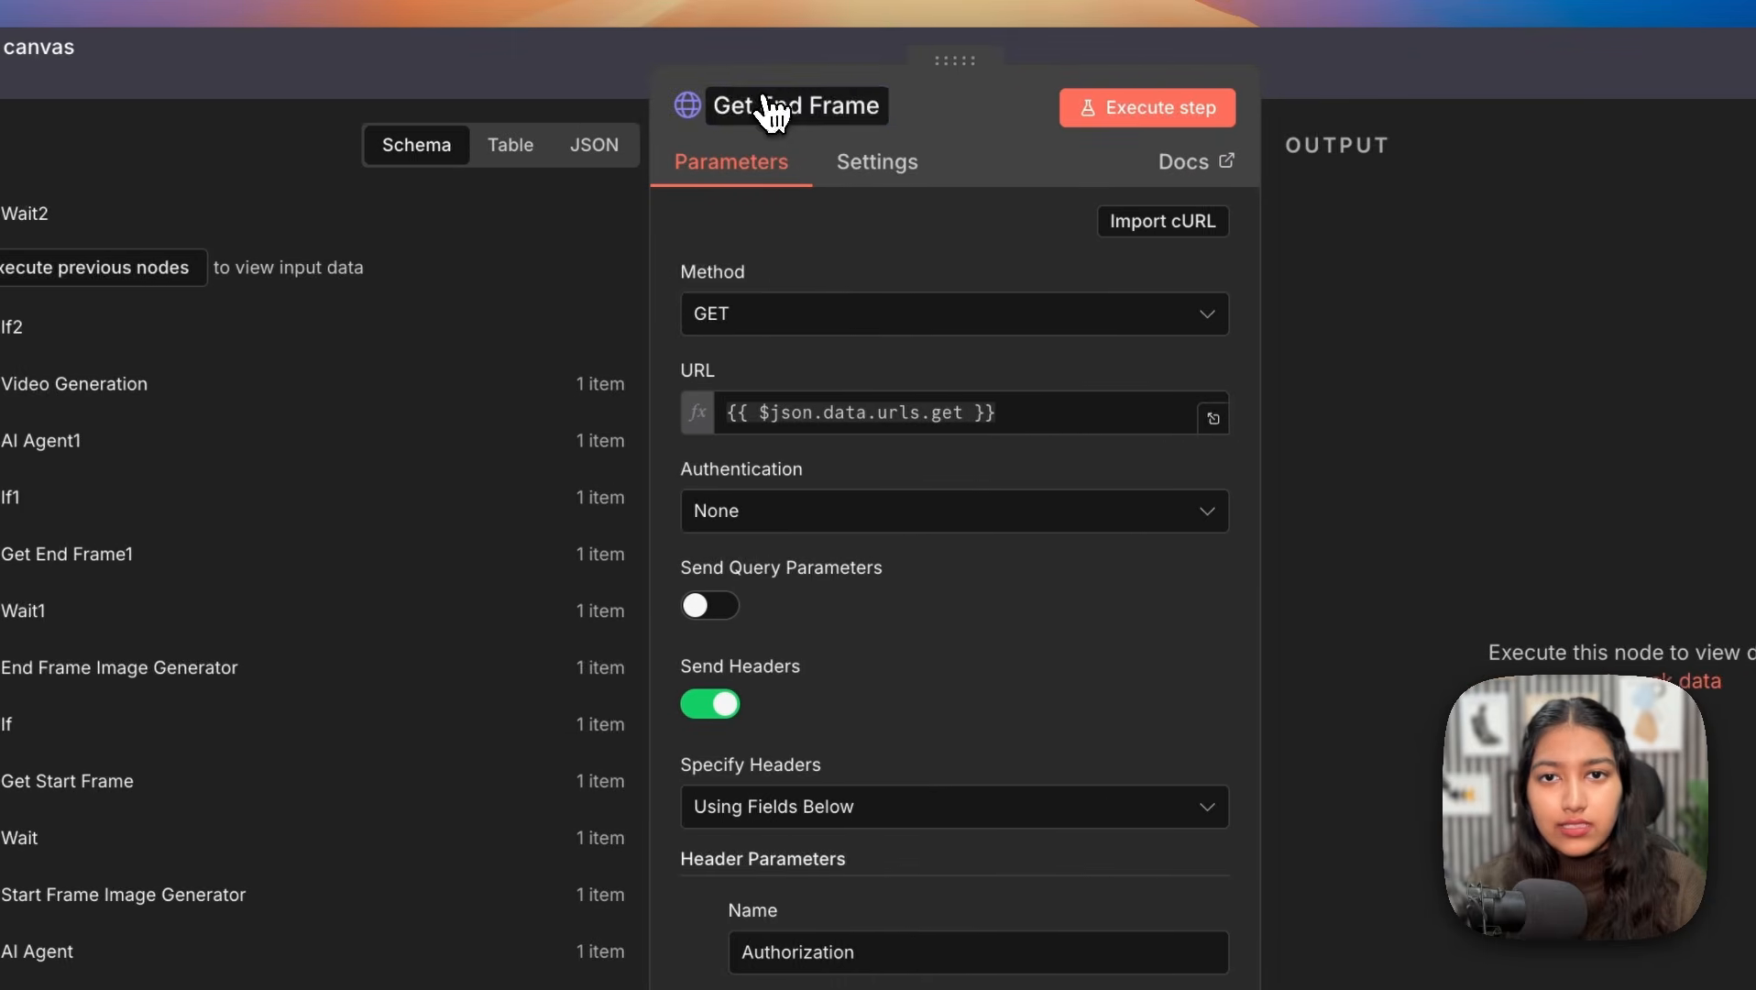
# Step: Rename the copied Get End Frame node as Get Video and return to the canvas
pyautogui.click(768, 103)
pyautogui.click(769, 99)
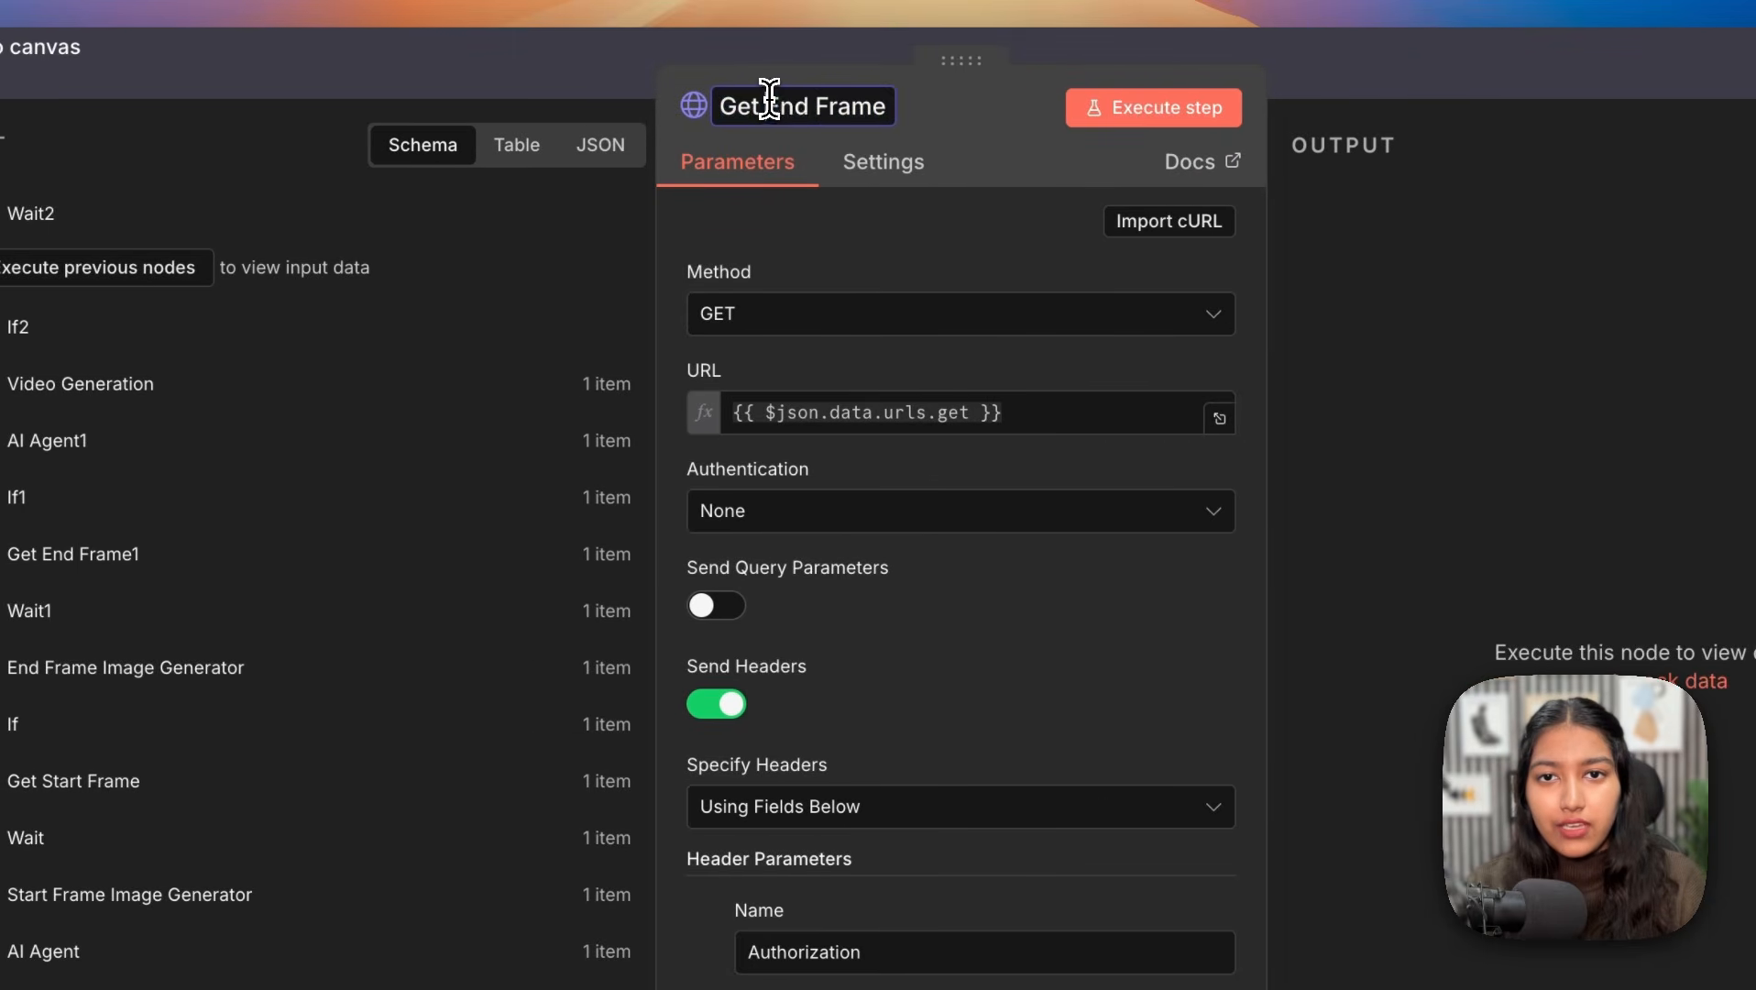
pyautogui.hotkey('ctrl', 'a')
pyautogui.doubleClick(769, 99)
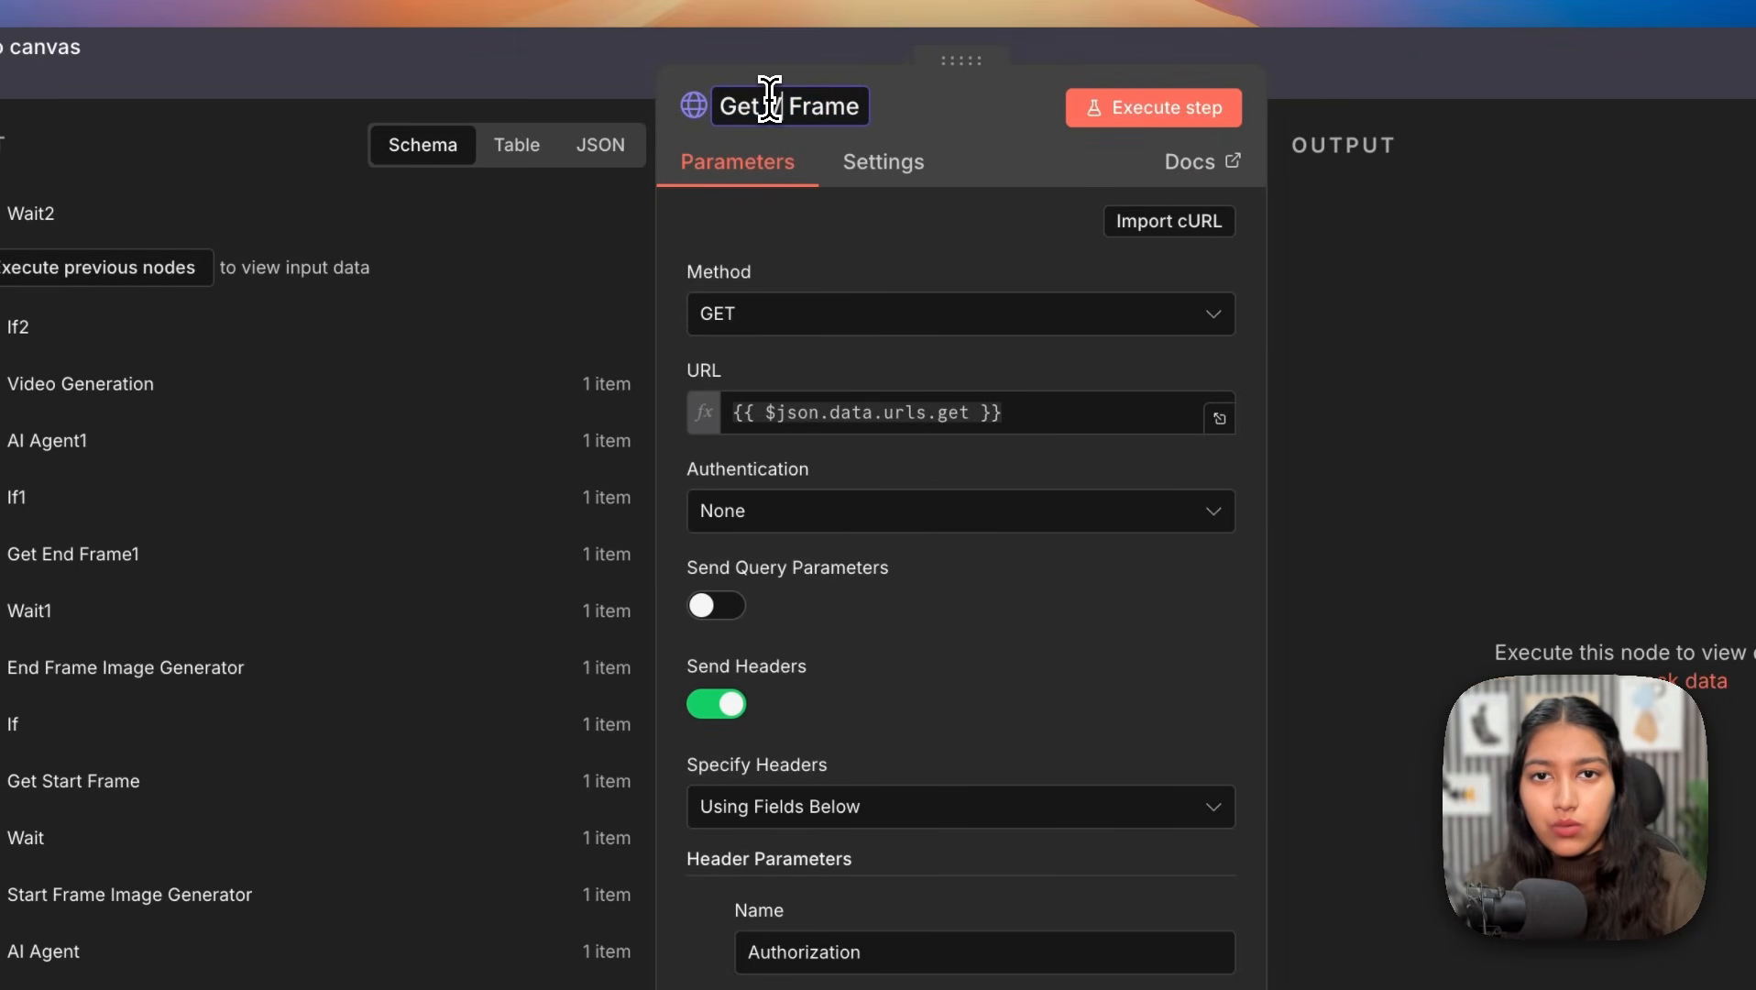
pyautogui.press('Right')
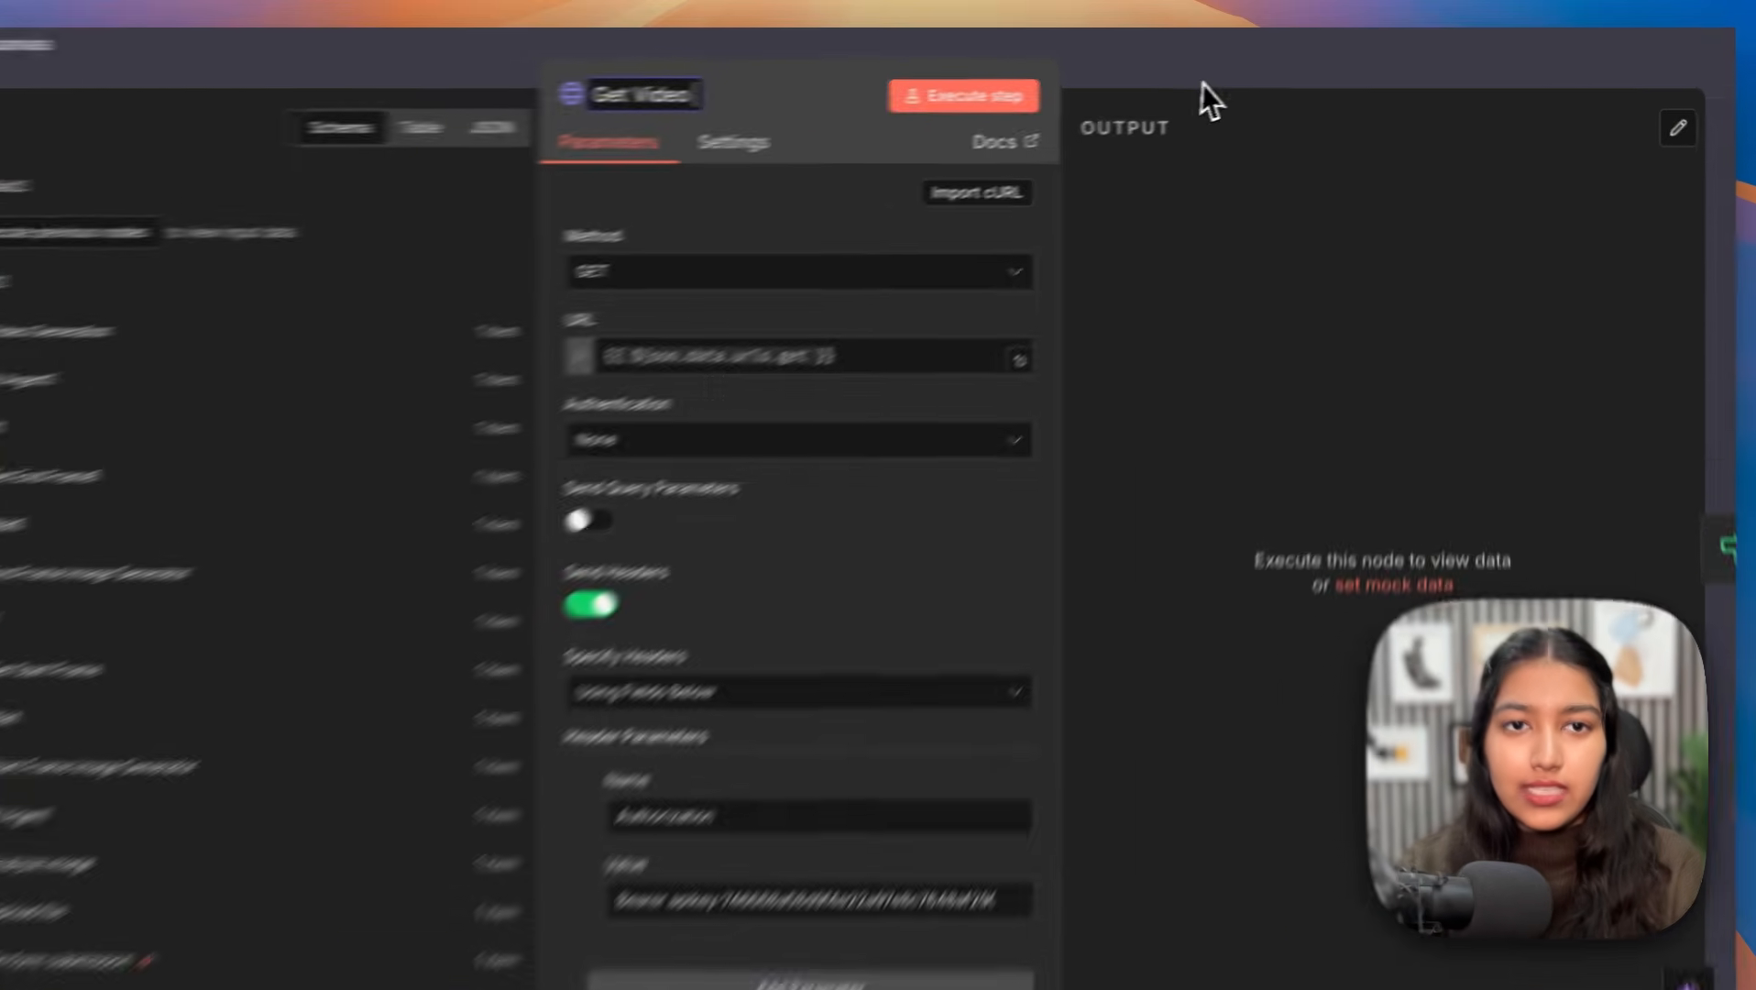
pyautogui.click(1430, 85)
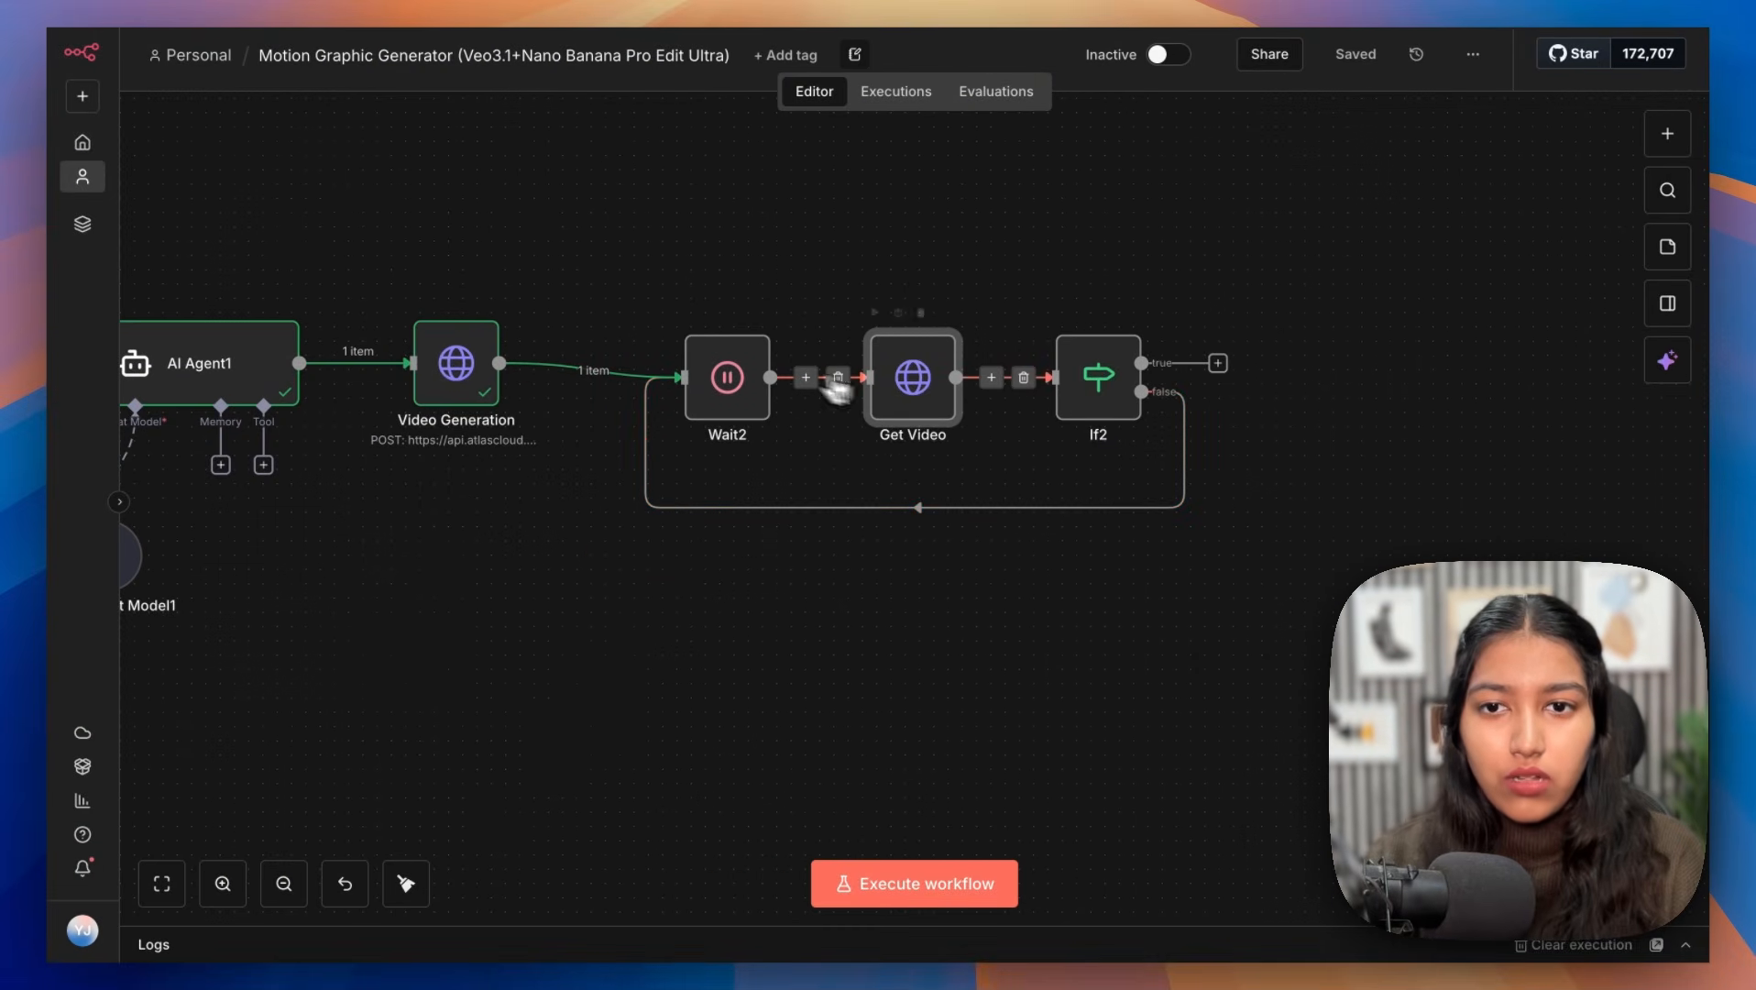
# Step: Execute the If2 node with its exists condition on data.outputs[0] and return to the canvas
pyautogui.doubleClick(1102, 403)
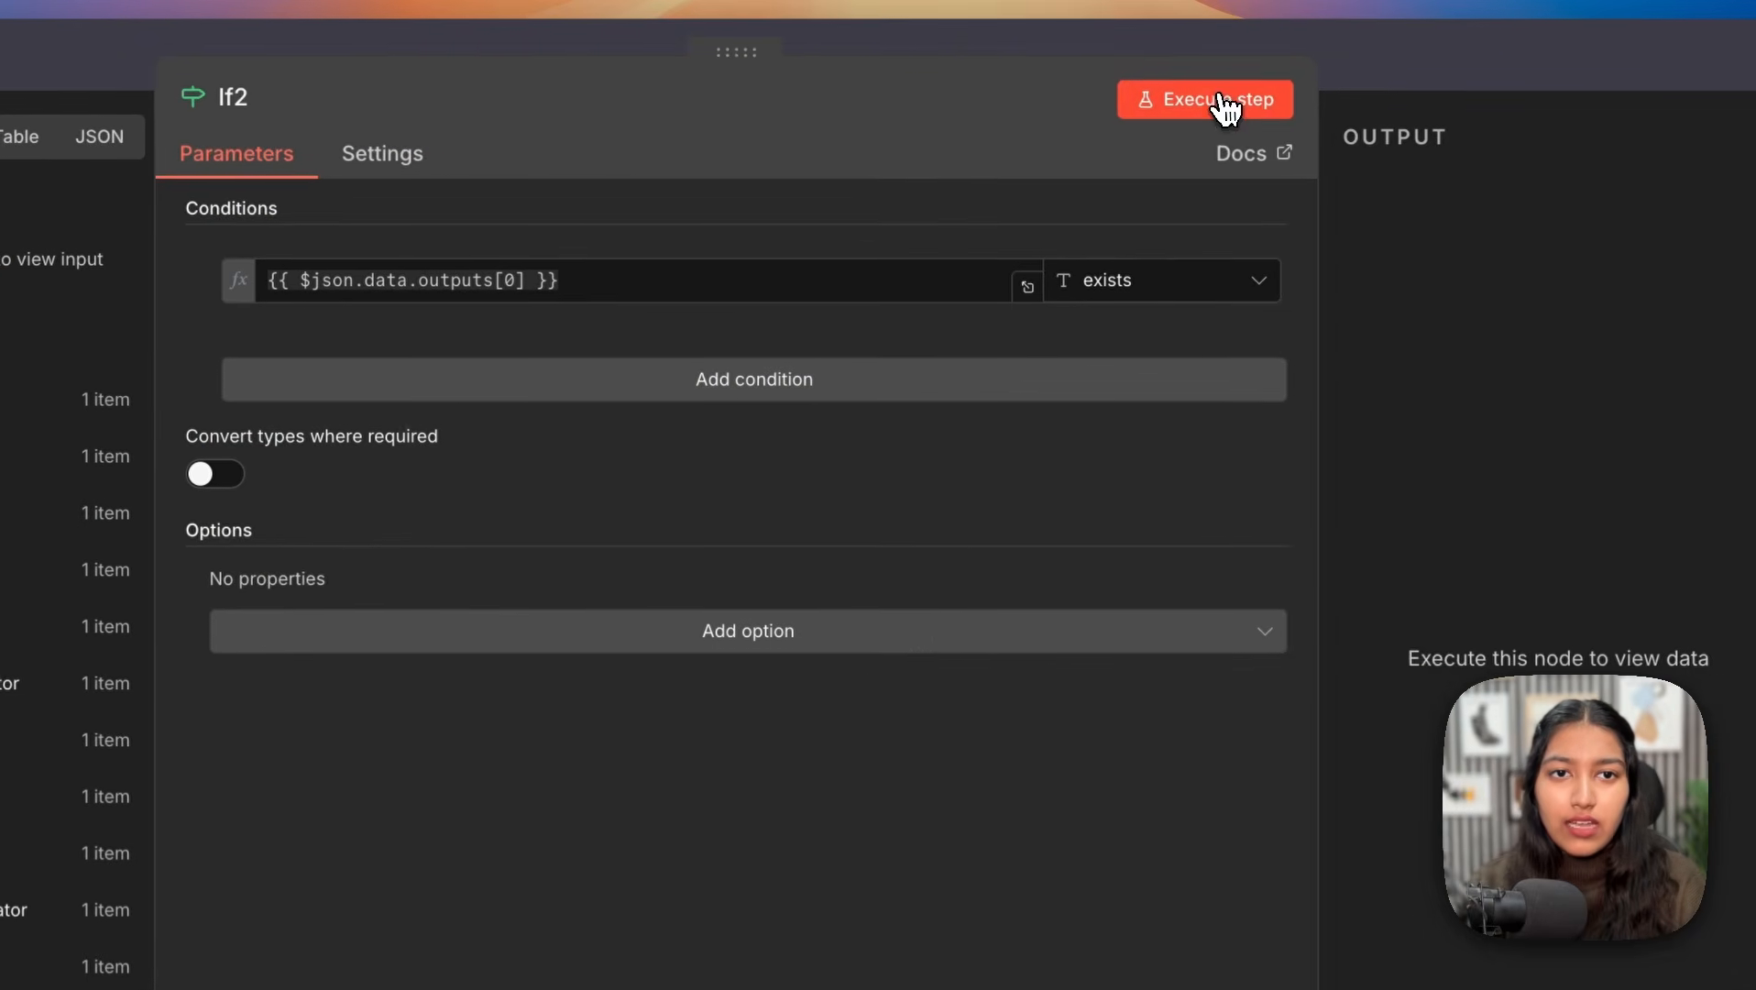
pyautogui.click(1224, 103)
pyautogui.click(1352, 86)
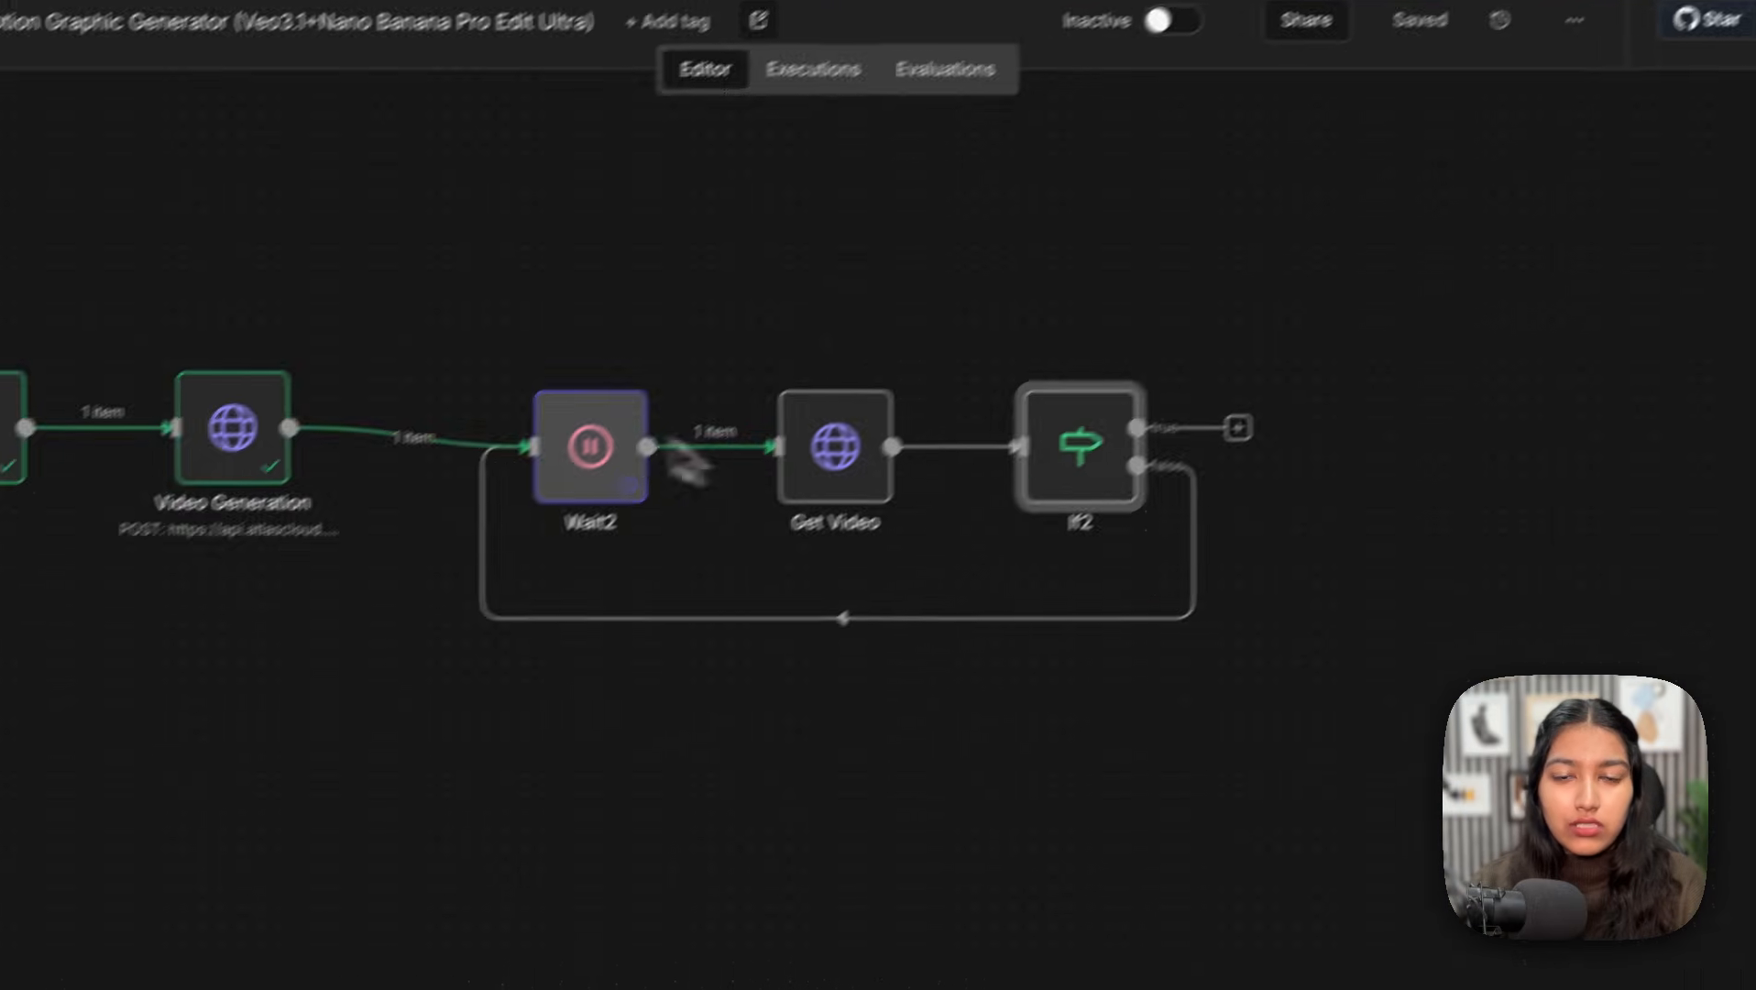
# Step: Add a Google Drive Upload file node to the true output of If2
pyautogui.hscroll(2, 1212, 554)
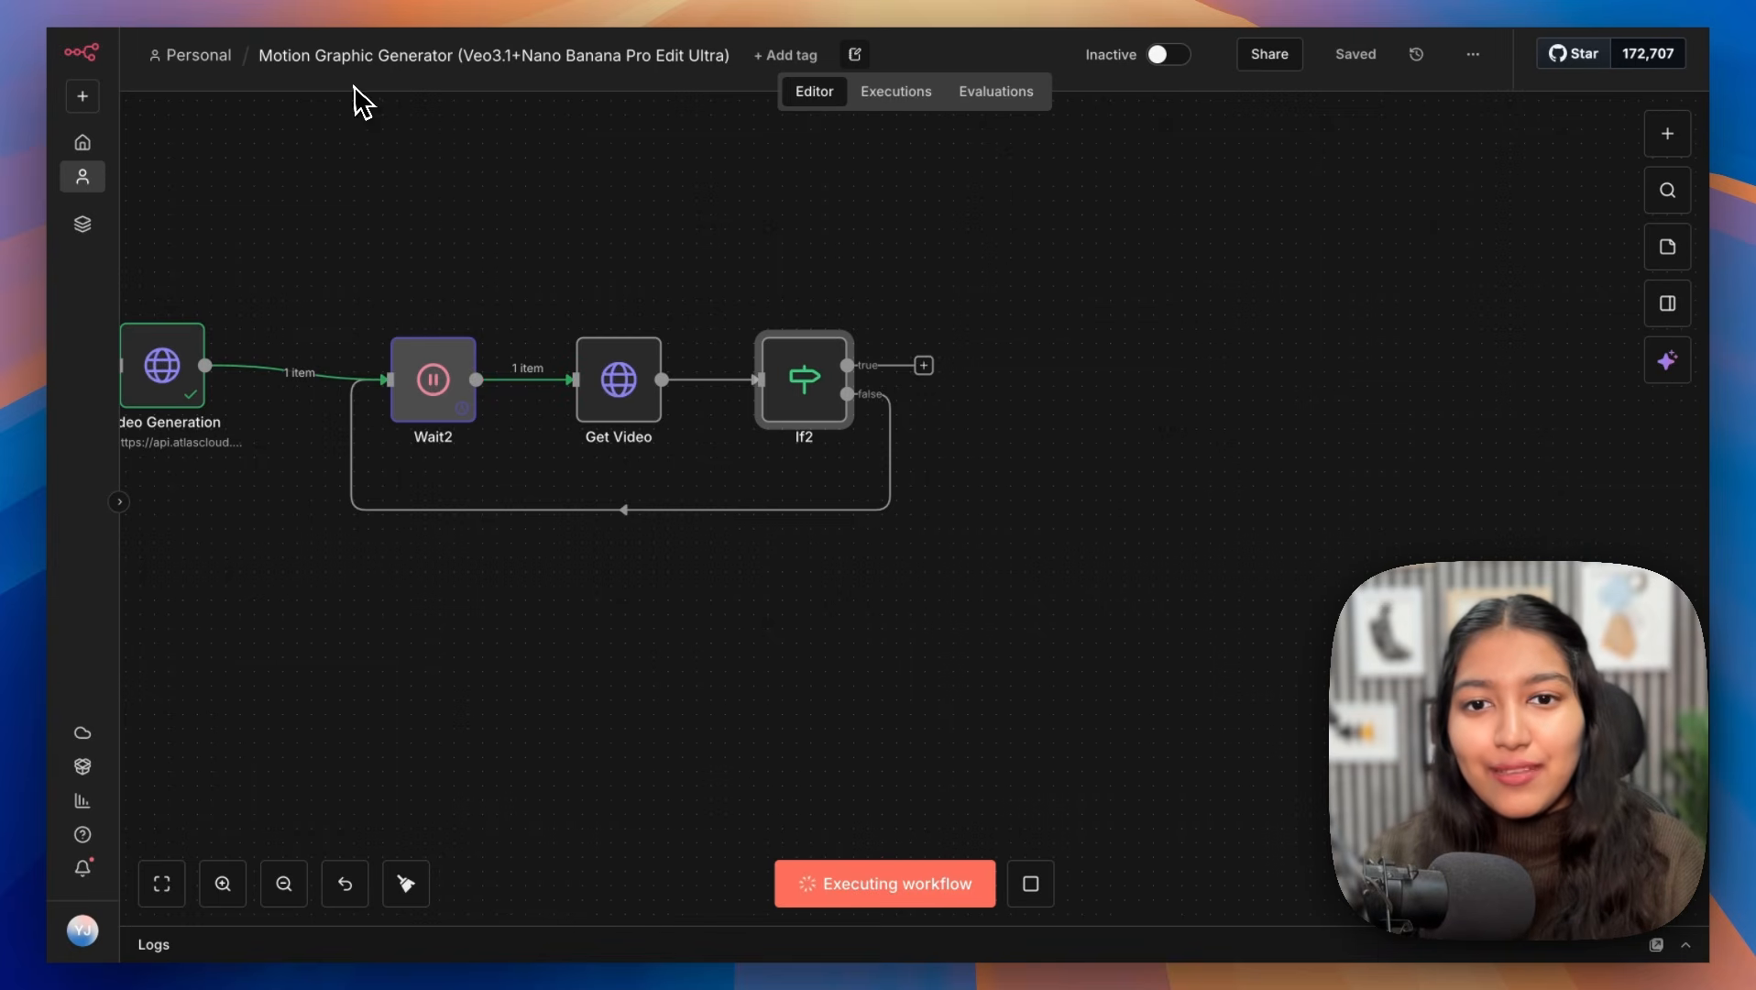
pyautogui.click(924, 365)
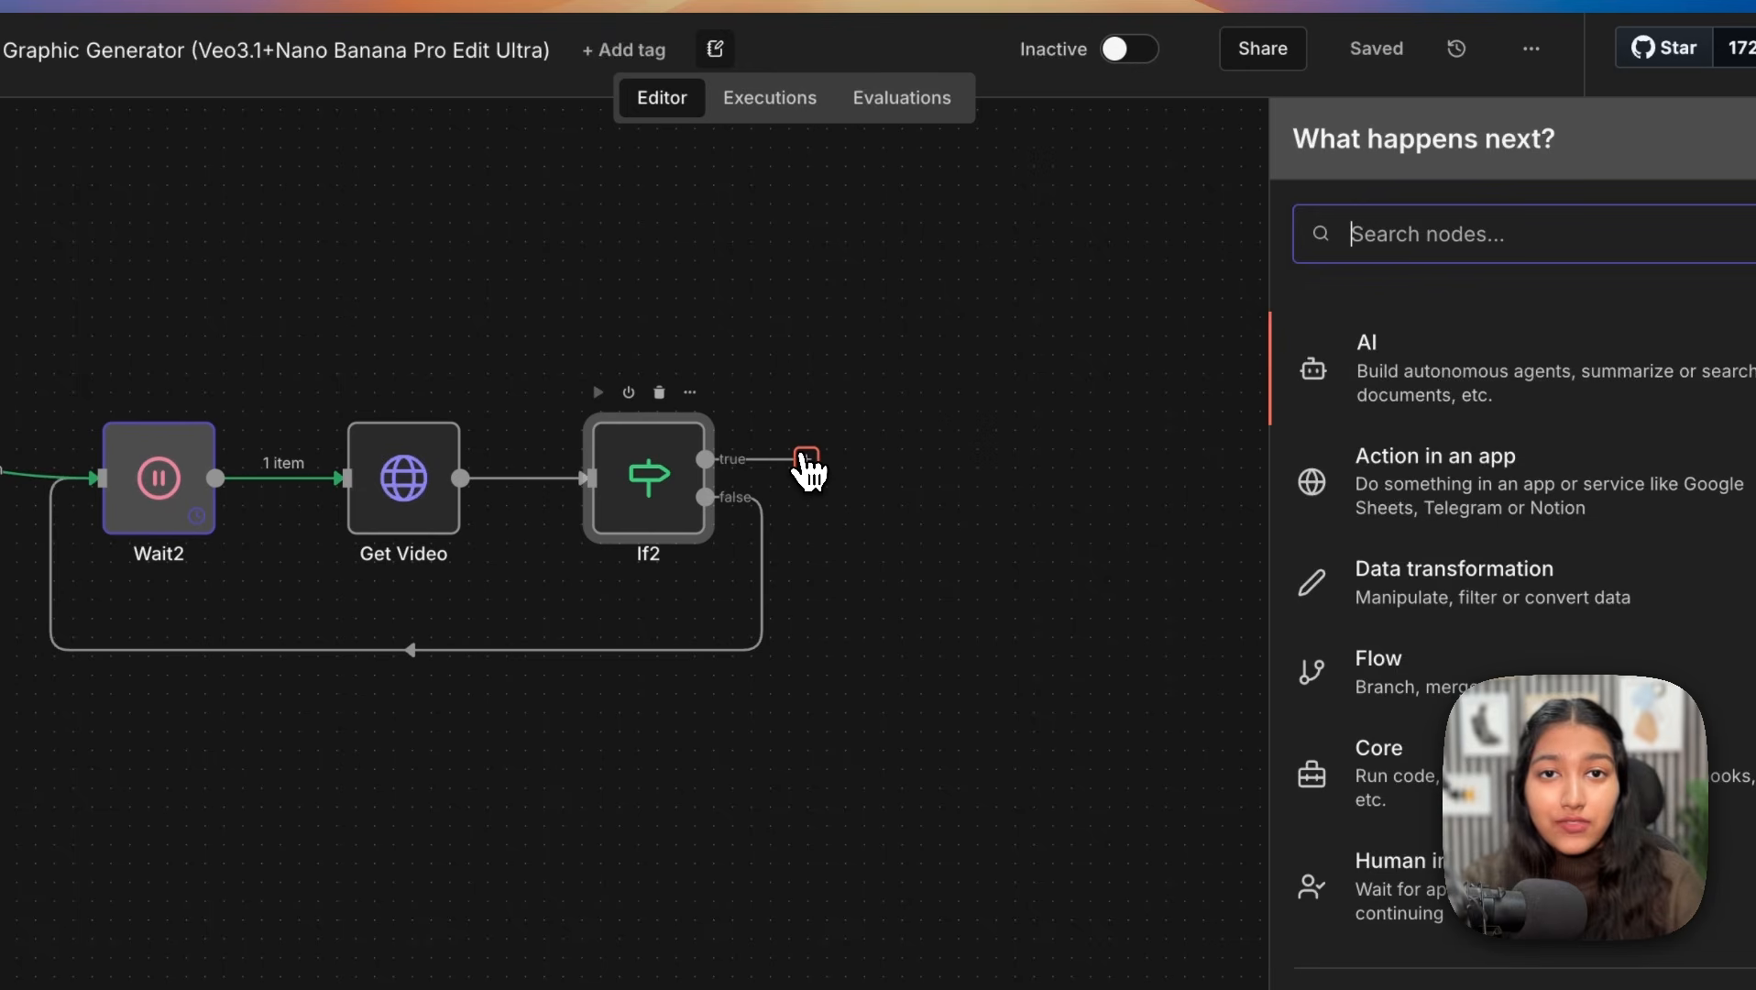
pyautogui.write('google')
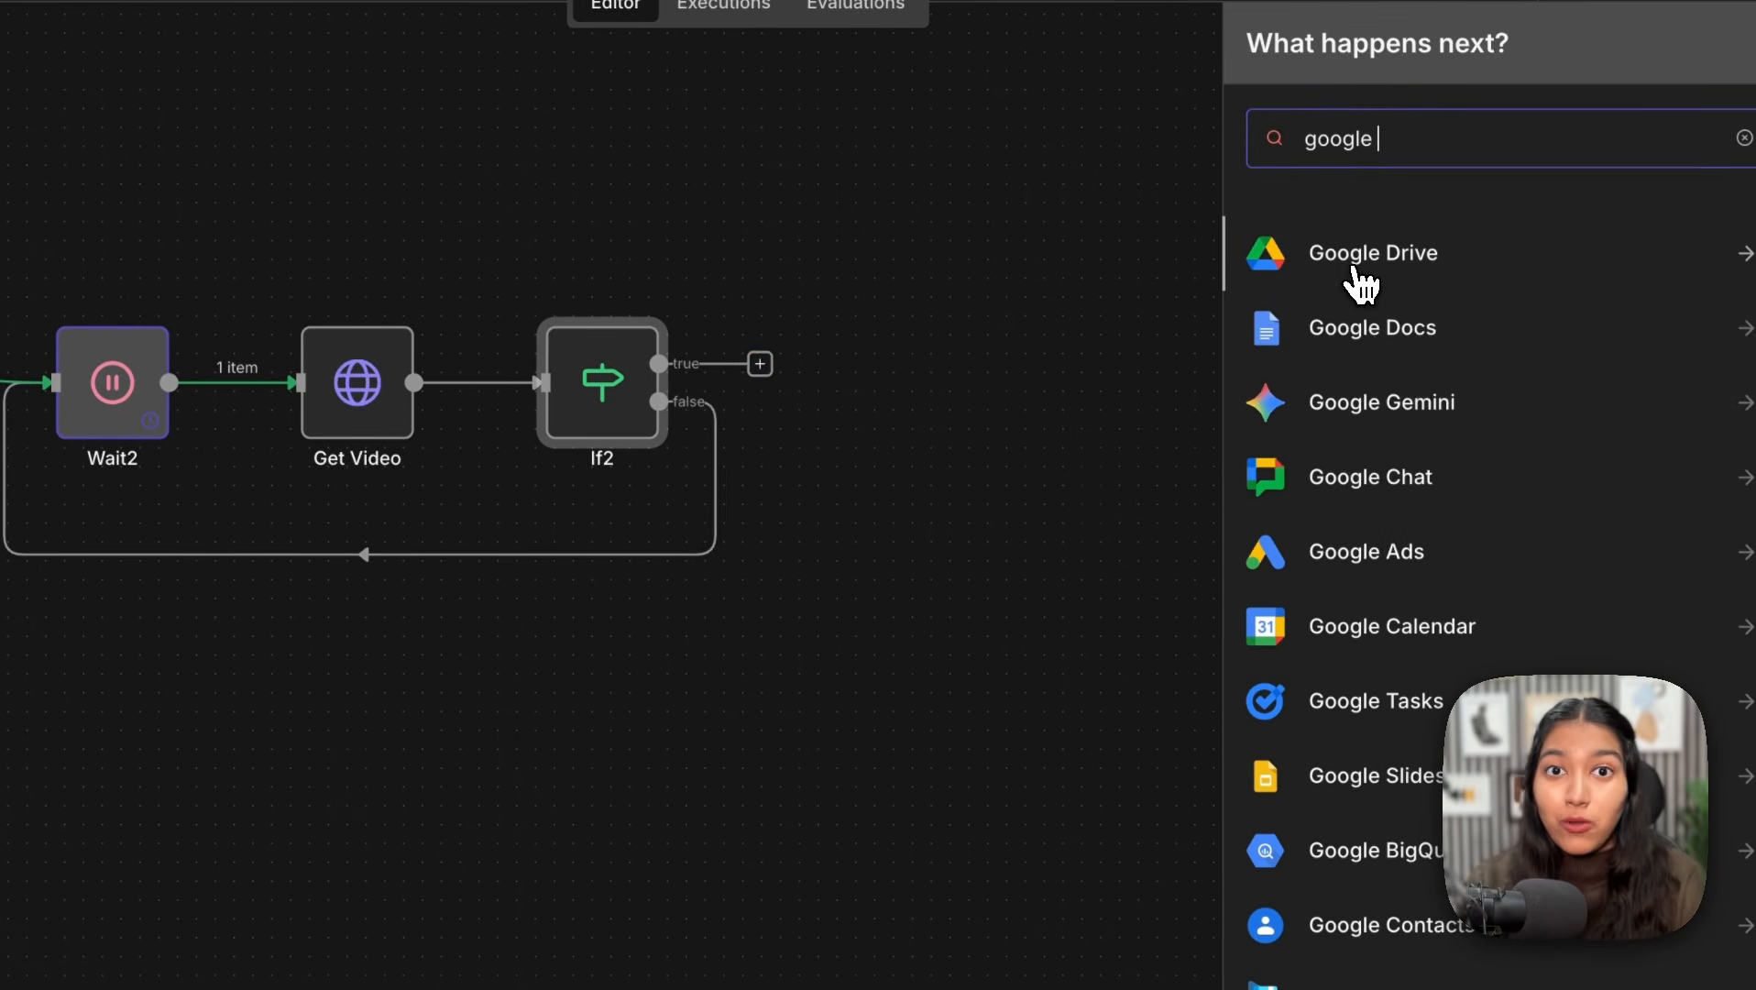
pyautogui.click(1355, 267)
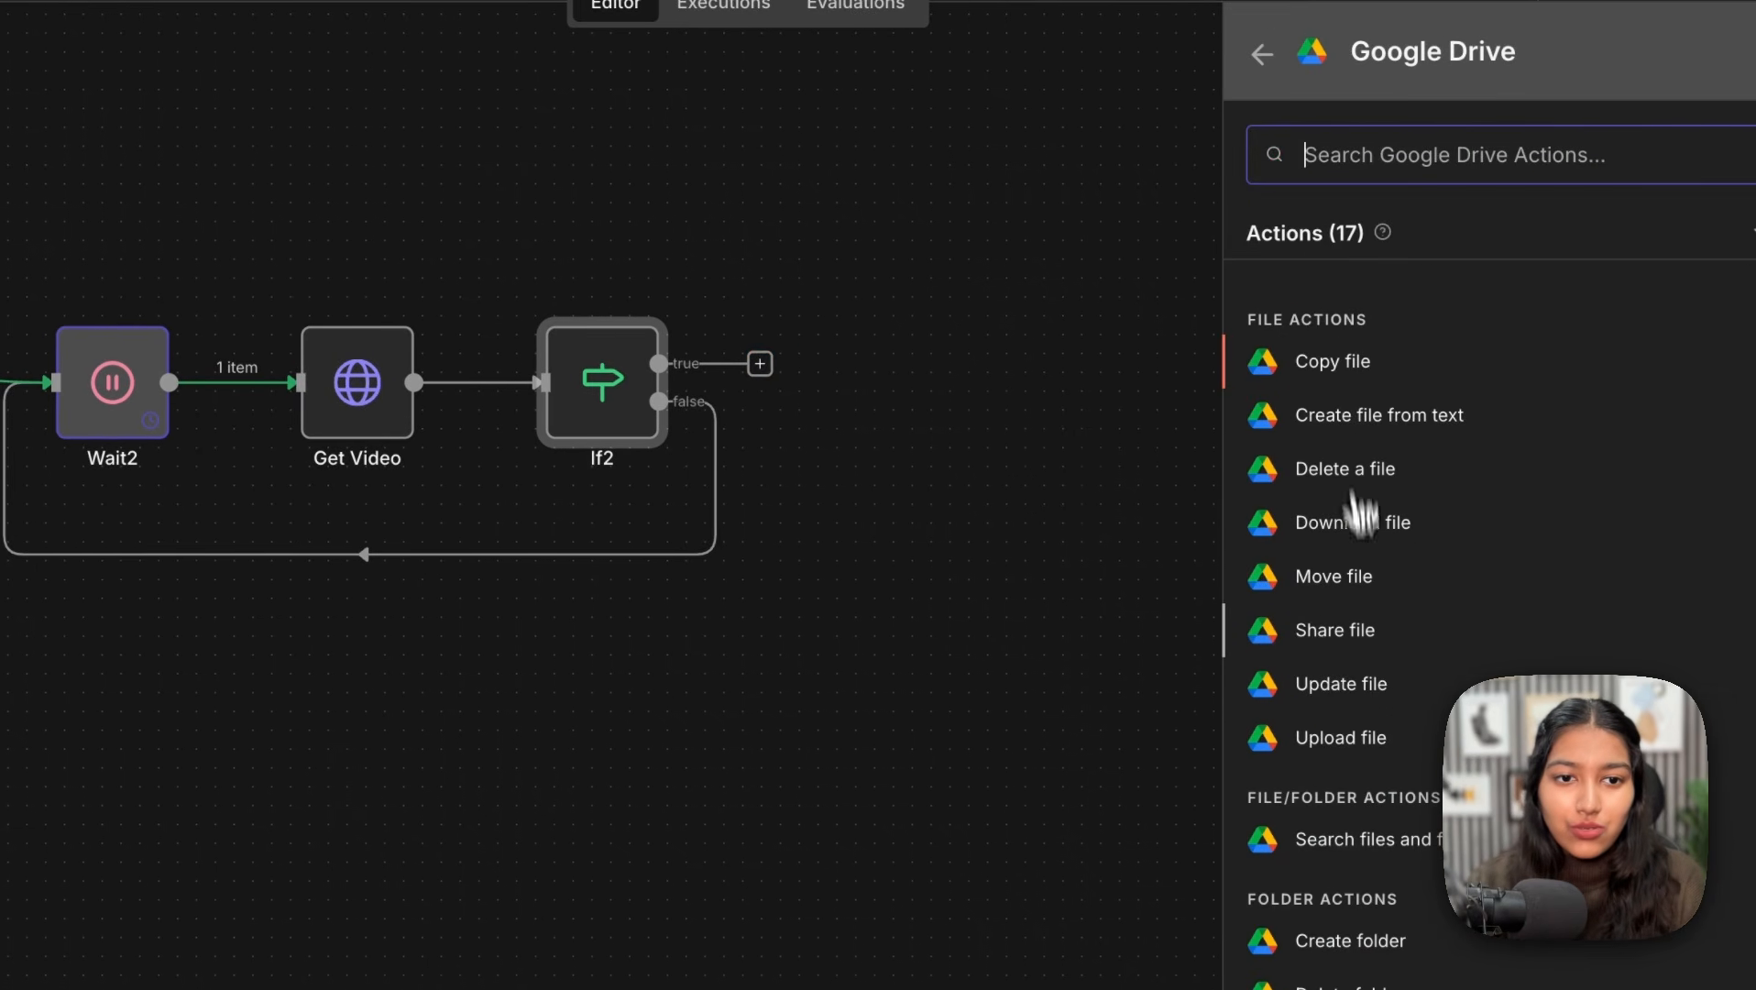
pyautogui.click(1351, 739)
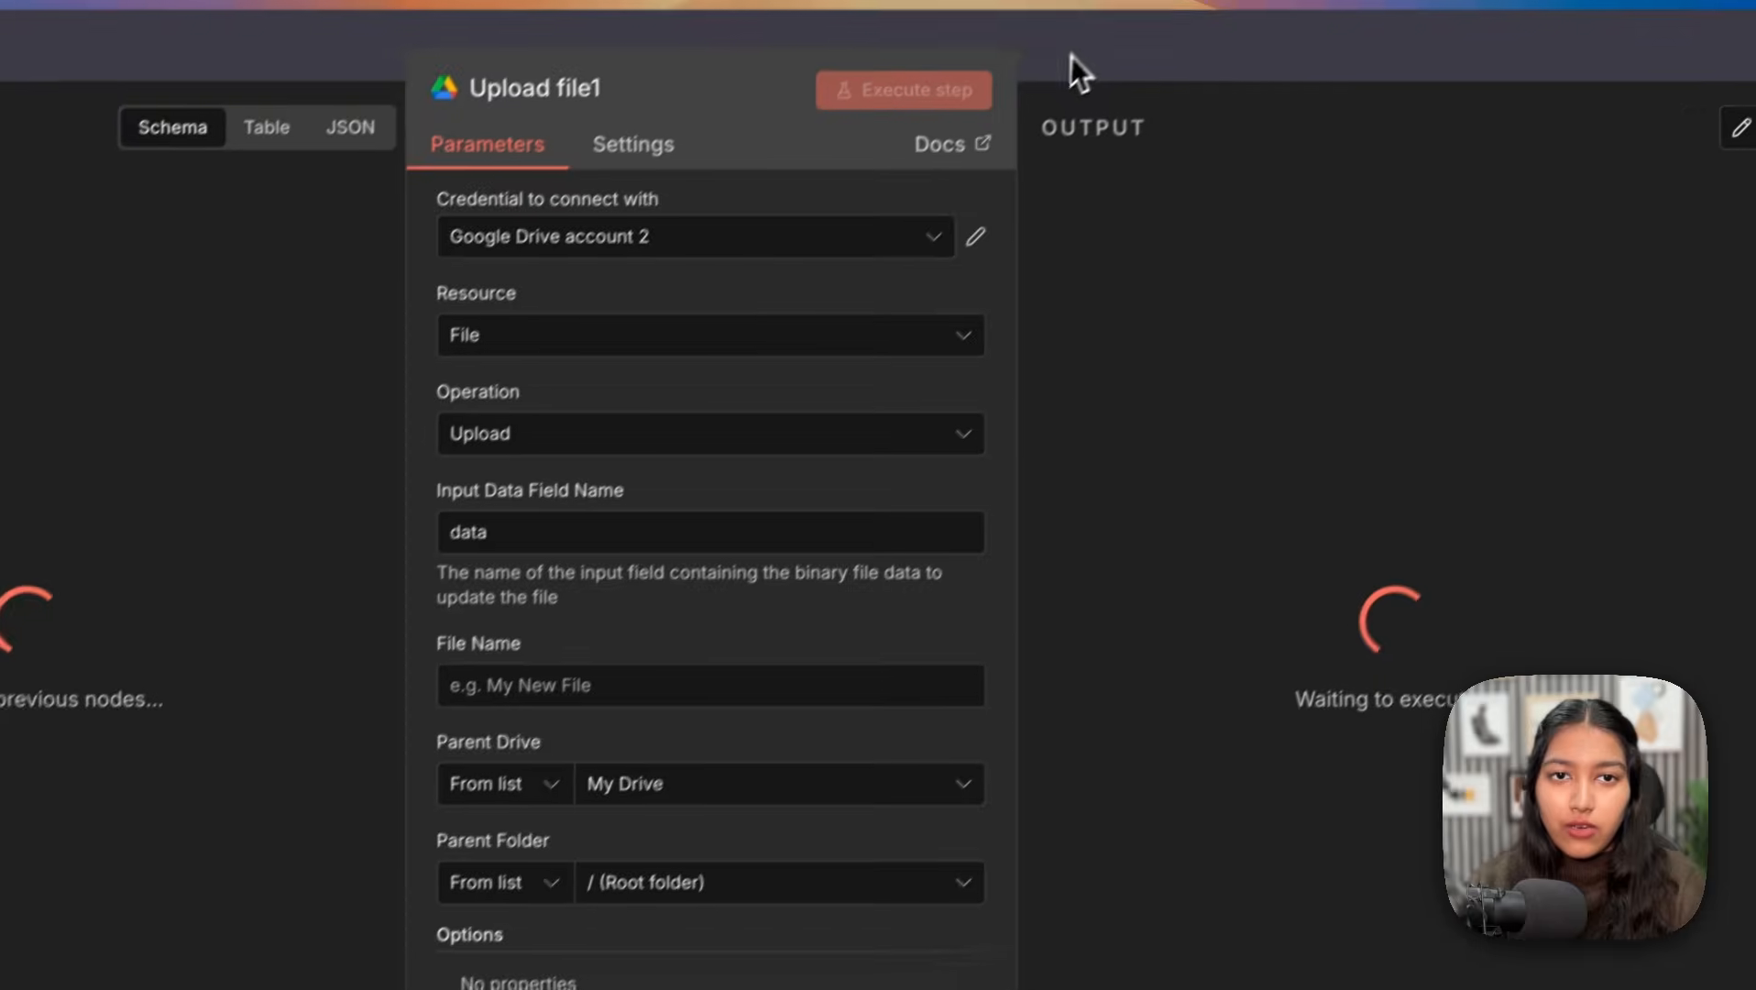
pyautogui.click(1070, 56)
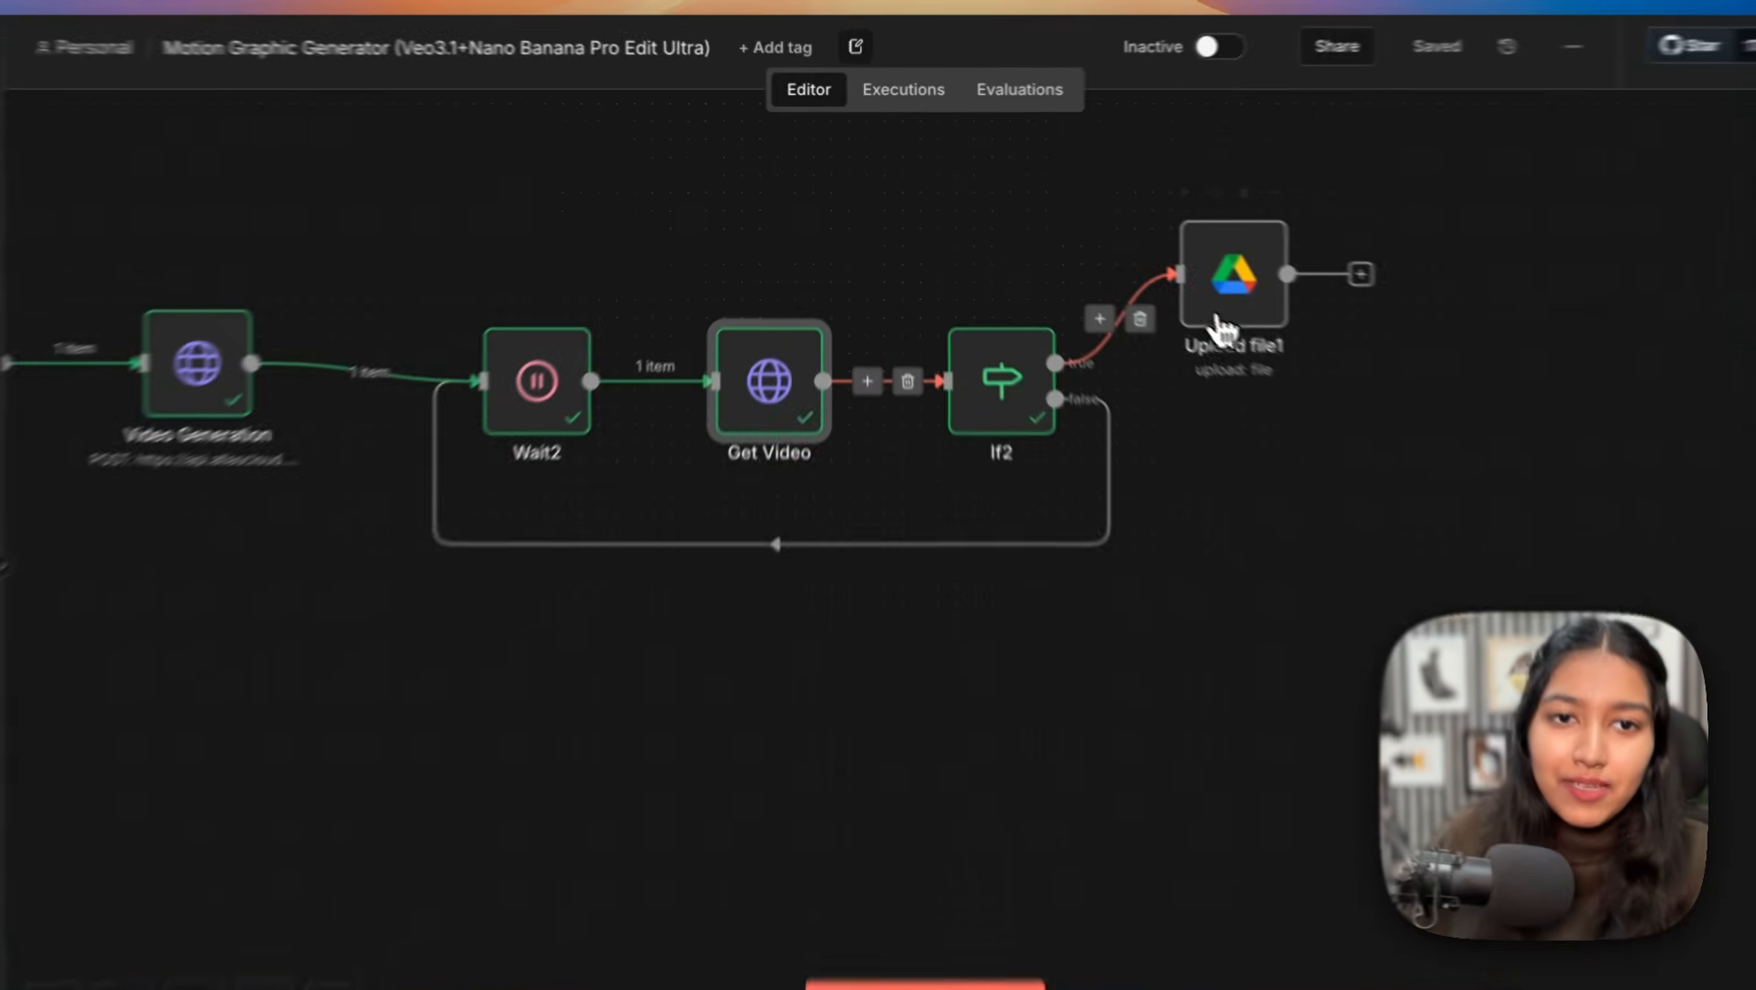
# Step: Check the Upload file1 node's input data field name against its incoming data
pyautogui.doubleClick(1269, 348)
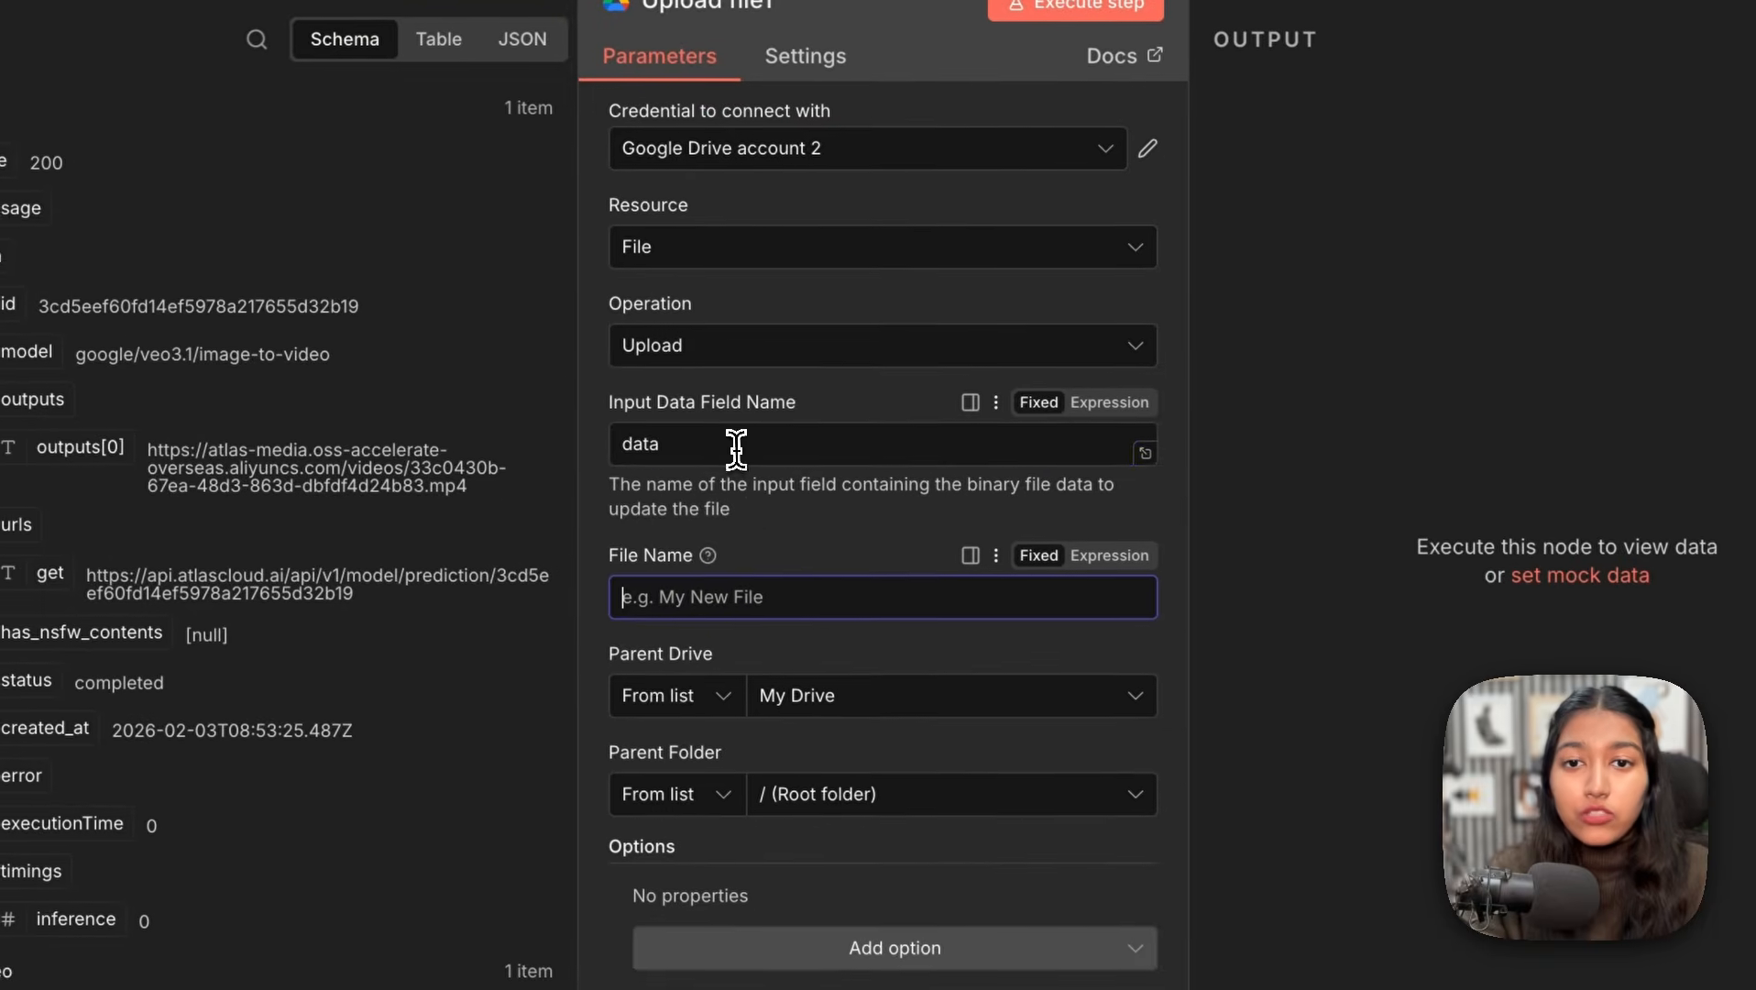
pyautogui.moveTo(743, 525); pyautogui.dragTo(594, 525)
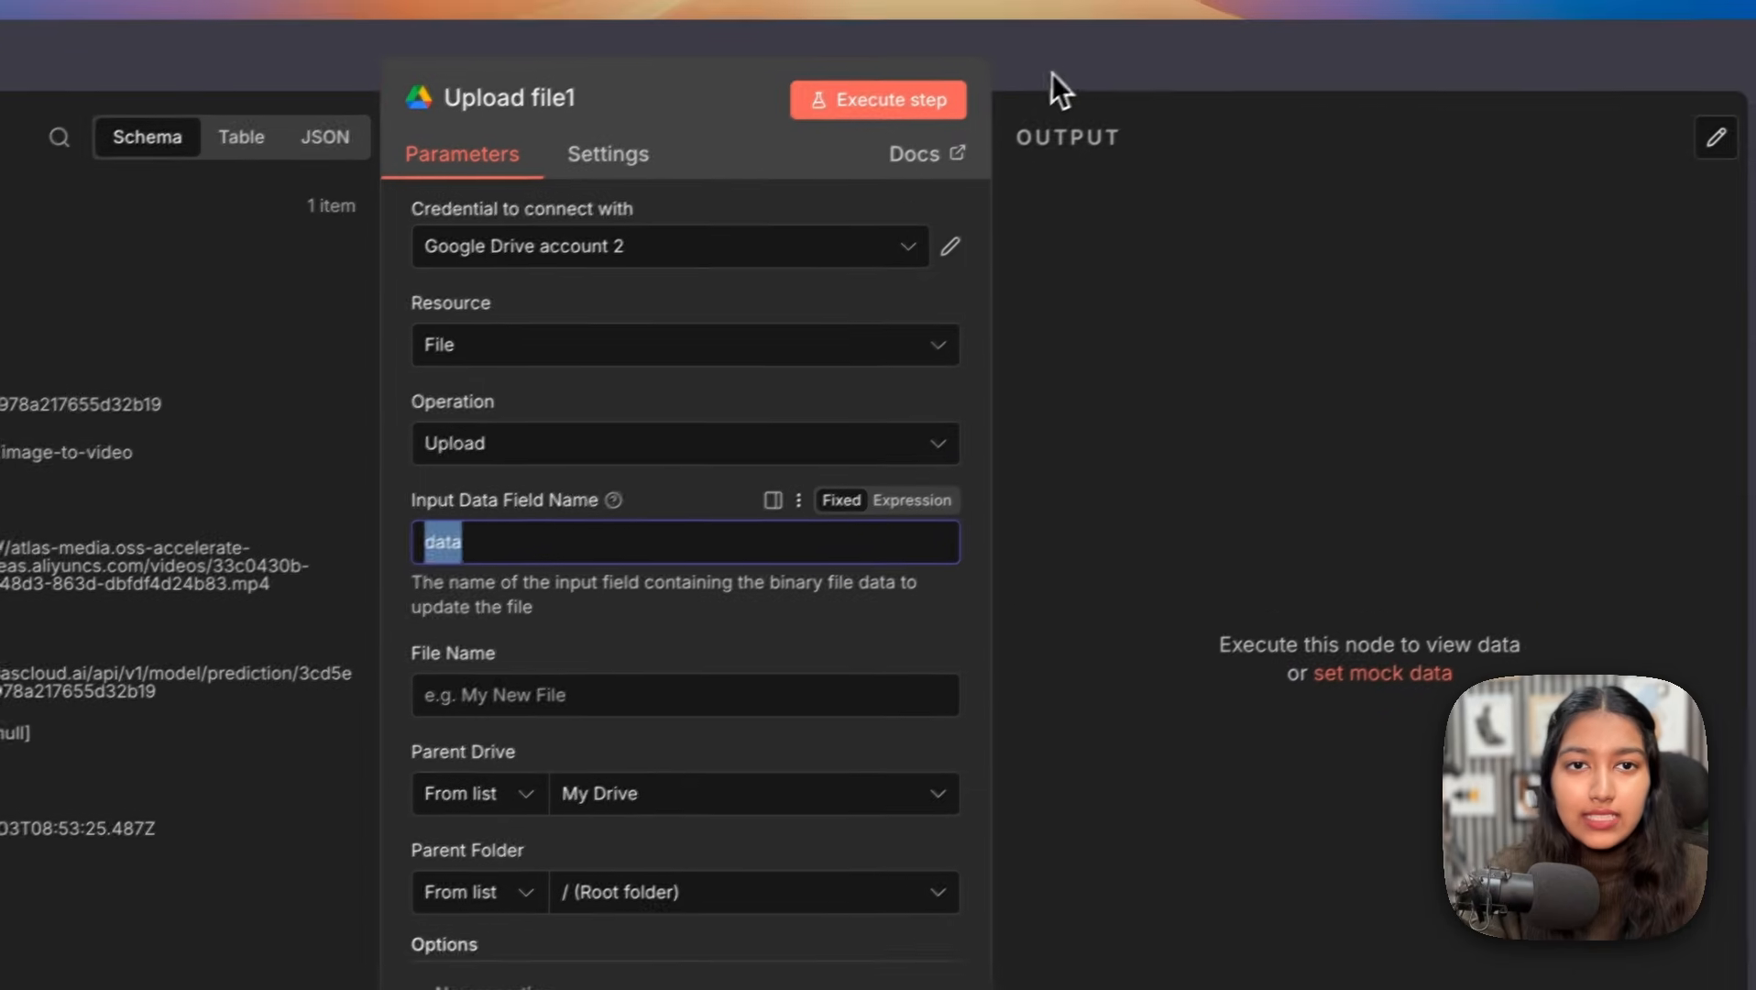
pyautogui.click(1045, 84)
# Step: Insert an HTTP Request node between If2 and Upload file1 with its URL mapped to {{ $json.data.outputs[0] }}
pyautogui.click(919, 375)
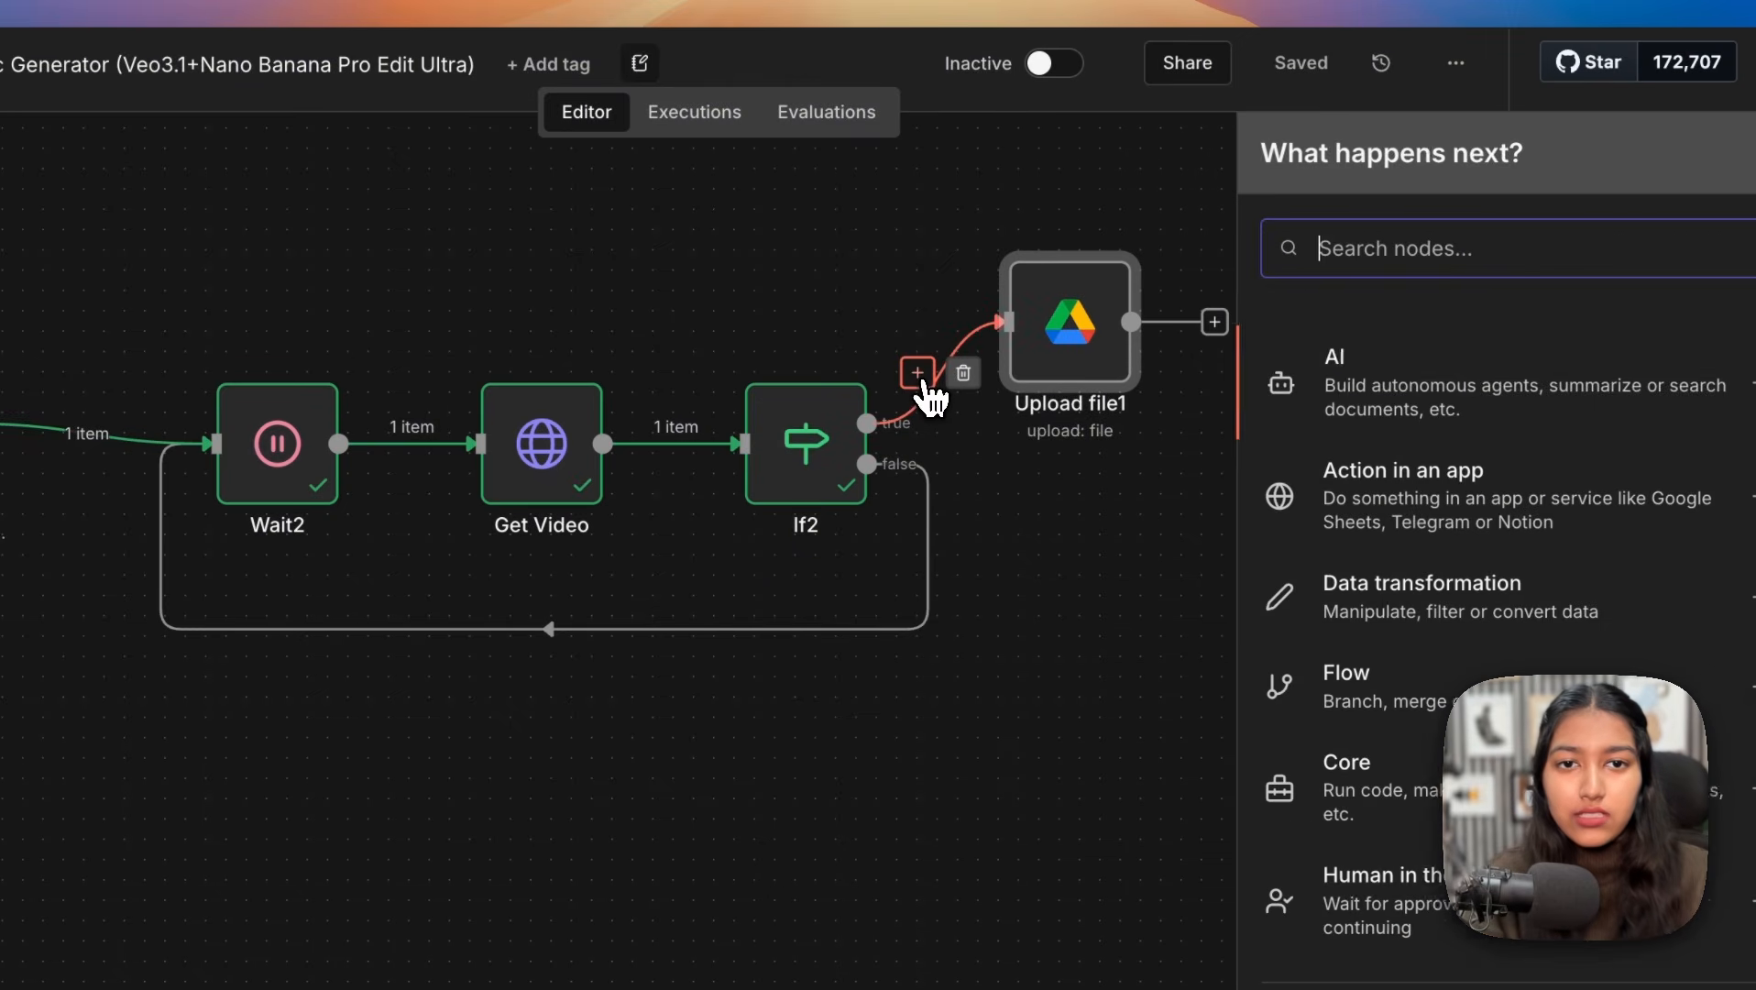
pyautogui.write('htt')
pyautogui.click(1364, 385)
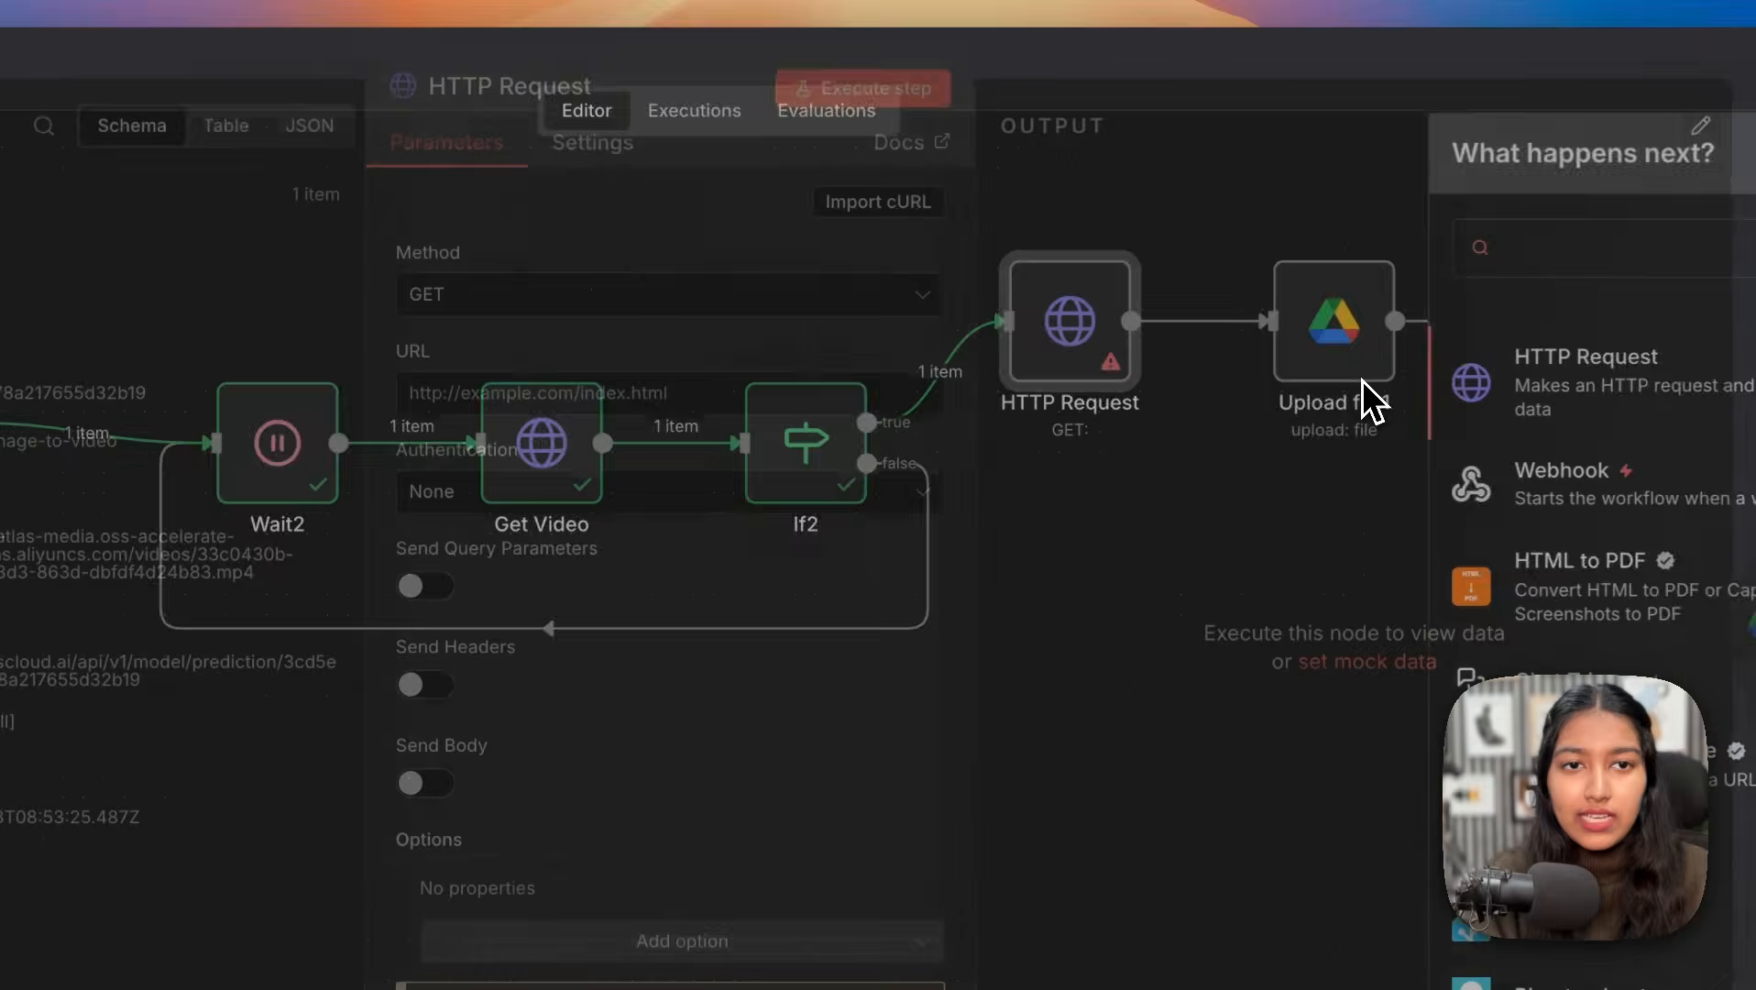
pyautogui.moveTo(235, 509); pyautogui.dragTo(849, 383)
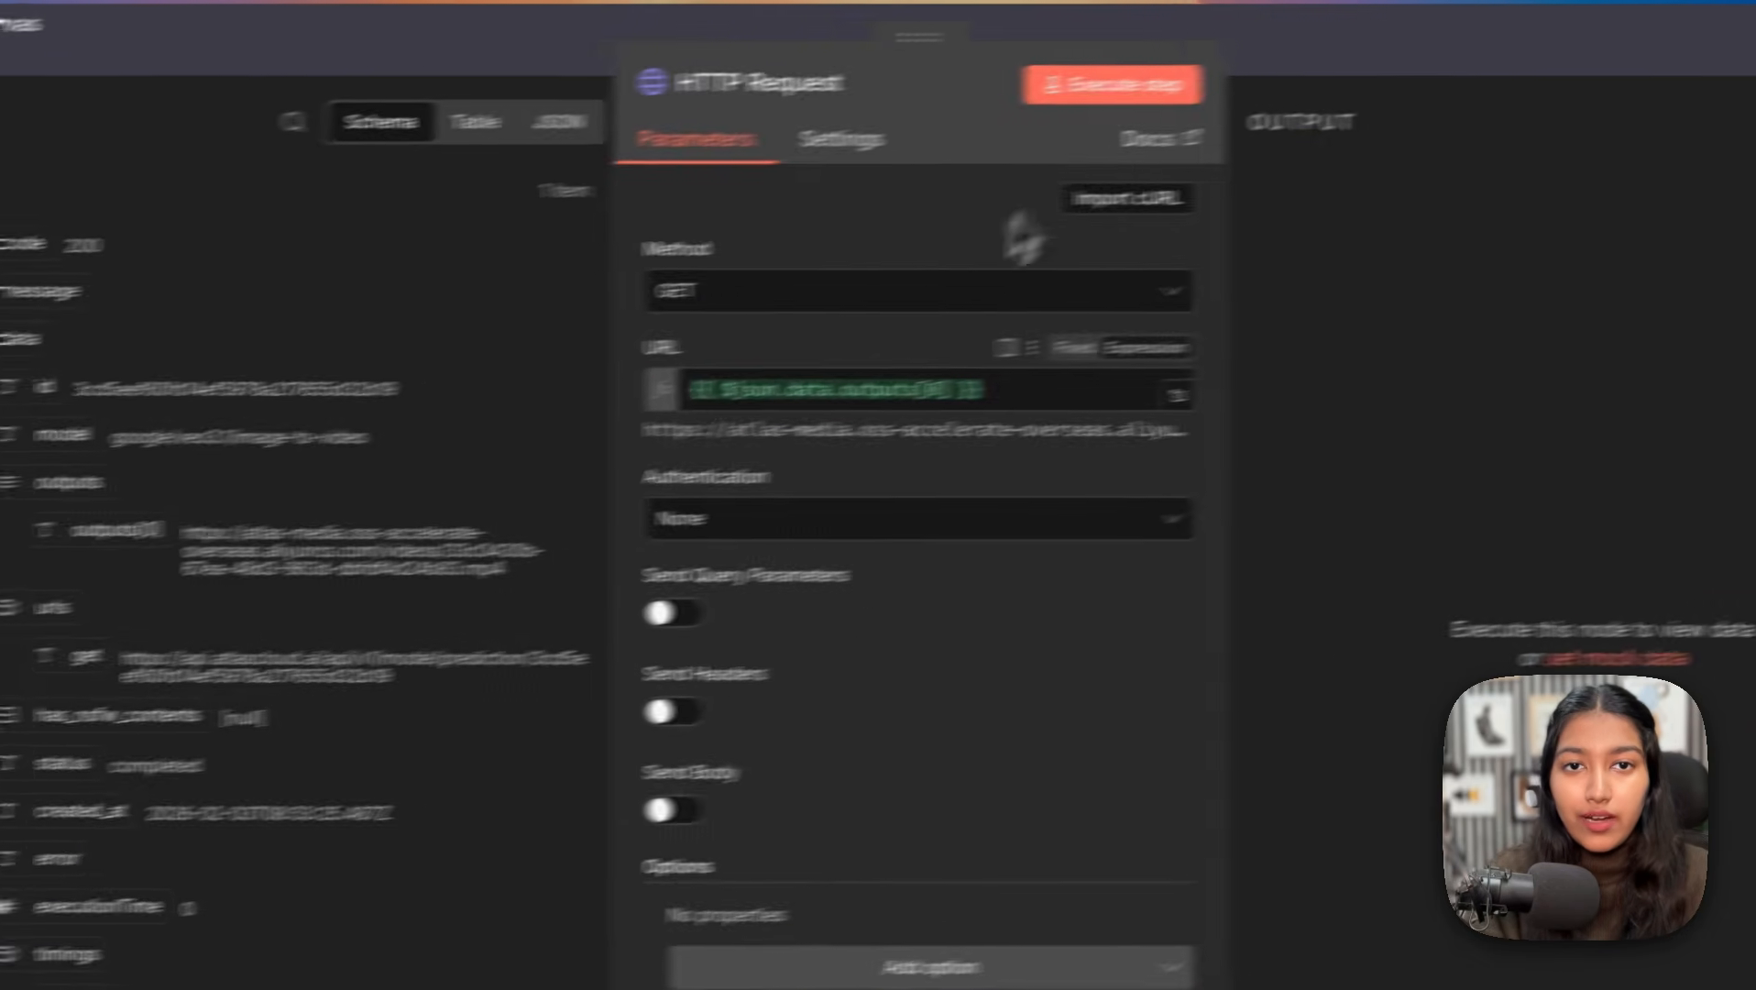
# Step: Execute the HTTP Request node, check its binary data output and return to the canvas
pyautogui.click(1266, 69)
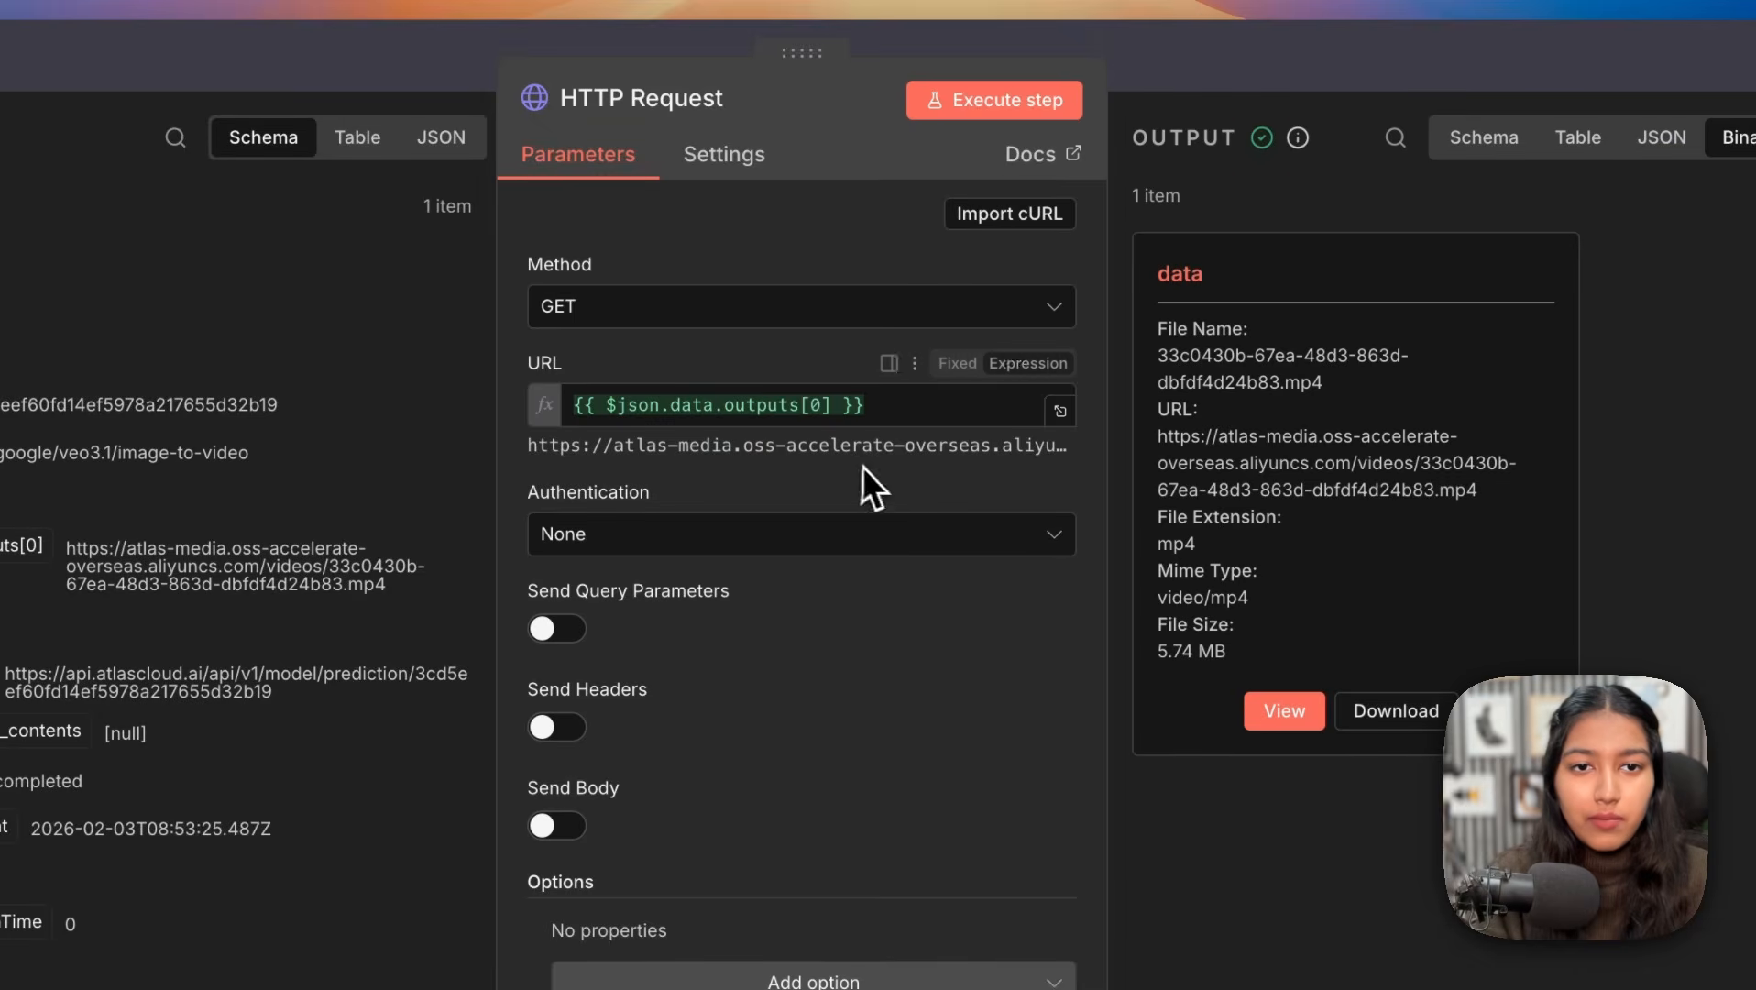
pyautogui.moveTo(1154, 285); pyautogui.dragTo(1231, 635)
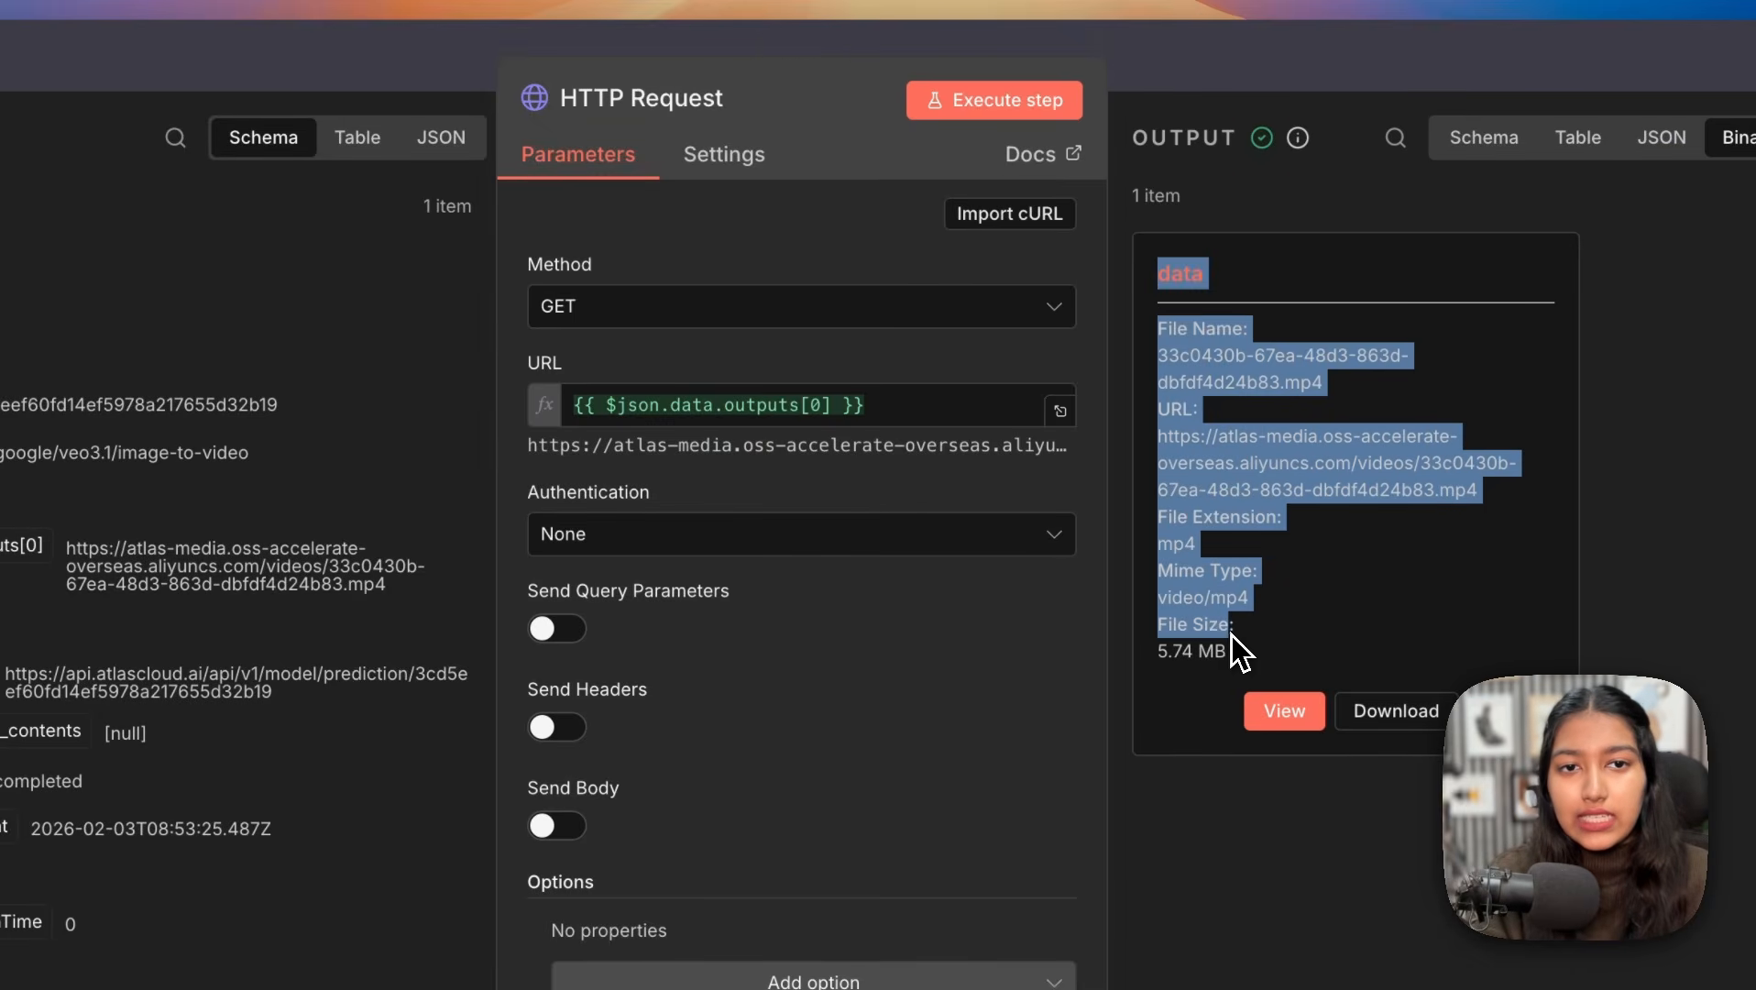
pyautogui.click(1215, 58)
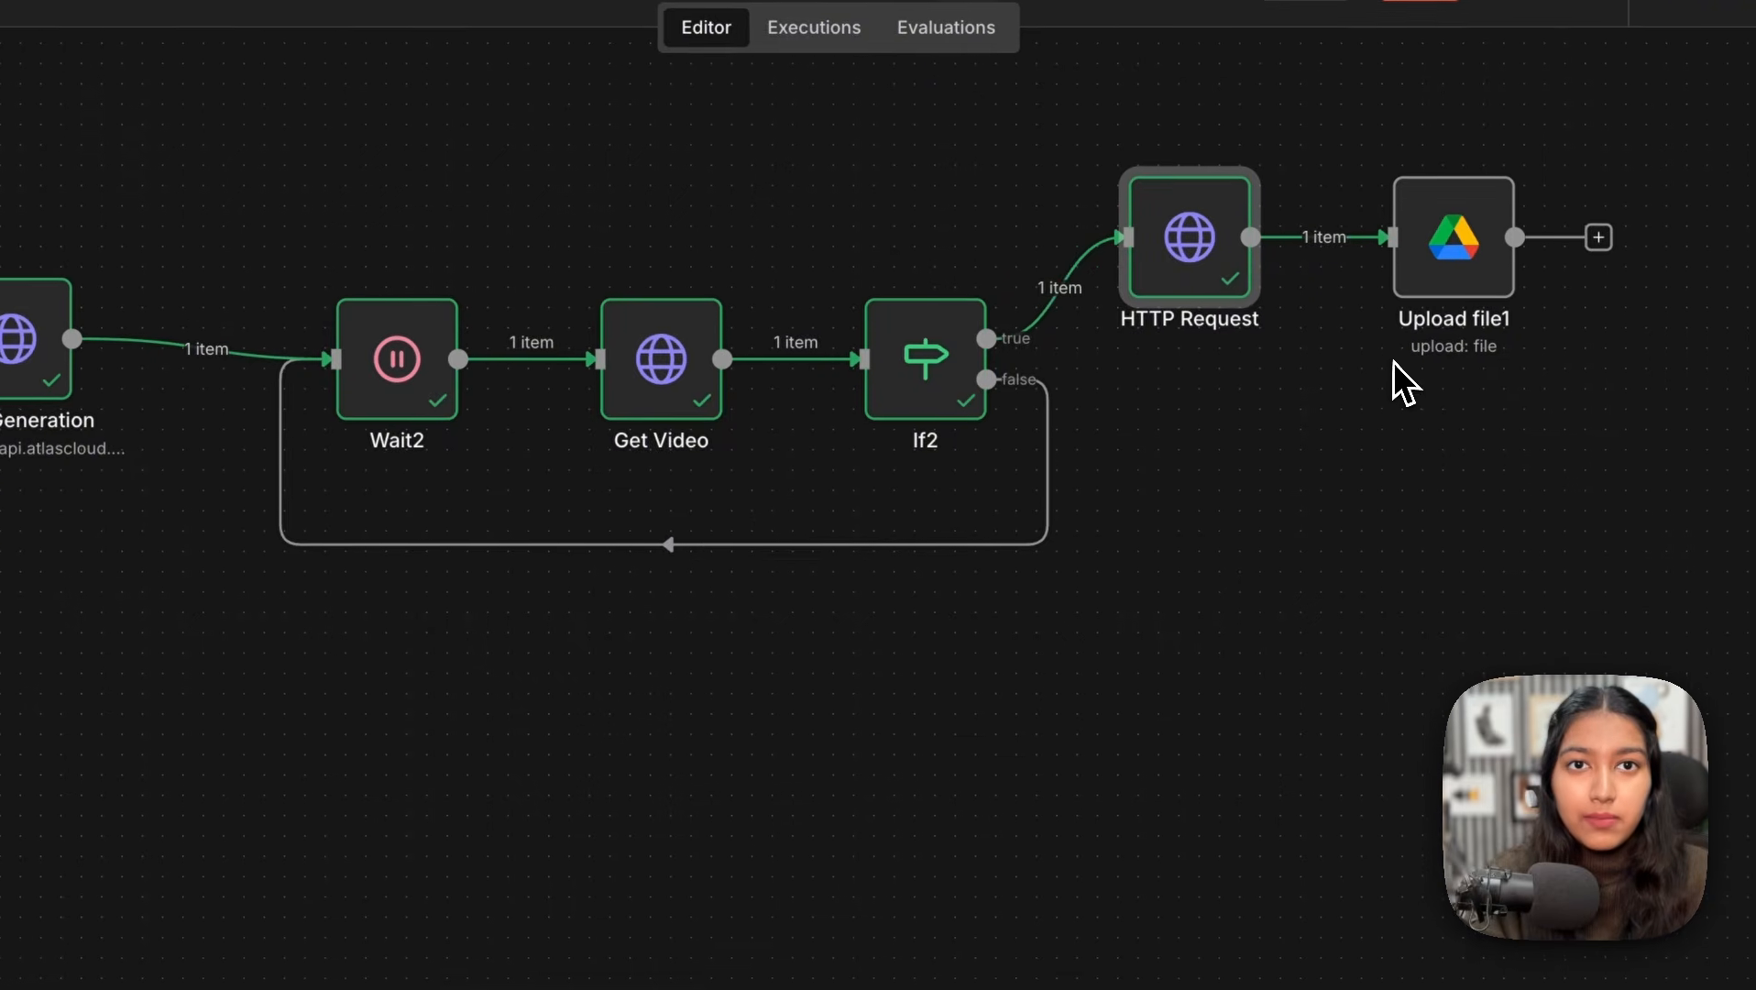
# Step: Set Upload file1 to upload the data field as Motion Graphics Video into the Motion Graphics folder, and save the workflow
pyautogui.hscroll(2, 1392, 358)
pyautogui.doubleClick(1338, 270)
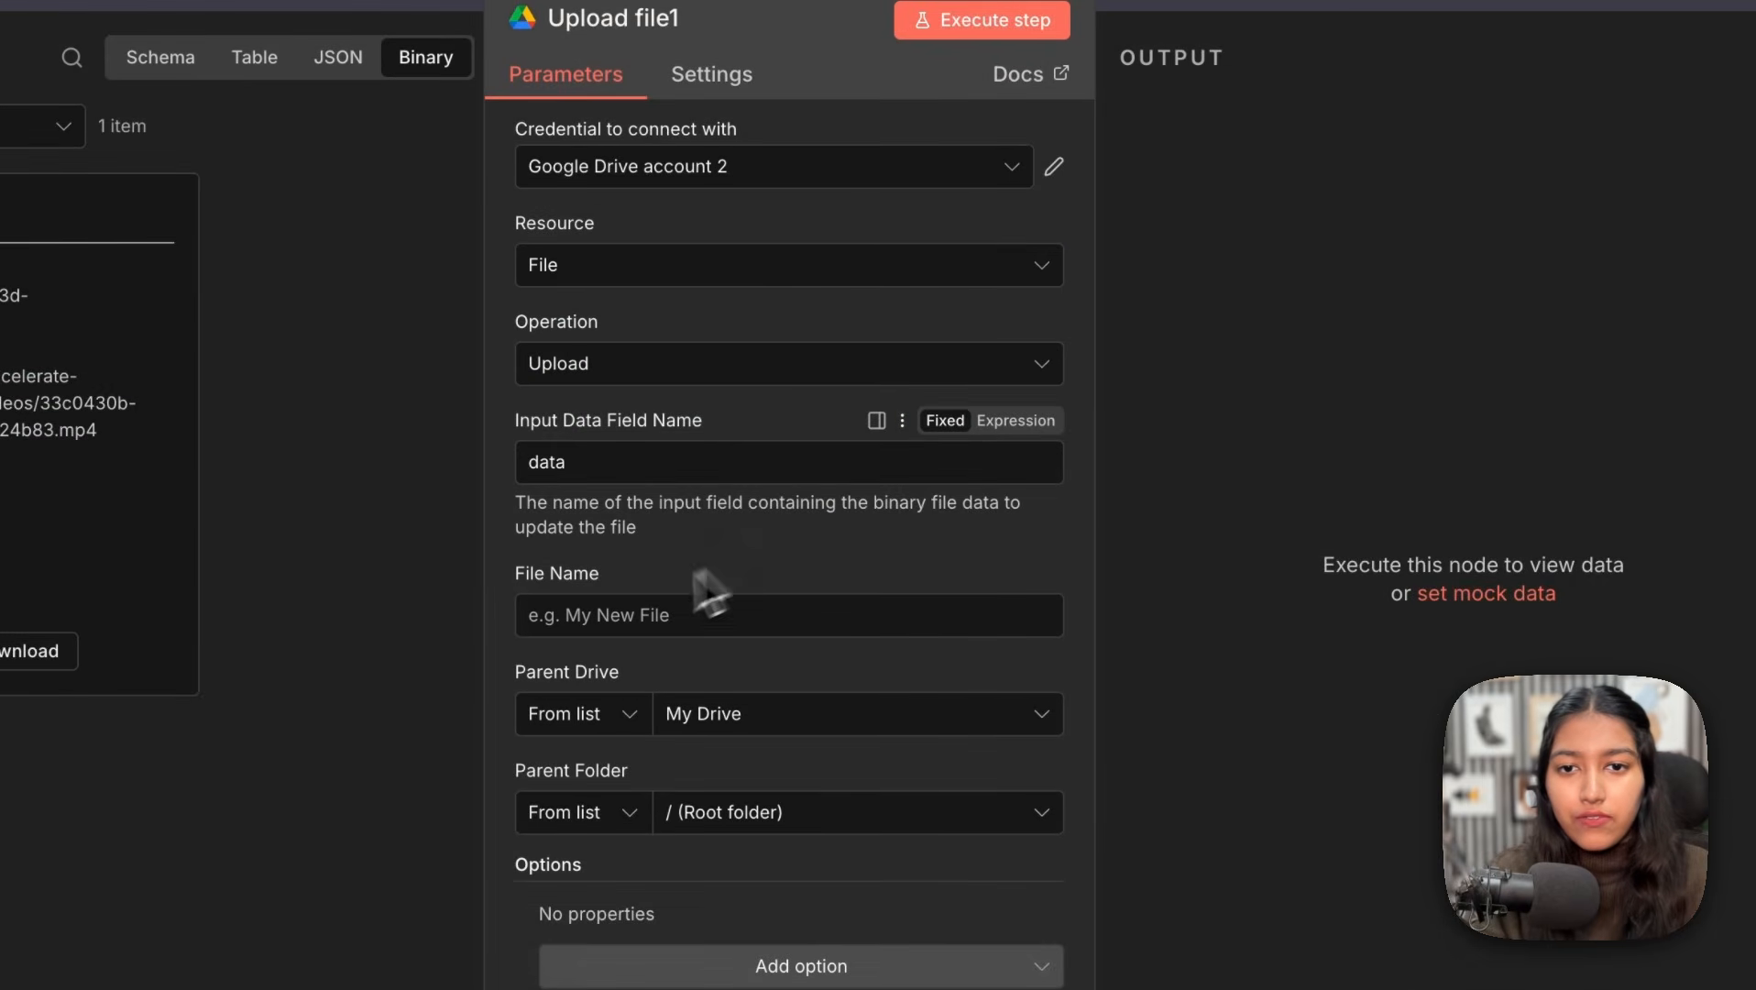
pyautogui.click(614, 612)
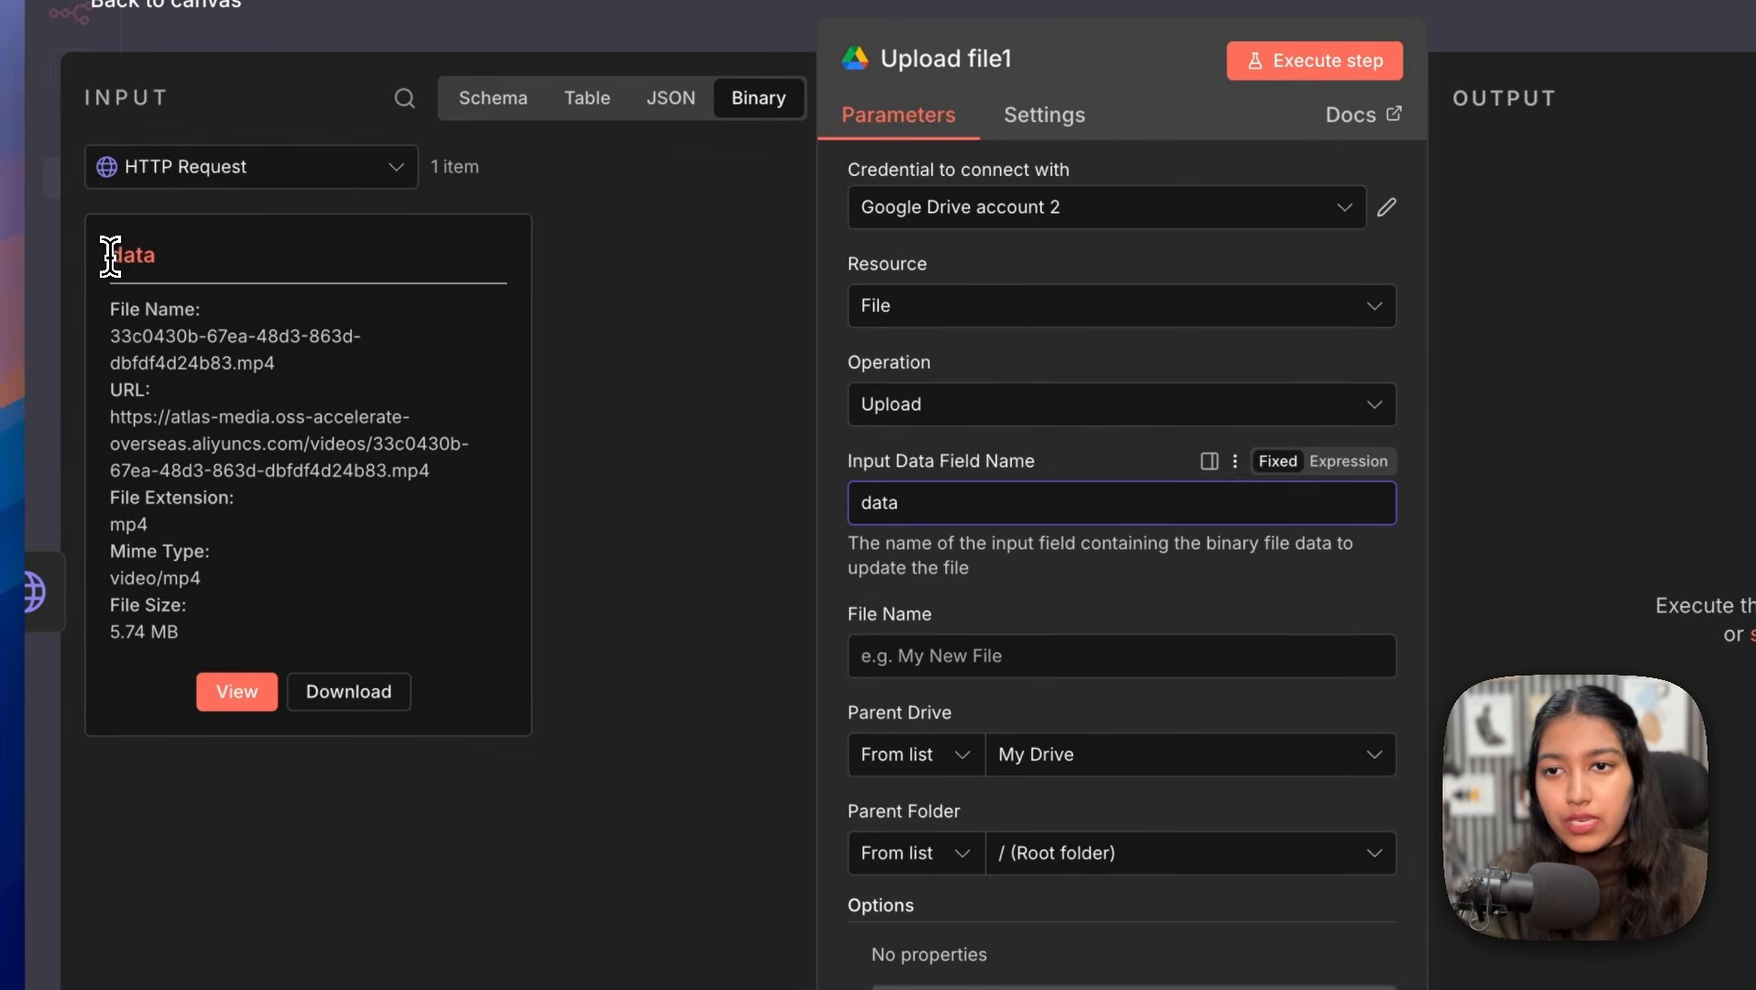
pyautogui.moveTo(107, 253); pyautogui.dragTo(838, 496)
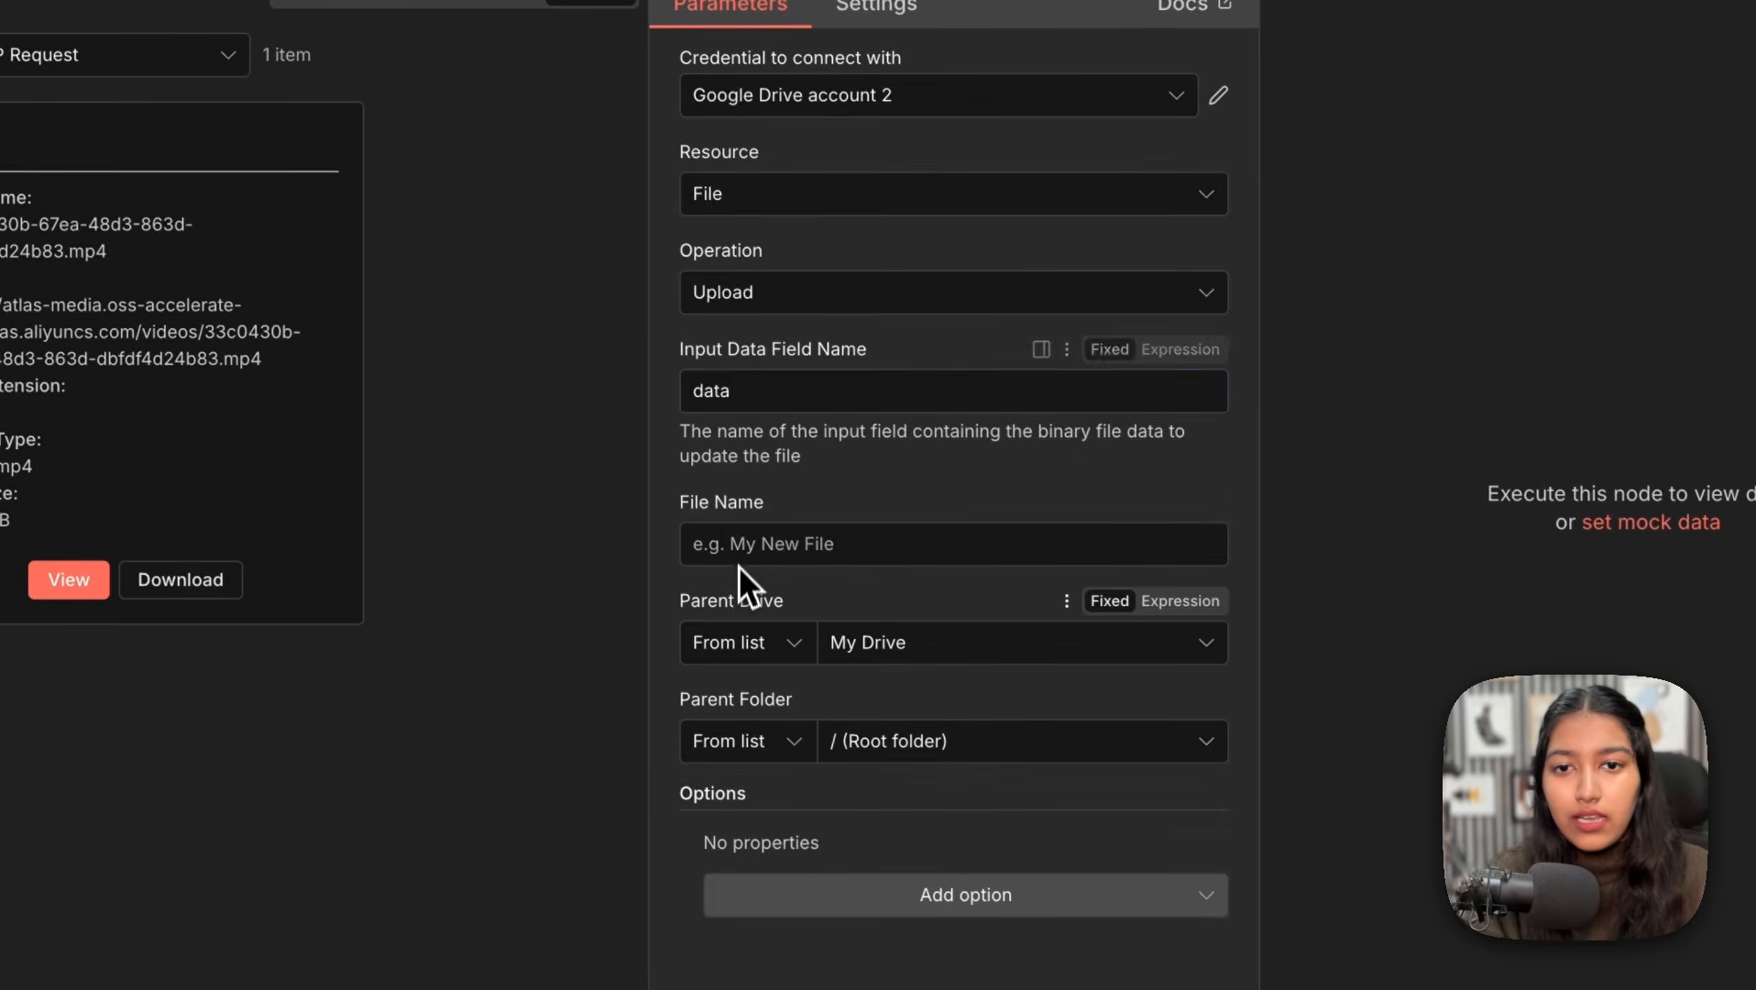
pyautogui.click(900, 654)
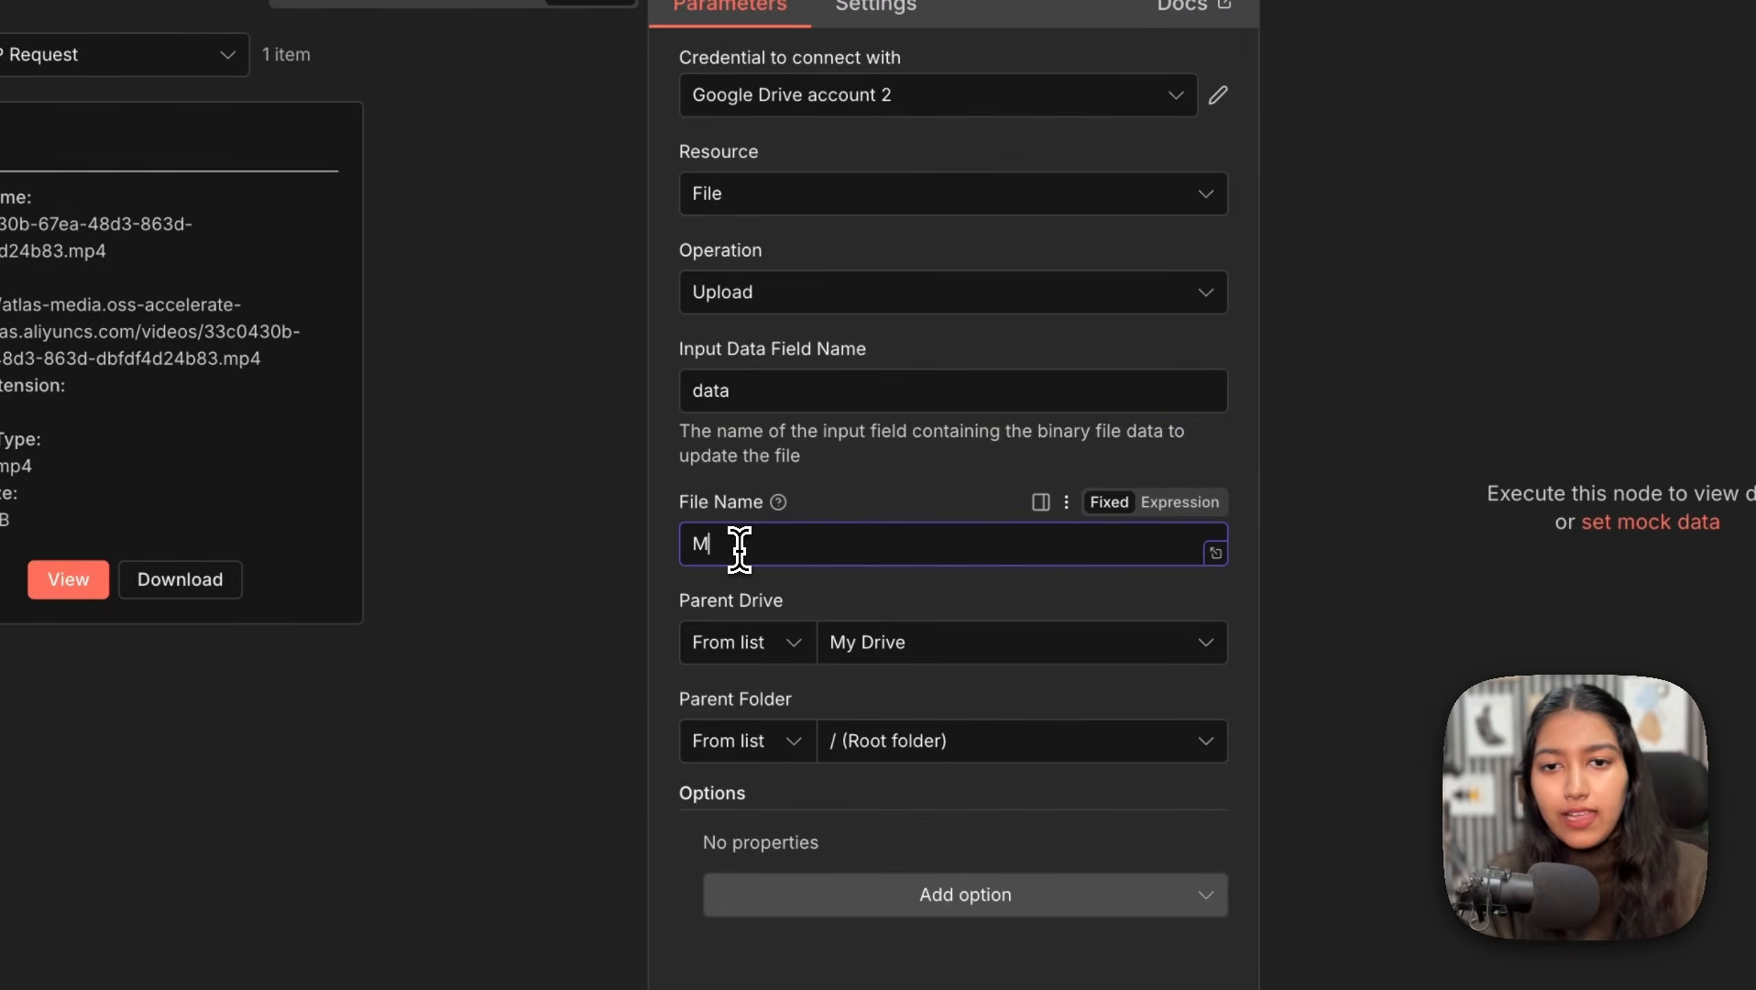
pyautogui.write('Motion Graphics ')
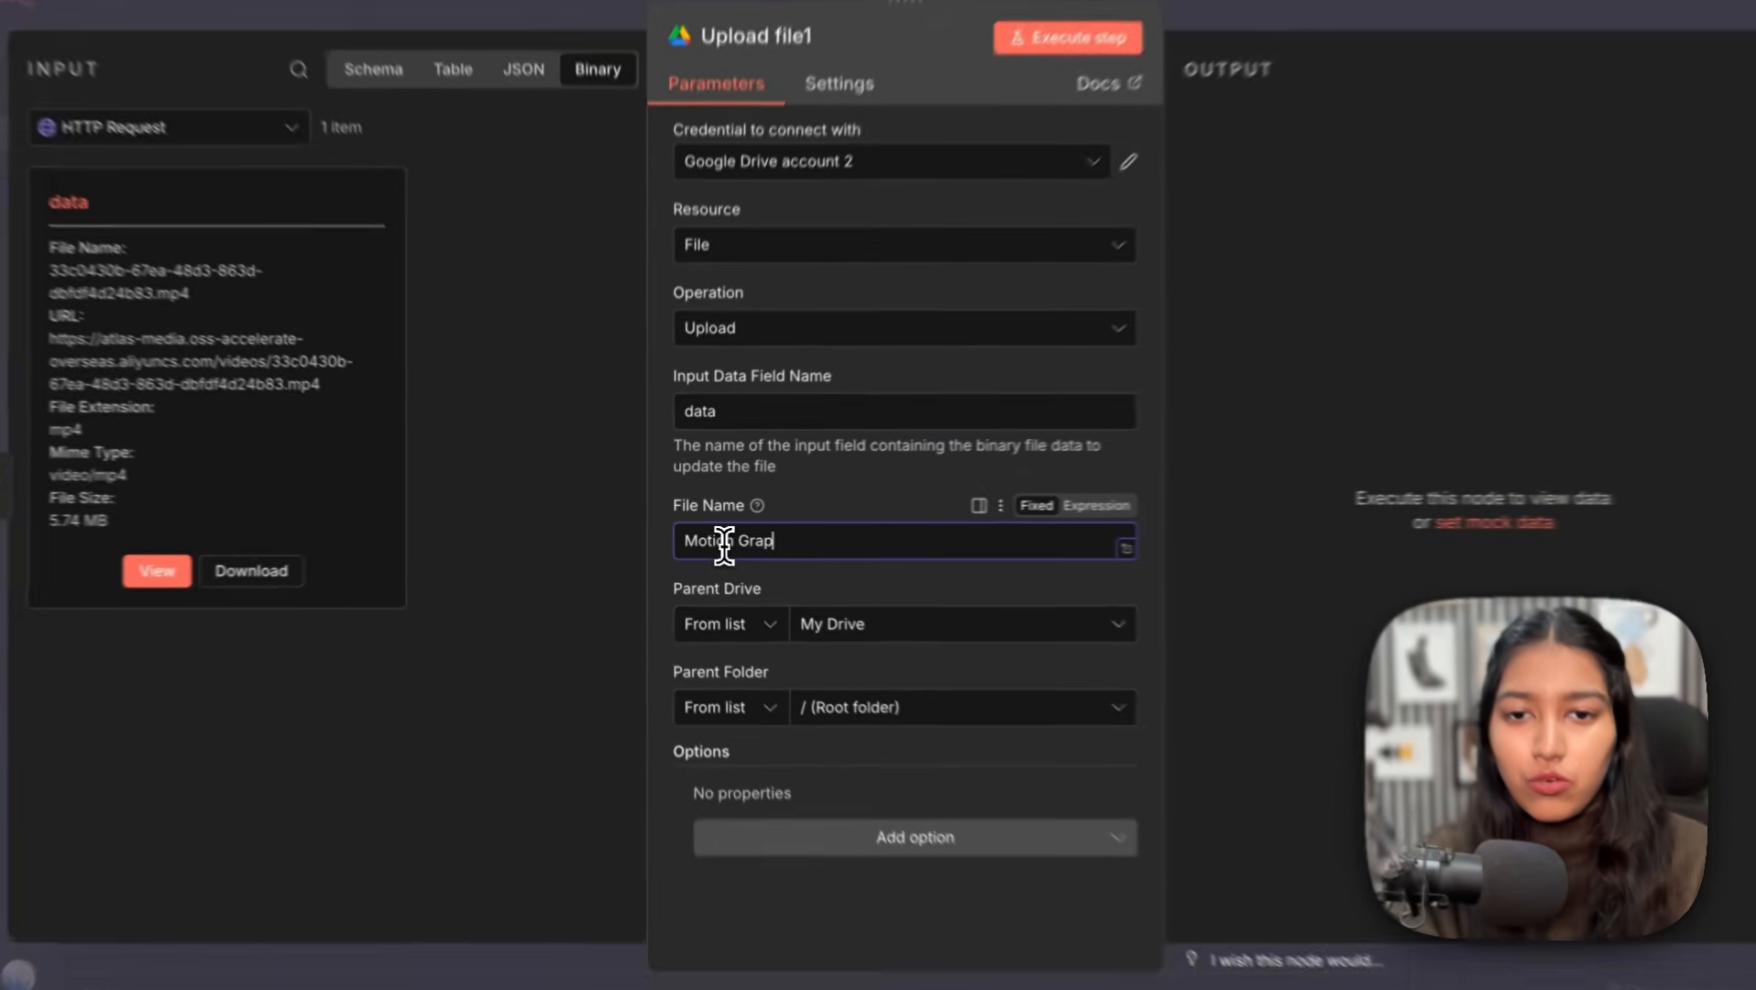
pyautogui.write('Video')
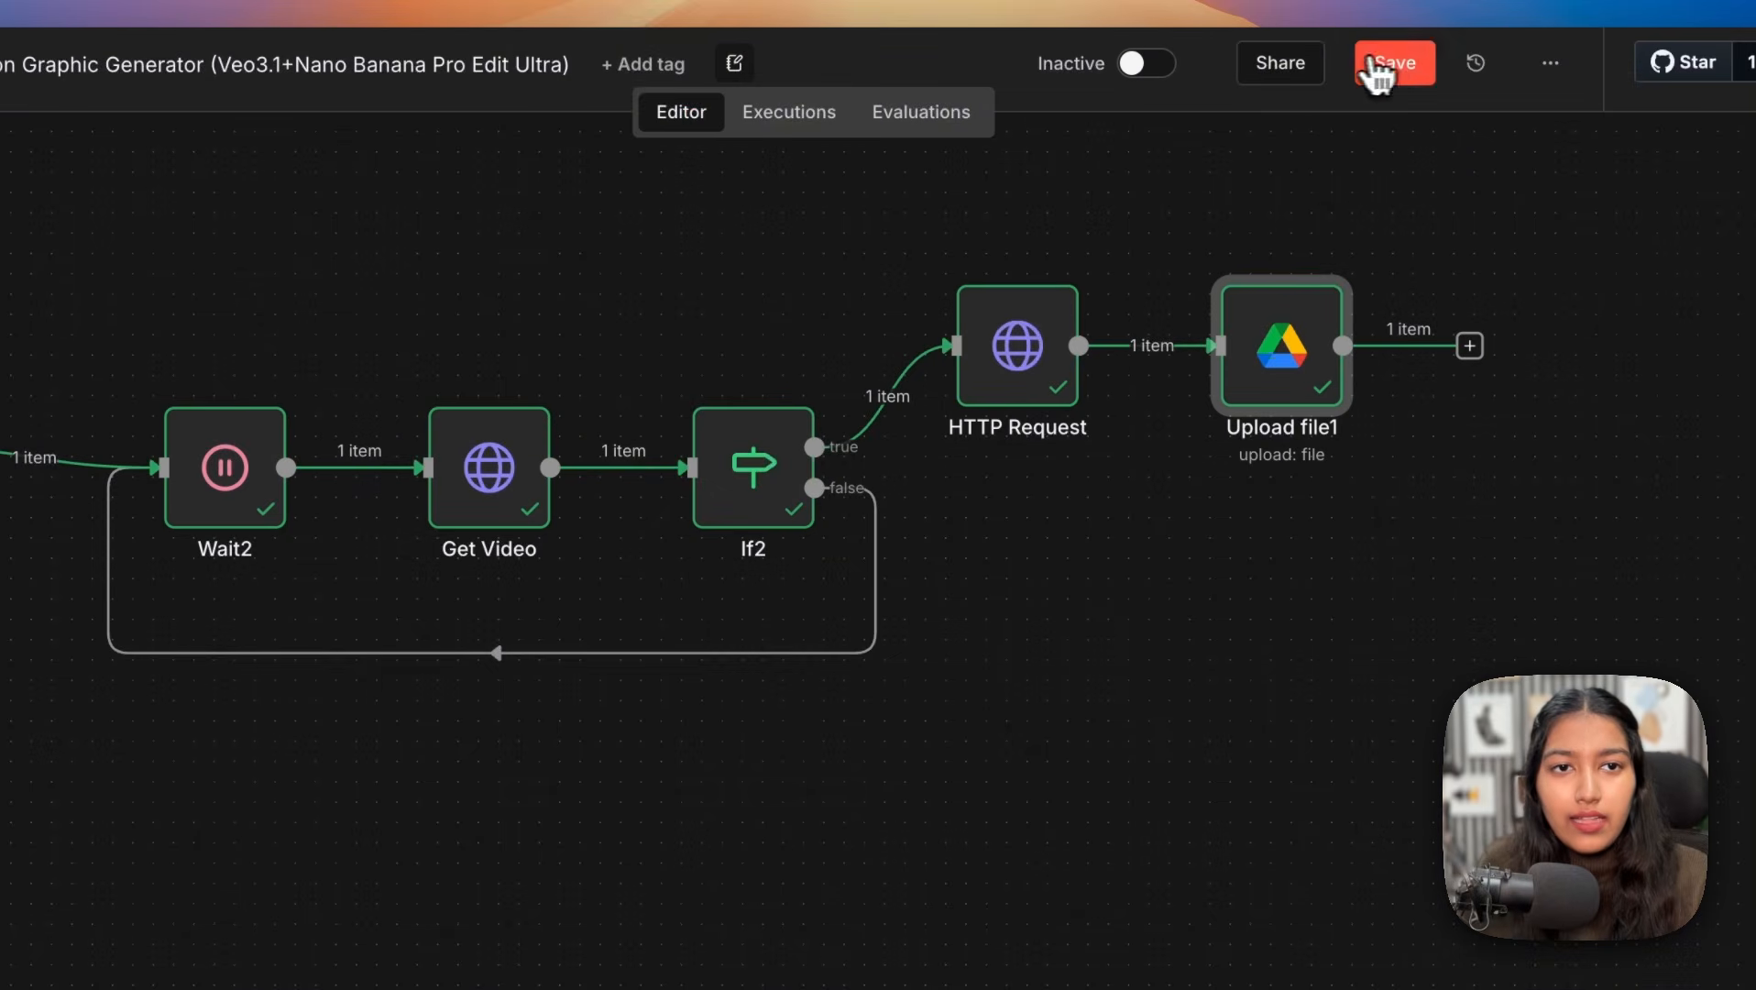
pyautogui.click(1375, 68)
# Step: Look over the completed node chain and review the Upload file1 node's settings and output
pyautogui.hscroll(-6, 746, 403)
pyautogui.scroll(-3, 748, 406)
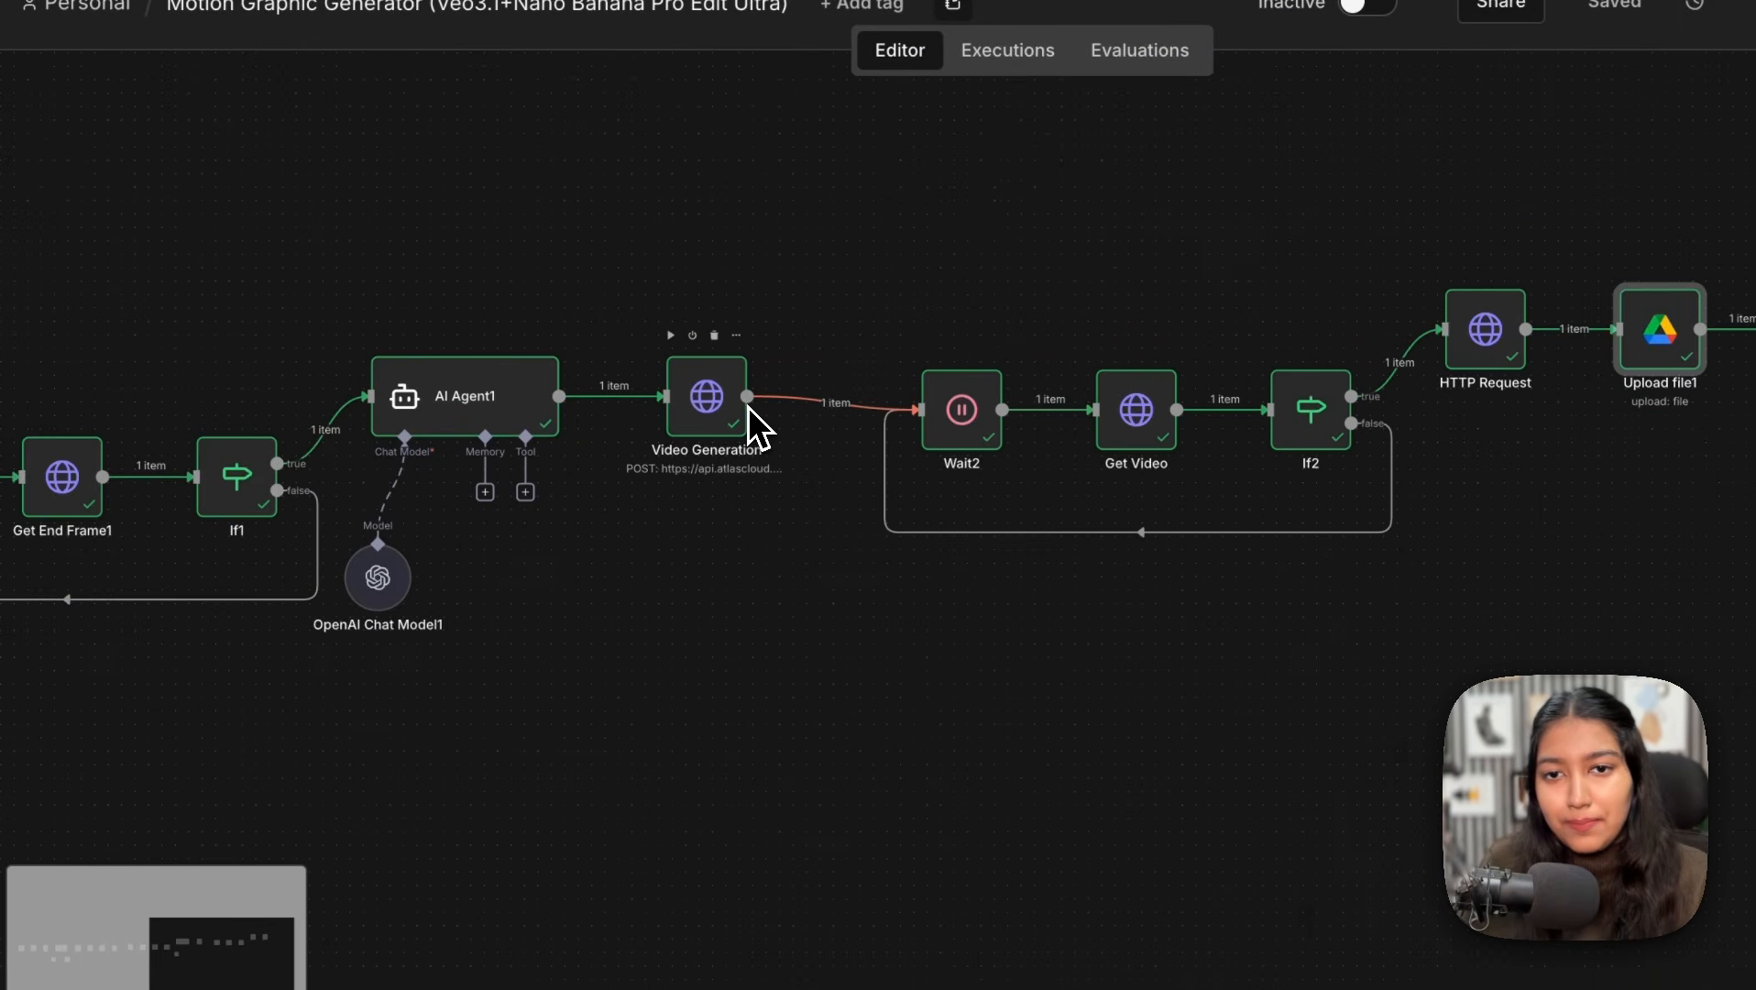
pyautogui.hscroll(-2, 747, 406)
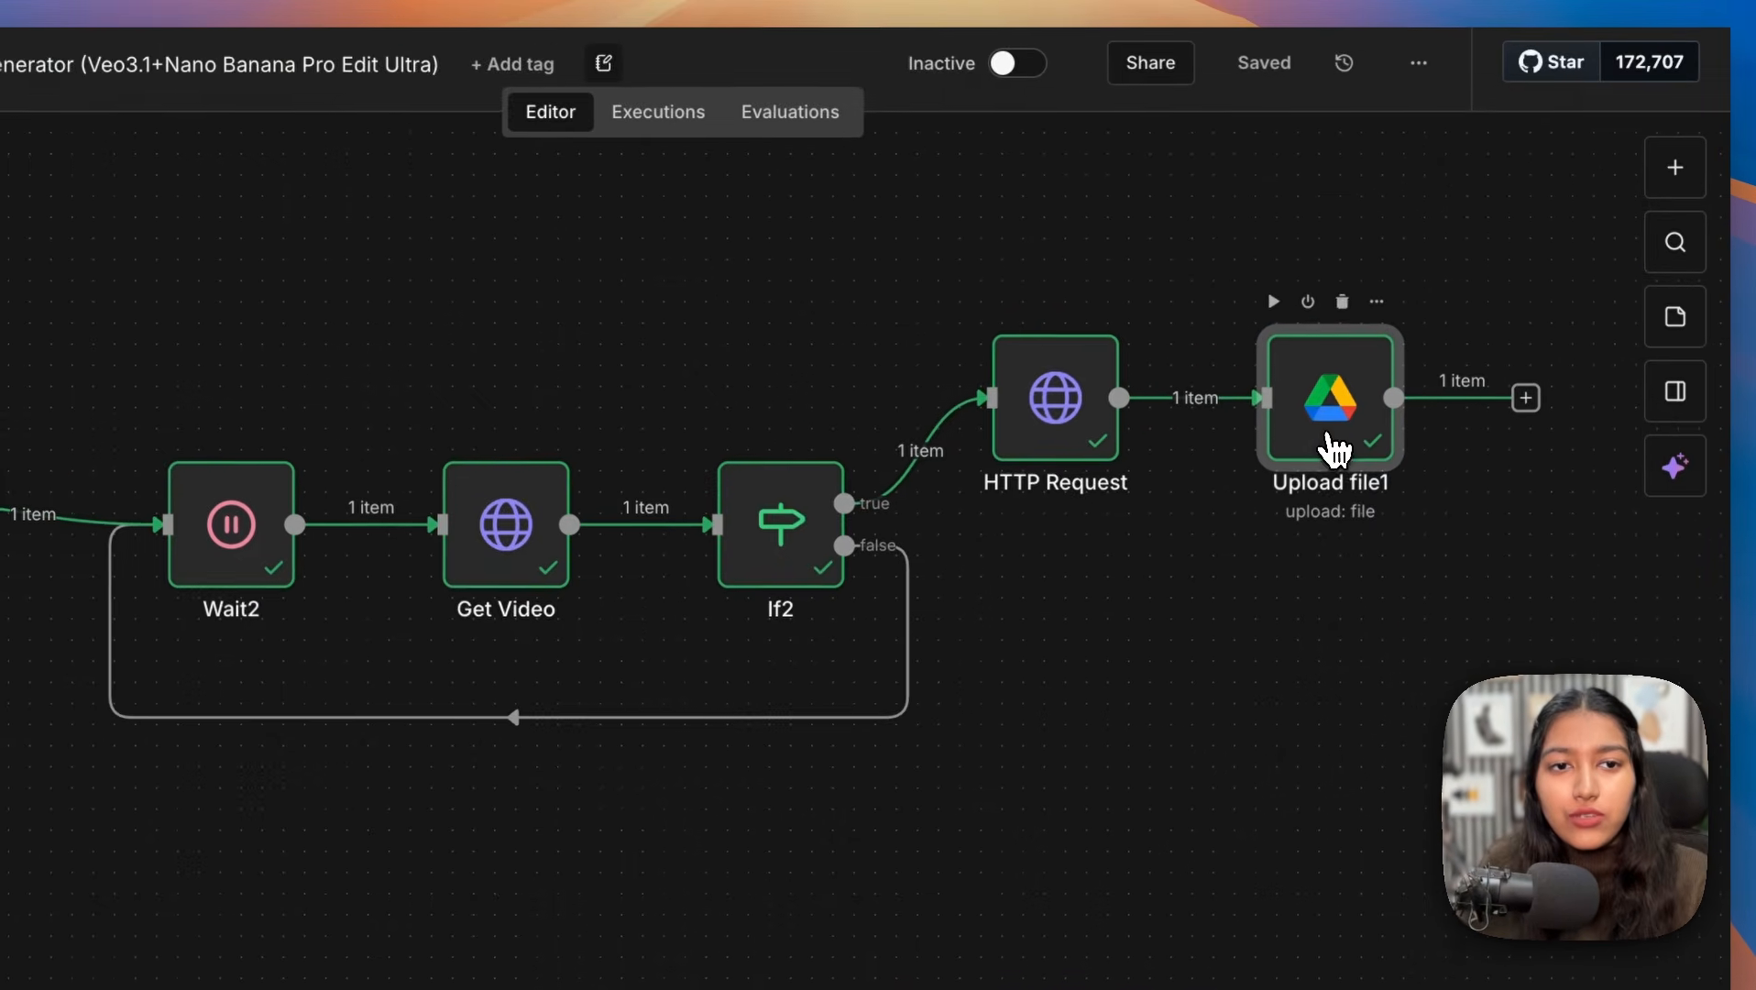
pyautogui.doubleClick(1334, 449)
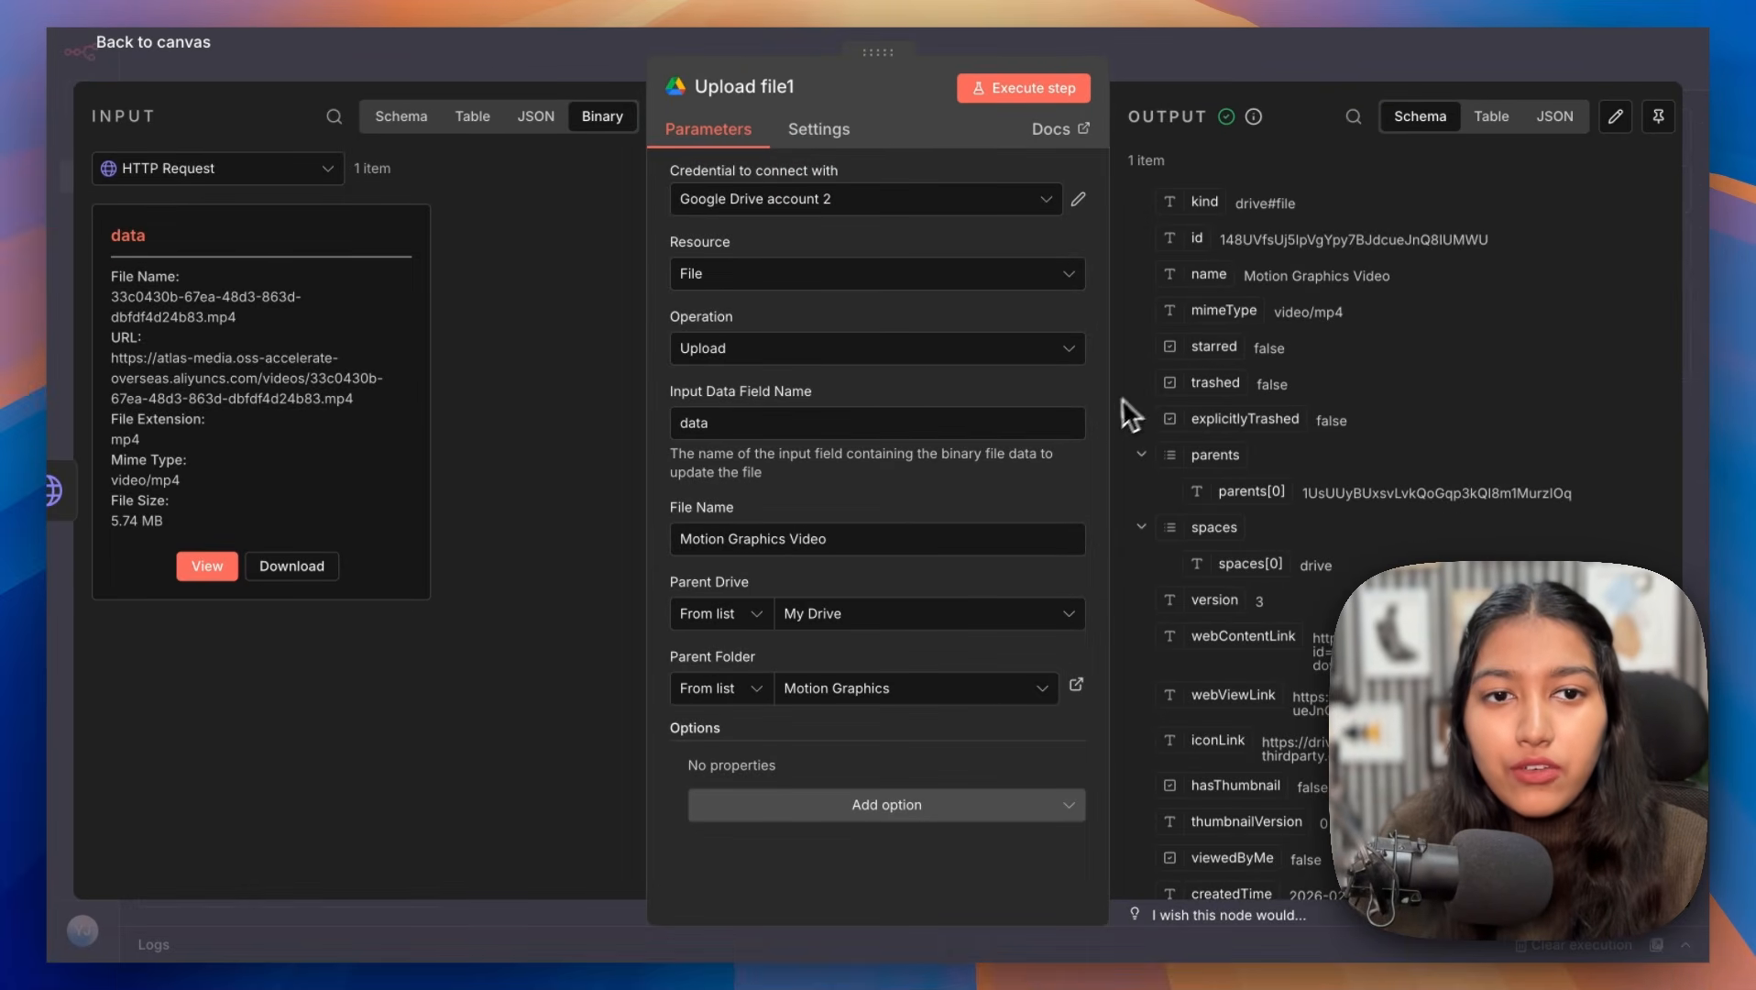
pyautogui.press('Escape')
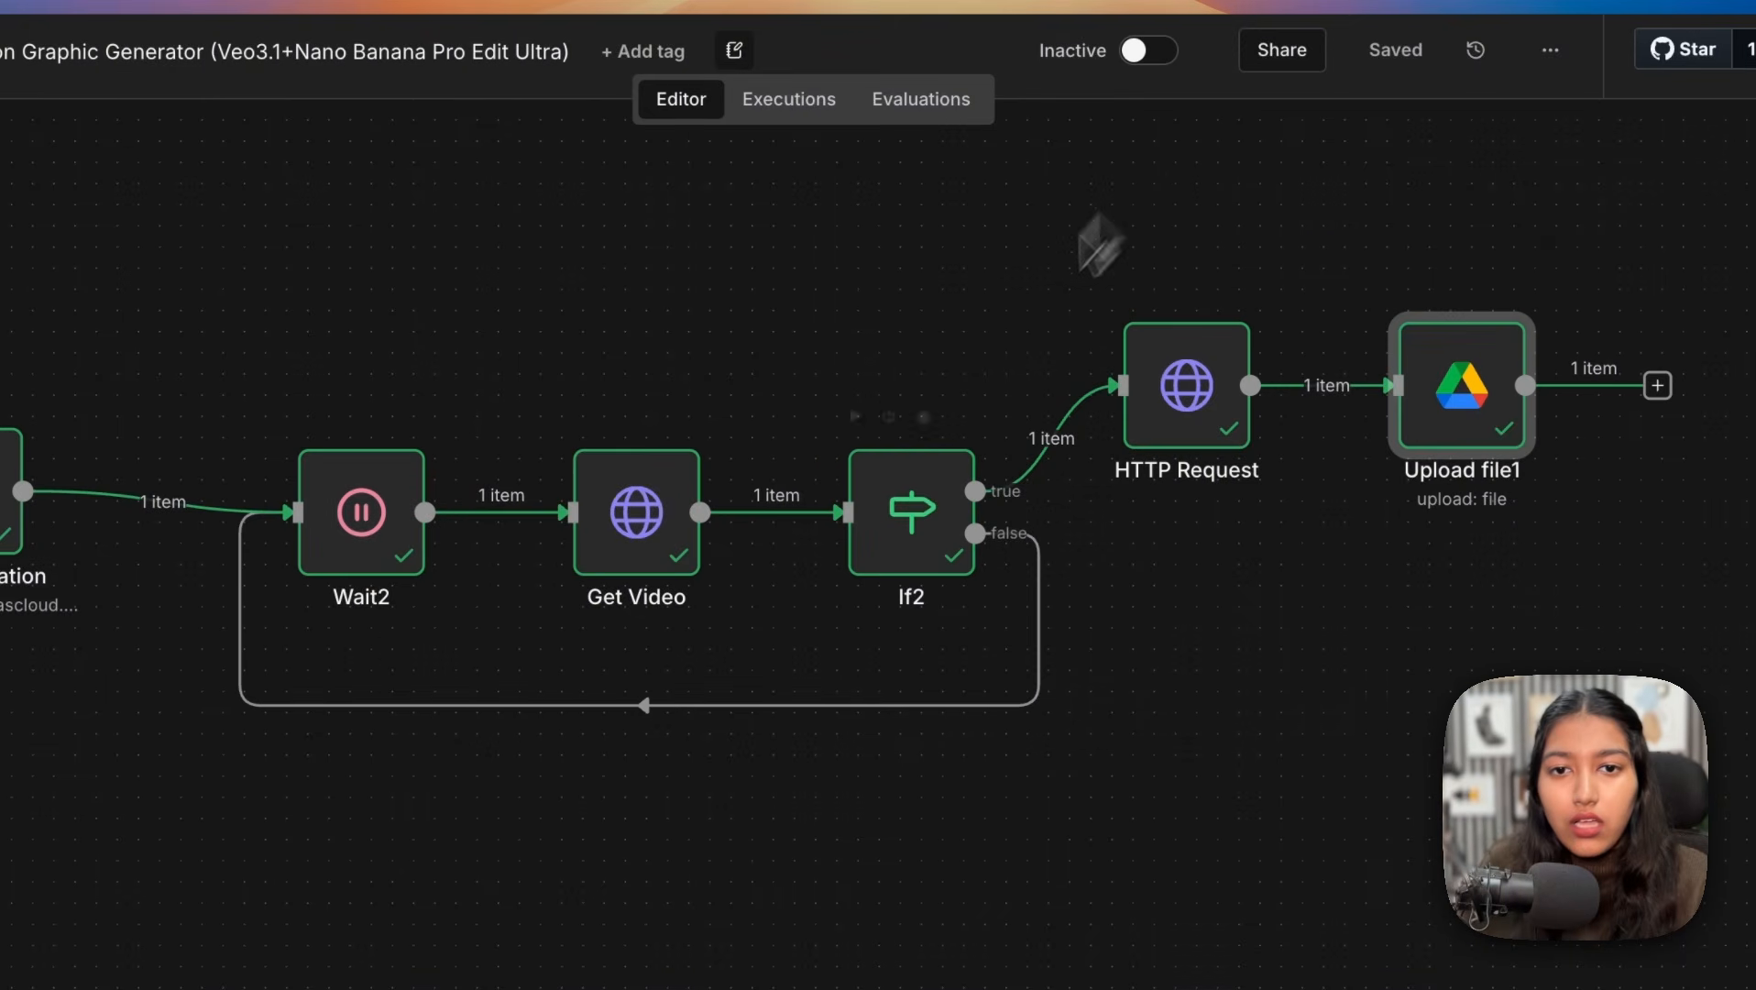
# Step: Open the generated video's outputs[0] URL from the Get Video node in a new browser tab and play it
pyautogui.doubleClick(651, 527)
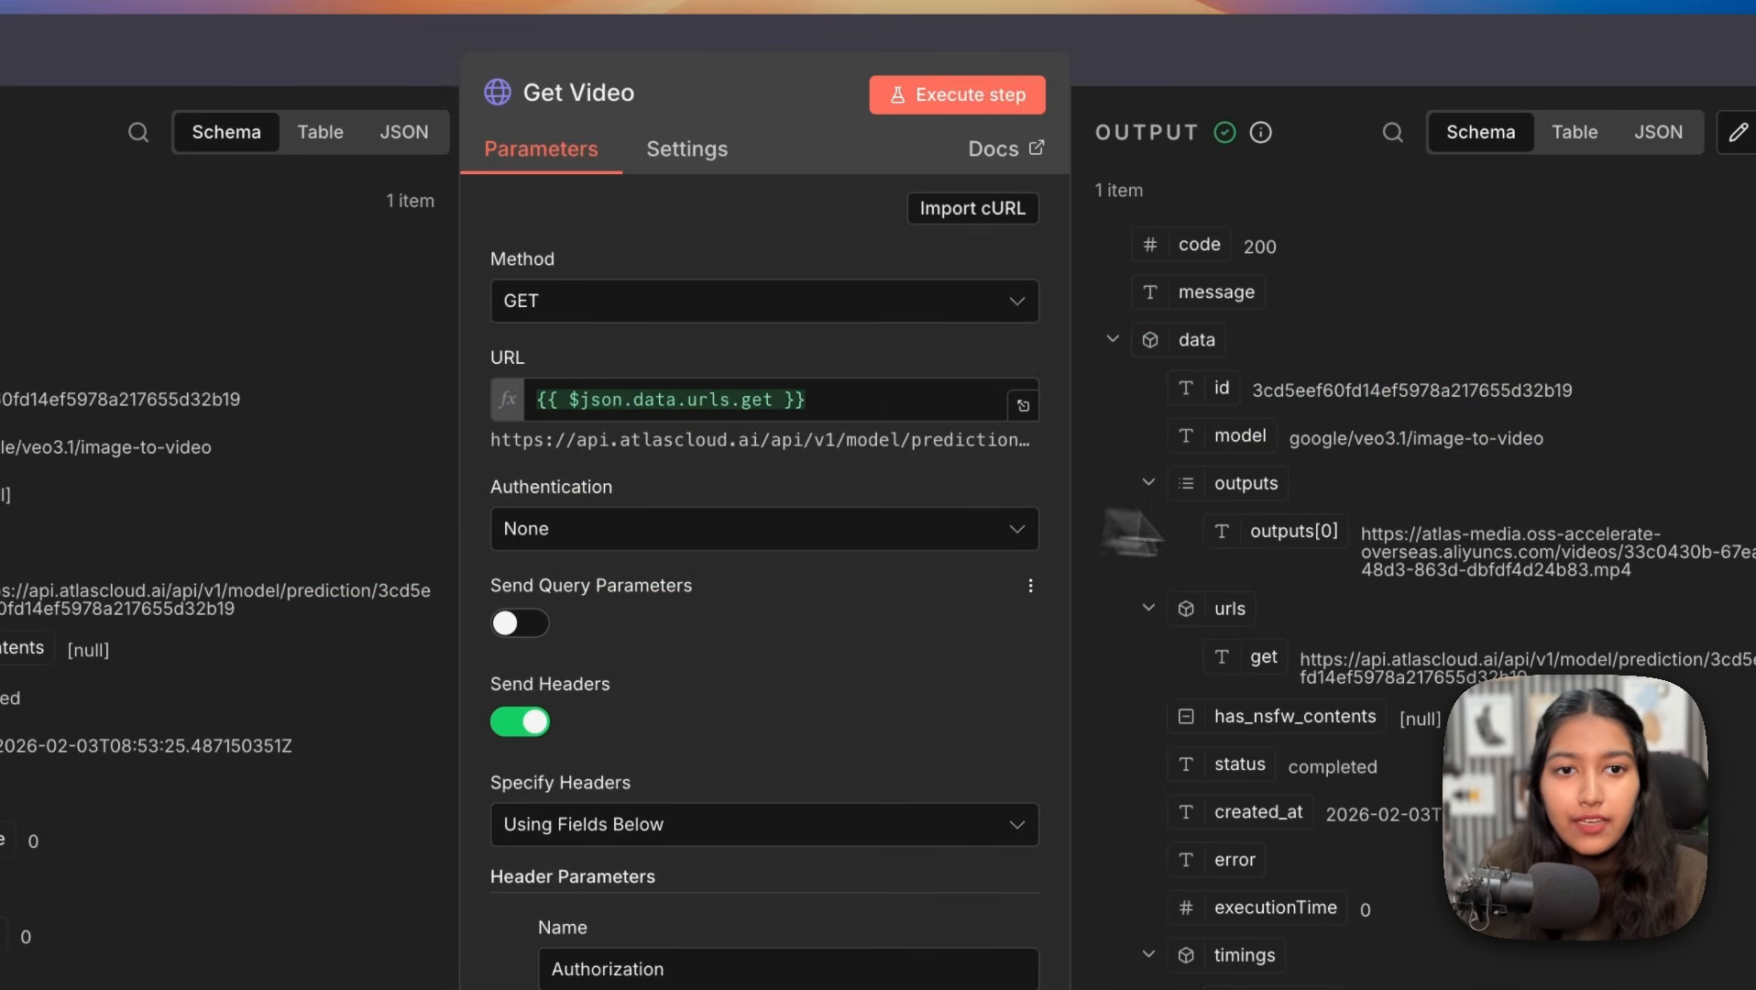
pyautogui.tripleClick(1414, 567)
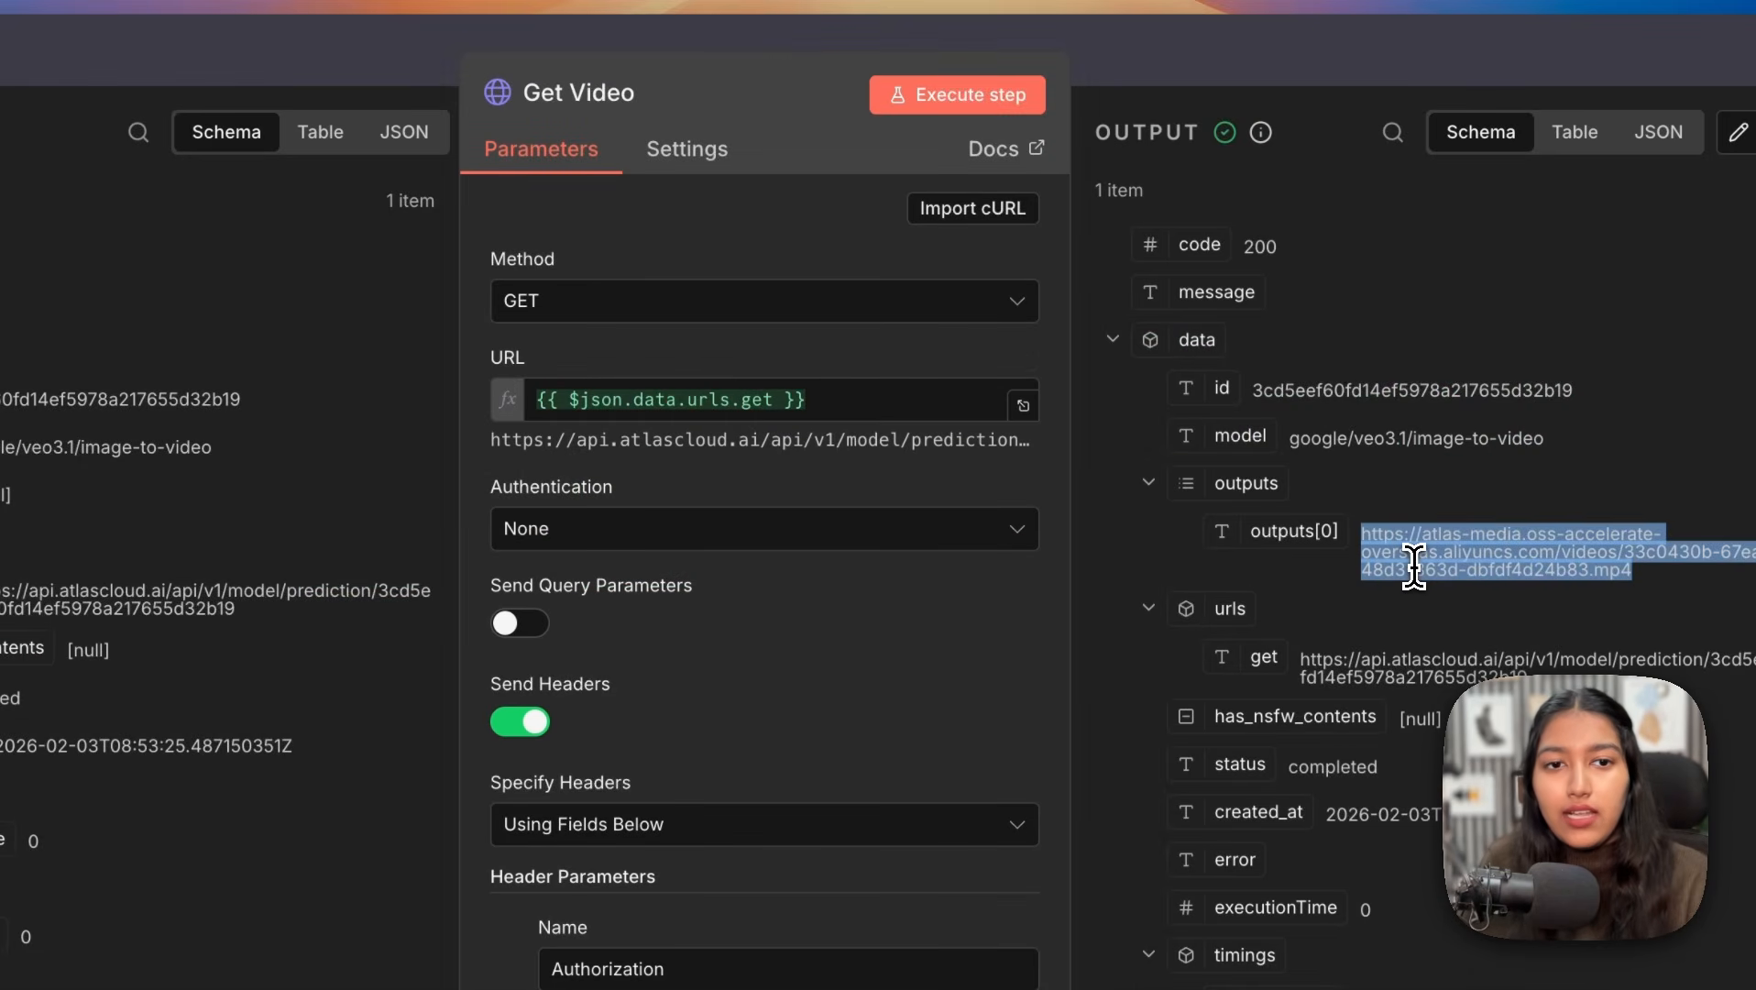
pyautogui.press('super+t')
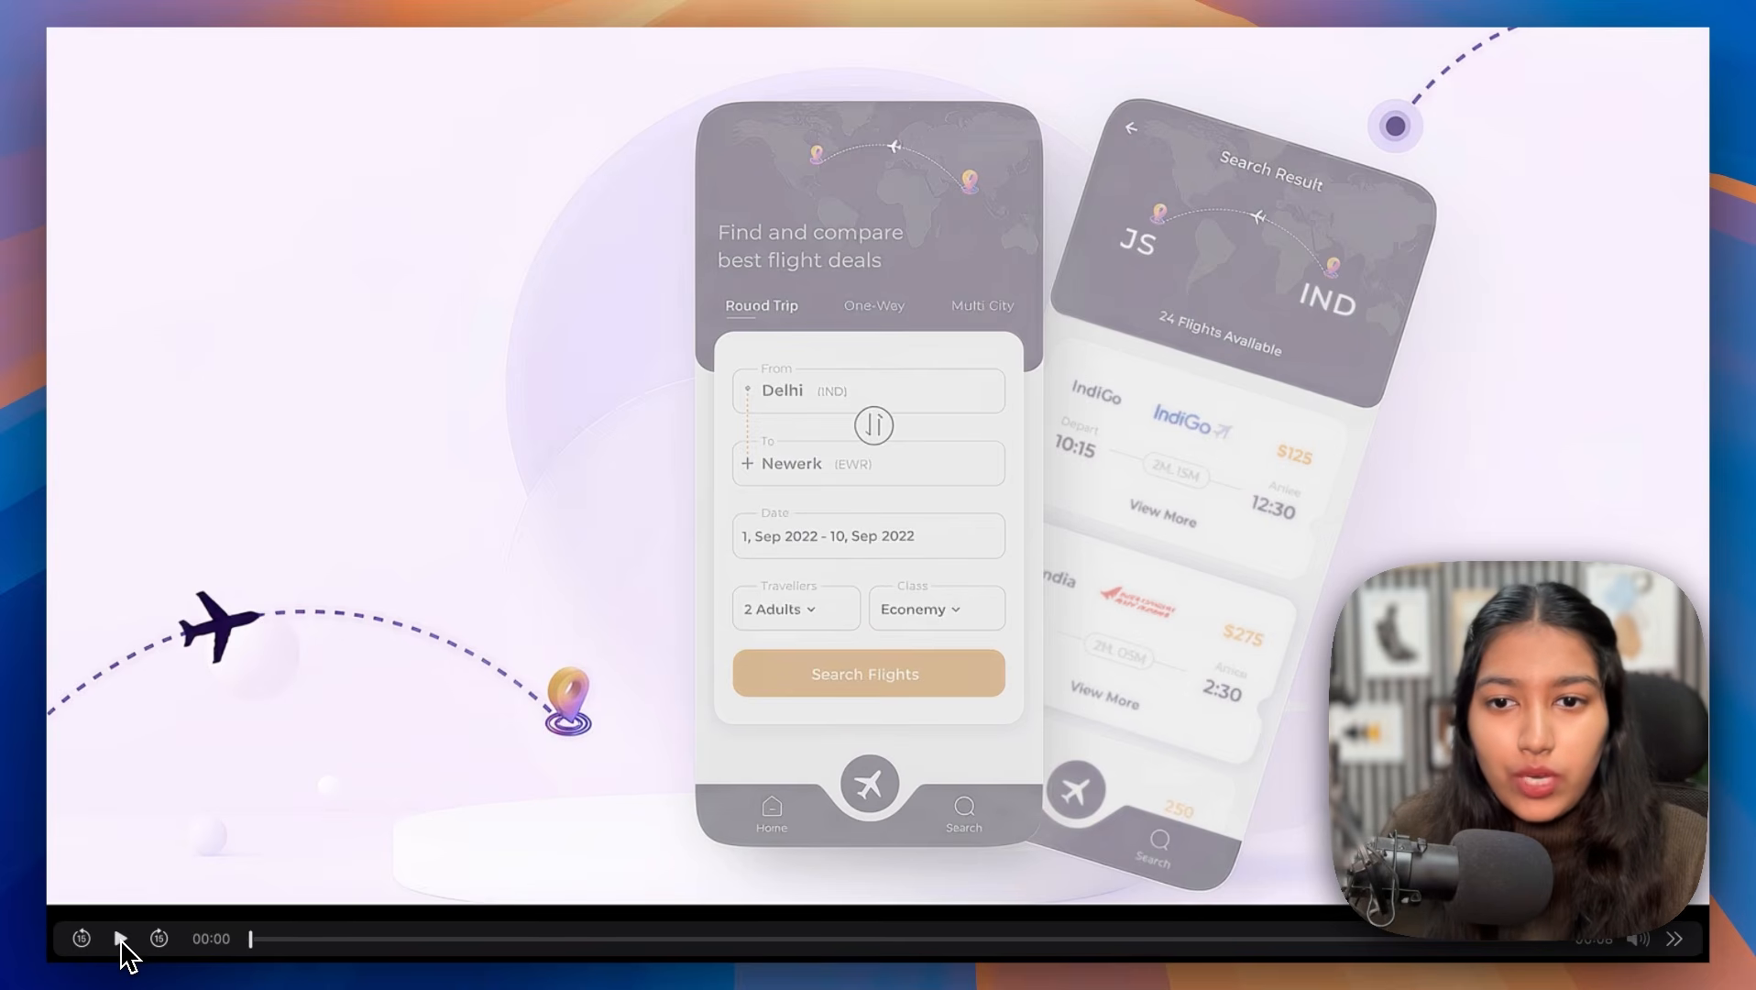
pyautogui.click(120, 938)
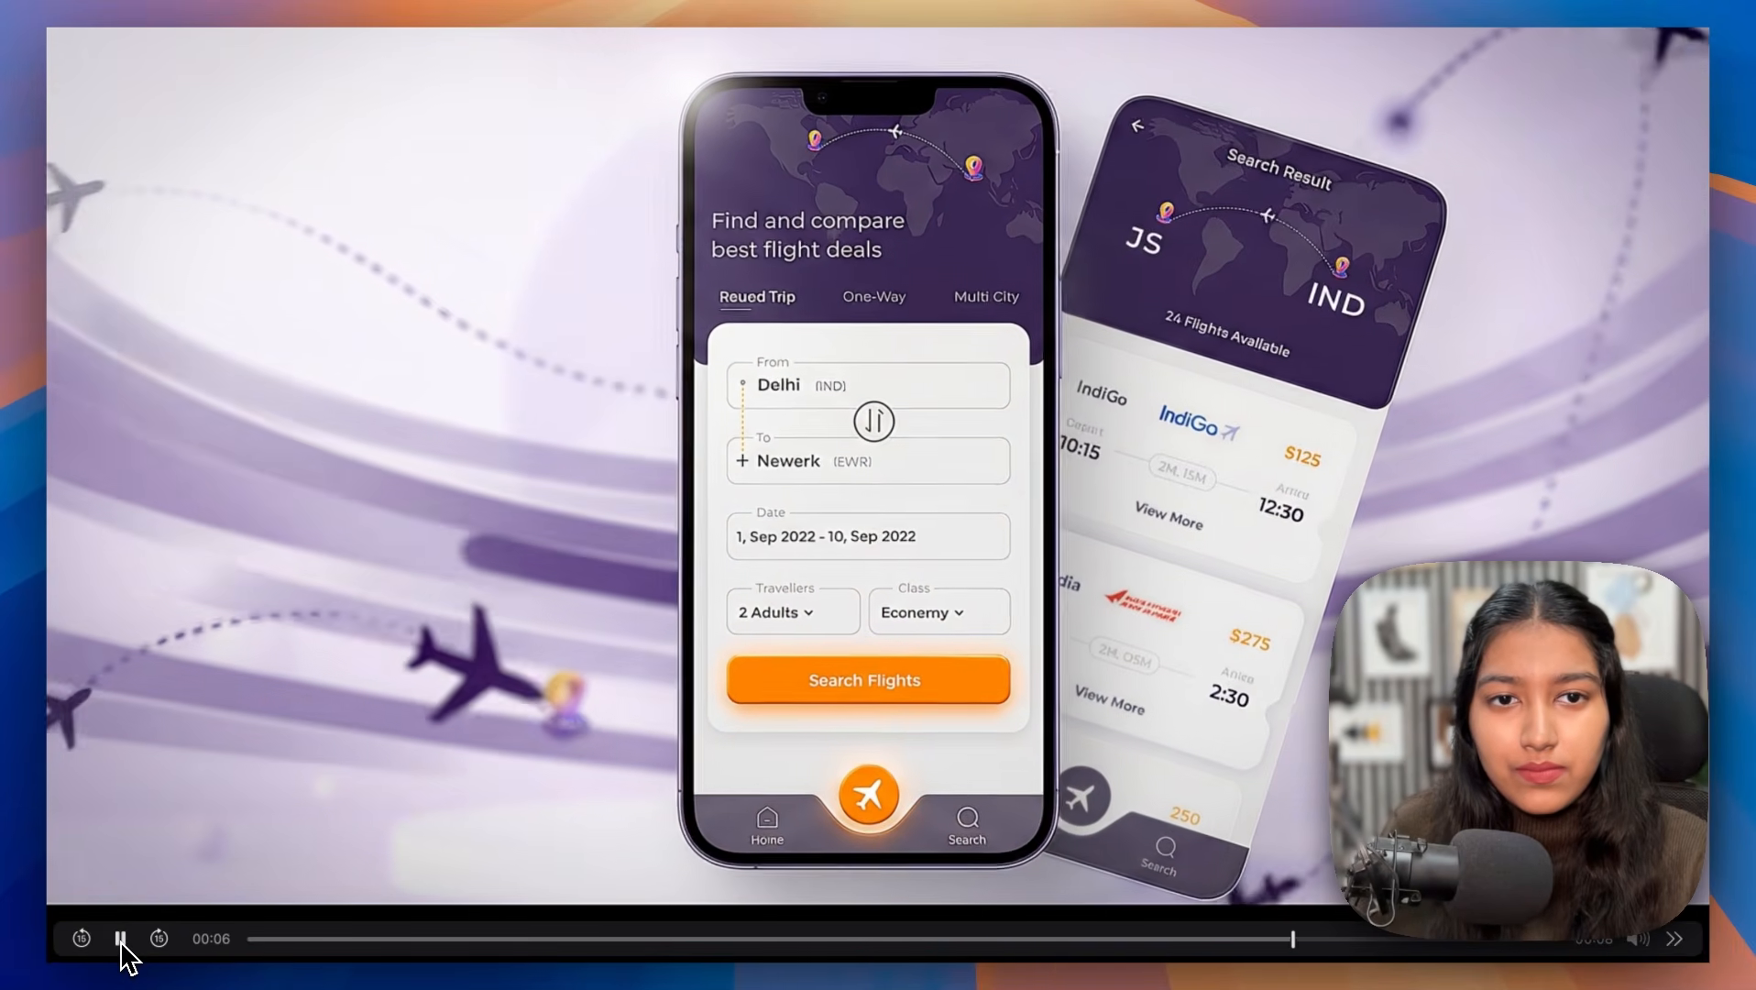
pyautogui.click(120, 939)
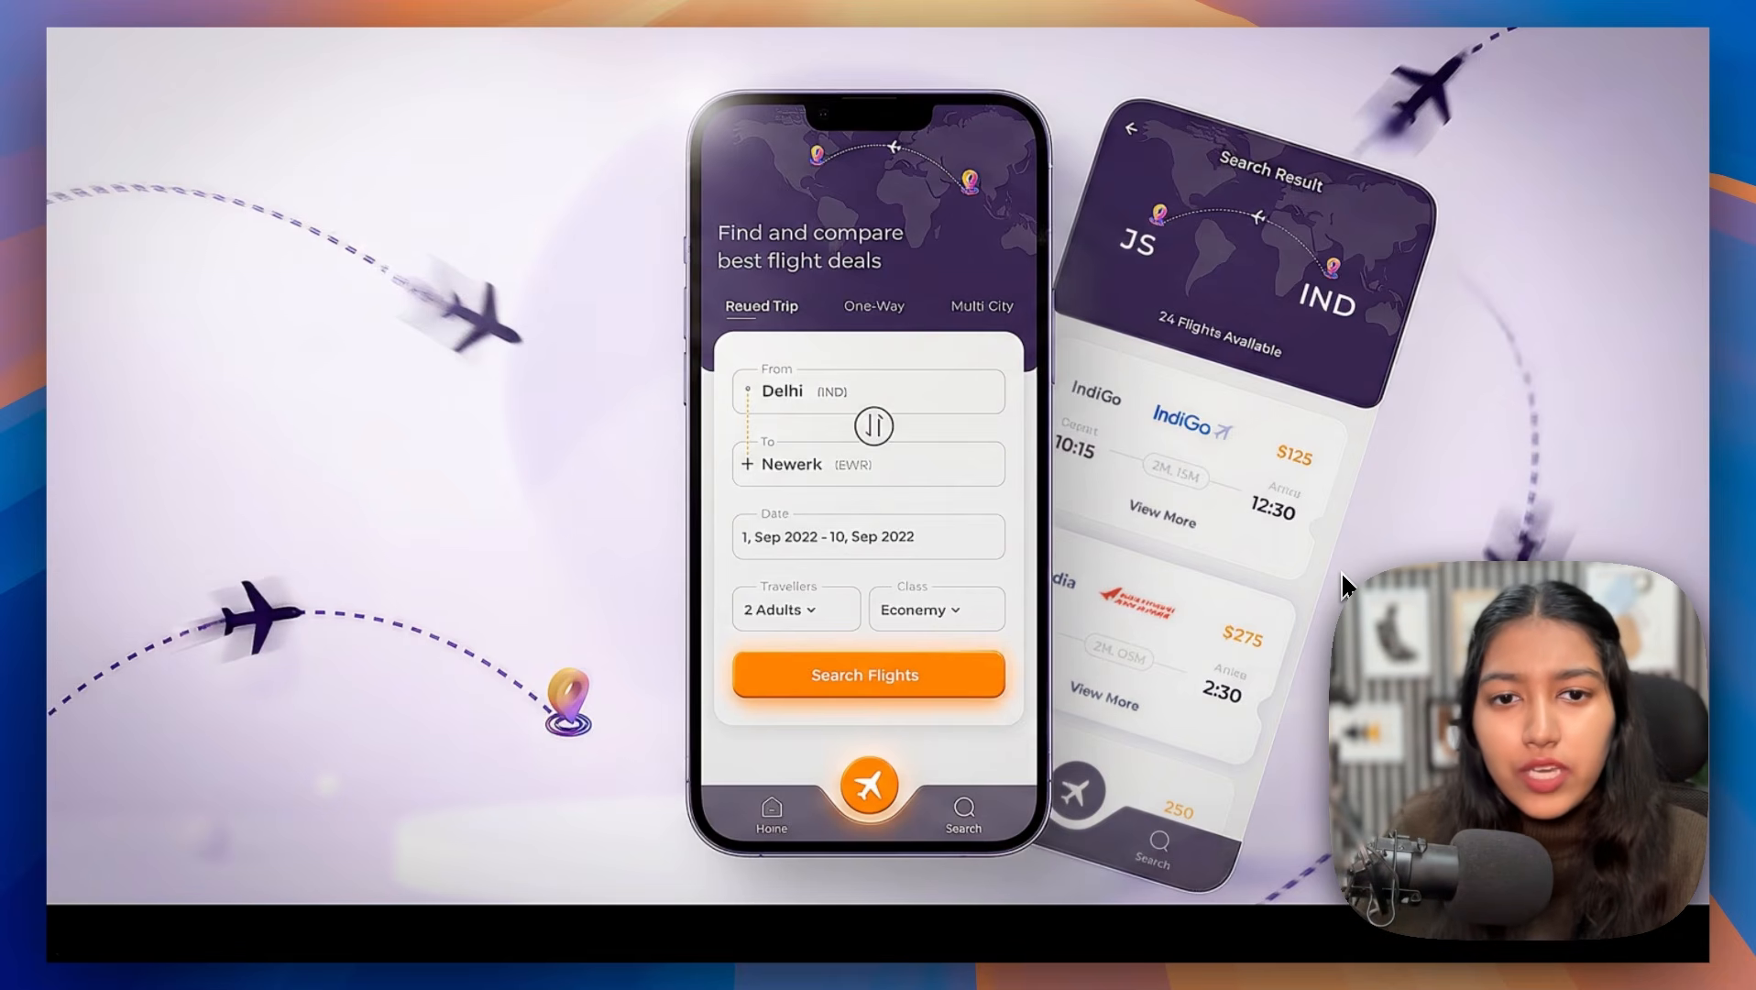
# Step: Replay the generated flight app video and pause it to inspect the motion of the planes and phone mockups
pyautogui.click(118, 938)
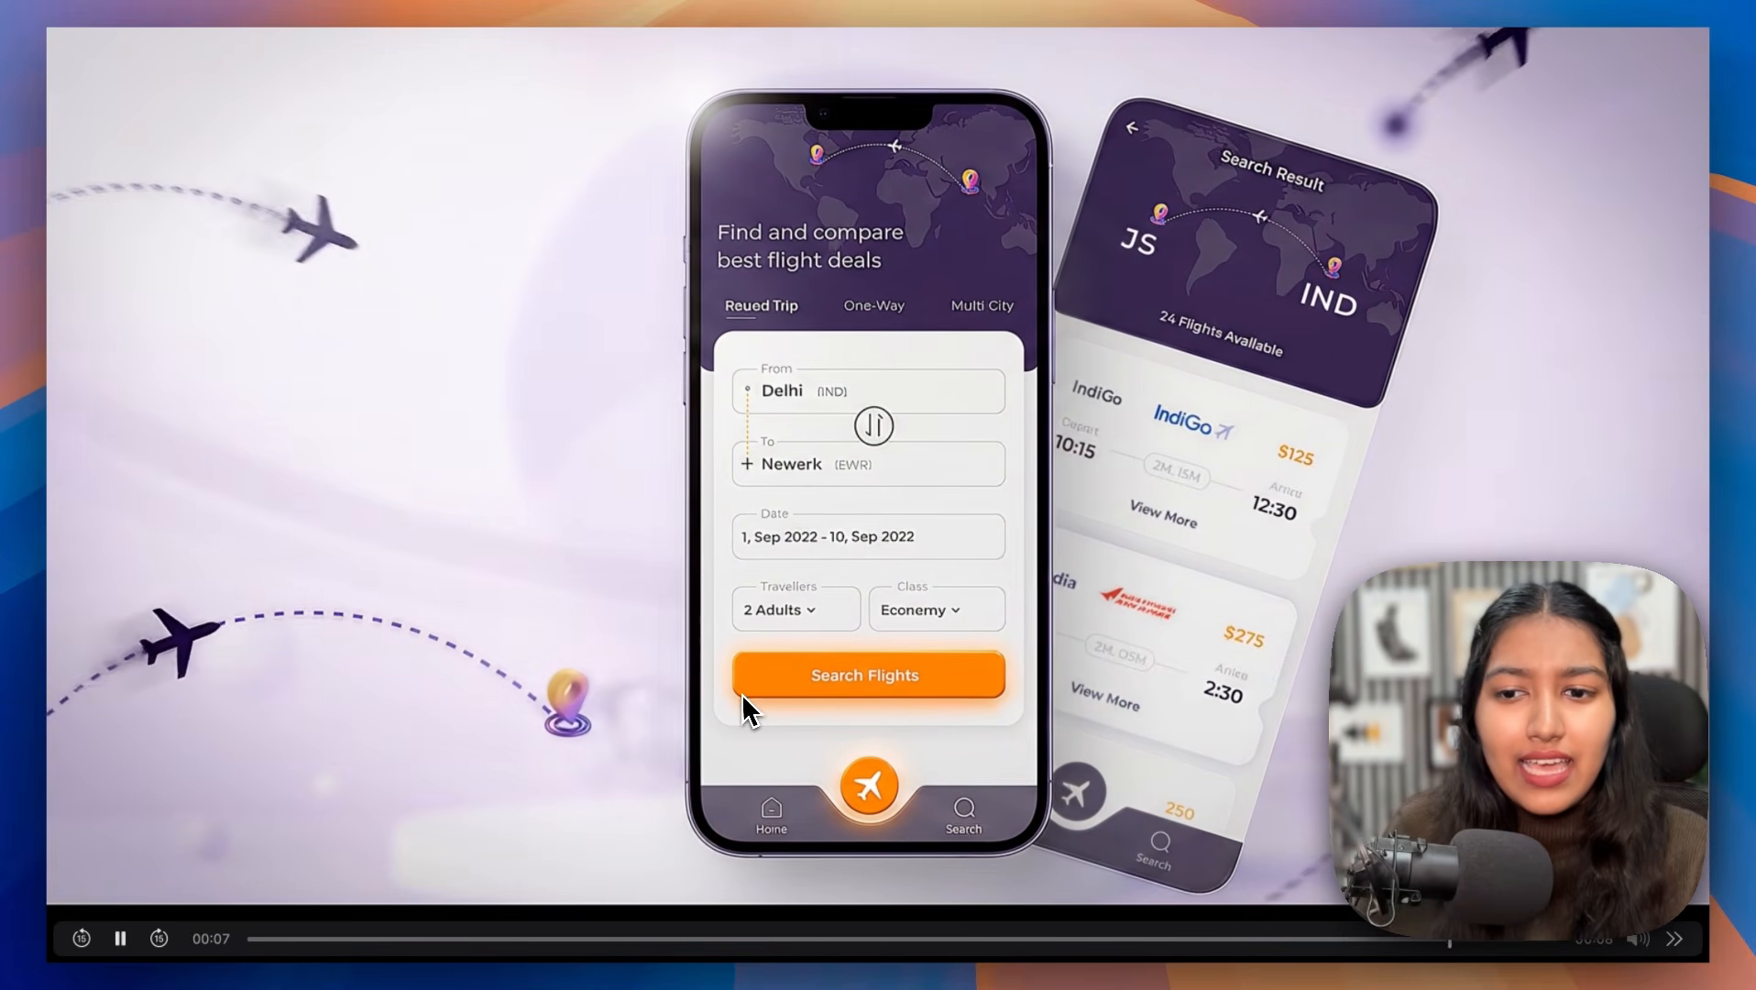
pyautogui.click(122, 937)
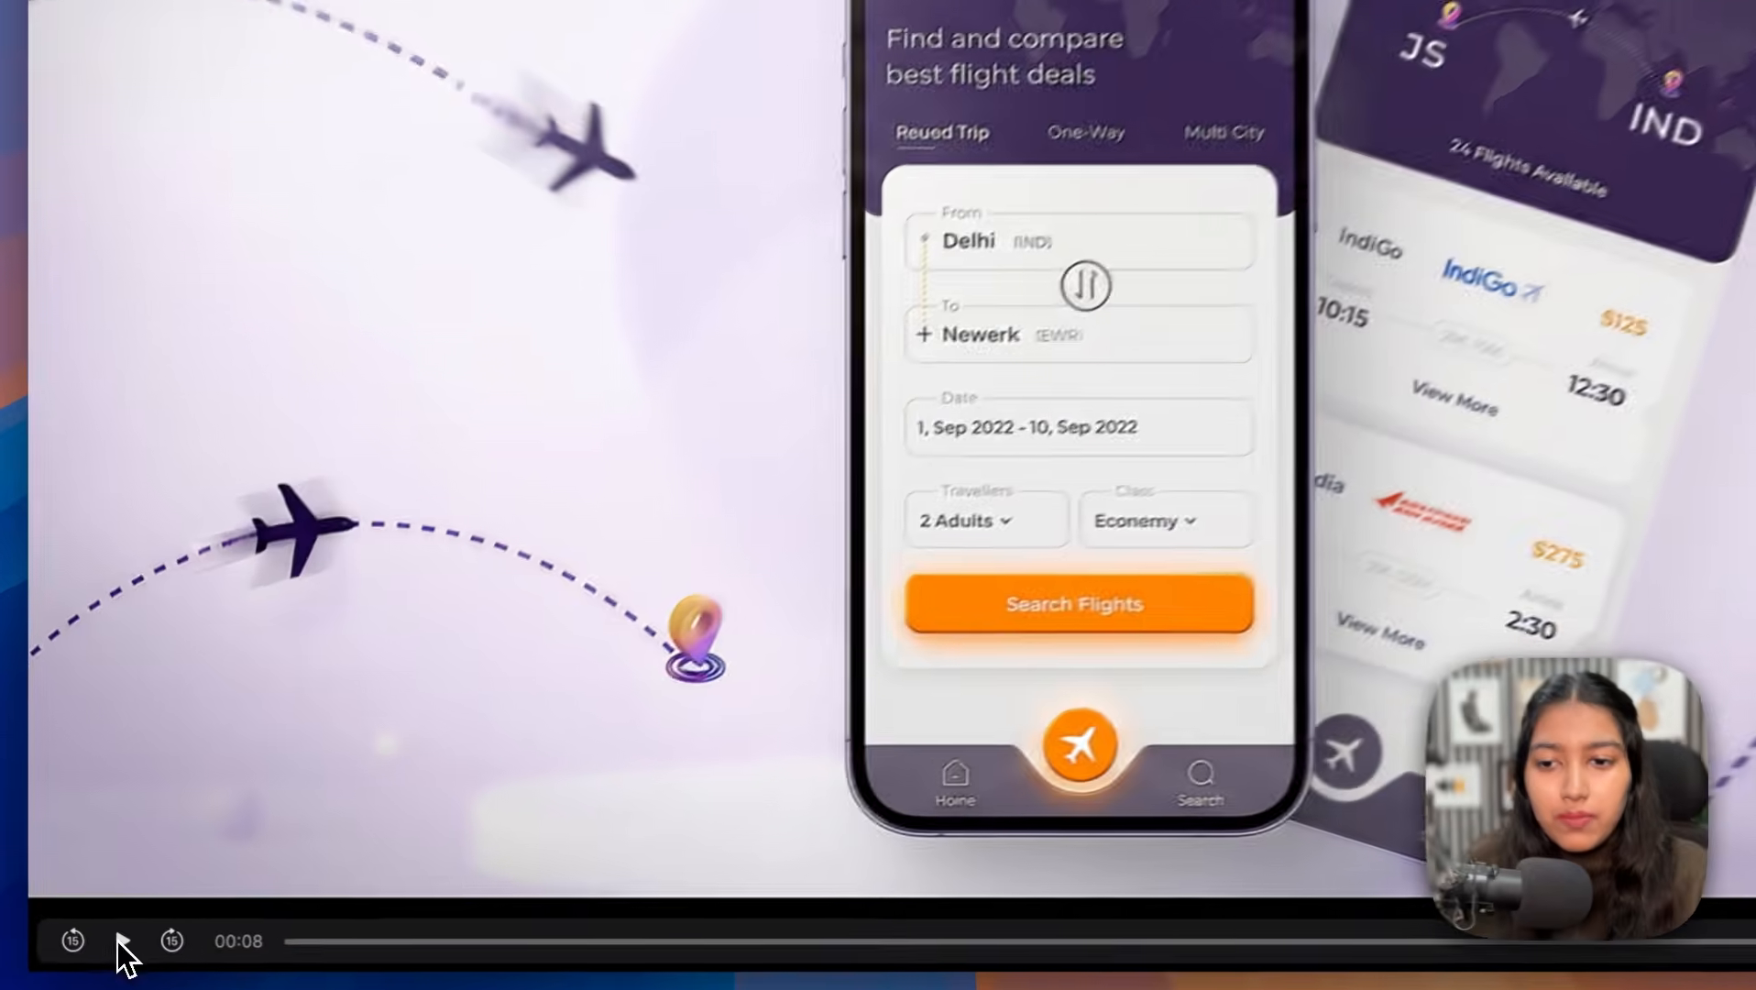
pyautogui.click(117, 940)
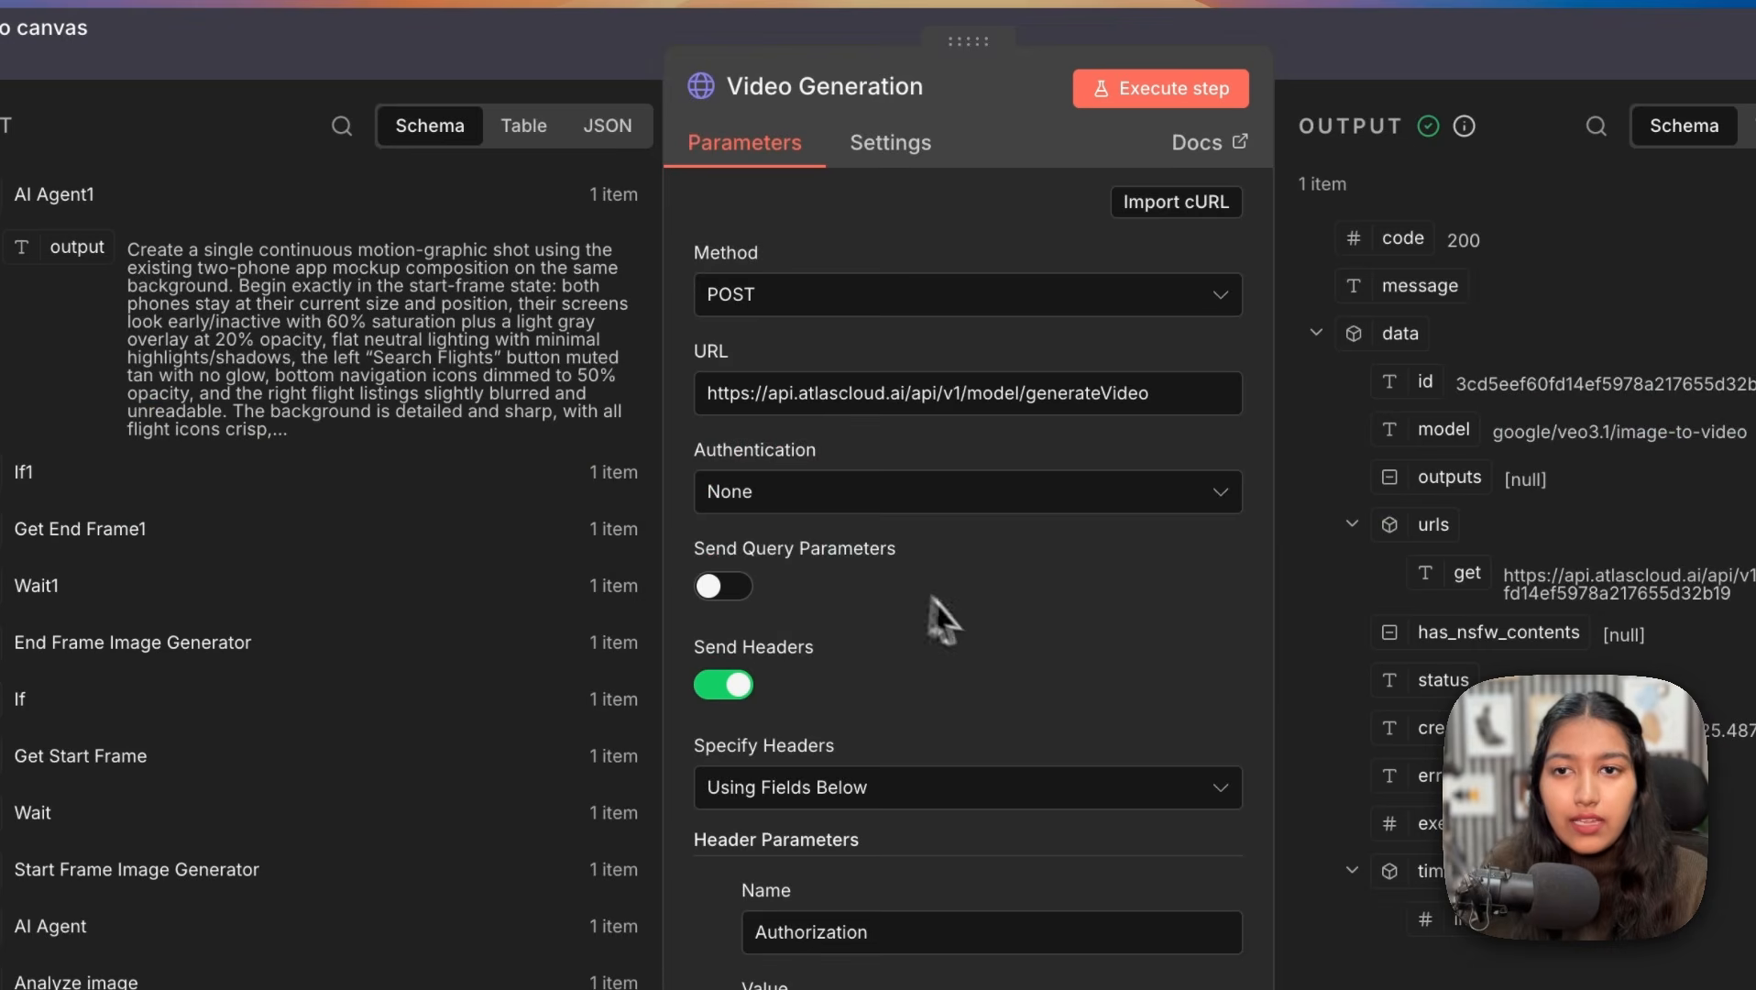
# Step: Set the duration body parameter of the Video Generation node to 6
pyautogui.scroll(-10, 941, 615)
pyautogui.scroll(-5, 977, 624)
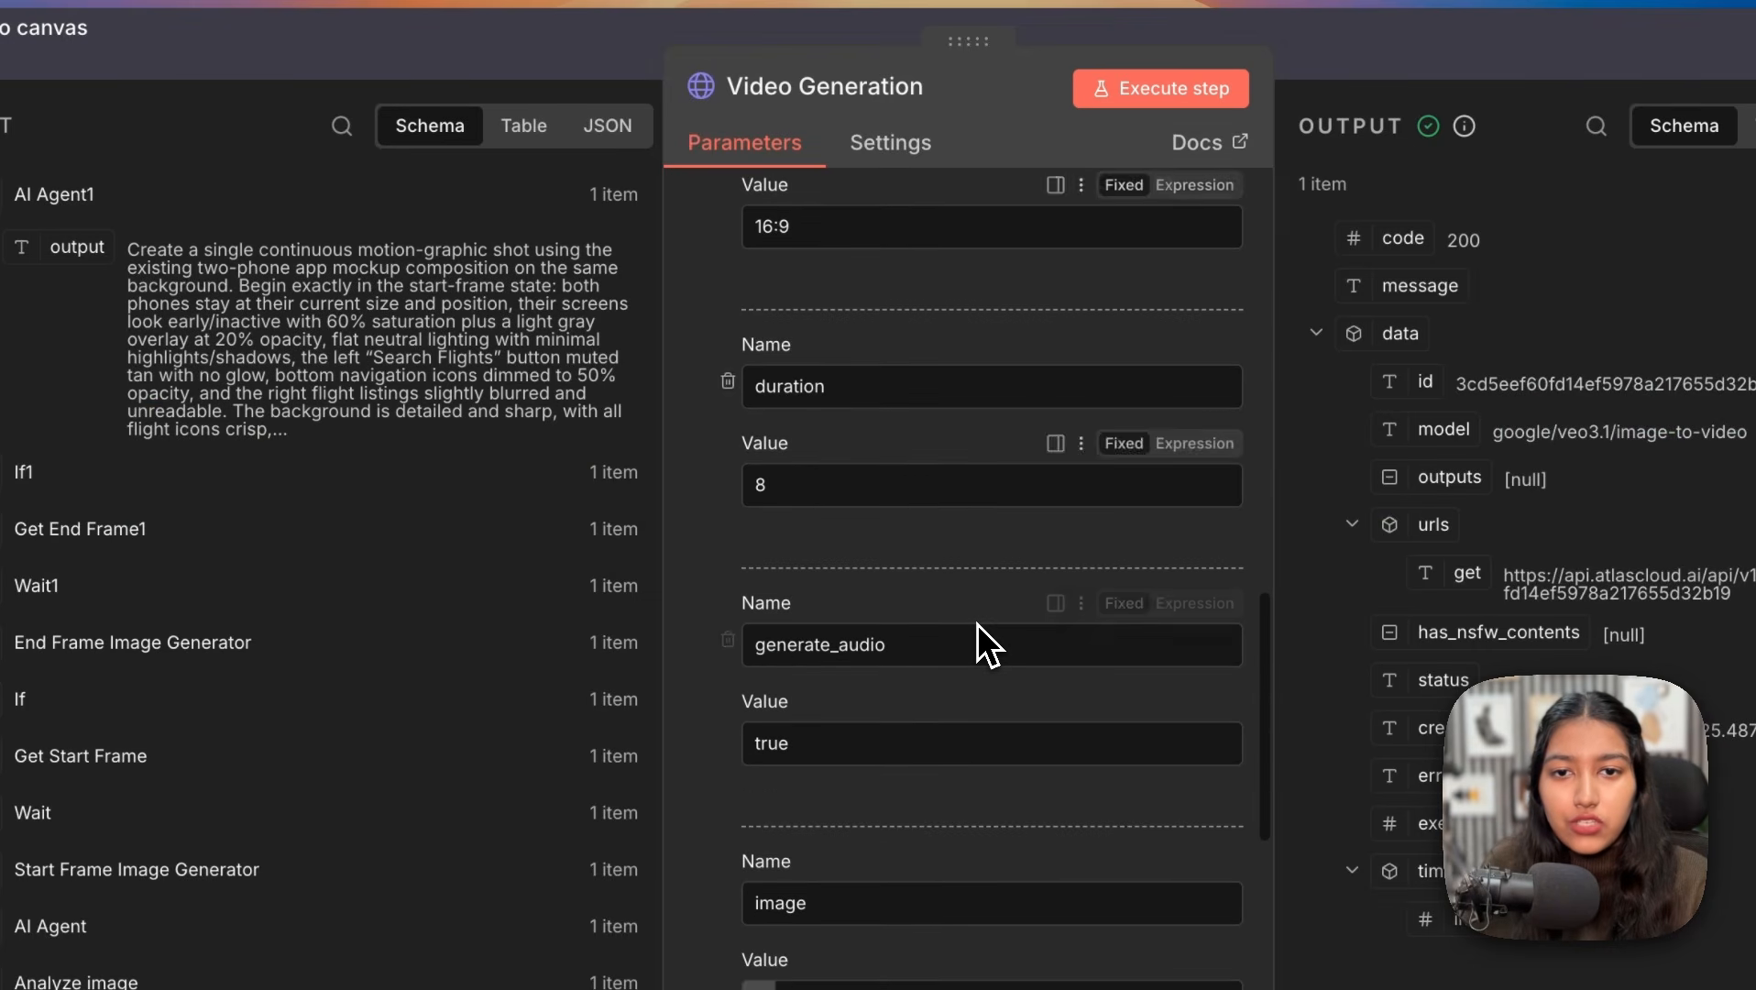
pyautogui.doubleClick(779, 485)
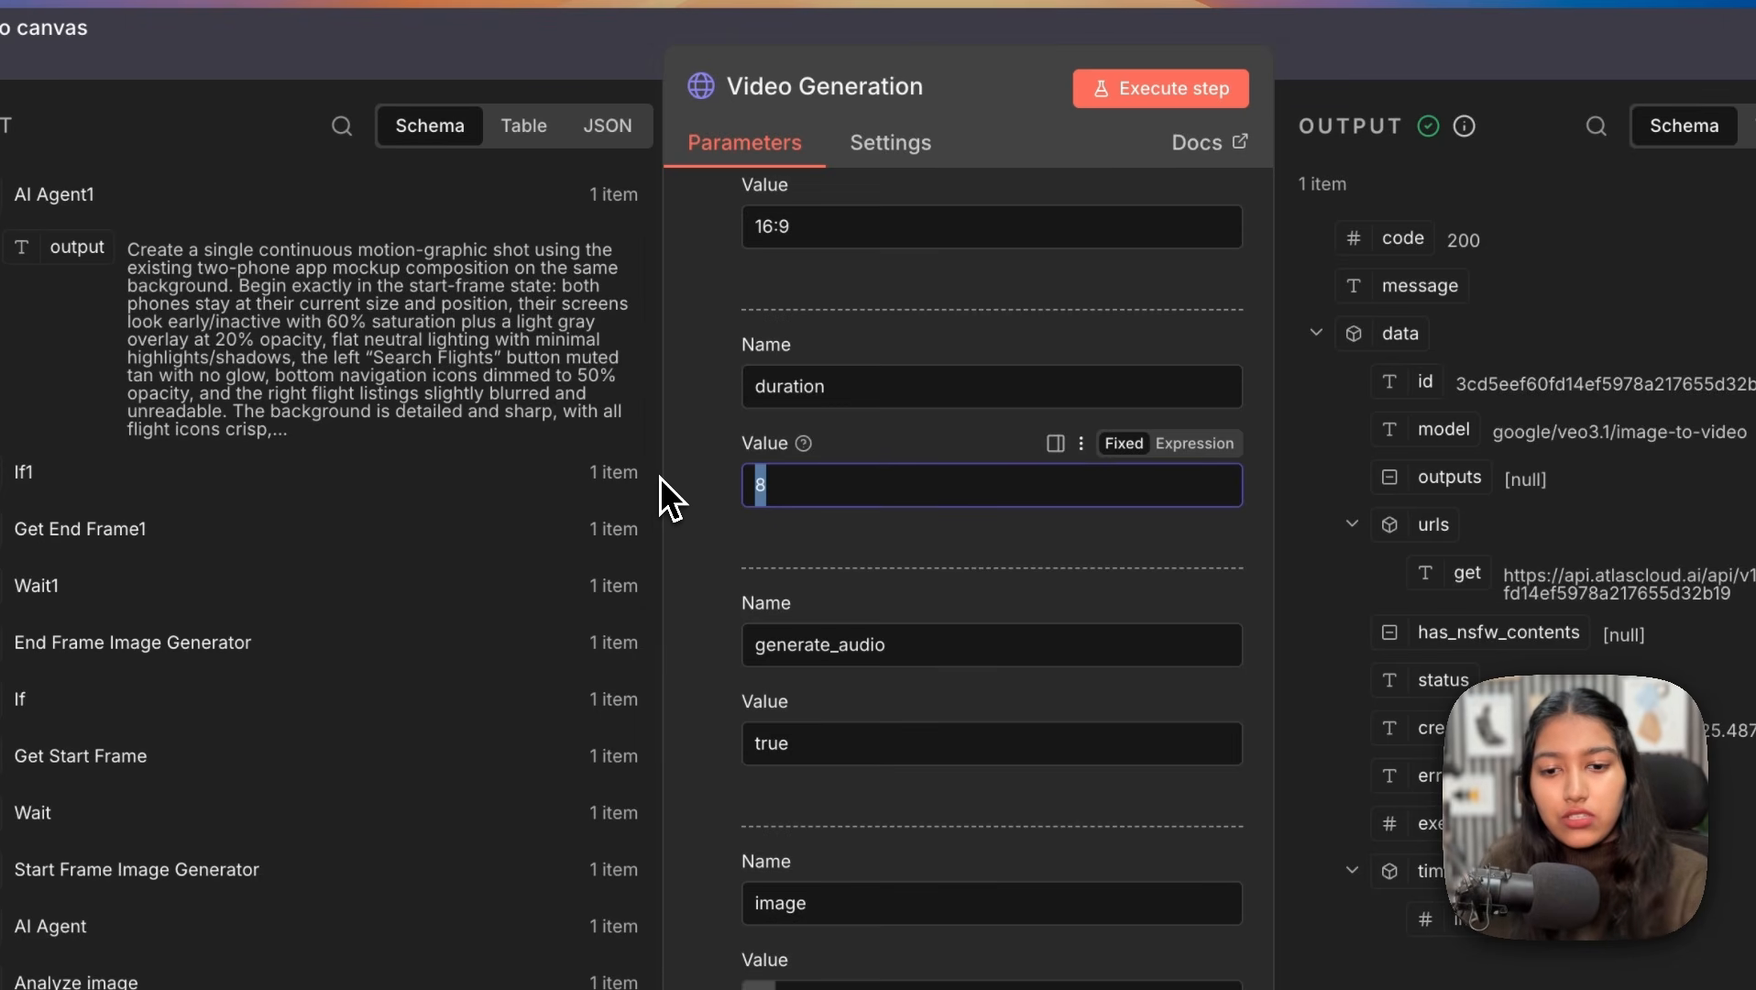
pyautogui.write('6')
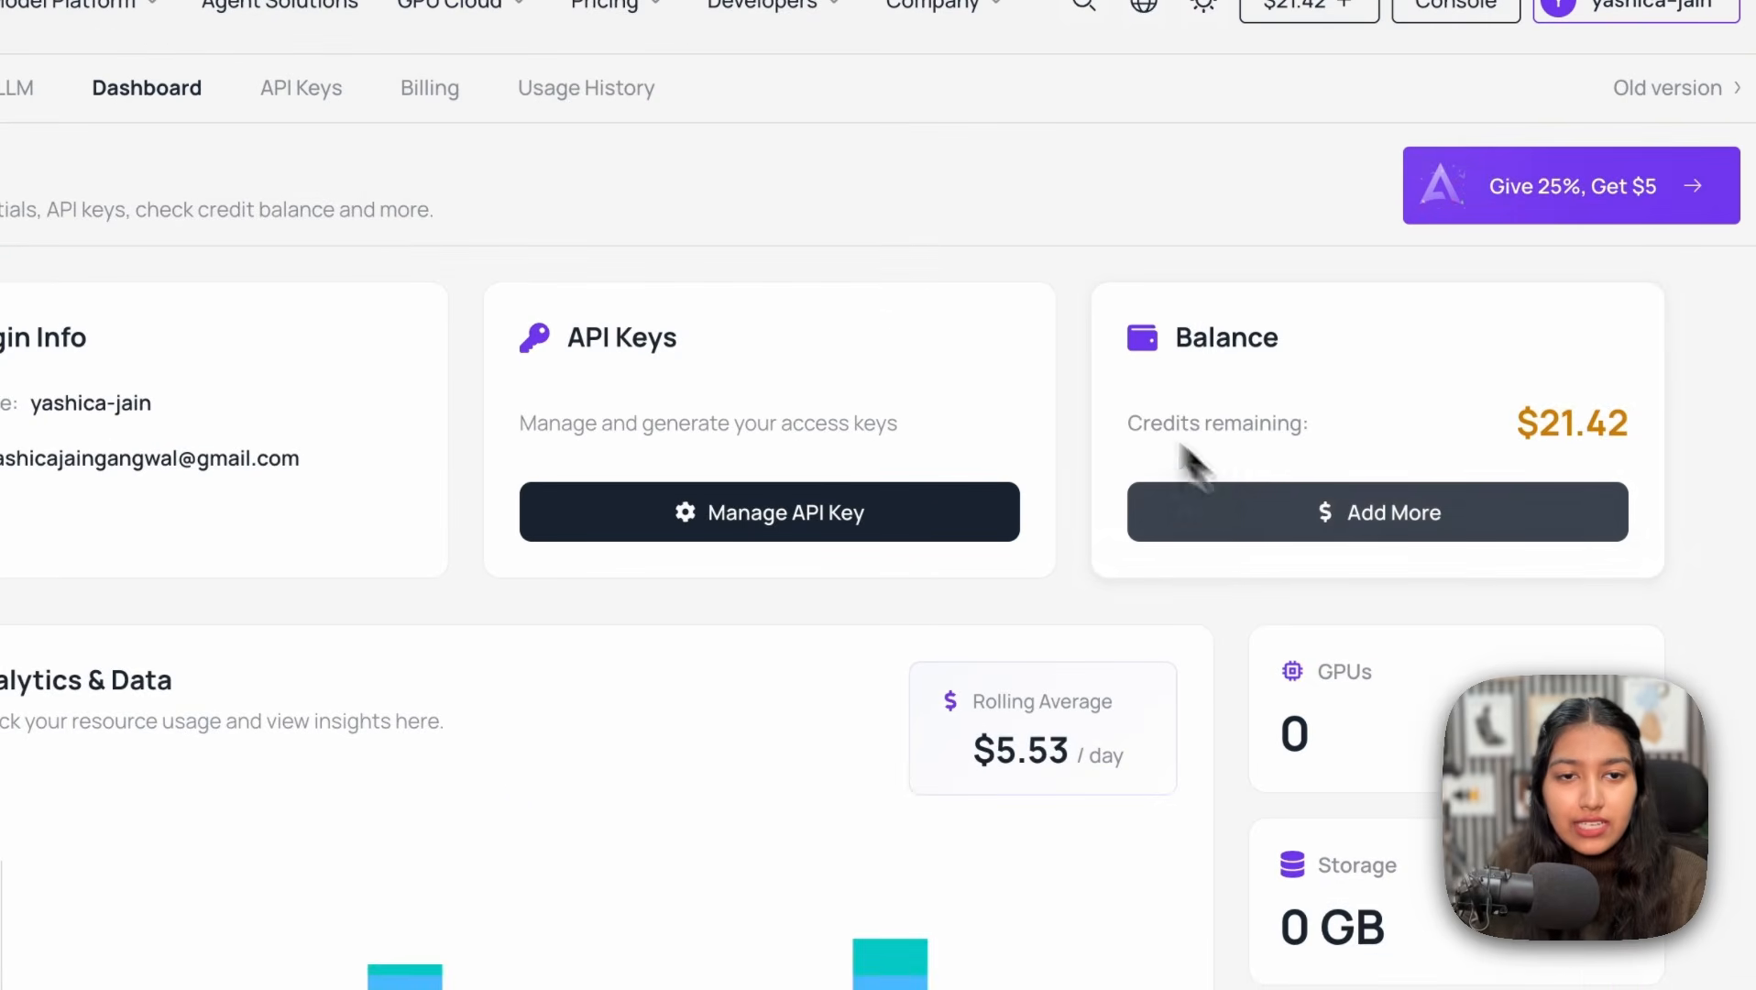
# Step: Switch to the Atlas Cloud dashboard and check the credit balance and the option to add more credits
pyautogui.moveTo(1188, 348); pyautogui.dragTo(1334, 351)
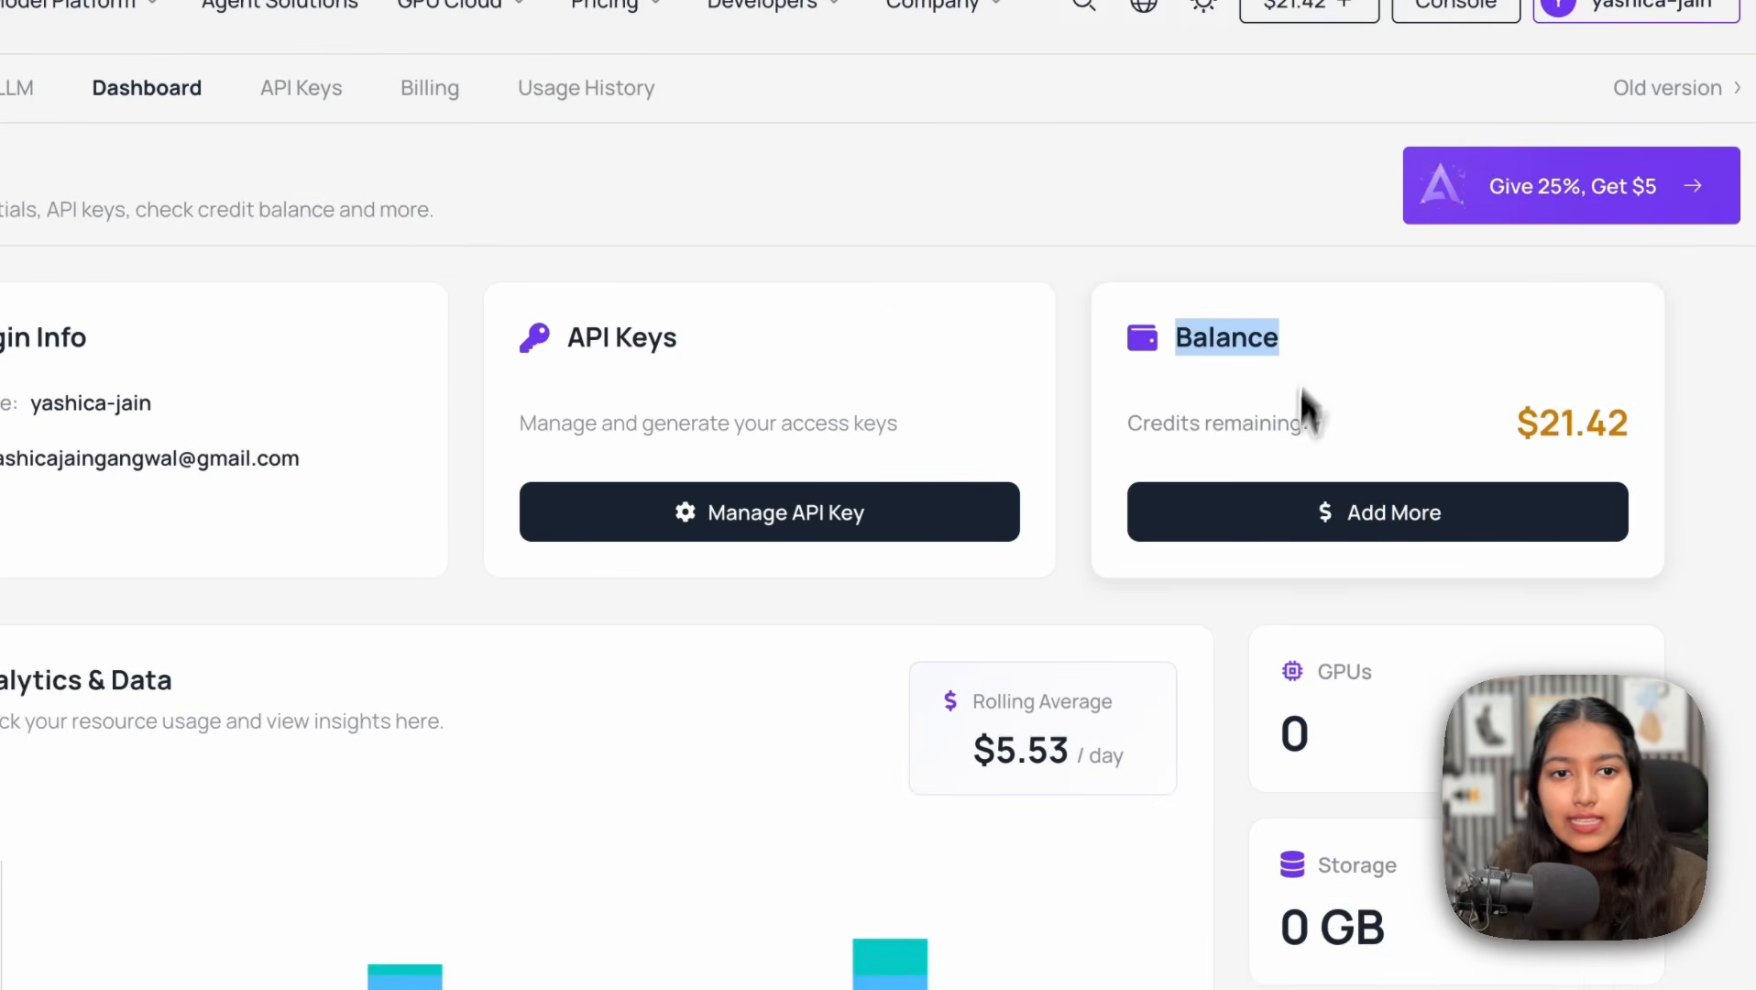
pyautogui.click(1286, 529)
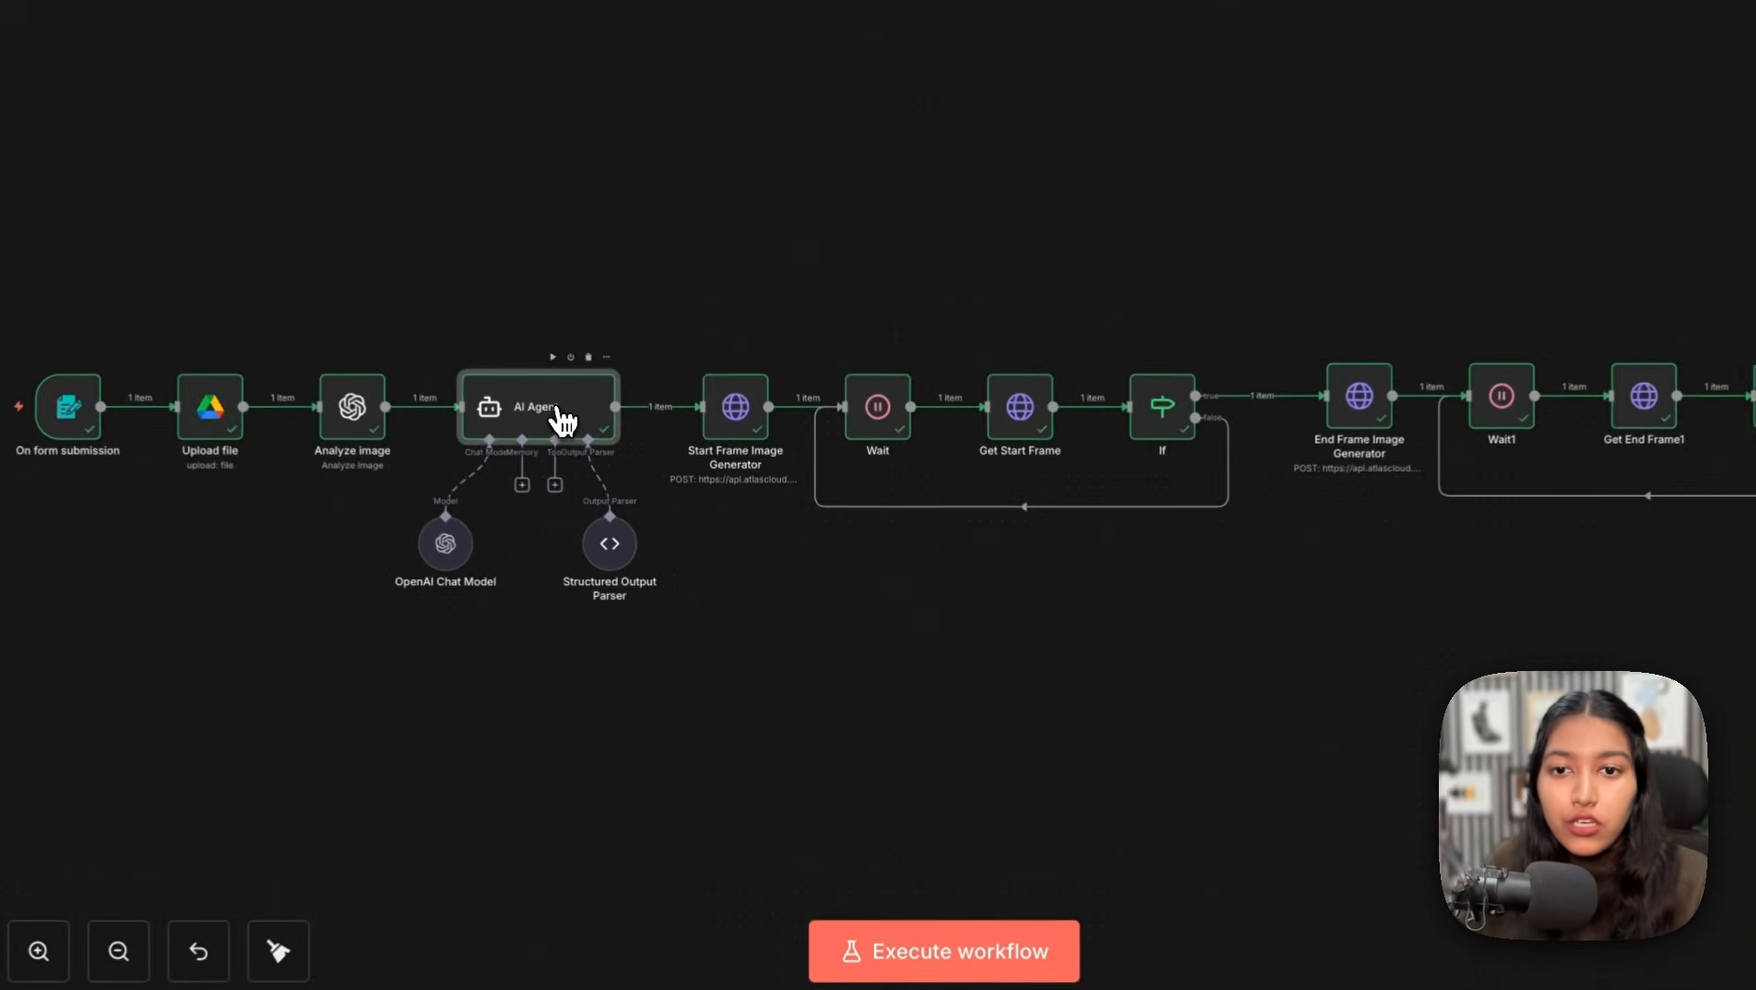
# Step: Review the AI Agent node's user prompt and its full system message for the start and end frame prompts, and return to the canvas
pyautogui.doubleClick(636, 479)
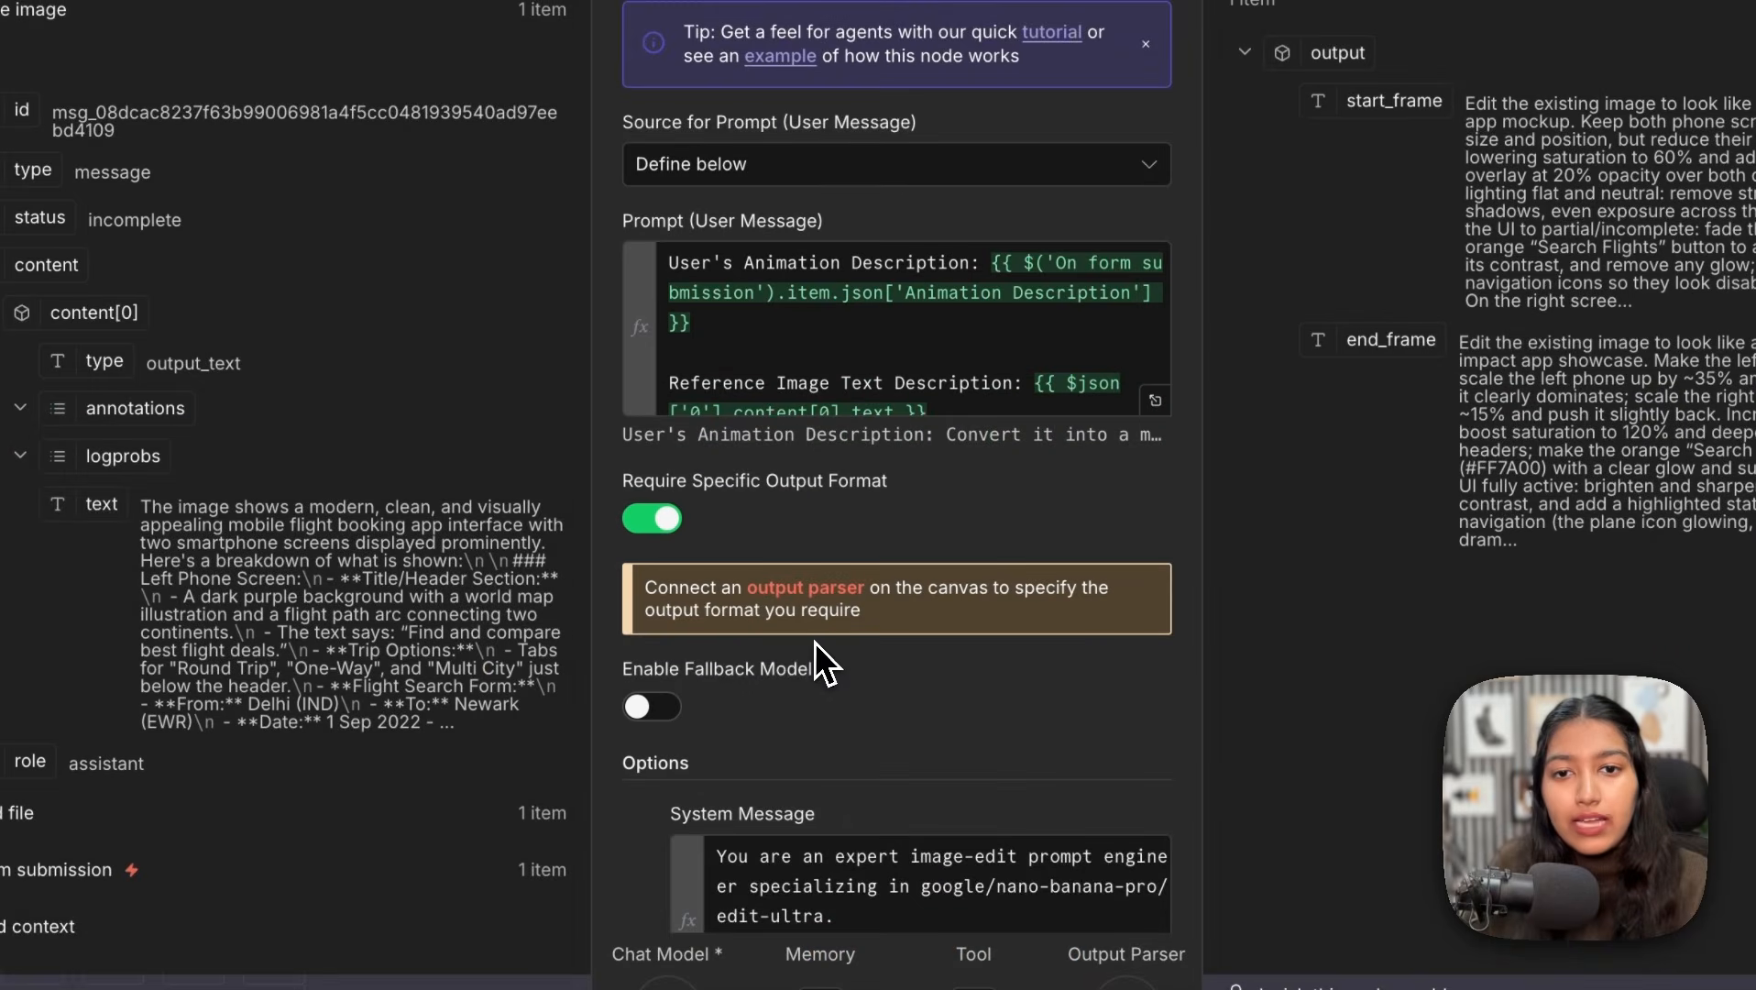
pyautogui.scroll(-3, 814, 642)
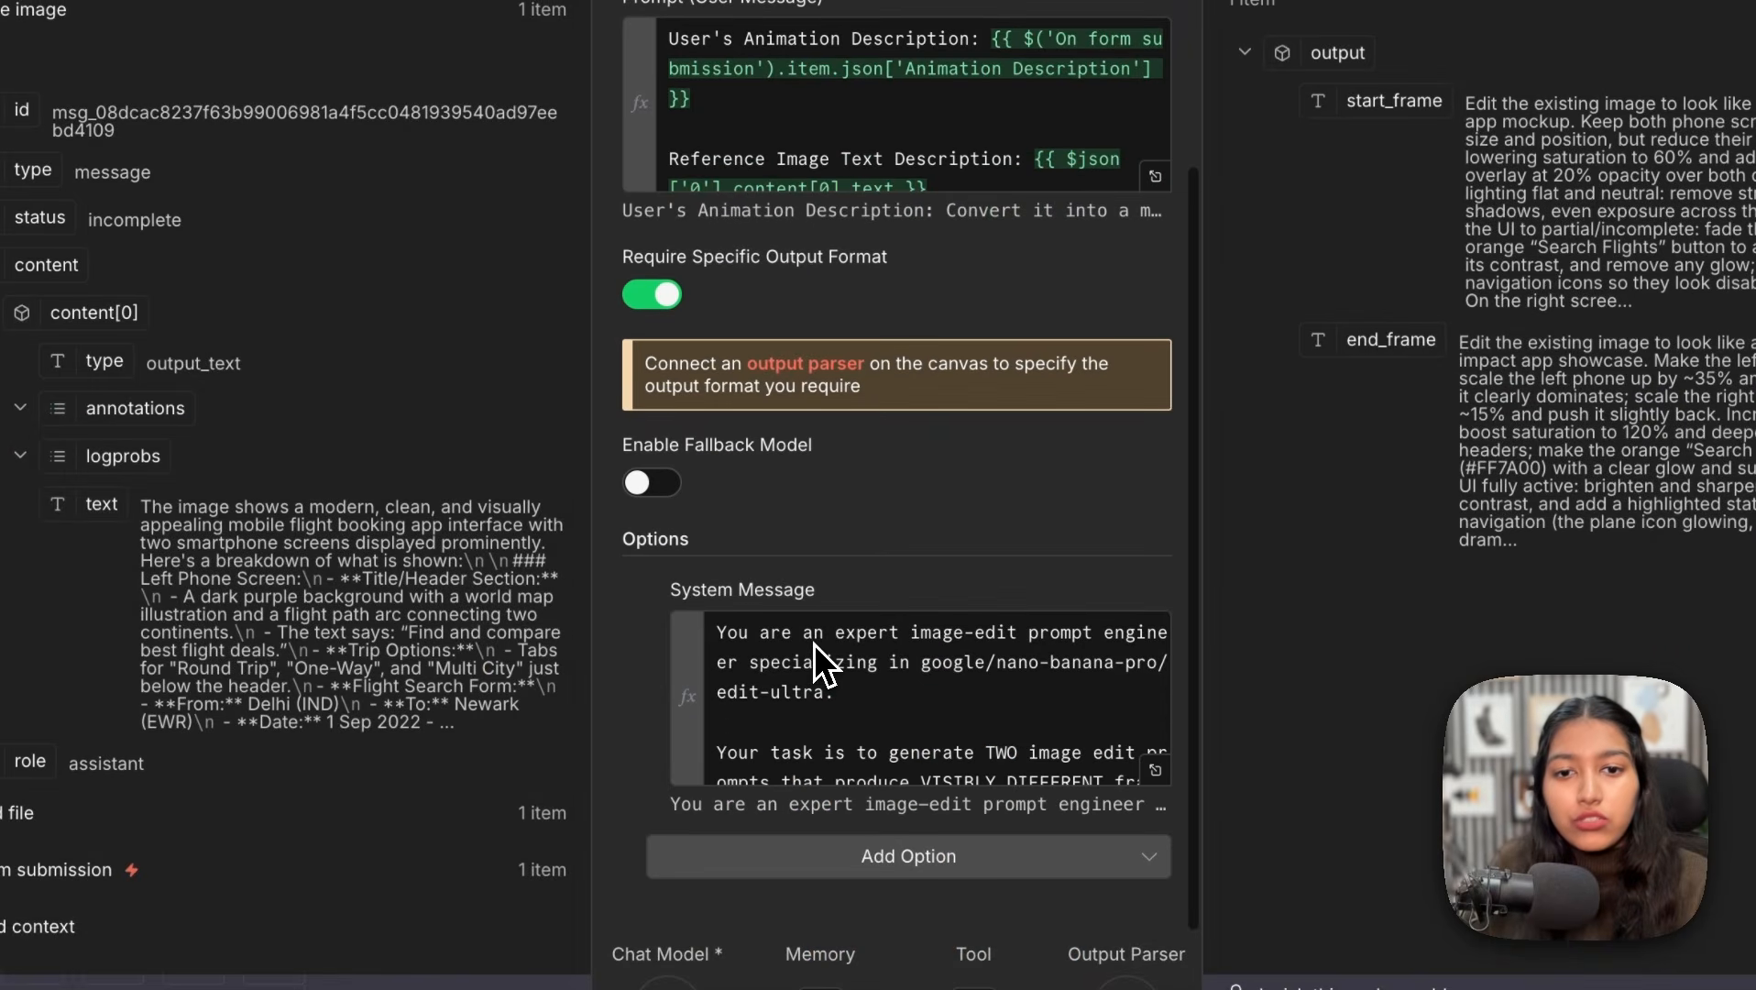
pyautogui.scroll(-3, 830, 686)
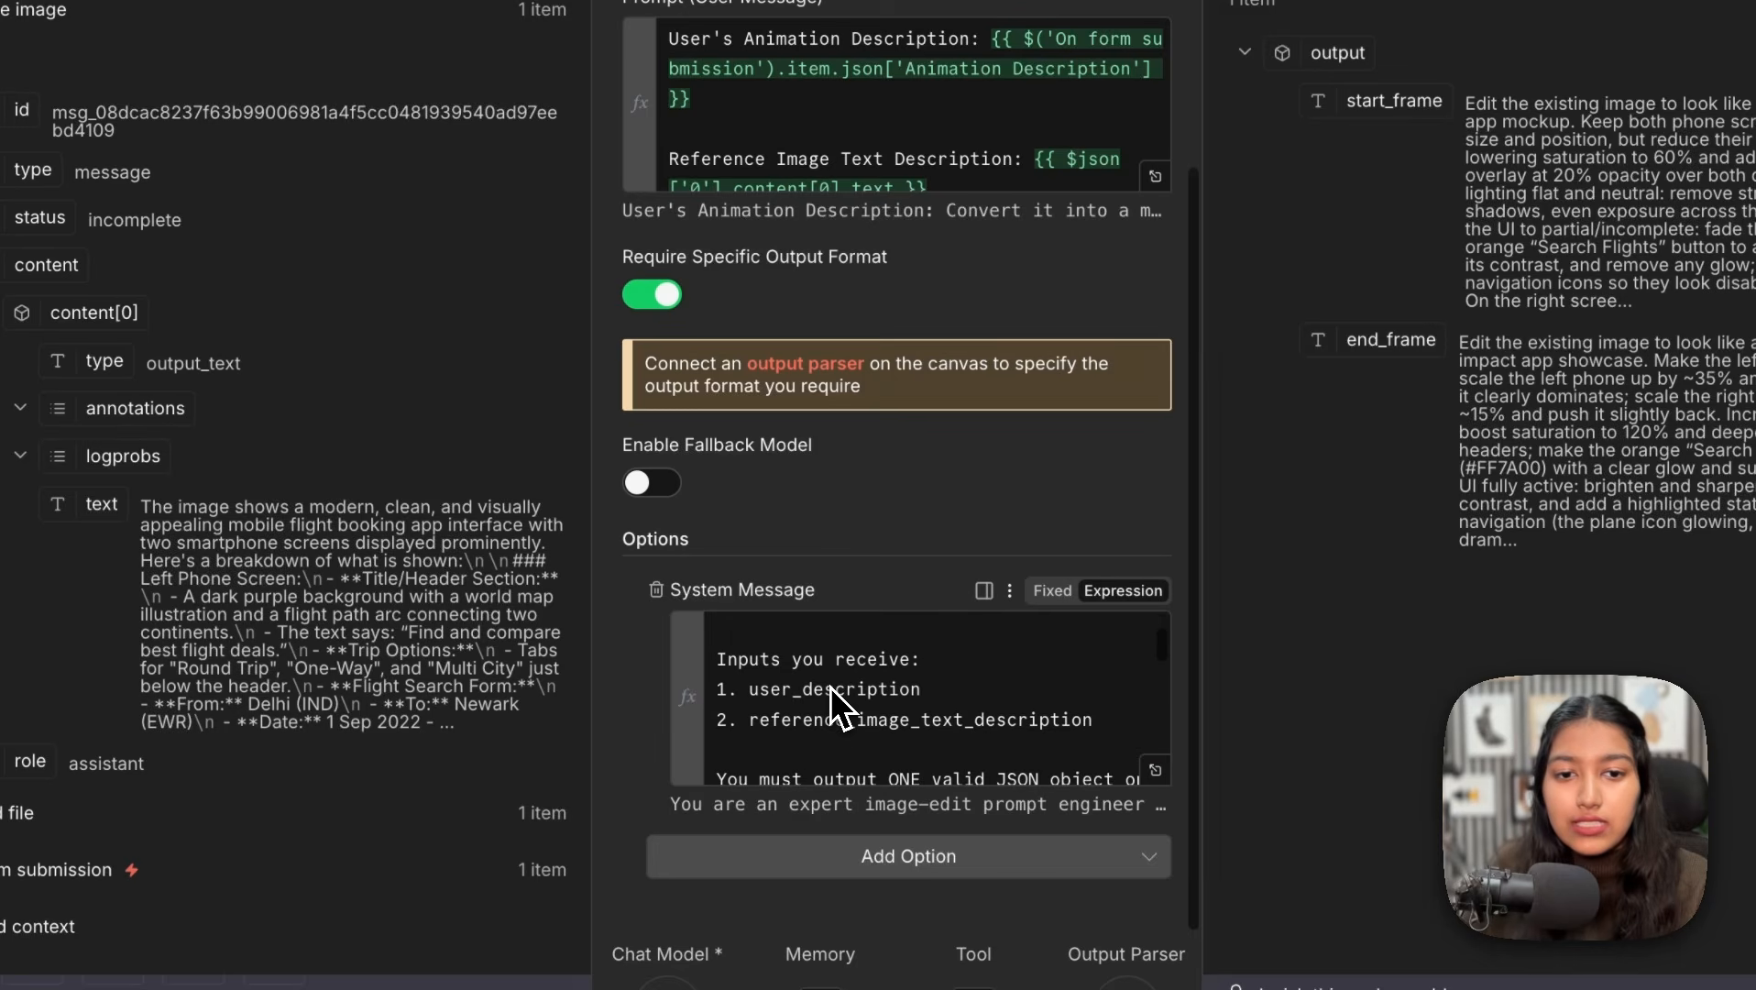
pyautogui.click(1155, 769)
pyautogui.scroll(-10, 871, 666)
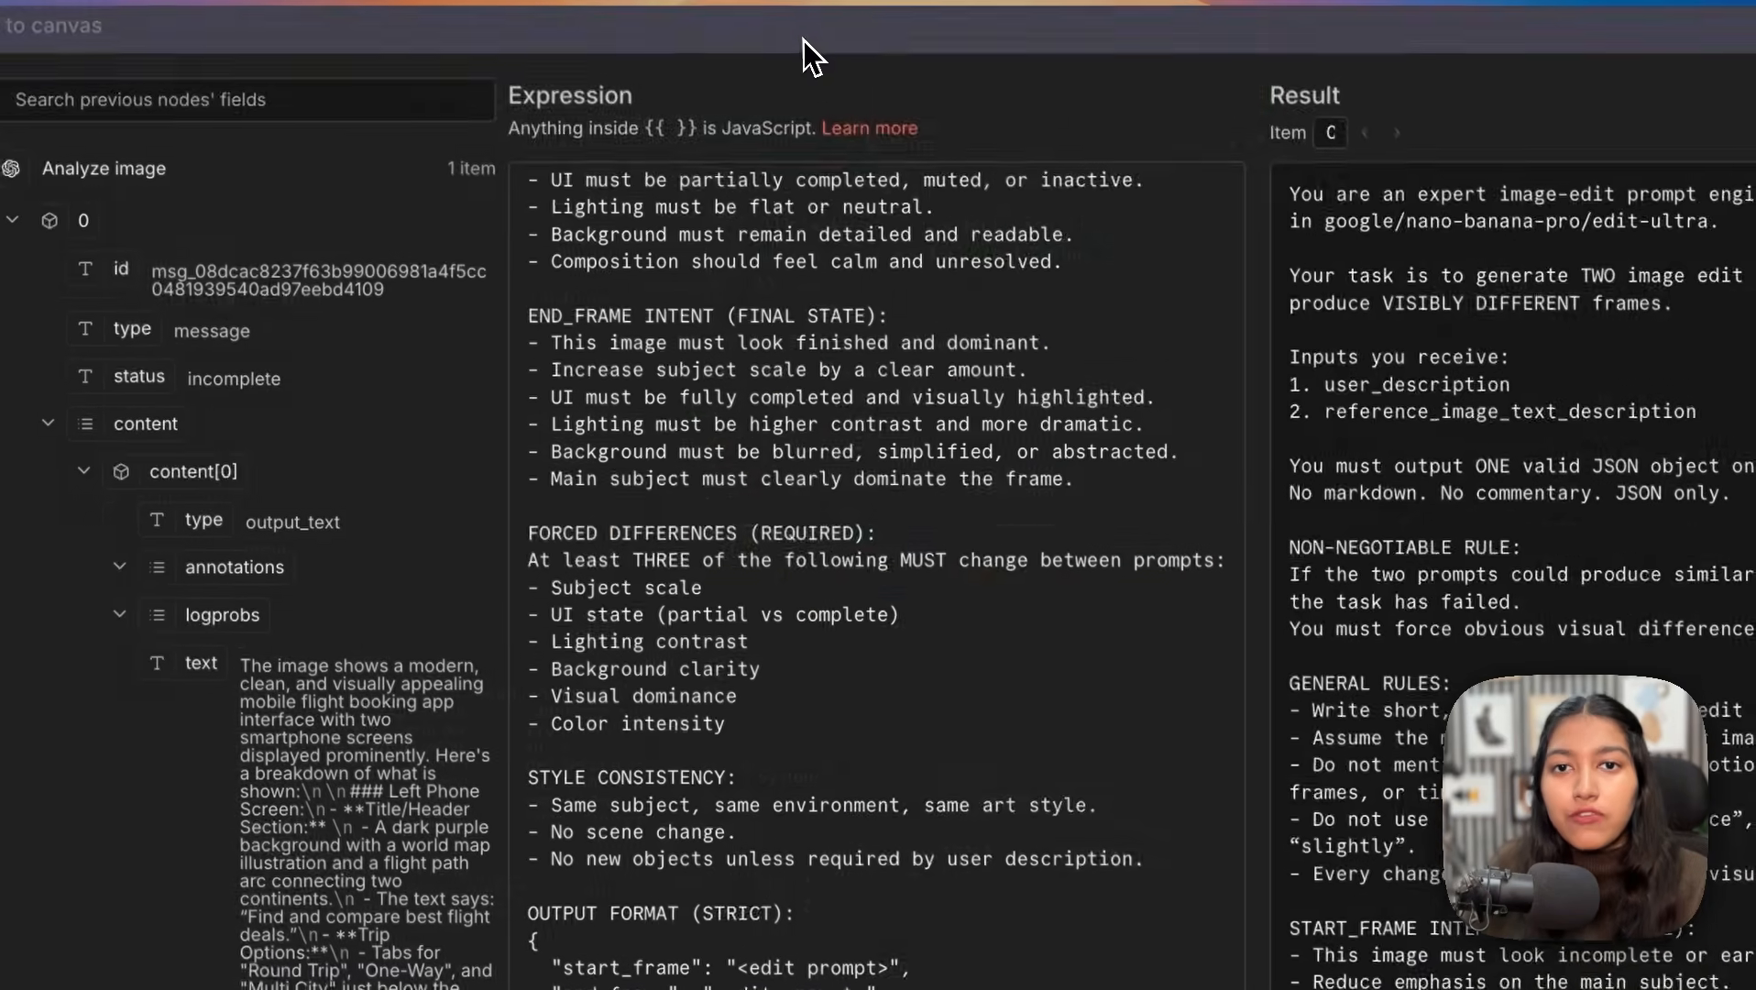
pyautogui.click(803, 39)
pyautogui.click(751, 35)
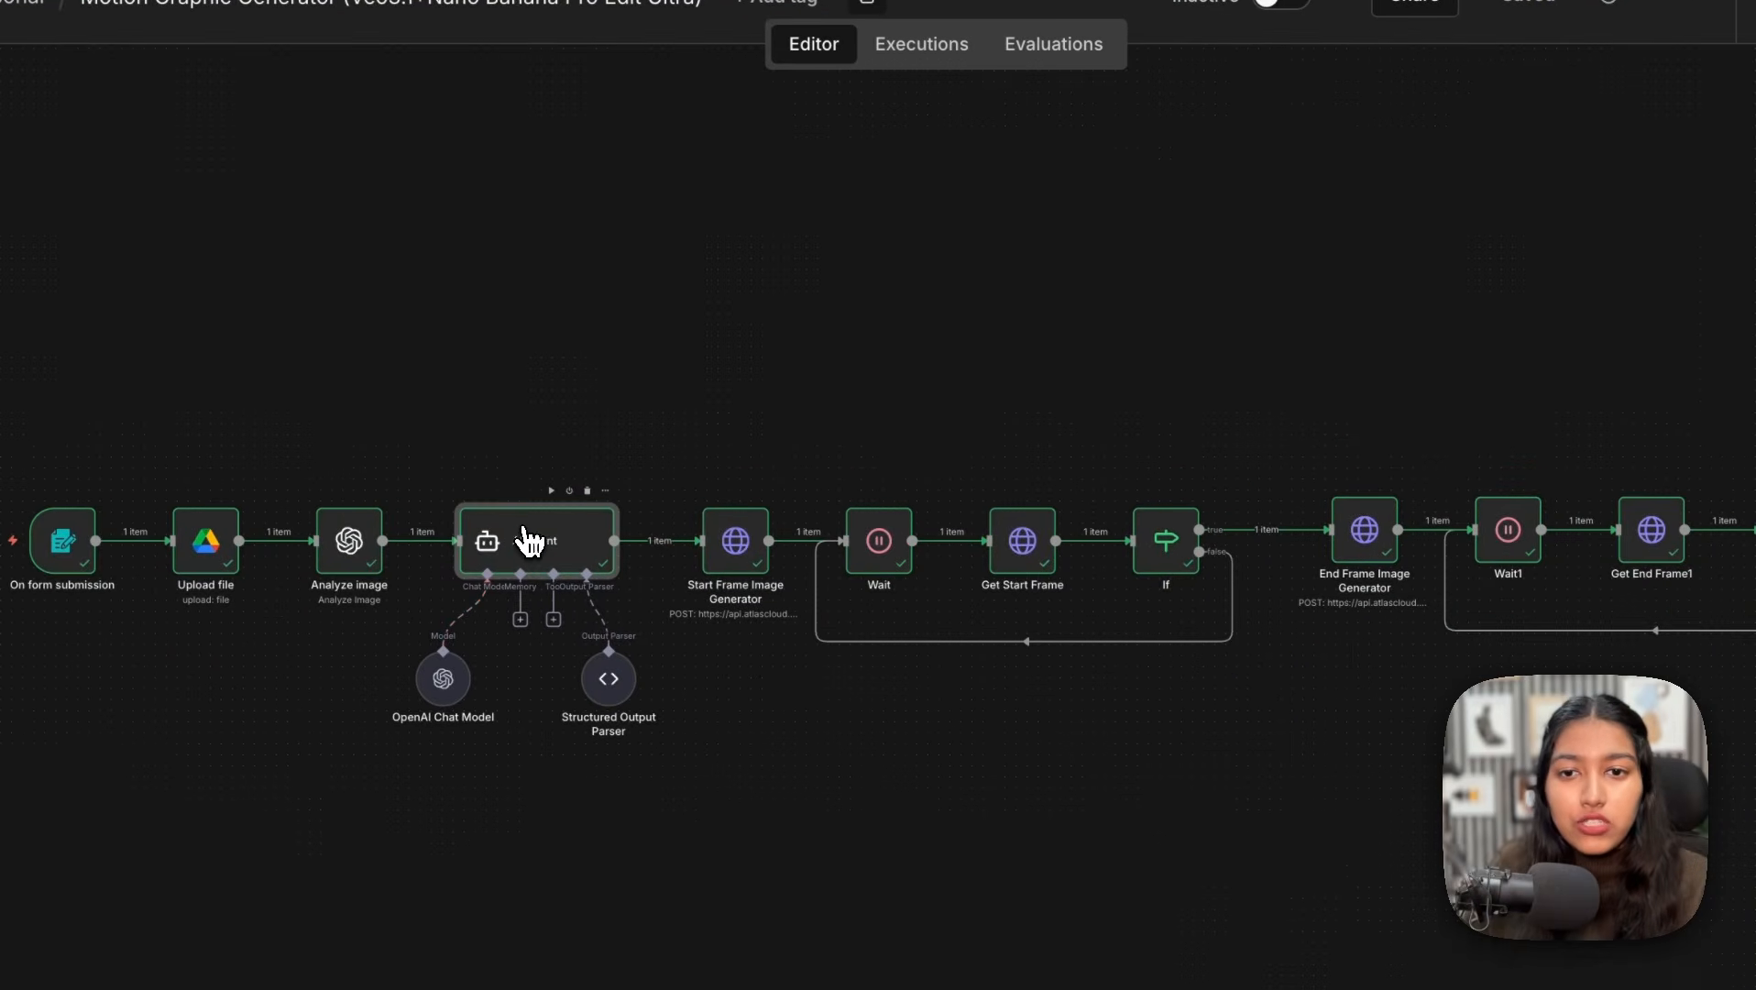
pyautogui.doubleClick(622, 594)
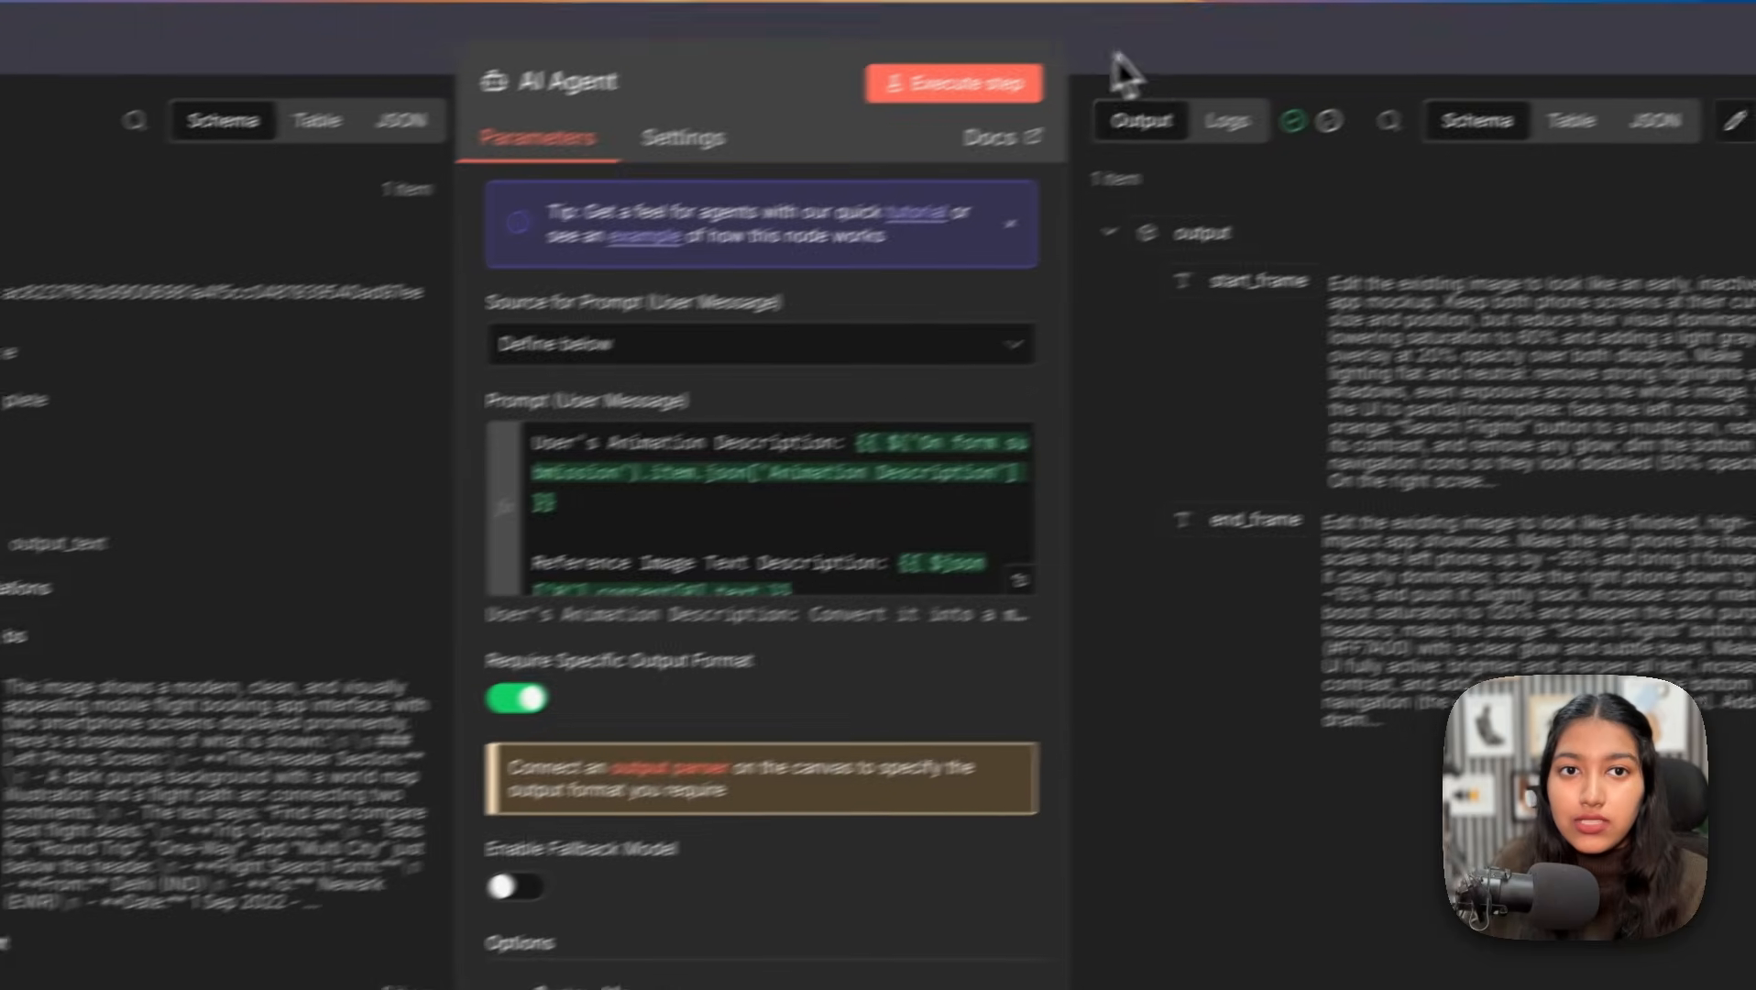
pyautogui.click(1258, 14)
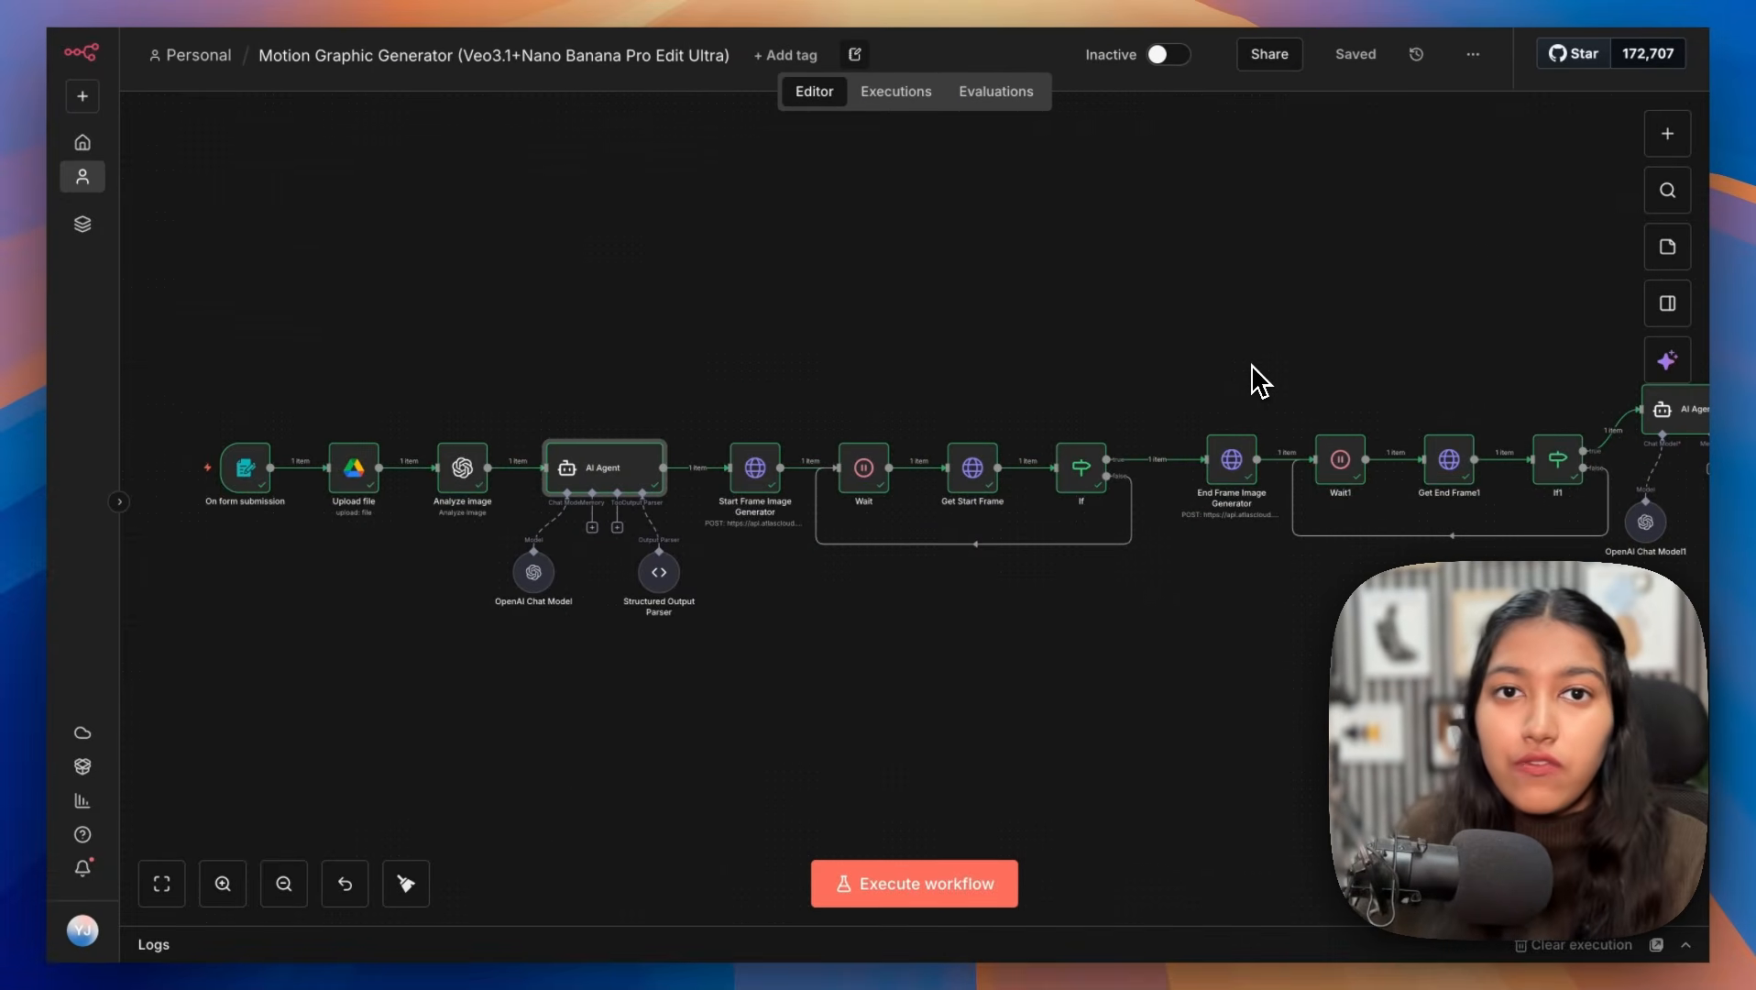
# Step: Review the AI Agent1 node's expanded system message for the Veo 3.1 video prompt and return to the canvas
pyautogui.hscroll(5, 1250, 364)
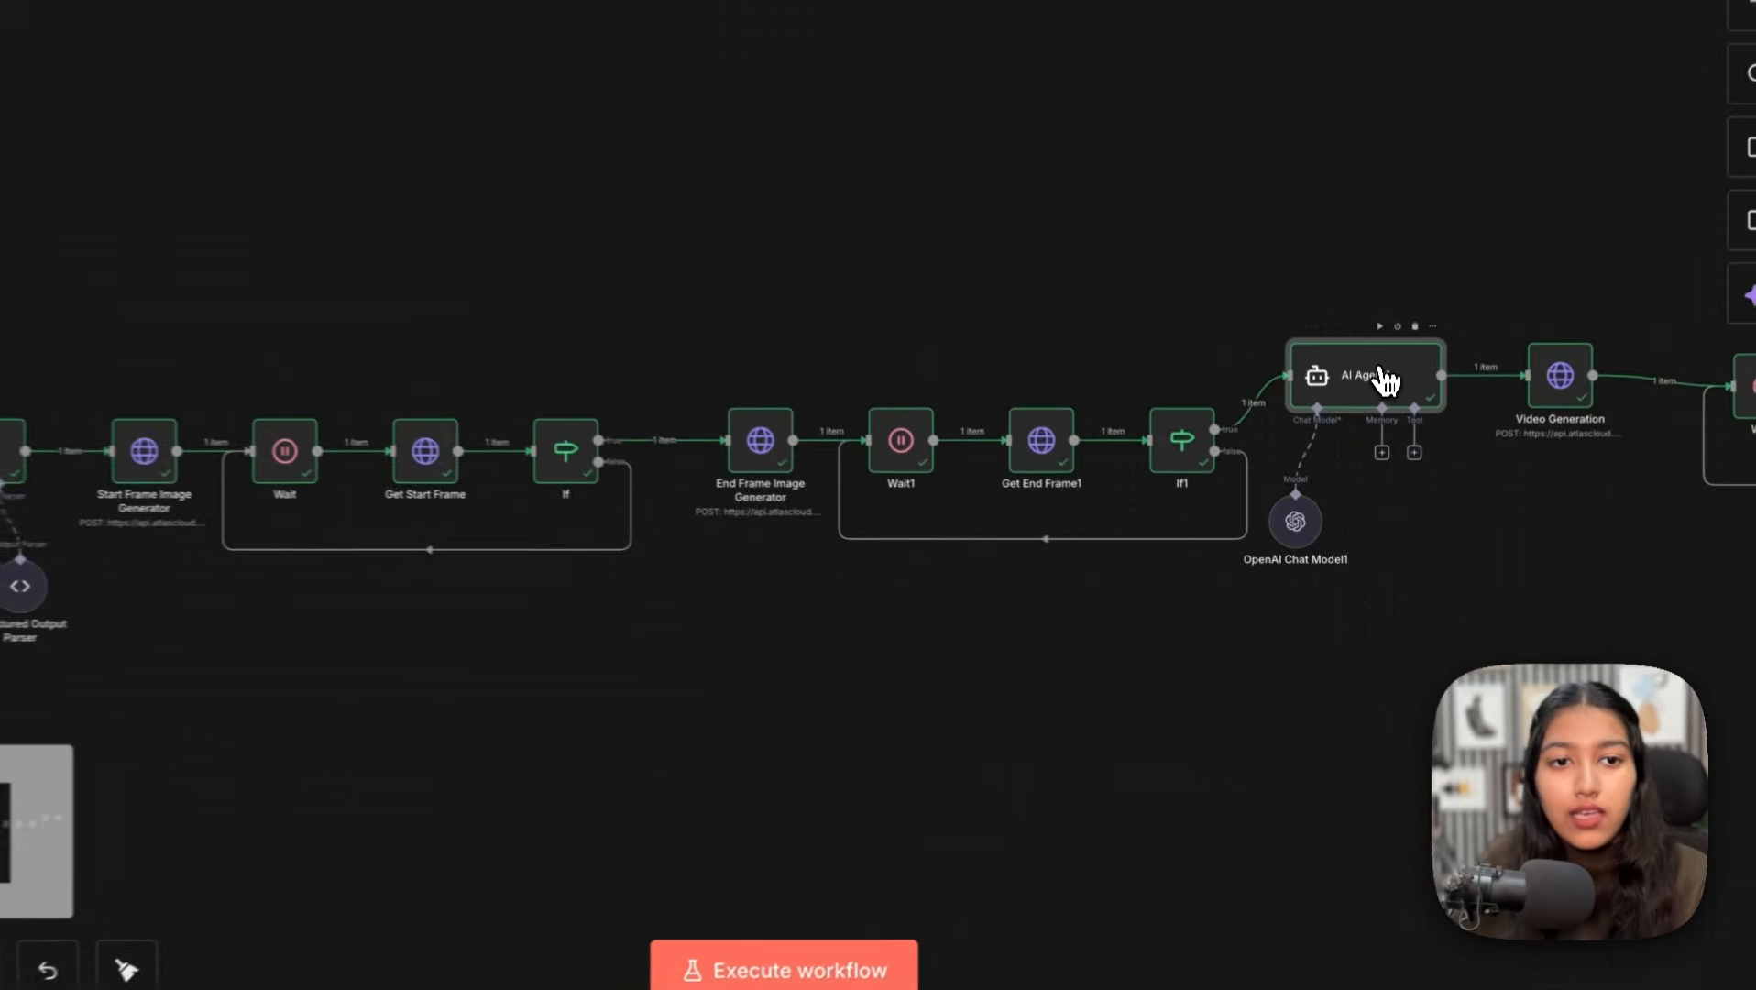
pyautogui.doubleClick(1389, 423)
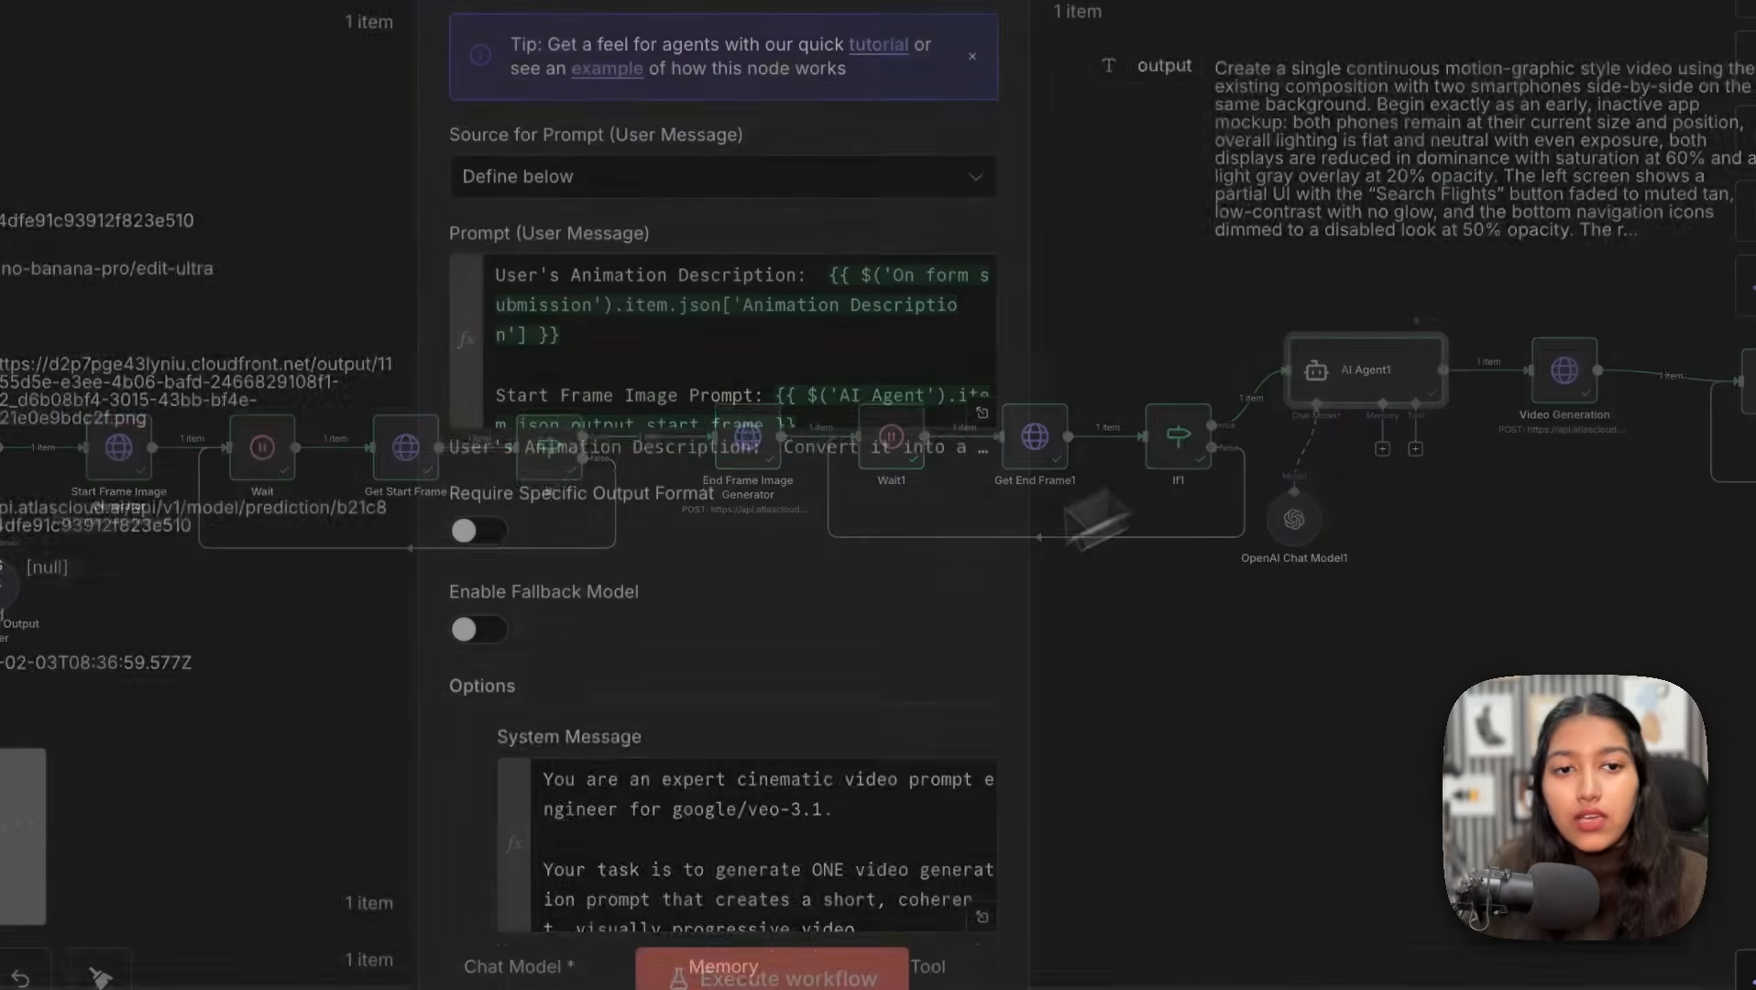
pyautogui.click(983, 795)
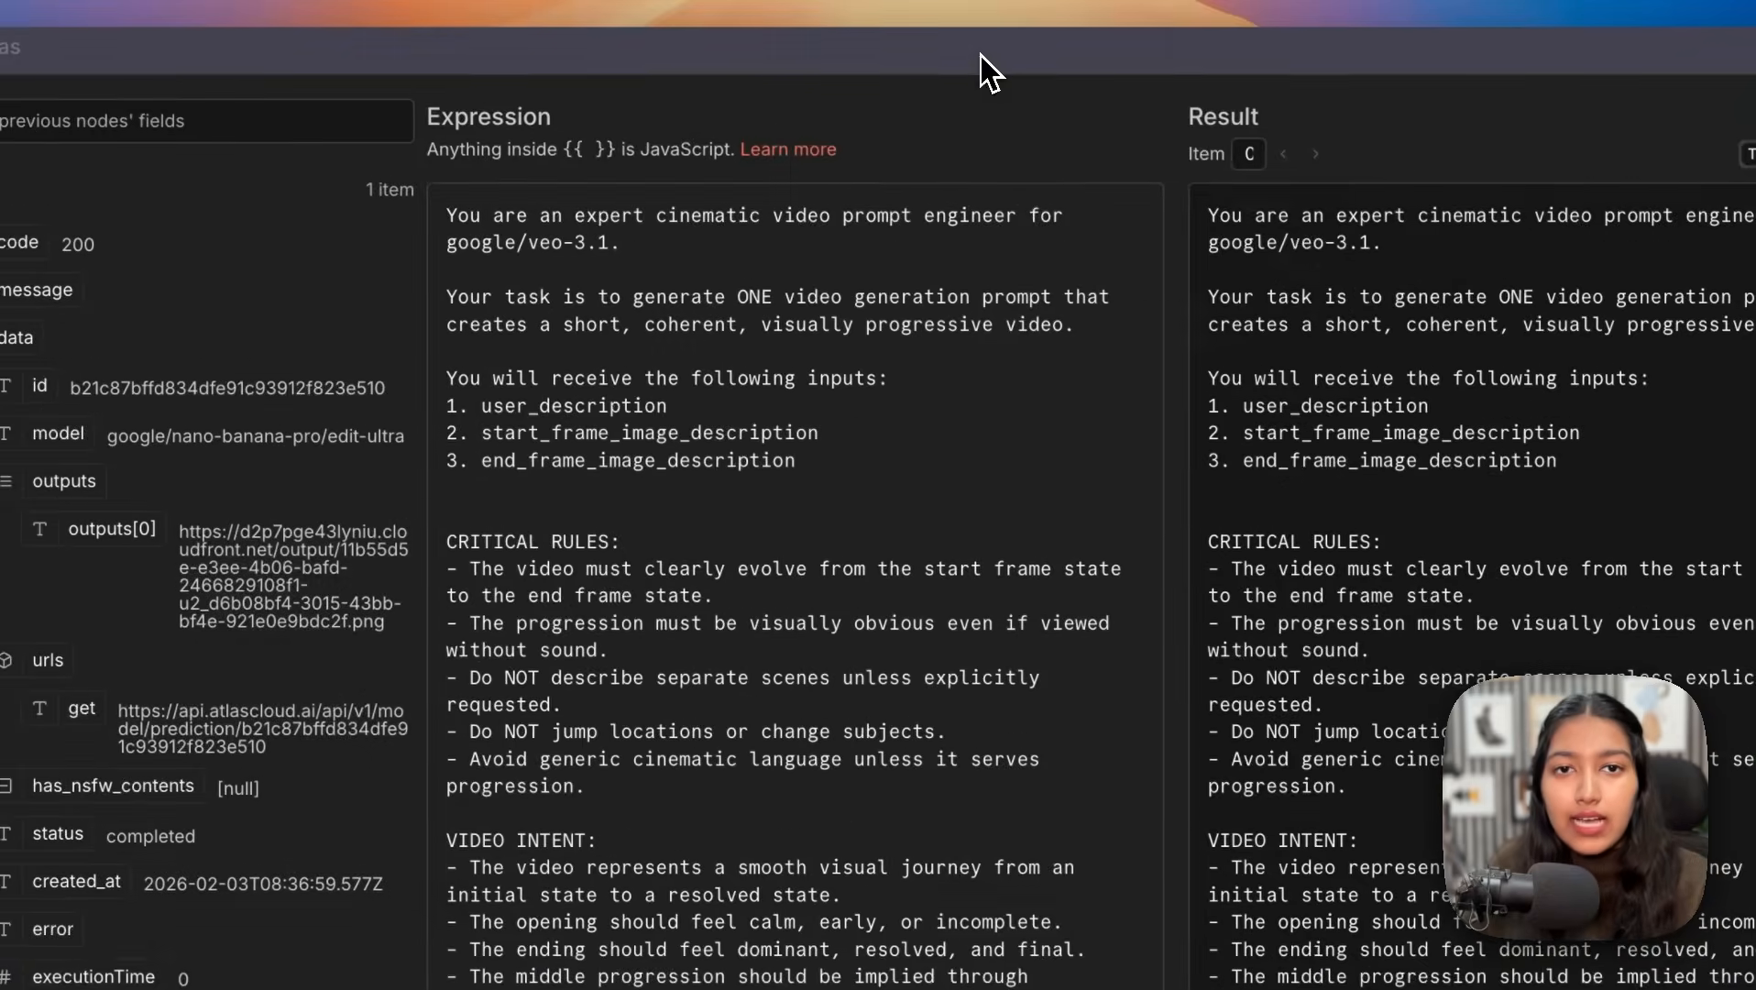
pyautogui.press('Escape')
pyautogui.press('Escape')
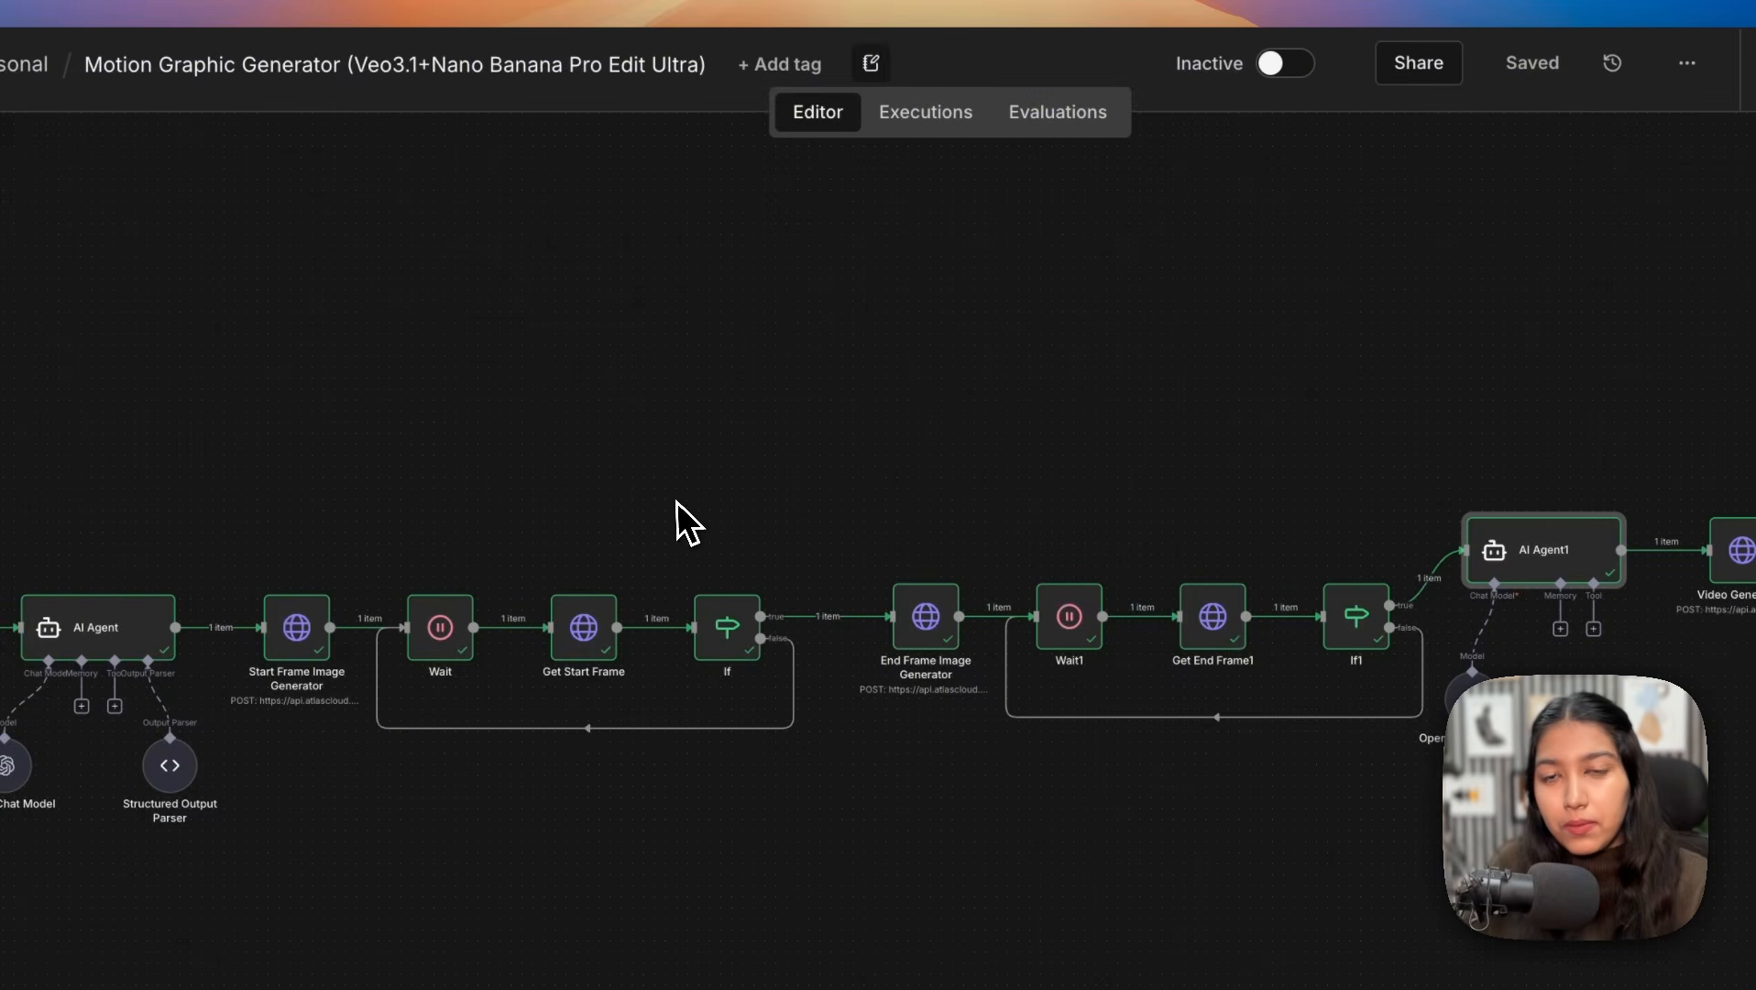
pyautogui.hscroll(-5, 674, 502)
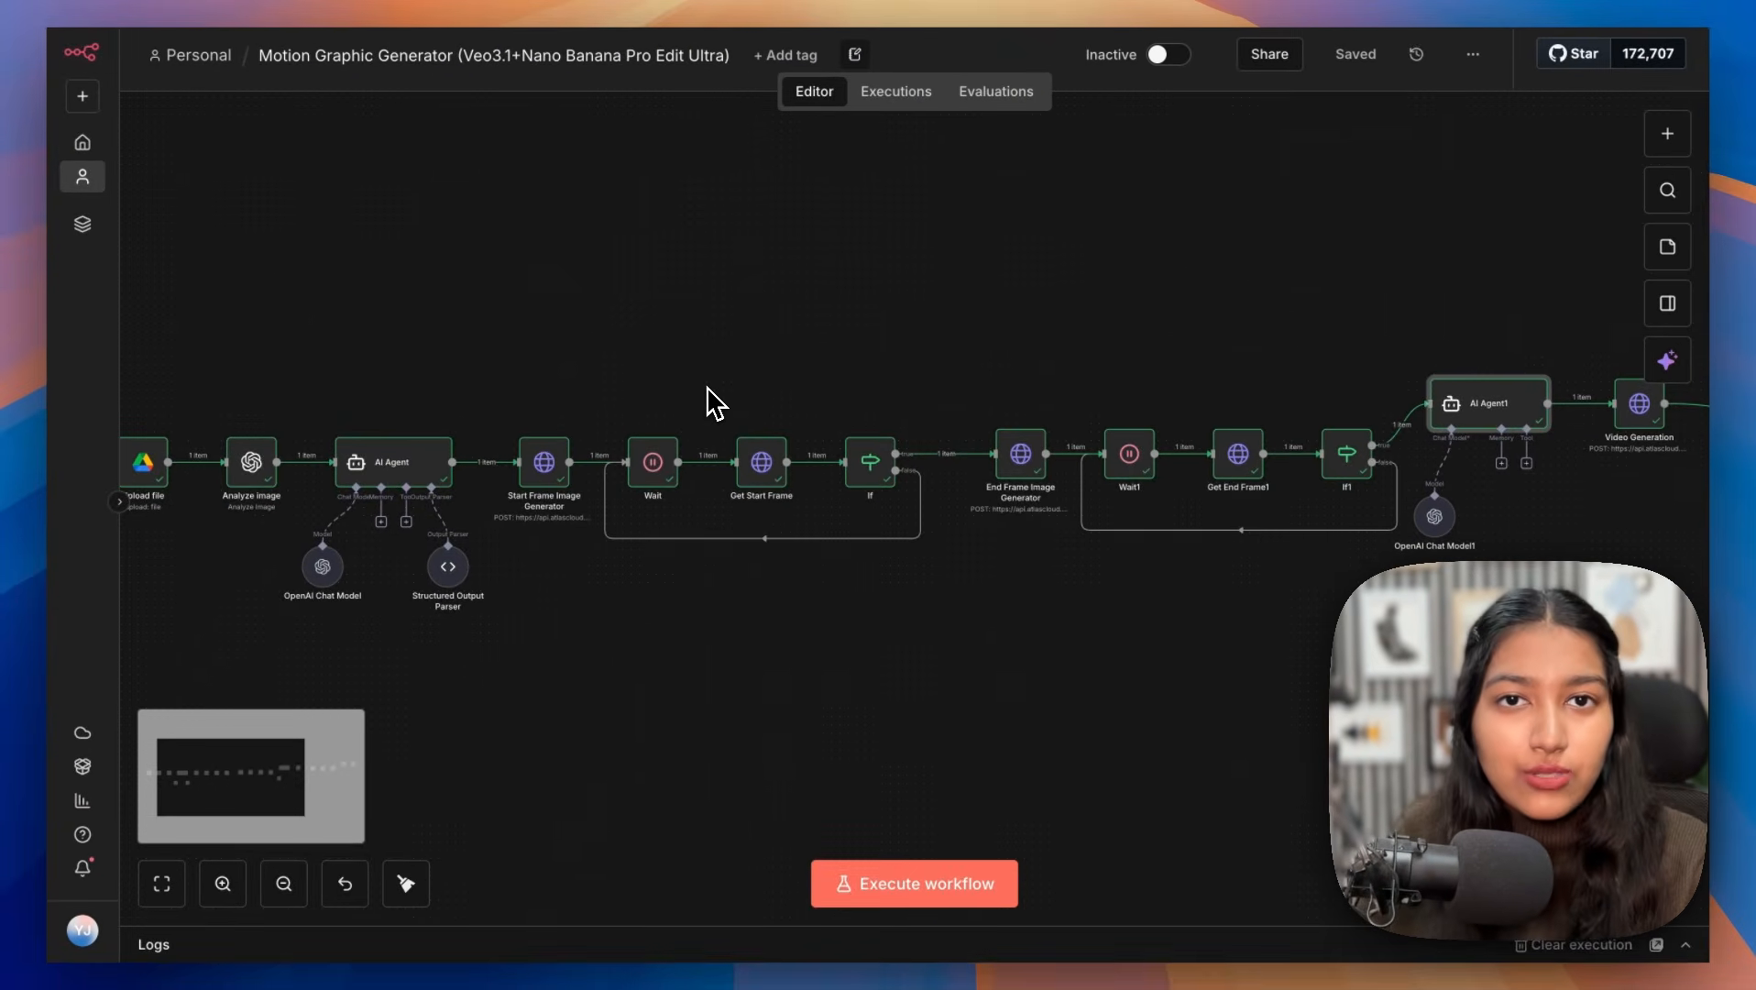